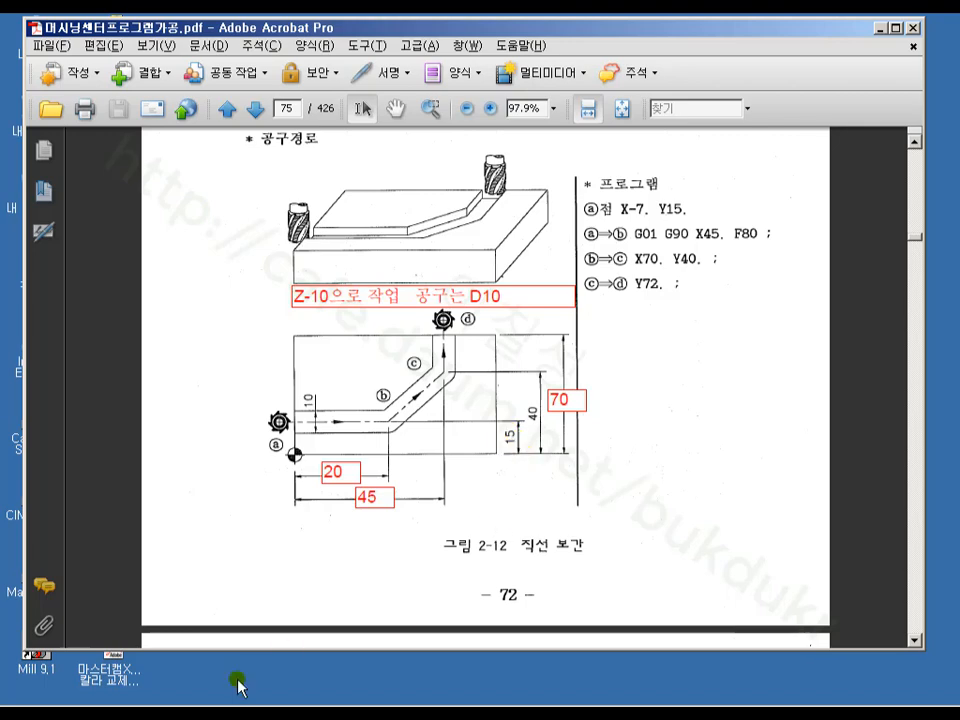
Move the drawing PDF aside, switch to Mastercam X6 and close the operations manager
{"action": "left_click_drag", "start_coordinate": [363, 33], "coordinate": [643, 44]}
{"action": "double_click", "coordinate": [36, 575]}
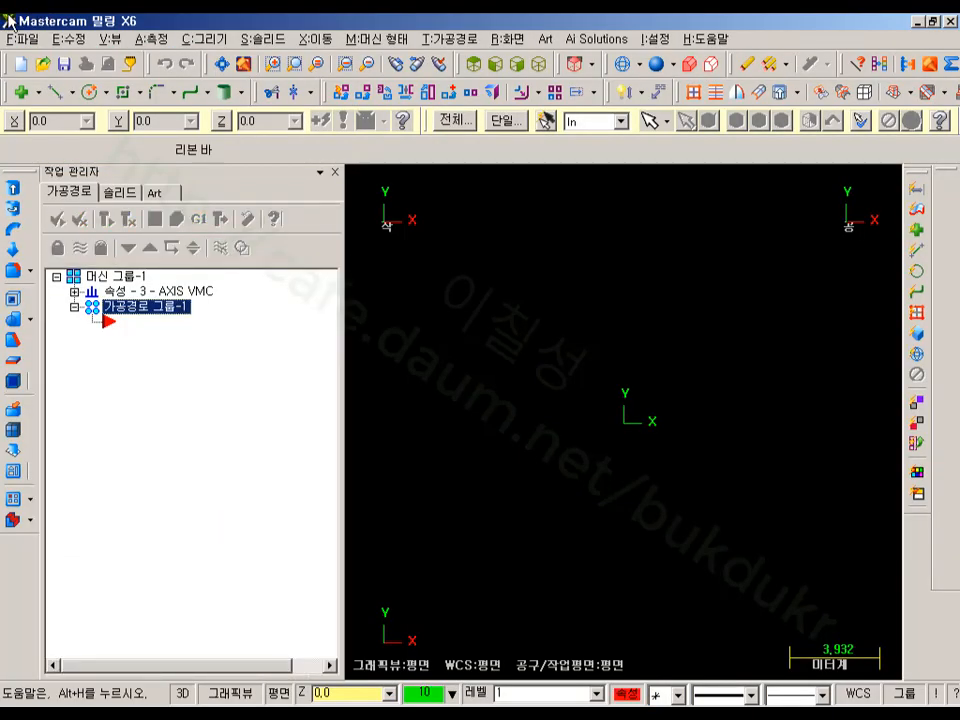
{"action": "left_click", "coordinate": [336, 174]}
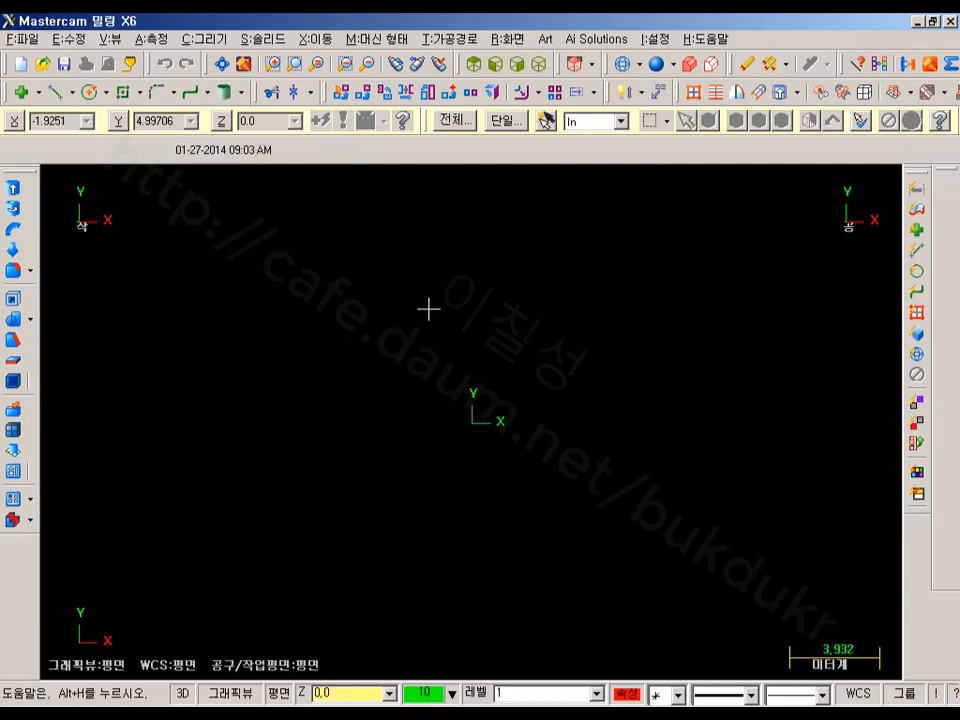
Check the part drawing in Acrobat, then in Mastercam sketch a rectangle about 12.5 mm by 8.3 mm with its lower-left corner on the origin
{"action": "key", "text": "alt+Tab"}
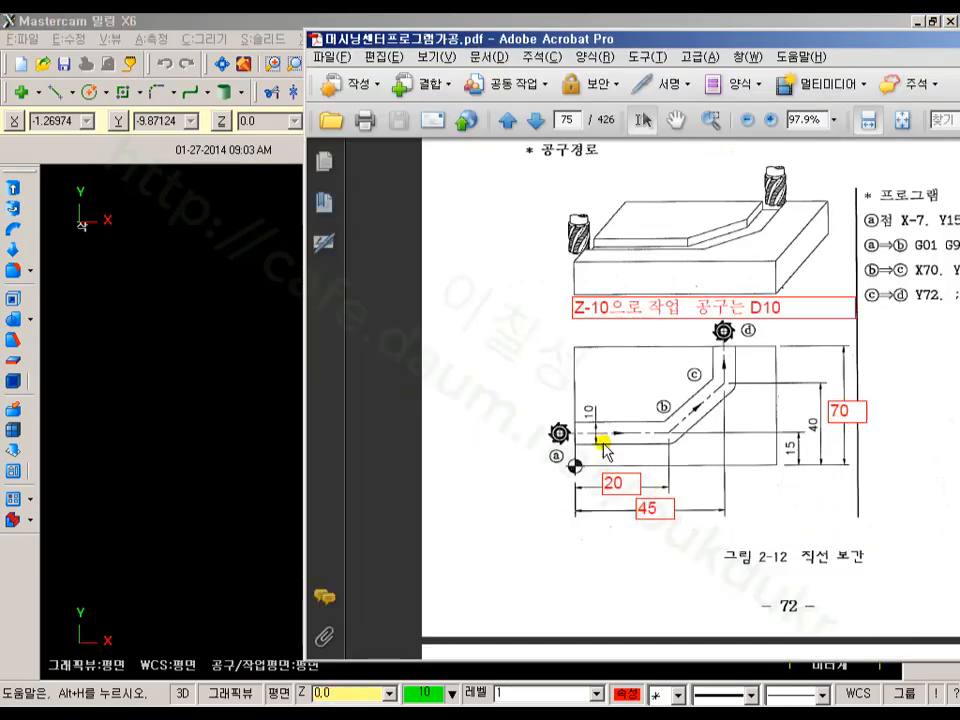
{"action": "left_click", "coordinate": [204, 18]}
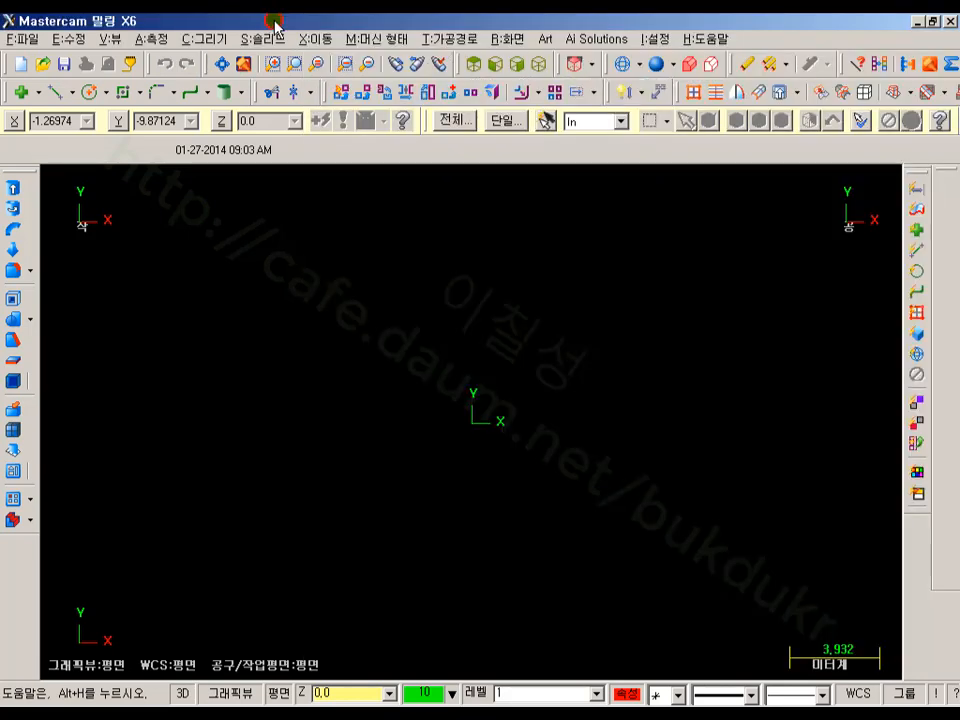
{"action": "left_click", "coordinate": [122, 91]}
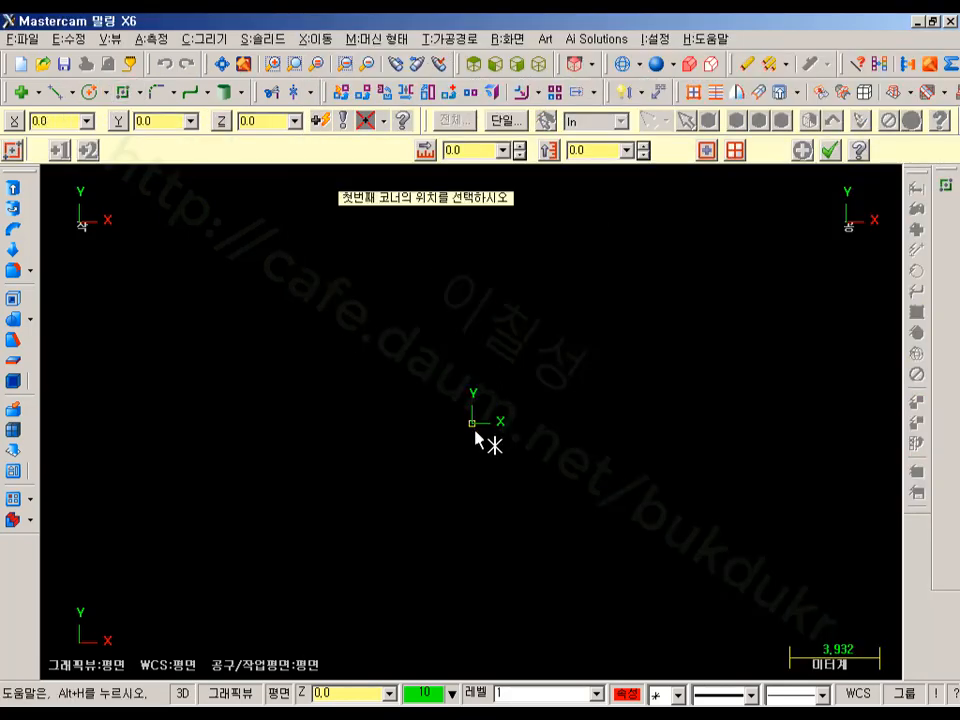
{"action": "left_click", "coordinate": [471, 422]}
{"action": "left_click", "coordinate": [756, 232]}
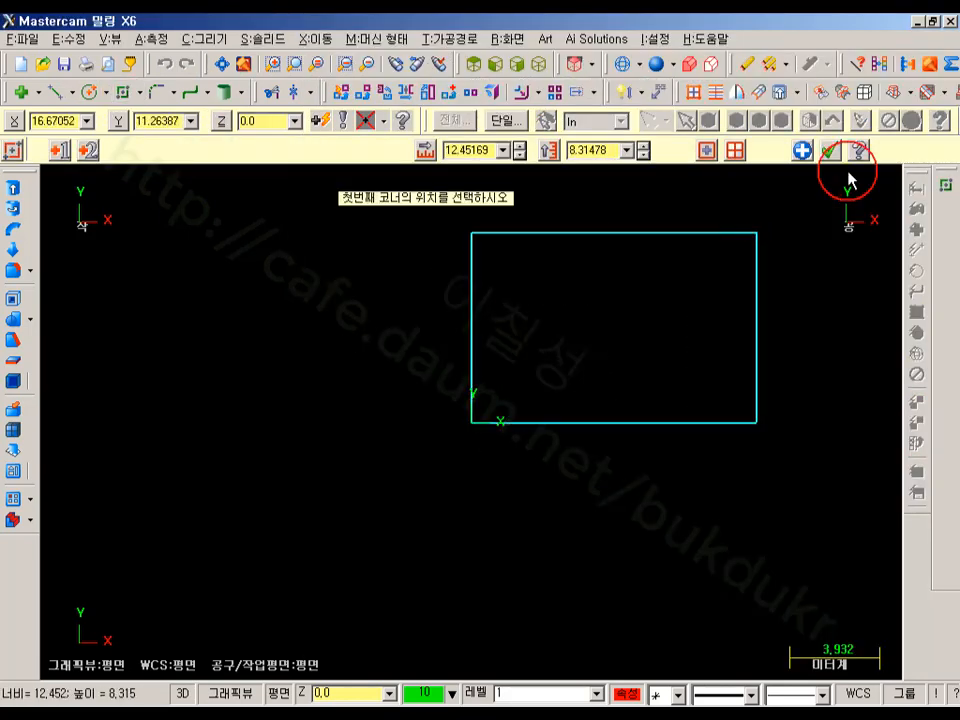
Set the rectangle's width and height to 70 mm and finish it
{"action": "double_click", "coordinate": [472, 151]}
{"action": "type", "text": "70"}
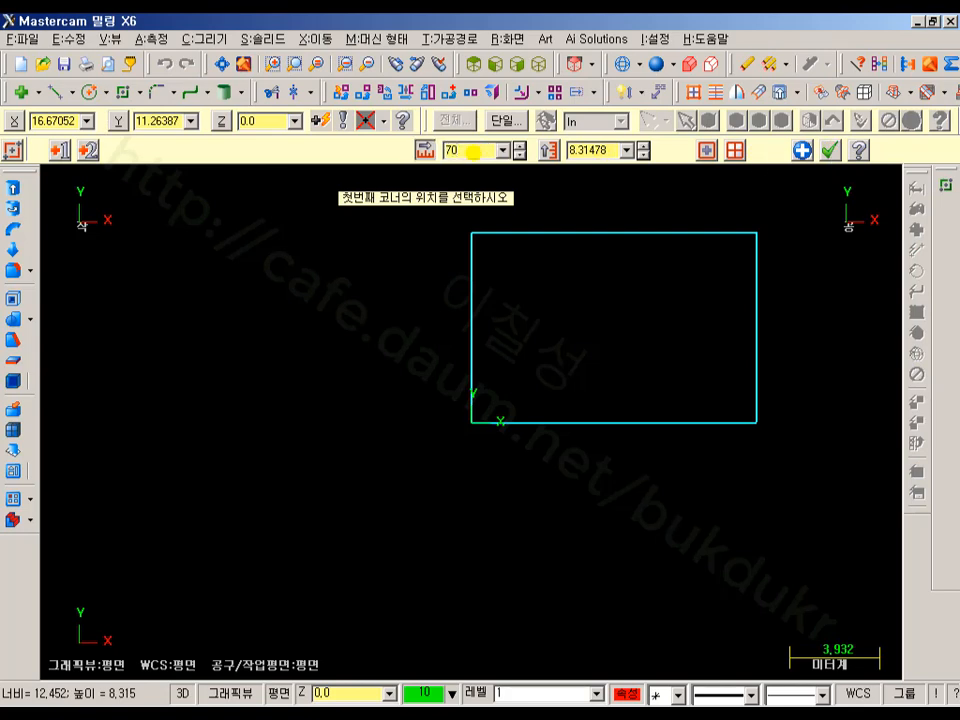
{"action": "key", "text": "Tab"}
{"action": "type", "text": "70"}
{"action": "key", "text": "Return"}
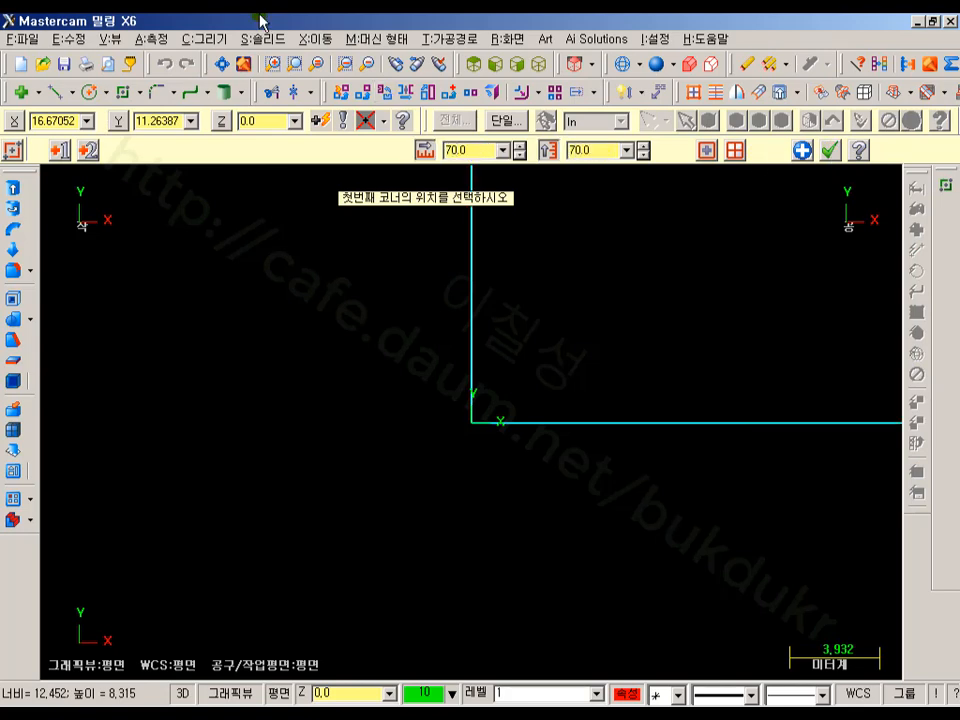
{"action": "left_click", "coordinate": [222, 63]}
{"action": "left_click", "coordinate": [574, 63]}
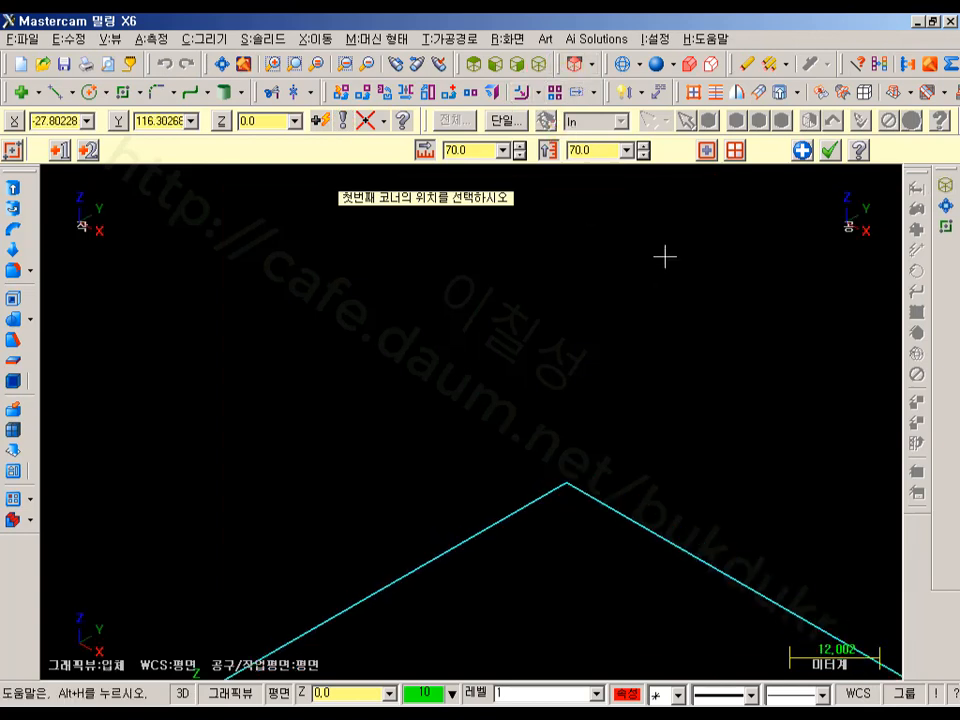
{"action": "scroll", "coordinate": [665, 250], "scroll_direction": "down", "scroll_amount": 5}
{"action": "middle_click_drag", "start_coordinate": [677, 400], "coordinate": [713, 315]}
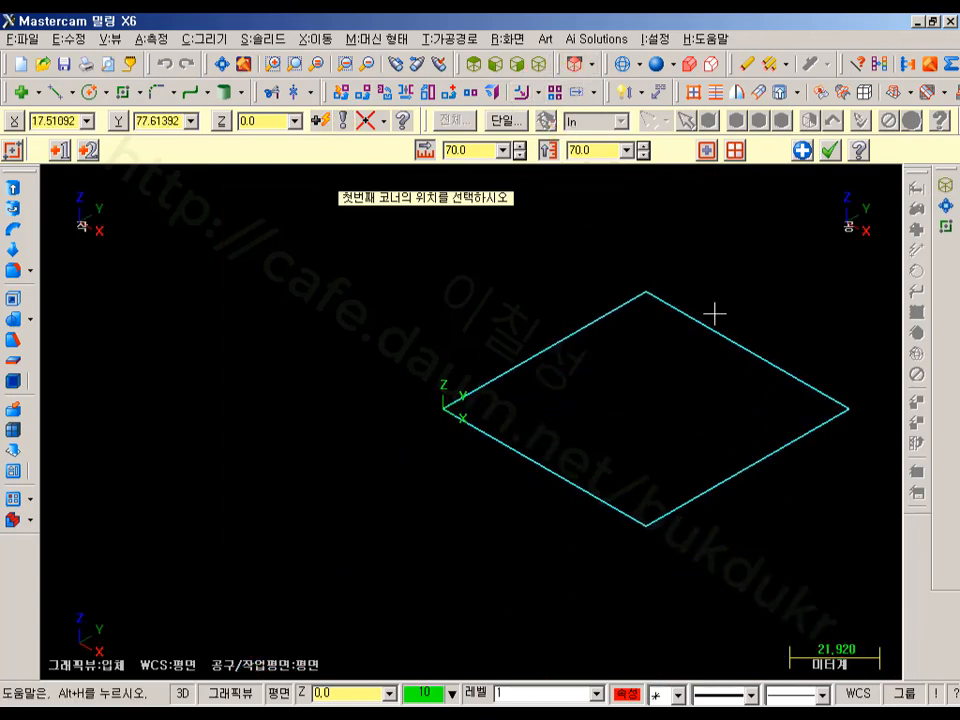
{"action": "left_click", "coordinate": [830, 150]}
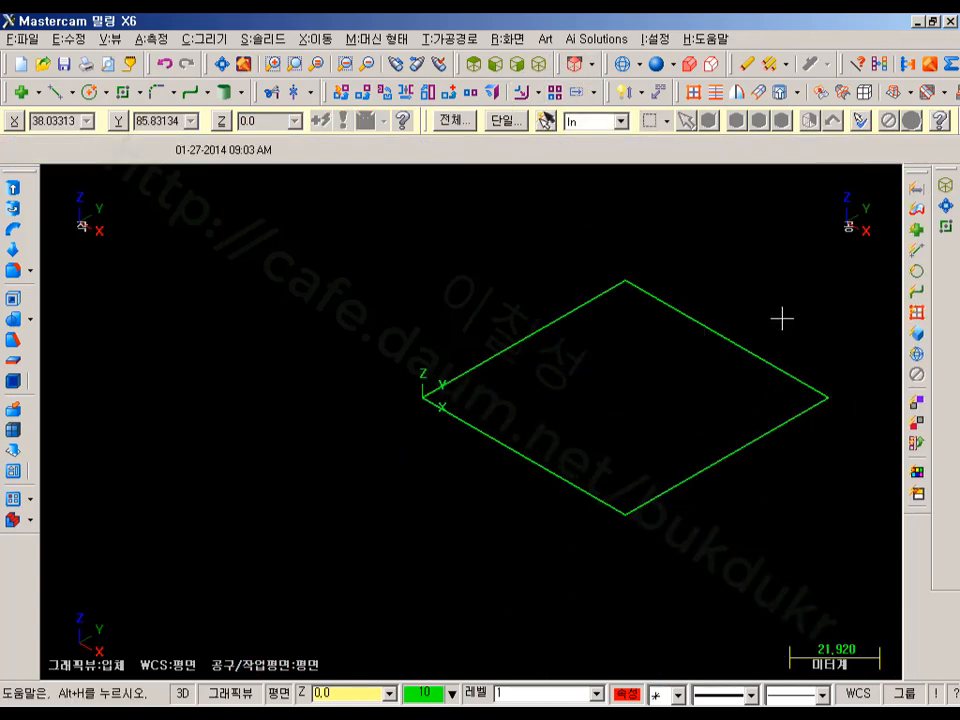
In the top view, draw a horizontal line about 56 mm long from Y15 on the rectangle's left edge, as laid out in the PDF drawing
{"action": "middle_click_drag", "start_coordinate": [806, 319], "coordinate": [790, 313]}
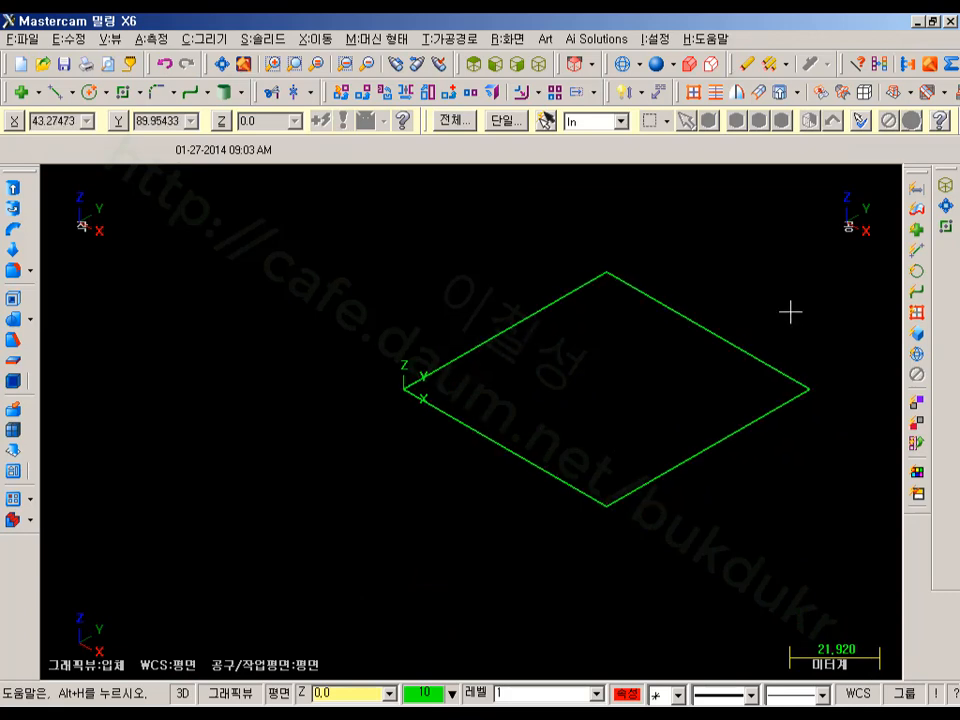
{"action": "left_click", "coordinate": [493, 64]}
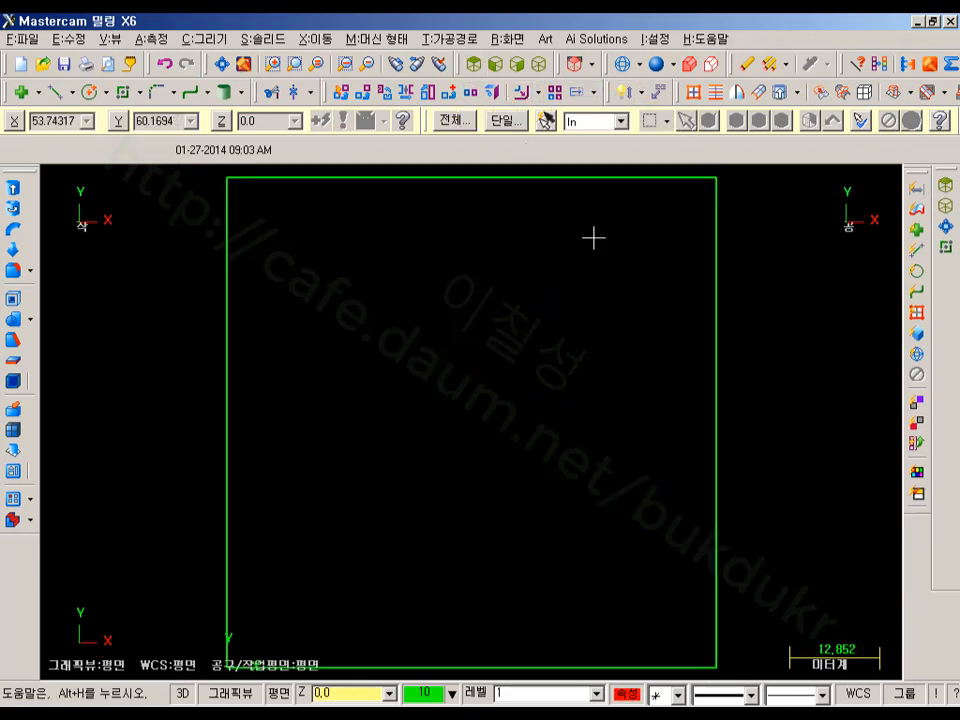
{"action": "scroll", "coordinate": [689, 330], "scroll_direction": "down", "scroll_amount": 1}
{"action": "scroll", "coordinate": [689, 330], "scroll_direction": "down", "scroll_amount": 1}
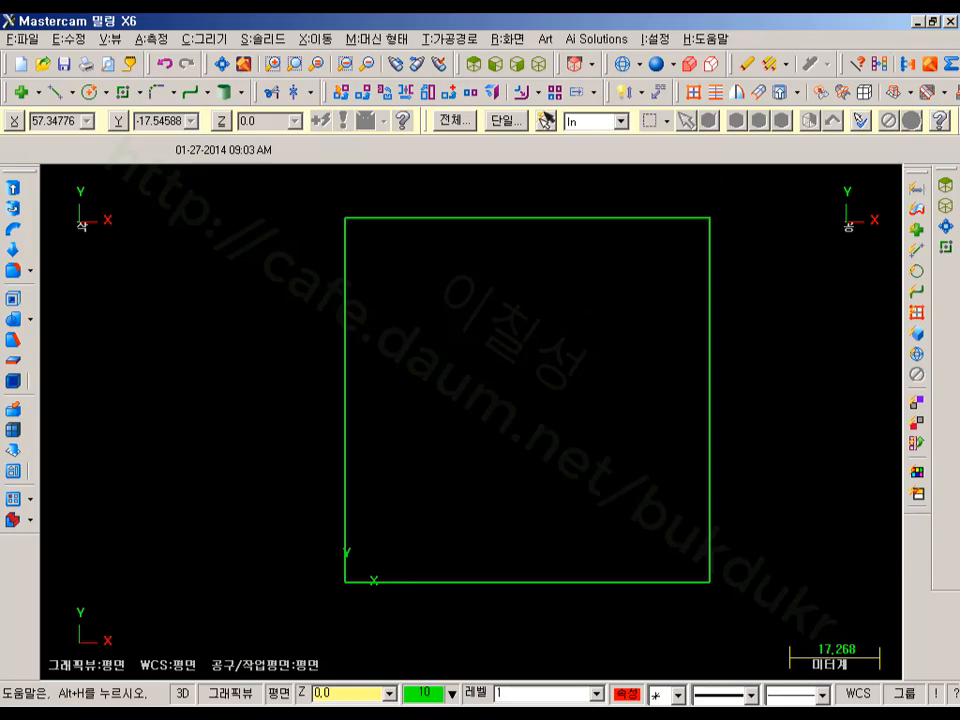
{"action": "key", "text": "alt+Tab"}
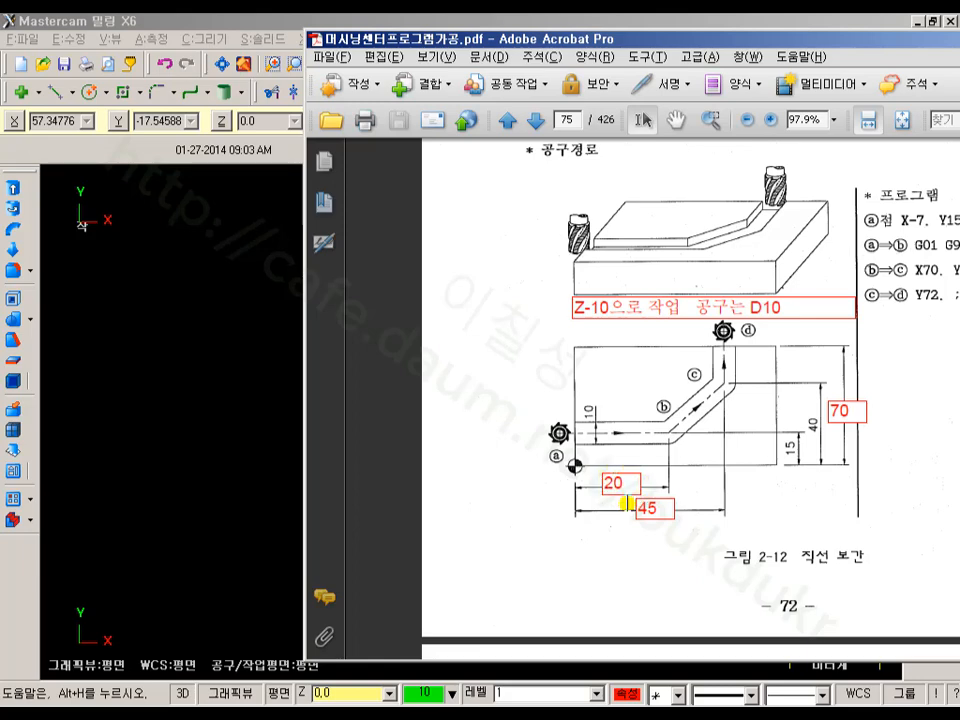
{"action": "left_click", "coordinate": [240, 30]}
{"action": "left_click", "coordinate": [50, 91]}
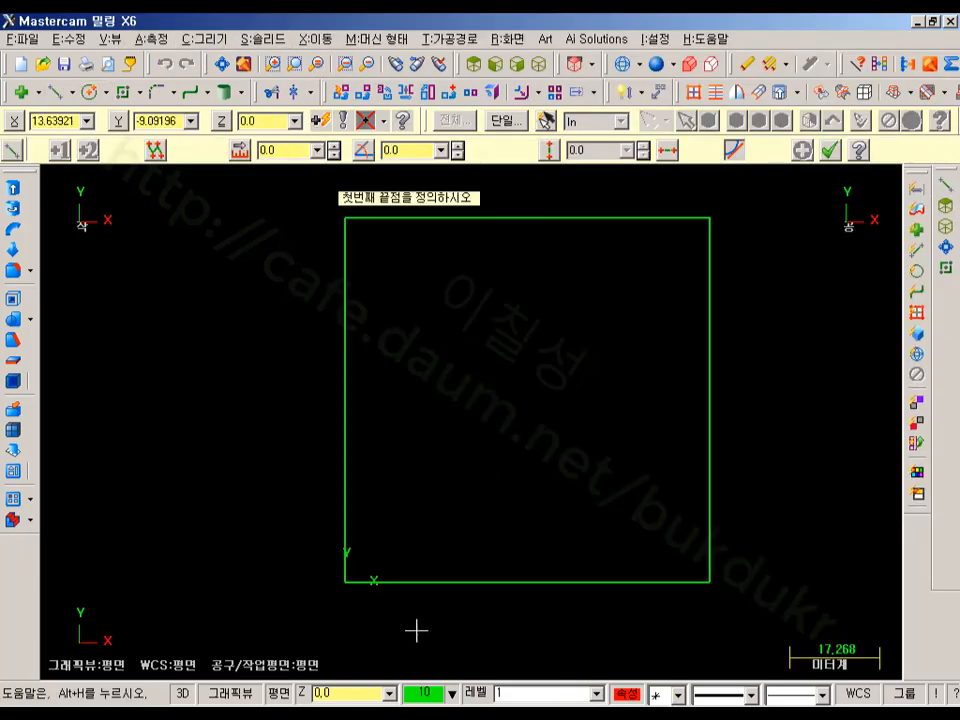
{"action": "key", "text": "space"}
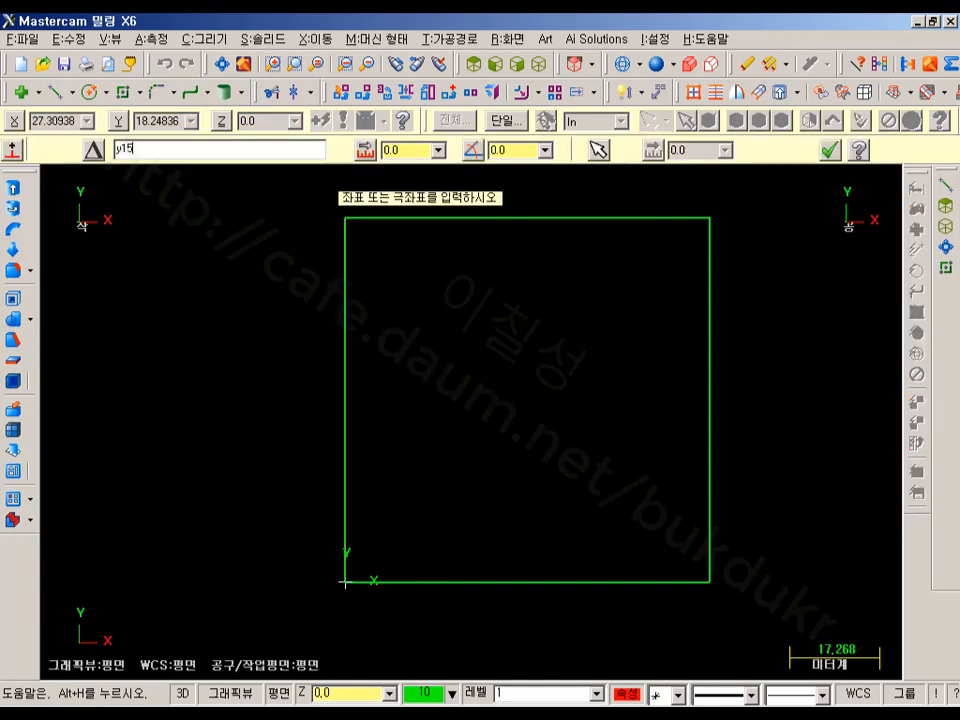
{"action": "type", "text": "y15"}
{"action": "key", "text": "Return"}
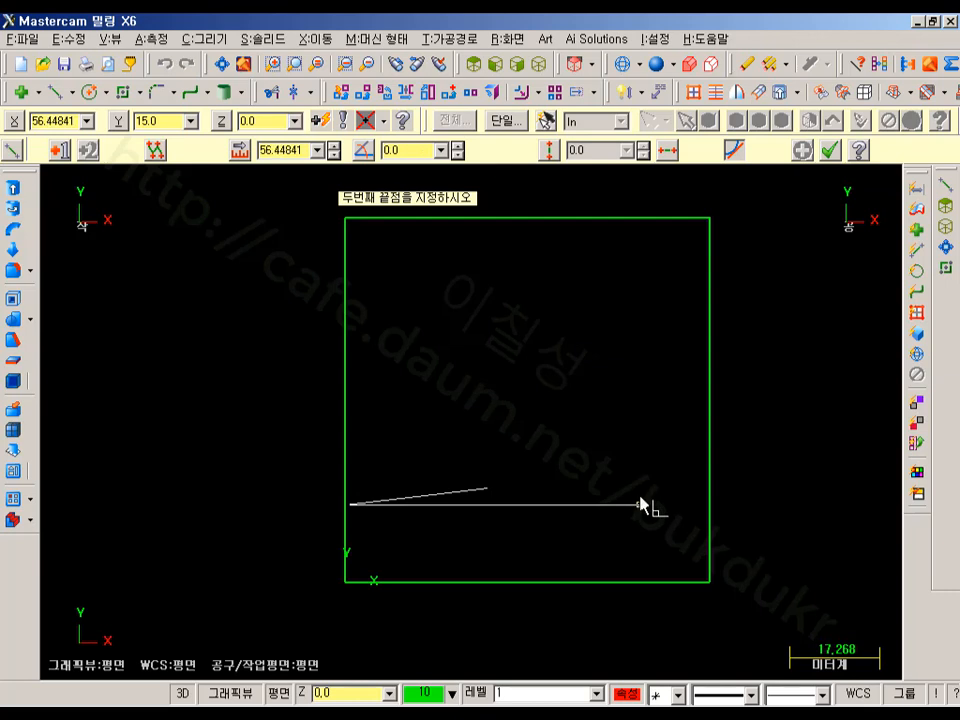
{"action": "left_click", "coordinate": [640, 498]}
Set the horizontal line's length to 20 mm, as given in the PDF drawing, and accept the line
{"action": "double_click", "coordinate": [272, 152]}
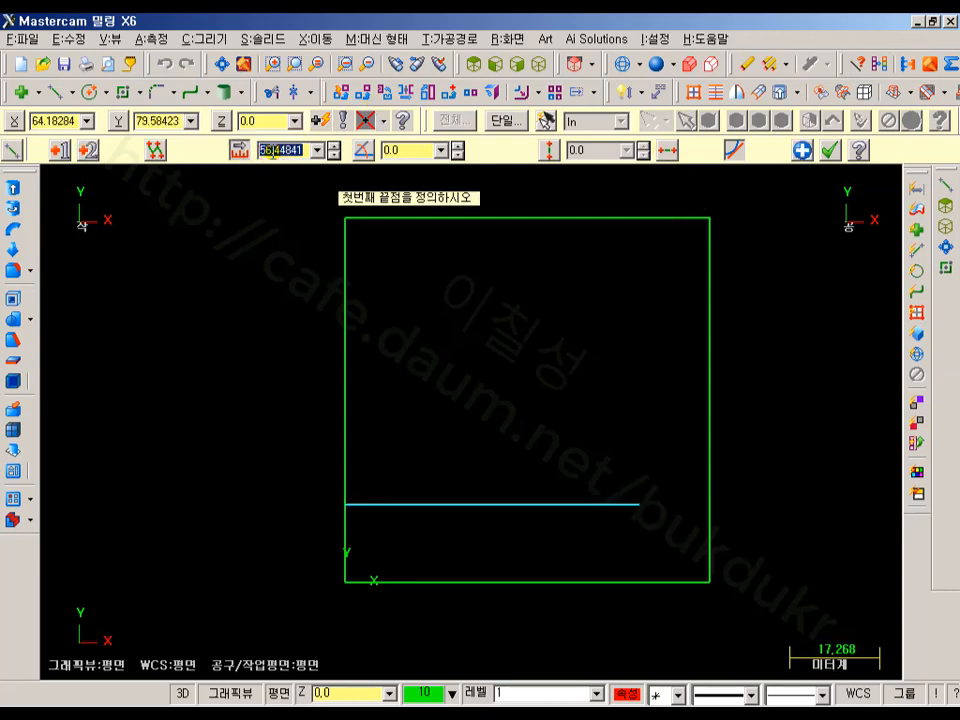
{"action": "key", "text": "alt+Tab"}
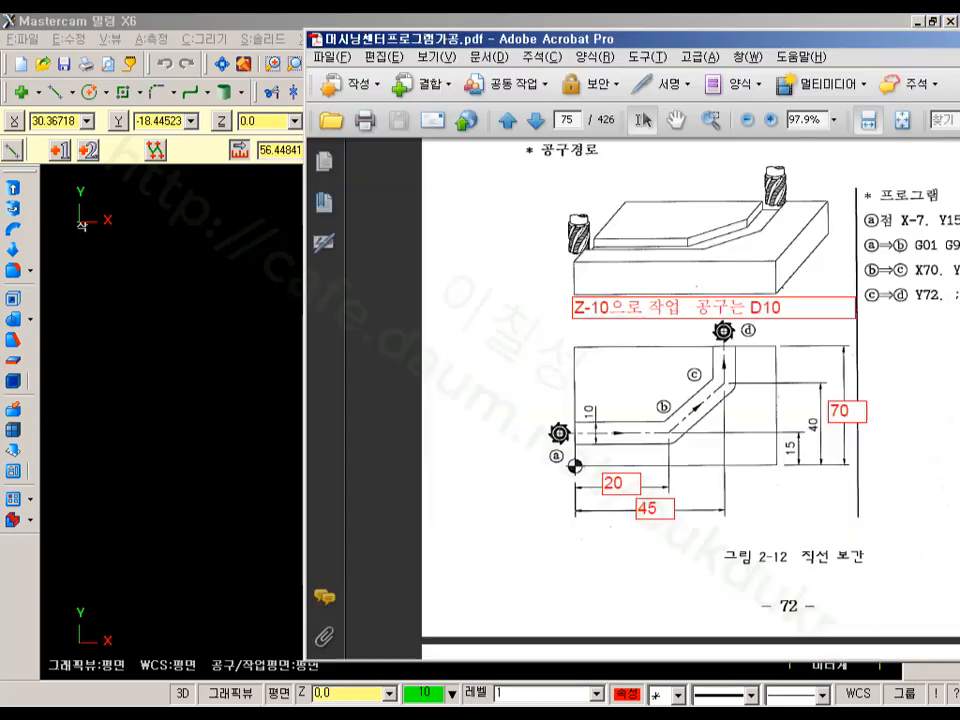
{"action": "key", "text": "alt+Tab"}
{"action": "double_click", "coordinate": [298, 151]}
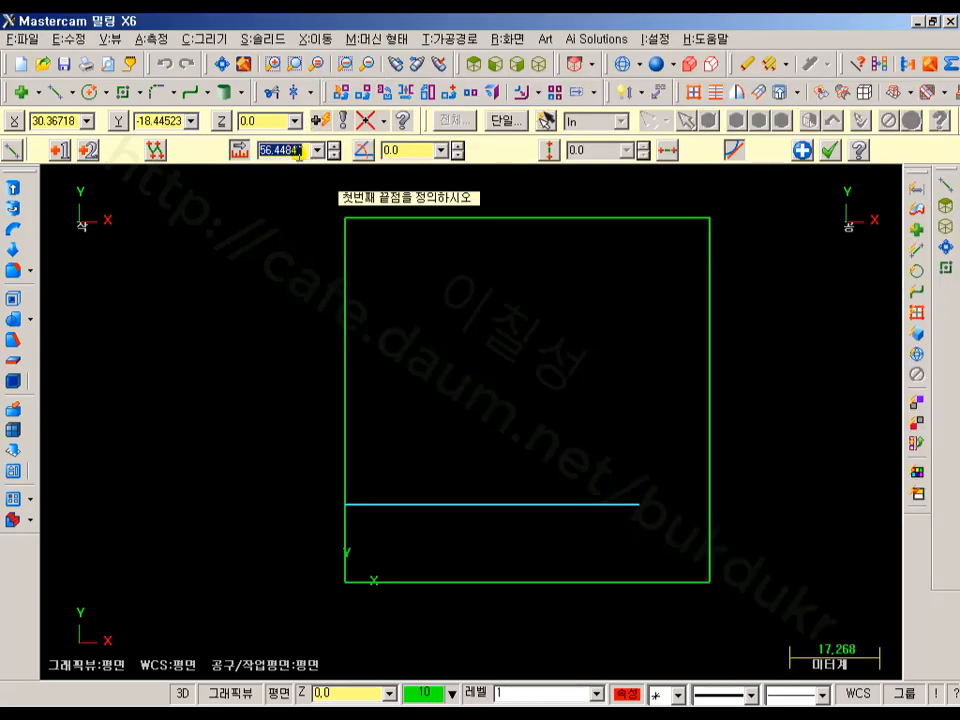
{"action": "type", "text": "20"}
{"action": "key", "text": "Return"}
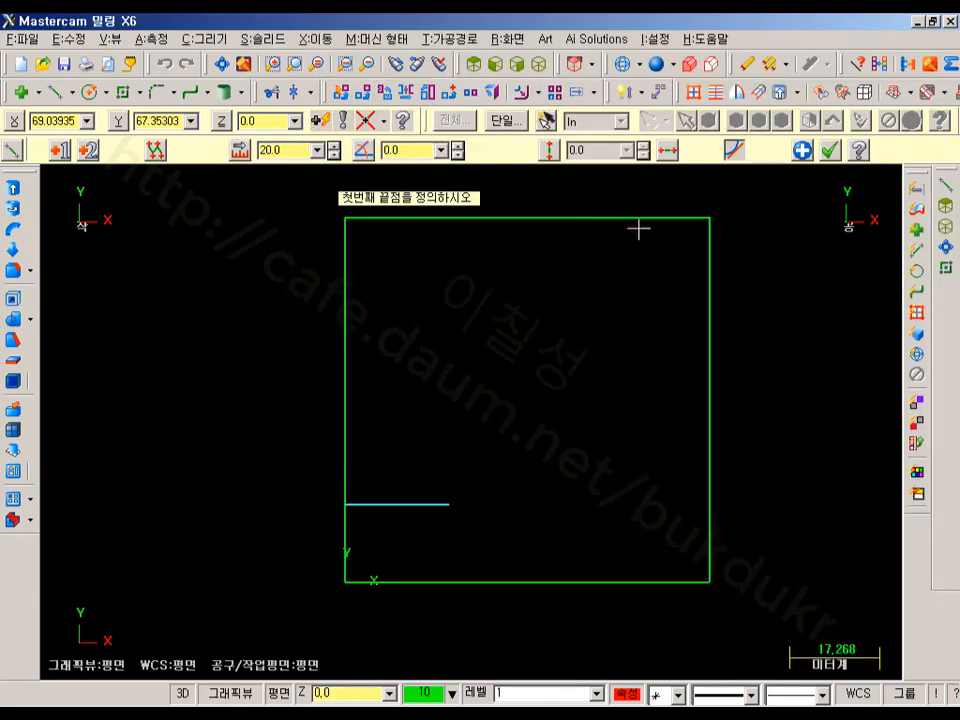
{"action": "left_click", "coordinate": [803, 151]}
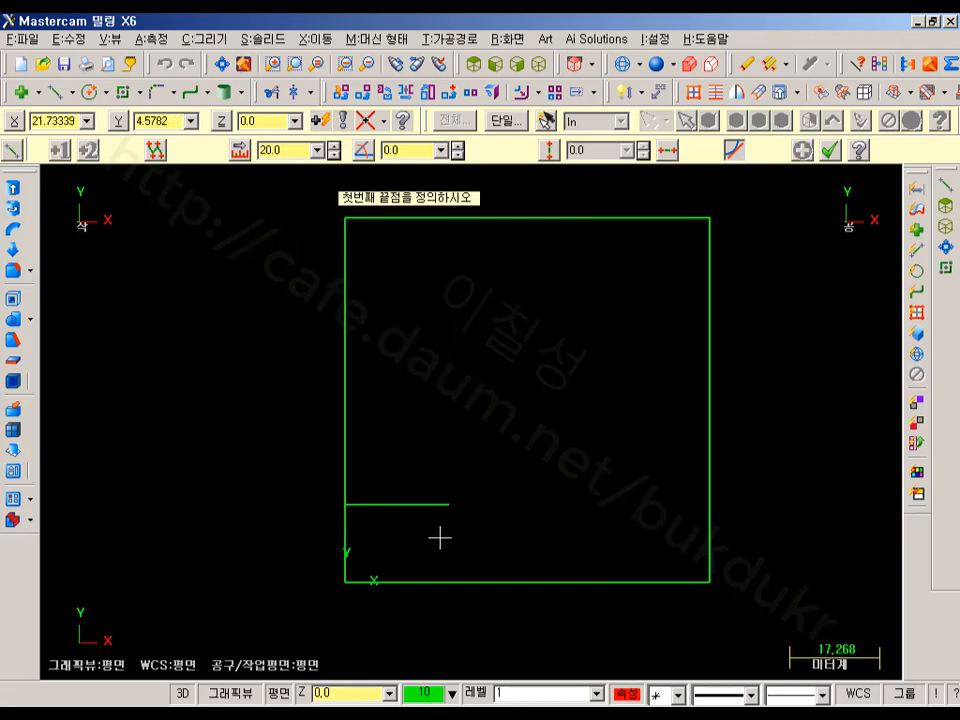
Following the PDF drawing, draw a diagonal line from the free end of the horizontal line to X45 Y40
{"action": "key", "text": "alt+Tab"}
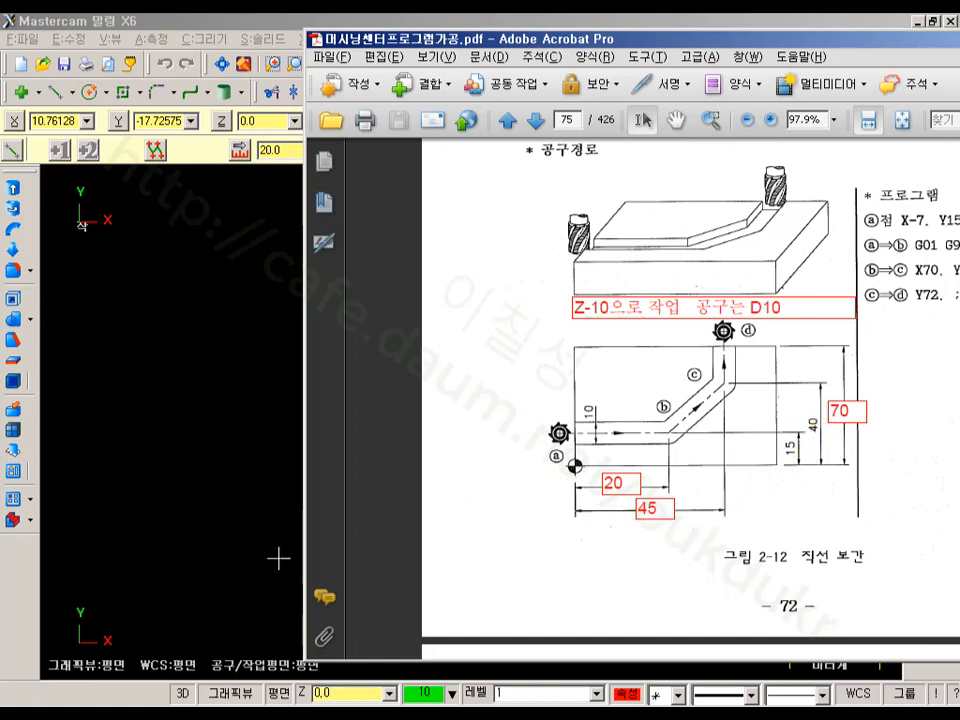
{"action": "left_click", "coordinate": [260, 24]}
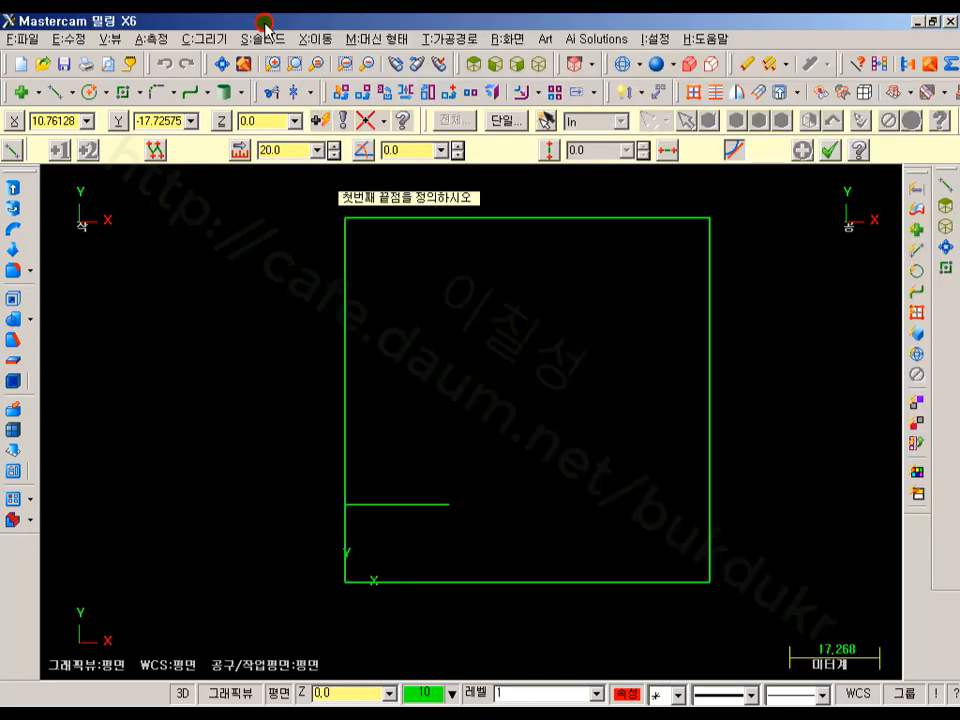
{"action": "left_click", "coordinate": [453, 508]}
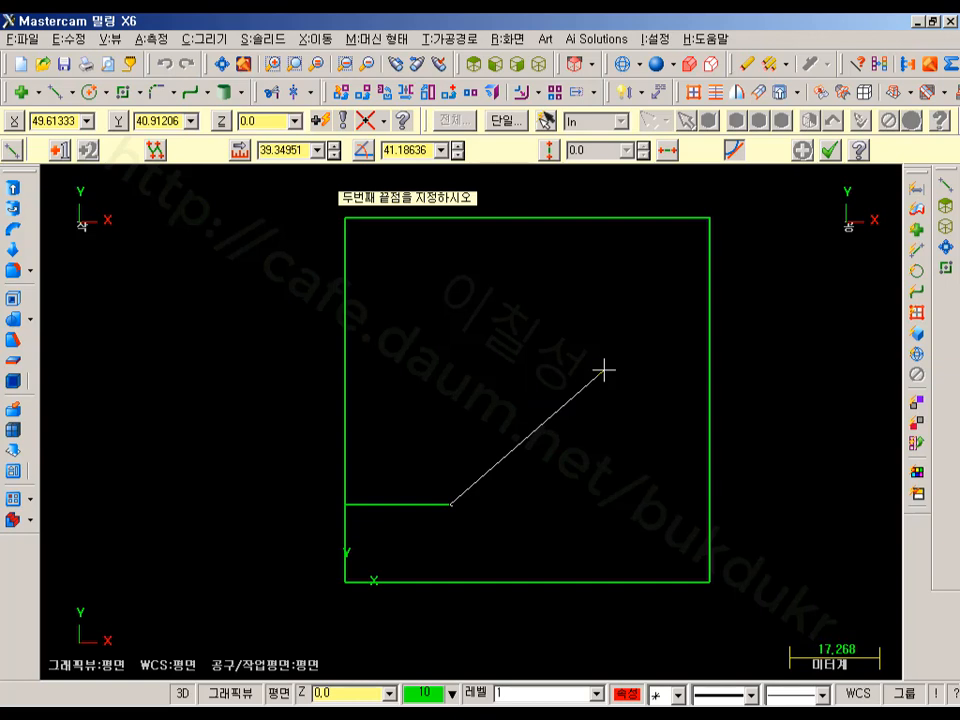
{"action": "key", "text": "x"}
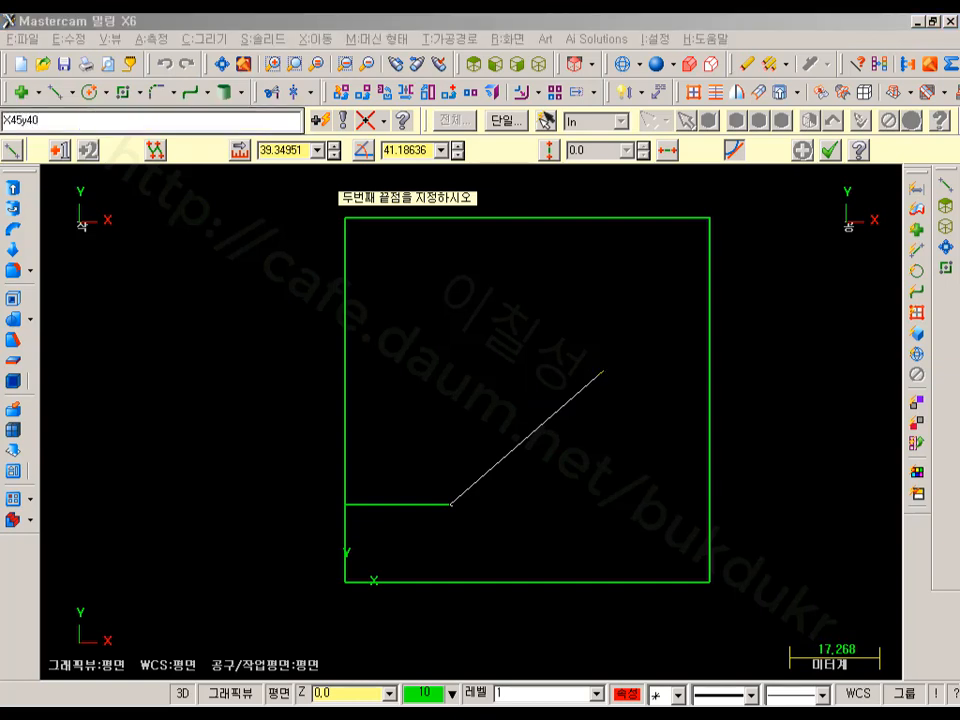
{"action": "type", "text": "45y40"}
{"action": "key", "text": "Return"}
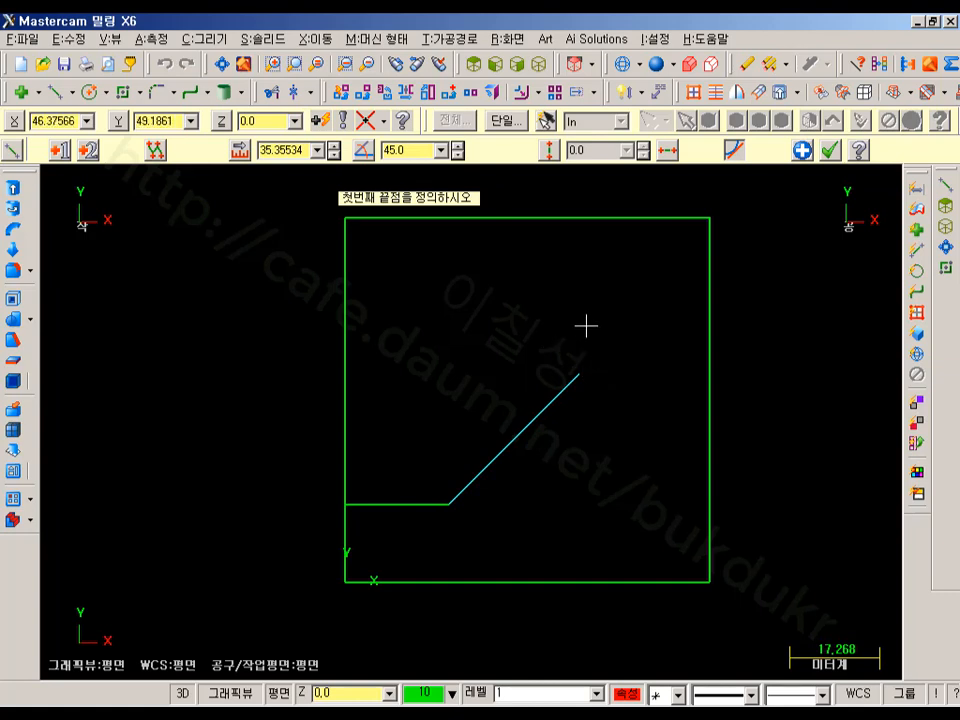
Draw a vertical line at X45 from the diagonal's upper end to the rectangle's top edge and finish the line command
{"action": "left_click", "coordinate": [581, 375]}
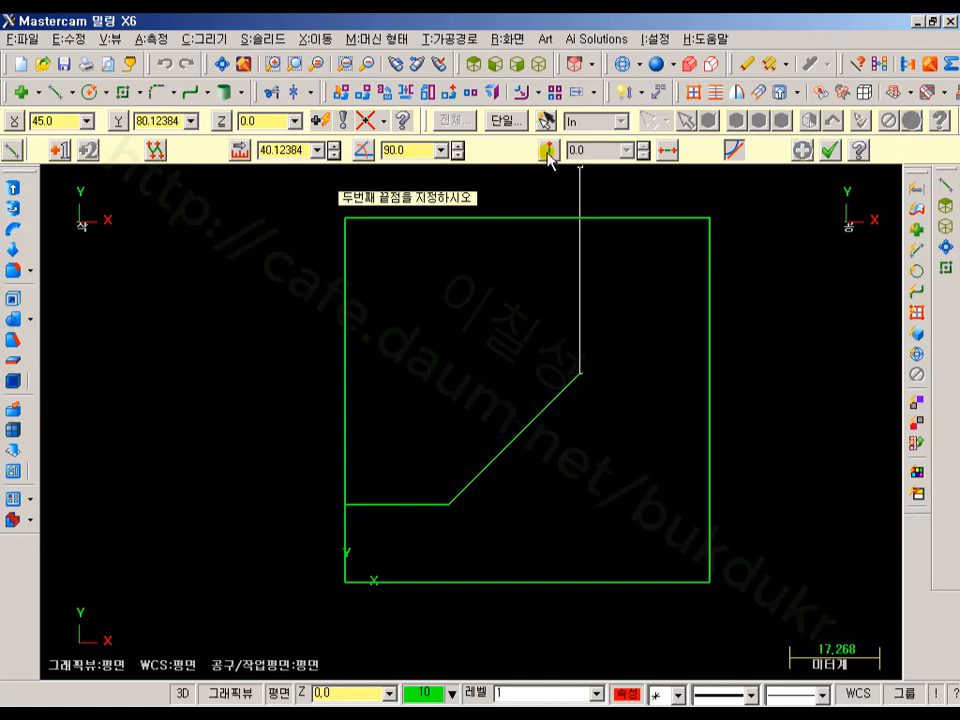
{"action": "left_click", "coordinate": [548, 152]}
{"action": "left_click", "coordinate": [709, 223]}
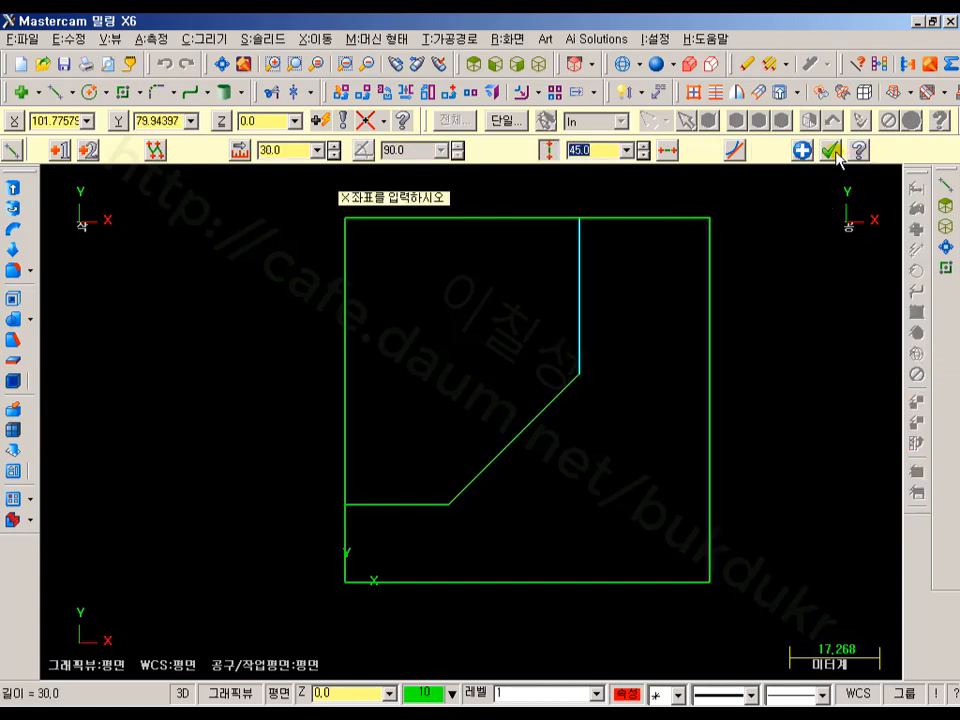
{"action": "left_click", "coordinate": [832, 151]}
Dimension the short horizontal line's length and its height above the rectangle's bottom edge
{"action": "scroll", "coordinate": [394, 265], "scroll_direction": "up", "scroll_amount": 1}
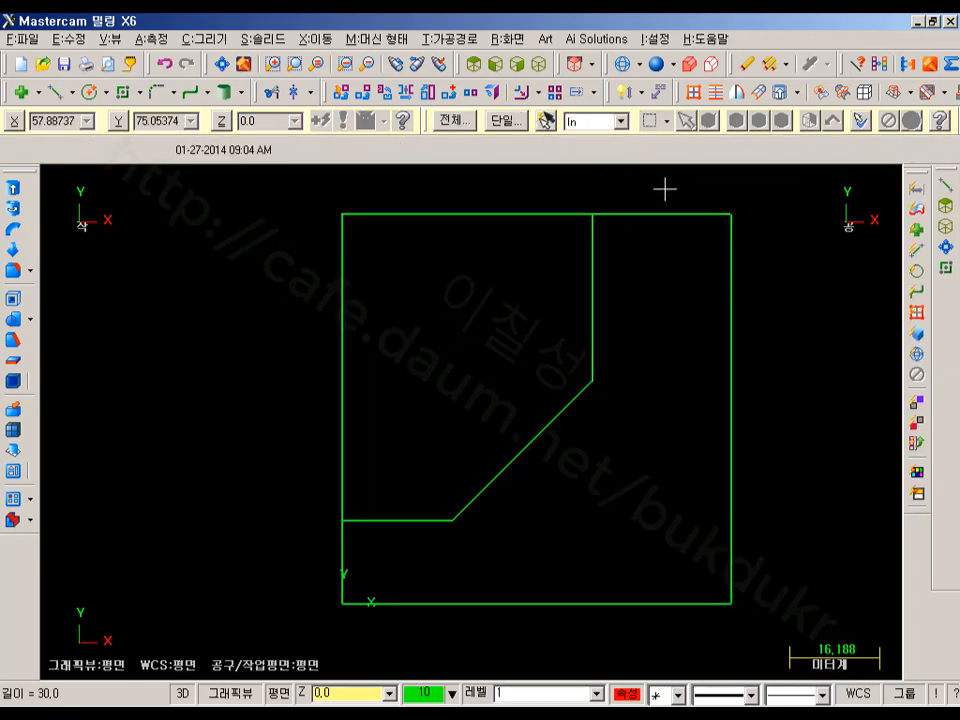
{"action": "left_click", "coordinate": [622, 91]}
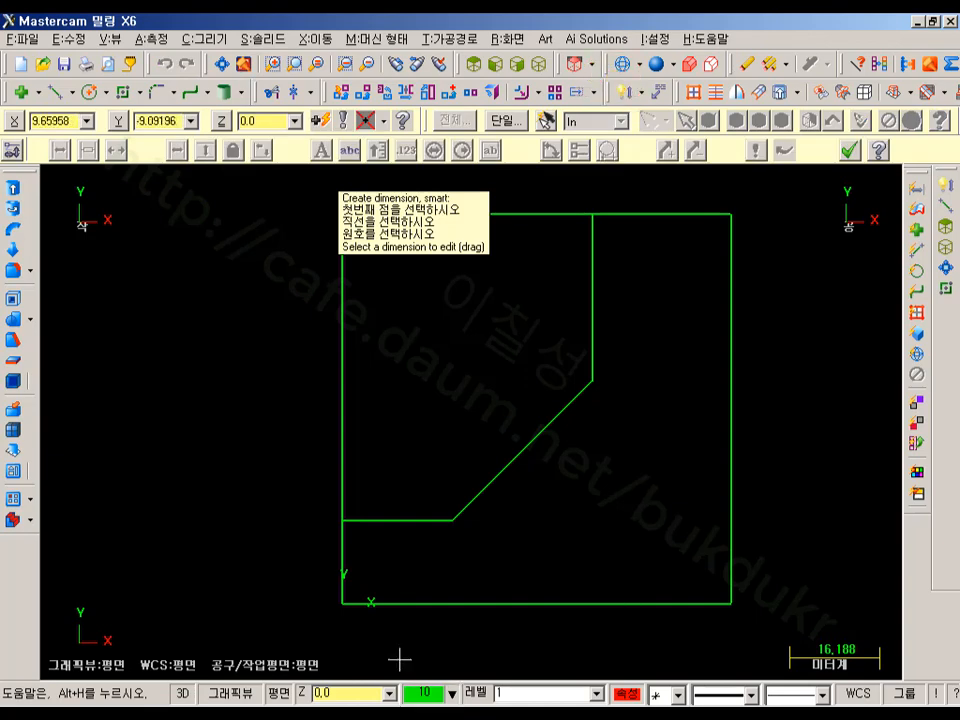
{"action": "left_click", "coordinate": [419, 535]}
{"action": "left_click", "coordinate": [390, 555]}
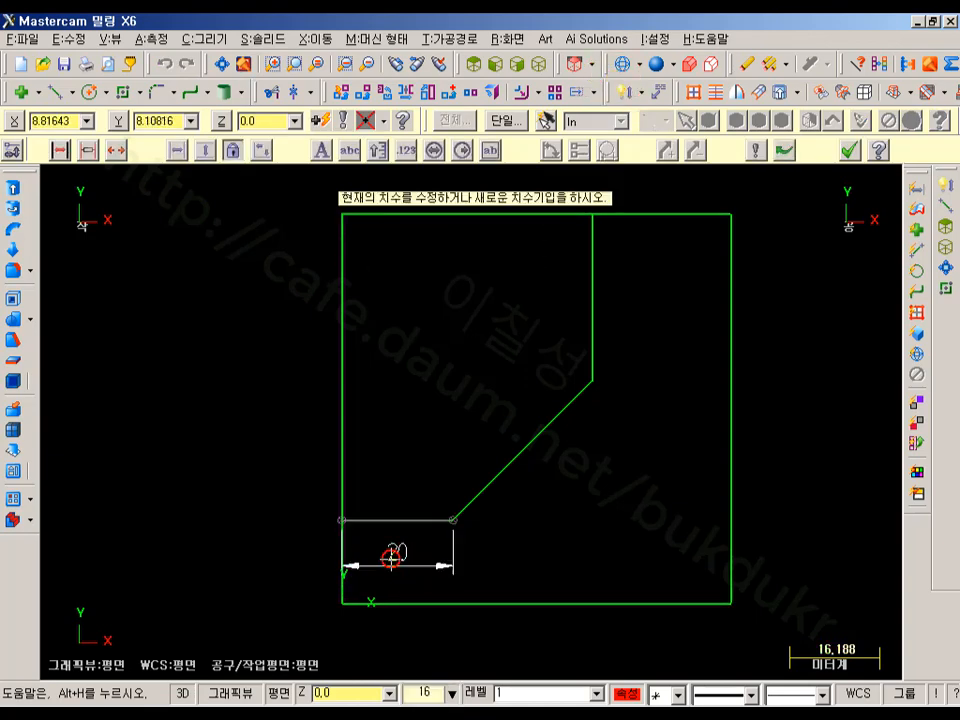
{"action": "left_click", "coordinate": [343, 604]}
{"action": "left_click", "coordinate": [343, 520]}
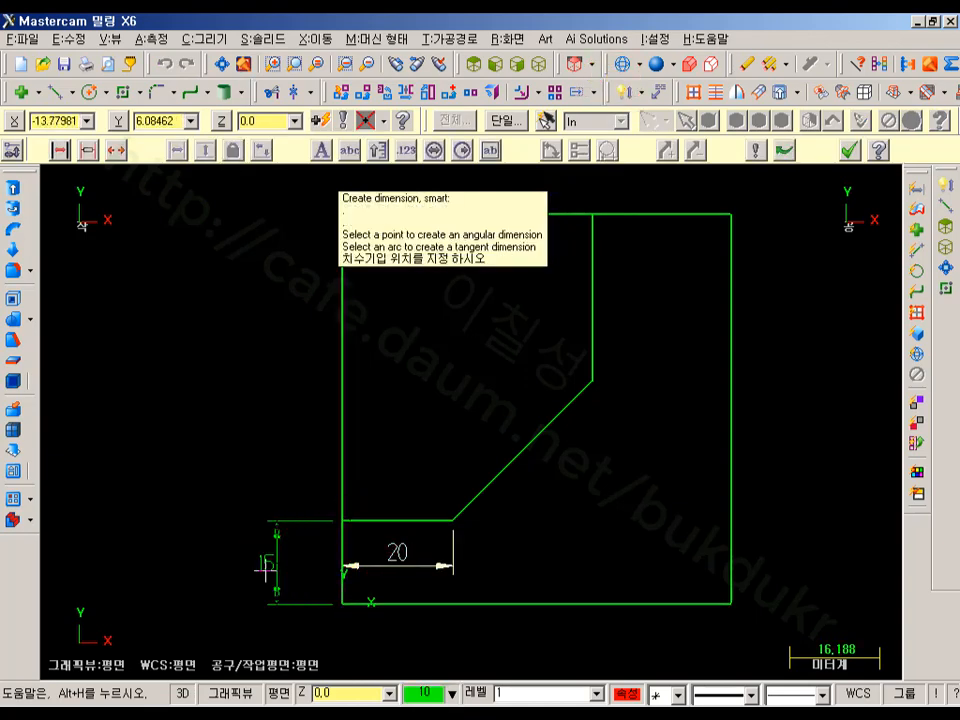
{"action": "left_click", "coordinate": [259, 567]}
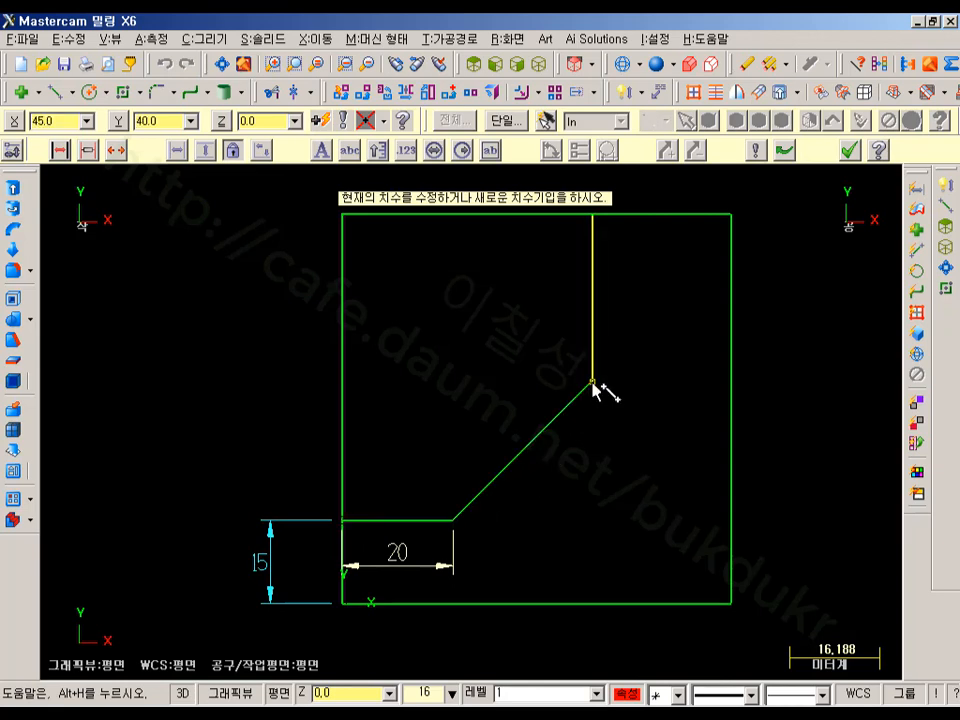
Add a point dimension labelling the X45 Y40 corner where the diagonal meets the vertical line
{"action": "left_click", "coordinate": [637, 93]}
{"action": "left_click", "coordinate": [697, 143]}
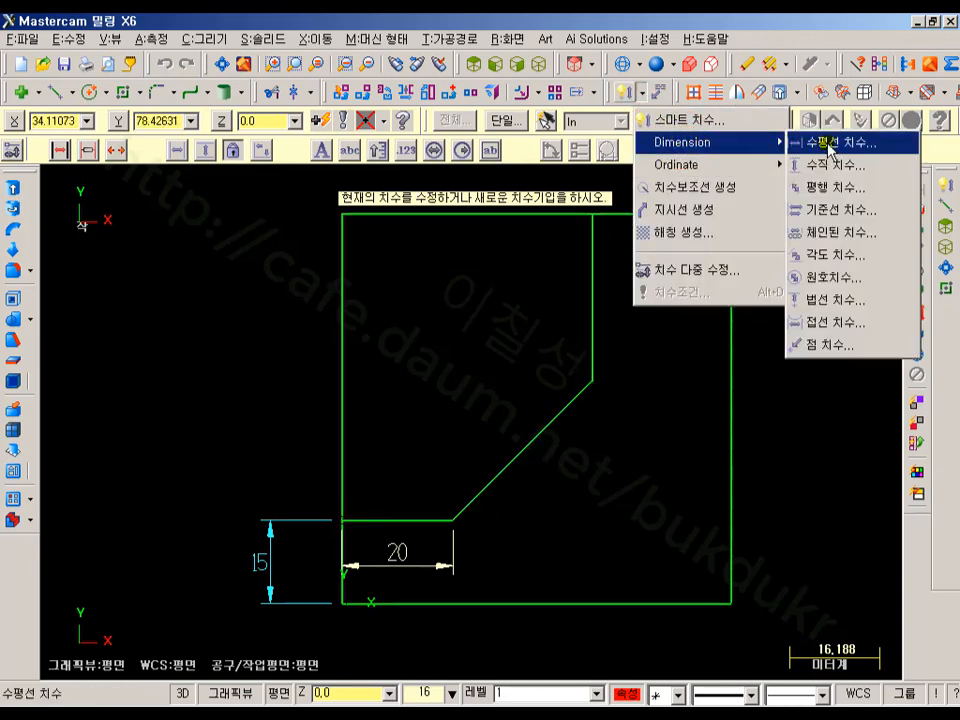
{"action": "left_click", "coordinate": [831, 343]}
{"action": "left_click", "coordinate": [594, 381]}
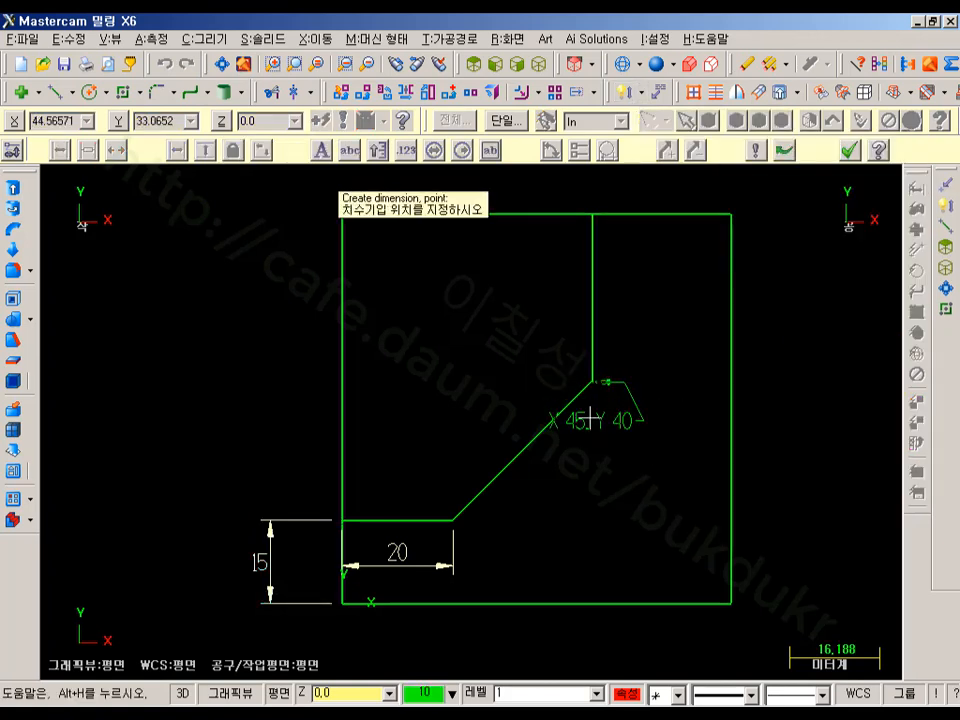
{"action": "left_click", "coordinate": [628, 458]}
{"action": "scroll", "coordinate": [813, 293], "scroll_direction": "down", "scroll_amount": 1}
{"action": "middle_click_drag", "start_coordinate": [808, 300], "coordinate": [683, 317]}
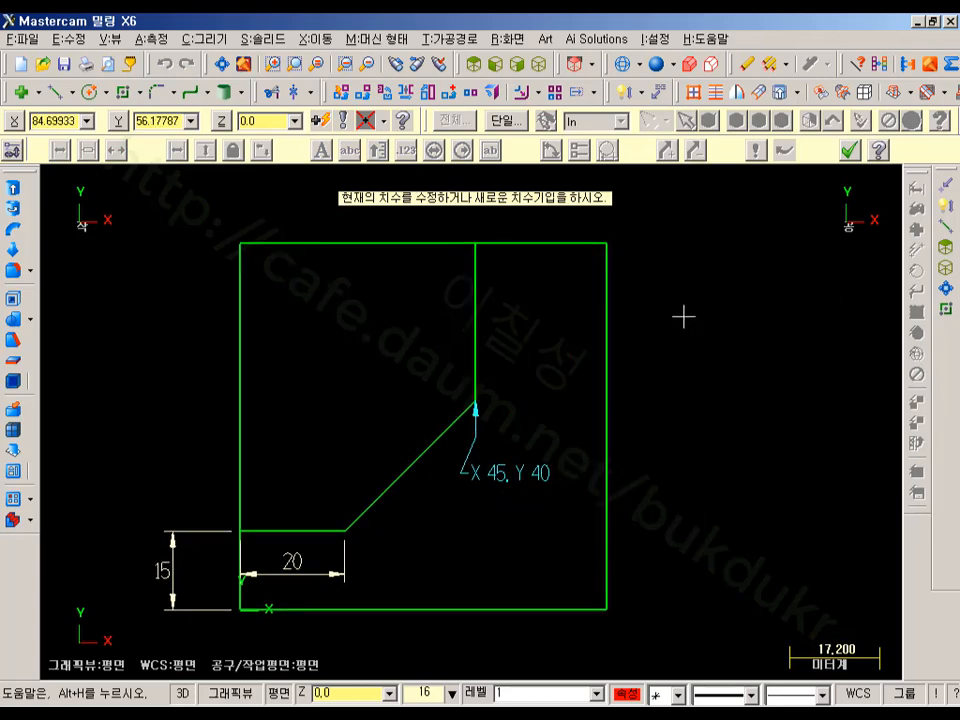
Dimension the square's height along its right edge and its width along its top edge, and finish dimensioning
{"action": "left_click", "coordinate": [628, 96]}
{"action": "left_click", "coordinate": [607, 341]}
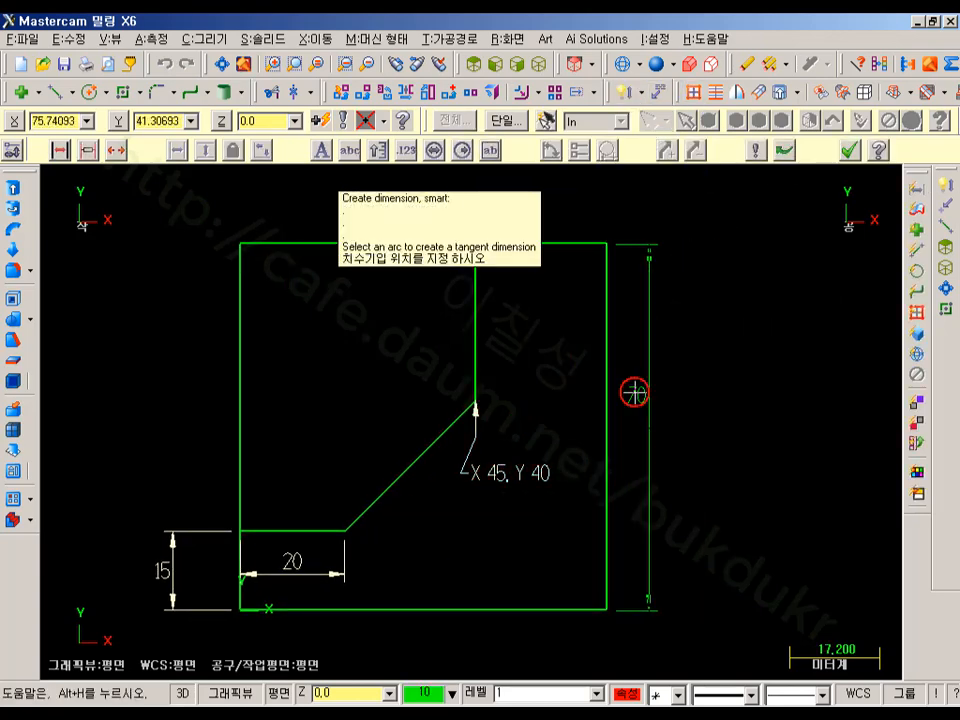
{"action": "left_click", "coordinate": [665, 413]}
{"action": "left_click", "coordinate": [551, 238]}
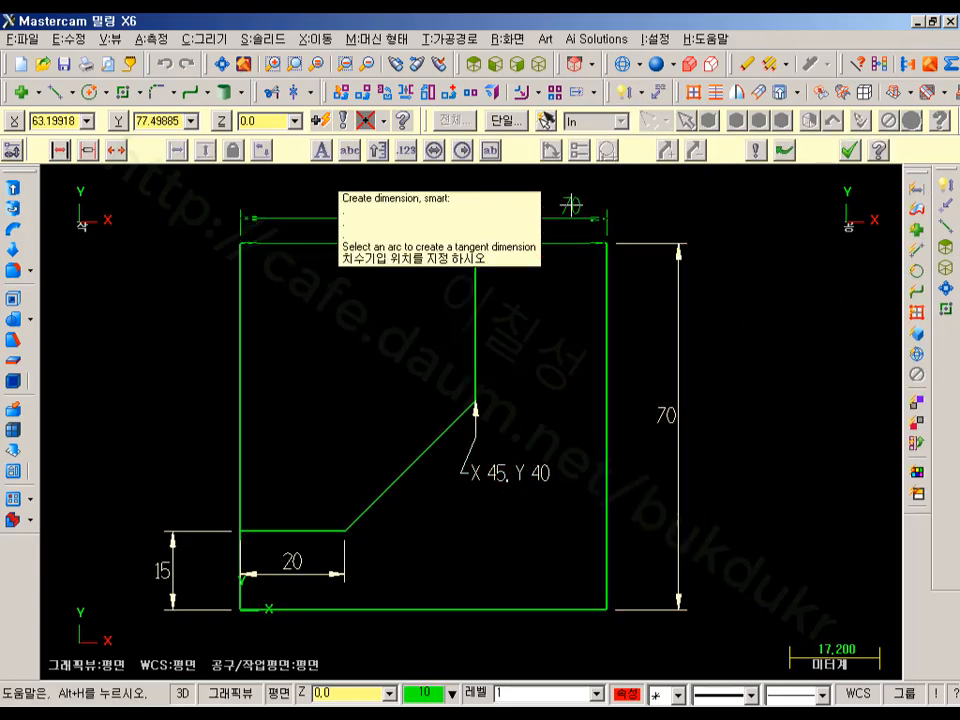
{"action": "left_click", "coordinate": [576, 214]}
{"action": "scroll", "coordinate": [748, 268], "scroll_direction": "down", "scroll_amount": 1}
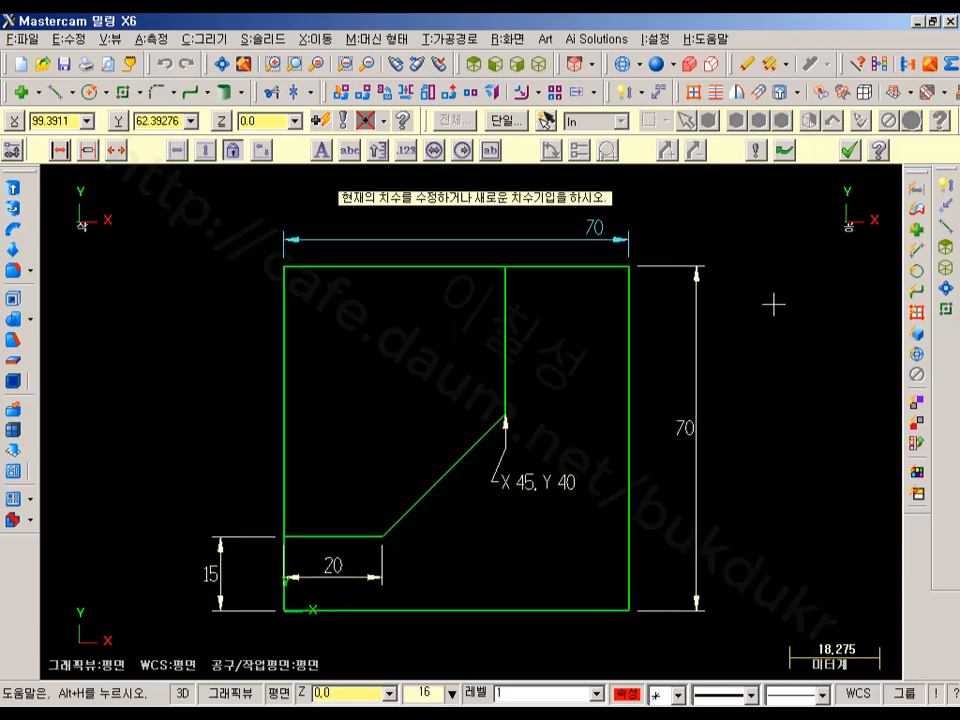
{"action": "left_click", "coordinate": [848, 150]}
{"action": "middle_click_drag", "start_coordinate": [814, 342], "coordinate": [814, 338]}
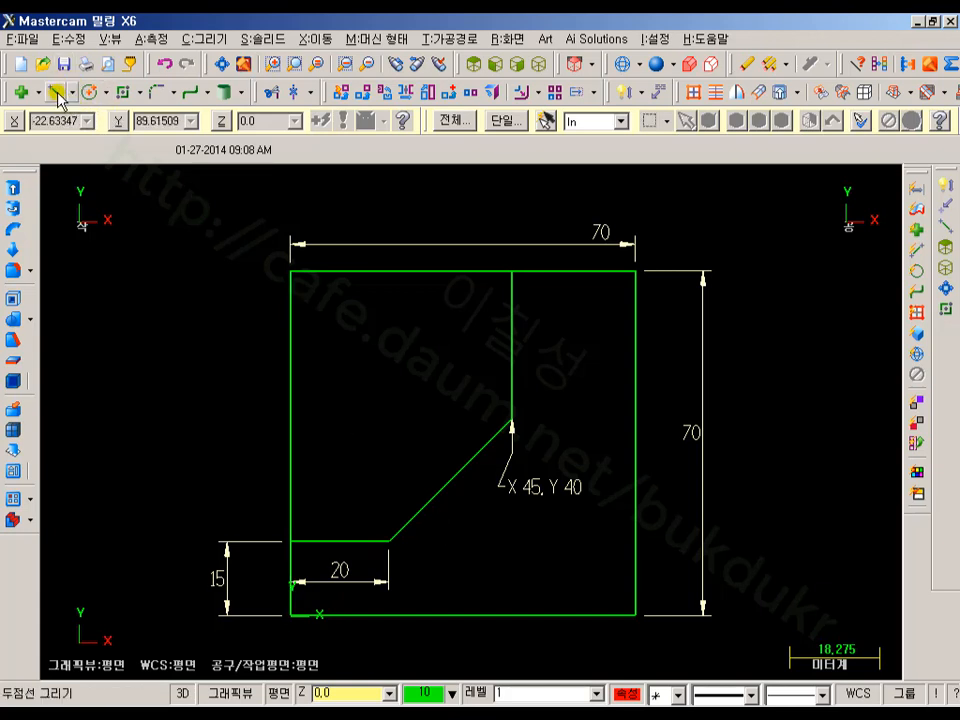
Offset the whole chain of three path lines by 5 mm to both sides as copies, using contour offset
{"action": "left_click", "coordinate": [512, 94]}
{"action": "left_click", "coordinate": [318, 541]}
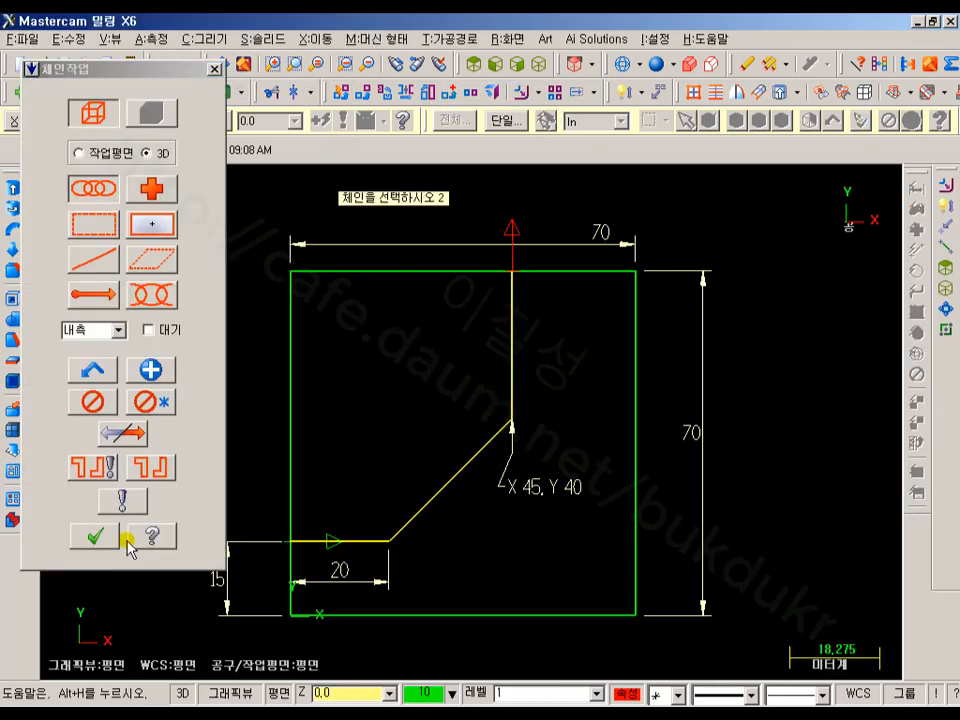
{"action": "left_click", "coordinate": [122, 540]}
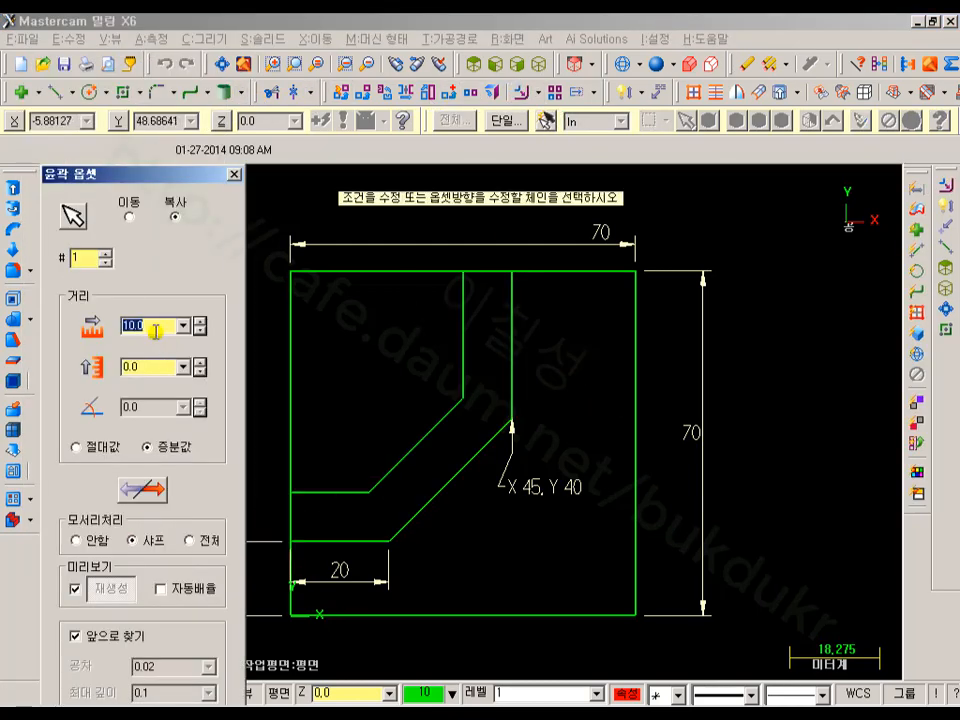
{"action": "left_click", "coordinate": [142, 489]}
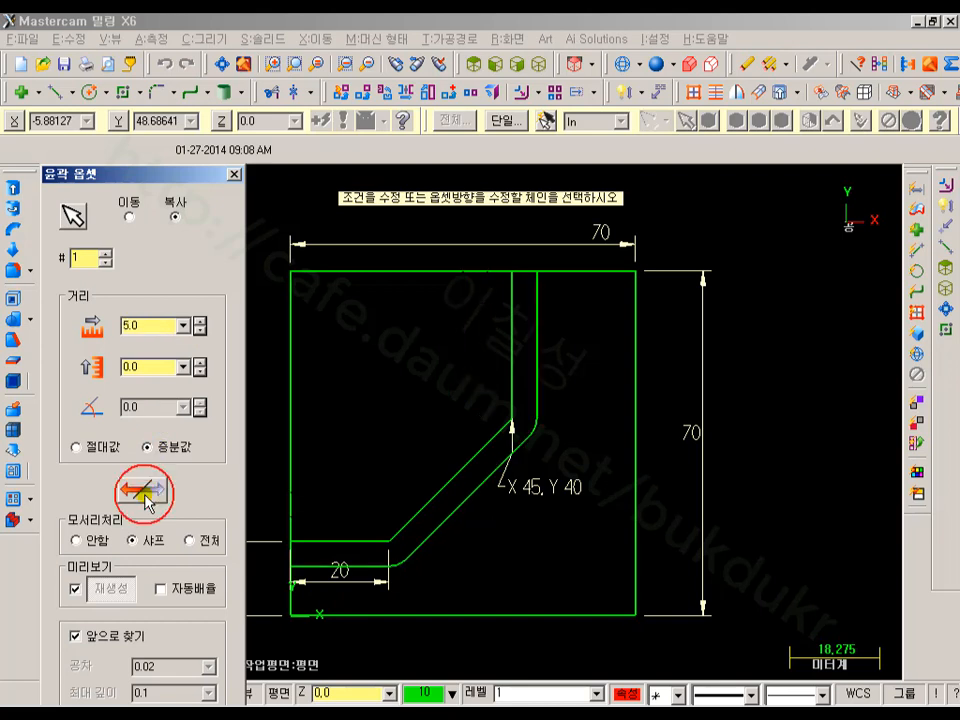
{"action": "left_click", "coordinate": [142, 489]}
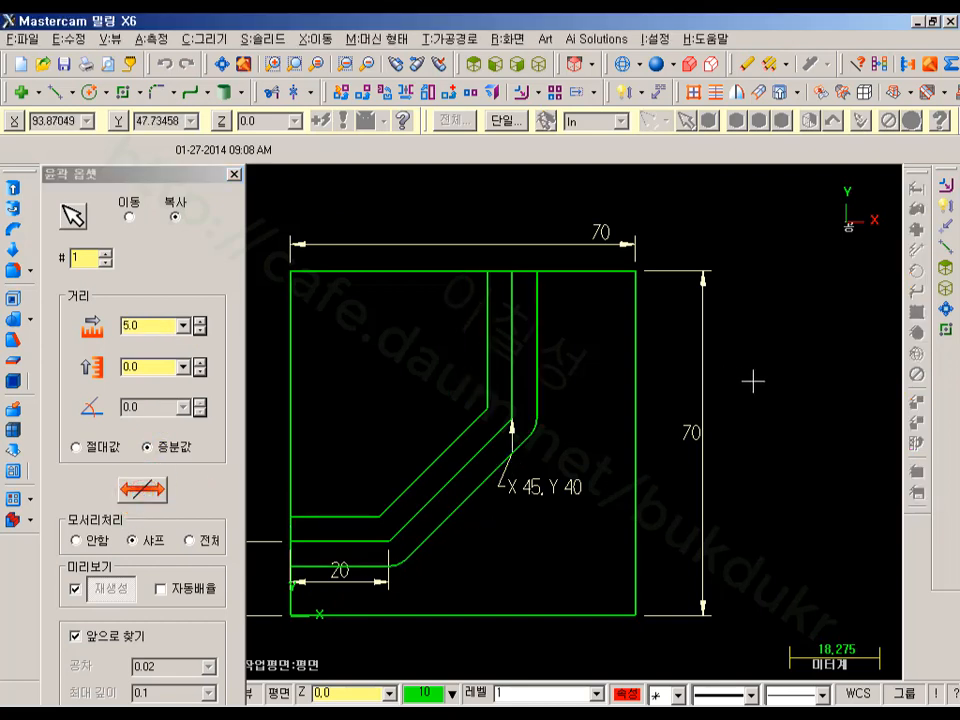
{"action": "left_click_drag", "start_coordinate": [157, 176], "coordinate": [163, 47]}
{"action": "left_click", "coordinate": [92, 652]}
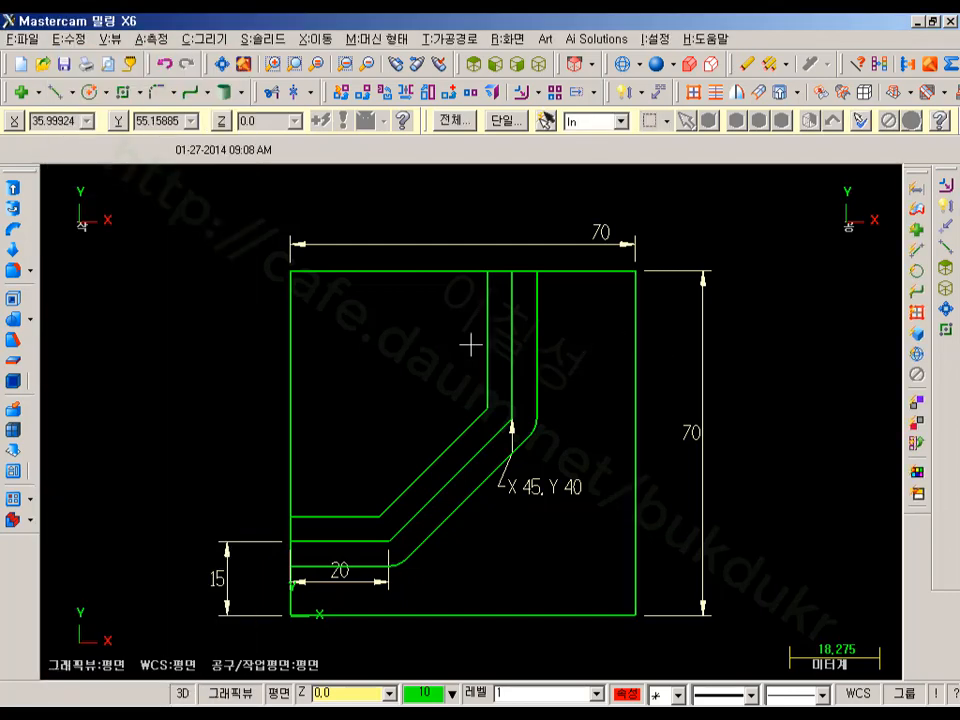
Select all the dimensions at once and hide them so only the geometry is displayed
{"action": "middle_click_drag", "start_coordinate": [595, 339], "coordinate": [613, 302]}
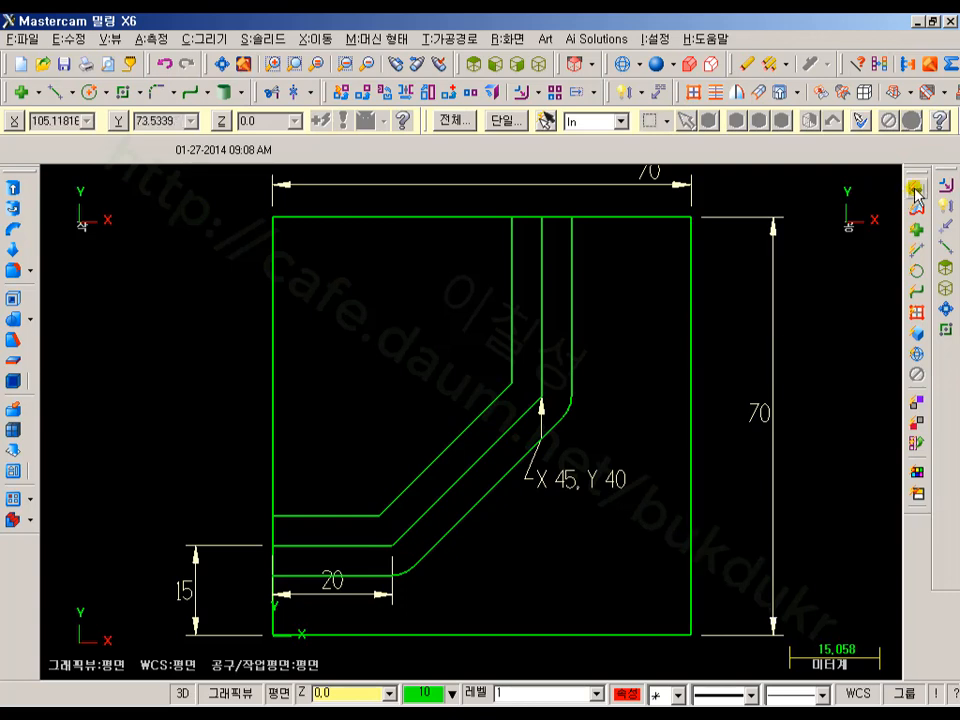
{"action": "left_click", "coordinate": [889, 317]}
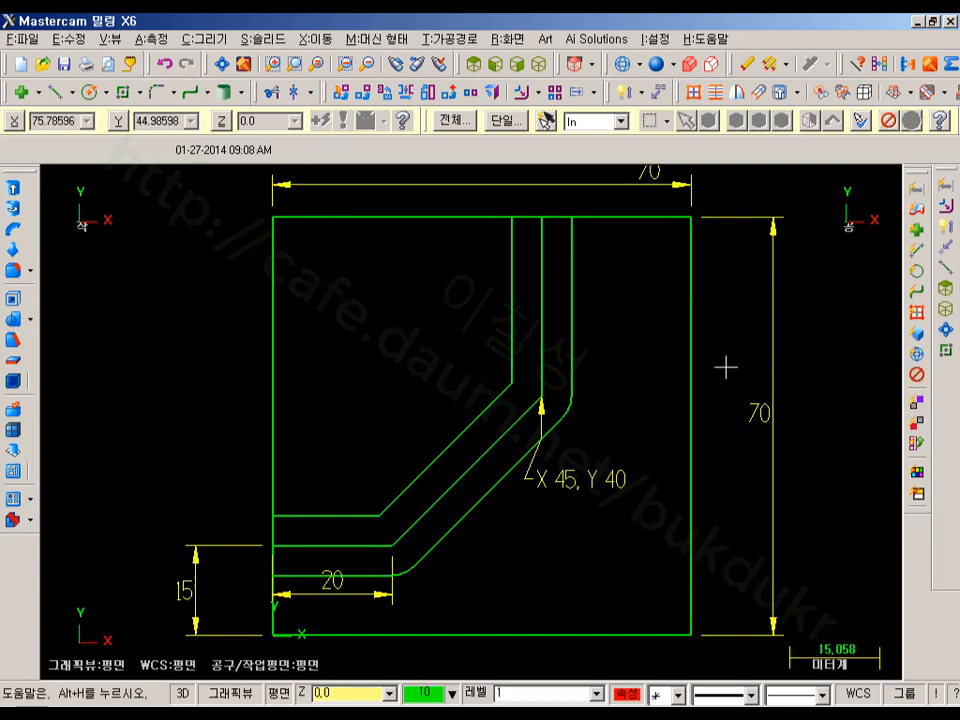
{"action": "left_click", "coordinate": [511, 39]}
{"action": "left_click", "coordinate": [543, 146]}
{"action": "scroll", "coordinate": [624, 352], "scroll_direction": "down", "scroll_amount": 3}
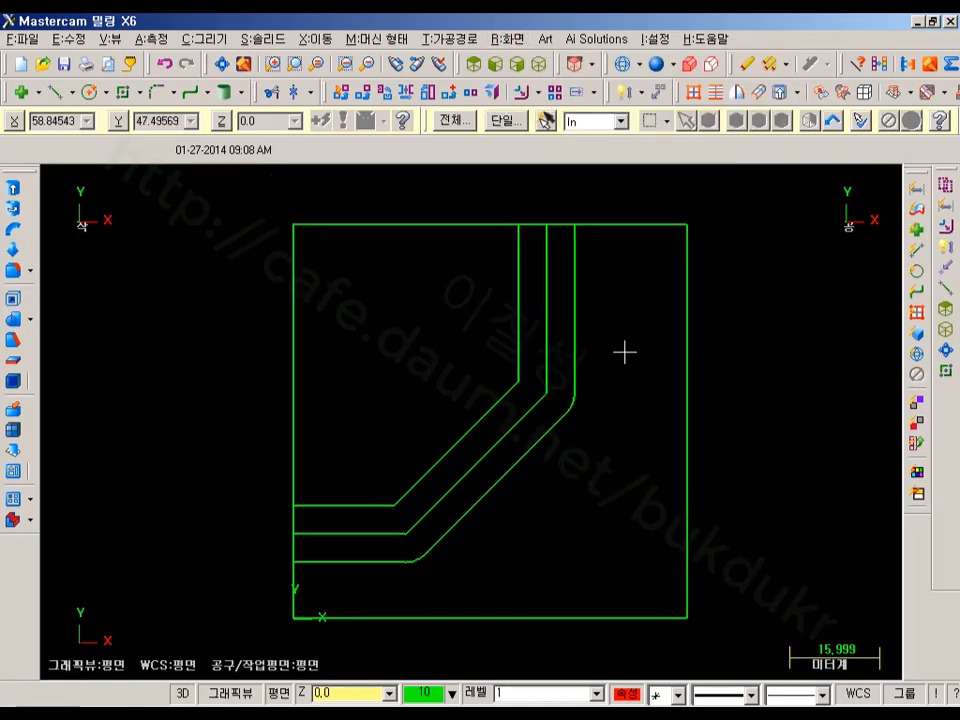
Switch the graphics view to isometric and enlarge the square with its offset path lines
{"action": "left_click", "coordinate": [542, 63]}
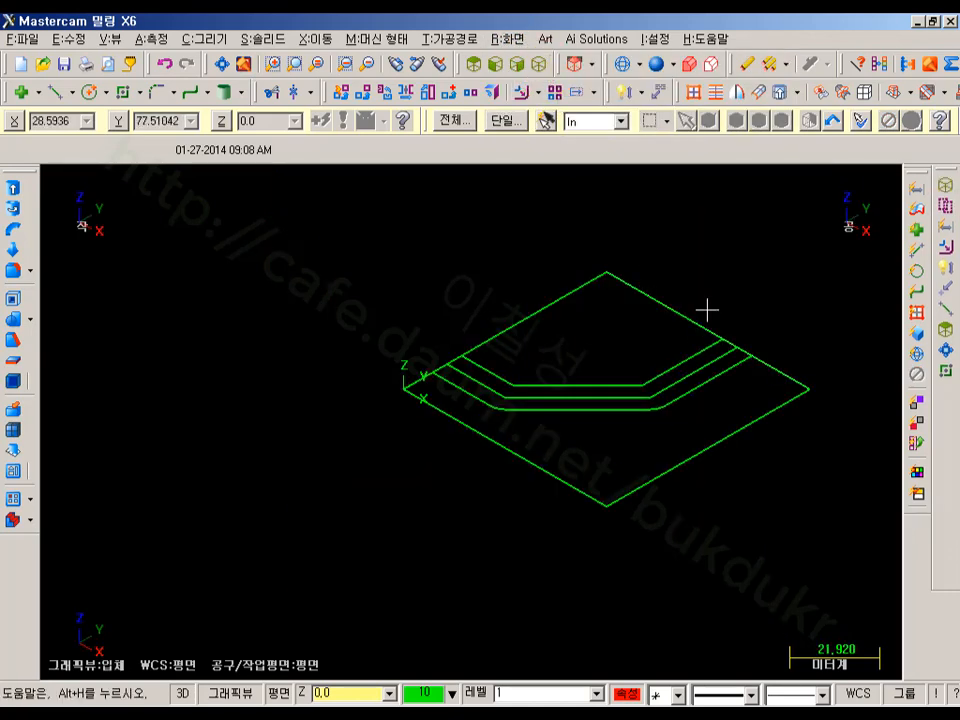
{"action": "scroll", "coordinate": [744, 255], "scroll_direction": "up", "scroll_amount": 3}
{"action": "middle_click_drag", "start_coordinate": [759, 282], "coordinate": [784, 249]}
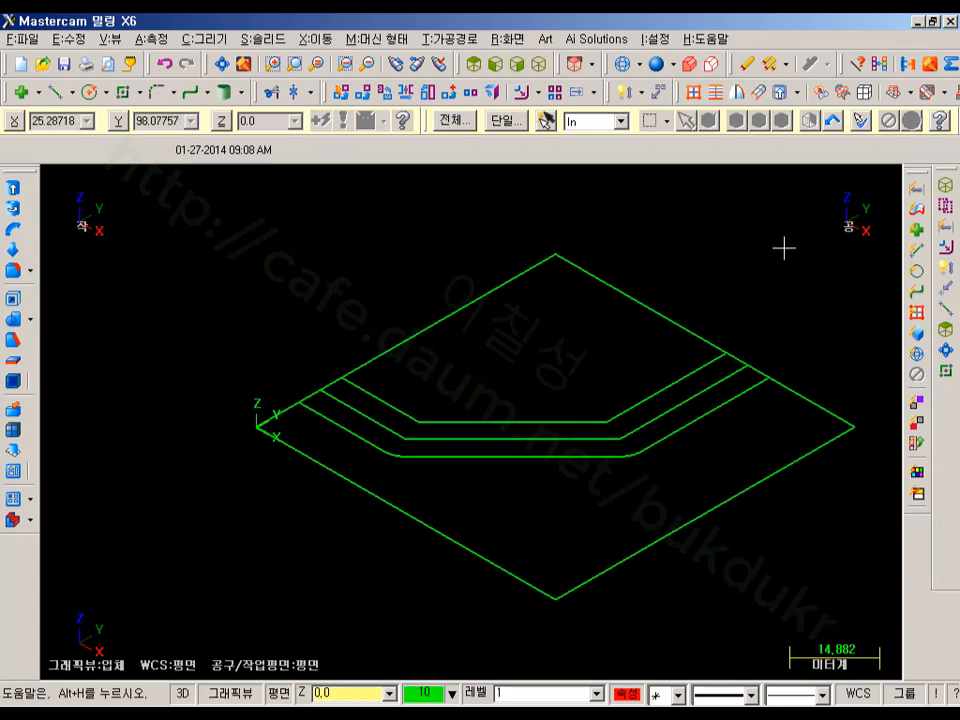
Show the Operations Manager with its solids list and fit the geometry into the remaining drawing area
{"action": "key", "text": "alt+o"}
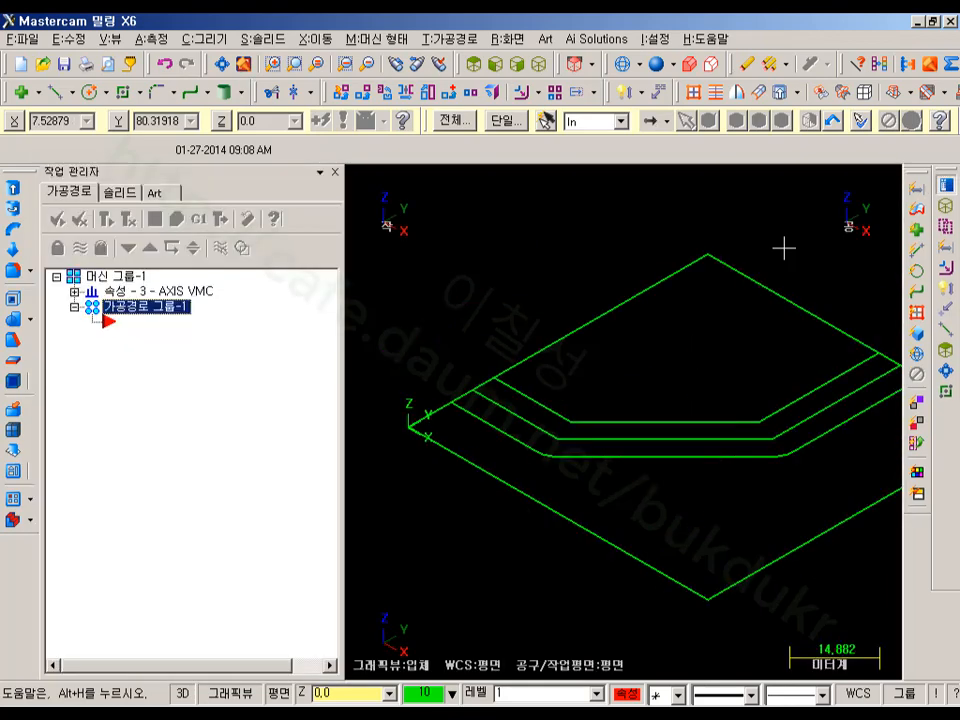
{"action": "middle_click_drag", "start_coordinate": [674, 370], "coordinate": [607, 365]}
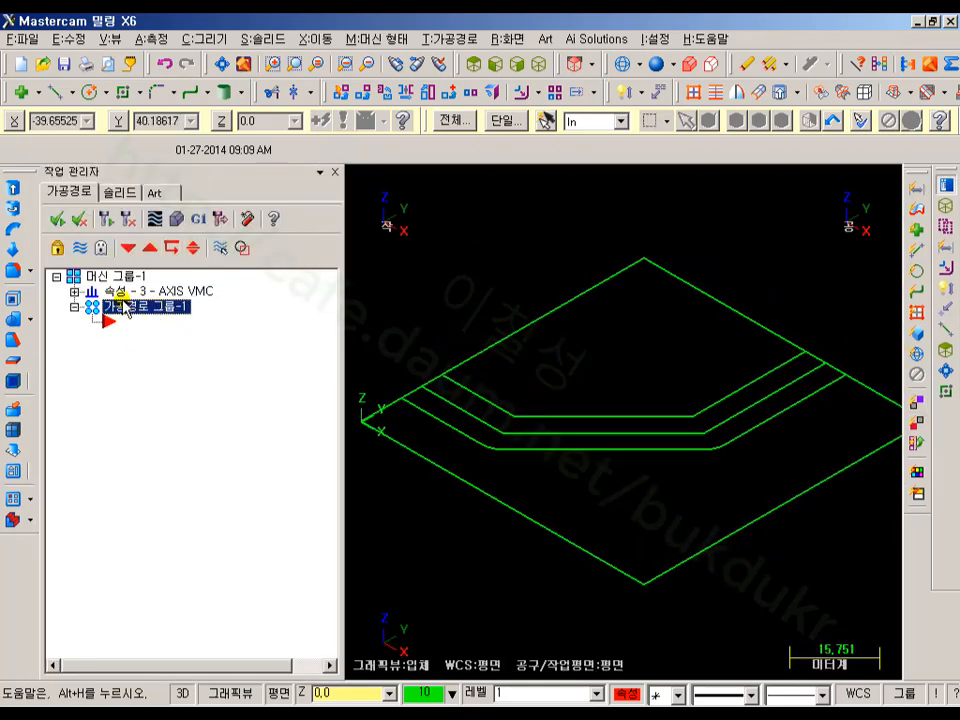
{"action": "left_click", "coordinate": [121, 192]}
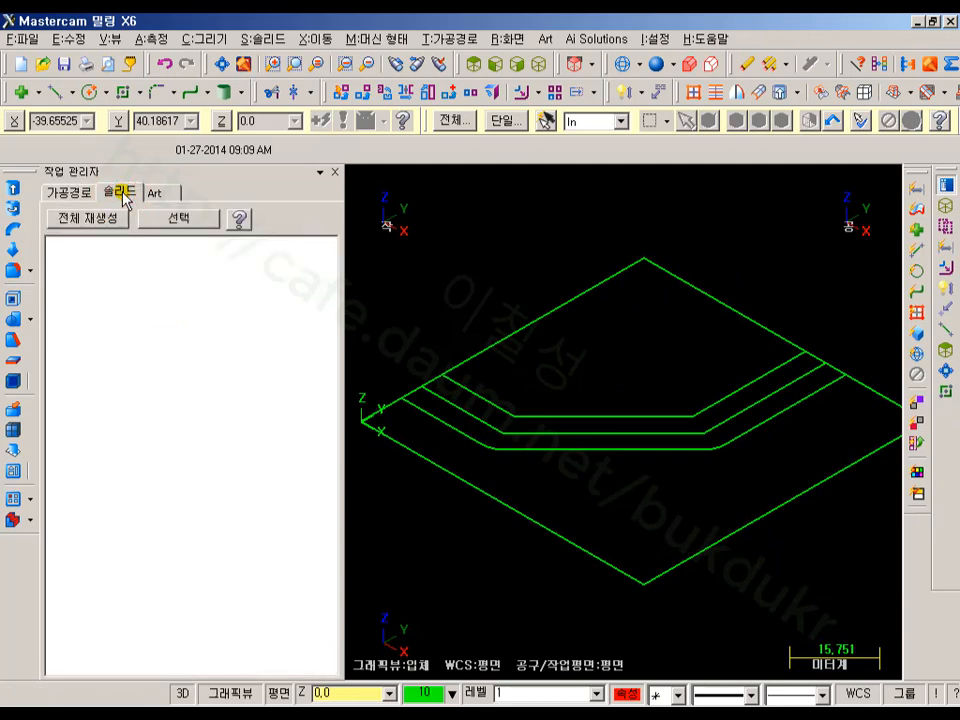
{"action": "left_click", "coordinate": [74, 193]}
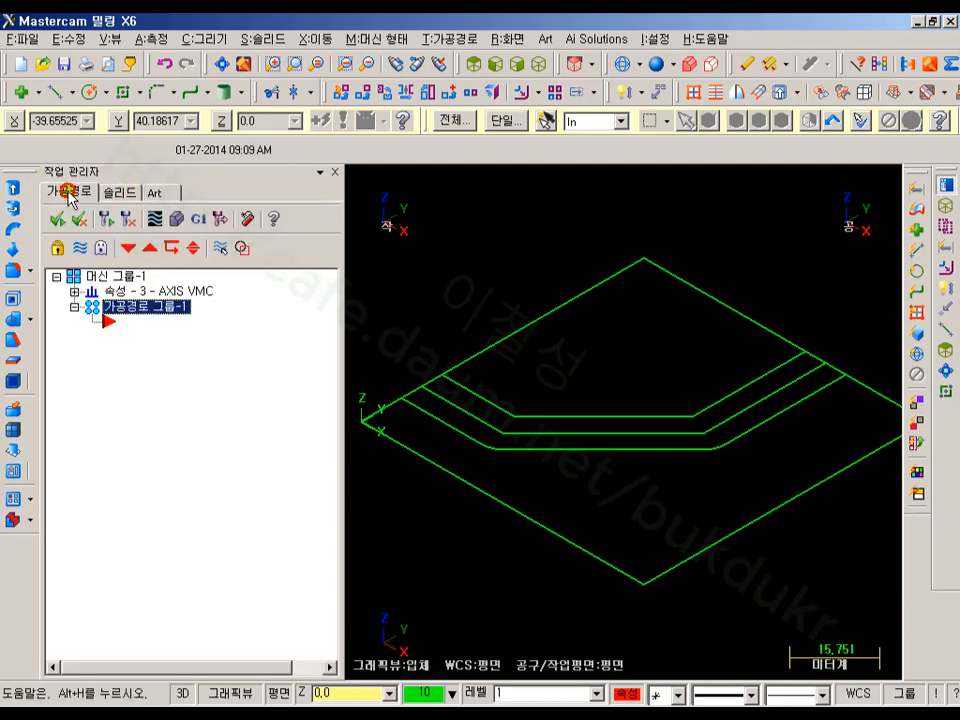
{"action": "left_click", "coordinate": [120, 192]}
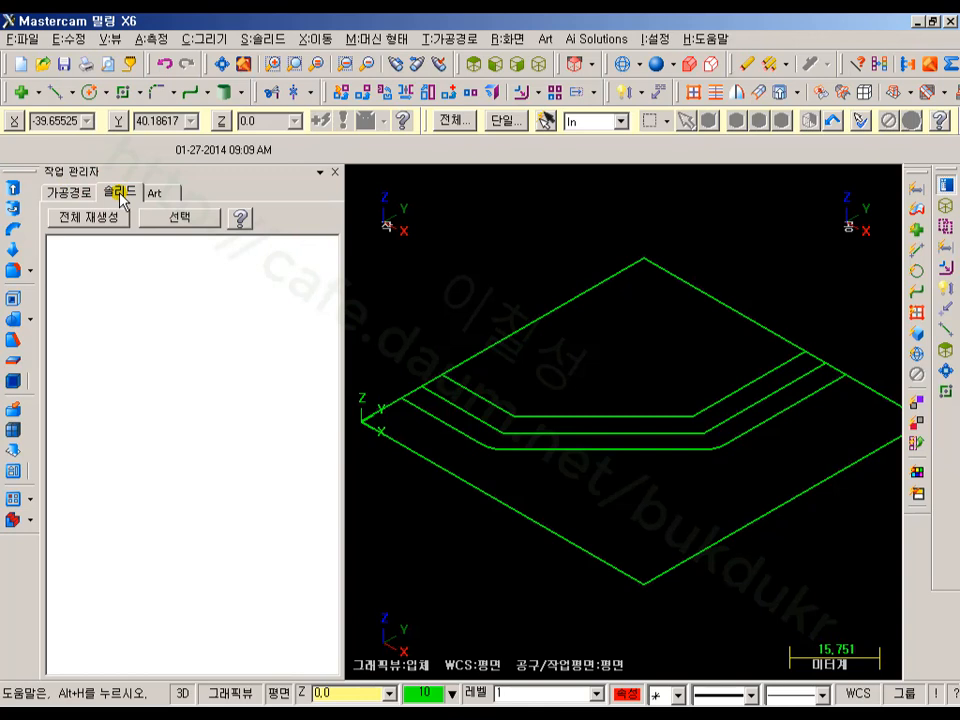
{"action": "scroll", "coordinate": [514, 274], "scroll_direction": "down", "scroll_amount": 1}
{"action": "scroll", "coordinate": [576, 214], "scroll_direction": "down", "scroll_amount": 1}
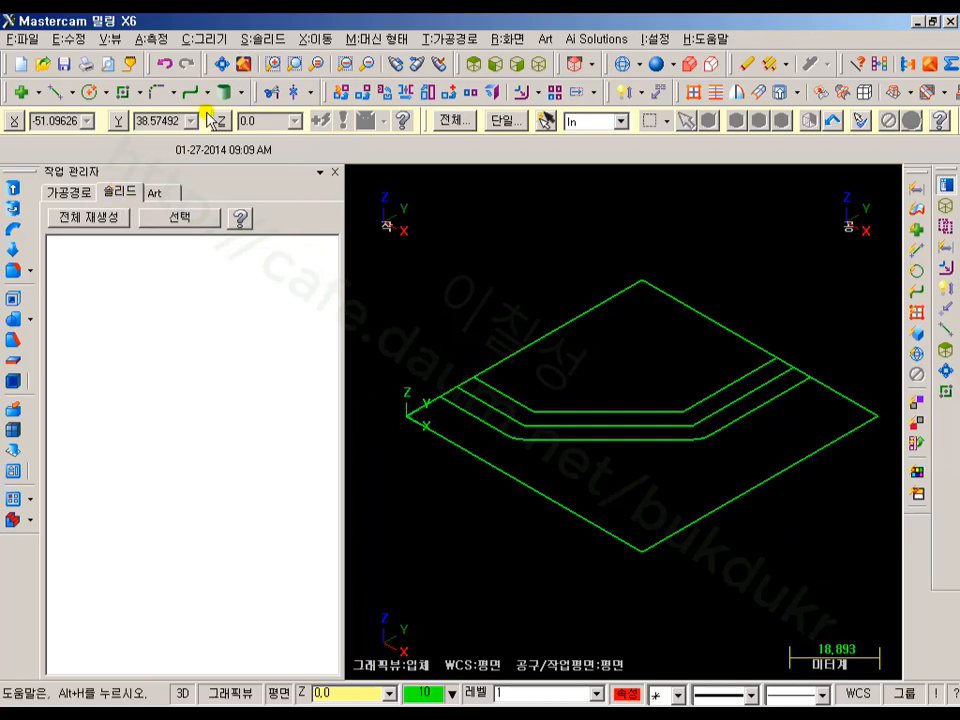
Undock the Solids toolbar and float it over the drawing area beside the Operations Manager
{"action": "left_click_drag", "start_coordinate": [16, 183], "coordinate": [470, 228]}
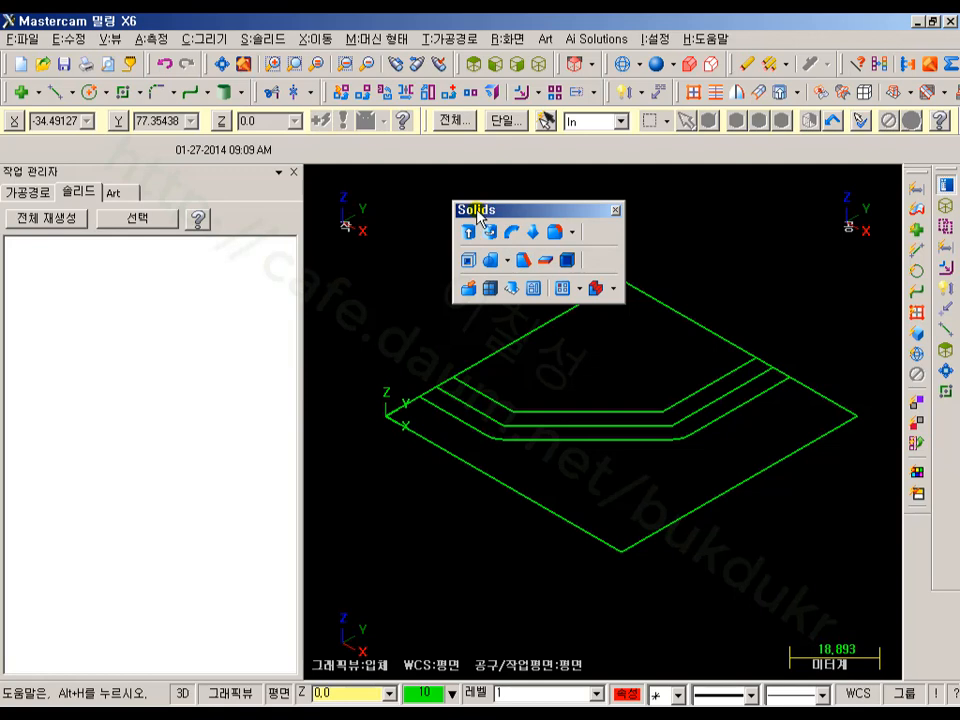
{"action": "left_click_drag", "start_coordinate": [478, 218], "coordinate": [9, 171]}
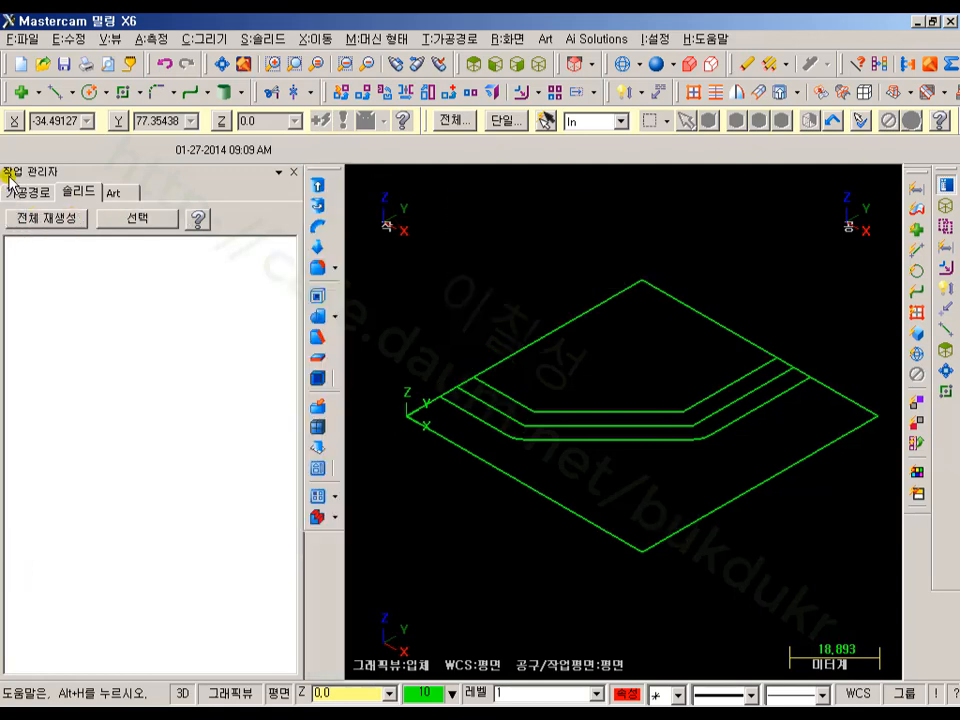
{"action": "left_click_drag", "start_coordinate": [317, 178], "coordinate": [343, 198]}
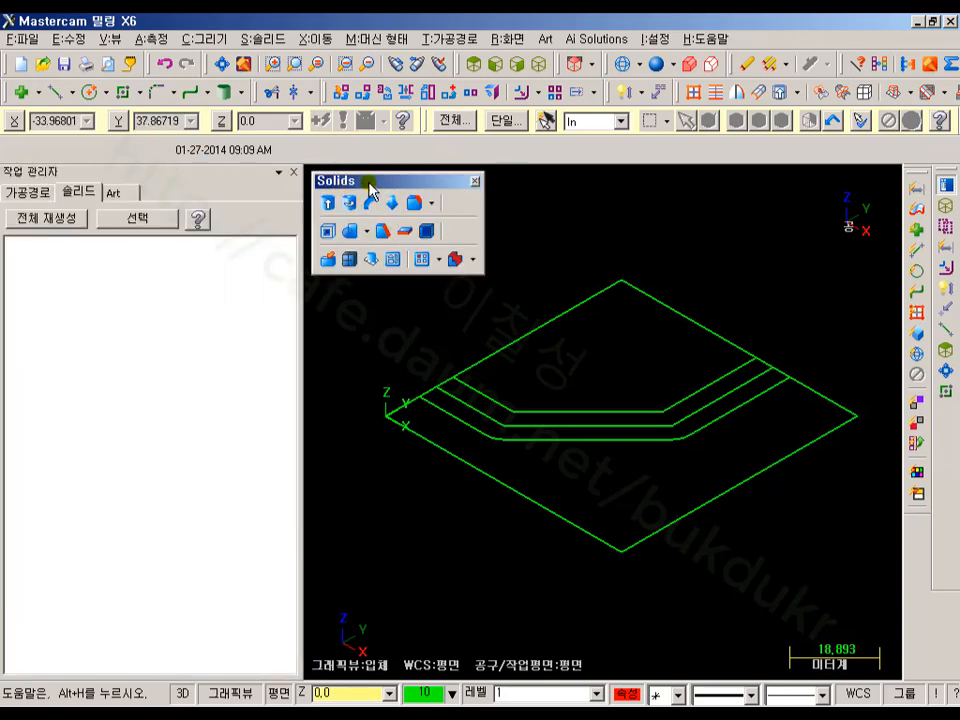
{"action": "left_click", "coordinate": [263, 40]}
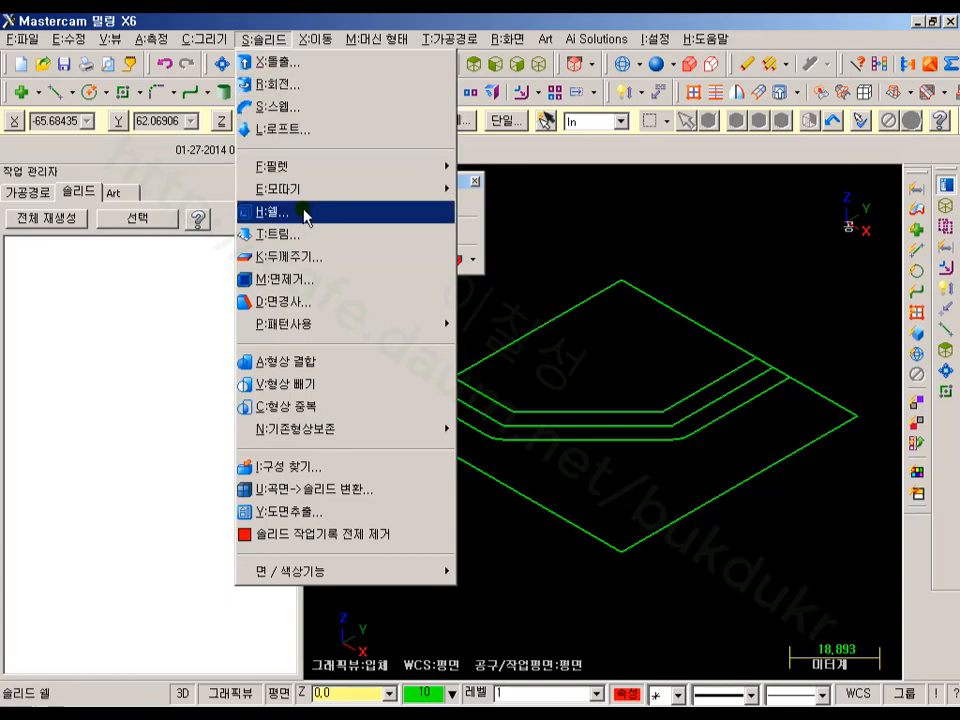
{"action": "left_click", "coordinate": [611, 231]}
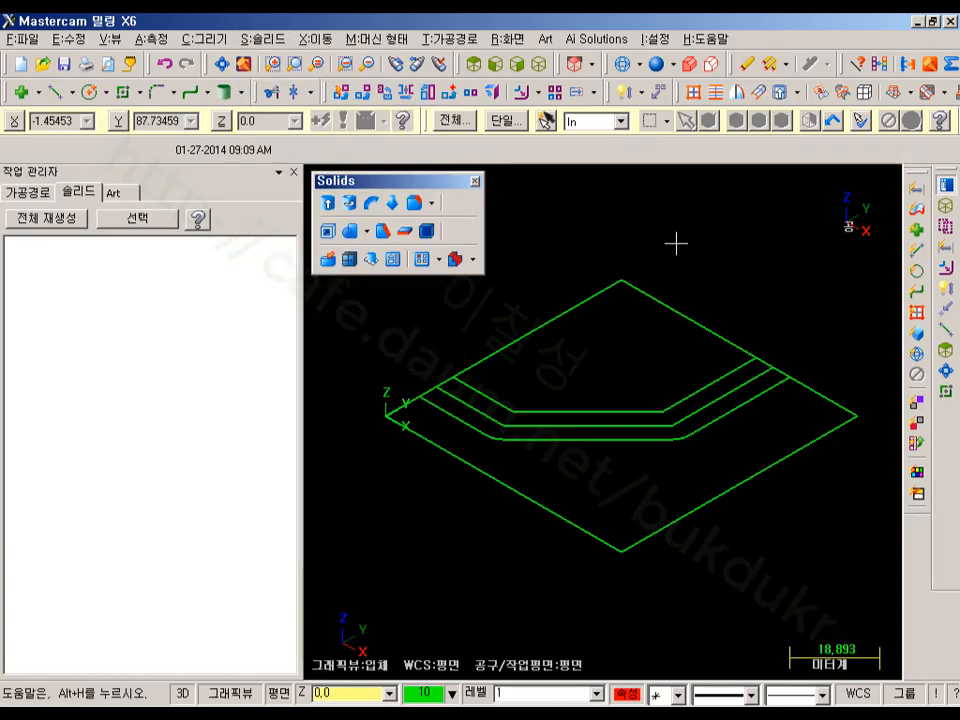
Start a solid extrusion with the square's closed outline as the chain and bring up its extrusion settings
{"action": "left_click", "coordinate": [327, 206]}
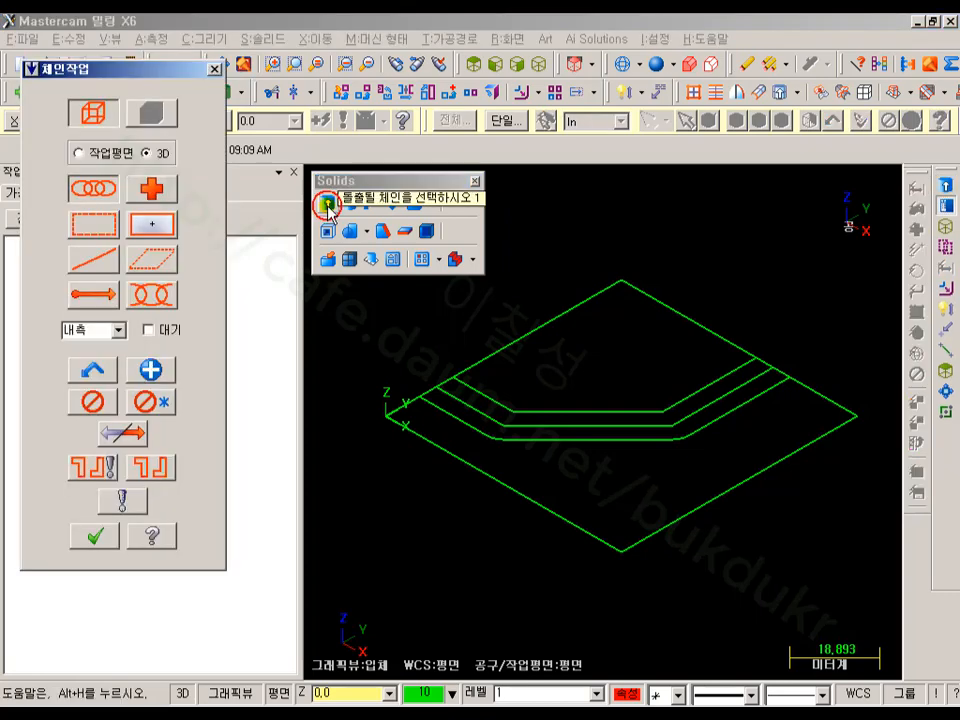
{"action": "left_click", "coordinate": [472, 356]}
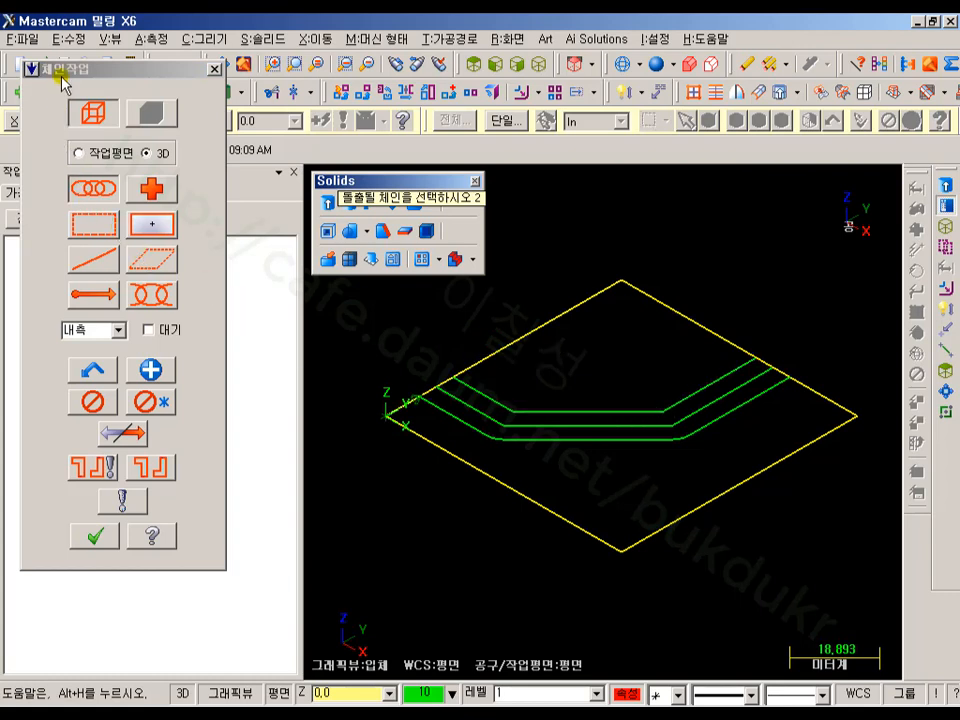
{"action": "left_click_drag", "start_coordinate": [61, 76], "coordinate": [123, 129]}
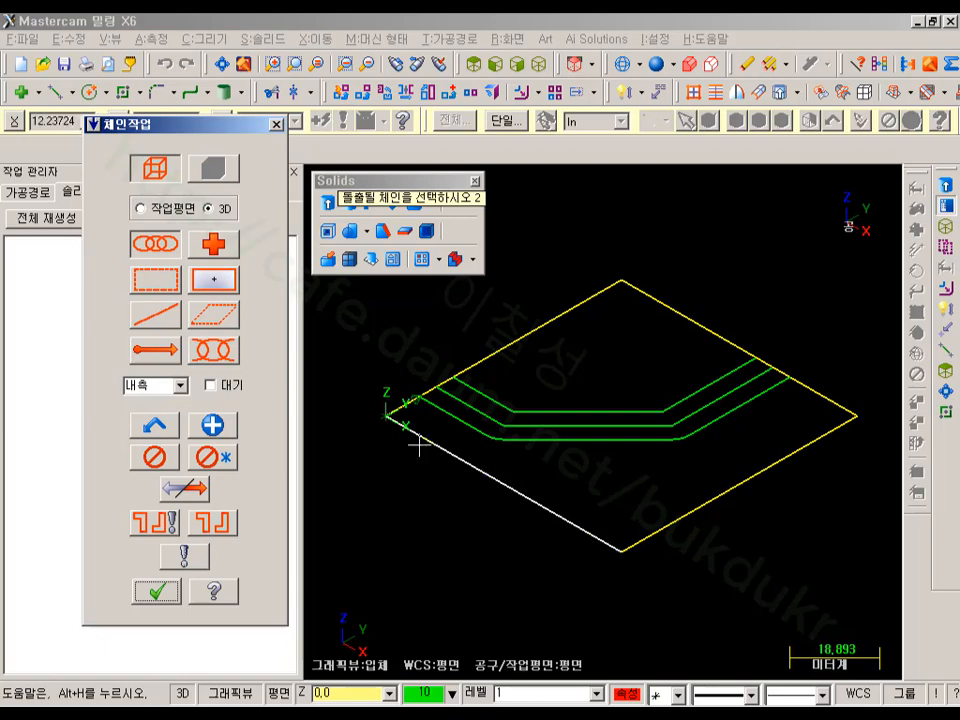
{"action": "left_click", "coordinate": [158, 592]}
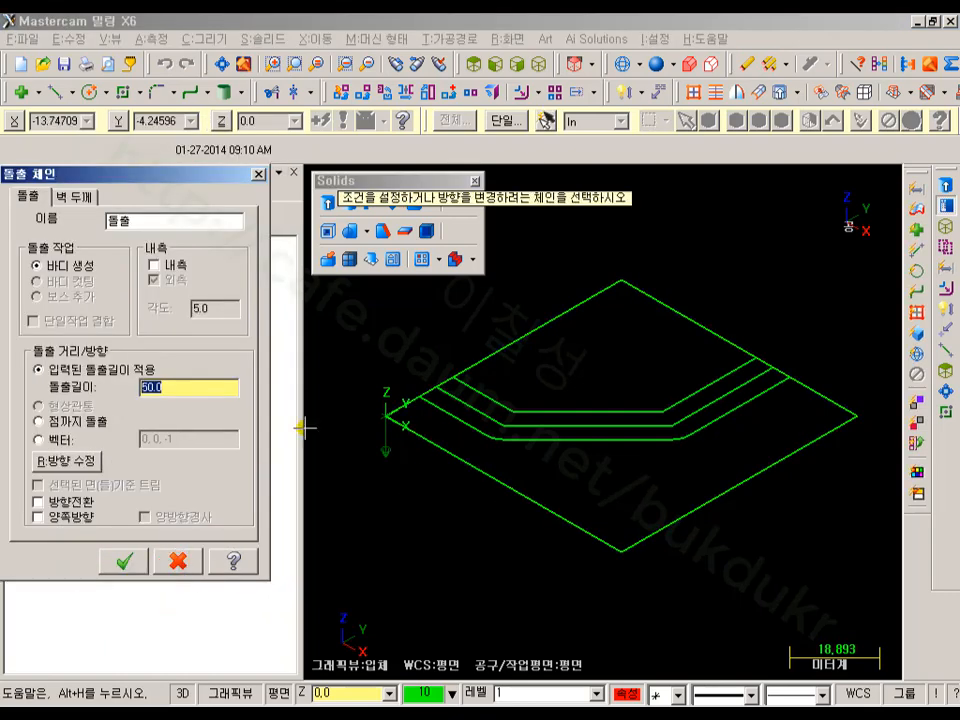
{"action": "middle_click_drag", "start_coordinate": [740, 261], "coordinate": [755, 292]}
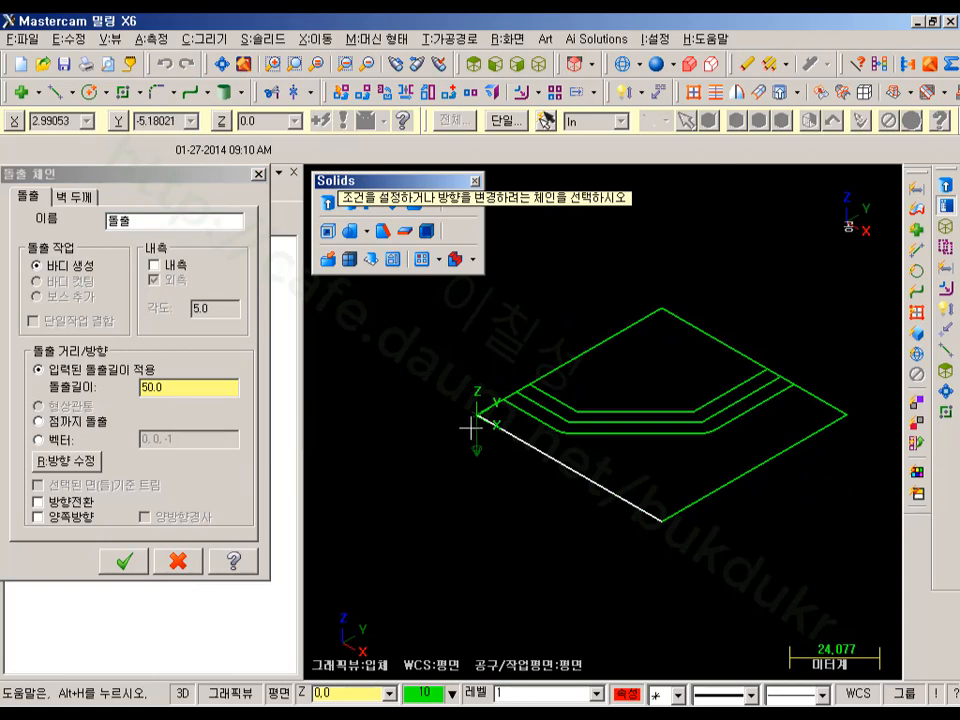
{"action": "mouse_move", "coordinate": [478, 461]}
{"action": "left_mouse_down"}
{"action": "mouse_move", "coordinate": [430, 452]}
{"action": "mouse_move", "coordinate": [483, 398]}
{"action": "mouse_move", "coordinate": [502, 450]}
{"action": "mouse_move", "coordinate": [472, 468]}
{"action": "left_mouse_up"}
{"action": "mouse_move", "coordinate": [401, 488]}
{"action": "left_mouse_down"}
{"action": "mouse_move", "coordinate": [402, 548]}
{"action": "mouse_move", "coordinate": [422, 486]}
{"action": "mouse_move", "coordinate": [427, 521]}
{"action": "left_mouse_up"}
{"action": "mouse_move", "coordinate": [446, 478]}
{"action": "left_mouse_down"}
{"action": "mouse_move", "coordinate": [454, 530]}
{"action": "mouse_move", "coordinate": [471, 522]}
{"action": "mouse_move", "coordinate": [437, 579]}
{"action": "mouse_move", "coordinate": [452, 553]}
{"action": "left_mouse_up"}
{"action": "mouse_move", "coordinate": [484, 490]}
{"action": "left_mouse_down"}
{"action": "mouse_move", "coordinate": [517, 502]}
{"action": "mouse_move", "coordinate": [506, 514]}
{"action": "mouse_move", "coordinate": [521, 560]}
{"action": "mouse_move", "coordinate": [560, 529]}
{"action": "left_mouse_up"}
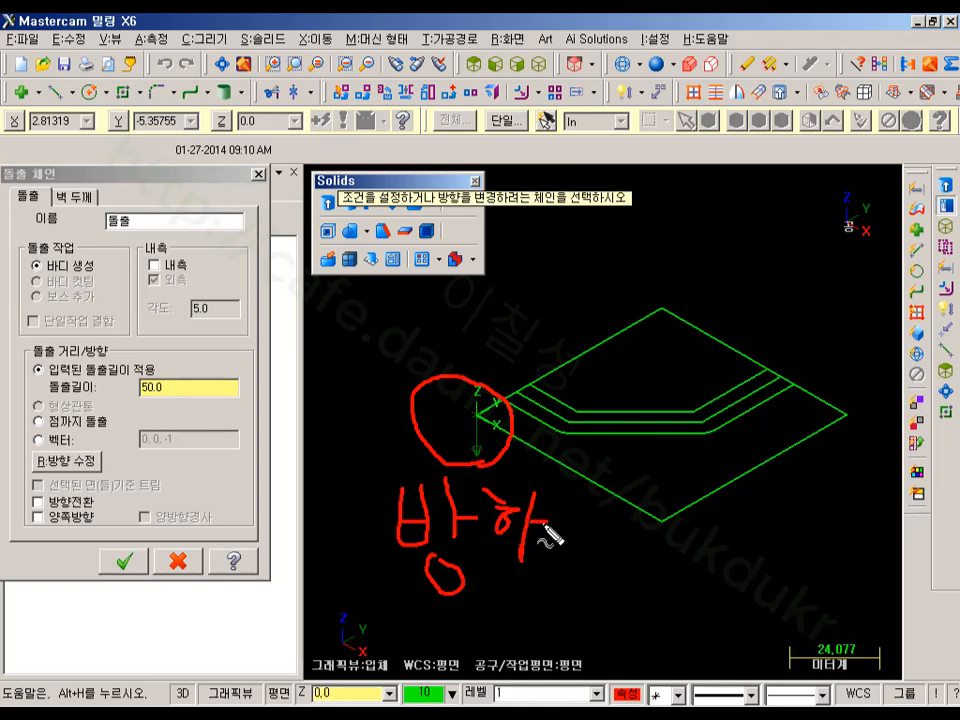
{"action": "mouse_move", "coordinate": [527, 565]}
{"action": "left_mouse_down"}
{"action": "mouse_move", "coordinate": [510, 568]}
{"action": "mouse_move", "coordinate": [526, 589]}
{"action": "mouse_move", "coordinate": [508, 562]}
{"action": "left_mouse_up"}
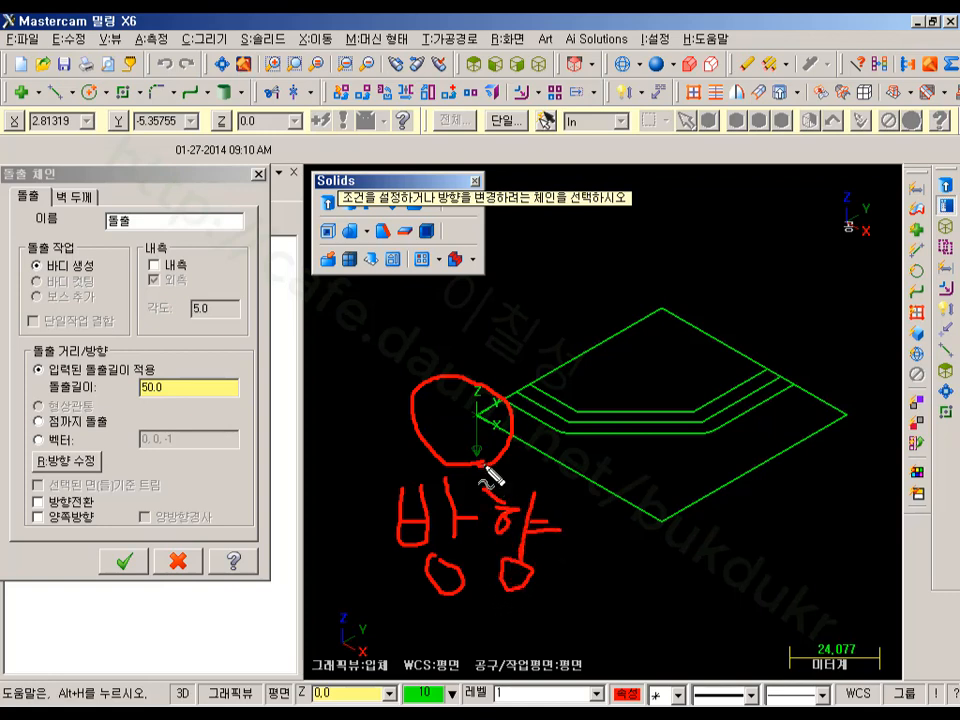
{"action": "mouse_move", "coordinate": [490, 400]}
{"action": "left_mouse_down"}
{"action": "mouse_move", "coordinate": [649, 316]}
{"action": "mouse_move", "coordinate": [782, 393]}
{"action": "mouse_move", "coordinate": [790, 452]}
{"action": "mouse_move", "coordinate": [670, 515]}
{"action": "mouse_move", "coordinate": [488, 420]}
{"action": "mouse_move", "coordinate": [466, 343]}
{"action": "left_mouse_up"}
{"action": "left_click_drag", "start_coordinate": [463, 298], "coordinate": [512, 325]}
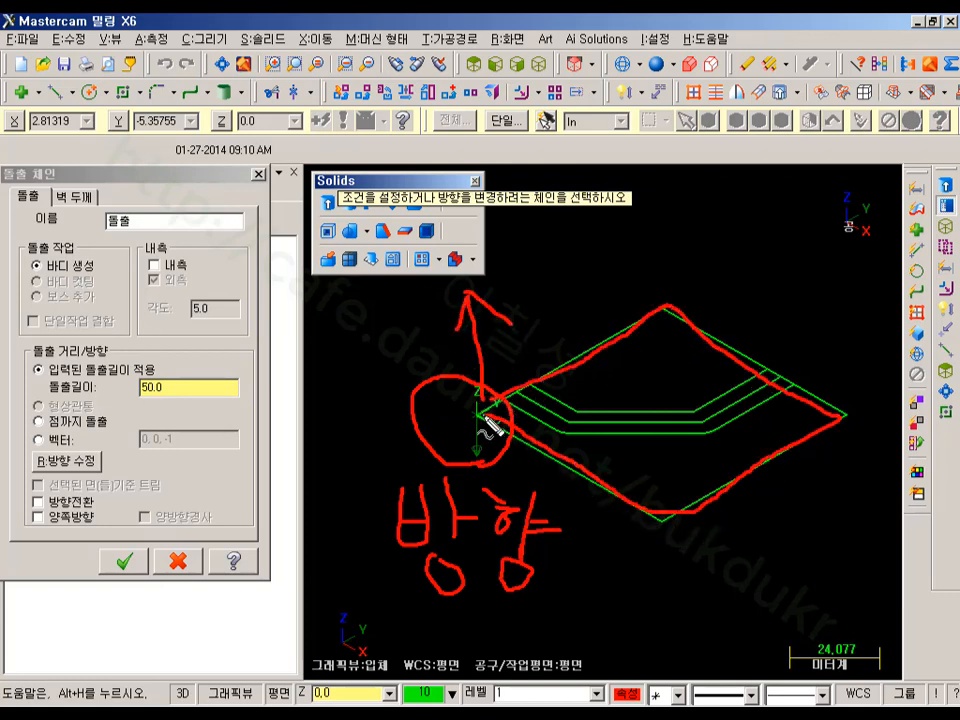
{"action": "mouse_move", "coordinate": [443, 416]}
{"action": "left_mouse_down"}
{"action": "mouse_move", "coordinate": [438, 481]}
{"action": "mouse_move", "coordinate": [475, 446]}
{"action": "mouse_move", "coordinate": [456, 422]}
{"action": "mouse_move", "coordinate": [490, 435]}
{"action": "mouse_move", "coordinate": [482, 468]}
{"action": "left_mouse_up"}
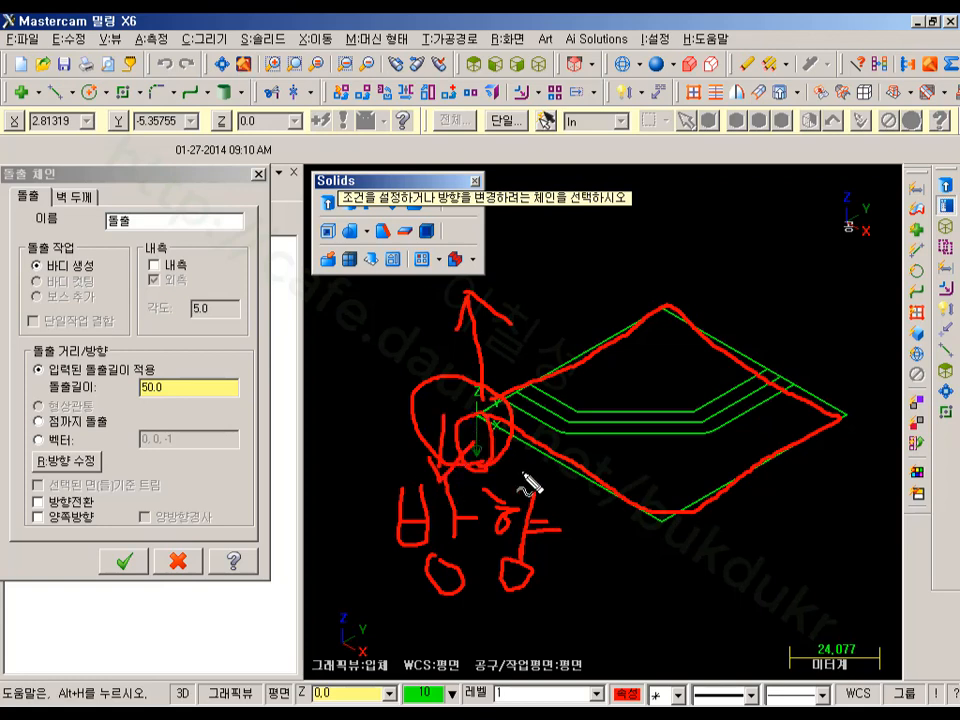
{"action": "key", "text": "Escape"}
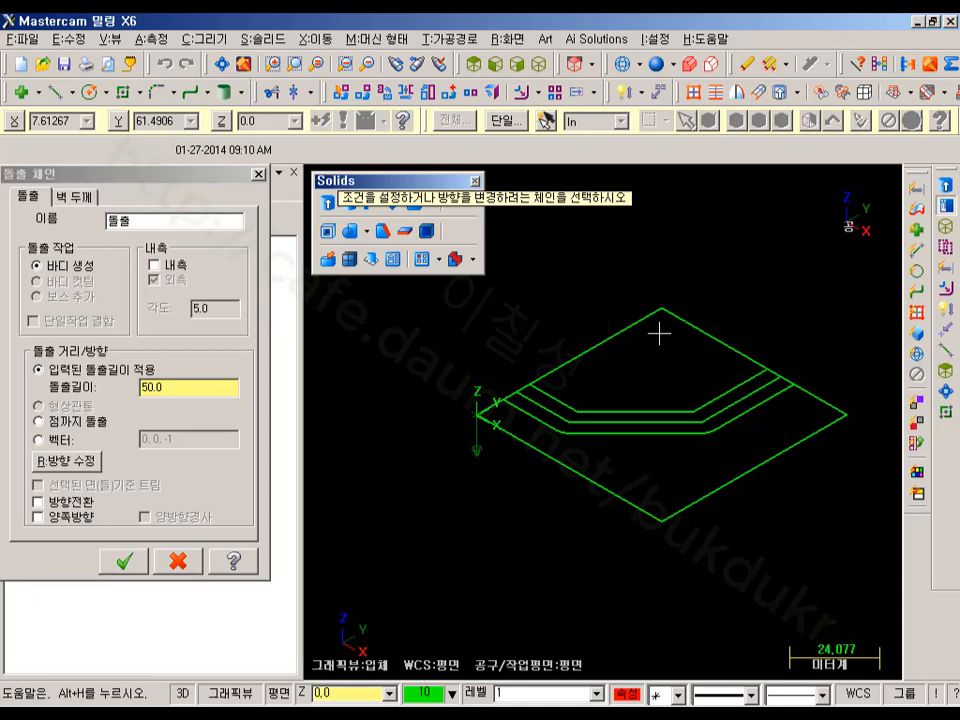
Flip the extrusion direction upward by reselecting the square's chain, and flip it back to point down along Z
{"action": "left_click", "coordinate": [541, 458]}
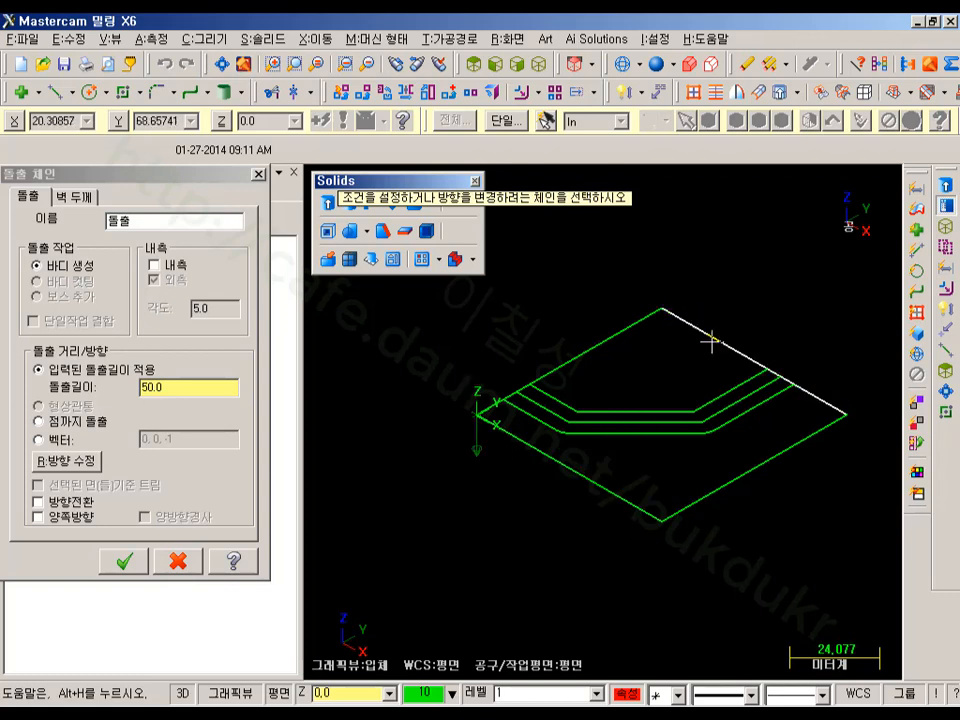
{"action": "left_click", "coordinate": [713, 338]}
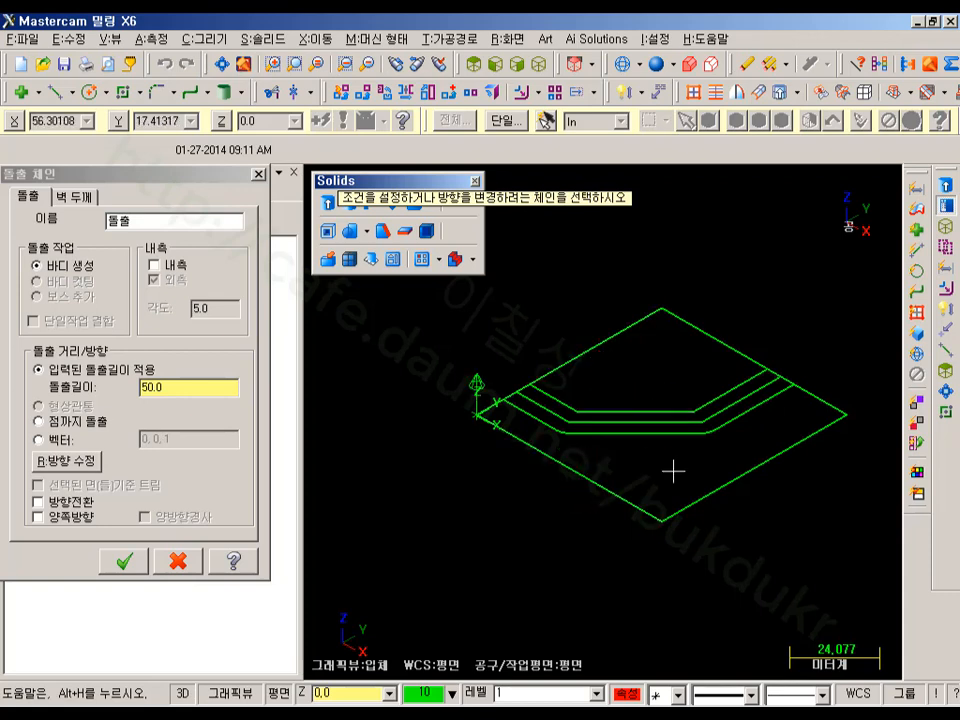
{"action": "left_click", "coordinate": [582, 482]}
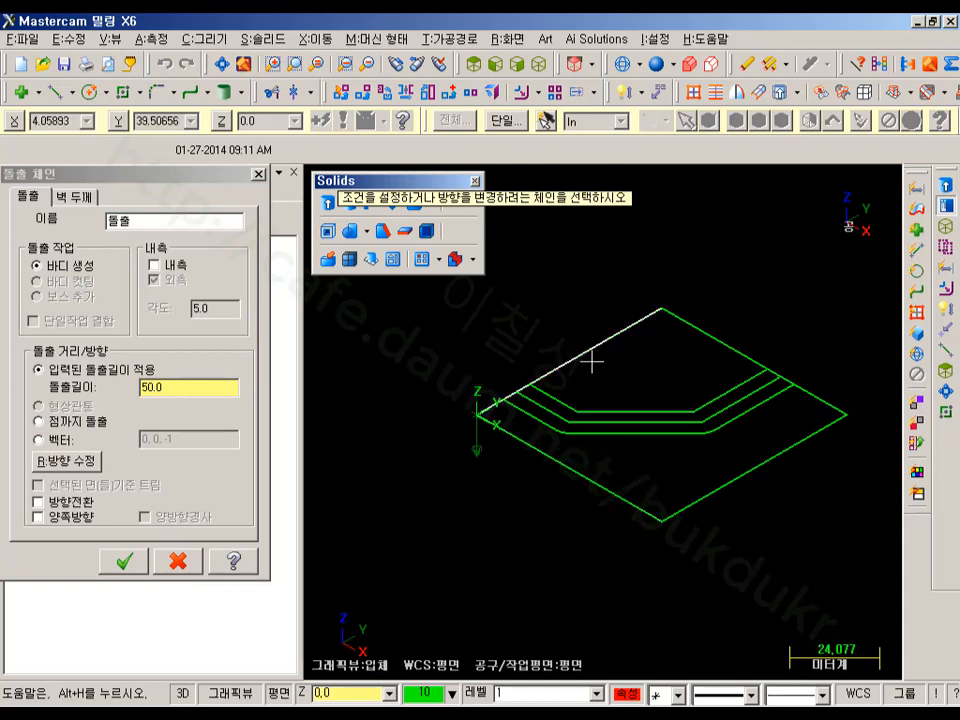
{"action": "left_click", "coordinate": [580, 480]}
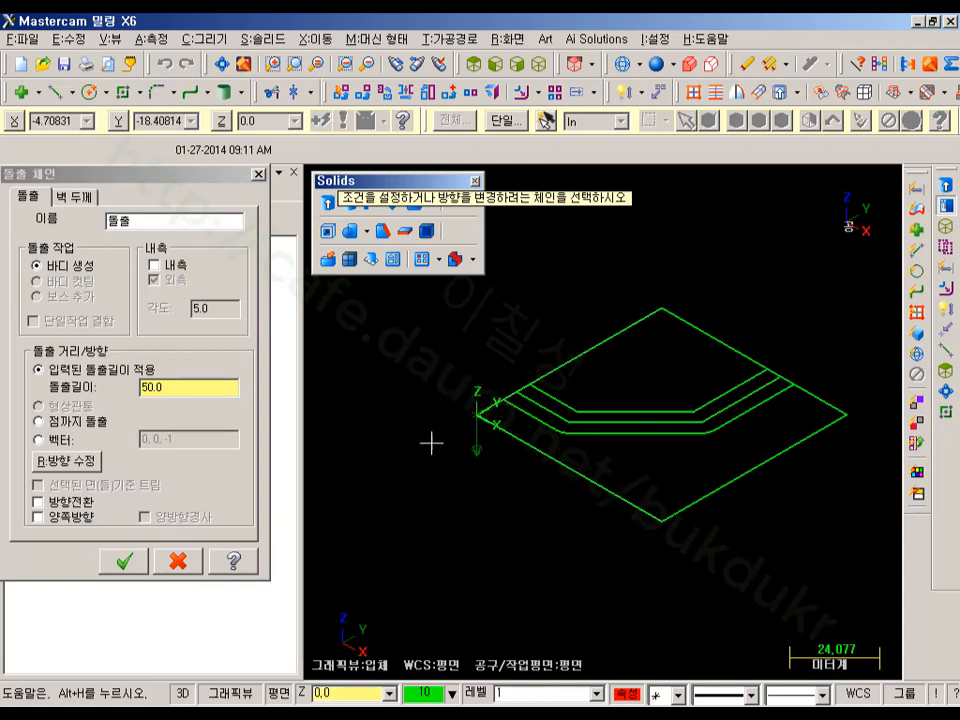
Extrude the square outline downward as a new solid body with an extrusion length of 30 mm
{"action": "left_click_drag", "start_coordinate": [84, 174], "coordinate": [194, 190]}
{"action": "left_click", "coordinate": [30, 198]}
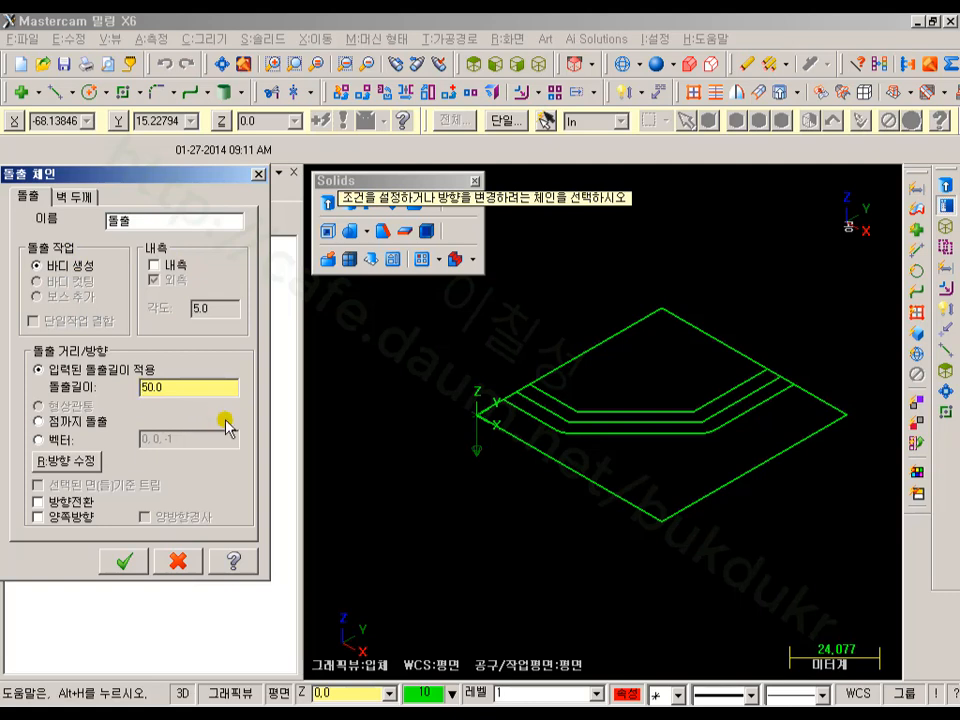
{"action": "double_click", "coordinate": [149, 390]}
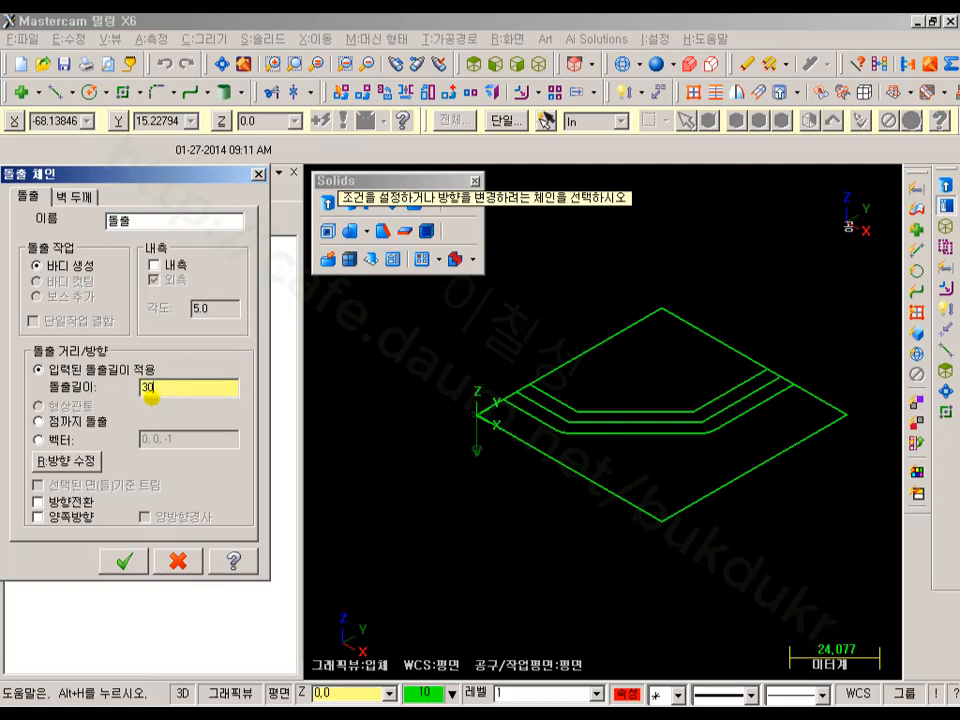
{"action": "key", "text": "Tab"}
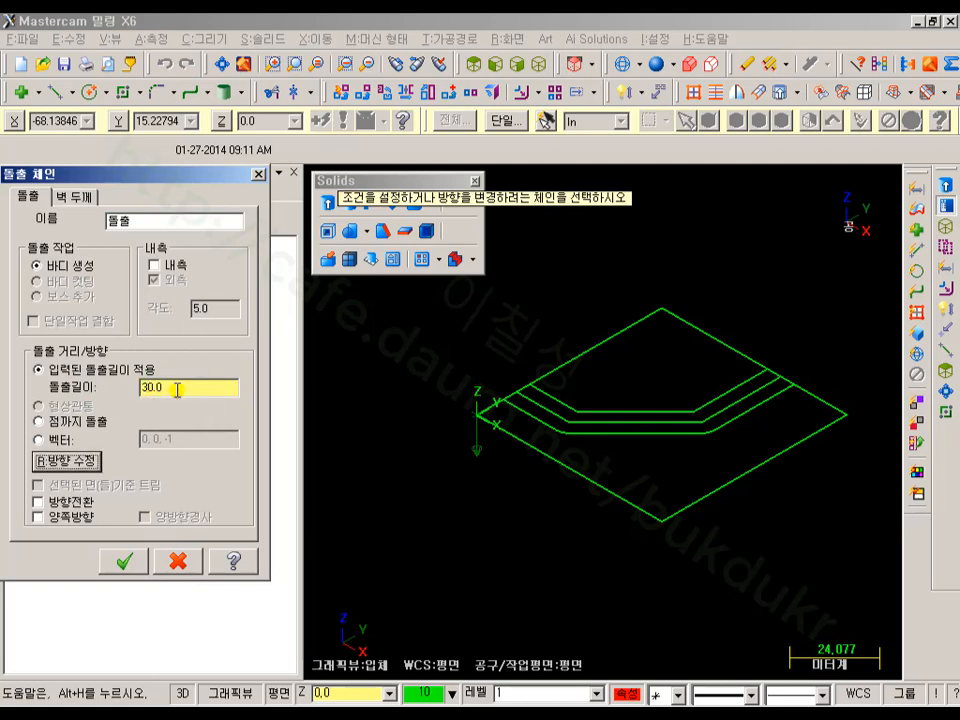
{"action": "left_click", "coordinate": [177, 390]}
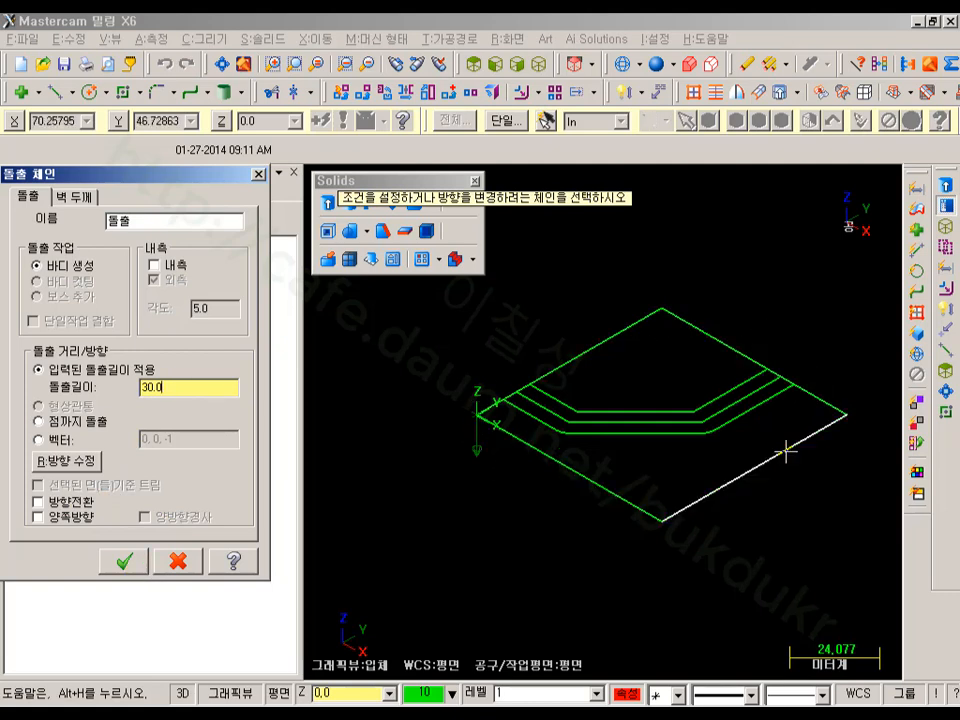
{"action": "left_click", "coordinate": [130, 562]}
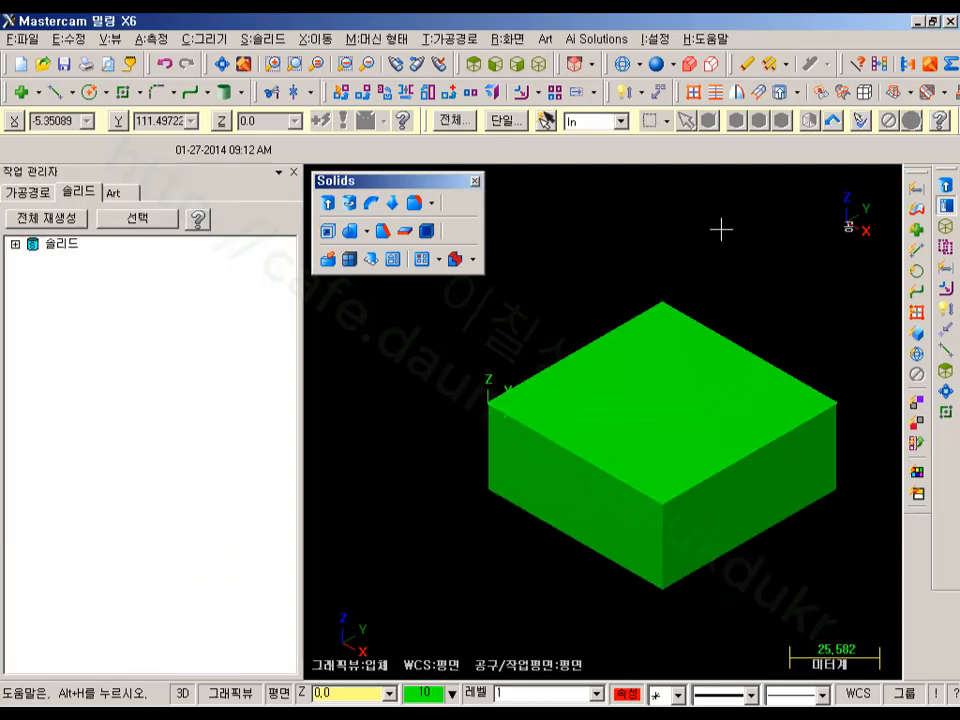
Change the colour of the solid block to light grey, colour number 7
{"action": "middle_click_drag", "start_coordinate": [793, 253], "coordinate": [737, 267]}
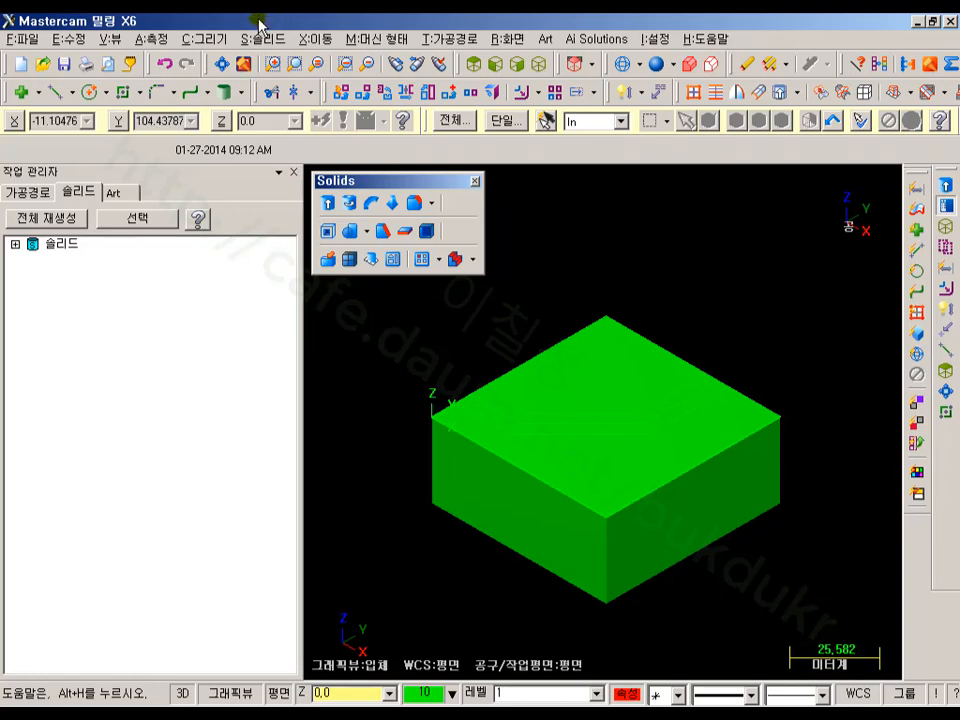
{"action": "mouse_move", "coordinate": [611, 229]}
{"action": "middle_mouse_down"}
{"action": "mouse_move", "coordinate": [580, 249]}
{"action": "mouse_move", "coordinate": [593, 234]}
{"action": "middle_mouse_up"}
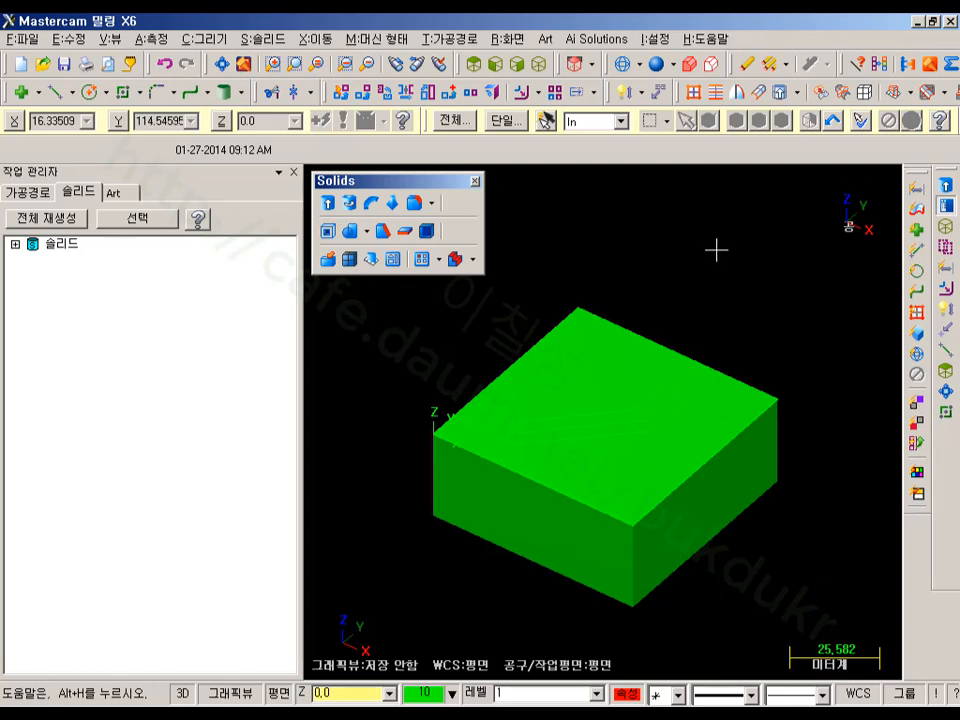
{"action": "left_click", "coordinate": [607, 365]}
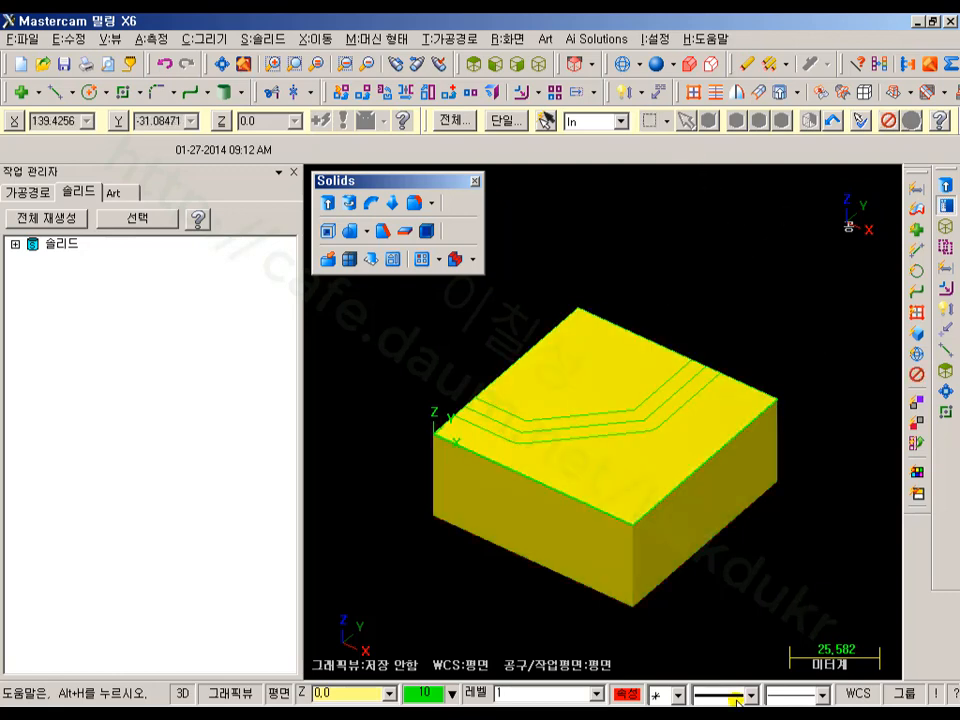
{"action": "left_click", "coordinate": [425, 693]}
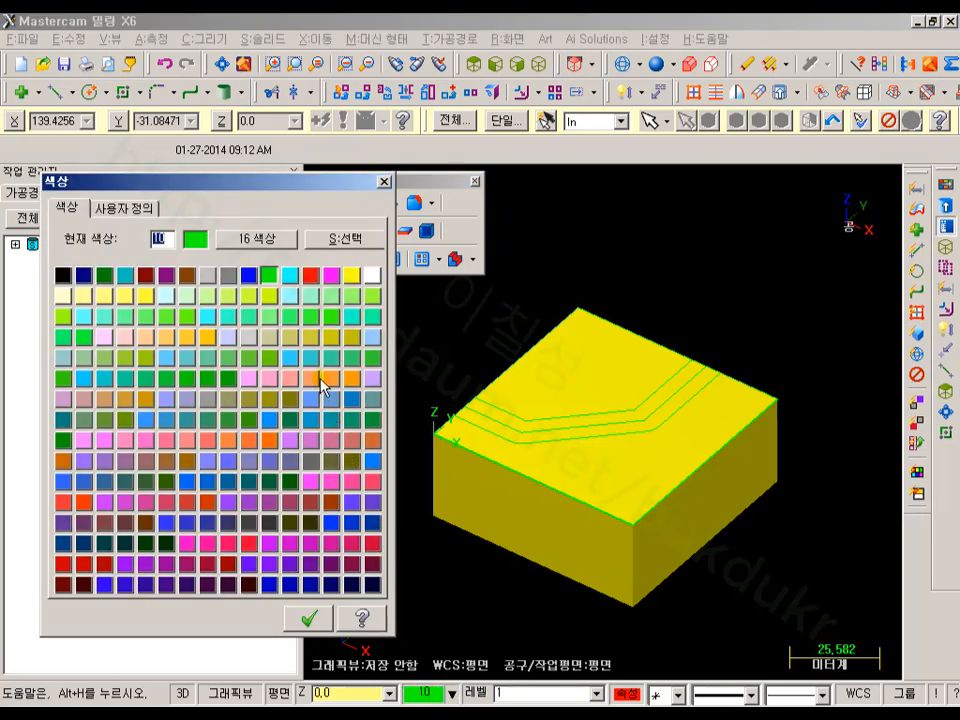
{"action": "left_click", "coordinate": [210, 274]}
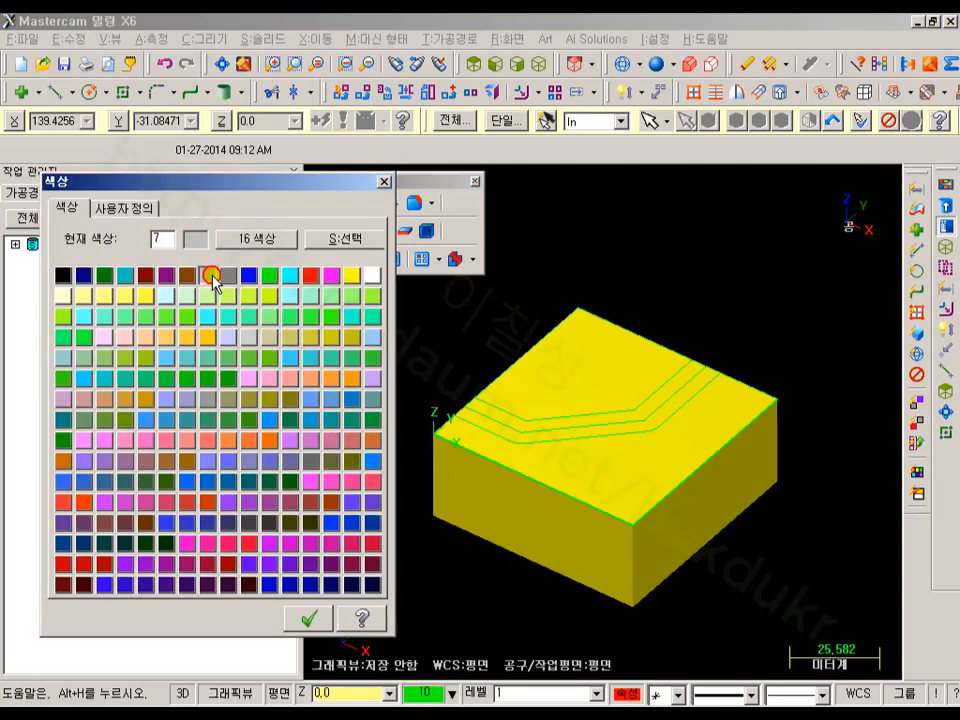
{"action": "left_click", "coordinate": [309, 618]}
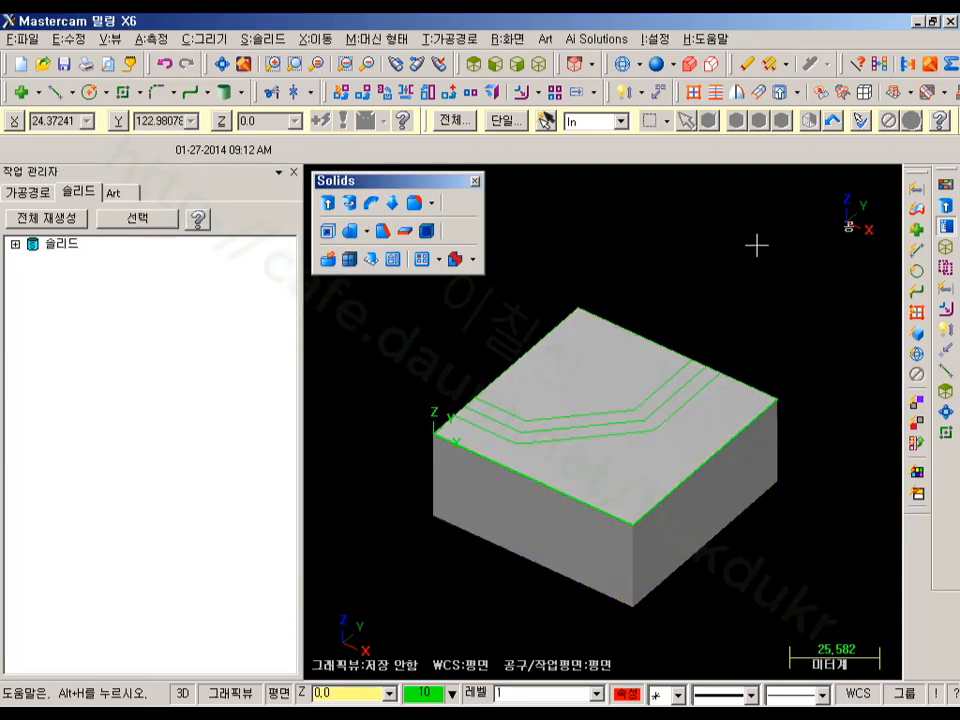
Check the groove drawing in the PDF, switch back to Mastercam and examine the groove lines on the block's upper face
{"action": "middle_click_drag", "start_coordinate": [757, 245], "coordinate": [755, 268]}
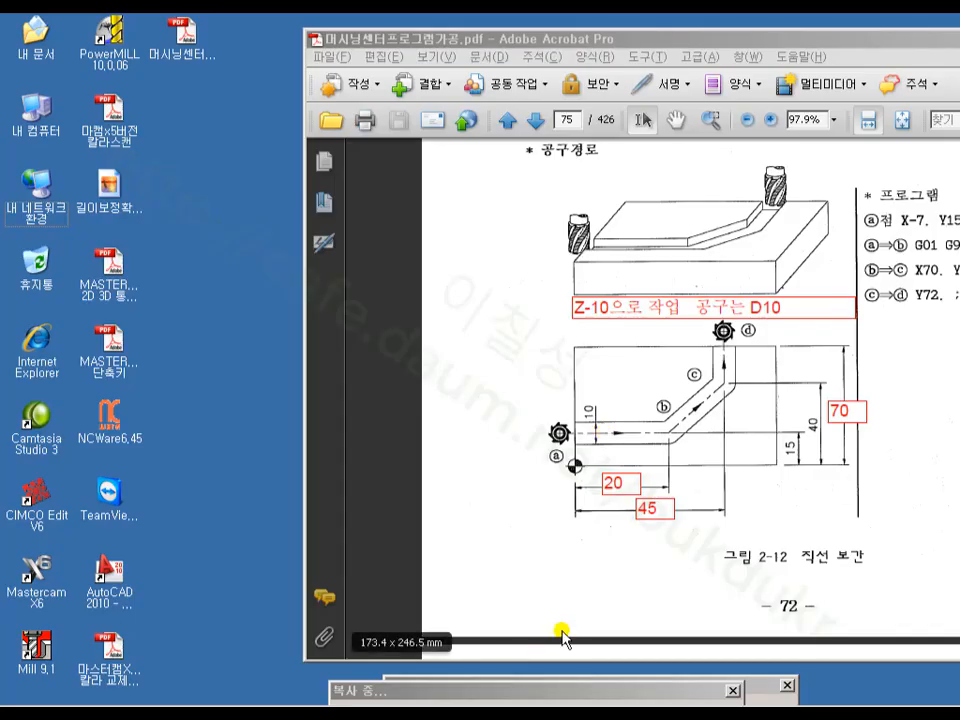
{"action": "left_click", "coordinate": [370, 715]}
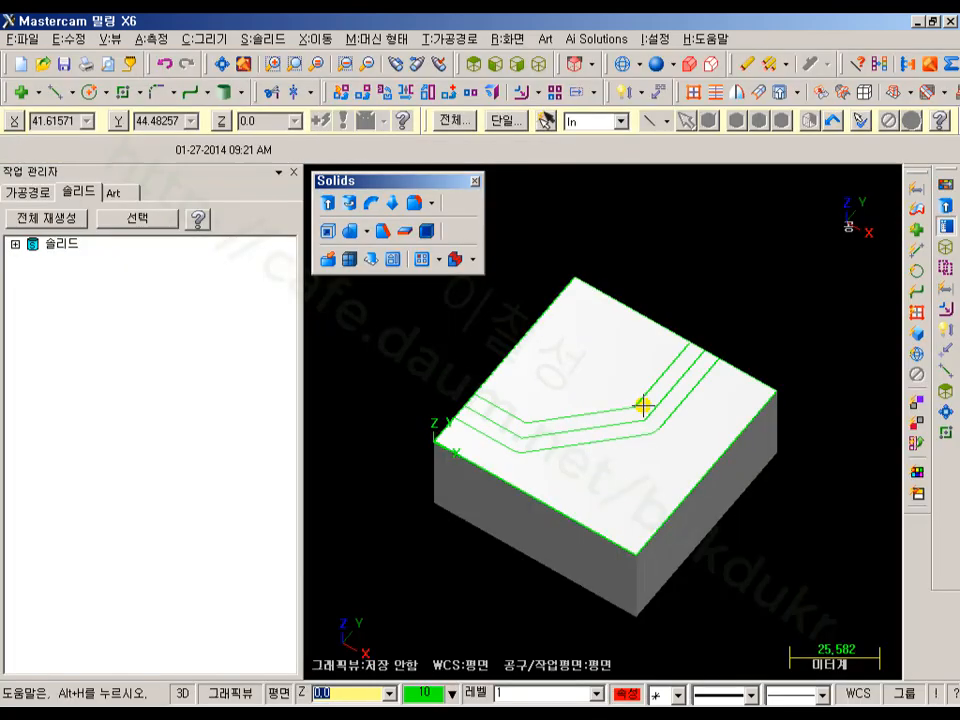
{"action": "scroll", "coordinate": [679, 257], "scroll_direction": "down", "scroll_amount": 1}
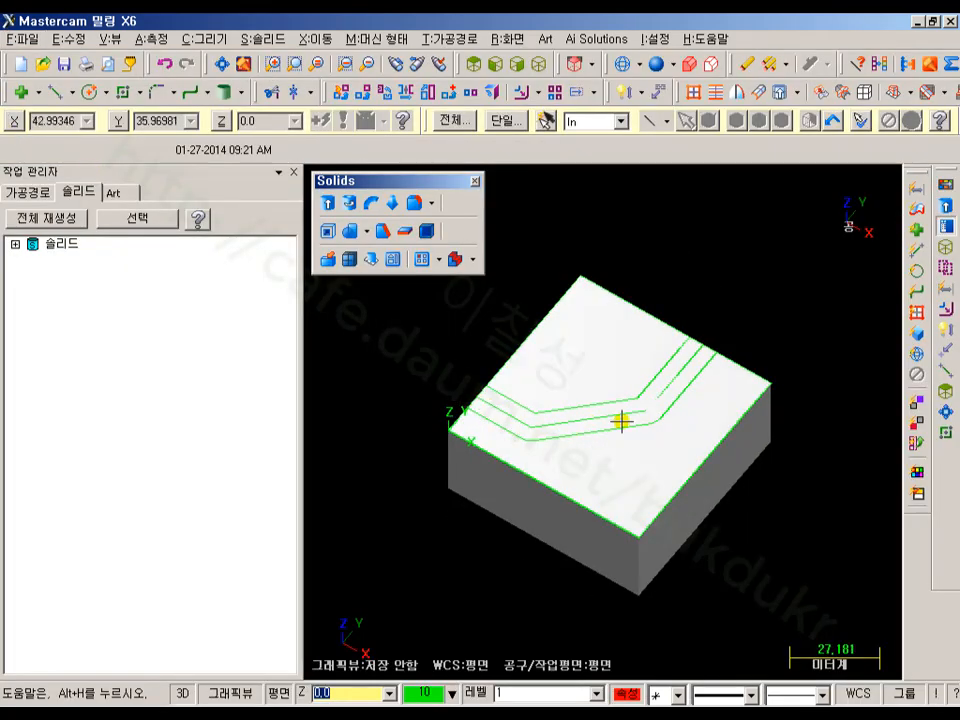
{"action": "scroll", "coordinate": [630, 390], "scroll_direction": "up", "scroll_amount": 4}
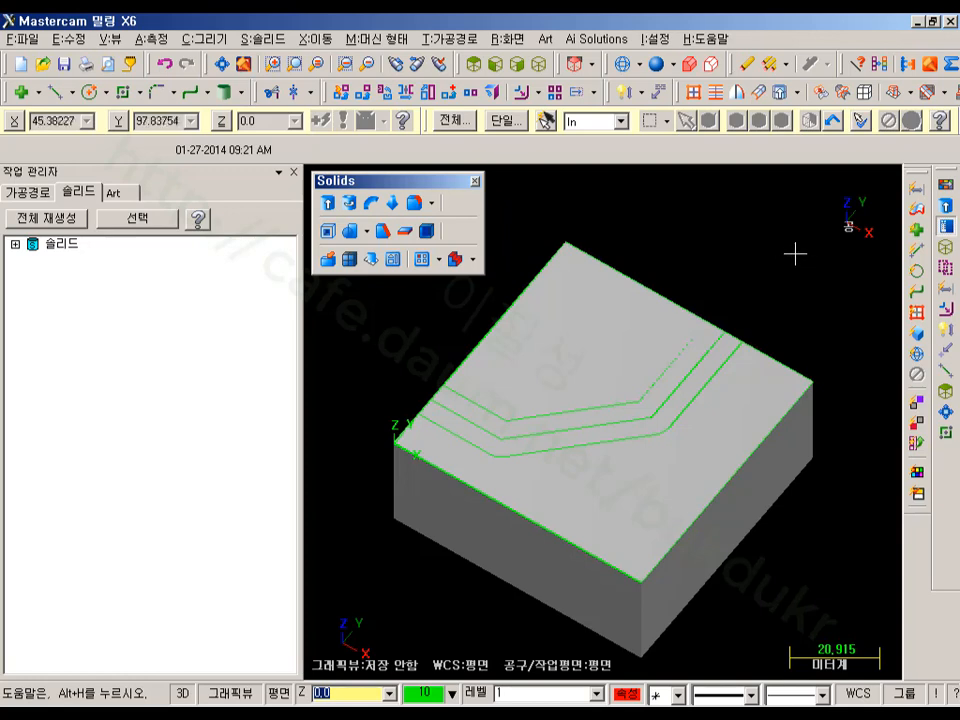
{"action": "scroll", "coordinate": [795, 253], "scroll_direction": "down", "scroll_amount": 1}
{"action": "scroll", "coordinate": [772, 272], "scroll_direction": "up", "scroll_amount": 1}
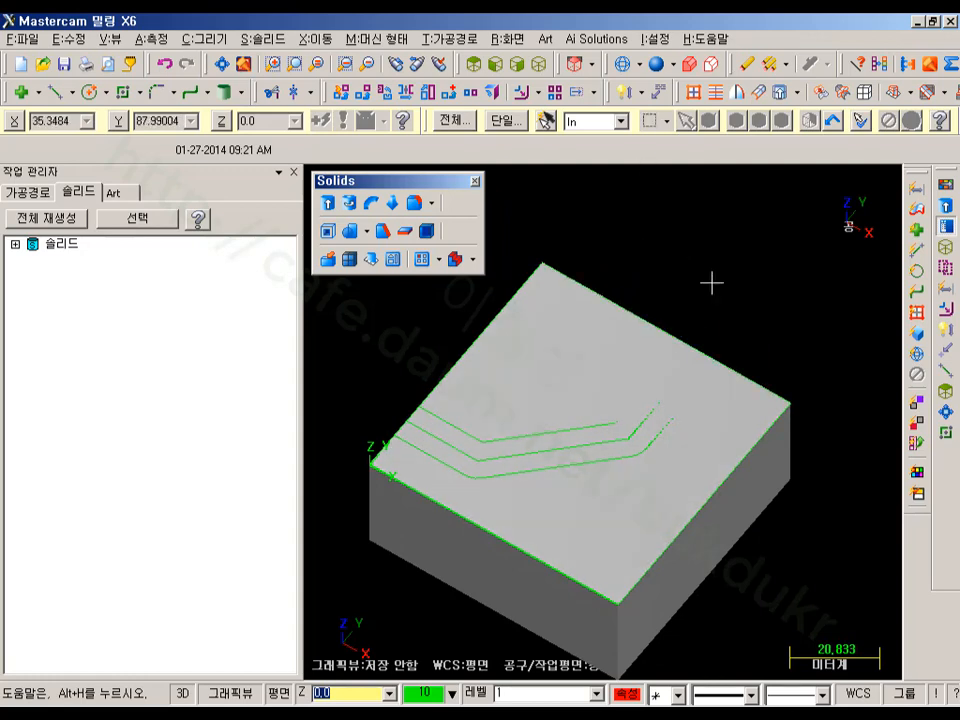
{"action": "key", "text": "alt+s"}
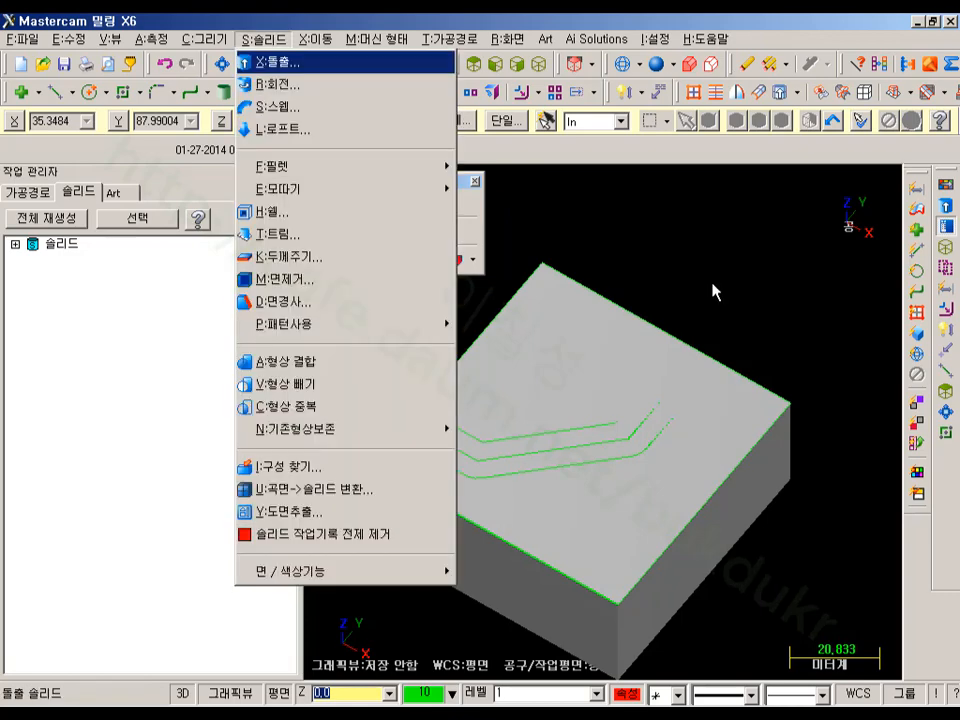
{"action": "left_click", "coordinate": [613, 23]}
{"action": "key", "text": "alt+s"}
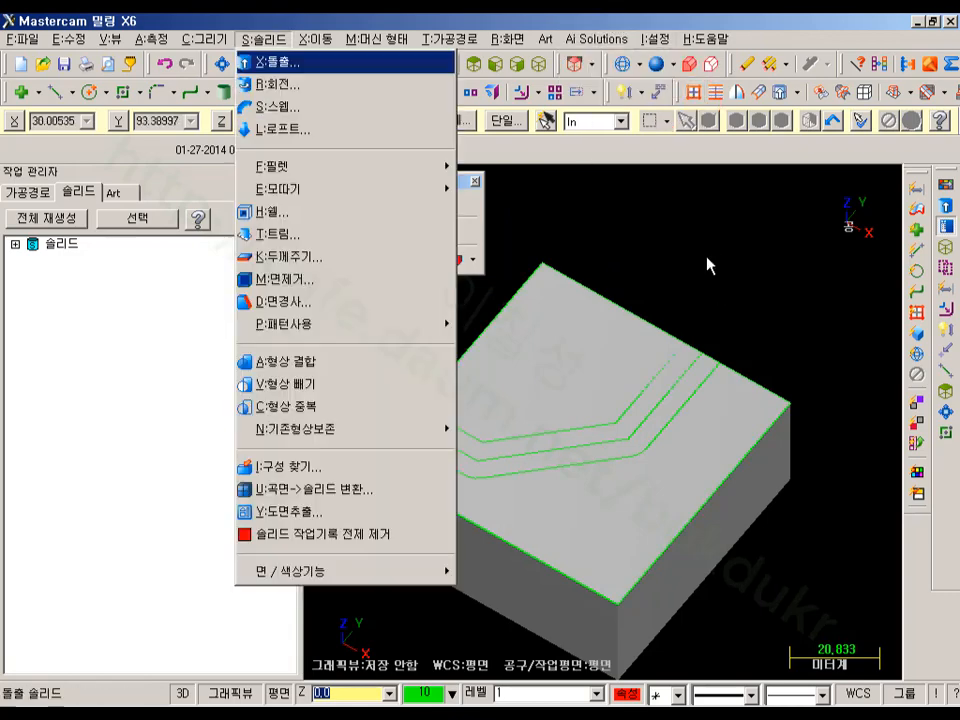
{"action": "key", "text": "Escape"}
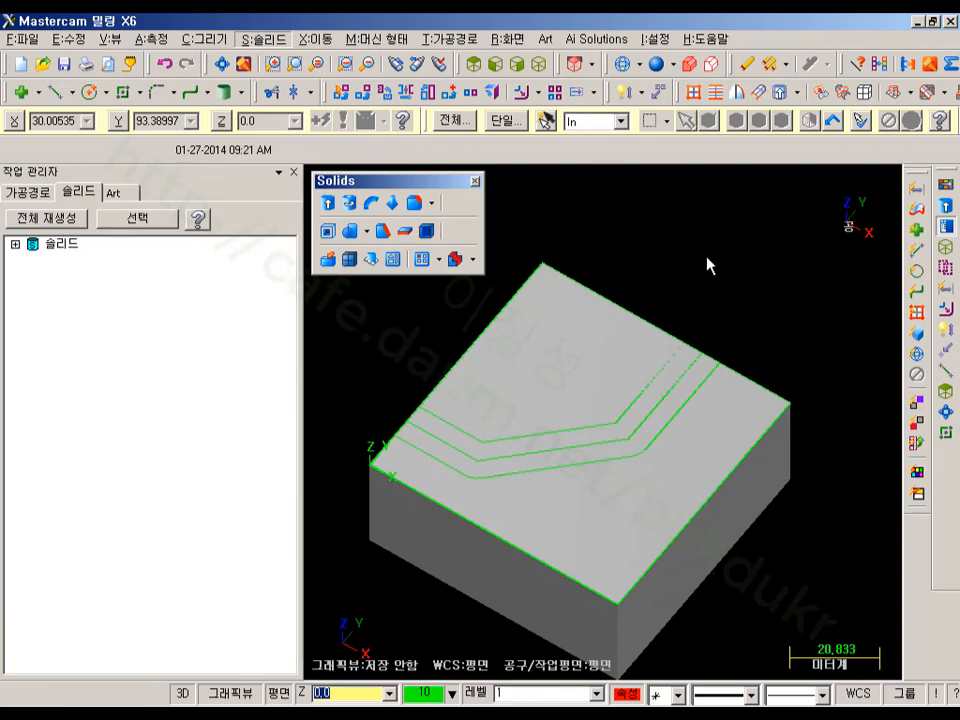
{"action": "key", "text": "alt+s"}
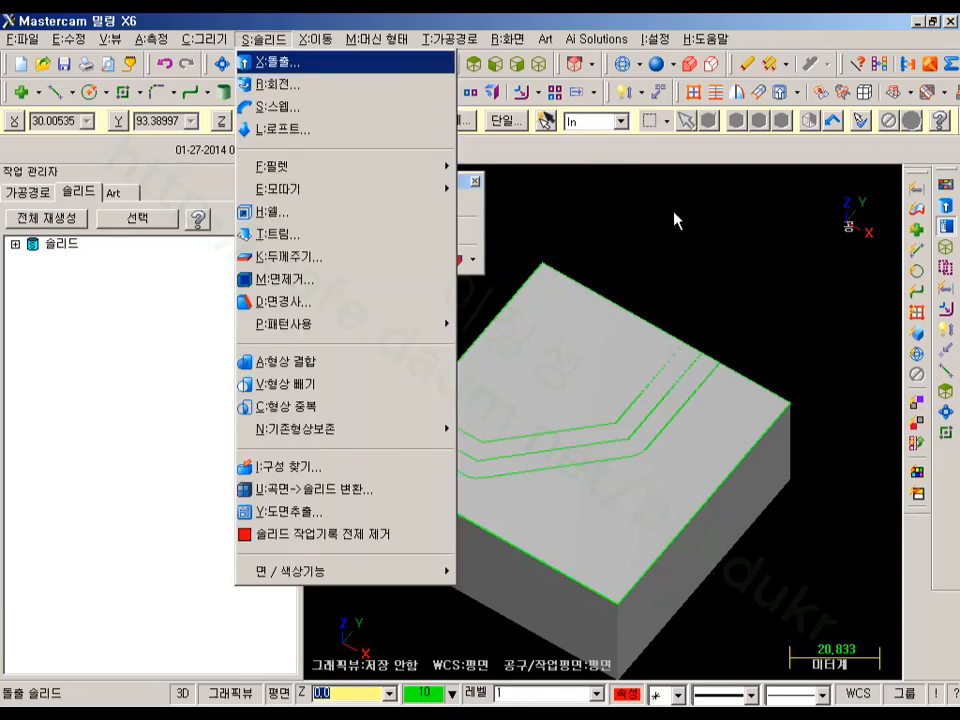
{"action": "key", "text": "Escape"}
Switch the block from shaded to wireframe display so its hidden edges and the groove lines can be seen
{"action": "left_click", "coordinate": [660, 64]}
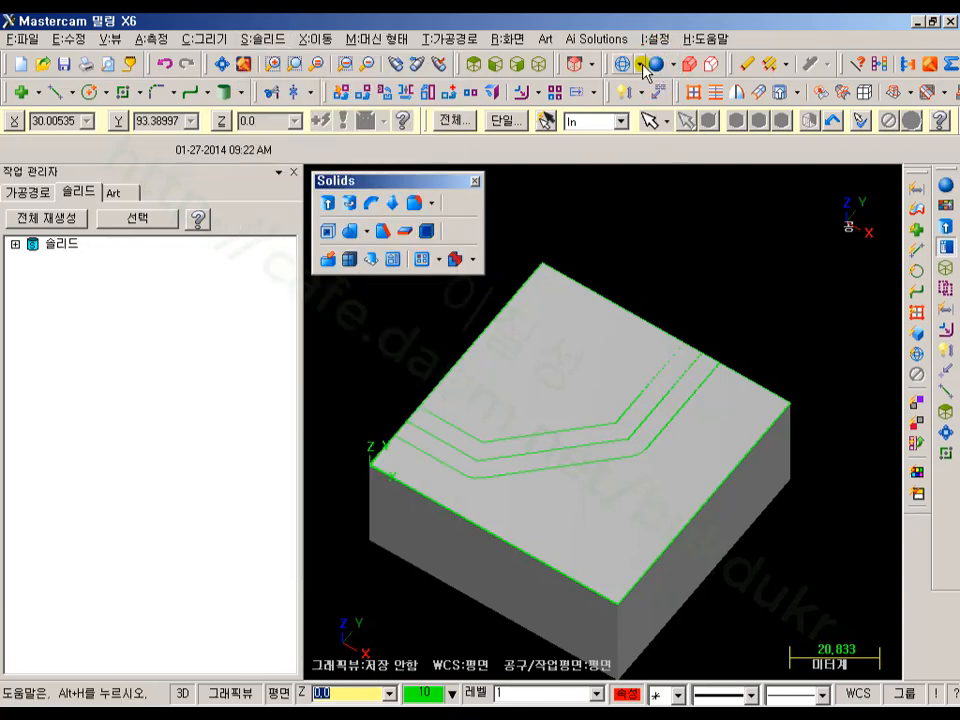
{"action": "left_click", "coordinate": [623, 64]}
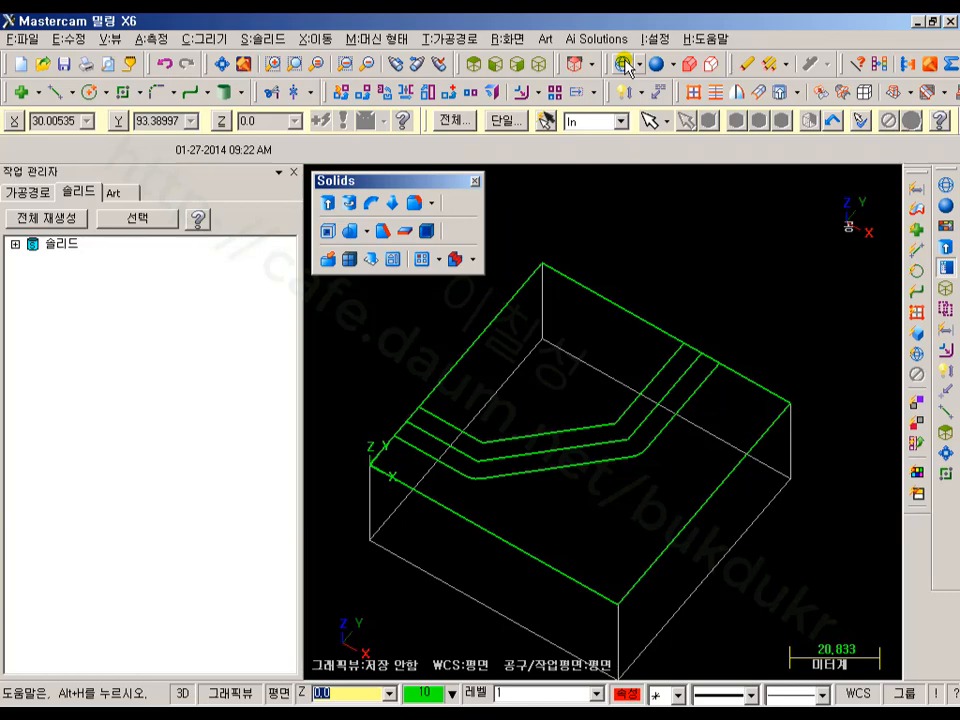
{"action": "left_click", "coordinate": [511, 39]}
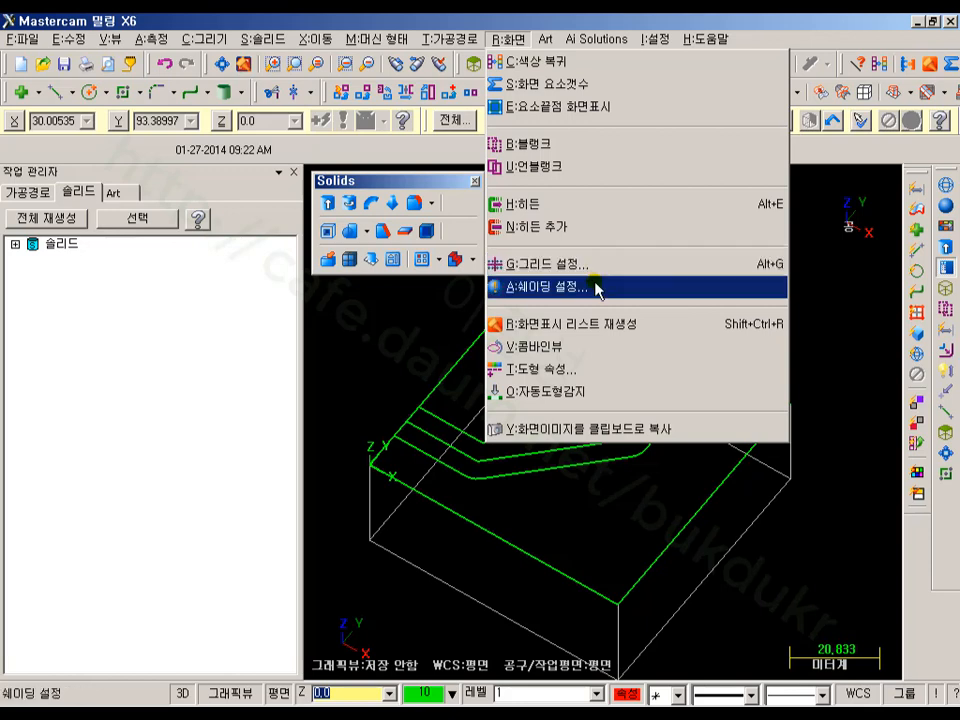
{"action": "left_click", "coordinate": [817, 279]}
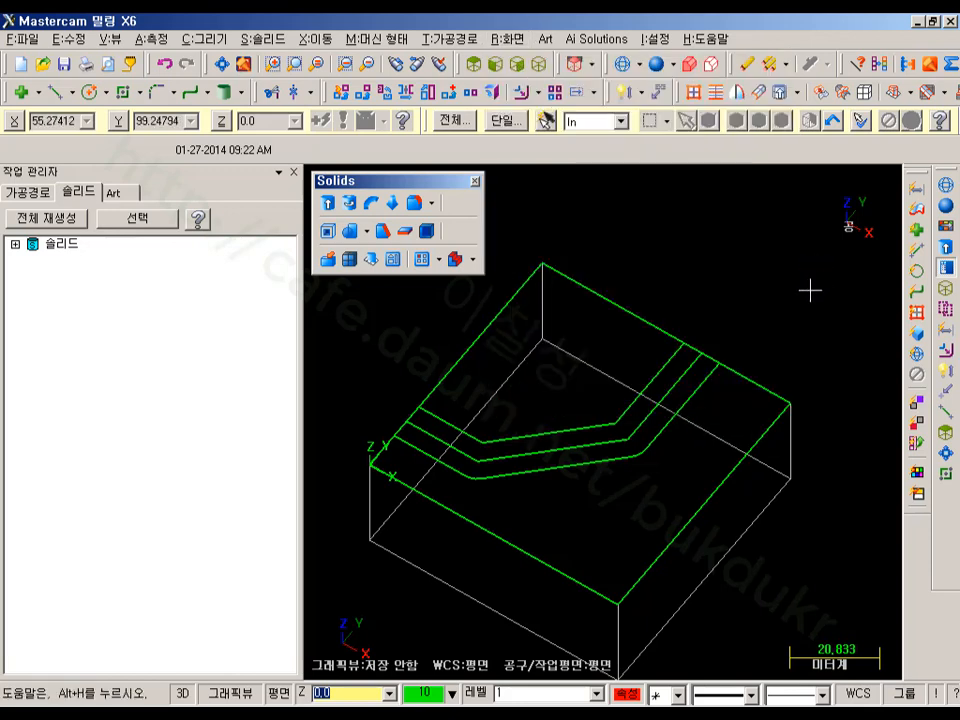
{"action": "key", "text": "alt+s"}
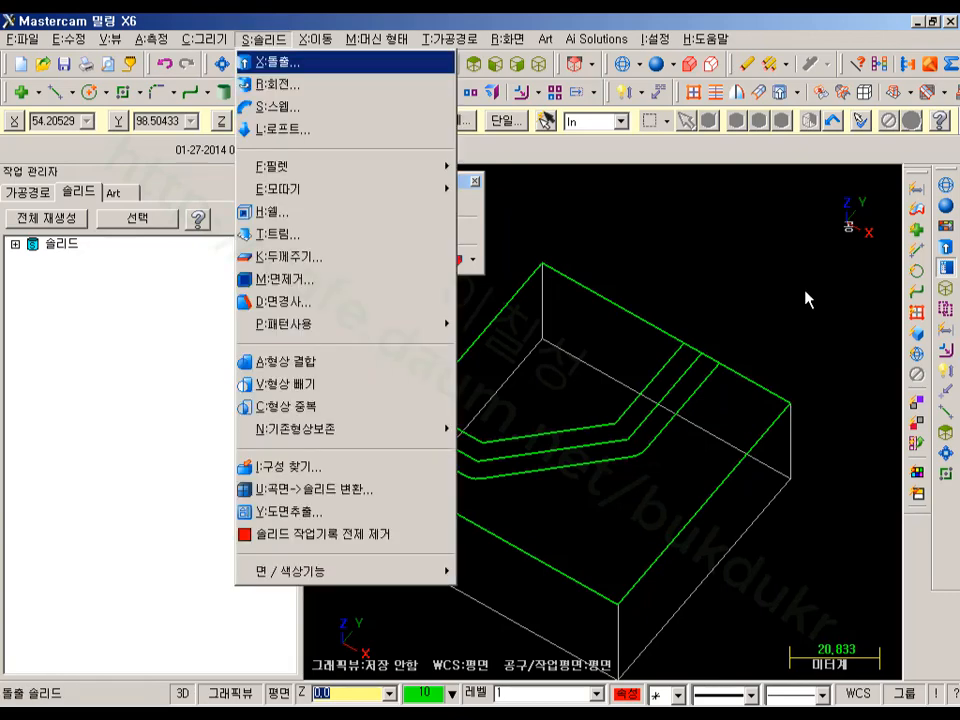
{"action": "key", "text": "x"}
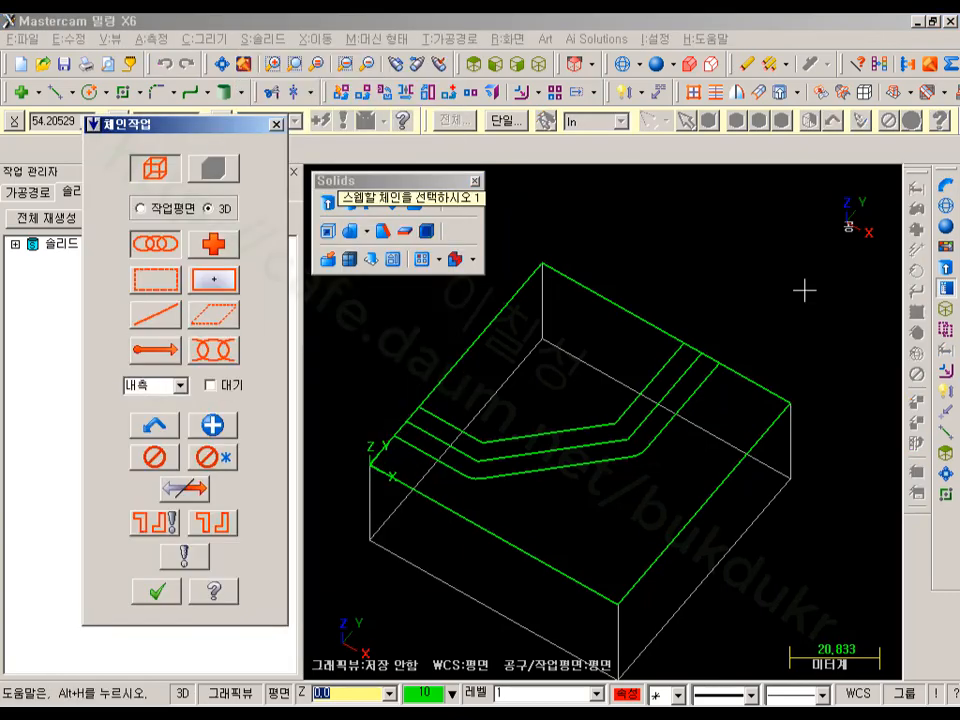
{"action": "key", "text": "Escape"}
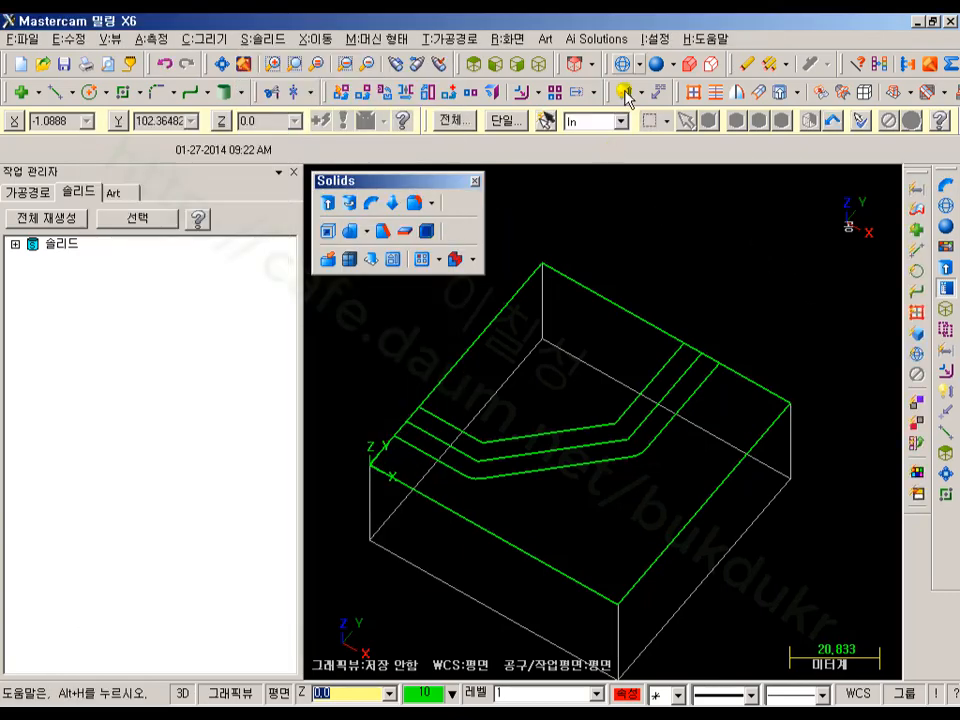
Toggle the block to shaded display and back to wireframe
{"action": "left_click", "coordinate": [658, 64]}
{"action": "left_click", "coordinate": [658, 64]}
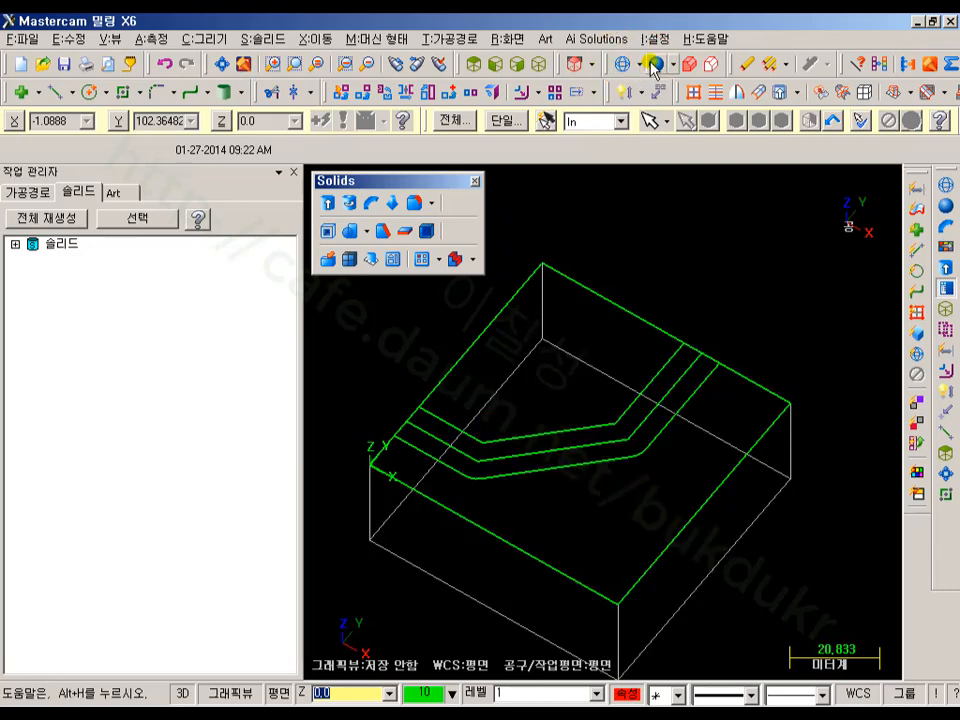
{"action": "left_click", "coordinate": [652, 64]}
{"action": "left_click", "coordinate": [655, 66]}
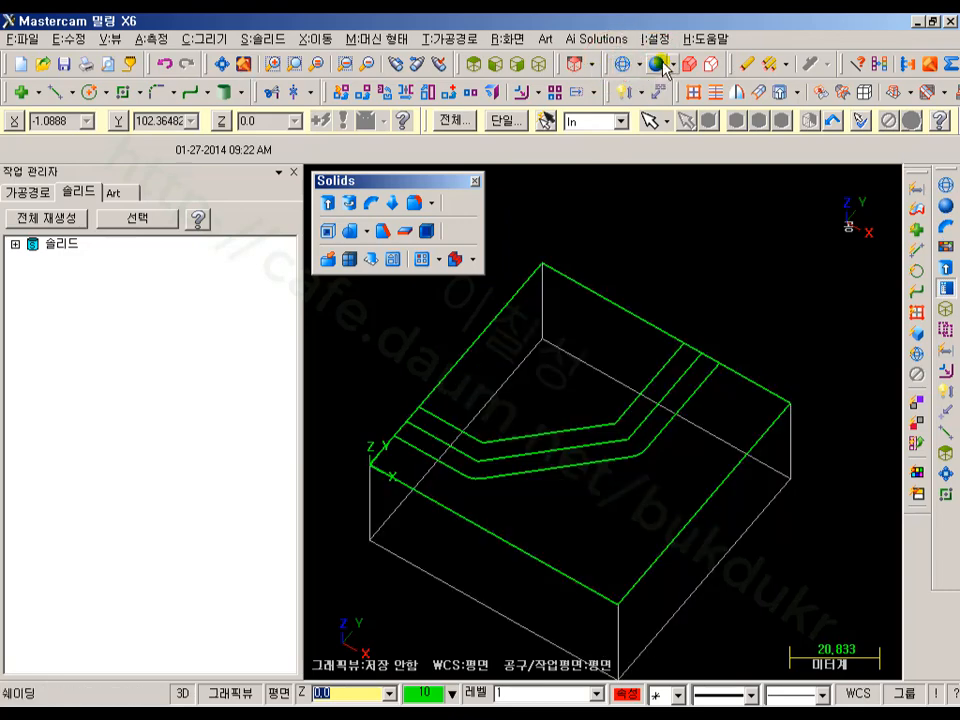
{"action": "left_click", "coordinate": [650, 65]}
{"action": "left_click", "coordinate": [650, 64]}
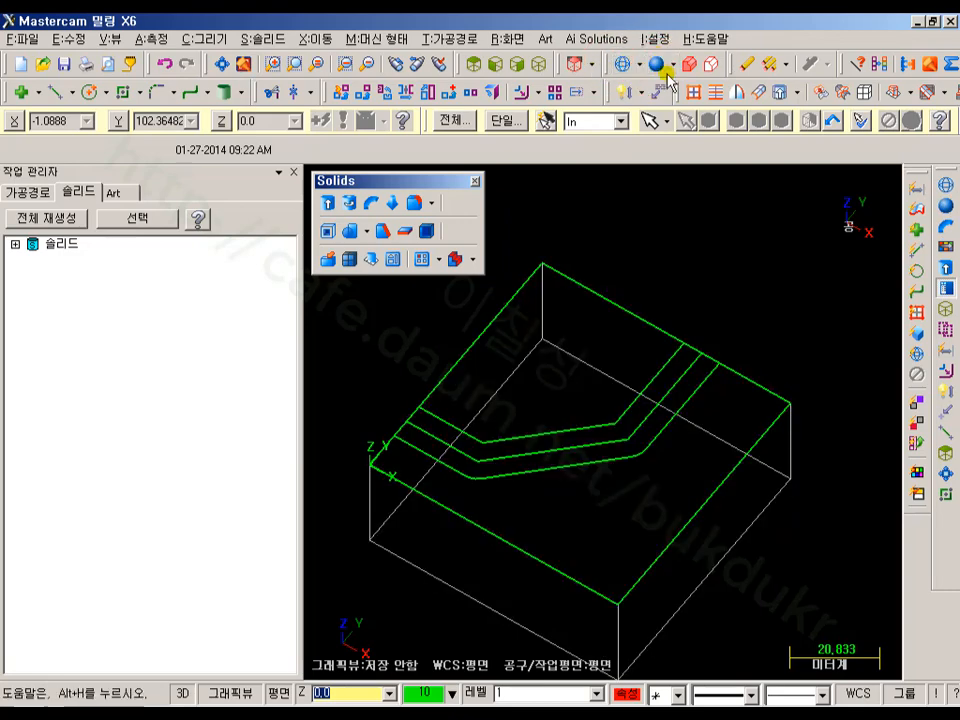
Isolate the two outer groove outlines and the solid block, hiding the groove centreline and the other wireframe lines
{"action": "middle_click_drag", "start_coordinate": [771, 341], "coordinate": [733, 298]}
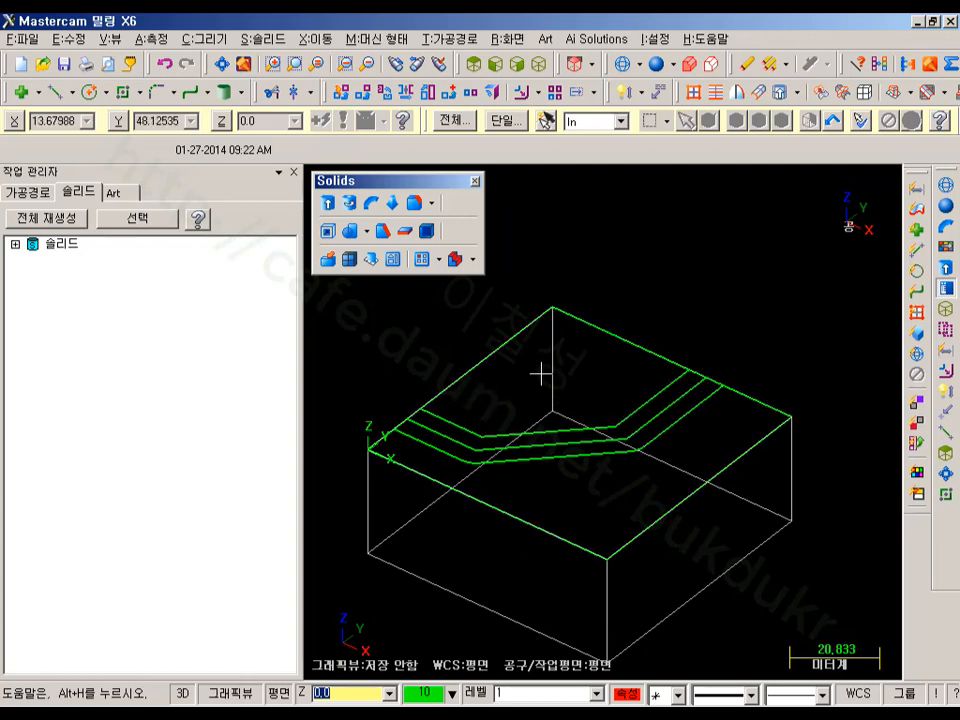
{"action": "left_click", "coordinate": [439, 420]}
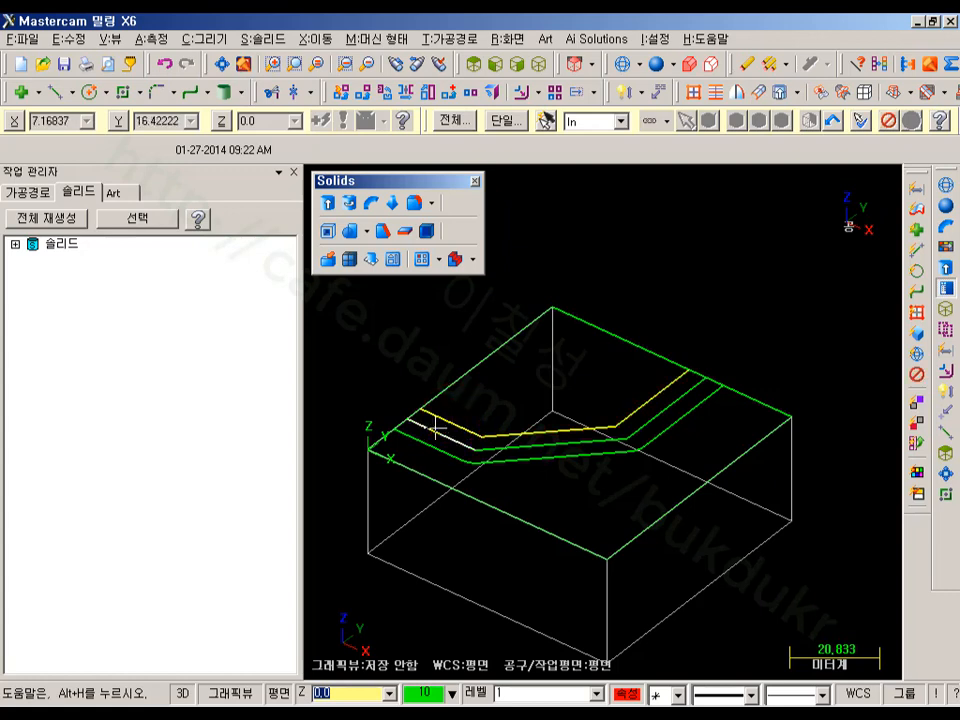
{"action": "left_click", "coordinate": [421, 438]}
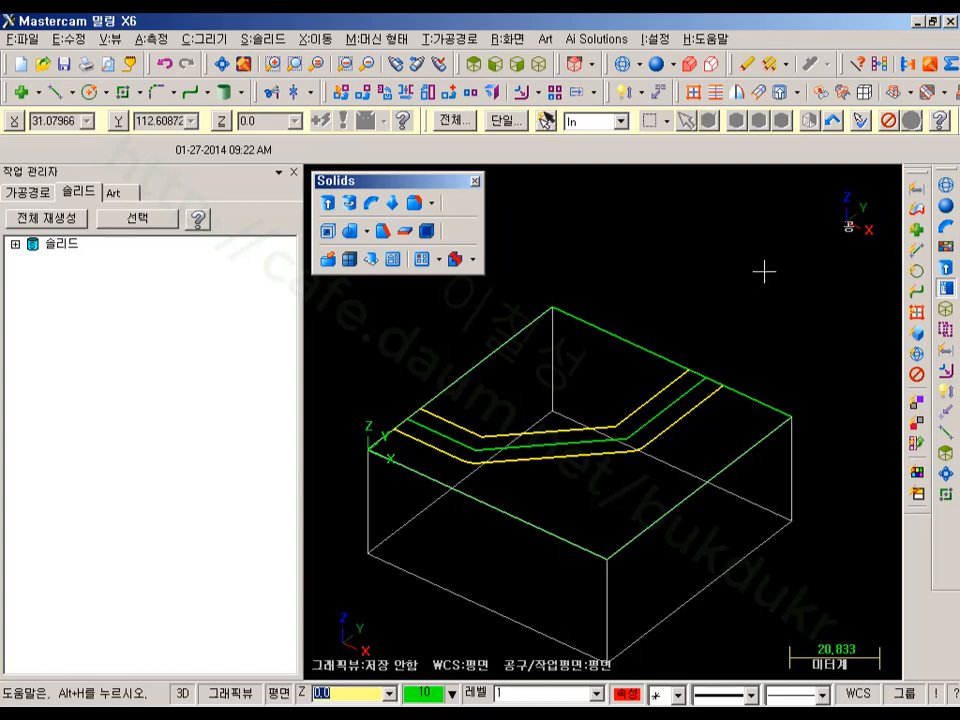
{"action": "left_click", "coordinate": [790, 476]}
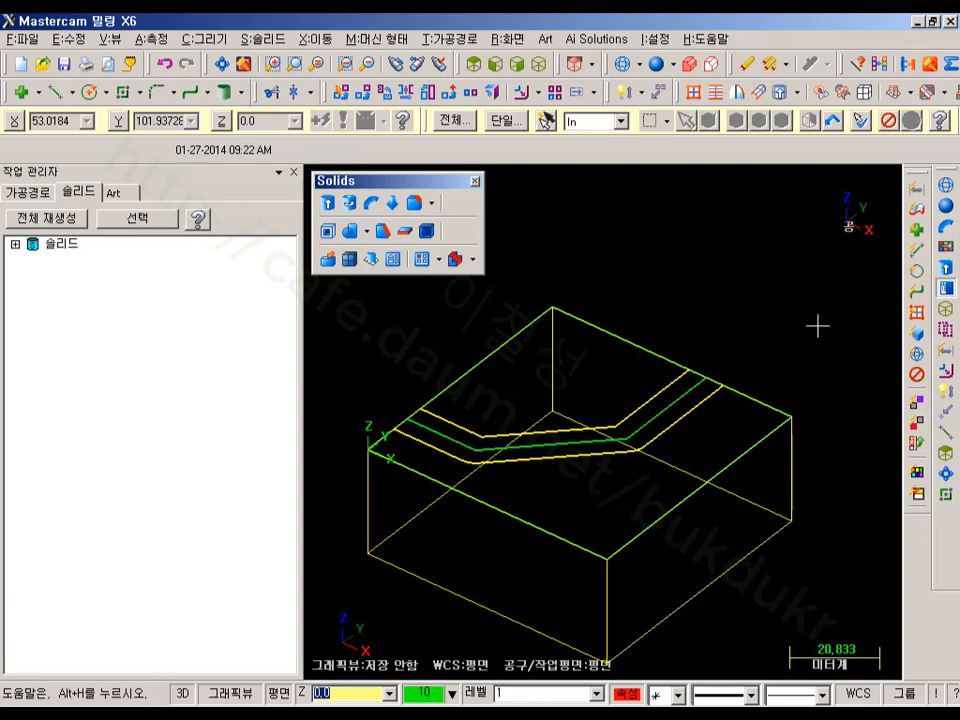
{"action": "key", "text": "alt+e"}
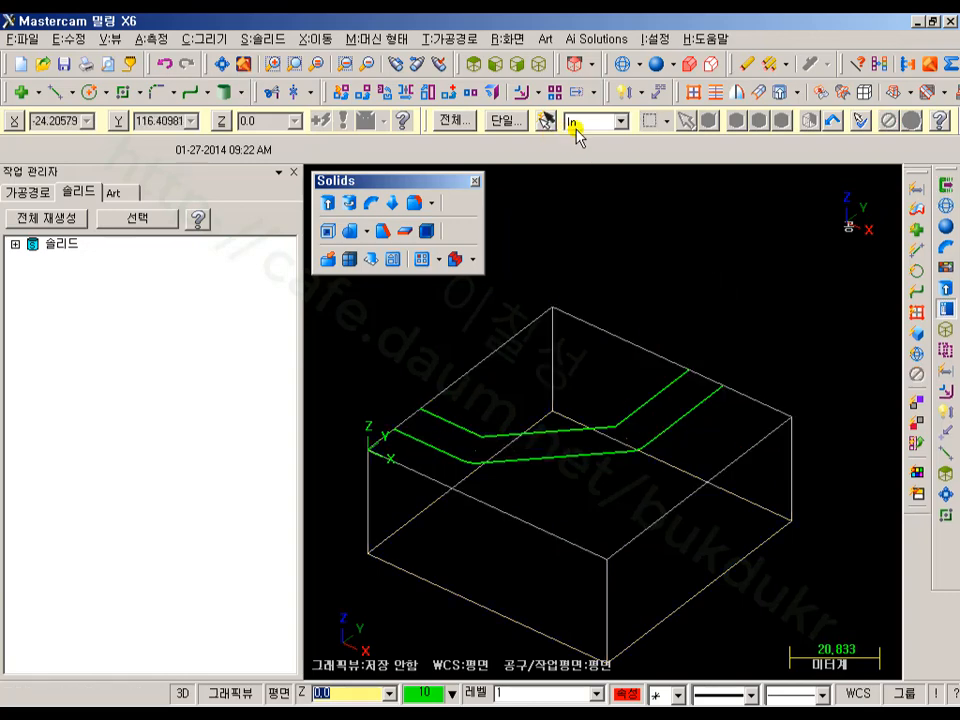
Draw two lines joining the endpoints of the groove outlines along the block's edges, closing both open ends of the groove
{"action": "middle_click_drag", "start_coordinate": [660, 240], "coordinate": [720, 281]}
{"action": "middle_click_drag", "start_coordinate": [499, 388], "coordinate": [568, 343]}
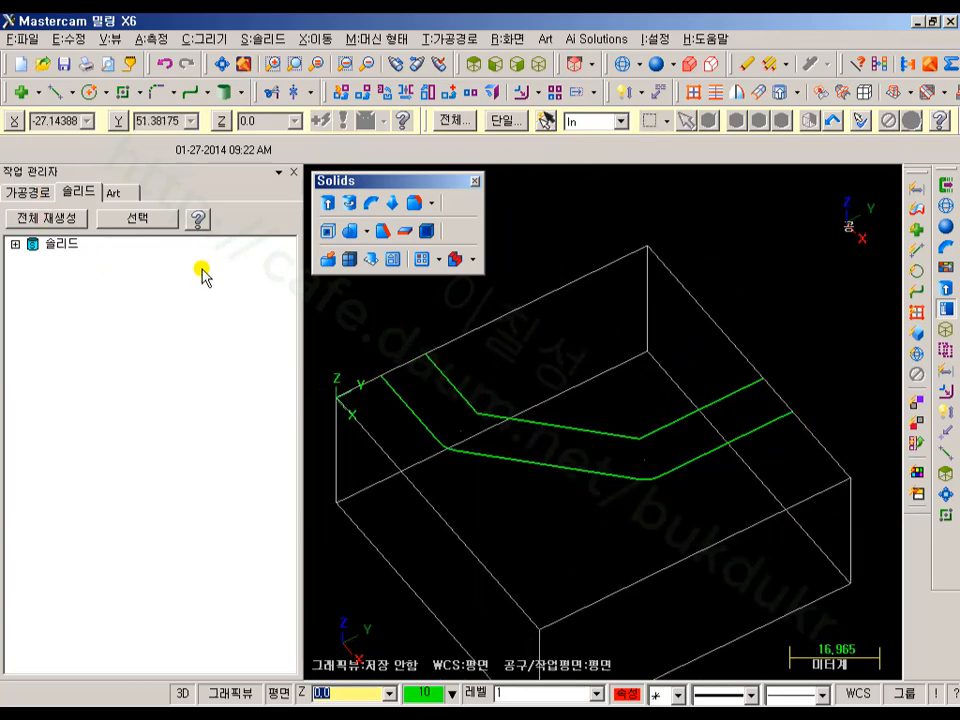
{"action": "left_click", "coordinate": [384, 380]}
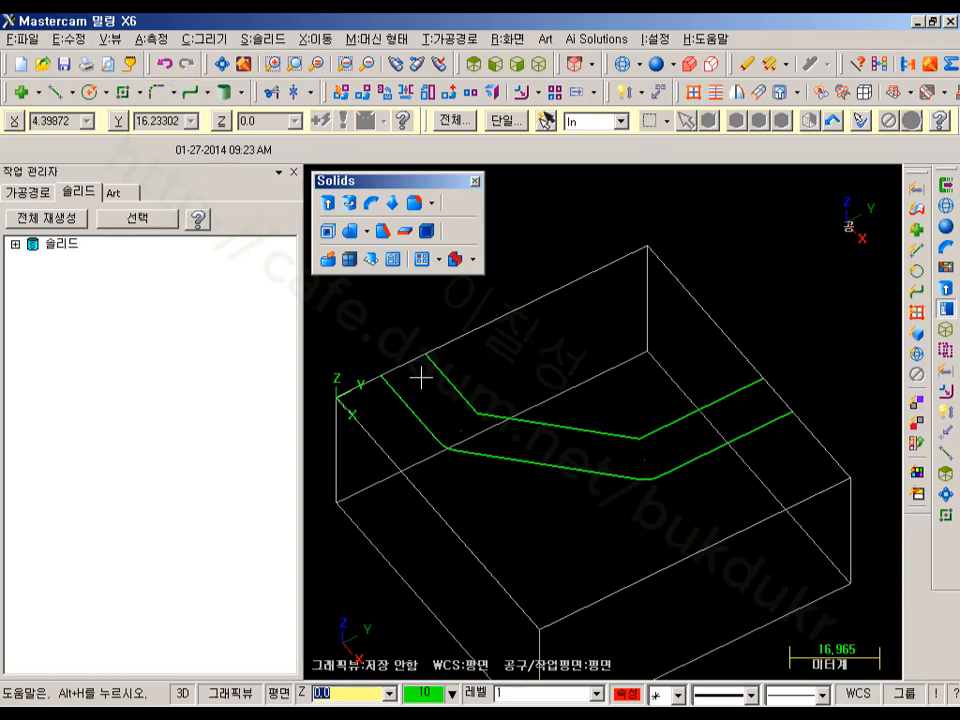
{"action": "left_click", "coordinate": [57, 92]}
{"action": "left_click", "coordinate": [384, 377]}
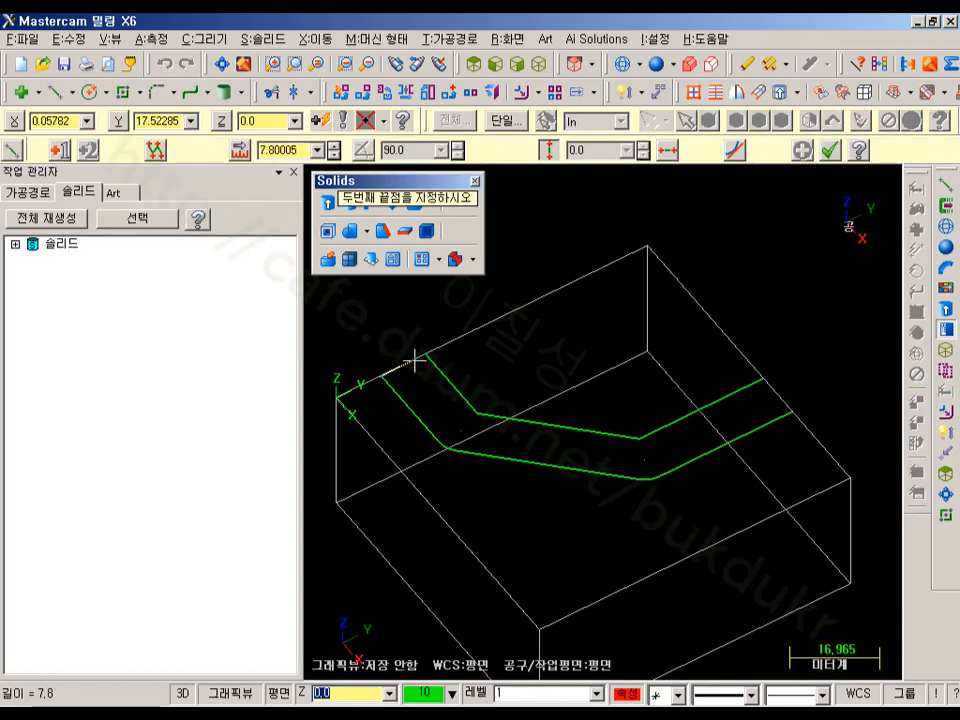
{"action": "left_click", "coordinate": [423, 352]}
{"action": "left_click", "coordinate": [765, 379]}
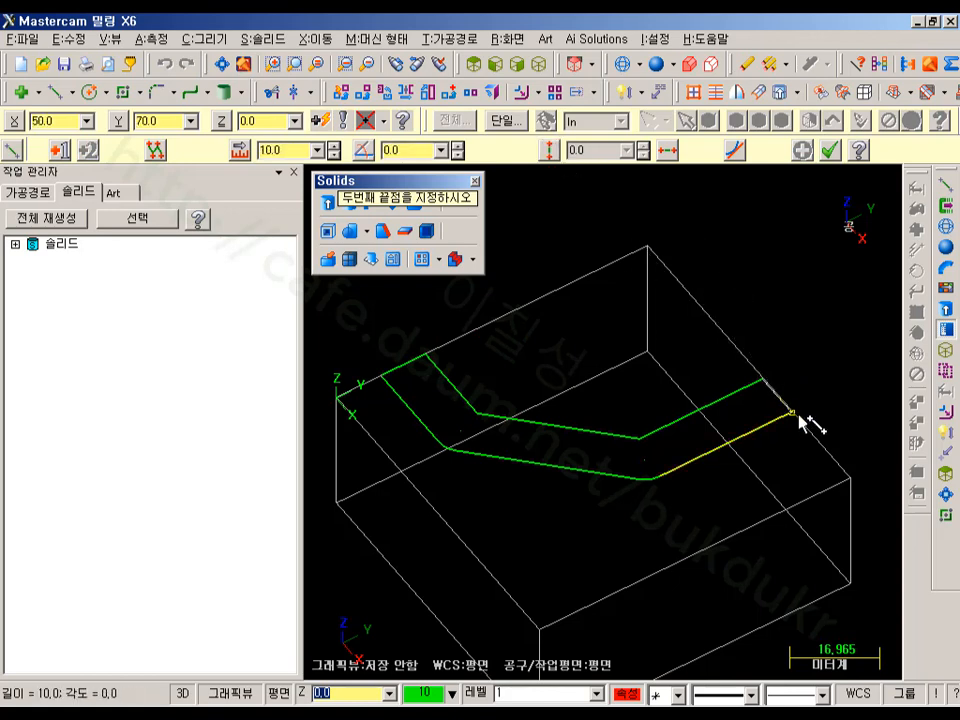
{"action": "left_click", "coordinate": [795, 416]}
{"action": "left_click", "coordinate": [827, 152]}
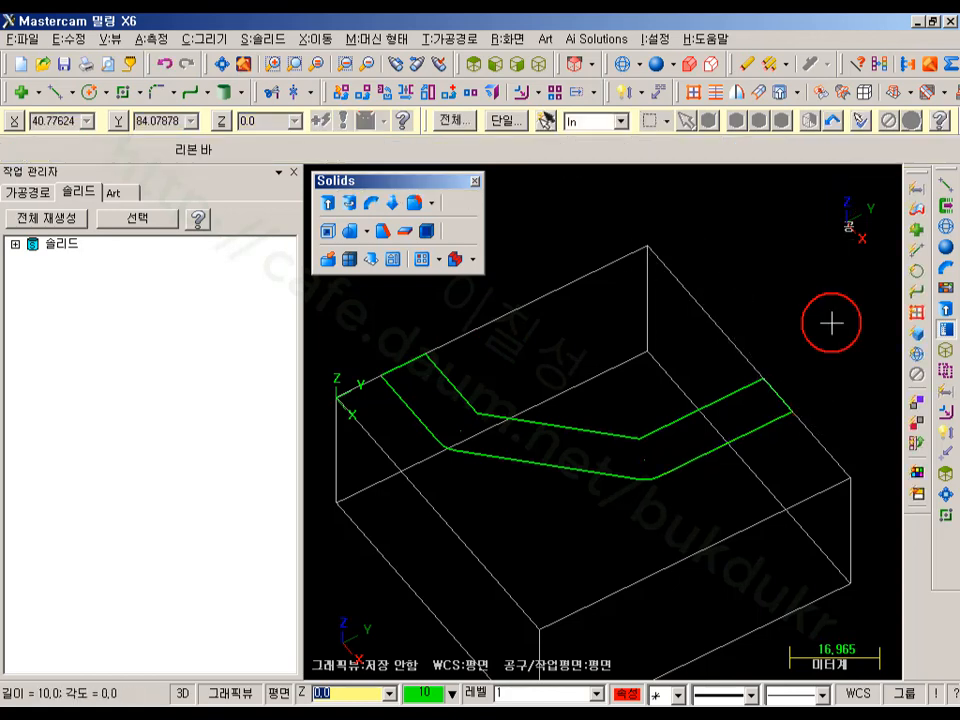
Start a solid extrude using the closed groove outline on the block's upper face as the chain
{"action": "left_click", "coordinate": [473, 63]}
{"action": "middle_click_drag", "start_coordinate": [795, 335], "coordinate": [820, 284]}
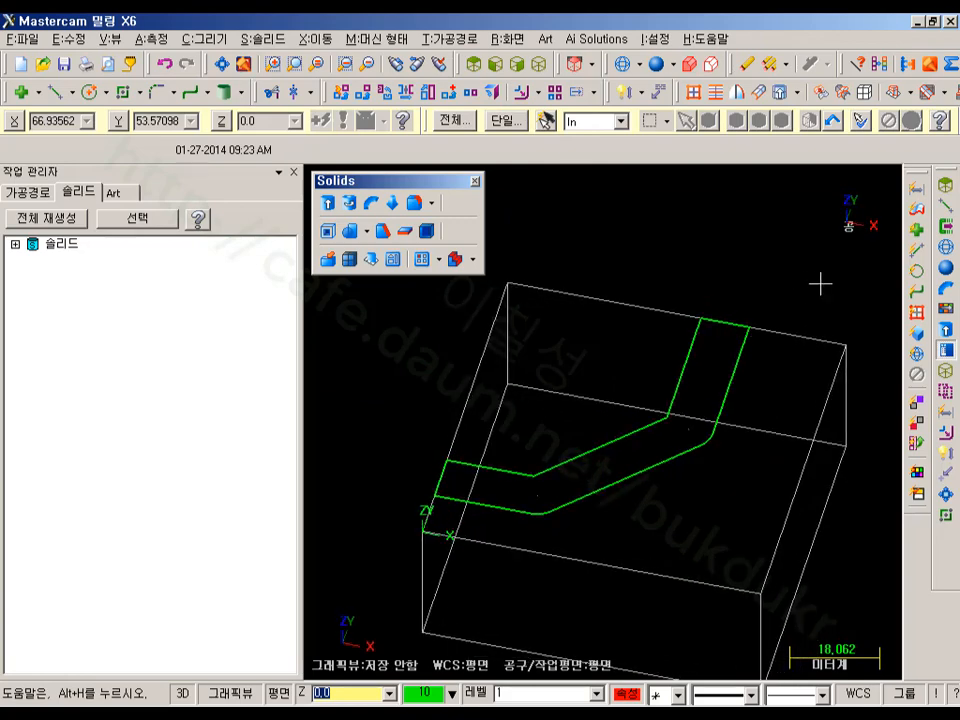
{"action": "middle_click_drag", "start_coordinate": [675, 268], "coordinate": [697, 264]}
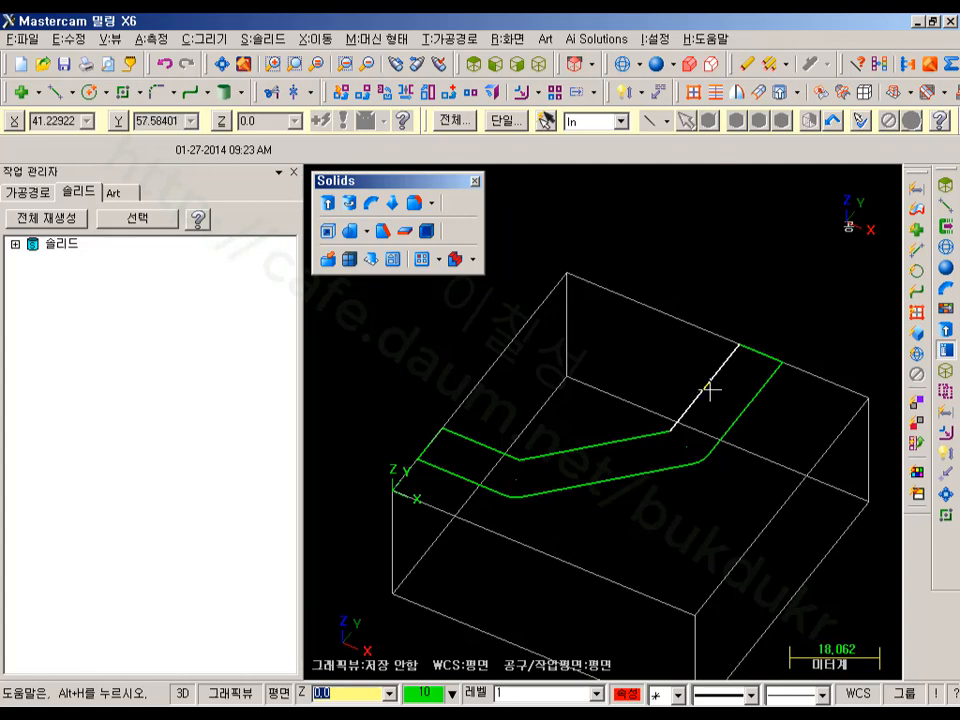
{"action": "left_click", "coordinate": [327, 205]}
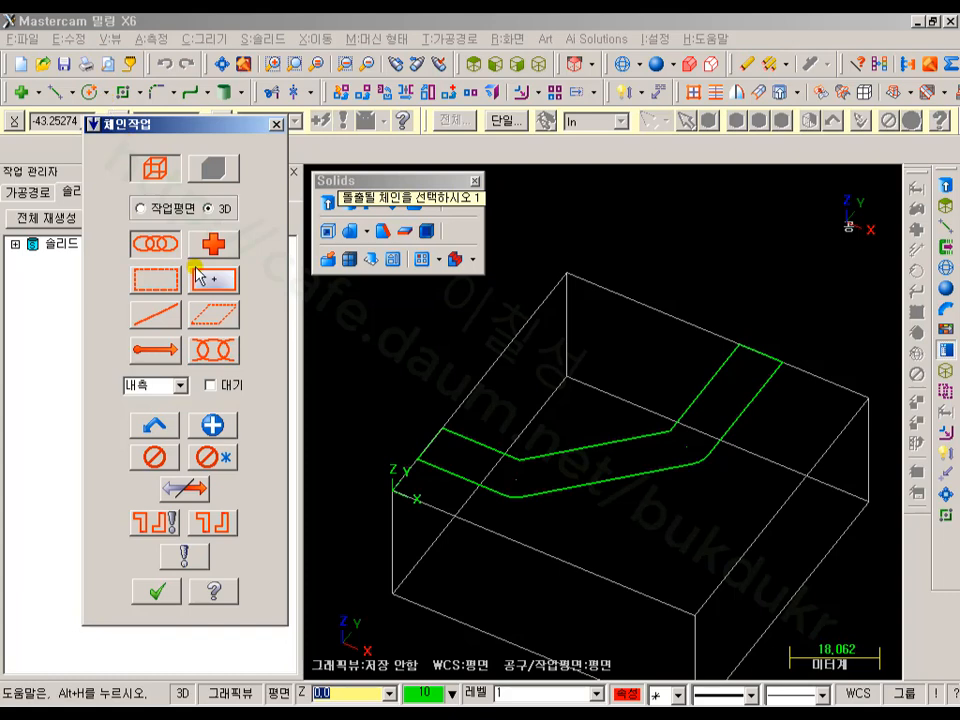
{"action": "left_click", "coordinate": [467, 441]}
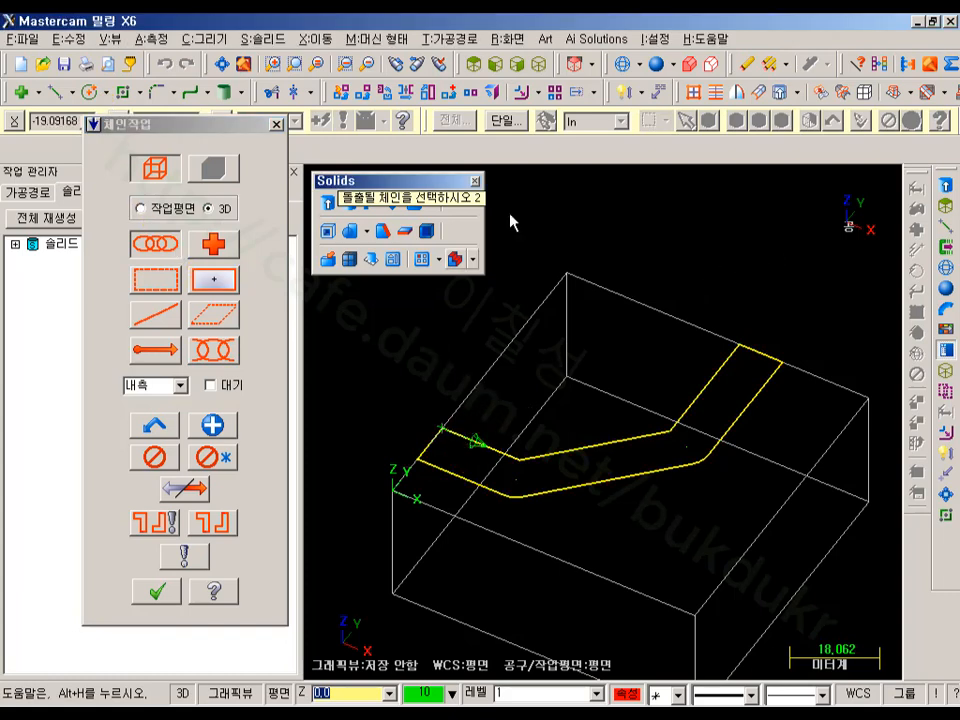
{"action": "left_click", "coordinate": [155, 592]}
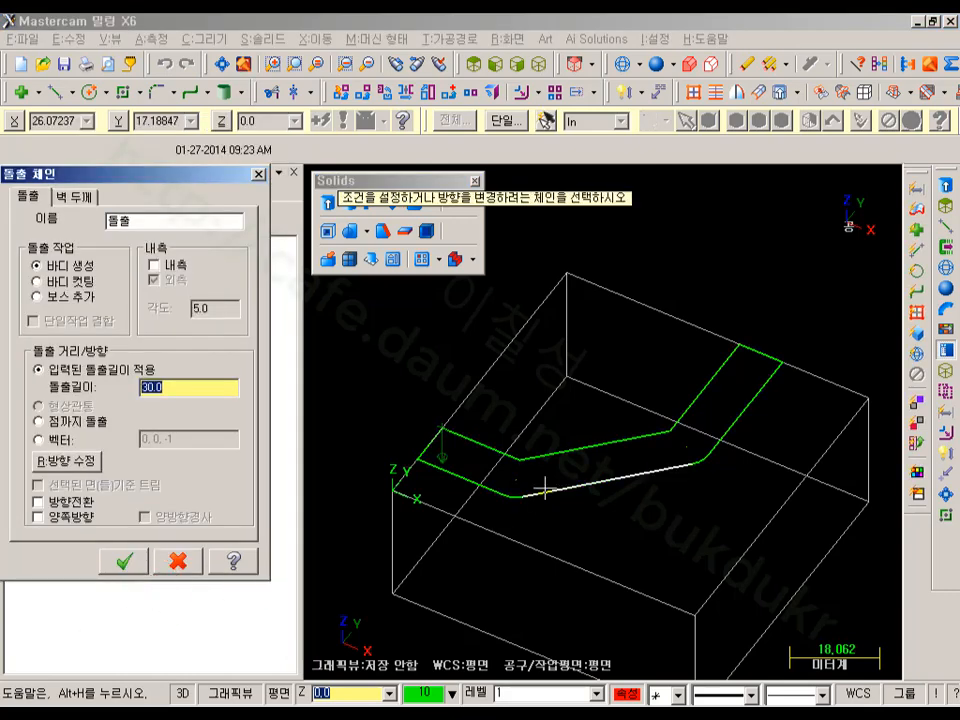
Flip the groove's extrude direction upward and back downward into the block
{"action": "middle_click_drag", "start_coordinate": [692, 393], "coordinate": [540, 371]}
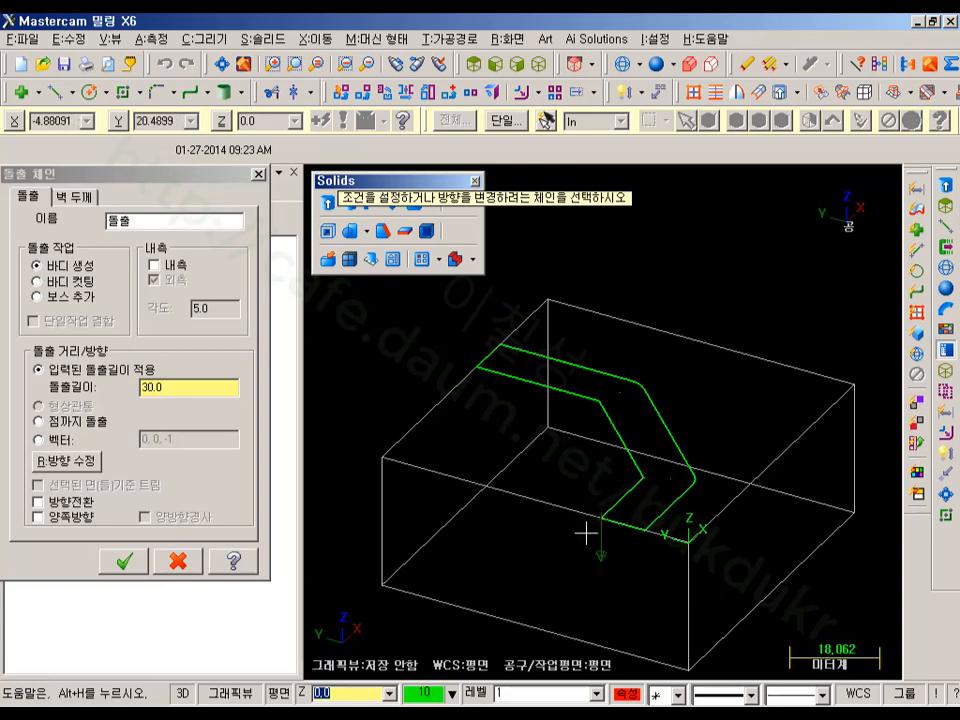
{"action": "left_click", "coordinate": [619, 499]}
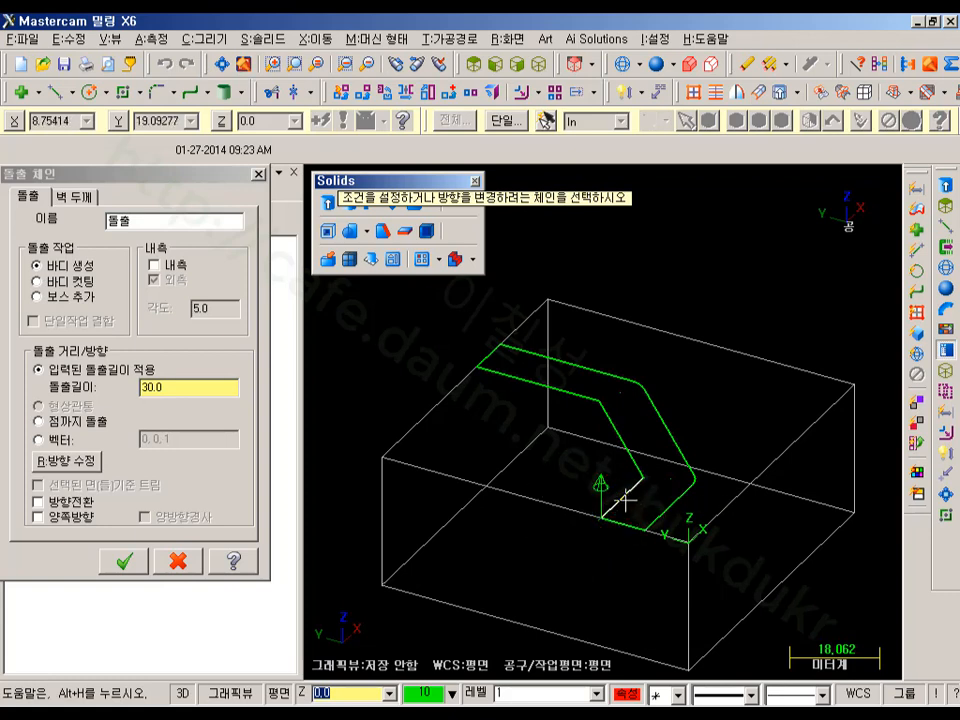
{"action": "left_click", "coordinate": [620, 497]}
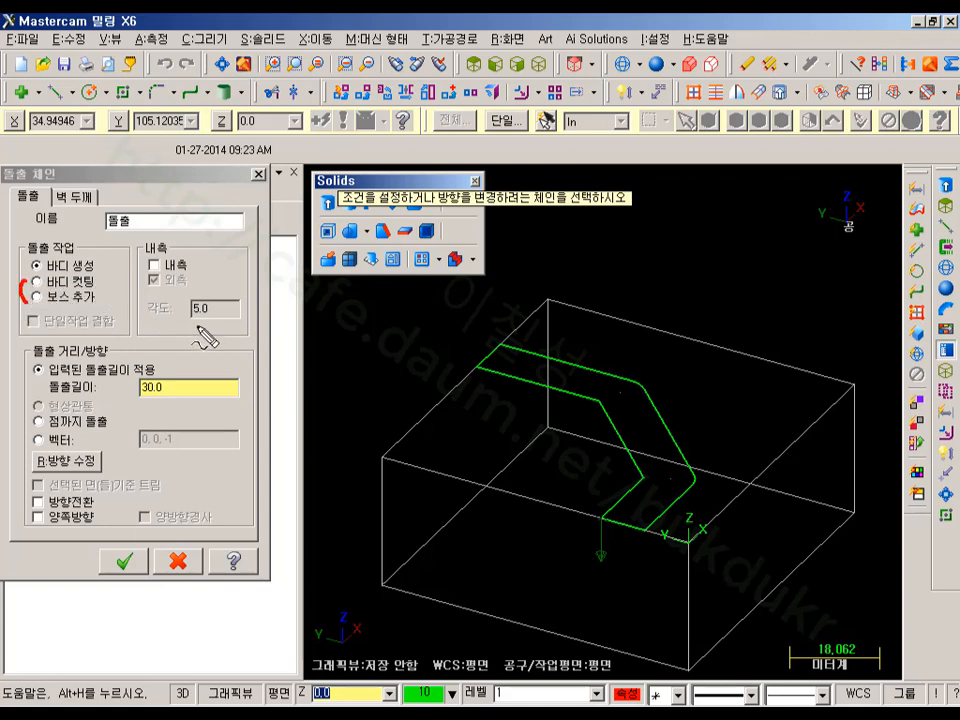
{"action": "mouse_move", "coordinate": [640, 232]}
{"action": "left_mouse_down"}
{"action": "mouse_move", "coordinate": [613, 272]}
{"action": "mouse_move", "coordinate": [672, 276]}
{"action": "mouse_move", "coordinate": [649, 279]}
{"action": "mouse_move", "coordinate": [664, 311]}
{"action": "mouse_move", "coordinate": [634, 321]}
{"action": "mouse_move", "coordinate": [676, 334]}
{"action": "left_mouse_up"}
{"action": "mouse_move", "coordinate": [683, 268]}
{"action": "left_mouse_down"}
{"action": "mouse_move", "coordinate": [707, 274]}
{"action": "mouse_move", "coordinate": [690, 311]}
{"action": "mouse_move", "coordinate": [725, 322]}
{"action": "left_mouse_up"}
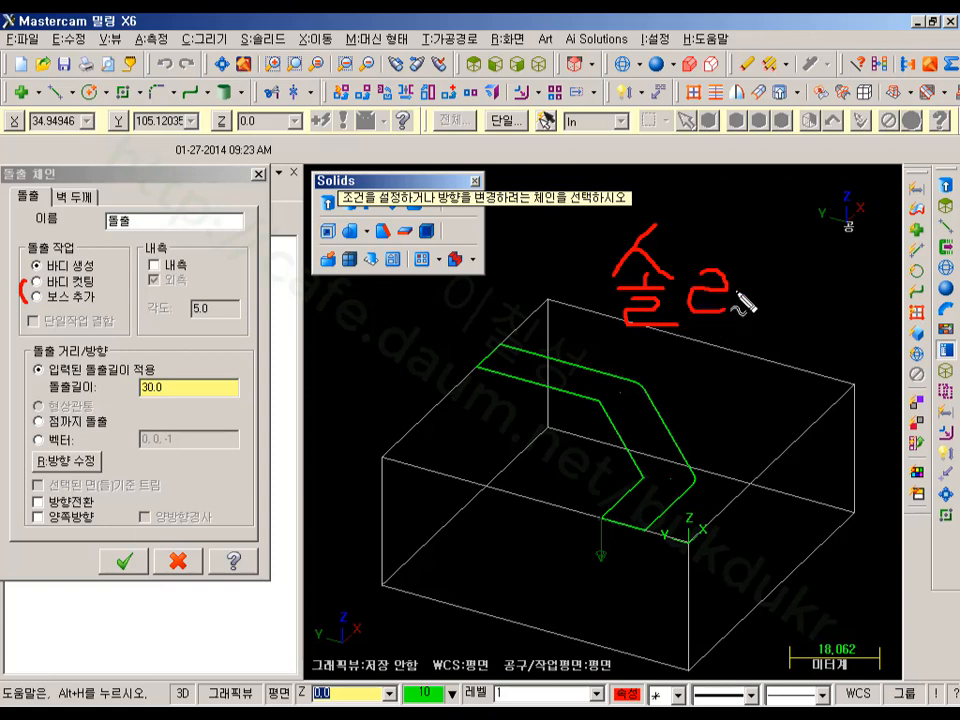
{"action": "left_click_drag", "start_coordinate": [745, 243], "coordinate": [752, 344]}
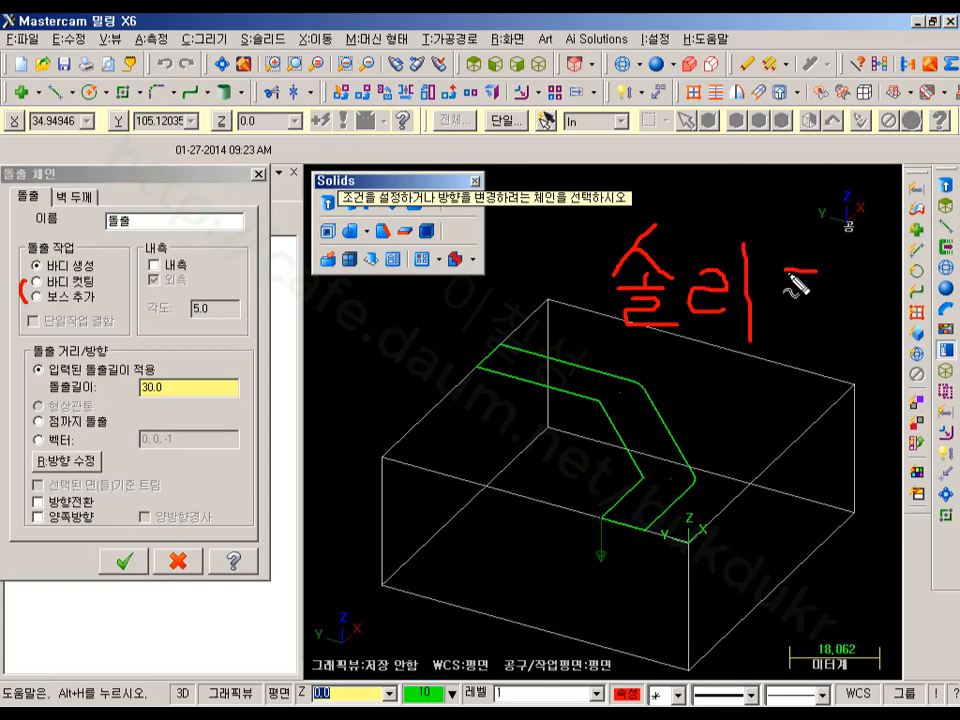
{"action": "mouse_move", "coordinate": [785, 272]}
{"action": "left_mouse_down"}
{"action": "mouse_move", "coordinate": [791, 302]}
{"action": "mouse_move", "coordinate": [823, 303]}
{"action": "mouse_move", "coordinate": [834, 322]}
{"action": "left_mouse_up"}
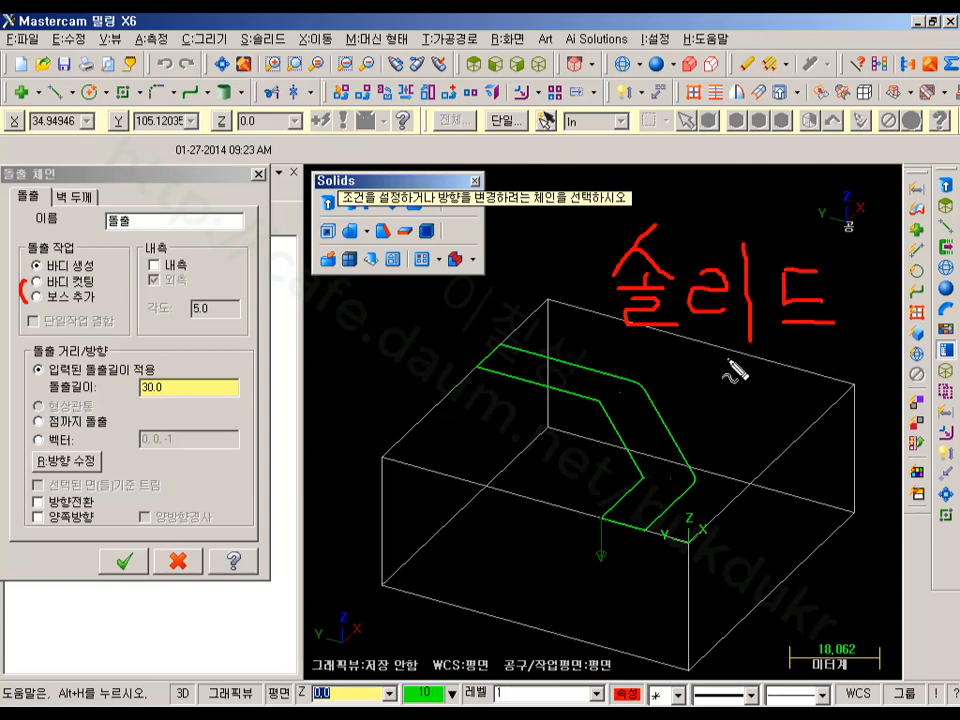
{"action": "mouse_move", "coordinate": [588, 296]}
{"action": "left_mouse_down"}
{"action": "mouse_move", "coordinate": [585, 268]}
{"action": "mouse_move", "coordinate": [883, 272]}
{"action": "mouse_move", "coordinate": [754, 381]}
{"action": "mouse_move", "coordinate": [722, 357]}
{"action": "left_mouse_up"}
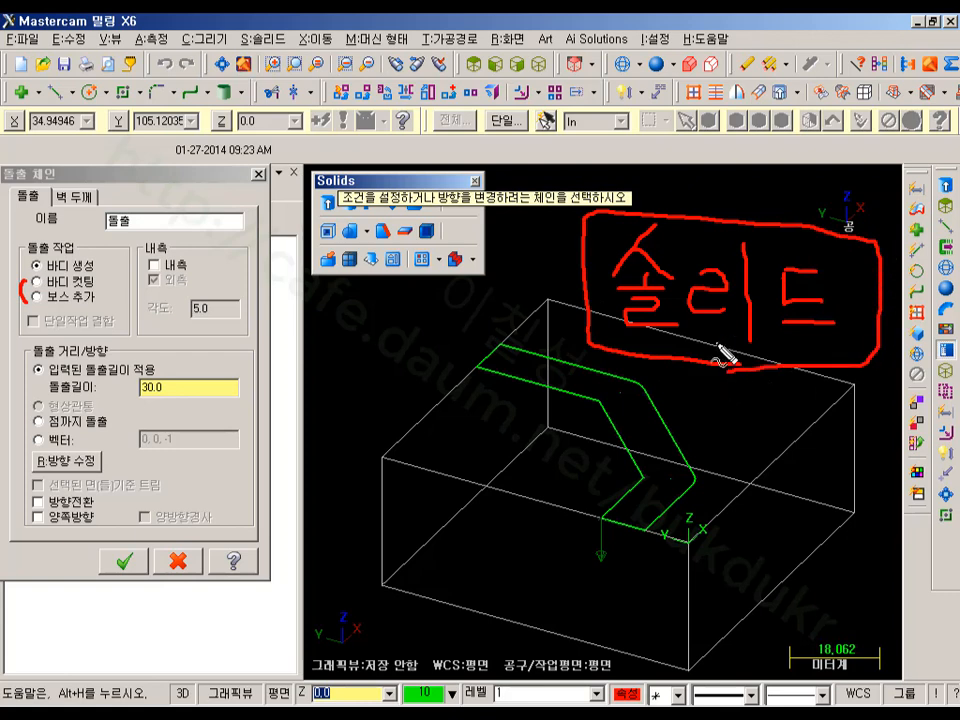
{"action": "left_click_drag", "start_coordinate": [119, 284], "coordinate": [110, 304]}
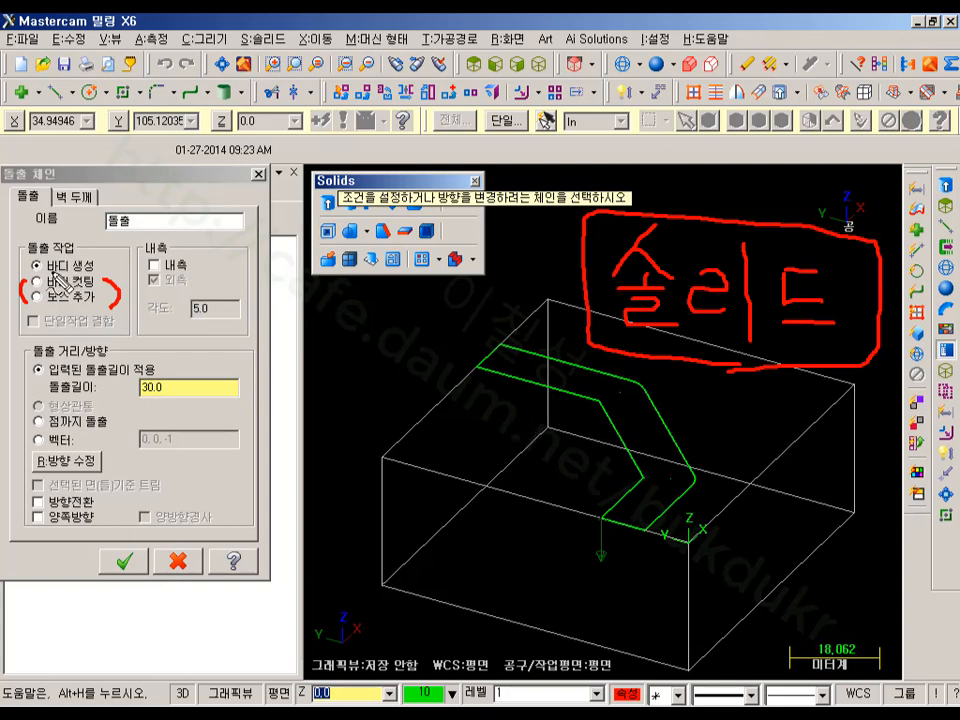
{"action": "left_click_drag", "start_coordinate": [45, 271], "coordinate": [104, 268]}
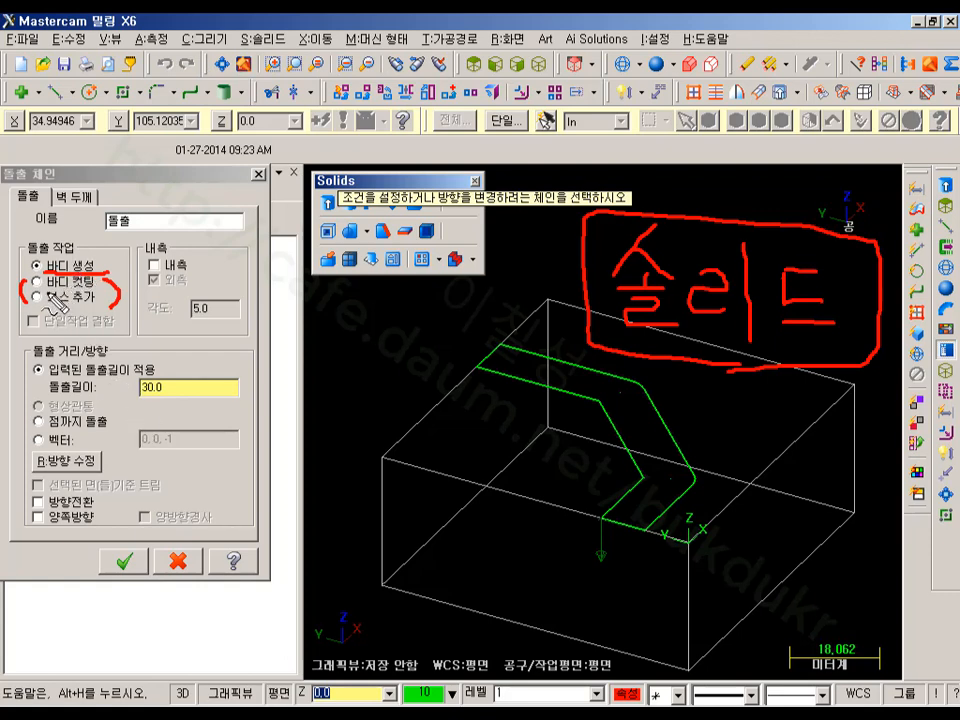
{"action": "mouse_move", "coordinate": [505, 540]}
{"action": "left_mouse_down"}
{"action": "mouse_move", "coordinate": [484, 560]}
{"action": "mouse_move", "coordinate": [512, 576]}
{"action": "left_mouse_up"}
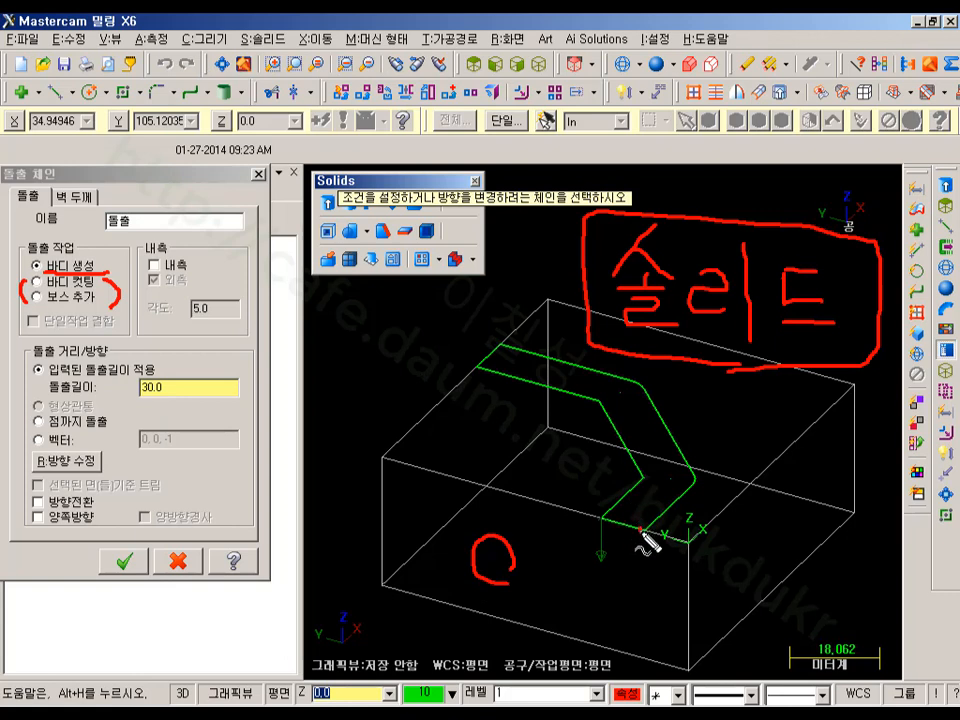
{"action": "mouse_move", "coordinate": [645, 540]}
{"action": "left_mouse_down"}
{"action": "mouse_move", "coordinate": [638, 561]}
{"action": "mouse_move", "coordinate": [611, 561]}
{"action": "mouse_move", "coordinate": [608, 522]}
{"action": "left_mouse_up"}
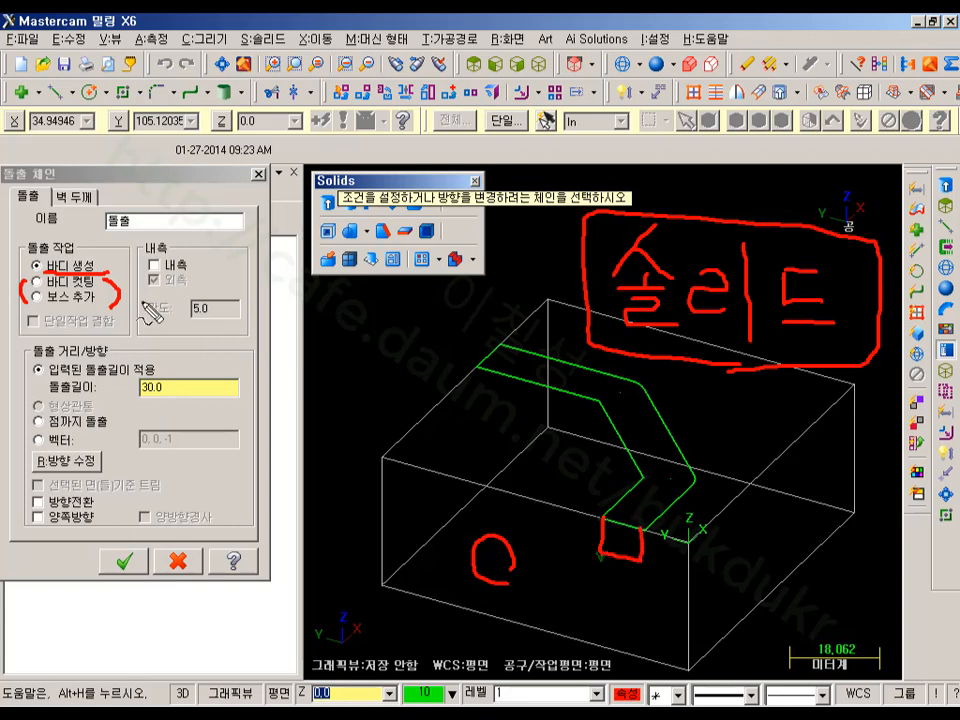
{"action": "left_click_drag", "start_coordinate": [38, 305], "coordinate": [94, 303]}
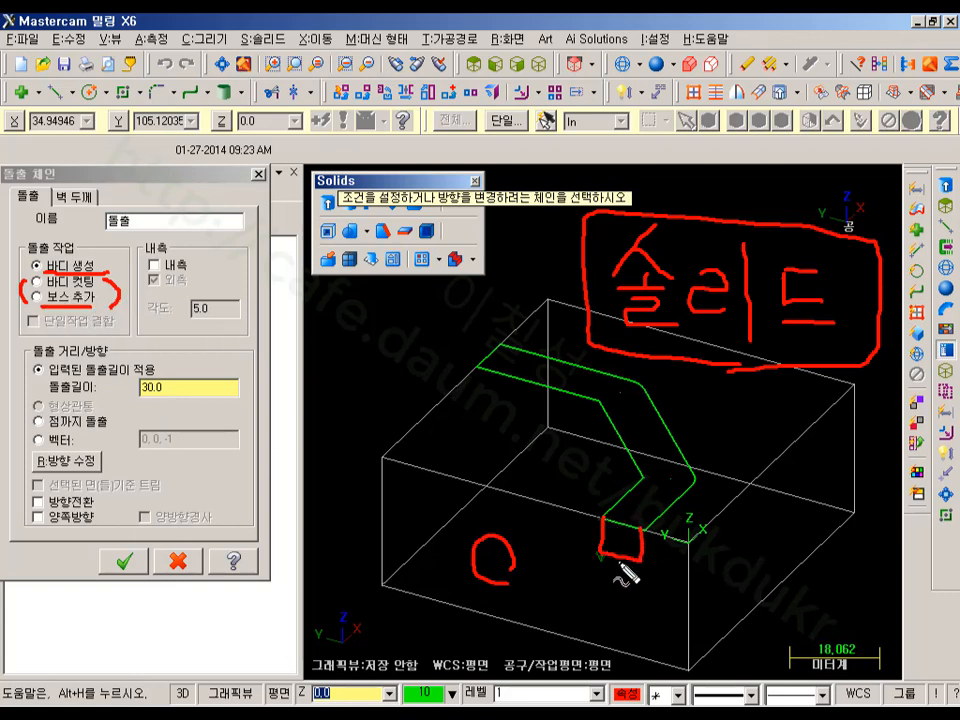
{"action": "mouse_move", "coordinate": [607, 517]}
{"action": "left_mouse_down"}
{"action": "mouse_move", "coordinate": [642, 472]}
{"action": "mouse_move", "coordinate": [620, 412]}
{"action": "mouse_move", "coordinate": [489, 392]}
{"action": "mouse_move", "coordinate": [604, 377]}
{"action": "mouse_move", "coordinate": [714, 461]}
{"action": "left_mouse_up"}
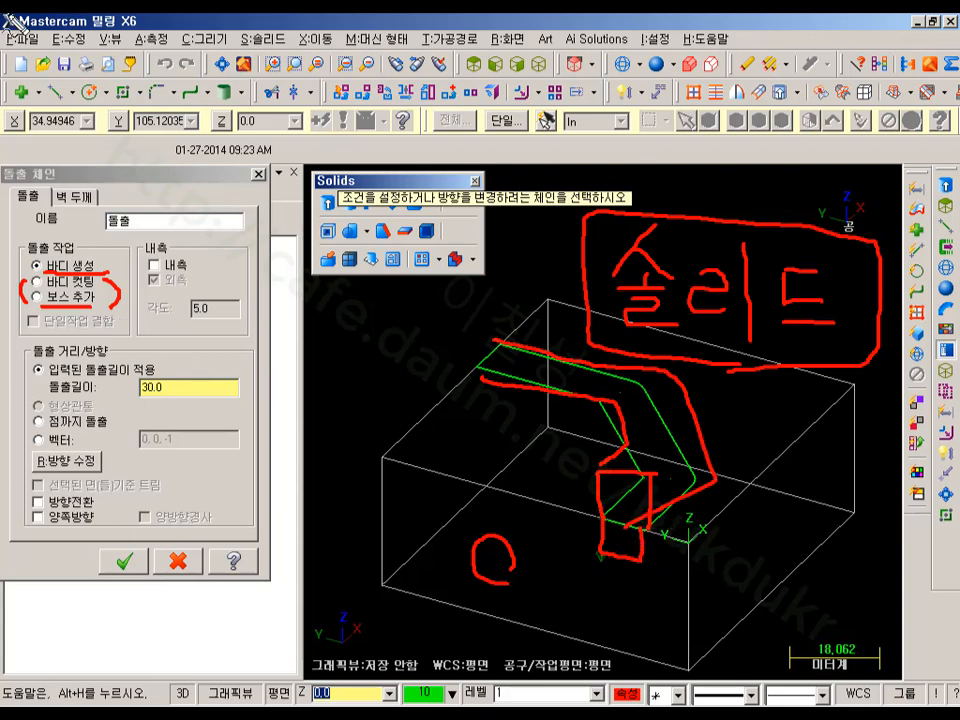
{"action": "left_click_drag", "start_coordinate": [31, 290], "coordinate": [97, 289]}
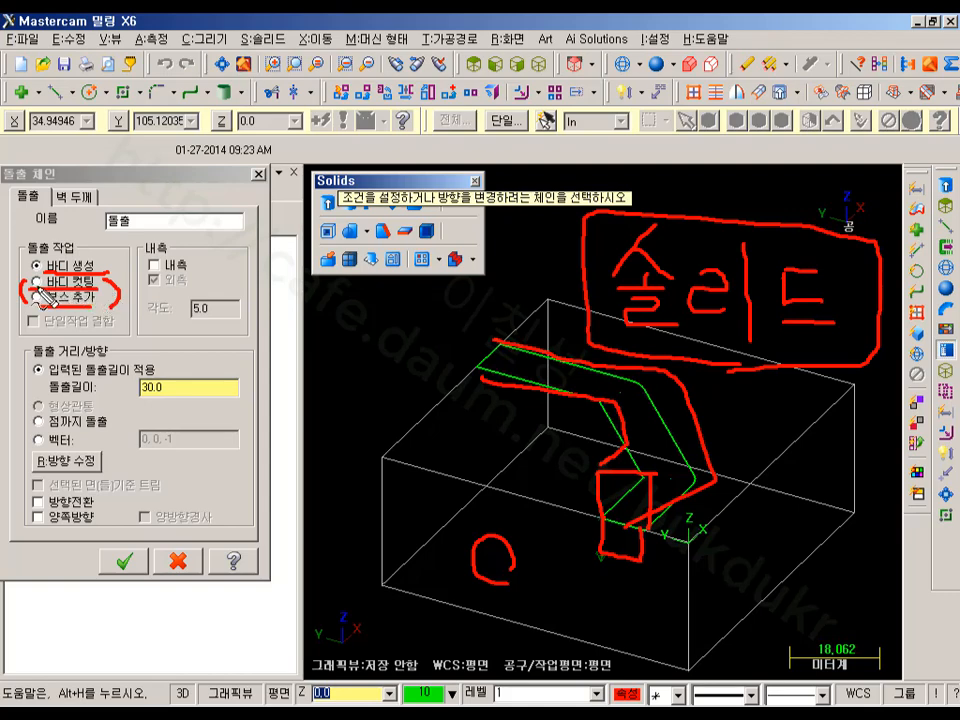
{"action": "key", "text": "Escape"}
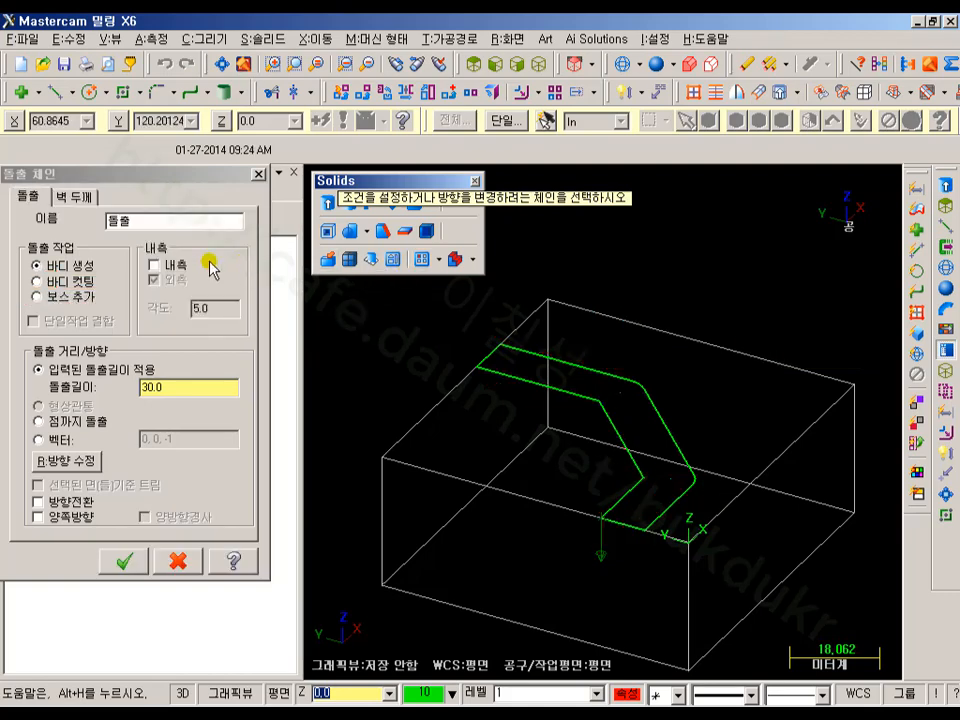
Make the groove extrusion a body cut with a distance of 10 mm and create it in the block
{"action": "left_click", "coordinate": [37, 281]}
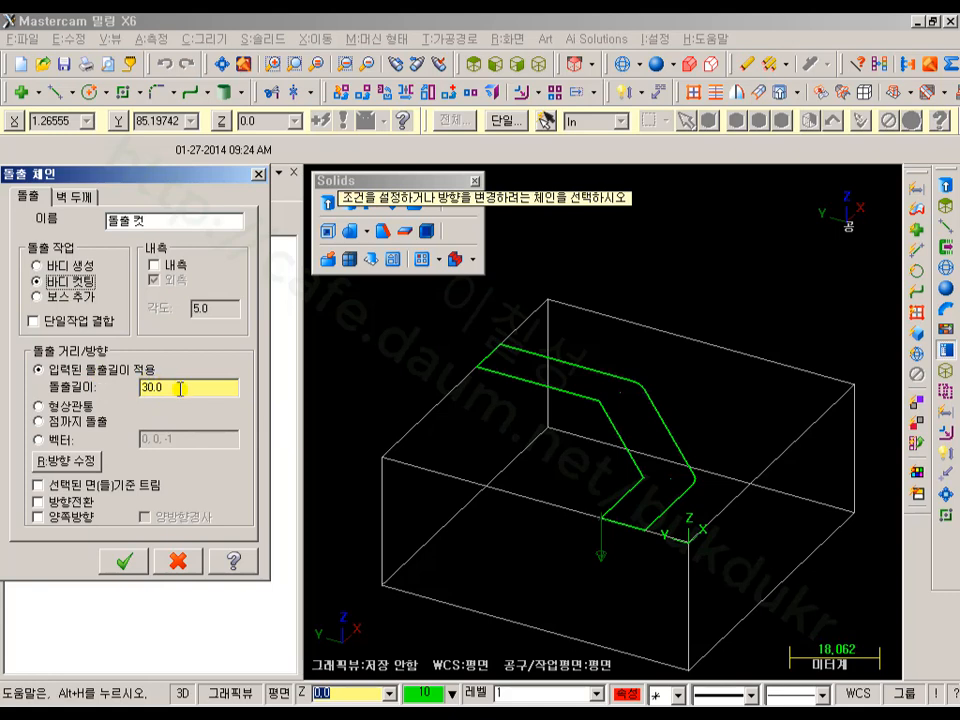
{"action": "mouse_move", "coordinate": [180, 389]}
{"action": "left_mouse_down"}
{"action": "mouse_move", "coordinate": [110, 389]}
{"action": "mouse_move", "coordinate": [121, 399]}
{"action": "left_mouse_up"}
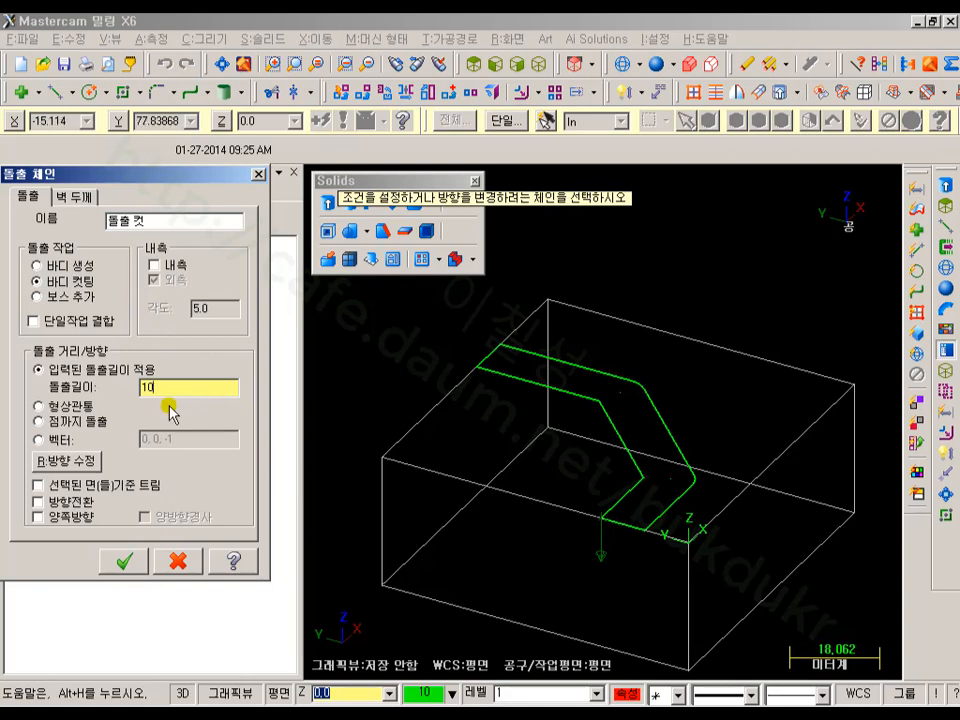
{"action": "left_click", "coordinate": [126, 566]}
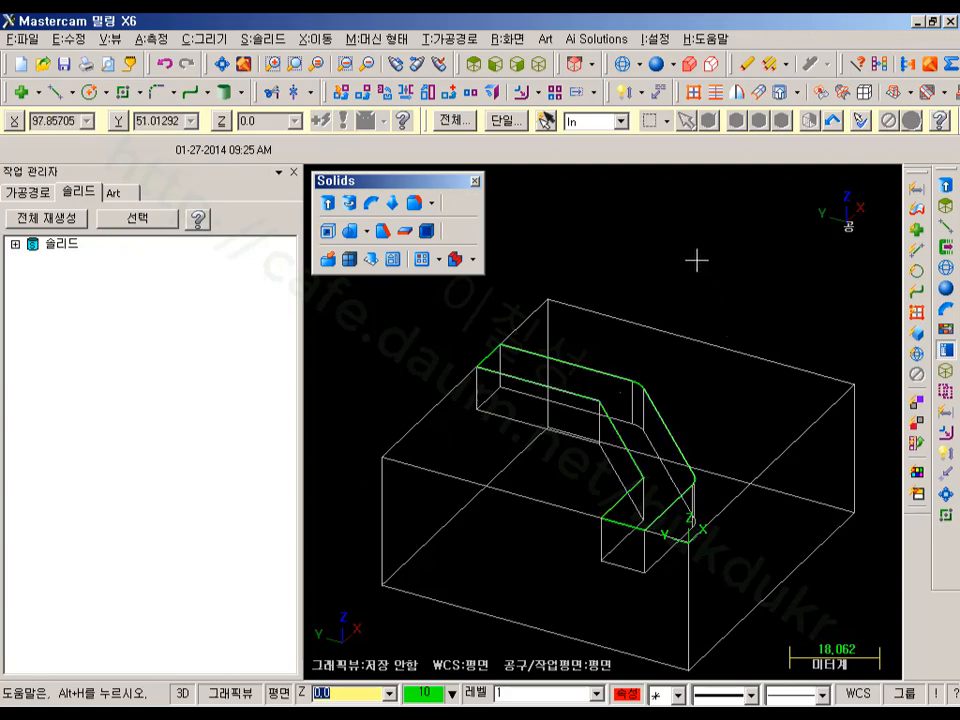
Display the grooved block as a shaded solid and view it from another side
{"action": "key", "text": "alt+s"}
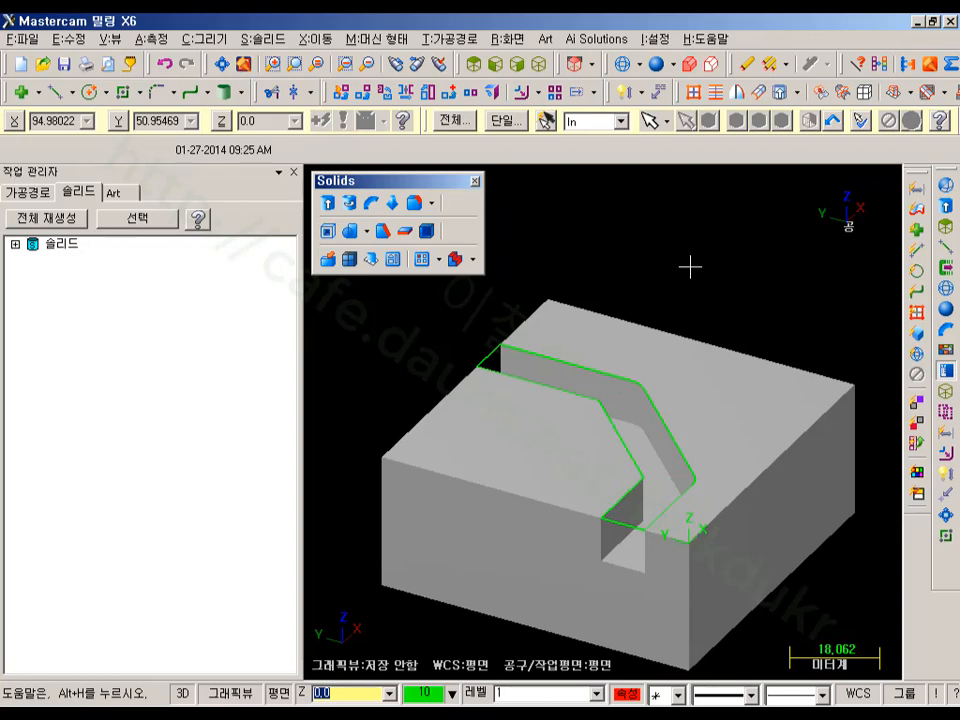
{"action": "mouse_move", "coordinate": [765, 299]}
{"action": "middle_mouse_down"}
{"action": "mouse_move", "coordinate": [800, 318]}
{"action": "mouse_move", "coordinate": [823, 291]}
{"action": "mouse_move", "coordinate": [838, 302]}
{"action": "mouse_move", "coordinate": [783, 283]}
{"action": "mouse_move", "coordinate": [855, 317]}
{"action": "mouse_move", "coordinate": [834, 294]}
{"action": "mouse_move", "coordinate": [679, 272]}
{"action": "mouse_move", "coordinate": [789, 281]}
{"action": "middle_mouse_up"}
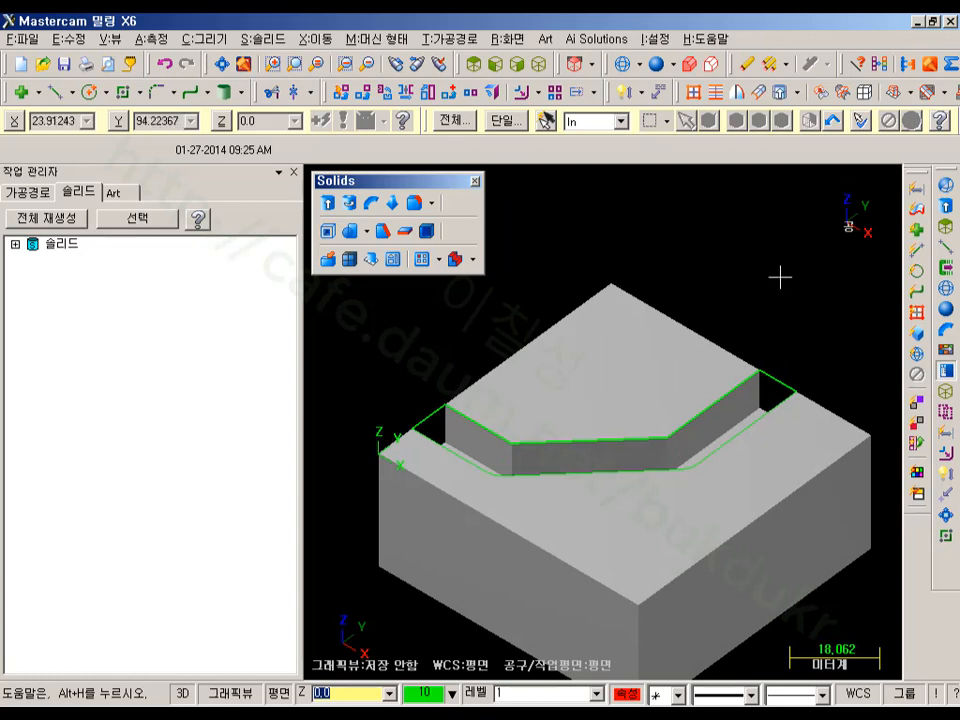
Expand the solid's operation history and alternately highlight the base extrusion and the groove cut to compare the faces each one produces
{"action": "left_click", "coordinate": [15, 244]}
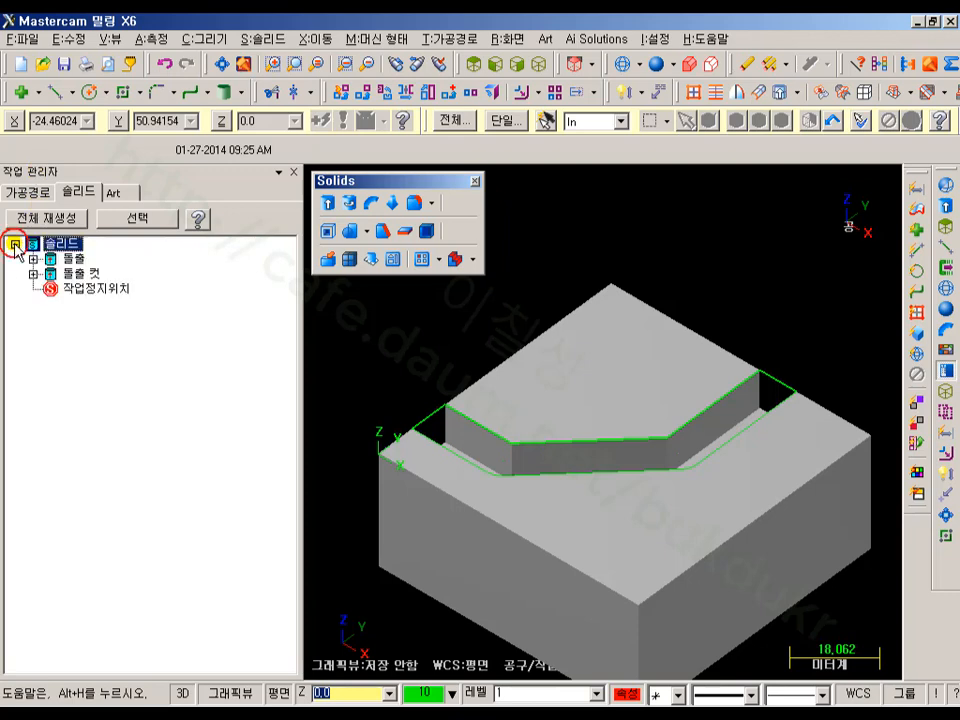
{"action": "left_click", "coordinate": [75, 259]}
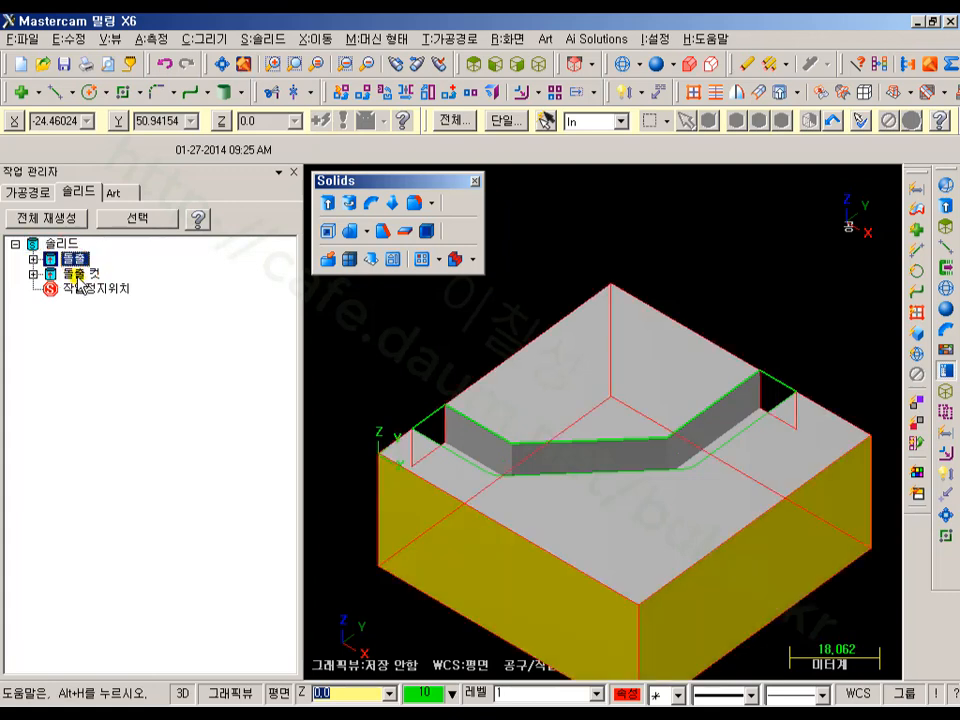
{"action": "left_click", "coordinate": [77, 274]}
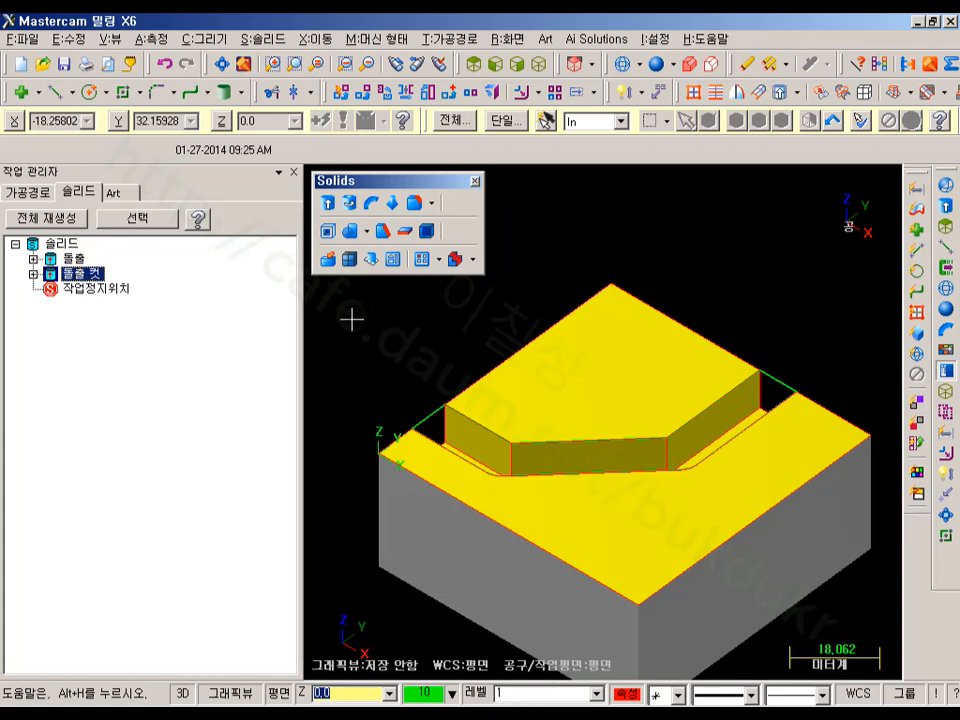
{"action": "left_click", "coordinate": [76, 259]}
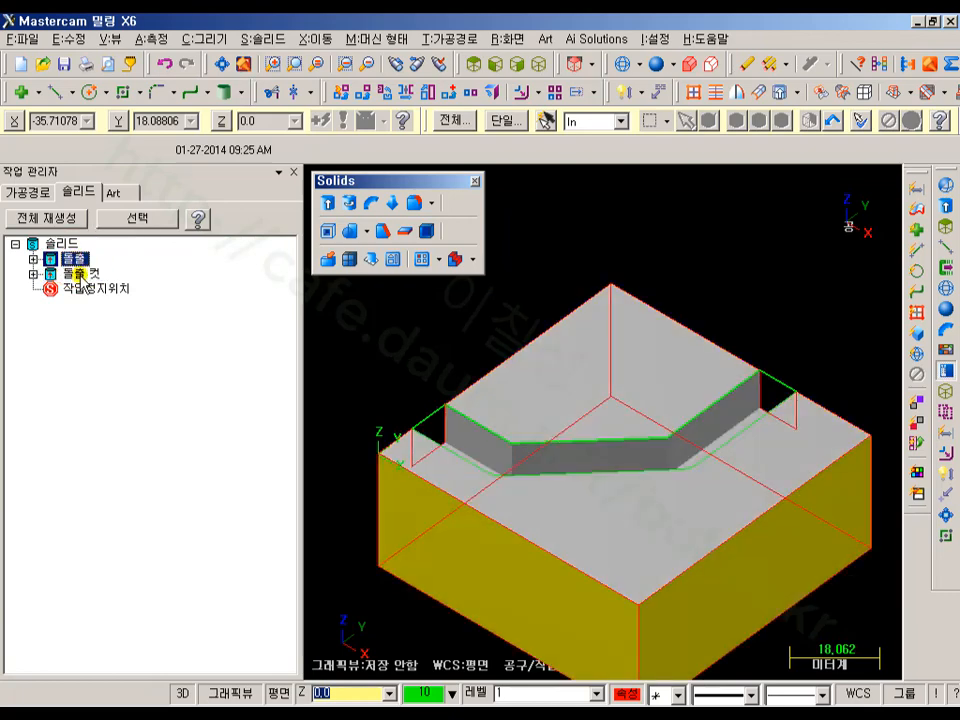
{"action": "left_click", "coordinate": [79, 274]}
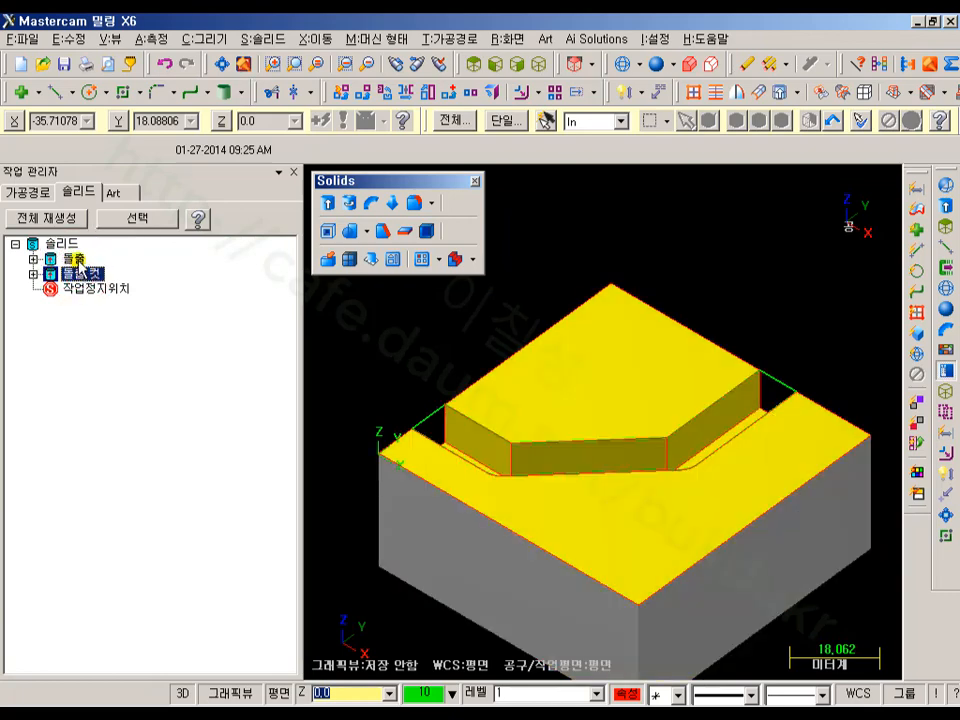
{"action": "left_click", "coordinate": [79, 261]}
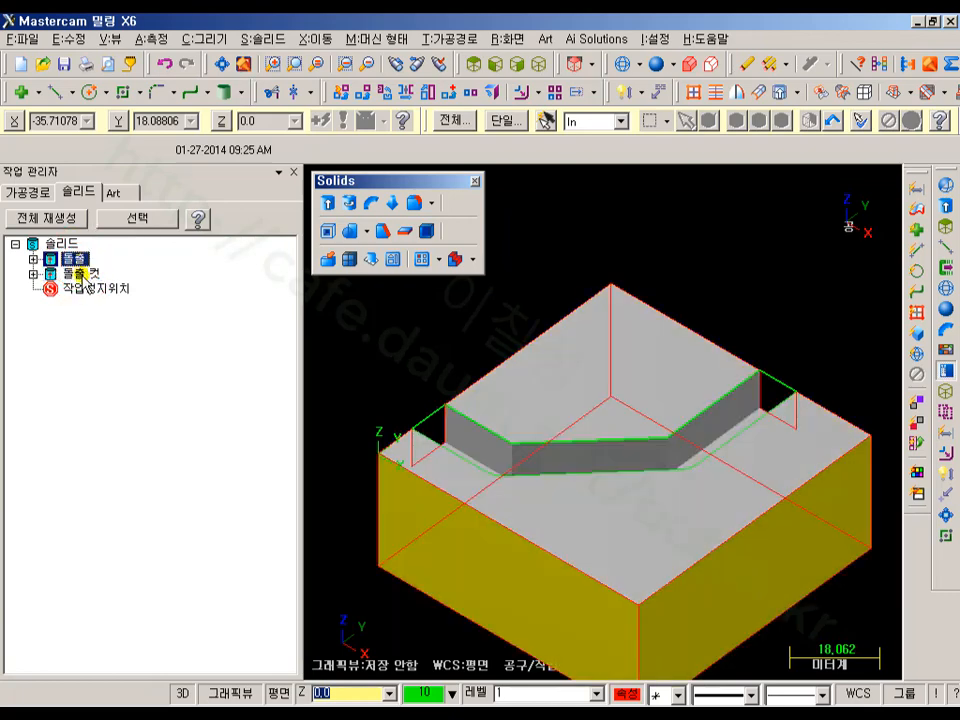
{"action": "left_click", "coordinate": [80, 273]}
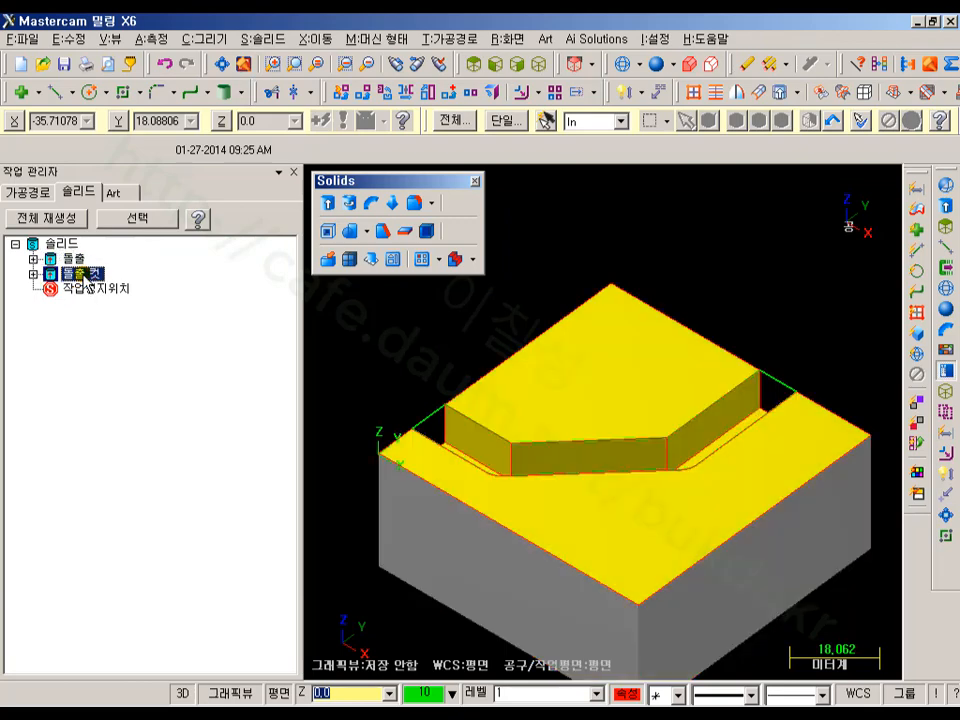
{"action": "right_click", "coordinate": [82, 274]}
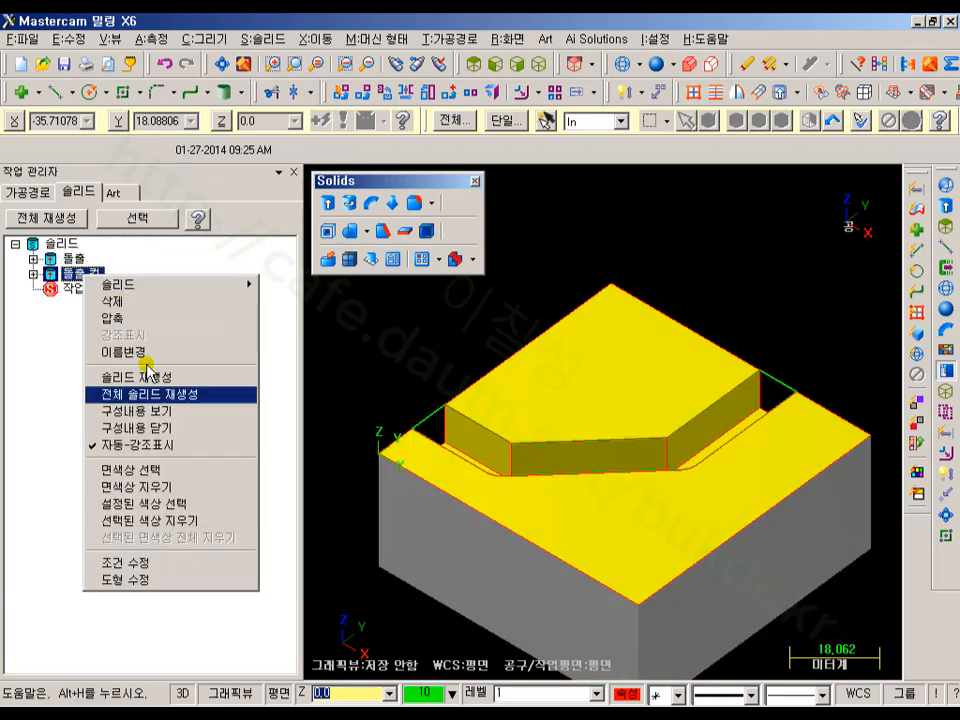
{"action": "left_click", "coordinate": [123, 448]}
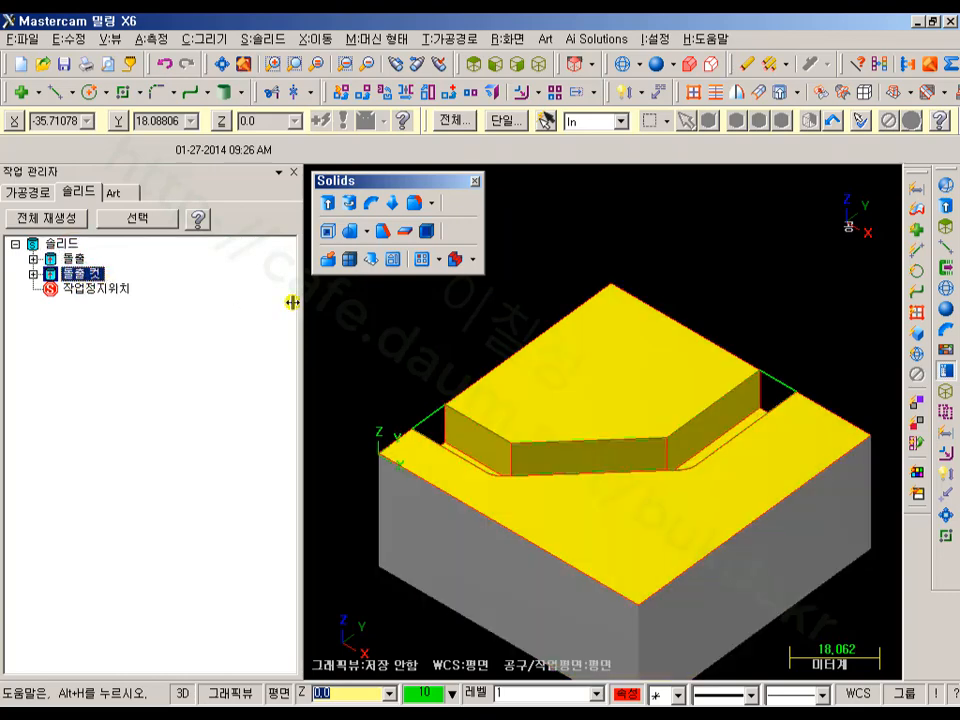
Examine the groove from another angle, selecting the whole solid, the base extrusion and the groove cut in the history
{"action": "middle_click_drag", "start_coordinate": [810, 289], "coordinate": [681, 255]}
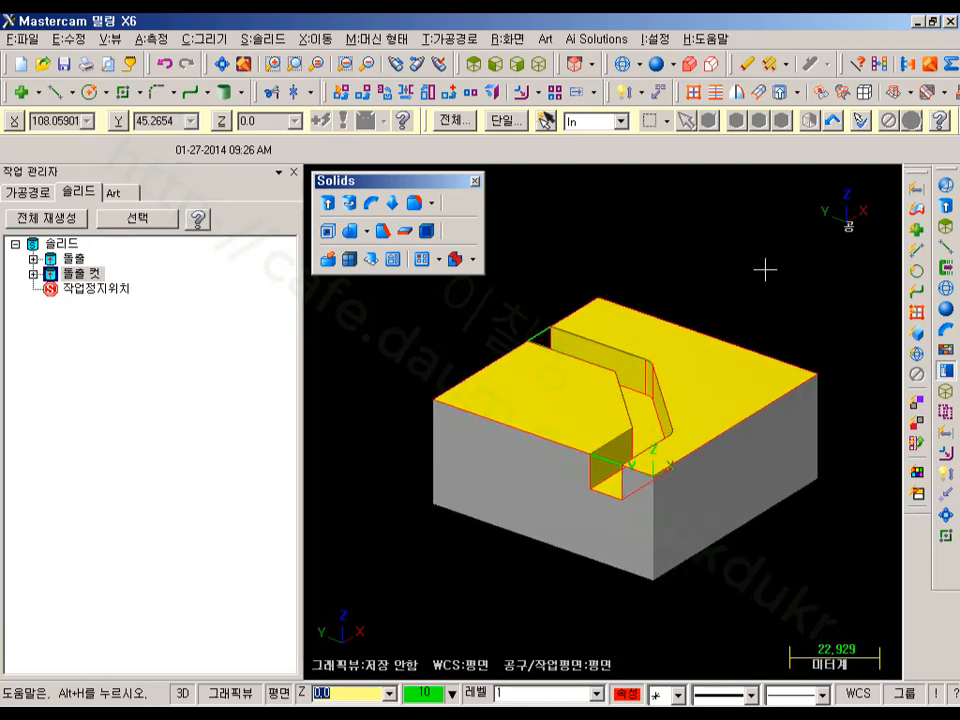
{"action": "middle_click_drag", "start_coordinate": [741, 251], "coordinate": [620, 427]}
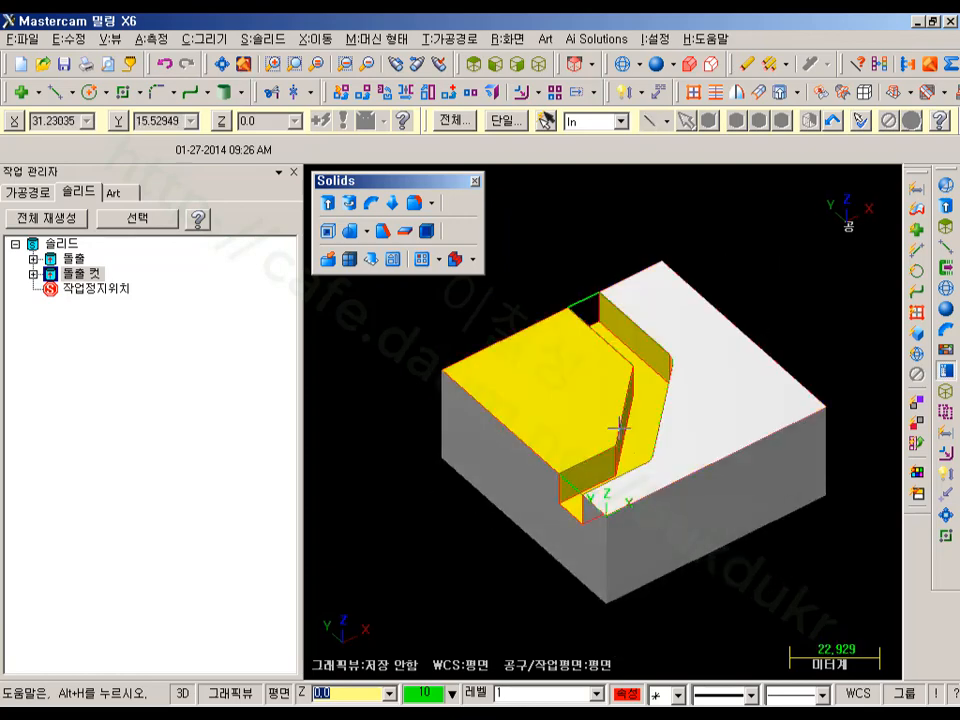
{"action": "scroll", "coordinate": [752, 291], "scroll_direction": "up", "scroll_amount": 3}
{"action": "scroll", "coordinate": [752, 291], "scroll_direction": "down", "scroll_amount": 1}
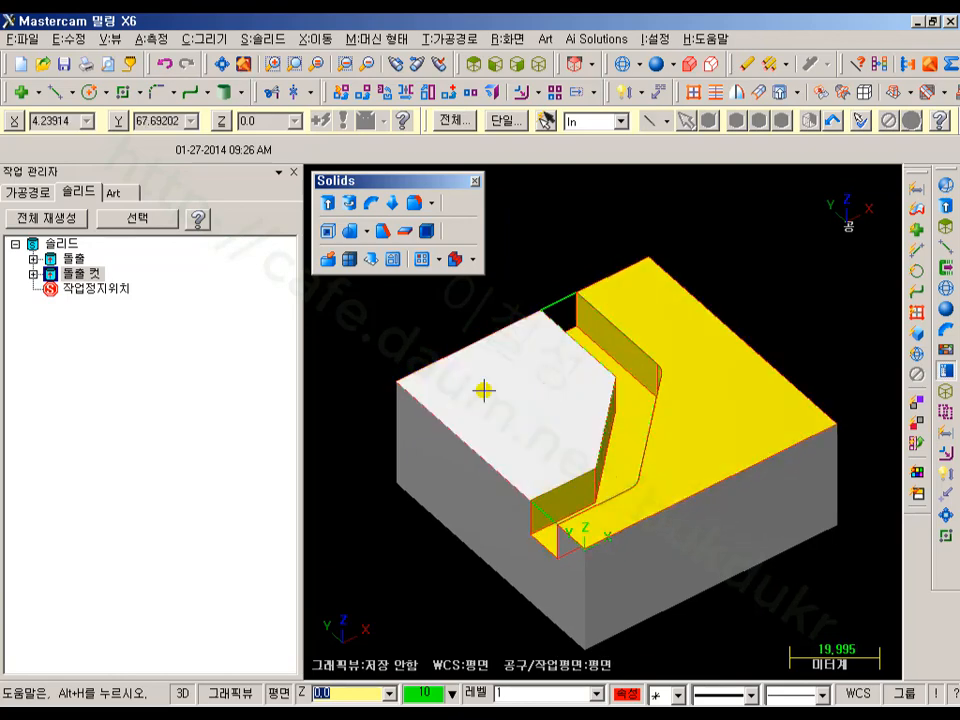
{"action": "left_click", "coordinate": [66, 245]}
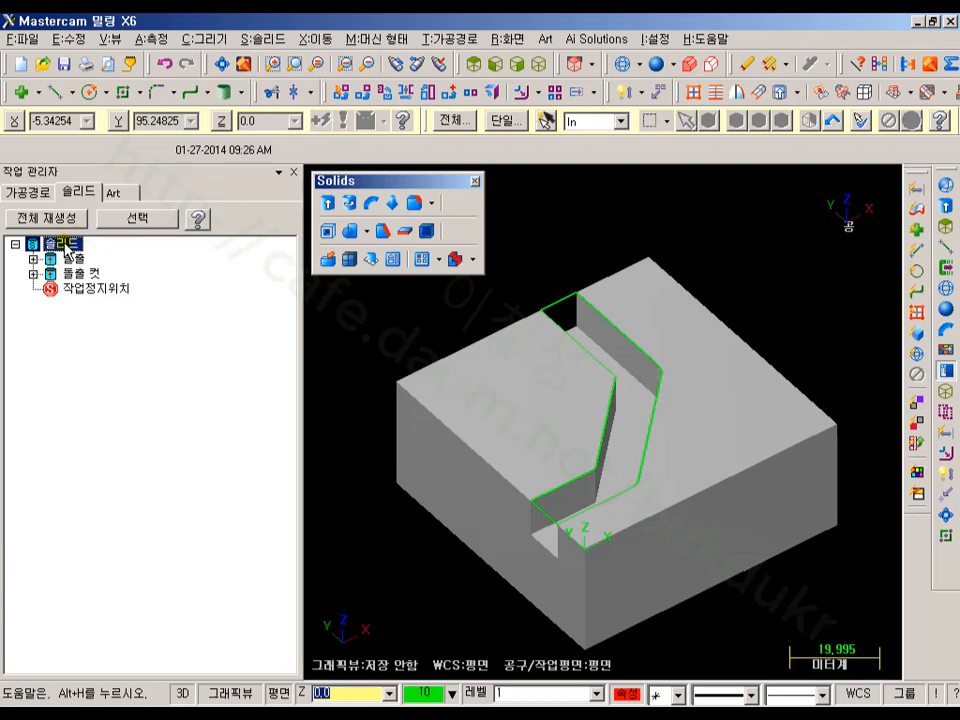
{"action": "left_click", "coordinate": [72, 258]}
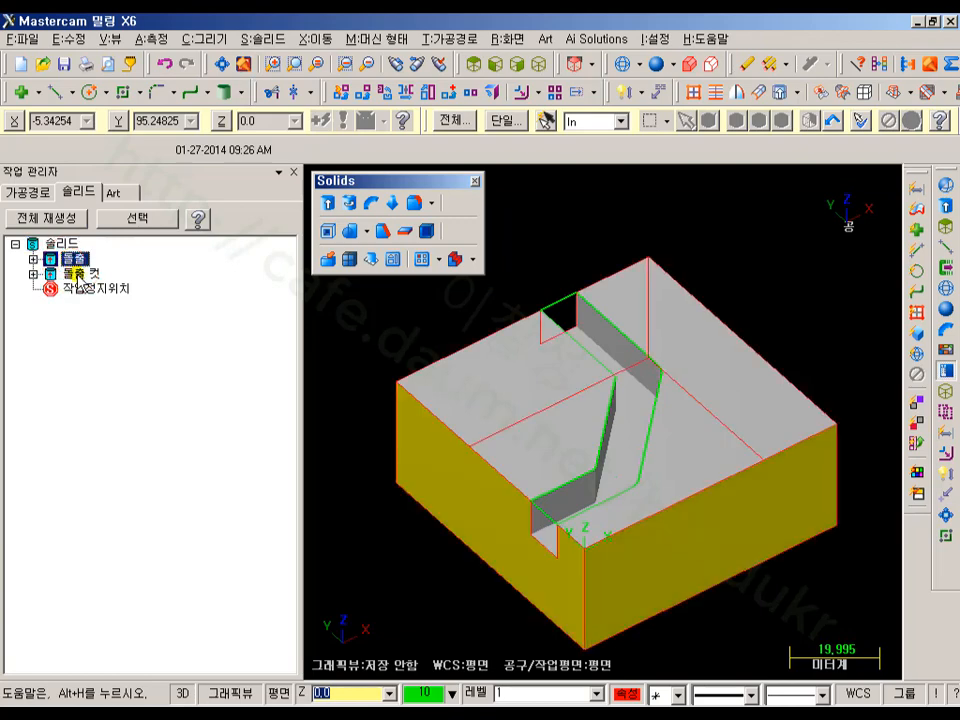
{"action": "left_click", "coordinate": [80, 273]}
{"action": "left_click", "coordinate": [69, 246]}
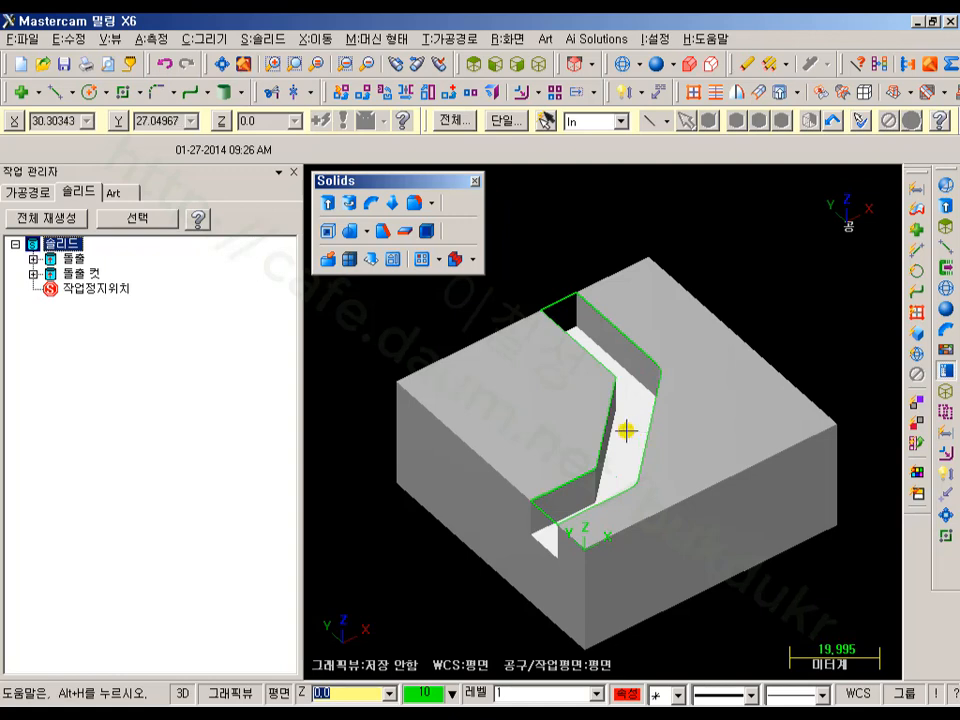
Set the groove cut's extrude distance to 20 mm, regenerate all solids and inspect the deeper groove
{"action": "left_click", "coordinate": [36, 274]}
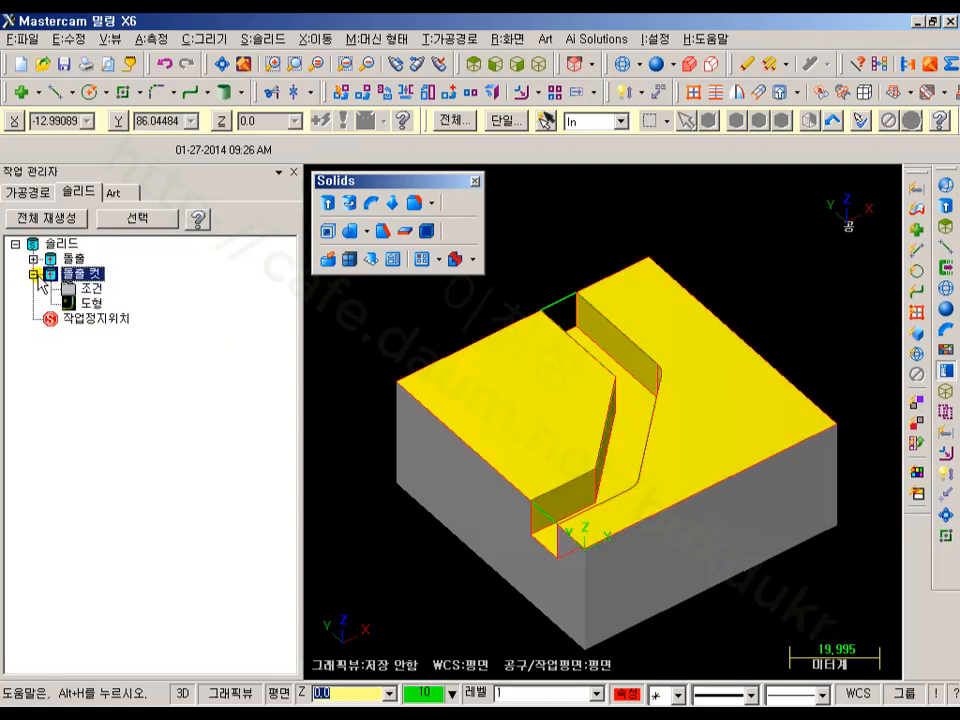
{"action": "left_click", "coordinate": [90, 289]}
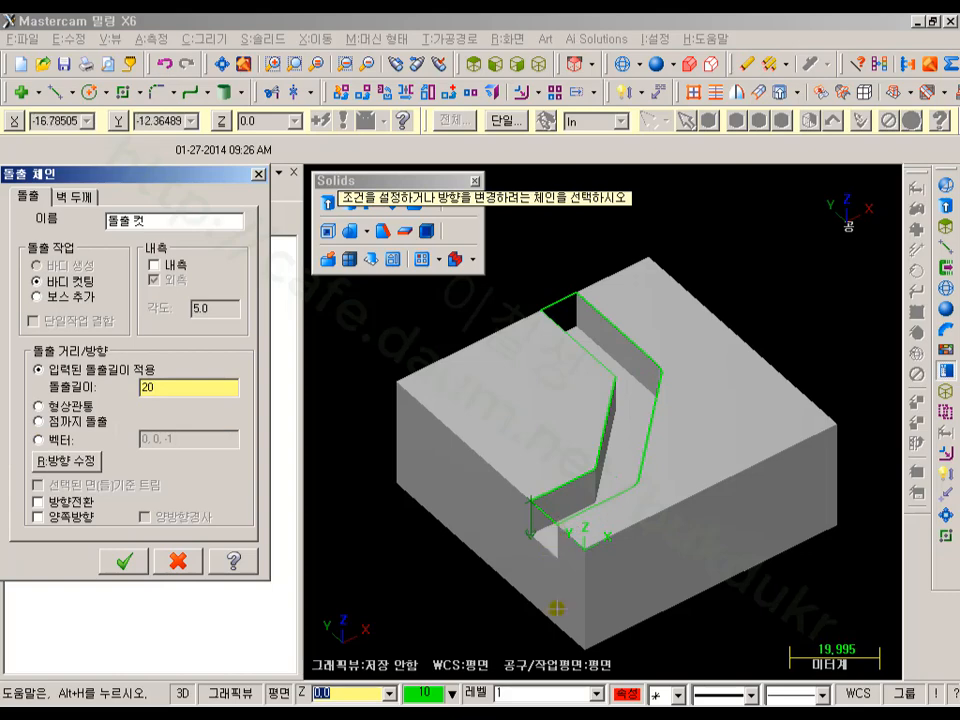
{"action": "left_click", "coordinate": [128, 561]}
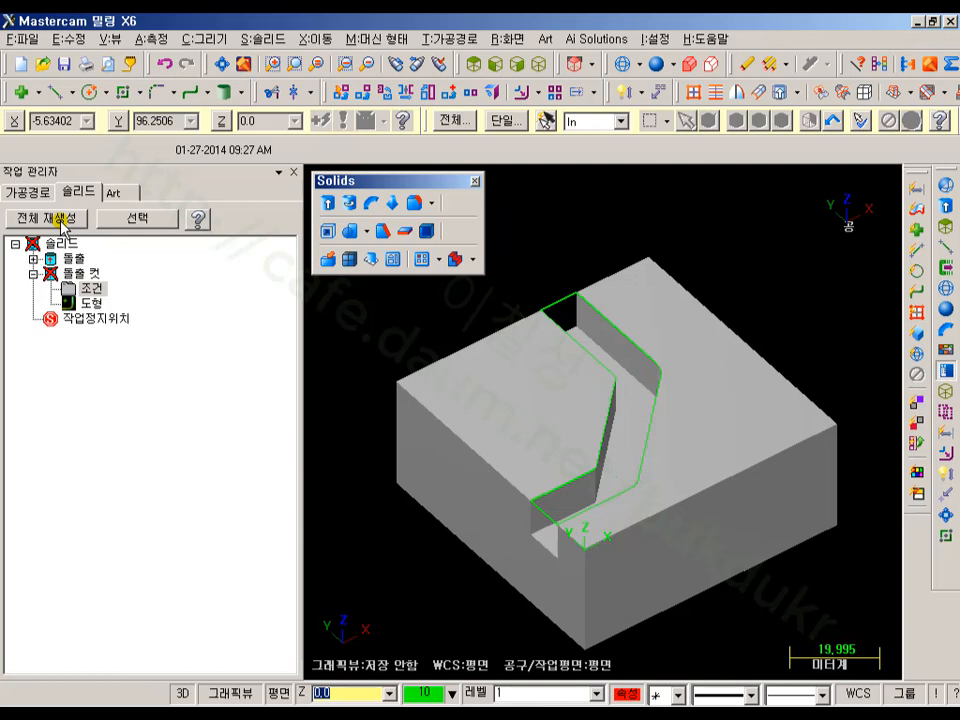
{"action": "left_click", "coordinate": [63, 221]}
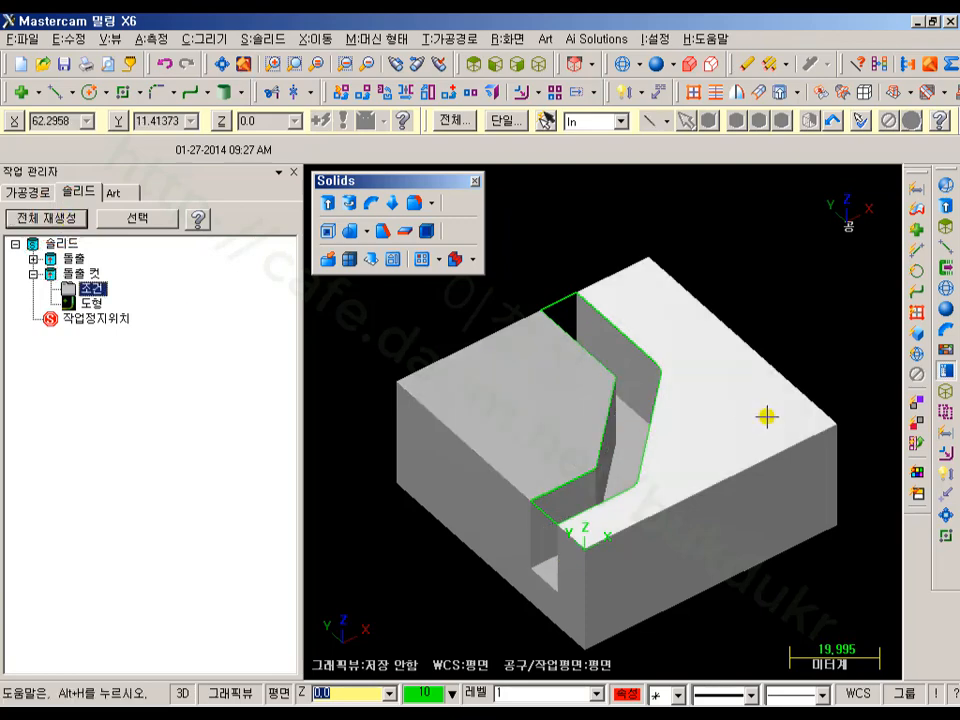
{"action": "middle_click_drag", "start_coordinate": [797, 356], "coordinate": [726, 334]}
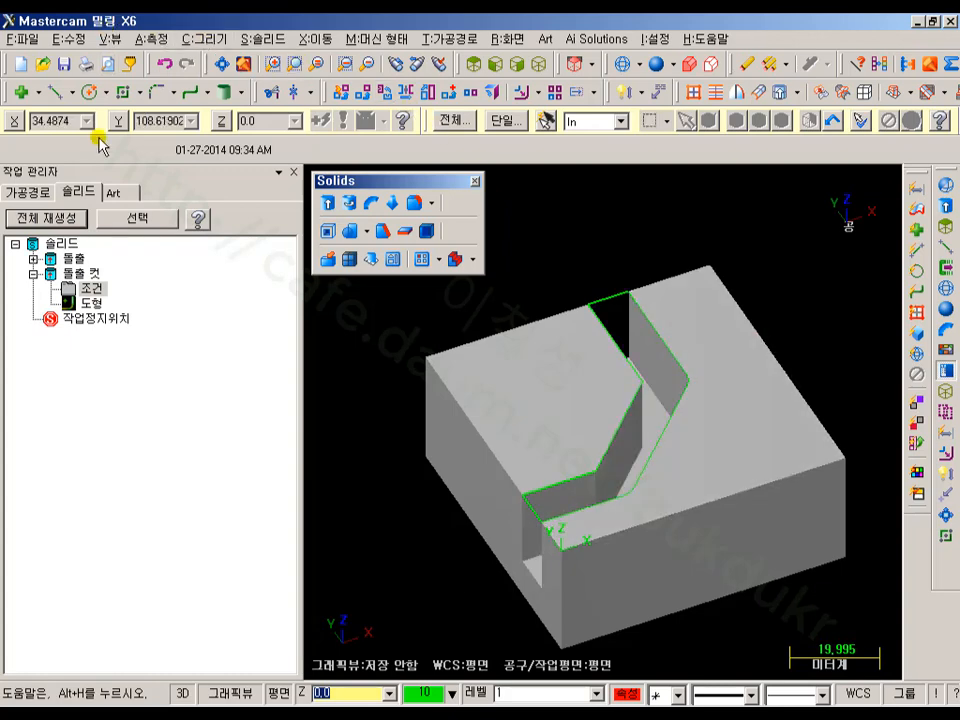
Set the groove cut's extrude distance to 10 mm, regenerate all solids and inspect the groove from several sides
{"action": "double_click", "coordinate": [92, 287]}
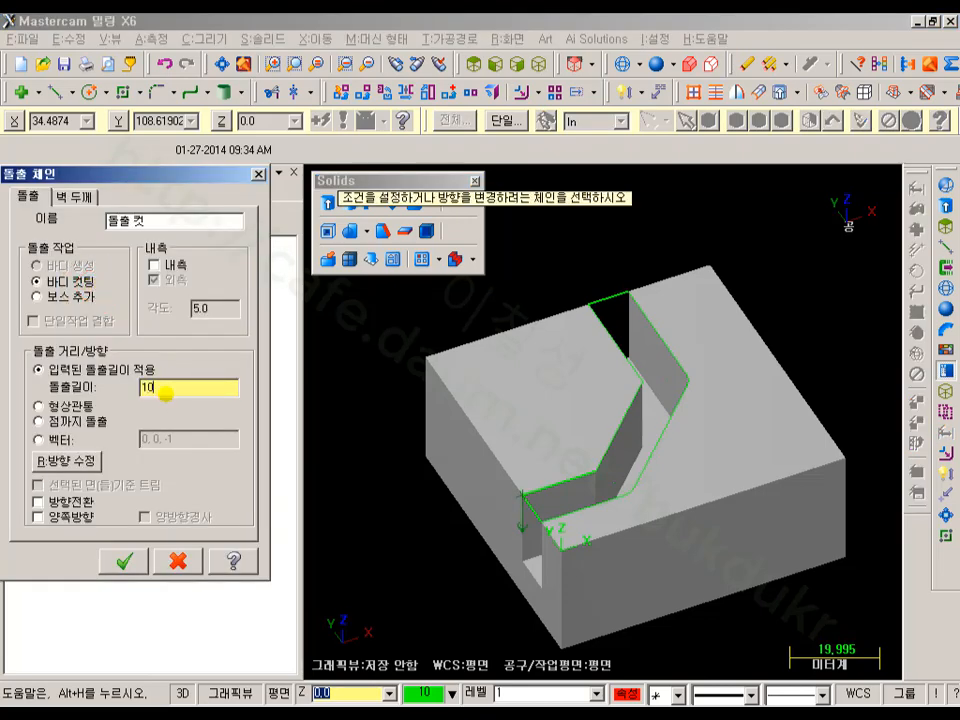
{"action": "left_click", "coordinate": [135, 566]}
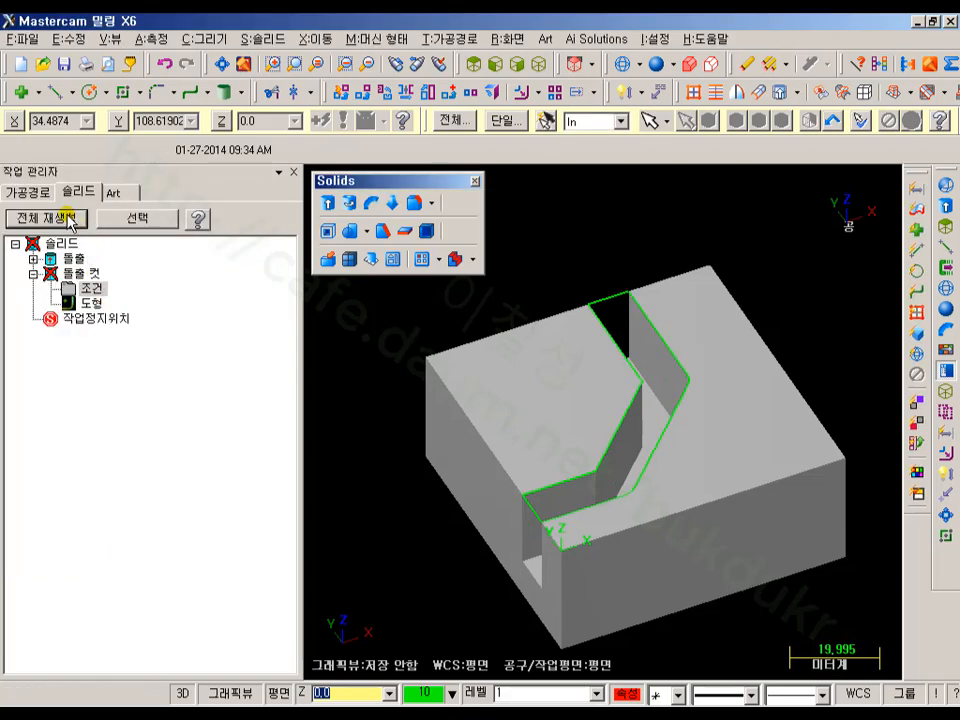
{"action": "left_click", "coordinate": [69, 219]}
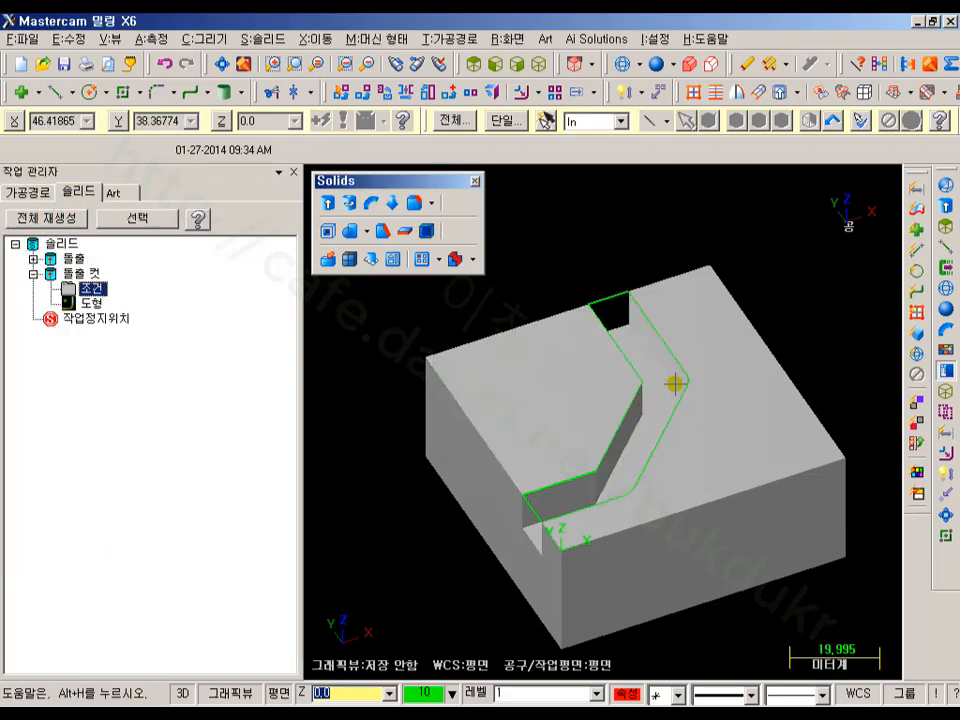
{"action": "middle_click_drag", "start_coordinate": [677, 381], "coordinate": [587, 343]}
{"action": "middle_click_drag", "start_coordinate": [573, 361], "coordinate": [770, 273]}
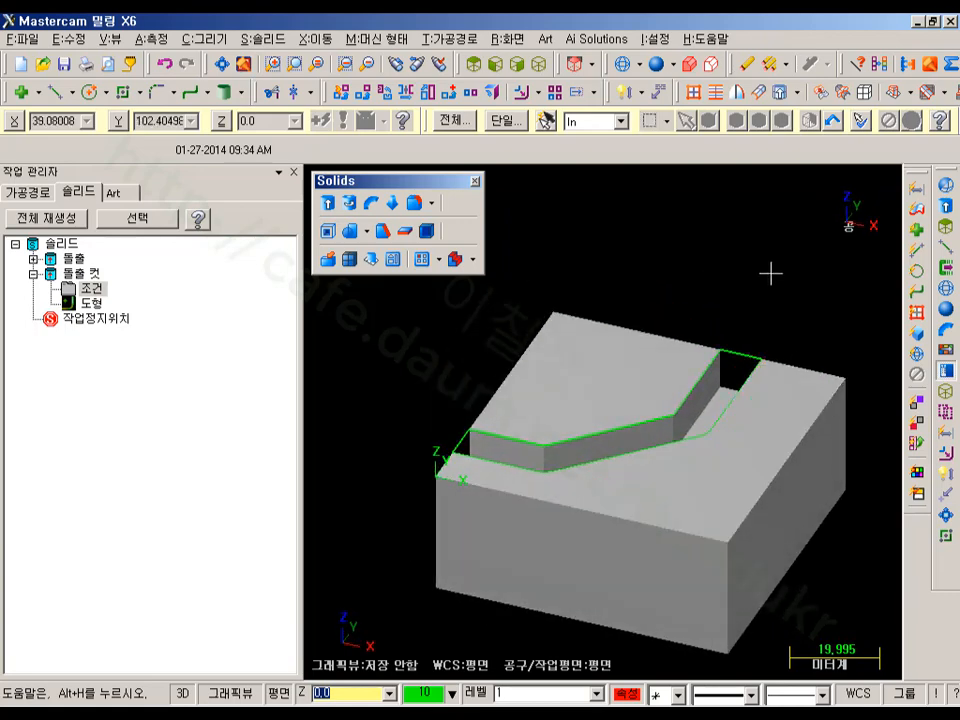
Select the whole solid body, then switch from solid to wireframe selection and select the closed groove outline instead
{"action": "left_click", "coordinate": [778, 425]}
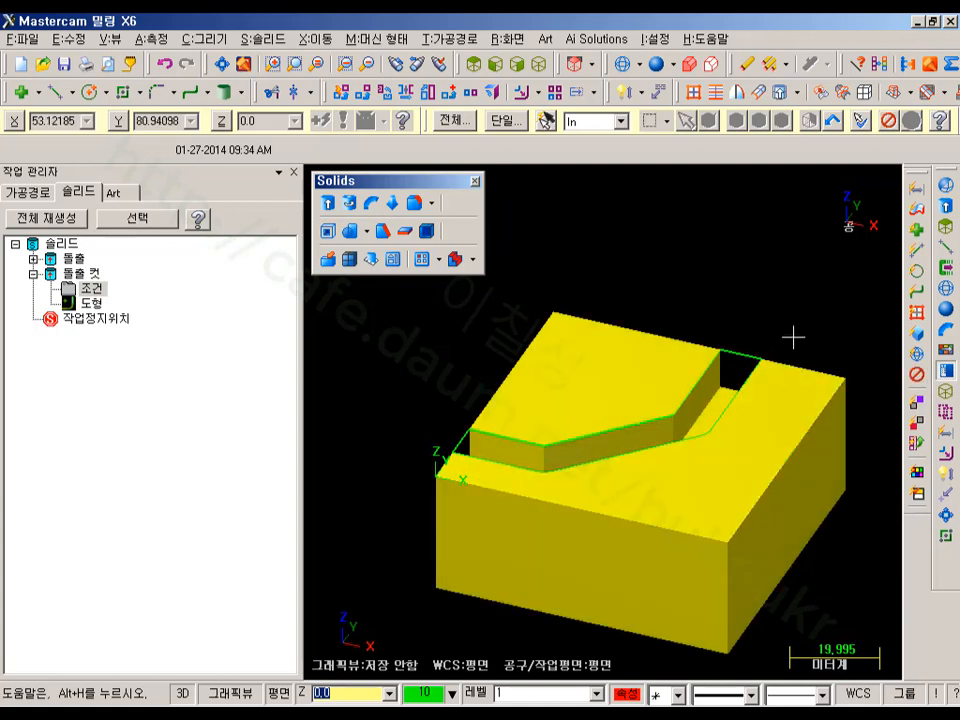
{"action": "left_click", "coordinate": [547, 121]}
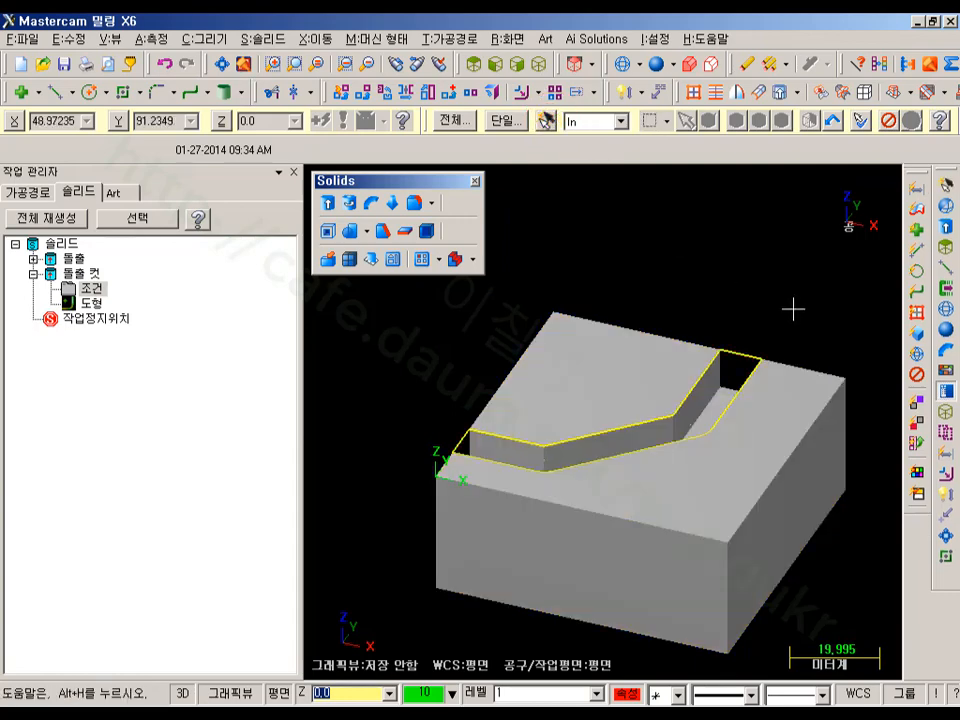
{"action": "middle_click_drag", "start_coordinate": [754, 287], "coordinate": [769, 306]}
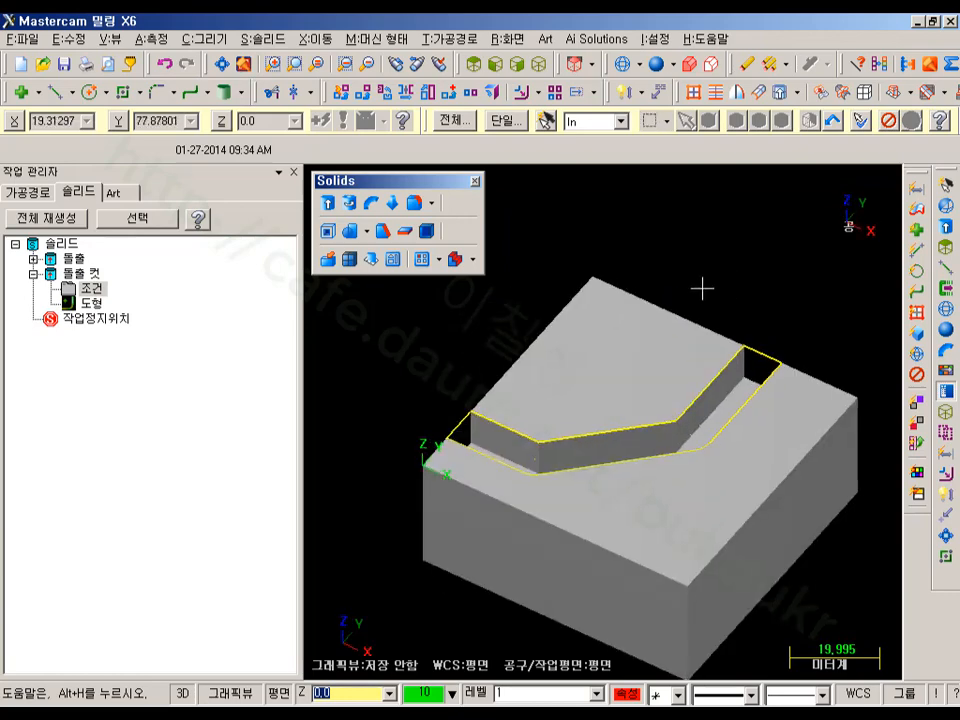
Open the geometry of the base extrusion and of the groove cut, and select each one's base chain to examine it
{"action": "left_click", "coordinate": [33, 258]}
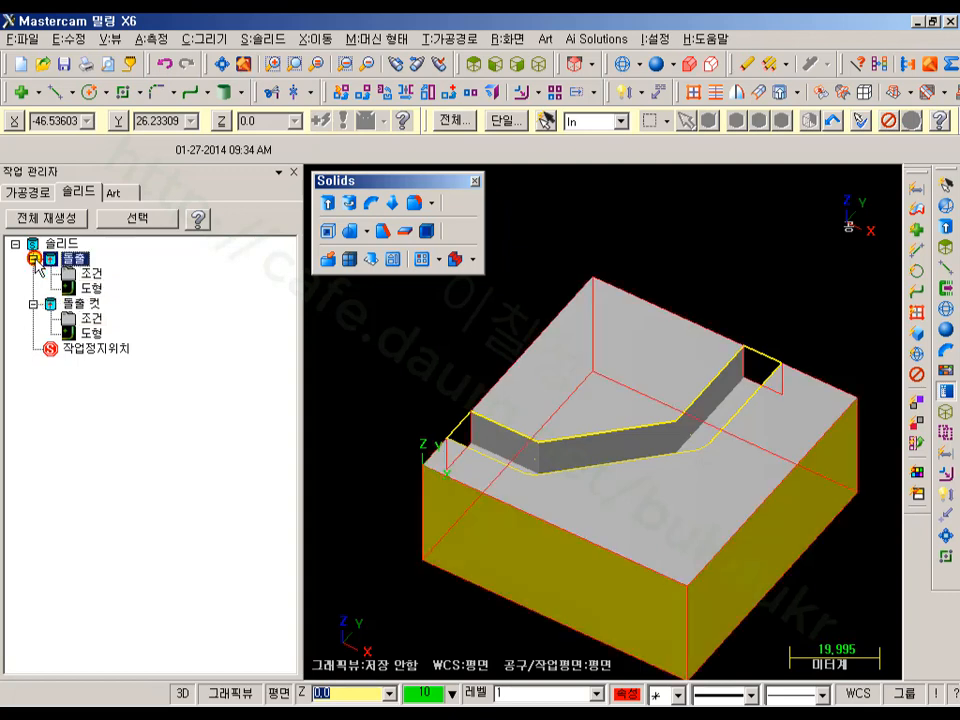
{"action": "left_click", "coordinate": [97, 289]}
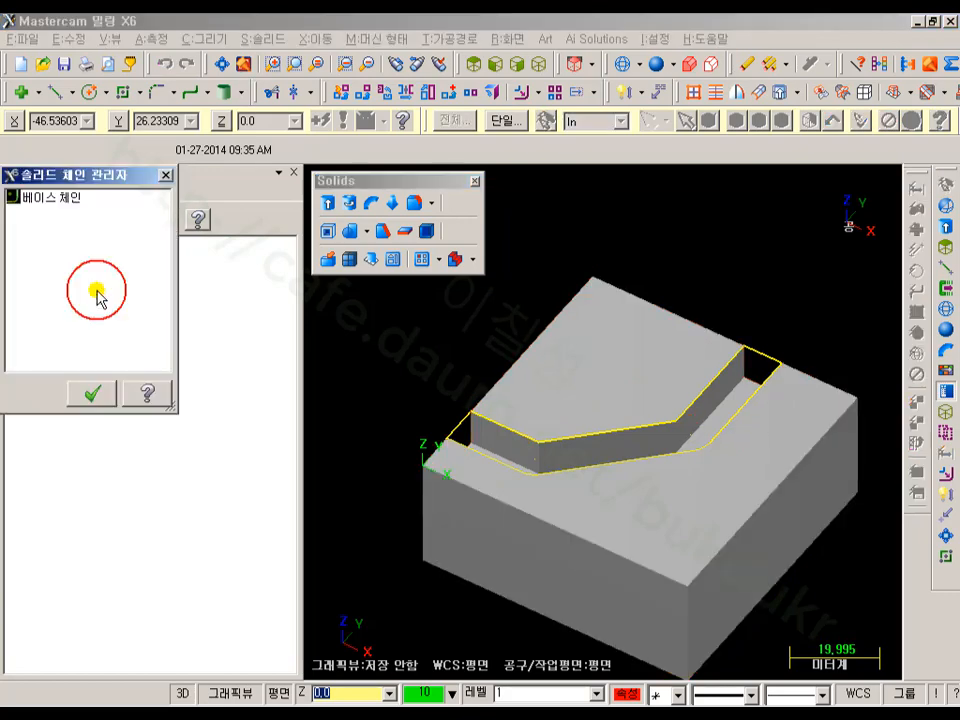
{"action": "left_click", "coordinate": [58, 197]}
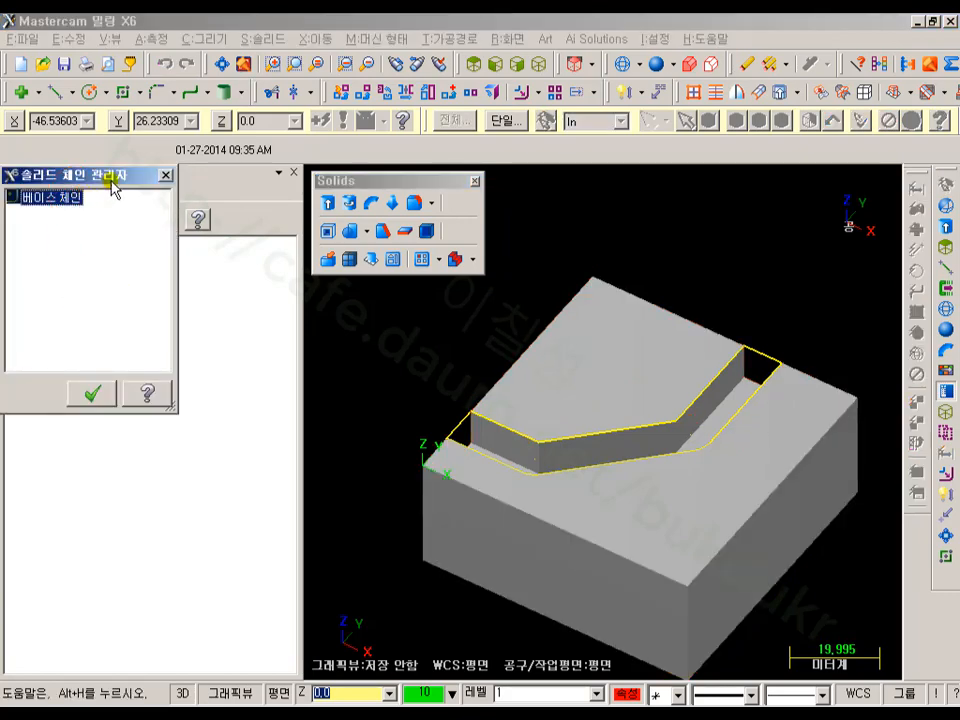
{"action": "left_click", "coordinate": [166, 175]}
{"action": "left_click", "coordinate": [84, 332]}
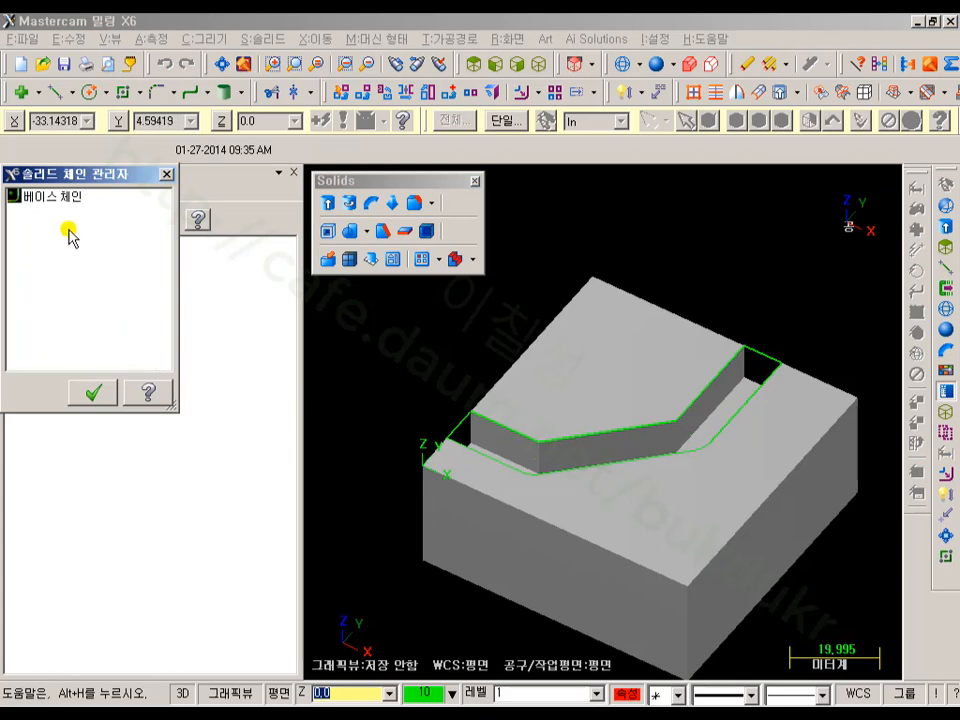
{"action": "left_click", "coordinate": [56, 197]}
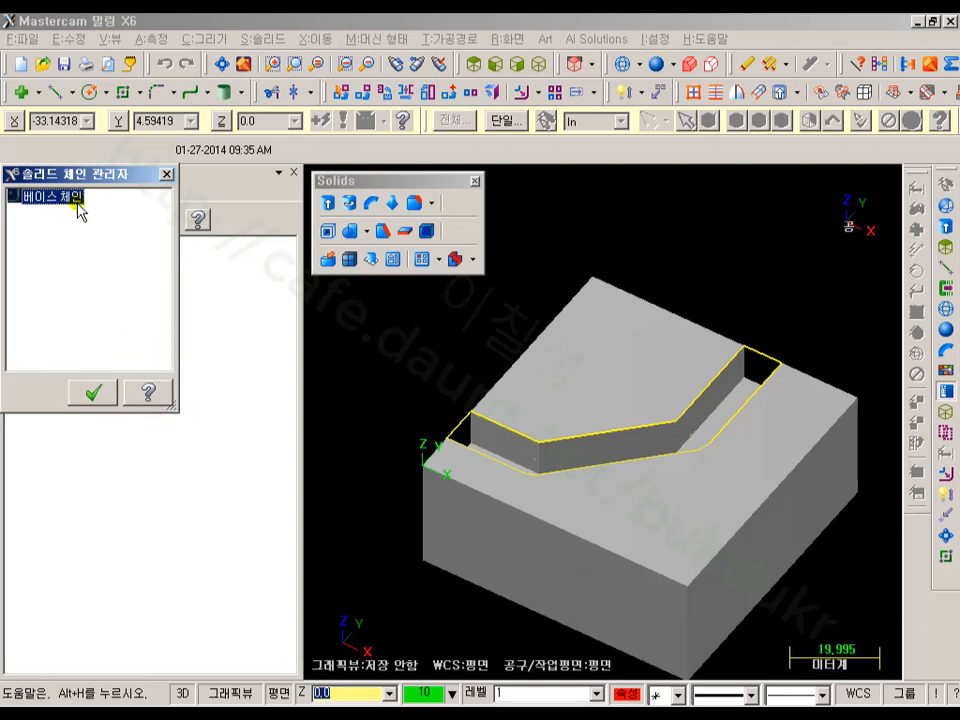
{"action": "left_click", "coordinate": [95, 392]}
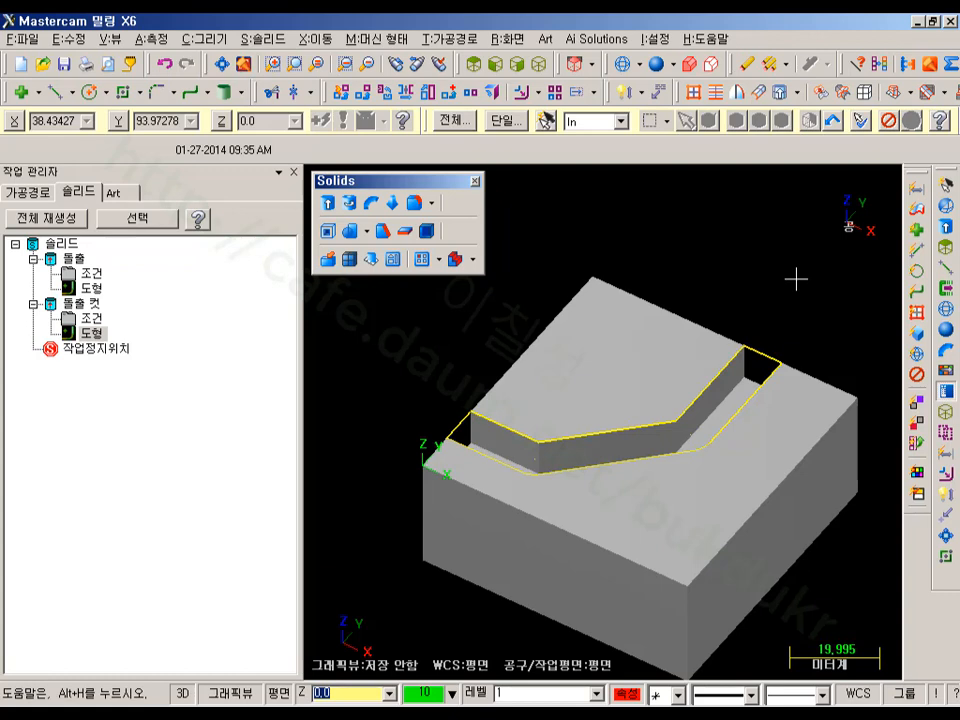
Blank the selected closed groove outline so that only the solid body is shown
{"action": "left_click", "coordinate": [508, 40]}
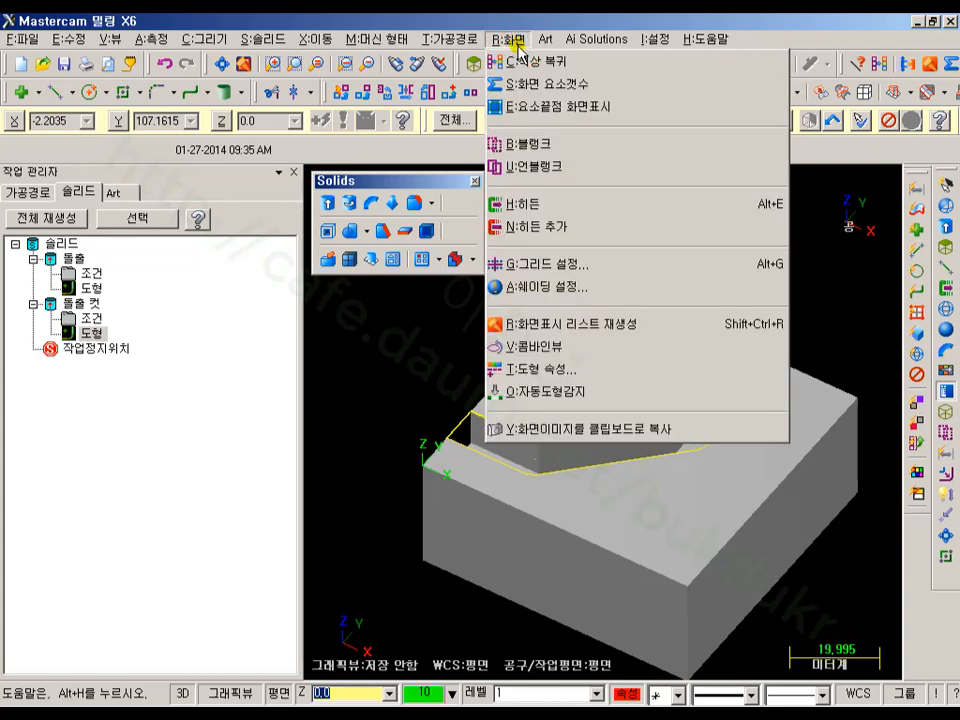
{"action": "left_click", "coordinate": [534, 145]}
{"action": "scroll", "coordinate": [620, 190], "scroll_direction": "down", "scroll_amount": 1}
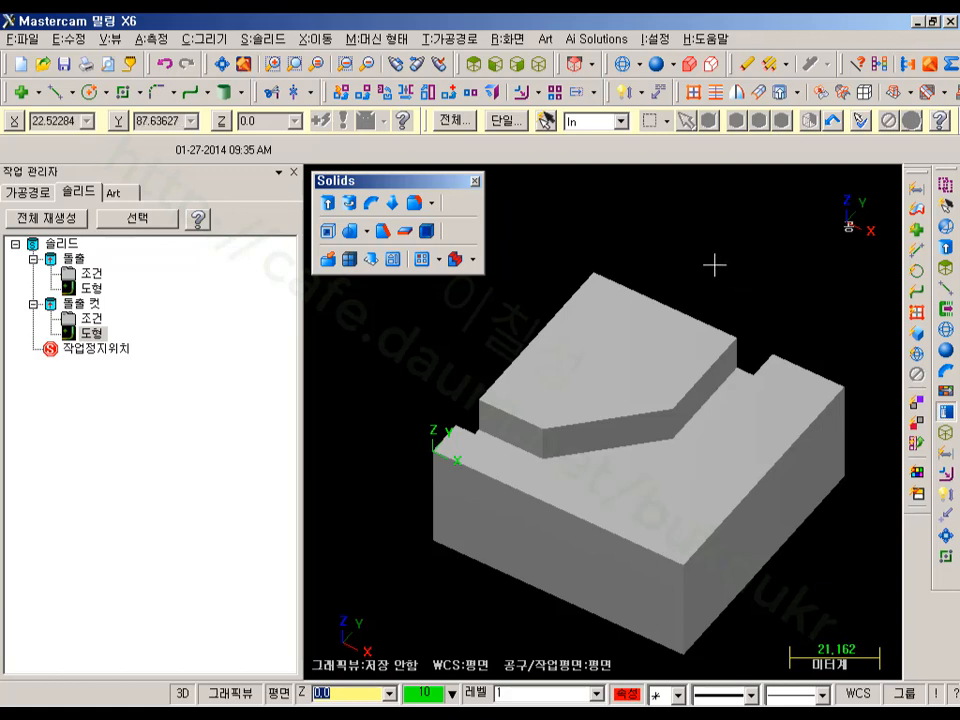
Unblank the closed groove outline, picking only that chain and leaving the dimensions blanked
{"action": "left_click", "coordinate": [512, 40]}
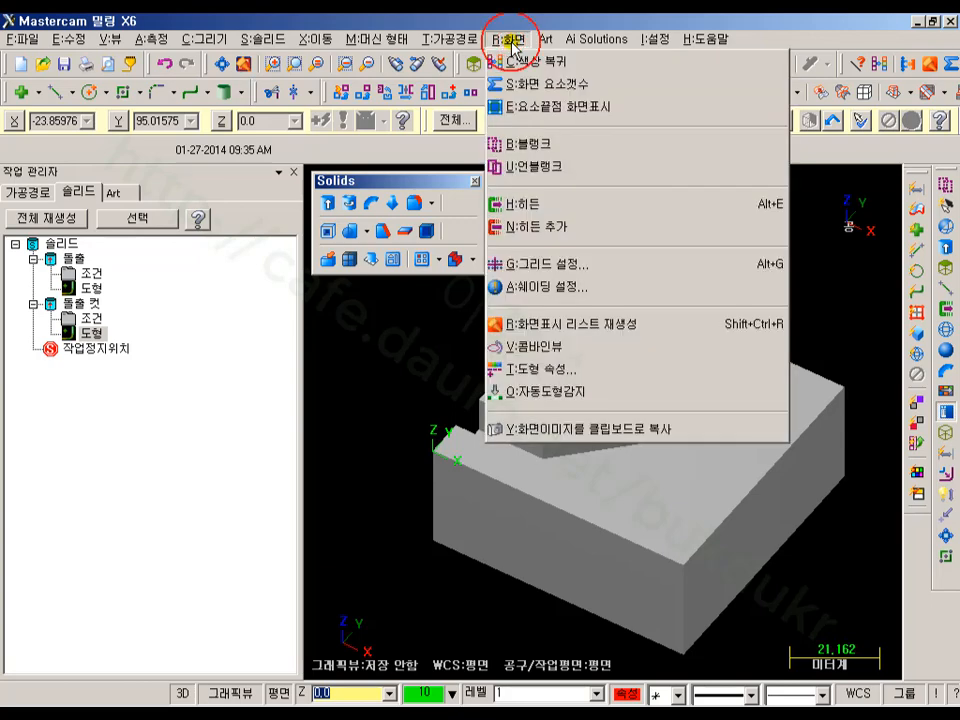
{"action": "left_click", "coordinate": [537, 167]}
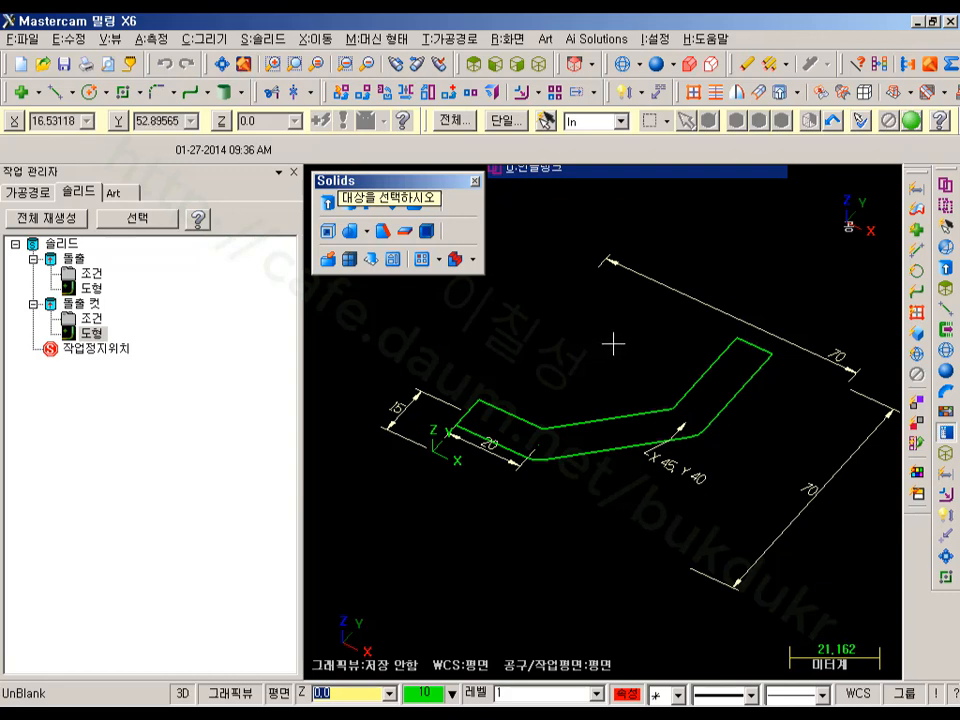
{"action": "left_click", "coordinate": [710, 363]}
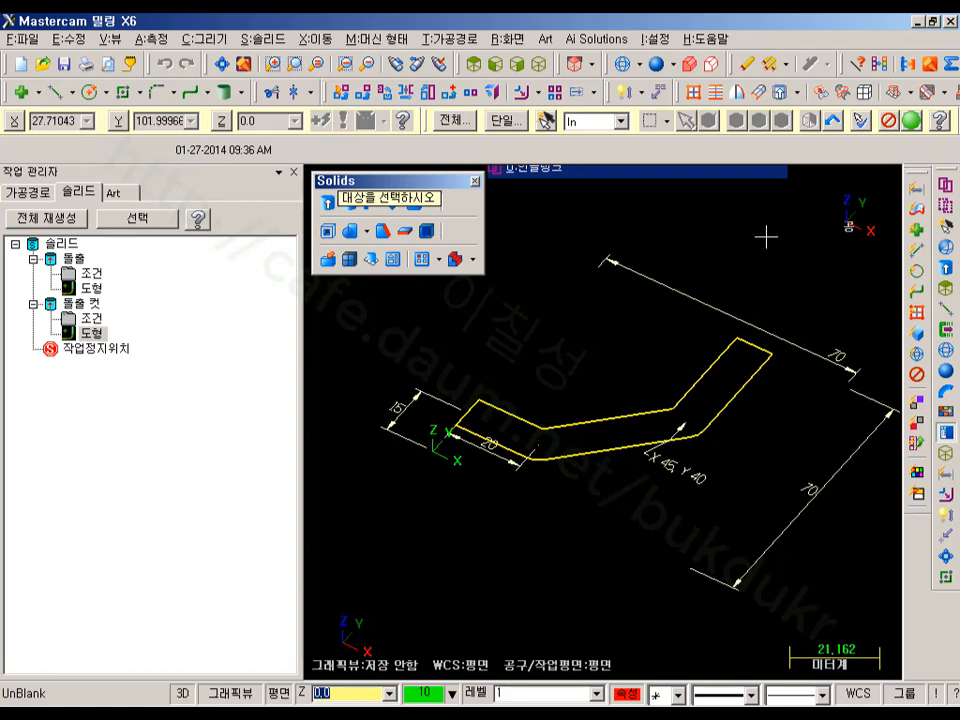
{"action": "left_click", "coordinate": [913, 120]}
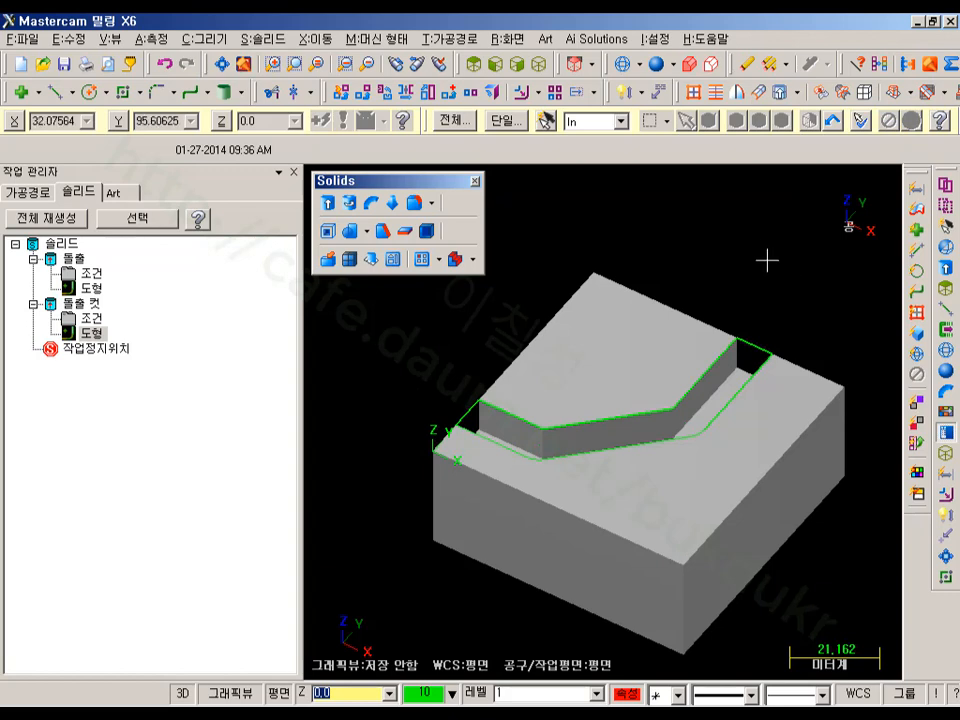
Blank the closed groove outline on the block's top face
{"action": "left_click", "coordinate": [943, 207]}
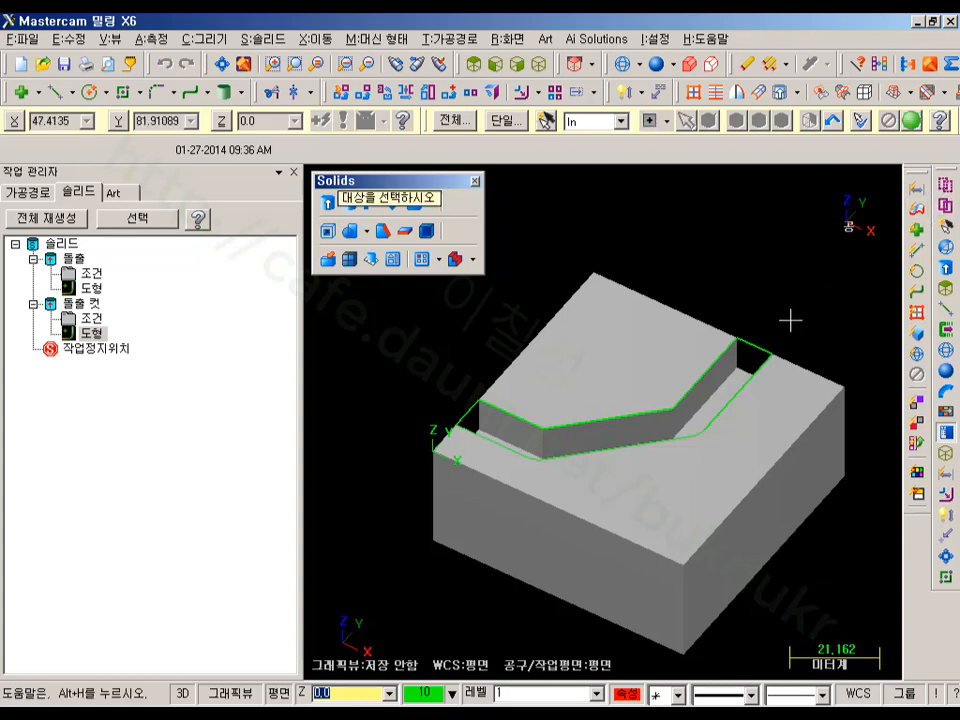
{"action": "left_click", "coordinate": [763, 346]}
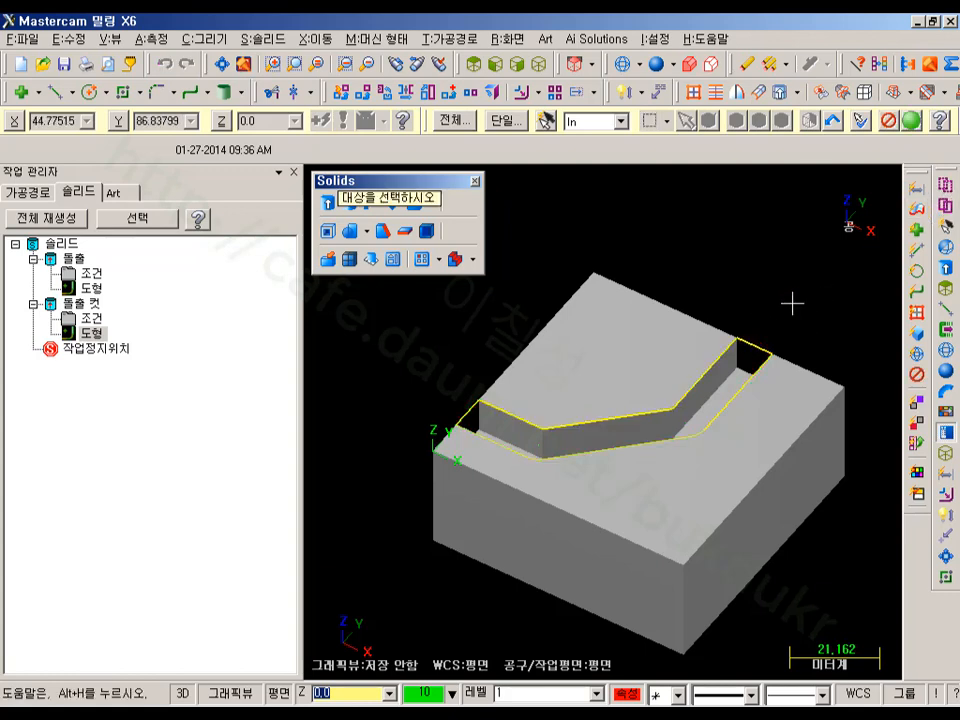
{"action": "left_click", "coordinate": [912, 122]}
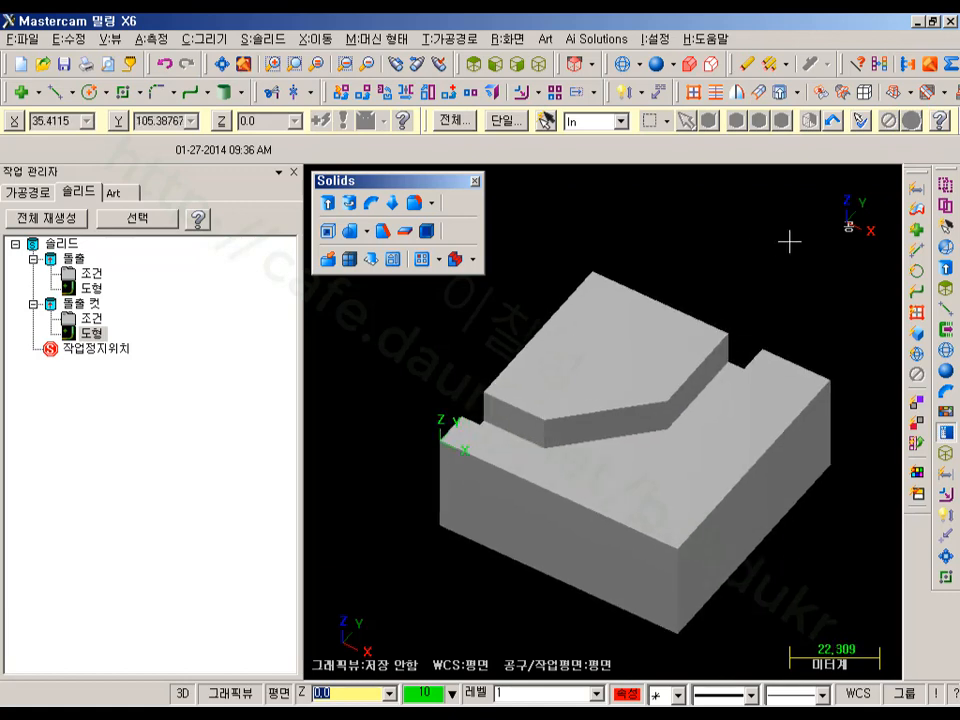
Unhide the hidden wireframe geometry and delete the block outline's rear line at Y 70, choosing to delete all selected entities despite the solid link
{"action": "middle_click_drag", "start_coordinate": [643, 253], "coordinate": [723, 251]}
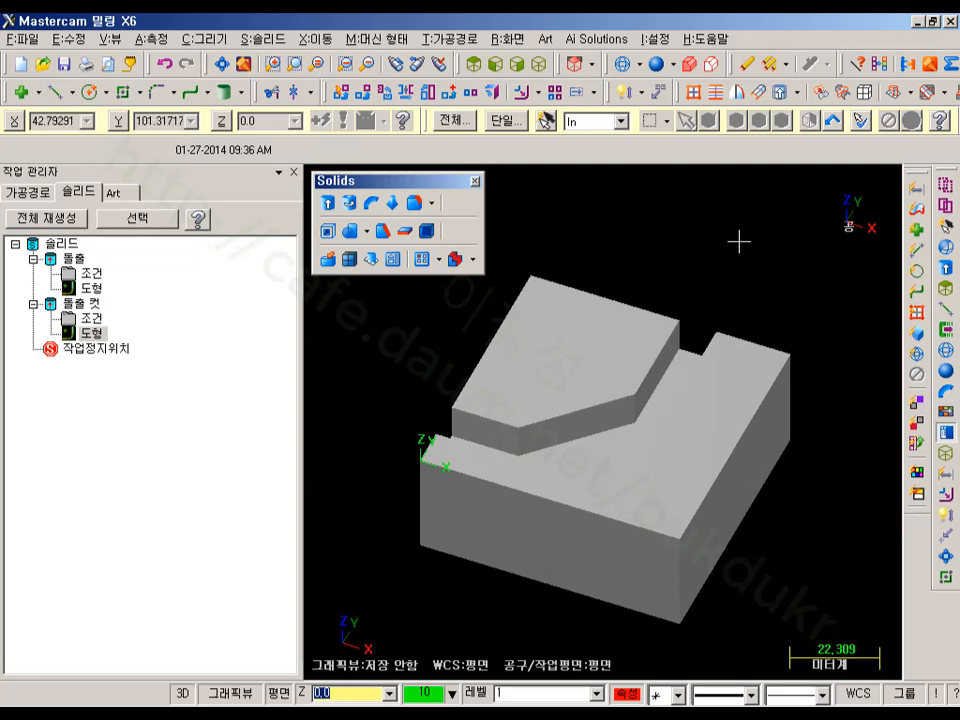
{"action": "key", "text": "alt+e"}
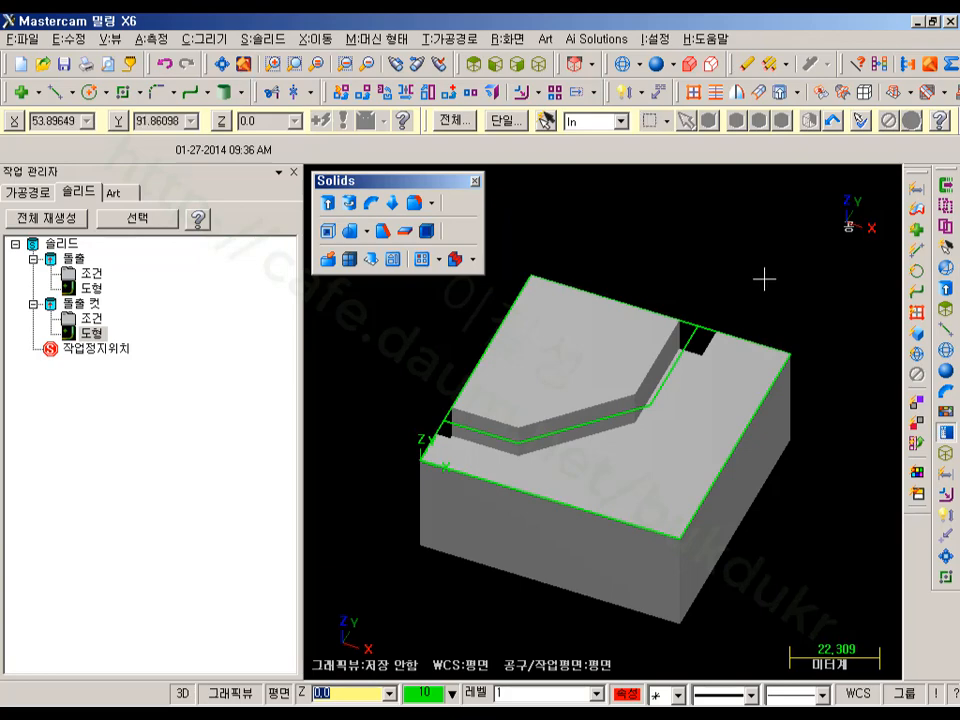
{"action": "mouse_move", "coordinate": [787, 262]}
{"action": "middle_mouse_down"}
{"action": "mouse_move", "coordinate": [744, 240]}
{"action": "mouse_move", "coordinate": [664, 242]}
{"action": "mouse_move", "coordinate": [739, 261]}
{"action": "mouse_move", "coordinate": [771, 253]}
{"action": "middle_mouse_up"}
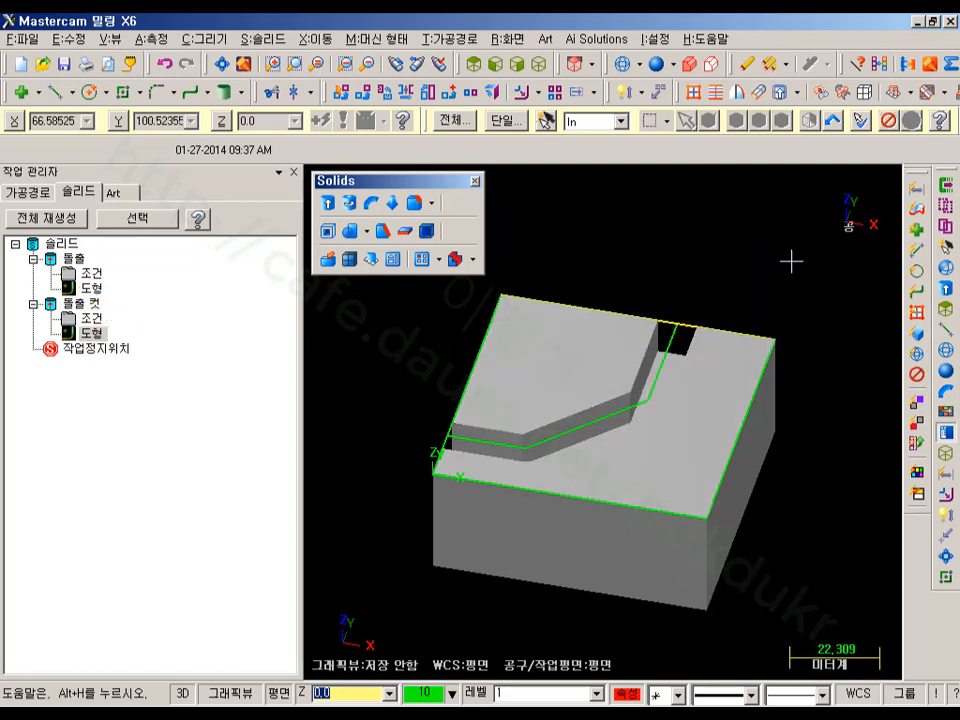
{"action": "mouse_move", "coordinate": [810, 244]}
{"action": "middle_mouse_down"}
{"action": "mouse_move", "coordinate": [806, 251]}
{"action": "mouse_move", "coordinate": [845, 259]}
{"action": "mouse_move", "coordinate": [823, 253]}
{"action": "middle_mouse_up"}
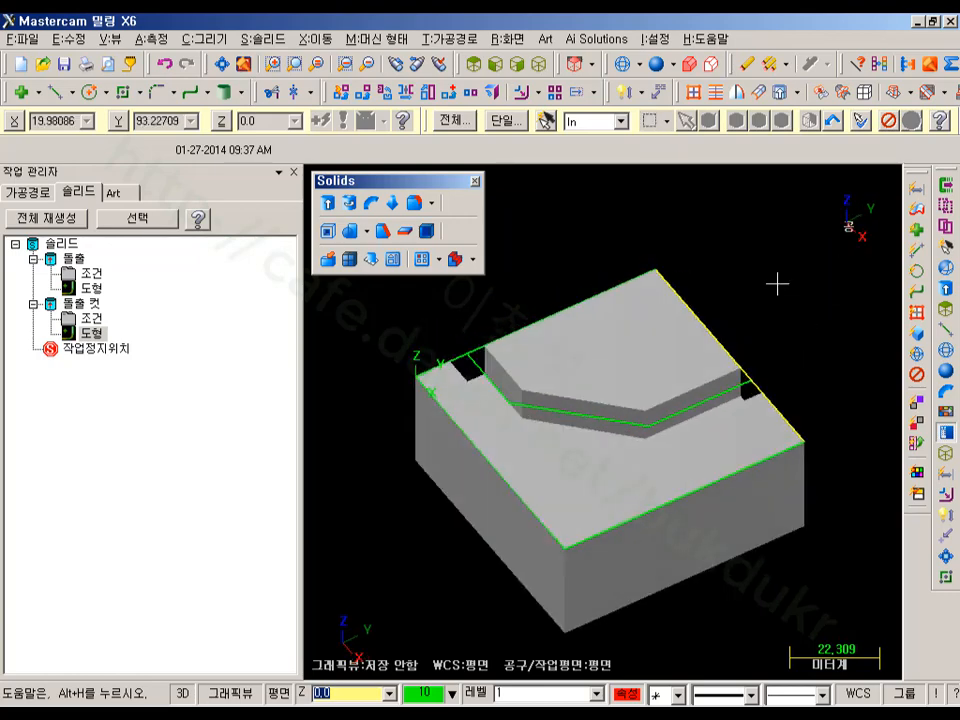
{"action": "key", "text": "Delete"}
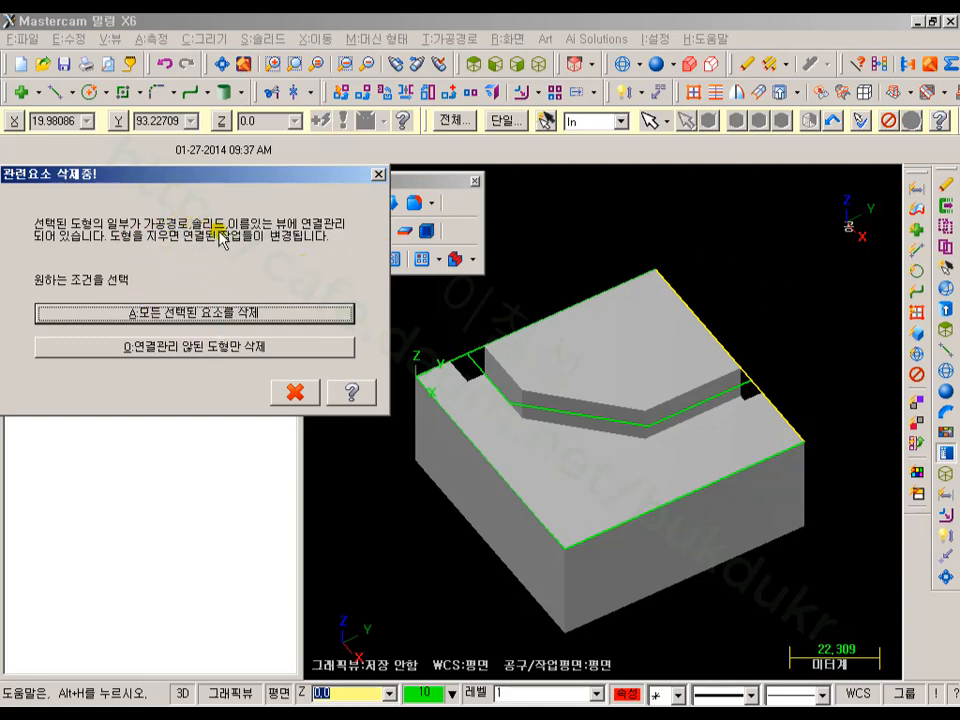
{"action": "left_click", "coordinate": [230, 316]}
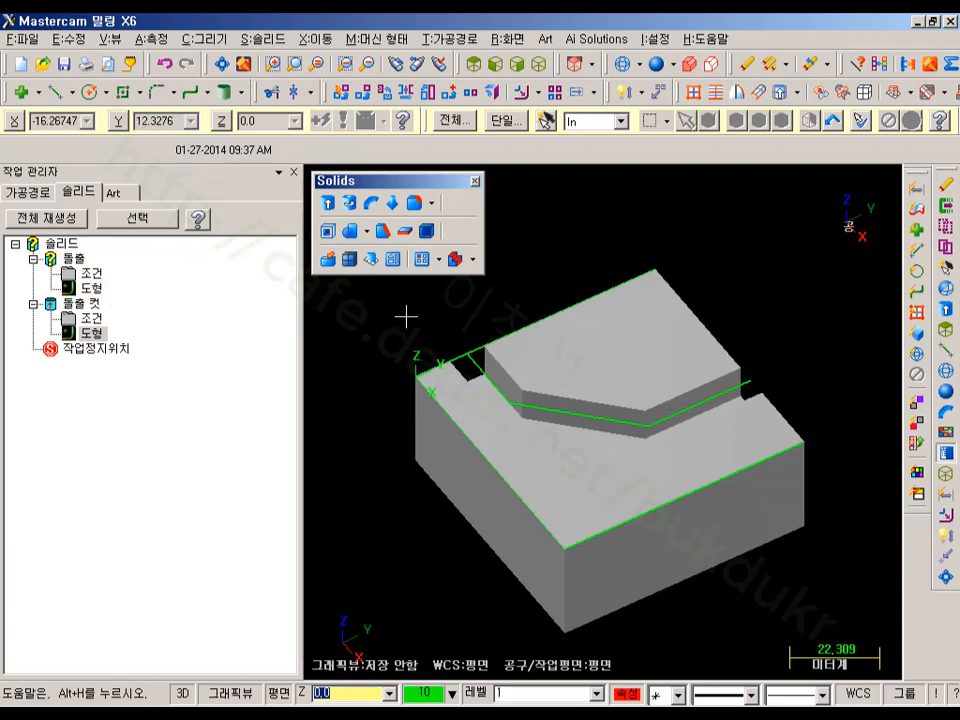
Draw a 70 mm line along the block's rear top edge from X 0, Y 70 to the opposite corner, closing the square outline
{"action": "middle_click_drag", "start_coordinate": [684, 338], "coordinate": [751, 333]}
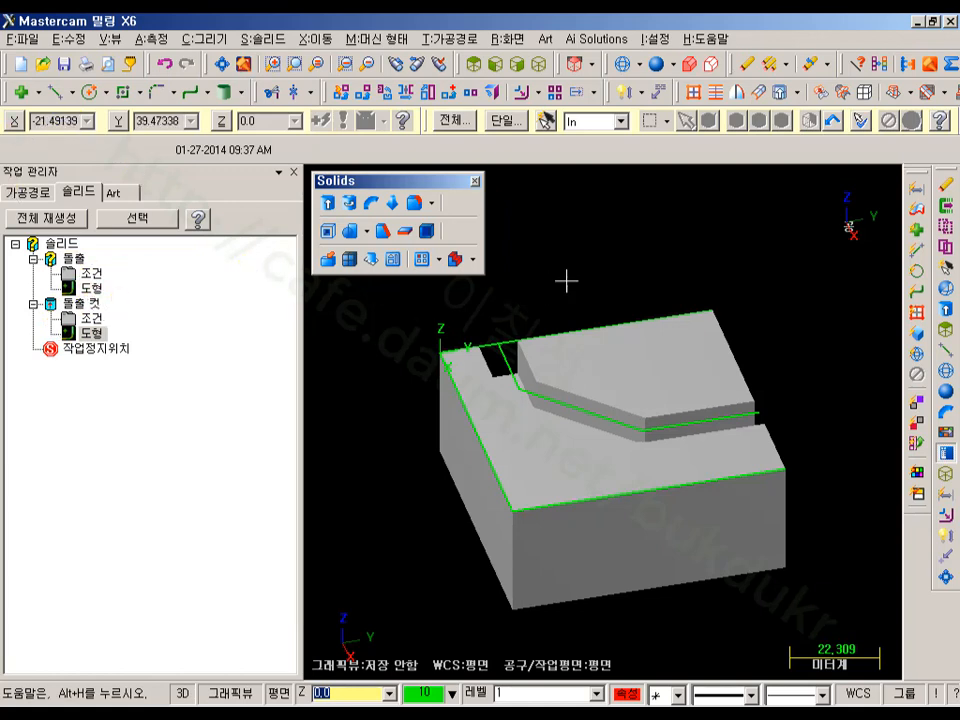
{"action": "left_click", "coordinate": [51, 92]}
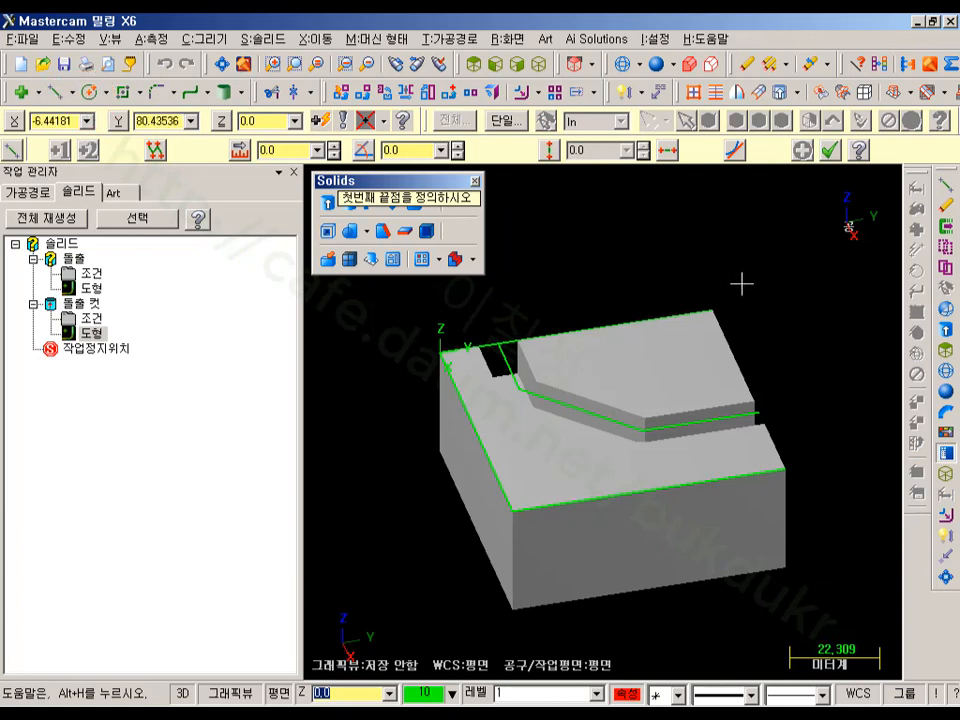
{"action": "left_click", "coordinate": [715, 312]}
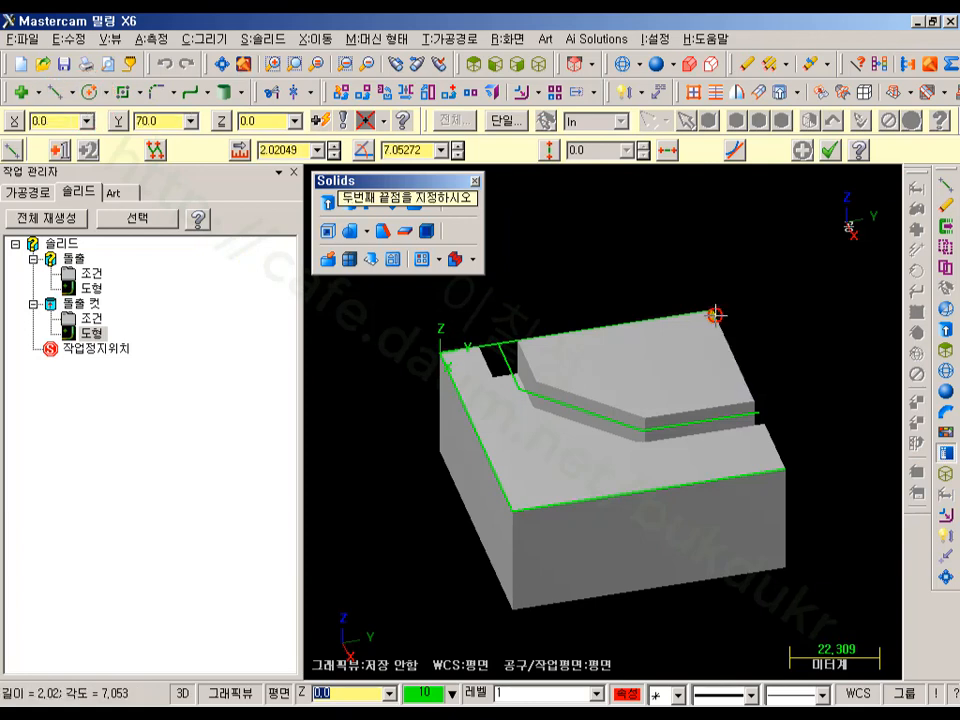
{"action": "left_click", "coordinate": [795, 465]}
{"action": "left_click", "coordinate": [833, 149]}
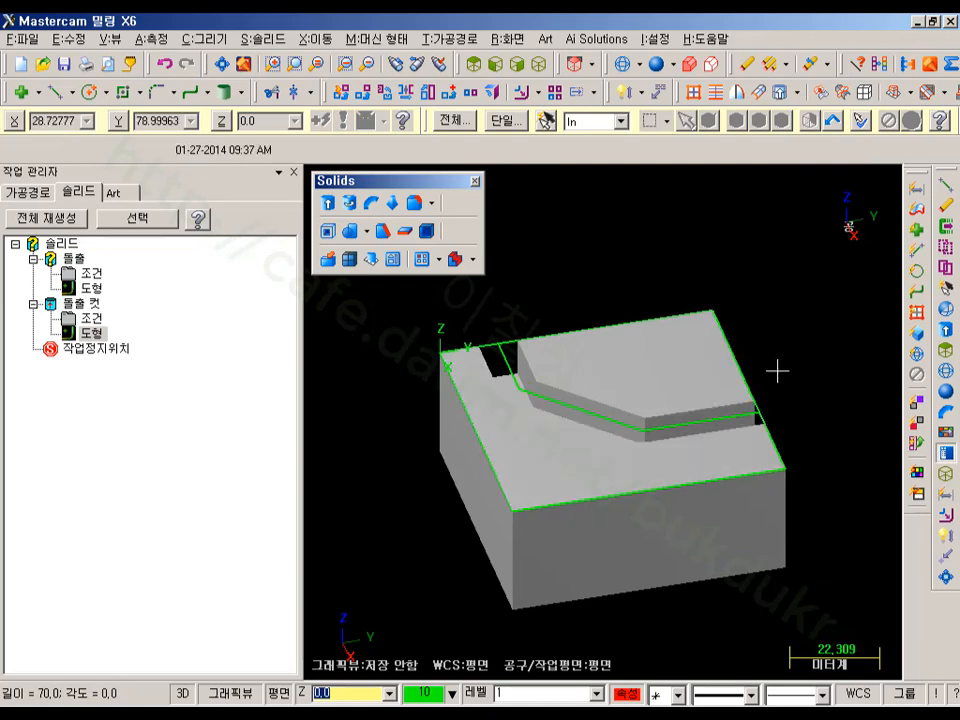
Rechain all geometry of the base extrusion to the closed square outline, then regenerate all solids
{"action": "middle_click_drag", "start_coordinate": [777, 371], "coordinate": [735, 370]}
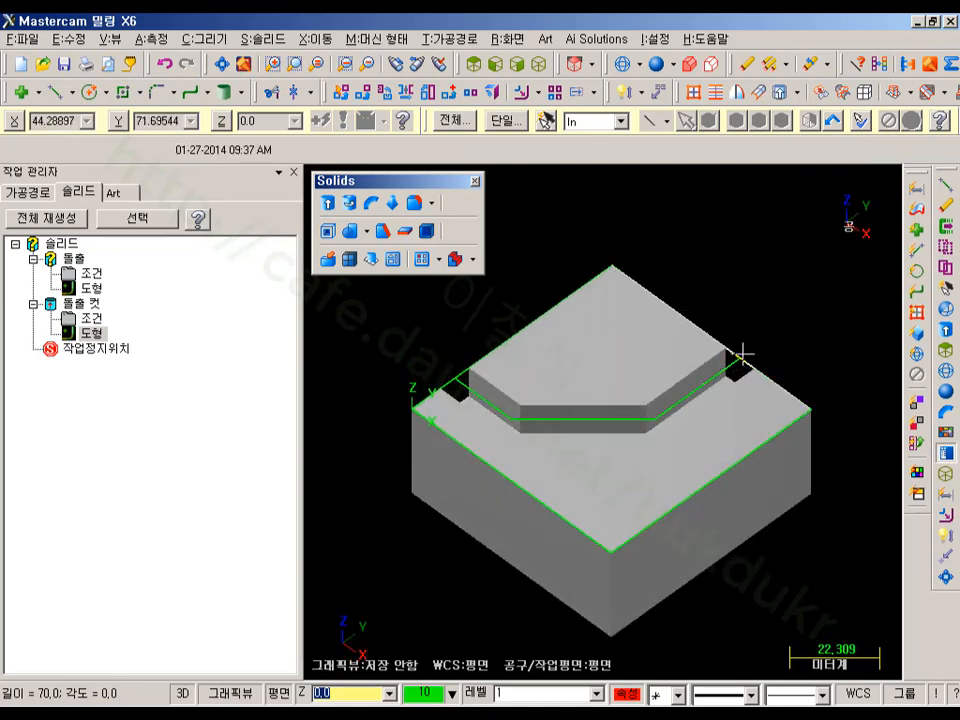
{"action": "left_click", "coordinate": [87, 291]}
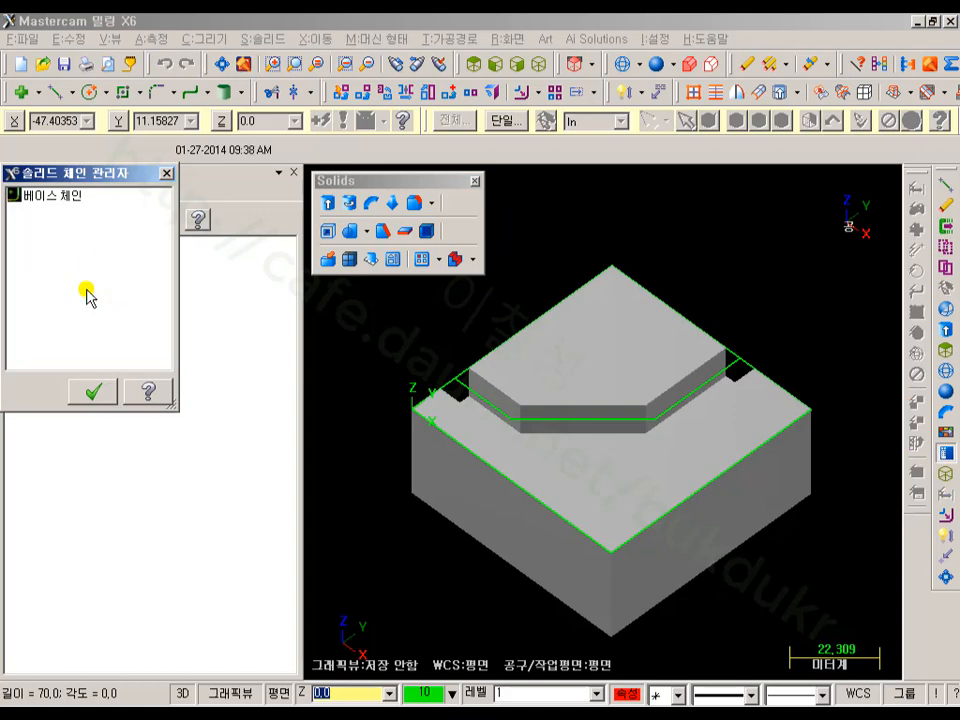
{"action": "left_click", "coordinate": [57, 197]}
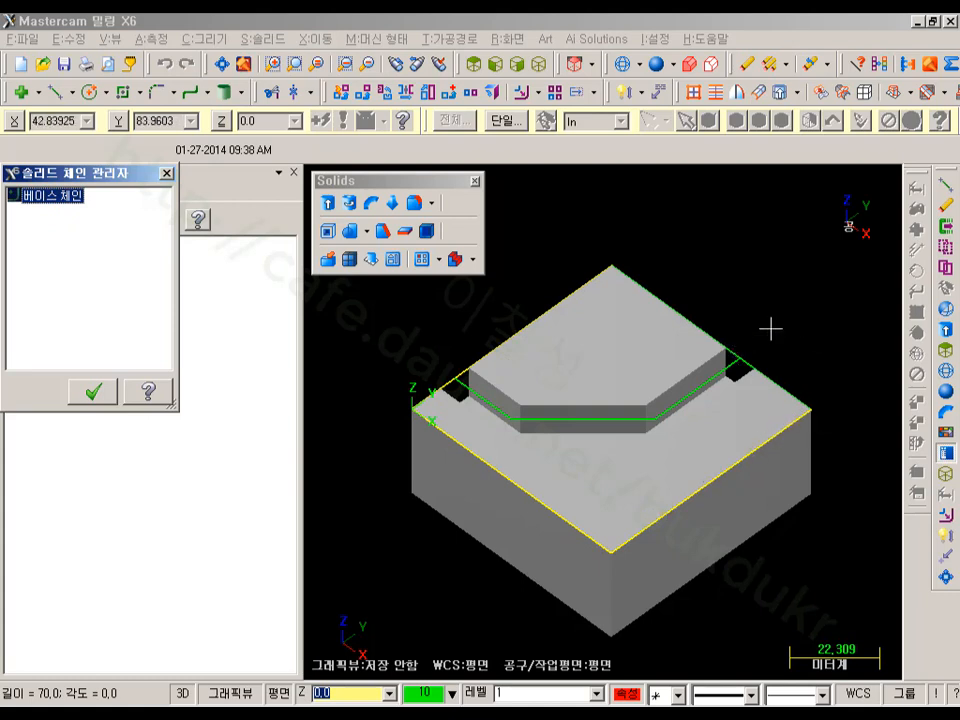
{"action": "right_click", "coordinate": [78, 280]}
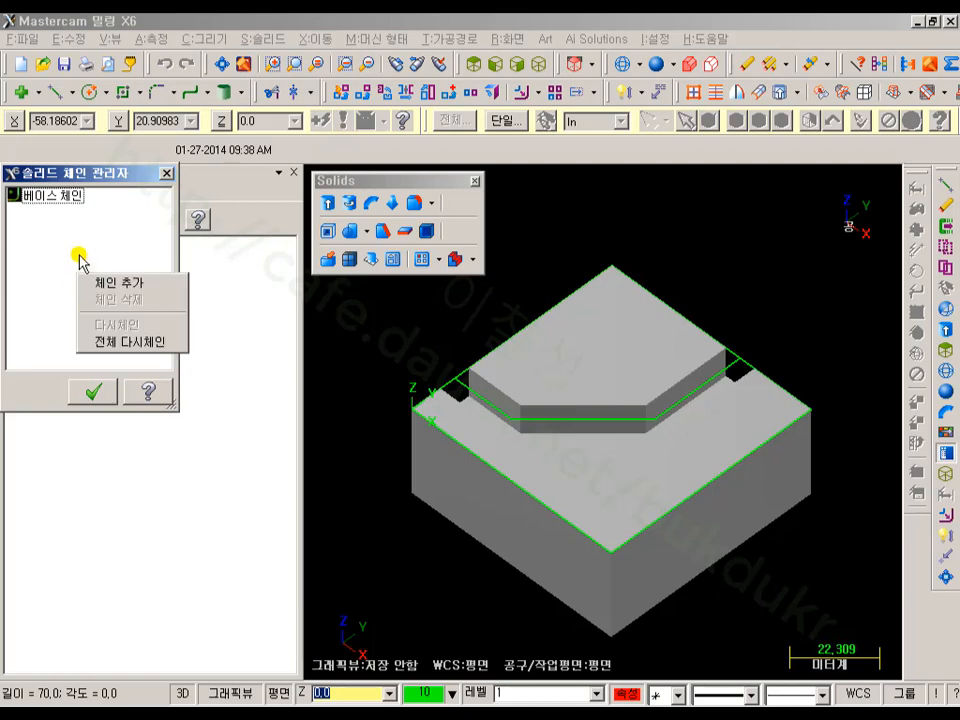
{"action": "left_click", "coordinate": [120, 342]}
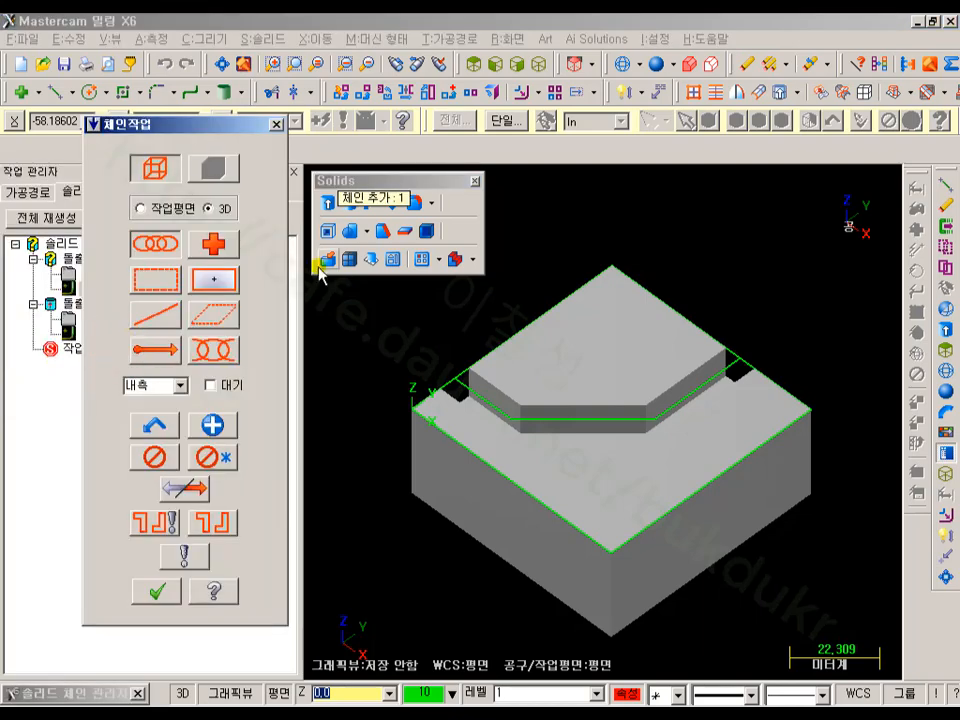
{"action": "left_click", "coordinate": [728, 334]}
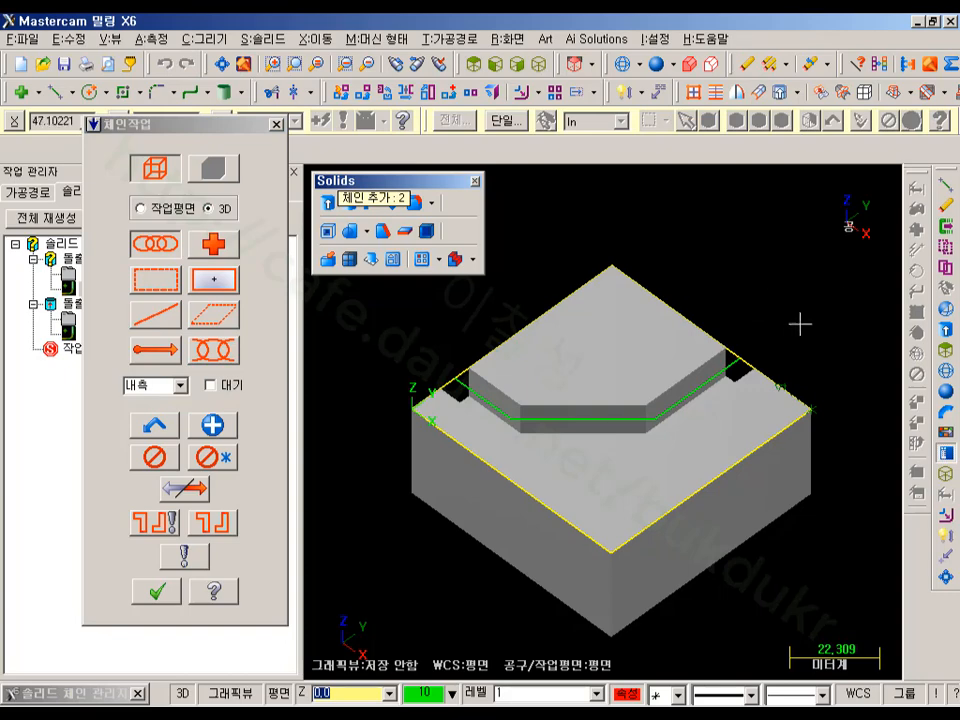
{"action": "left_click", "coordinate": [158, 592]}
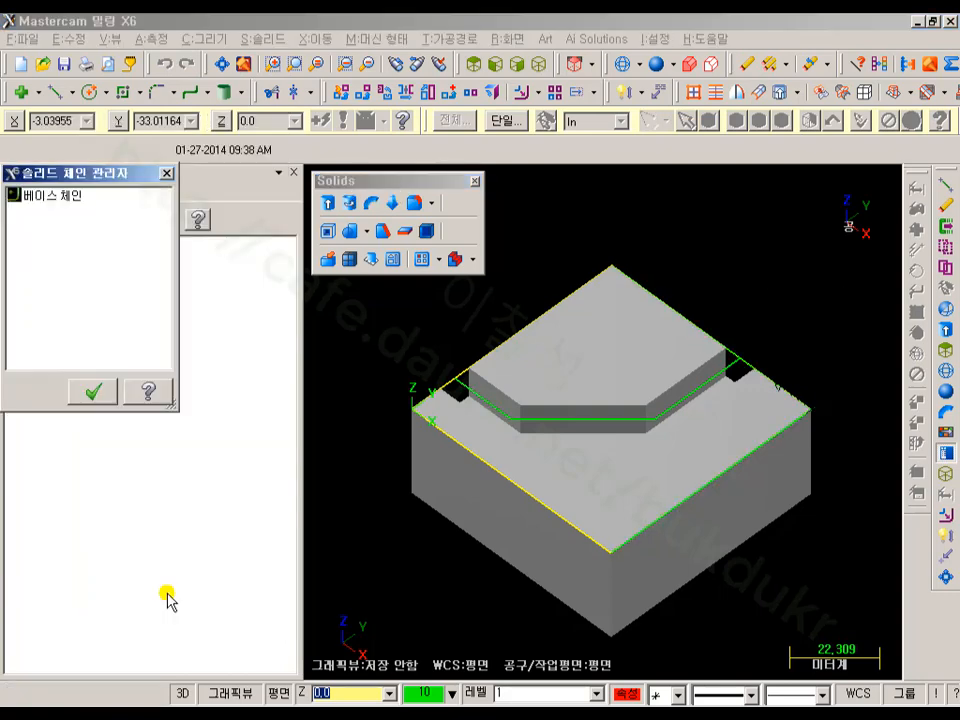
{"action": "left_click", "coordinate": [95, 392]}
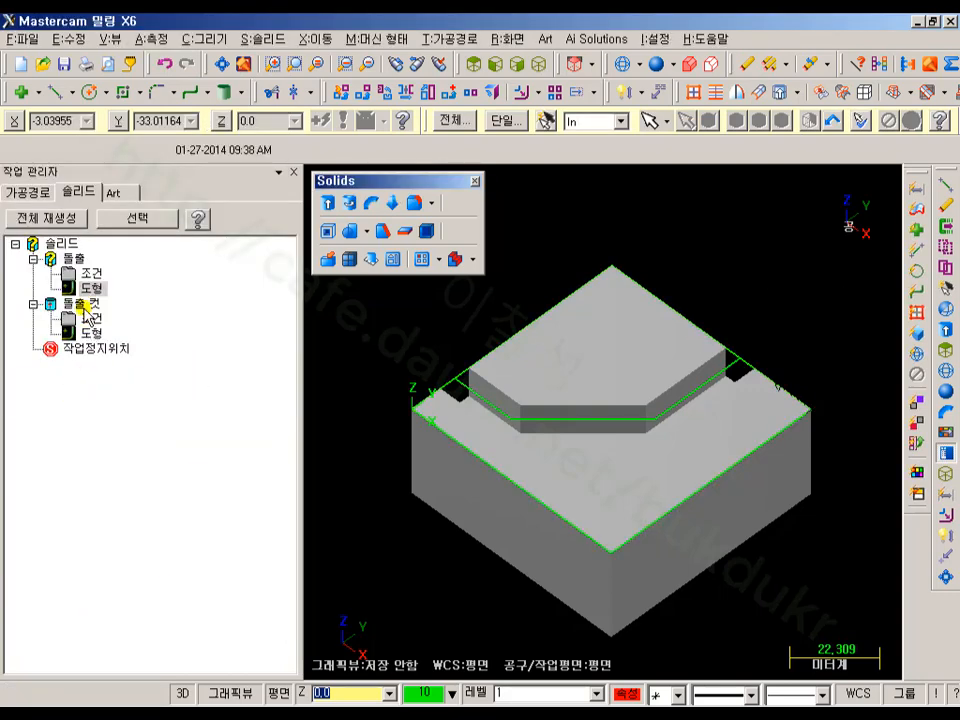
{"action": "left_click", "coordinate": [72, 220]}
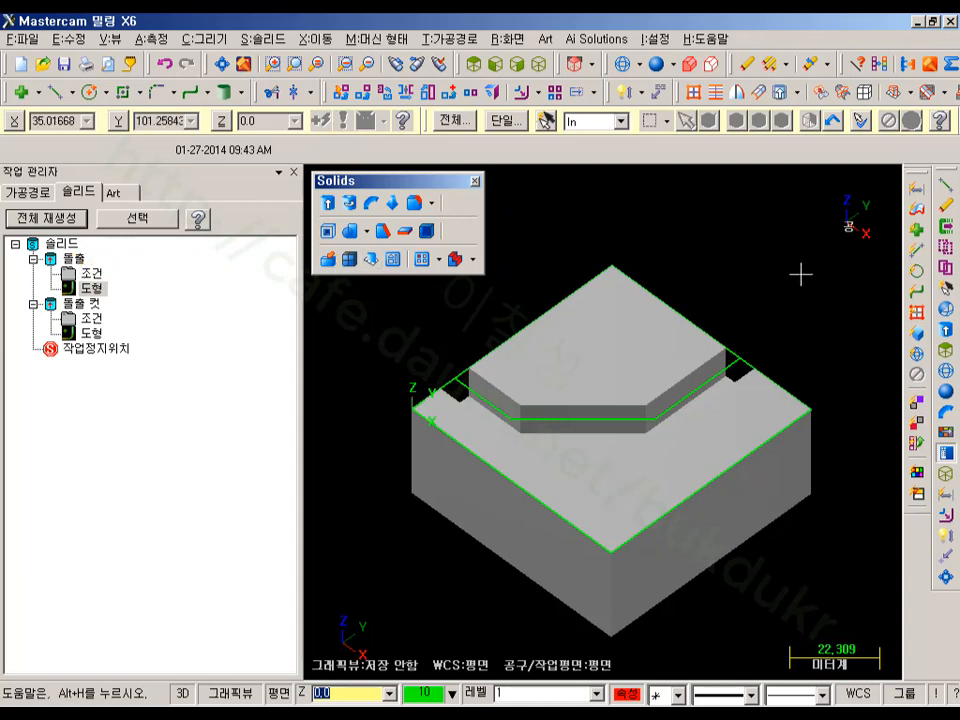
Examine the regenerated block, its square outline and the groove walls from another angle and up close
{"action": "middle_click_drag", "start_coordinate": [797, 272], "coordinate": [746, 272]}
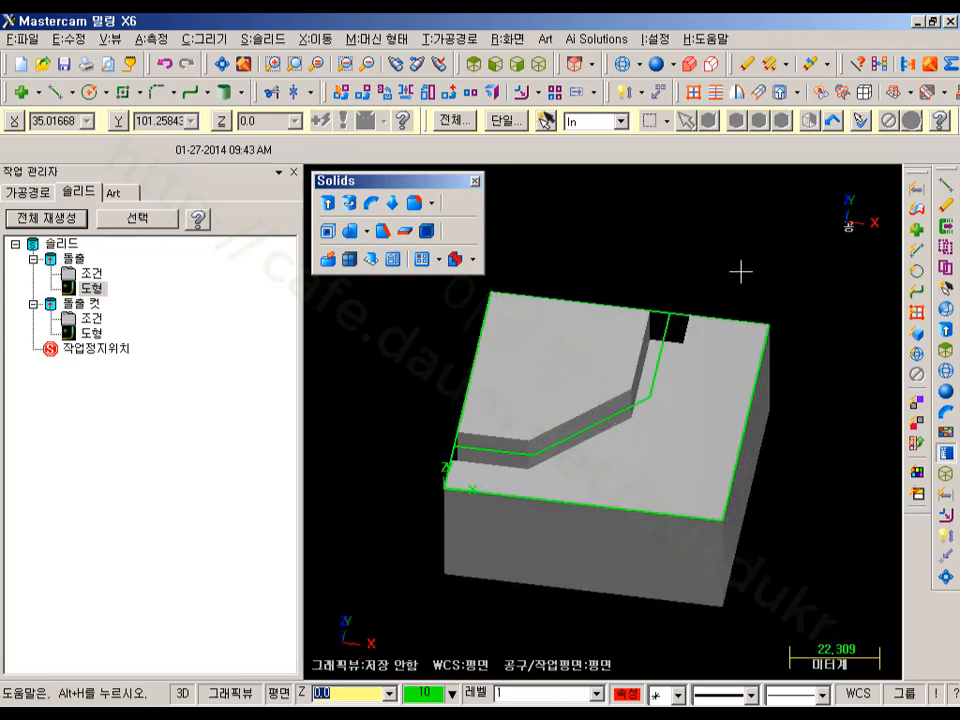
{"action": "scroll", "coordinate": [479, 391], "scroll_direction": "up", "scroll_amount": 3}
{"action": "scroll", "coordinate": [488, 412], "scroll_direction": "up", "scroll_amount": 2}
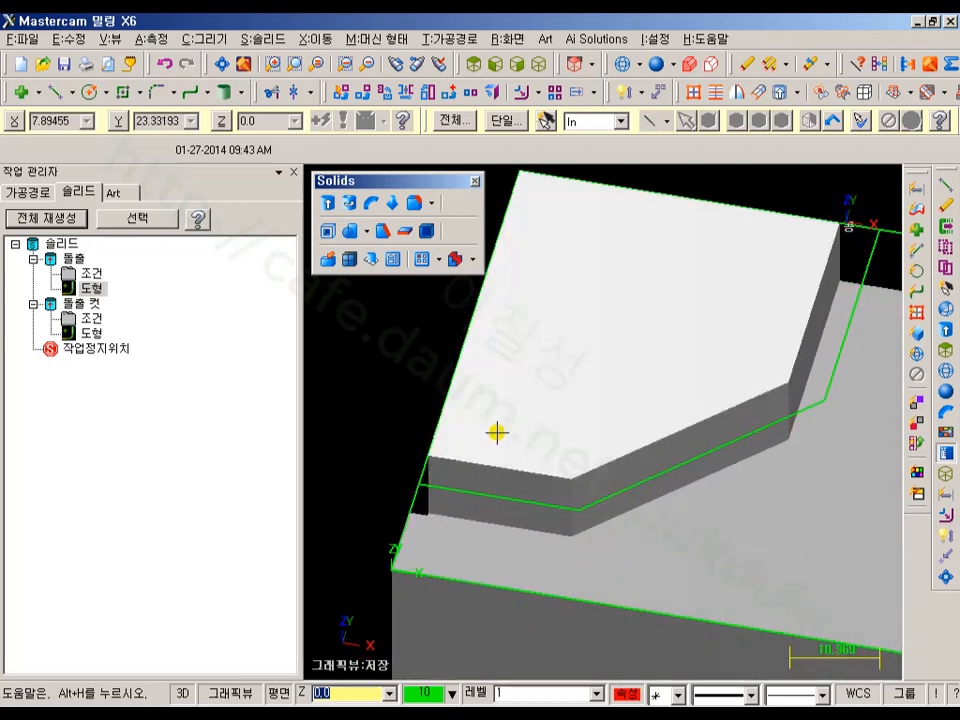
{"action": "scroll", "coordinate": [467, 506], "scroll_direction": "down", "scroll_amount": 2}
{"action": "scroll", "coordinate": [479, 496], "scroll_direction": "down", "scroll_amount": 2}
{"action": "scroll", "coordinate": [525, 450], "scroll_direction": "up", "scroll_amount": 2}
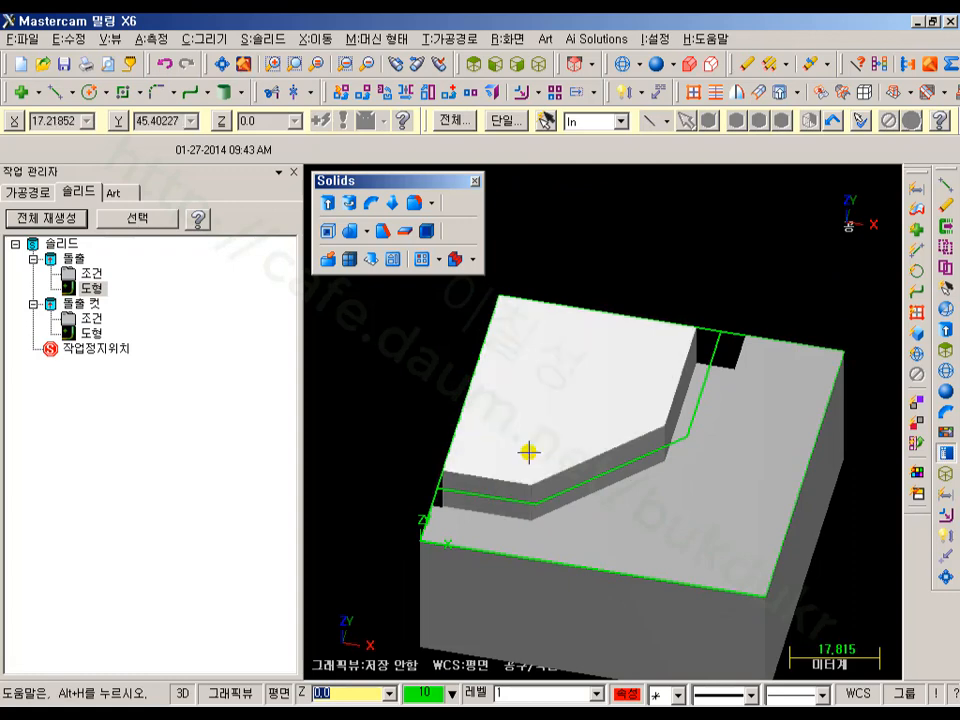
{"action": "scroll", "coordinate": [673, 270], "scroll_direction": "down", "scroll_amount": 4}
{"action": "scroll", "coordinate": [512, 459], "scroll_direction": "up", "scroll_amount": 2}
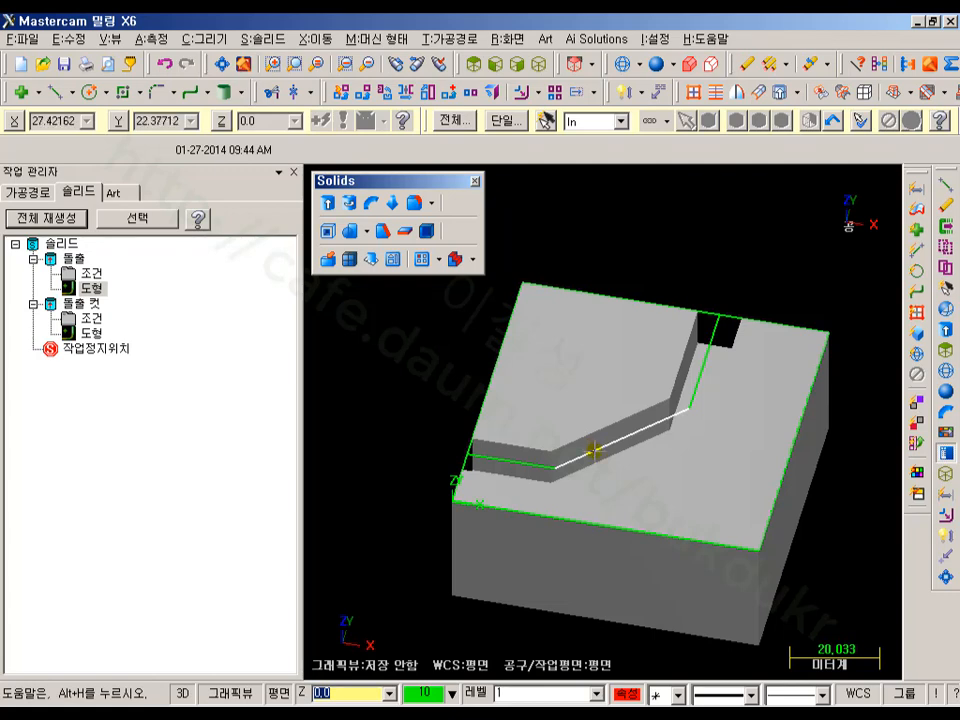
Select the three-segment groove centreline chain, hide all other geometry and switch to the top view
{"action": "left_click", "coordinate": [594, 450]}
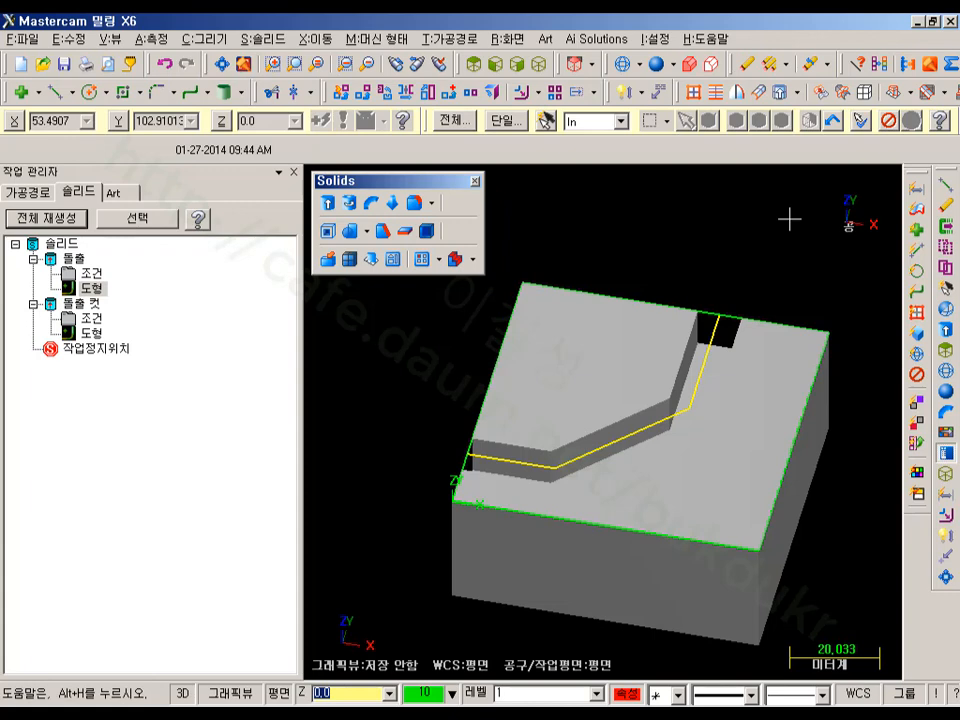
{"action": "key", "text": "alt+e"}
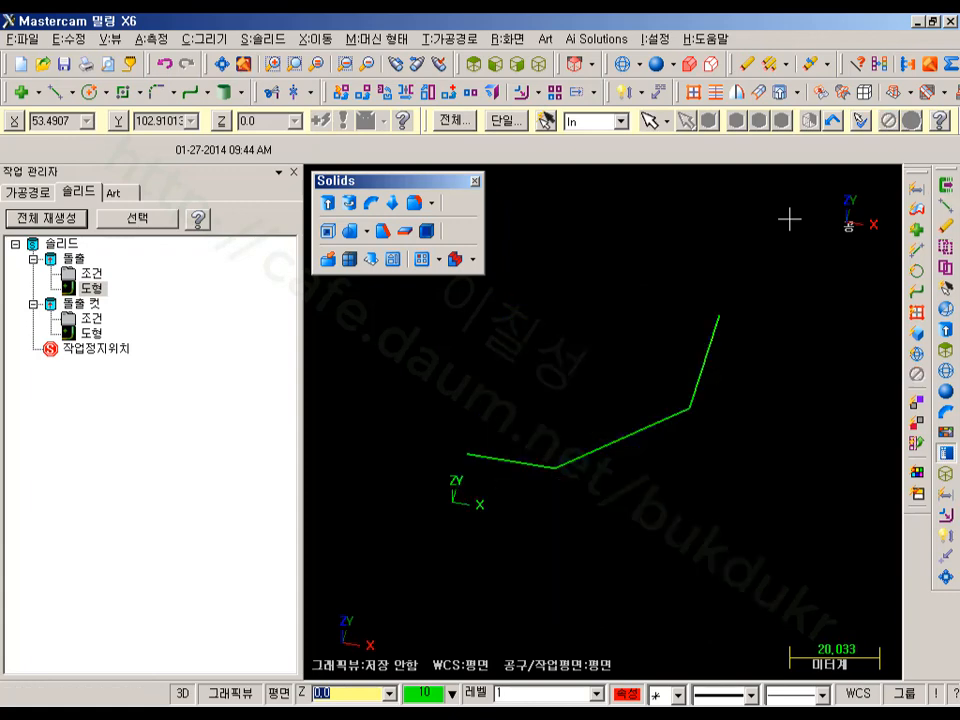
{"action": "left_click", "coordinate": [472, 64]}
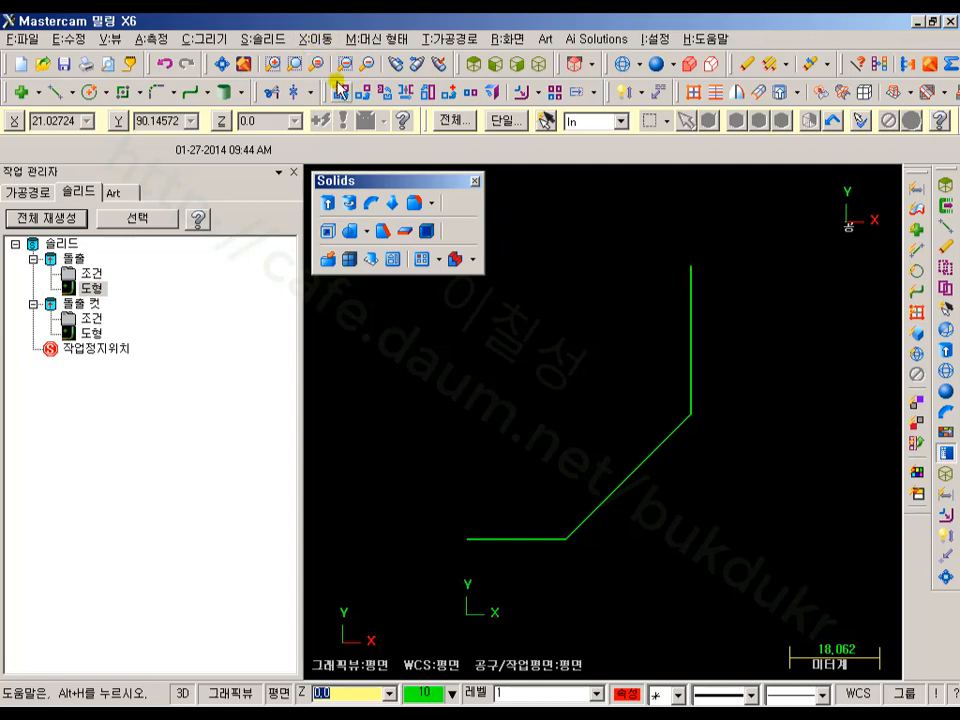
Extend both open ends of the groove centreline by 7 mm, then redisplay the hidden geometry in the isometric view
{"action": "left_click", "coordinate": [273, 92]}
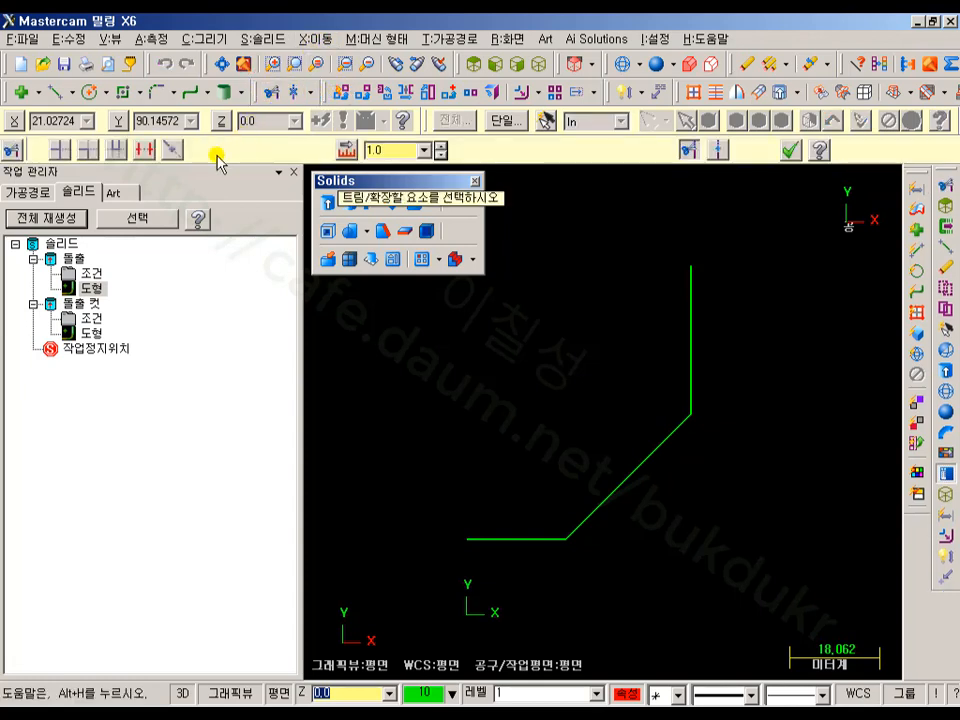
{"action": "double_click", "coordinate": [385, 150]}
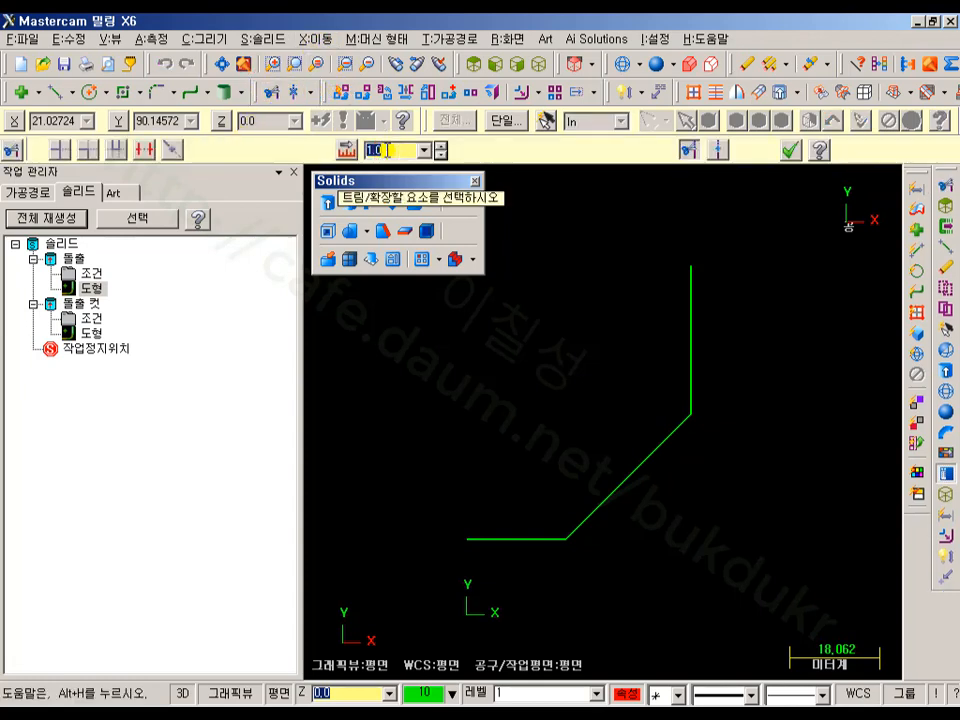
{"action": "type", "text": "7"}
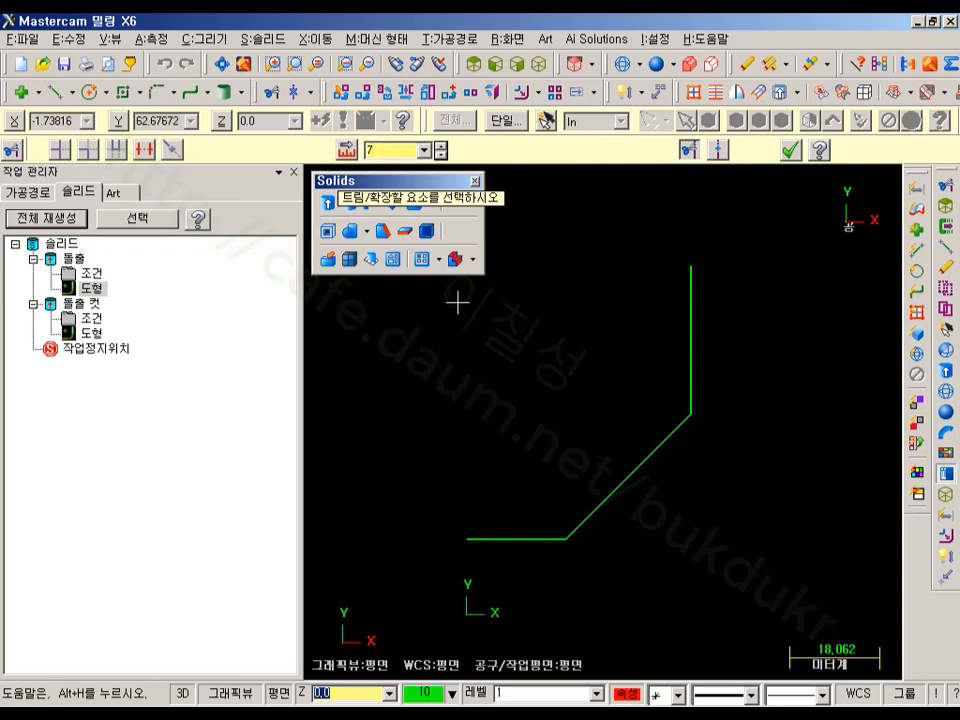
{"action": "left_click", "coordinate": [483, 540]}
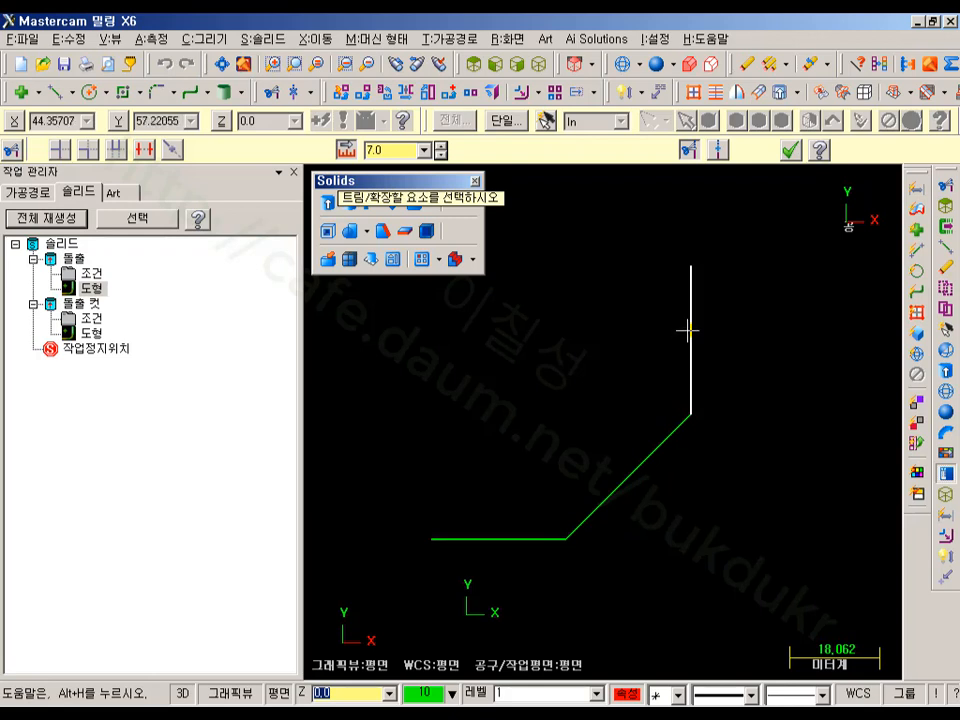
{"action": "left_click", "coordinate": [690, 280]}
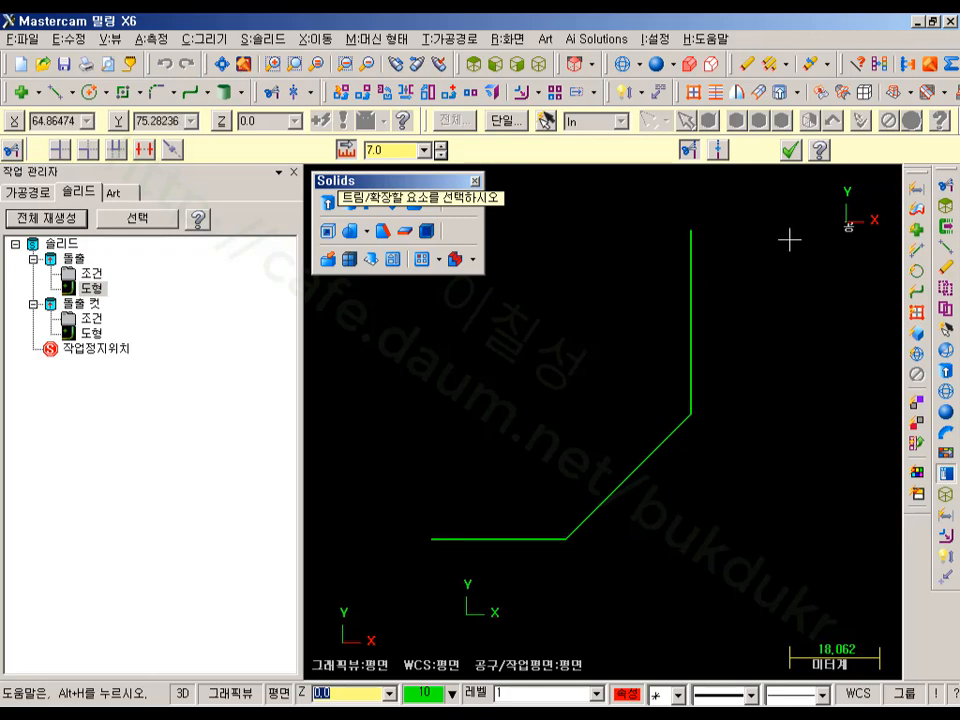
{"action": "left_click", "coordinate": [790, 151]}
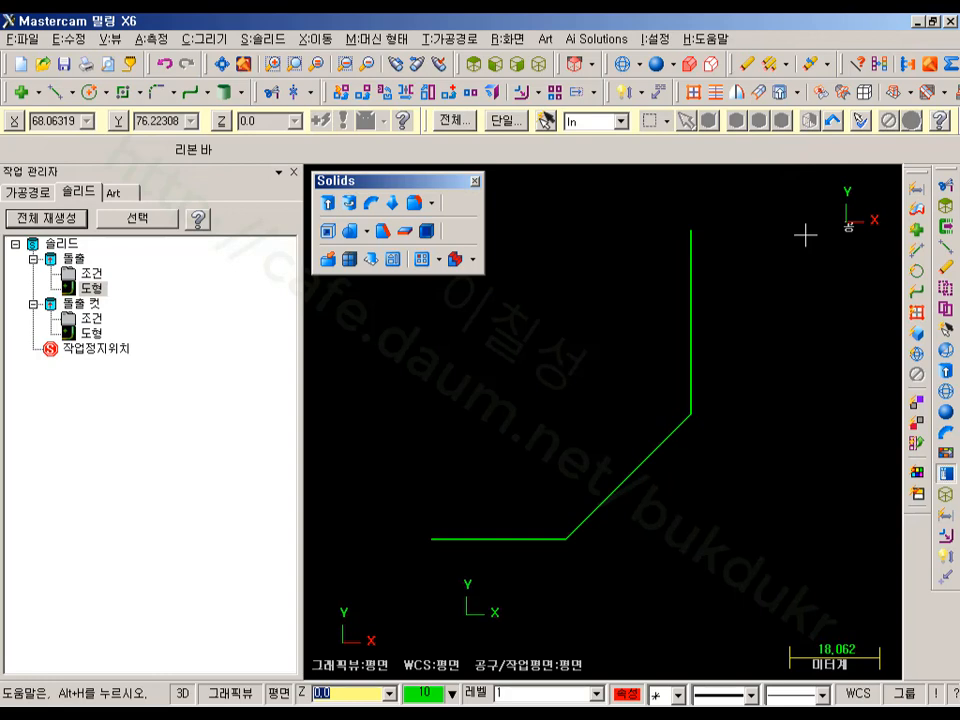
{"action": "key", "text": "alt+e"}
{"action": "left_click", "coordinate": [539, 65]}
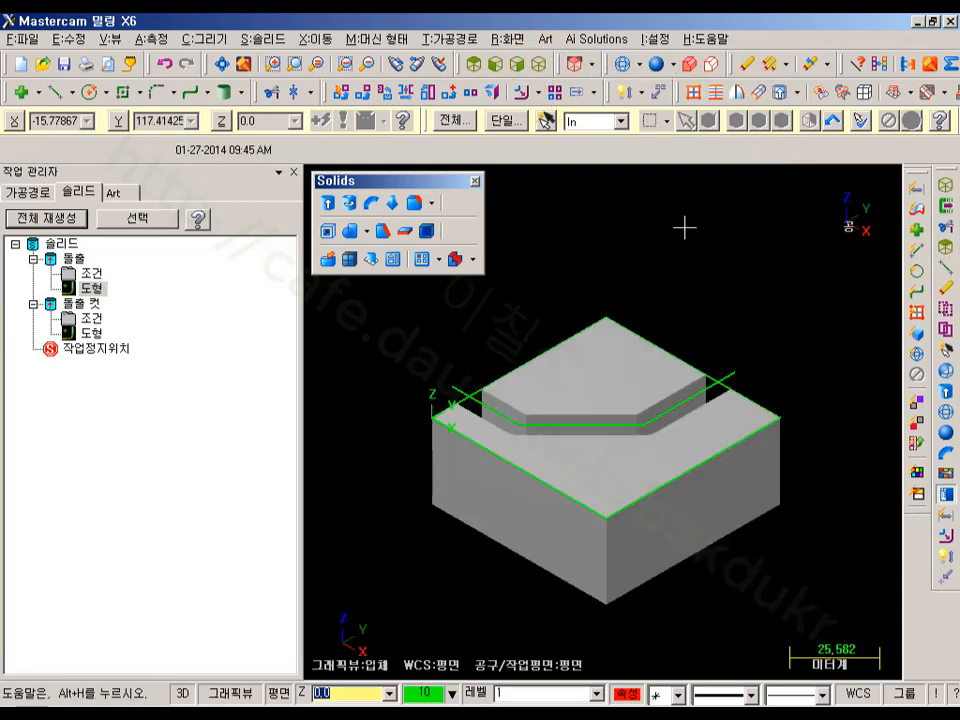
Move the whole groove centreline chain down to the groove floor with a Z translation of -10 mm, without keeping a copy
{"action": "left_click", "coordinate": [458, 380]}
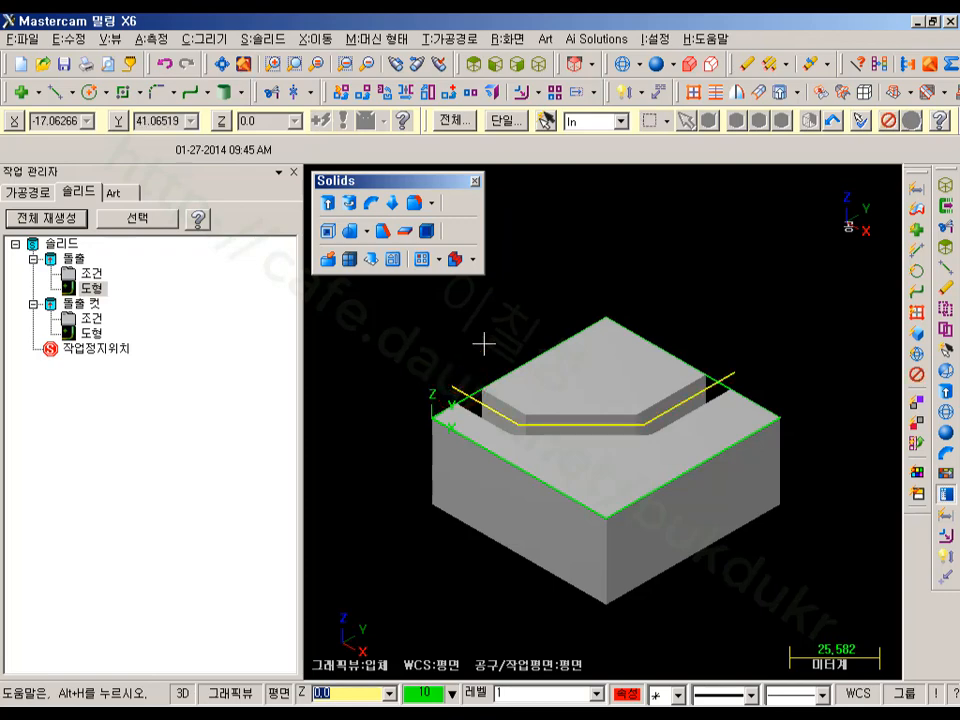
{"action": "left_click", "coordinate": [324, 40]}
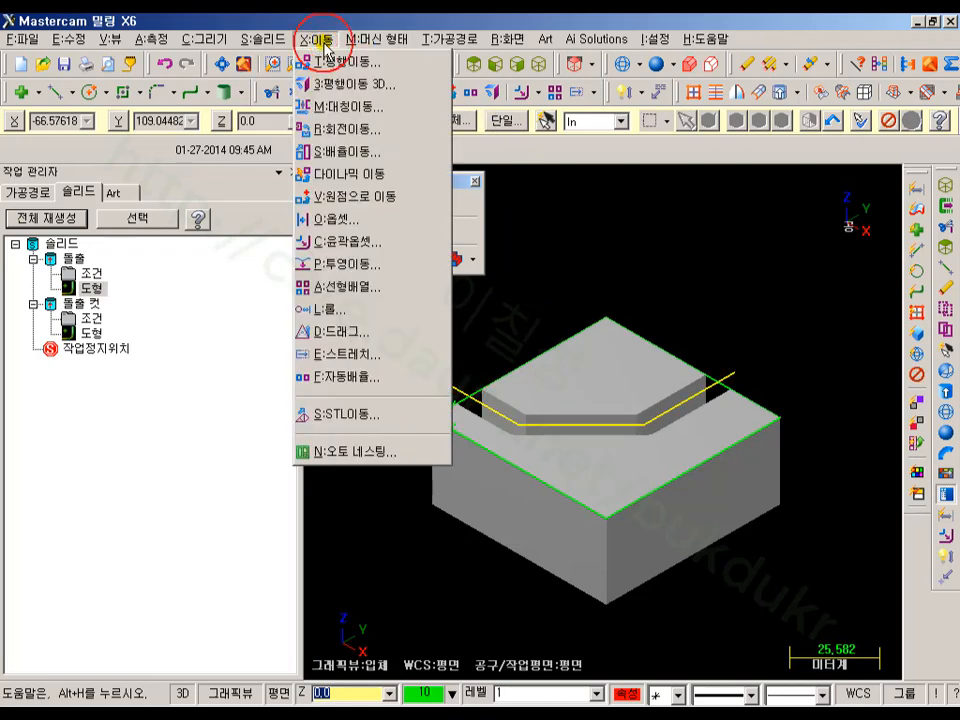
{"action": "left_click", "coordinate": [341, 68]}
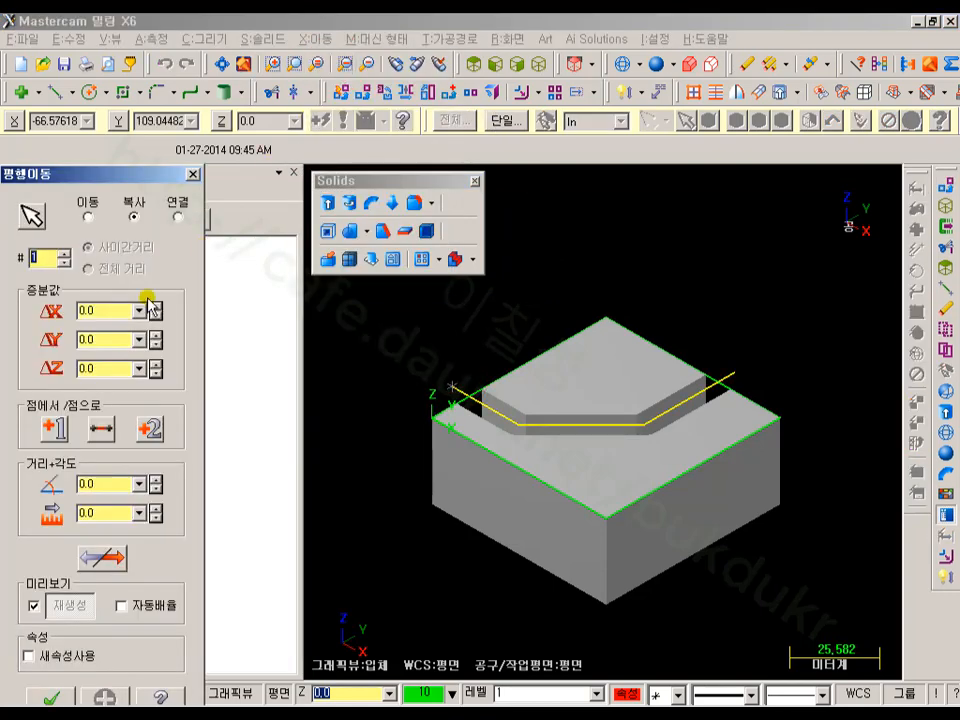
{"action": "left_click", "coordinate": [113, 366]}
{"action": "type", "text": "-10"}
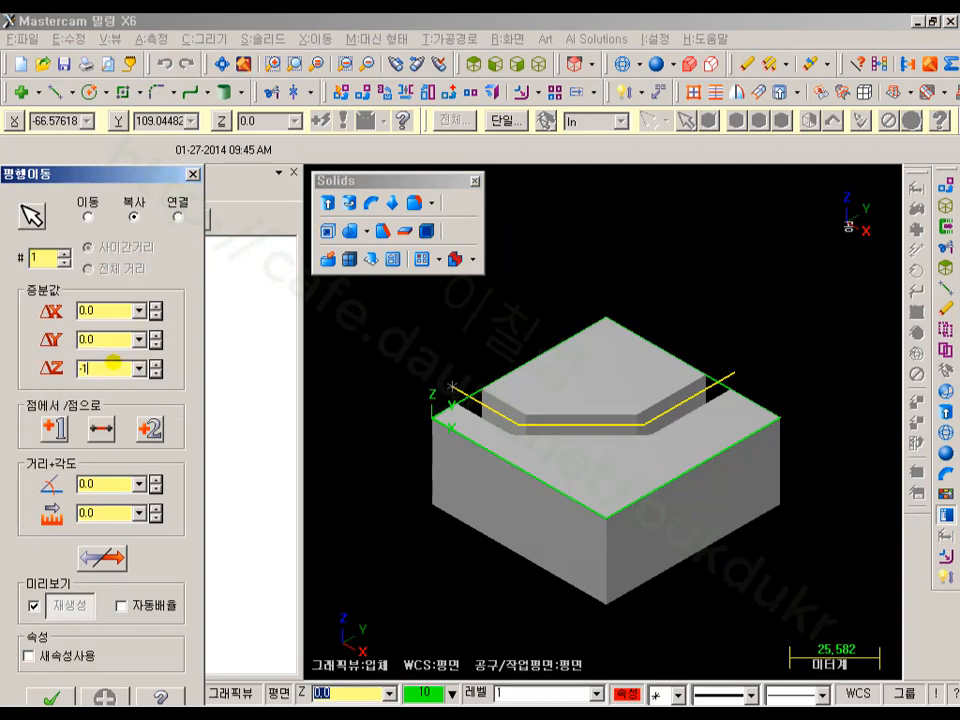
{"action": "left_click", "coordinate": [89, 216]}
{"action": "scroll", "coordinate": [709, 273], "scroll_direction": "down", "scroll_amount": 1}
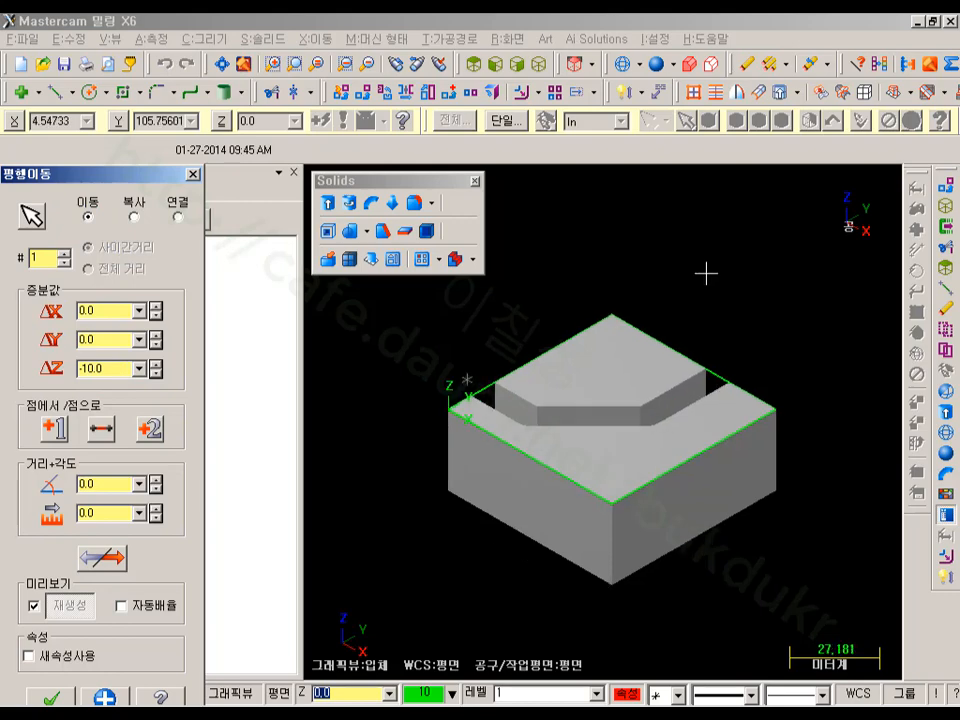
{"action": "middle_click_drag", "start_coordinate": [763, 262], "coordinate": [581, 268]}
{"action": "scroll", "coordinate": [677, 529], "scroll_direction": "up", "scroll_amount": 4}
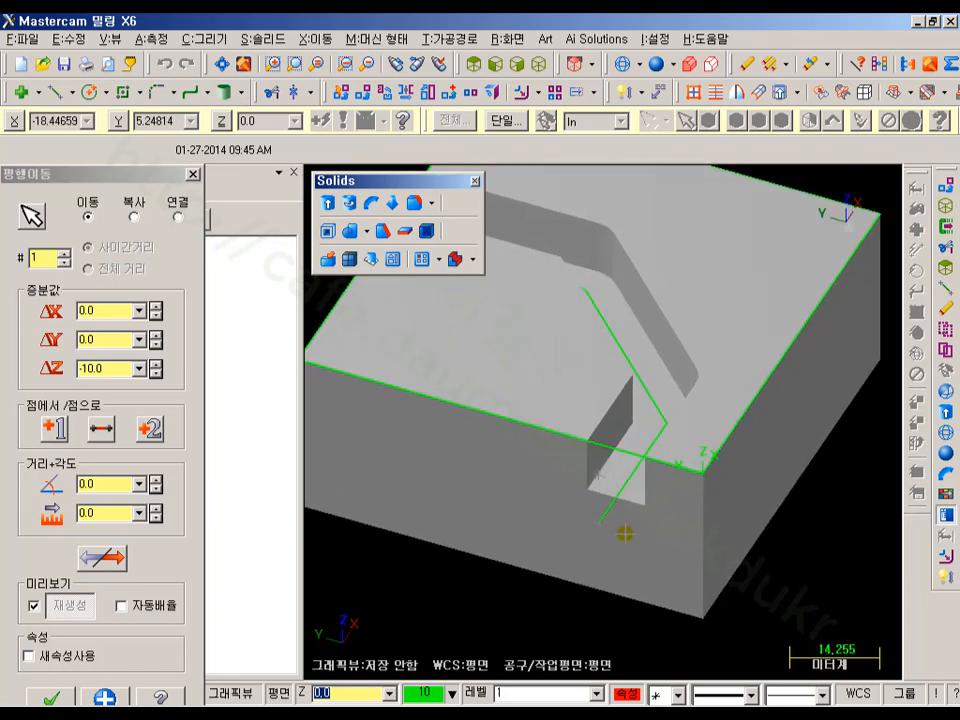
{"action": "scroll", "coordinate": [755, 522], "scroll_direction": "down", "scroll_amount": 1}
{"action": "scroll", "coordinate": [720, 540], "scroll_direction": "up", "scroll_amount": 1}
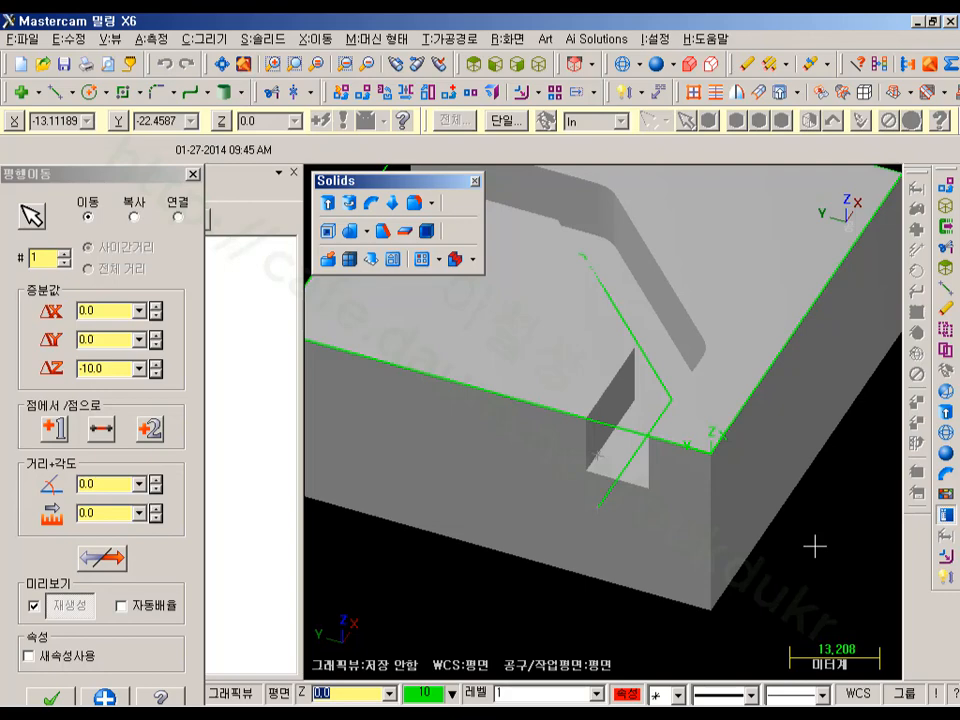
{"action": "left_click", "coordinate": [48, 697]}
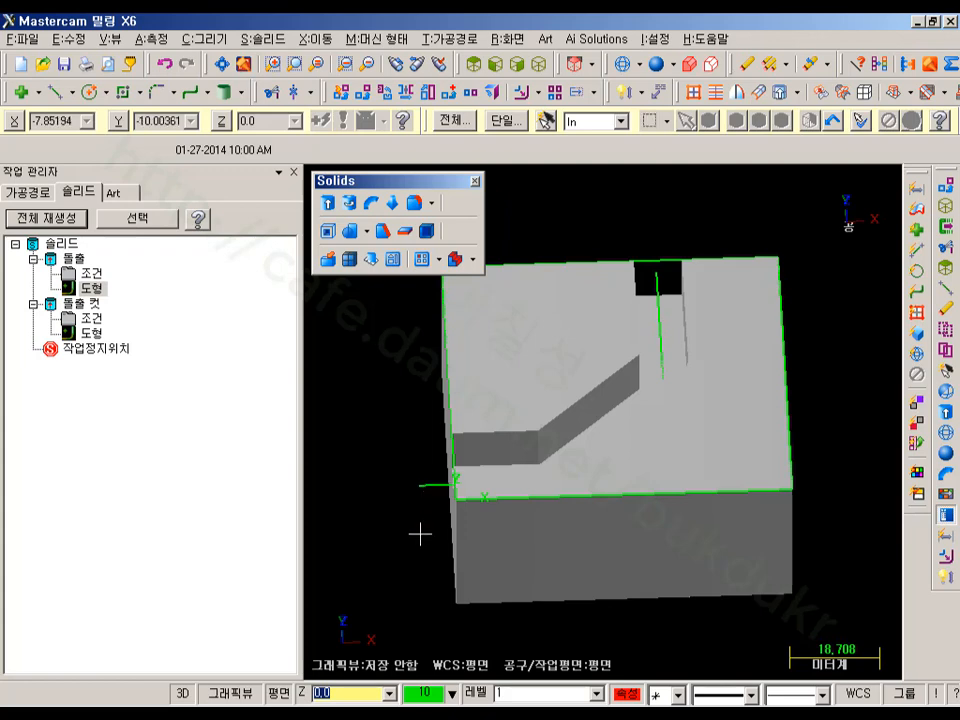
Draw a 10 mm diameter circle centred on the extended centreline end outside the block, near the origin corner
{"action": "left_click", "coordinate": [87, 93]}
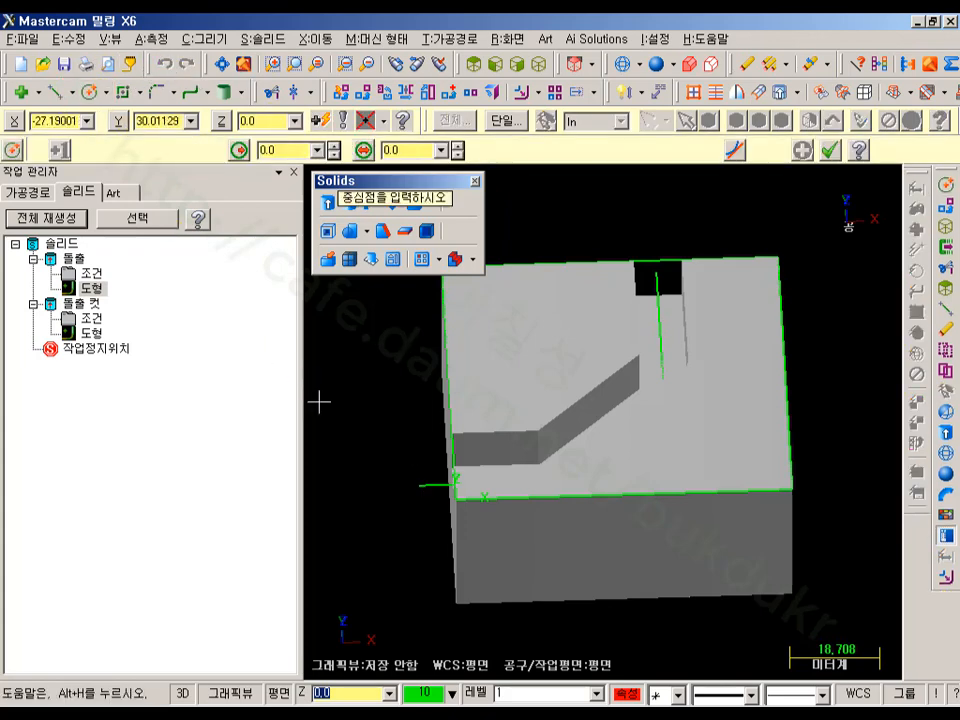
{"action": "left_click", "coordinate": [418, 487]}
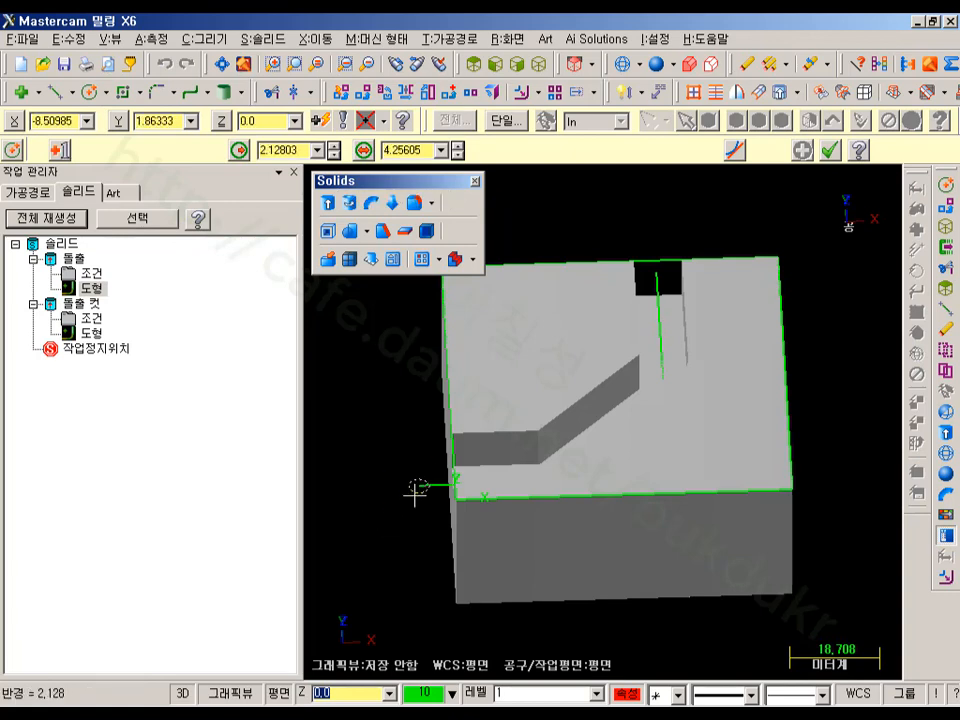
{"action": "left_click", "coordinate": [411, 505]}
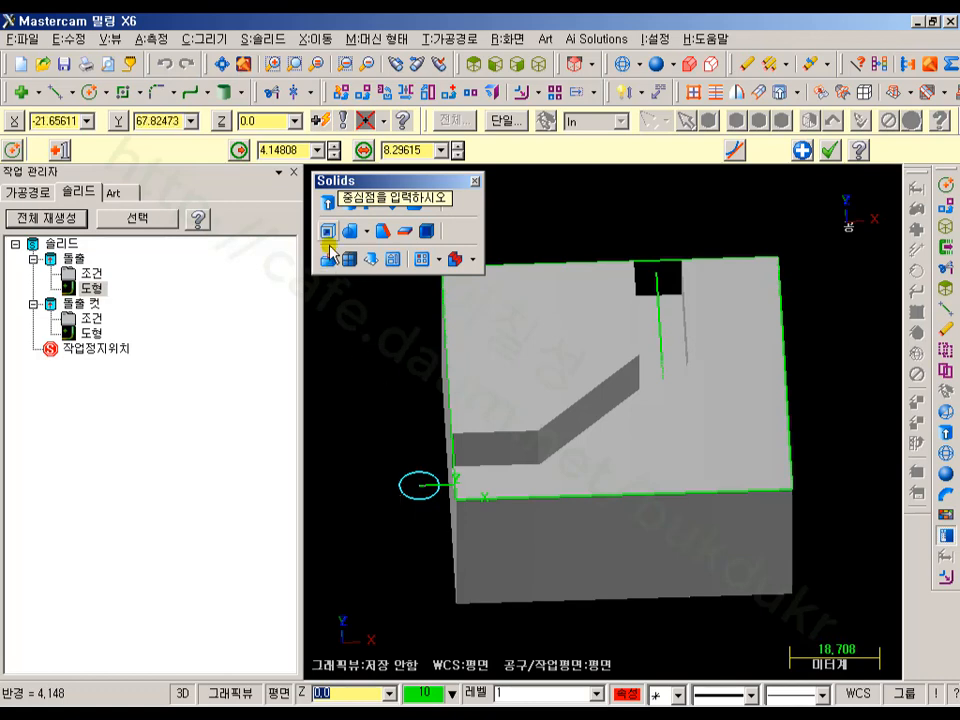
{"action": "left_click", "coordinate": [402, 152]}
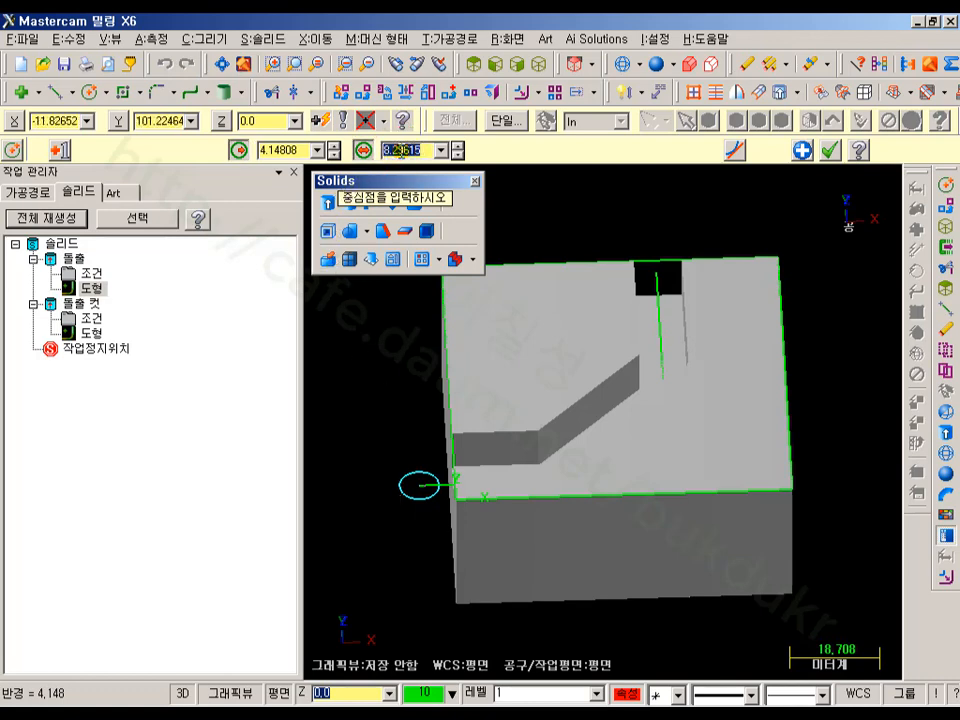
{"action": "type", "text": "10"}
{"action": "key", "text": "Return"}
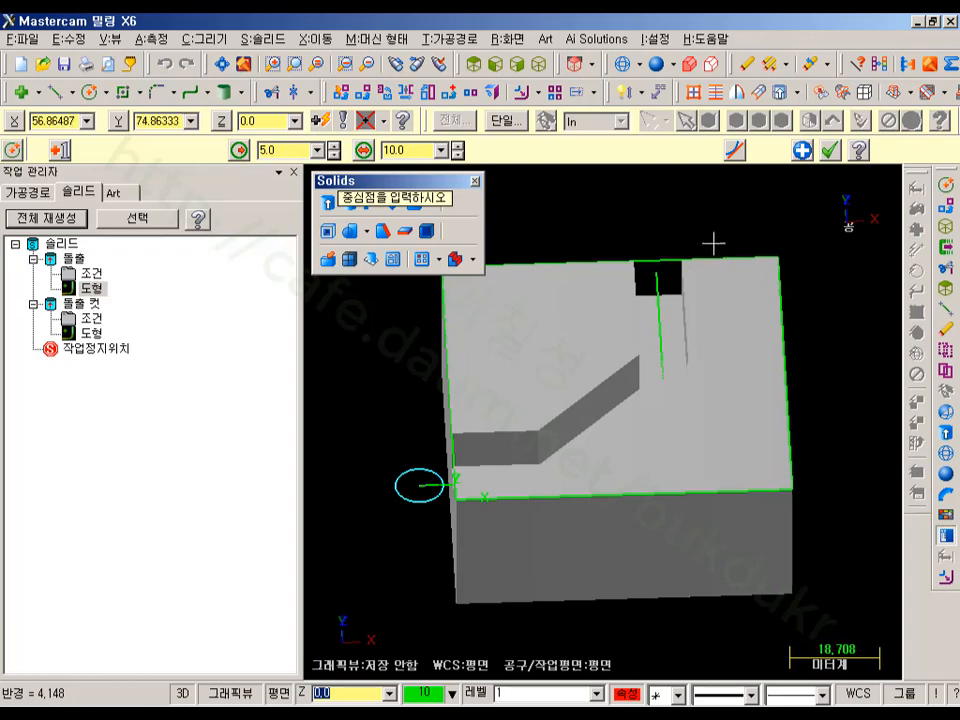
{"action": "middle_click_drag", "start_coordinate": [688, 247], "coordinate": [684, 276]}
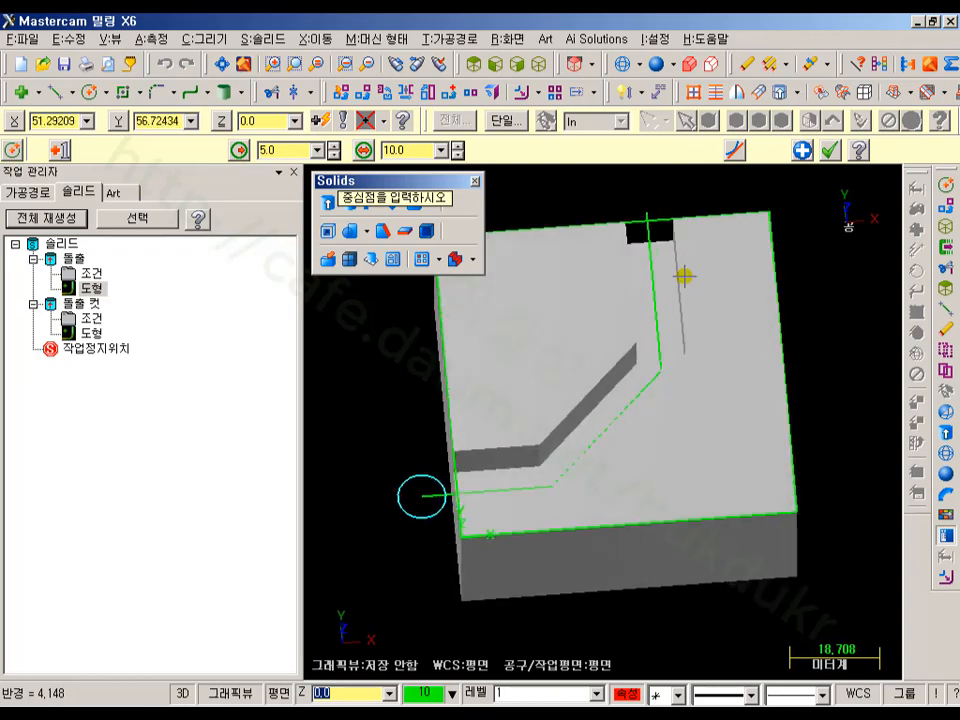
{"action": "left_click", "coordinate": [830, 150]}
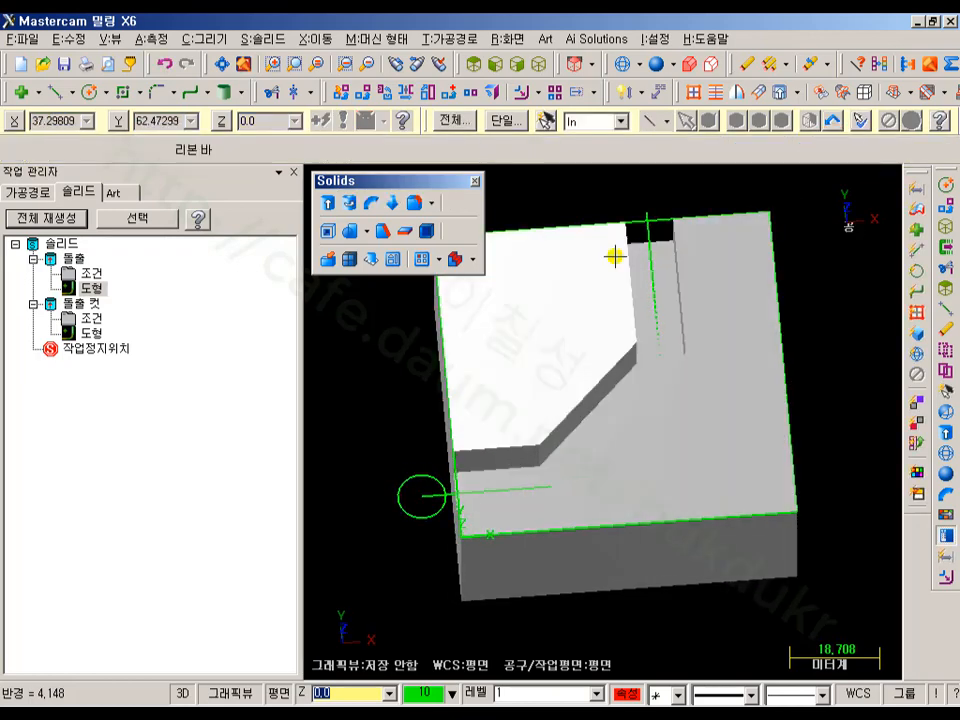
Add a diameter dimension to the circle at the groove centreline's end, placed beside the circle outside the block
{"action": "middle_click_drag", "start_coordinate": [658, 443], "coordinate": [658, 371]}
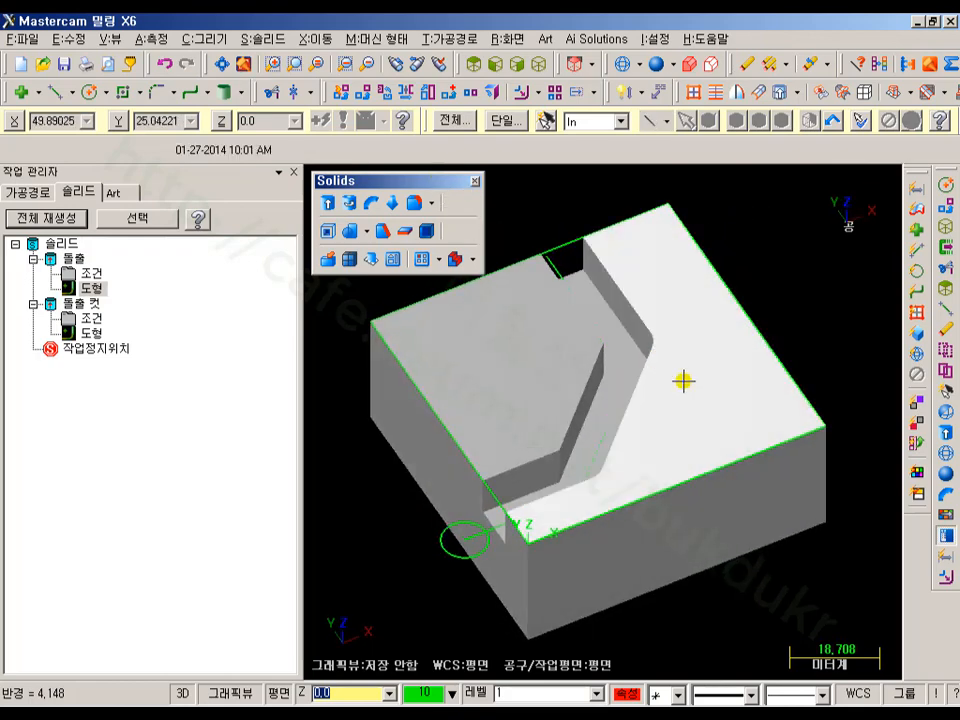
{"action": "middle_click_drag", "start_coordinate": [653, 319], "coordinate": [660, 325]}
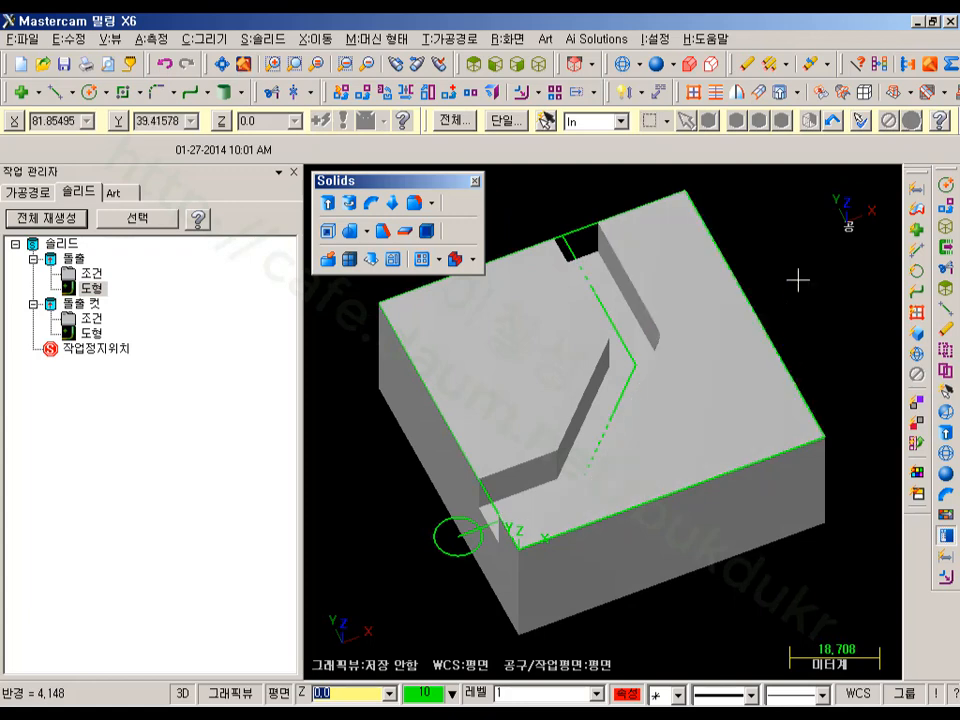
{"action": "left_click", "coordinate": [626, 95]}
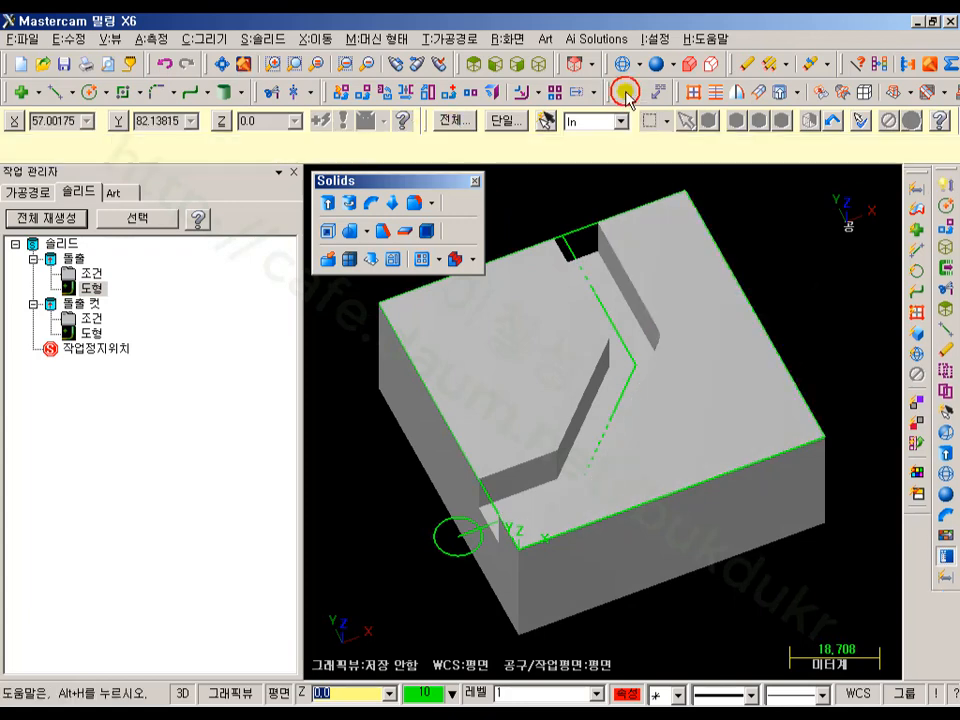
{"action": "left_click", "coordinate": [452, 551]}
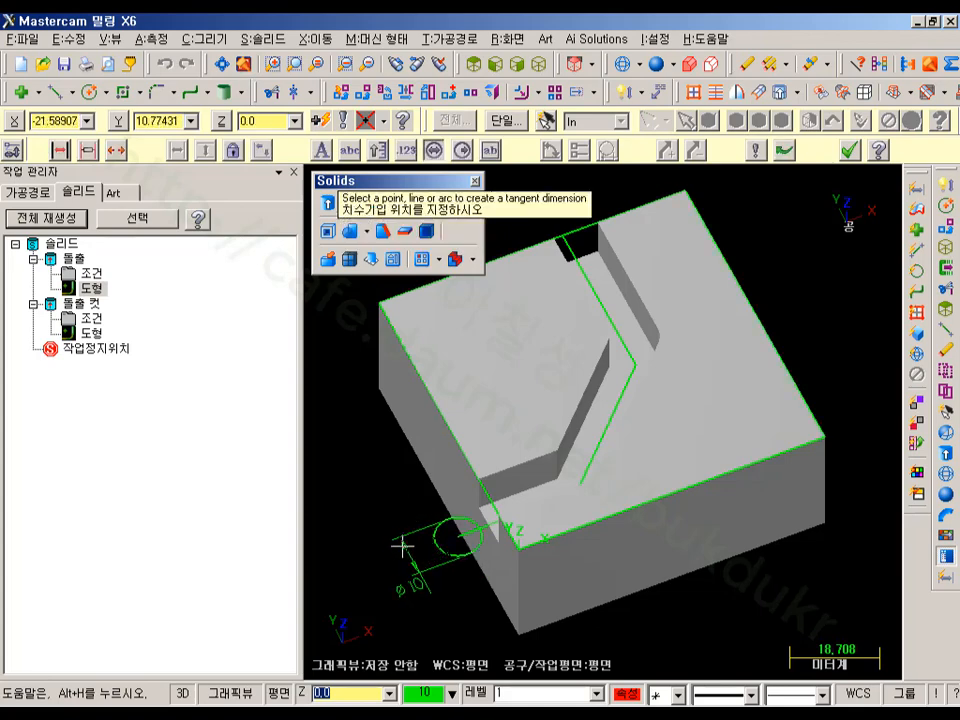
{"action": "left_click", "coordinate": [396, 538]}
{"action": "scroll", "coordinate": [405, 545], "scroll_direction": "up", "scroll_amount": 2}
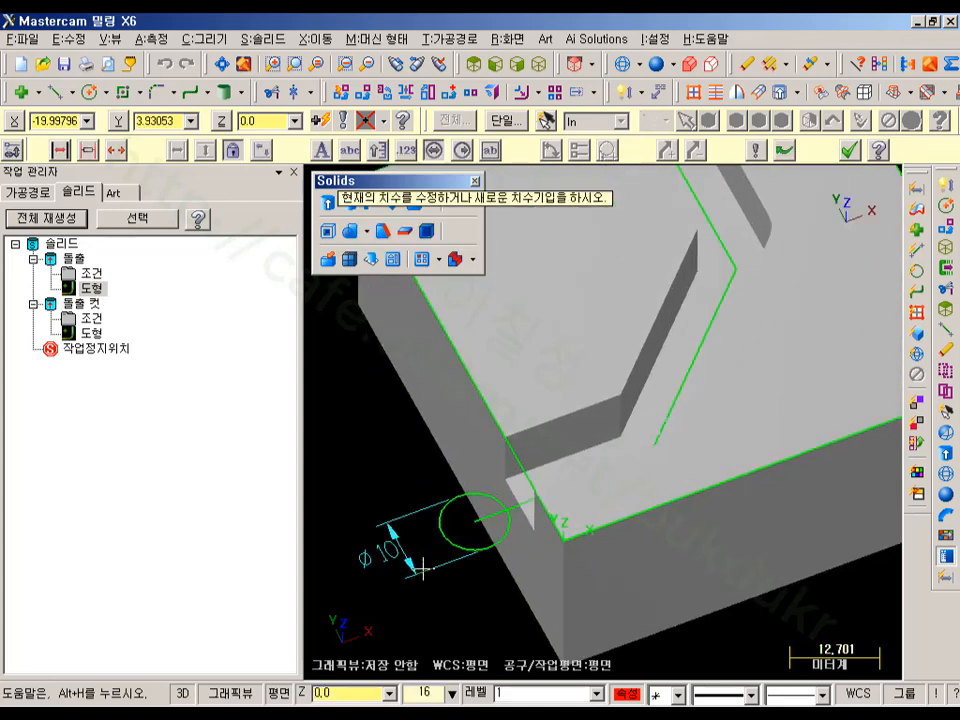
{"action": "scroll", "coordinate": [423, 568], "scroll_direction": "up", "scroll_amount": 1}
{"action": "left_click", "coordinate": [849, 150]}
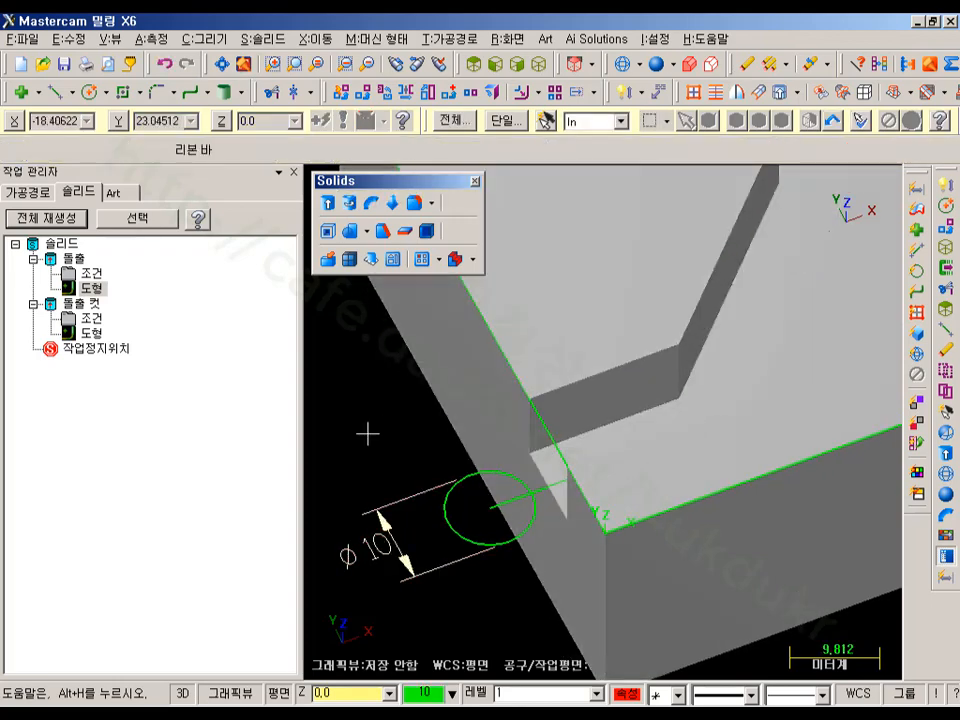
{"action": "scroll", "coordinate": [355, 448], "scroll_direction": "down", "scroll_amount": 1}
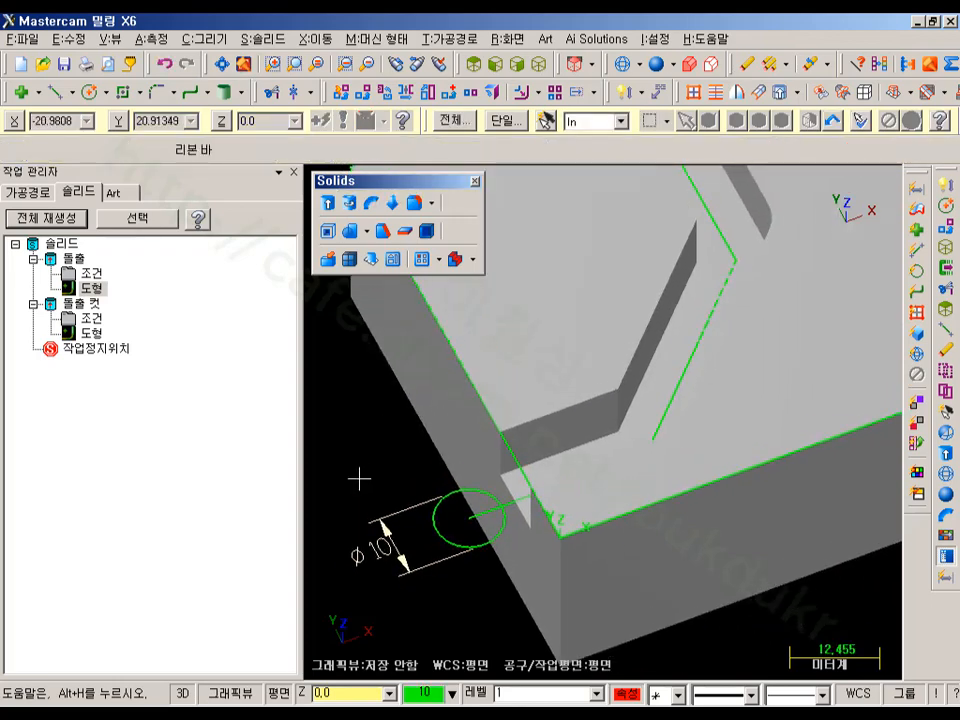
{"action": "scroll", "coordinate": [433, 506], "scroll_direction": "down", "scroll_amount": 3}
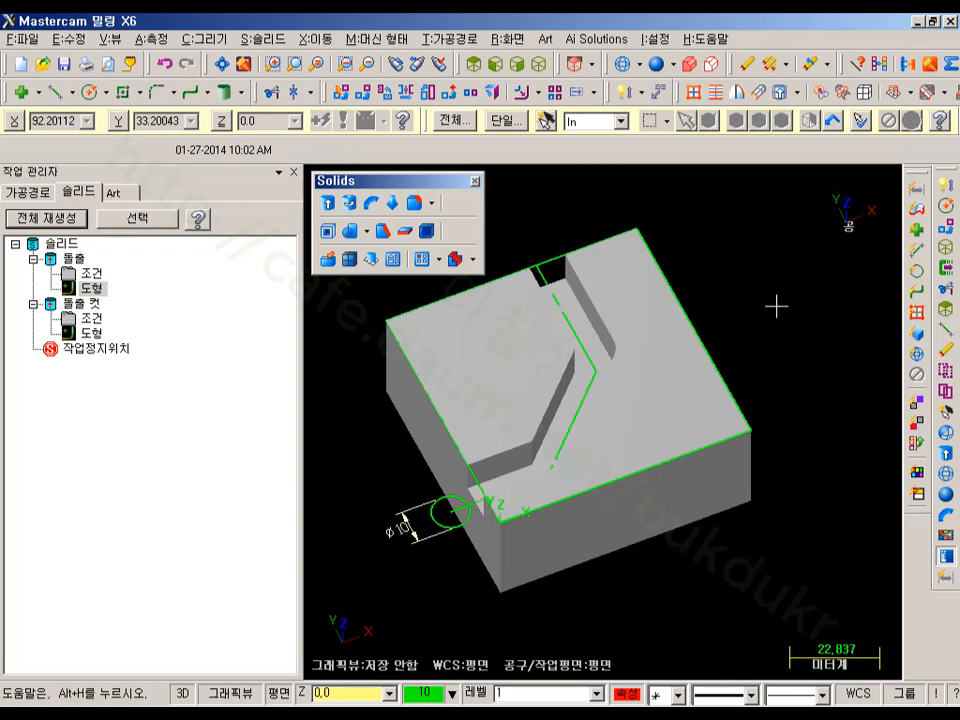
Extrude the 10 mm circle upward by 50 mm as a new solid body, reversing the direction away from the block's underside
{"action": "left_click", "coordinate": [64, 245]}
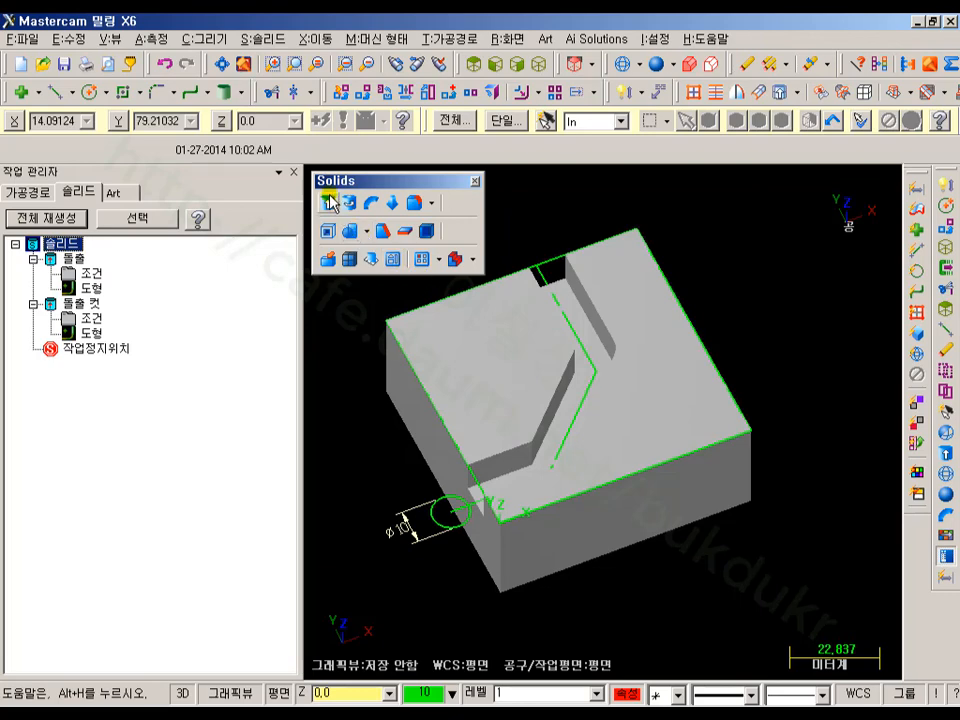
{"action": "left_click", "coordinate": [326, 200]}
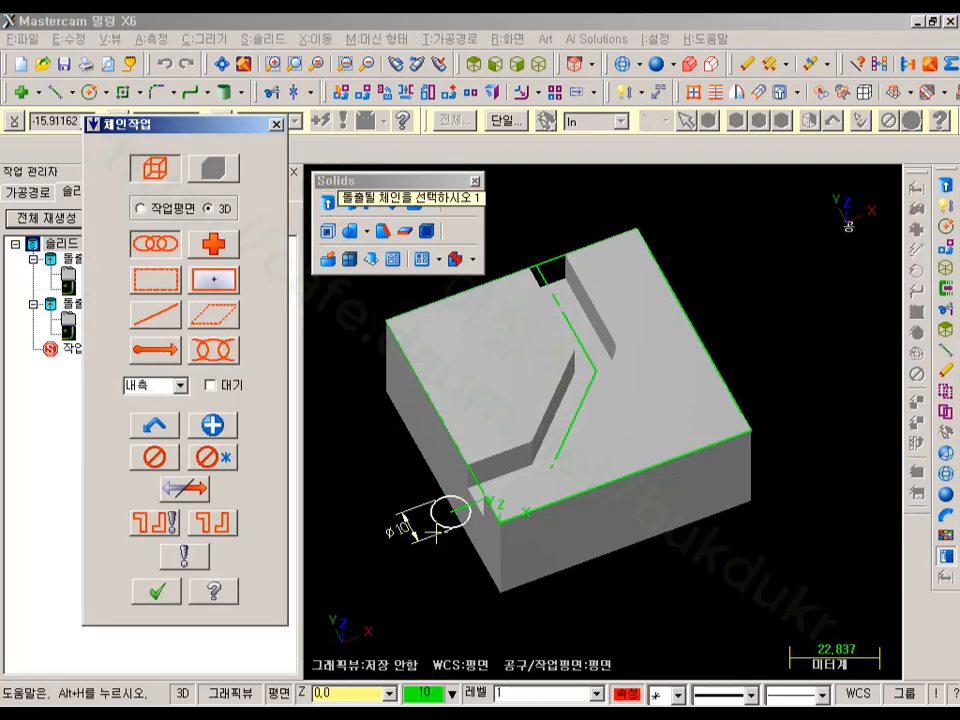
{"action": "left_click", "coordinate": [428, 512]}
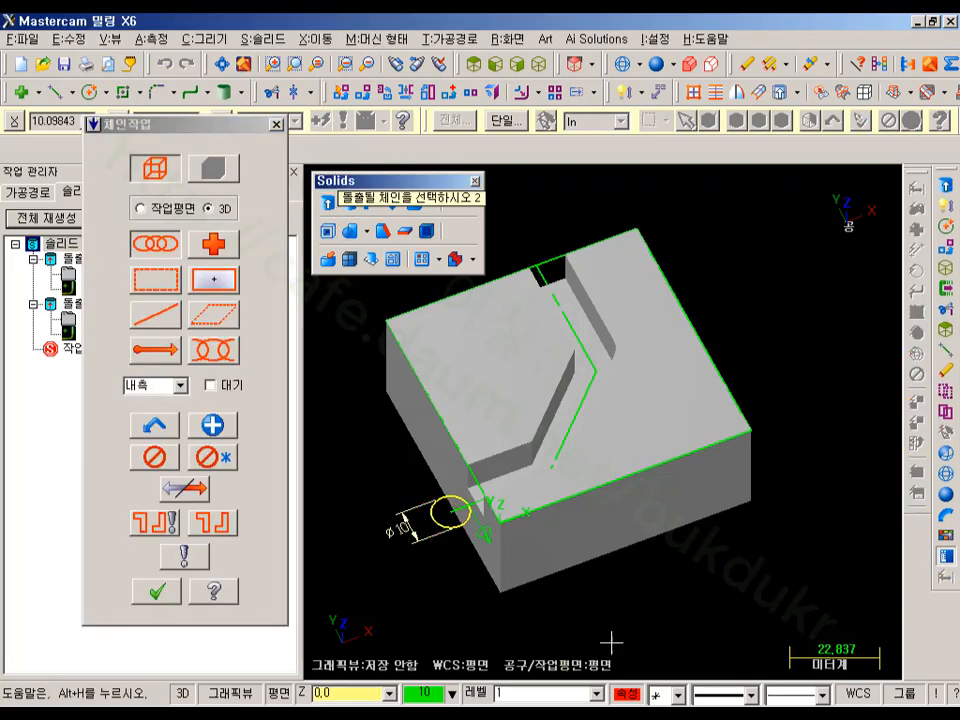
{"action": "middle_click_drag", "start_coordinate": [669, 514], "coordinate": [701, 557]}
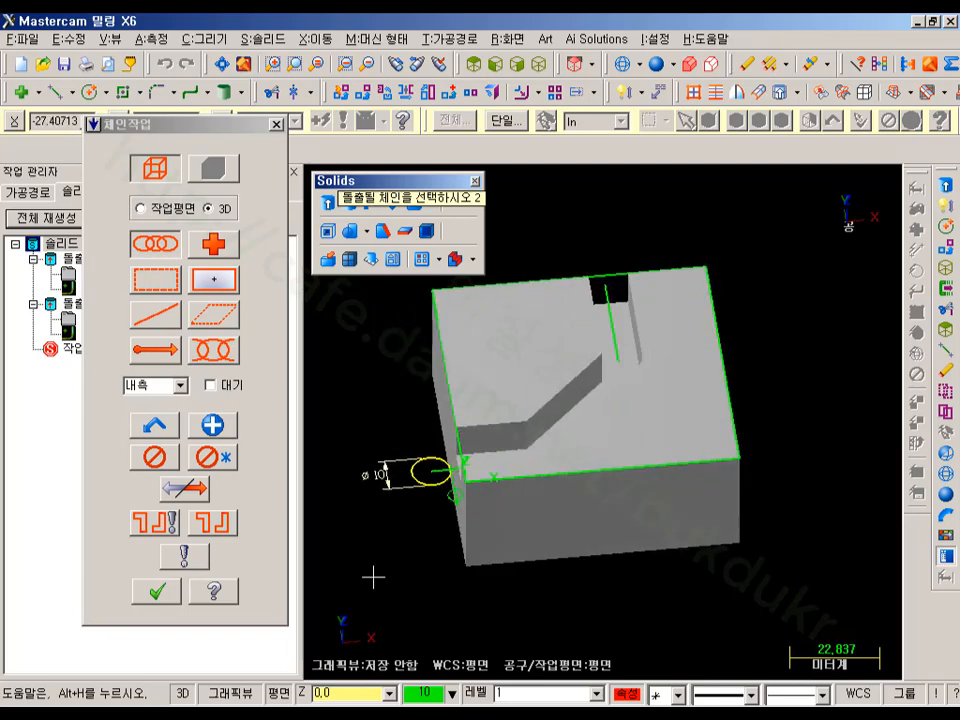
{"action": "left_click", "coordinate": [172, 593]}
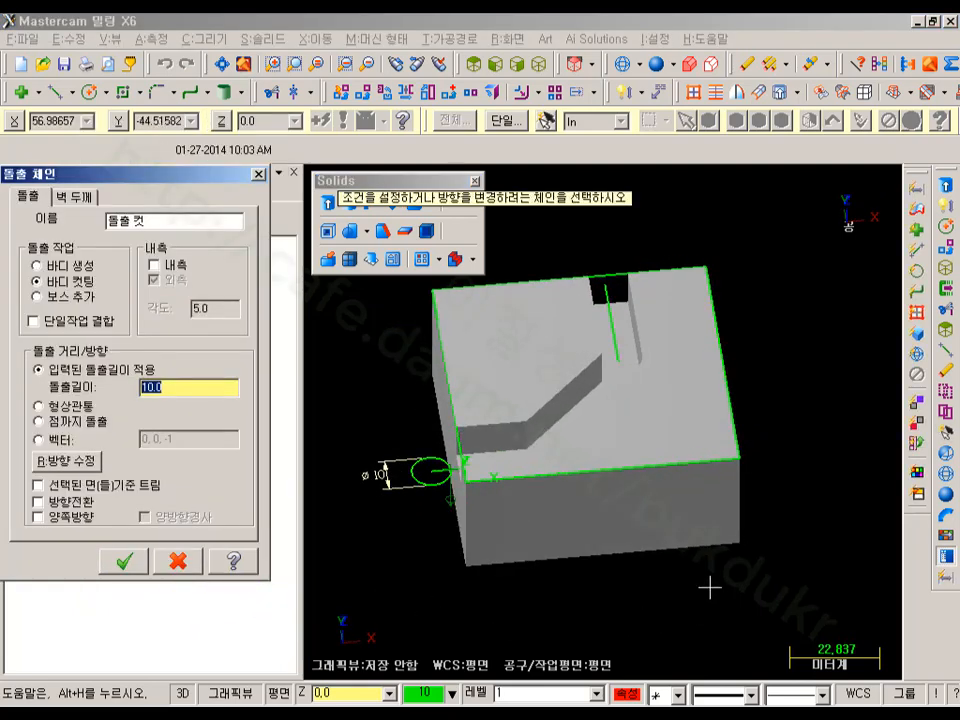
{"action": "middle_click_drag", "start_coordinate": [709, 588], "coordinate": [715, 541]}
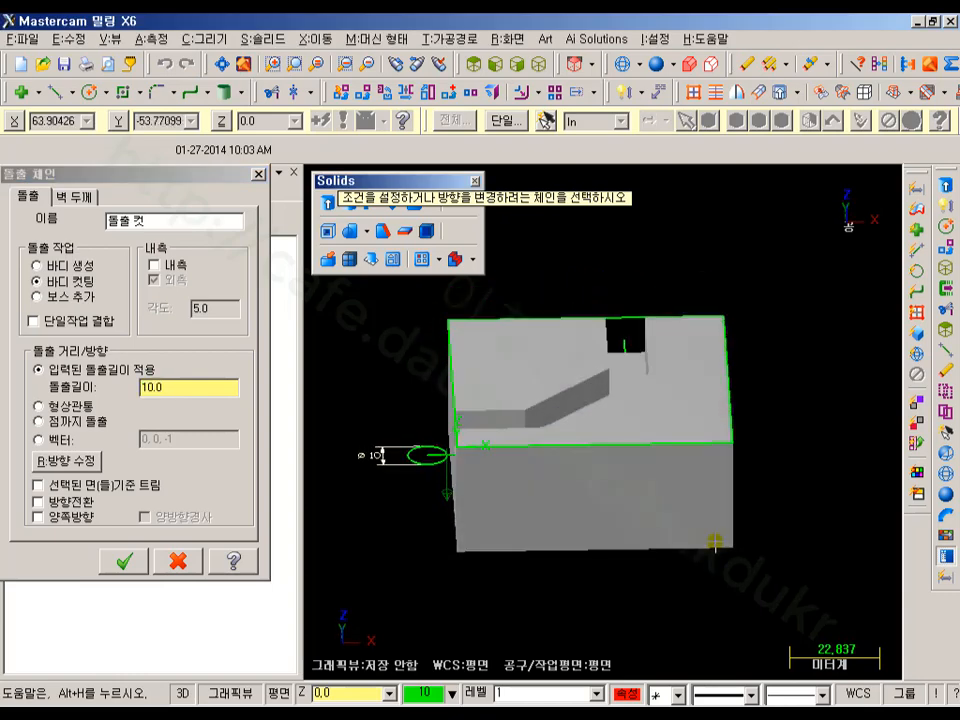
{"action": "scroll", "coordinate": [369, 530], "scroll_direction": "up", "scroll_amount": 3}
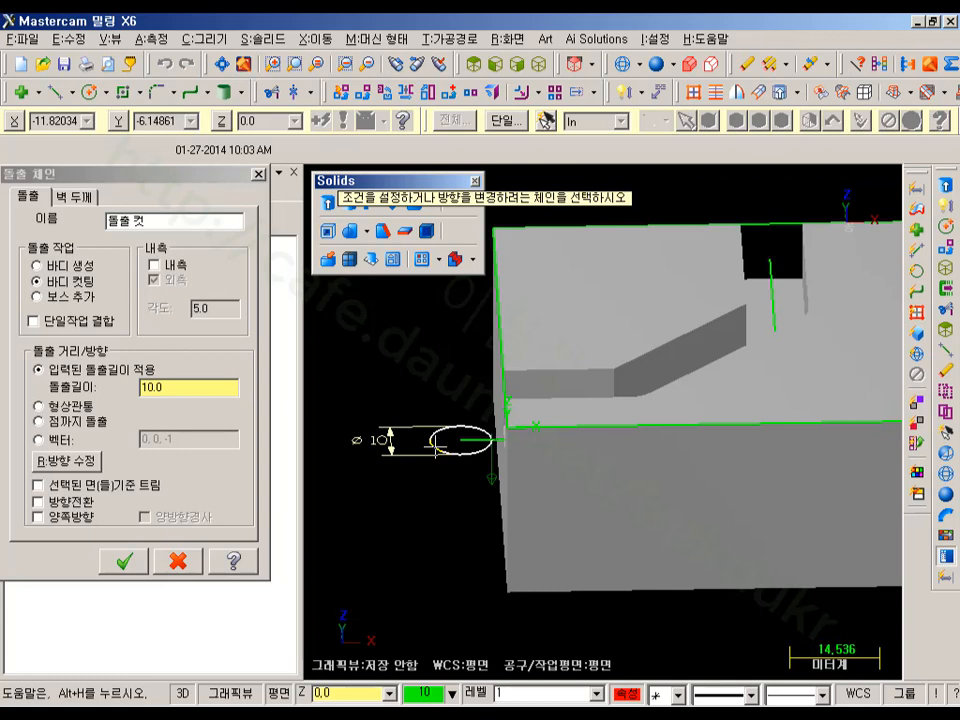
{"action": "left_click", "coordinate": [437, 447]}
{"action": "scroll", "coordinate": [457, 557], "scroll_direction": "down", "scroll_amount": 1}
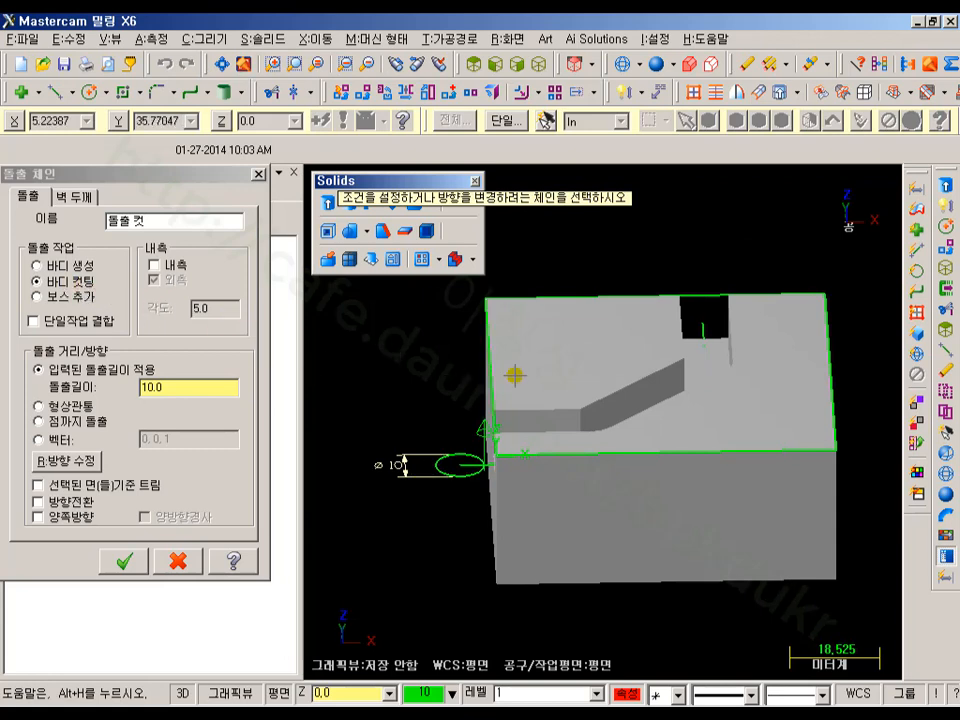
{"action": "left_click", "coordinate": [37, 265]}
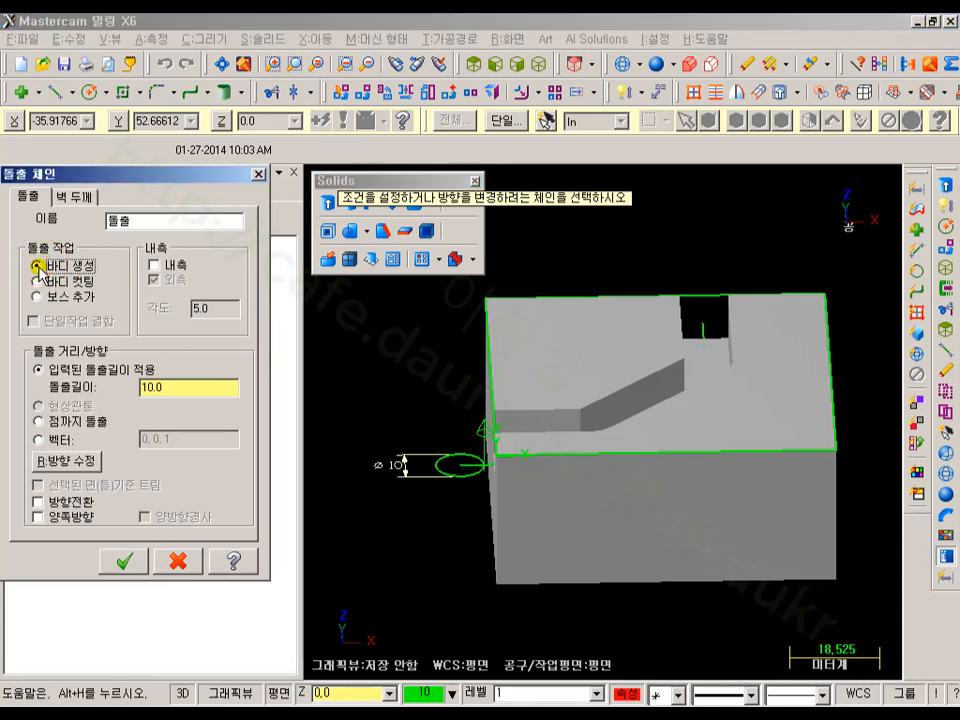
{"action": "left_click", "coordinate": [173, 387]}
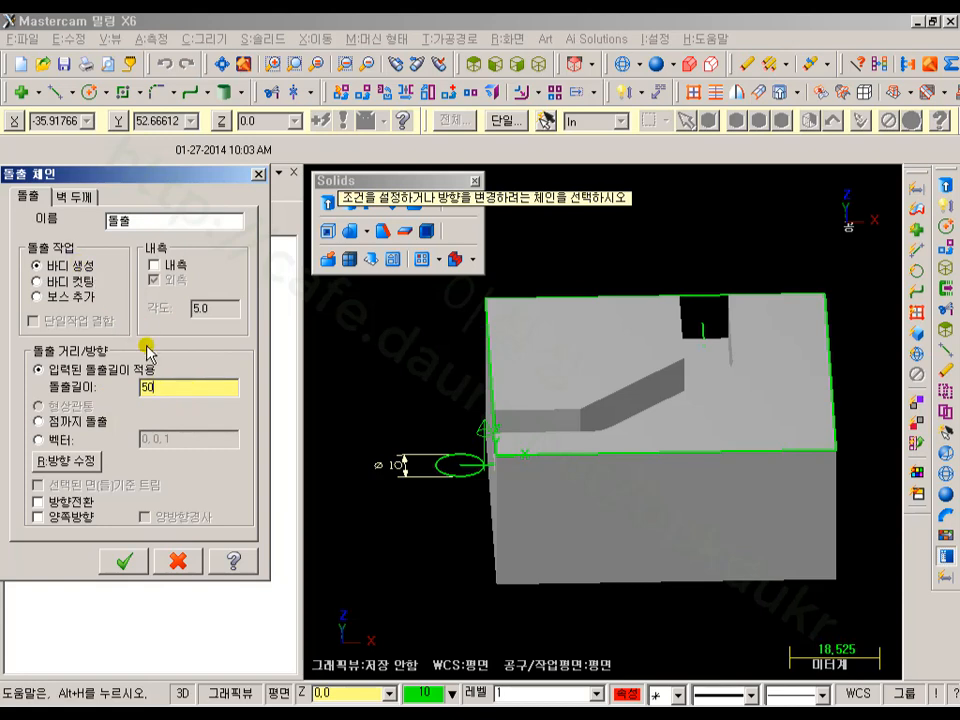
{"action": "left_click", "coordinate": [138, 566]}
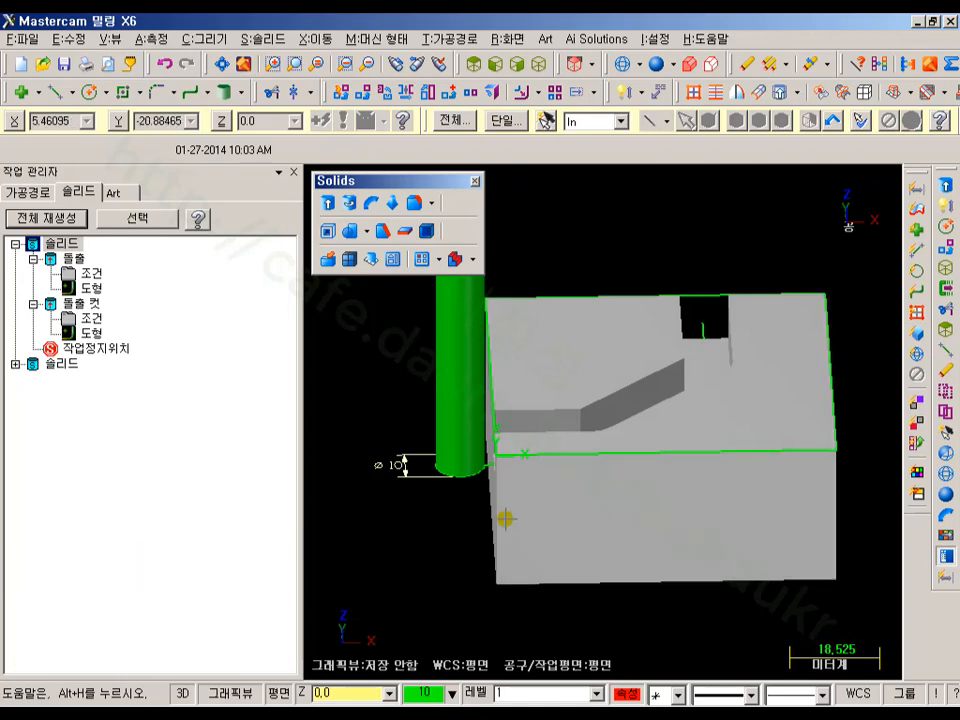
Examine the cutter cylinder beside the block and the operation history of the two separate solids
{"action": "scroll", "coordinate": [662, 396], "scroll_direction": "down", "scroll_amount": 1}
{"action": "mouse_move", "coordinate": [716, 336]}
{"action": "middle_mouse_down"}
{"action": "mouse_move", "coordinate": [639, 315]}
{"action": "mouse_move", "coordinate": [633, 349]}
{"action": "mouse_move", "coordinate": [746, 349]}
{"action": "mouse_move", "coordinate": [628, 336]}
{"action": "mouse_move", "coordinate": [699, 345]}
{"action": "middle_mouse_up"}
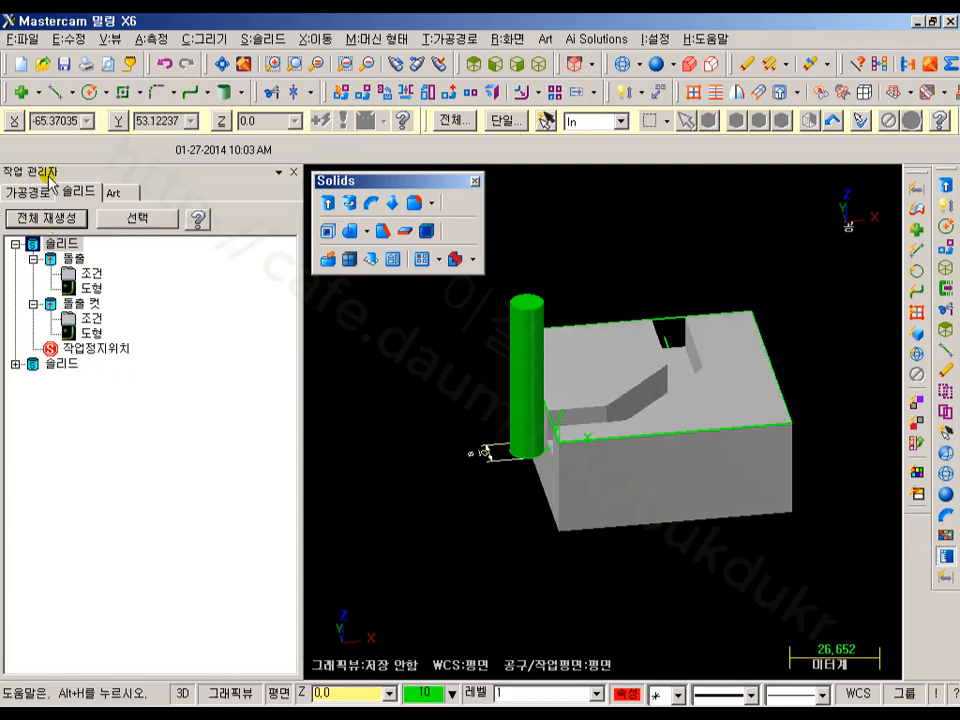
{"action": "left_click", "coordinate": [15, 244]}
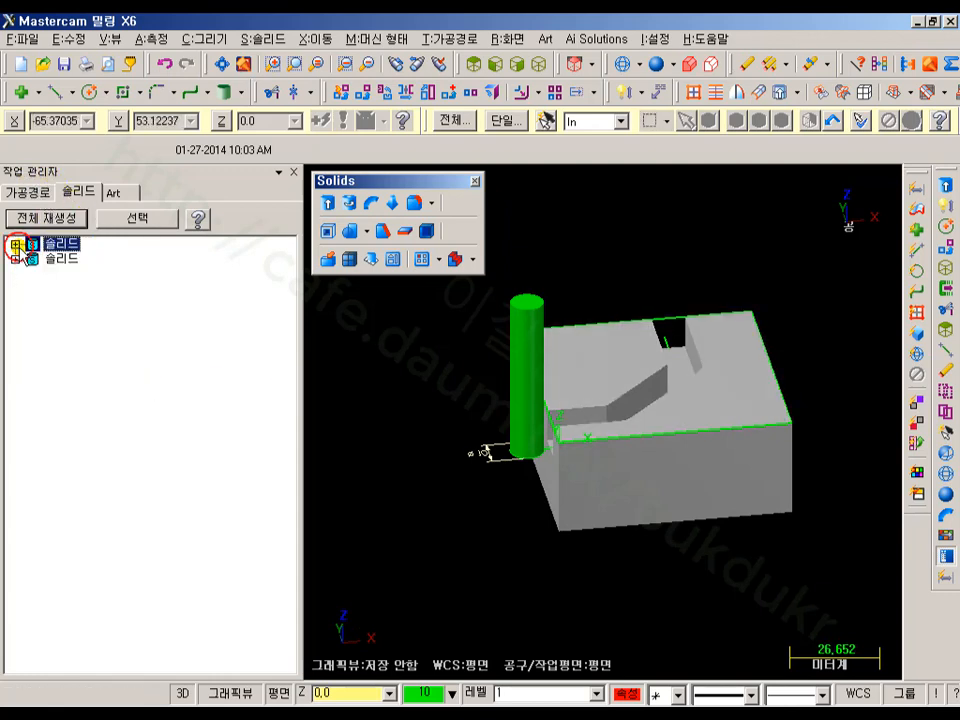
{"action": "left_click", "coordinate": [62, 259]}
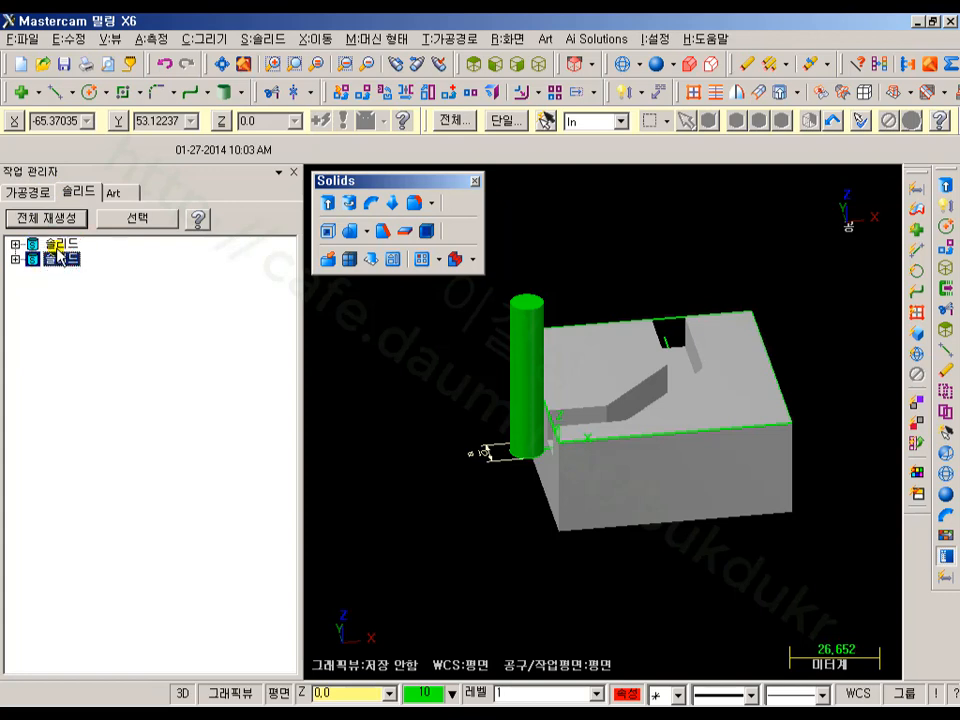
{"action": "left_click", "coordinate": [60, 258]}
{"action": "left_click", "coordinate": [56, 243]}
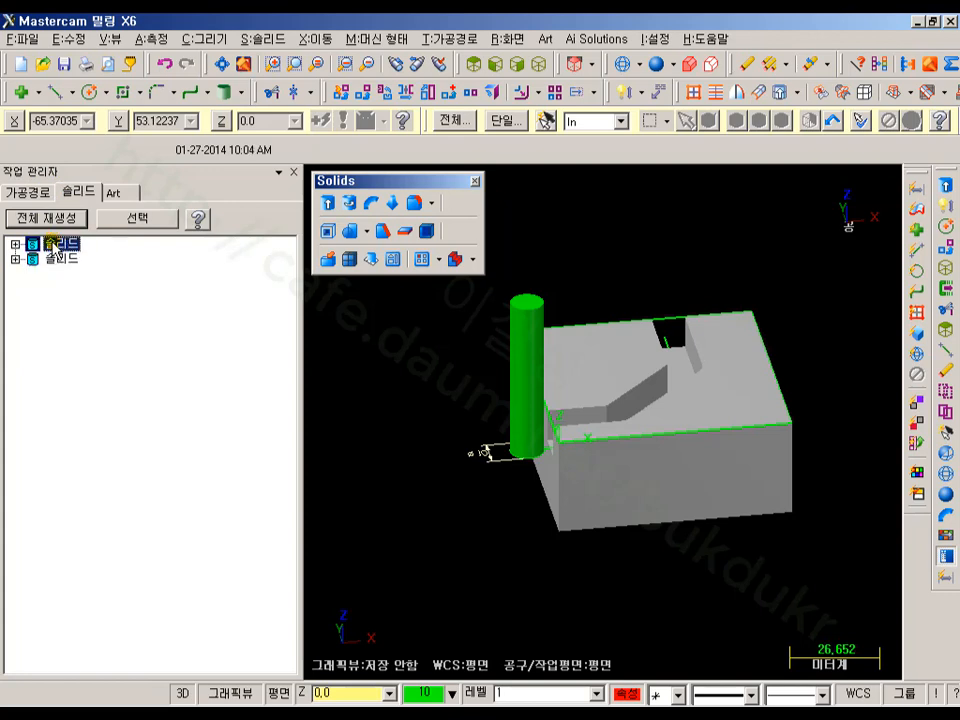
{"action": "left_click", "coordinate": [15, 243]}
{"action": "left_click", "coordinate": [15, 363]}
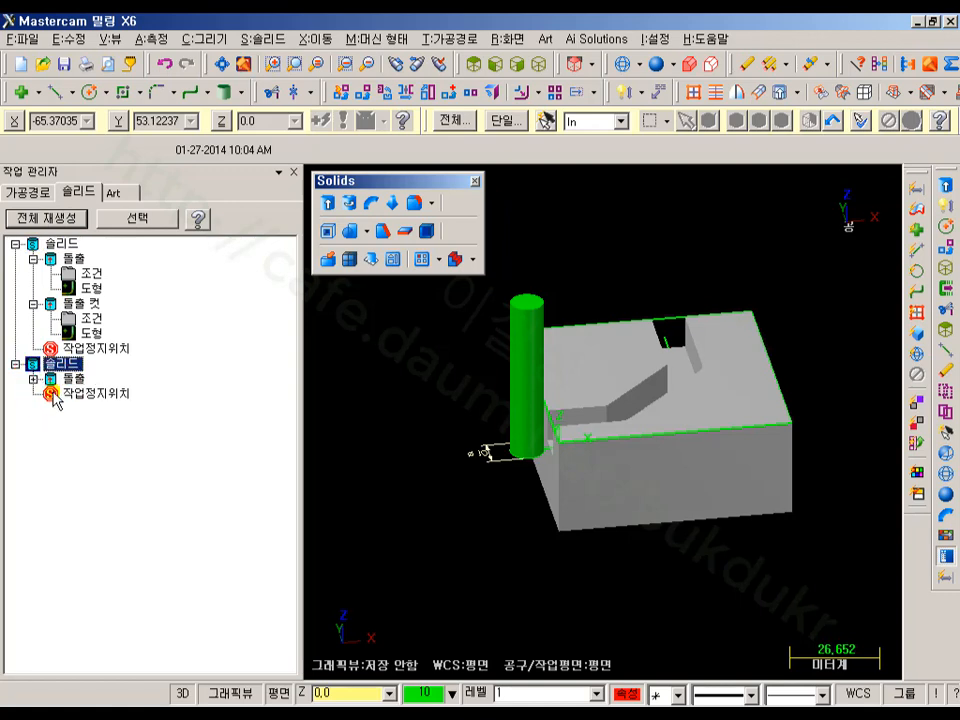
{"action": "left_click", "coordinate": [75, 378]}
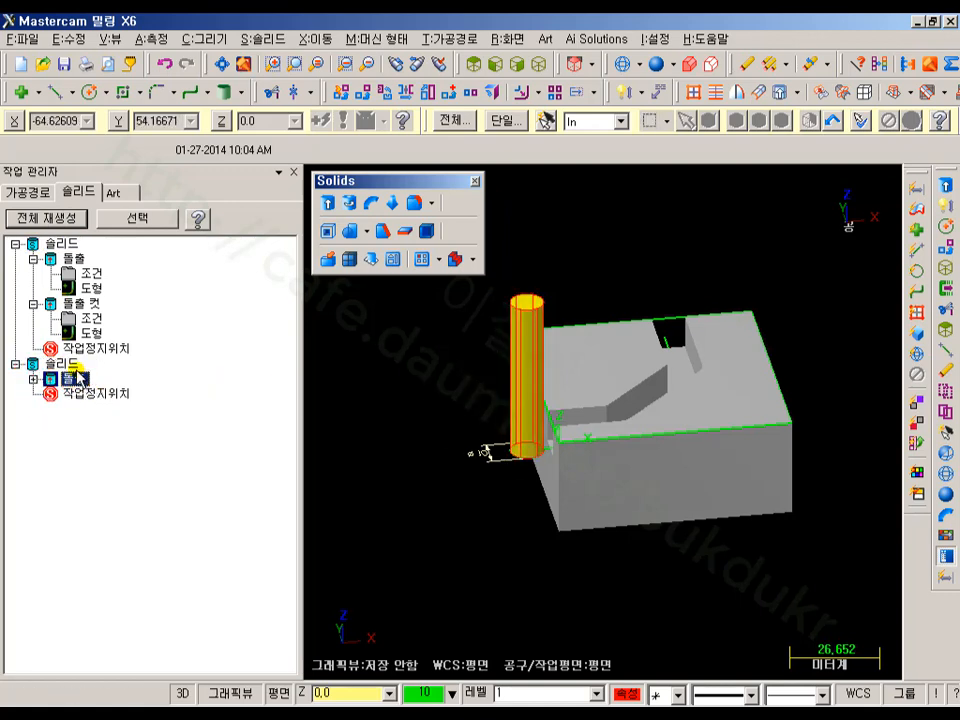
{"action": "left_click", "coordinate": [62, 364]}
{"action": "scroll", "coordinate": [650, 385], "scroll_direction": "down", "scroll_amount": 1}
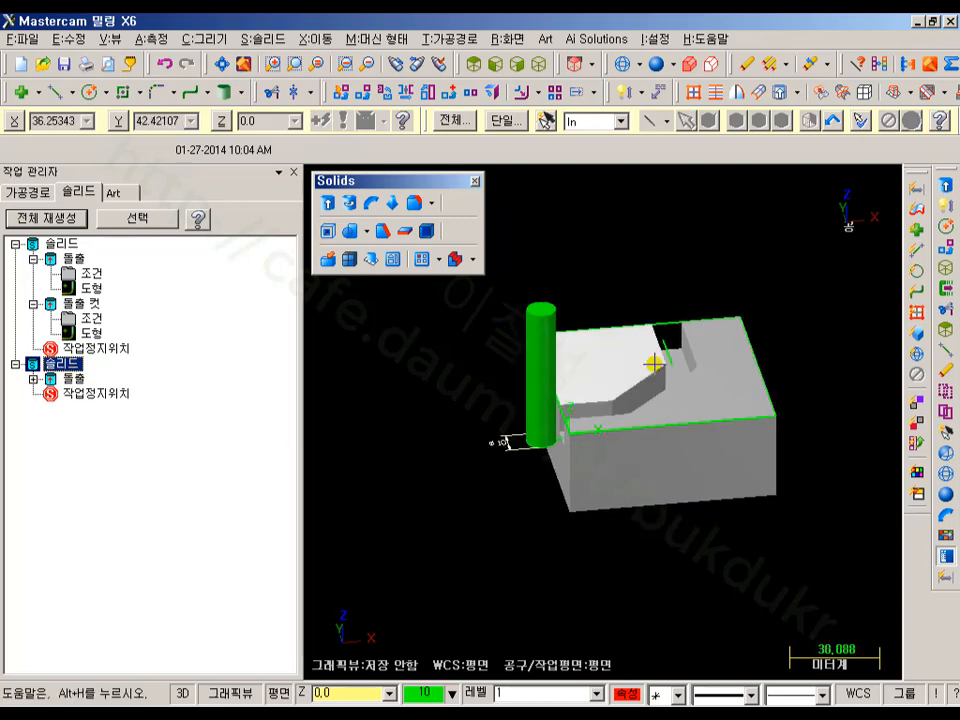
{"action": "scroll", "coordinate": [681, 381], "scroll_direction": "up", "scroll_amount": 2}
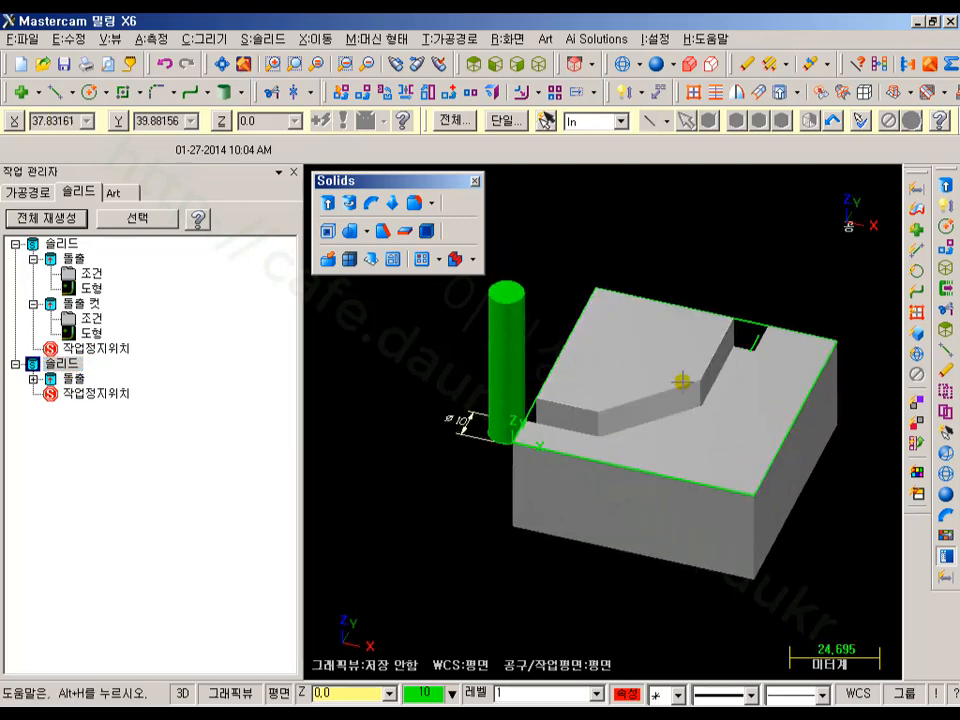
{"action": "middle_click_drag", "start_coordinate": [731, 334], "coordinate": [671, 336]}
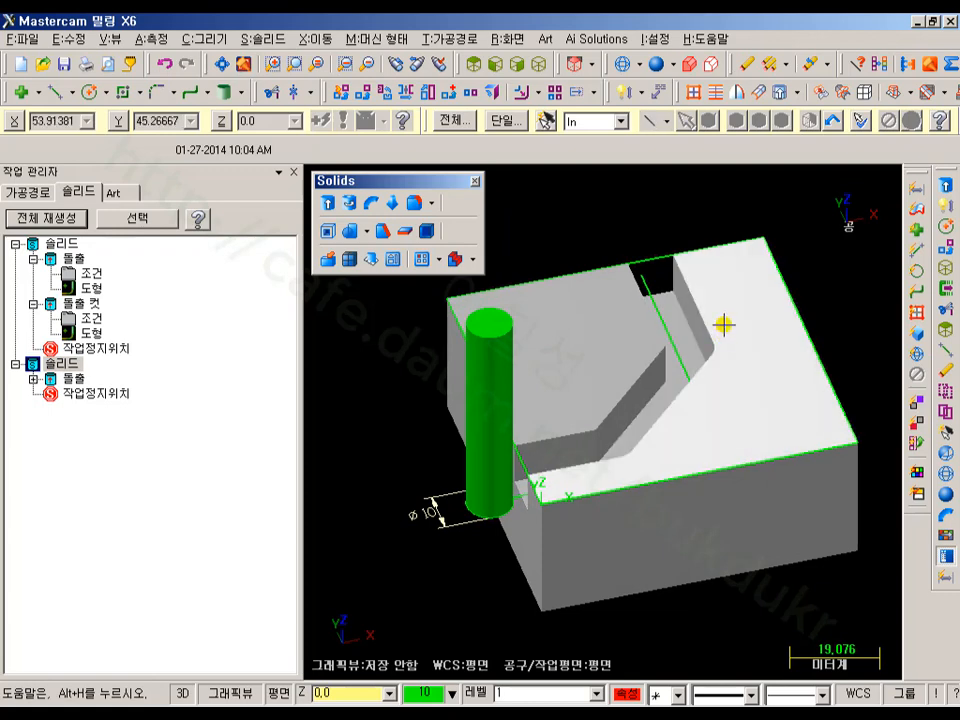
{"action": "scroll", "coordinate": [722, 350], "scroll_direction": "up", "scroll_amount": 1}
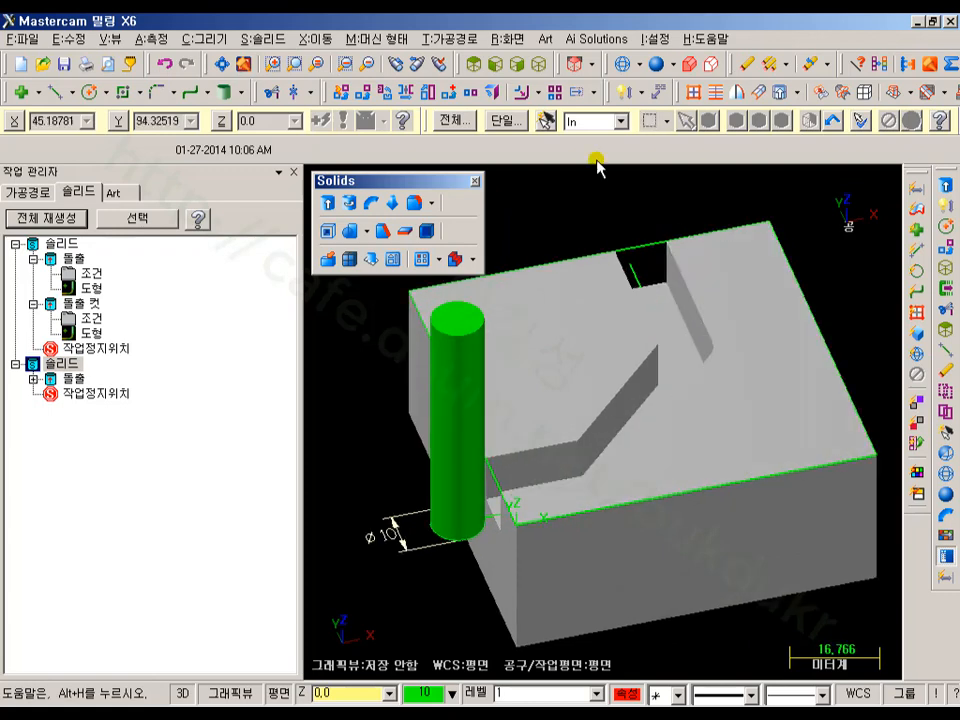
Select the cutter cylinder for a dynamic transform and set its gnomon origin at the centre of the cylinder's base circle
{"action": "left_click", "coordinate": [342, 92]}
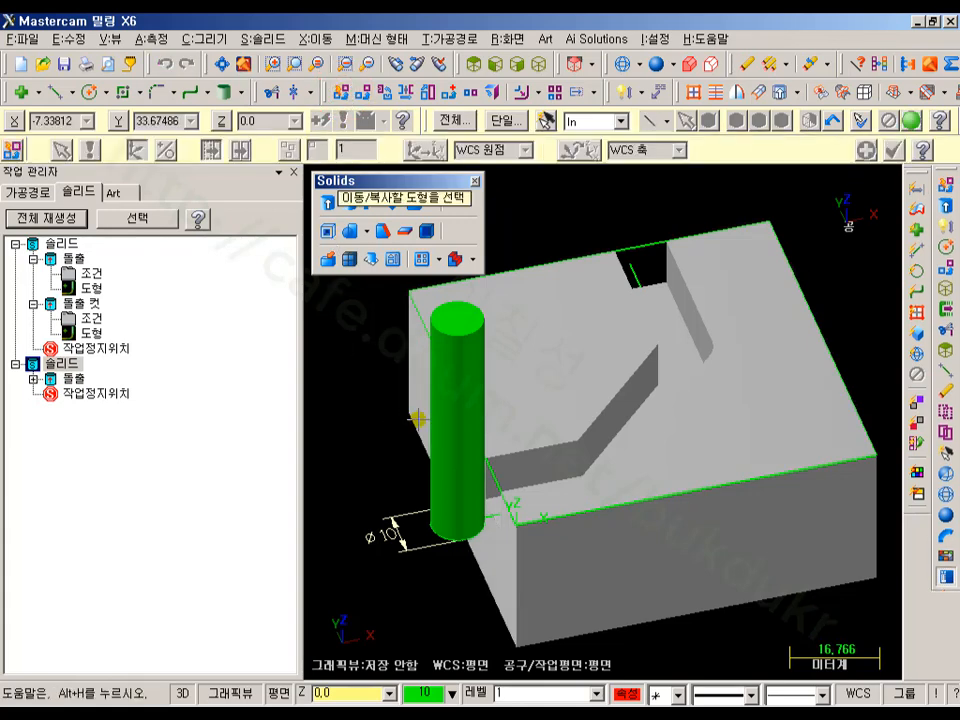
{"action": "left_click", "coordinate": [459, 430]}
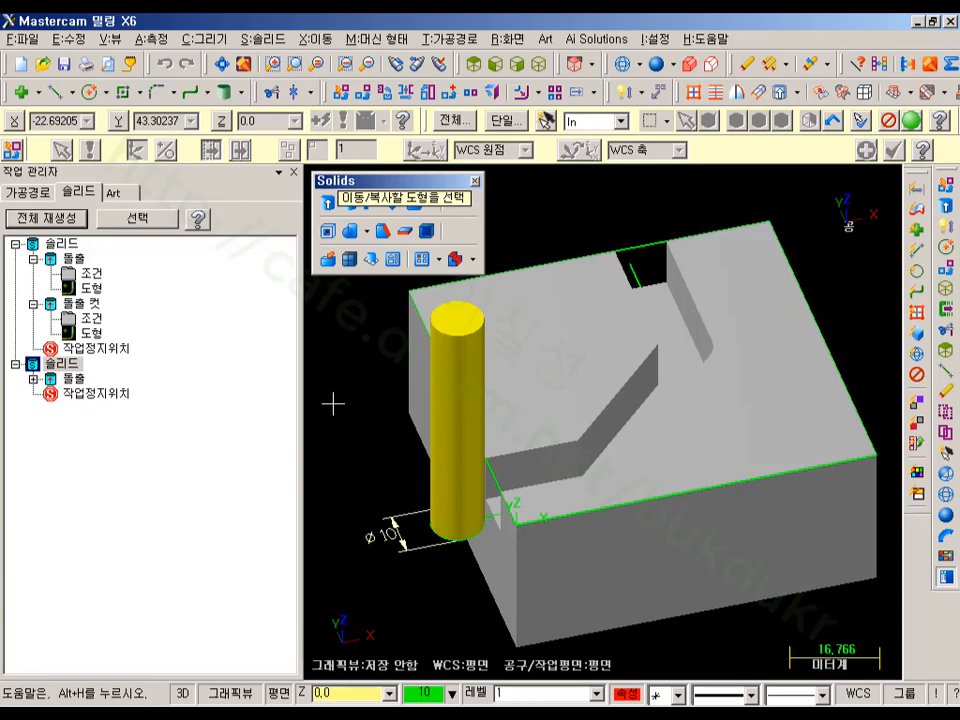
{"action": "left_click", "coordinate": [912, 121]}
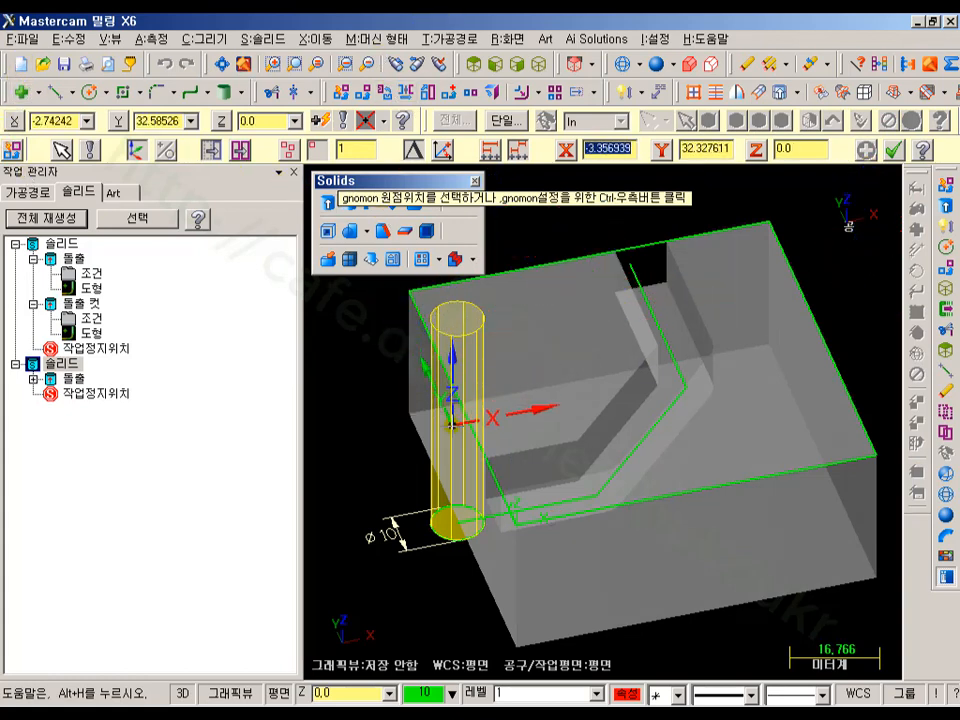
{"action": "left_click", "coordinate": [466, 528]}
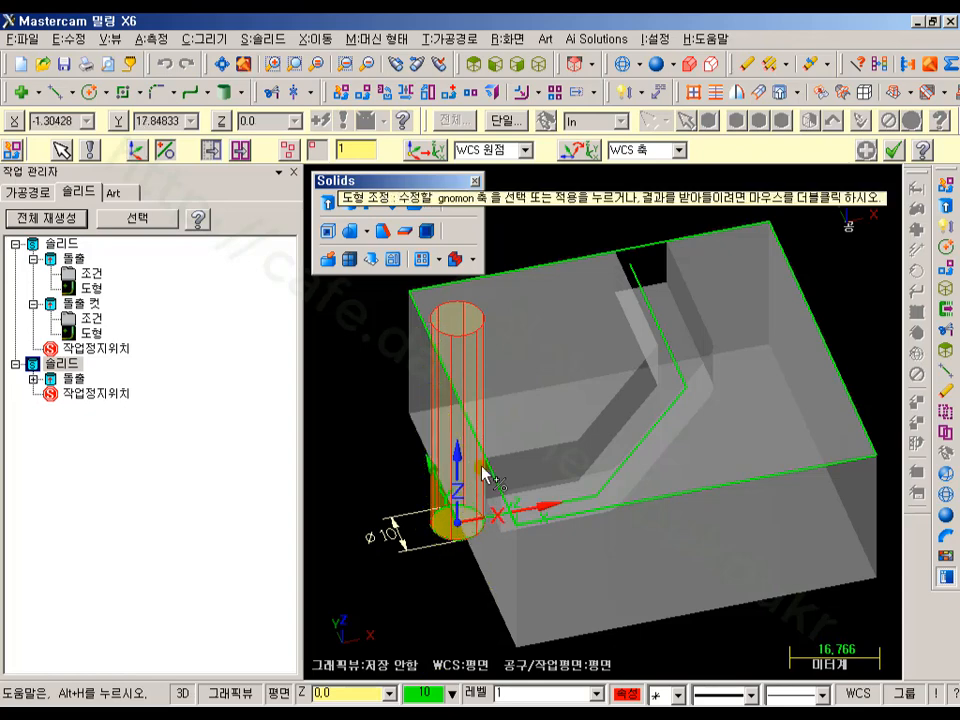
{"action": "left_click", "coordinate": [458, 522]}
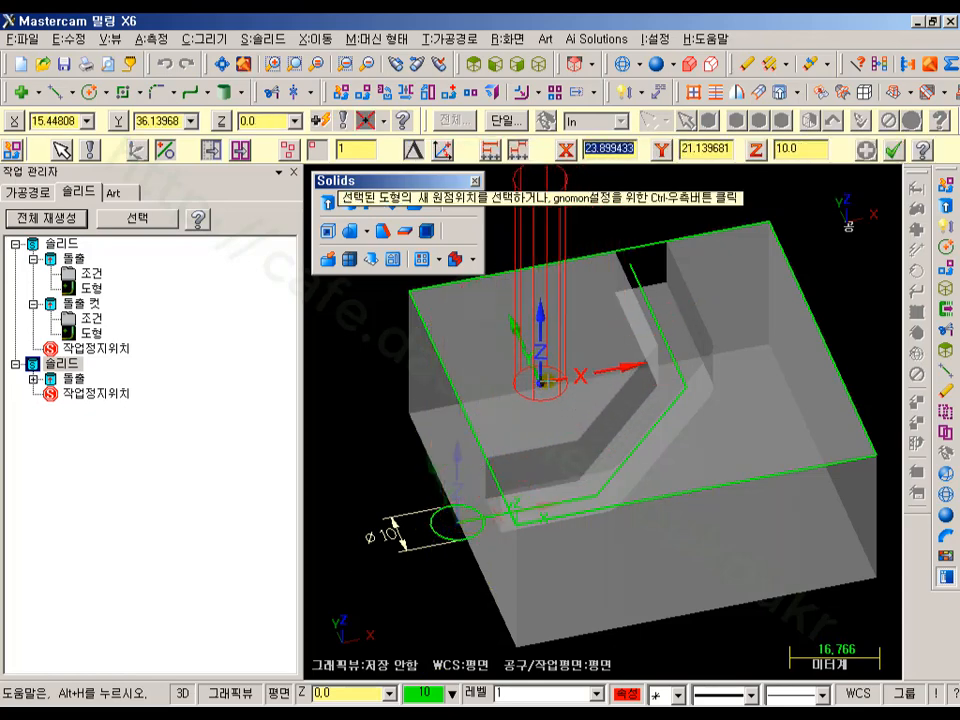
Place copies of the cutter cylinder at both groove centreline corners and its far extended end, keeping the original
{"action": "left_click", "coordinate": [289, 155]}
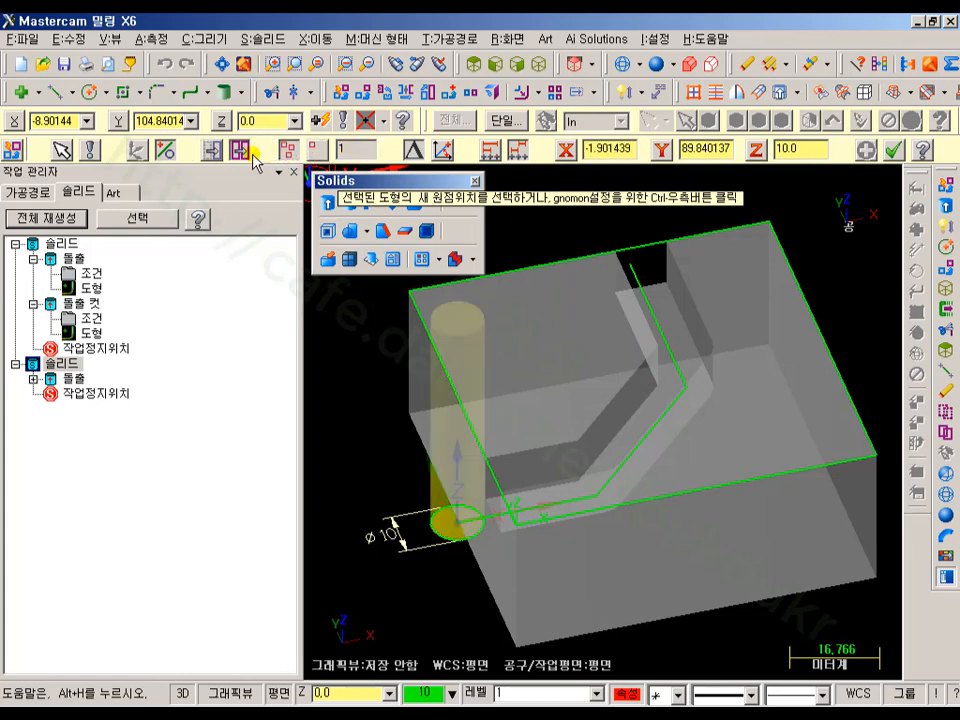
{"action": "left_click", "coordinate": [239, 152]}
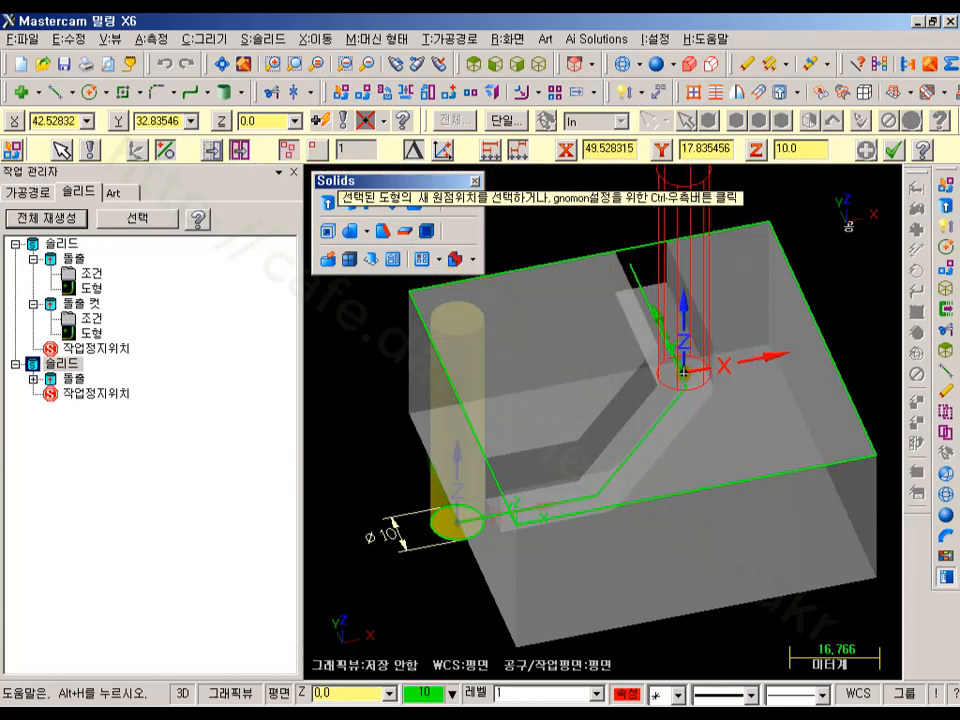
{"action": "middle_click_drag", "start_coordinate": [684, 373], "coordinate": [634, 378]}
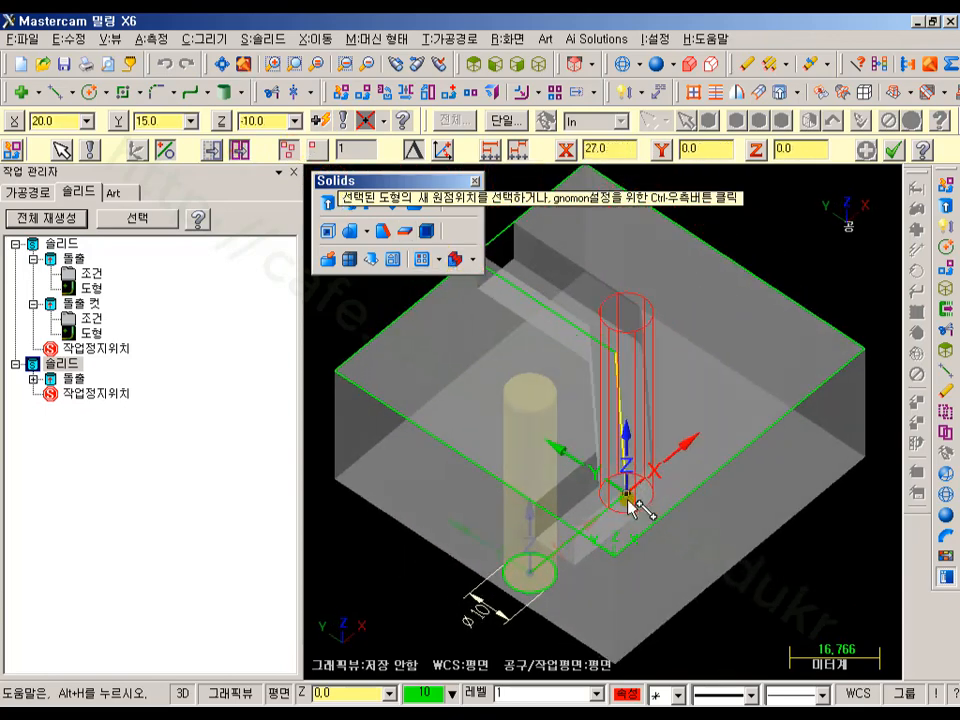
{"action": "left_click", "coordinate": [625, 497]}
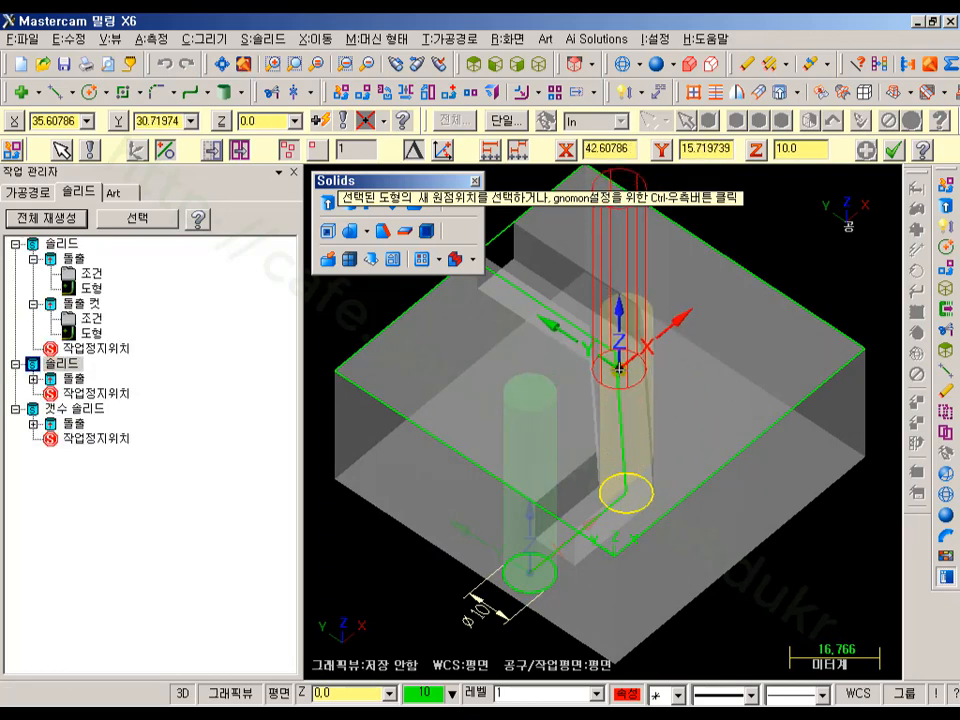
{"action": "left_click", "coordinate": [617, 357]}
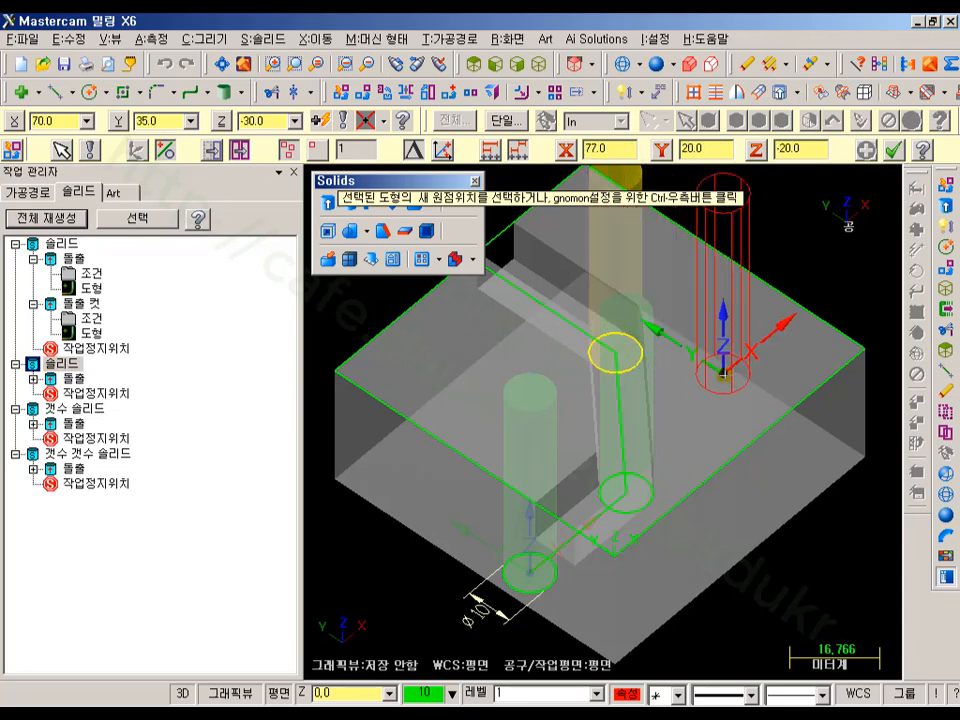
{"action": "middle_click_drag", "start_coordinate": [682, 407], "coordinate": [857, 521]}
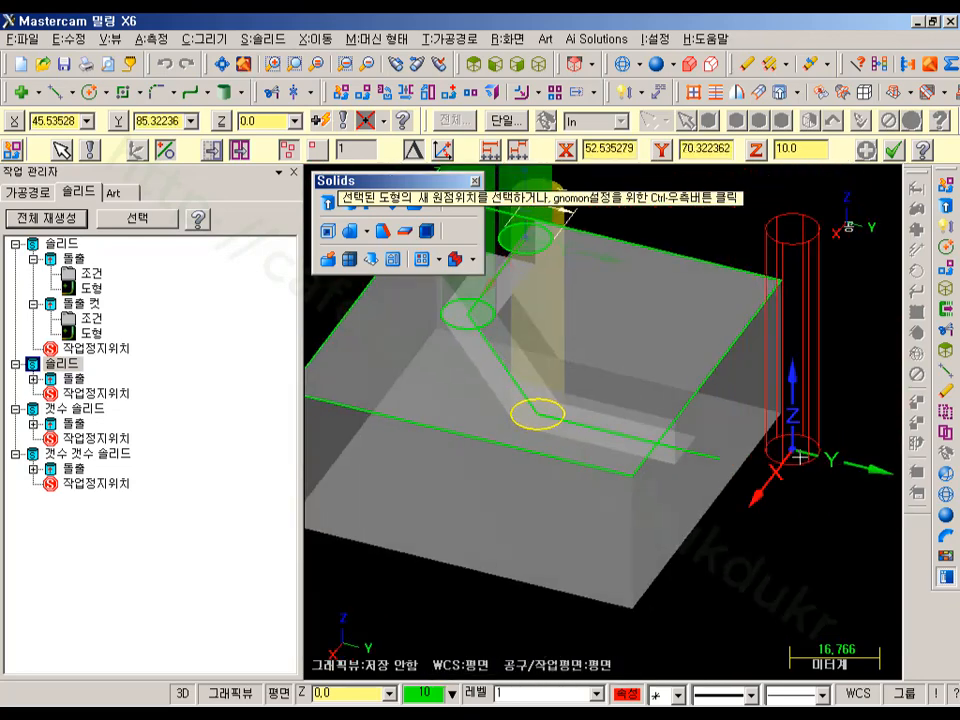
{"action": "left_click", "coordinate": [727, 459]}
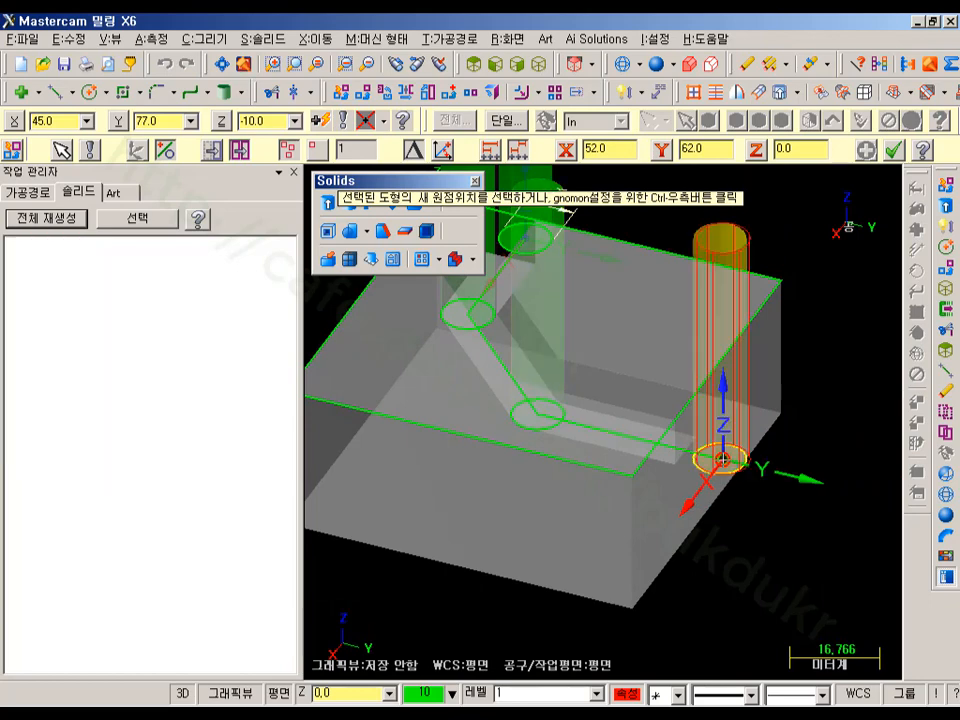
{"action": "left_click", "coordinate": [897, 155]}
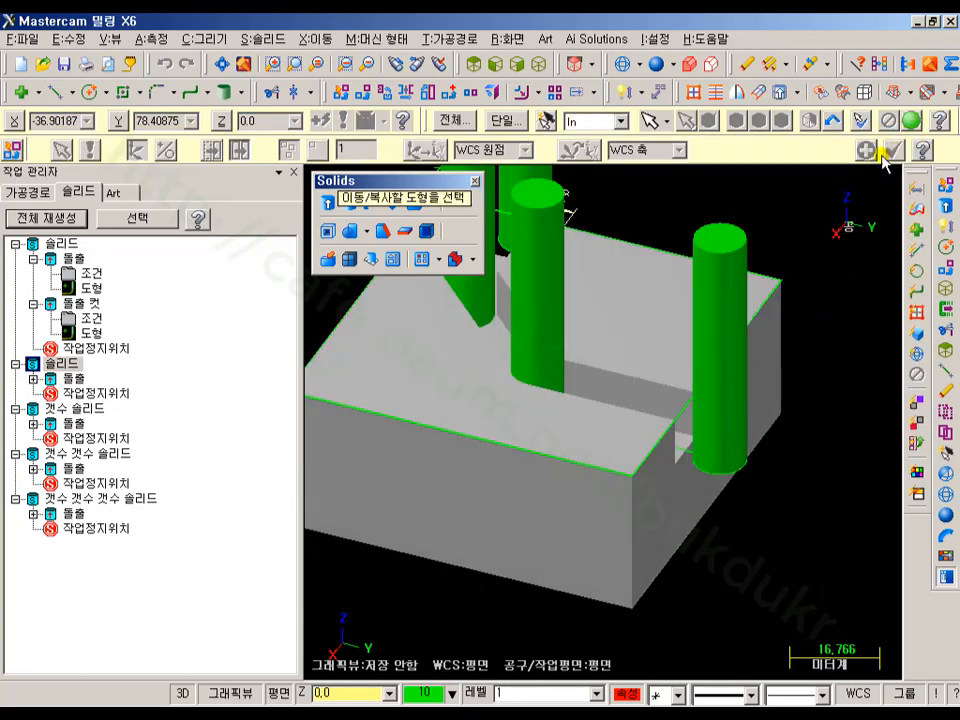
Inspect how the cutter cylinders sit against the groove walls at the centreline corners
{"action": "left_click", "coordinate": [541, 66]}
{"action": "middle_click_drag", "start_coordinate": [773, 364], "coordinate": [690, 397]}
{"action": "key", "text": "super"}
{"action": "scroll", "coordinate": [690, 397], "scroll_direction": "up", "scroll_amount": 6}
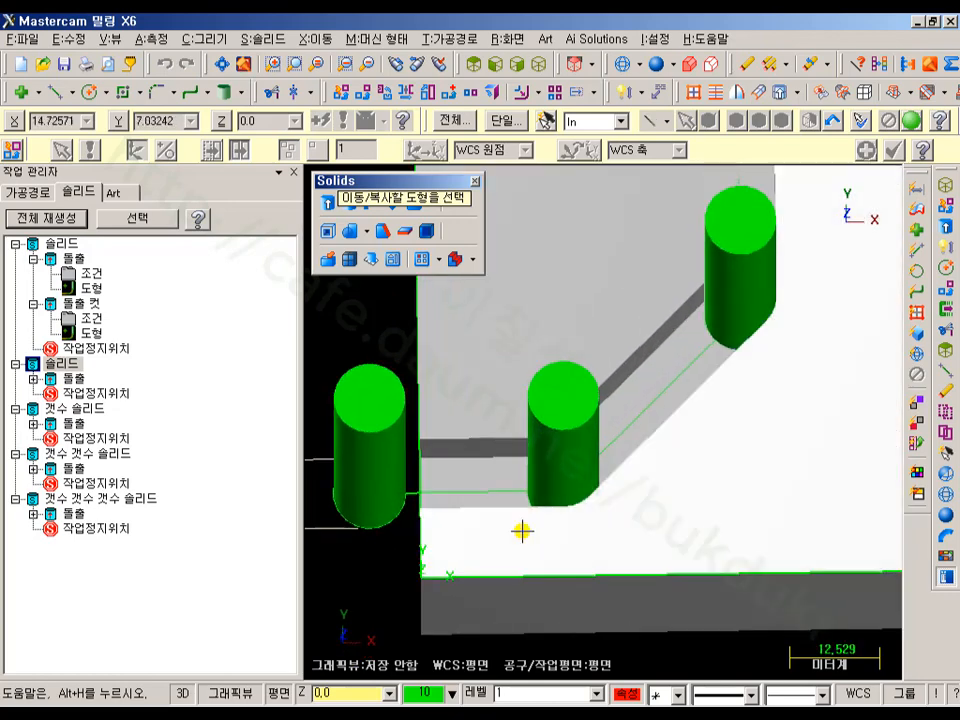
Examine the cutter outlines against the groove edges in a top-view wireframe, and compare with the shaded block from an angle
{"action": "middle_click_drag", "start_coordinate": [548, 464], "coordinate": [605, 536]}
{"action": "left_click", "coordinate": [475, 65]}
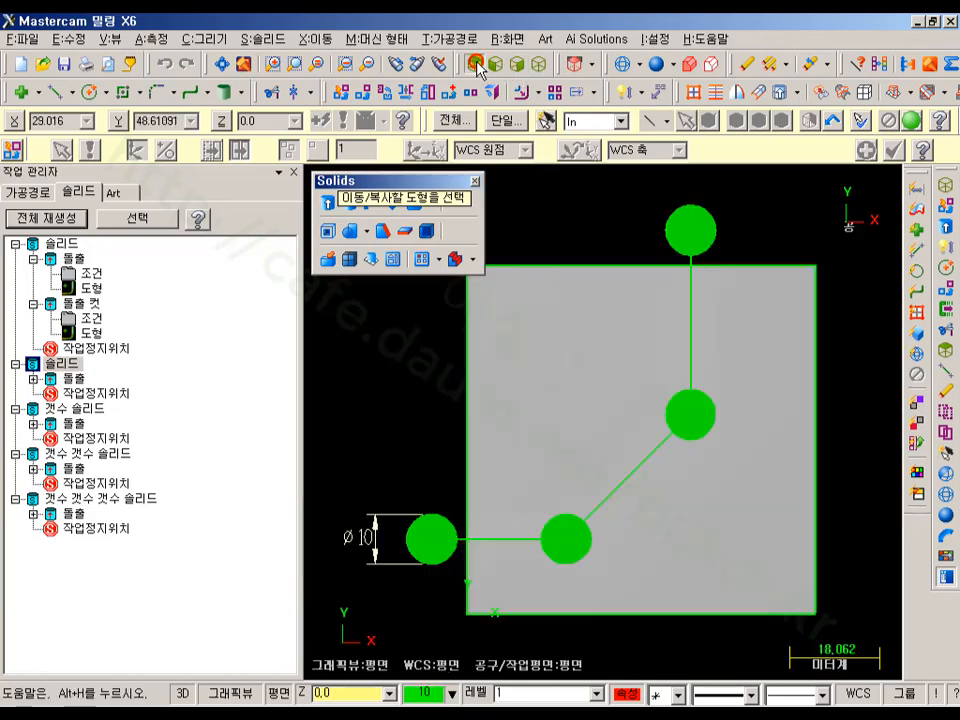
{"action": "scroll", "coordinate": [747, 448], "scroll_direction": "up", "scroll_amount": 2}
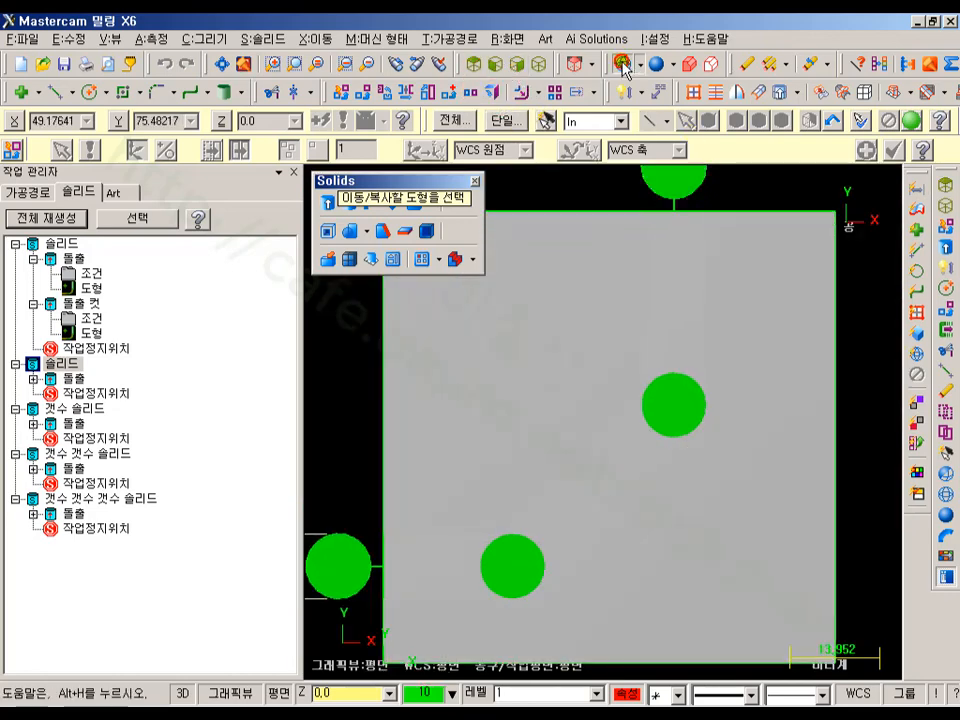
{"action": "left_click", "coordinate": [623, 66]}
{"action": "scroll", "coordinate": [590, 468], "scroll_direction": "up", "scroll_amount": 4}
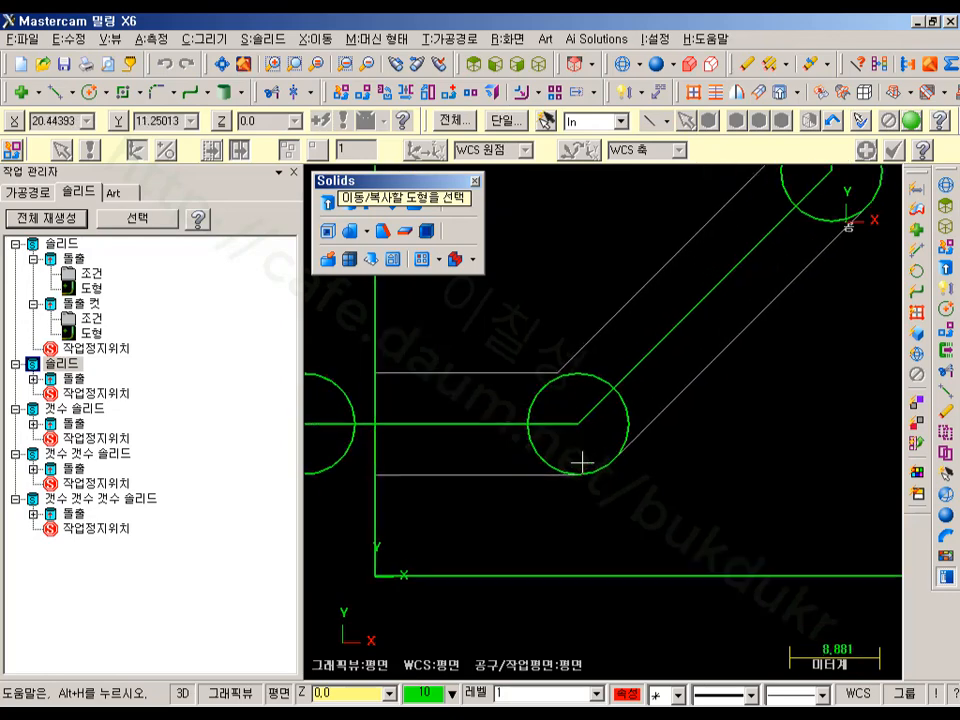
{"action": "middle_click_drag", "start_coordinate": [726, 310], "coordinate": [603, 513]}
{"action": "middle_click_drag", "start_coordinate": [723, 380], "coordinate": [665, 452]}
{"action": "scroll", "coordinate": [761, 432], "scroll_direction": "down", "scroll_amount": 4}
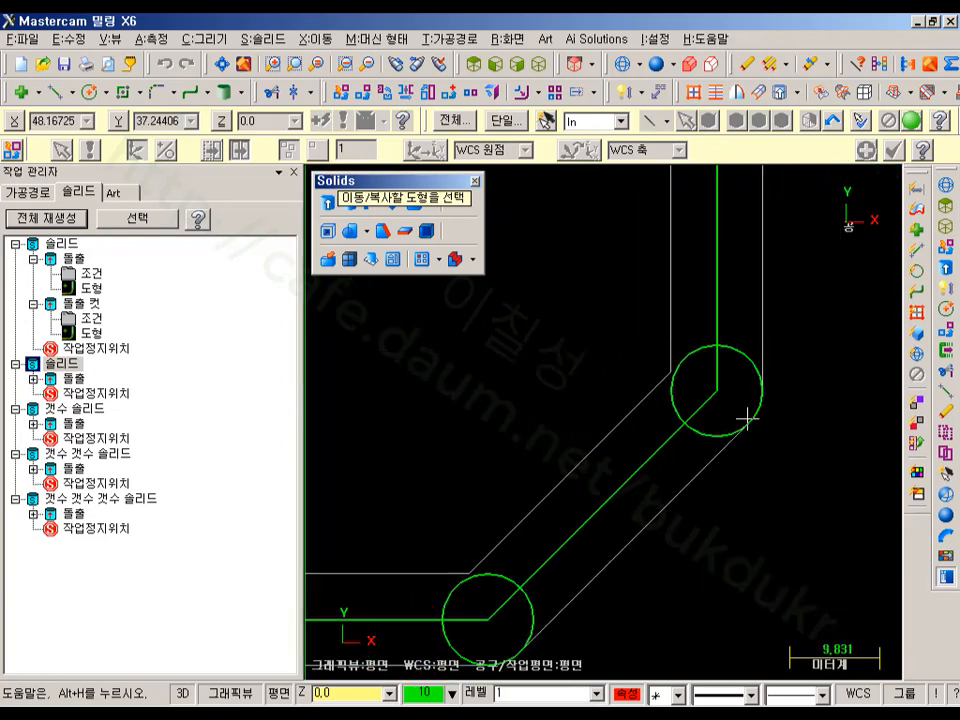
{"action": "scroll", "coordinate": [700, 450], "scroll_direction": "down", "scroll_amount": 2}
{"action": "middle_click_drag", "start_coordinate": [765, 444], "coordinate": [778, 350]}
{"action": "left_click", "coordinate": [657, 63]}
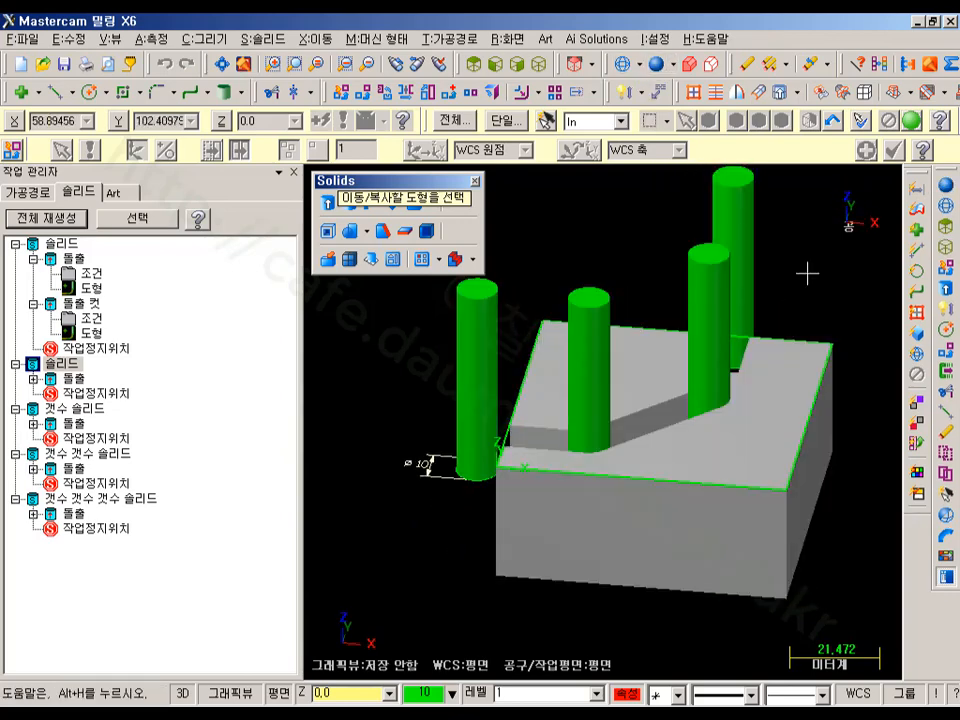
{"action": "middle_click_drag", "start_coordinate": [807, 272], "coordinate": [594, 583]}
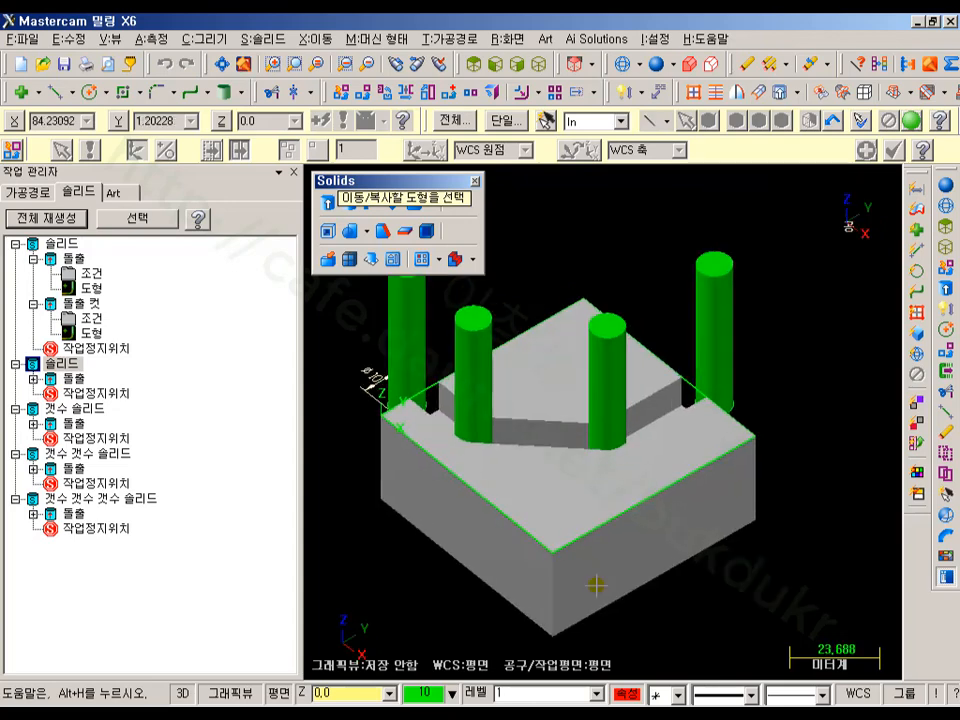
Check which cylinder each copied cutter solid and its extrude operation in the solids history corresponds to
{"action": "left_click", "coordinate": [66, 412]}
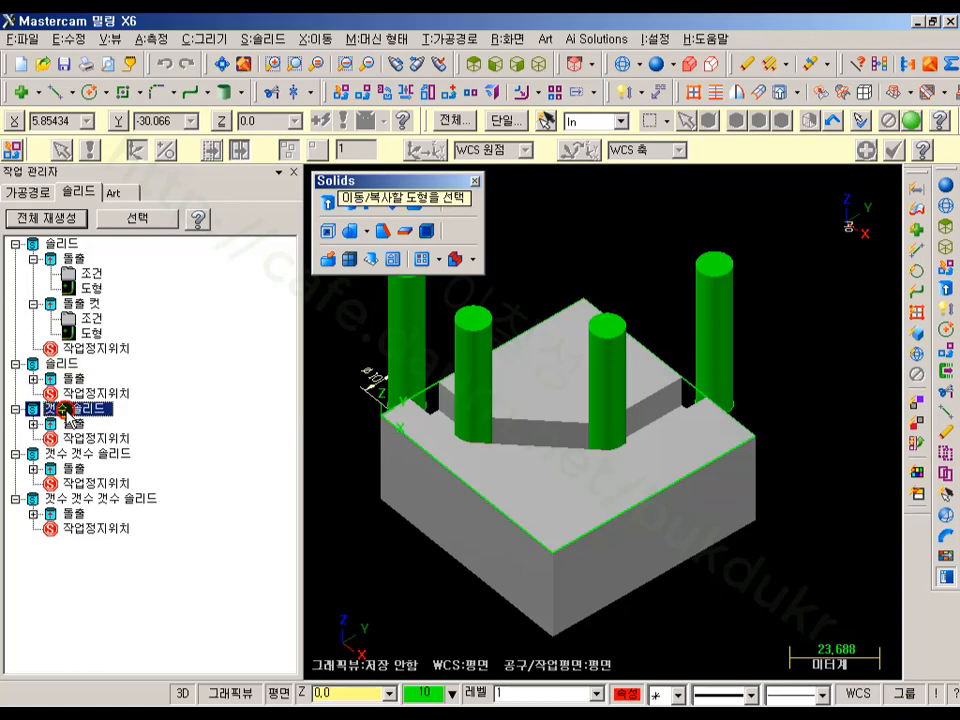
{"action": "left_click", "coordinate": [74, 424]}
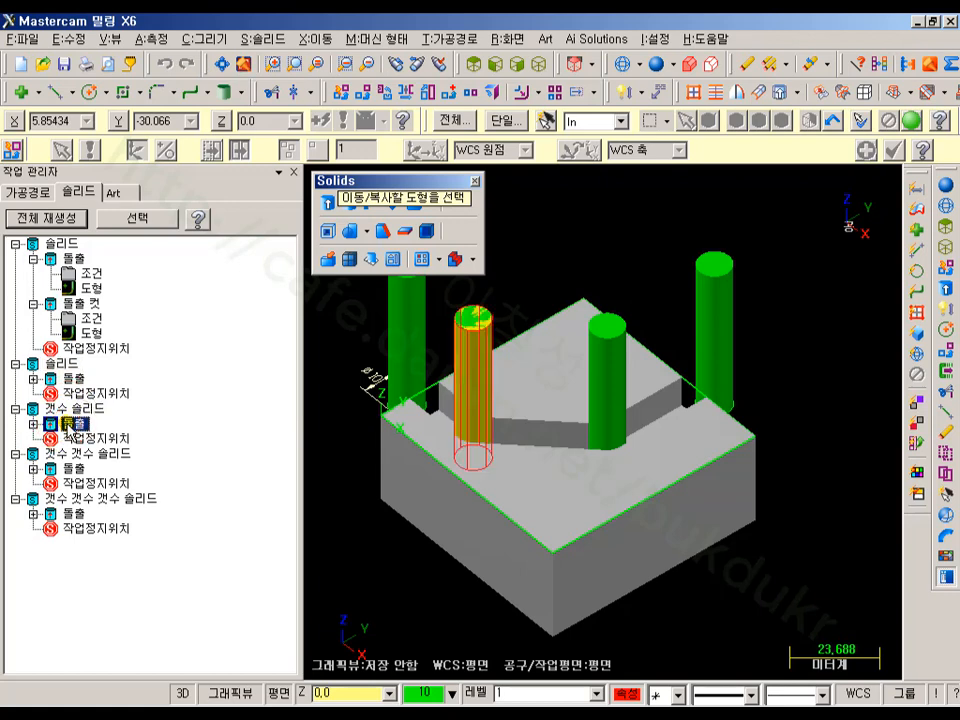
{"action": "left_click", "coordinate": [72, 467]}
{"action": "left_click", "coordinate": [73, 512]}
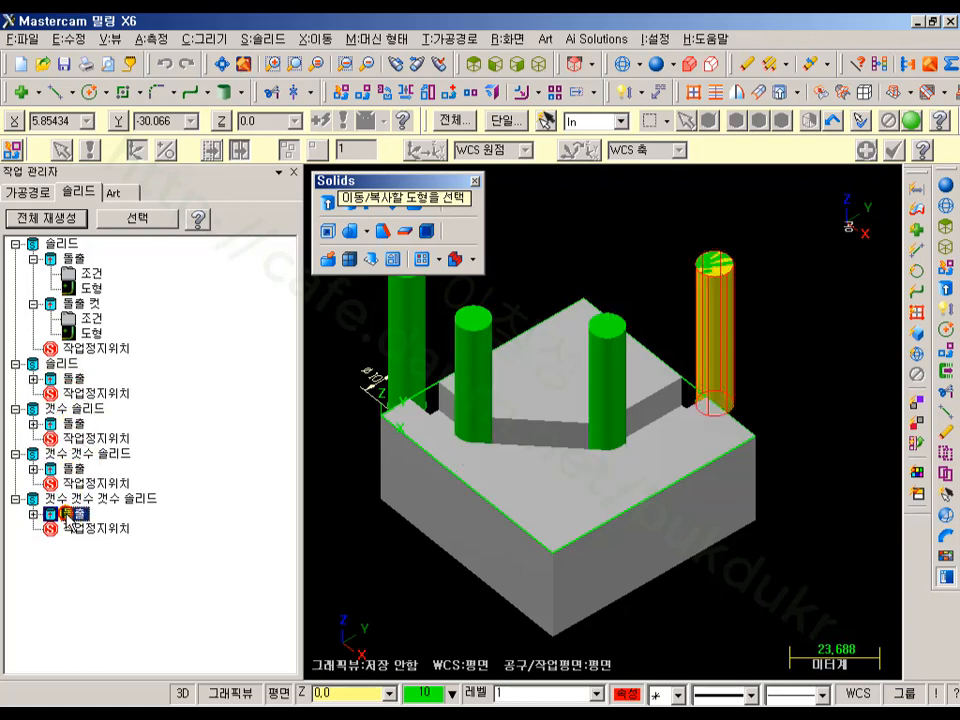
{"action": "middle_click_drag", "start_coordinate": [756, 336], "coordinate": [771, 358]}
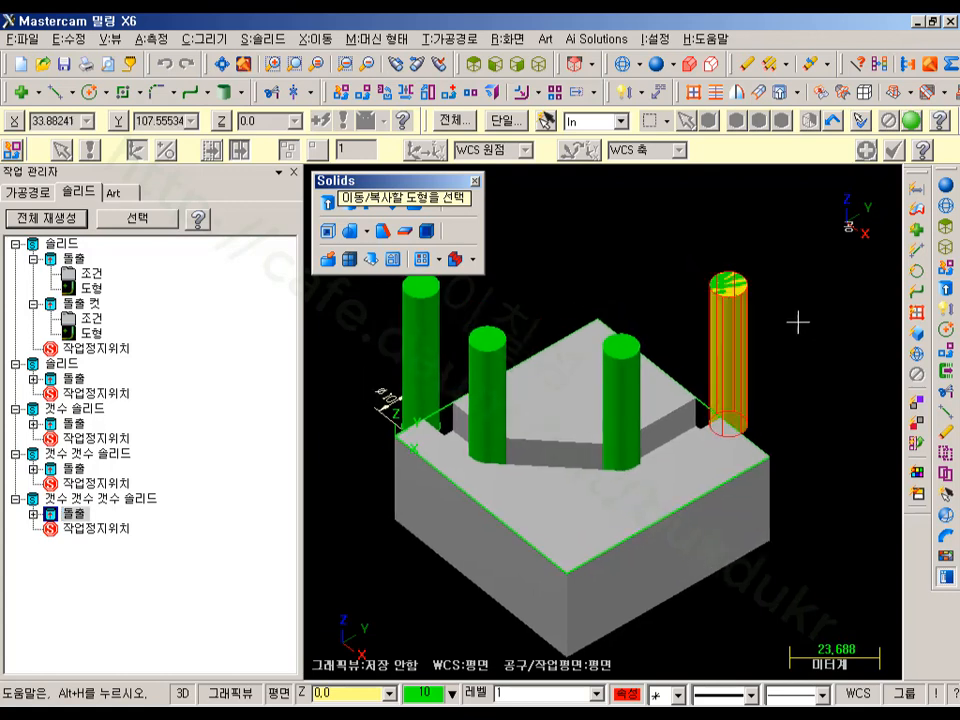
{"action": "left_click", "coordinate": [52, 499]}
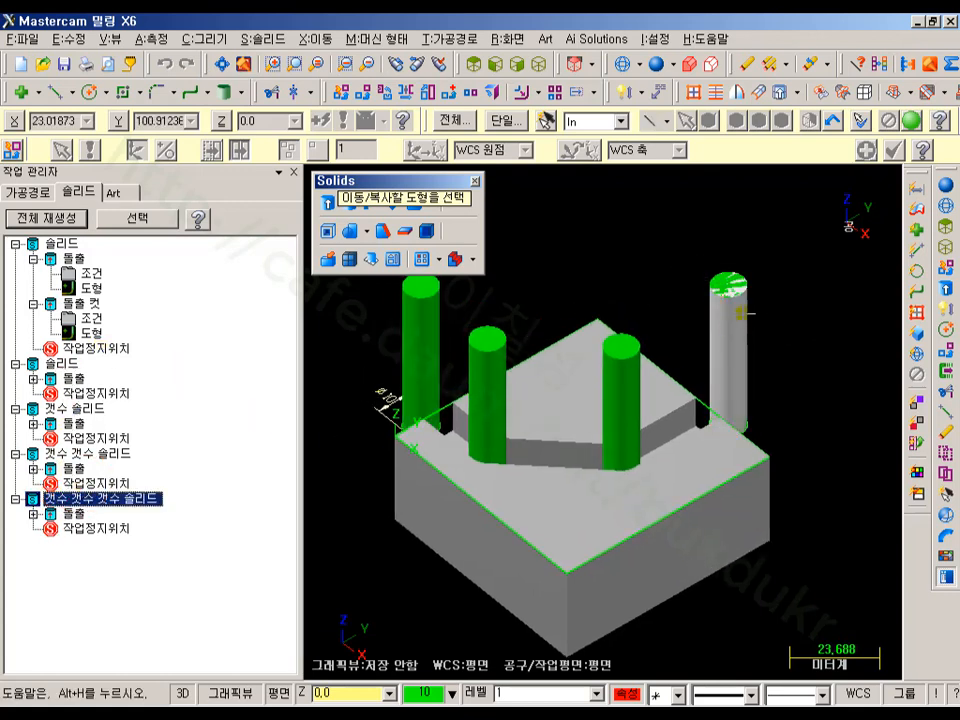
{"action": "middle_click_drag", "start_coordinate": [741, 313], "coordinate": [680, 300]}
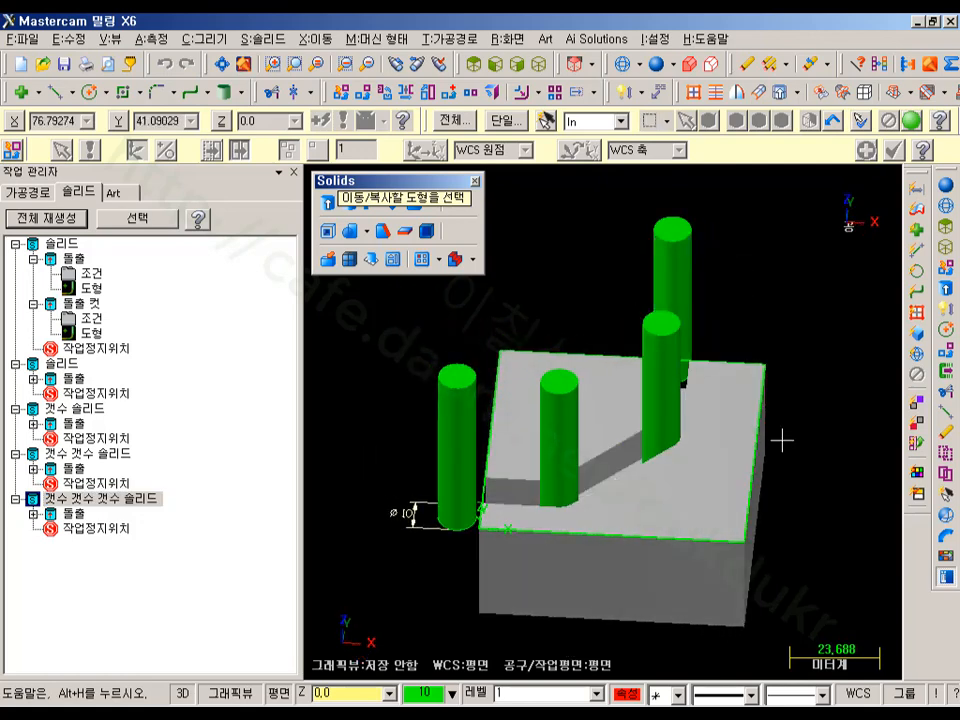
{"action": "scroll", "coordinate": [782, 440], "scroll_direction": "up", "scroll_amount": 1}
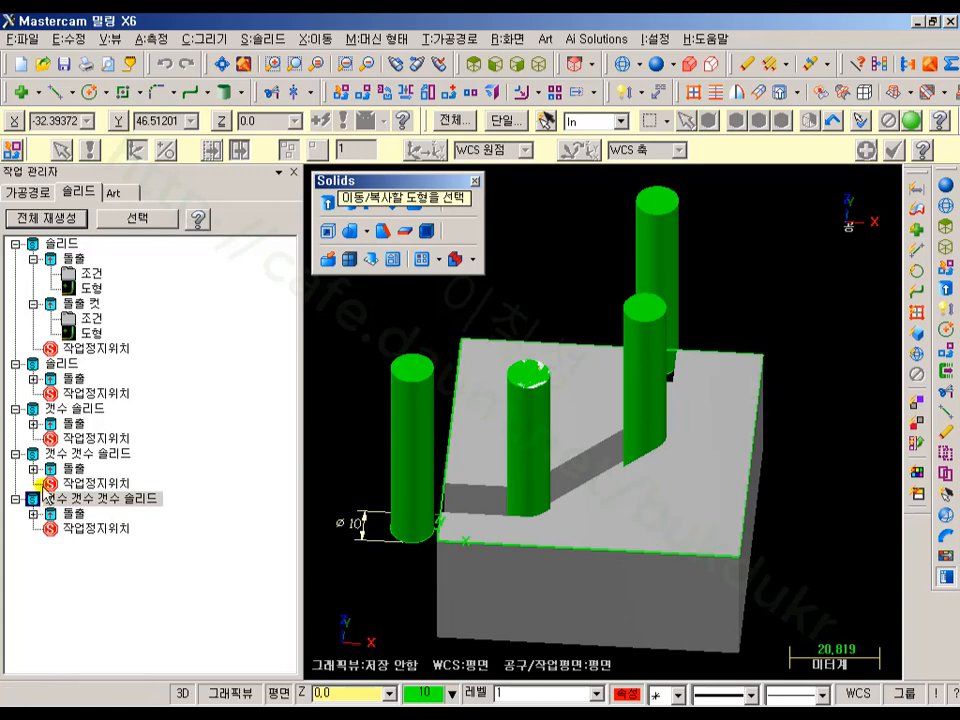
{"action": "left_click", "coordinate": [53, 405]}
{"action": "left_click", "coordinate": [56, 243]}
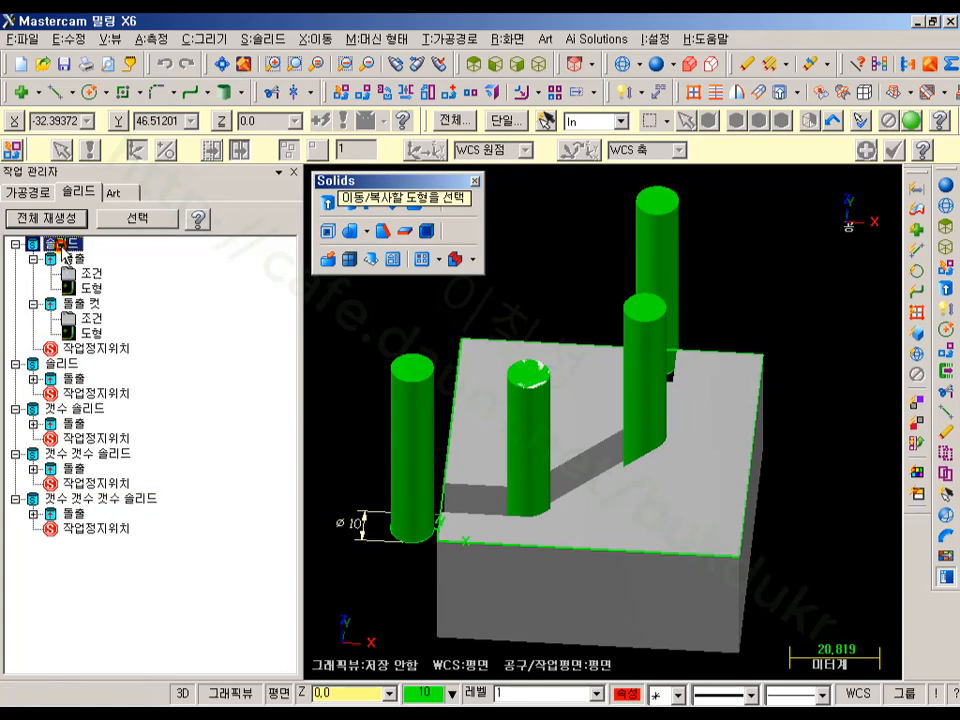
{"action": "scroll", "coordinate": [768, 356], "scroll_direction": "down", "scroll_amount": 1}
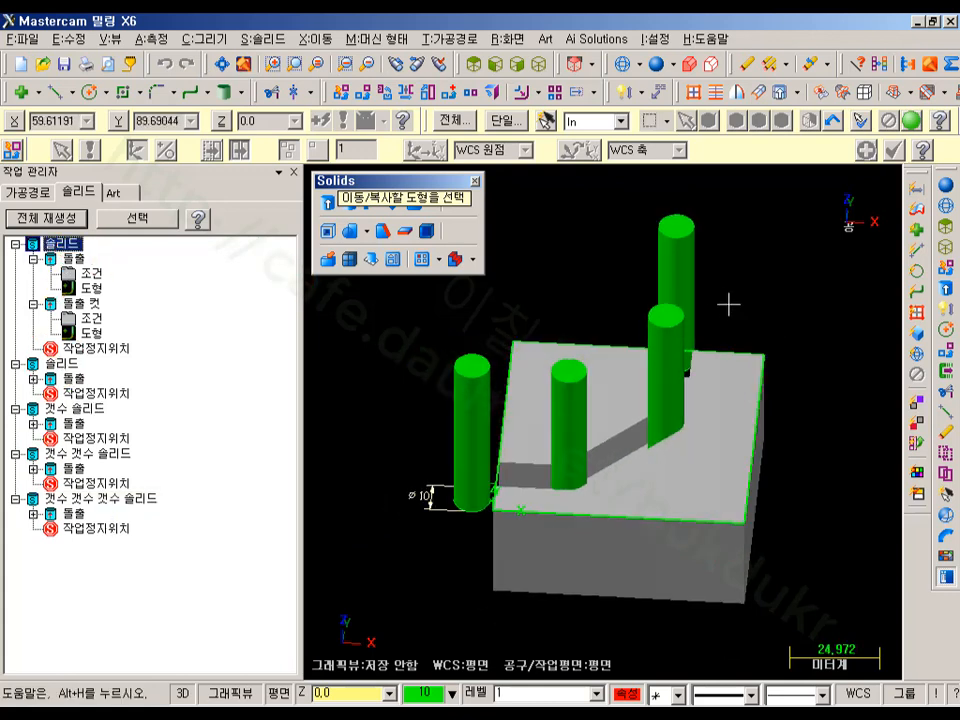
Identify the history operations of the groove cut, the original cutter and the far-end copy by picking their faces on the model
{"action": "left_click", "coordinate": [152, 221]}
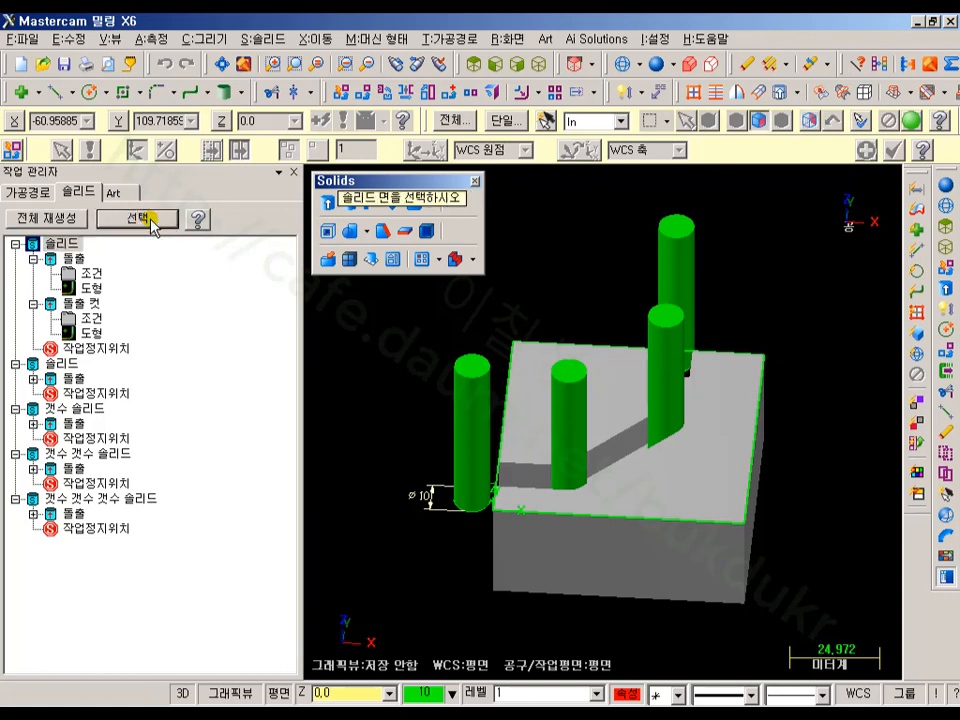
{"action": "left_click", "coordinate": [632, 450]}
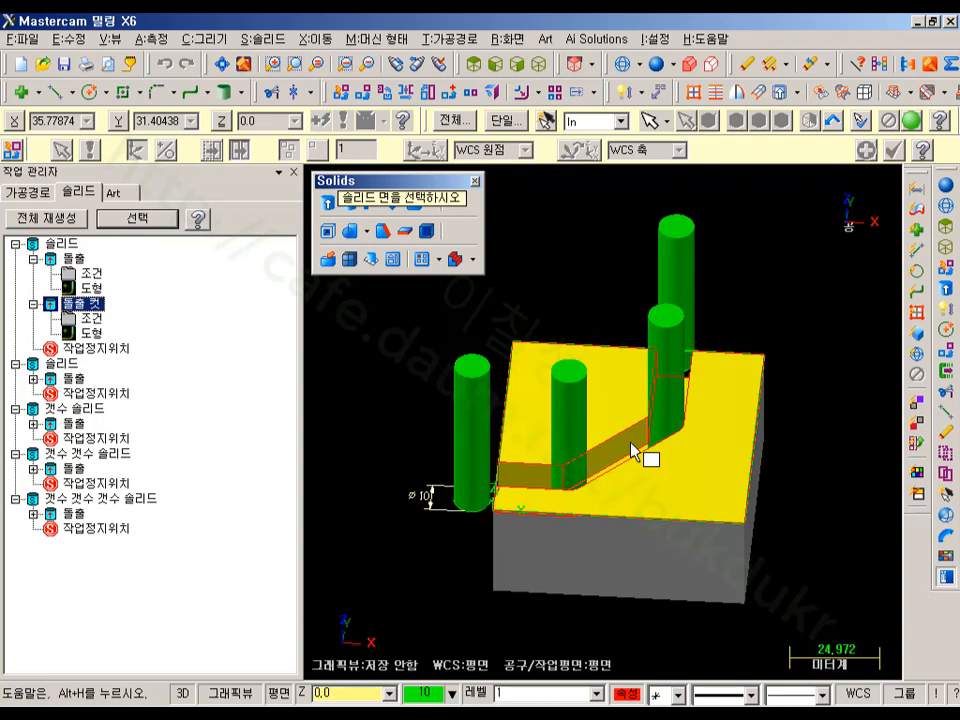
{"action": "right_click", "coordinate": [111, 299]}
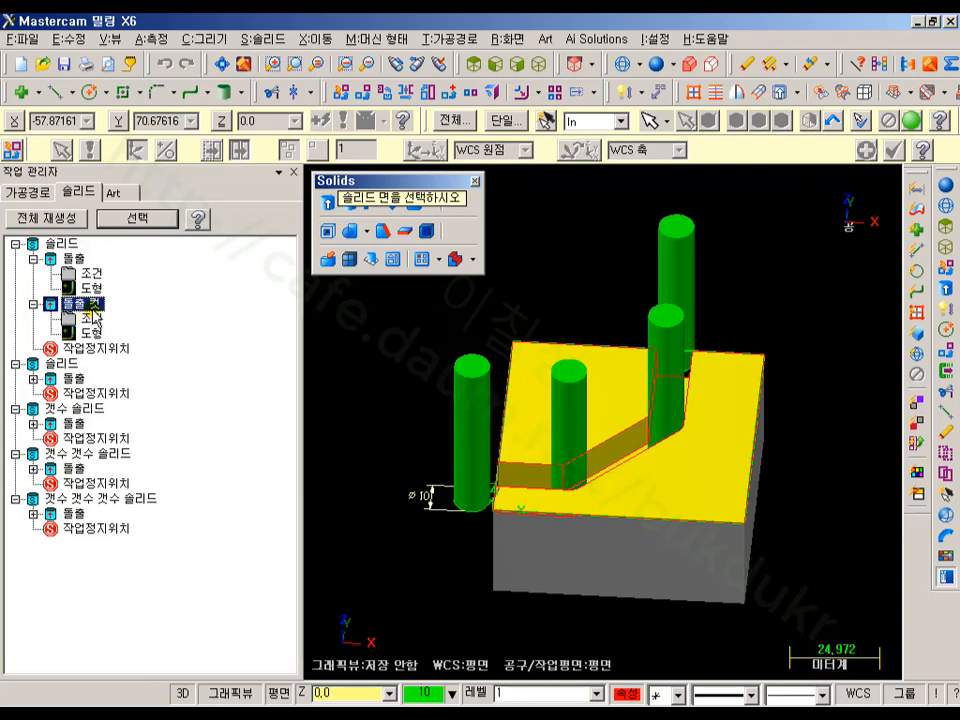
{"action": "left_click", "coordinate": [465, 409]}
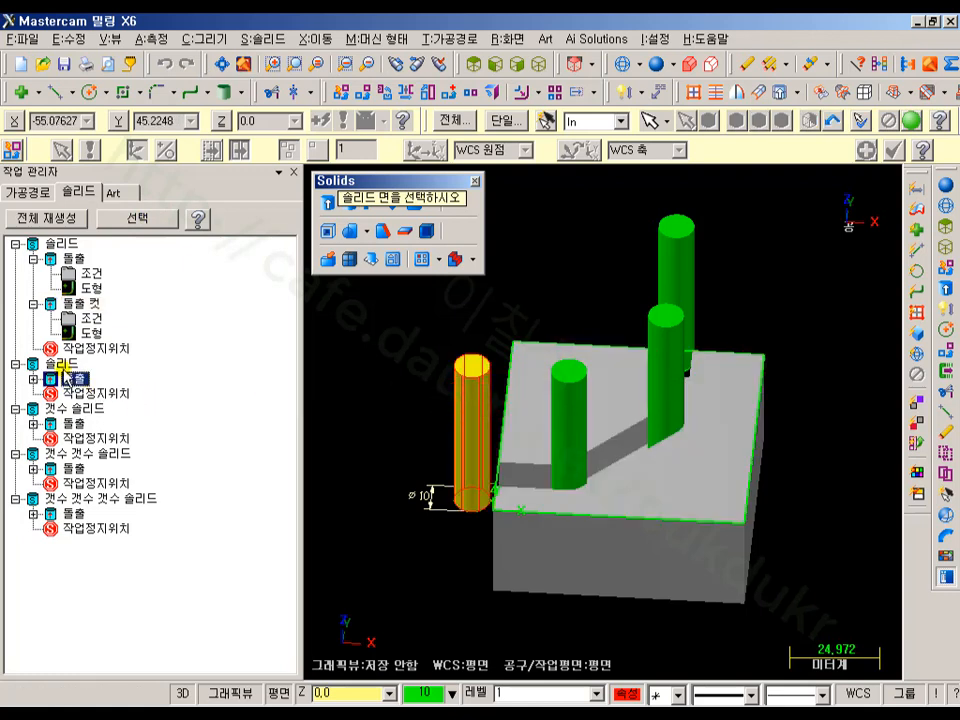
{"action": "left_click", "coordinate": [140, 217]}
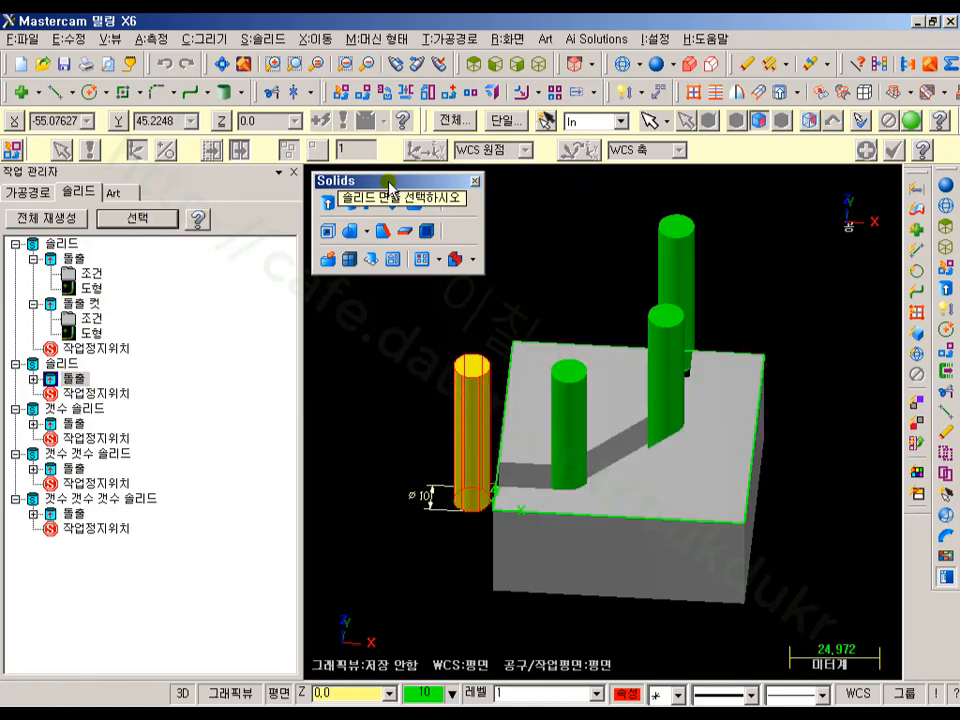
{"action": "left_click", "coordinate": [692, 272]}
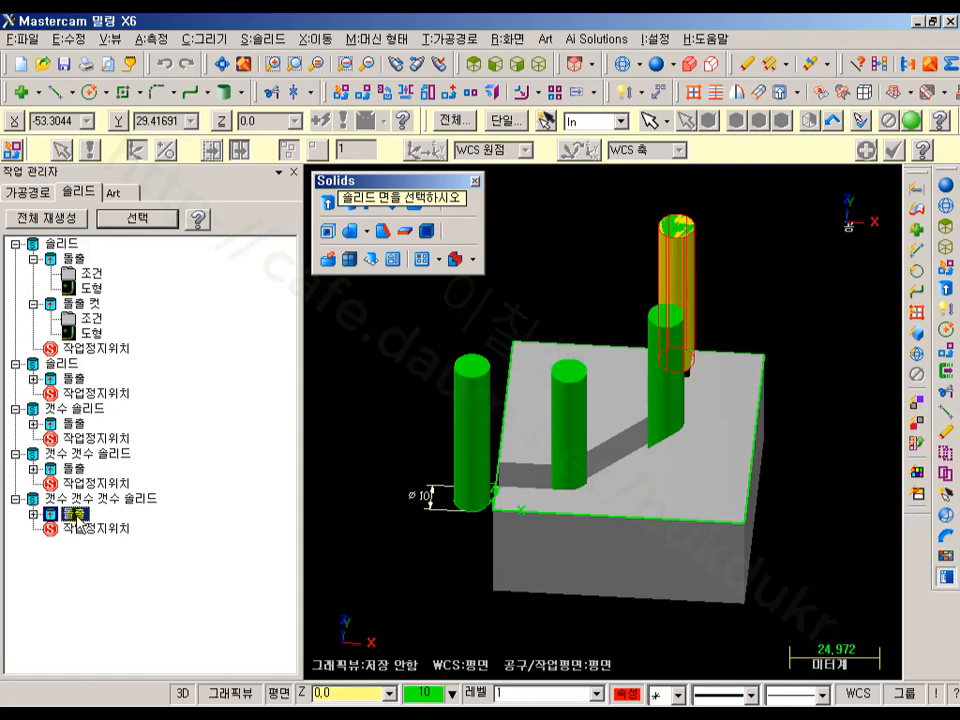
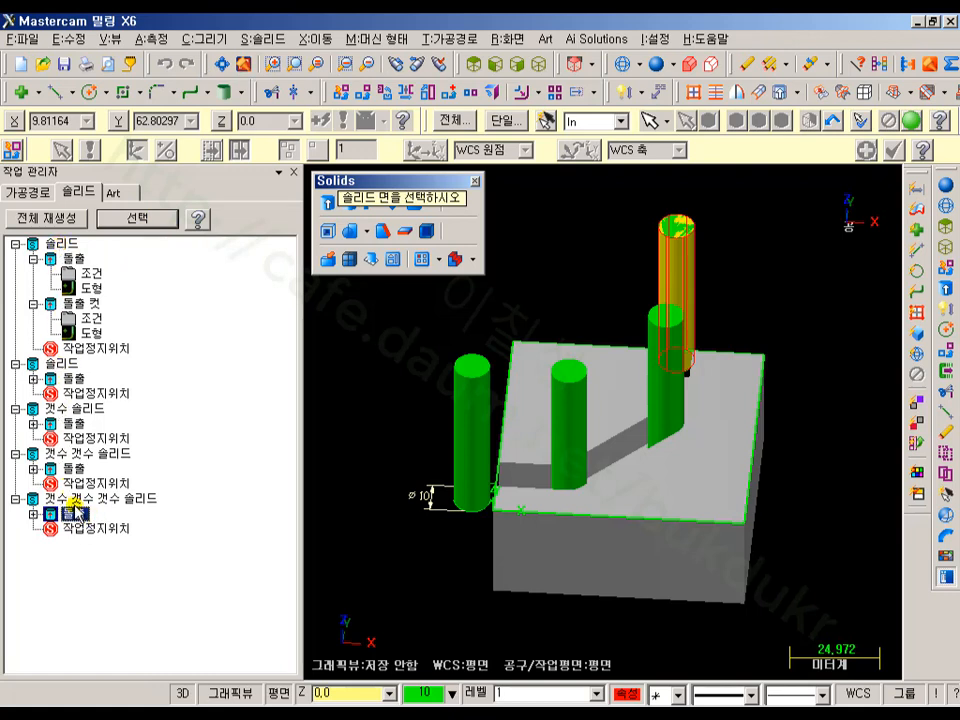
{"action": "left_click", "coordinate": [78, 498]}
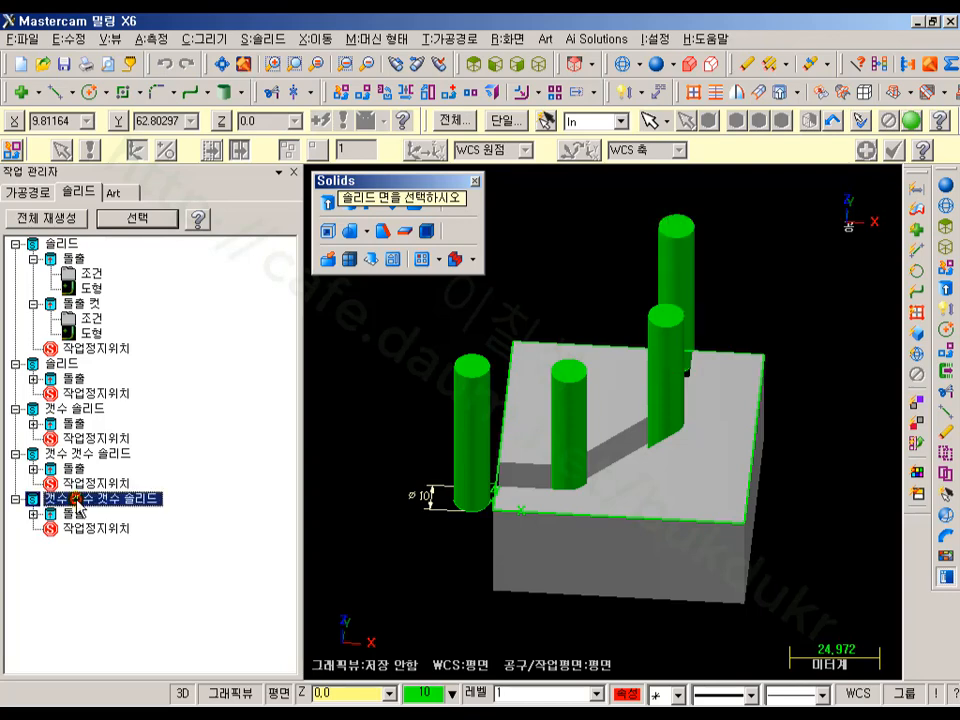
Switch to Adobe Acrobat Pro to check the CNC lettering example on page 77, and return to Mastercam
{"action": "key", "text": "alt+Tab"}
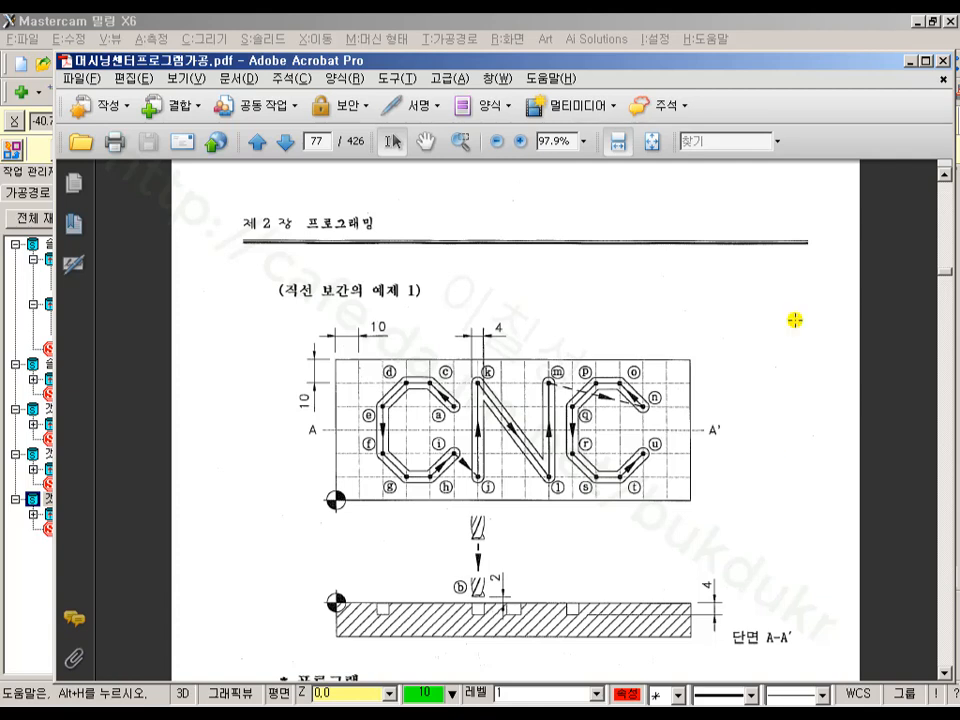
{"action": "left_click", "coordinate": [731, 22]}
{"action": "scroll", "coordinate": [574, 332], "scroll_direction": "down", "scroll_amount": 2}
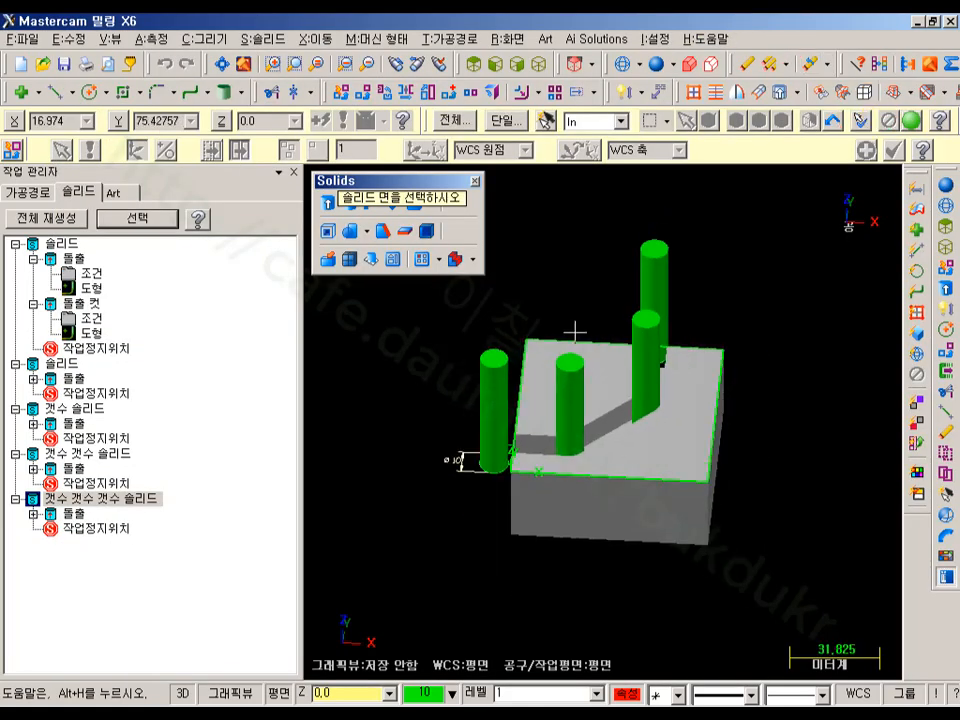
{"action": "middle_click_drag", "start_coordinate": [726, 335], "coordinate": [713, 364]}
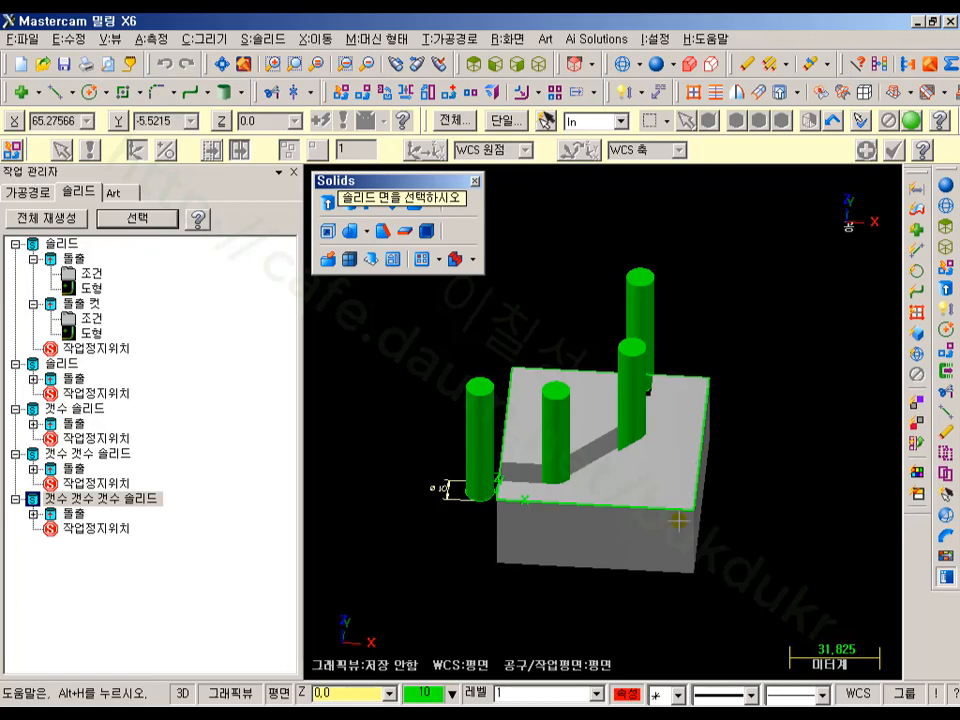
Collapse the operation histories of all five solids in the solids list
{"action": "left_click", "coordinate": [15, 243]}
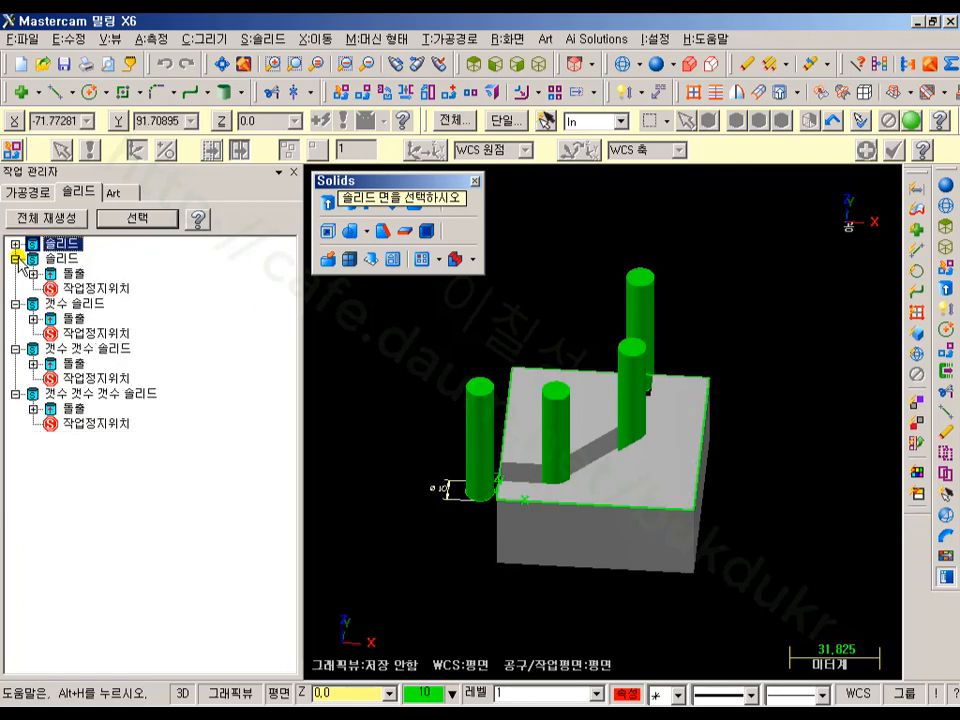
{"action": "left_click", "coordinate": [15, 258]}
{"action": "left_click", "coordinate": [15, 273]}
{"action": "left_click", "coordinate": [15, 288]}
{"action": "left_click", "coordinate": [15, 303]}
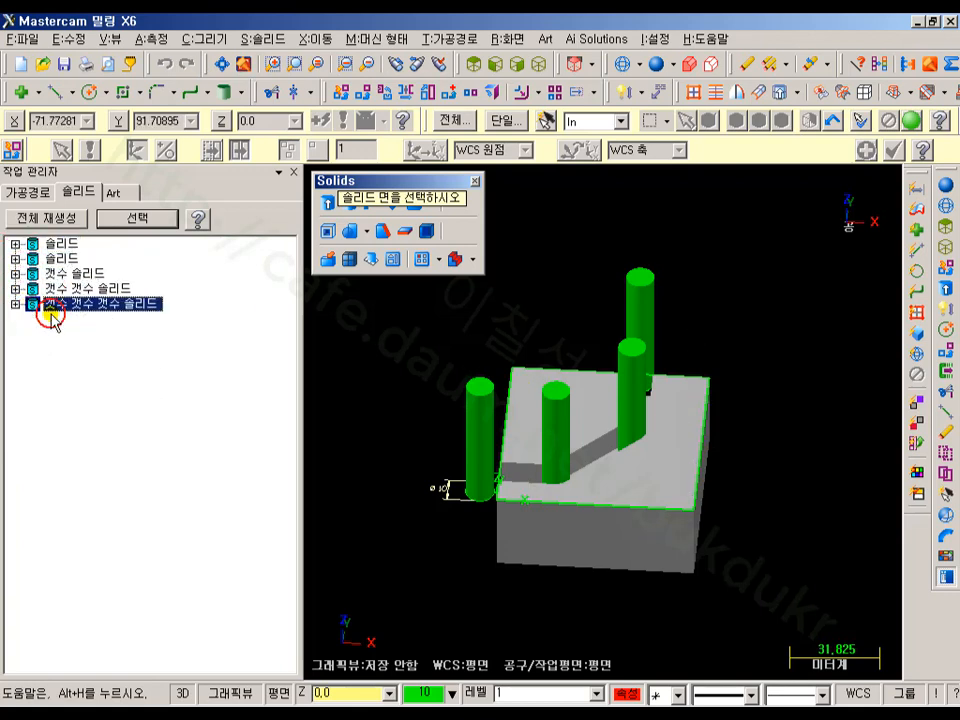
Start a new empty file and discard the changes to the current cutter and block model
{"action": "left_click", "coordinate": [30, 42]}
{"action": "left_click", "coordinate": [40, 62]}
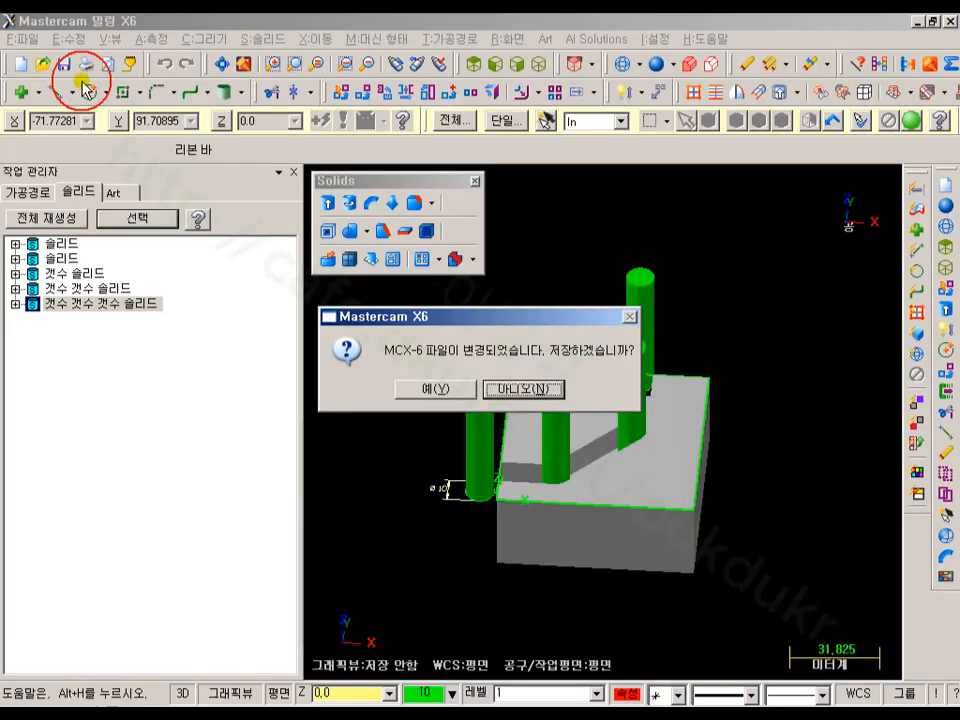
{"action": "left_click", "coordinate": [499, 389]}
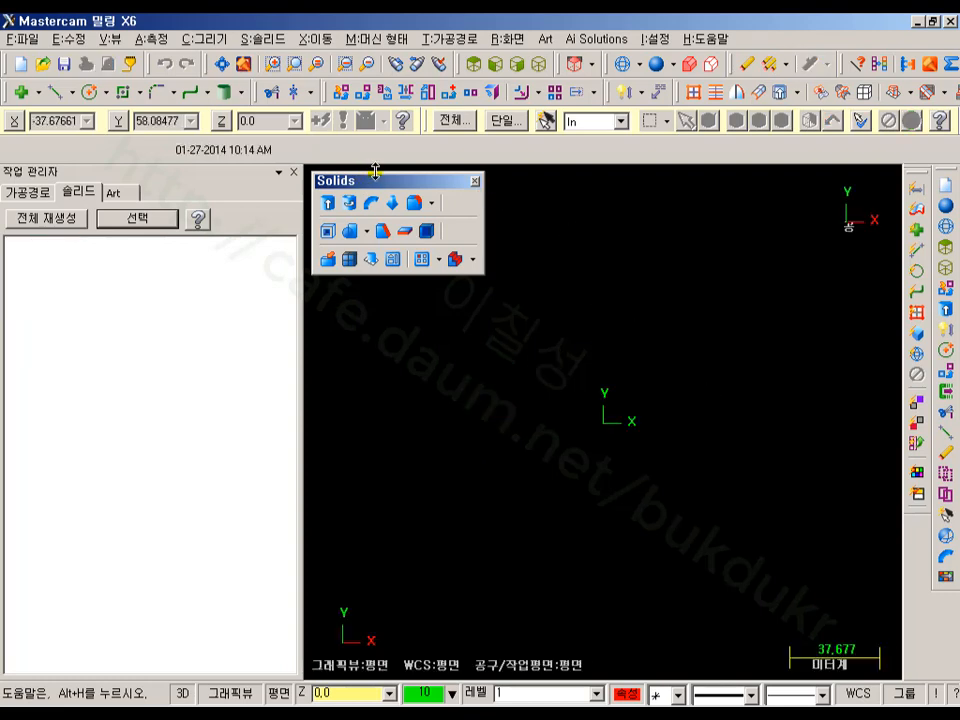
Draw a rectangle with its first corner at the origin and set its width to 150 mm
{"action": "left_click", "coordinate": [123, 92]}
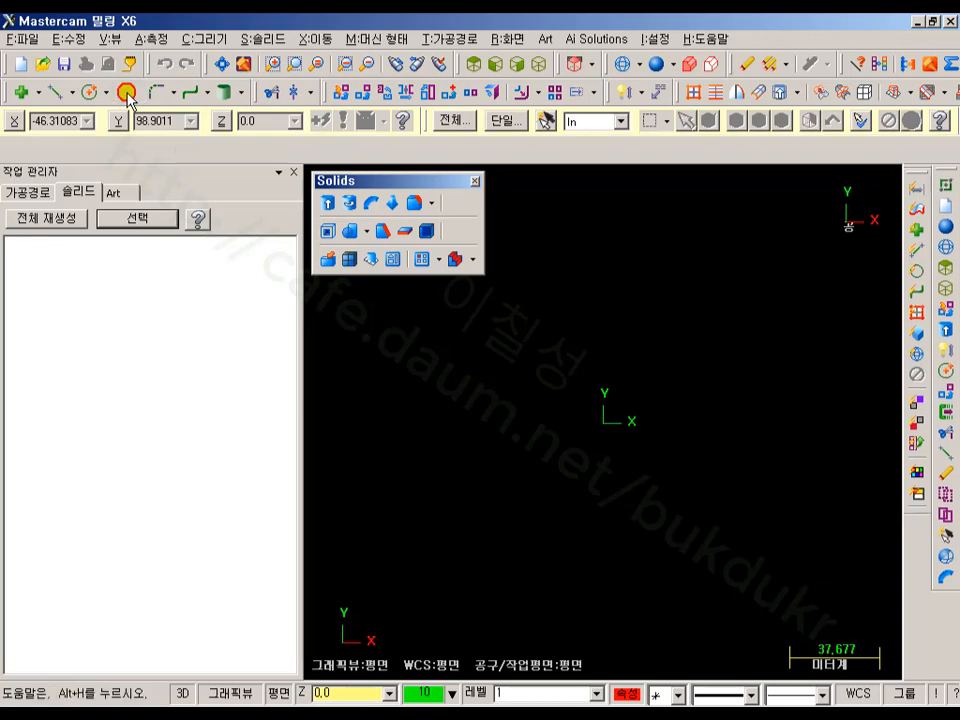
{"action": "left_click", "coordinate": [604, 421]}
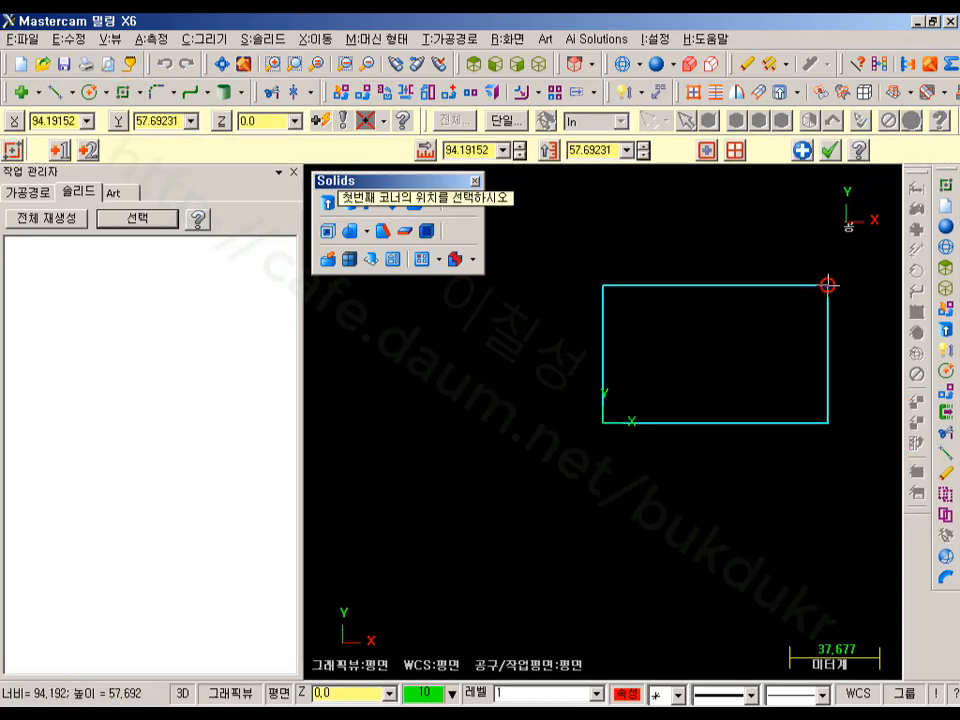
{"action": "left_click", "coordinate": [827, 286]}
{"action": "double_click", "coordinate": [468, 150]}
{"action": "type", "text": "1"}
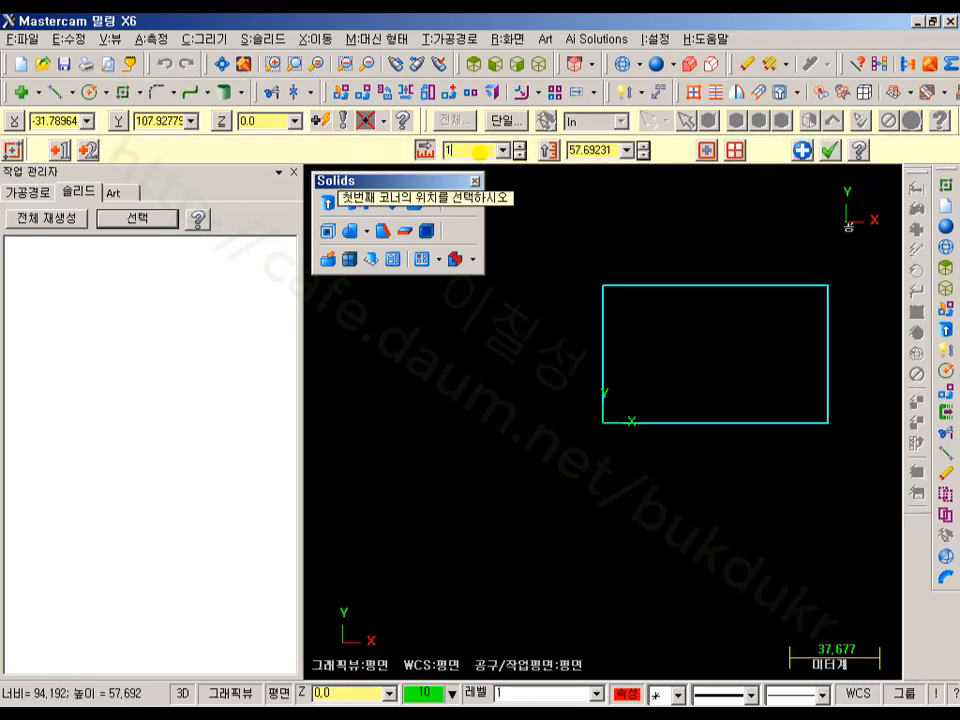
{"action": "type", "text": "50"}
{"action": "double_click", "coordinate": [598, 150]}
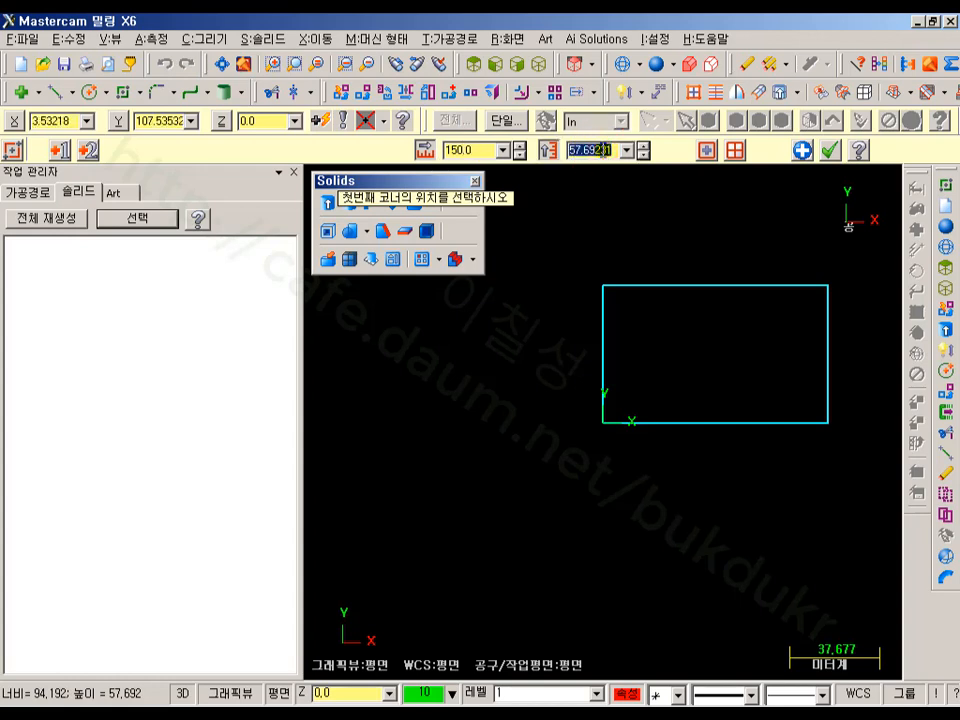
Set the rectangle's height to 60 and create it
{"action": "type", "text": "60"}
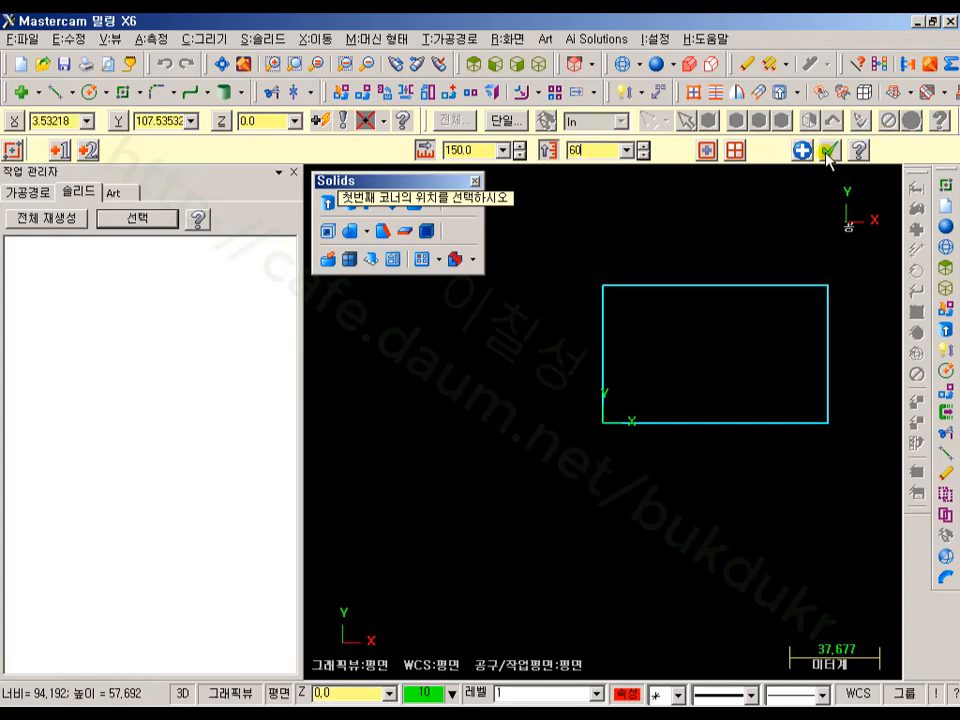
{"action": "left_click", "coordinate": [828, 150]}
{"action": "left_click", "coordinate": [222, 64]}
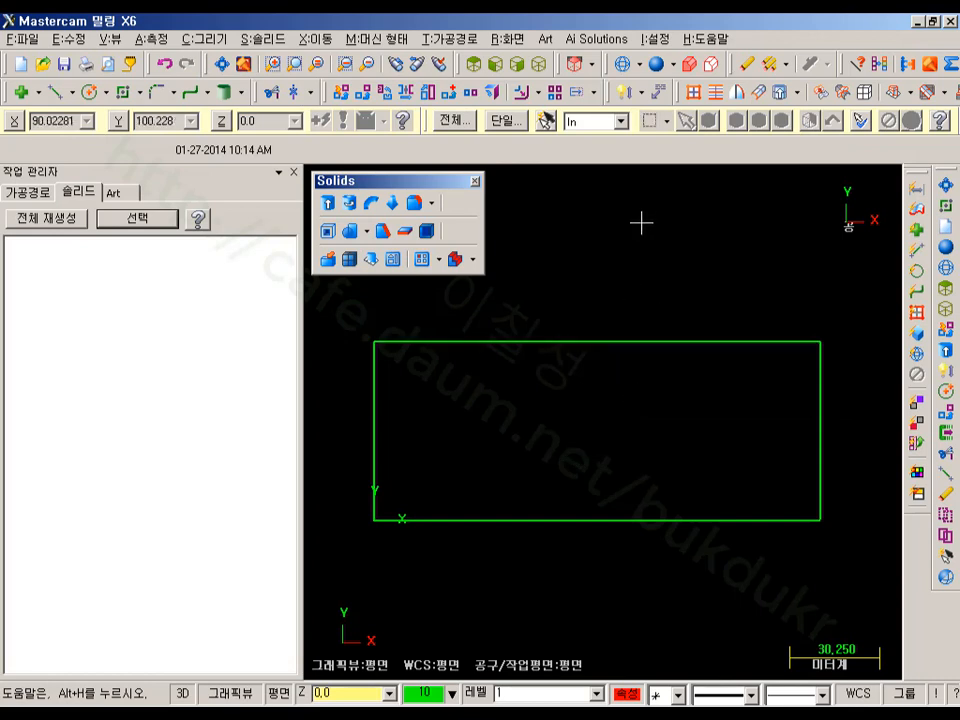
Activate and display the grid, with a spacing of 10 in both X and Y
{"action": "key", "text": "alt+g"}
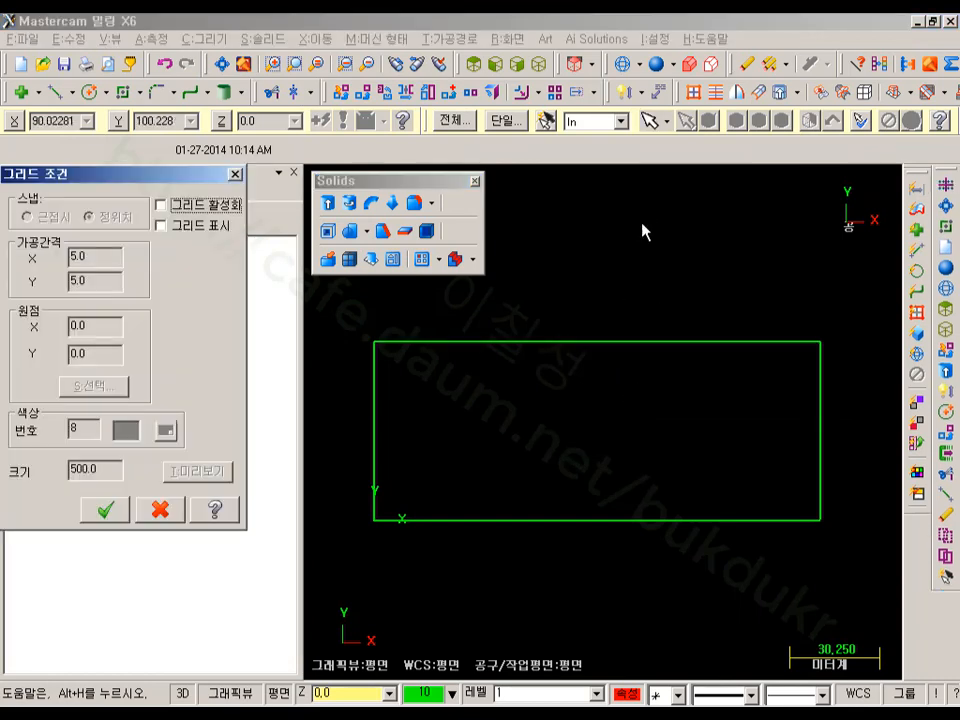
{"action": "left_click", "coordinate": [162, 206]}
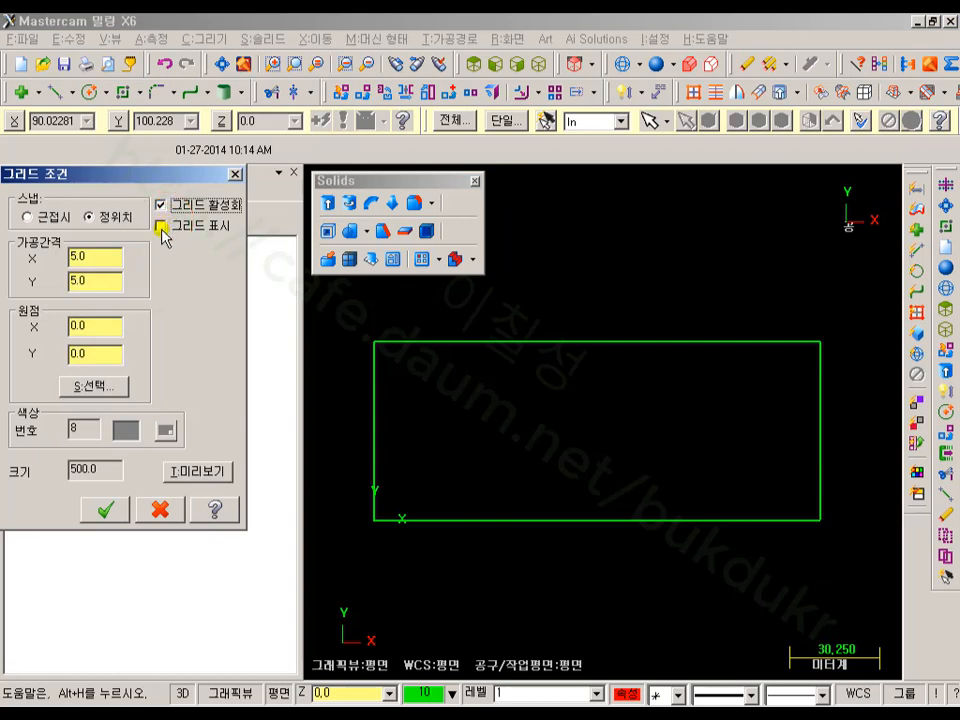
{"action": "left_click", "coordinate": [161, 226]}
{"action": "left_click_drag", "start_coordinate": [102, 262], "coordinate": [62, 278]}
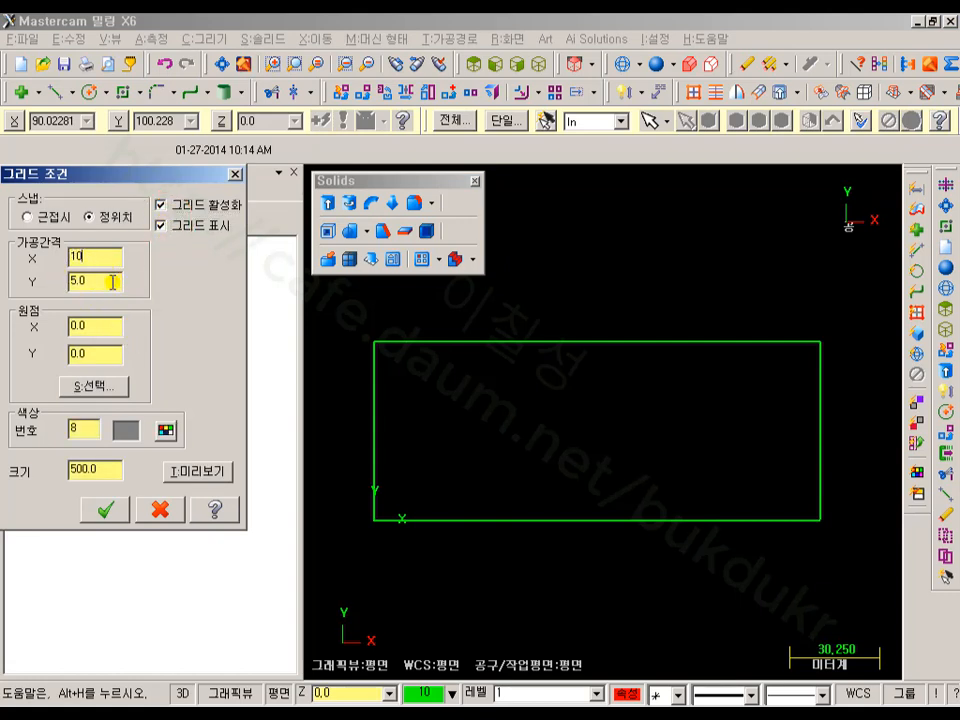
{"action": "type", "text": "10"}
{"action": "key", "text": "Tab"}
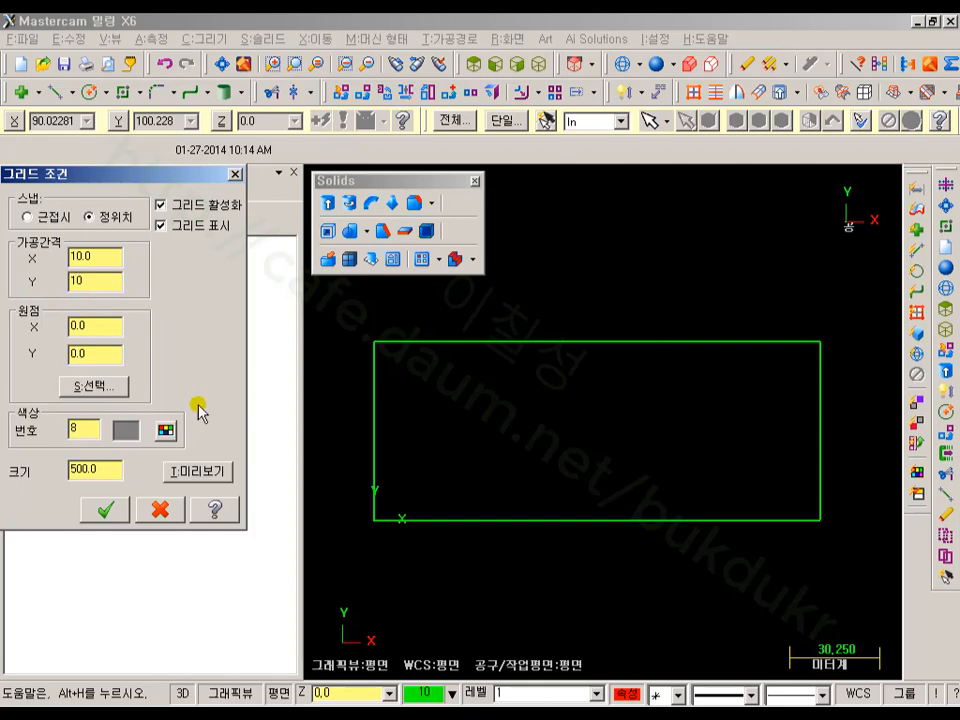
Set the grid color to number 16, the pale yellow swatch, and apply the grid settings
{"action": "left_click", "coordinate": [165, 430]}
{"action": "left_click", "coordinate": [66, 298]}
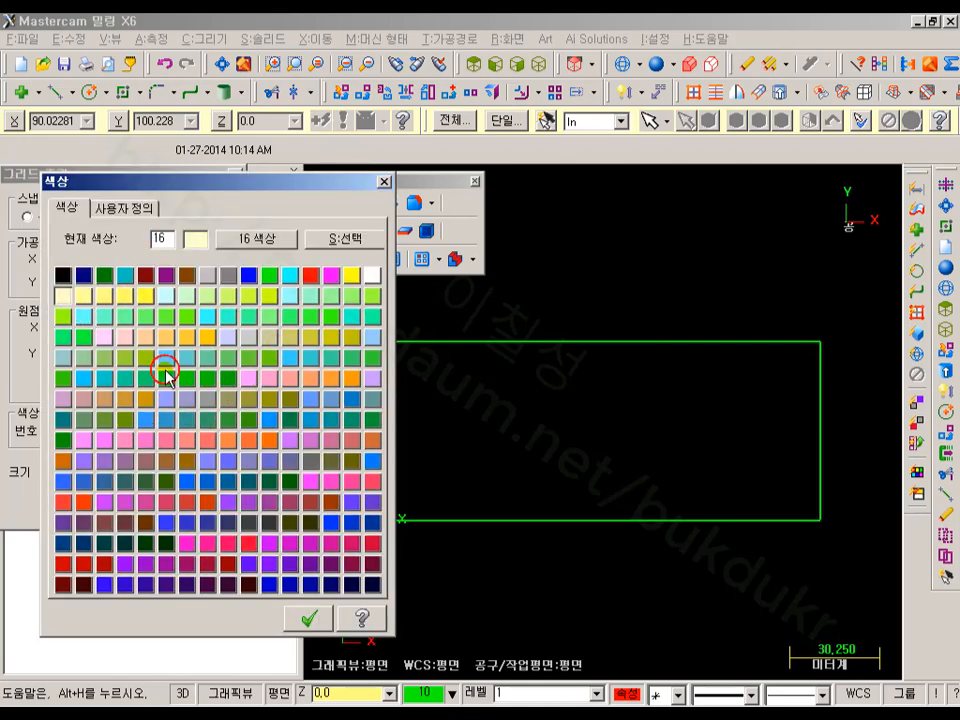
{"action": "left_click", "coordinate": [309, 617]}
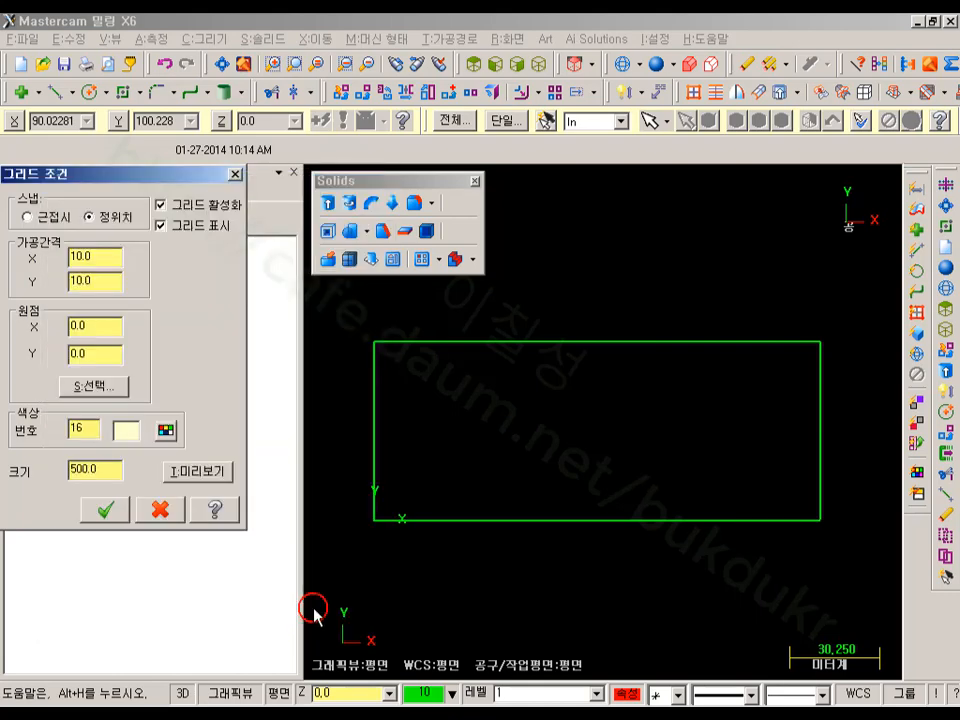
{"action": "left_click", "coordinate": [107, 511]}
Draw a letter C as connected lines through grid points (50,40), (40,50), (30,50), (20,40), (20,20), (30,10), (40,10) and (50,20)
{"action": "scroll", "coordinate": [626, 493], "scroll_direction": "up", "scroll_amount": 2}
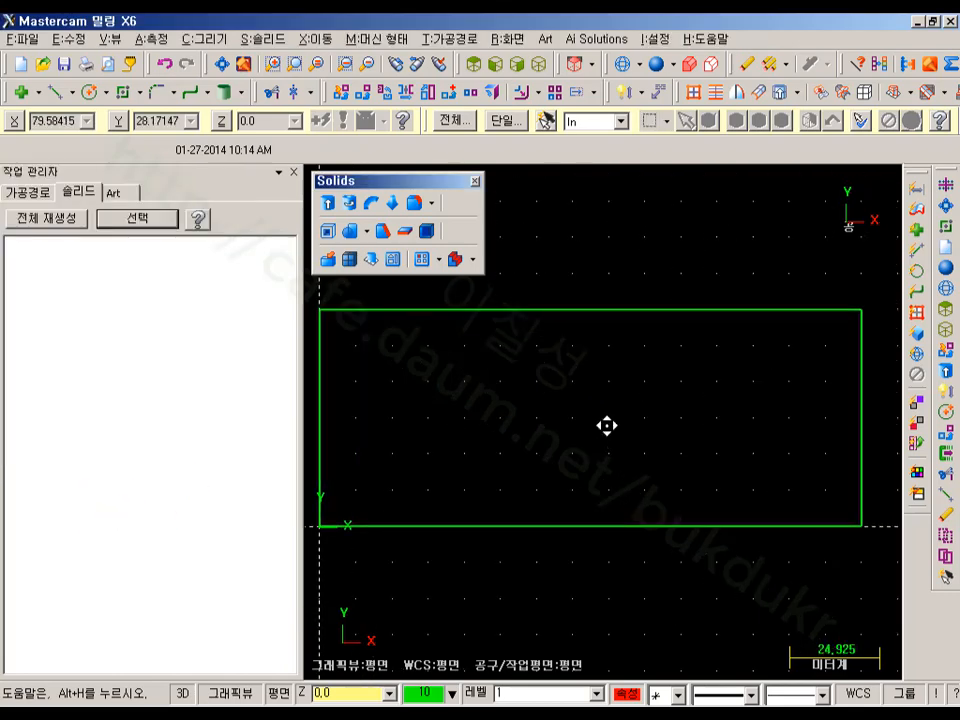
{"action": "middle_click_drag", "start_coordinate": [607, 426], "coordinate": [623, 456]}
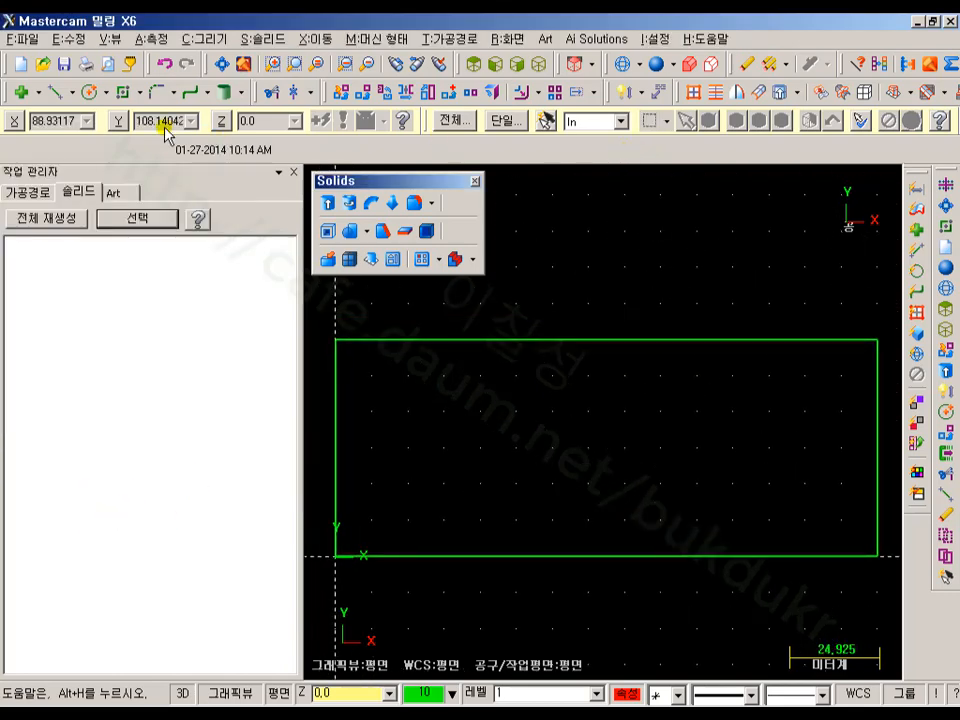
{"action": "left_click", "coordinate": [54, 92]}
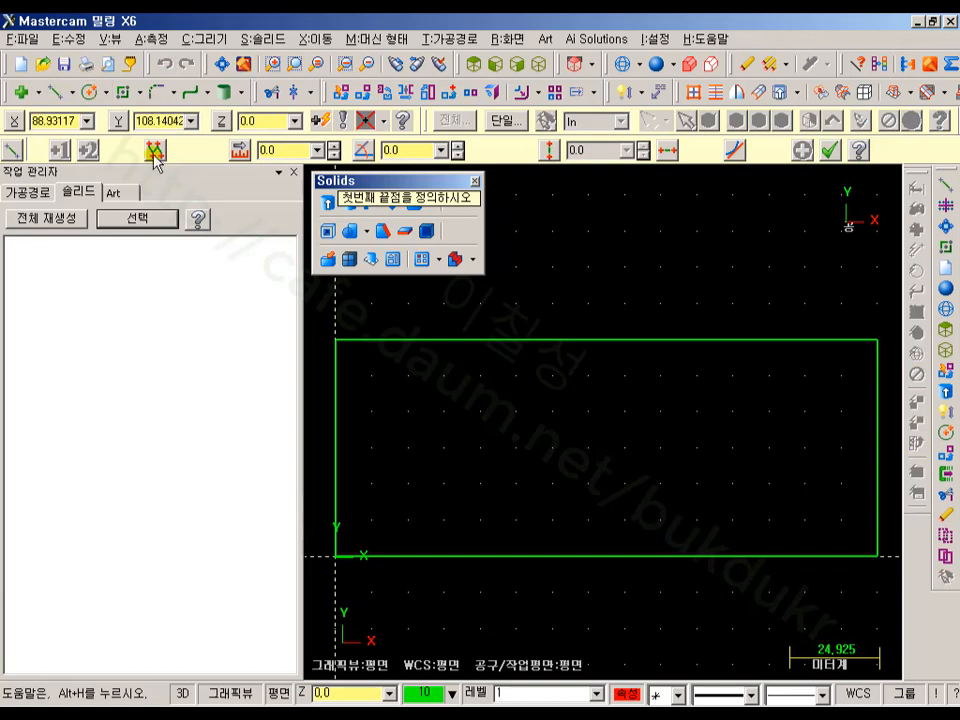
{"action": "left_click", "coordinate": [518, 422]}
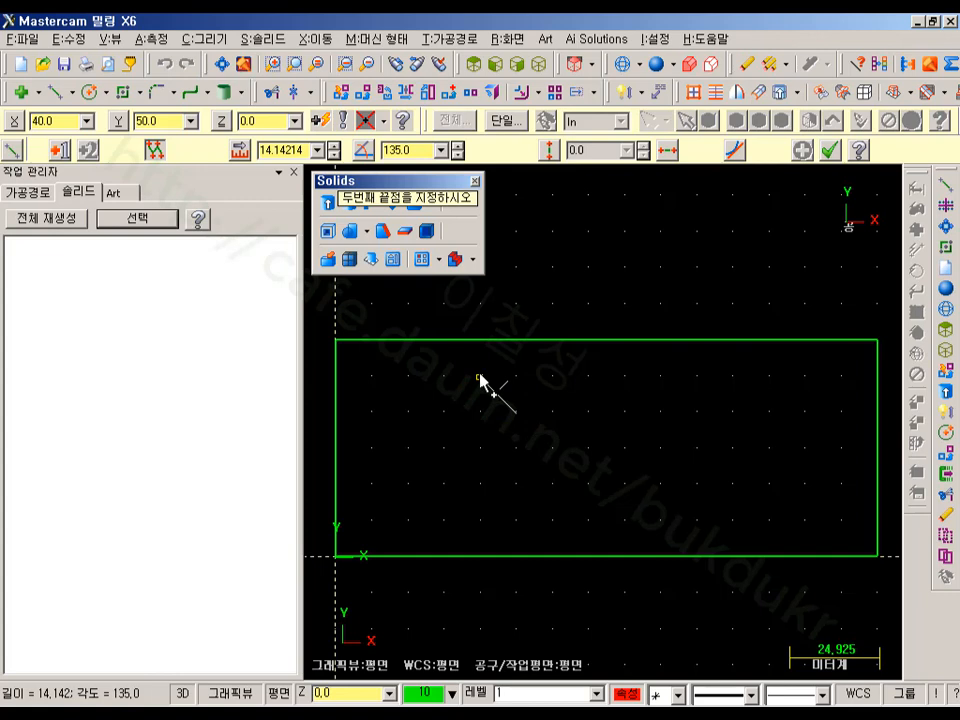
{"action": "left_click", "coordinate": [480, 375]}
{"action": "left_click", "coordinate": [444, 375]}
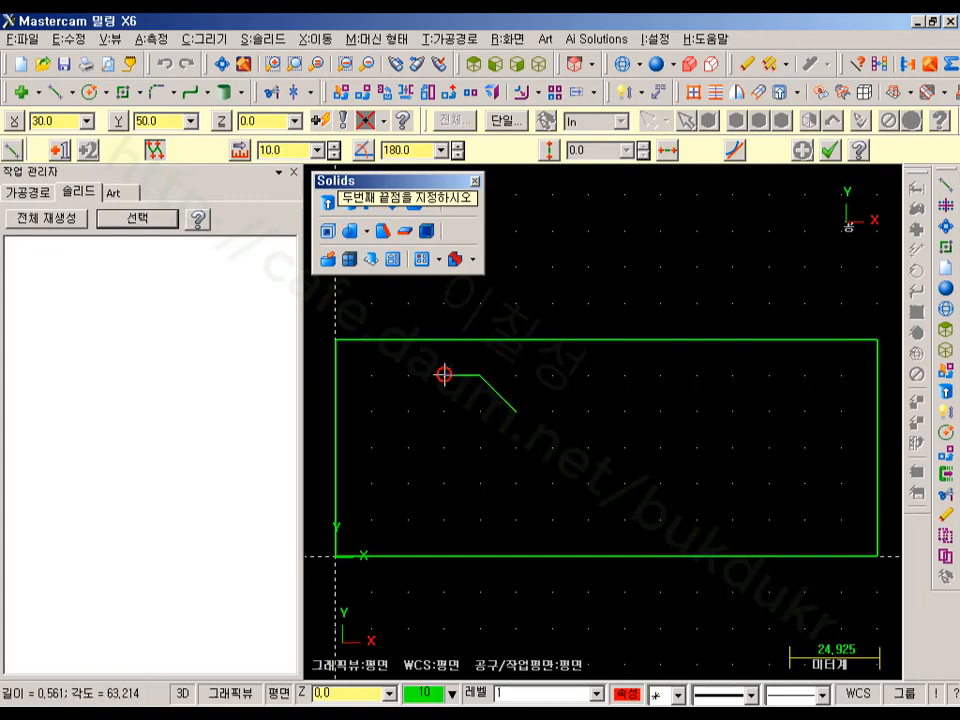
{"action": "left_click", "coordinate": [409, 411]}
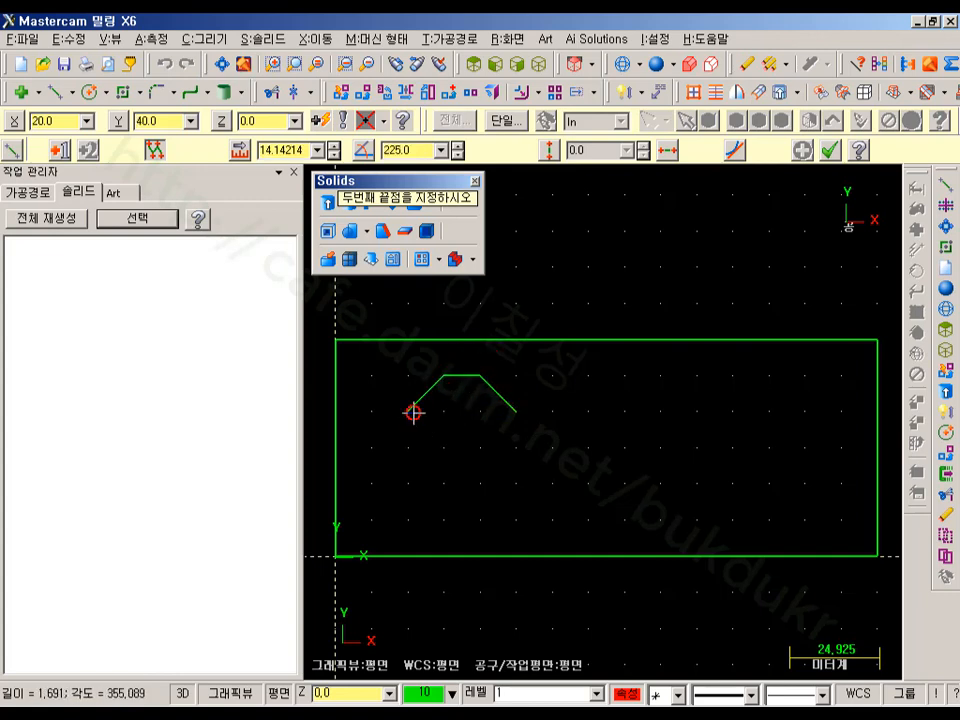
{"action": "left_click", "coordinate": [408, 486]}
{"action": "left_click", "coordinate": [445, 521]}
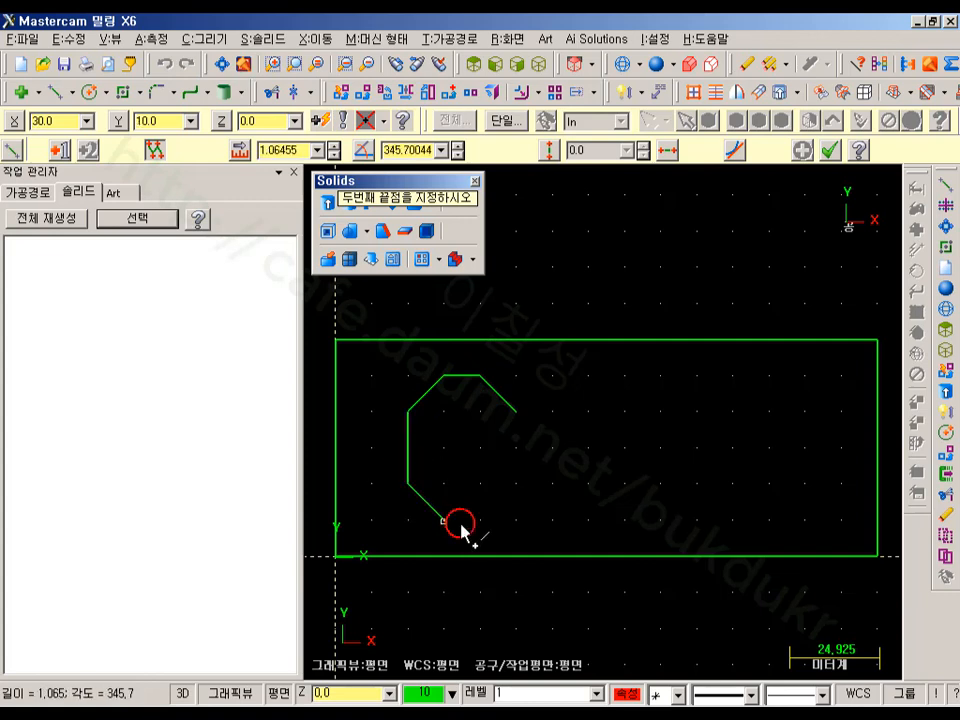
{"action": "left_click", "coordinate": [480, 521]}
{"action": "left_click", "coordinate": [516, 485]}
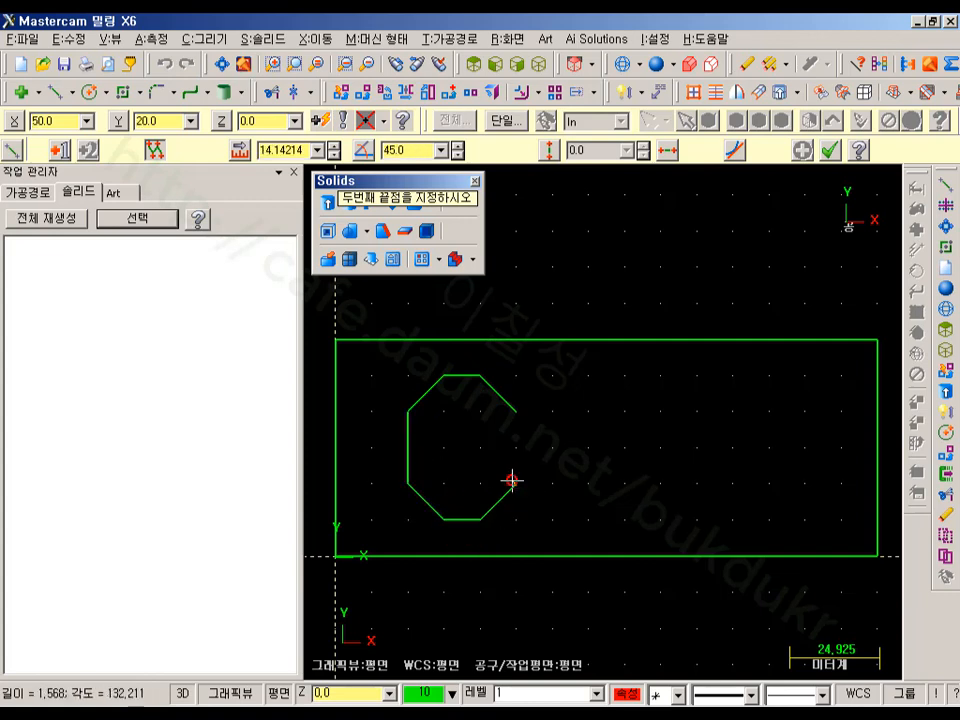
Continue the connected lines through (60,10), (60,50), (90,10) and (90,50) to form the letter N
{"action": "left_click", "coordinate": [553, 521]}
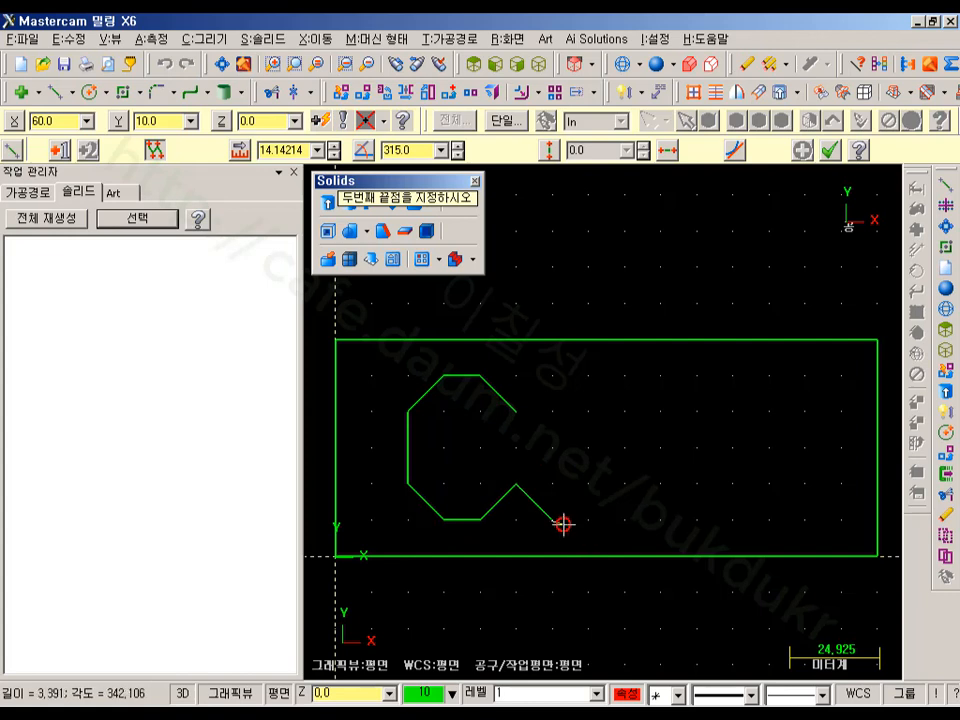
{"action": "left_click", "coordinate": [552, 378]}
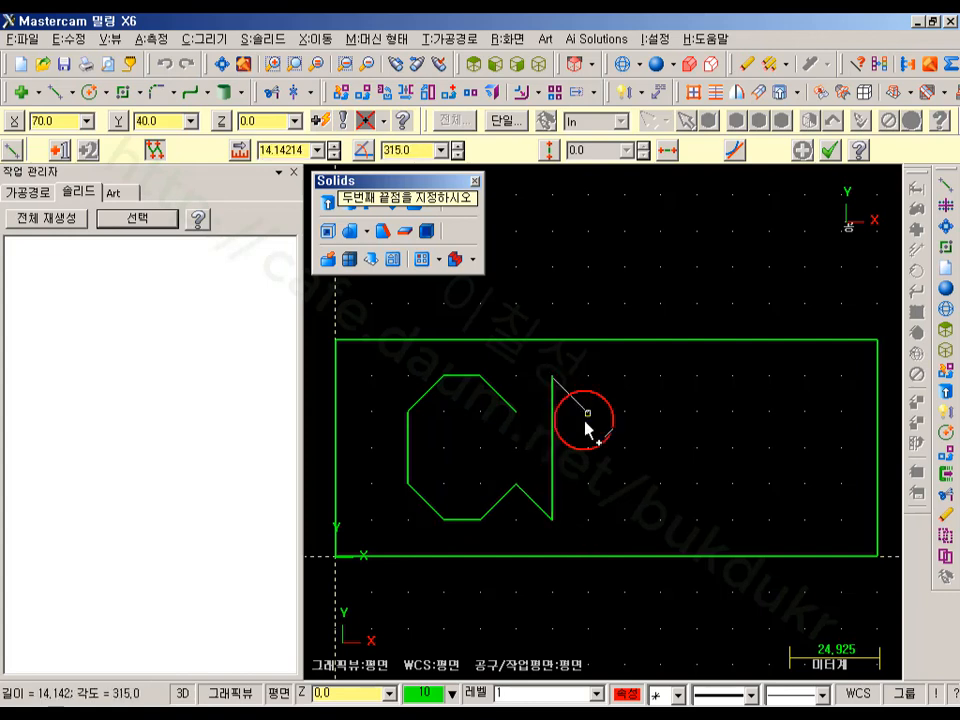
{"action": "left_click", "coordinate": [660, 521]}
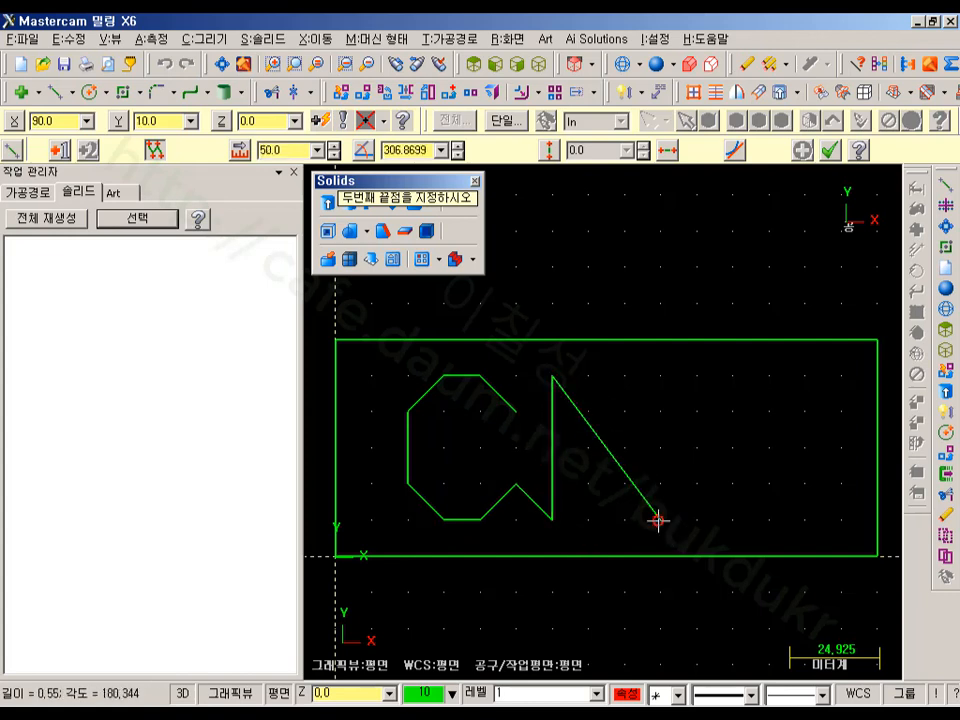
{"action": "left_click", "coordinate": [660, 377]}
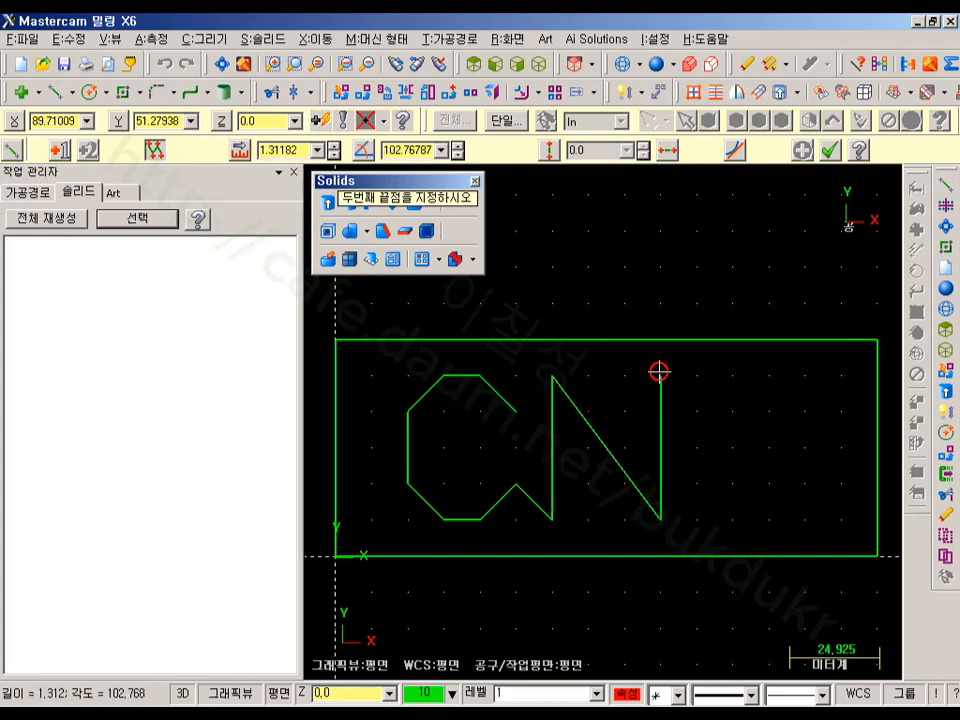
Continue the line chain as a second C through (130,40), (120,50), (110,50), (100,40), (100,20), (110,10), (120,10) and (130,20), and finish it
{"action": "left_click", "coordinate": [805, 411]}
{"action": "left_click", "coordinate": [770, 377]}
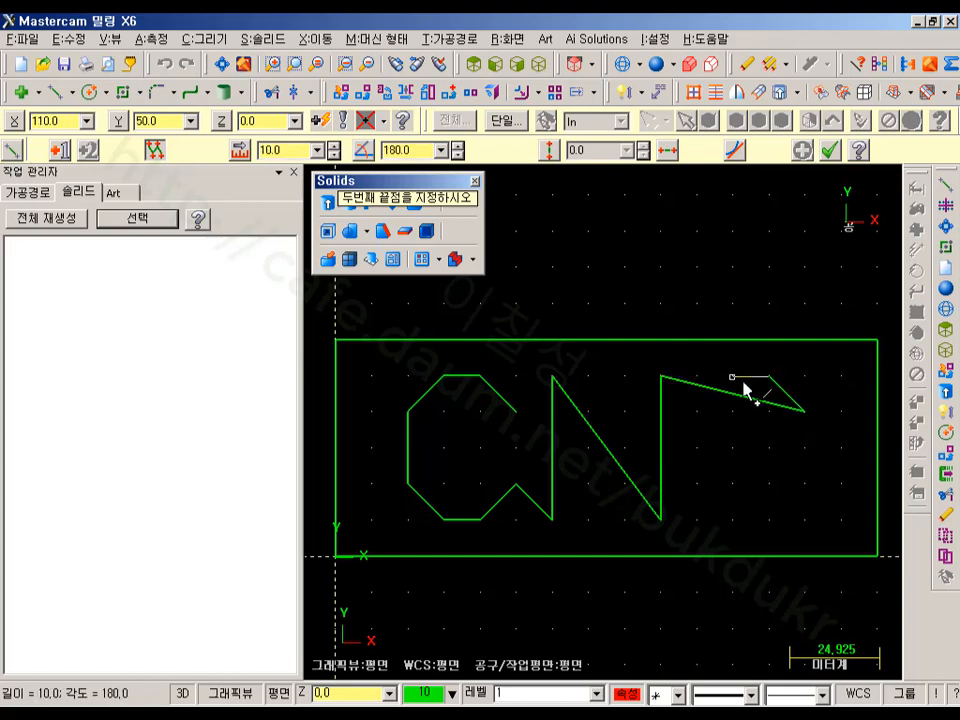
{"action": "left_click", "coordinate": [733, 377]}
{"action": "left_click", "coordinate": [696, 413]}
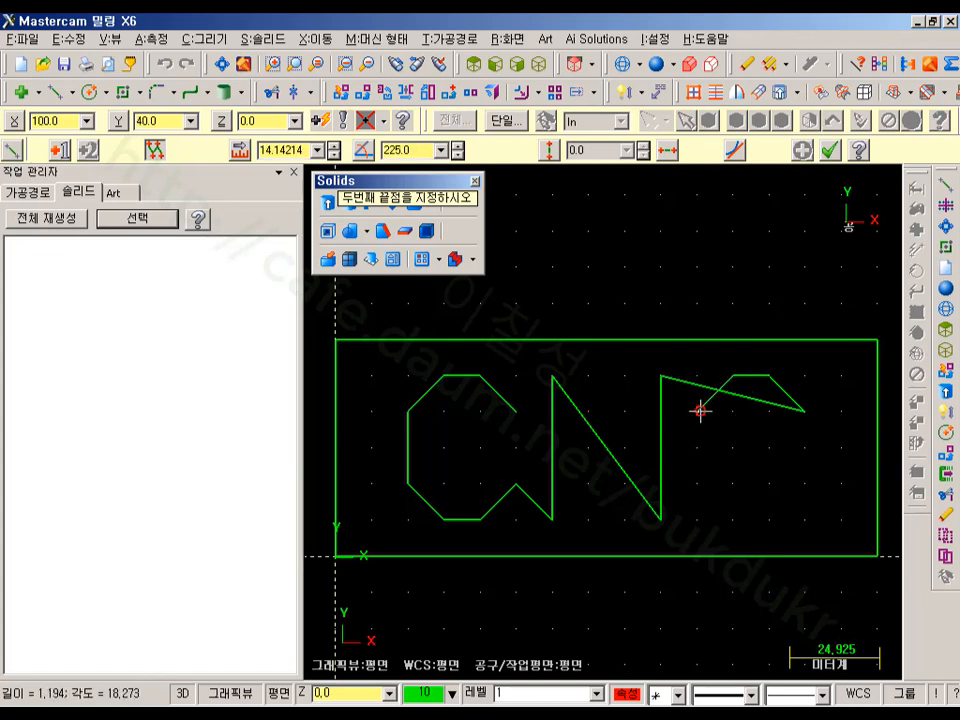
{"action": "left_click", "coordinate": [696, 485]}
{"action": "left_click", "coordinate": [733, 520]}
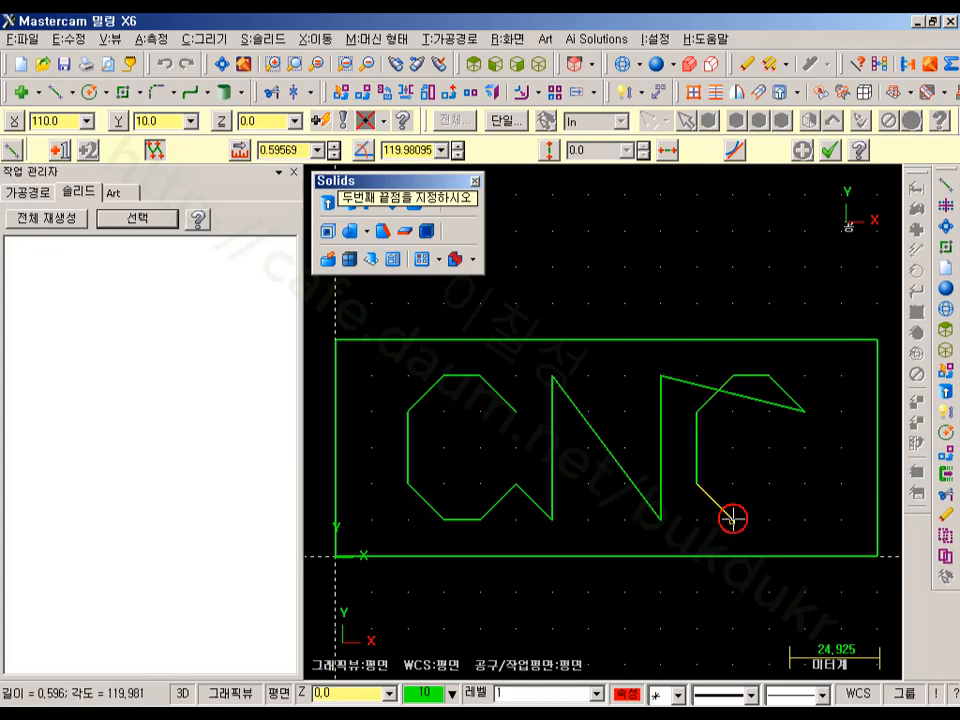
{"action": "left_click", "coordinate": [768, 521]}
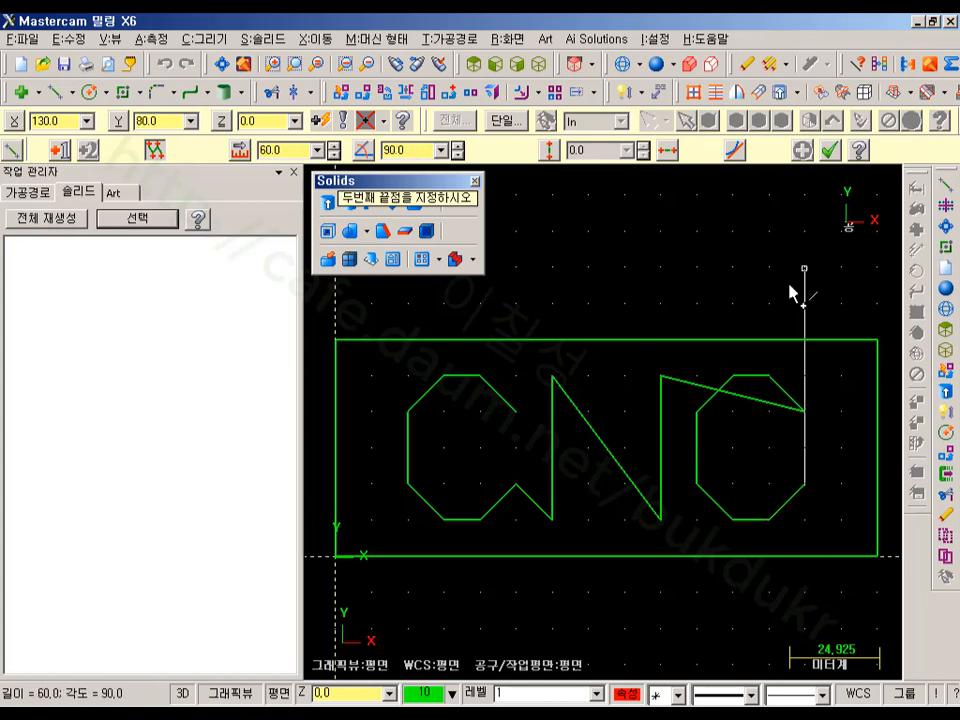
{"action": "left_click", "coordinate": [829, 151]}
Delete the two connecting lines between the N and the letters C on either side
{"action": "left_click", "coordinate": [711, 386]}
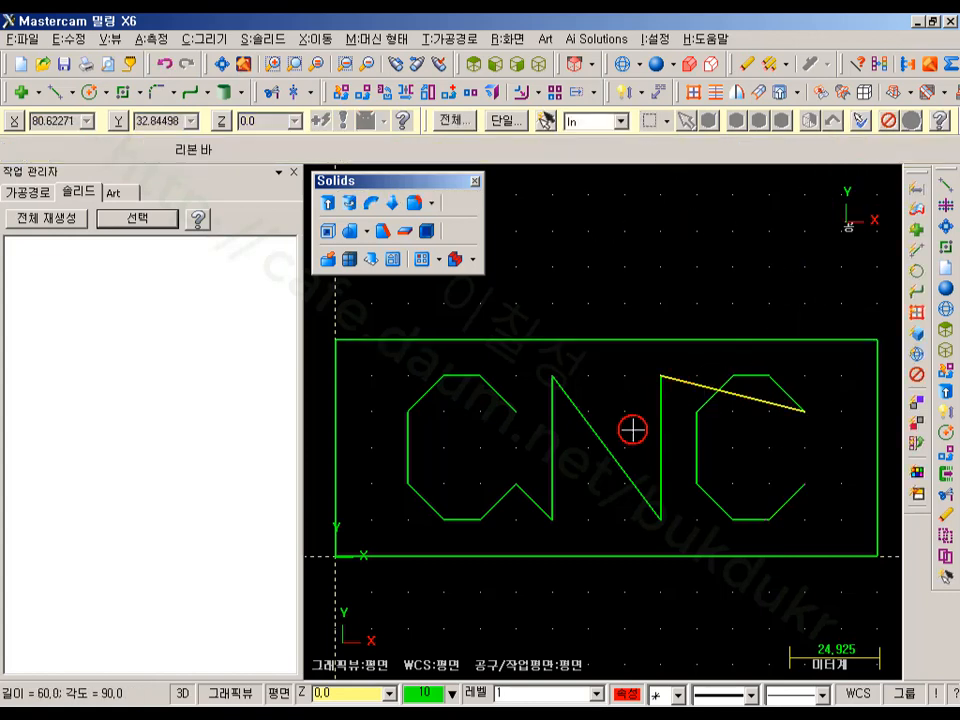
{"action": "left_click", "coordinate": [542, 507]}
{"action": "key", "text": "Delete"}
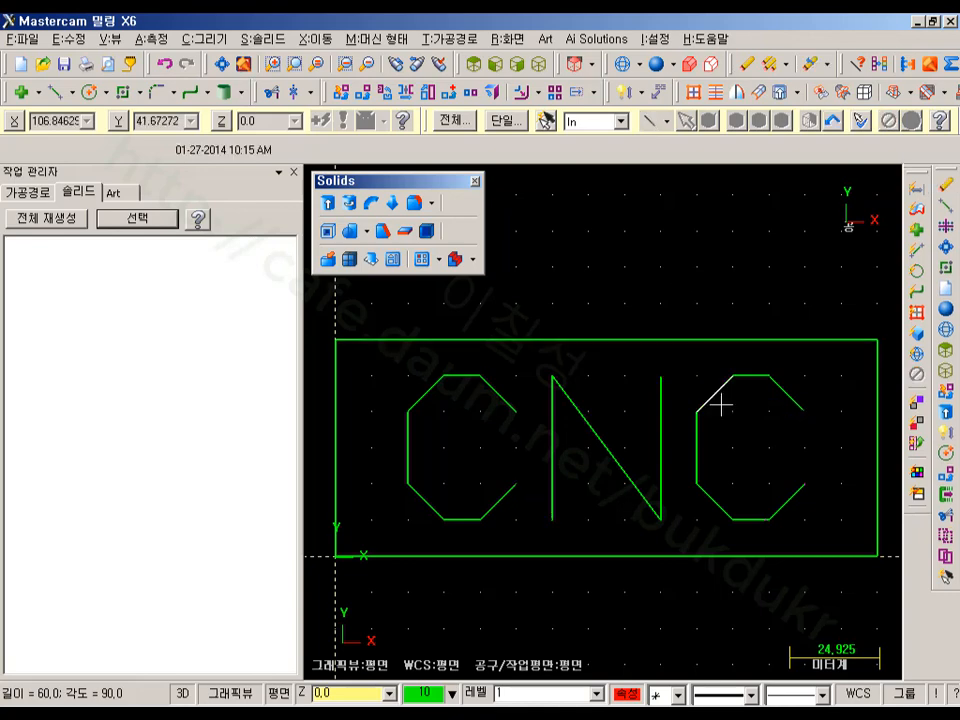
Deactivate the grid and turn off its display
{"action": "scroll", "coordinate": [700, 385], "scroll_direction": "down", "scroll_amount": 2}
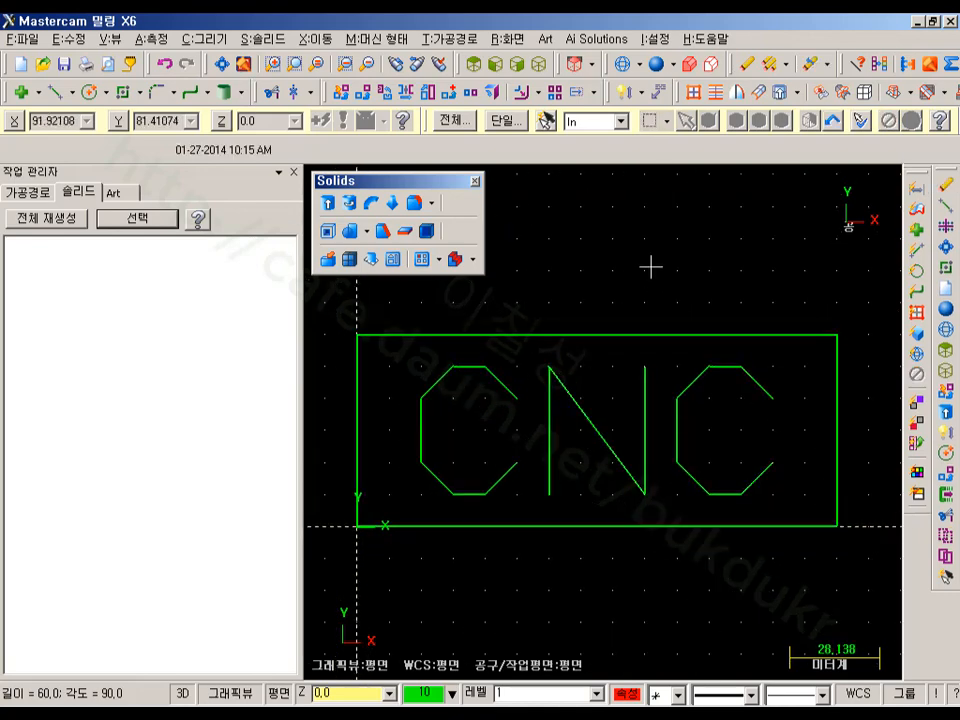
{"action": "key", "text": "alt+g"}
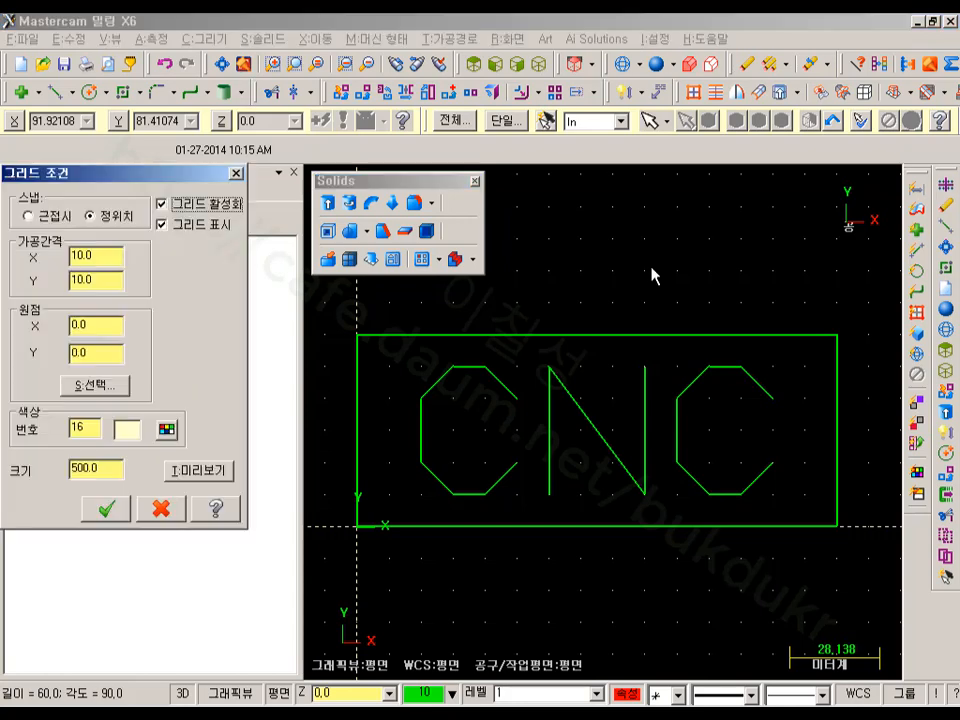
{"action": "left_click", "coordinate": [162, 204]}
{"action": "left_click", "coordinate": [162, 225]}
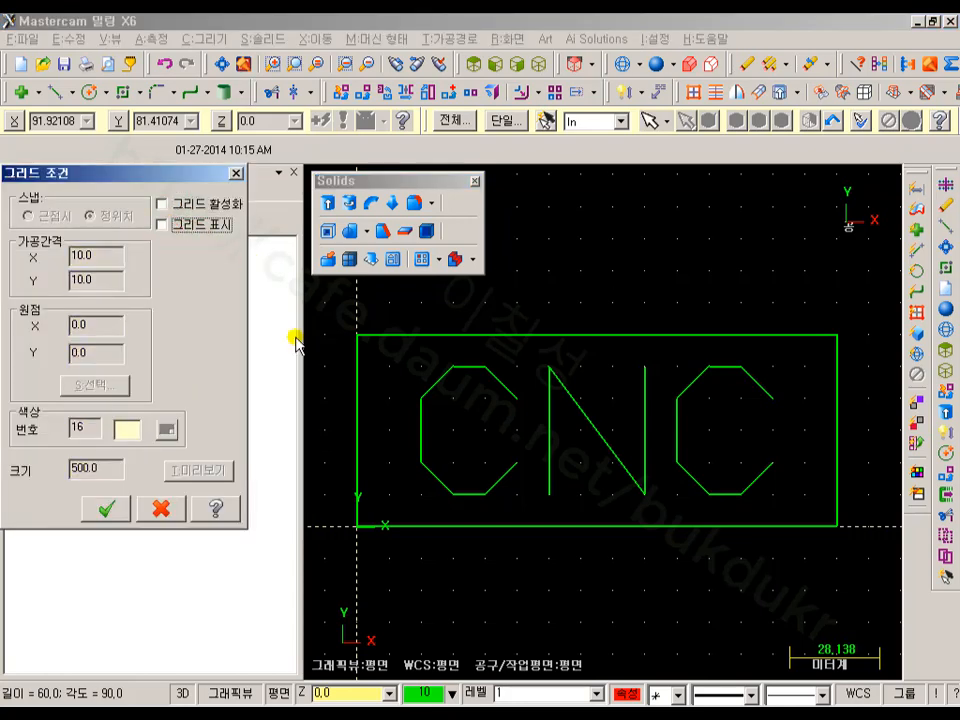
{"action": "left_click", "coordinate": [115, 509]}
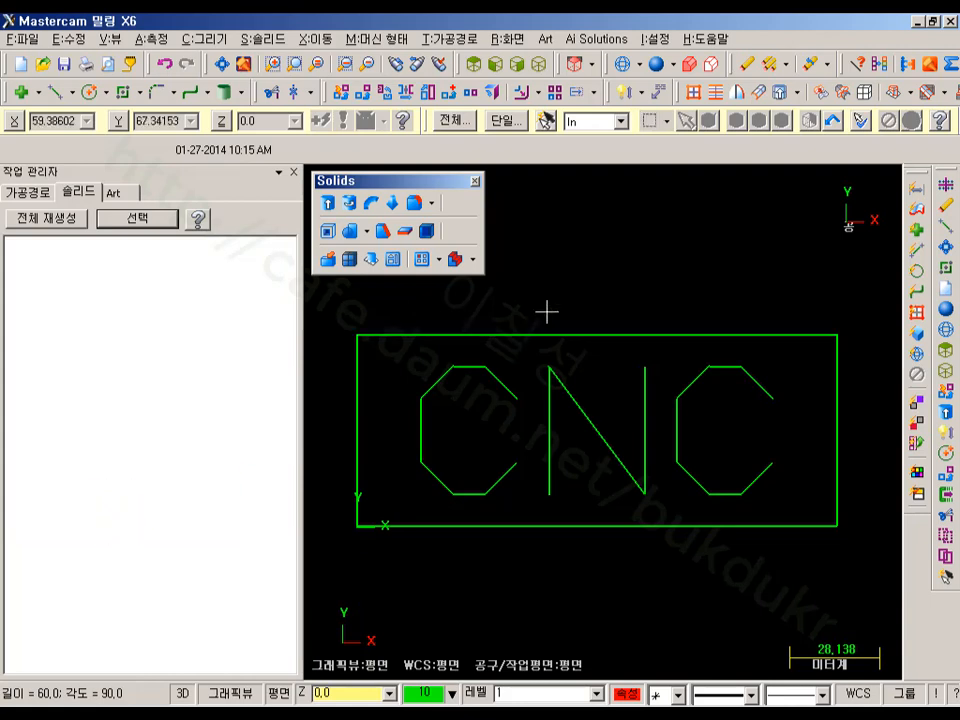
Move the floating Solids toolbar slightly away from the operations manager, within the graphics area
{"action": "left_click", "coordinate": [440, 184]}
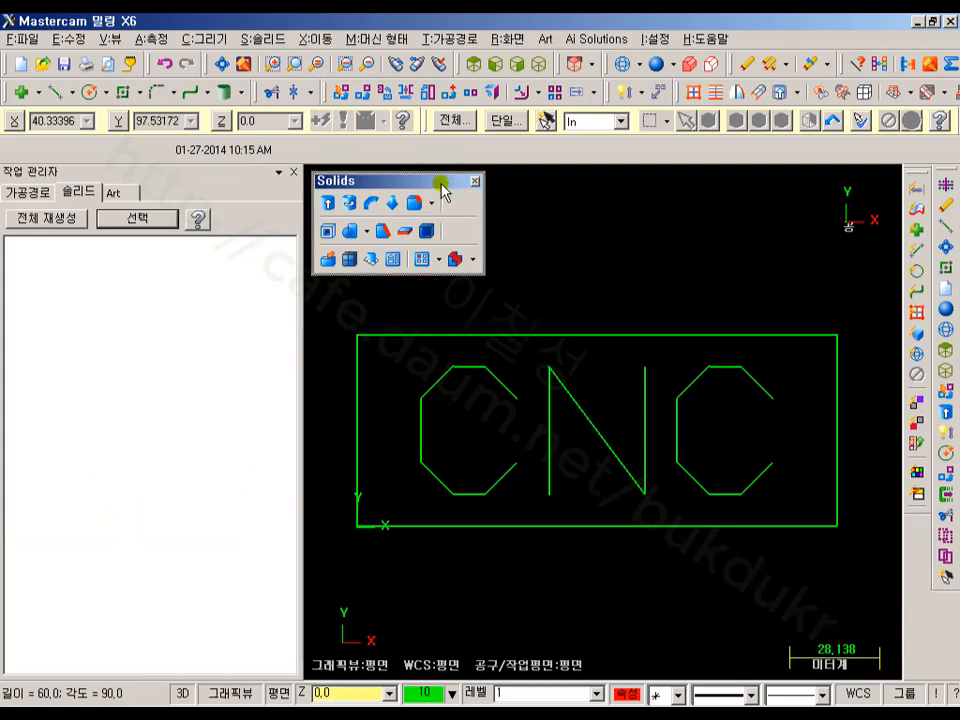
{"action": "left_click_drag", "start_coordinate": [441, 184], "coordinate": [439, 181]}
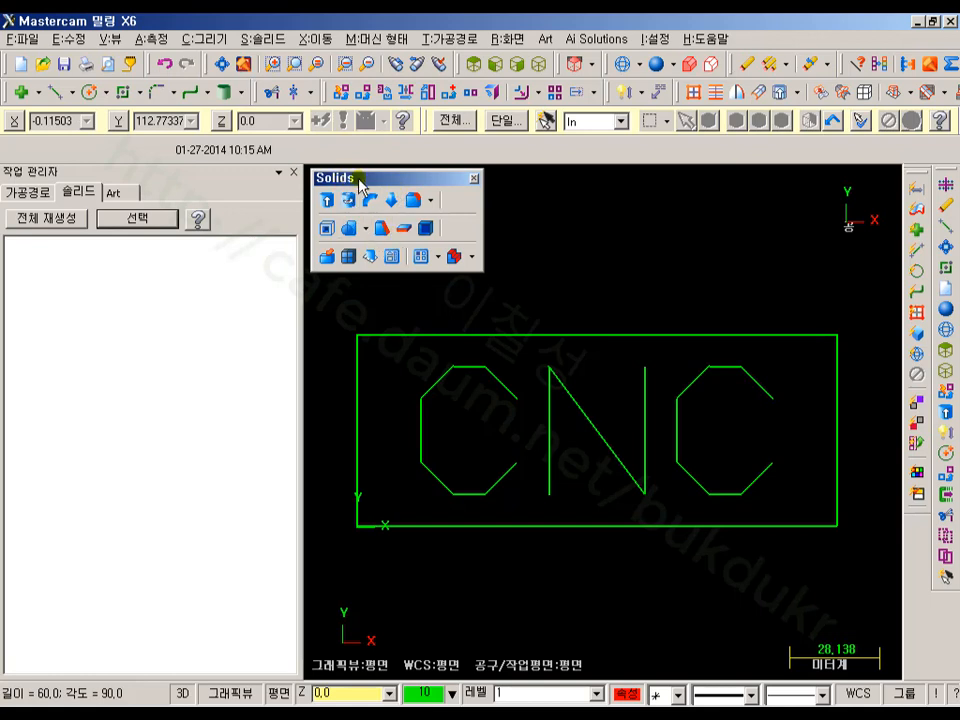
{"action": "left_click_drag", "start_coordinate": [342, 183], "coordinate": [400, 187]}
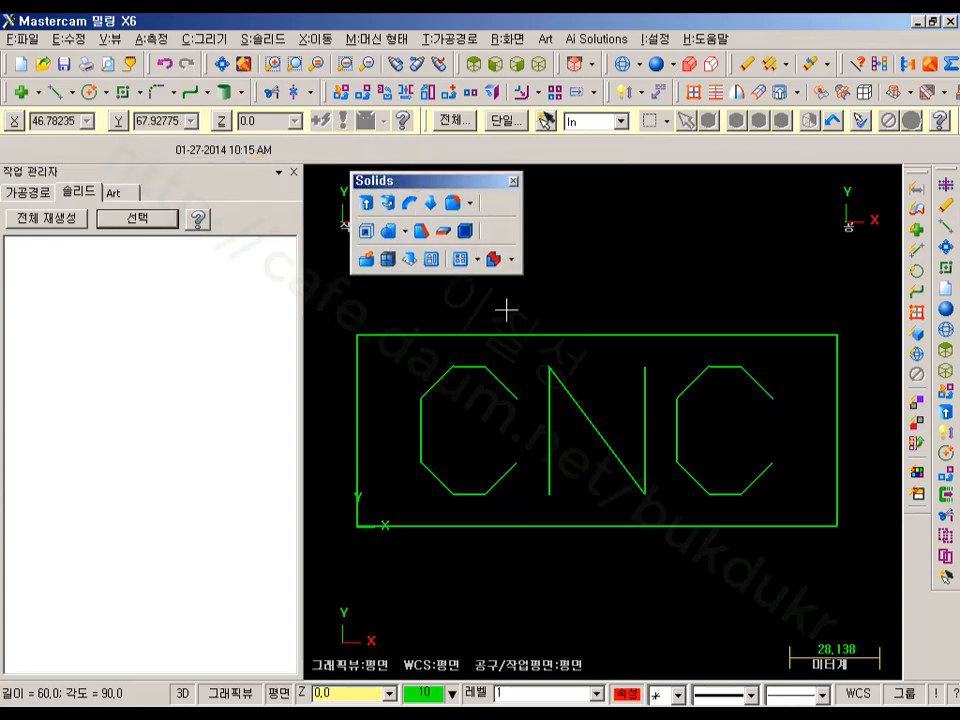
Load the Design toolbar state and dock the cut-off vertical toolbars as a second column beside the existing one
{"action": "right_click", "coordinate": [929, 630]}
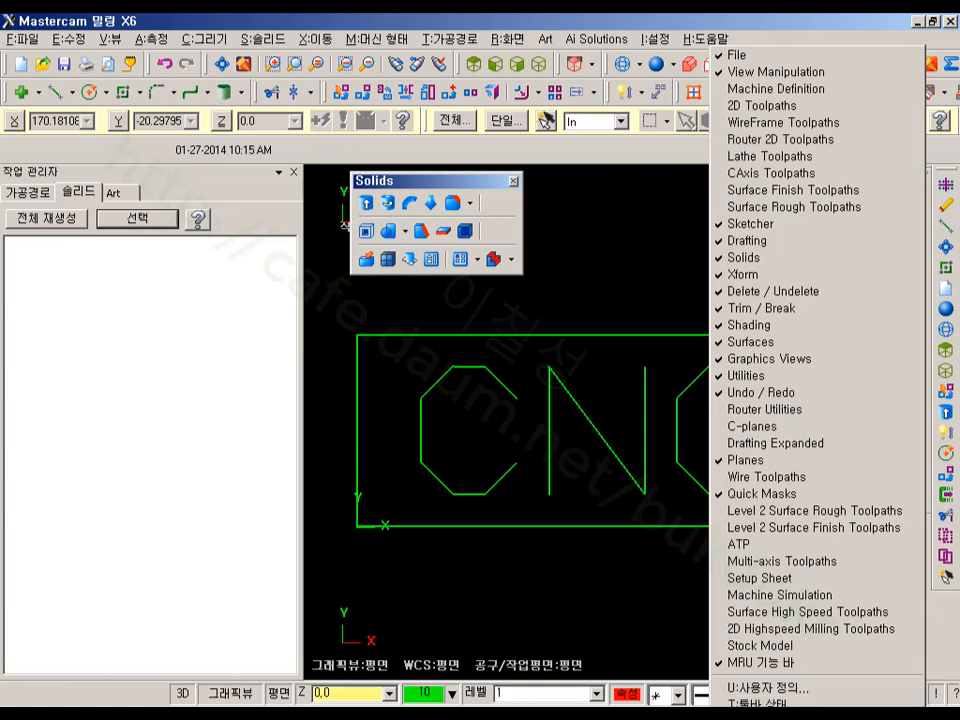
{"action": "mouse_move", "coordinate": [760, 703]}
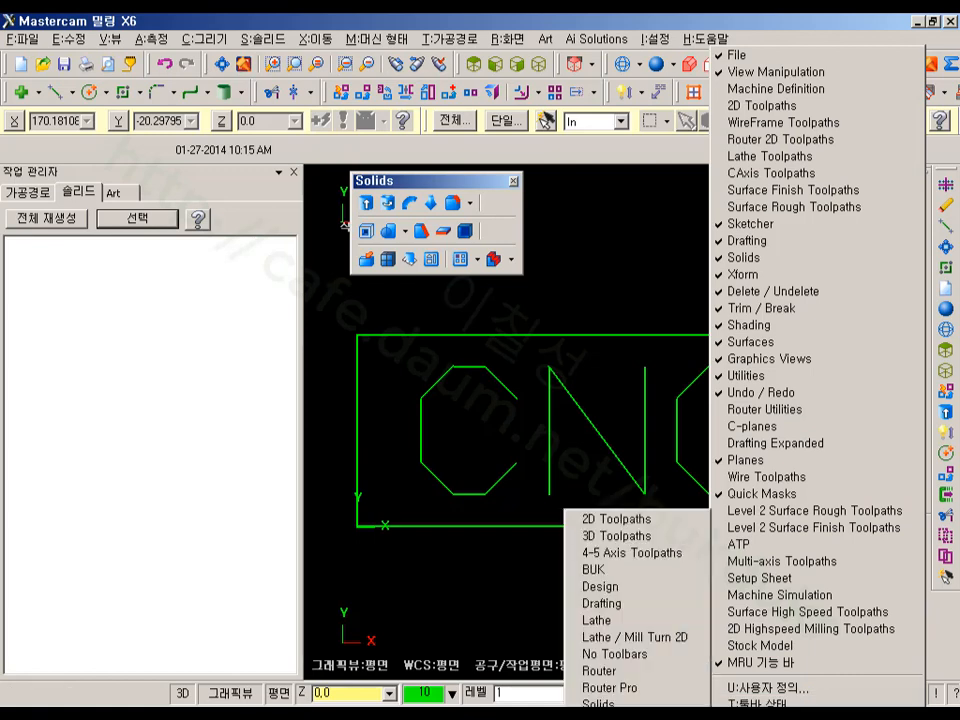
{"action": "left_click", "coordinate": [612, 587]}
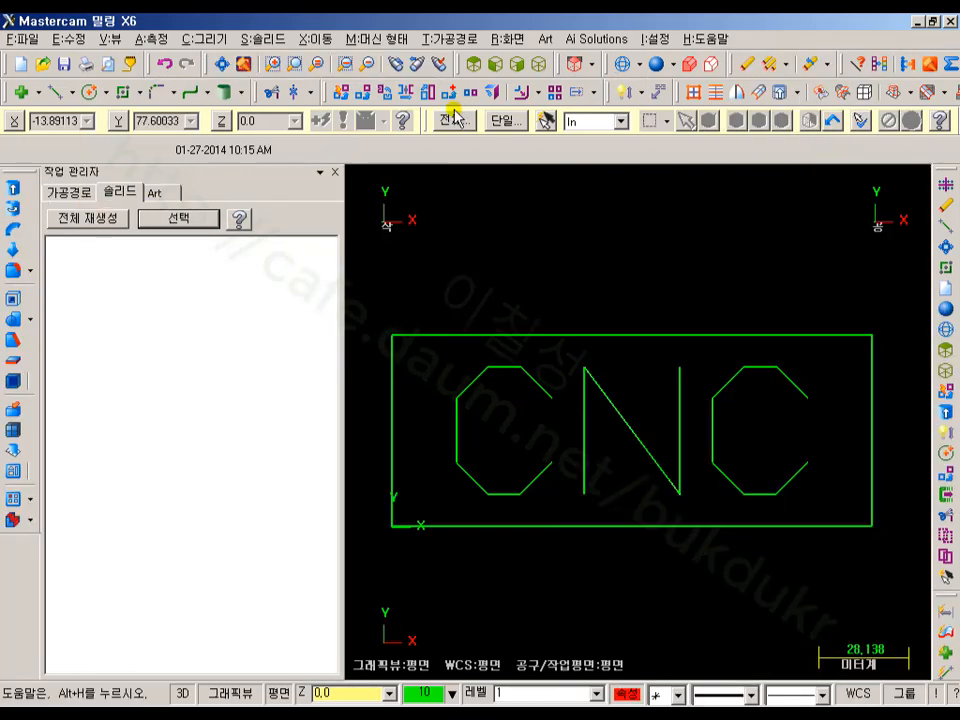
{"action": "left_click_drag", "start_coordinate": [944, 597], "coordinate": [926, 180]}
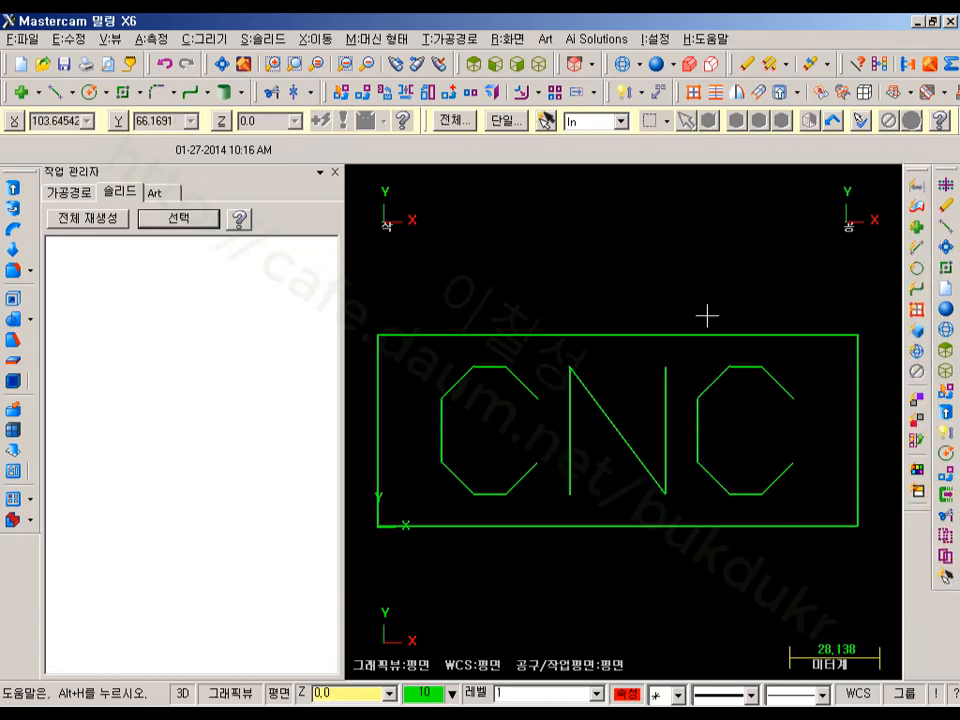
In isometric view, extrude the outer rectangle 20 mm downward as a new solid body
{"action": "scroll", "coordinate": [707, 316], "scroll_direction": "down", "scroll_amount": 1}
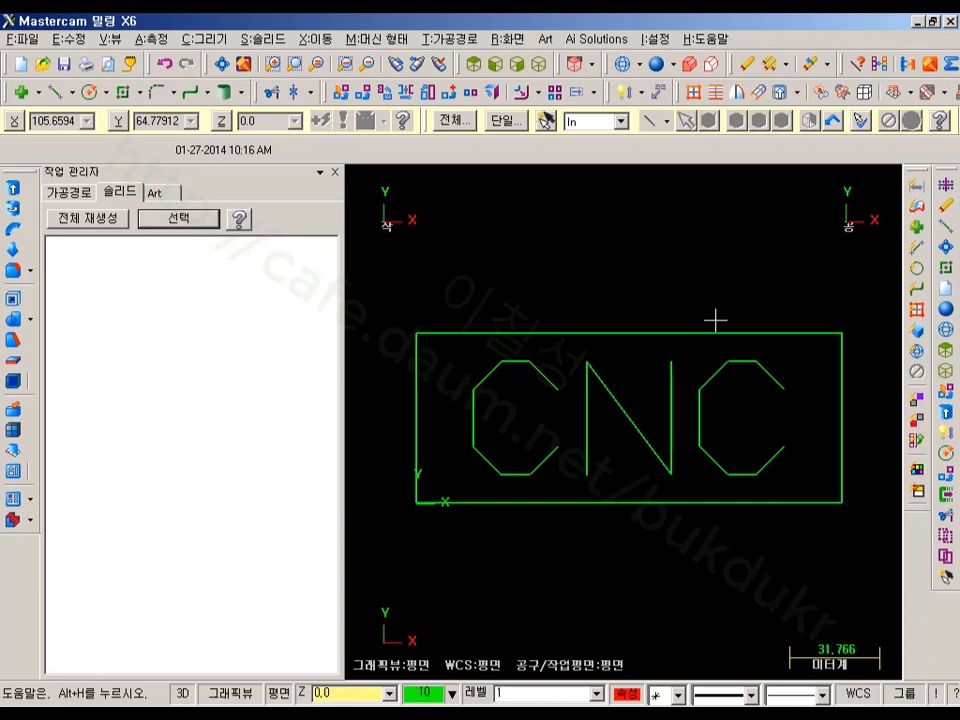
{"action": "left_click", "coordinate": [538, 64]}
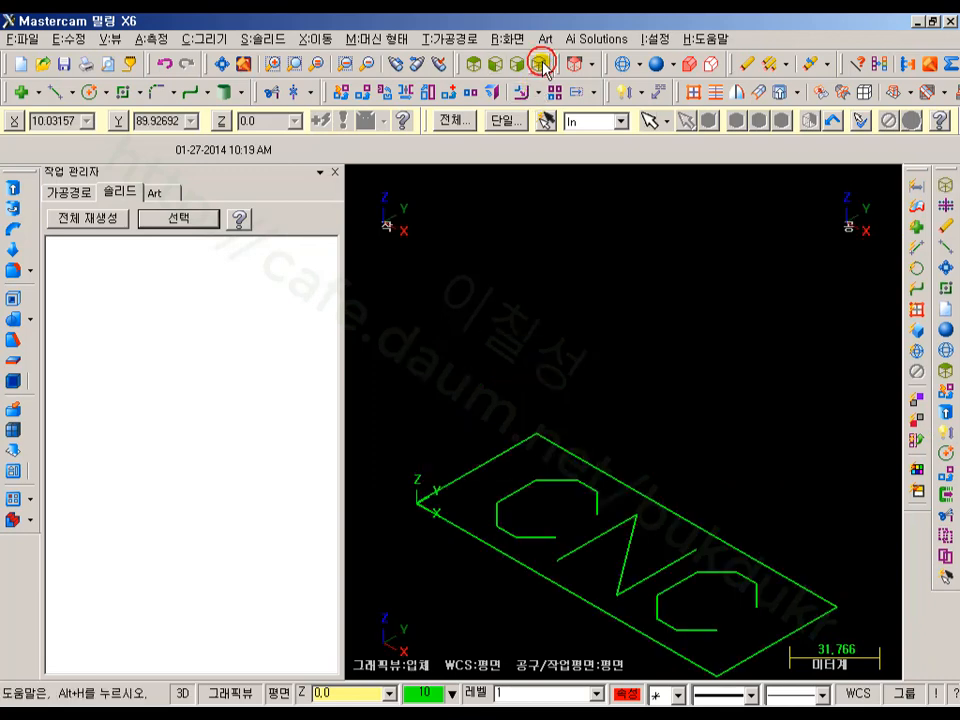
{"action": "scroll", "coordinate": [661, 284], "scroll_direction": "down", "scroll_amount": 1}
{"action": "middle_click_drag", "start_coordinate": [676, 392], "coordinate": [671, 334]}
{"action": "scroll", "coordinate": [634, 353], "scroll_direction": "up", "scroll_amount": 2}
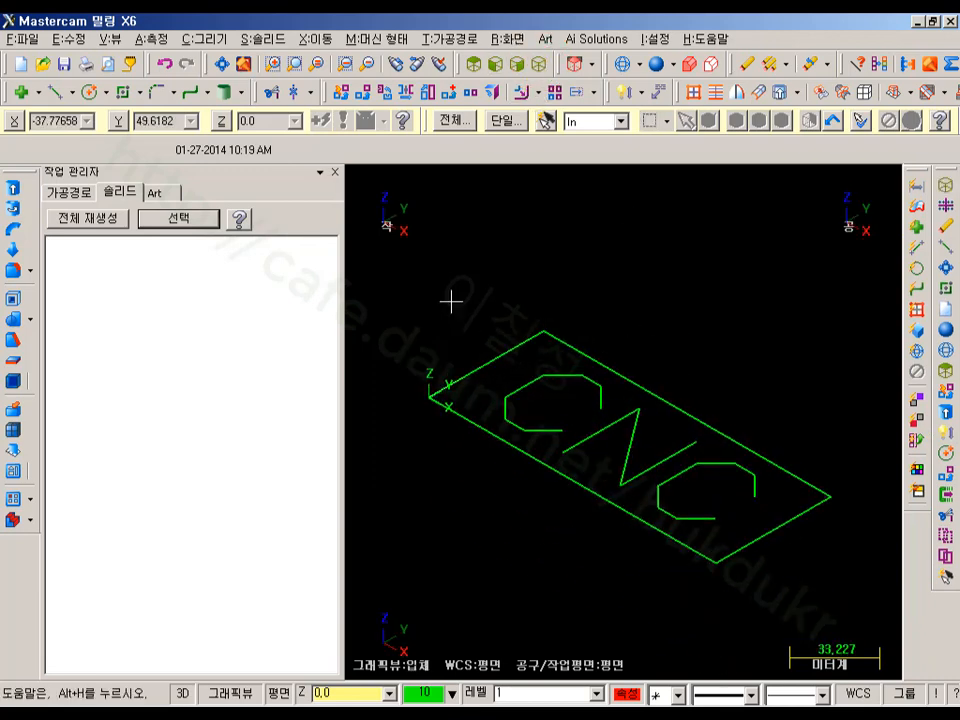
{"action": "left_click", "coordinate": [13, 188]}
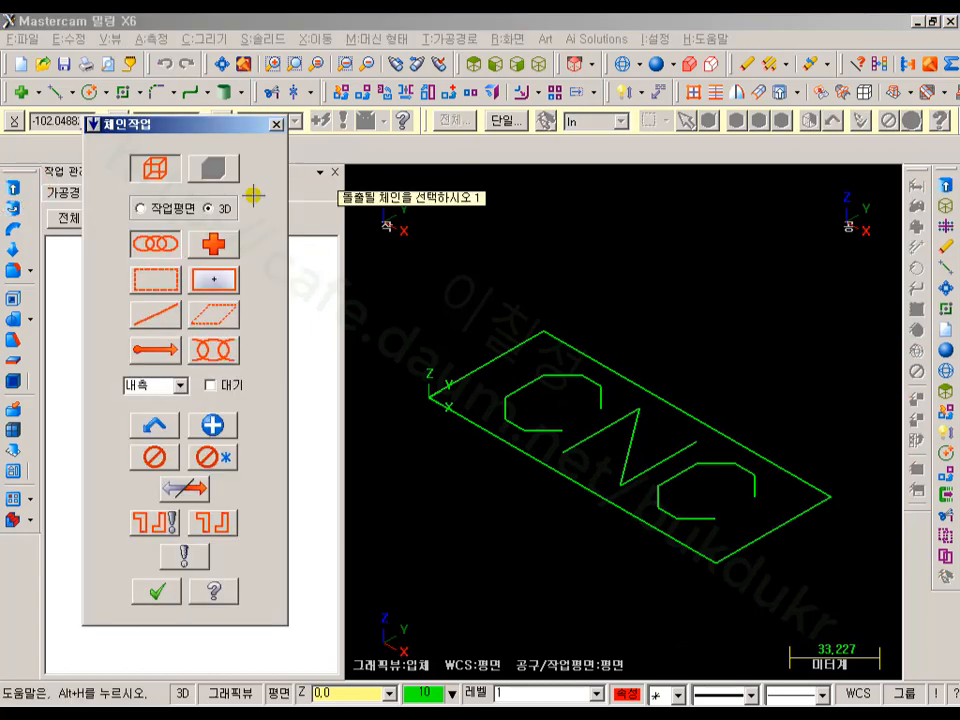
{"action": "left_click", "coordinate": [453, 387]}
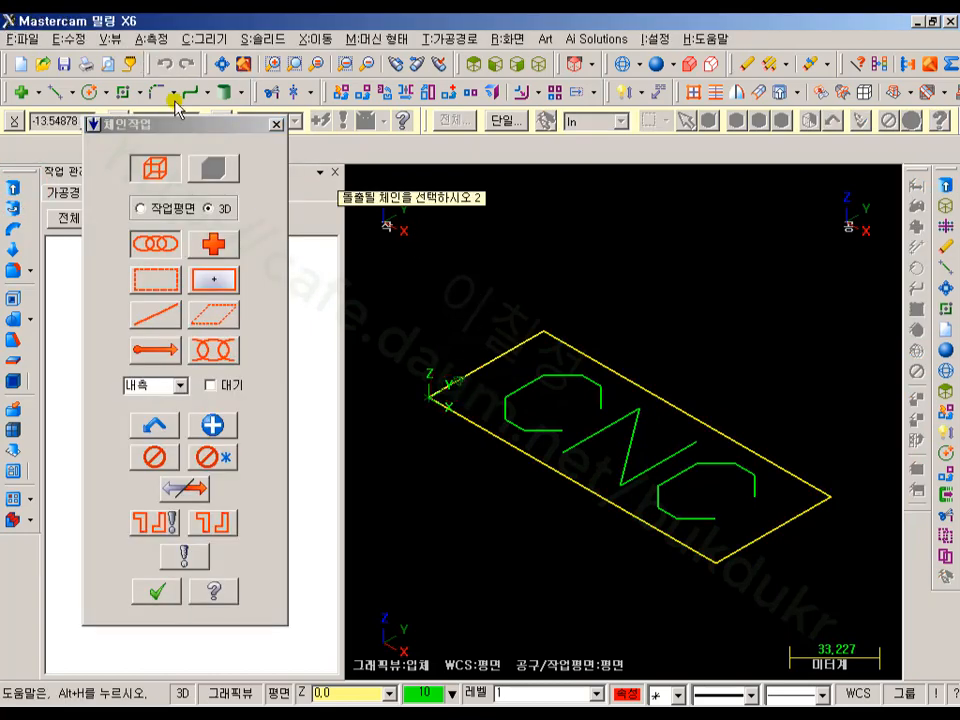
{"action": "left_click", "coordinate": [157, 590]}
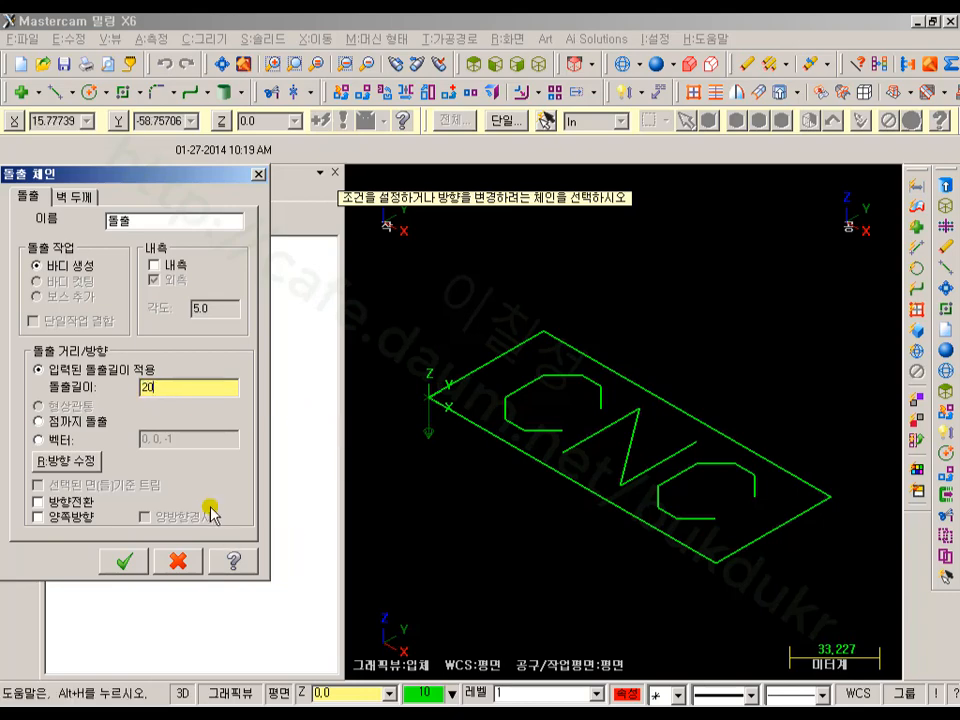
{"action": "left_click", "coordinate": [130, 562]}
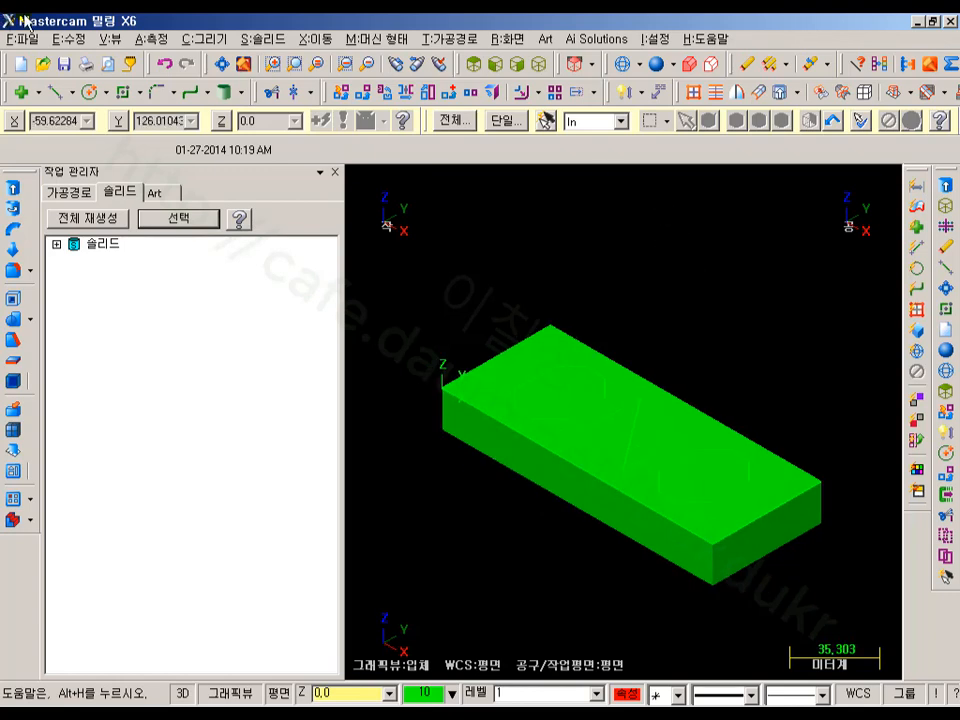
{"action": "scroll", "coordinate": [746, 358], "scroll_direction": "up", "scroll_amount": 1}
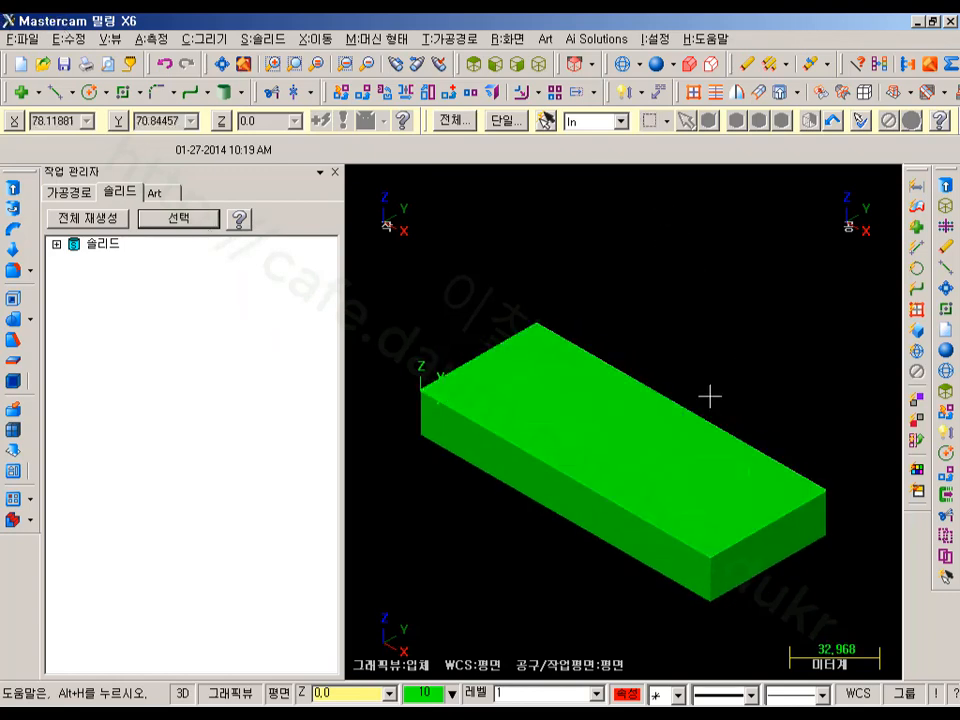
Set the shading colour to material-based (재질기준) with brass (황동) and apply it to the block
{"action": "left_click", "coordinate": [686, 416]}
{"action": "left_click", "coordinate": [669, 424]}
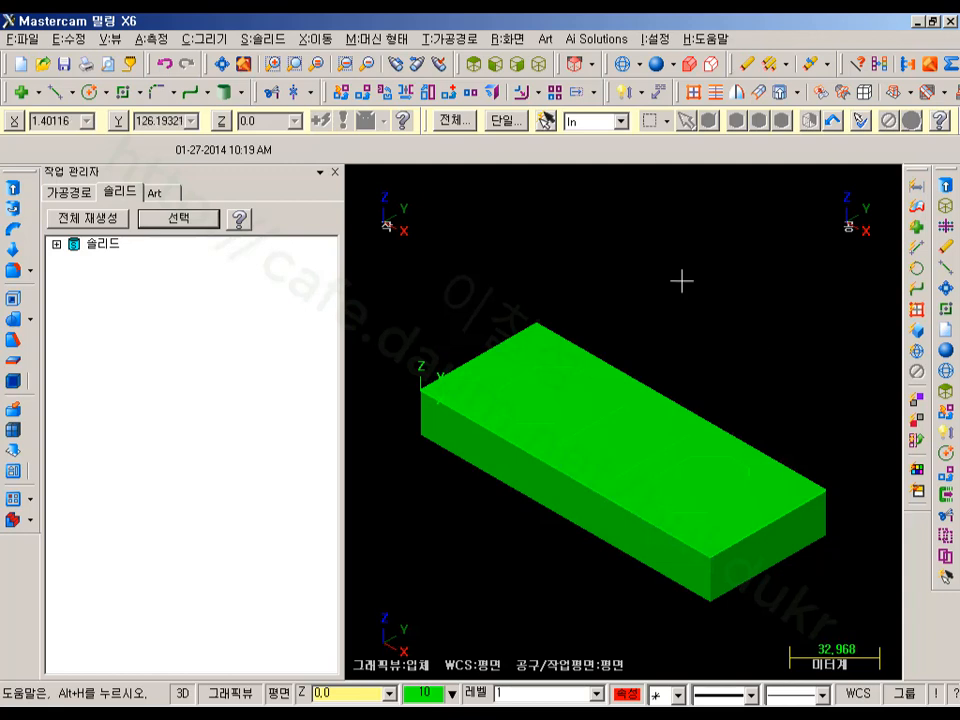
{"action": "left_click", "coordinate": [674, 65]}
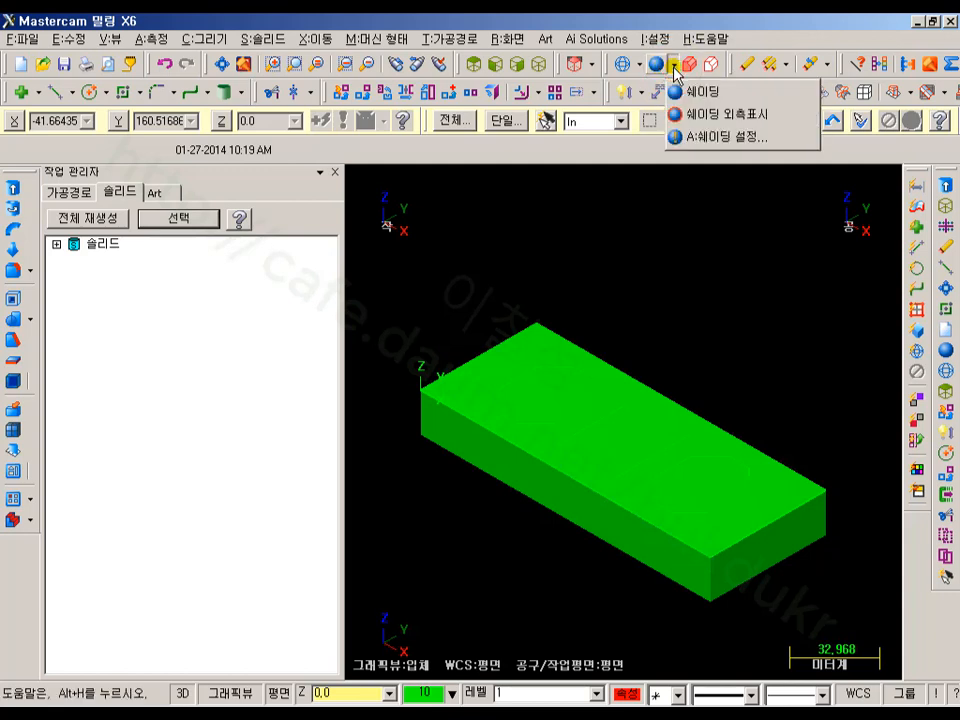
{"action": "left_click", "coordinate": [704, 140]}
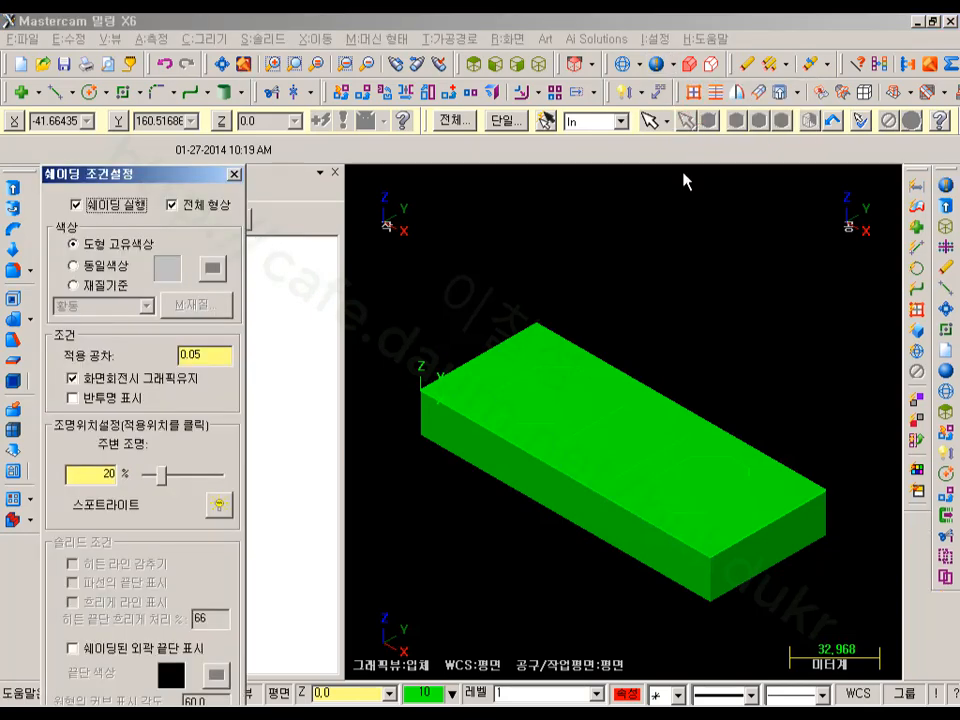
{"action": "left_click_drag", "start_coordinate": [181, 175], "coordinate": [261, 78]}
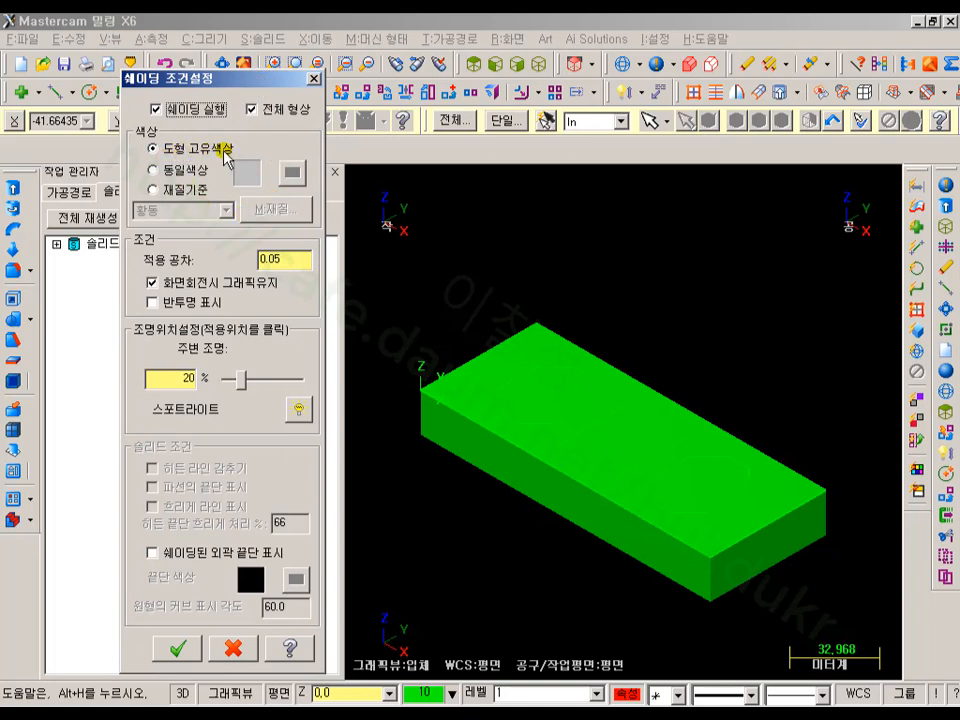
{"action": "left_click", "coordinate": [153, 190]}
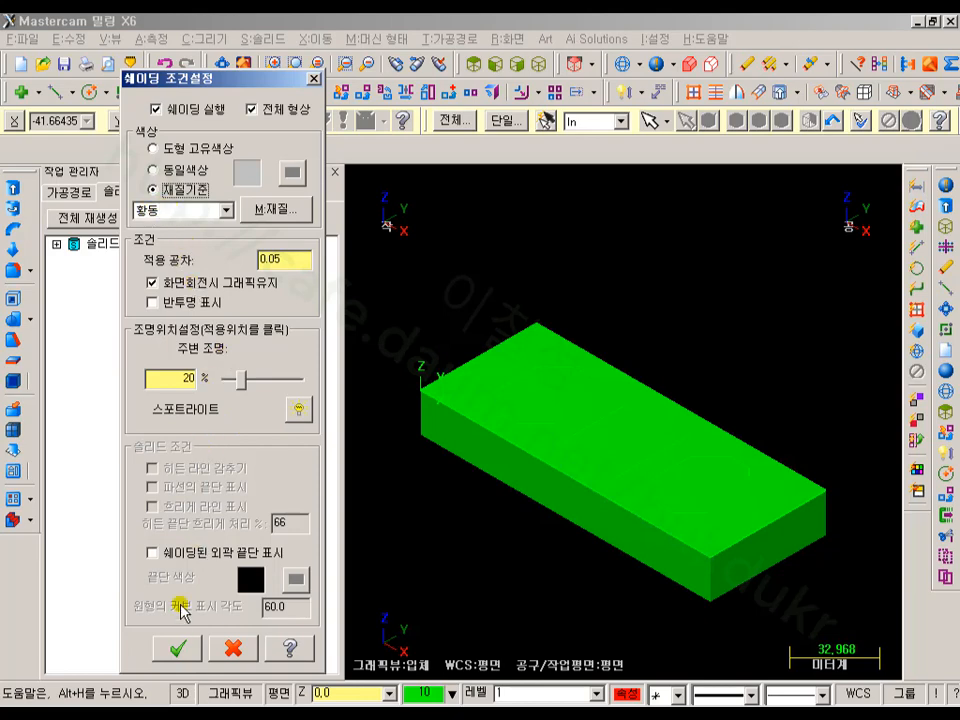
{"action": "left_click", "coordinate": [181, 646]}
{"action": "scroll", "coordinate": [688, 309], "scroll_direction": "down", "scroll_amount": 2}
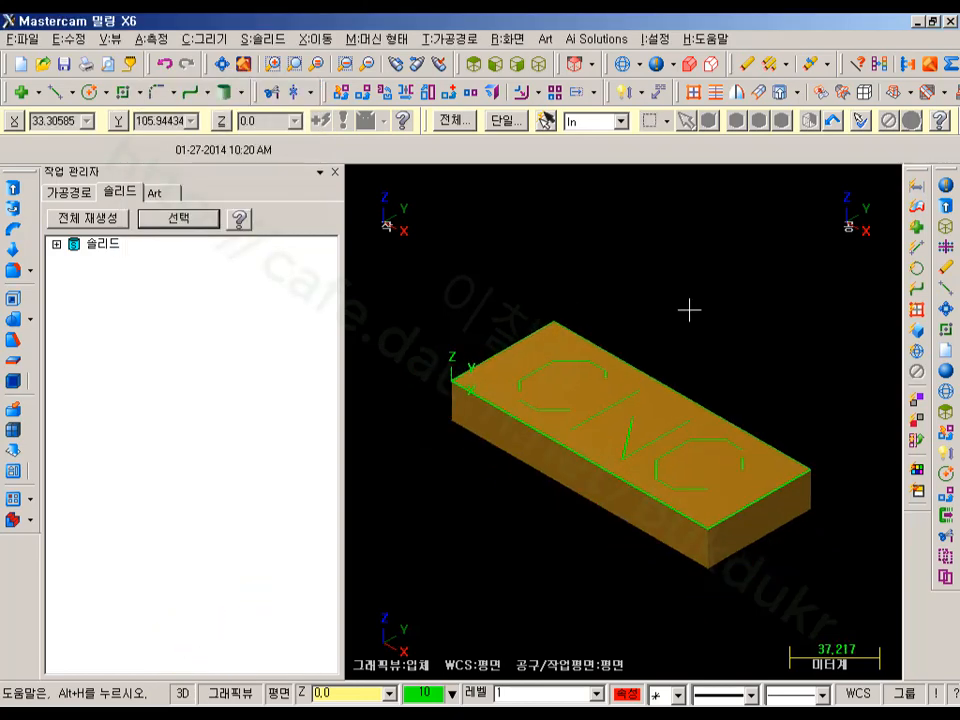
Start another solid extrusion and chain the first C, the N and the second C as its profiles
{"action": "scroll", "coordinate": [716, 294], "scroll_direction": "up", "scroll_amount": 1}
{"action": "middle_click_drag", "start_coordinate": [716, 291], "coordinate": [733, 328]}
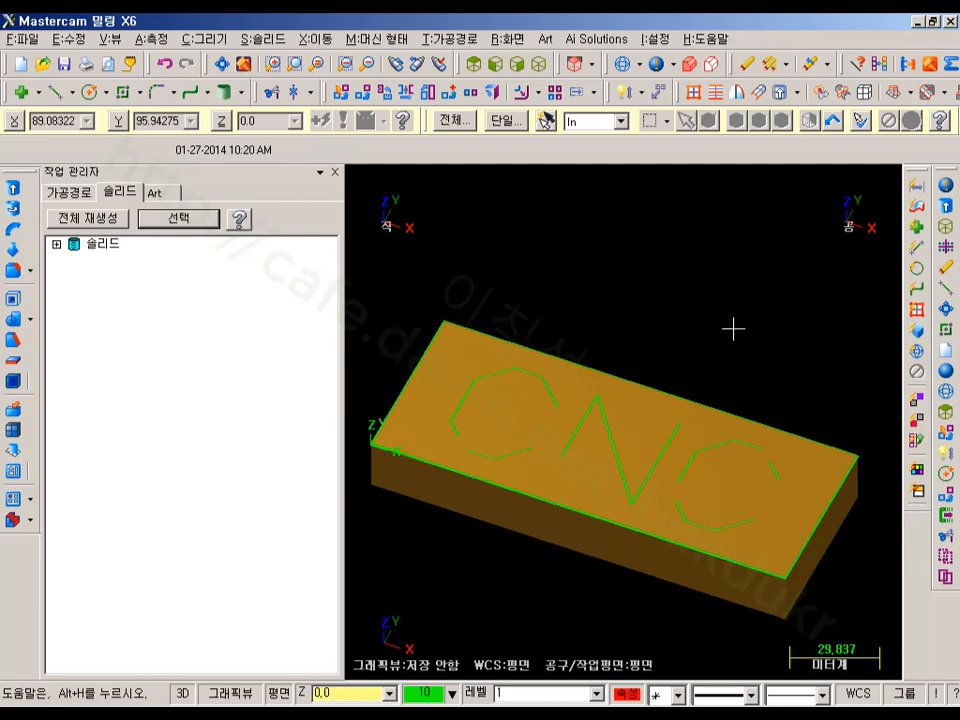
{"action": "scroll", "coordinate": [733, 328], "scroll_direction": "up", "scroll_amount": 1}
{"action": "scroll", "coordinate": [733, 328], "scroll_direction": "down", "scroll_amount": 1}
{"action": "scroll", "coordinate": [757, 311], "scroll_direction": "down", "scroll_amount": 1}
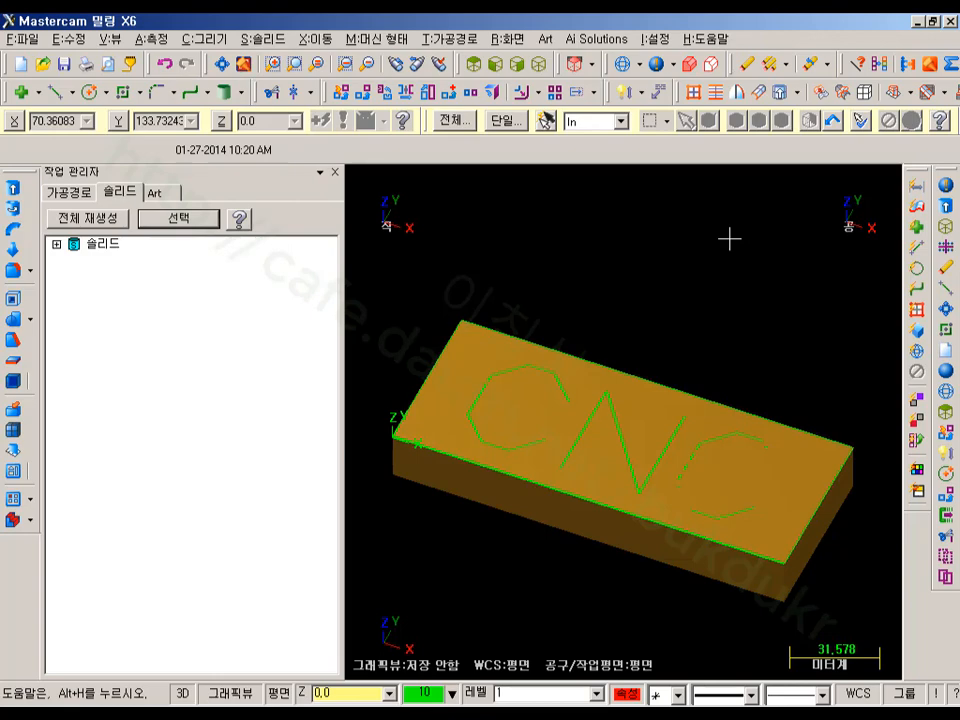
{"action": "left_click", "coordinate": [13, 188]}
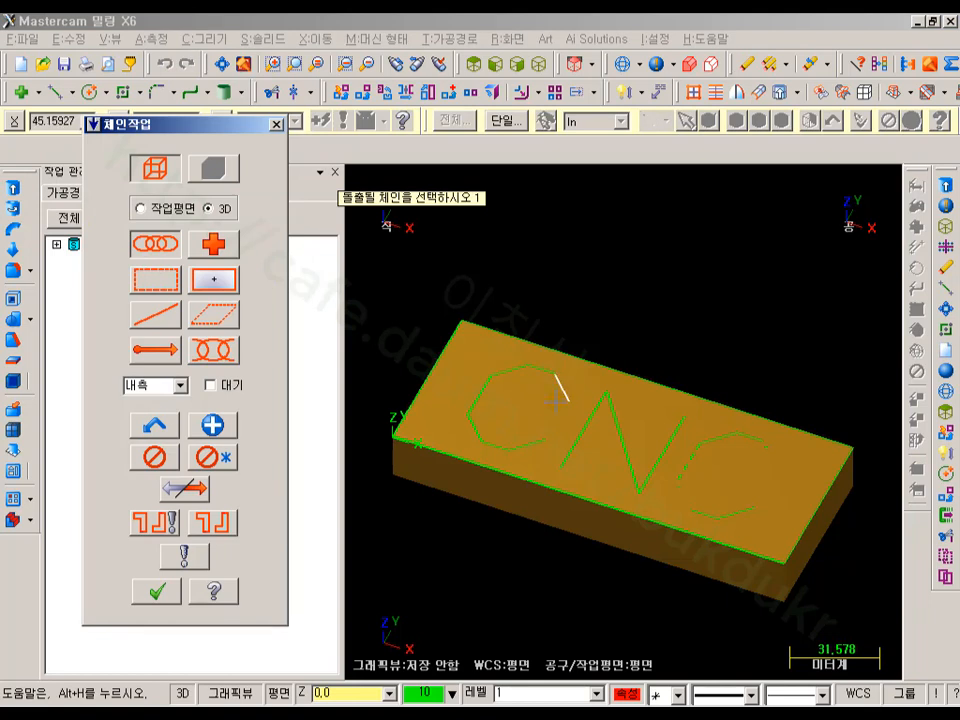
{"action": "left_click", "coordinate": [555, 400]}
{"action": "left_click", "coordinate": [570, 438]}
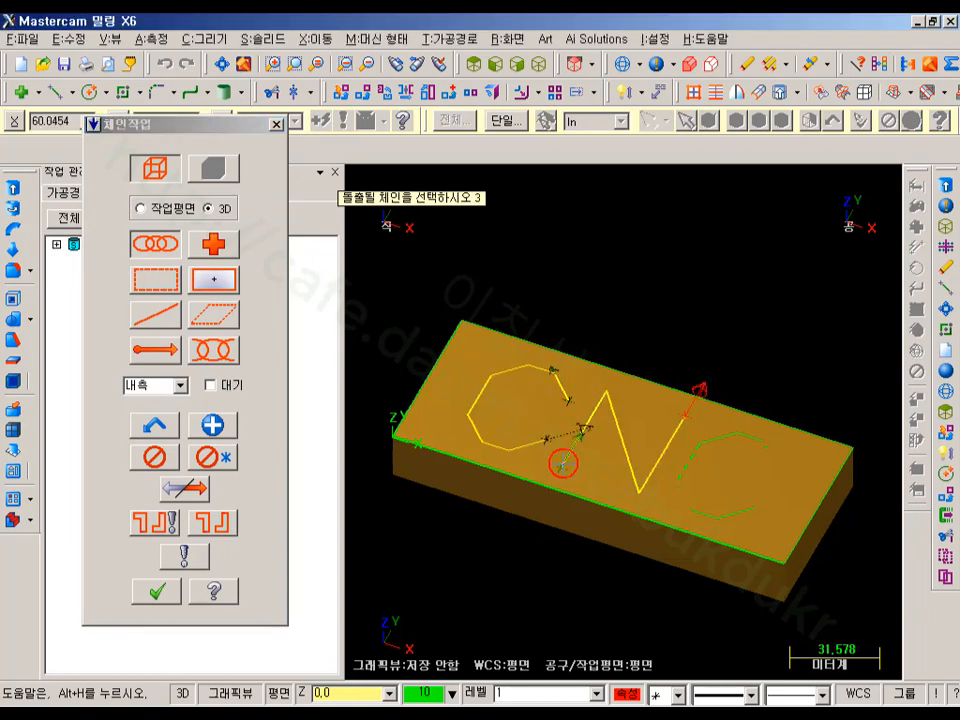
{"action": "left_click", "coordinate": [766, 452]}
{"action": "scroll", "coordinate": [758, 300], "scroll_direction": "down", "scroll_amount": 1}
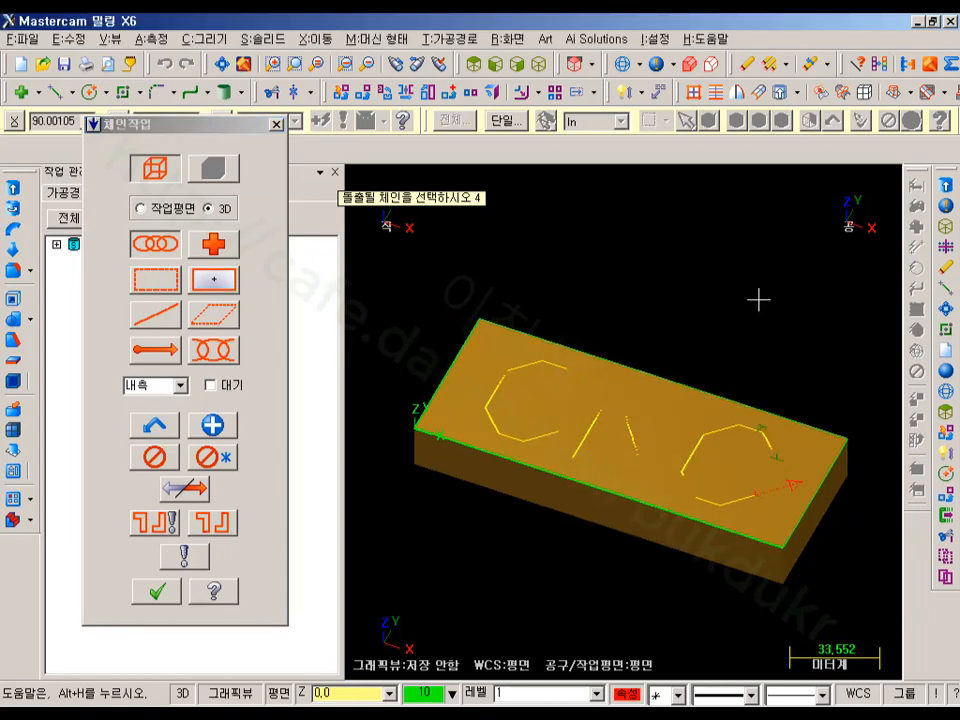
{"action": "left_click", "coordinate": [159, 592]}
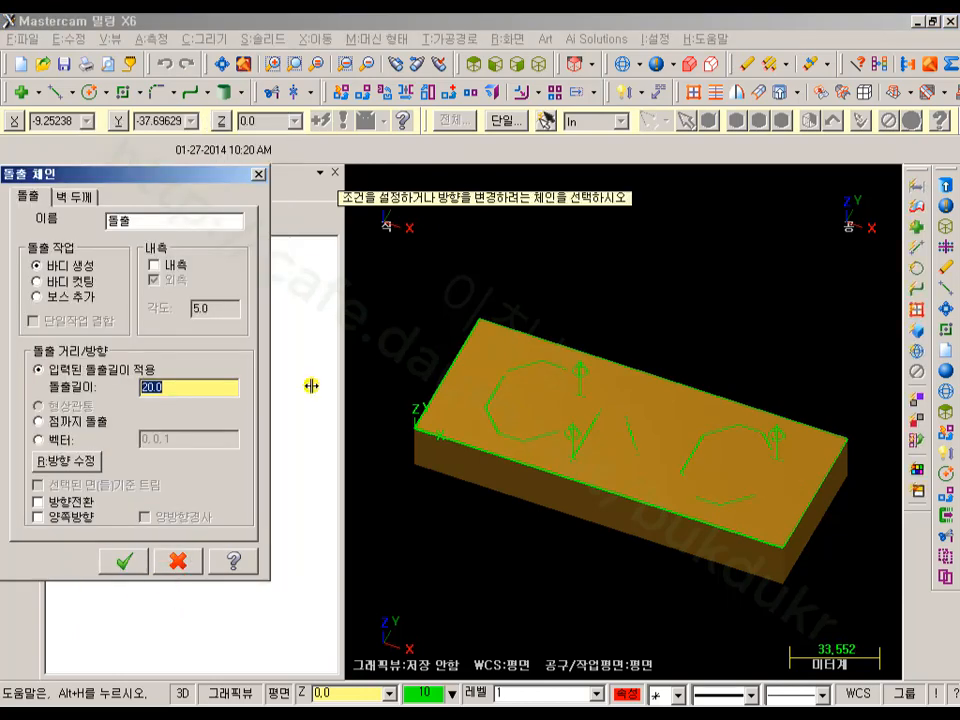
Display the model as wireframe and reverse the extrusion directions of all three letters so they point down into the block
{"action": "left_click", "coordinate": [624, 64]}
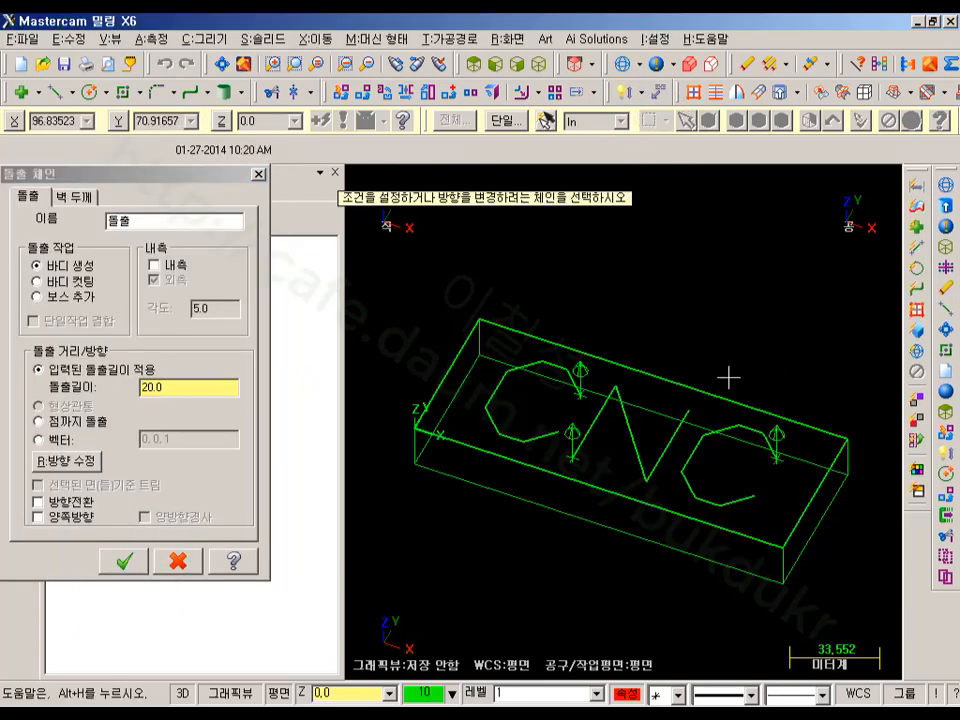
{"action": "middle_click_drag", "start_coordinate": [755, 374], "coordinate": [683, 353]}
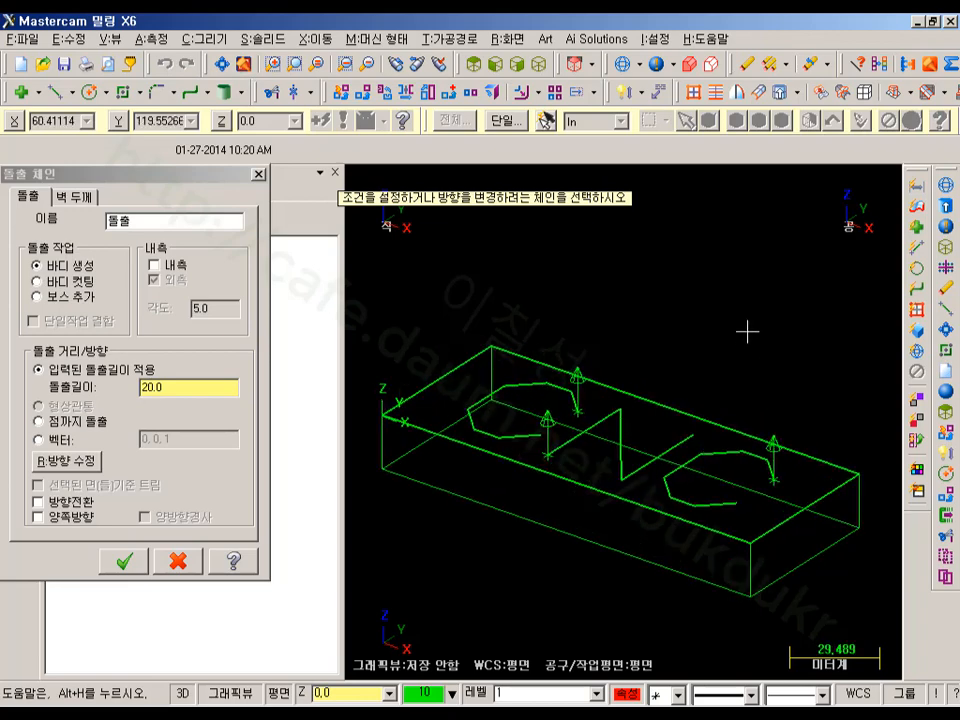
{"action": "middle_click_drag", "start_coordinate": [747, 330], "coordinate": [674, 322]}
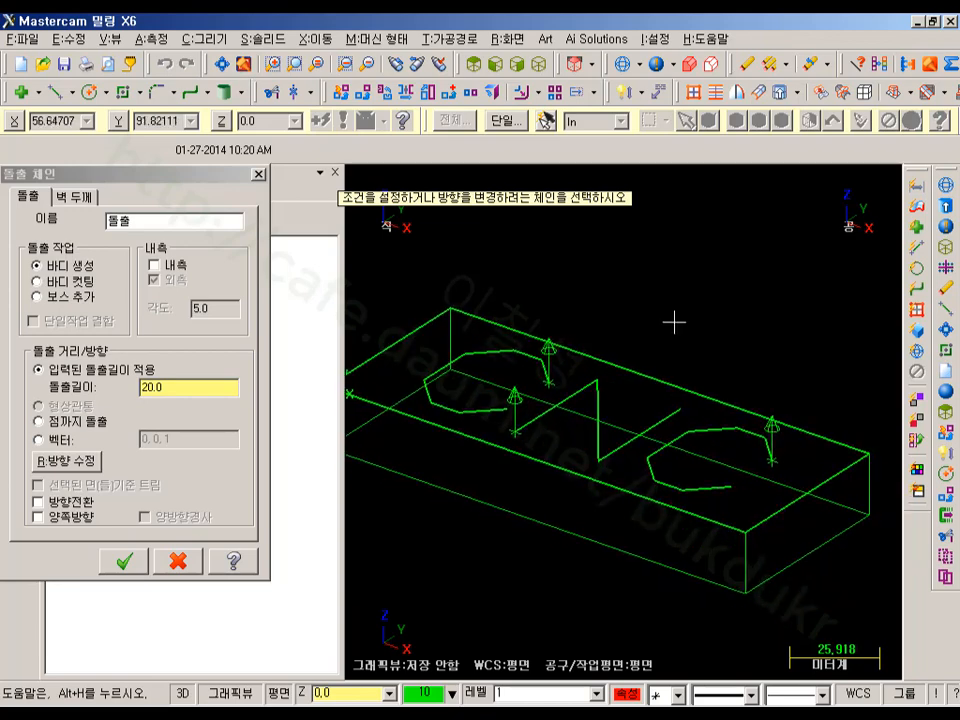
{"action": "left_click", "coordinate": [523, 356]}
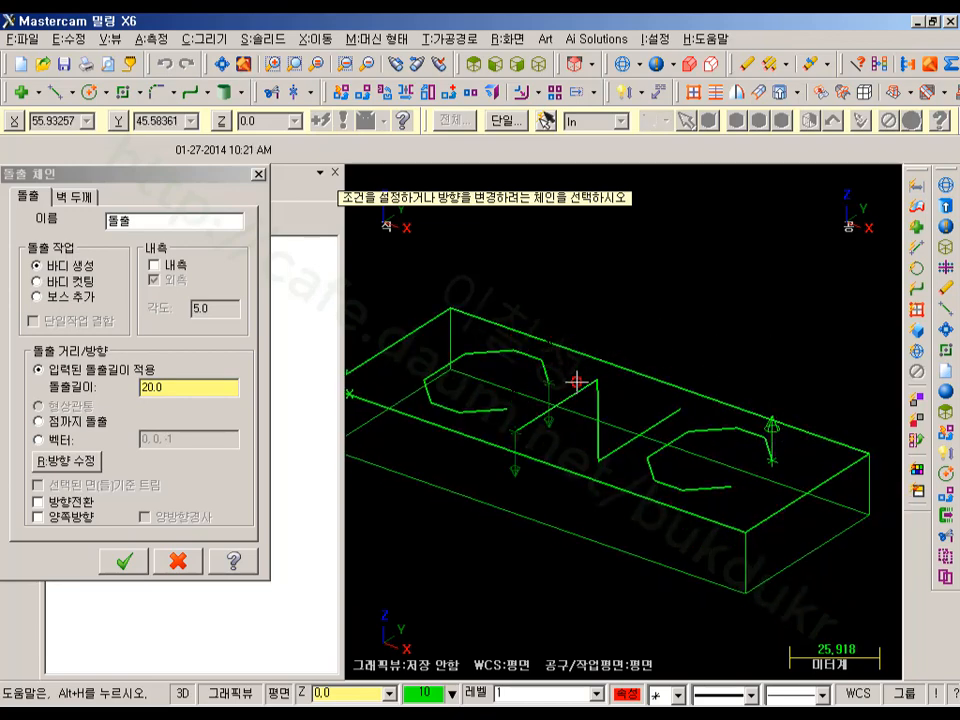
{"action": "left_click", "coordinate": [756, 439]}
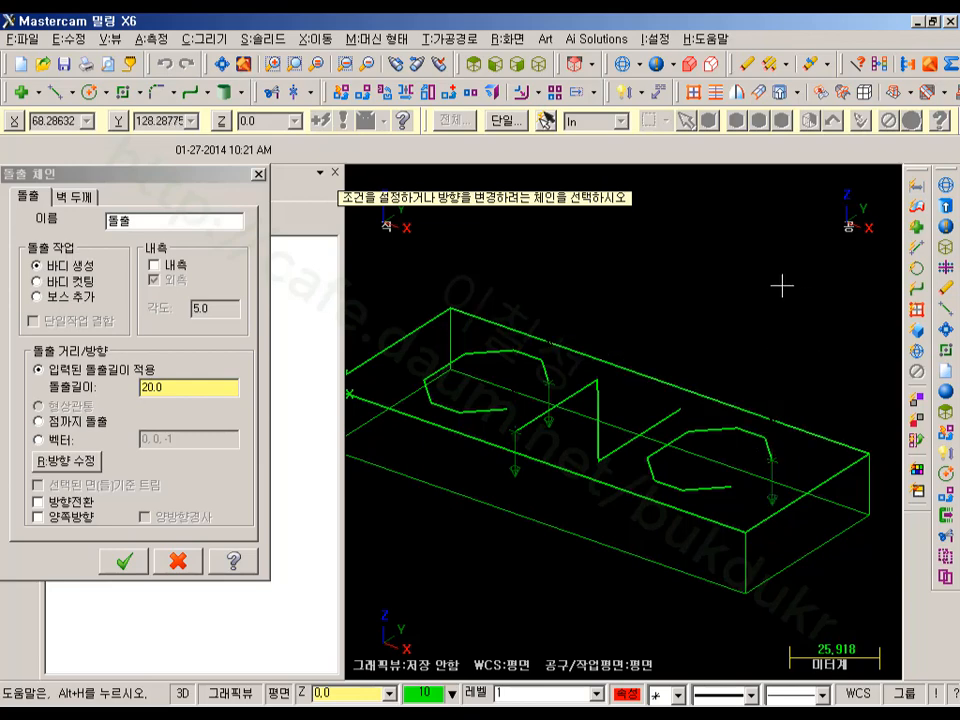
{"action": "middle_click_drag", "start_coordinate": [775, 289], "coordinate": [726, 288]}
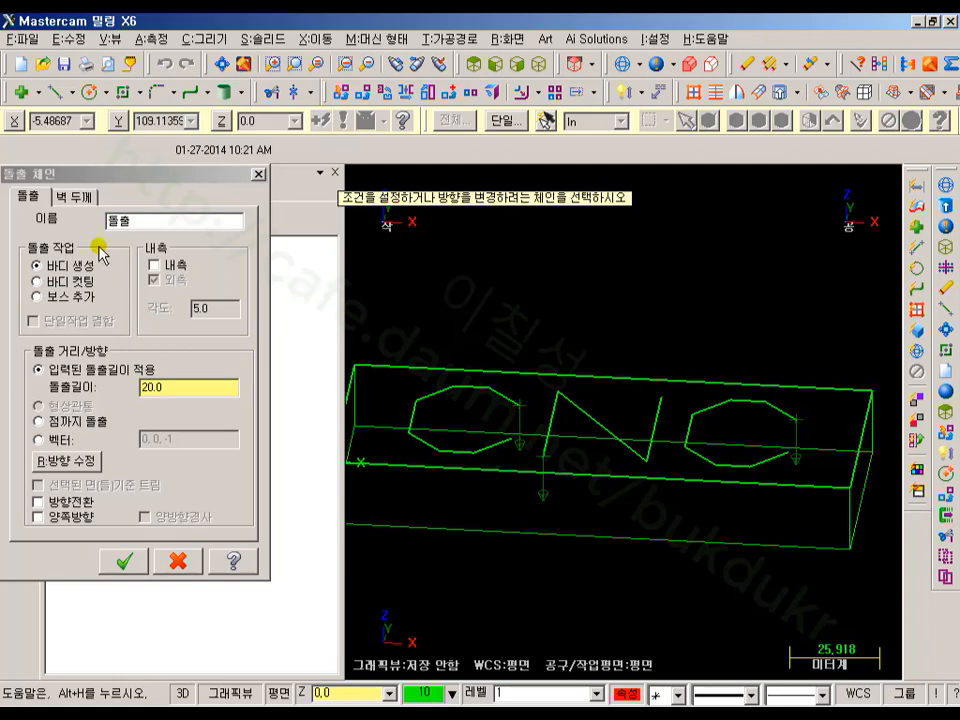
Set the extrusion to cut the body (바디 컷팅) and enable wall thickness generated in both directions (양방향 생성)
{"action": "left_click", "coordinate": [37, 282]}
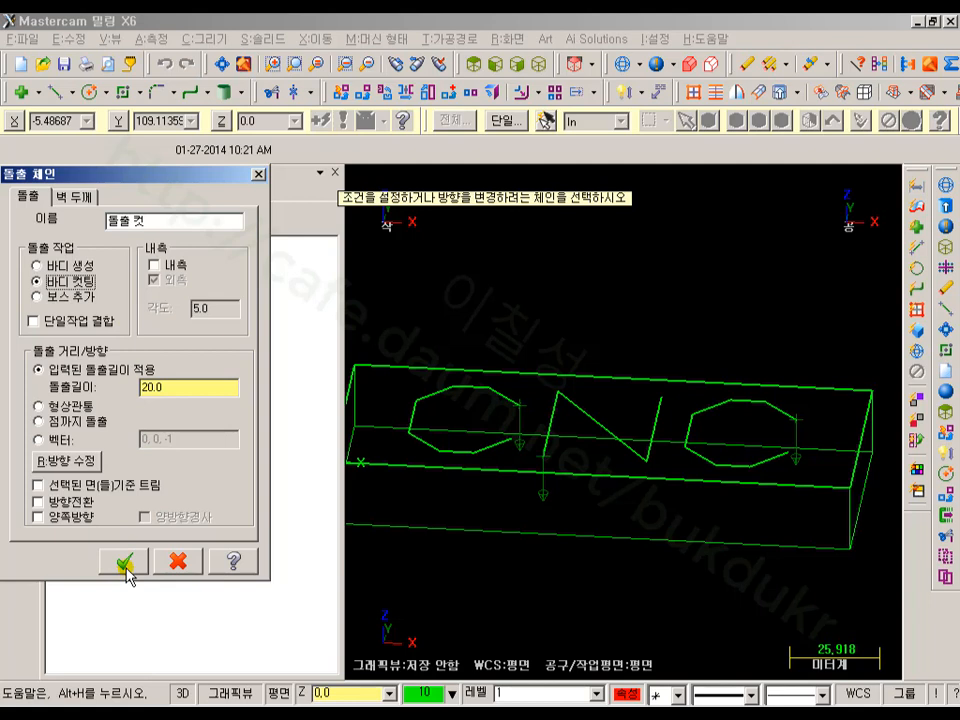
{"action": "left_click", "coordinate": [73, 197]}
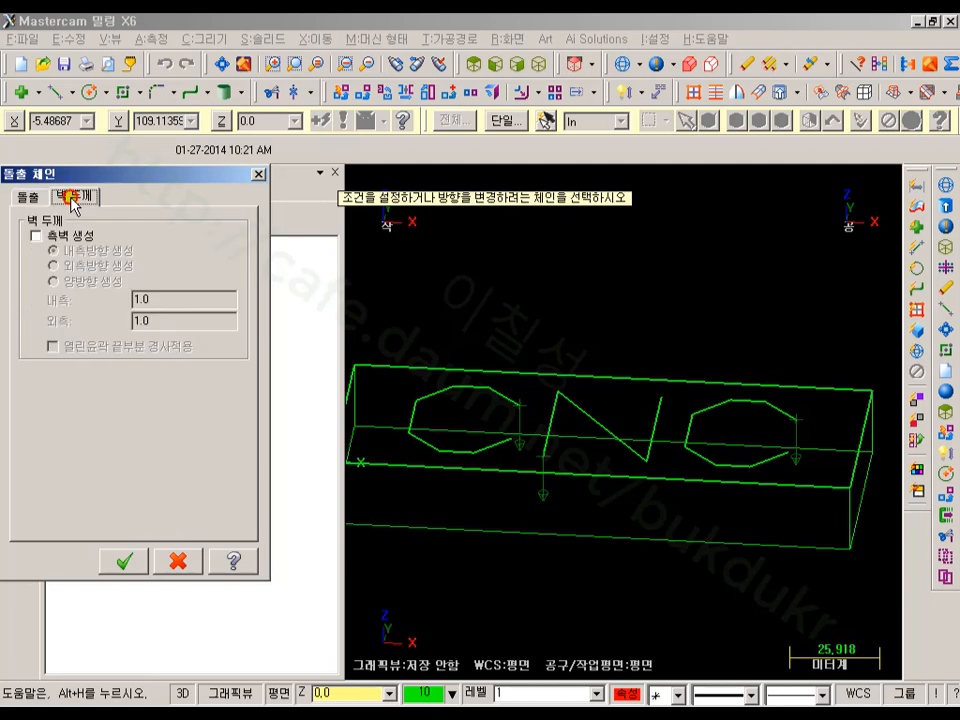
{"action": "left_click", "coordinate": [36, 236]}
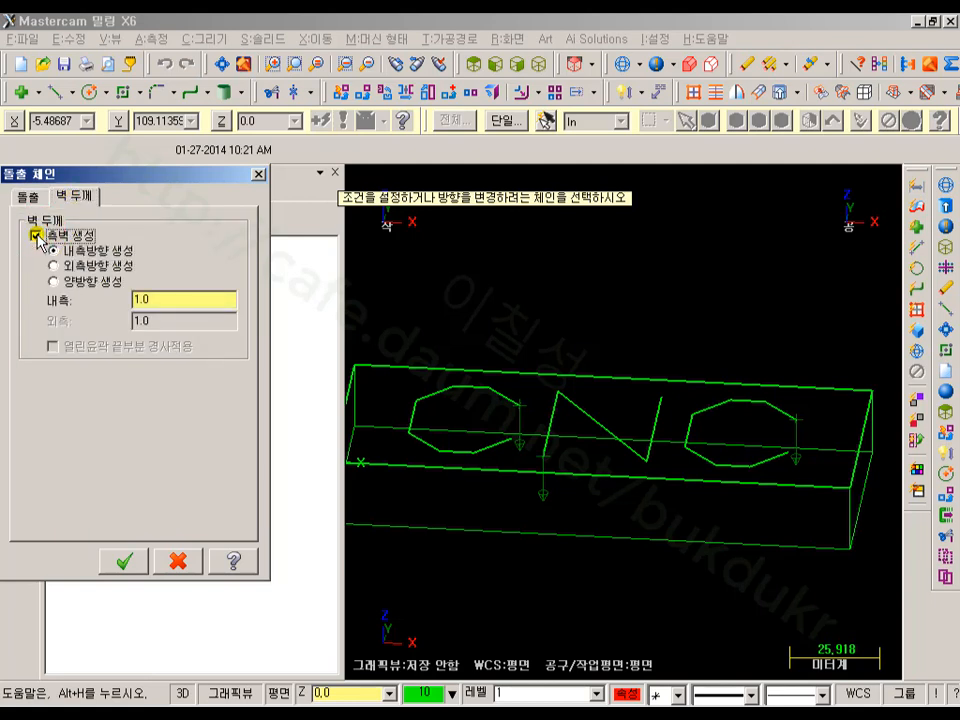
{"action": "left_click", "coordinate": [55, 281]}
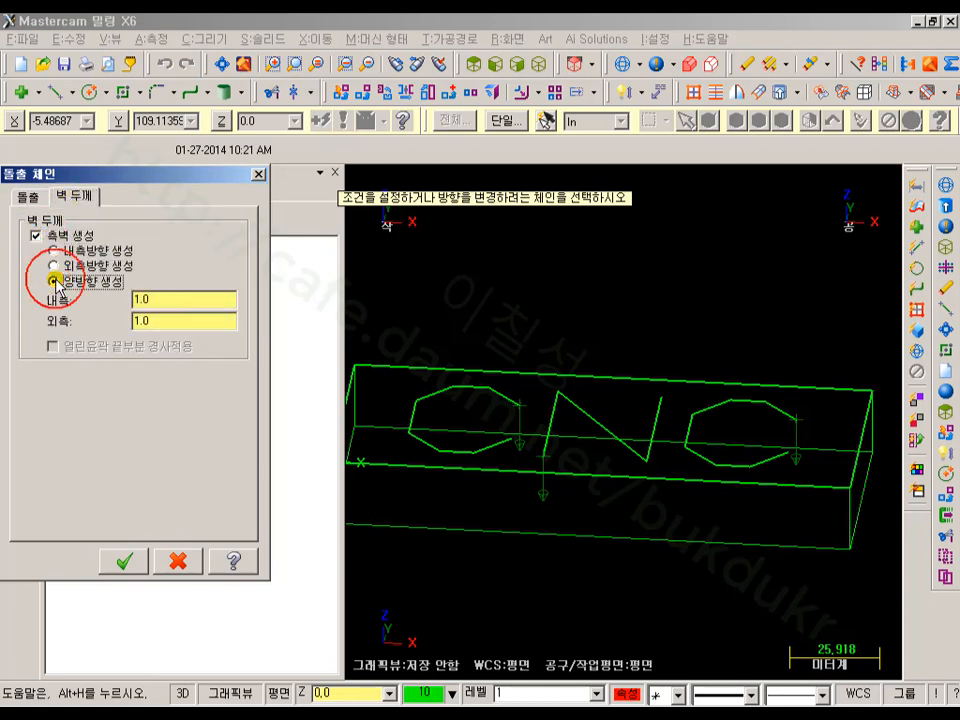
Try cutting the three letters 20 mm deep with inner and outer wall thicknesses of 5
{"action": "left_click_drag", "start_coordinate": [171, 301], "coordinate": [98, 305]}
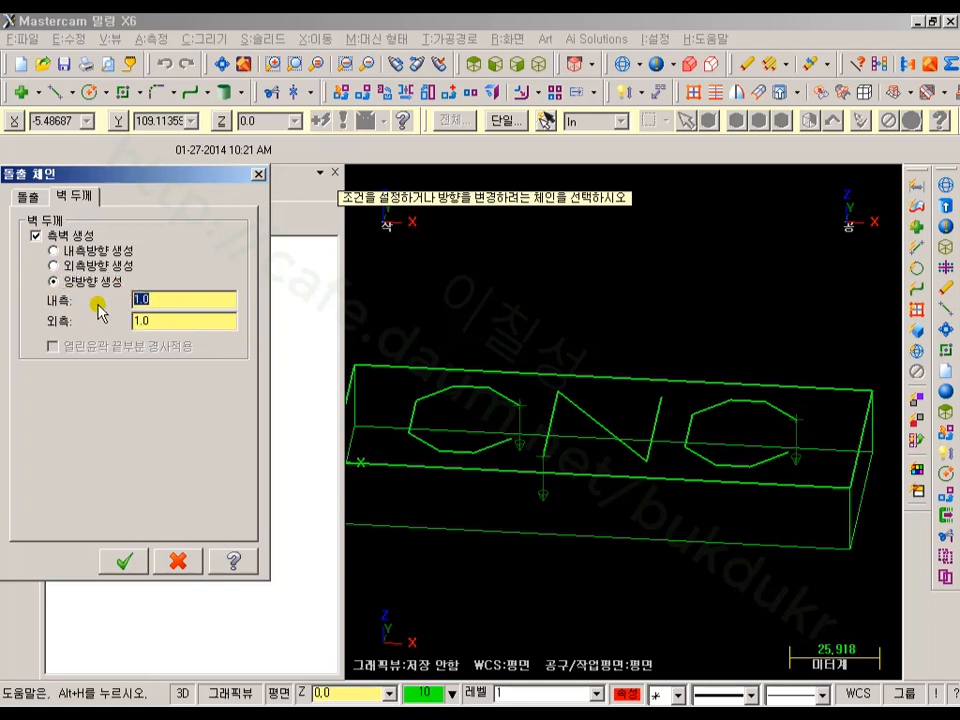
{"action": "type", "text": "5"}
{"action": "key", "text": "Tab"}
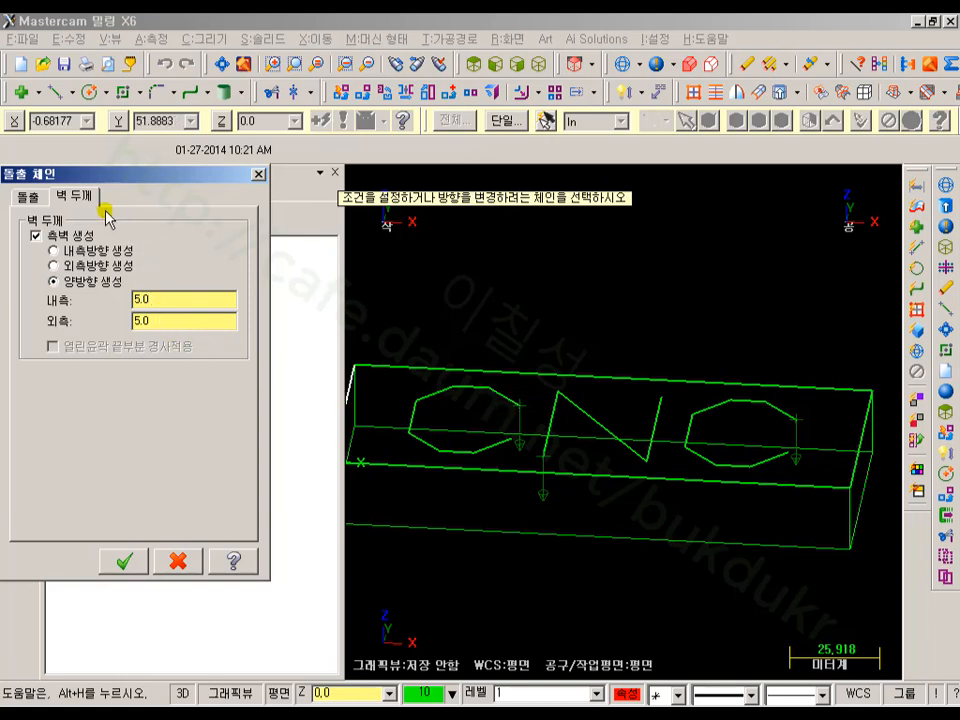
{"action": "left_click", "coordinate": [125, 562]}
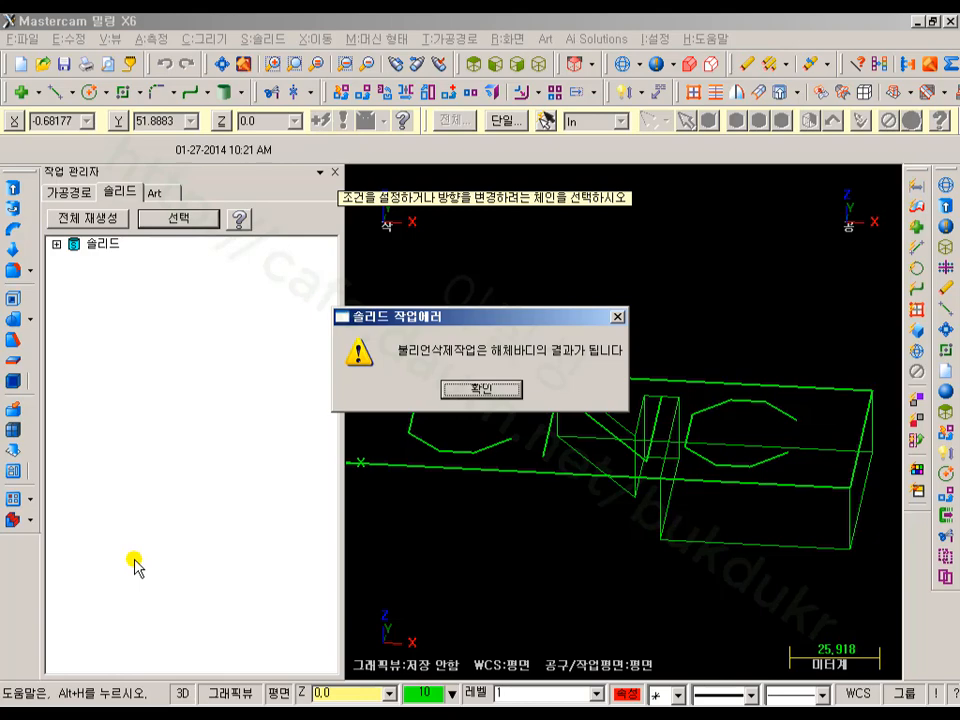
{"action": "left_click", "coordinate": [510, 389]}
{"action": "left_click", "coordinate": [502, 390]}
{"action": "scroll", "coordinate": [686, 306], "scroll_direction": "down", "scroll_amount": 1}
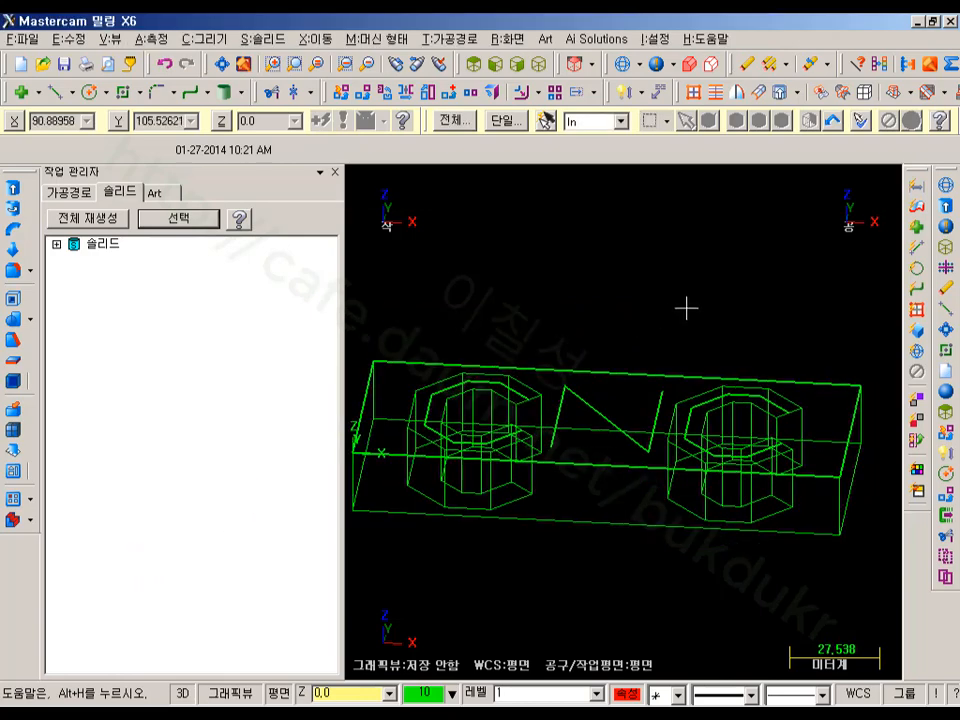
{"action": "middle_click_drag", "start_coordinate": [722, 291], "coordinate": [659, 318]}
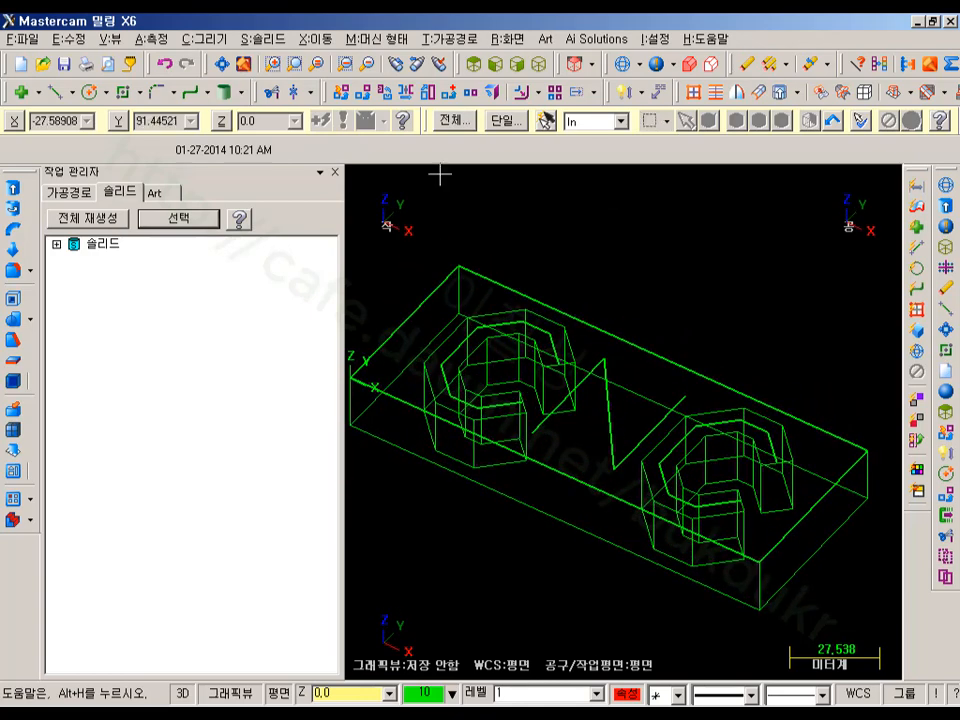
Delete both extrude cuts (돌출 컷) from the solid's operations and regenerate the block
{"action": "left_click", "coordinate": [56, 243]}
{"action": "left_click", "coordinate": [124, 289]}
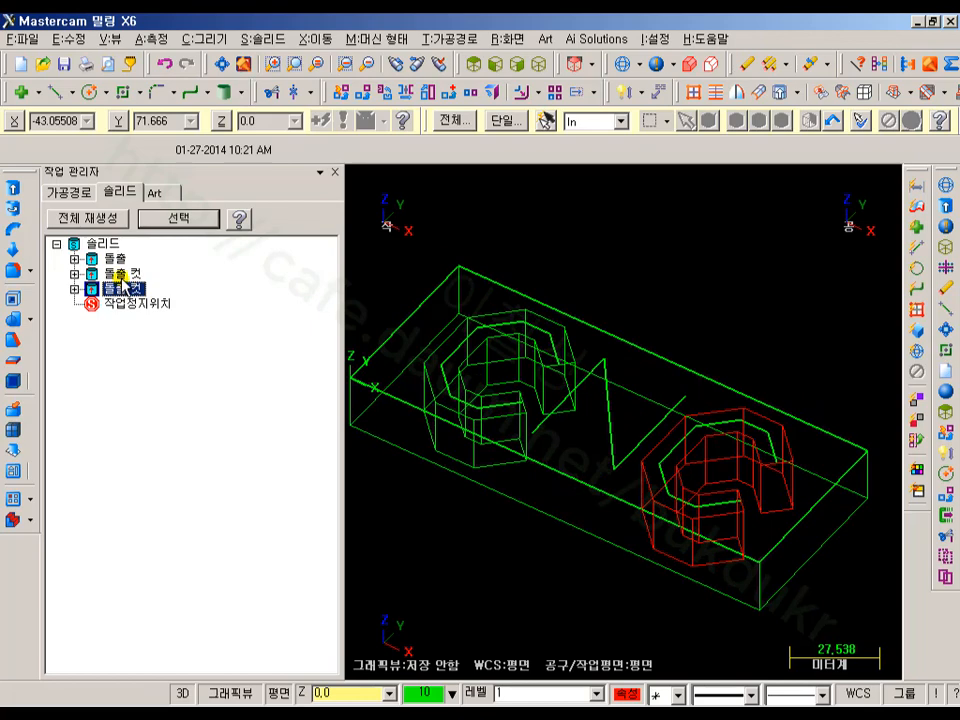
{"action": "key", "text": "Delete"}
{"action": "left_click", "coordinate": [118, 273]}
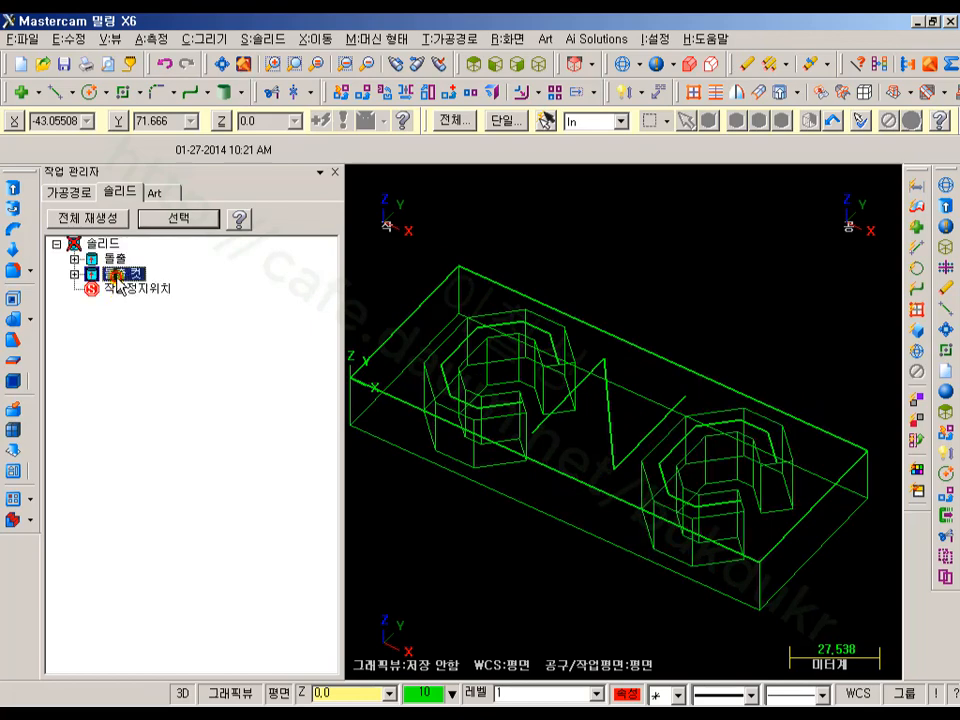
{"action": "key", "text": "Delete"}
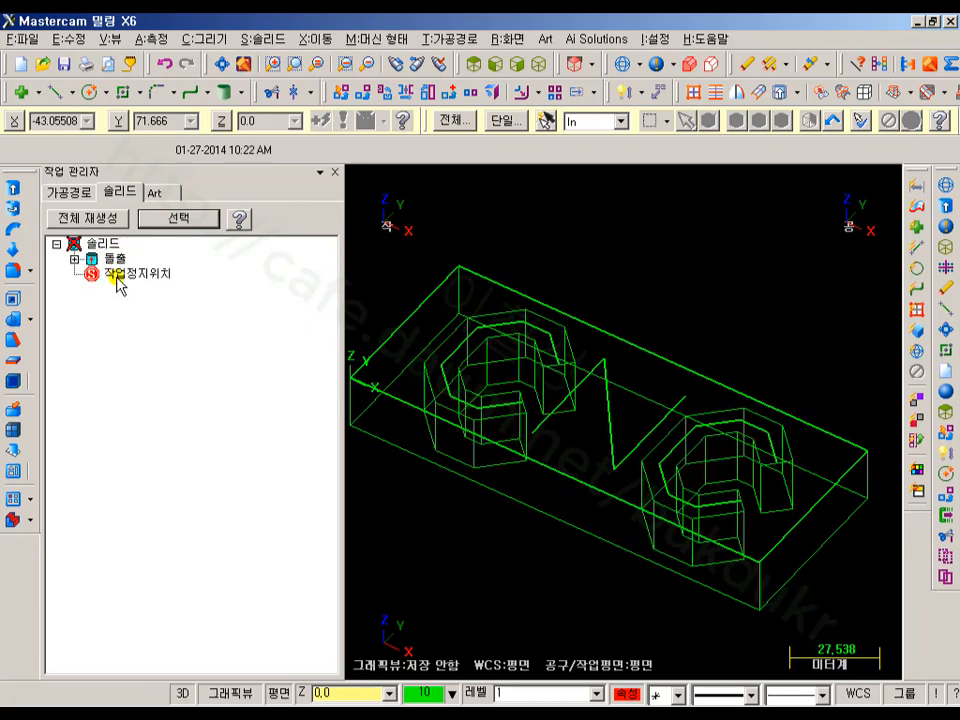
{"action": "left_click", "coordinate": [110, 222]}
{"action": "scroll", "coordinate": [611, 274], "scroll_direction": "up", "scroll_amount": 1}
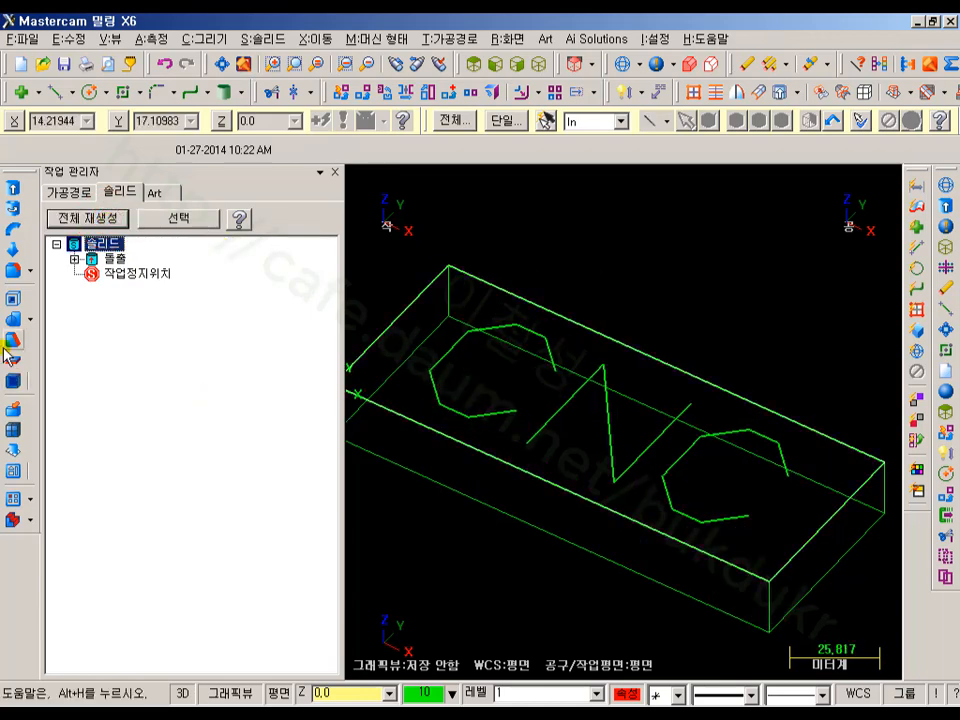
Start a new solid extrusion with only the first C chained and reverse its direction to point down into the block
{"action": "left_click", "coordinate": [14, 188]}
{"action": "left_click", "coordinate": [558, 355]}
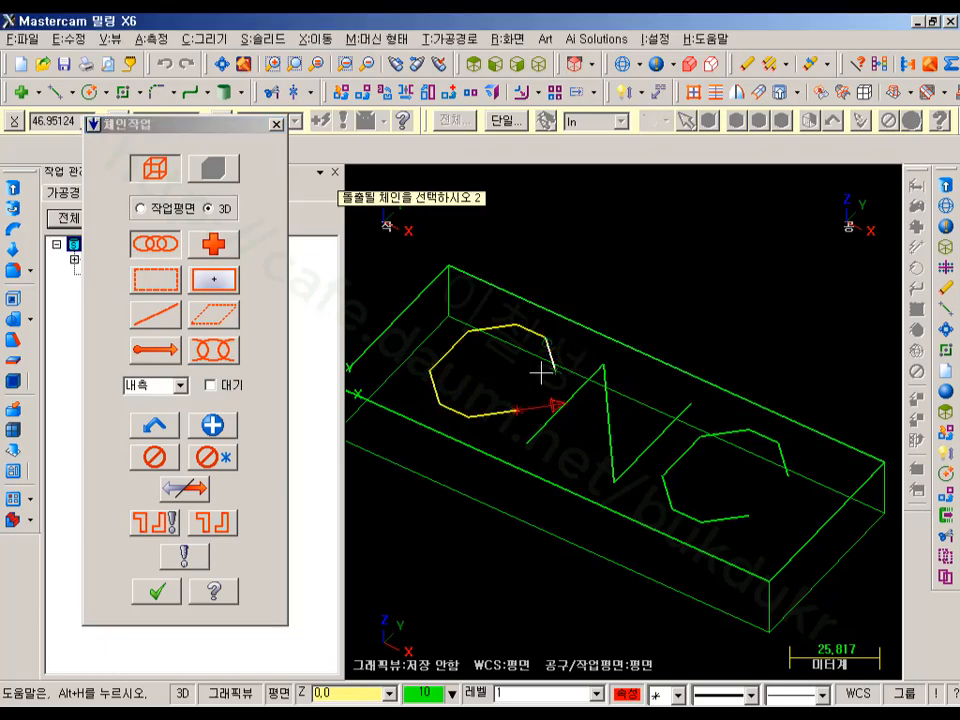
{"action": "left_click", "coordinate": [156, 592]}
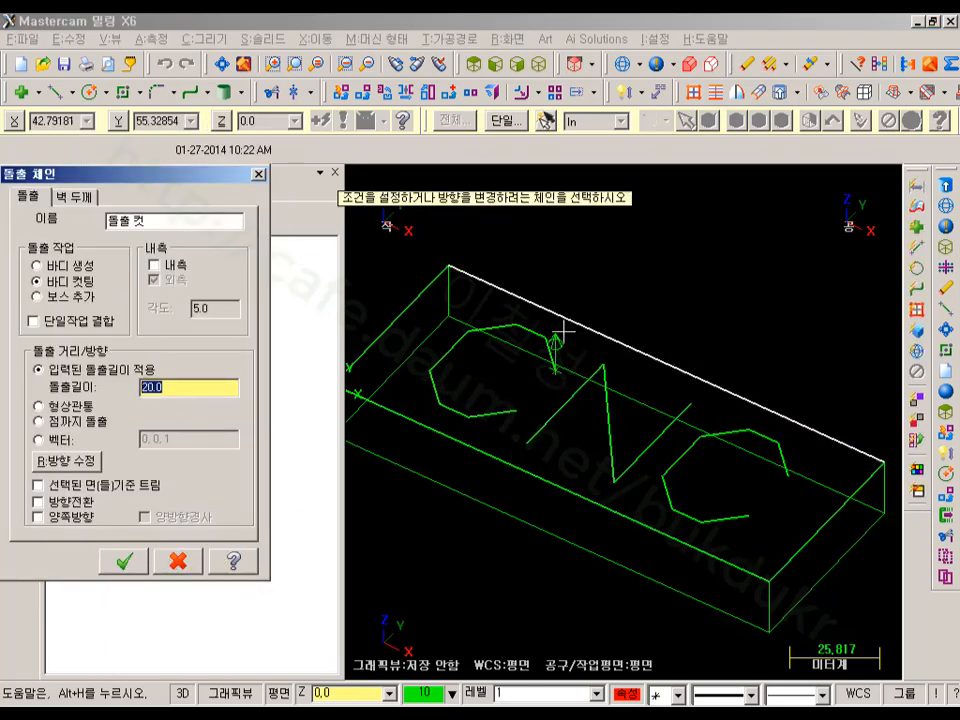
{"action": "left_click", "coordinate": [608, 337]}
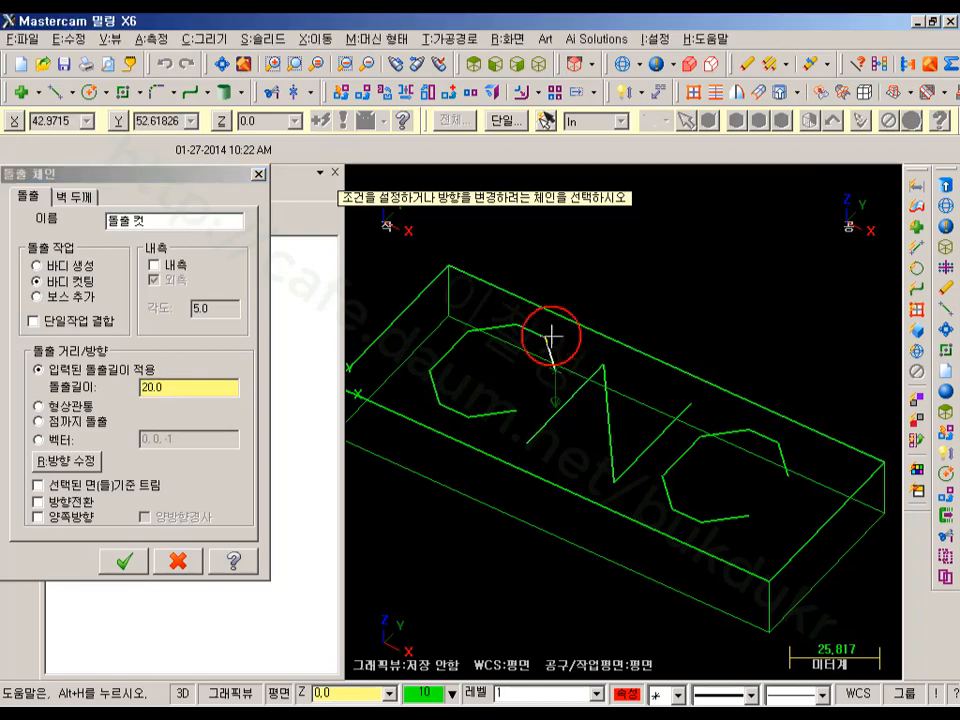
Cut the first C 4 mm deep into the block with inner and outer wall thicknesses of 2
{"action": "double_click", "coordinate": [157, 392]}
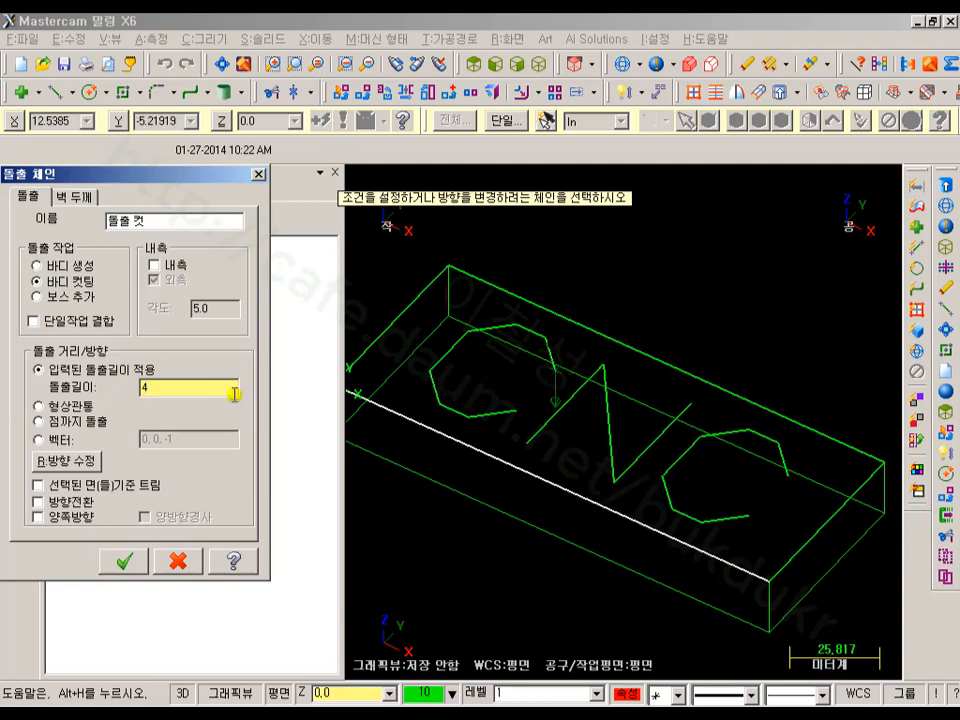
{"action": "left_click", "coordinate": [76, 195]}
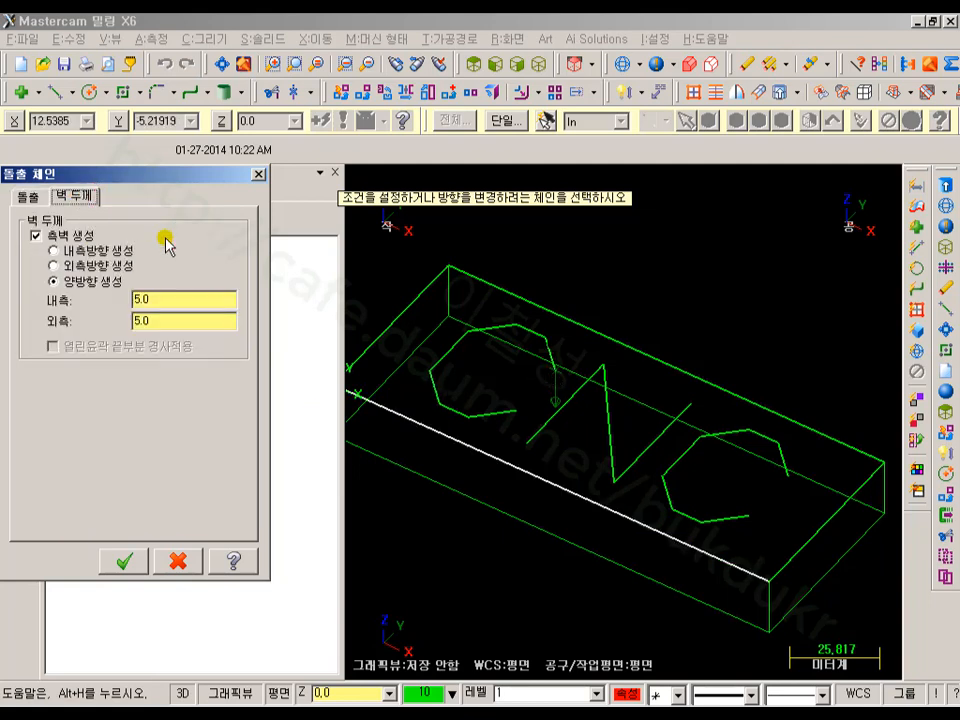
{"action": "double_click", "coordinate": [158, 302]}
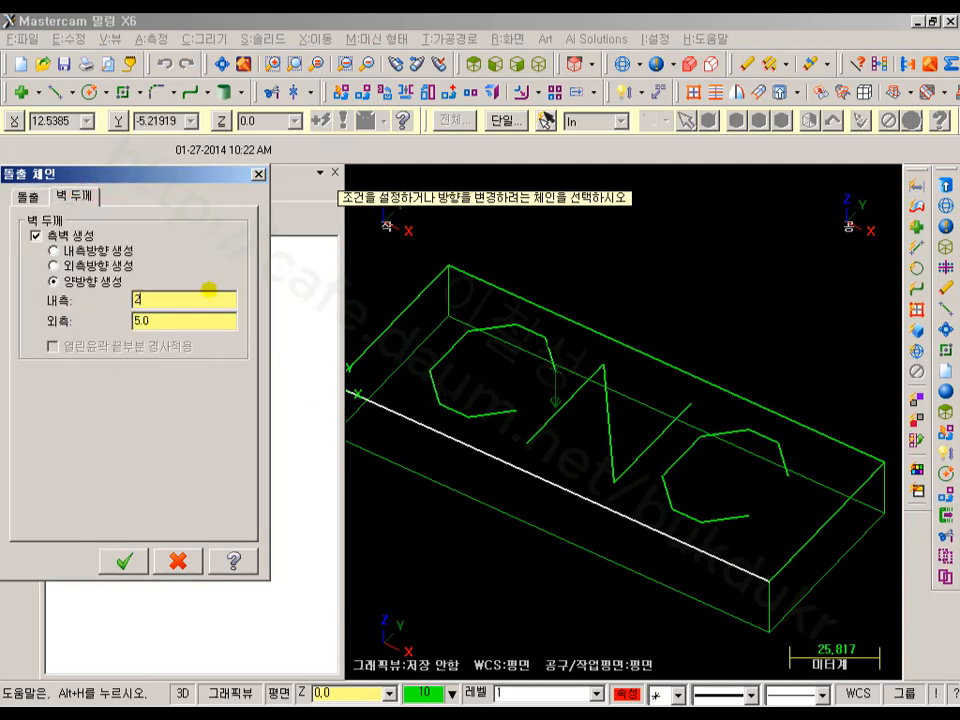
{"action": "key", "text": "Tab"}
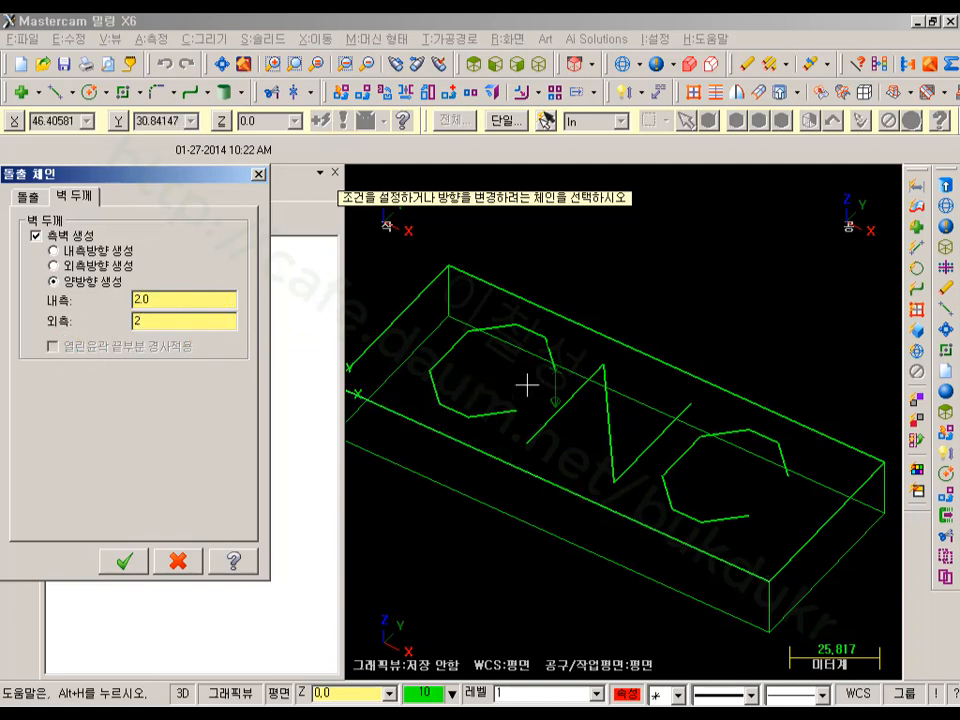
{"action": "left_click", "coordinate": [35, 197]}
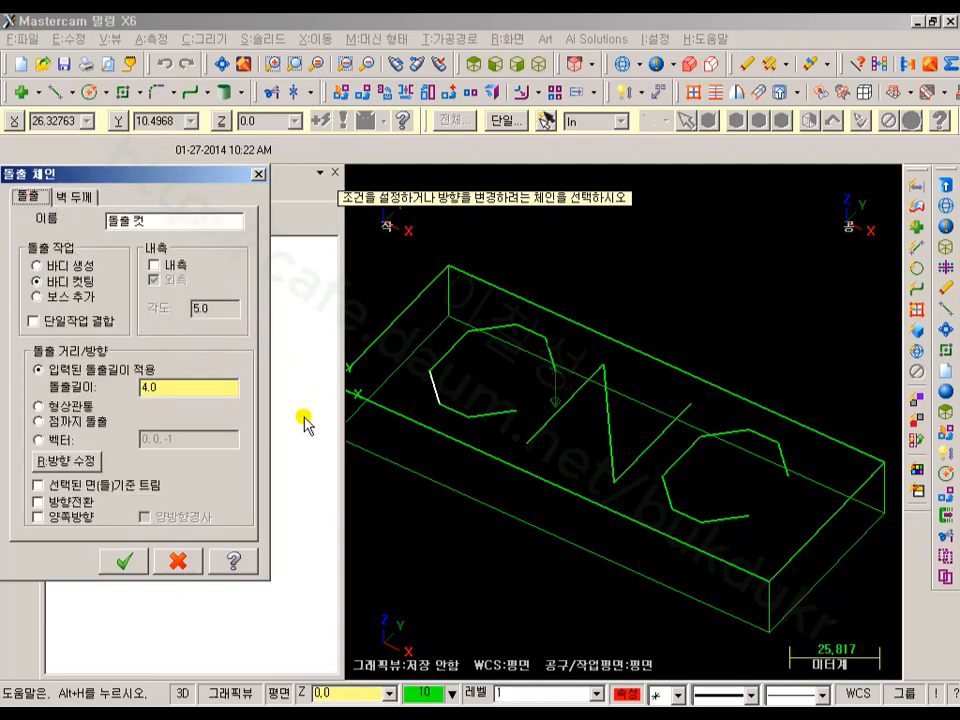
{"action": "left_click", "coordinate": [128, 562]}
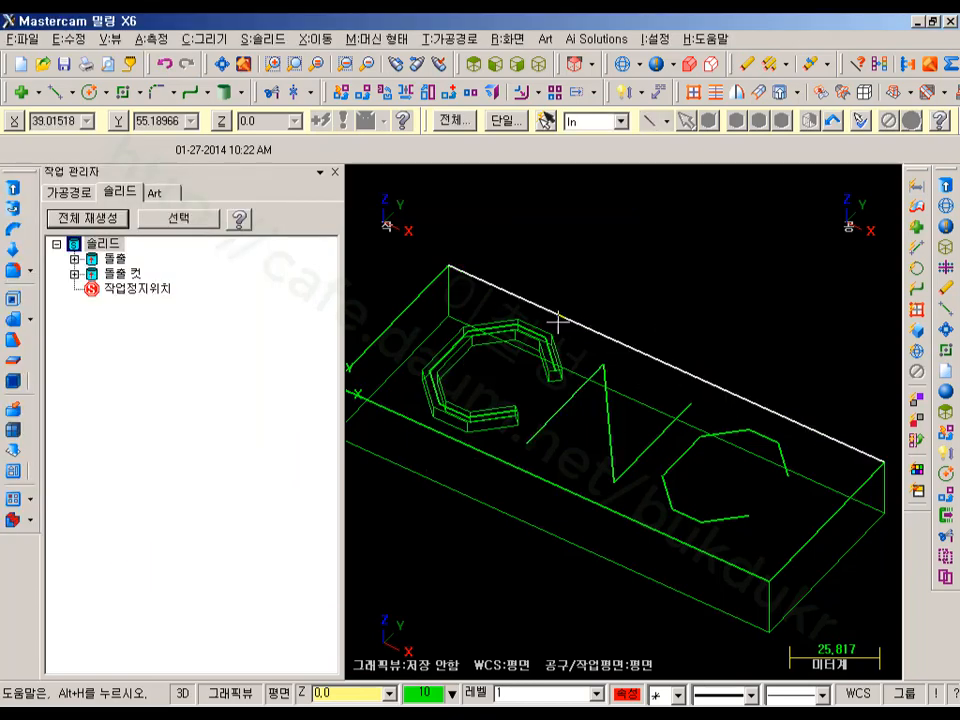
Display the block shaded and add the N and the second C as extra chains to the extrude cut
{"action": "scroll", "coordinate": [485, 358], "scroll_direction": "up", "scroll_amount": 1}
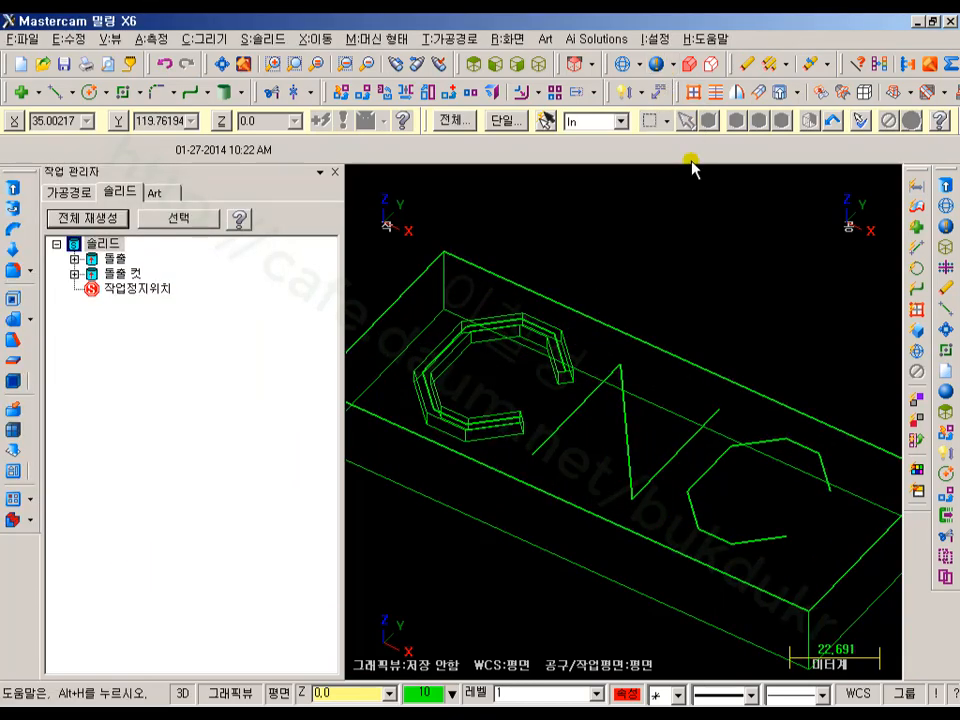
{"action": "mouse_move", "coordinate": [643, 274]}
{"action": "middle_mouse_down"}
{"action": "mouse_move", "coordinate": [563, 317]}
{"action": "mouse_move", "coordinate": [541, 348]}
{"action": "mouse_move", "coordinate": [493, 315]}
{"action": "mouse_move", "coordinate": [492, 281]}
{"action": "middle_mouse_up"}
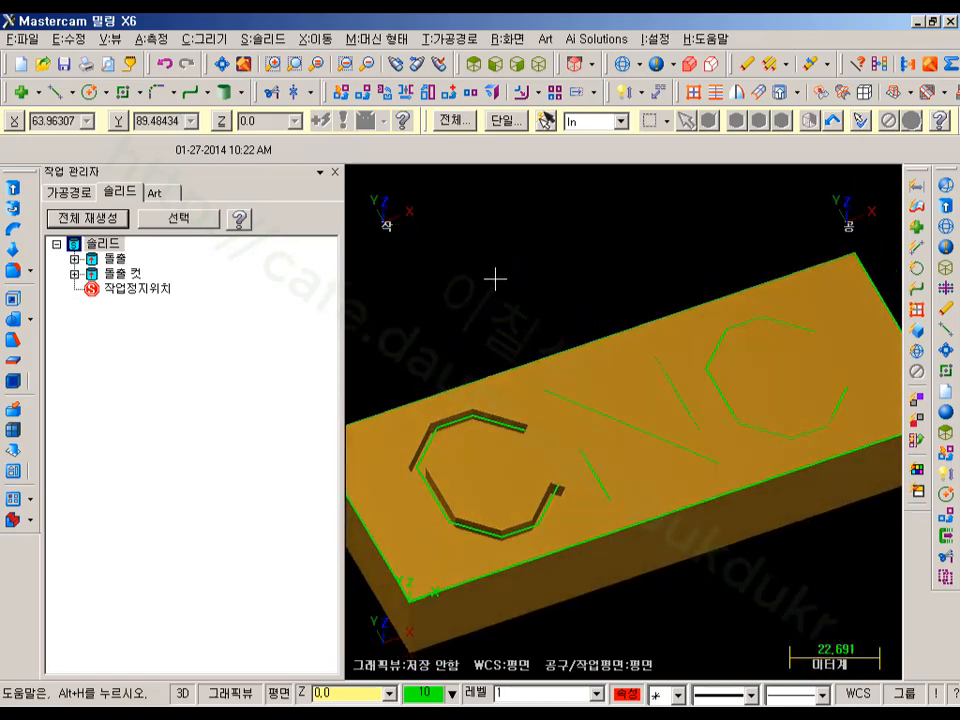
{"action": "scroll", "coordinate": [680, 556], "scroll_direction": "up", "scroll_amount": 2}
{"action": "scroll", "coordinate": [681, 548], "scroll_direction": "up", "scroll_amount": 3}
{"action": "scroll", "coordinate": [594, 383], "scroll_direction": "down", "scroll_amount": 2}
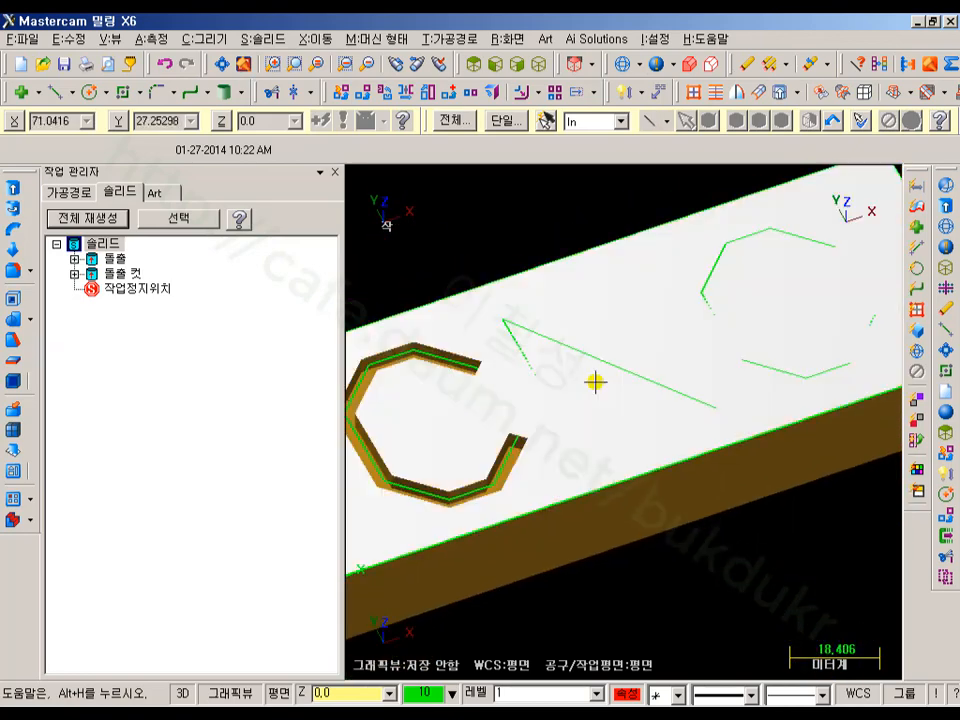
{"action": "left_click", "coordinate": [74, 273]}
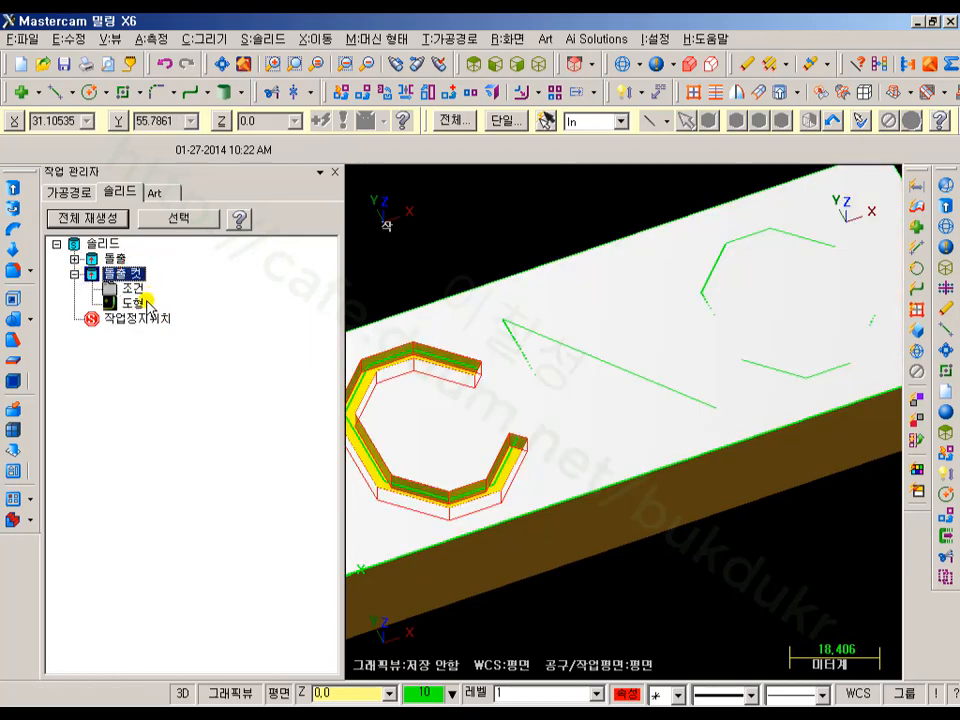
{"action": "left_click", "coordinate": [134, 304]}
{"action": "right_click", "coordinate": [58, 264]}
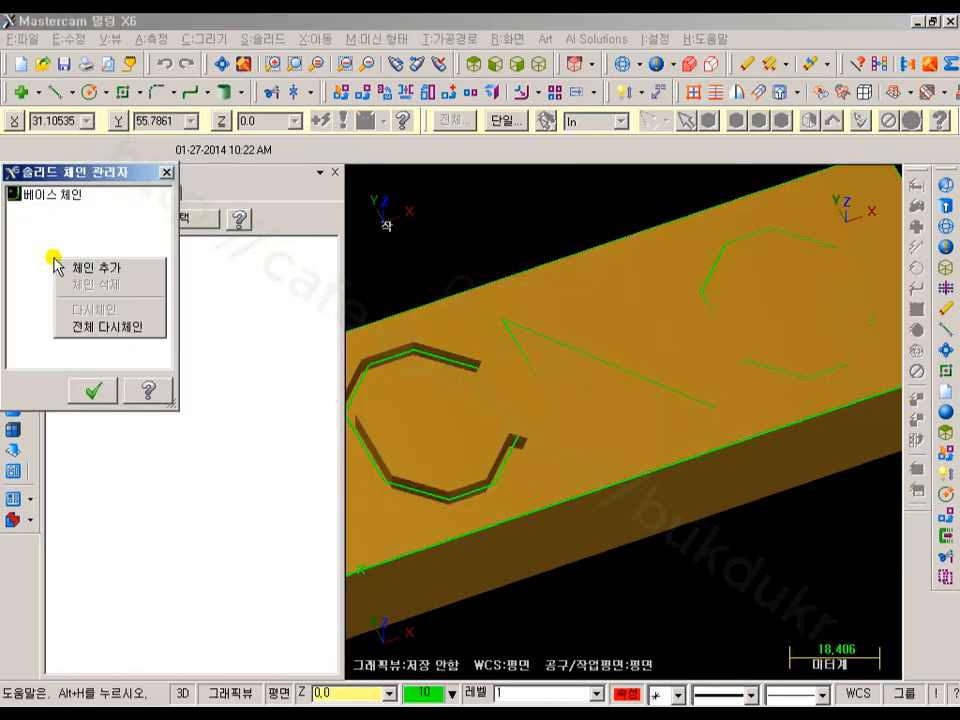
{"action": "left_click", "coordinate": [103, 269]}
{"action": "left_click", "coordinate": [624, 375]}
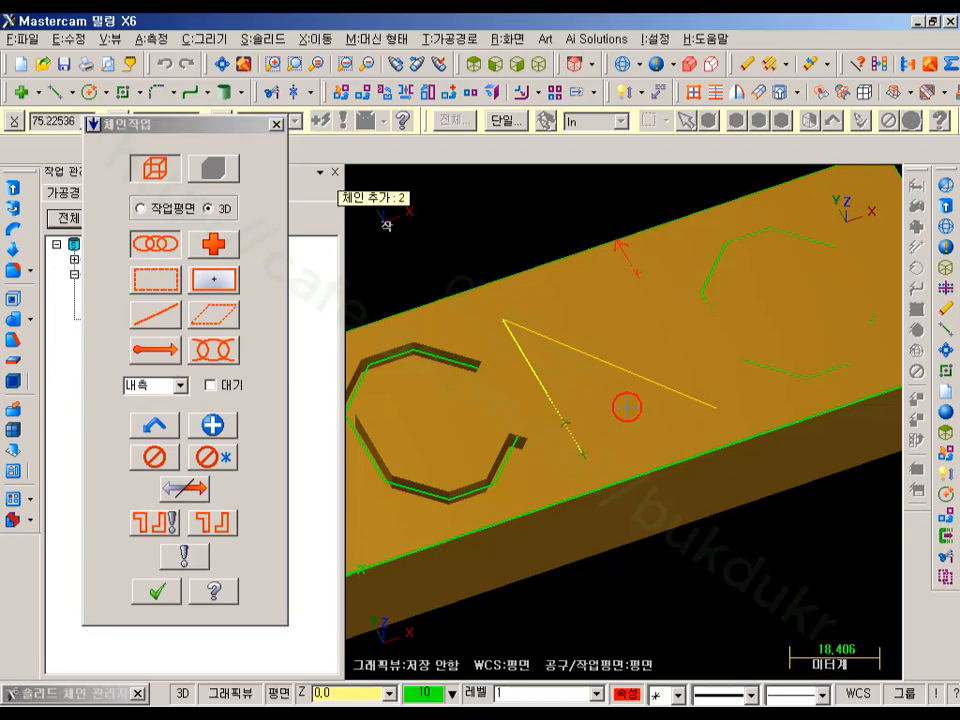
{"action": "left_click", "coordinate": [826, 244]}
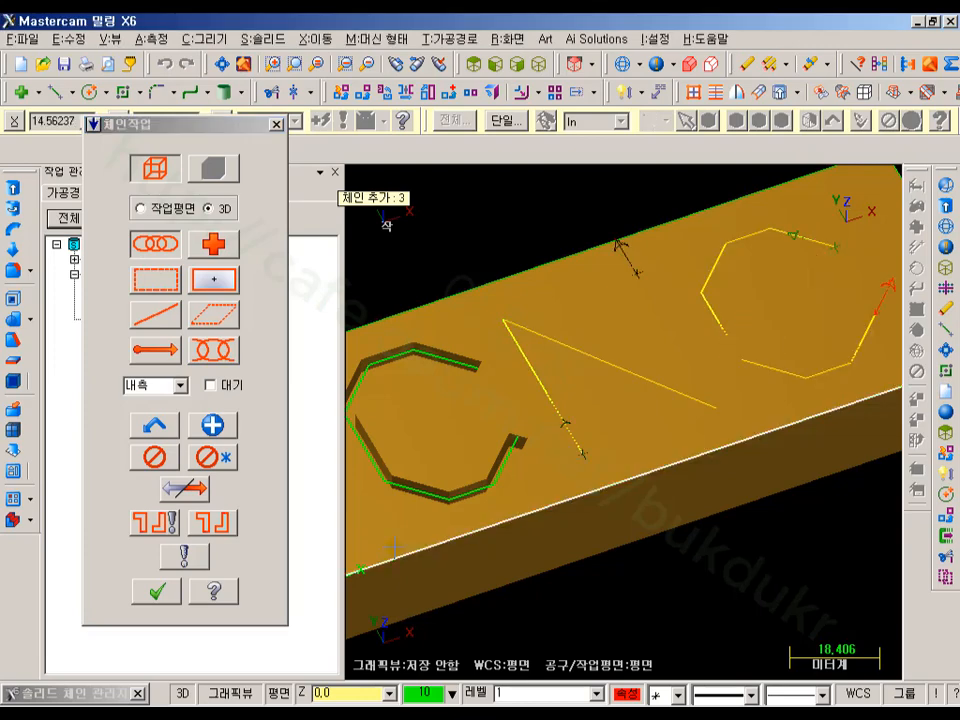
{"action": "left_click", "coordinate": [146, 586]}
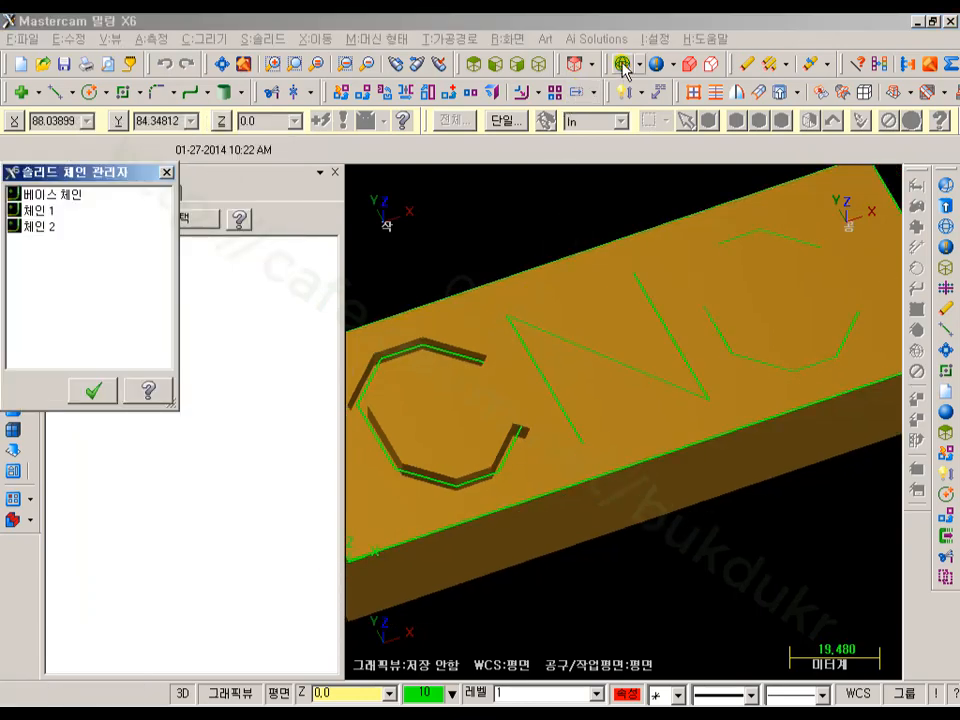
Accept the added chains in wireframe display, regenerate the solid, and shade the block again
{"action": "left_click", "coordinate": [622, 66]}
{"action": "scroll", "coordinate": [575, 437], "scroll_direction": "down", "scroll_amount": 2}
{"action": "mouse_move", "coordinate": [574, 385]}
{"action": "middle_mouse_down"}
{"action": "mouse_move", "coordinate": [581, 367]}
{"action": "mouse_move", "coordinate": [698, 342]}
{"action": "middle_mouse_up"}
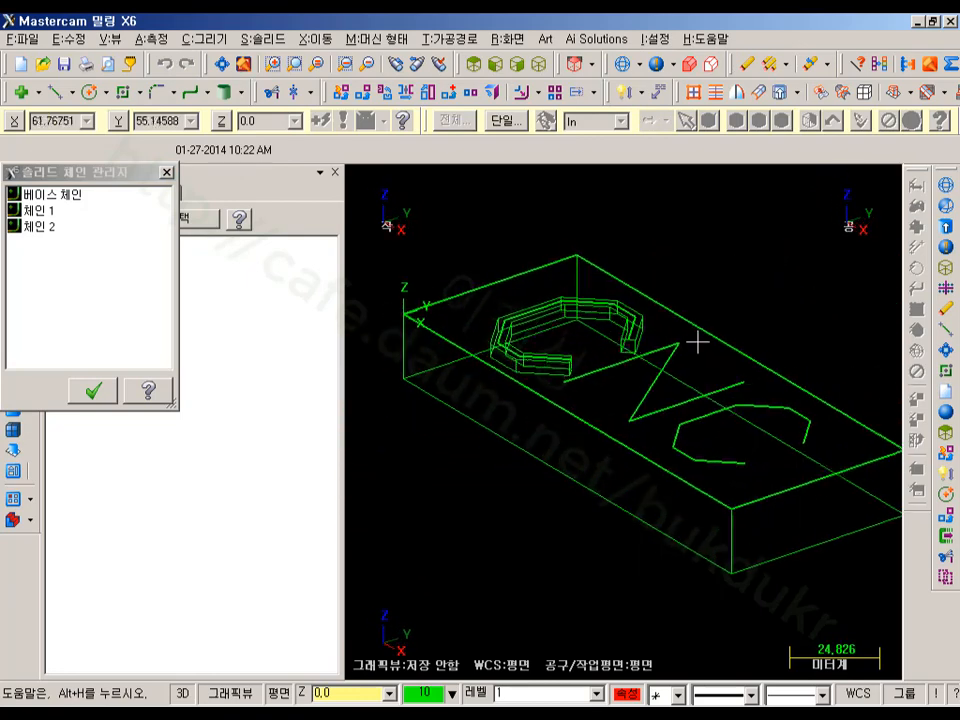
{"action": "left_click", "coordinate": [96, 385]}
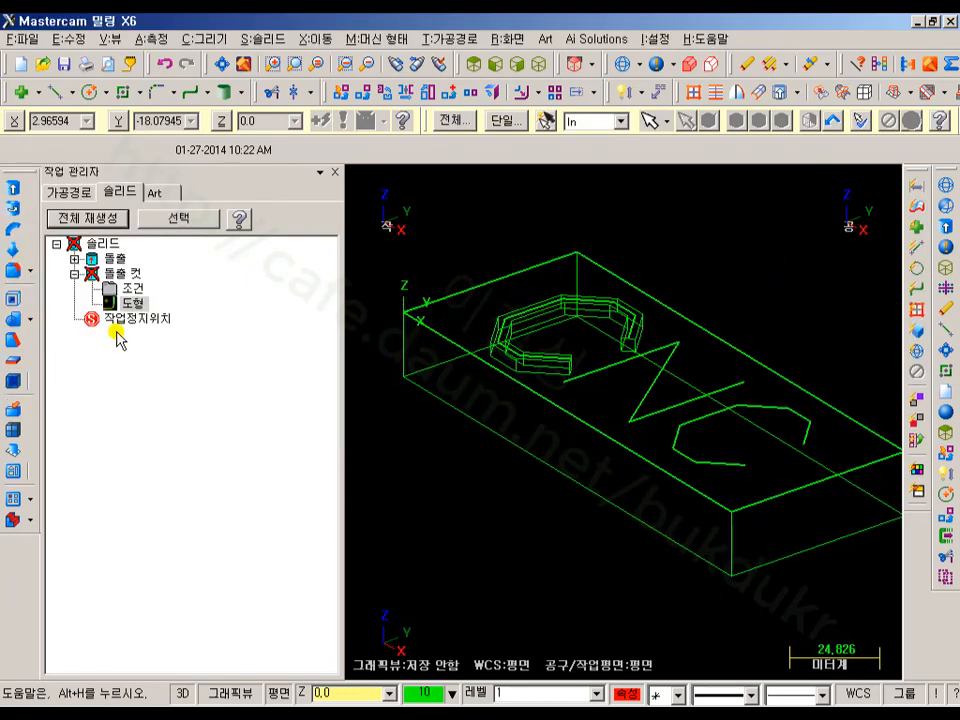
{"action": "left_click", "coordinate": [103, 217]}
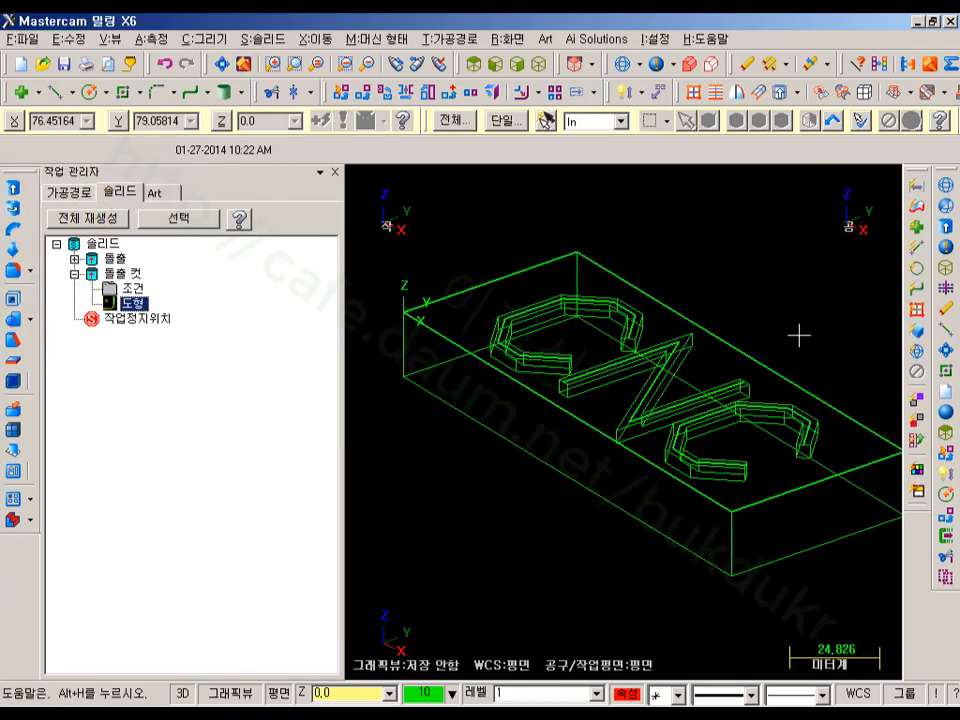
{"action": "middle_click_drag", "start_coordinate": [797, 279], "coordinate": [781, 302]}
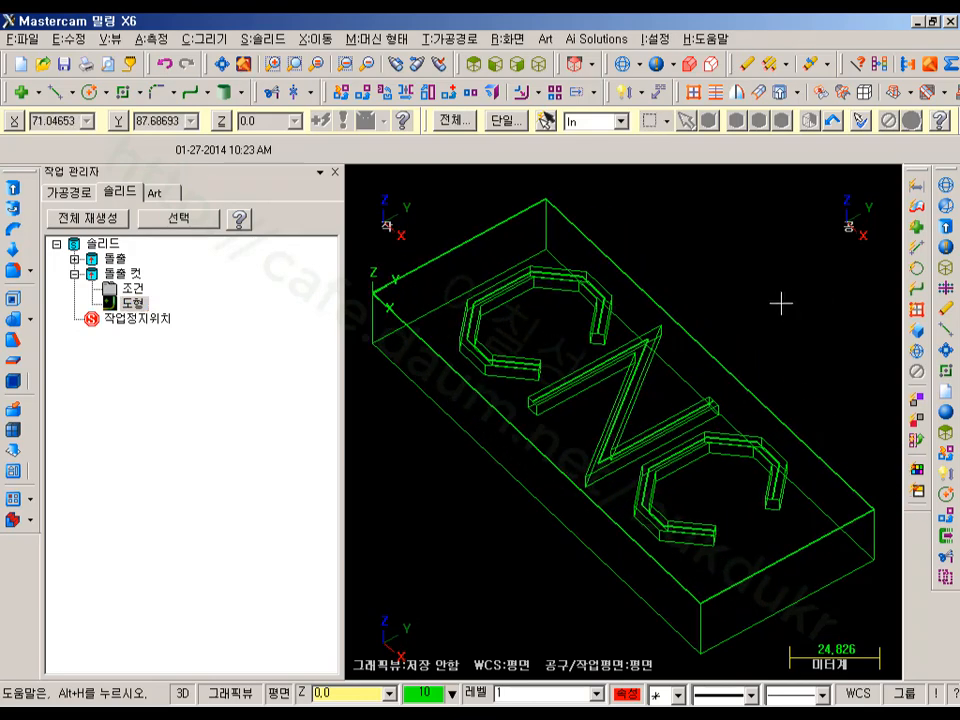
{"action": "left_click", "coordinate": [659, 92]}
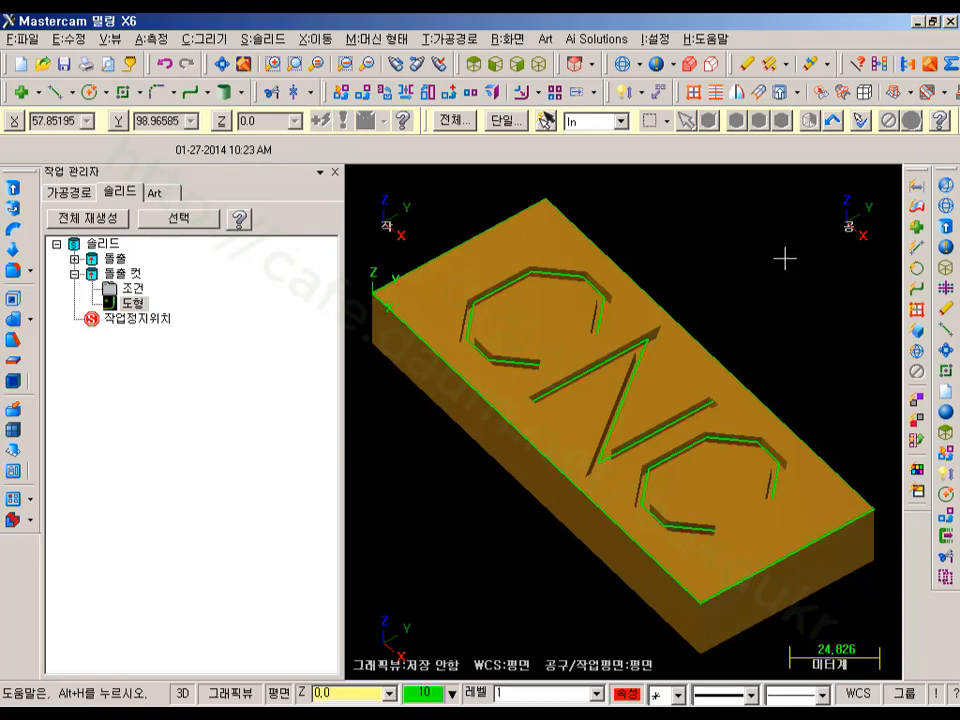
Examine the 4 mm deep letter grooves from several angles, including a close-up of the first C's groove end and corners
{"action": "mouse_move", "coordinate": [784, 259]}
{"action": "middle_mouse_down"}
{"action": "mouse_move", "coordinate": [784, 294]}
{"action": "mouse_move", "coordinate": [759, 285]}
{"action": "mouse_move", "coordinate": [746, 259]}
{"action": "mouse_move", "coordinate": [716, 242]}
{"action": "mouse_move", "coordinate": [566, 246]}
{"action": "mouse_move", "coordinate": [716, 261]}
{"action": "mouse_move", "coordinate": [767, 253]}
{"action": "mouse_move", "coordinate": [774, 279]}
{"action": "mouse_move", "coordinate": [752, 253]}
{"action": "mouse_move", "coordinate": [767, 258]}
{"action": "mouse_move", "coordinate": [804, 311]}
{"action": "mouse_move", "coordinate": [686, 242]}
{"action": "mouse_move", "coordinate": [651, 266]}
{"action": "mouse_move", "coordinate": [644, 259]}
{"action": "mouse_move", "coordinate": [684, 249]}
{"action": "mouse_move", "coordinate": [705, 229]}
{"action": "mouse_move", "coordinate": [692, 281]}
{"action": "mouse_move", "coordinate": [671, 246]}
{"action": "mouse_move", "coordinate": [636, 276]}
{"action": "mouse_move", "coordinate": [632, 308]}
{"action": "mouse_move", "coordinate": [726, 261]}
{"action": "middle_mouse_up"}
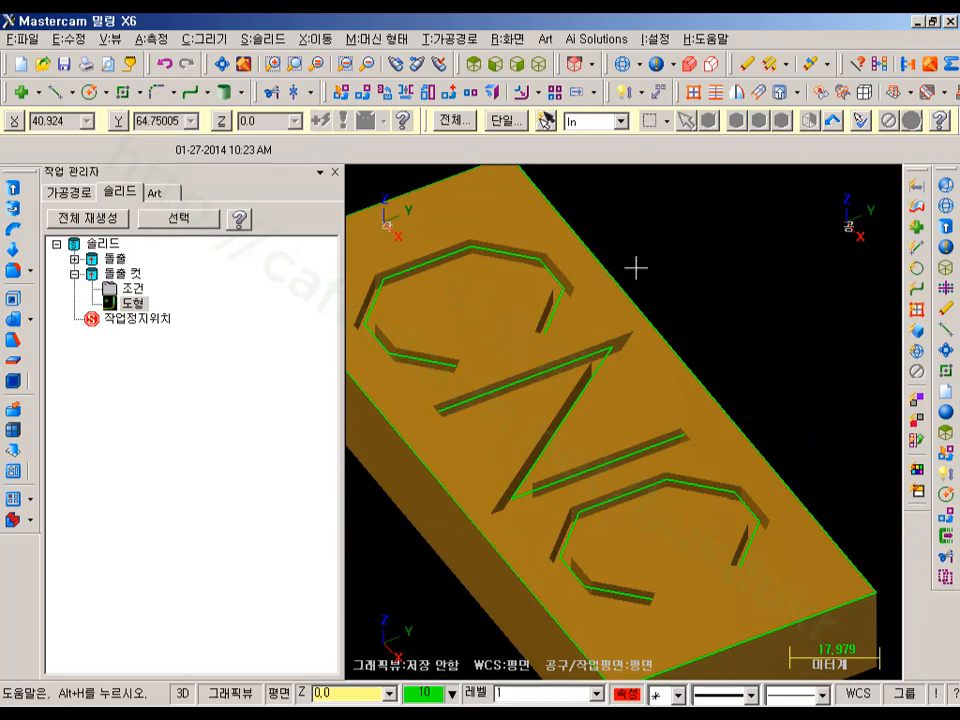
{"action": "scroll", "coordinate": [522, 257], "scroll_direction": "up", "scroll_amount": 2}
{"action": "scroll", "coordinate": [522, 257], "scroll_direction": "up", "scroll_amount": 2}
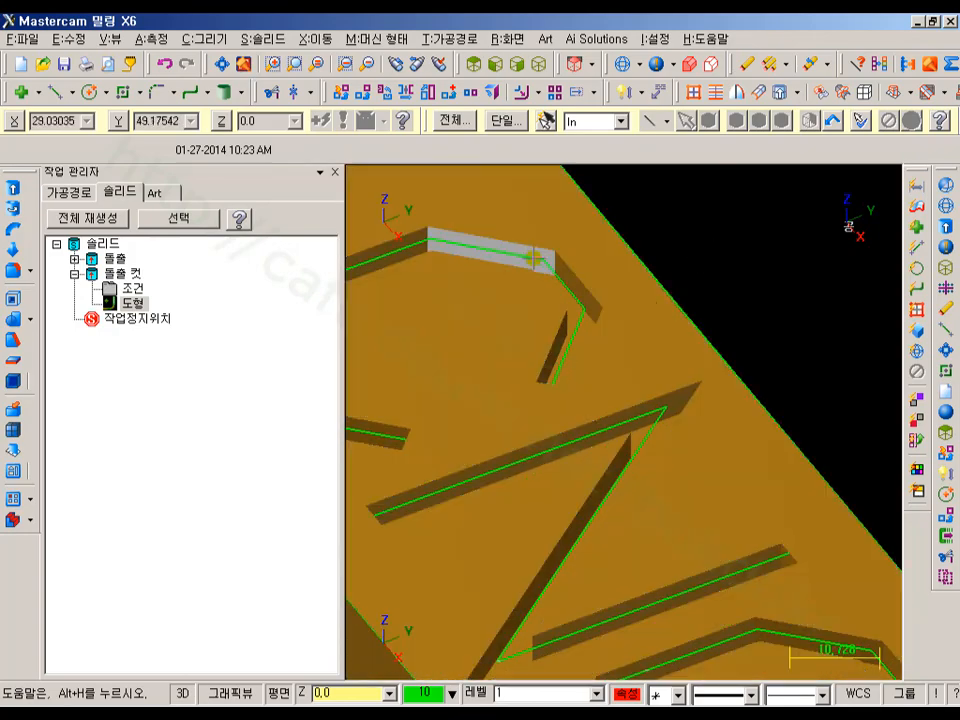
{"action": "mouse_move", "coordinate": [551, 258]}
{"action": "middle_mouse_down"}
{"action": "mouse_move", "coordinate": [666, 268]}
{"action": "mouse_move", "coordinate": [611, 279]}
{"action": "mouse_move", "coordinate": [580, 313]}
{"action": "mouse_move", "coordinate": [568, 300]}
{"action": "mouse_move", "coordinate": [568, 264]}
{"action": "mouse_move", "coordinate": [594, 254]}
{"action": "mouse_move", "coordinate": [617, 268]}
{"action": "mouse_move", "coordinate": [602, 309]}
{"action": "mouse_move", "coordinate": [594, 274]}
{"action": "mouse_move", "coordinate": [696, 249]}
{"action": "middle_mouse_up"}
{"action": "scroll", "coordinate": [630, 265], "scroll_direction": "down", "scroll_amount": 3}
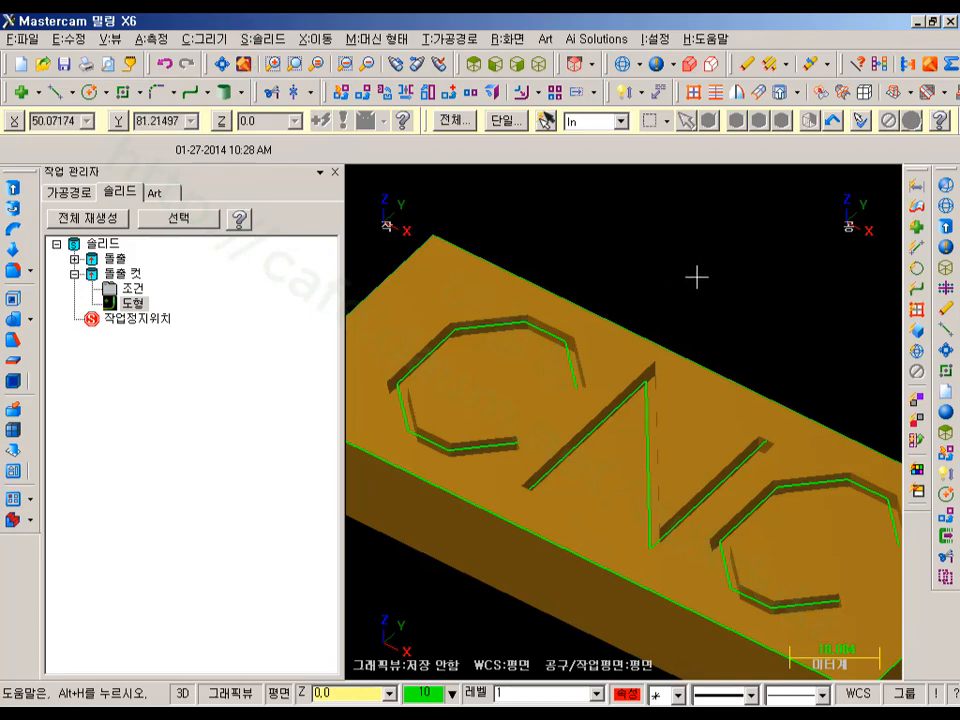
{"action": "middle_click_drag", "start_coordinate": [701, 279], "coordinate": [649, 273]}
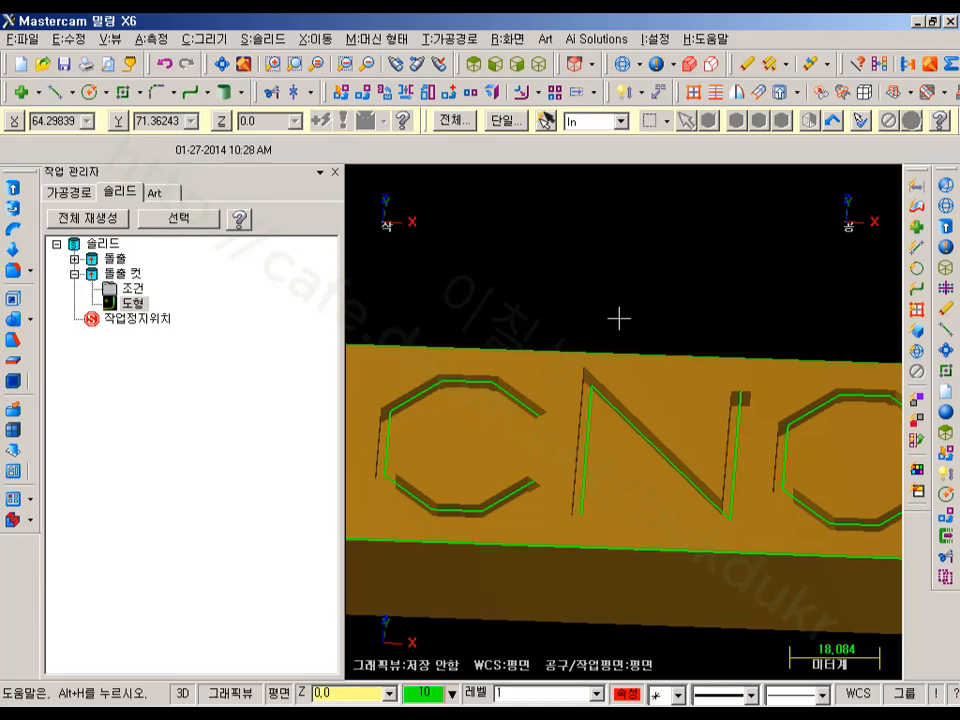
{"action": "key", "text": "F1"}
{"action": "left_click_drag", "start_coordinate": [509, 405], "coordinate": [575, 440]}
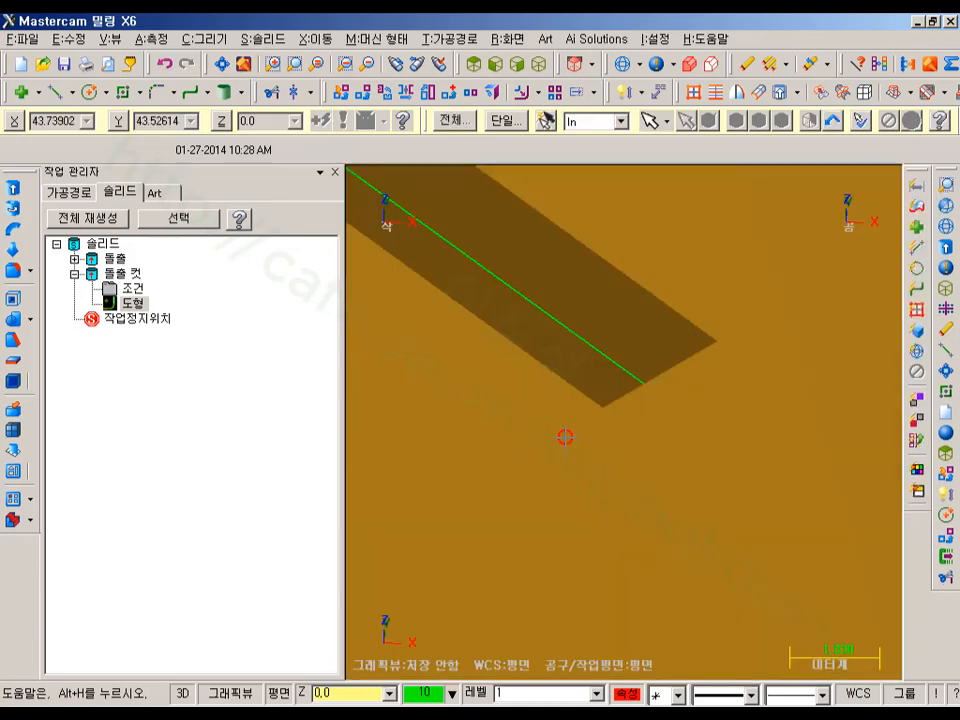
{"action": "scroll", "coordinate": [624, 328], "scroll_direction": "down", "scroll_amount": 1}
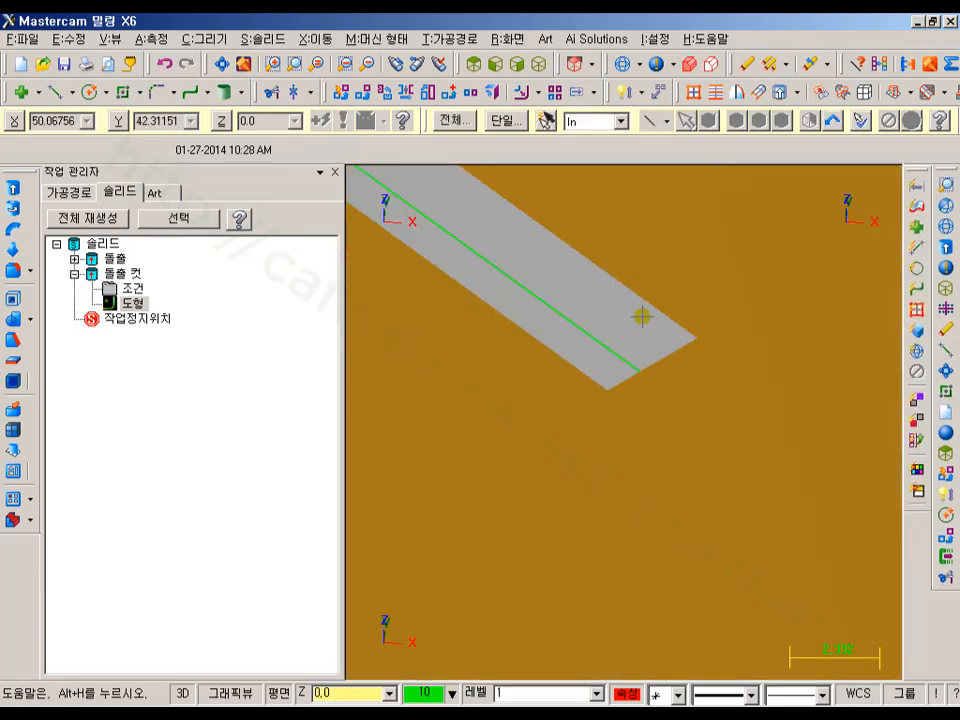
{"action": "middle_click_drag", "start_coordinate": [641, 316], "coordinate": [558, 298]}
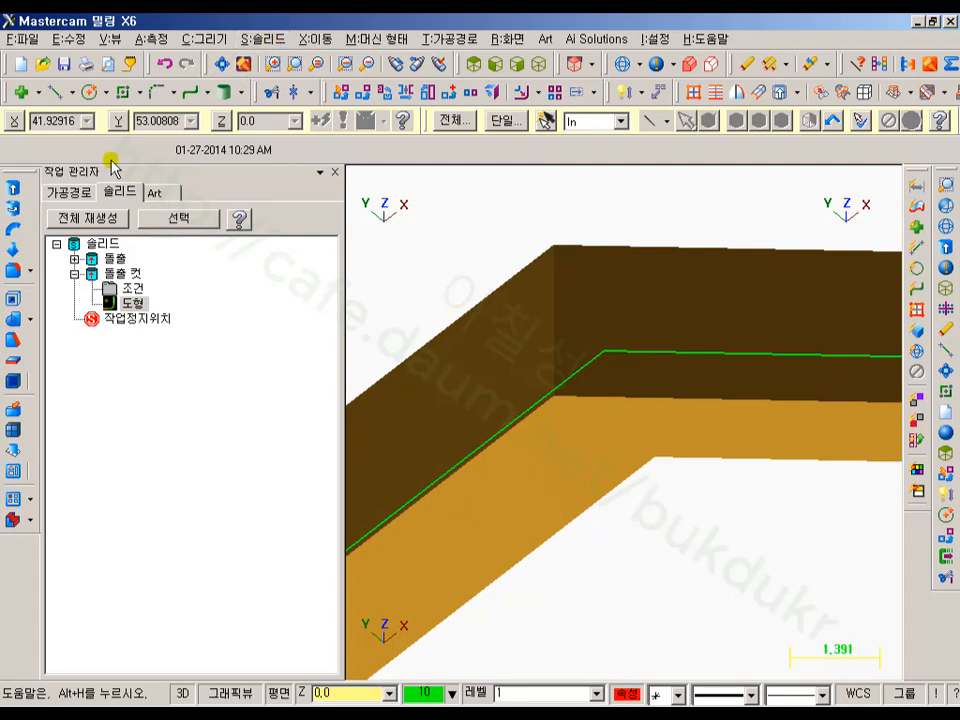
Start a solid fillet and select one vertical corner edge in the first C's groove as its geometry
{"action": "left_click", "coordinate": [12, 272]}
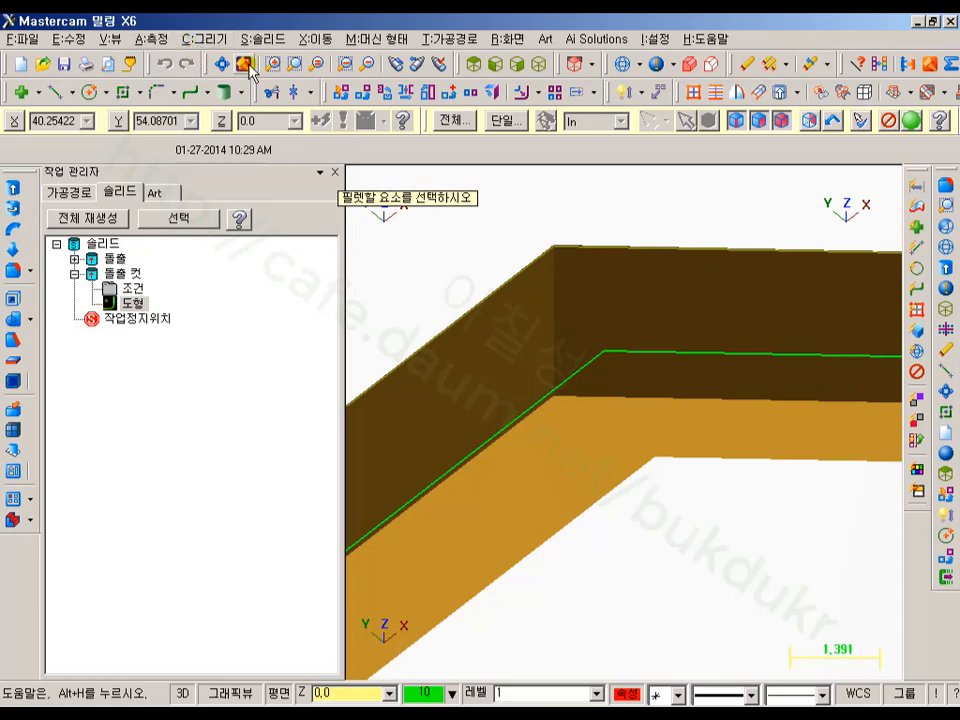
{"action": "scroll", "coordinate": [531, 248], "scroll_direction": "down", "scroll_amount": 6}
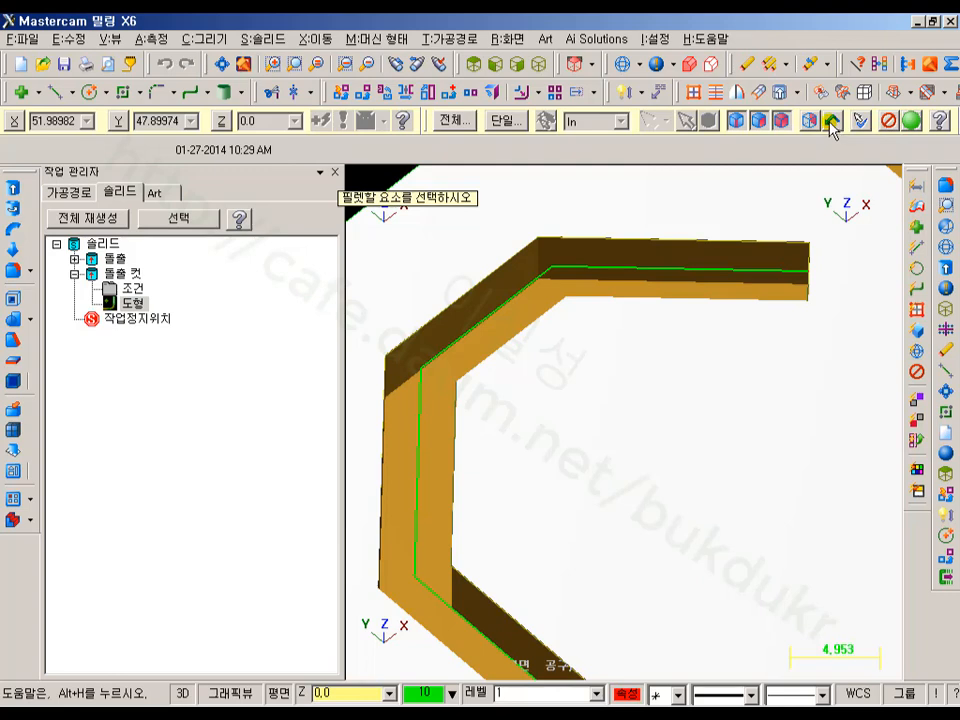
{"action": "left_click", "coordinate": [912, 121]}
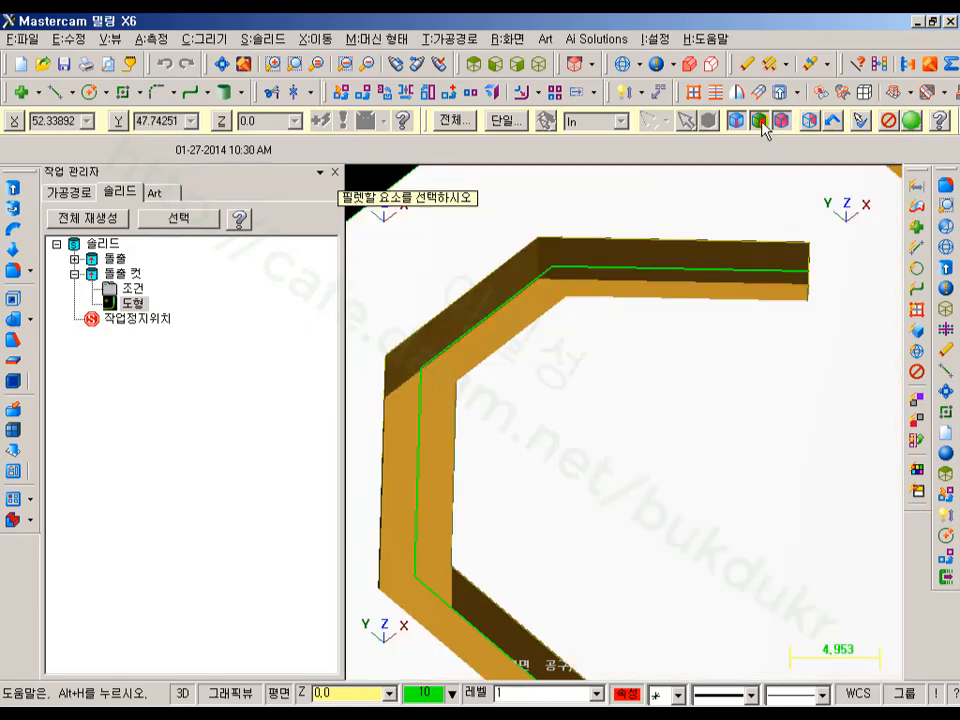
{"action": "left_click", "coordinate": [761, 122]}
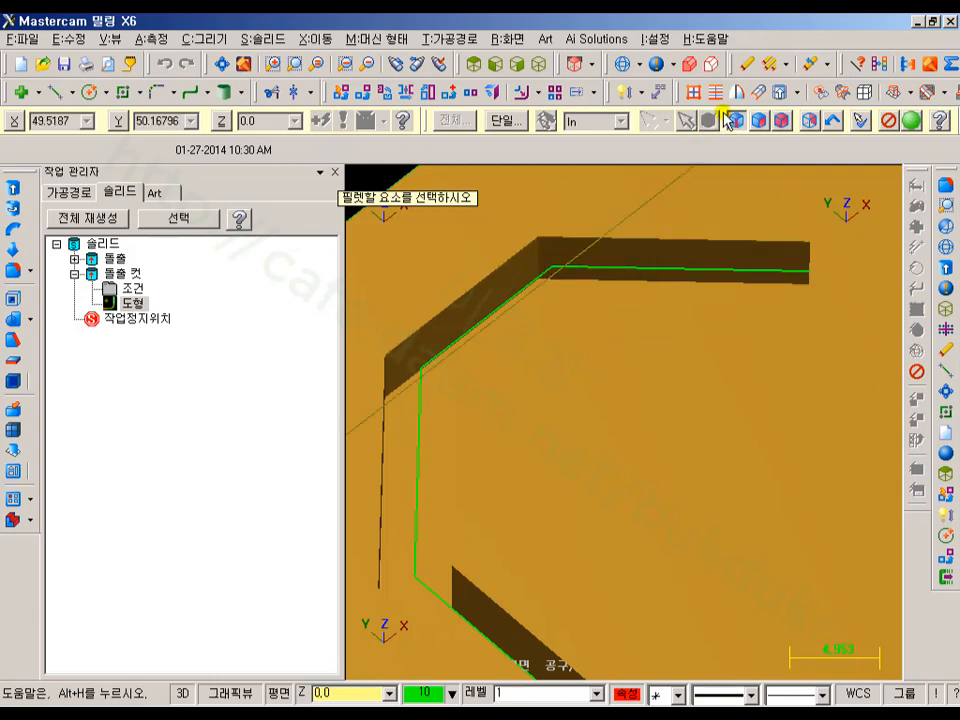
{"action": "left_click", "coordinate": [540, 262]}
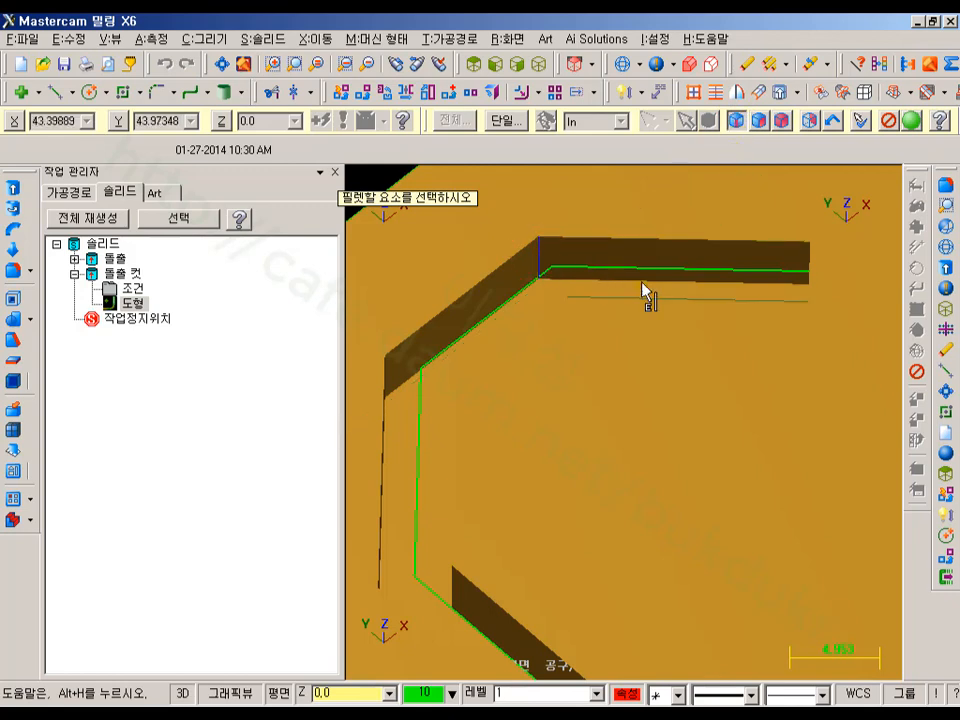
{"action": "scroll", "coordinate": [546, 210], "scroll_direction": "up", "scroll_amount": 4}
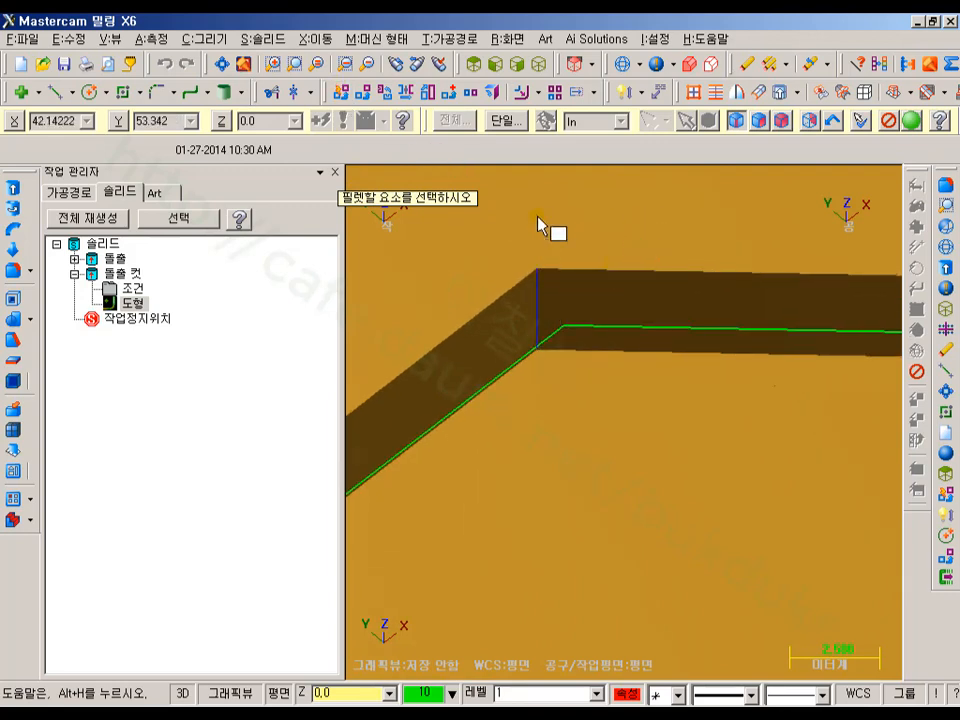
{"action": "scroll", "coordinate": [567, 222], "scroll_direction": "down", "scroll_amount": 1}
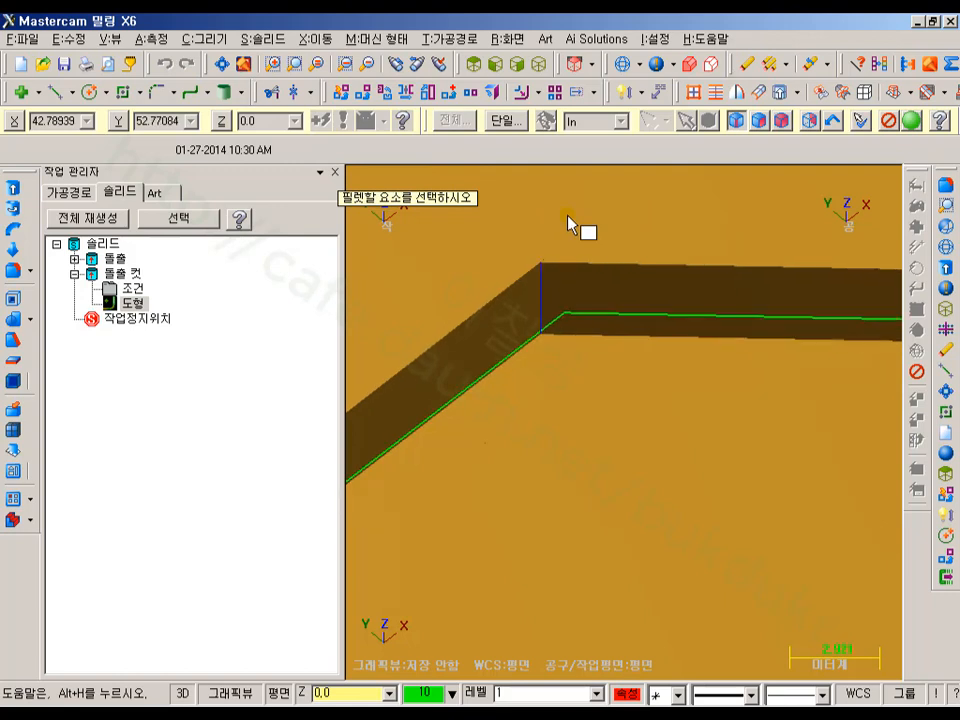
{"action": "scroll", "coordinate": [567, 222], "scroll_direction": "down", "scroll_amount": 2}
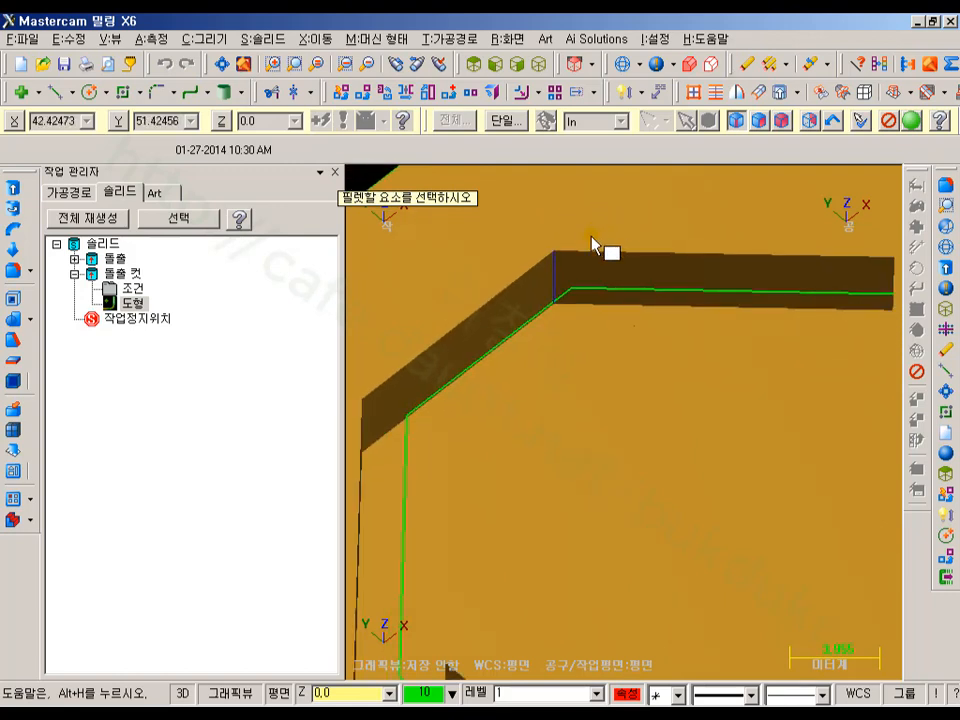
{"action": "left_click", "coordinate": [556, 283]}
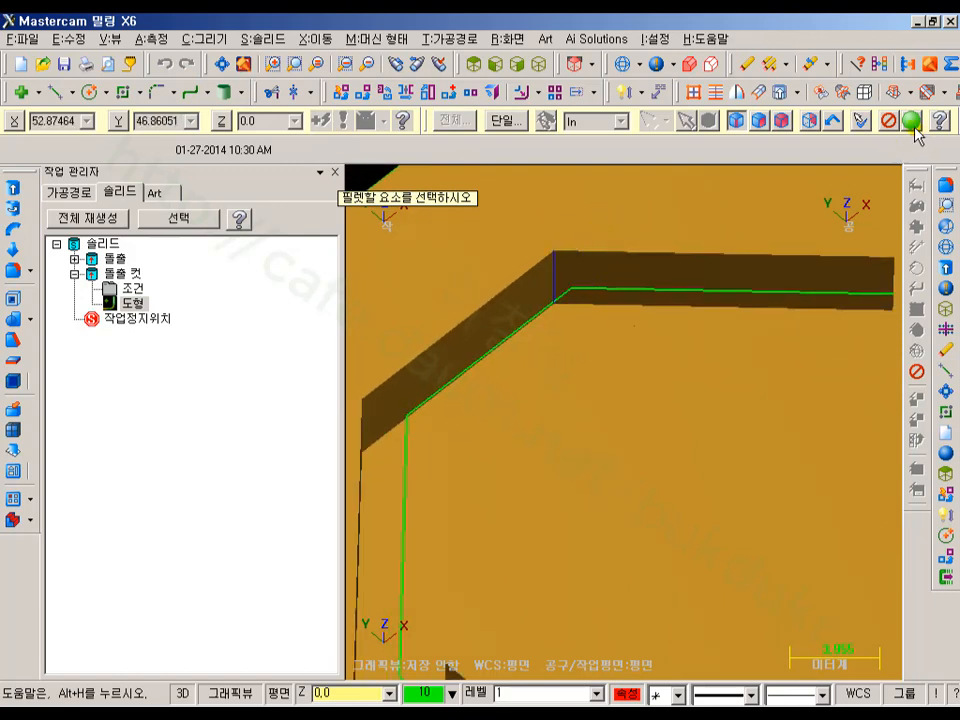
{"action": "left_click", "coordinate": [913, 124]}
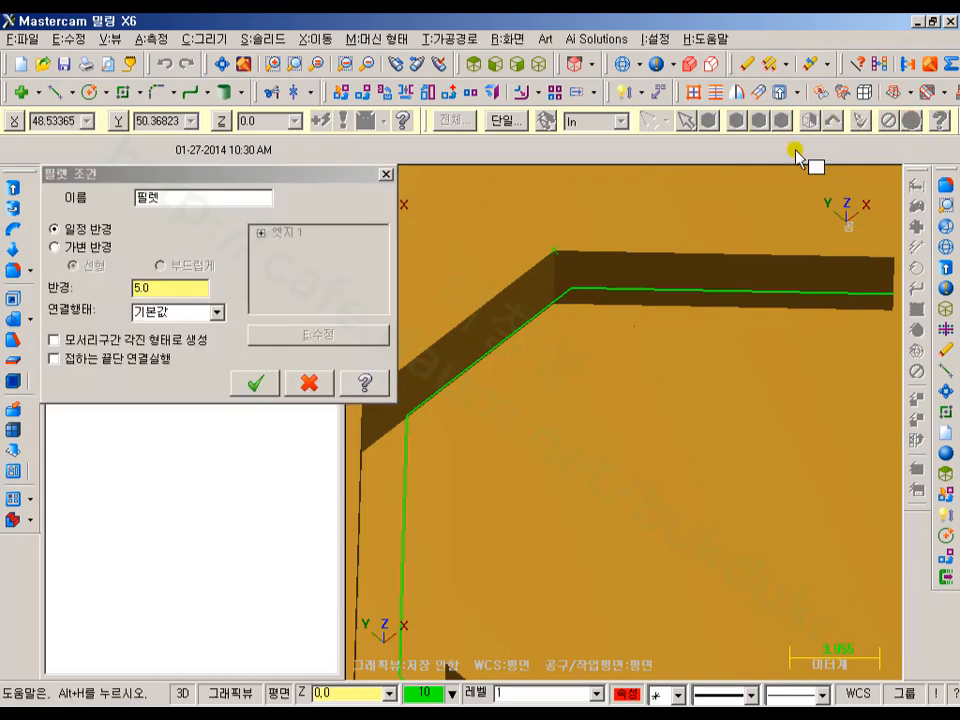
Create the fillet with a constant radius of 2 and highlight it on the model to check the rounded corner
{"action": "left_click", "coordinate": [167, 290]}
{"action": "left_click_drag", "start_coordinate": [167, 290], "coordinate": [115, 303]}
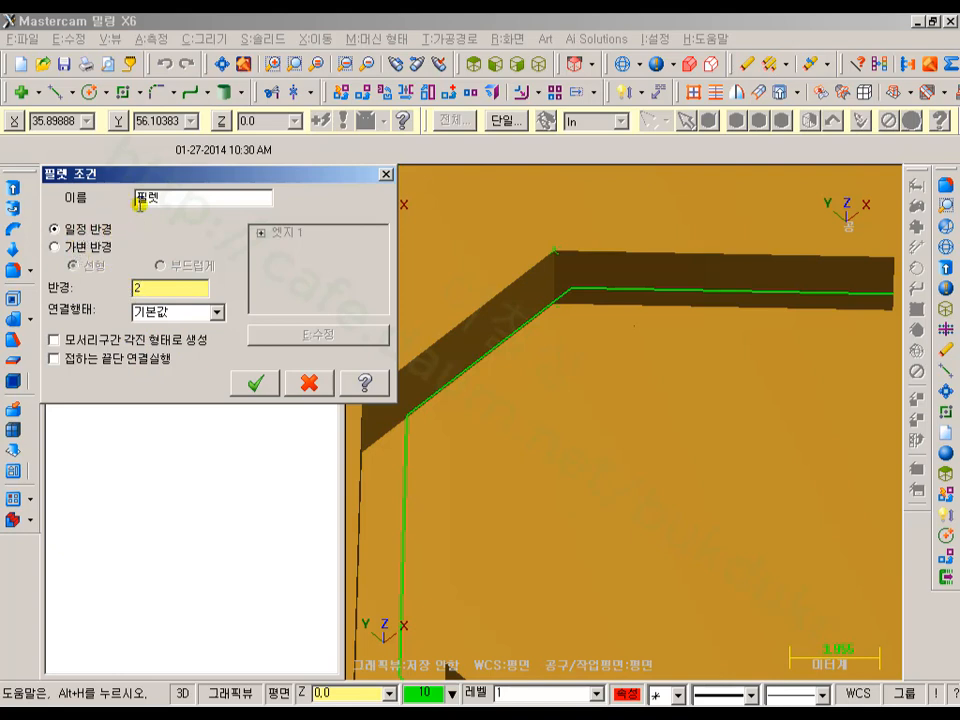
{"action": "left_click", "coordinate": [257, 383]}
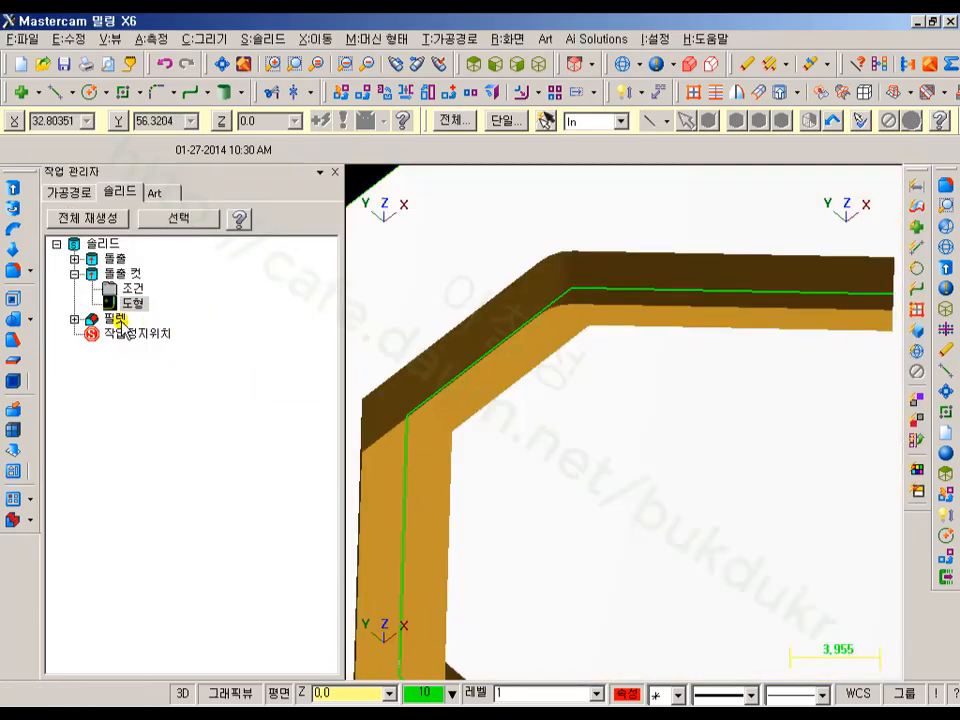
{"action": "left_click", "coordinate": [117, 320]}
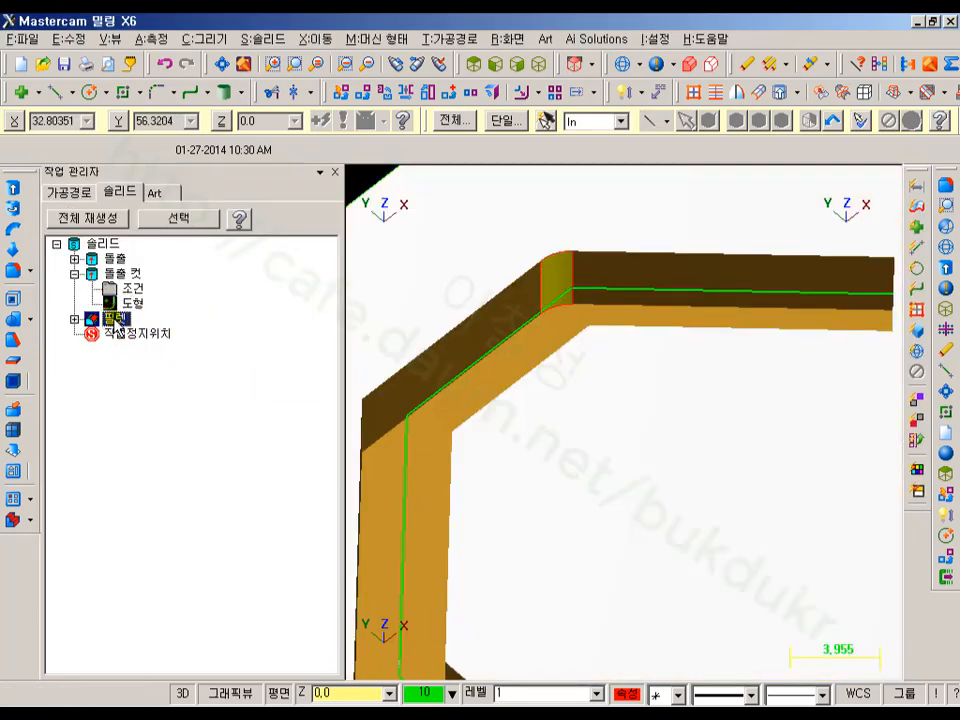
{"action": "scroll", "coordinate": [512, 242], "scroll_direction": "down", "scroll_amount": 2}
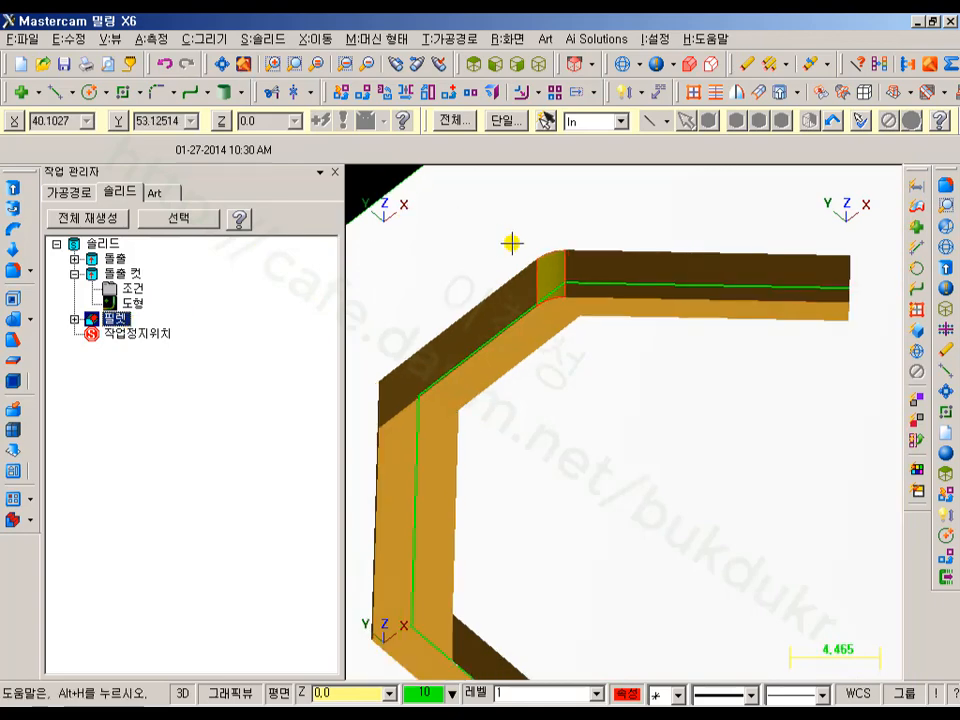
{"action": "scroll", "coordinate": [531, 250], "scroll_direction": "up", "scroll_amount": 1}
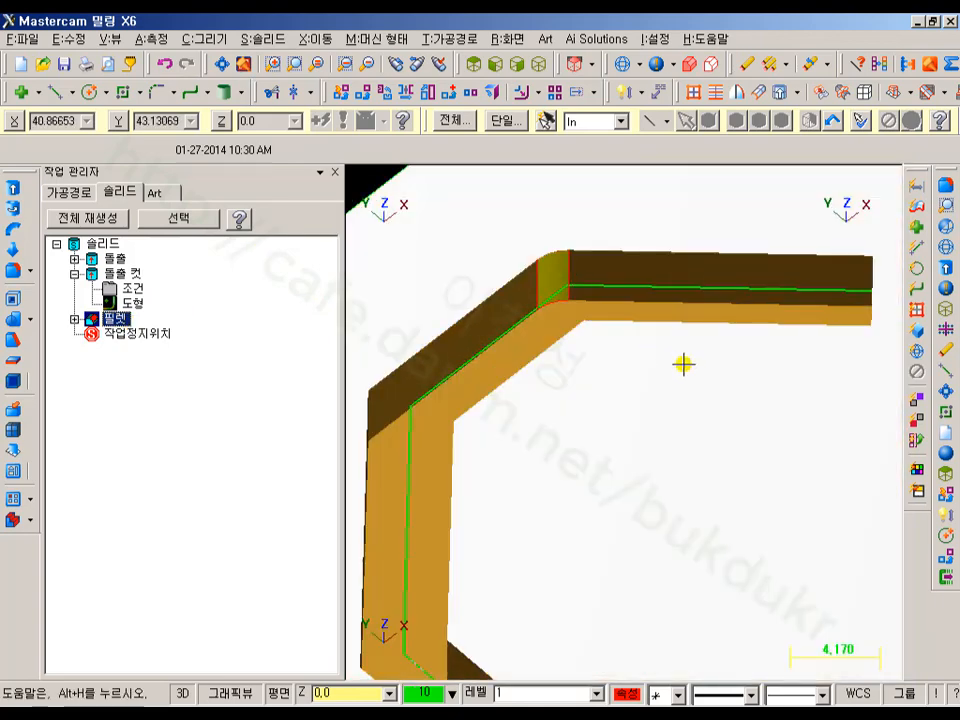
{"action": "mouse_move", "coordinate": [624, 326]}
{"action": "middle_mouse_down"}
{"action": "mouse_move", "coordinate": [521, 261]}
{"action": "mouse_move", "coordinate": [650, 289]}
{"action": "mouse_move", "coordinate": [709, 279]}
{"action": "mouse_move", "coordinate": [722, 287]}
{"action": "mouse_move", "coordinate": [621, 289]}
{"action": "middle_mouse_up"}
Reopen the fillet's geometry selection and add the remaining vertical corner edges of the first C's groove
{"action": "left_click", "coordinate": [75, 320]}
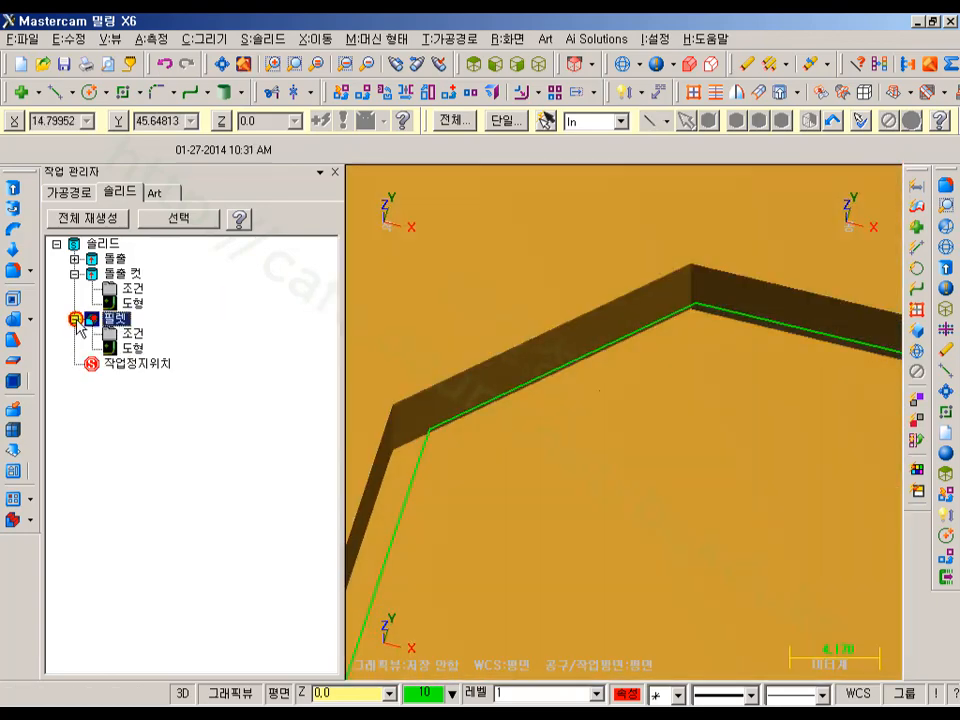
{"action": "double_click", "coordinate": [133, 347]}
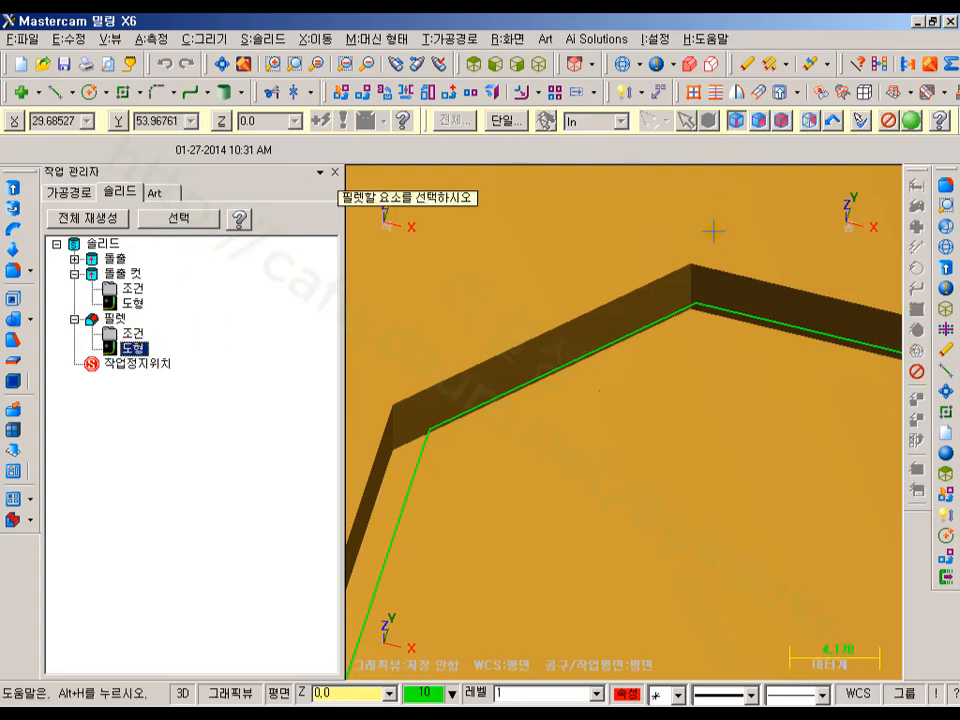
{"action": "left_click", "coordinate": [692, 282]}
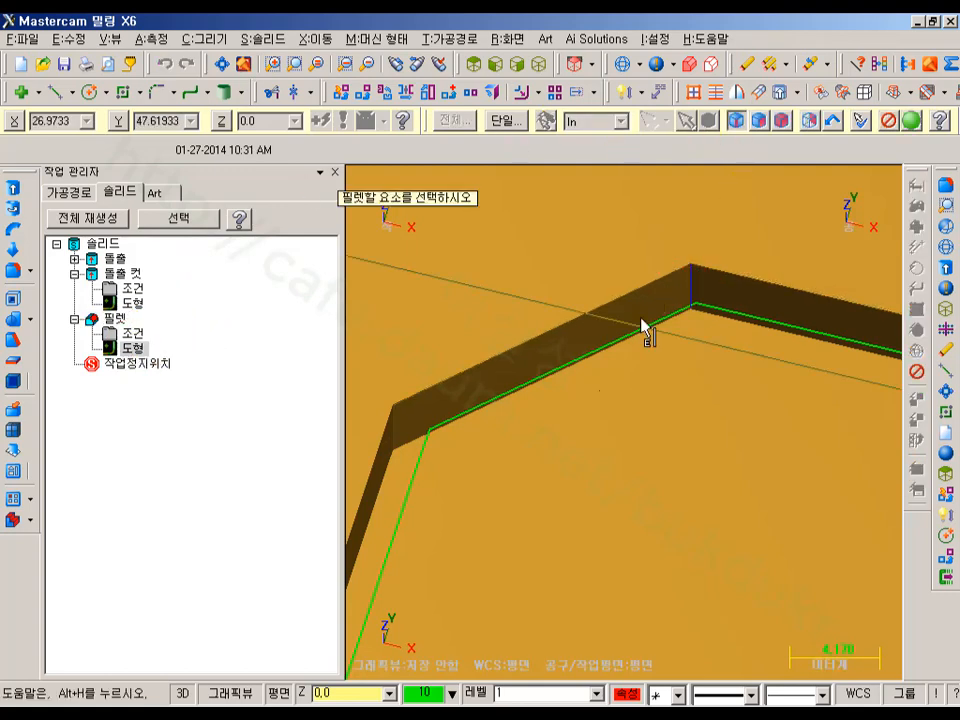
{"action": "scroll", "coordinate": [666, 263], "scroll_direction": "down", "scroll_amount": 3}
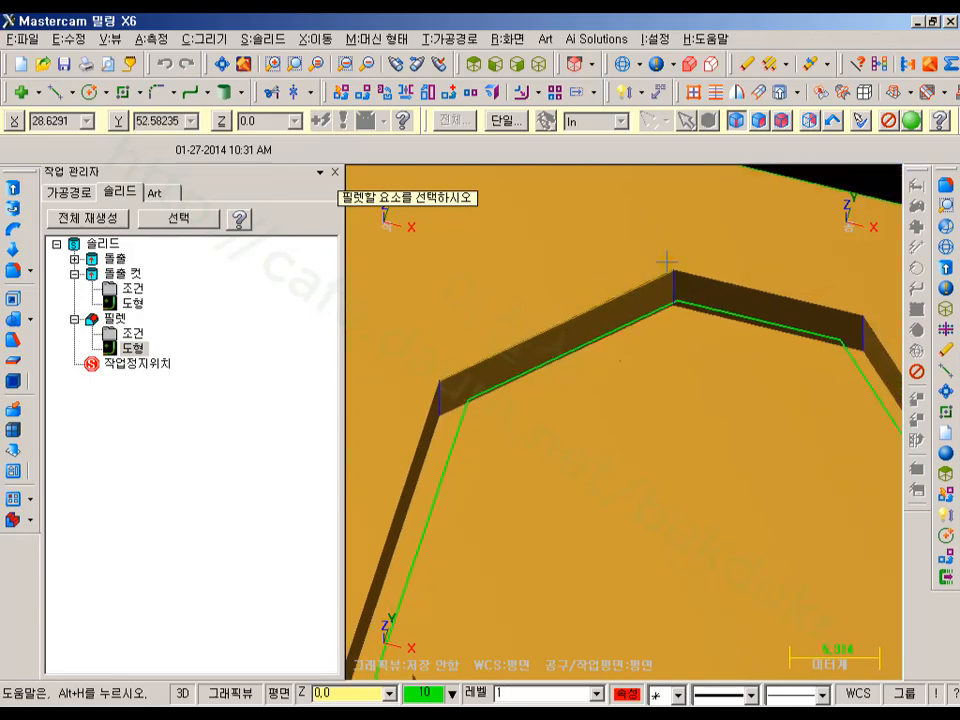
{"action": "middle_click_drag", "start_coordinate": [620, 277], "coordinate": [754, 270]}
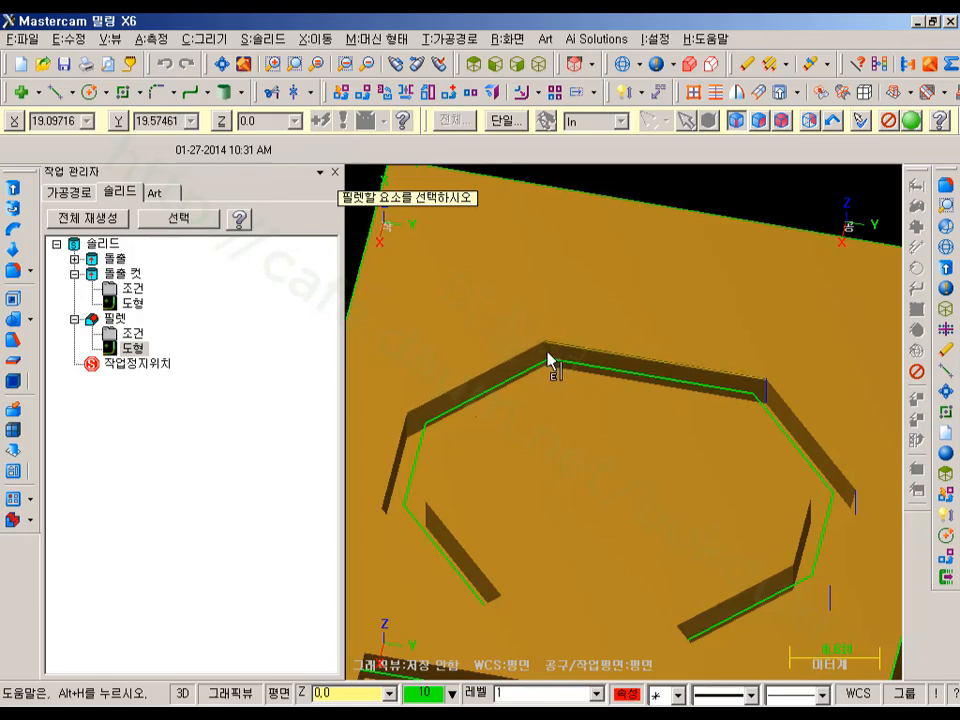
{"action": "left_click", "coordinate": [529, 392]}
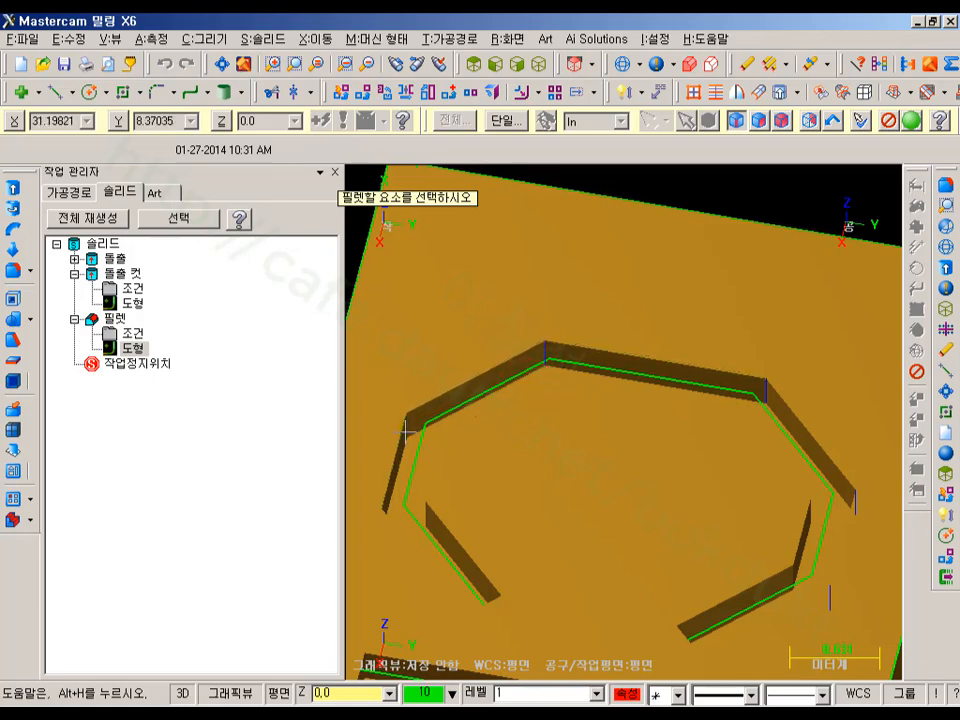
{"action": "middle_click_drag", "start_coordinate": [545, 272], "coordinate": [726, 365]}
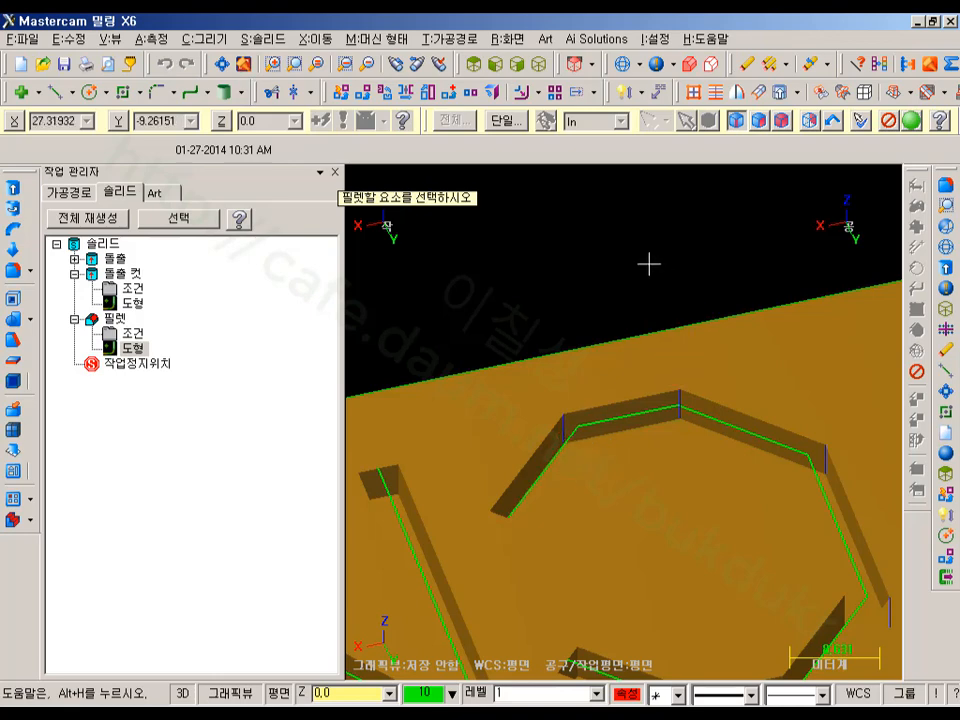
{"action": "middle_click_drag", "start_coordinate": [649, 264], "coordinate": [623, 229]}
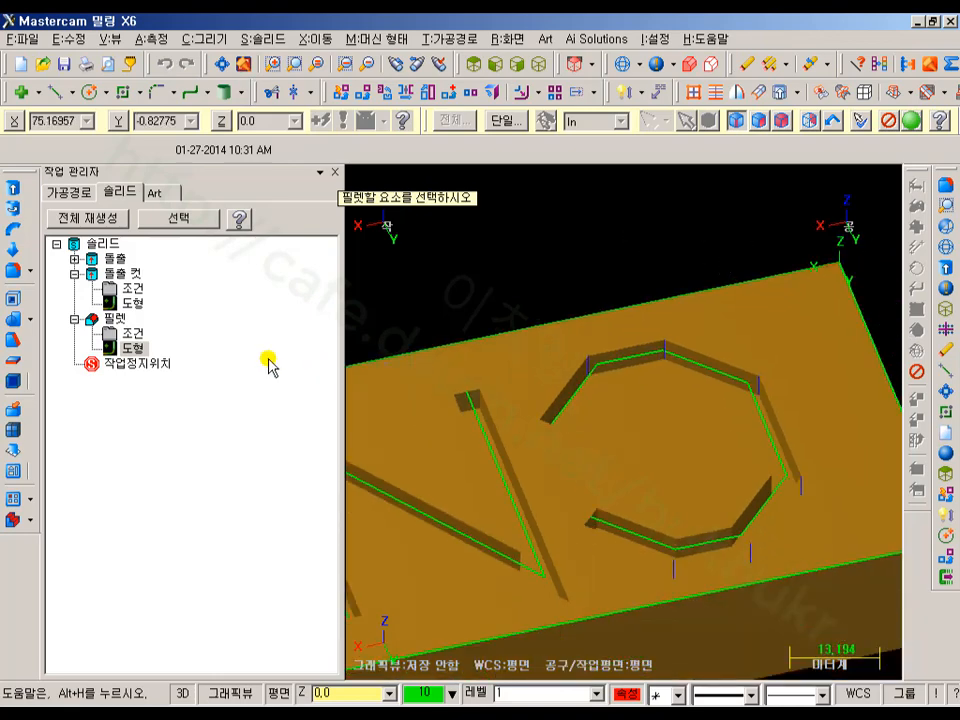
{"action": "middle_click_drag", "start_coordinate": [518, 280], "coordinate": [555, 316]}
Add the outer vertical corner edges at the N groove's two sharp bends to the fillet geometry
{"action": "middle_click_drag", "start_coordinate": [791, 338], "coordinate": [579, 266], "text": "shift"}
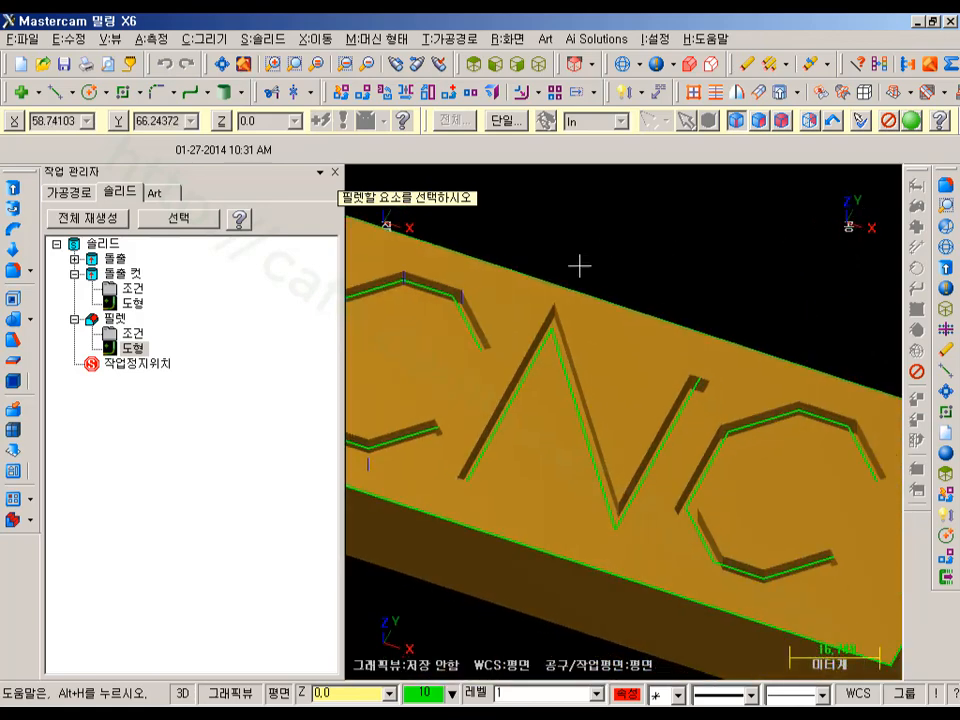
{"action": "scroll", "coordinate": [562, 315], "scroll_direction": "up", "scroll_amount": 3}
{"action": "scroll", "coordinate": [568, 313], "scroll_direction": "up", "scroll_amount": 3}
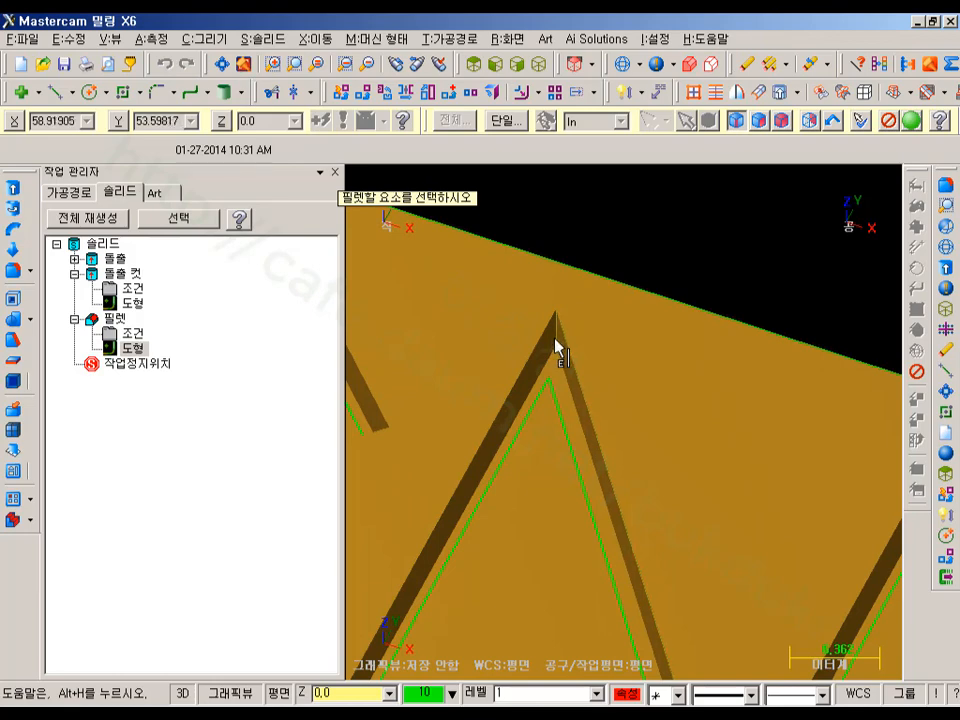
{"action": "middle_click_drag", "start_coordinate": [633, 325], "coordinate": [602, 263]}
{"action": "scroll", "coordinate": [601, 250], "scroll_direction": "down", "scroll_amount": 3}
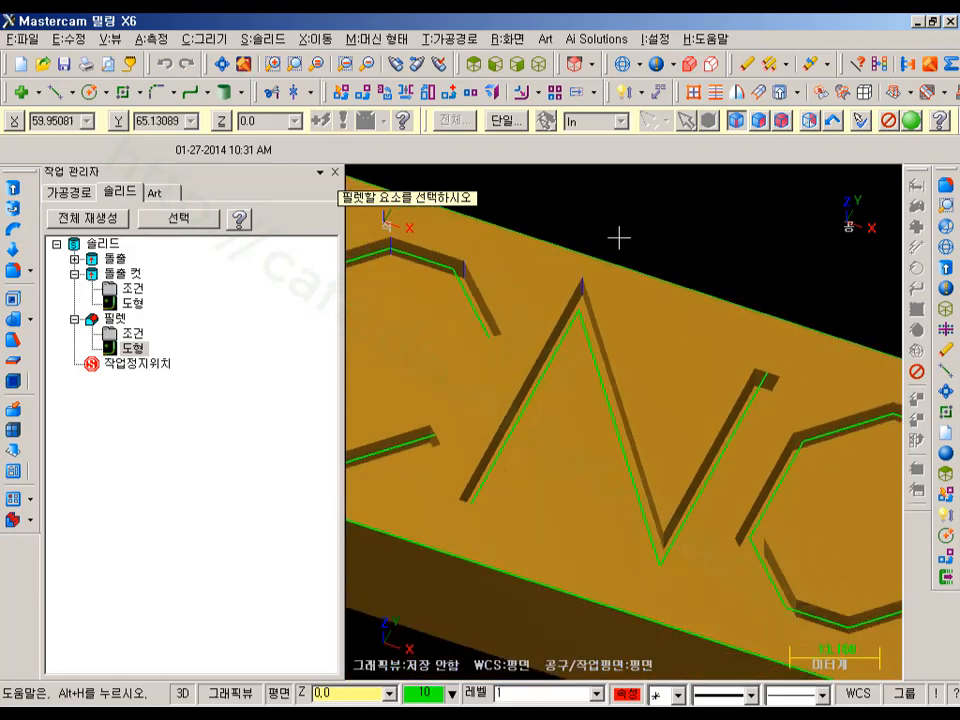
{"action": "middle_click_drag", "start_coordinate": [600, 321], "coordinate": [677, 240]}
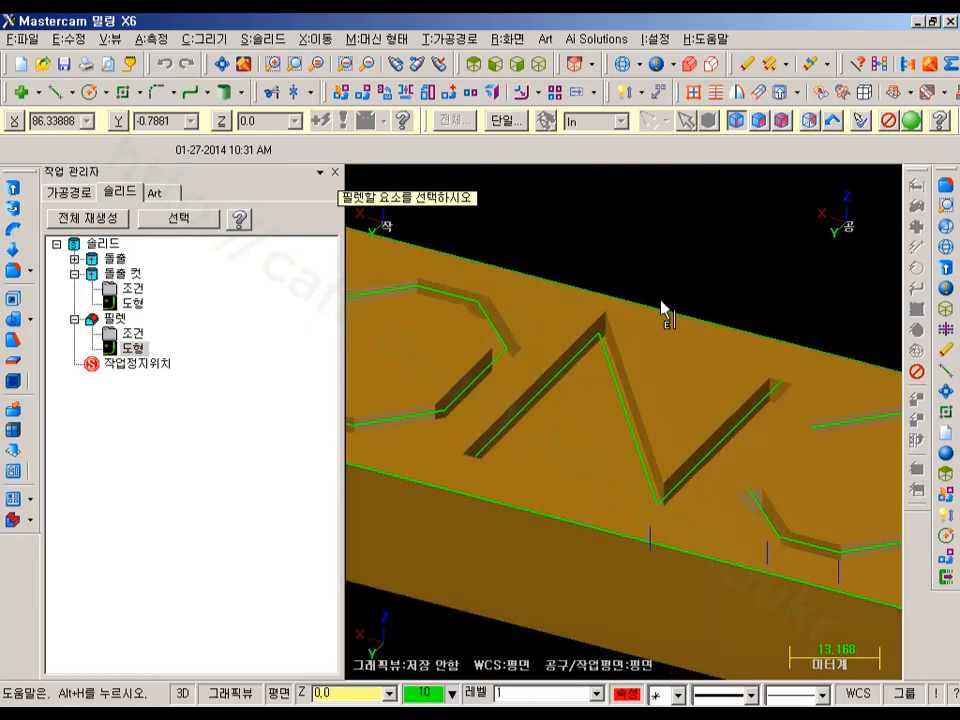
{"action": "scroll", "coordinate": [604, 338], "scroll_direction": "up", "scroll_amount": 4}
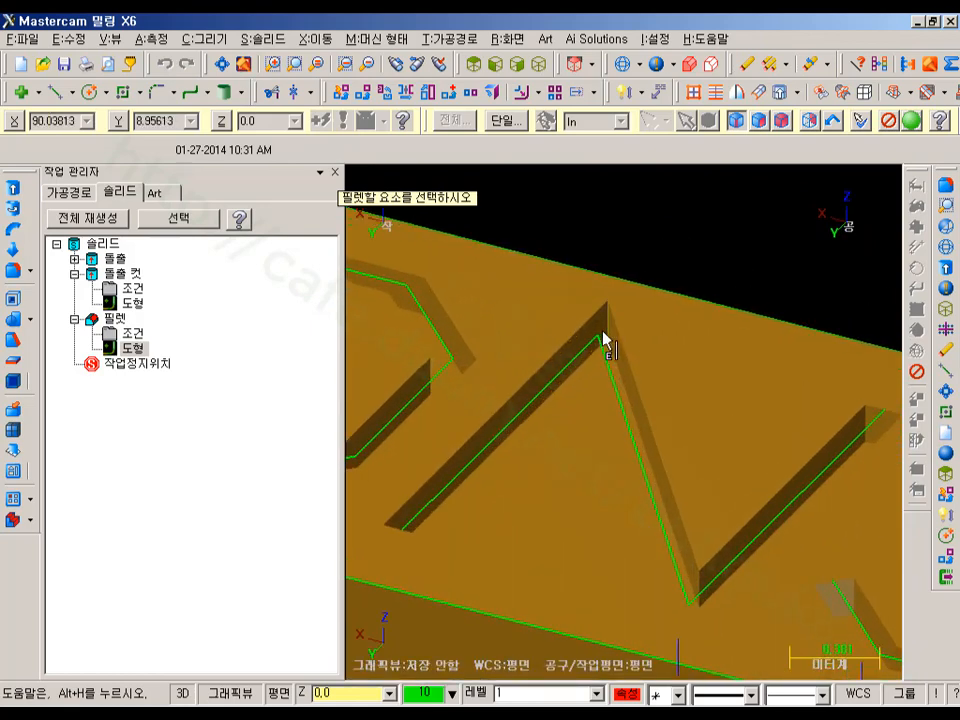
{"action": "scroll", "coordinate": [756, 275], "scroll_direction": "down", "scroll_amount": 4}
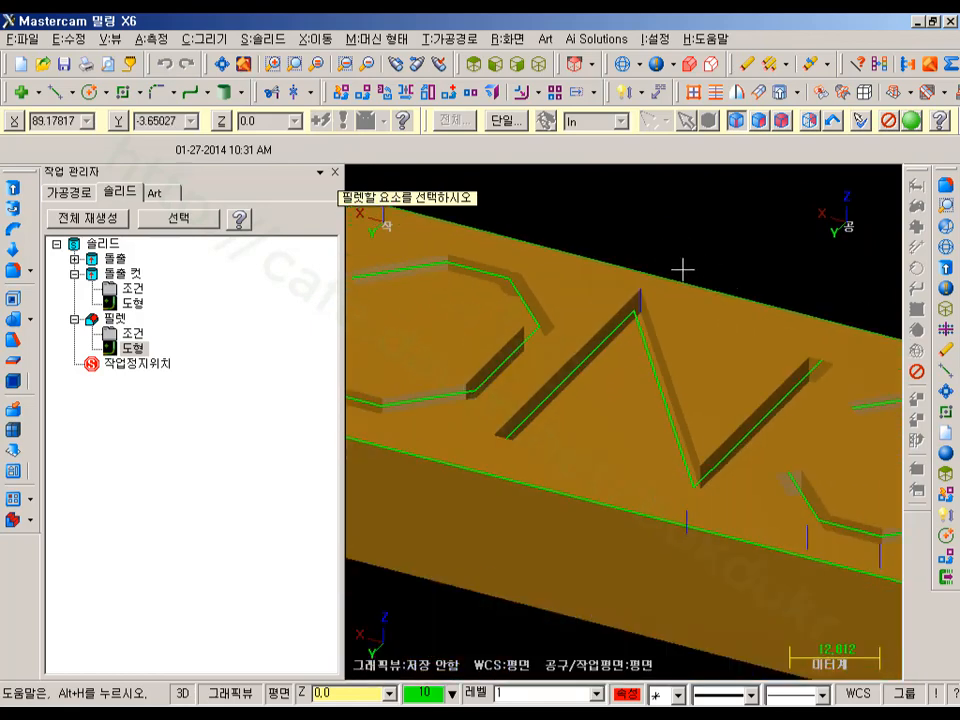
Add the outer vertical corner edges around the second C's groove to the fillet geometry
{"action": "middle_click_drag", "start_coordinate": [726, 240], "coordinate": [650, 333]}
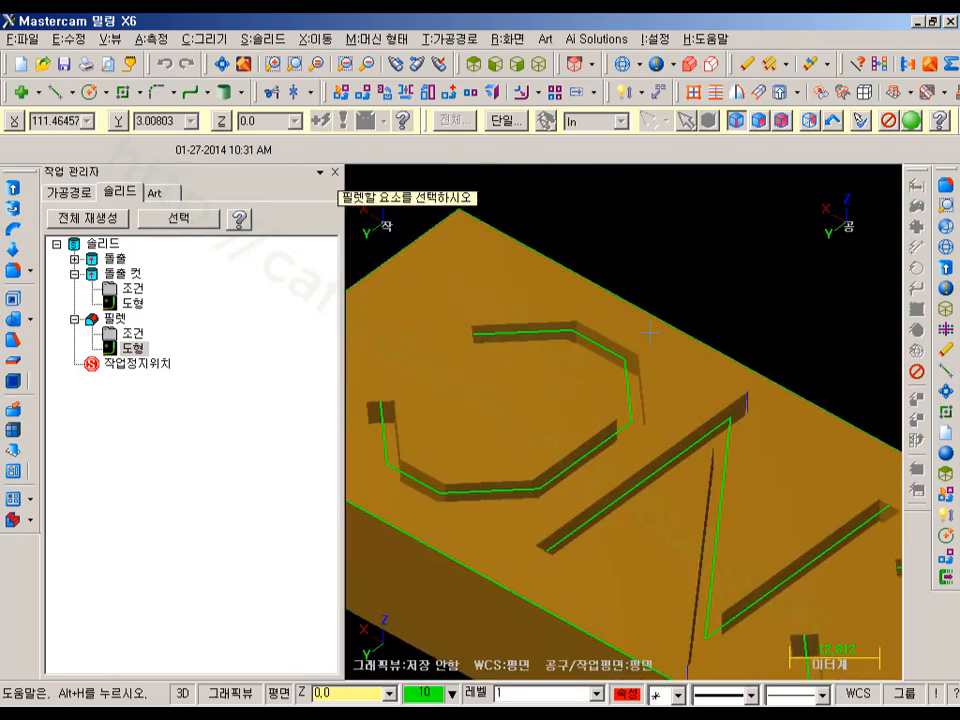
{"action": "scroll", "coordinate": [579, 332], "scroll_direction": "up", "scroll_amount": 5}
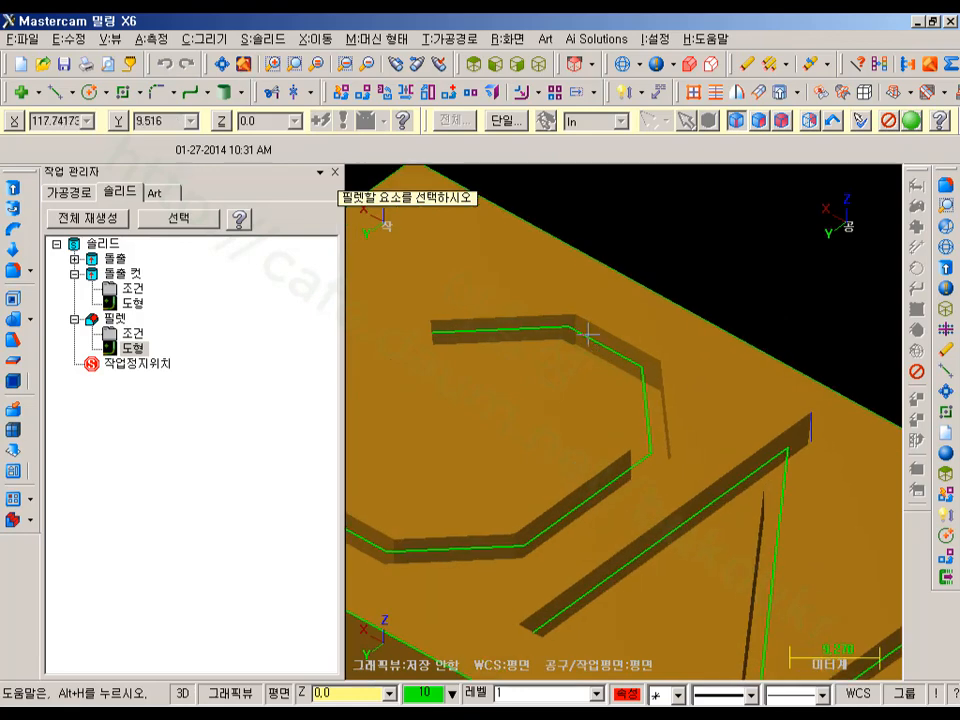
{"action": "middle_click_drag", "start_coordinate": [708, 298], "coordinate": [569, 350]}
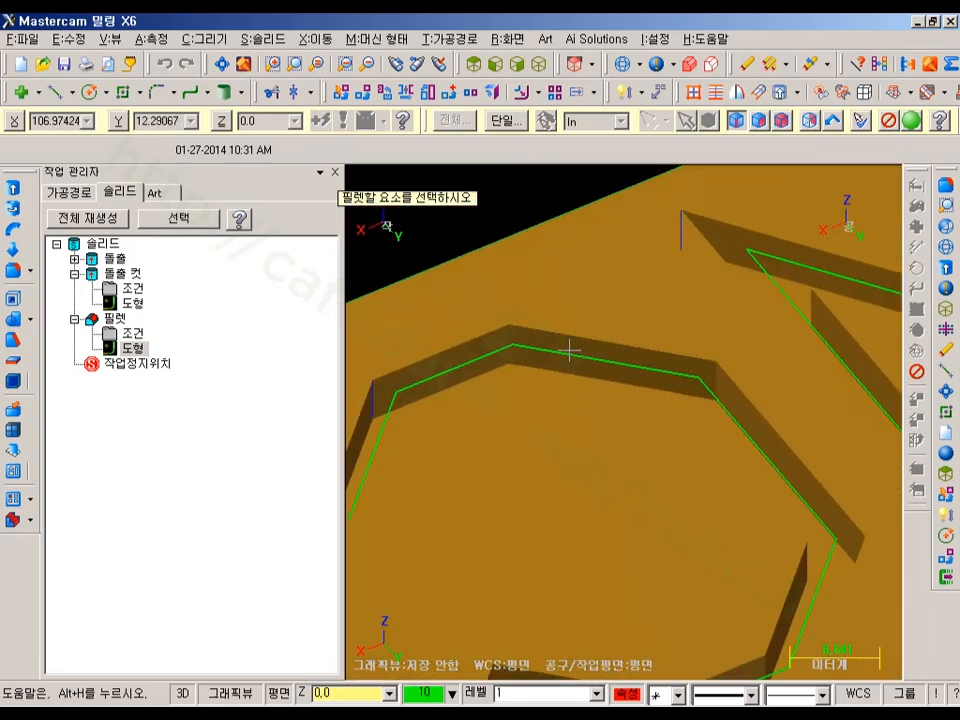
{"action": "left_click", "coordinate": [507, 350]}
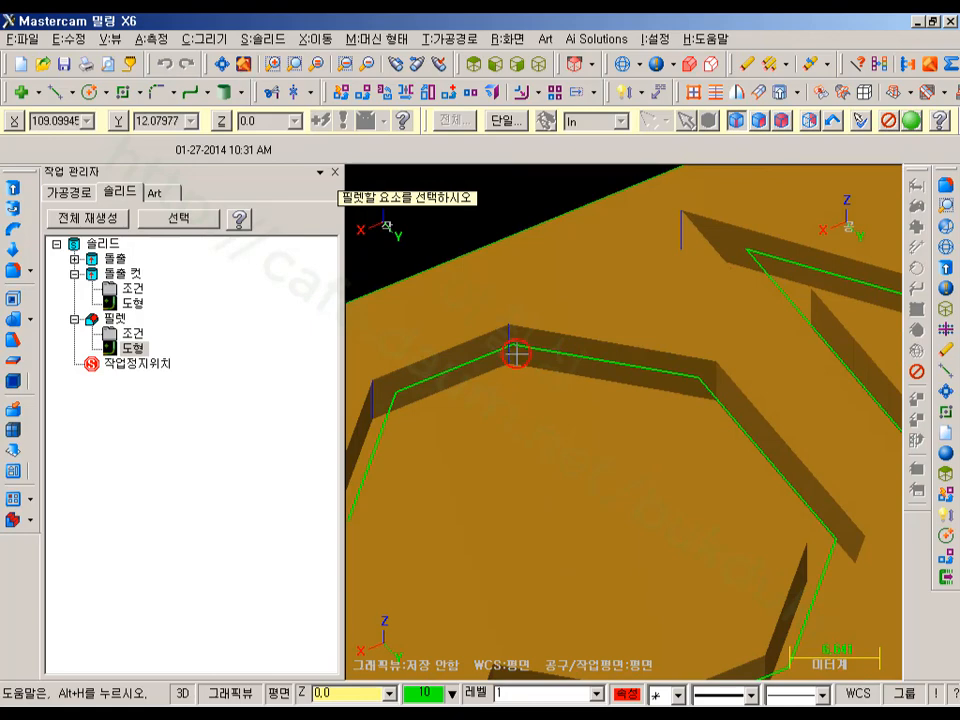
{"action": "left_click", "coordinate": [712, 388]}
{"action": "middle_click_drag", "start_coordinate": [645, 283], "coordinate": [633, 347]}
{"action": "left_click", "coordinate": [636, 314]}
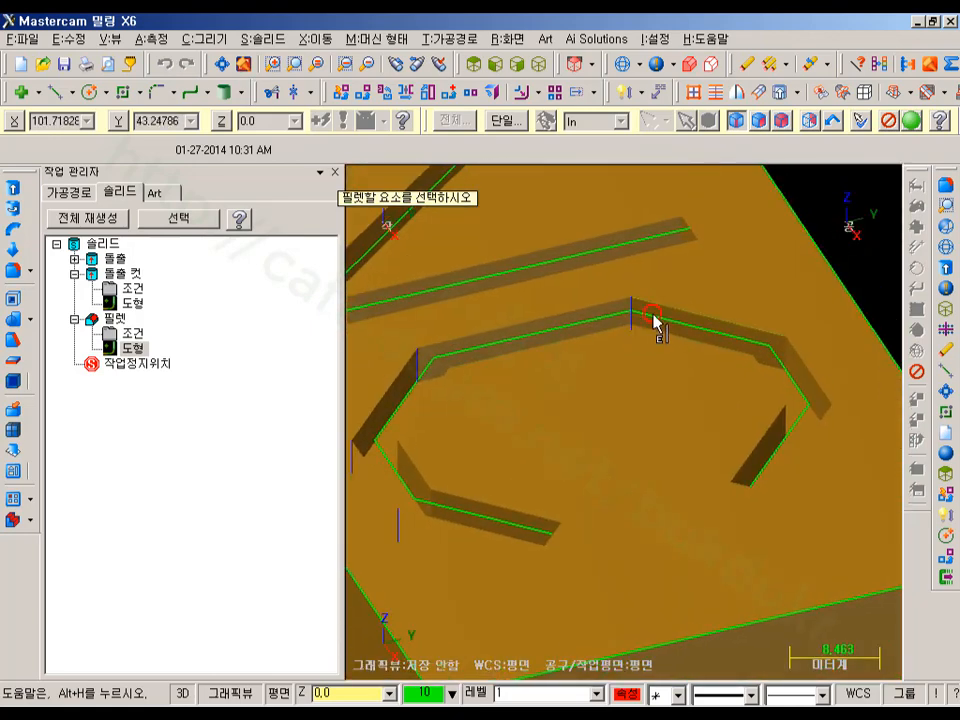
{"action": "middle_click_drag", "start_coordinate": [788, 319], "coordinate": [603, 291]}
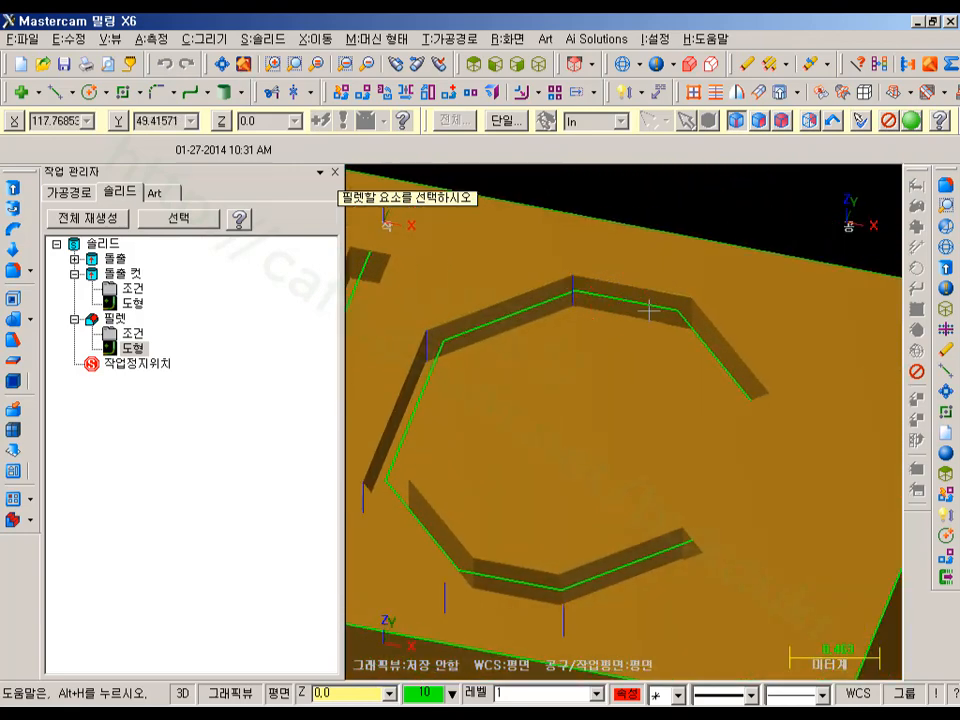
{"action": "middle_click_drag", "start_coordinate": [726, 219], "coordinate": [782, 257]}
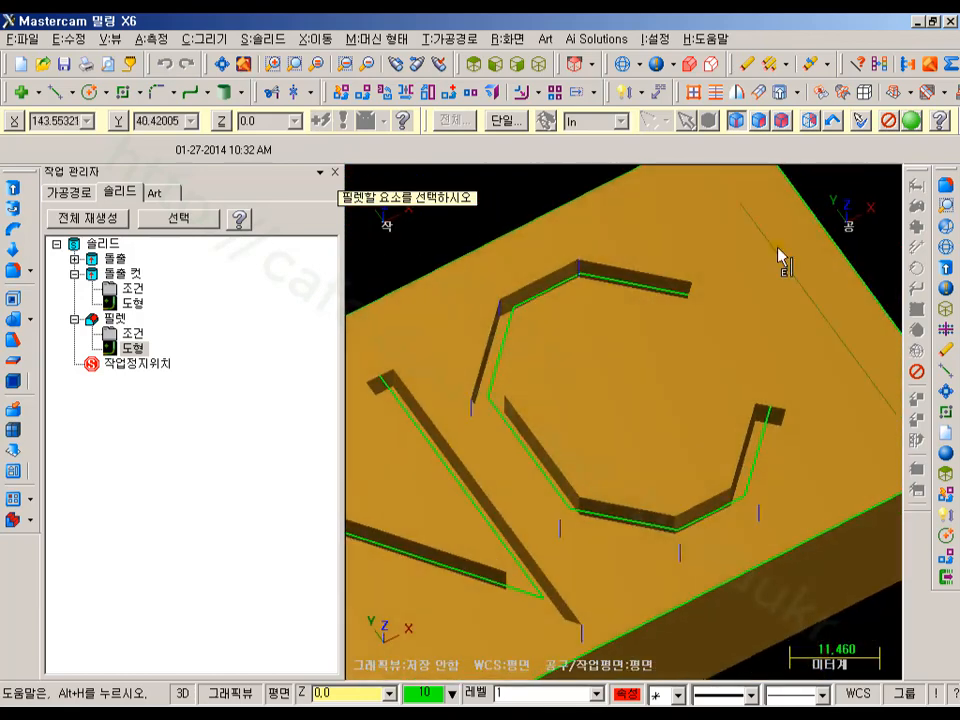
Accept the extended edge selection by regenerating all solids, and highlight the fillet operation on the model
{"action": "left_click", "coordinate": [911, 121]}
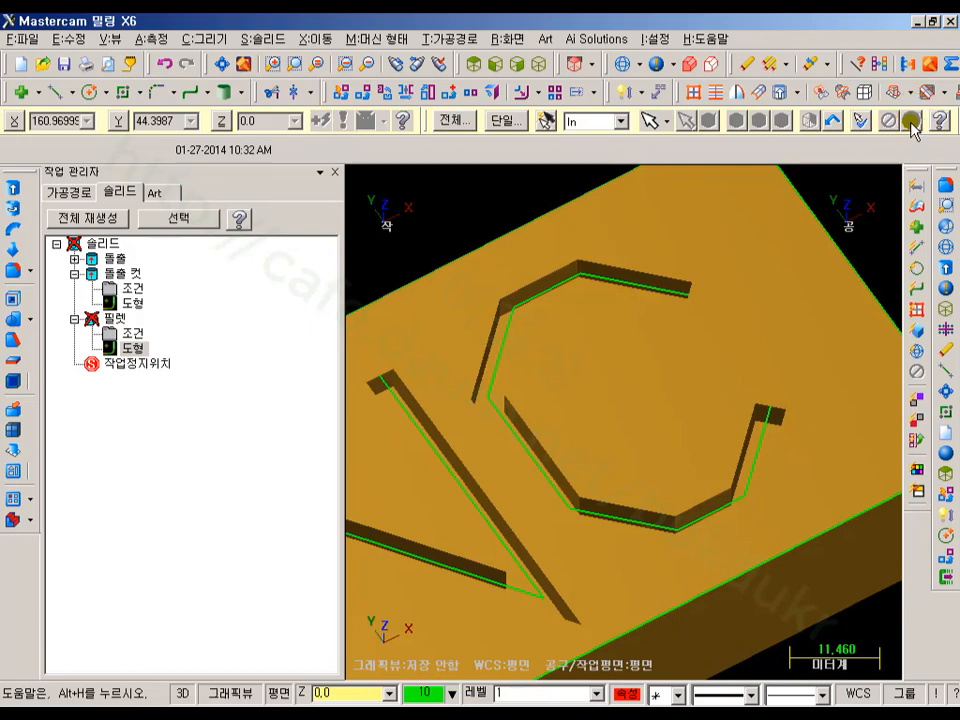
{"action": "left_click", "coordinate": [88, 218]}
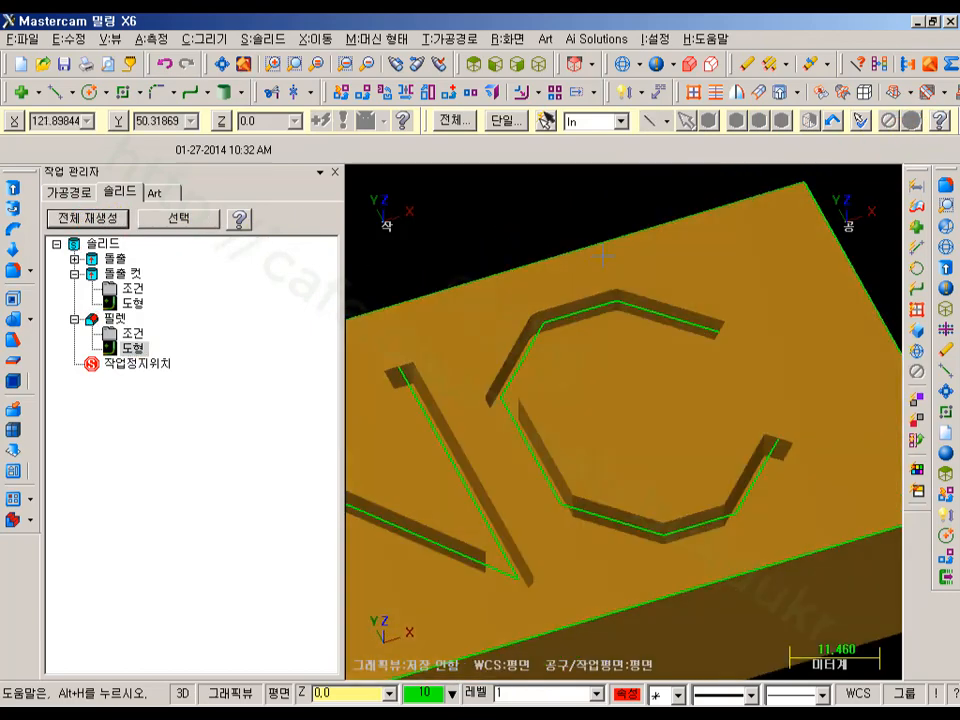
{"action": "middle_click_drag", "start_coordinate": [604, 257], "coordinate": [677, 270]}
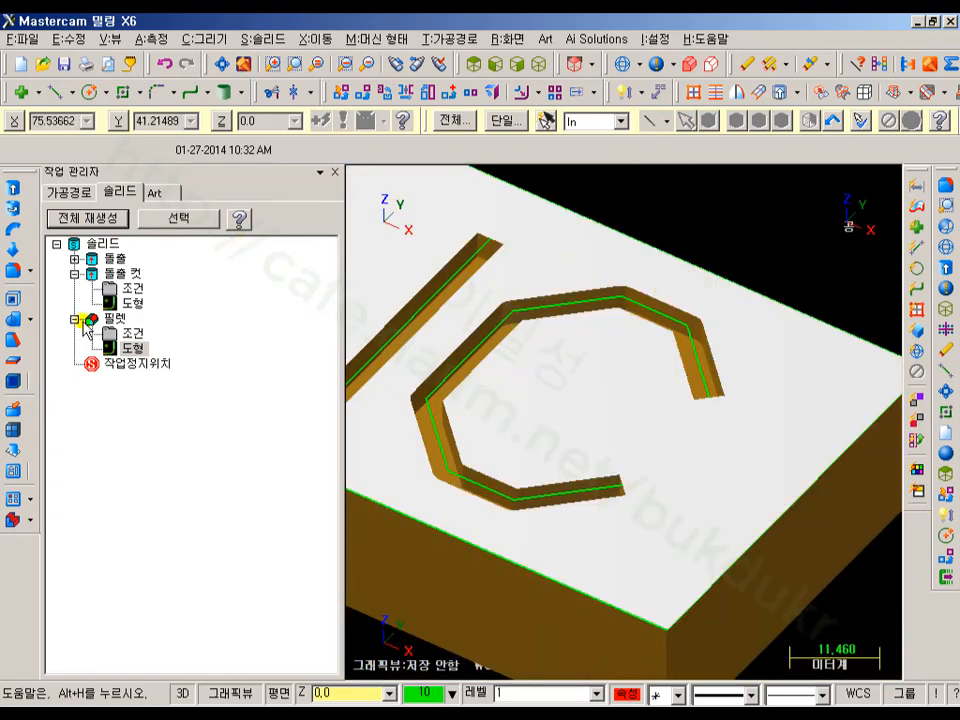
{"action": "left_click", "coordinate": [112, 318]}
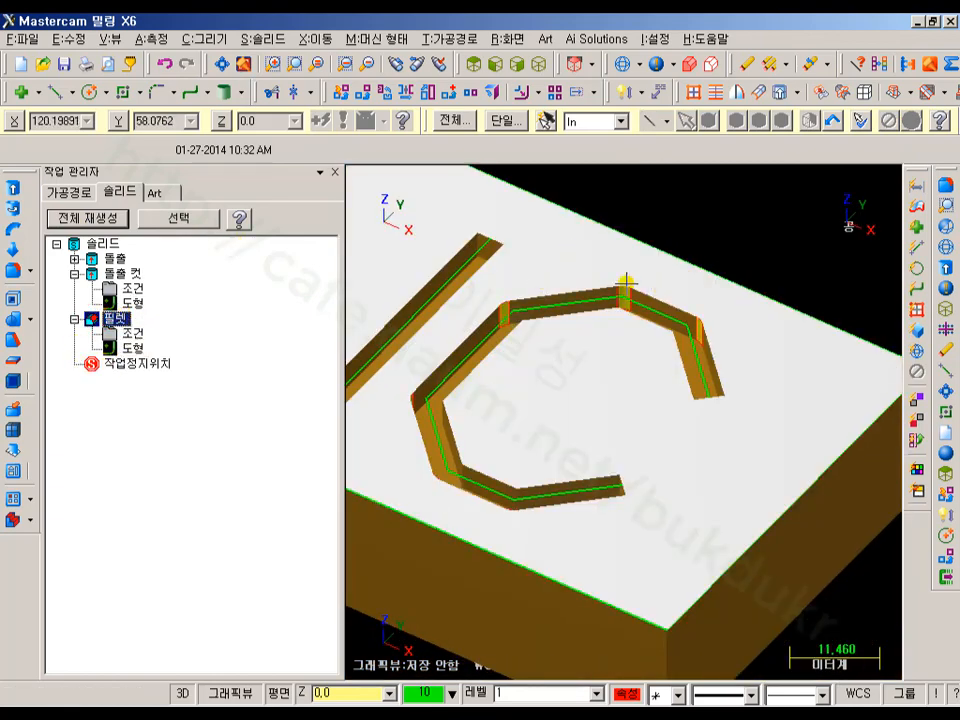
Examine the highlighted fillets across the CNC lettering from several angles, including a close-up of the first C's square groove end
{"action": "scroll", "coordinate": [838, 261], "scroll_direction": "down", "scroll_amount": 5}
{"action": "middle_click_drag", "start_coordinate": [816, 251], "coordinate": [859, 379]}
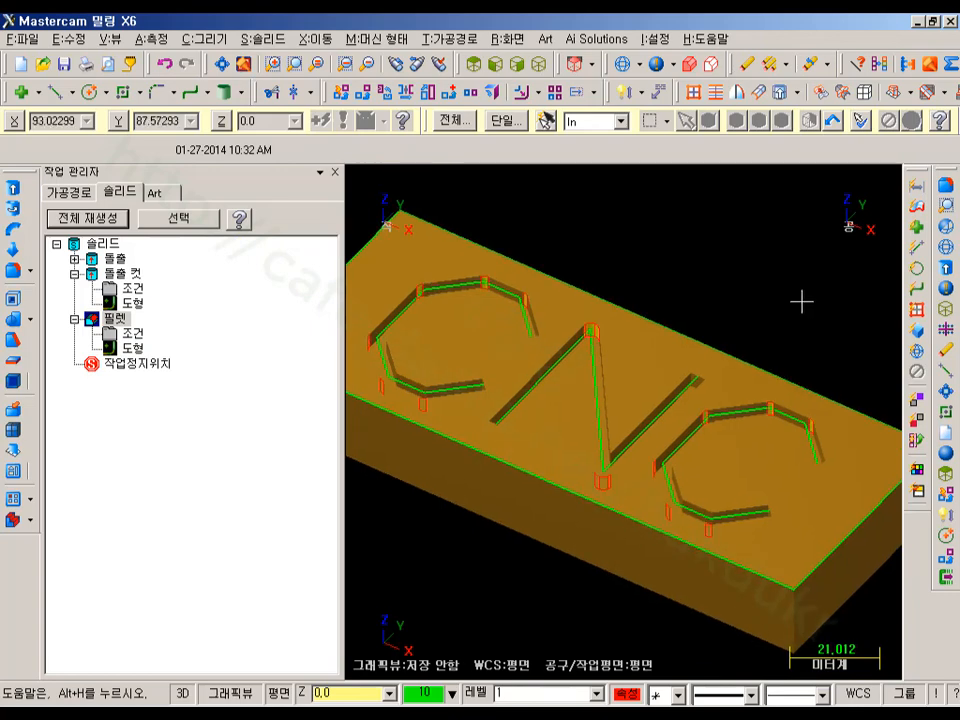
{"action": "mouse_move", "coordinate": [778, 249]}
{"action": "middle_mouse_down"}
{"action": "mouse_move", "coordinate": [784, 259]}
{"action": "mouse_move", "coordinate": [792, 244]}
{"action": "middle_mouse_up"}
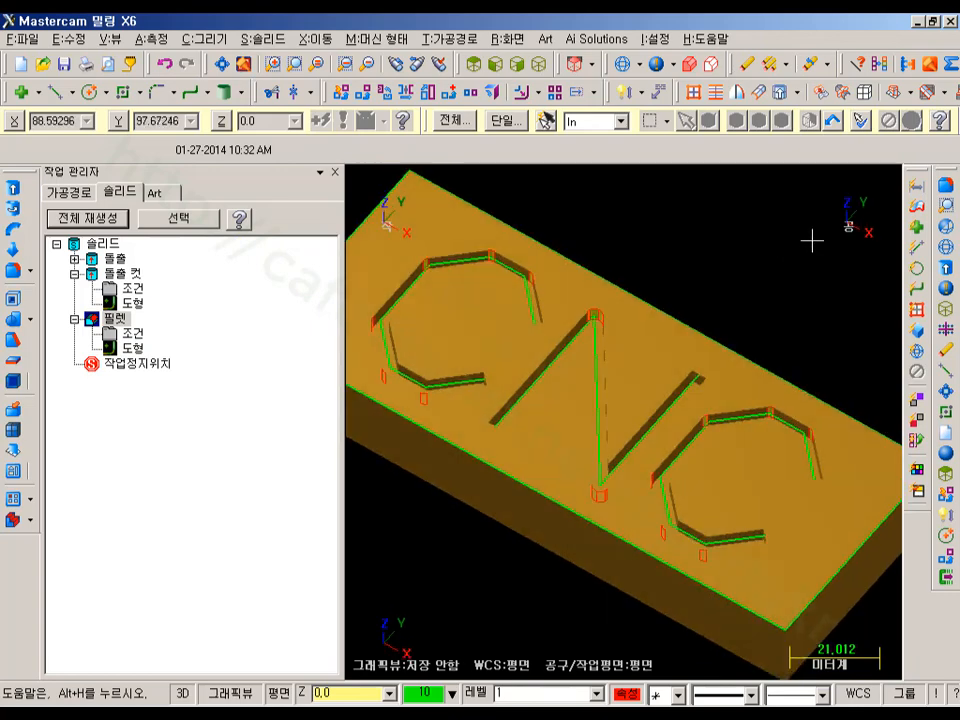
{"action": "scroll", "coordinate": [765, 261], "scroll_direction": "up", "scroll_amount": 1}
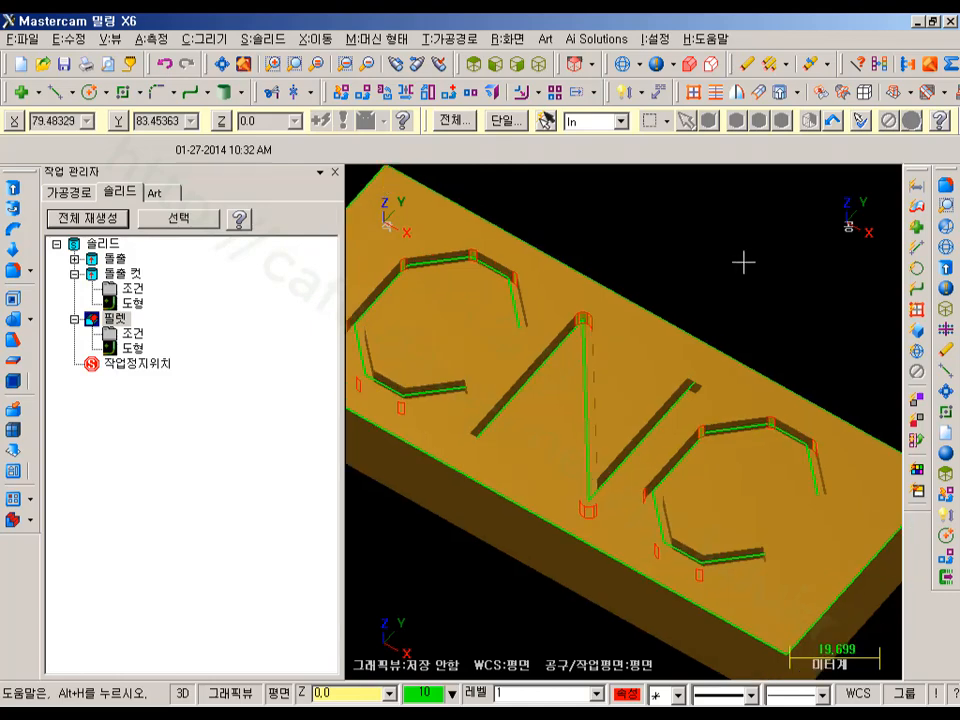
{"action": "middle_click_drag", "start_coordinate": [717, 273], "coordinate": [765, 244]}
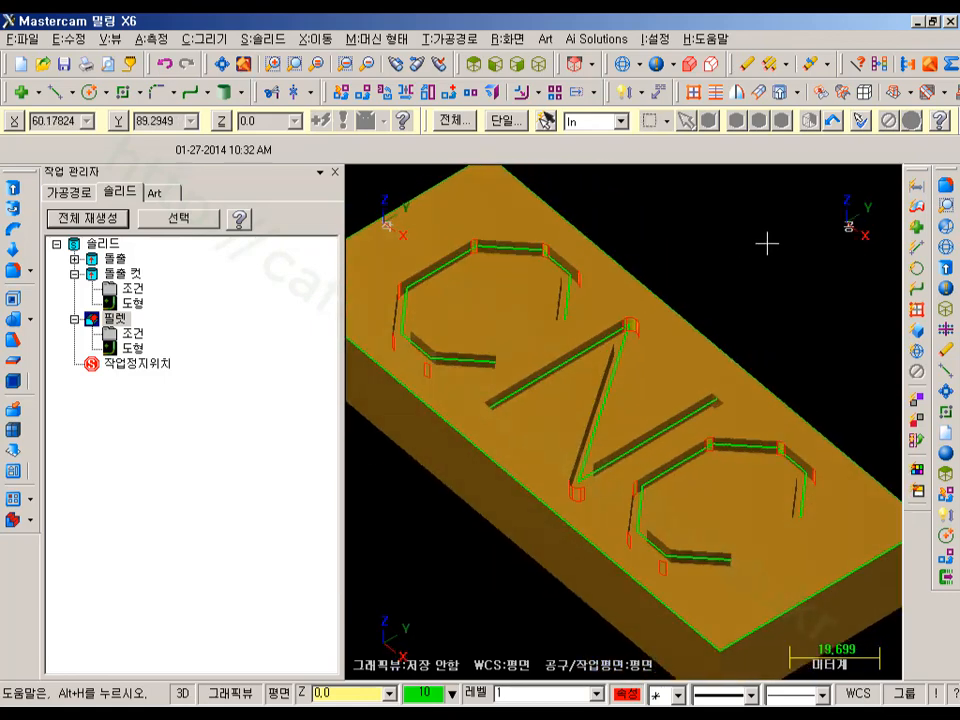
{"action": "middle_click_drag", "start_coordinate": [767, 243], "coordinate": [744, 248]}
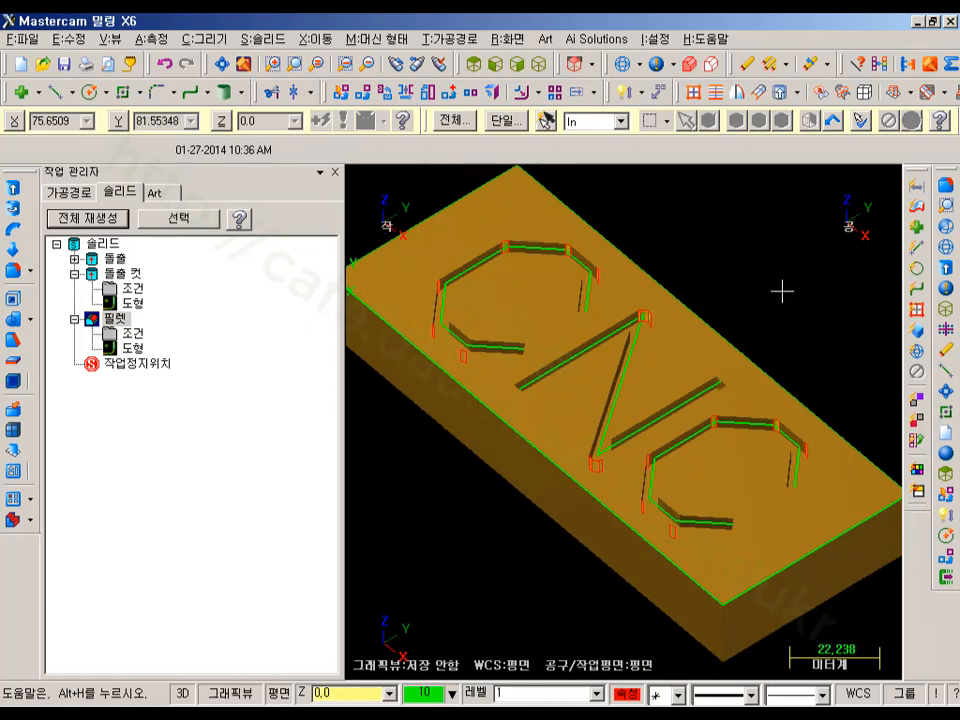
{"action": "middle_click_drag", "start_coordinate": [782, 291], "coordinate": [540, 307]}
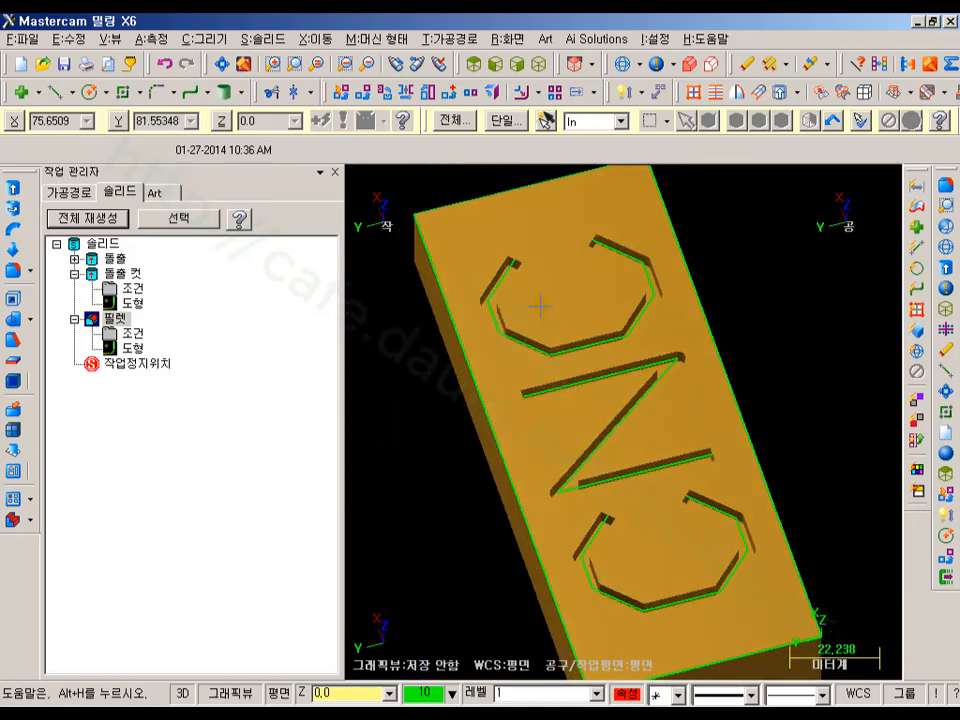
{"action": "key", "text": "F1"}
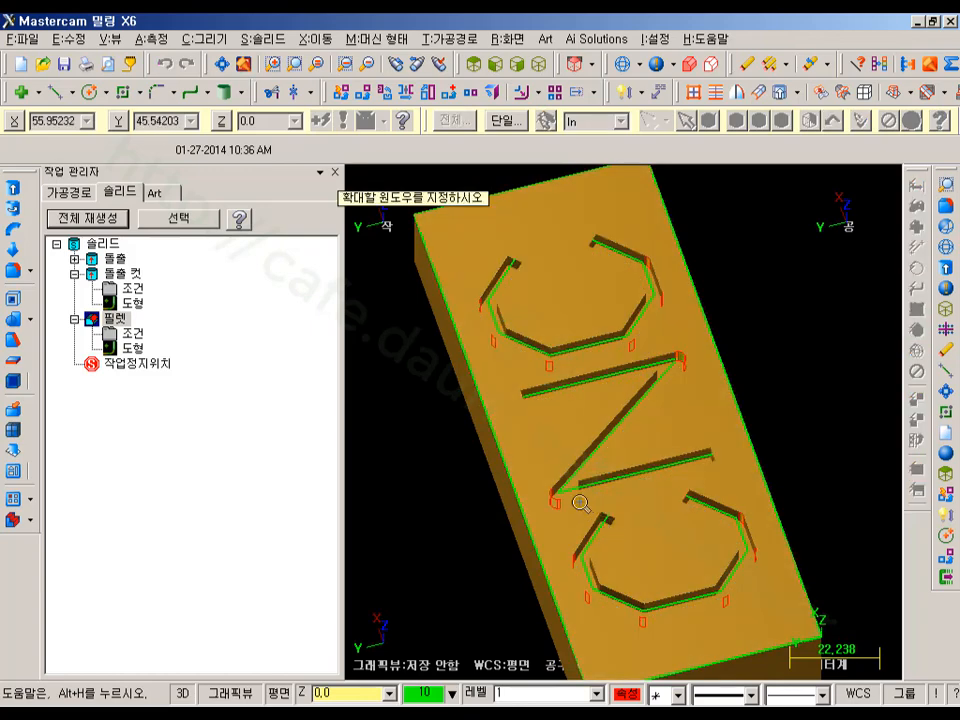
{"action": "left_click_drag", "start_coordinate": [580, 503], "coordinate": [669, 516]}
{"action": "scroll", "coordinate": [589, 319], "scroll_direction": "up", "scroll_amount": 1}
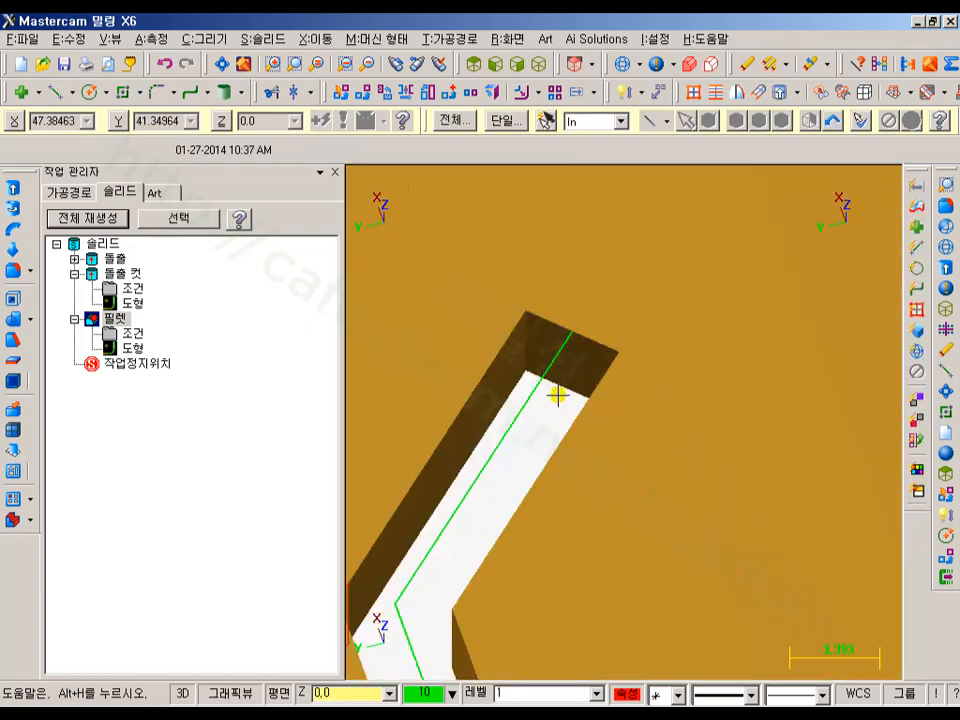
{"action": "scroll", "coordinate": [558, 395], "scroll_direction": "up", "scroll_amount": 4}
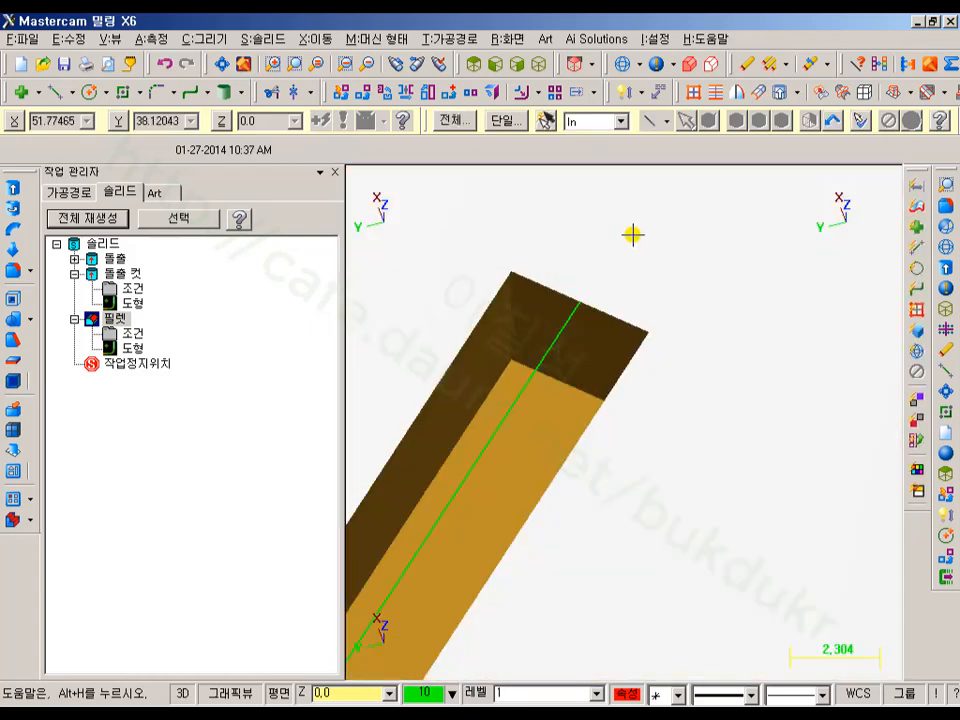
Switch the model to wireframe display and add the four vertical edges at the first C's groove ends to the fillet geometry
{"action": "left_click", "coordinate": [621, 64]}
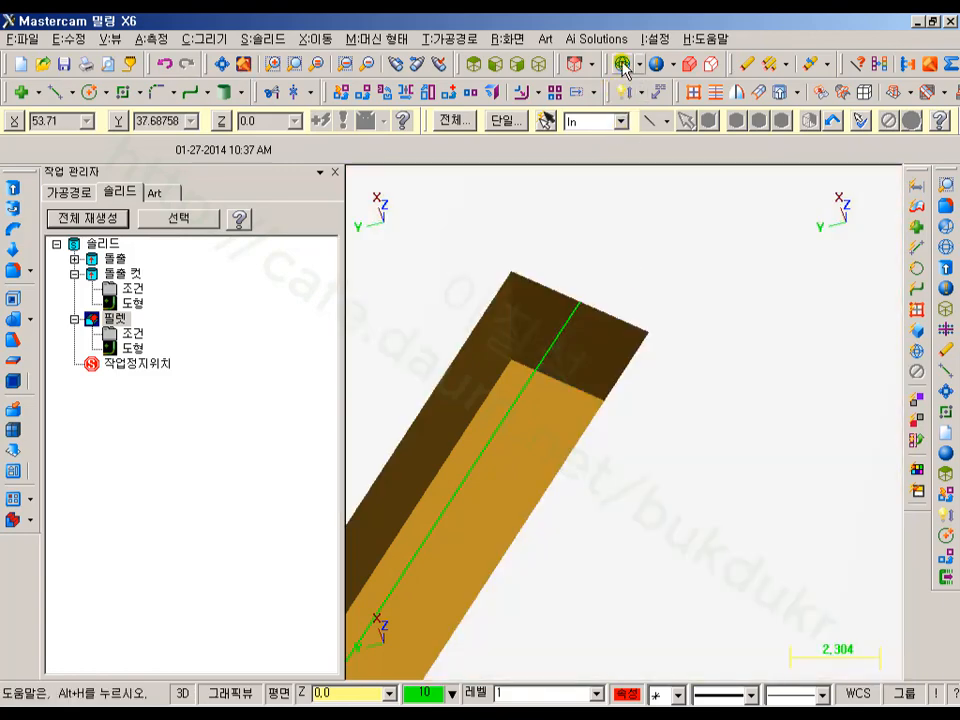
{"action": "left_click", "coordinate": [621, 64]}
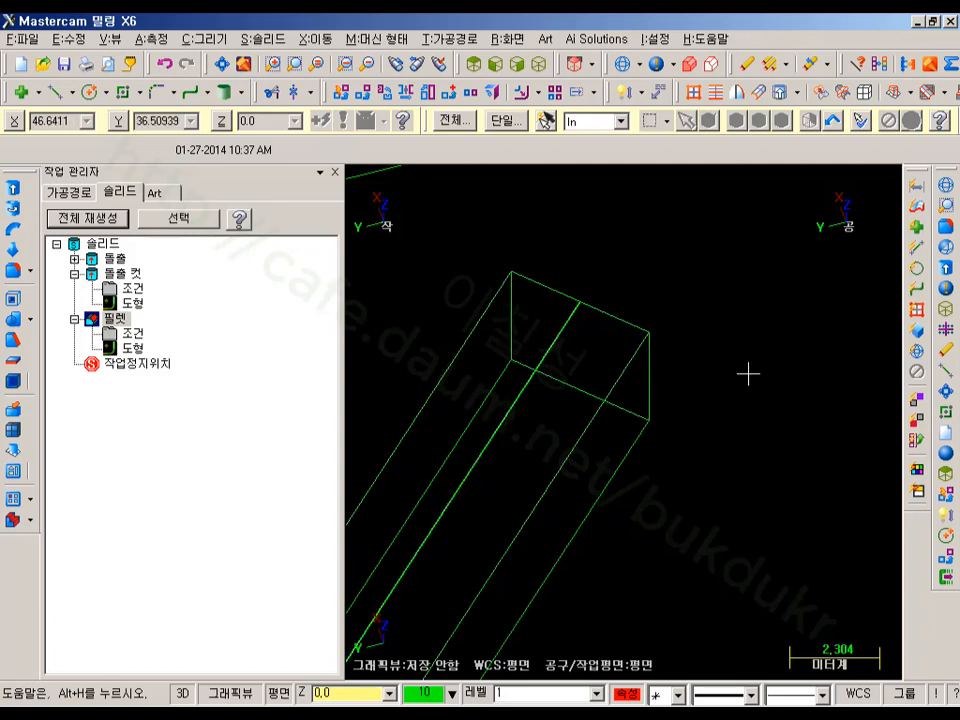
{"action": "left_click", "coordinate": [132, 348]}
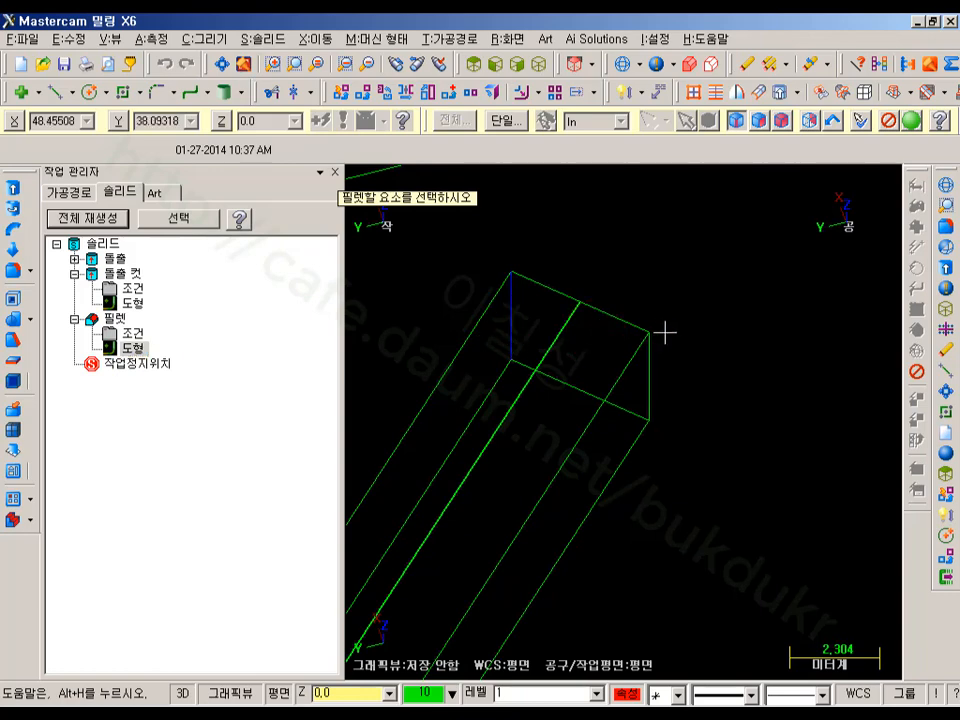
{"action": "left_click", "coordinate": [650, 390]}
{"action": "scroll", "coordinate": [506, 338], "scroll_direction": "down", "scroll_amount": 4}
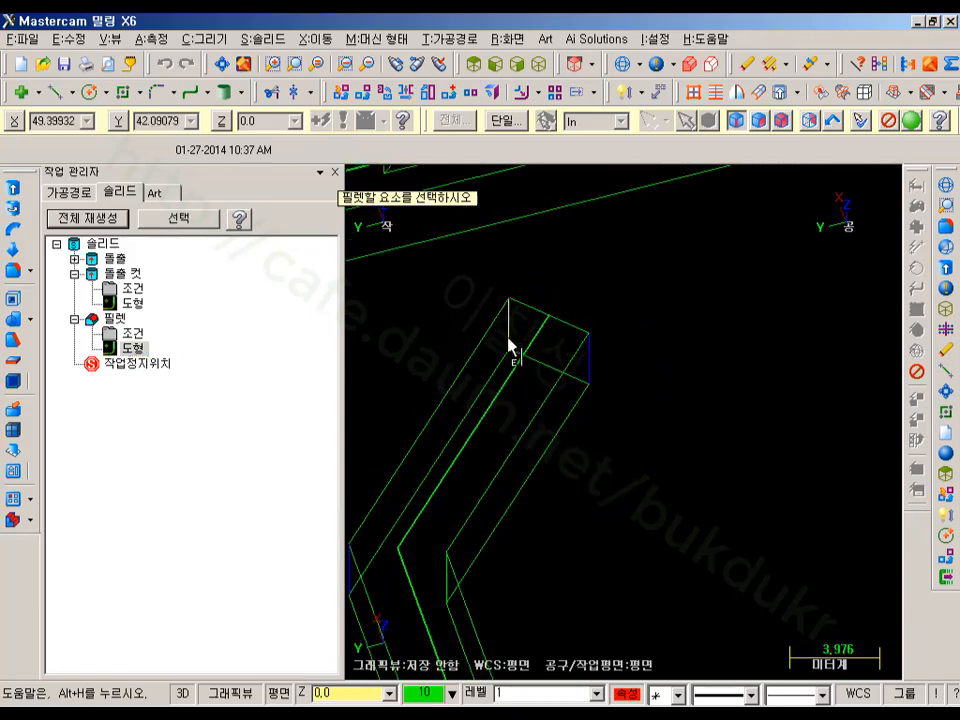
{"action": "middle_click_drag", "start_coordinate": [506, 354], "coordinate": [599, 424]}
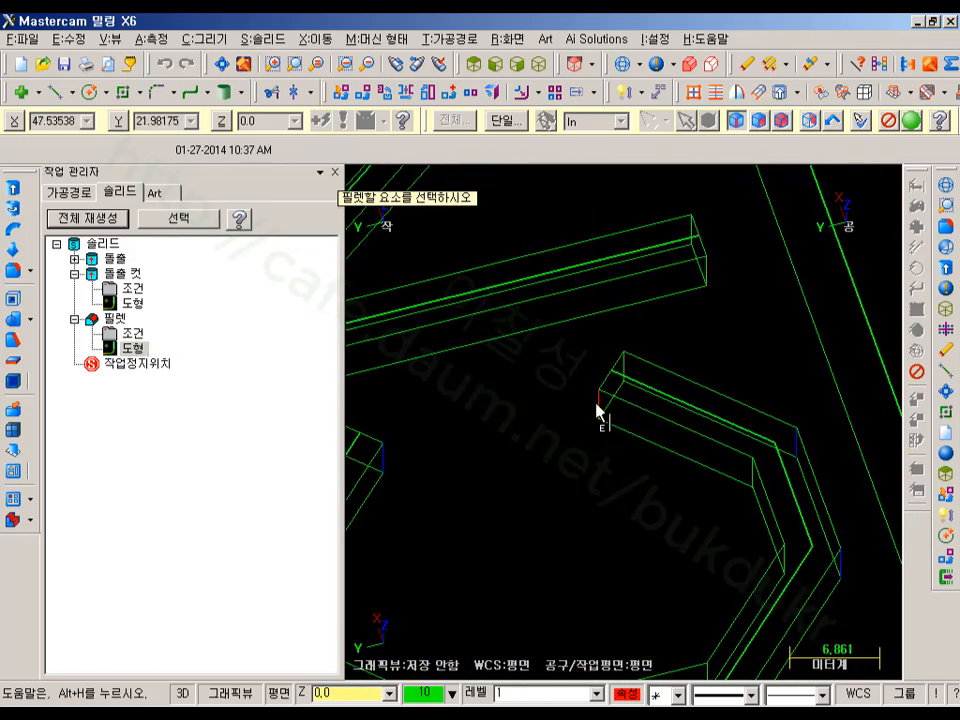
{"action": "left_click", "coordinate": [597, 407]}
{"action": "scroll", "coordinate": [725, 402], "scroll_direction": "down", "scroll_amount": 1}
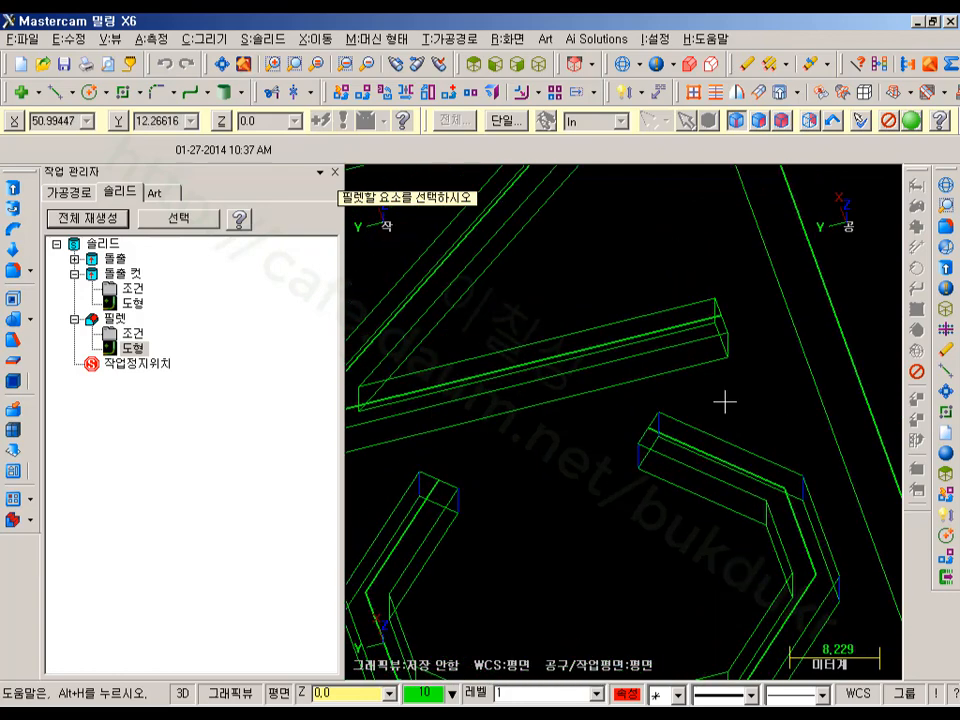
Add the four vertical edges at the two free ends of the N's groove to the fillet geometry
{"action": "left_click", "coordinate": [737, 366]}
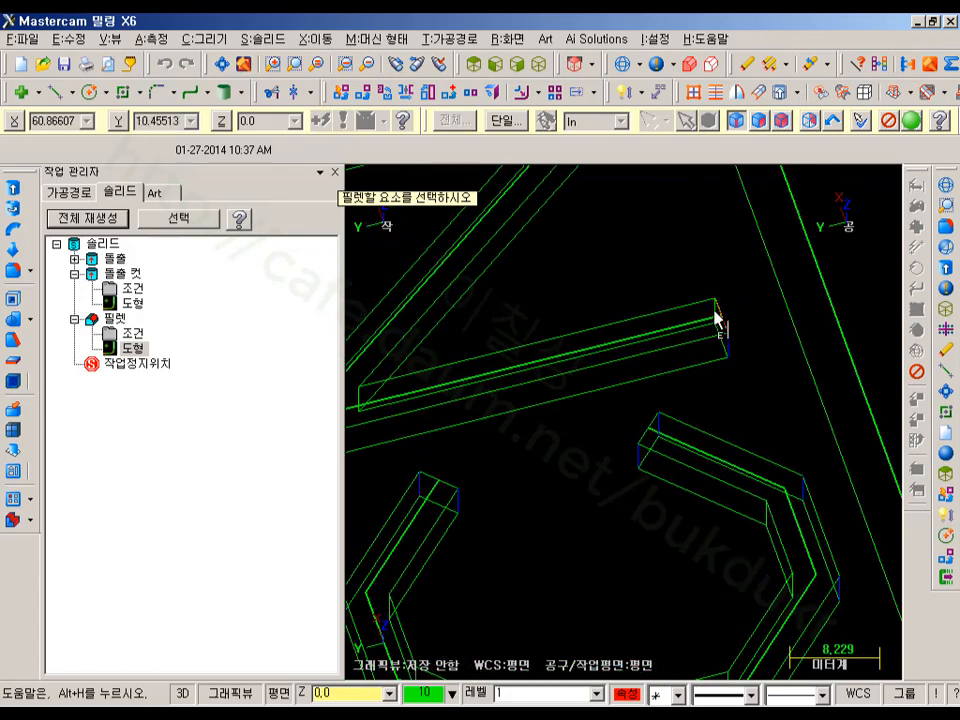
{"action": "scroll", "coordinate": [718, 316], "scroll_direction": "up", "scroll_amount": 2}
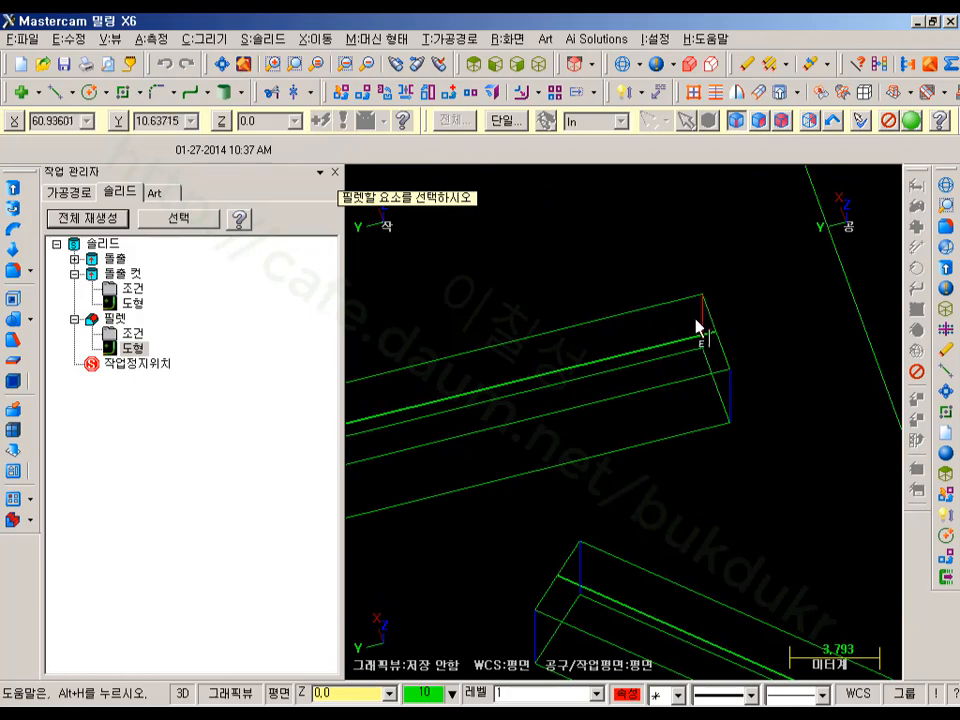
{"action": "left_click", "coordinate": [694, 319]}
{"action": "scroll", "coordinate": [792, 345], "scroll_direction": "down", "scroll_amount": 13}
{"action": "middle_click_drag", "start_coordinate": [677, 266], "coordinate": [883, 489]}
{"action": "scroll", "coordinate": [730, 336], "scroll_direction": "up", "scroll_amount": 1}
{"action": "scroll", "coordinate": [470, 460], "scroll_direction": "up", "scroll_amount": 9}
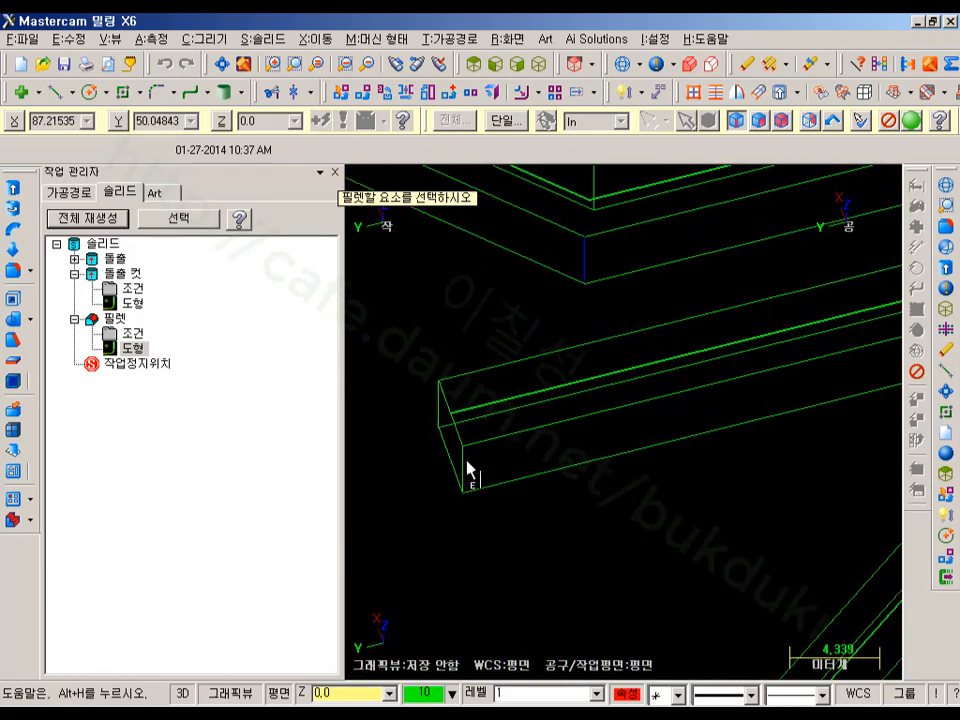
{"action": "left_click", "coordinate": [475, 470]}
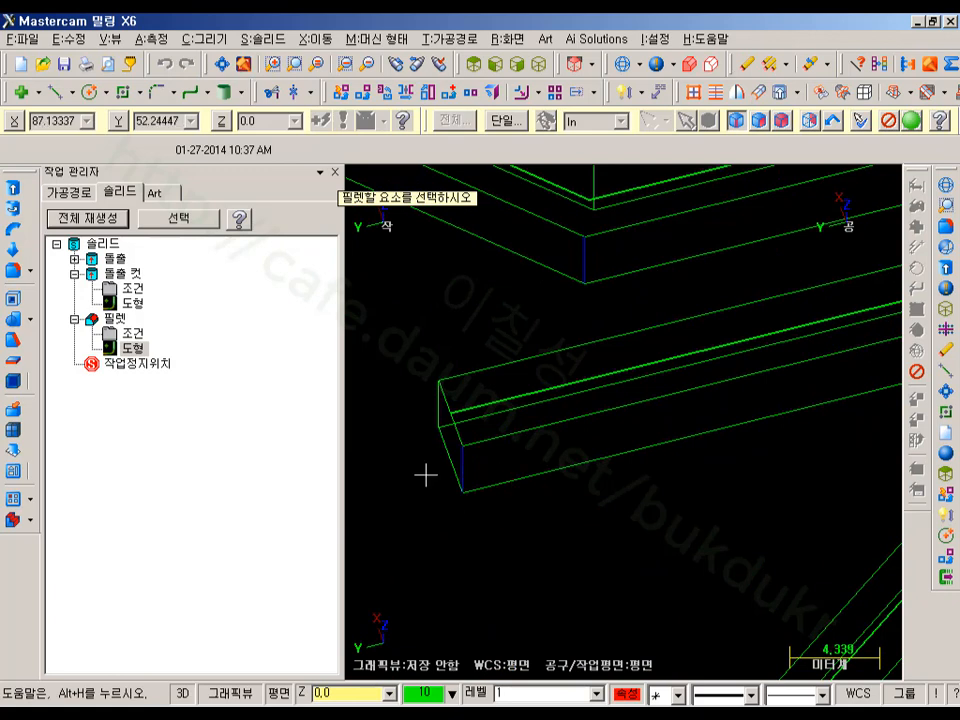
{"action": "left_click", "coordinate": [438, 412]}
{"action": "scroll", "coordinate": [401, 427], "scroll_direction": "up", "scroll_amount": 3}
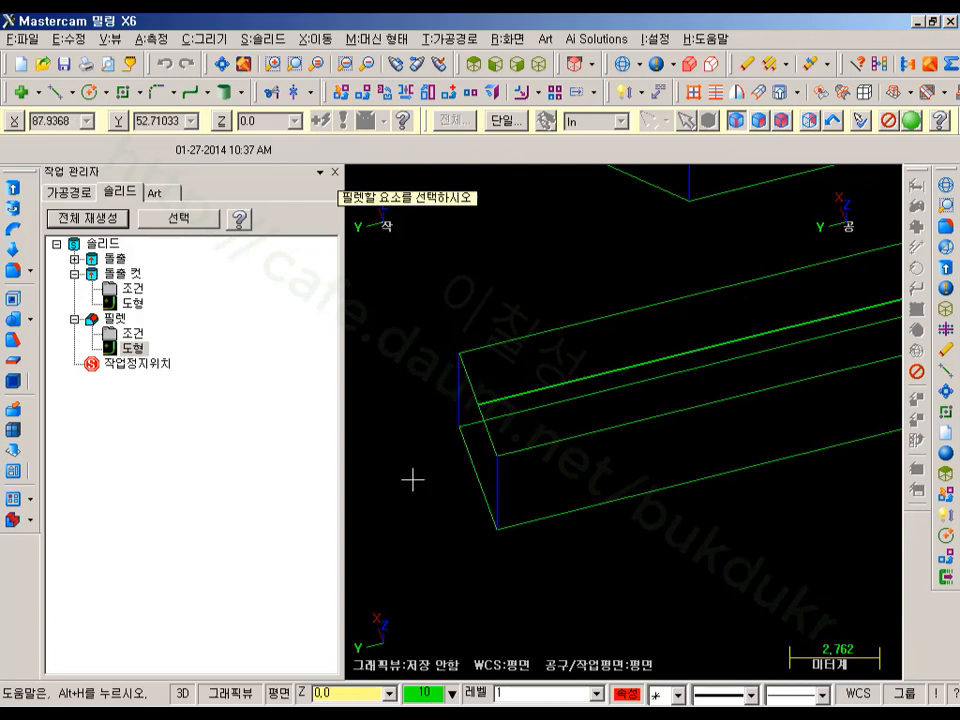
{"action": "left_click", "coordinate": [414, 437]}
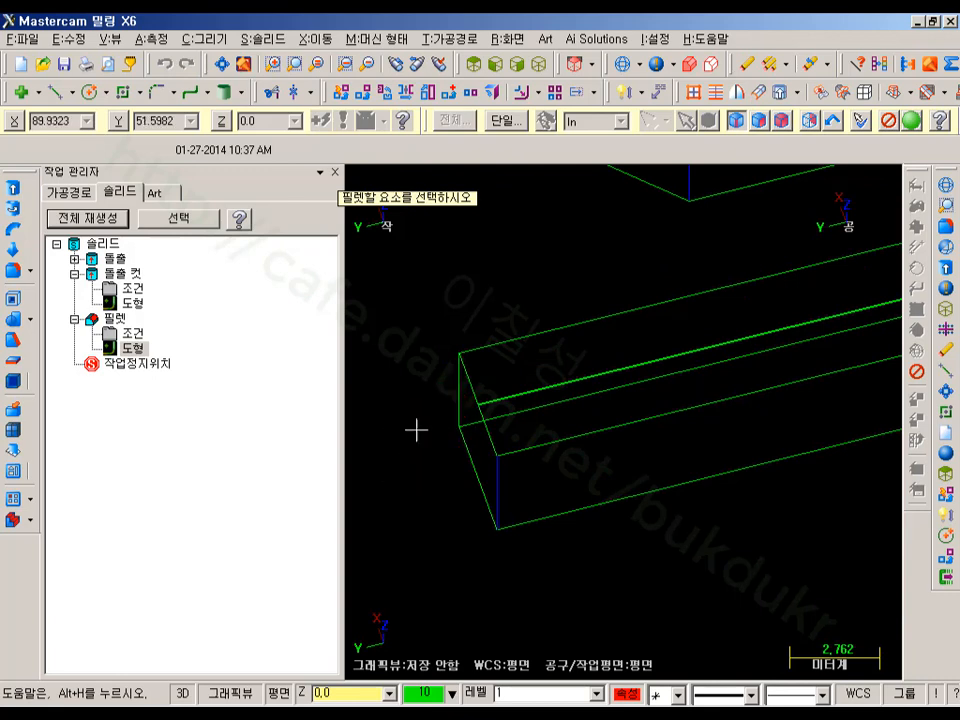
{"action": "left_click", "coordinate": [414, 448]}
Add the four vertical edges at the second C's groove ends to the fillet geometry
{"action": "scroll", "coordinate": [407, 459], "scroll_direction": "down", "scroll_amount": 8}
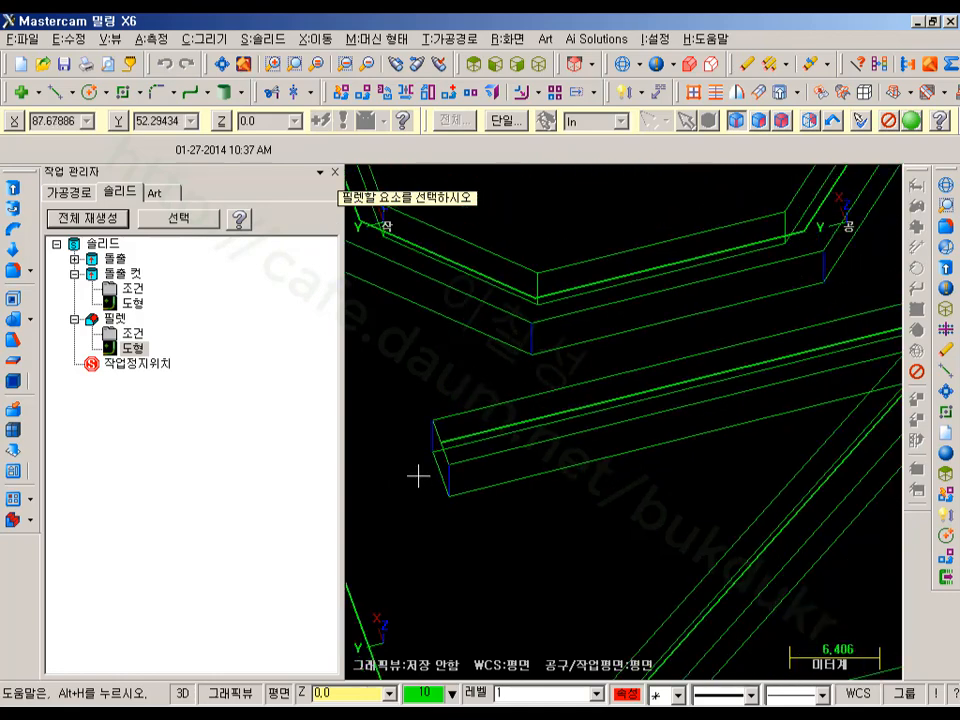
{"action": "middle_click_drag", "start_coordinate": [601, 278], "coordinate": [688, 478]}
{"action": "scroll", "coordinate": [696, 366], "scroll_direction": "up", "scroll_amount": 4}
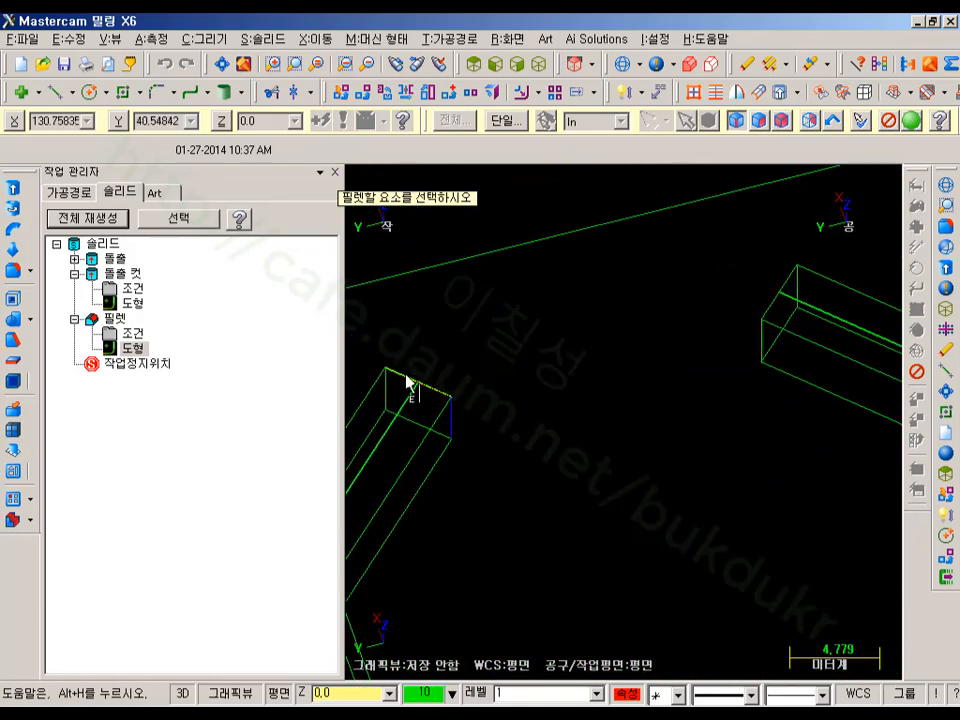
{"action": "left_click", "coordinate": [465, 401]}
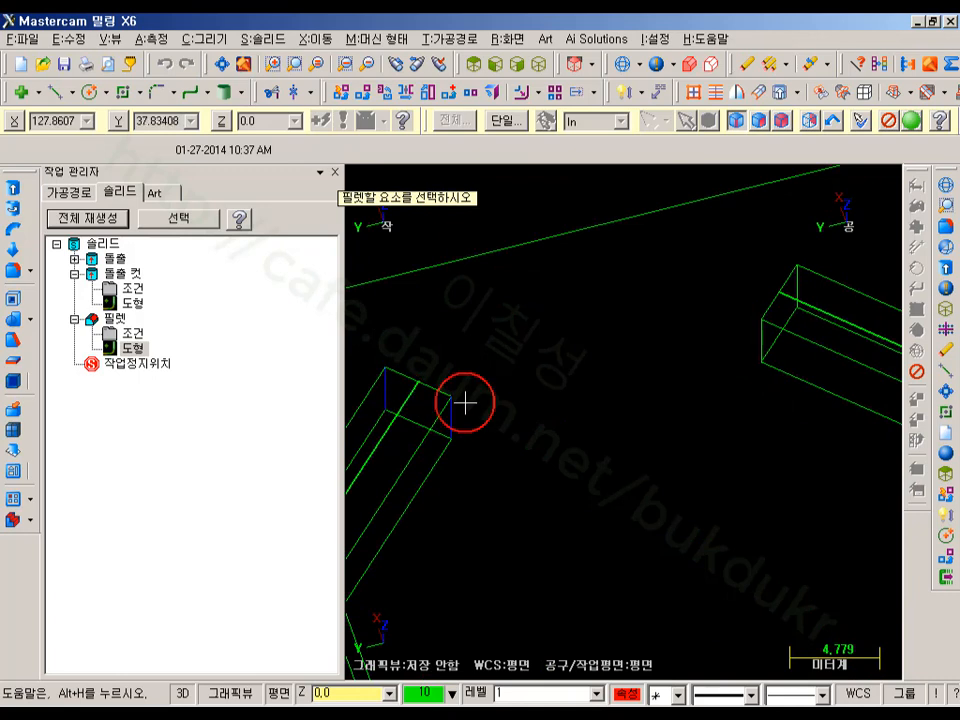
{"action": "left_click", "coordinate": [759, 343]}
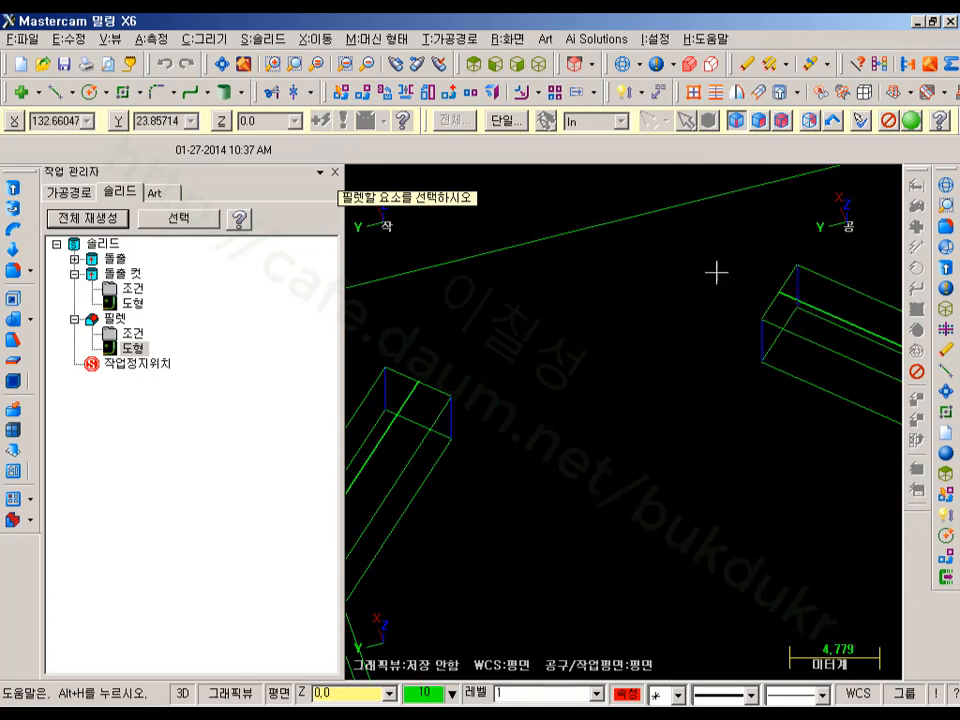
Accept the extended fillet edge selection and regenerate all solids
{"action": "scroll", "coordinate": [716, 272], "scroll_direction": "down", "scroll_amount": 1}
{"action": "left_click", "coordinate": [910, 121]}
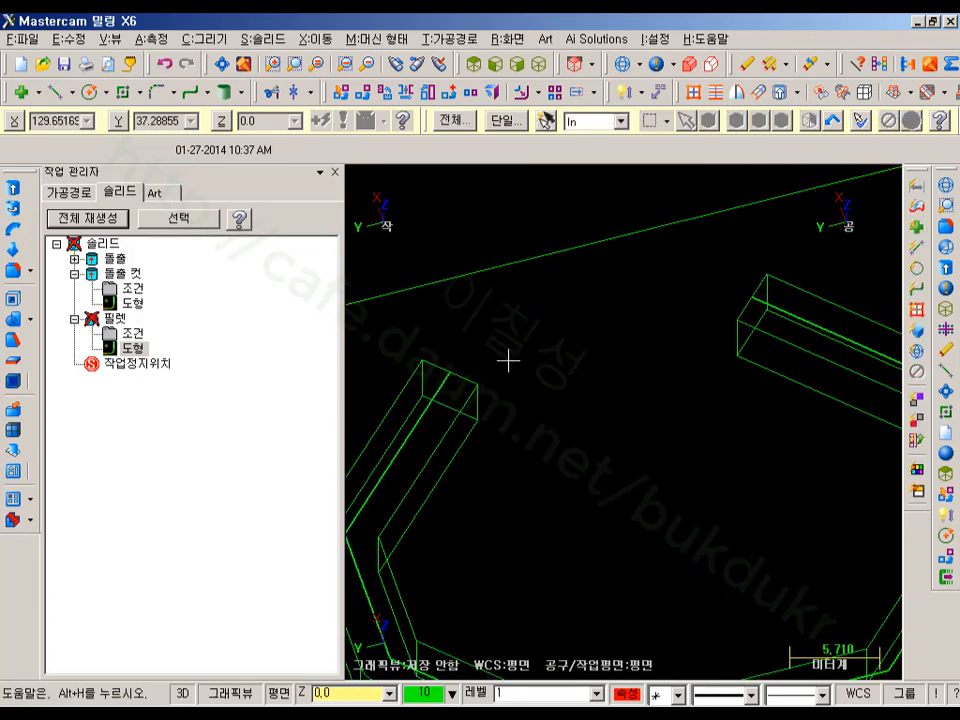
{"action": "left_click", "coordinate": [101, 220]}
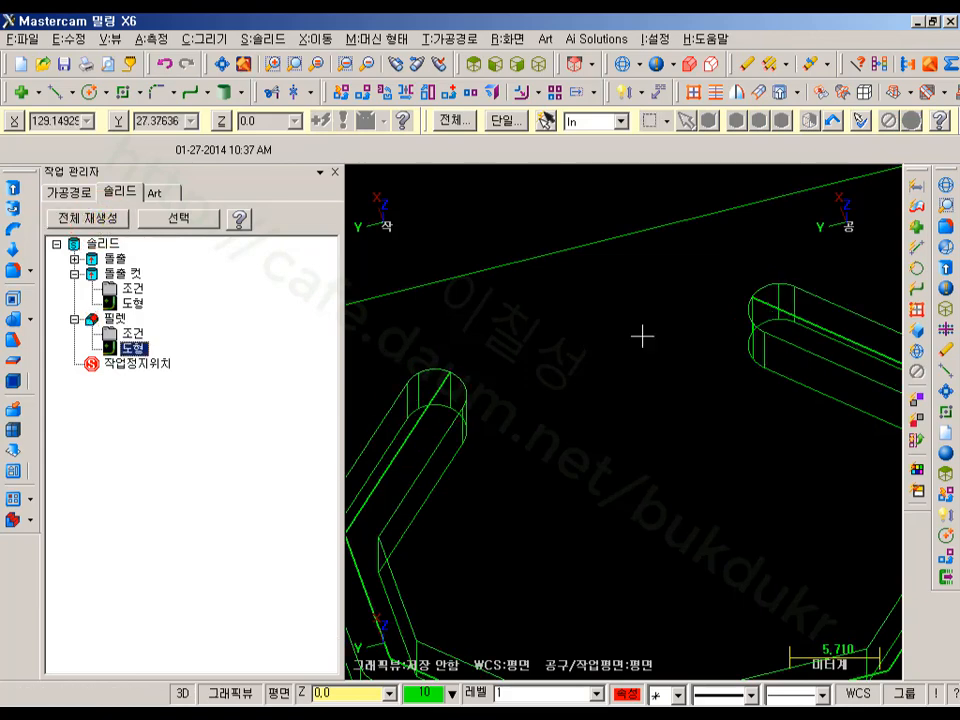
Examine the rounded groove ends of the second C in isometric and shaded views, including close-ups of one end
{"action": "left_click", "coordinate": [538, 64]}
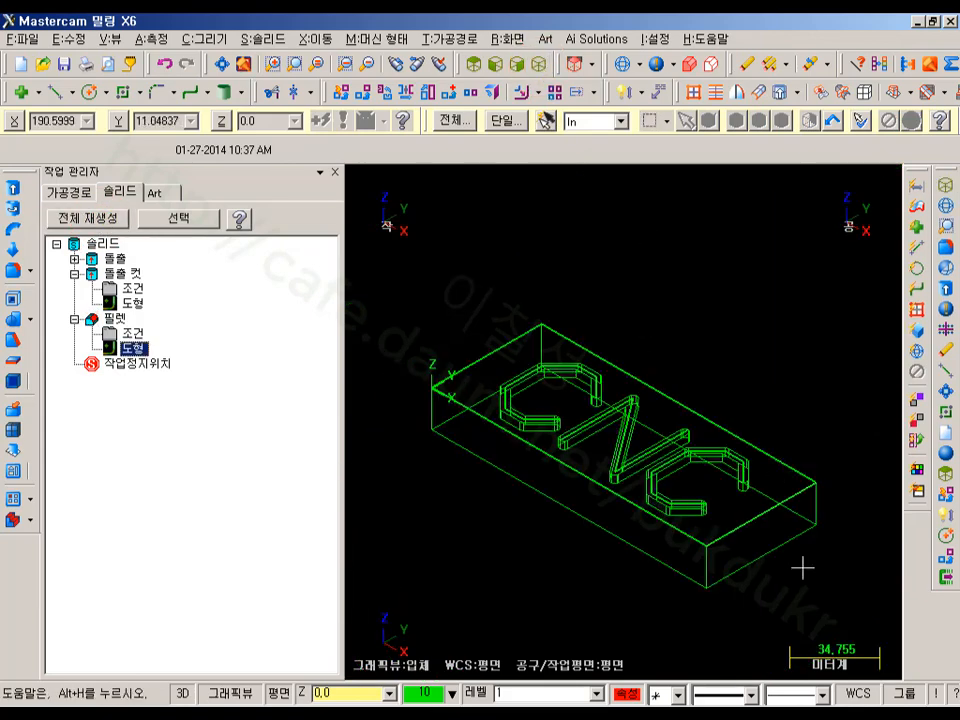
{"action": "scroll", "coordinate": [802, 568], "scroll_direction": "up", "scroll_amount": 5}
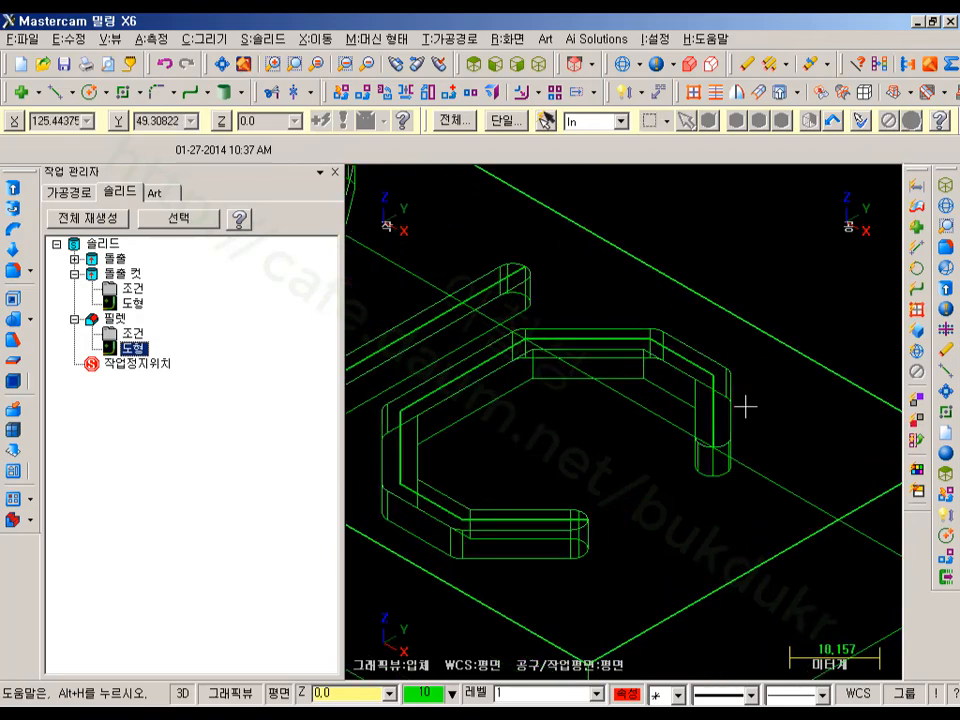
{"action": "scroll", "coordinate": [742, 398], "scroll_direction": "up", "scroll_amount": 1}
{"action": "key", "text": "alt+s"}
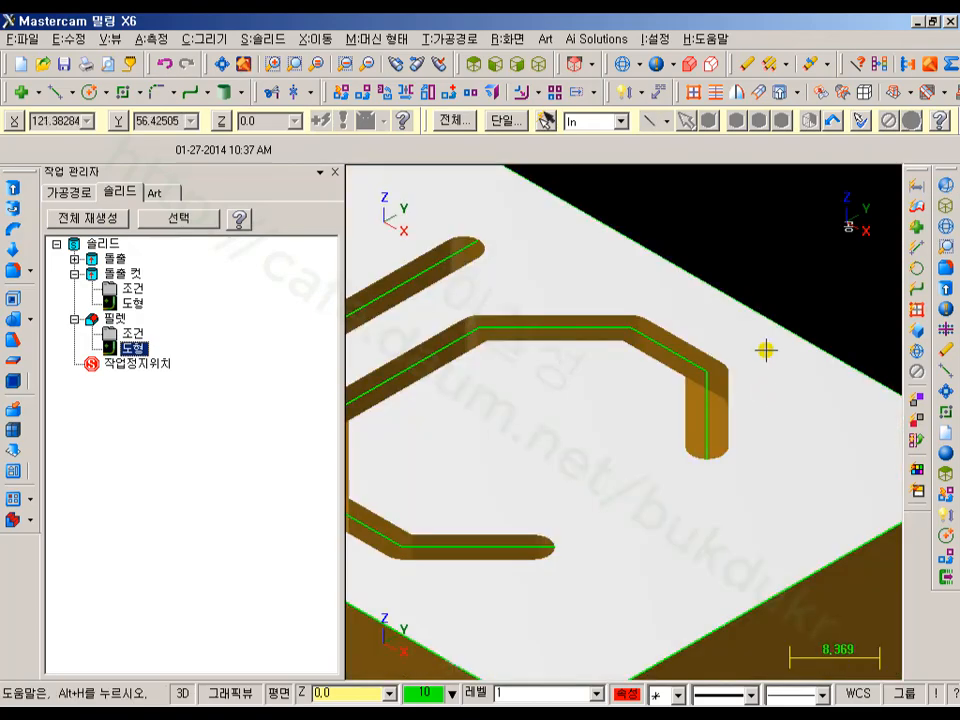
{"action": "mouse_move", "coordinate": [784, 246]}
{"action": "middle_mouse_down"}
{"action": "mouse_move", "coordinate": [741, 246]}
{"action": "mouse_move", "coordinate": [692, 284]}
{"action": "mouse_move", "coordinate": [786, 332]}
{"action": "mouse_move", "coordinate": [716, 281]}
{"action": "mouse_move", "coordinate": [613, 281]}
{"action": "mouse_move", "coordinate": [622, 323]}
{"action": "middle_mouse_up"}
{"action": "scroll", "coordinate": [549, 285], "scroll_direction": "up", "scroll_amount": 5}
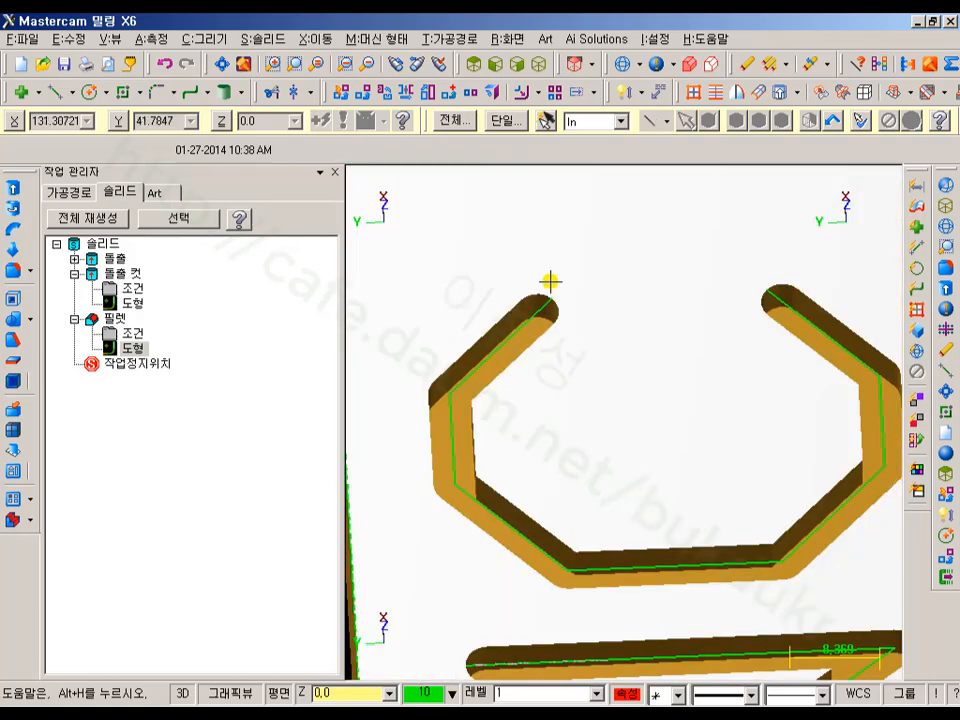
{"action": "scroll", "coordinate": [542, 312], "scroll_direction": "down", "scroll_amount": 1}
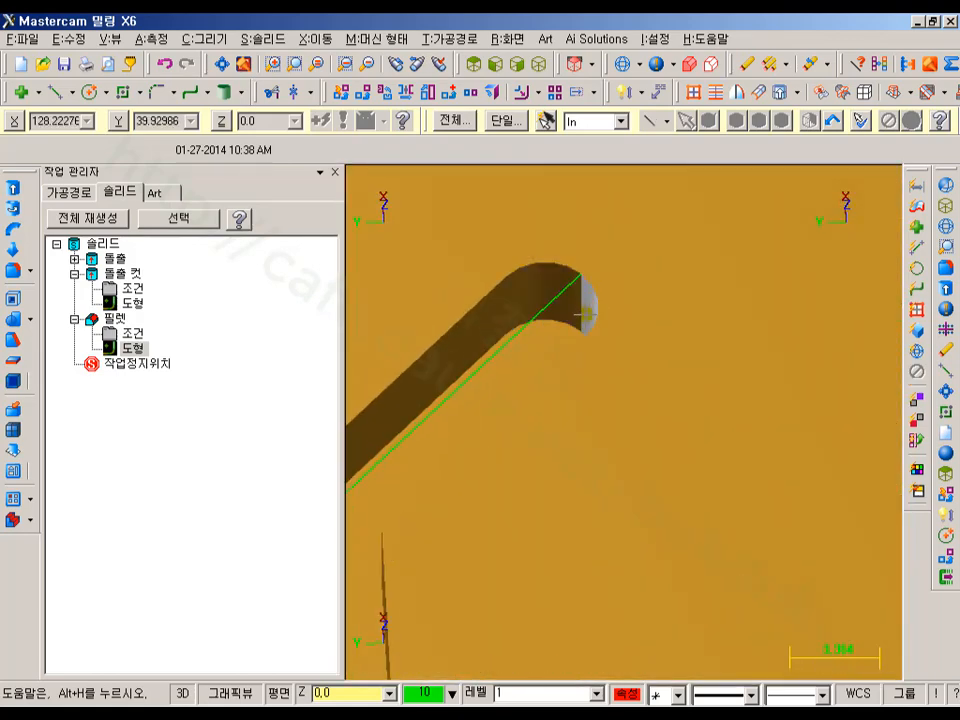
{"action": "scroll", "coordinate": [572, 290], "scroll_direction": "down", "scroll_amount": 1}
{"action": "scroll", "coordinate": [572, 290], "scroll_direction": "down", "scroll_amount": 2}
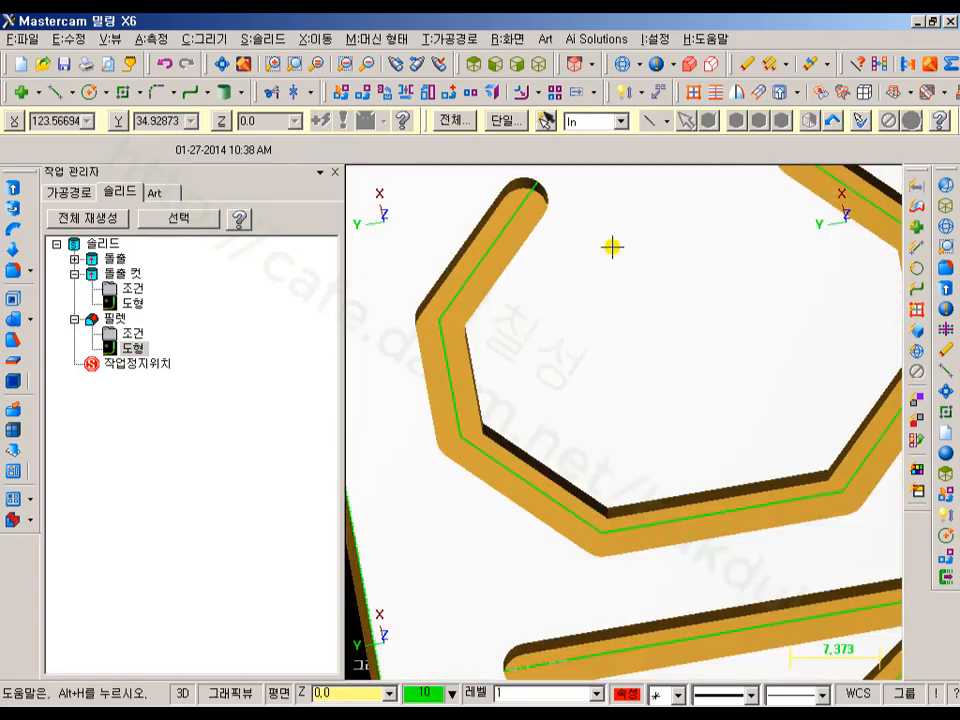
{"action": "middle_click_drag", "start_coordinate": [610, 231], "coordinate": [639, 364]}
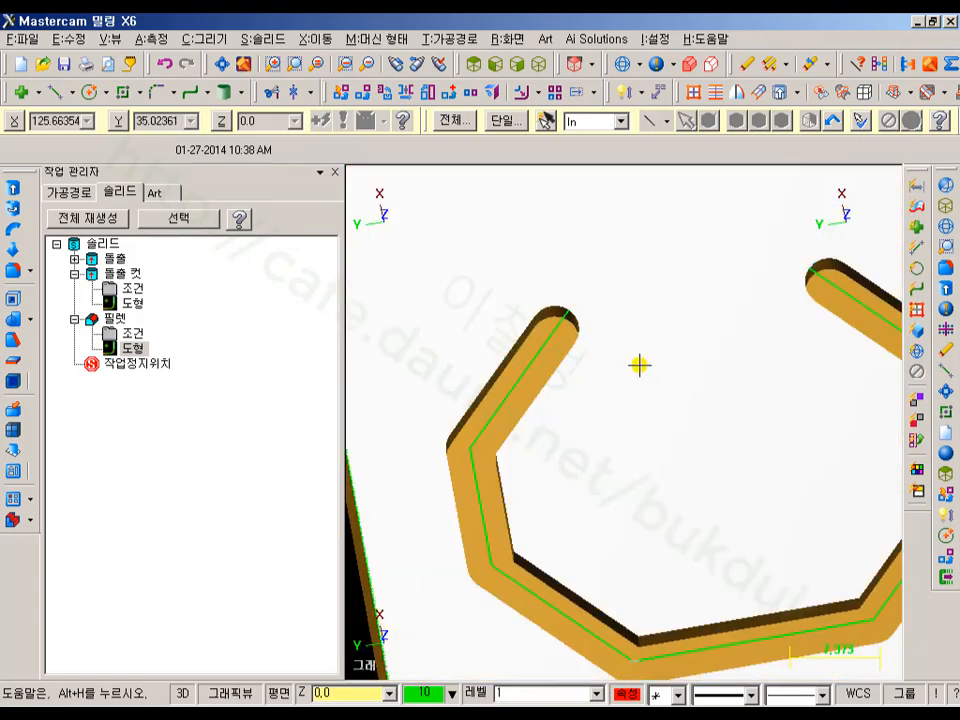
{"action": "middle_click_drag", "start_coordinate": [627, 296], "coordinate": [600, 281]}
{"action": "scroll", "coordinate": [565, 332], "scroll_direction": "up", "scroll_amount": 4}
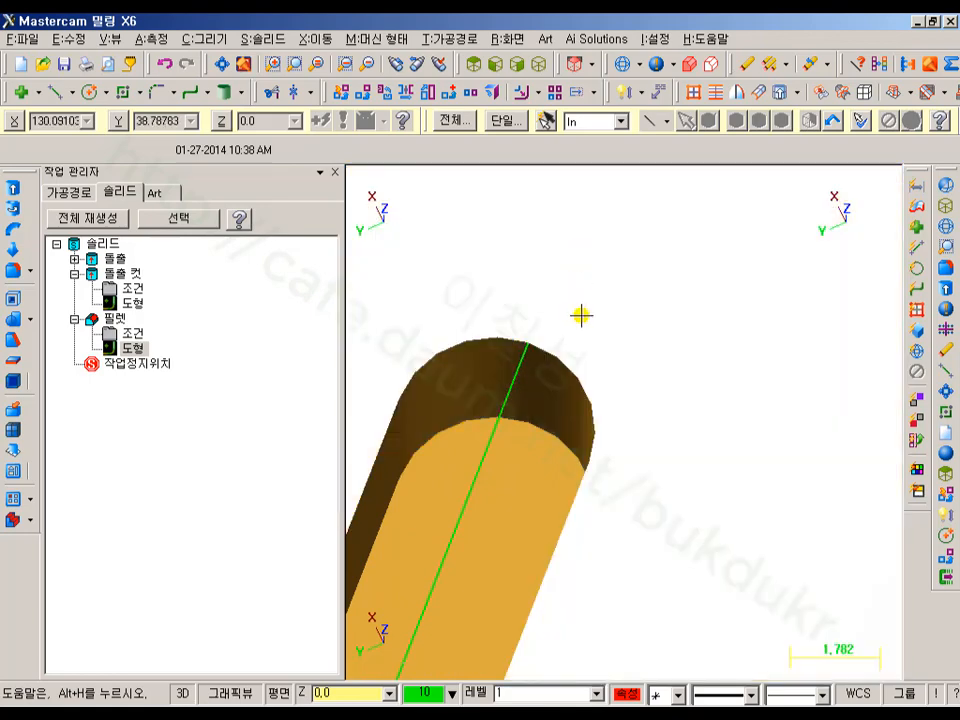
{"action": "scroll", "coordinate": [579, 326], "scroll_direction": "down", "scroll_amount": 4}
{"action": "scroll", "coordinate": [580, 327], "scroll_direction": "up", "scroll_amount": 1}
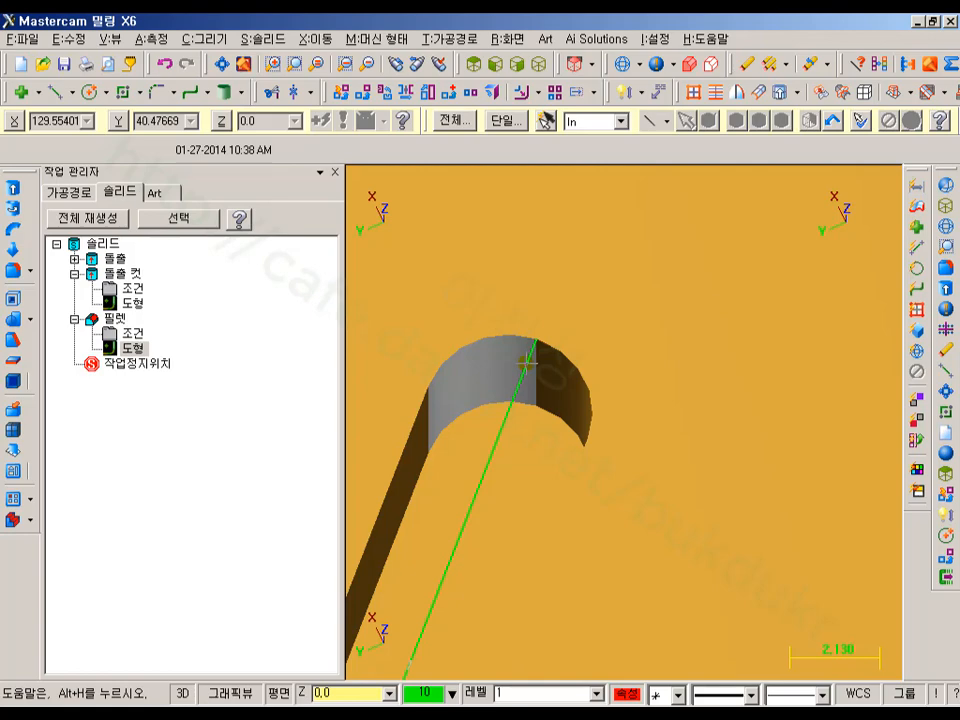
{"action": "scroll", "coordinate": [581, 311], "scroll_direction": "down", "scroll_amount": 12}
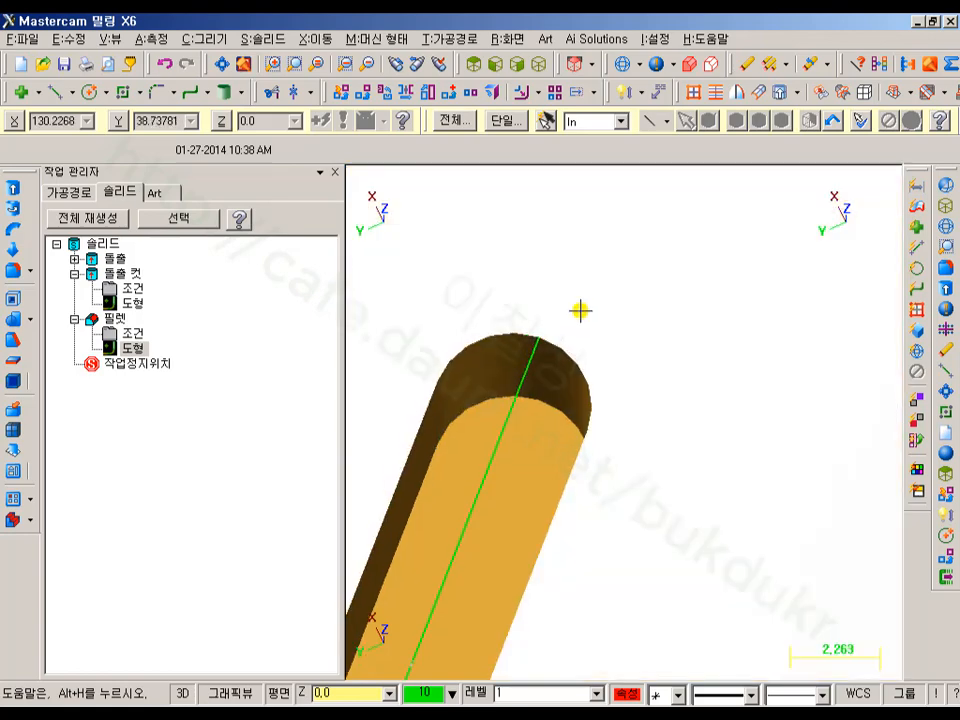
Return the model to wireframe display and recolour all line entities magenta
{"action": "left_click", "coordinate": [623, 66]}
{"action": "middle_click_drag", "start_coordinate": [639, 286], "coordinate": [707, 377]}
{"action": "scroll", "coordinate": [707, 377], "scroll_direction": "down", "scroll_amount": 20}
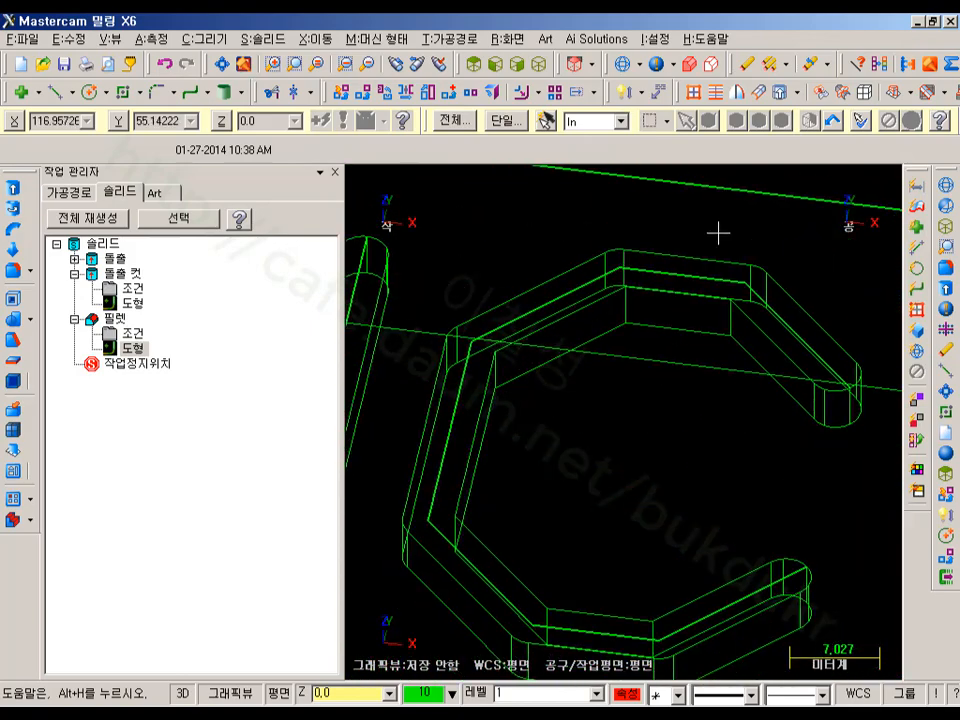
{"action": "middle_click_drag", "start_coordinate": [741, 251], "coordinate": [755, 332]}
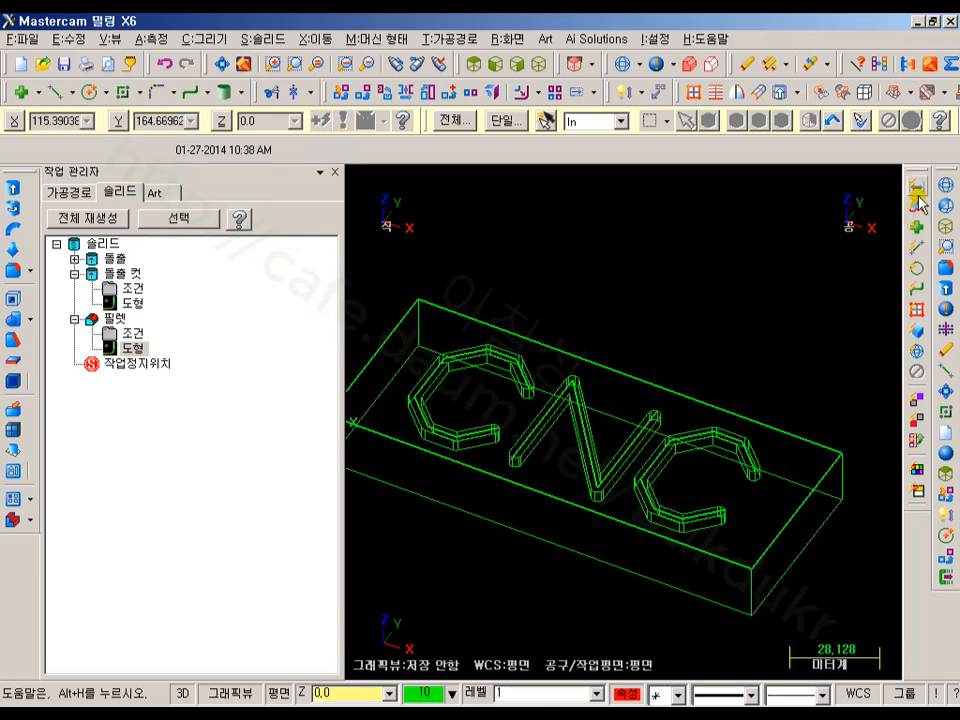
{"action": "left_click", "coordinate": [918, 248]}
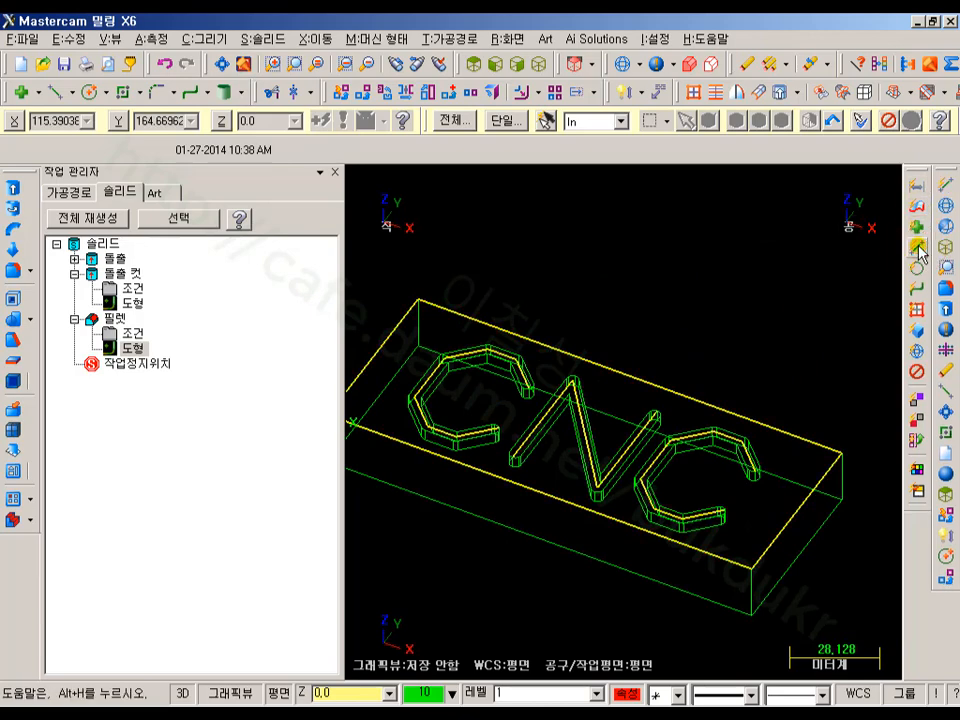
{"action": "left_click", "coordinate": [424, 693]}
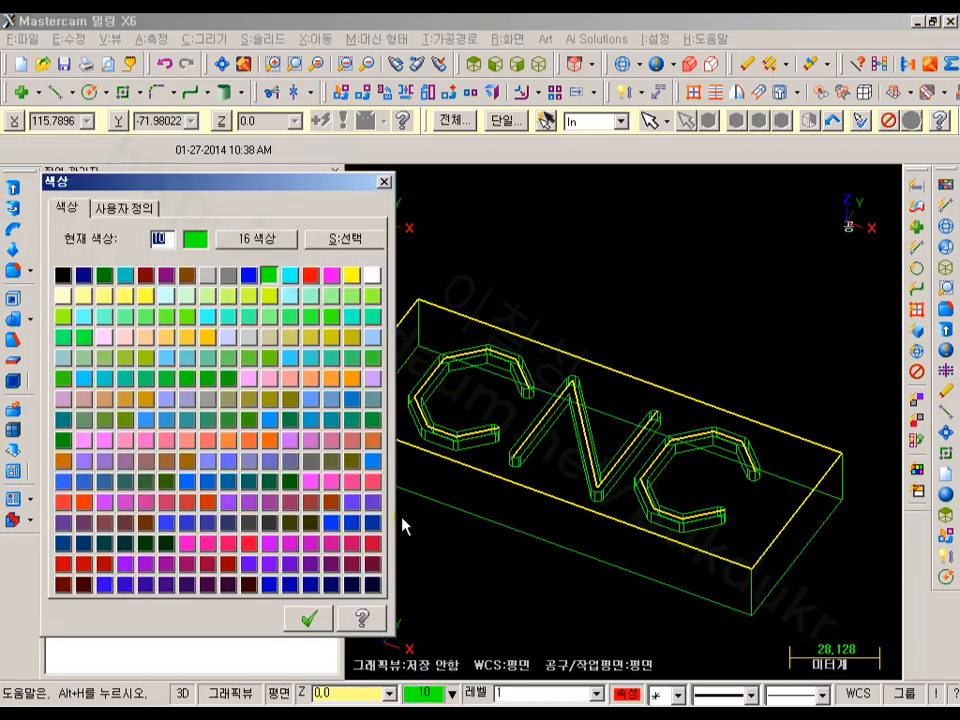
{"action": "left_click", "coordinate": [331, 275]}
{"action": "left_click", "coordinate": [309, 618]}
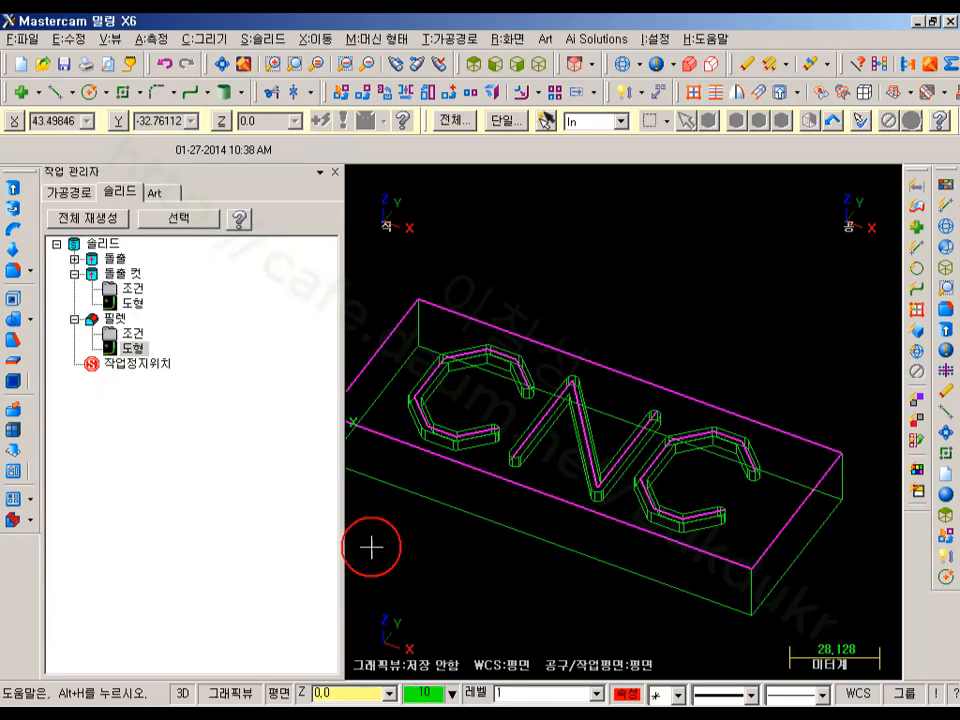
Extend the two open end lines of the second C's centreline by a length of 2.0 using Trim/Extend
{"action": "scroll", "coordinate": [665, 268], "scroll_direction": "down", "scroll_amount": 1}
{"action": "middle_click_drag", "start_coordinate": [690, 258], "coordinate": [690, 297]}
{"action": "mouse_move", "coordinate": [803, 304]}
{"action": "middle_mouse_down"}
{"action": "mouse_move", "coordinate": [767, 334]}
{"action": "mouse_move", "coordinate": [784, 306]}
{"action": "middle_mouse_up"}
{"action": "scroll", "coordinate": [831, 499], "scroll_direction": "up", "scroll_amount": 3}
{"action": "scroll", "coordinate": [746, 529], "scroll_direction": "up", "scroll_amount": 5}
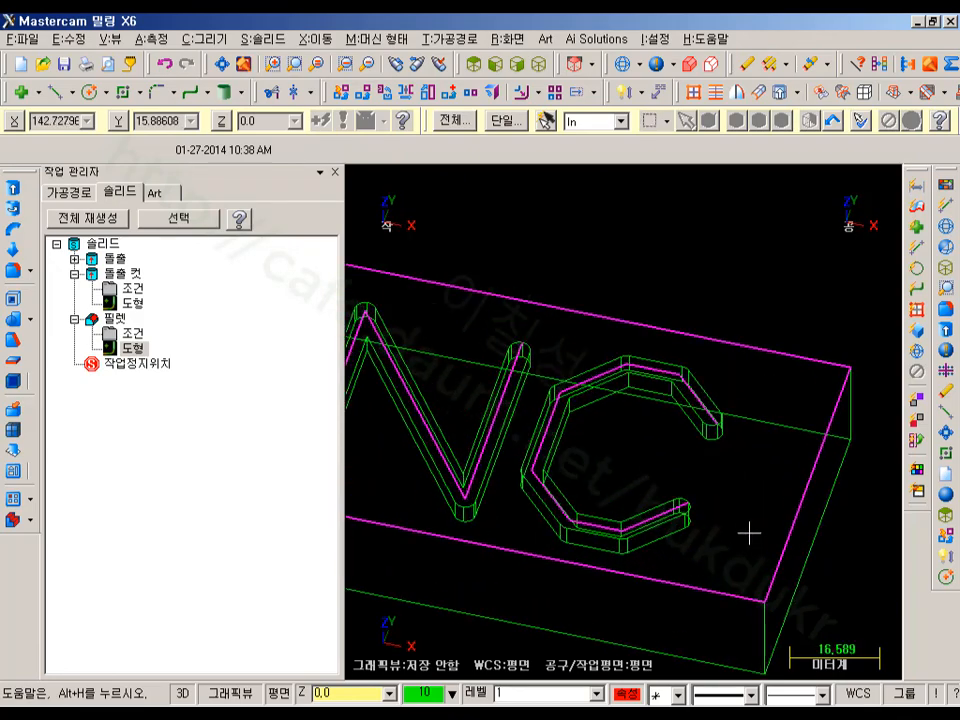
{"action": "left_click", "coordinate": [268, 93]}
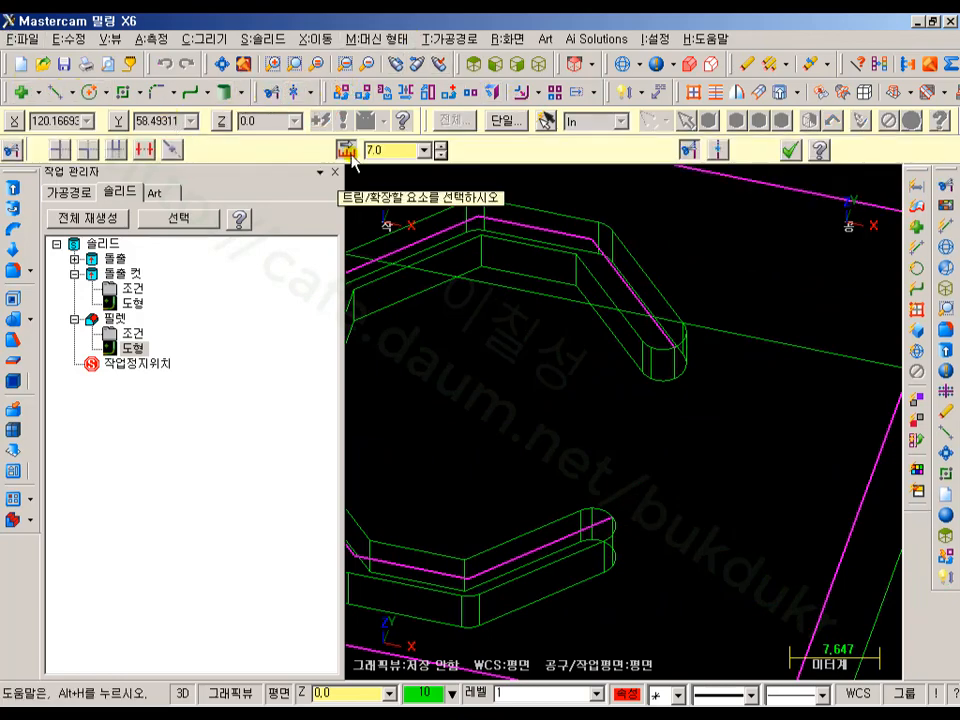
{"action": "left_click", "coordinate": [396, 151]}
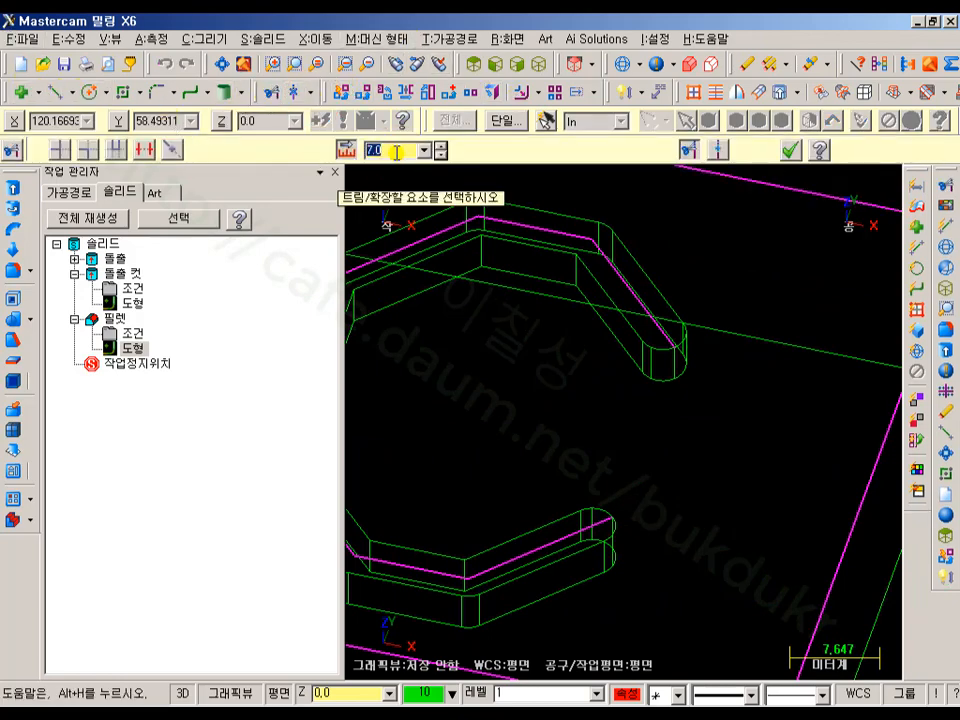
{"action": "type", "text": "2"}
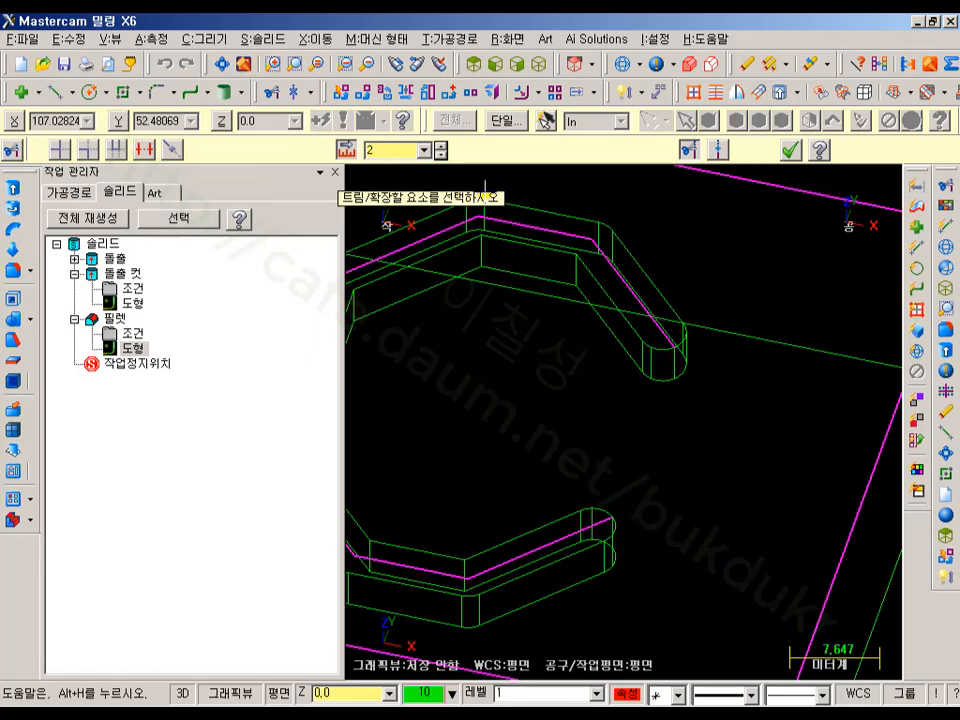
{"action": "type", "text": ".0"}
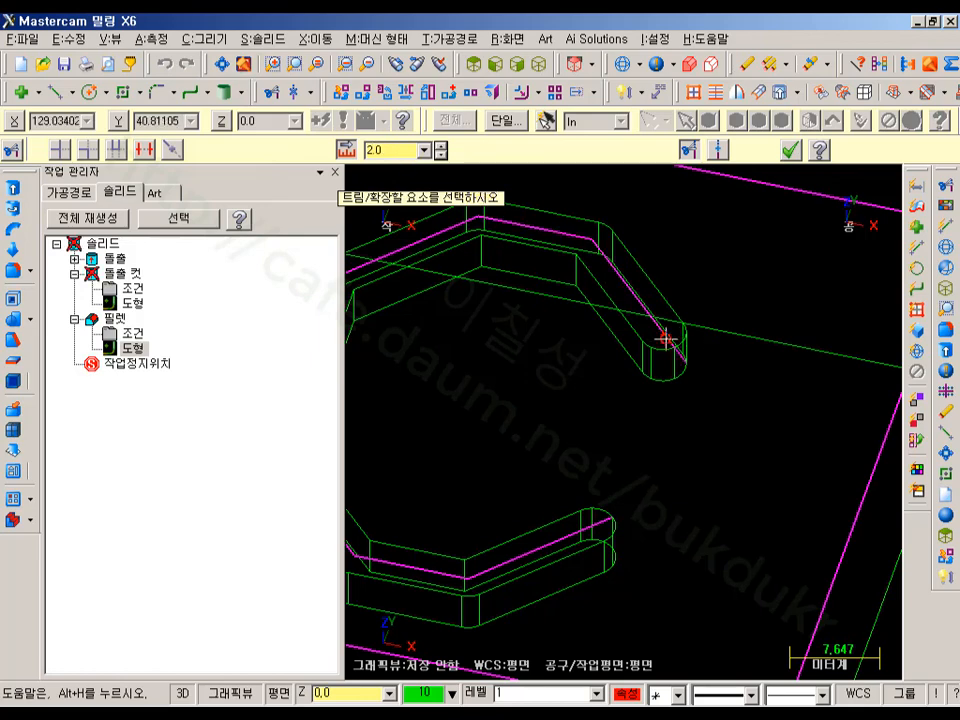
{"action": "left_click", "coordinate": [596, 533]}
Extend the open end lines of the N's and first C's centrelines by 2.0 and finish the Trim/Extend command
{"action": "scroll", "coordinate": [707, 433], "scroll_direction": "down", "scroll_amount": 3}
{"action": "middle_click_drag", "start_coordinate": [521, 382], "coordinate": [737, 408]}
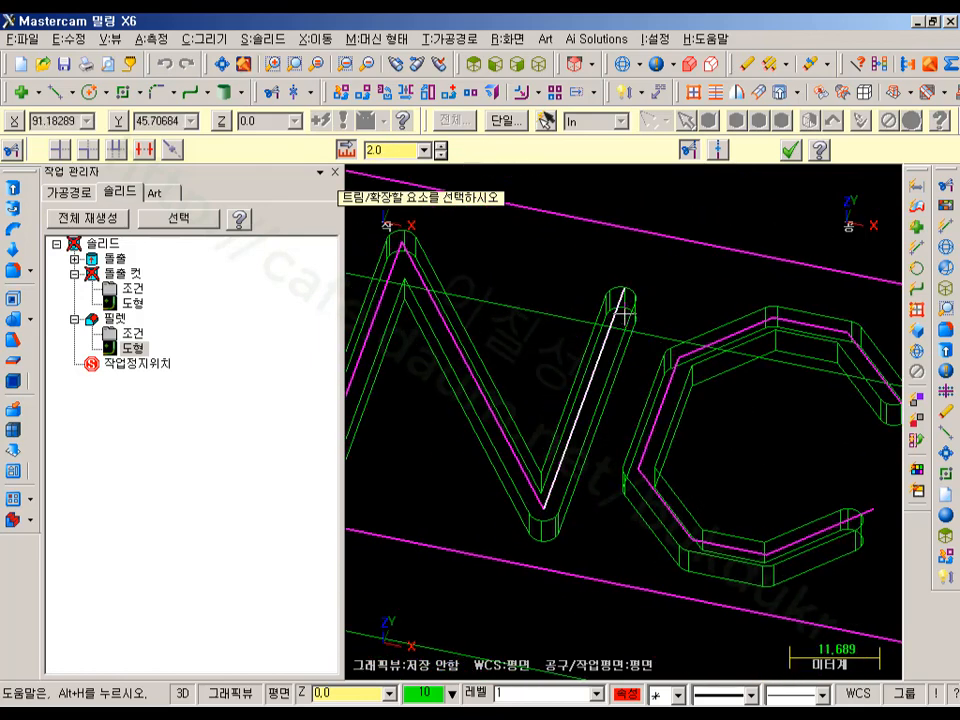
{"action": "mouse_move", "coordinate": [619, 311]}
{"action": "middle_mouse_down"}
{"action": "mouse_move", "coordinate": [681, 326]}
{"action": "mouse_move", "coordinate": [628, 414]}
{"action": "middle_mouse_up"}
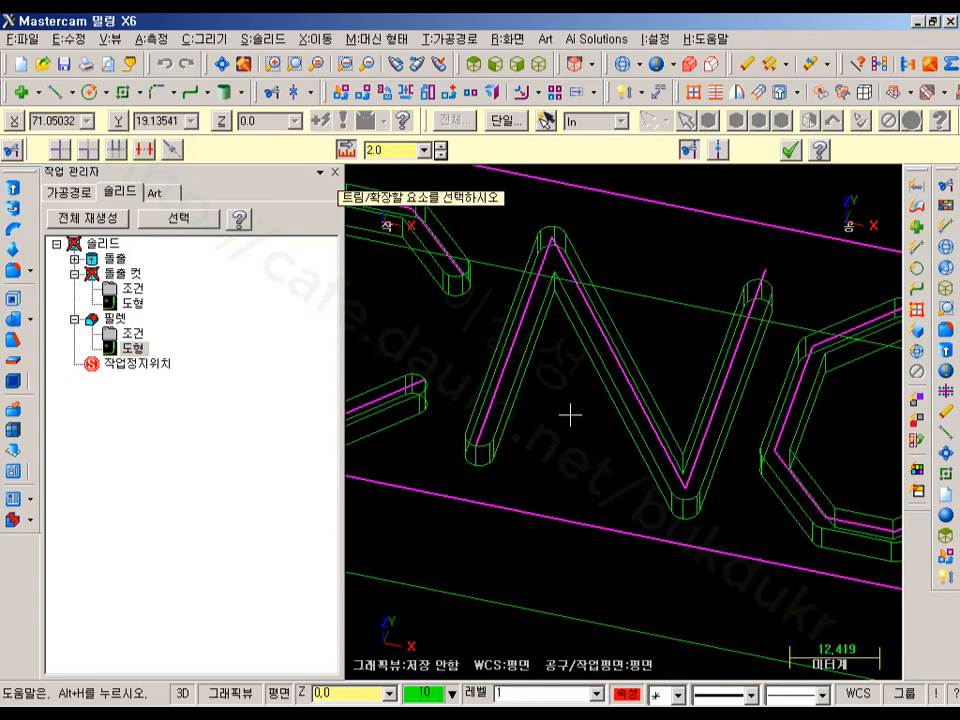
{"action": "left_click", "coordinate": [493, 421]}
{"action": "middle_click_drag", "start_coordinate": [450, 355], "coordinate": [607, 364]}
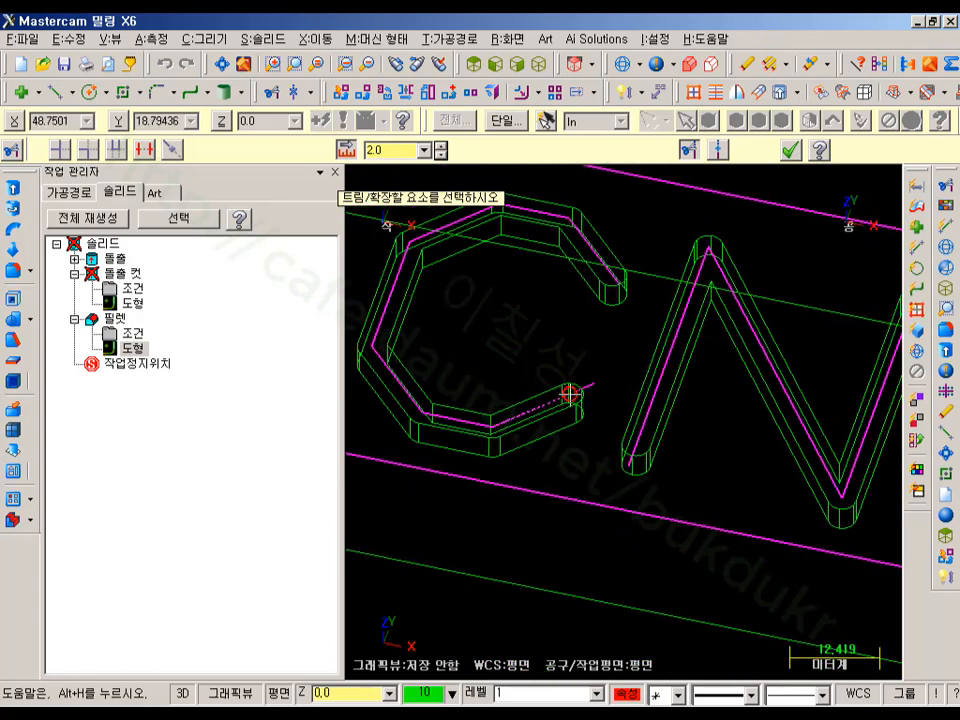
{"action": "scroll", "coordinate": [615, 268], "scroll_direction": "down", "scroll_amount": 2}
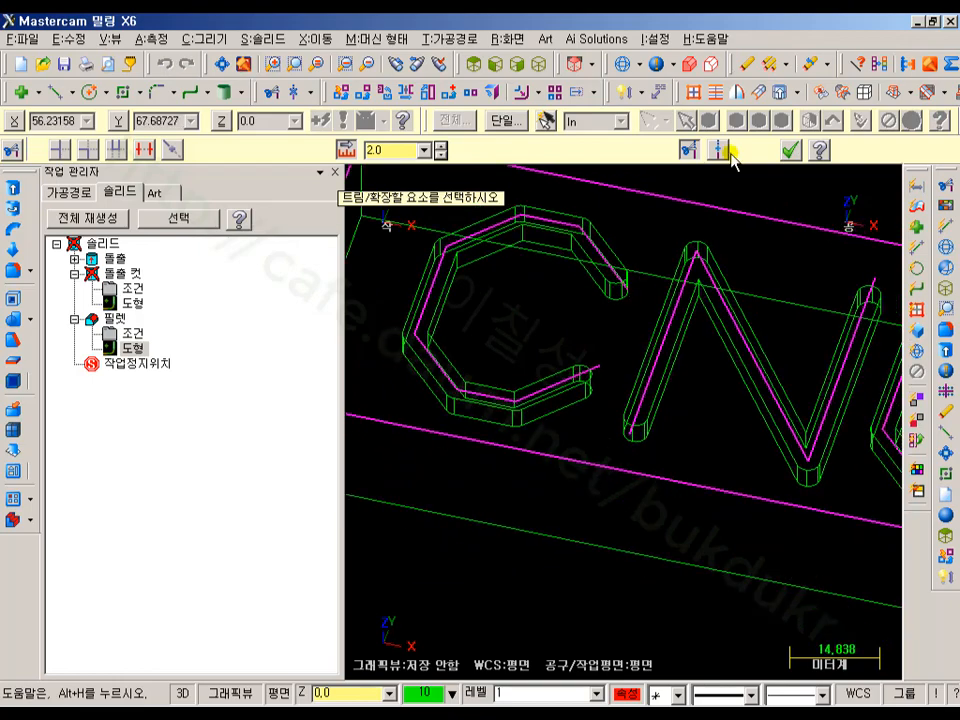
{"action": "left_click", "coordinate": [790, 150]}
Regenerate all solids so the CNC grooves follow the extended centrelines
{"action": "scroll", "coordinate": [484, 390], "scroll_direction": "down", "scroll_amount": 3}
{"action": "scroll", "coordinate": [489, 381], "scroll_direction": "up", "scroll_amount": 1}
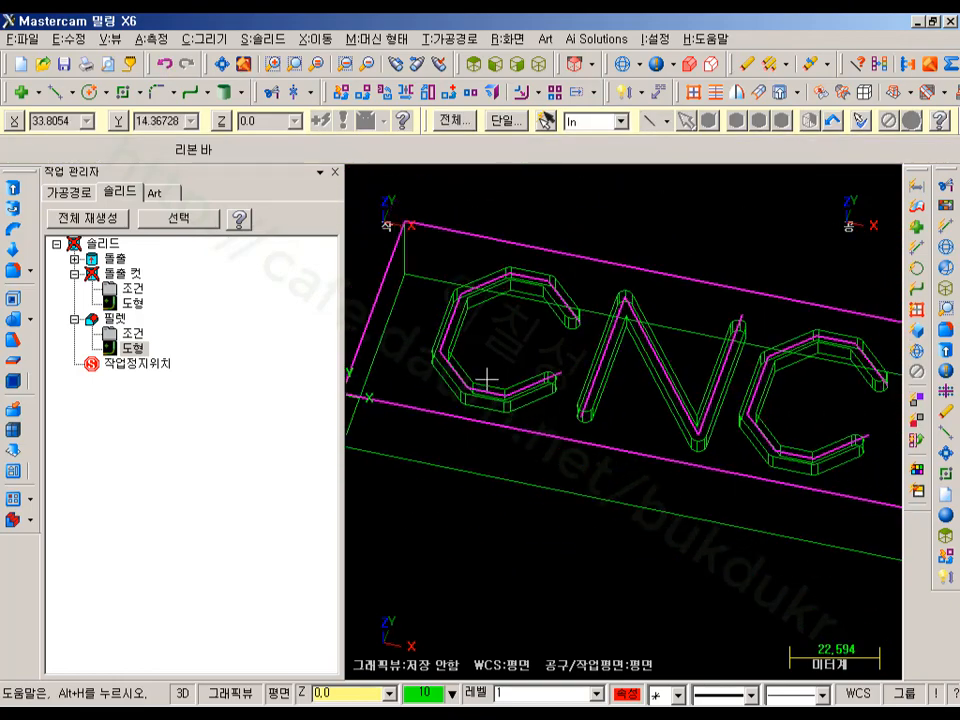
{"action": "scroll", "coordinate": [527, 360], "scroll_direction": "down", "scroll_amount": 1}
{"action": "middle_click_drag", "start_coordinate": [435, 251], "coordinate": [684, 284]}
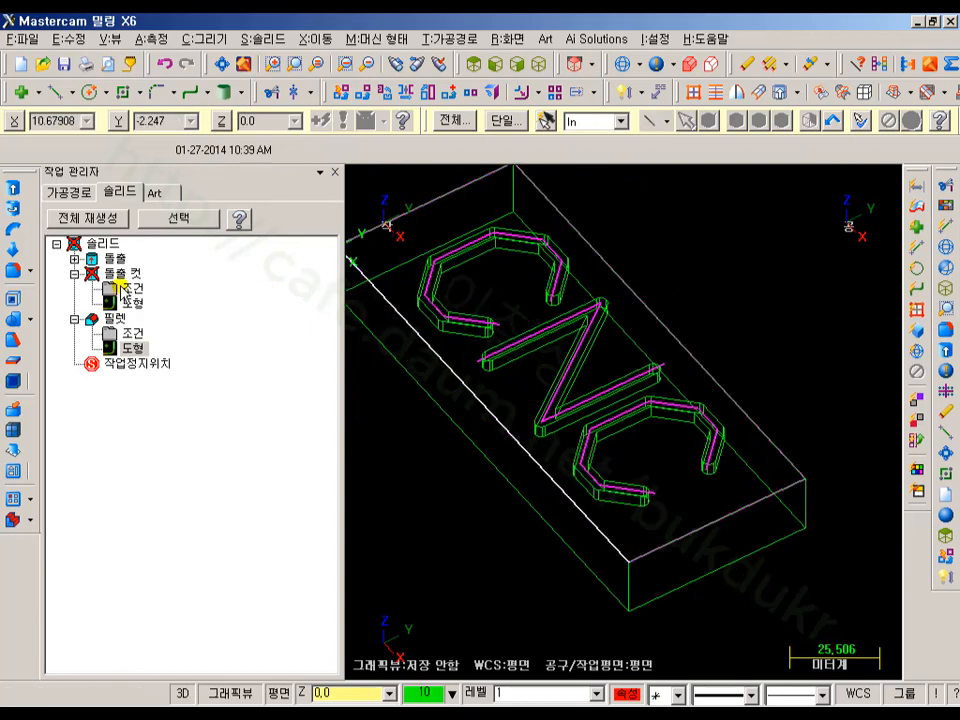
{"action": "scroll", "coordinate": [660, 366], "scroll_direction": "up", "scroll_amount": 2}
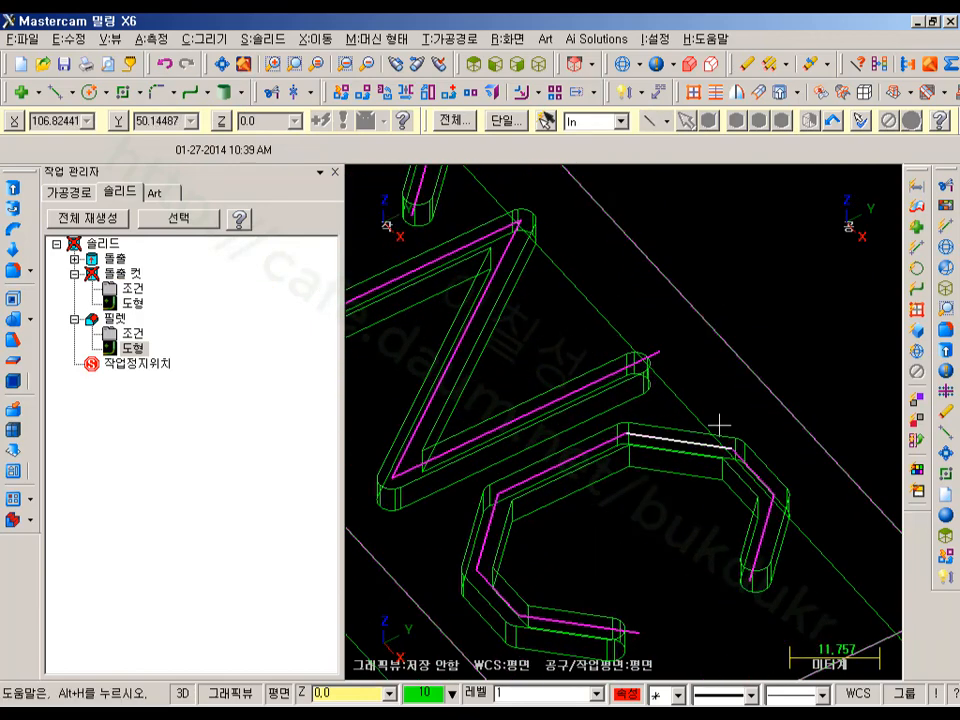
{"action": "scroll", "coordinate": [648, 350], "scroll_direction": "up", "scroll_amount": 1}
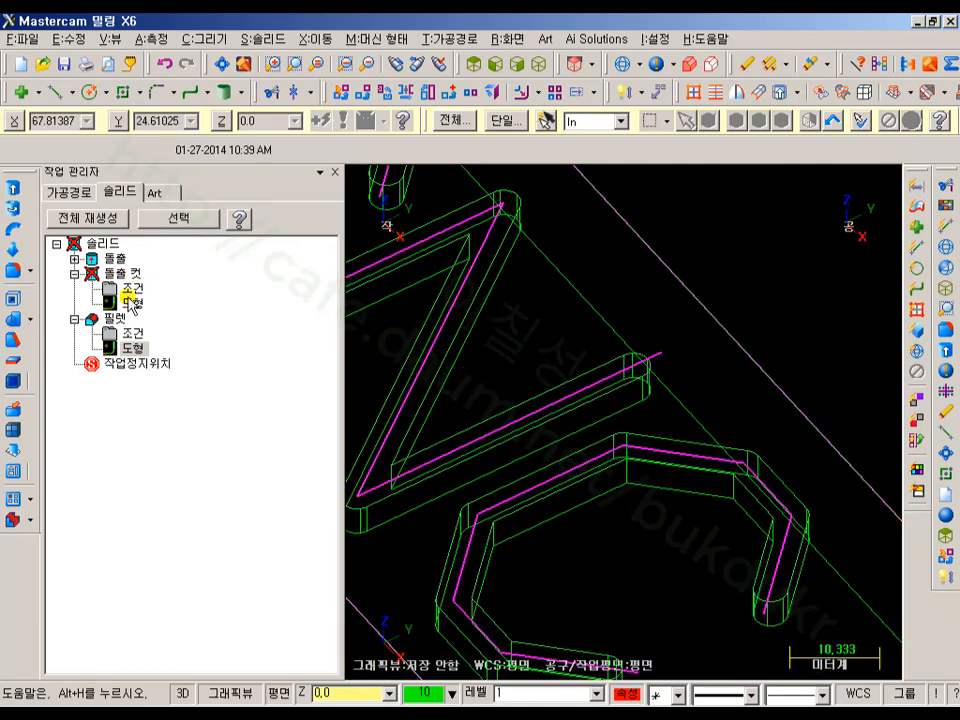
{"action": "scroll", "coordinate": [802, 317], "scroll_direction": "down", "scroll_amount": 1}
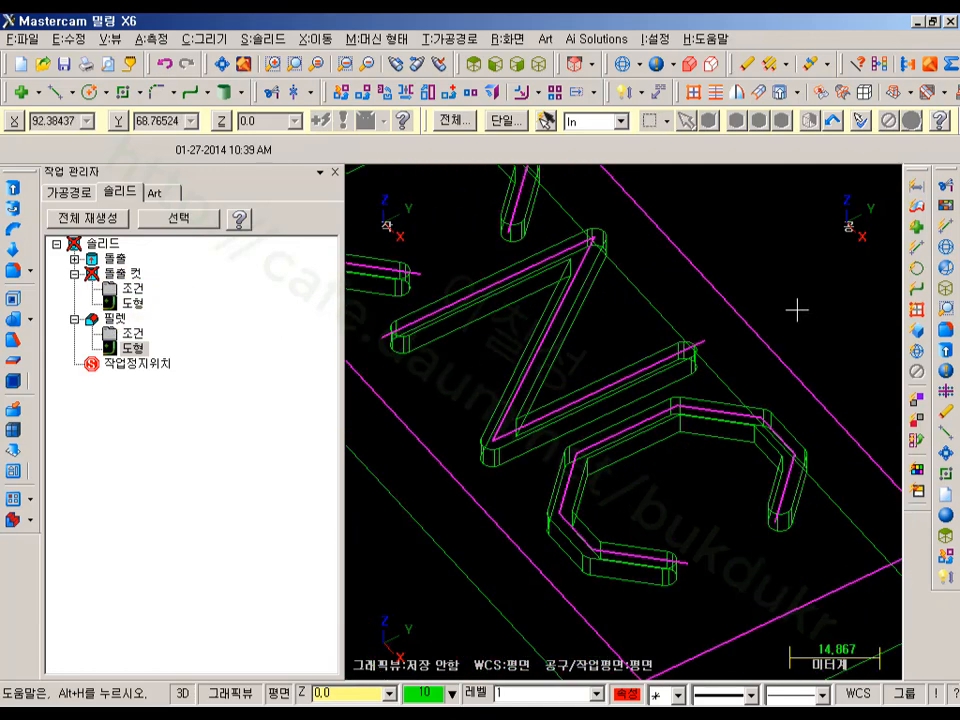
{"action": "left_click", "coordinate": [115, 221]}
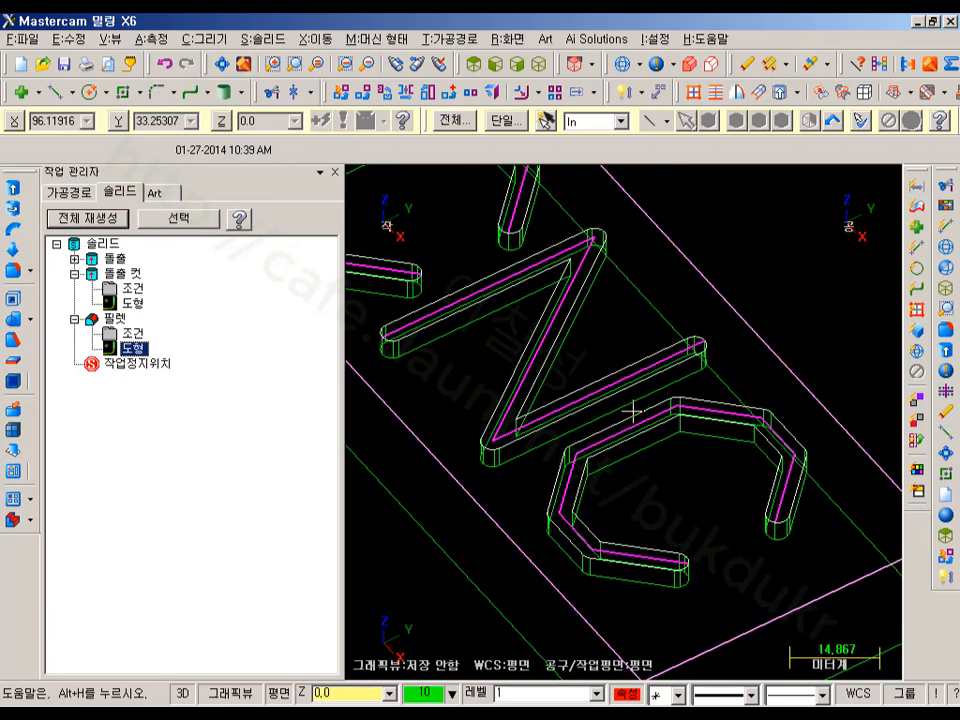
Display the complete grooved block with shading and orbit it to inspect the CNC lettering
{"action": "key", "text": "alt+1"}
{"action": "middle_click_drag", "start_coordinate": [697, 380], "coordinate": [700, 300]}
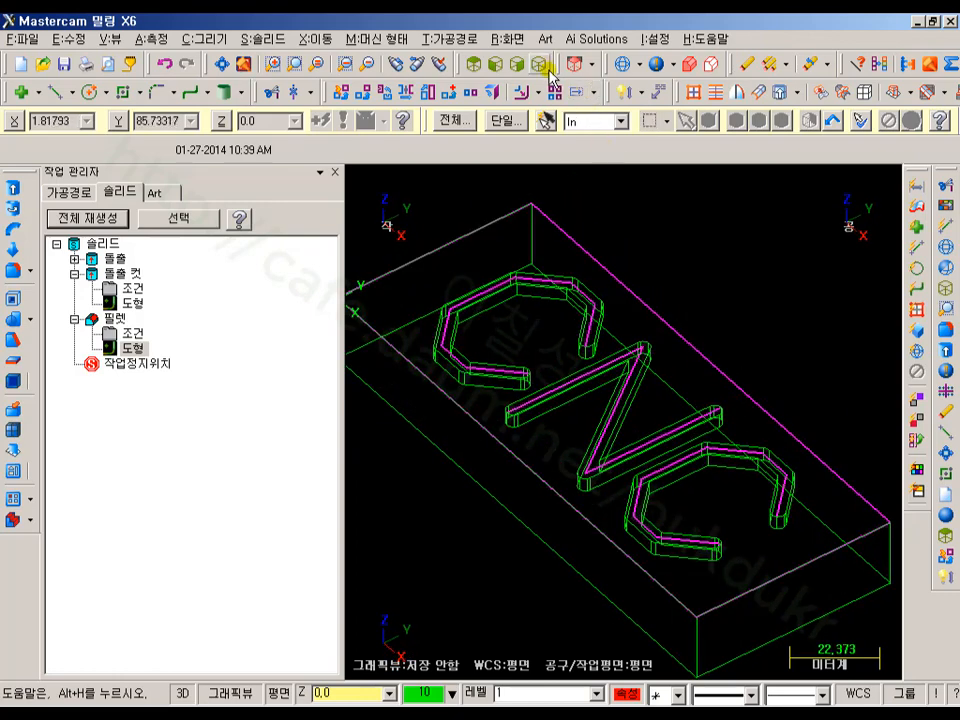
{"action": "left_click", "coordinate": [673, 66]}
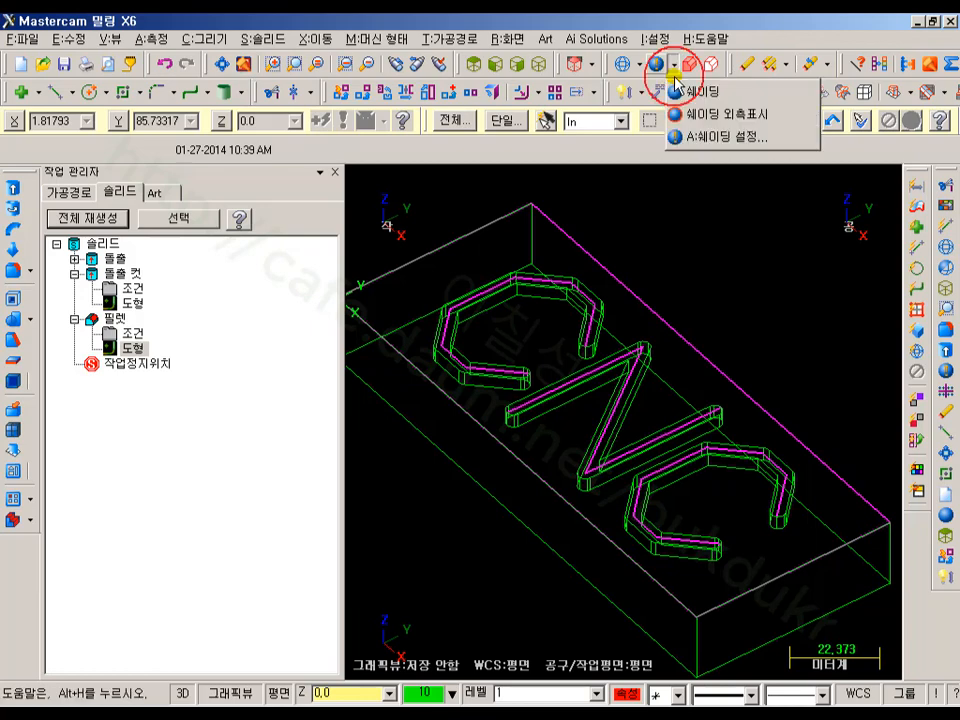
{"action": "left_click", "coordinate": [720, 92]}
{"action": "mouse_move", "coordinate": [811, 292]}
{"action": "middle_mouse_down"}
{"action": "mouse_move", "coordinate": [808, 274]}
{"action": "mouse_move", "coordinate": [804, 306]}
{"action": "mouse_move", "coordinate": [784, 285]}
{"action": "middle_mouse_up"}
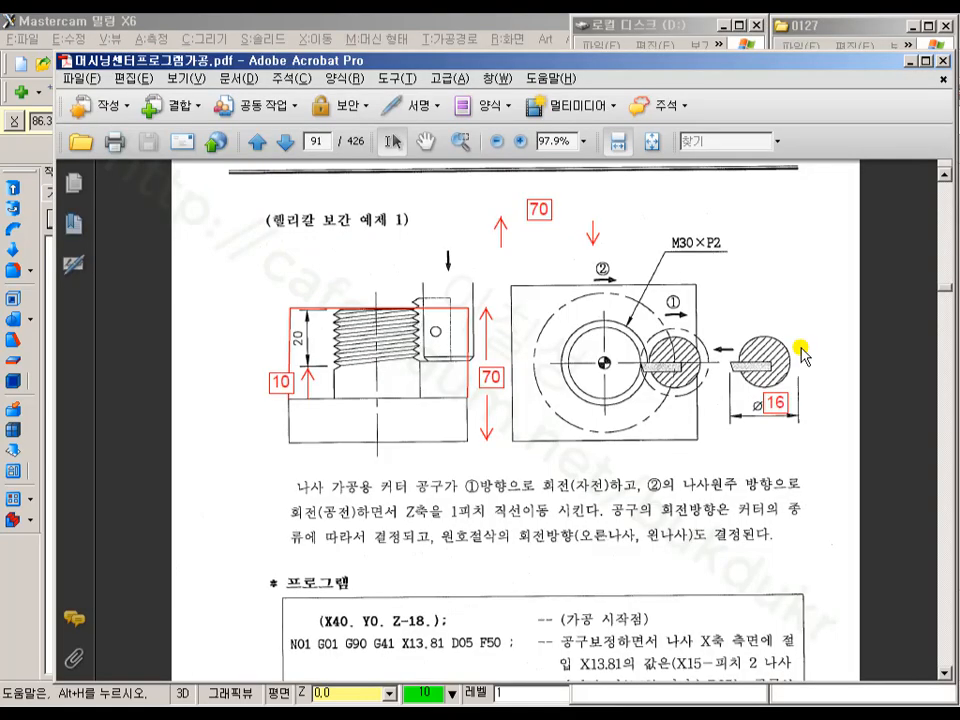
Review helical interpolation example 1 on PDF page 91, and start a new Mastercam file without saving the lettered block
{"action": "scroll", "coordinate": [869, 383], "scroll_direction": "down", "scroll_amount": 6}
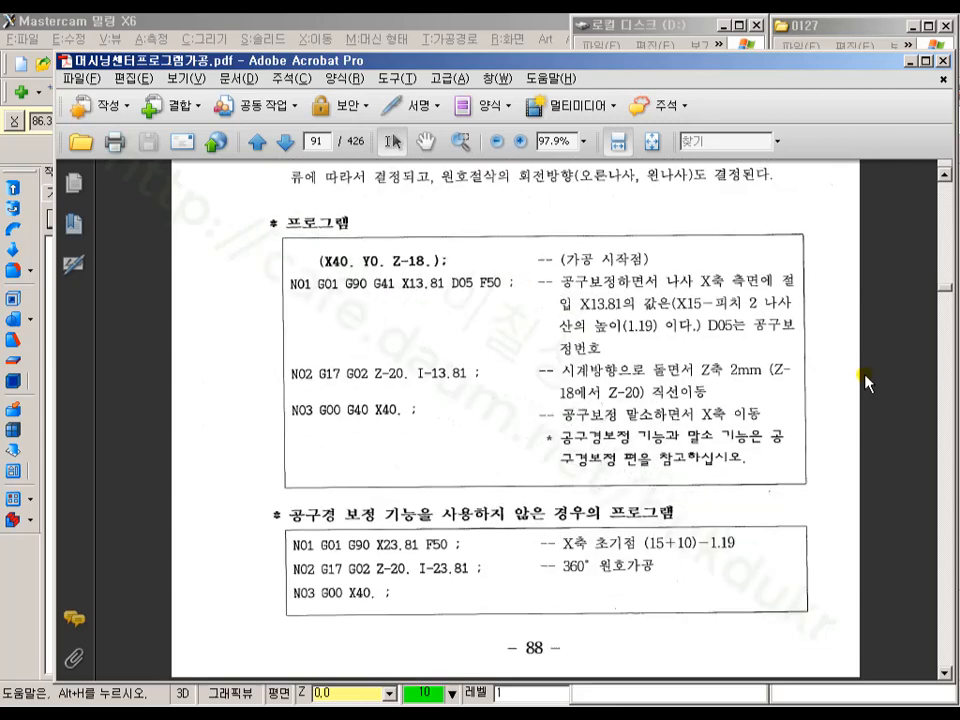
{"action": "scroll", "coordinate": [869, 383], "scroll_direction": "up", "scroll_amount": 7}
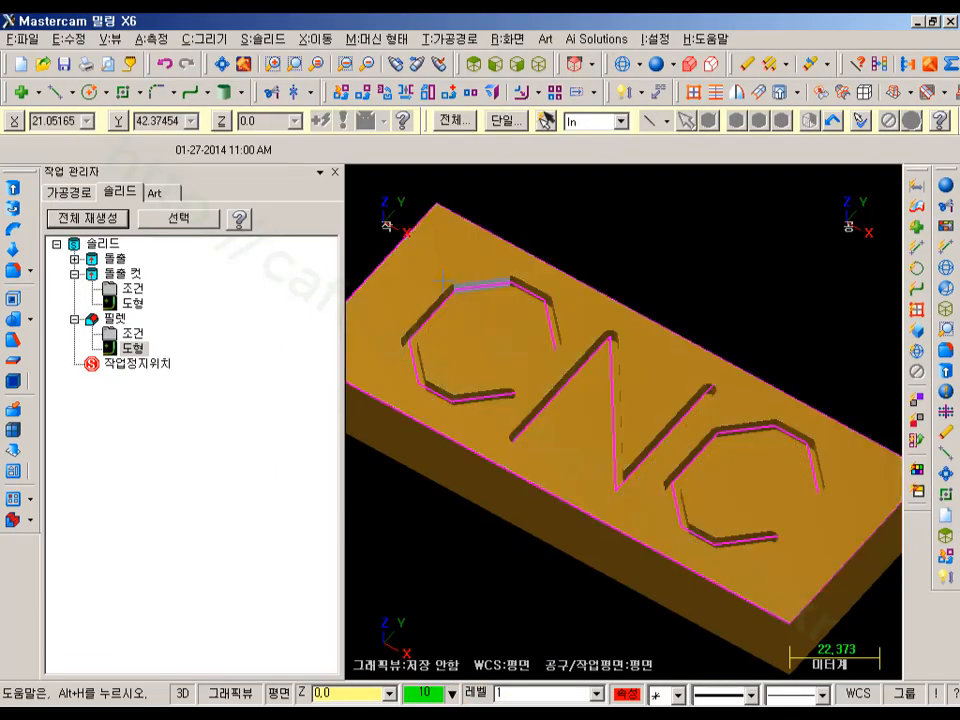
{"action": "scroll", "coordinate": [360, 214], "scroll_direction": "down", "scroll_amount": 2}
{"action": "left_click", "coordinate": [44, 63]}
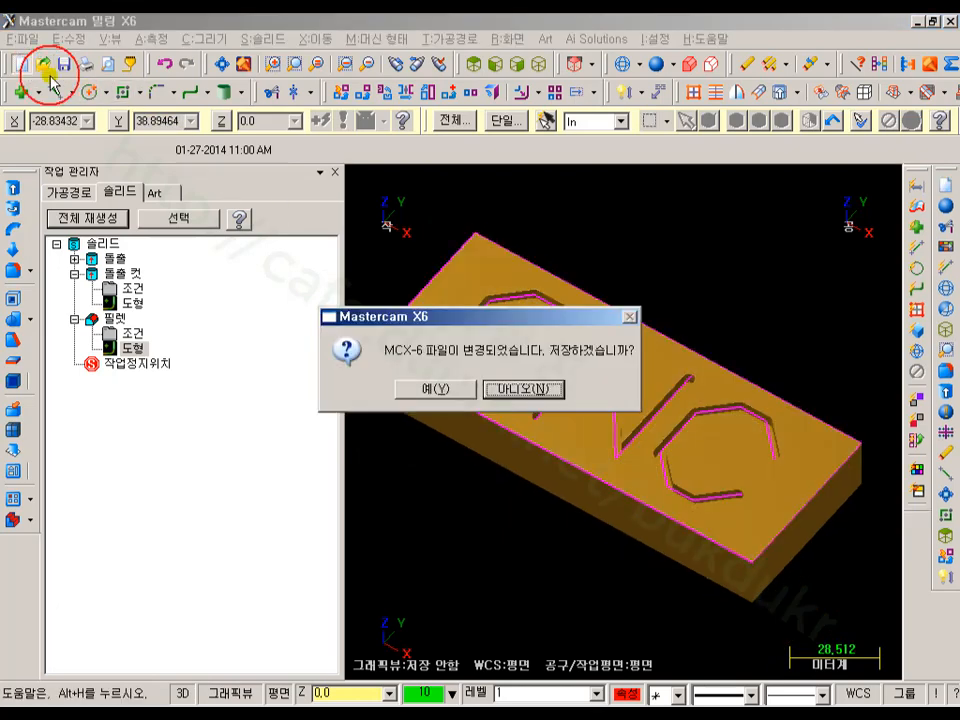
{"action": "left_click", "coordinate": [501, 389]}
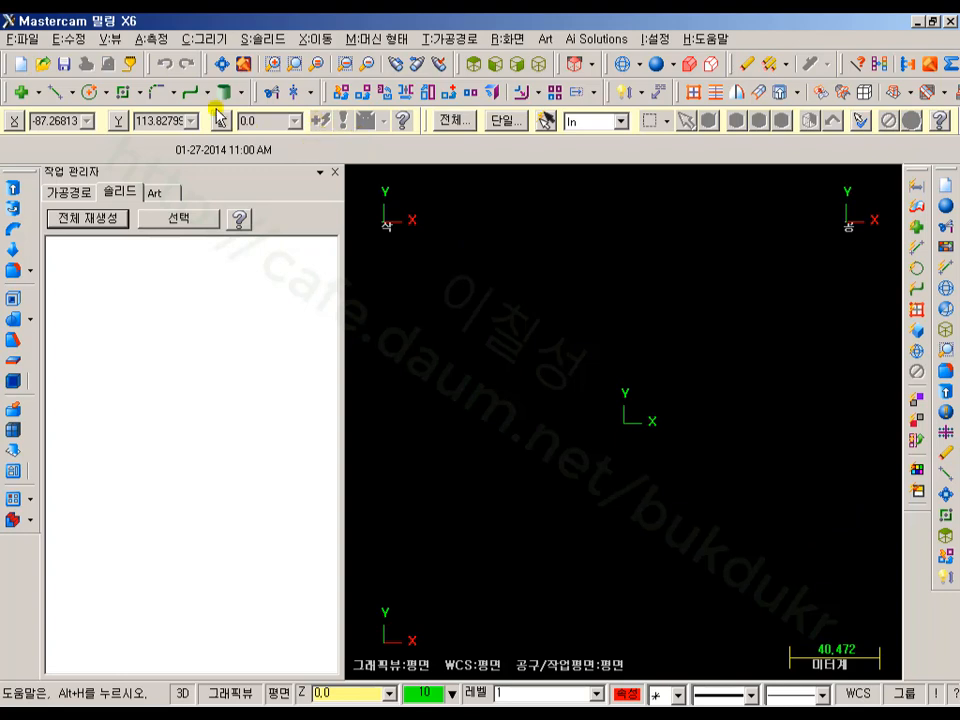
Draw a rectangle centred on the origin with a width of 70 and a height of 70
{"action": "left_click", "coordinate": [124, 92]}
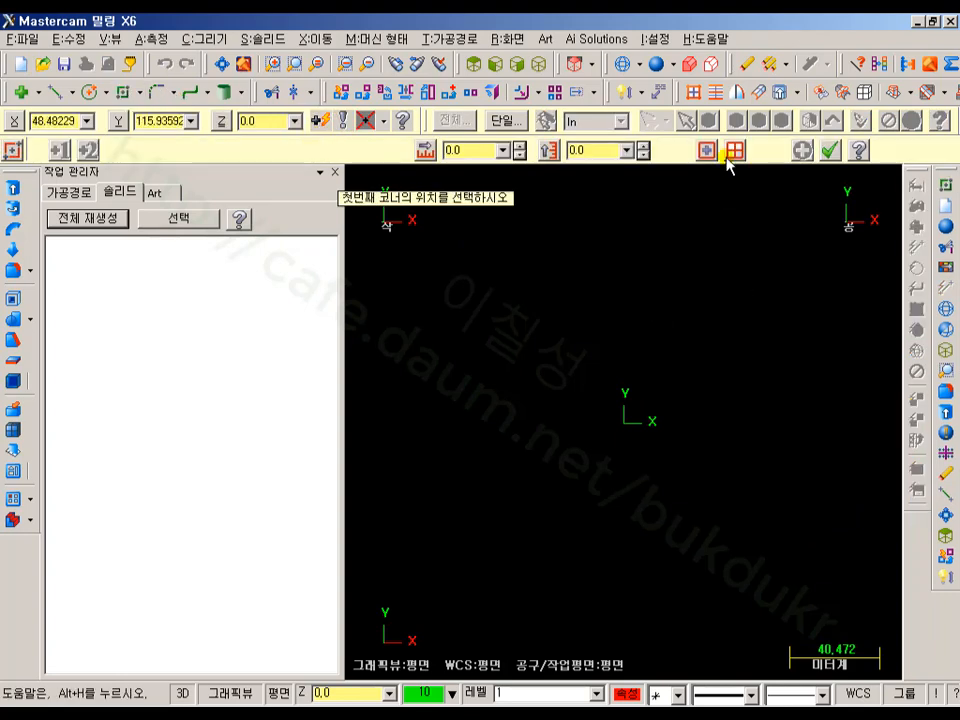
{"action": "left_click", "coordinate": [627, 423]}
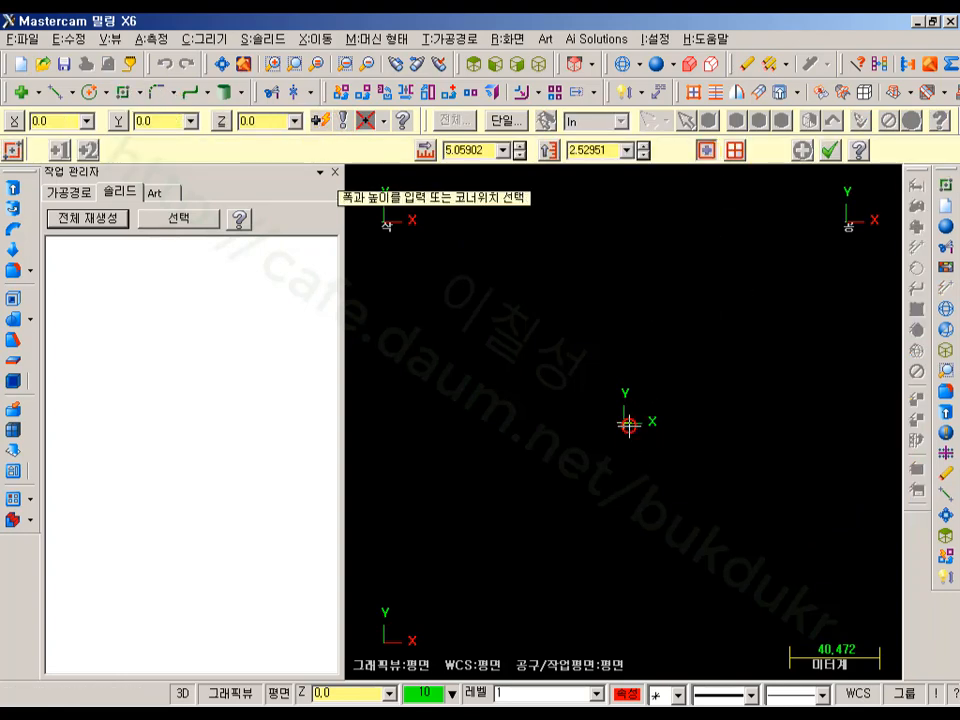
{"action": "left_click", "coordinate": [795, 287]}
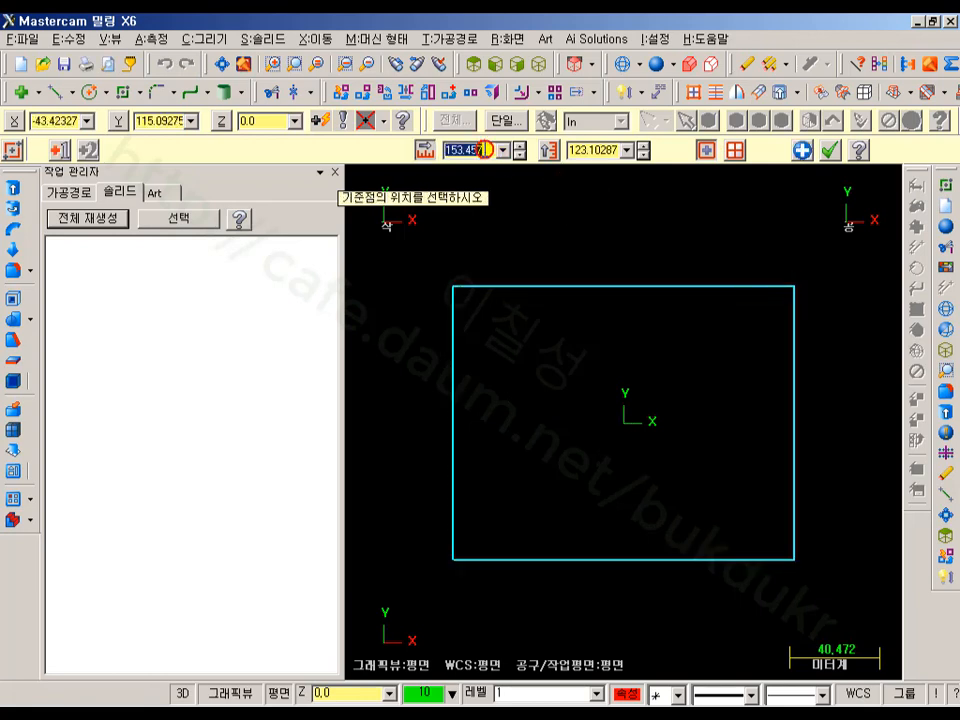
{"action": "type", "text": "70"}
{"action": "key", "text": "Tab"}
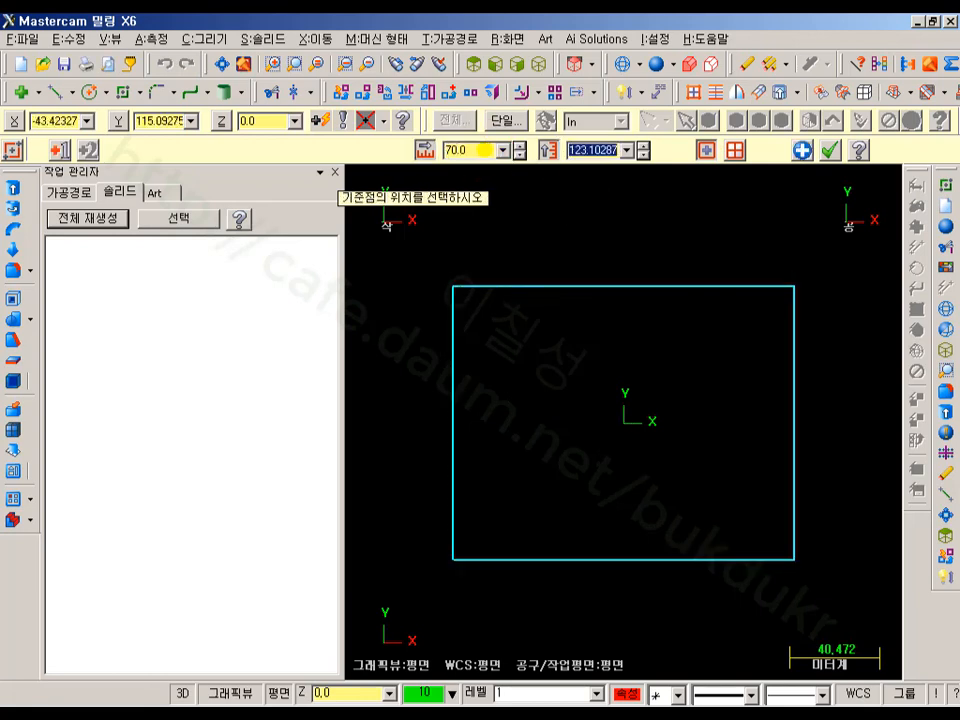
{"action": "type", "text": "70"}
{"action": "key", "text": "Return"}
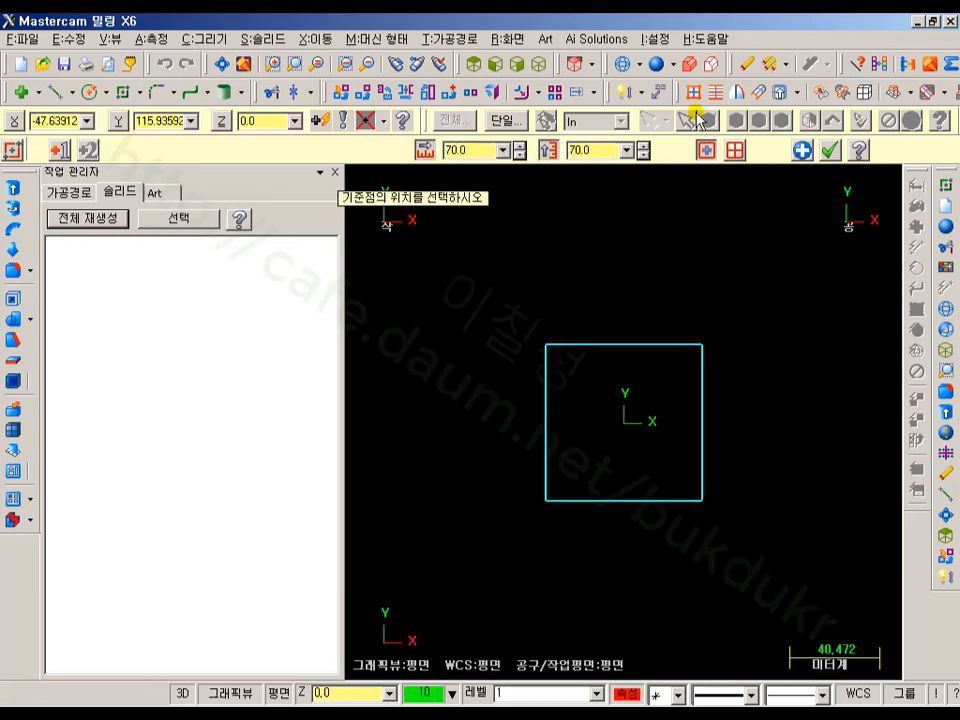
Accept the square and draw a circle of diameter 30 centred on the origin
{"action": "left_click", "coordinate": [89, 91]}
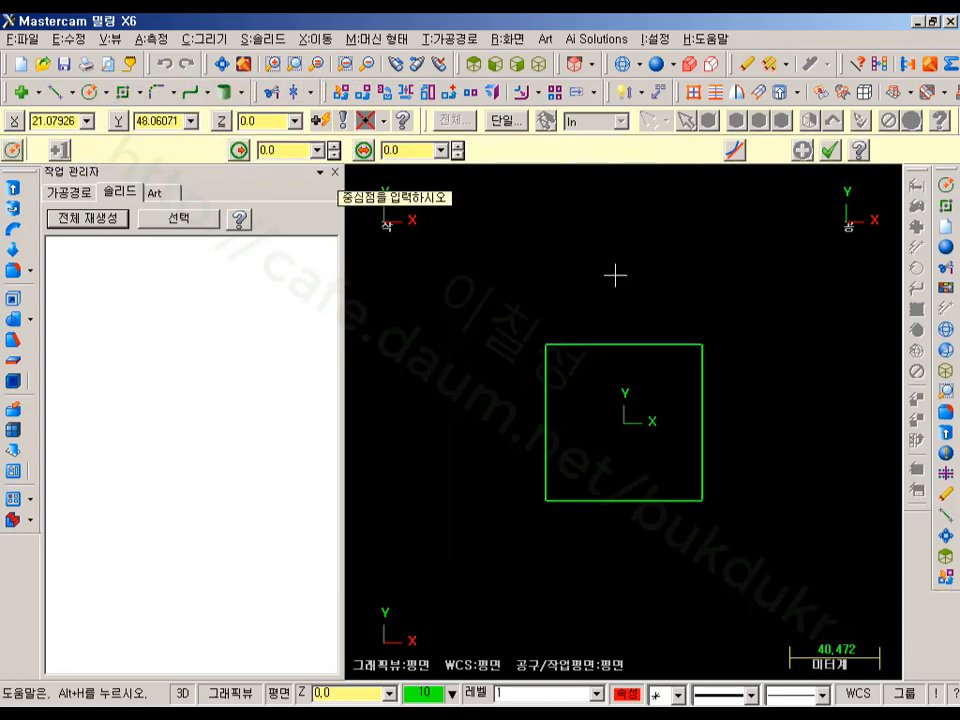
{"action": "left_click", "coordinate": [624, 423]}
{"action": "left_click", "coordinate": [647, 386]}
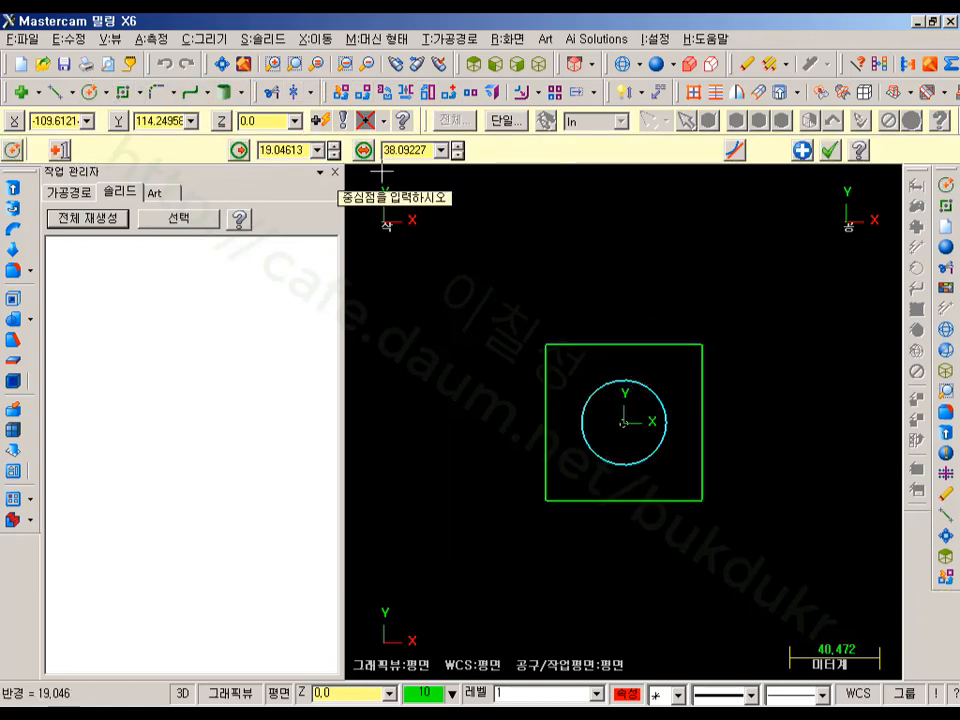
{"action": "left_click", "coordinate": [408, 150]}
{"action": "type", "text": "30"}
{"action": "key", "text": "Return"}
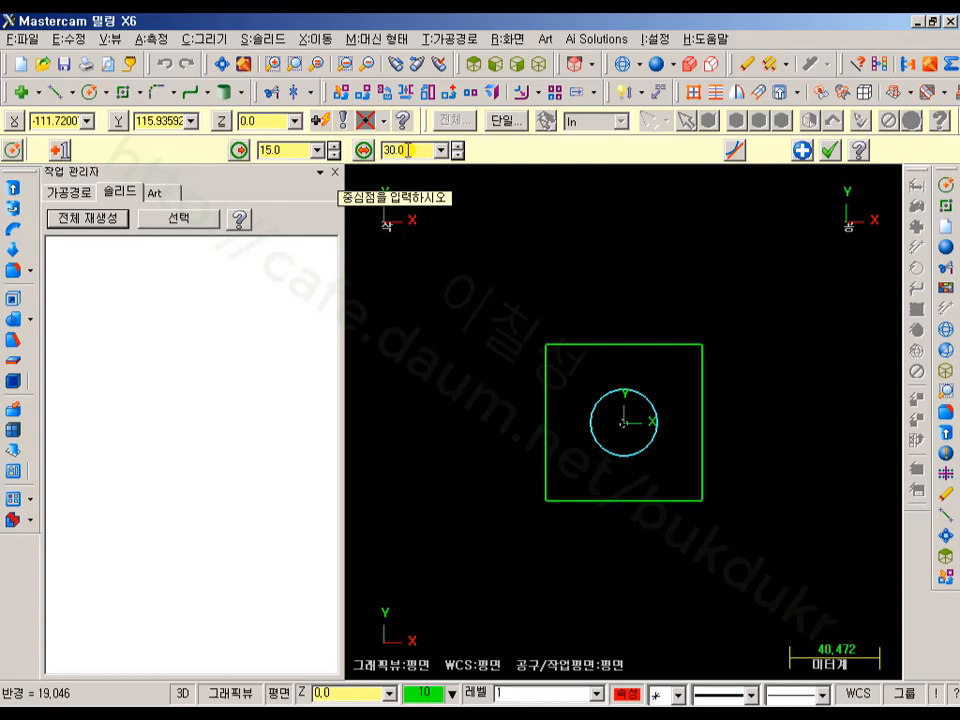
{"action": "left_click", "coordinate": [826, 152]}
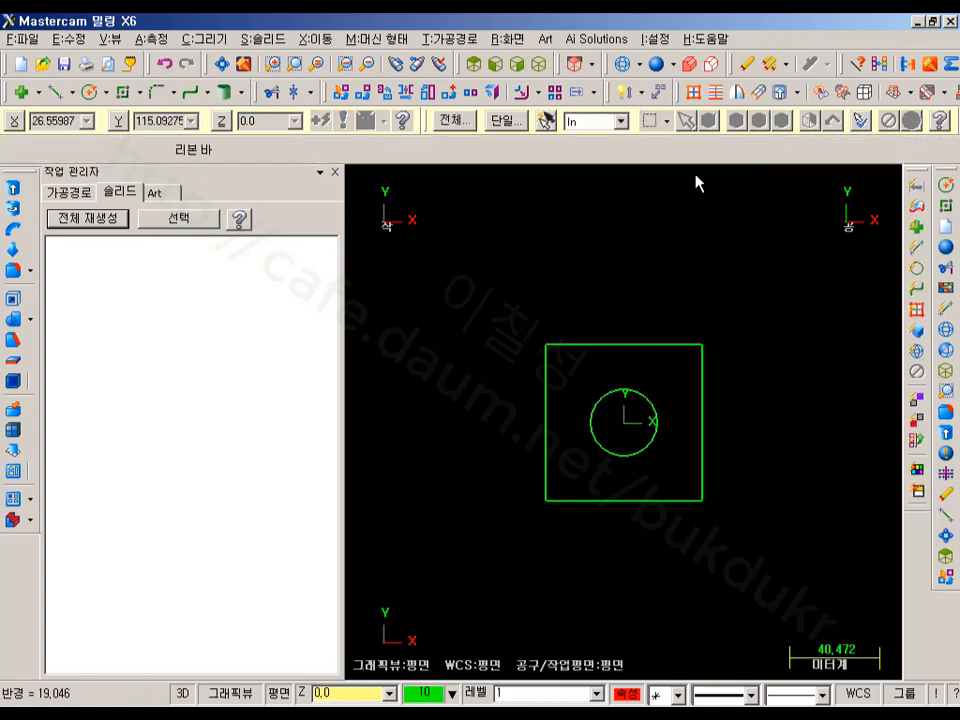
Switch to the isometric view and extrude the square downward by 70.0 as a new solid body
{"action": "left_click", "coordinate": [538, 63]}
{"action": "scroll", "coordinate": [645, 410], "scroll_direction": "up", "scroll_amount": 1}
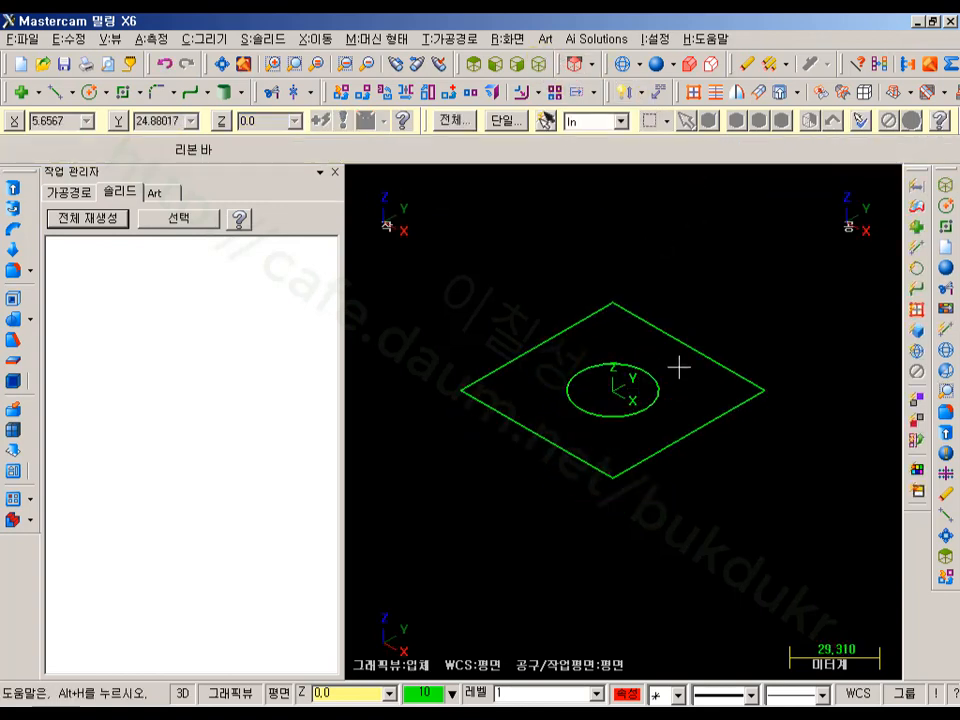
{"action": "scroll", "coordinate": [681, 330], "scroll_direction": "up", "scroll_amount": 1}
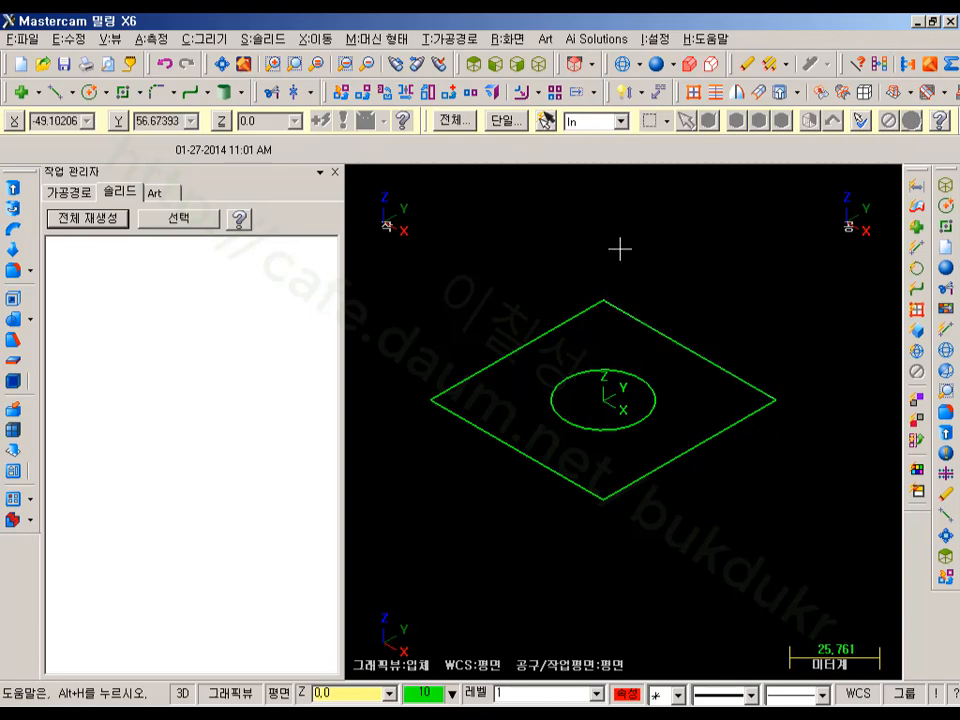
{"action": "left_click", "coordinate": [13, 189]}
{"action": "left_click", "coordinate": [451, 370]}
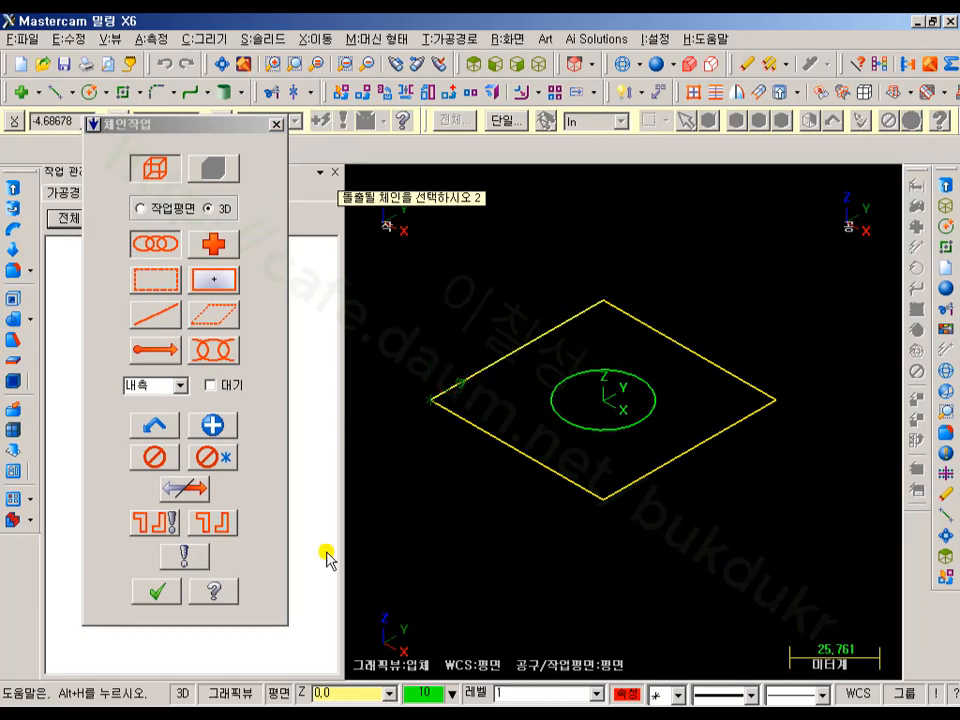
{"action": "left_click", "coordinate": [161, 593]}
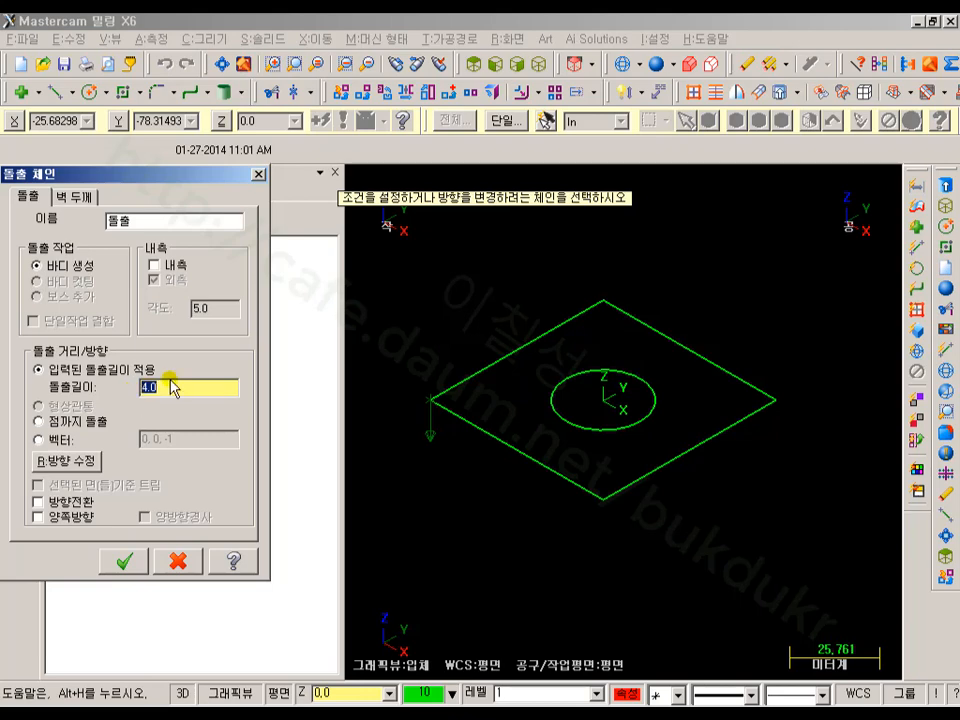
{"action": "left_click", "coordinate": [126, 561]}
{"action": "scroll", "coordinate": [709, 246], "scroll_direction": "down", "scroll_amount": 2}
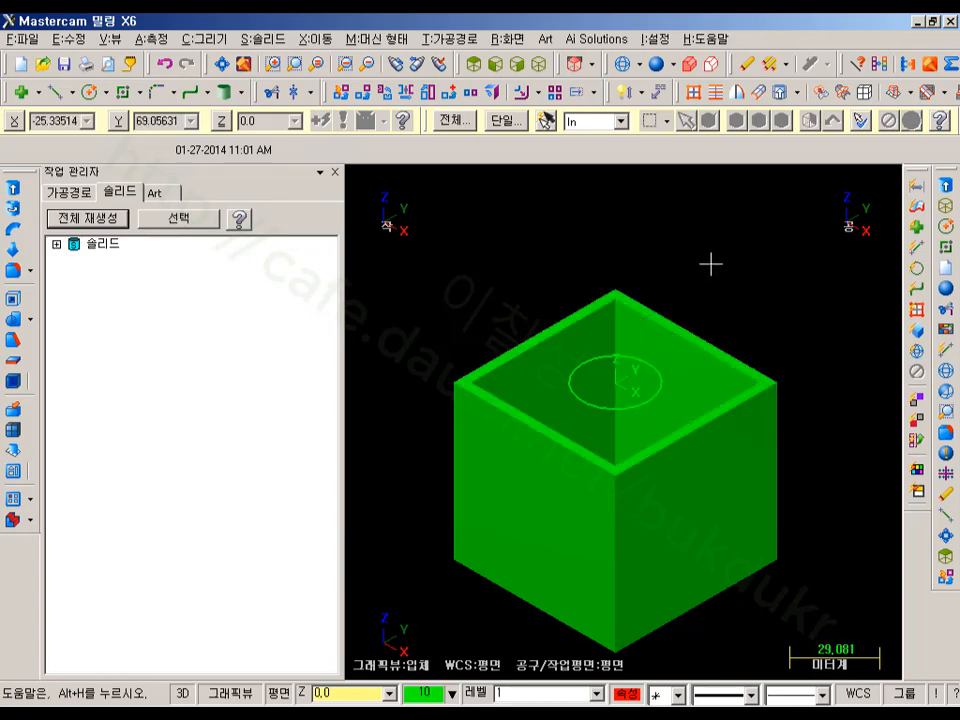
Edit the block's extrusion parameters to turn off the thin wall, and regenerate it as a full solid
{"action": "left_click", "coordinate": [56, 244]}
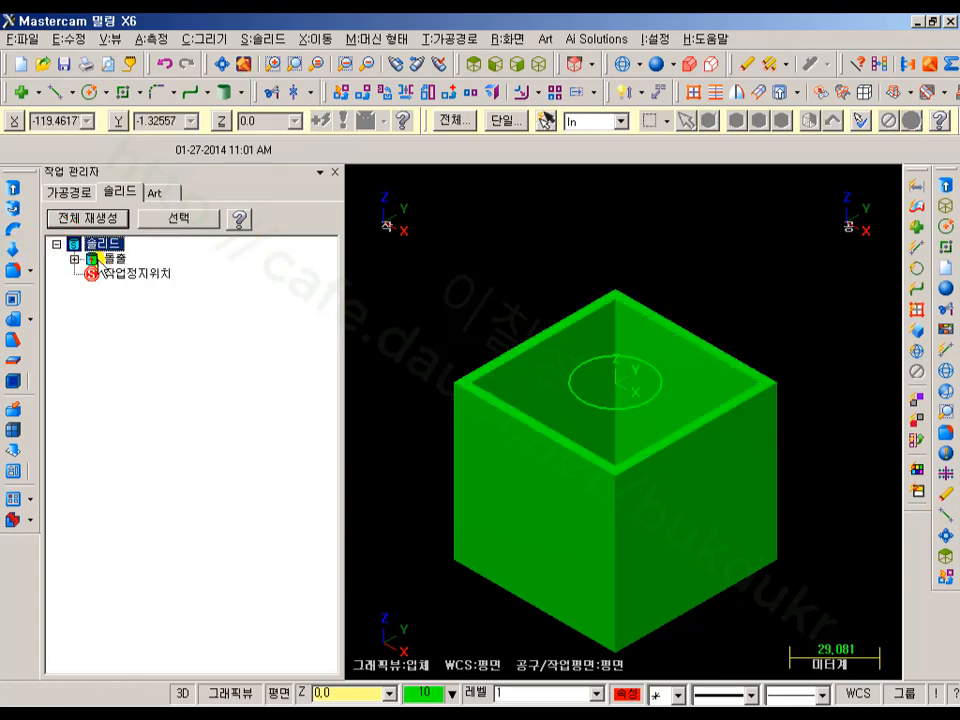
{"action": "left_click", "coordinate": [75, 260]}
{"action": "left_click", "coordinate": [74, 261]}
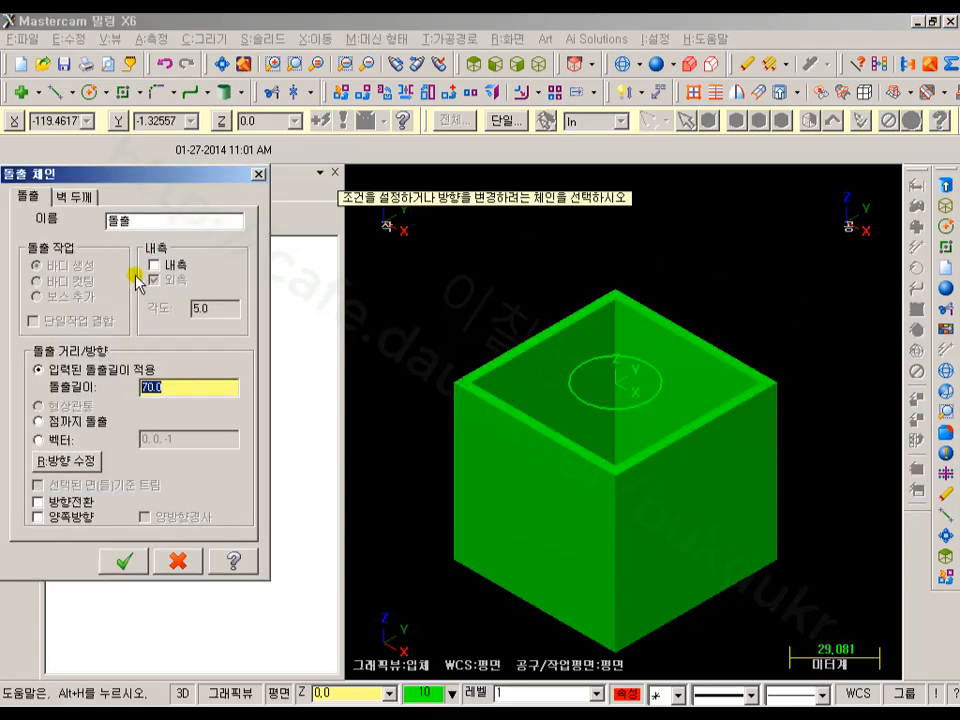
{"action": "left_click", "coordinate": [80, 198]}
{"action": "left_click", "coordinate": [36, 236]}
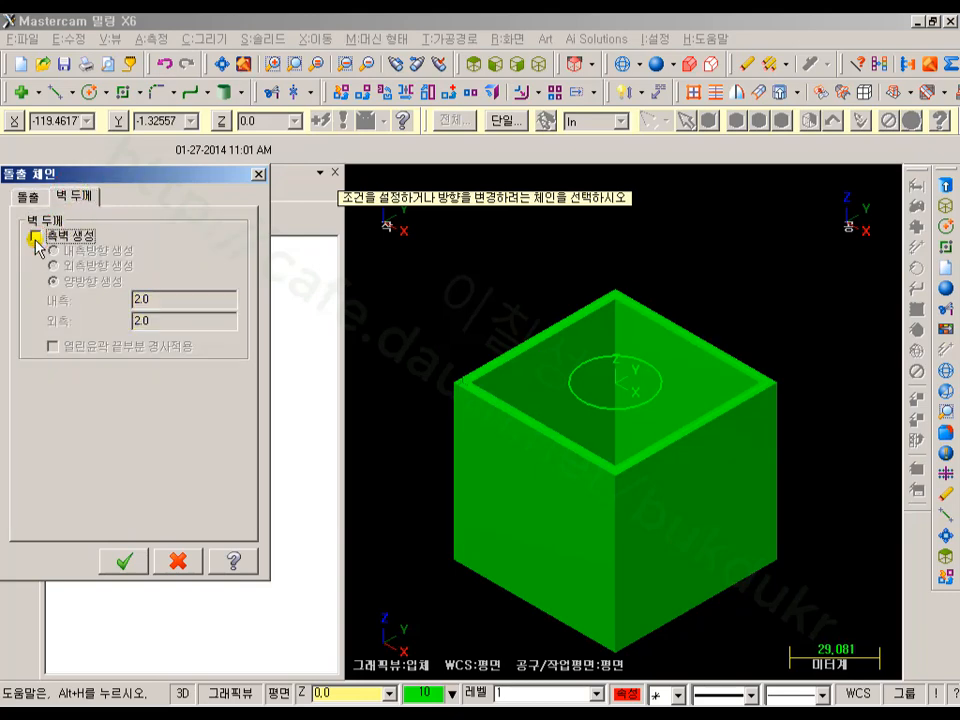
{"action": "left_click", "coordinate": [33, 197]}
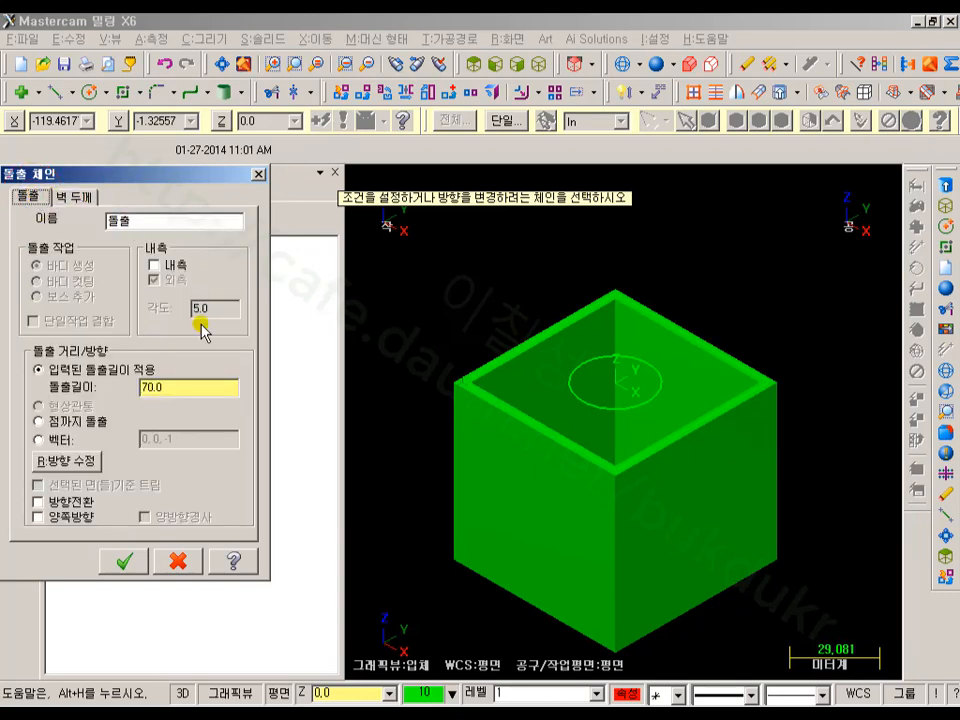
{"action": "left_click", "coordinate": [128, 561]}
{"action": "left_click", "coordinate": [107, 217]}
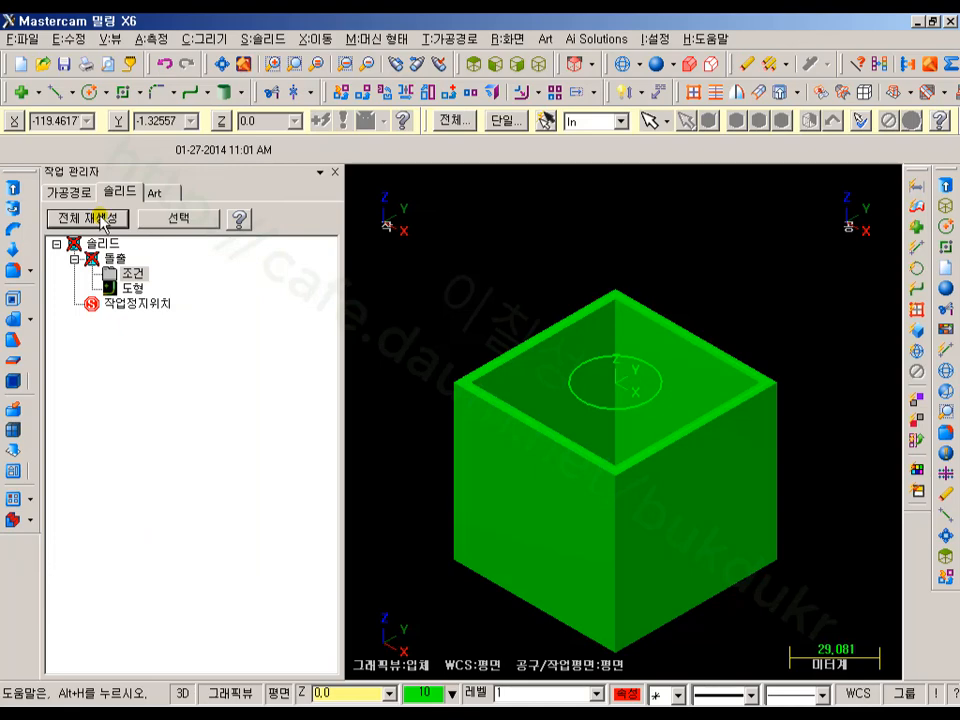
{"action": "scroll", "coordinate": [775, 260], "scroll_direction": "down", "scroll_amount": 1}
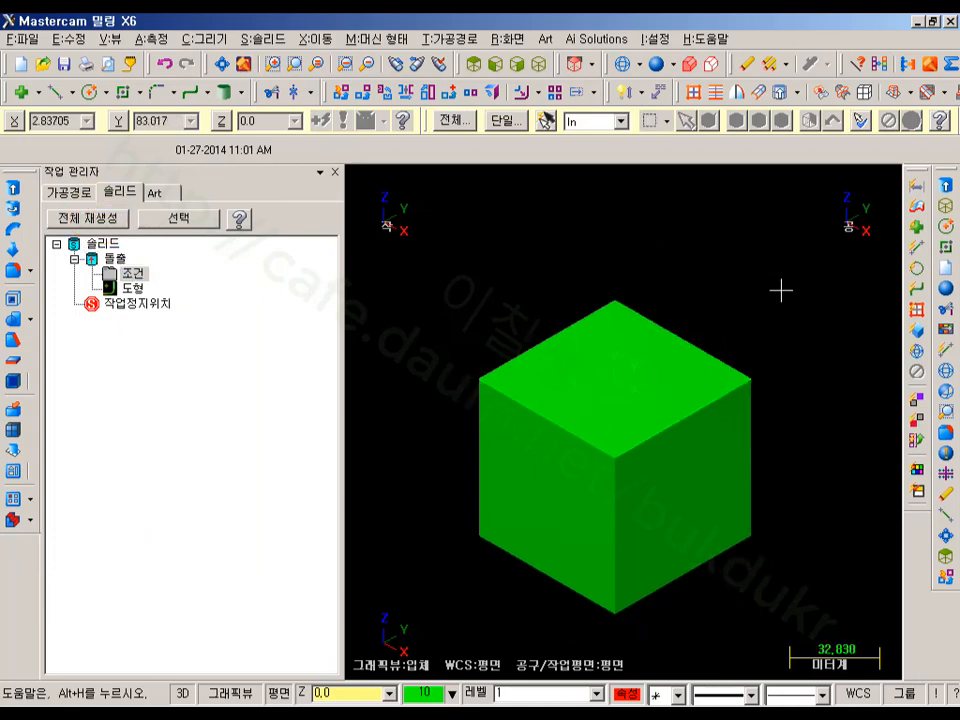
Change the colour of the solid block to grey, colour number 7
{"action": "left_click", "coordinate": [690, 358]}
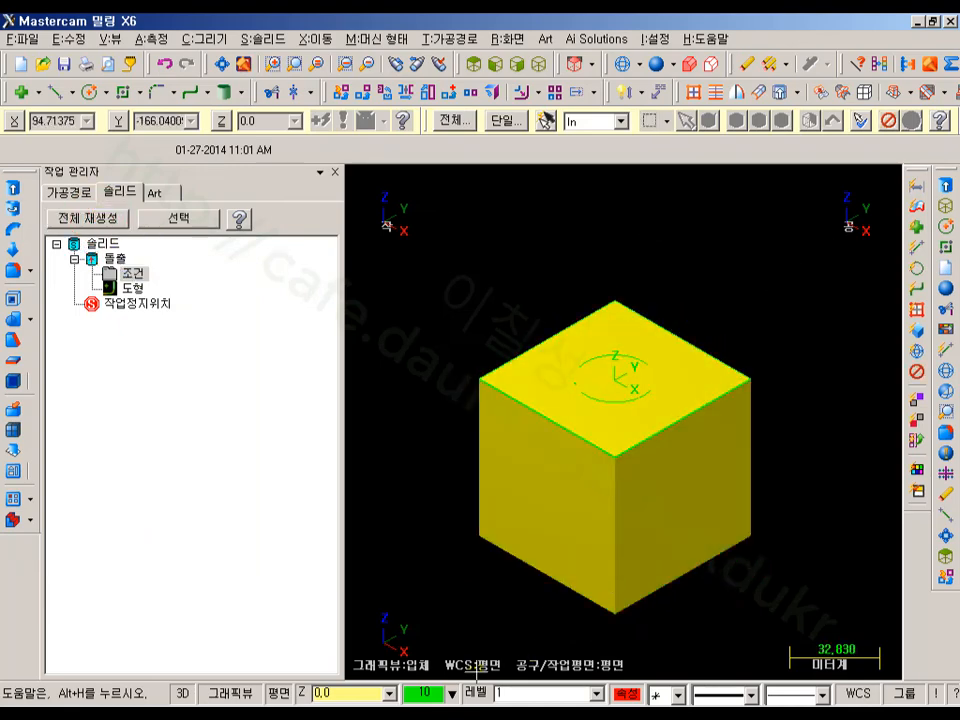
{"action": "left_click", "coordinate": [423, 692]}
{"action": "left_click", "coordinate": [207, 273]}
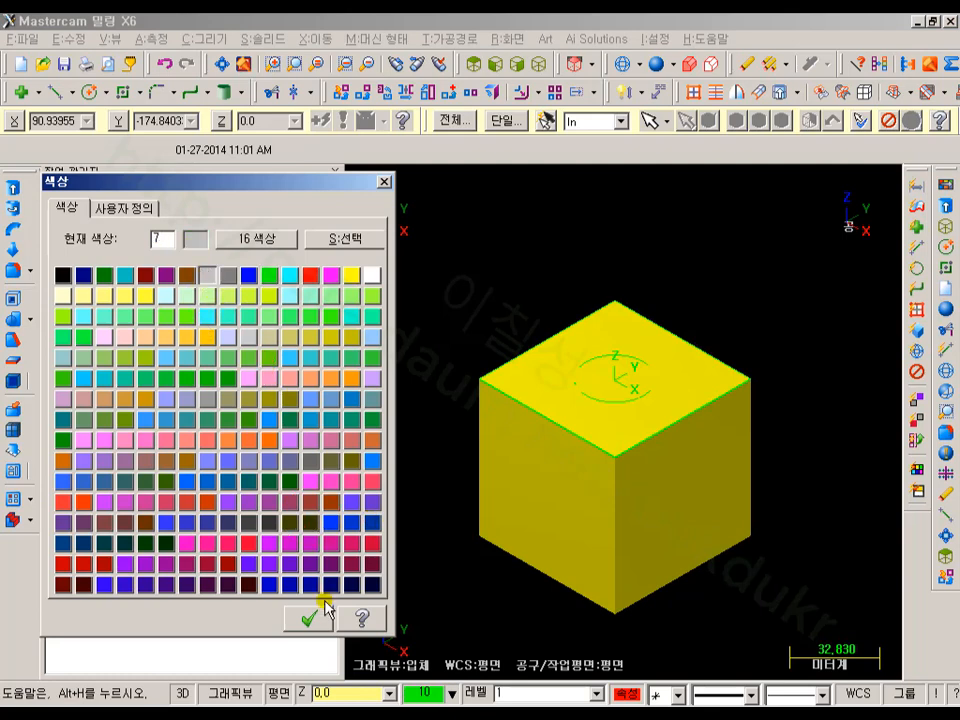
{"action": "left_click", "coordinate": [309, 618]}
{"action": "left_click", "coordinate": [446, 493]}
{"action": "scroll", "coordinate": [783, 288], "scroll_direction": "up", "scroll_amount": 1}
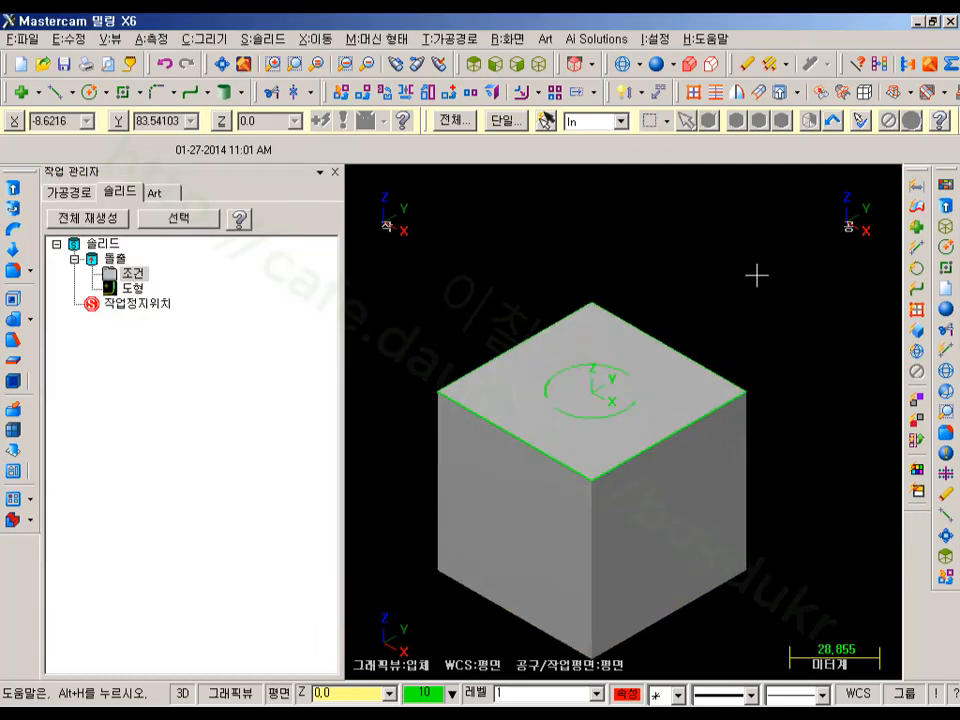
Chain the square and the circle for a solid extrusion in wireframe display, and reverse the circle's direction to point downward
{"action": "middle_click_drag", "start_coordinate": [754, 274], "coordinate": [732, 285]}
{"action": "scroll", "coordinate": [740, 276], "scroll_direction": "down", "scroll_amount": 2}
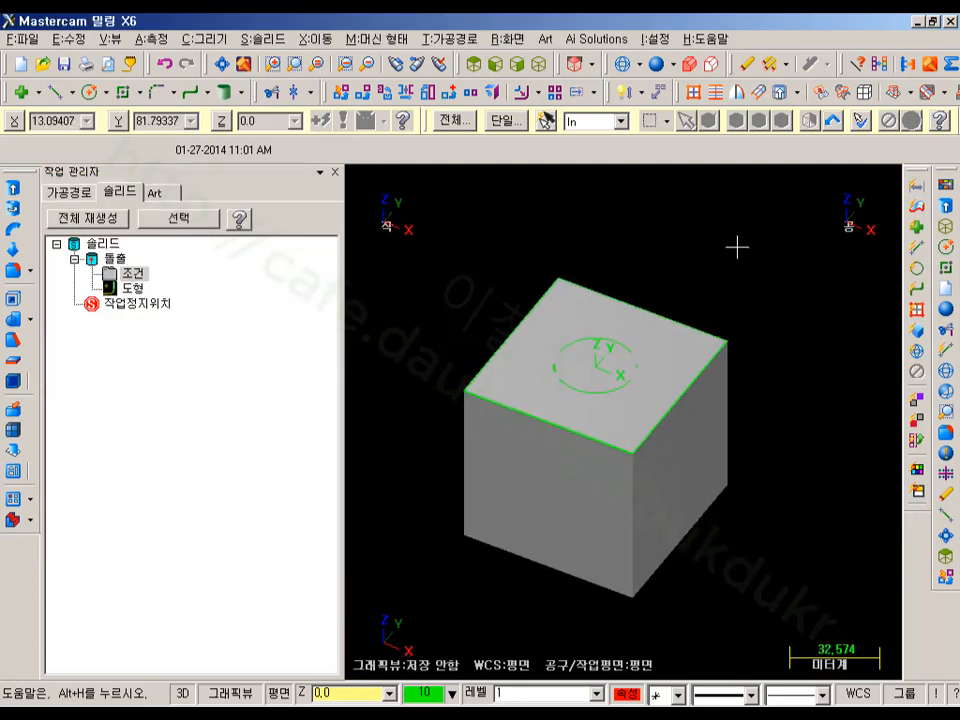
{"action": "left_click", "coordinate": [15, 188]}
{"action": "left_click", "coordinate": [497, 354]}
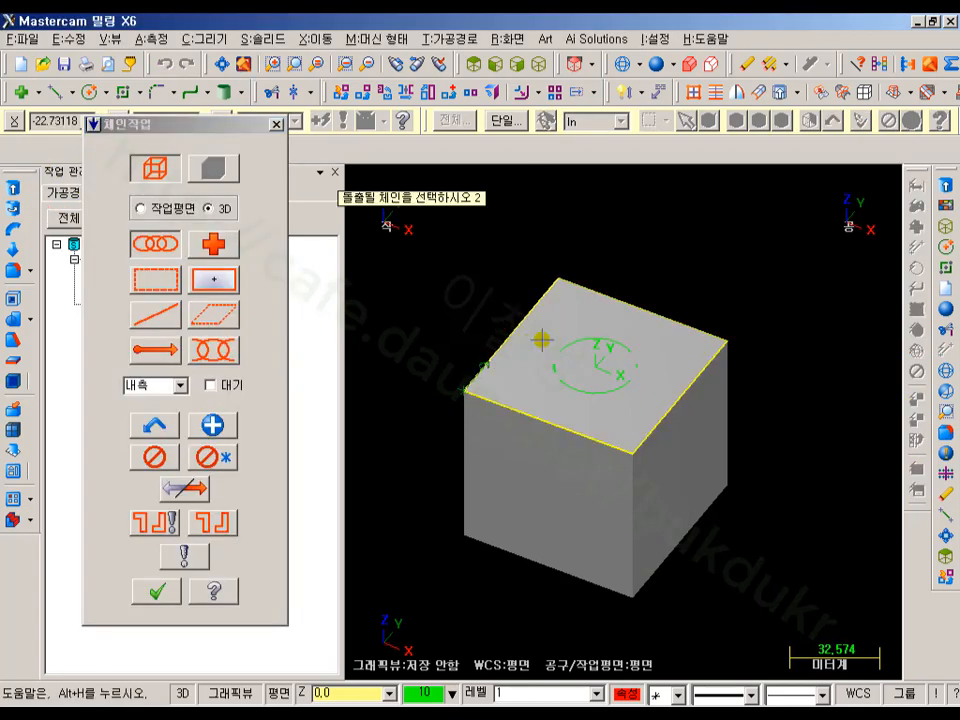
{"action": "left_click", "coordinate": [561, 343]}
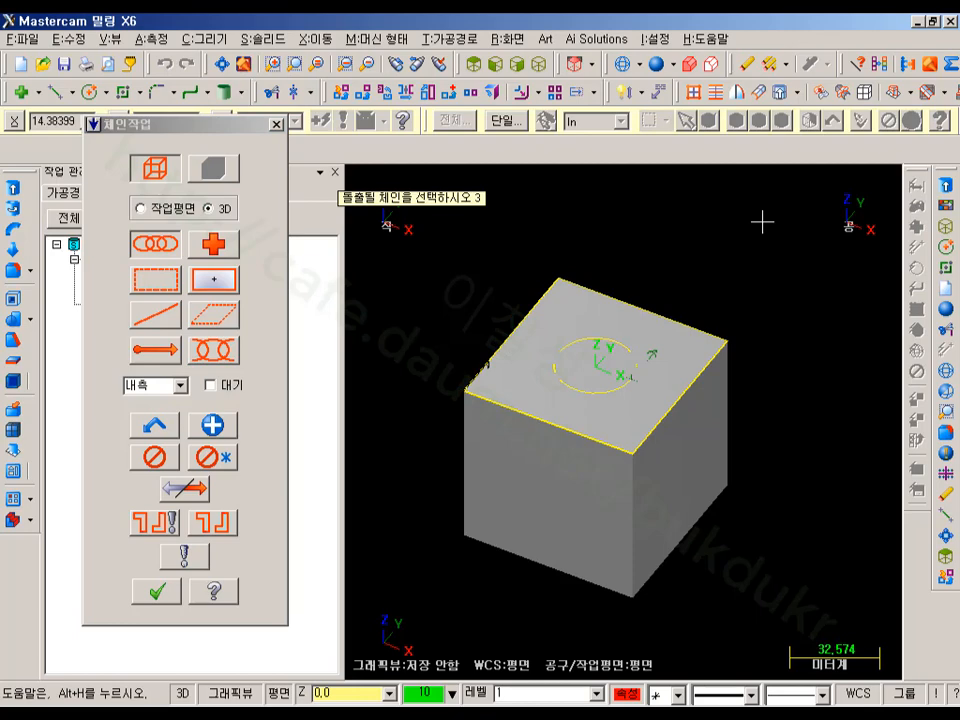
{"action": "left_click", "coordinate": [472, 63]}
{"action": "scroll", "coordinate": [722, 410], "scroll_direction": "up", "scroll_amount": 1}
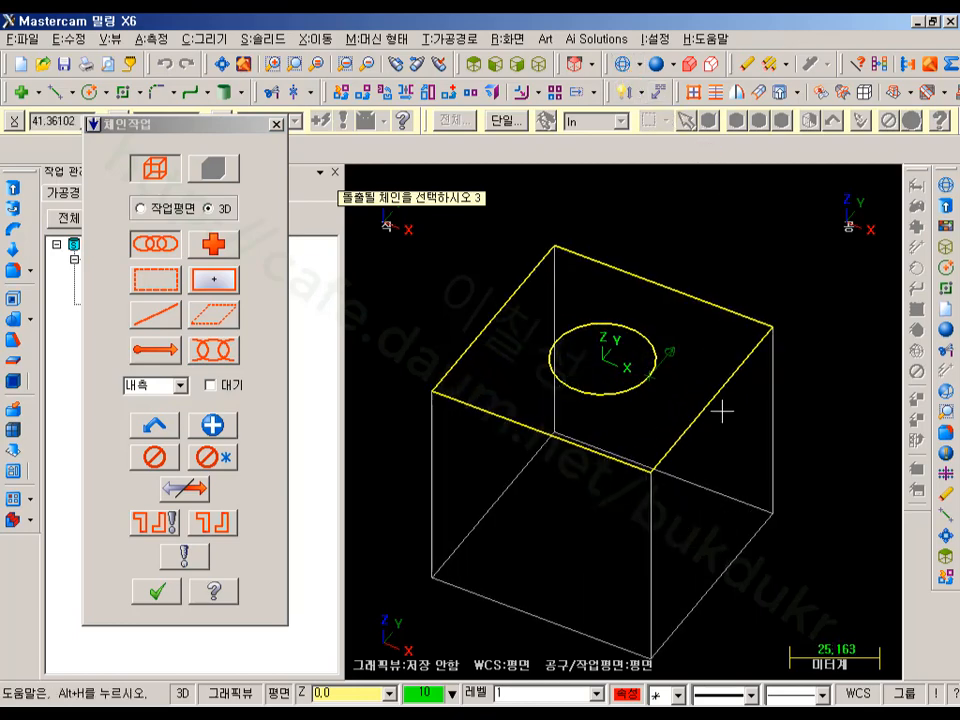
{"action": "left_click", "coordinate": [157, 591]}
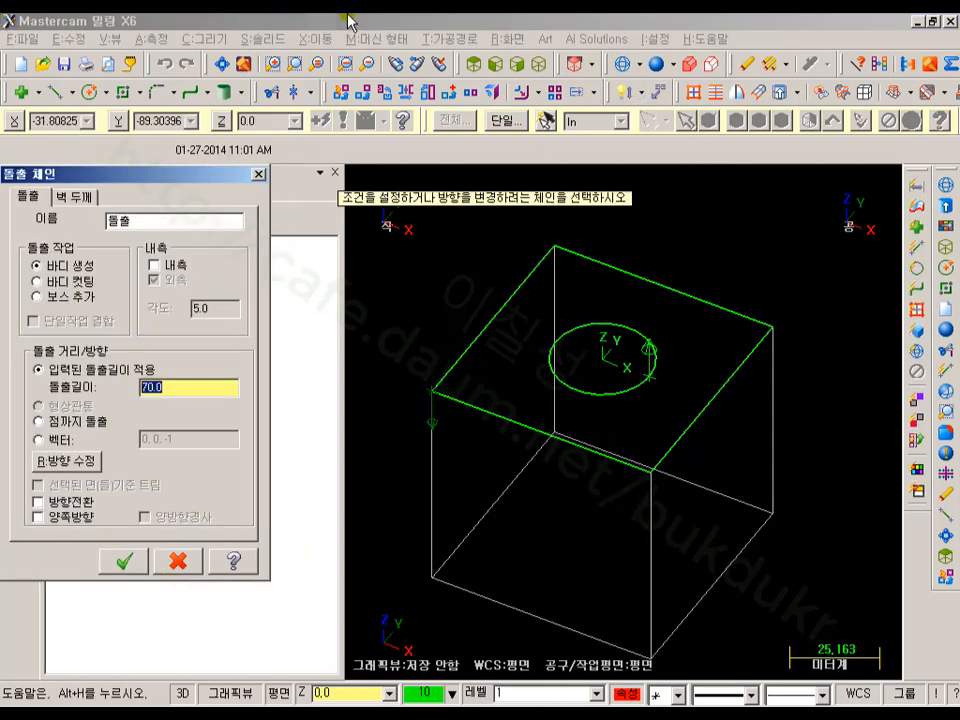
{"action": "scroll", "coordinate": [710, 300], "scroll_direction": "down", "scroll_amount": 1}
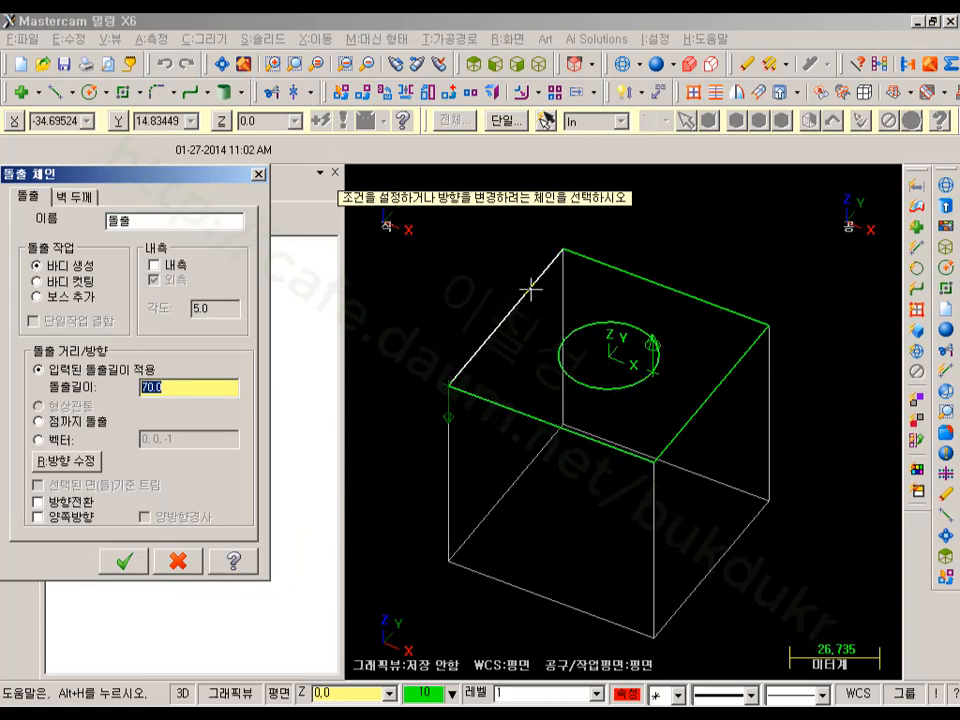
{"action": "left_click", "coordinate": [648, 385]}
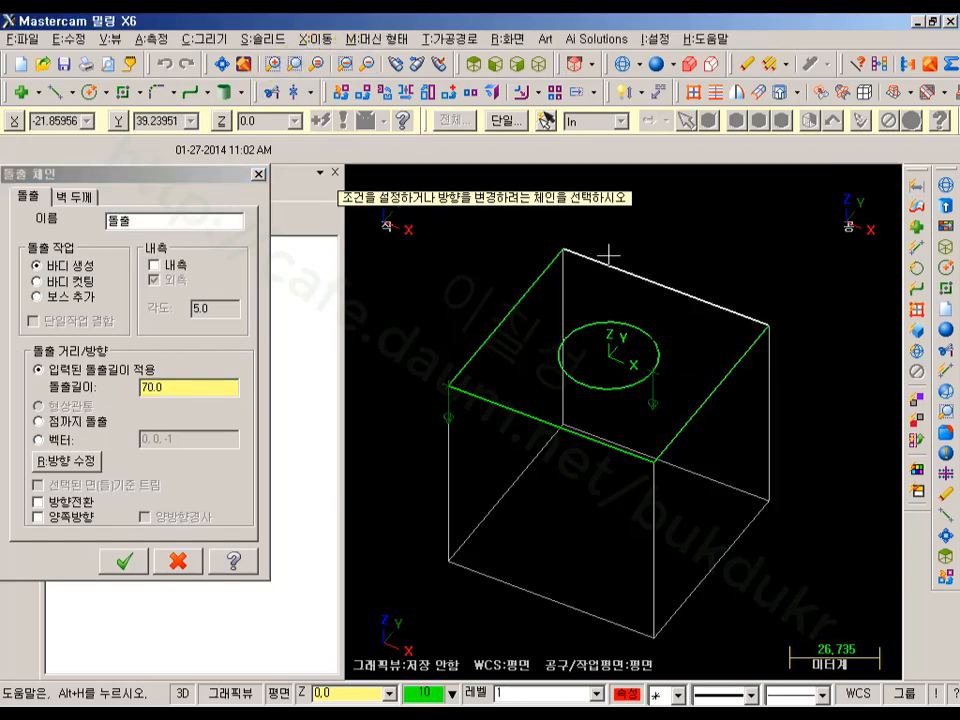
Cut the body between the square and the circle to a depth of 30, and display the model shaded
{"action": "middle_click_drag", "start_coordinate": [608, 253], "coordinate": [617, 236]}
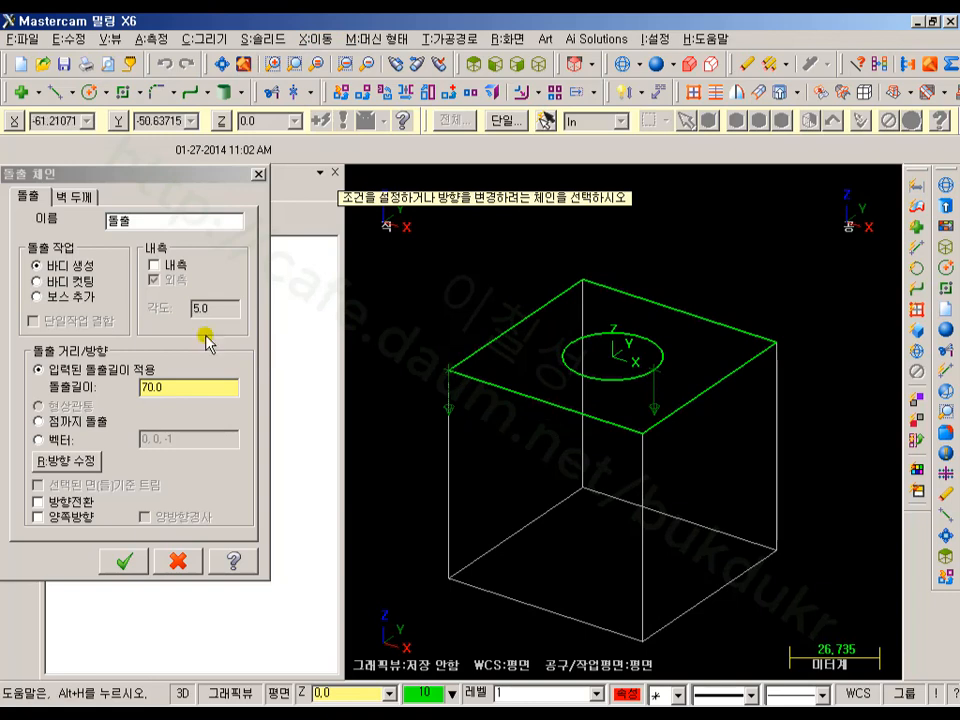
{"action": "left_click", "coordinate": [72, 282]}
{"action": "left_click_drag", "start_coordinate": [184, 392], "coordinate": [109, 401]}
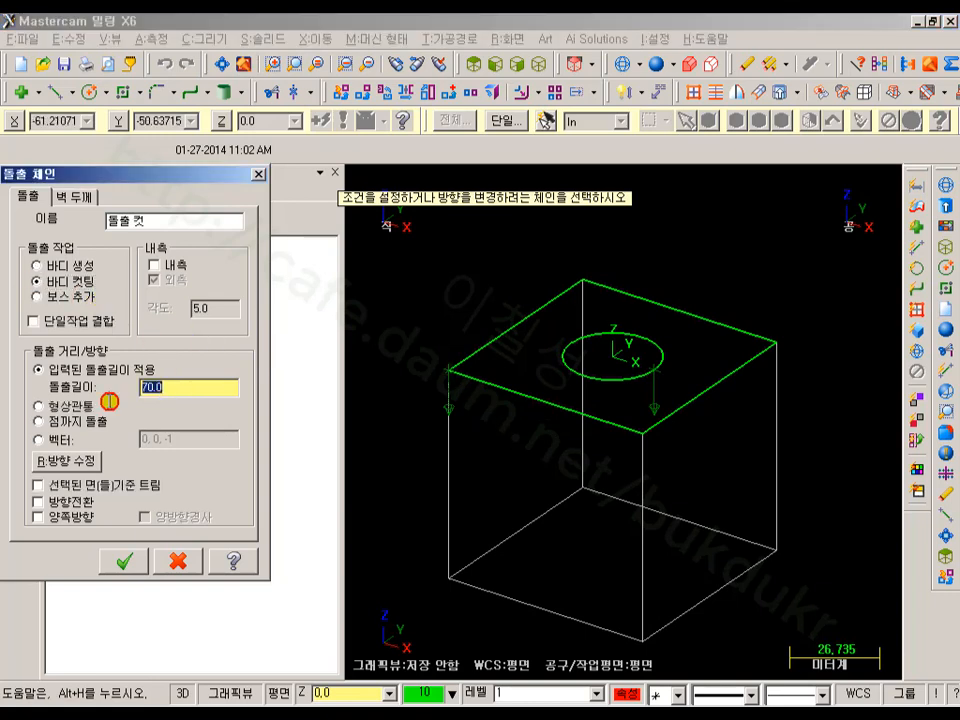
{"action": "type", "text": "30"}
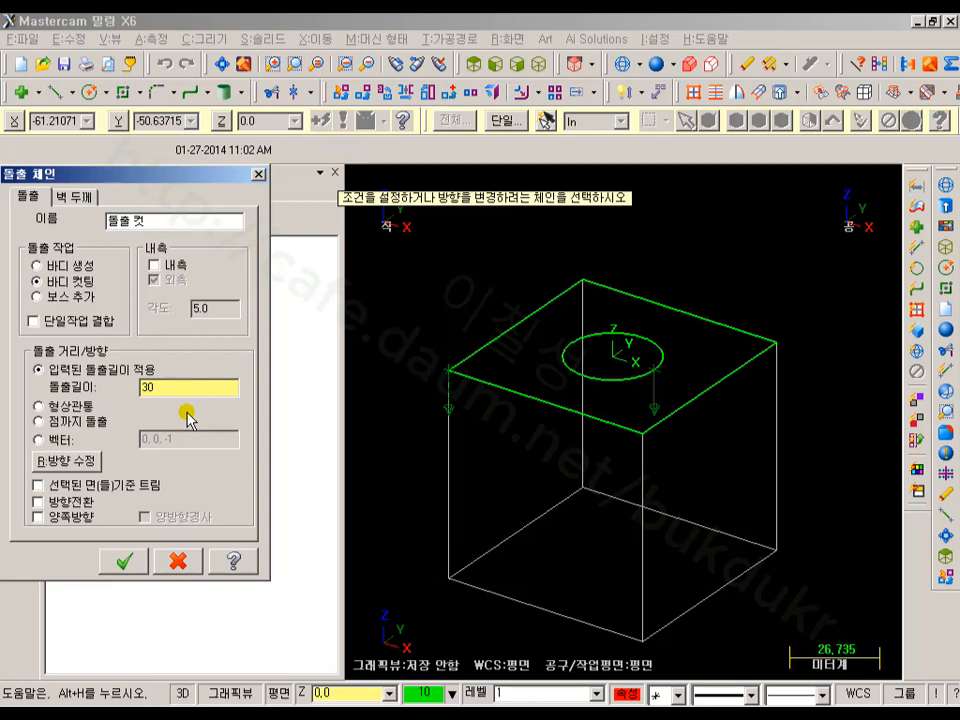
{"action": "left_click", "coordinate": [124, 561]}
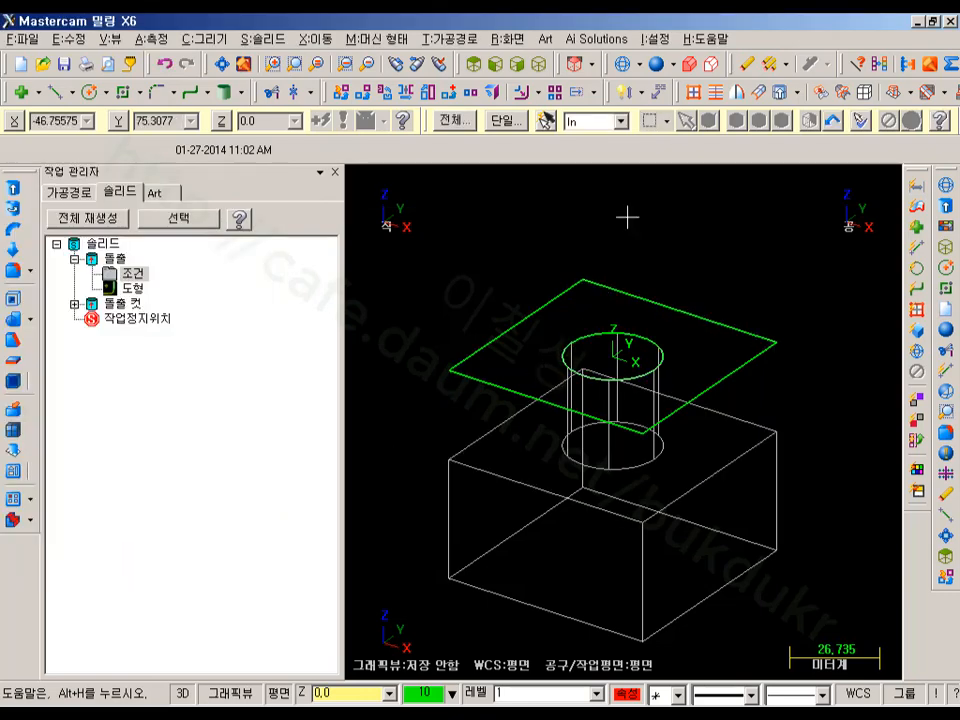
{"action": "left_click", "coordinate": [496, 64]}
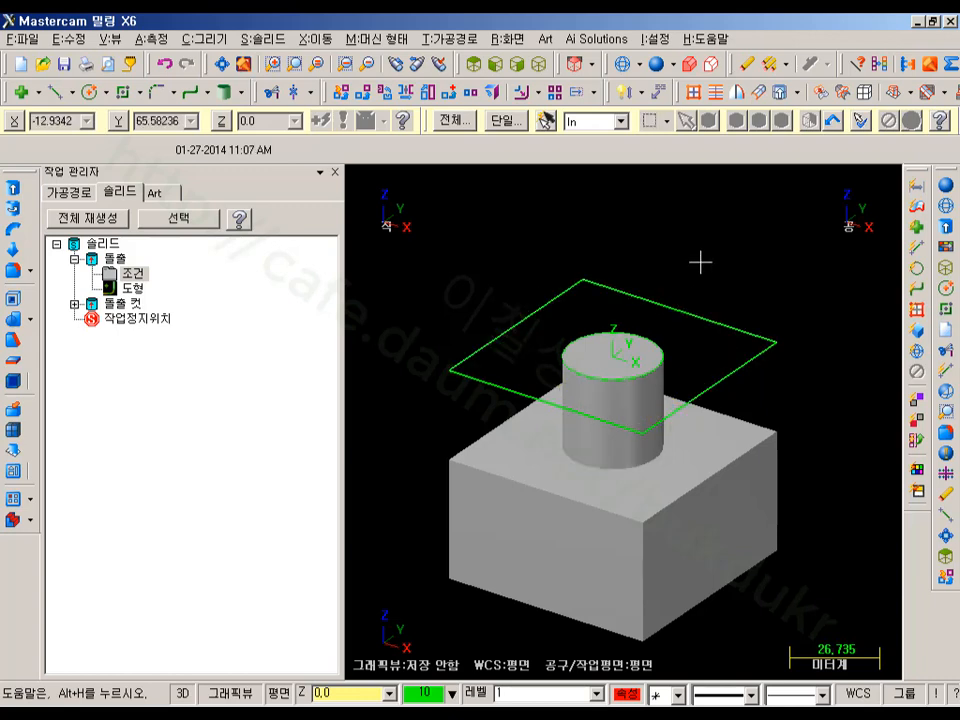
Apply a one-distance solid chamfer of 2.0 to the top circular edge of the cylinder
{"action": "scroll", "coordinate": [660, 372], "scroll_direction": "up", "scroll_amount": 5}
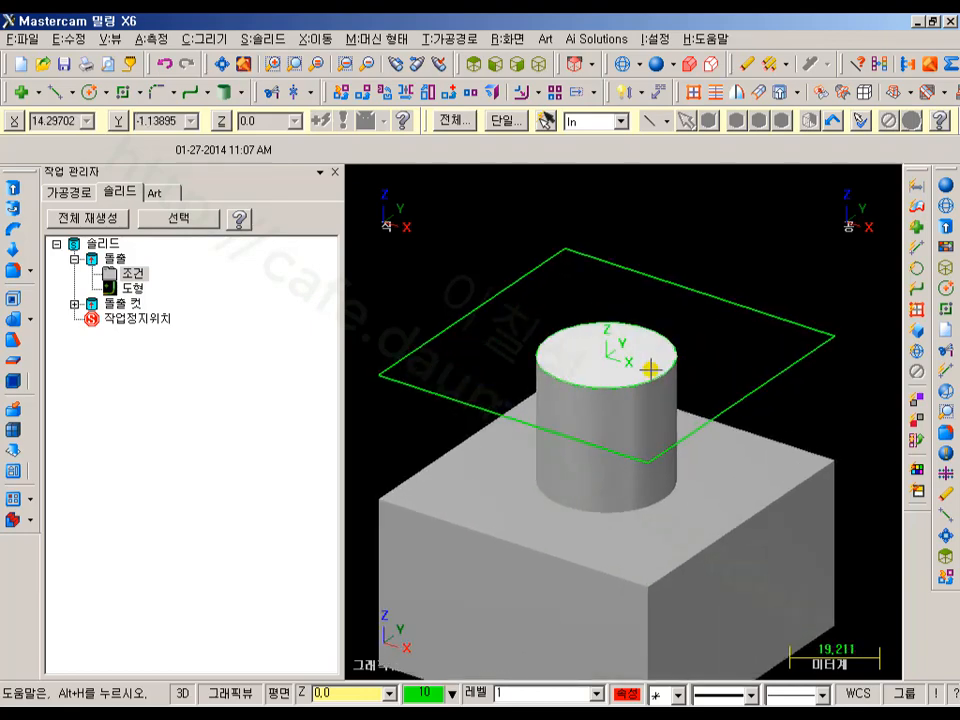
{"action": "left_click", "coordinate": [679, 357]}
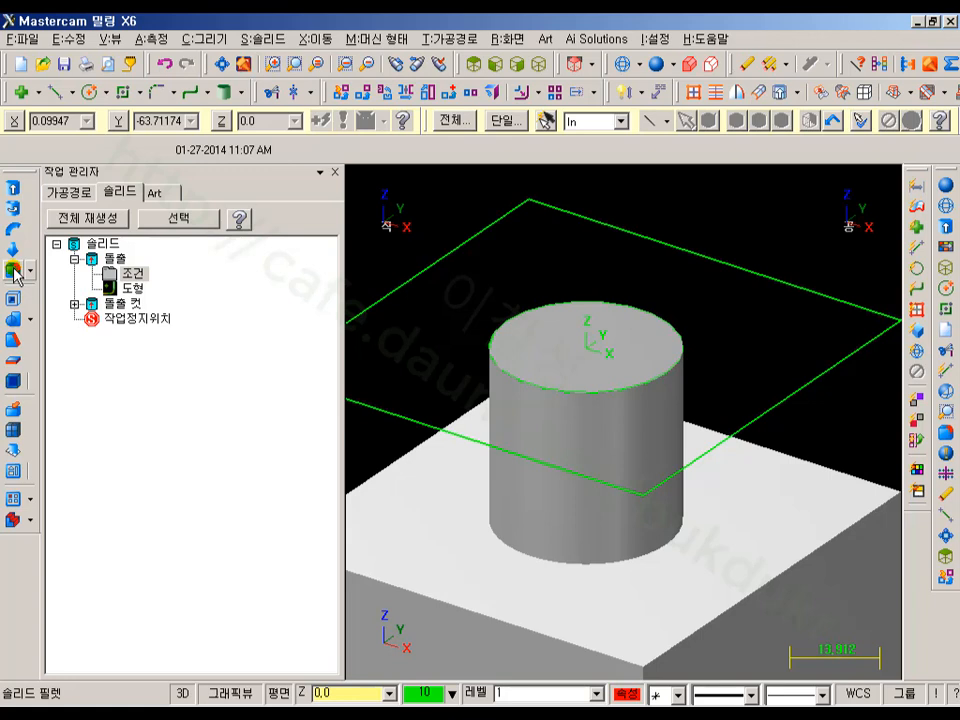
{"action": "left_click", "coordinate": [31, 275]}
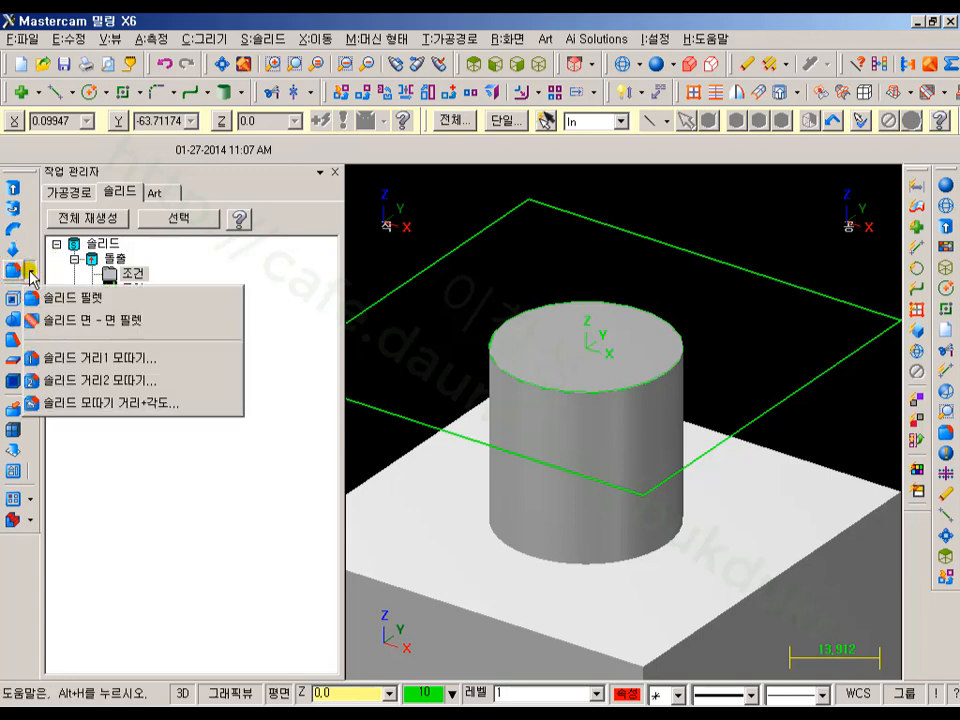
{"action": "left_click", "coordinate": [99, 358]}
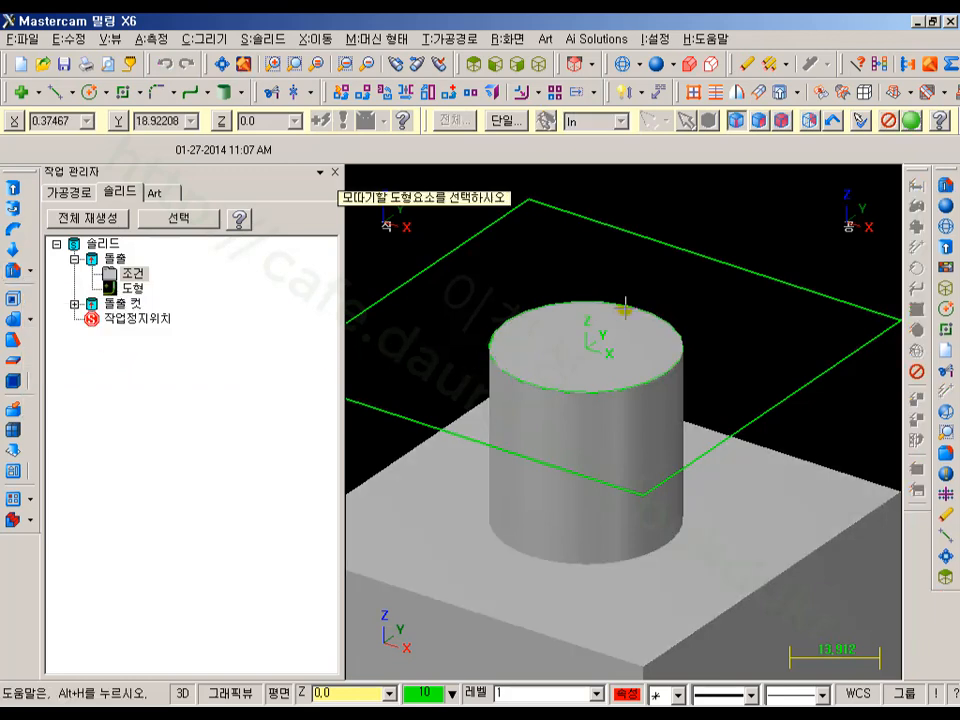
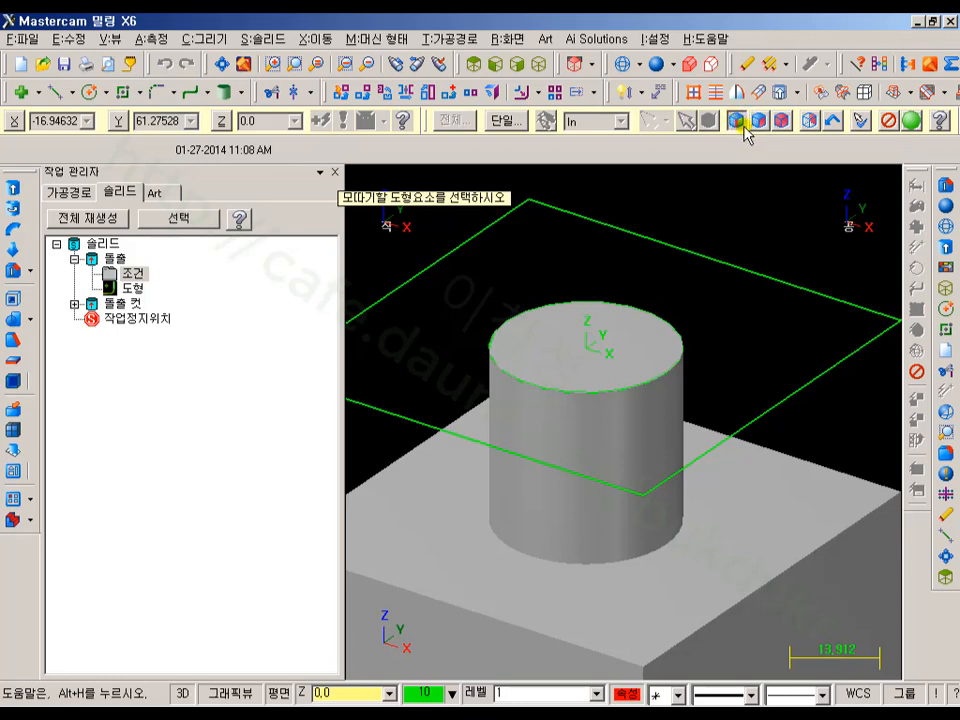
{"action": "left_click", "coordinate": [686, 354]}
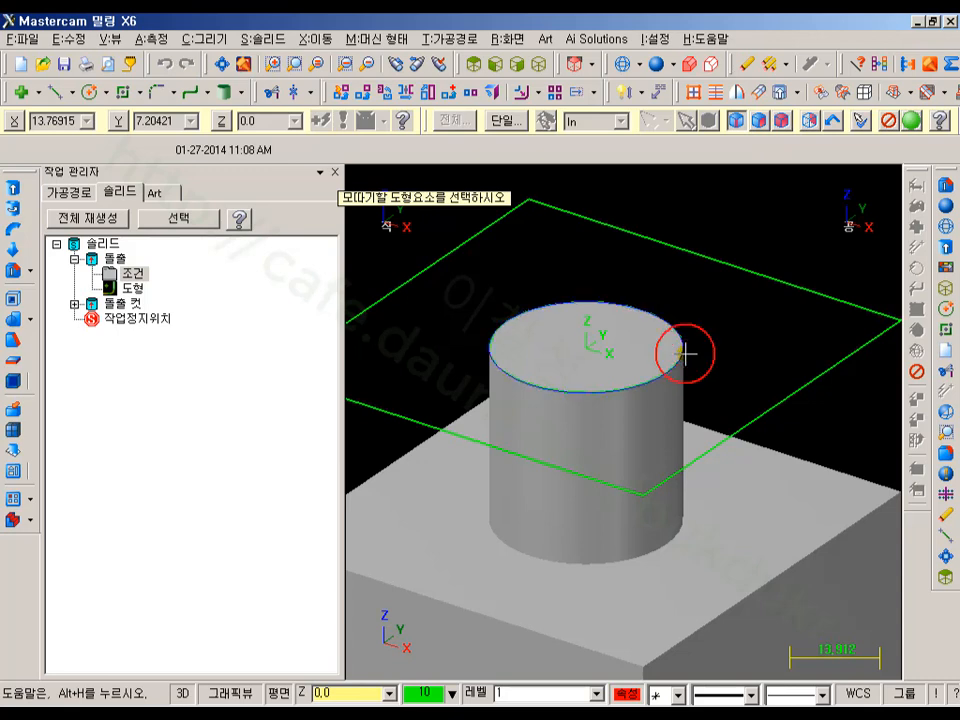
{"action": "left_click", "coordinate": [912, 124]}
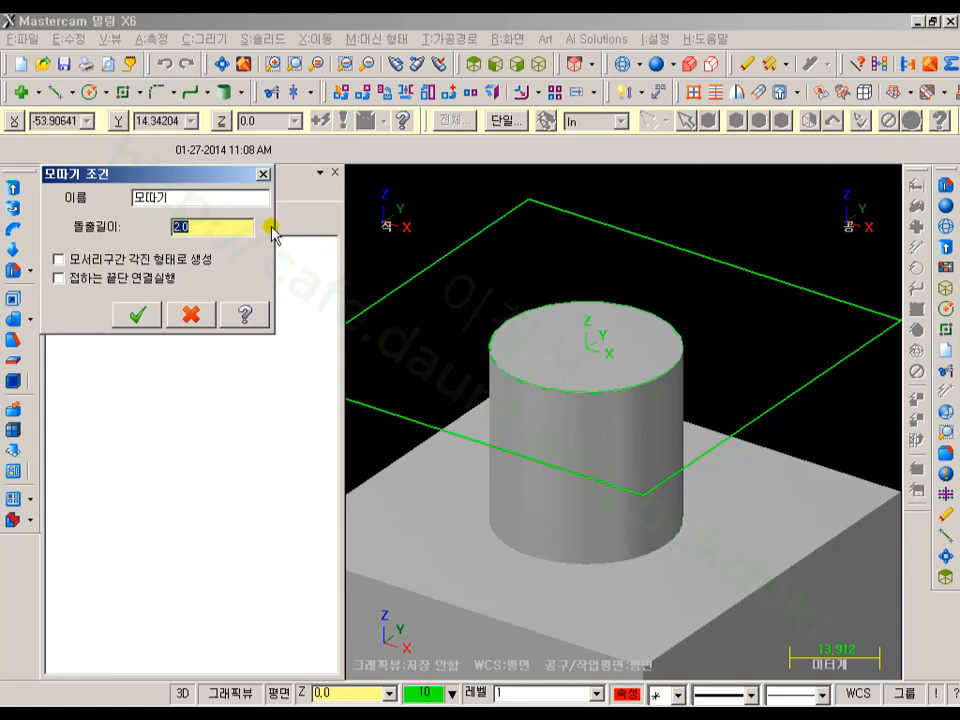
{"action": "left_click", "coordinate": [191, 228]}
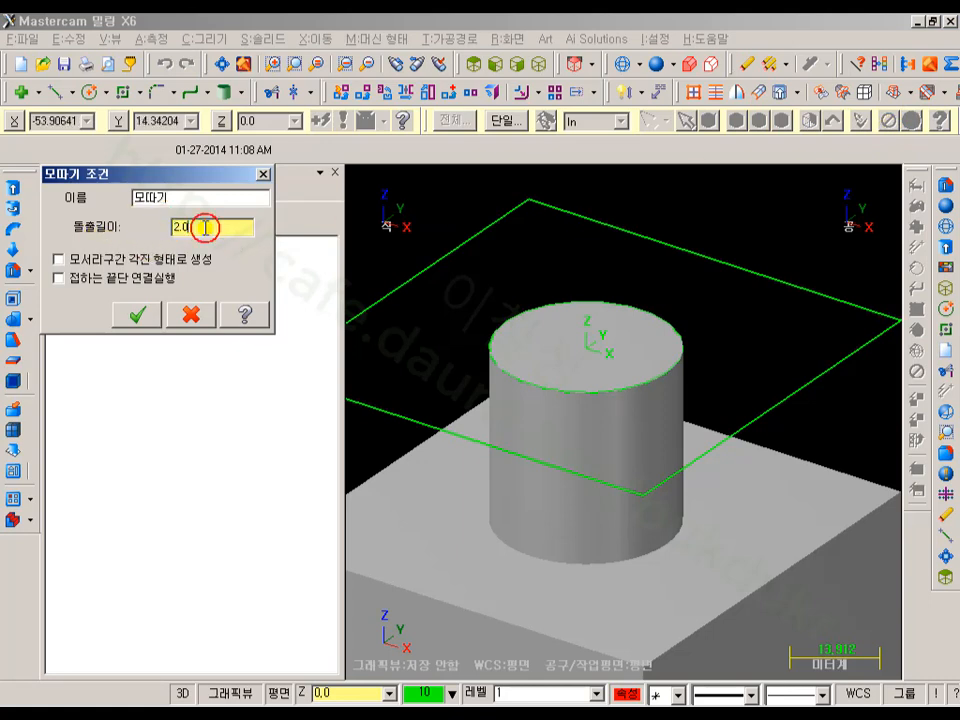
{"action": "left_click", "coordinate": [139, 316]}
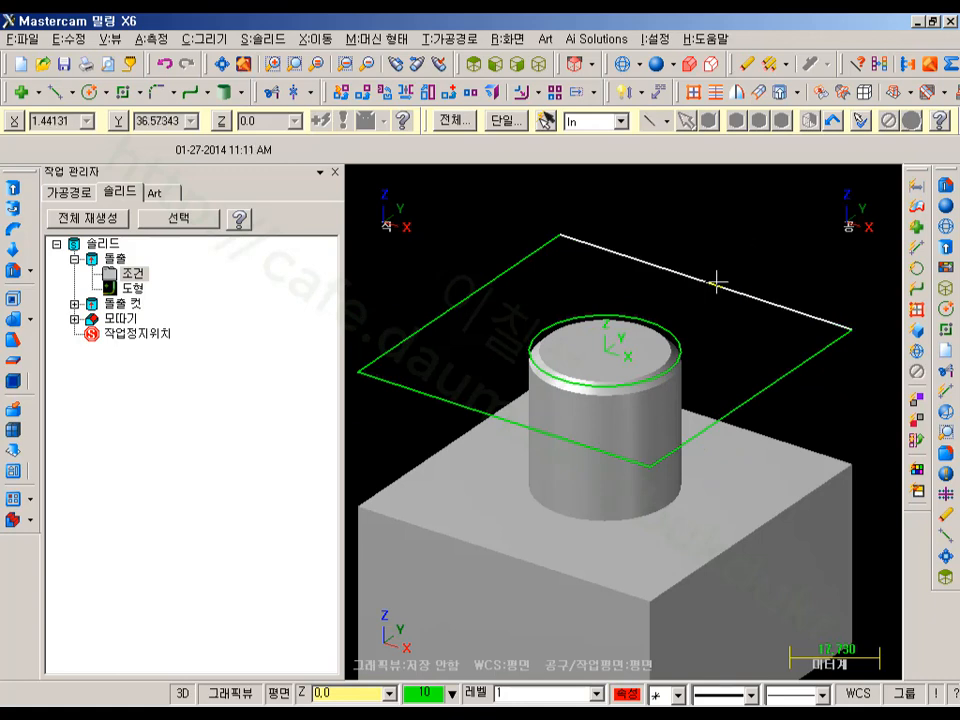
Blank the square wireframe outline around the top of the cylinder
{"action": "left_click", "coordinate": [716, 283]}
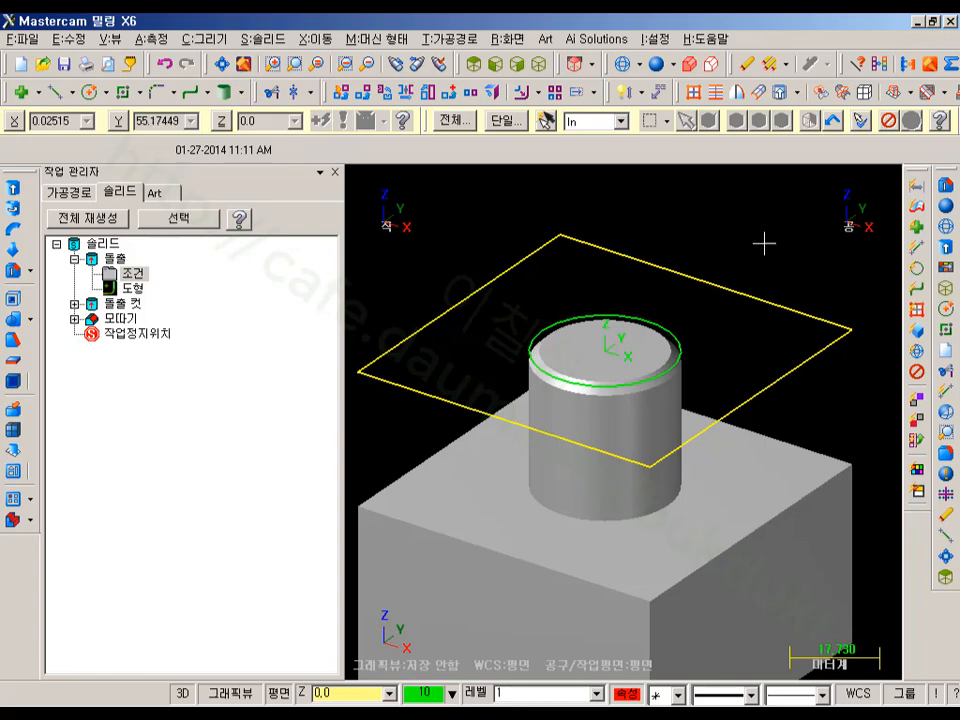
{"action": "left_click", "coordinate": [507, 39]}
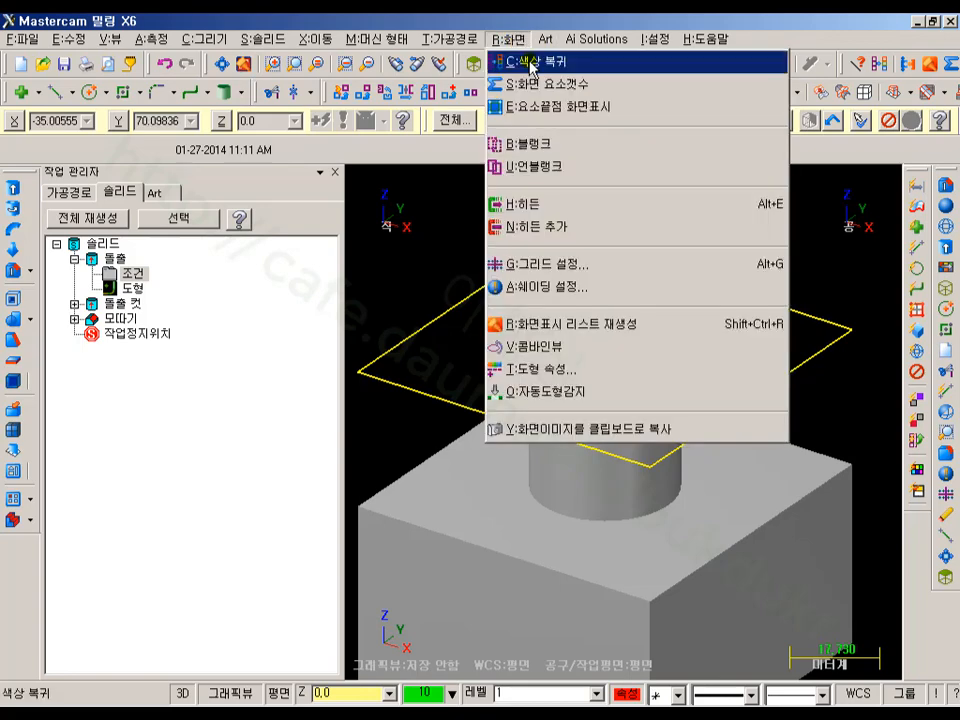
{"action": "left_click", "coordinate": [522, 146]}
{"action": "middle_click_drag", "start_coordinate": [759, 312], "coordinate": [782, 274]}
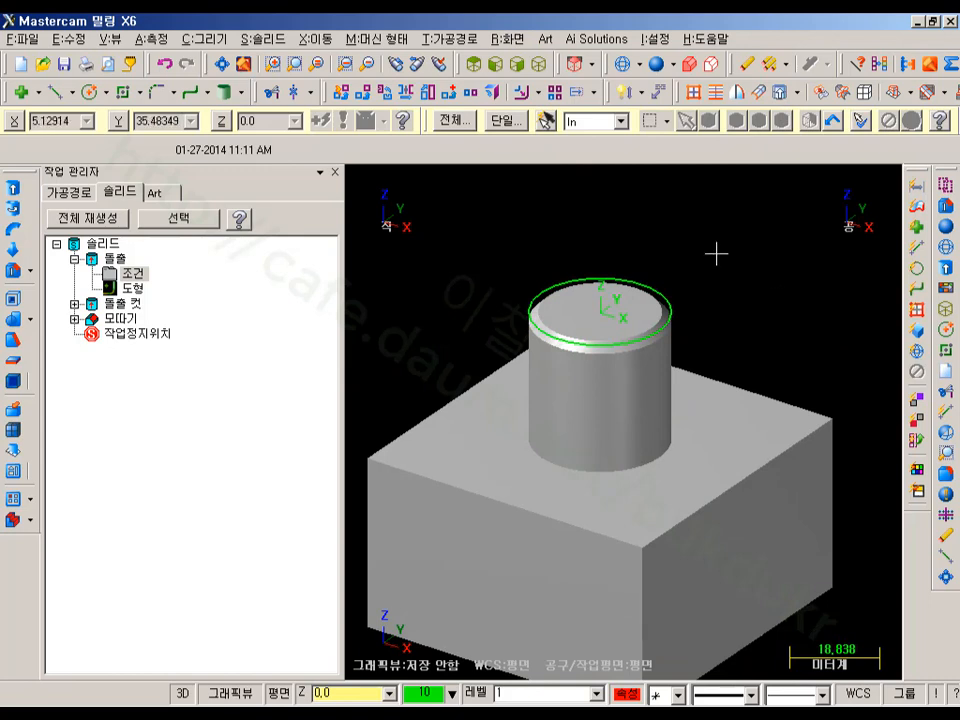
{"action": "scroll", "coordinate": [718, 253], "scroll_direction": "up", "scroll_amount": 2}
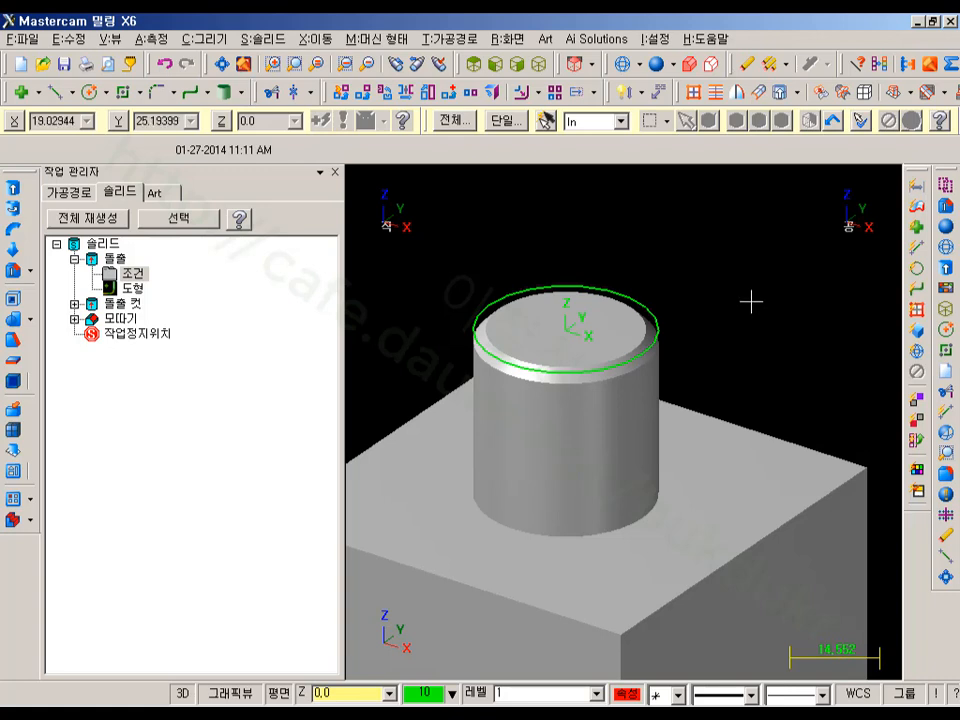
{"action": "scroll", "coordinate": [782, 300], "scroll_direction": "down", "scroll_amount": 1}
{"action": "middle_click_drag", "start_coordinate": [782, 300], "coordinate": [777, 309]}
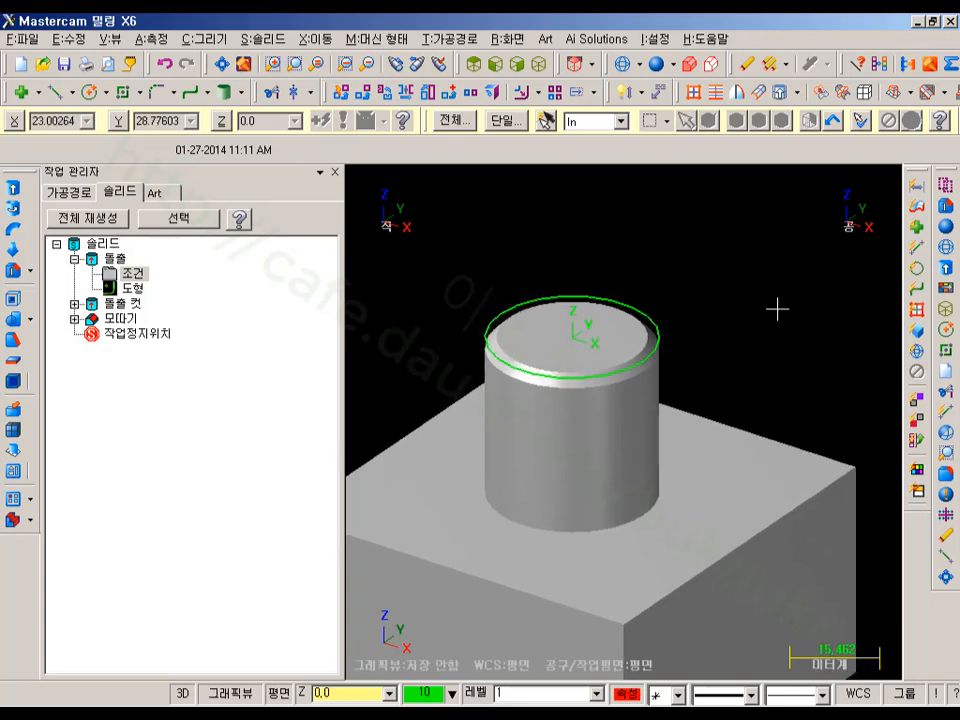
In wireframe display, define a clockwise helix with radius 15, pitch 2.0, 10 revolutions and a taper angle of 0
{"action": "left_click", "coordinate": [624, 64]}
{"action": "scroll", "coordinate": [775, 308], "scroll_direction": "up", "scroll_amount": 3}
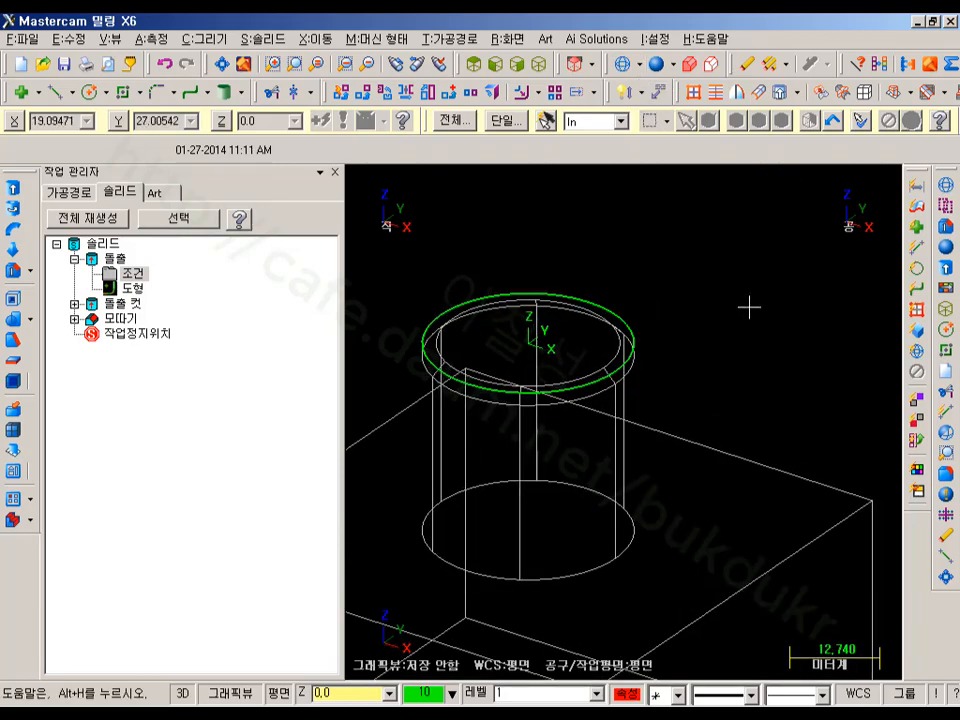
{"action": "left_click", "coordinate": [206, 40]}
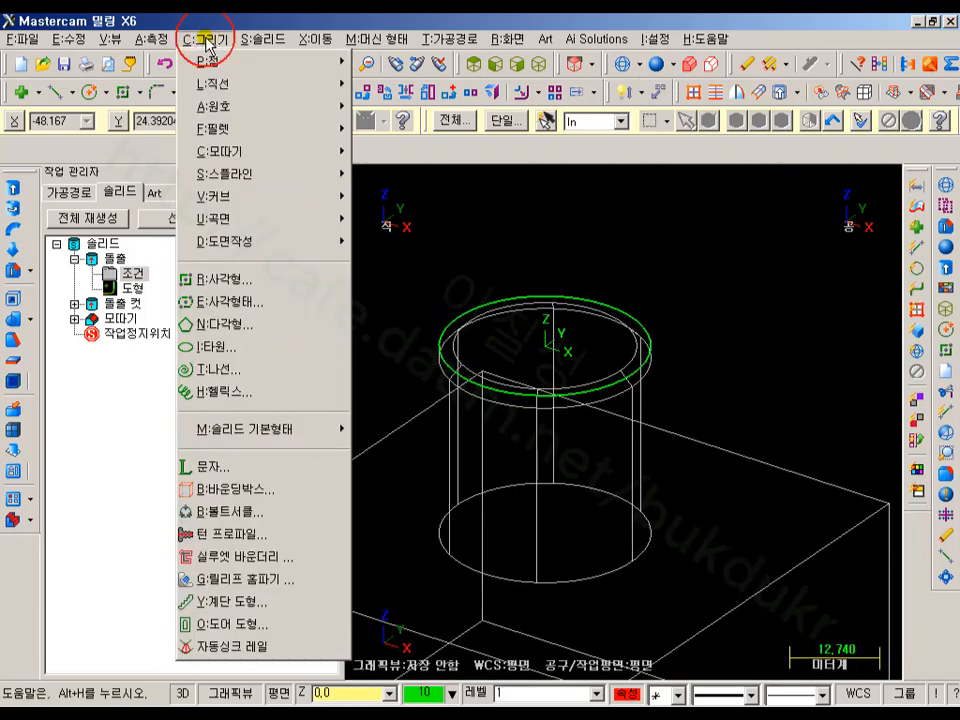
{"action": "left_click", "coordinate": [238, 392]}
{"action": "left_click_drag", "start_coordinate": [285, 189], "coordinate": [237, 41]}
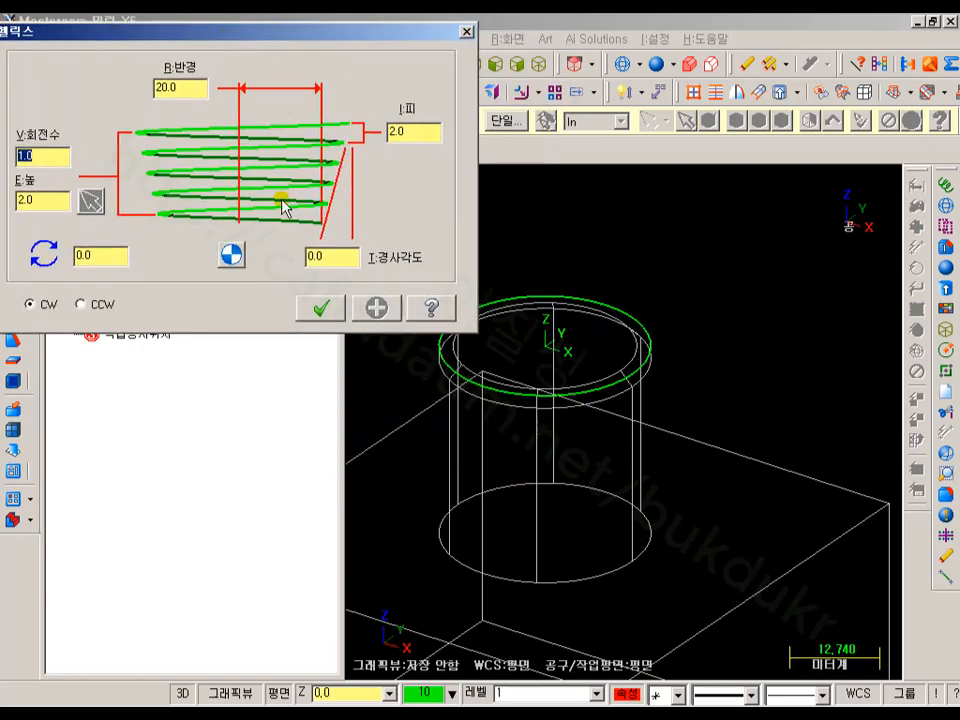
{"action": "double_click", "coordinate": [184, 88]}
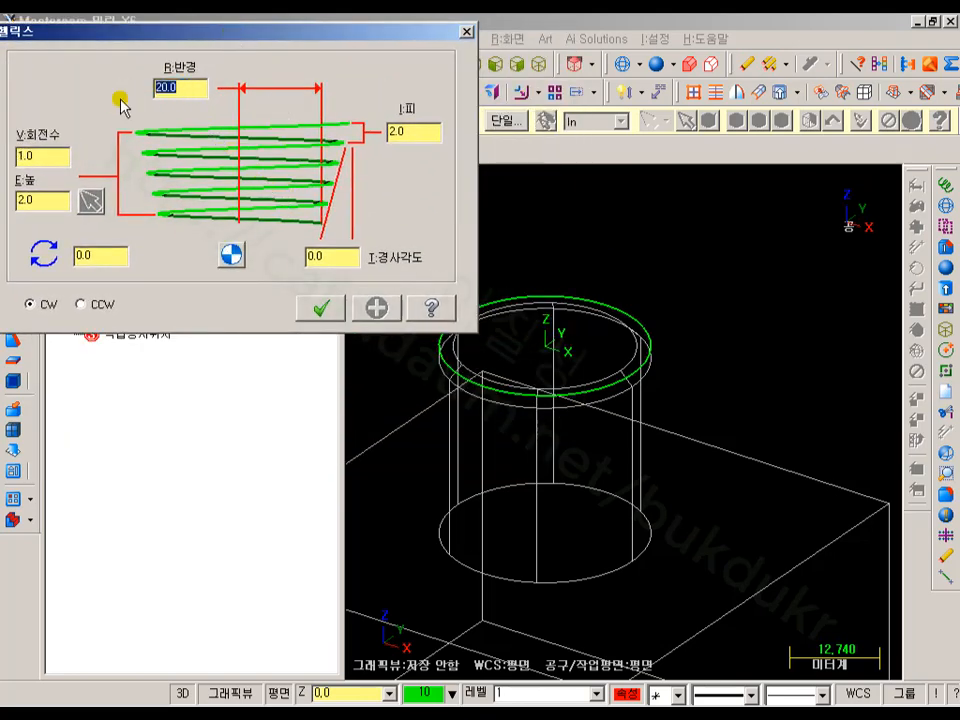
{"action": "type", "text": "15"}
{"action": "key", "text": "Tab"}
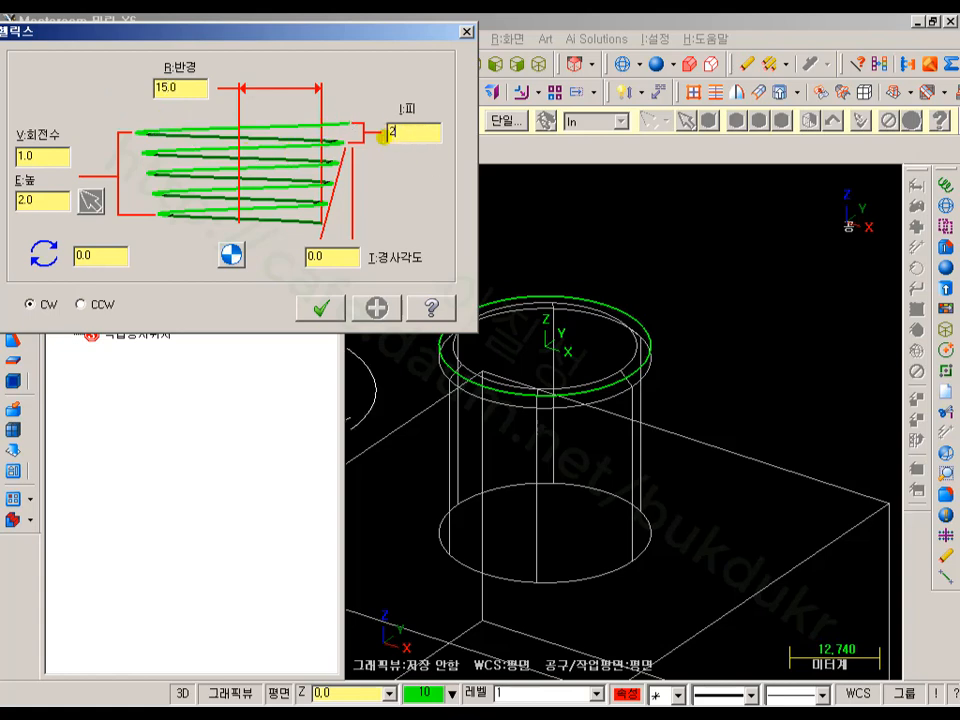
{"action": "left_click", "coordinate": [338, 258]}
{"action": "left_click_drag", "start_coordinate": [48, 155], "coordinate": [5, 168]}
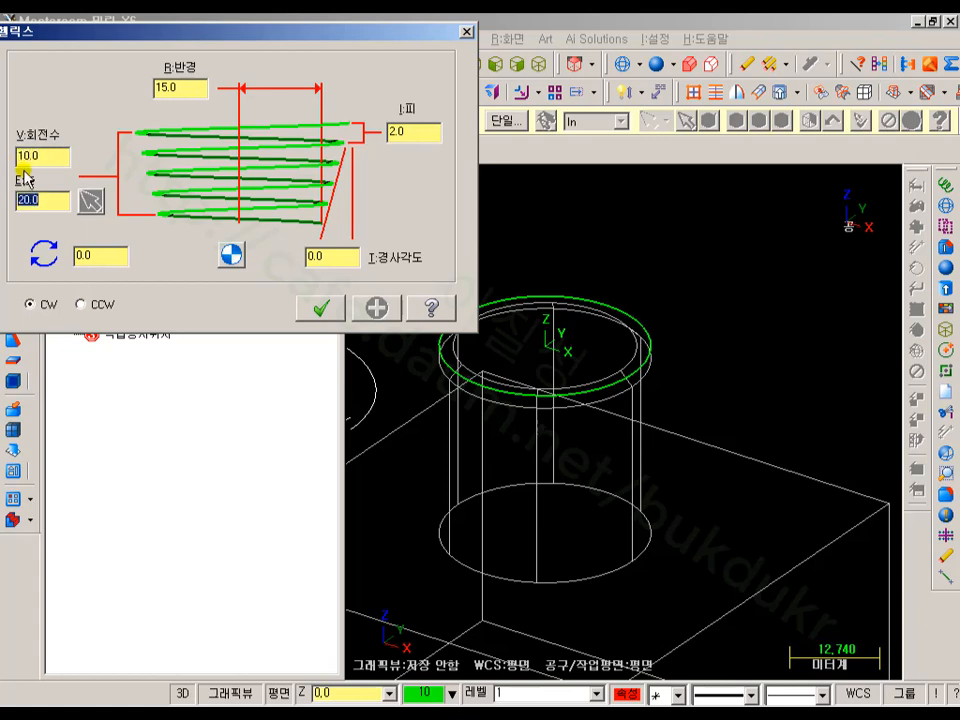
{"action": "left_click", "coordinate": [48, 203]}
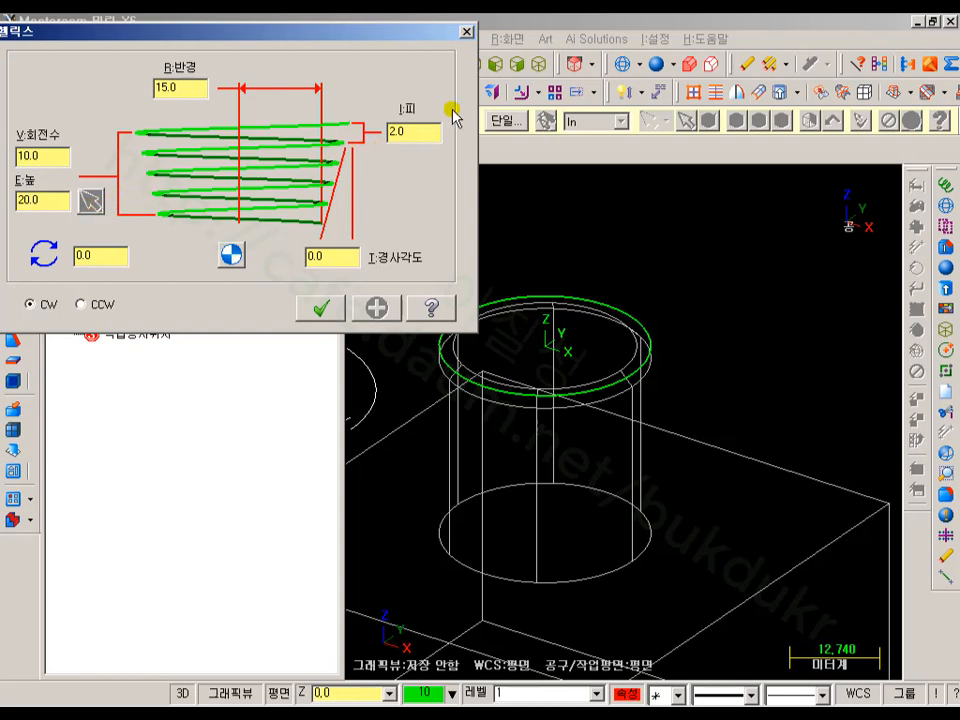
{"action": "left_click", "coordinate": [765, 362]}
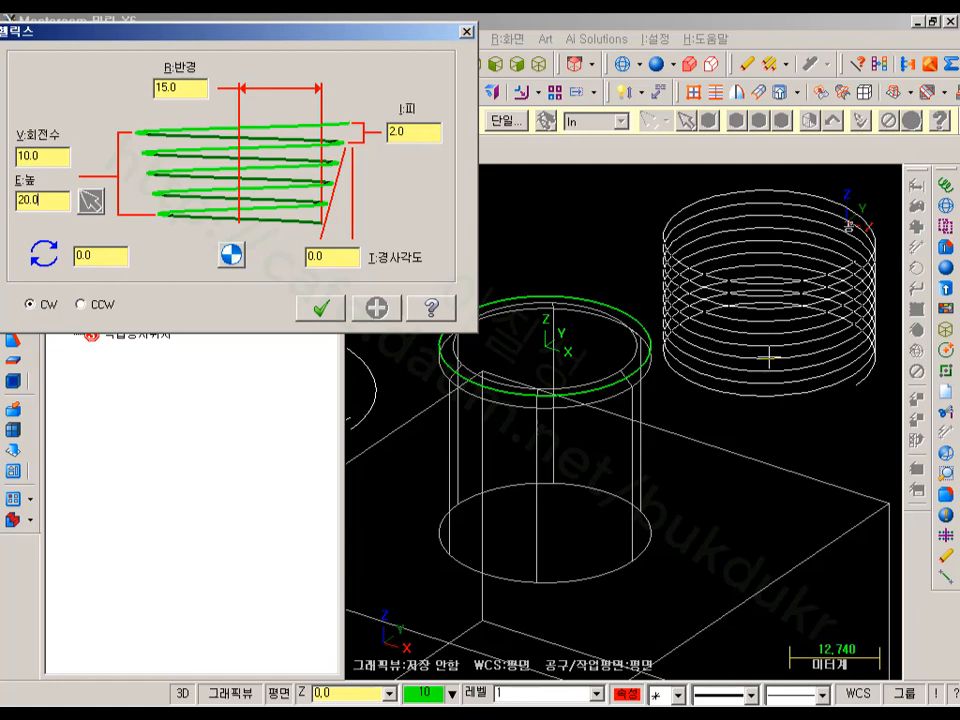
Set the helix radius to 14 and place its base at Z-20 relative to the centre of the boss's top circle
{"action": "double_click", "coordinate": [183, 89]}
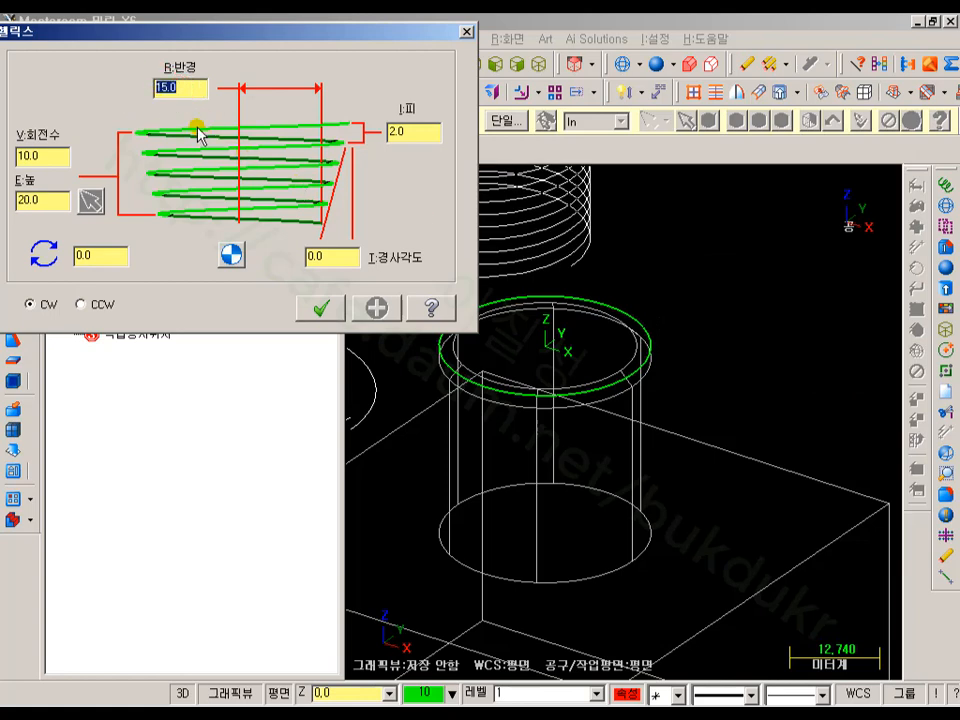
{"action": "key", "text": "Tab"}
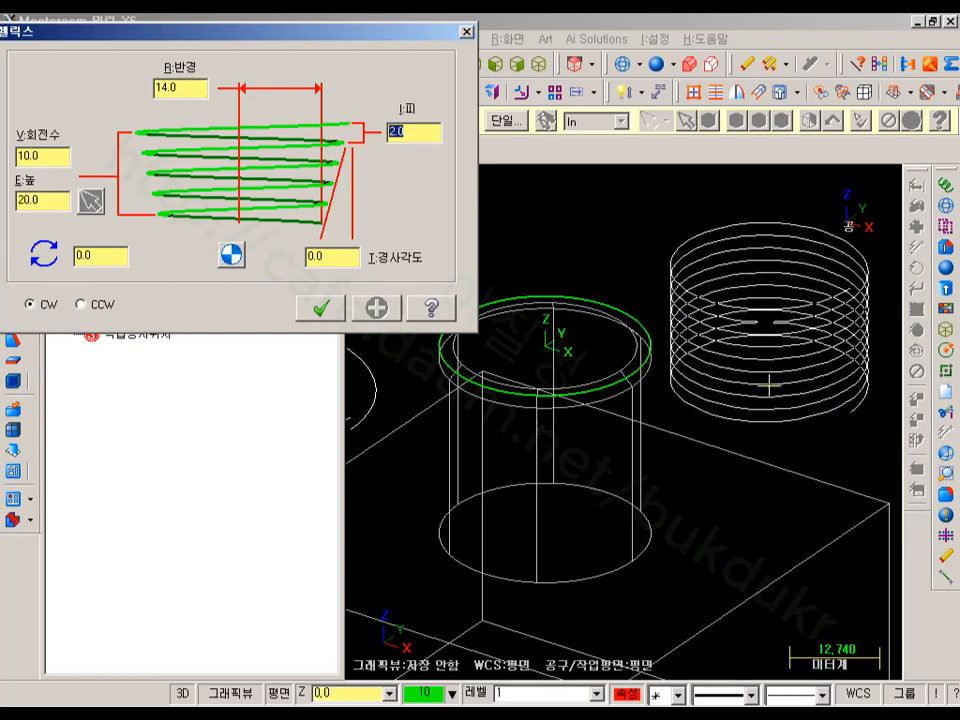
{"action": "left_click", "coordinate": [768, 386]}
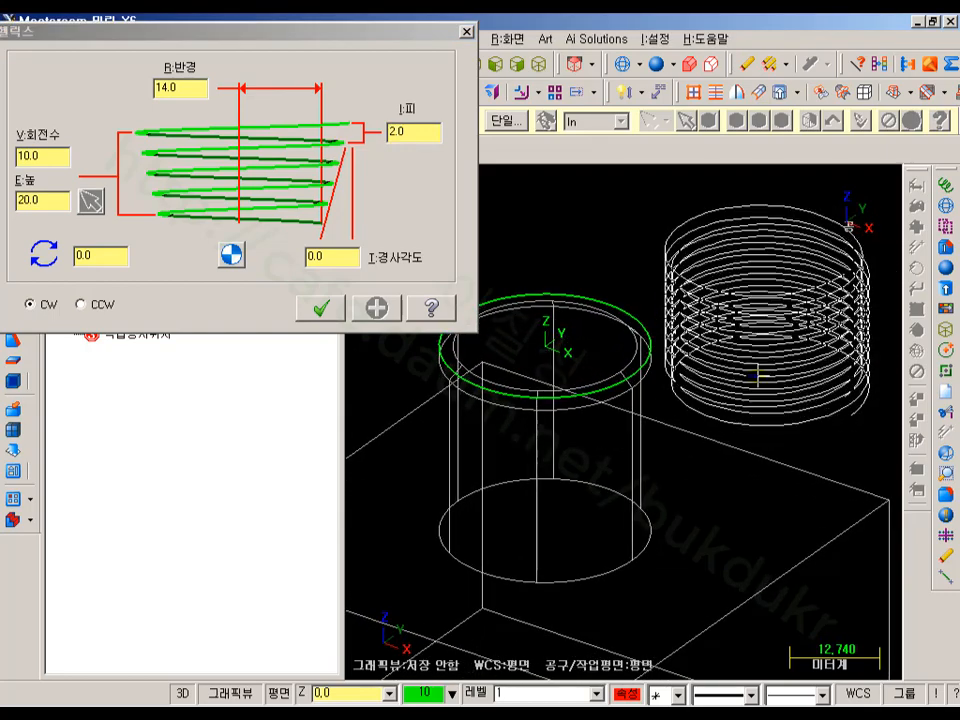
{"action": "scroll", "coordinate": [768, 370], "scroll_direction": "down", "scroll_amount": 1}
{"action": "left_click", "coordinate": [768, 370]}
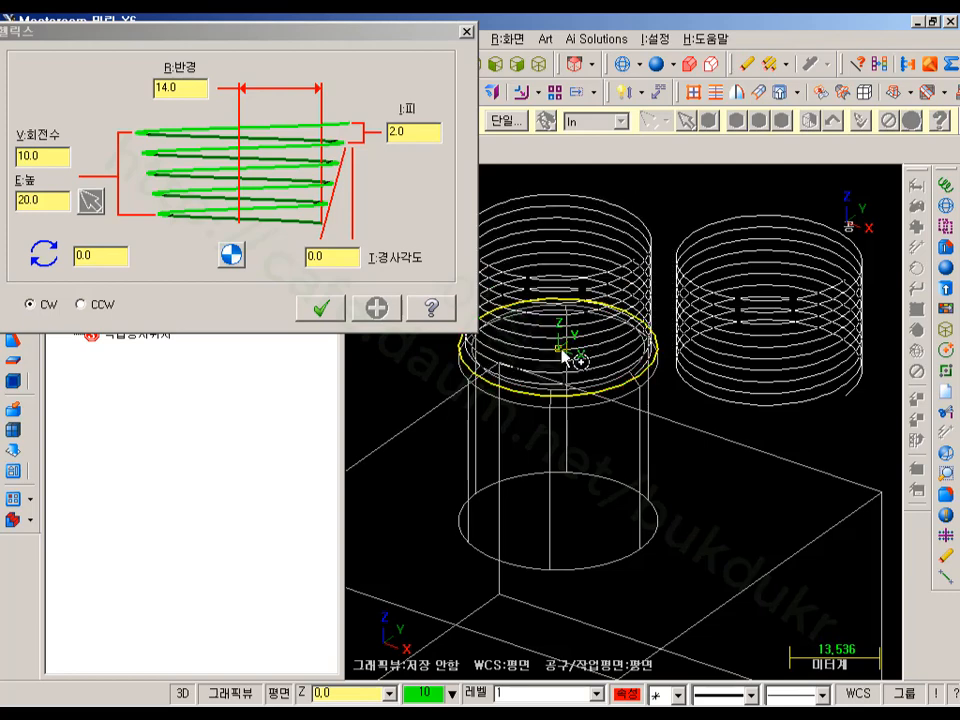
{"action": "left_click", "coordinate": [559, 348]}
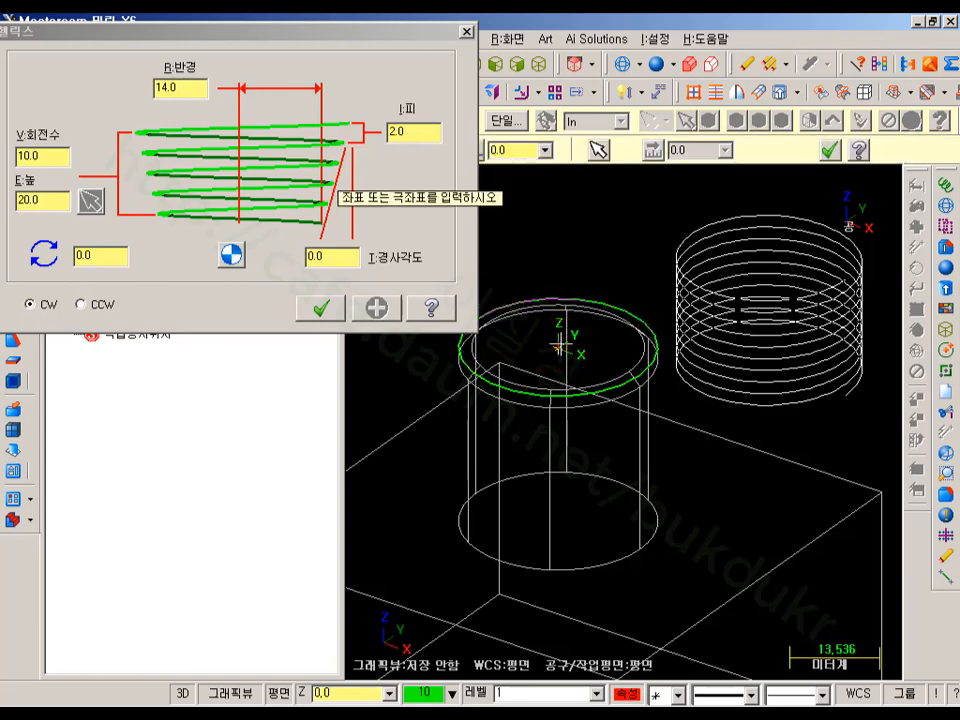
{"action": "left_click_drag", "start_coordinate": [399, 33], "coordinate": [337, 237]}
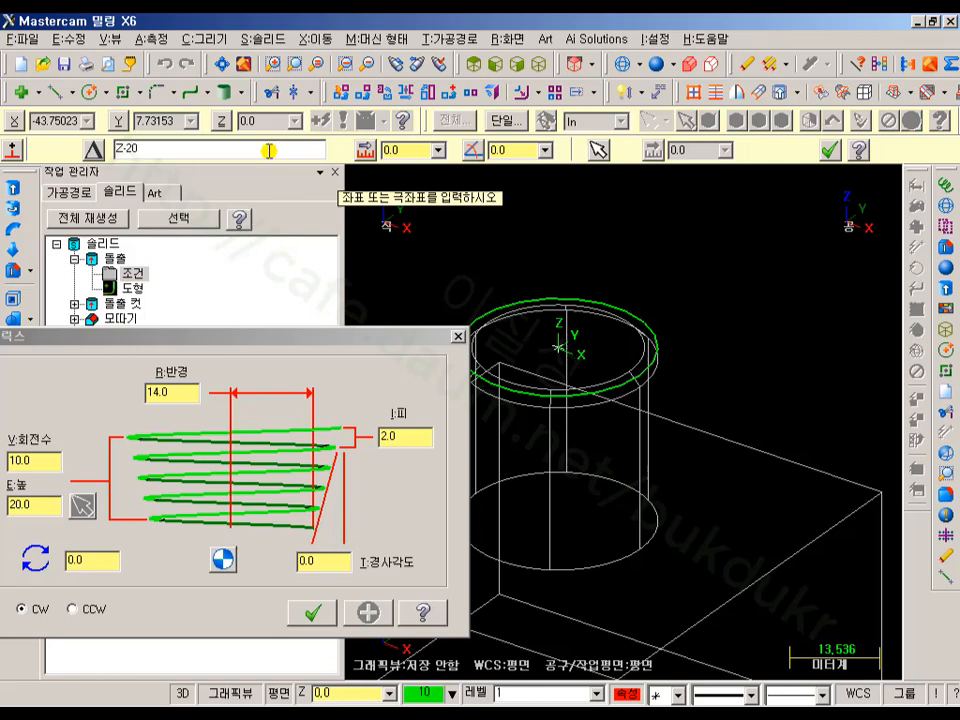
{"action": "key", "text": "Return"}
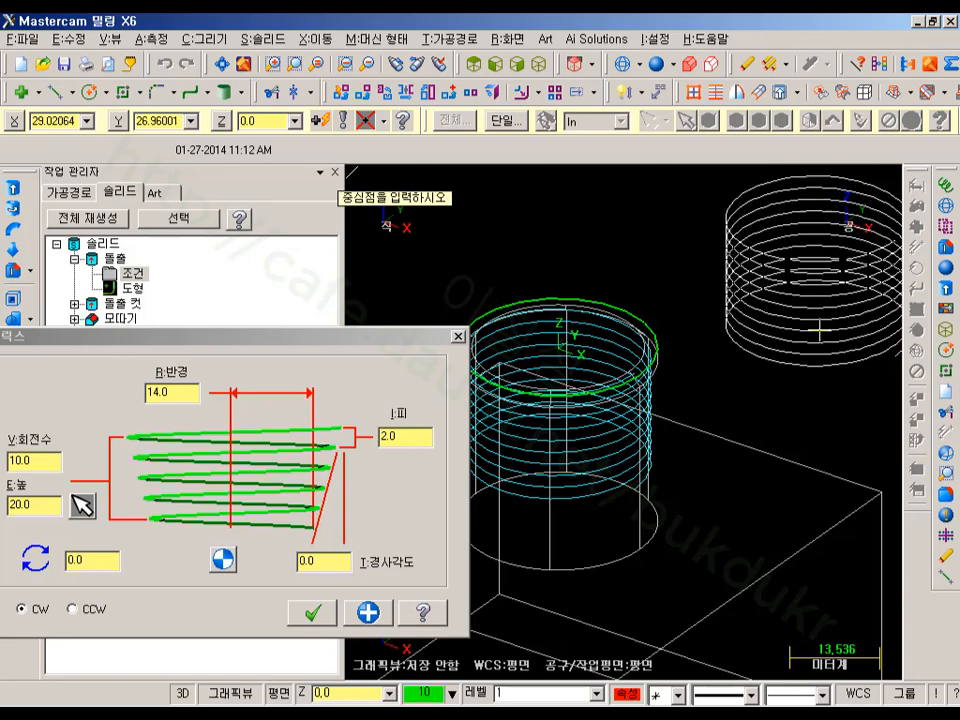
Set the helix to 11 revolutions and create it
{"action": "left_click_drag", "start_coordinate": [357, 345], "coordinate": [446, 104]}
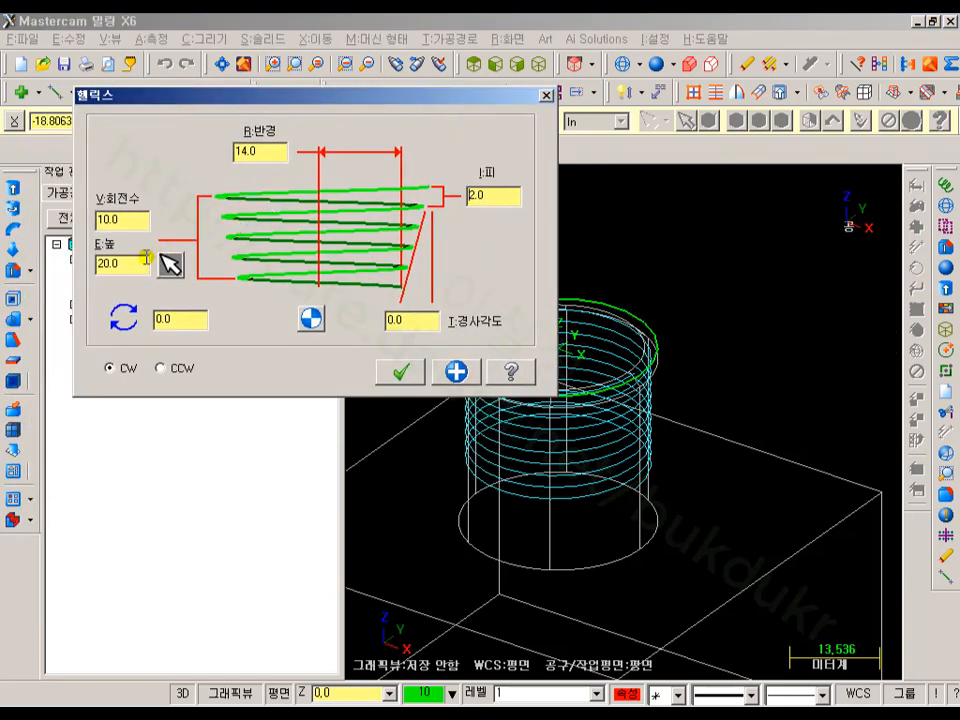
{"action": "double_click", "coordinate": [122, 219]}
{"action": "key", "text": "Tab"}
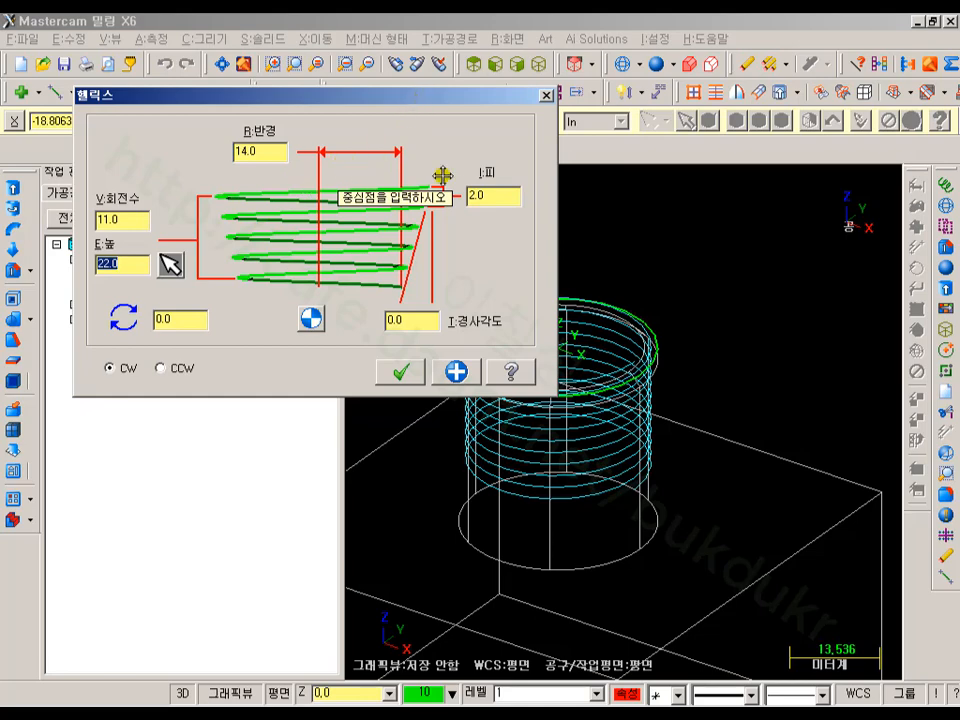
{"action": "left_click", "coordinate": [399, 374]}
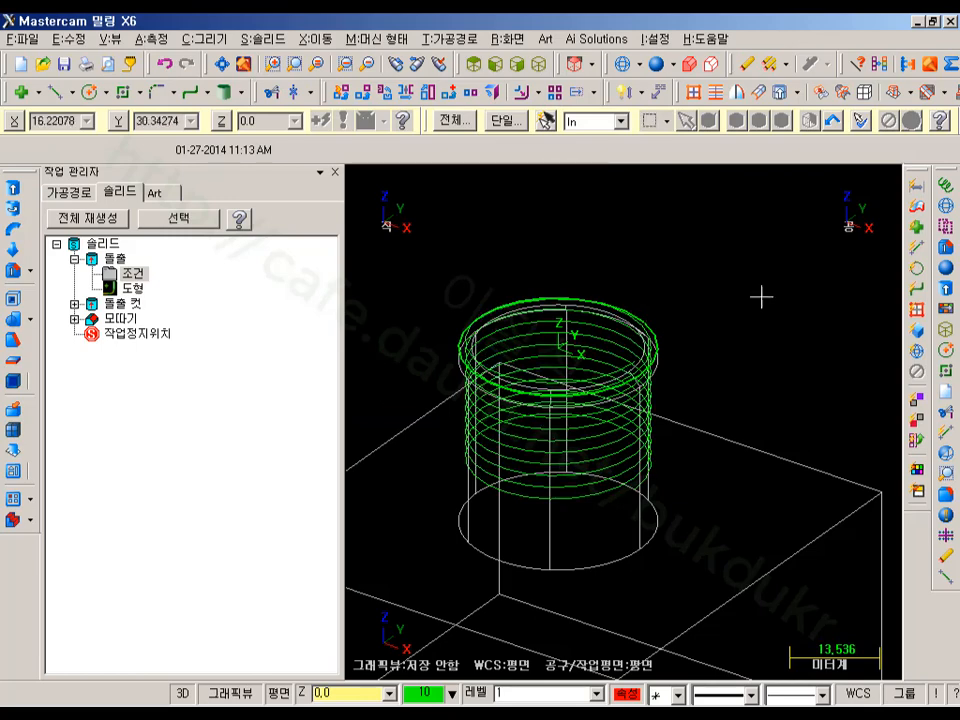
Change the helix colour to magenta
{"action": "scroll", "coordinate": [756, 297], "scroll_direction": "down", "scroll_amount": 1}
{"action": "scroll", "coordinate": [580, 218], "scroll_direction": "up", "scroll_amount": 2}
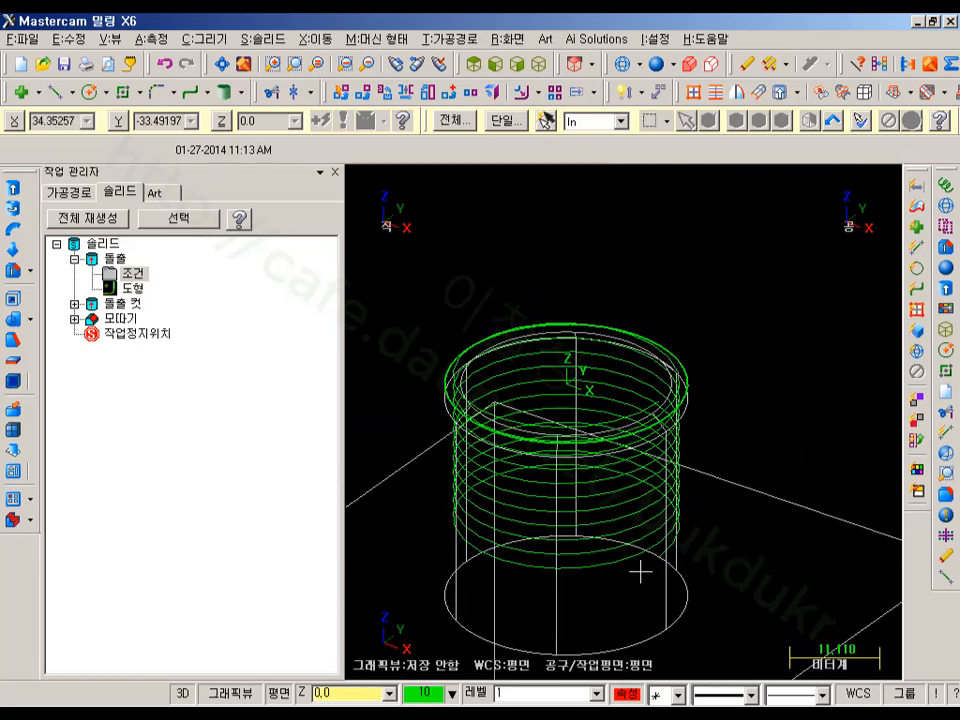
{"action": "left_click", "coordinate": [662, 548]}
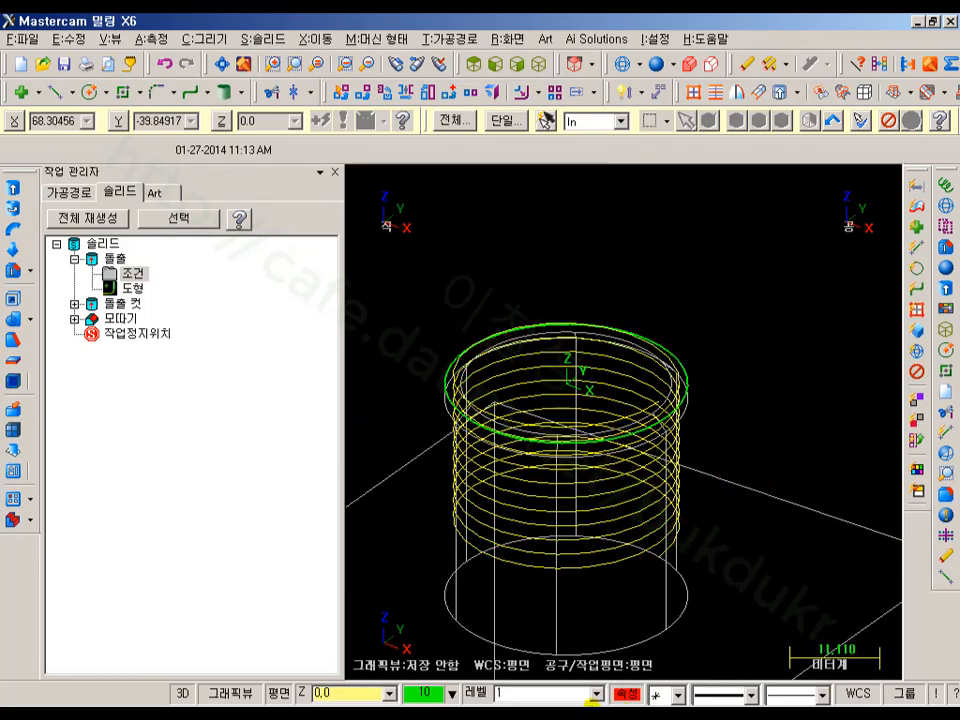
{"action": "left_click", "coordinate": [425, 693]}
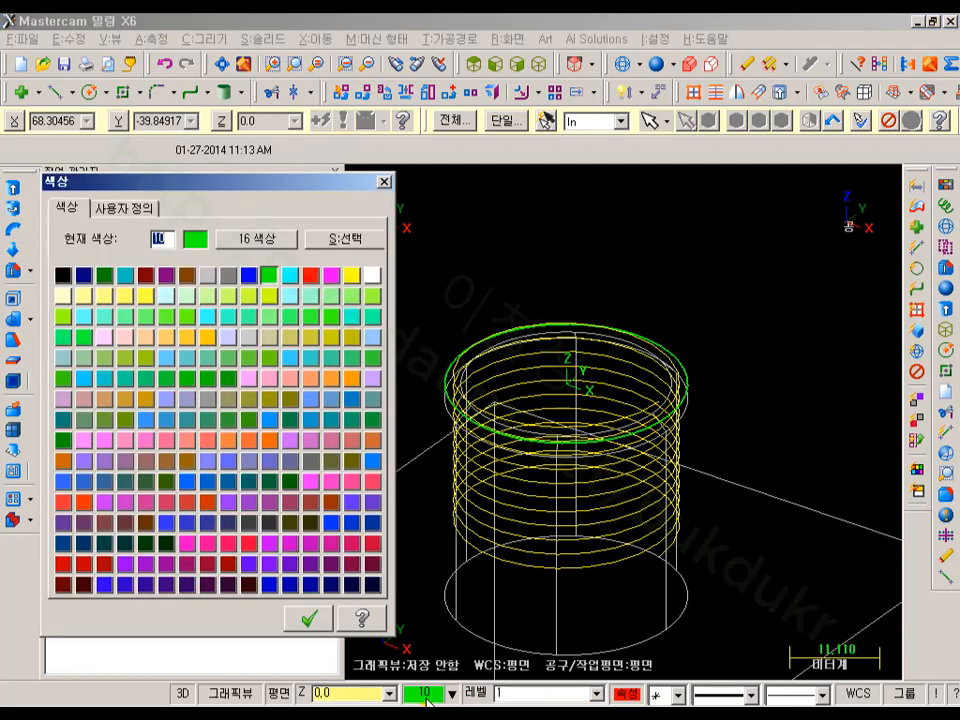
{"action": "left_click", "coordinate": [331, 274]}
{"action": "left_click", "coordinate": [308, 618]}
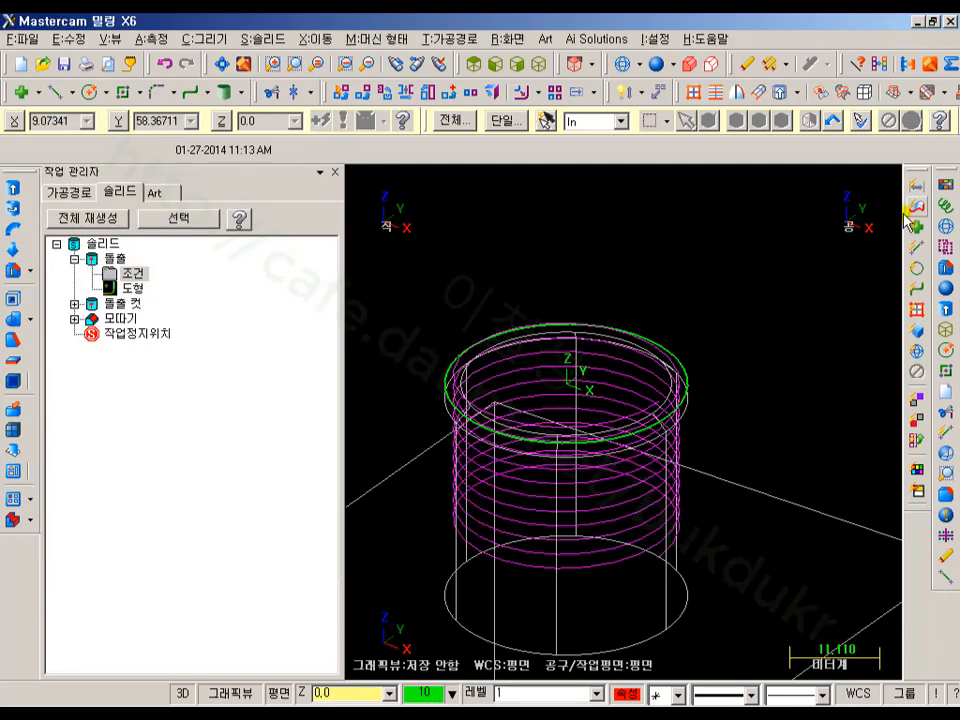
Examine the helix's start, end and fit against the boss from the front and from rotated viewpoints
{"action": "middle_click_drag", "start_coordinate": [793, 315], "coordinate": [754, 242]}
{"action": "left_click", "coordinate": [497, 65]}
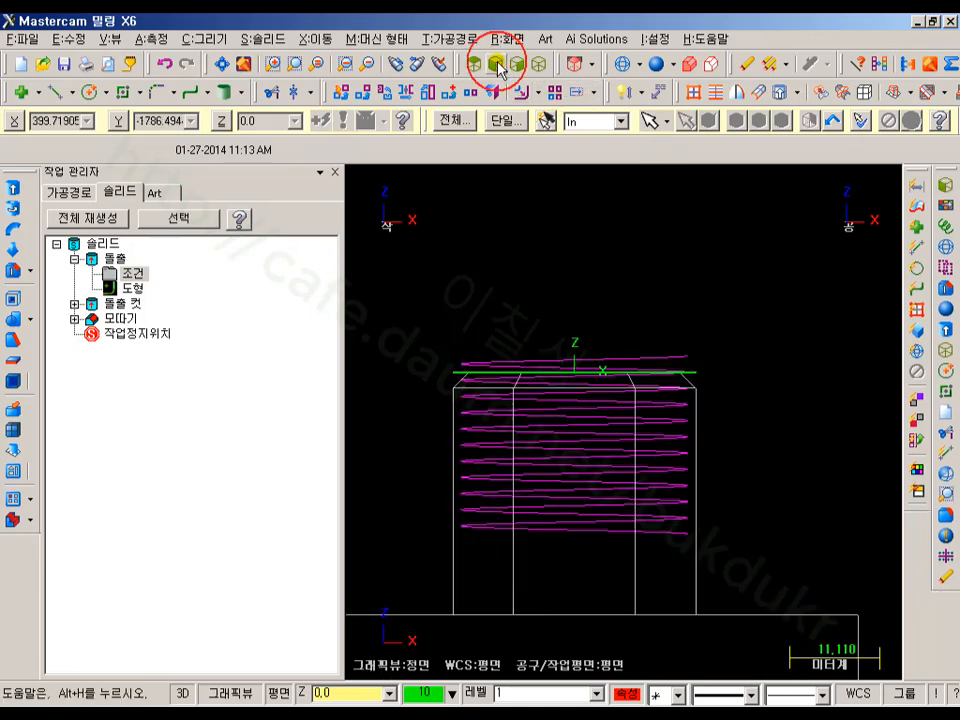
{"action": "scroll", "coordinate": [602, 471], "scroll_direction": "up", "scroll_amount": 4}
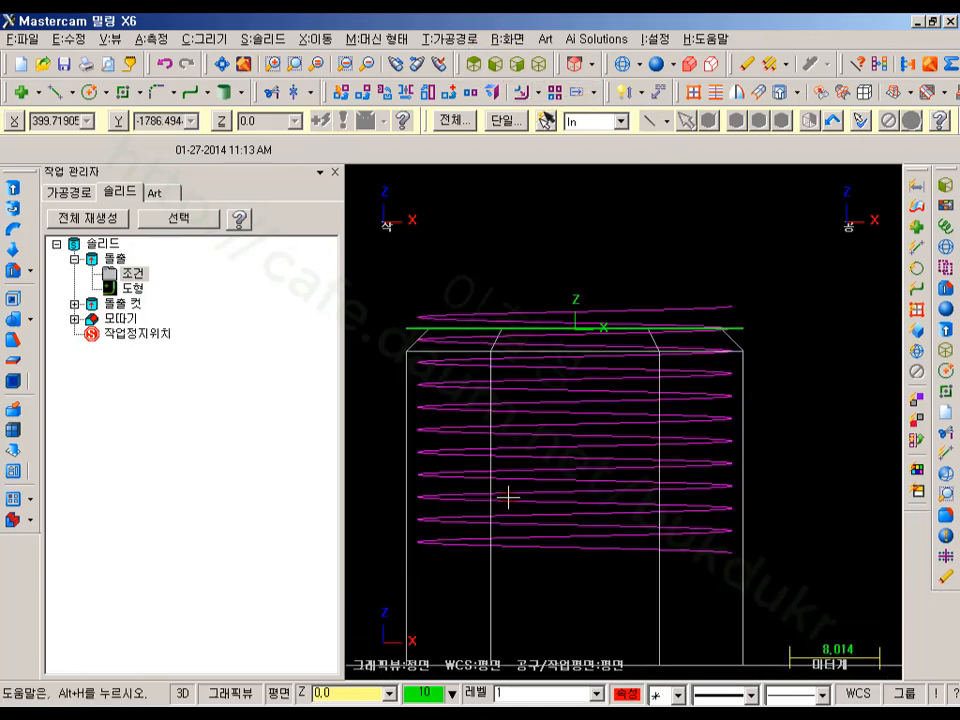
{"action": "scroll", "coordinate": [841, 407], "scroll_direction": "up", "scroll_amount": 2}
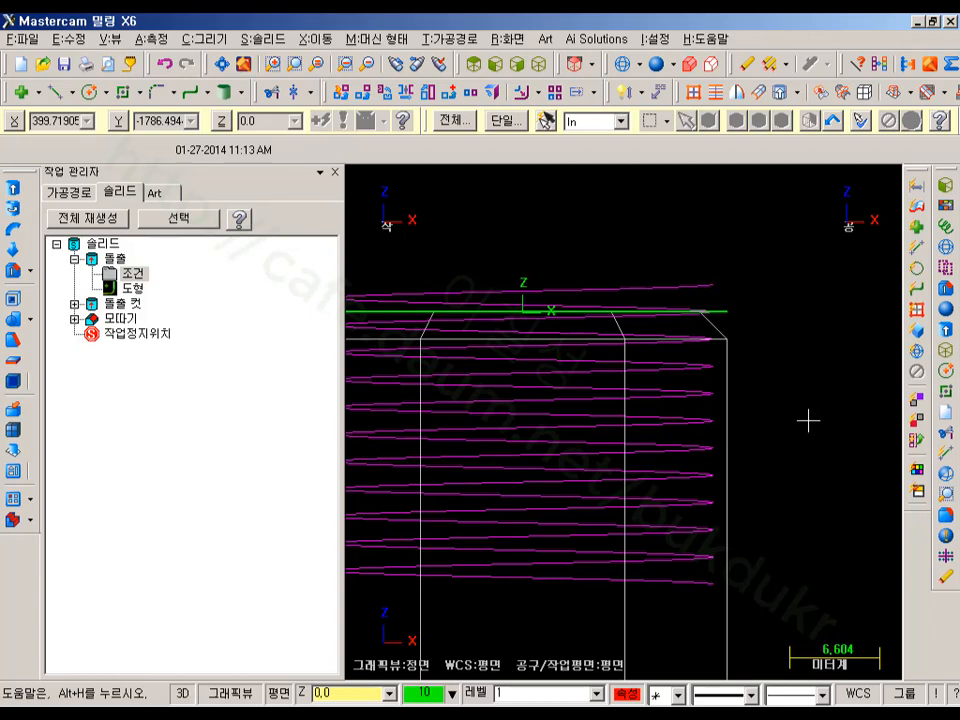
{"action": "scroll", "coordinate": [795, 431], "scroll_direction": "up", "scroll_amount": 1}
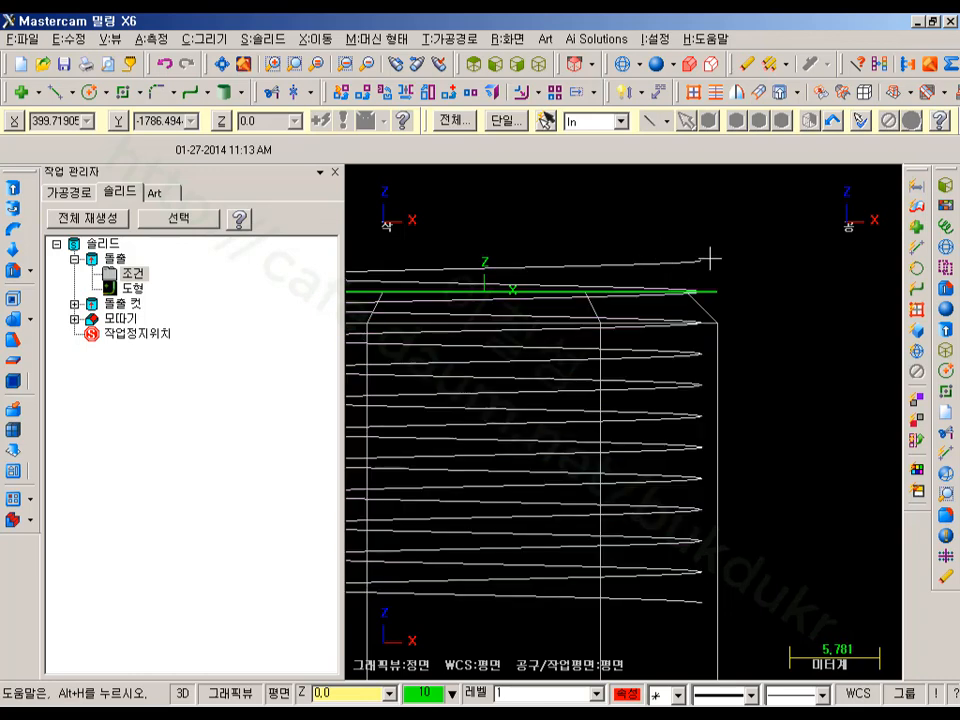
{"action": "middle_click_drag", "start_coordinate": [724, 257], "coordinate": [810, 264]}
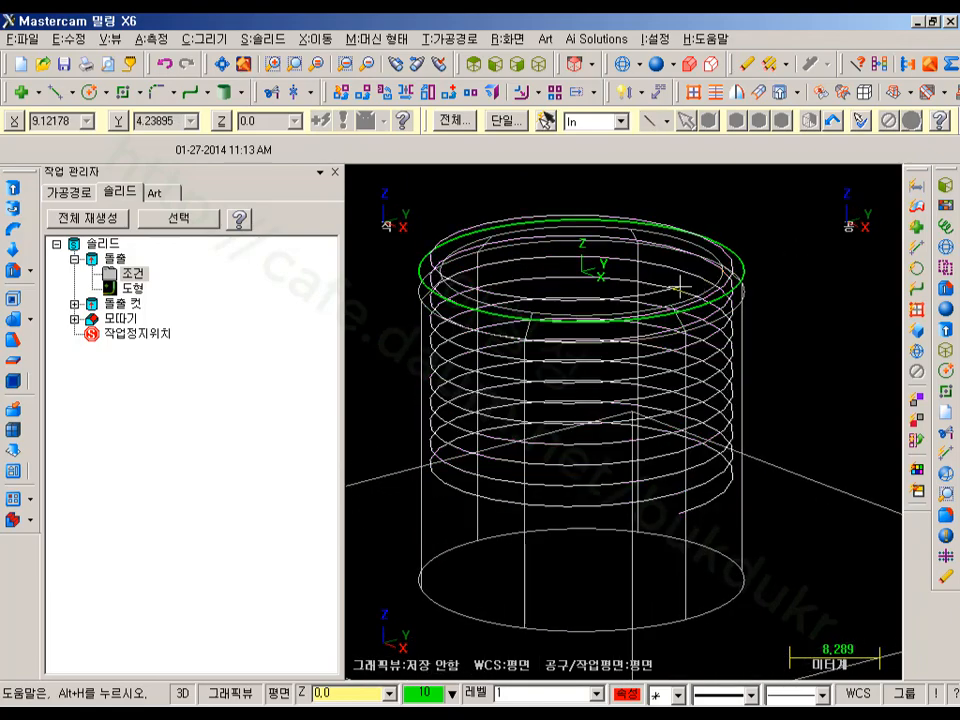
{"action": "middle_click_drag", "start_coordinate": [759, 206], "coordinate": [771, 176]}
{"action": "middle_click_drag", "start_coordinate": [826, 292], "coordinate": [692, 318]}
{"action": "scroll", "coordinate": [765, 224], "scroll_direction": "up", "scroll_amount": 2}
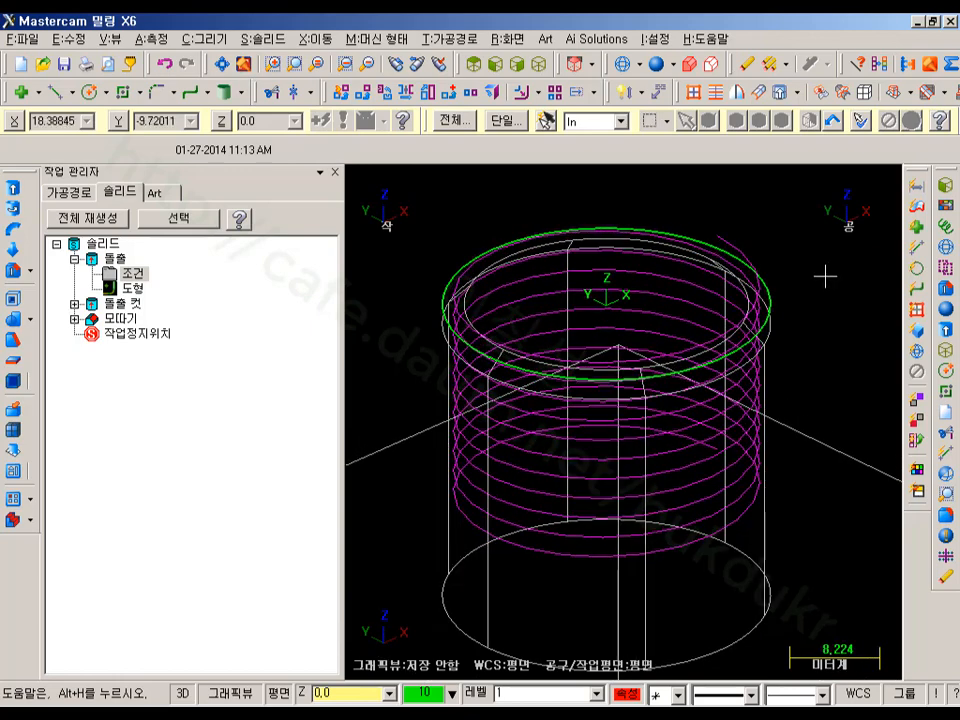
Isolate the helix in the isometric view by hiding all other geometry
{"action": "left_click", "coordinate": [541, 64]}
{"action": "scroll", "coordinate": [516, 506], "scroll_direction": "up", "scroll_amount": 1}
{"action": "scroll", "coordinate": [676, 458], "scroll_direction": "up", "scroll_amount": 1}
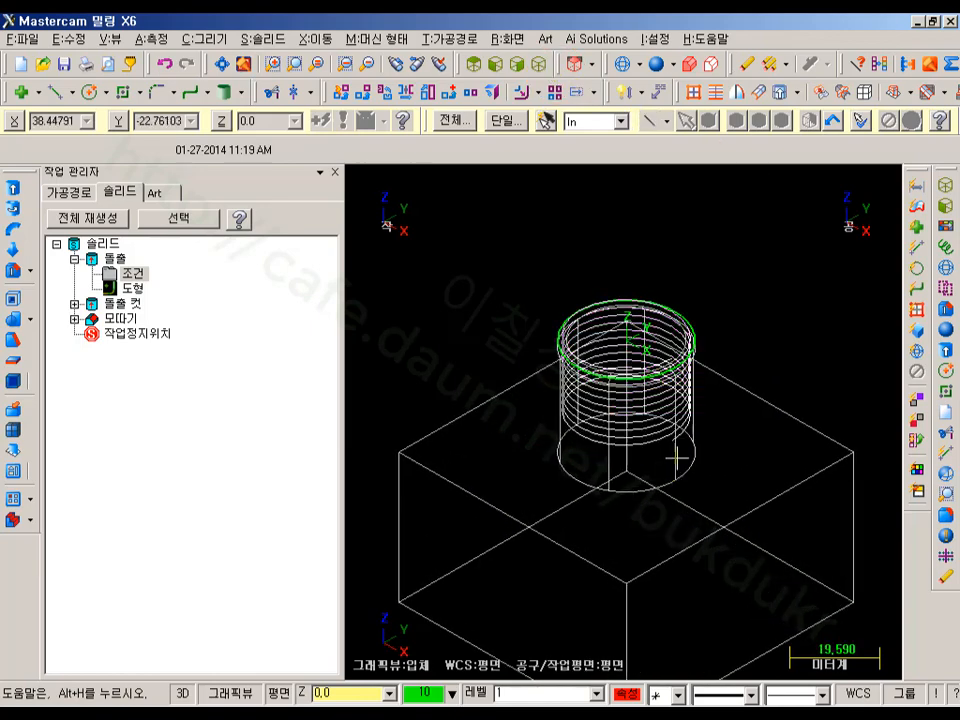
{"action": "left_click", "coordinate": [671, 428]}
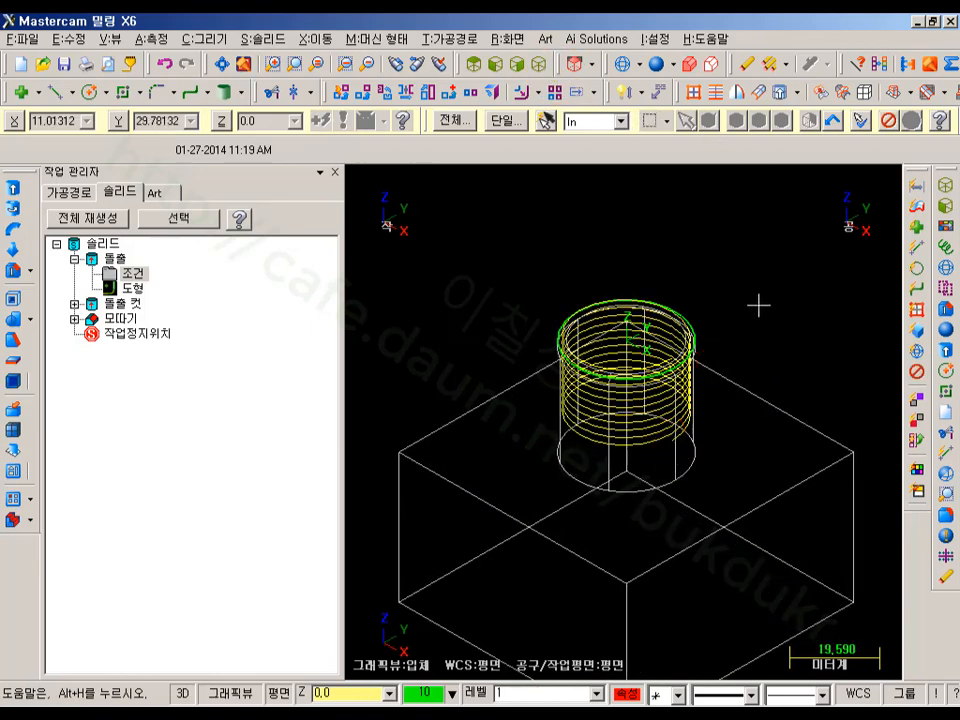
{"action": "key", "text": "alt+e"}
{"action": "scroll", "coordinate": [720, 380], "scroll_direction": "up", "scroll_amount": 2}
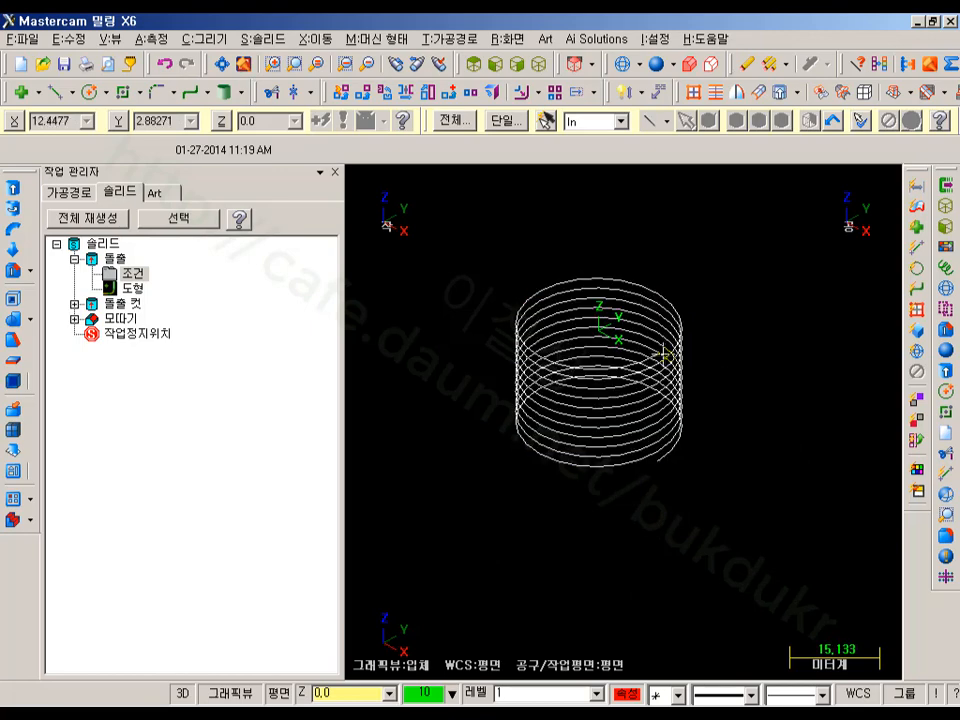
{"action": "scroll", "coordinate": [662, 356], "scroll_direction": "up", "scroll_amount": 1}
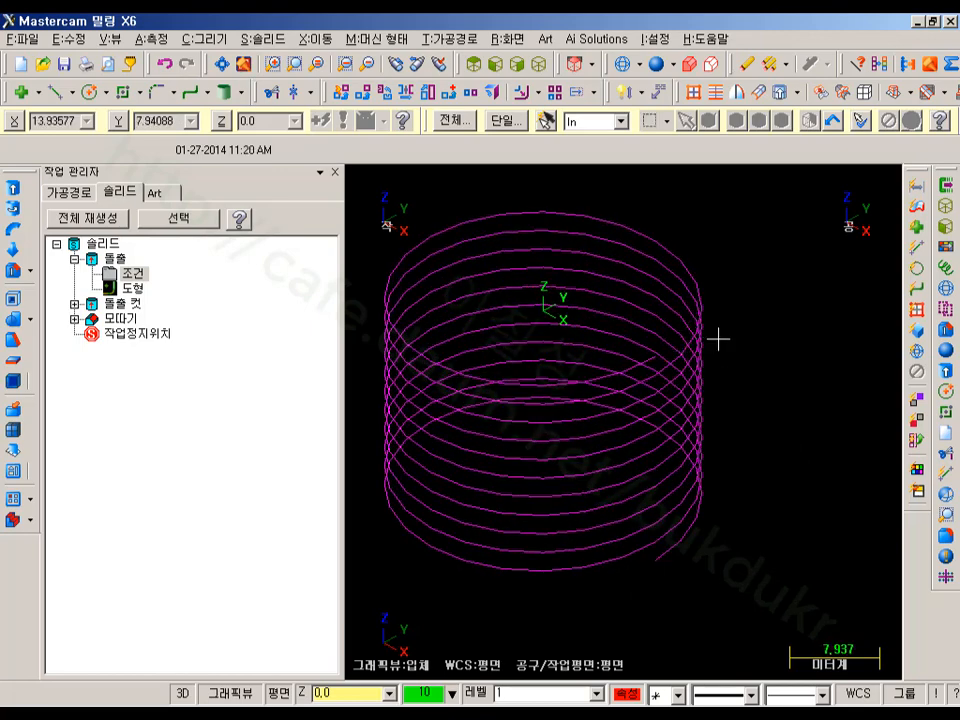
Change the helix colour to cyan, colour number 11
{"action": "middle_click_drag", "start_coordinate": [718, 339], "coordinate": [770, 383]}
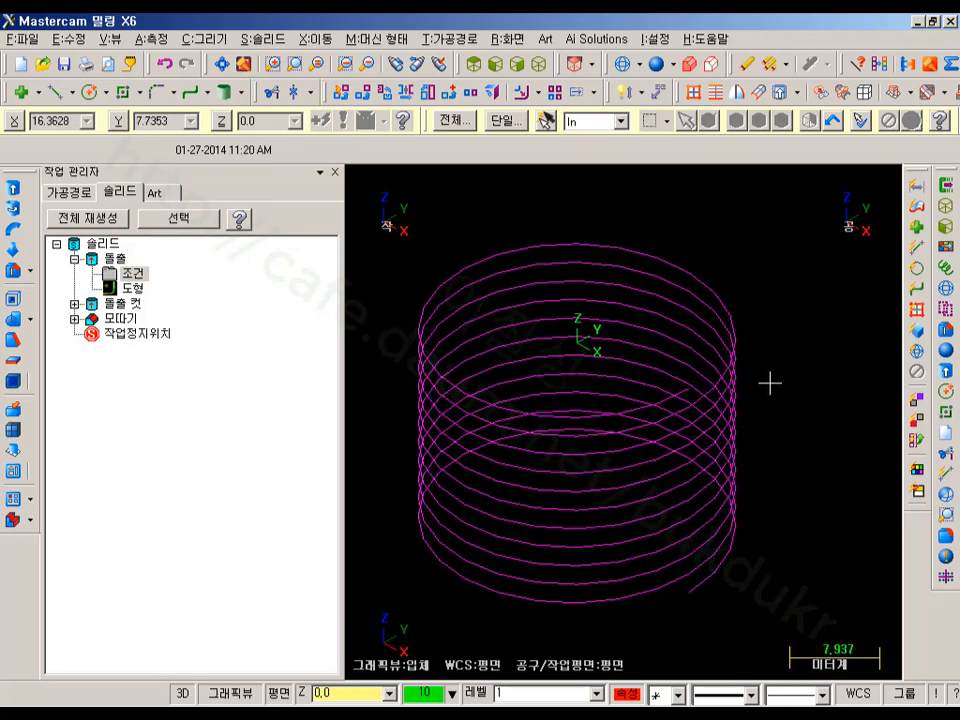
{"action": "left_click", "coordinate": [678, 407]}
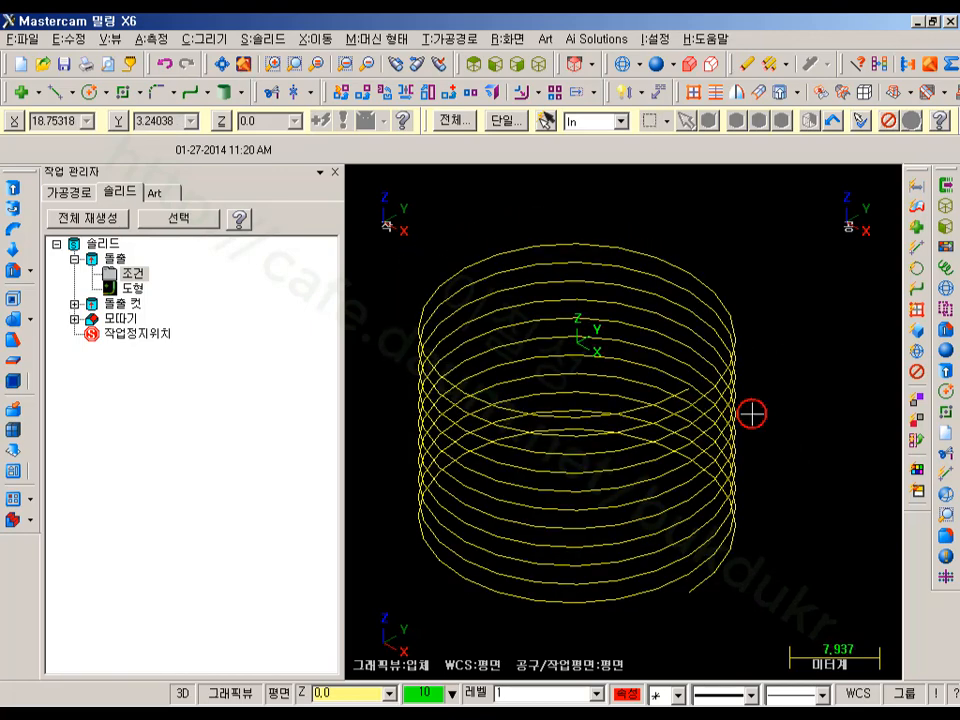
{"action": "left_click", "coordinate": [425, 694]}
{"action": "left_click", "coordinate": [291, 276]}
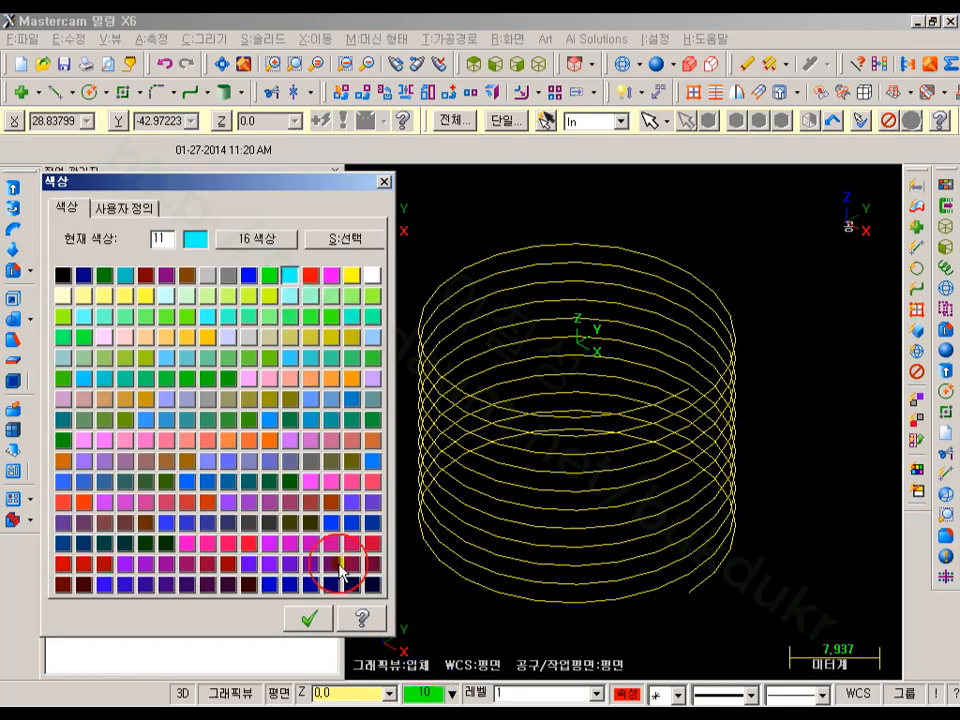
{"action": "left_click", "coordinate": [309, 618]}
Create a point at the upper endpoint of the helix
{"action": "middle_click_drag", "start_coordinate": [805, 387], "coordinate": [758, 340]}
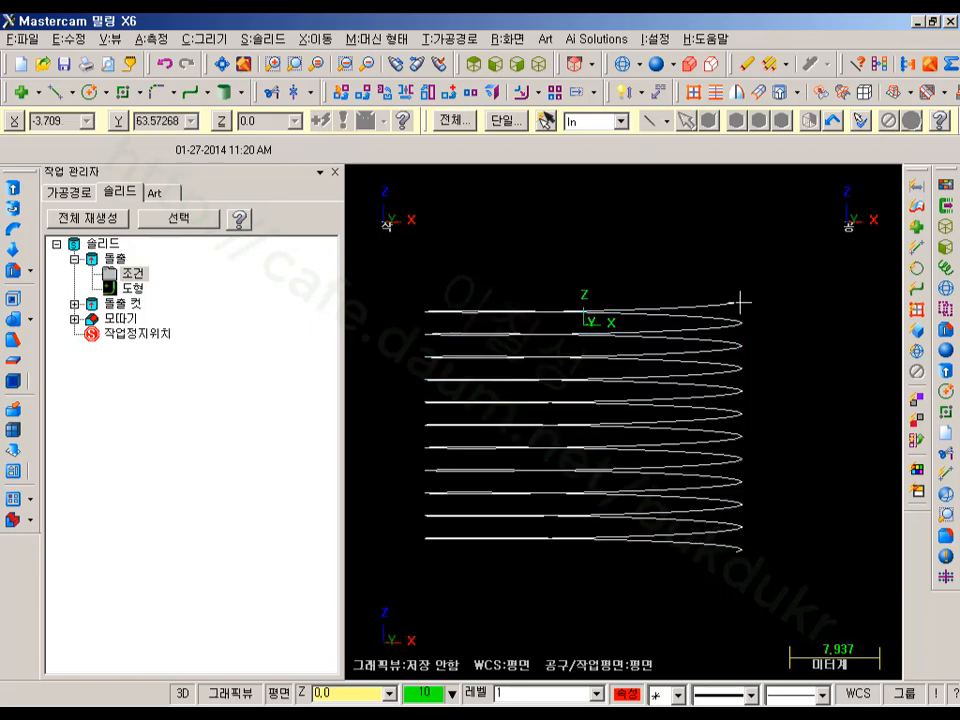
{"action": "scroll", "coordinate": [738, 298], "scroll_direction": "up", "scroll_amount": 3}
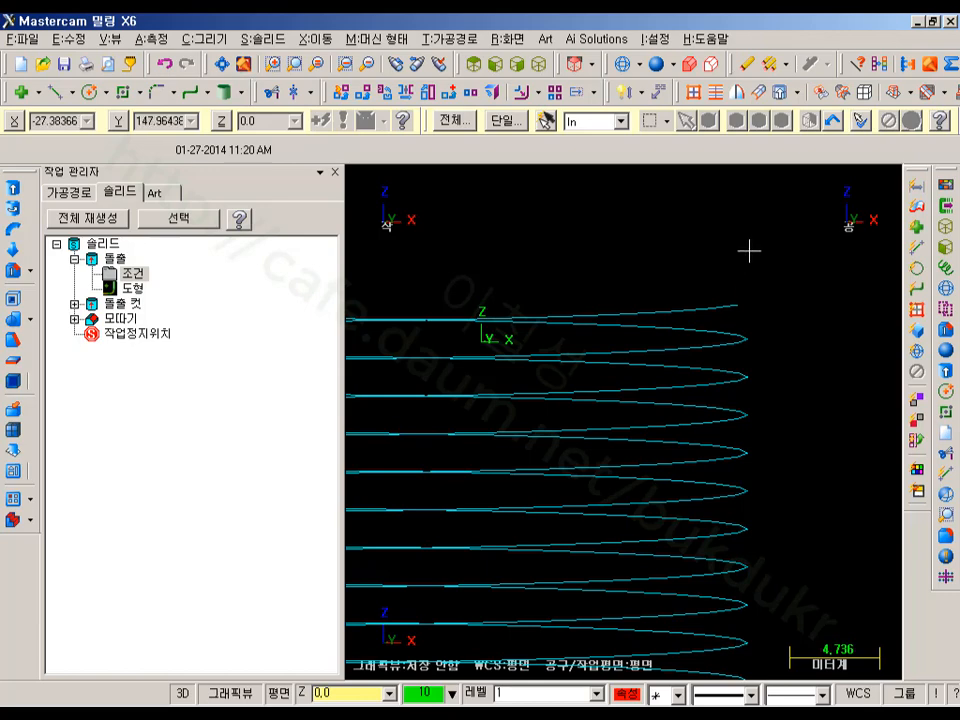
{"action": "middle_click_drag", "start_coordinate": [748, 251], "coordinate": [752, 284]}
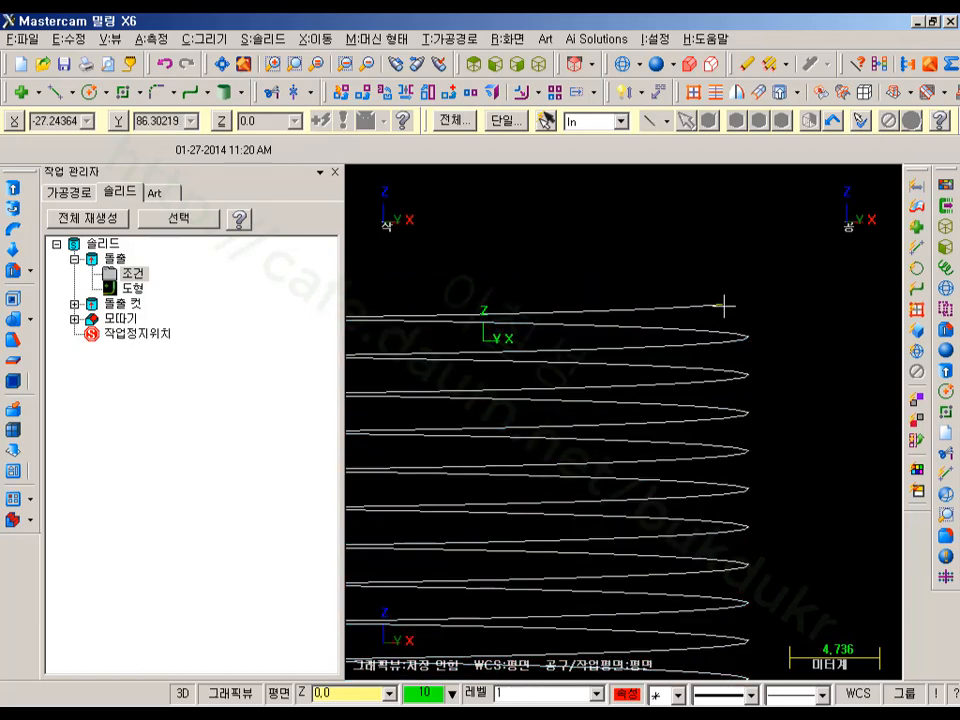
{"action": "left_click", "coordinate": [20, 91]}
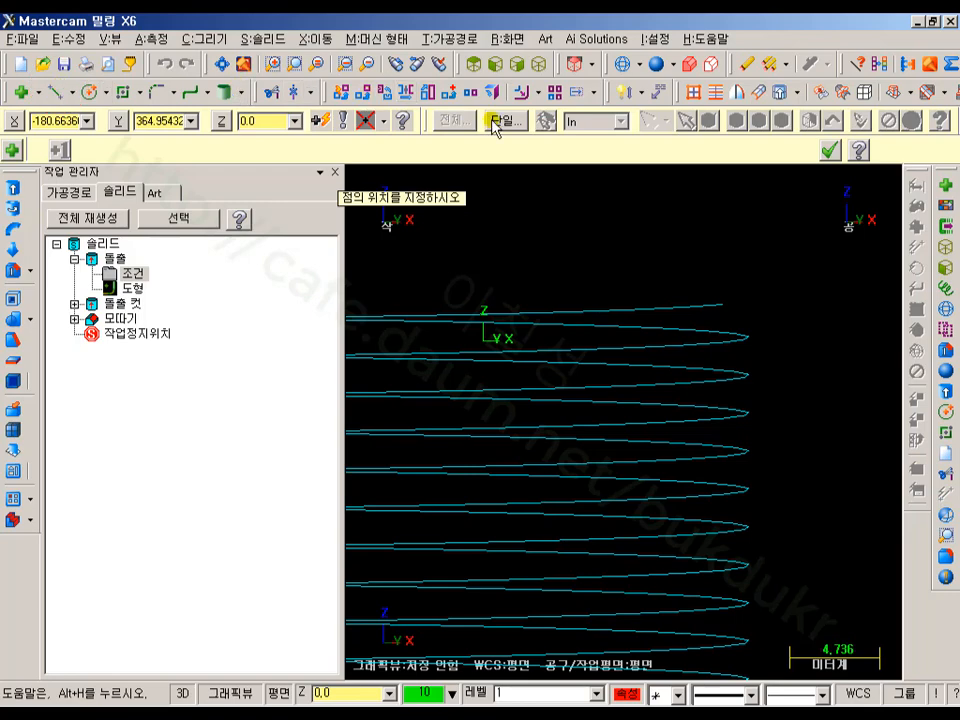
{"action": "left_click", "coordinate": [728, 313]}
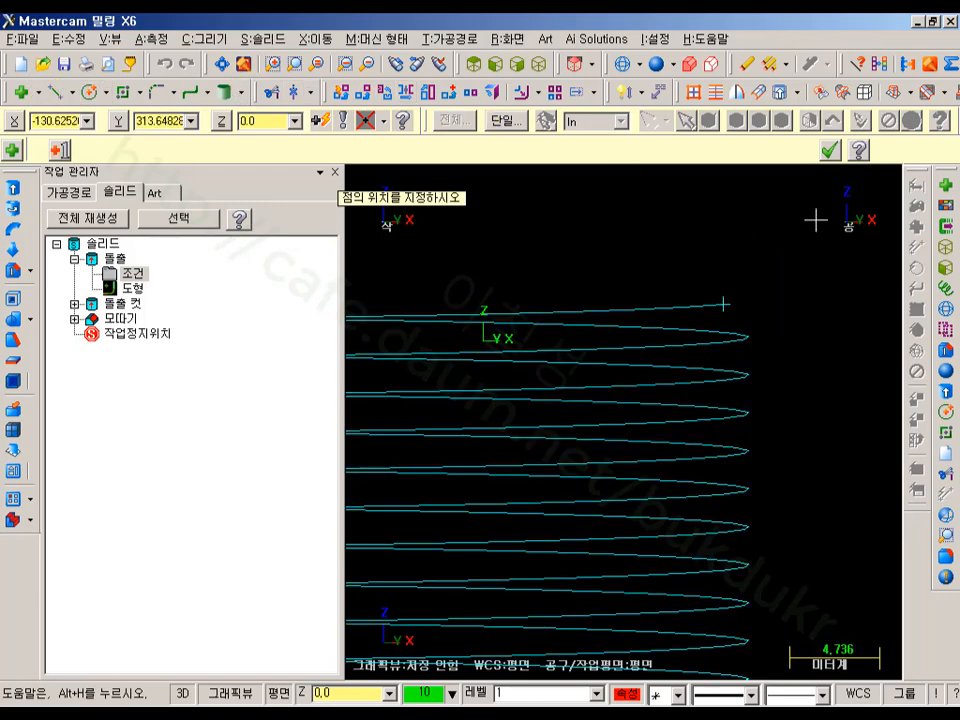
{"action": "left_click", "coordinate": [828, 152]}
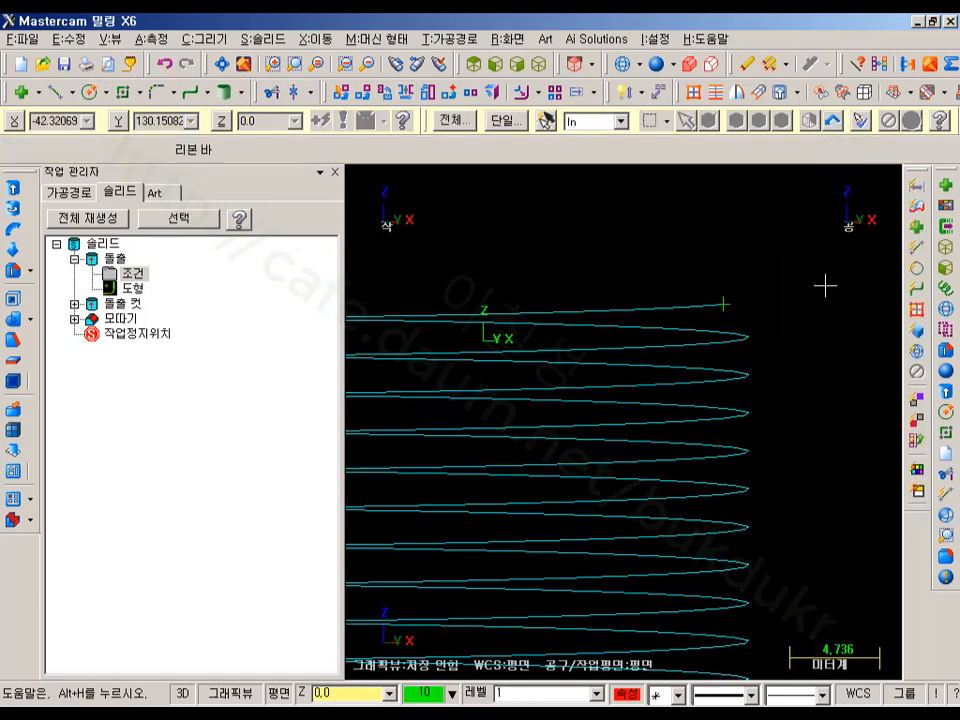
Examine the point at the helix's upper end up close in the front view
{"action": "left_click", "coordinate": [497, 64]}
{"action": "scroll", "coordinate": [724, 214], "scroll_direction": "down", "scroll_amount": 2}
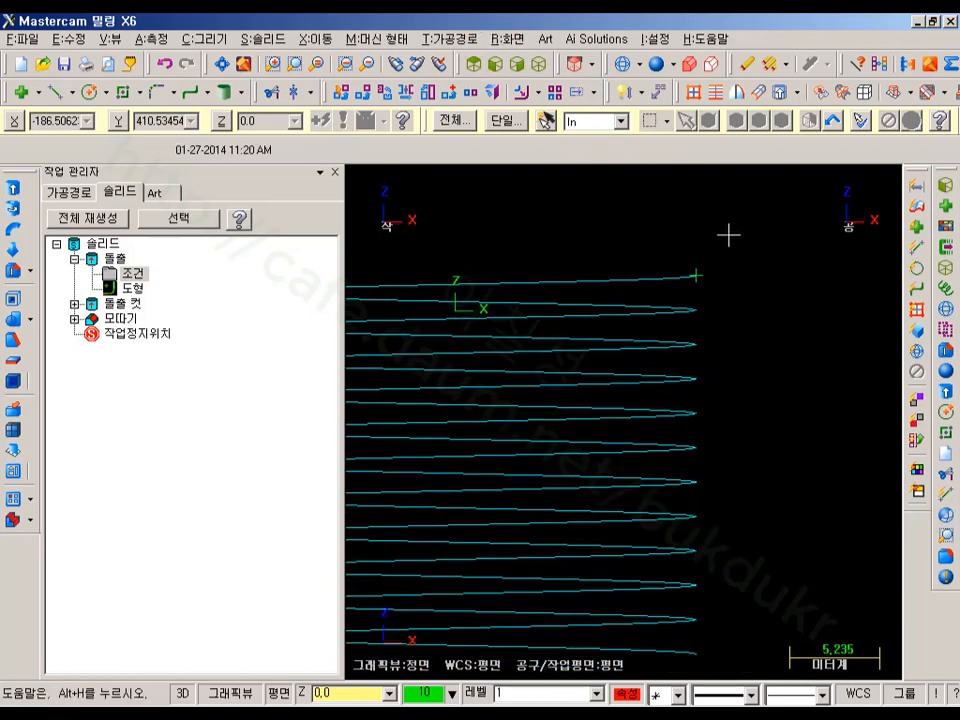
{"action": "scroll", "coordinate": [719, 252], "scroll_direction": "up", "scroll_amount": 3}
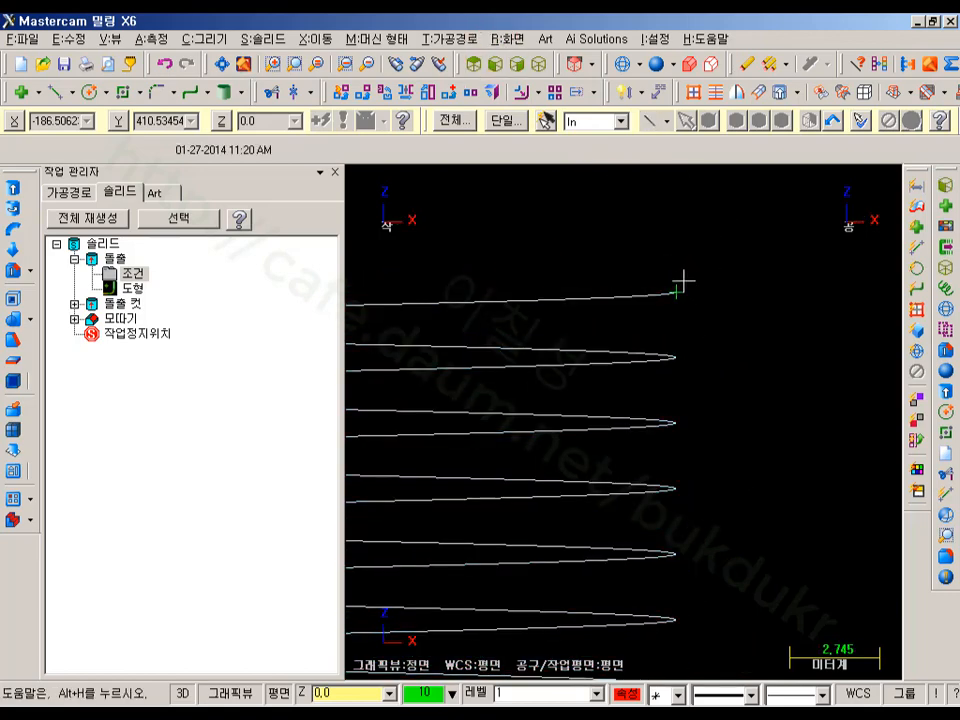
{"action": "scroll", "coordinate": [680, 284], "scroll_direction": "up", "scroll_amount": 1}
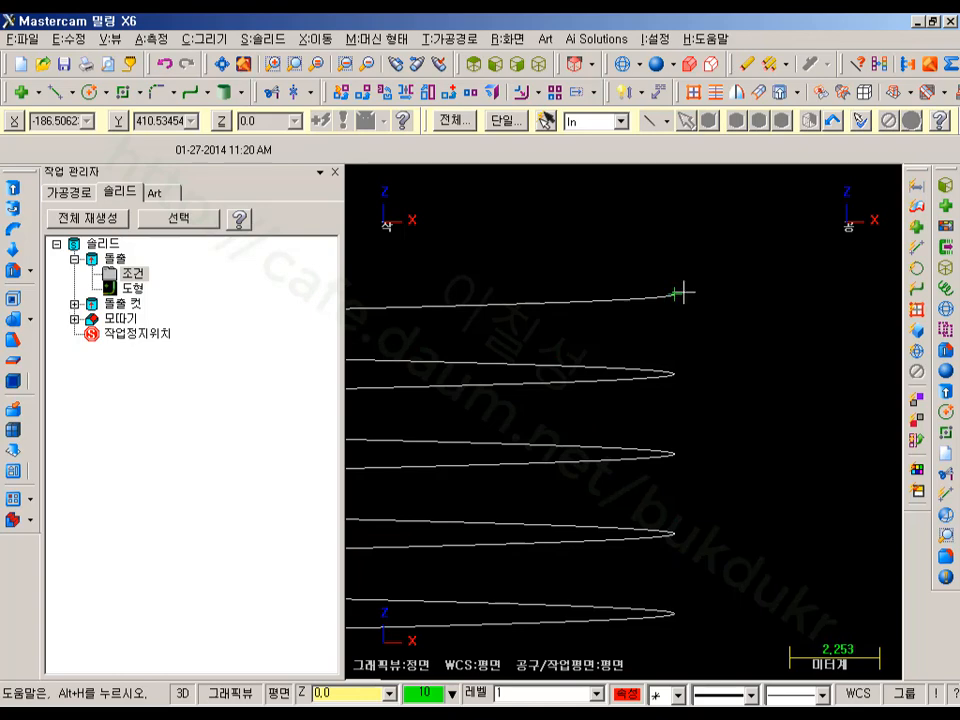
{"action": "scroll", "coordinate": [683, 293], "scroll_direction": "down", "scroll_amount": 1}
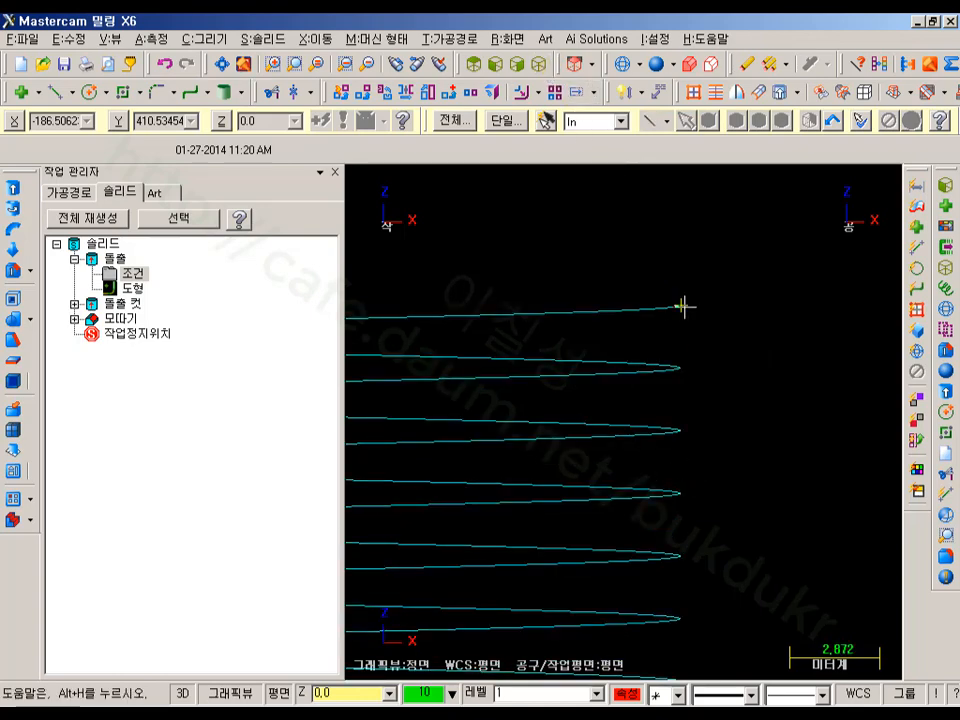
{"action": "scroll", "coordinate": [761, 377], "scroll_direction": "down", "scroll_amount": 1}
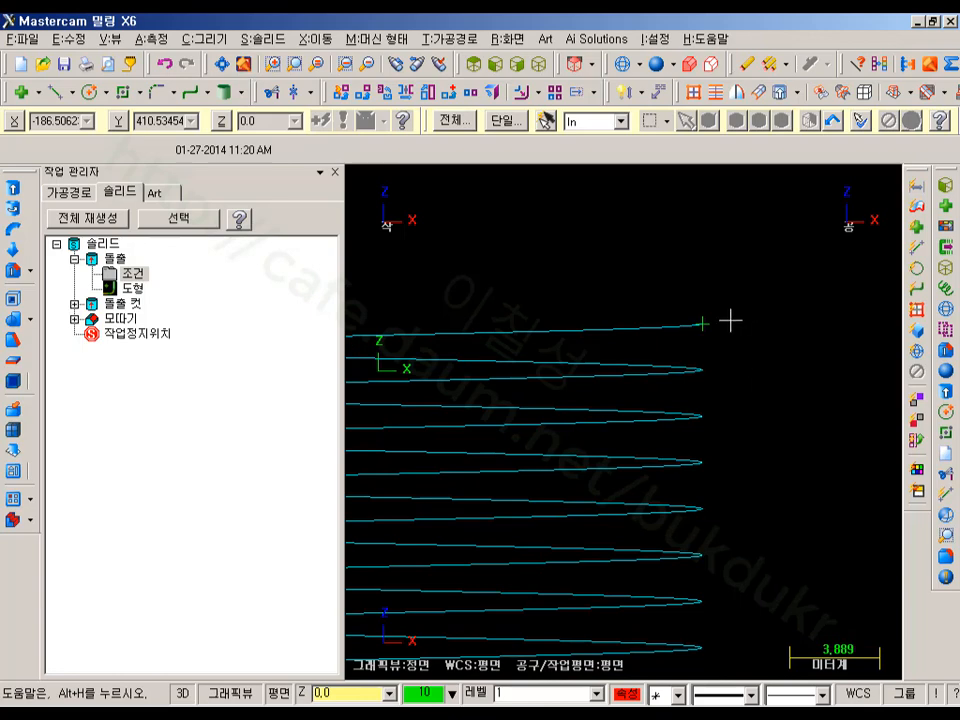
{"action": "scroll", "coordinate": [705, 317], "scroll_direction": "up", "scroll_amount": 1}
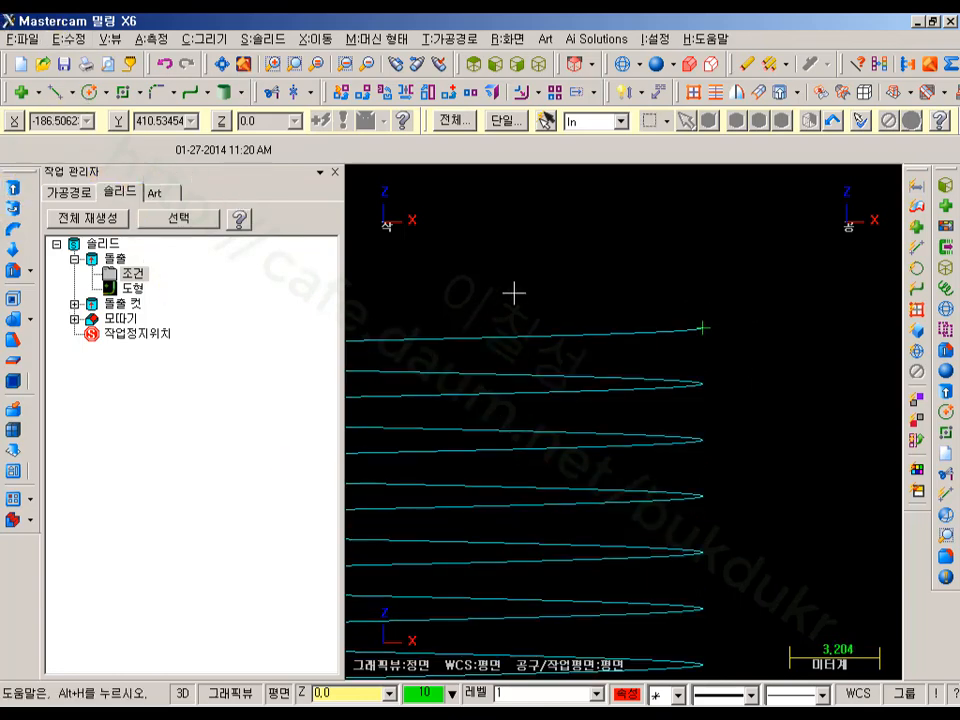
Return to the isometric view and set the construction and tool planes to Front (WCS)
{"action": "left_click", "coordinate": [567, 65]}
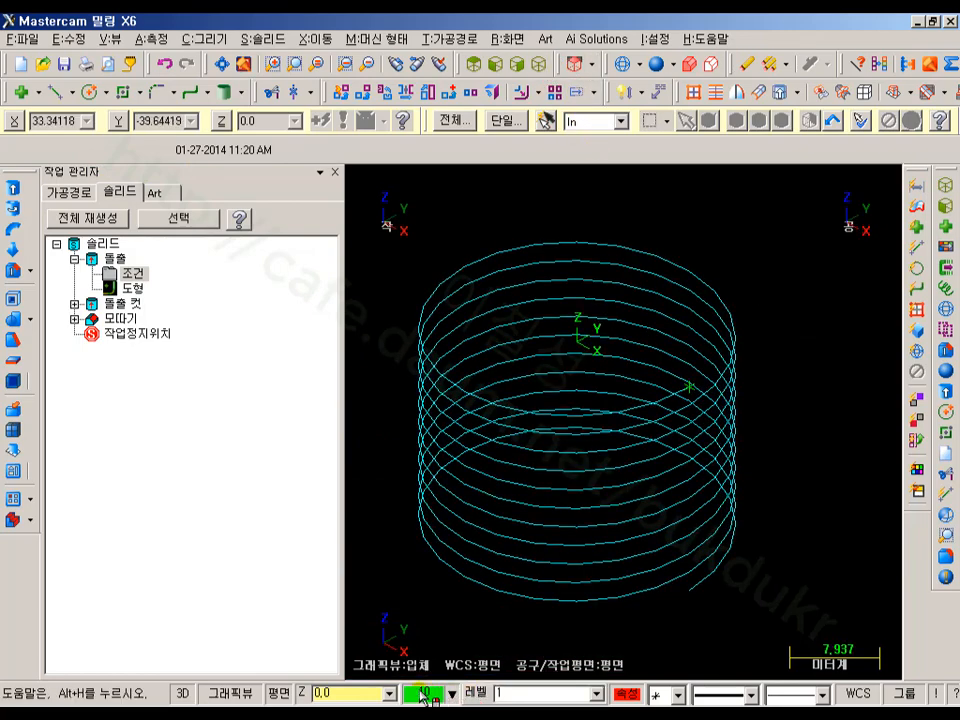
{"action": "left_click", "coordinate": [279, 697]}
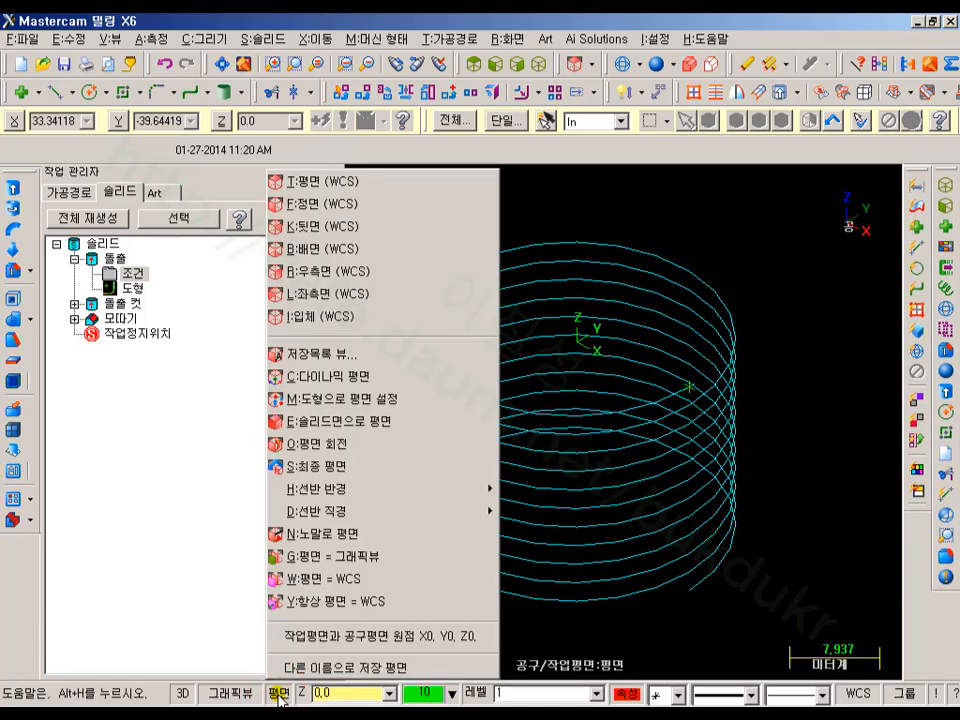
{"action": "left_click", "coordinate": [318, 205]}
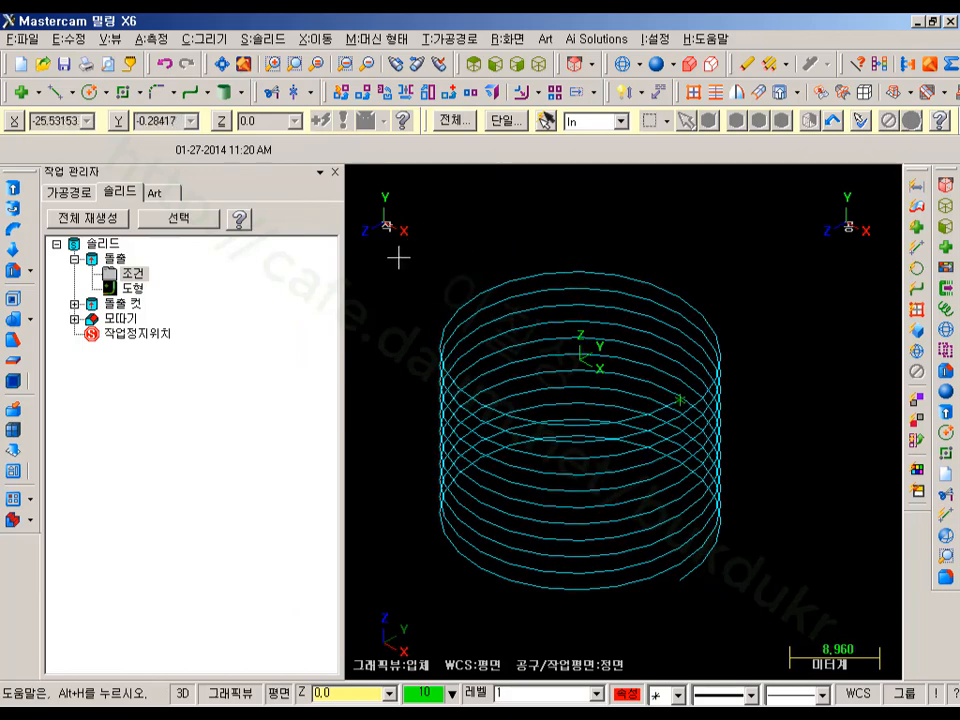
{"action": "mouse_move", "coordinate": [378, 260]}
{"action": "left_mouse_down"}
{"action": "mouse_move", "coordinate": [401, 257]}
{"action": "mouse_move", "coordinate": [433, 197]}
{"action": "mouse_move", "coordinate": [336, 172]}
{"action": "mouse_move", "coordinate": [345, 295]}
{"action": "left_mouse_up"}
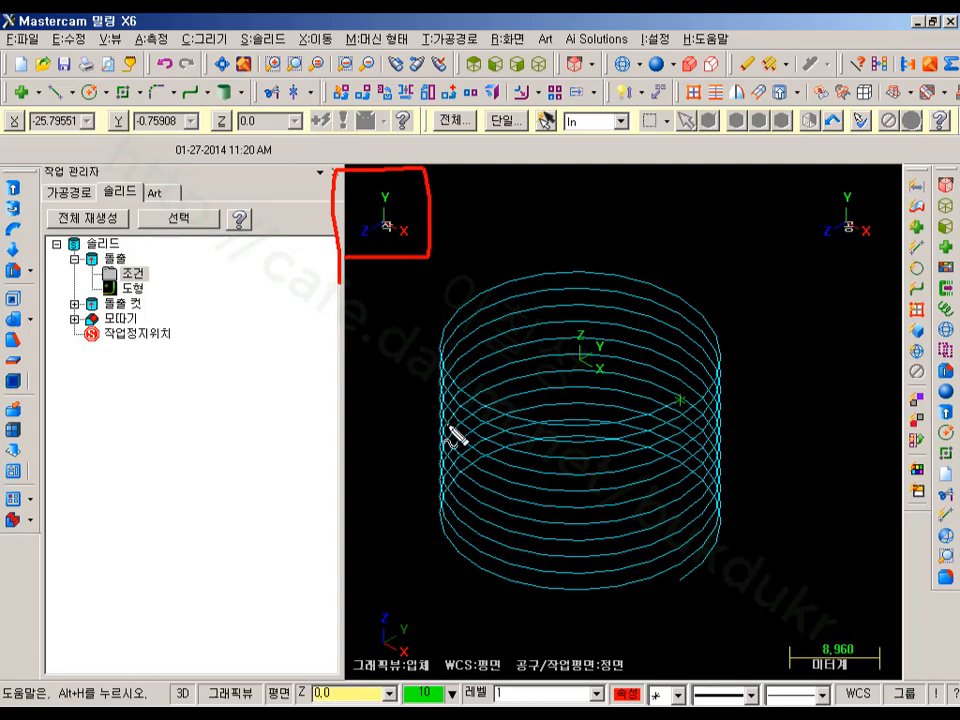
{"action": "mouse_move", "coordinate": [597, 379]}
{"action": "left_mouse_down"}
{"action": "mouse_move", "coordinate": [589, 326]}
{"action": "mouse_move", "coordinate": [597, 381]}
{"action": "left_mouse_up"}
{"action": "mouse_move", "coordinate": [572, 238]}
{"action": "left_mouse_down"}
{"action": "mouse_move", "coordinate": [576, 270]}
{"action": "mouse_move", "coordinate": [592, 240]}
{"action": "mouse_move", "coordinate": [603, 258]}
{"action": "mouse_move", "coordinate": [632, 263]}
{"action": "mouse_move", "coordinate": [575, 271]}
{"action": "mouse_move", "coordinate": [684, 244]}
{"action": "mouse_move", "coordinate": [683, 266]}
{"action": "left_mouse_up"}
{"action": "left_click_drag", "start_coordinate": [665, 283], "coordinate": [614, 357]}
{"action": "left_click_drag", "start_coordinate": [614, 357], "coordinate": [662, 353]}
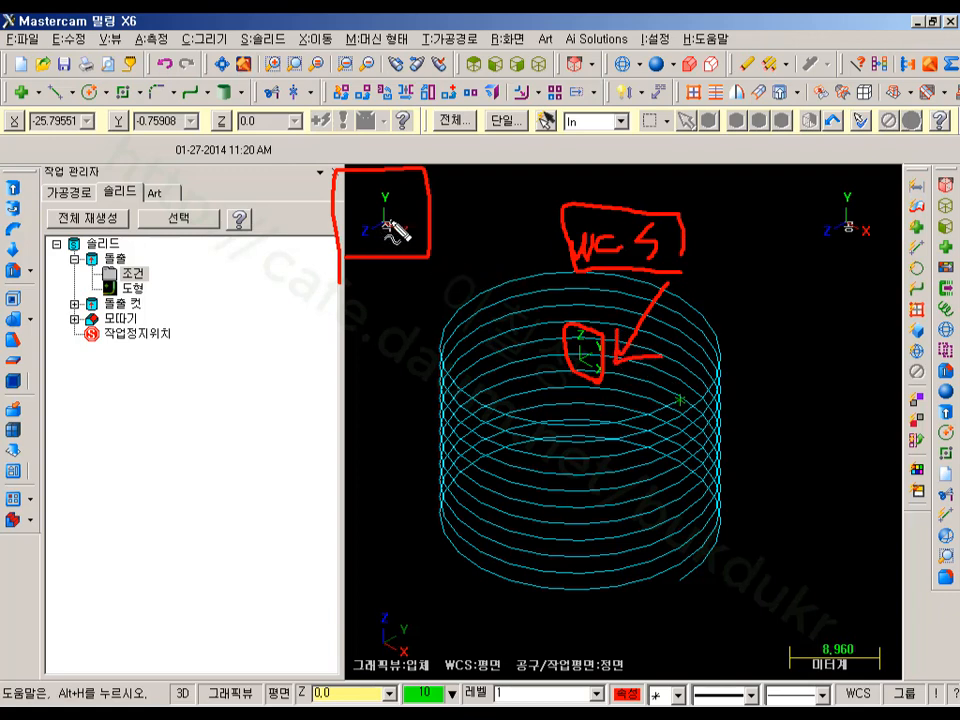
{"action": "left_click_drag", "start_coordinate": [291, 299], "coordinate": [285, 334]}
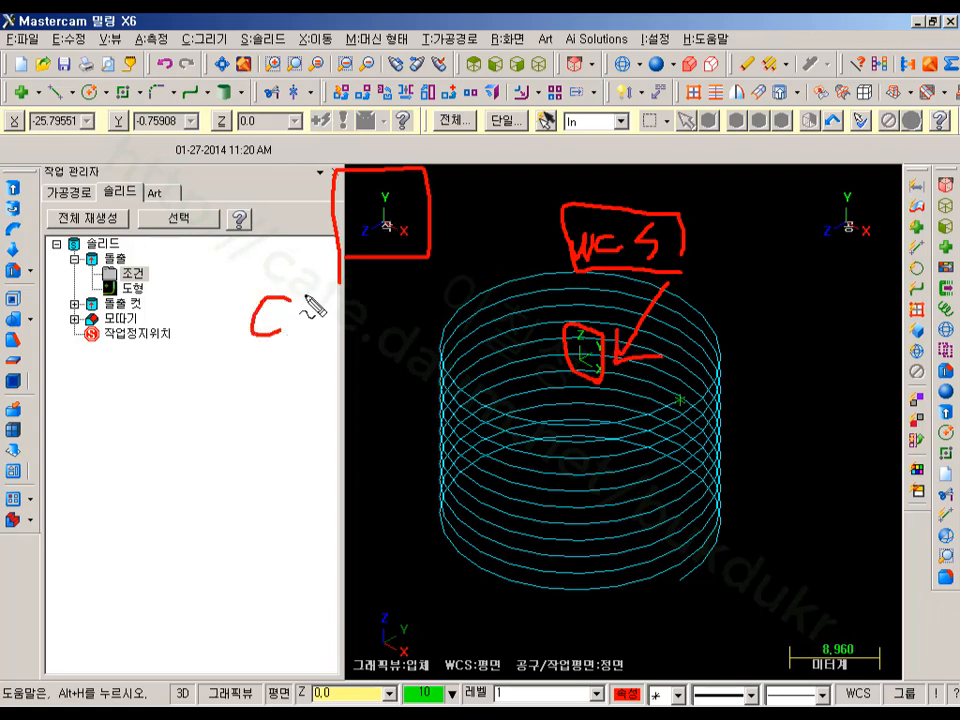
{"action": "mouse_move", "coordinate": [292, 295]}
{"action": "left_mouse_down"}
{"action": "mouse_move", "coordinate": [302, 320]}
{"action": "mouse_move", "coordinate": [331, 325]}
{"action": "mouse_move", "coordinate": [343, 345]}
{"action": "left_mouse_up"}
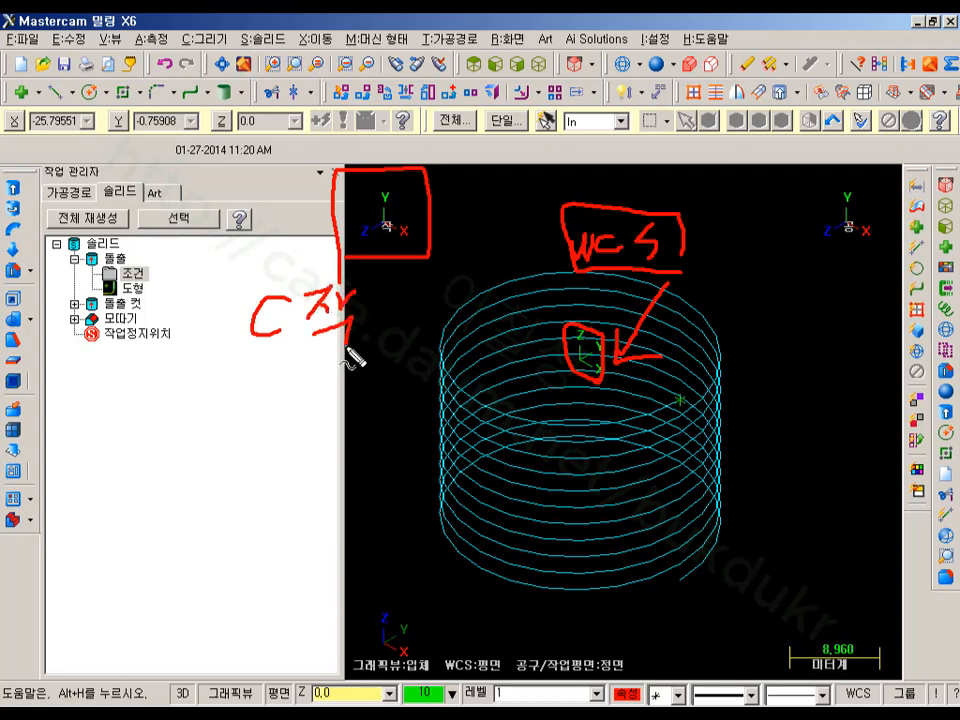
{"action": "mouse_move", "coordinate": [380, 291]}
{"action": "left_mouse_down"}
{"action": "mouse_move", "coordinate": [376, 301]}
{"action": "mouse_move", "coordinate": [381, 292]}
{"action": "left_mouse_up"}
{"action": "left_click_drag", "start_coordinate": [387, 299], "coordinate": [400, 297]}
{"action": "left_click_drag", "start_coordinate": [401, 287], "coordinate": [410, 329]}
{"action": "left_click_drag", "start_coordinate": [386, 347], "coordinate": [418, 344]}
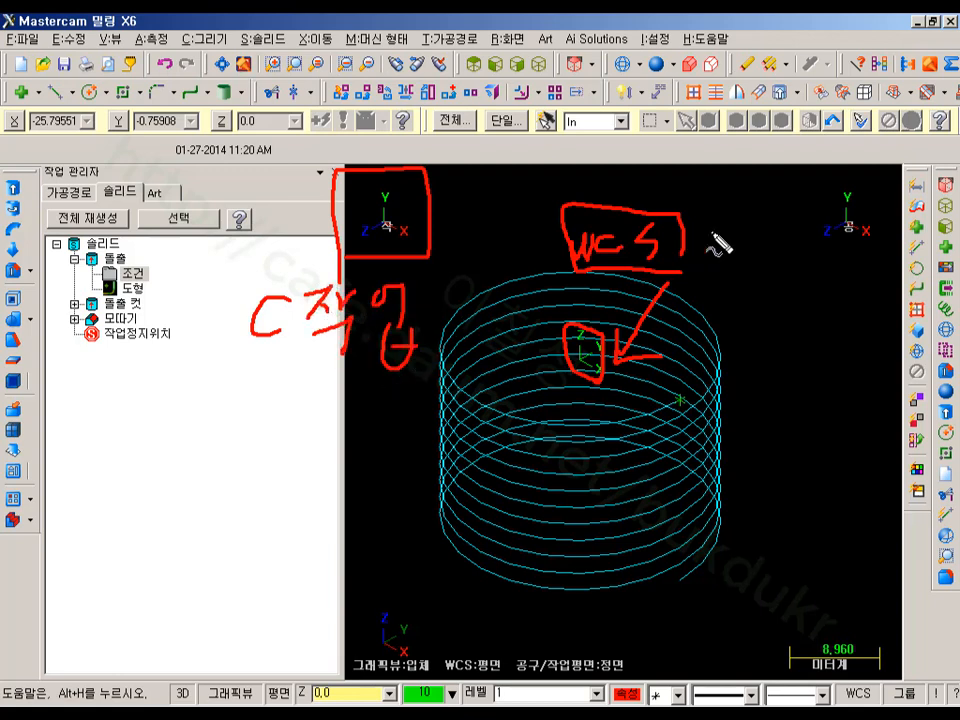
{"action": "mouse_move", "coordinate": [800, 222]}
{"action": "left_mouse_down"}
{"action": "mouse_move", "coordinate": [849, 197]}
{"action": "mouse_move", "coordinate": [879, 236]}
{"action": "mouse_move", "coordinate": [852, 268]}
{"action": "left_mouse_up"}
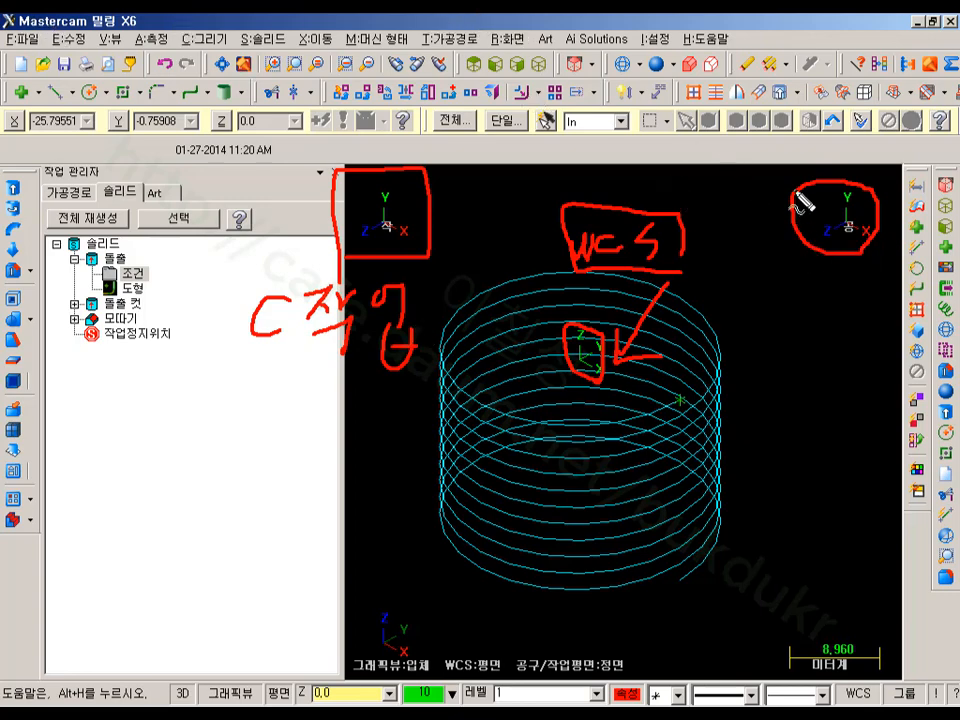
{"action": "mouse_move", "coordinate": [797, 193]}
{"action": "left_mouse_down"}
{"action": "mouse_move", "coordinate": [645, 144]}
{"action": "mouse_move", "coordinate": [410, 218]}
{"action": "left_mouse_up"}
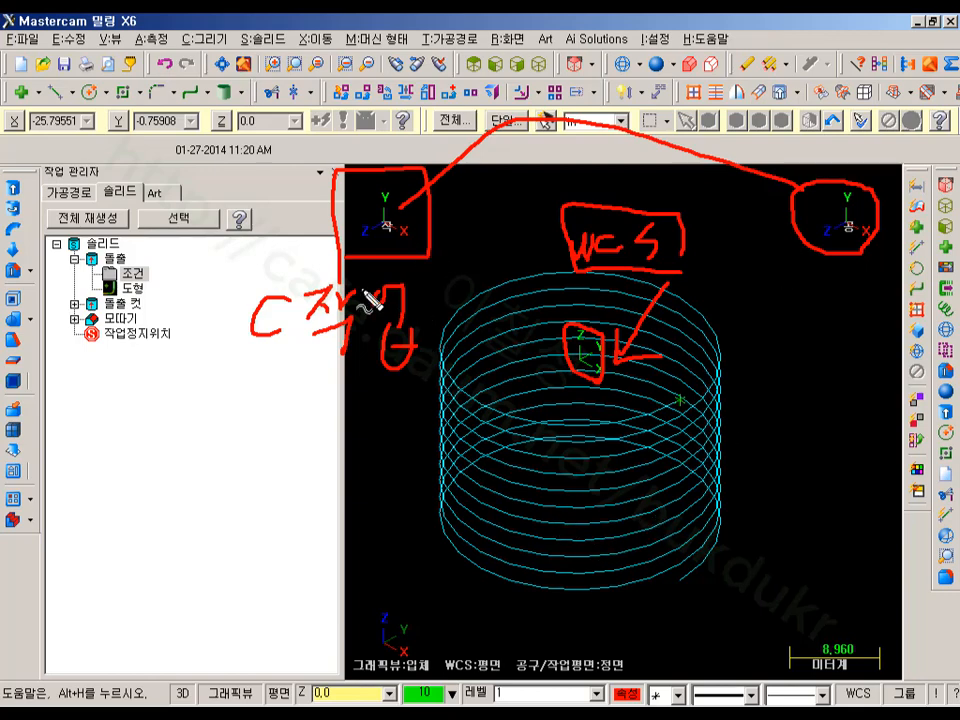
{"action": "left_click_drag", "start_coordinate": [243, 362], "coordinate": [405, 378]}
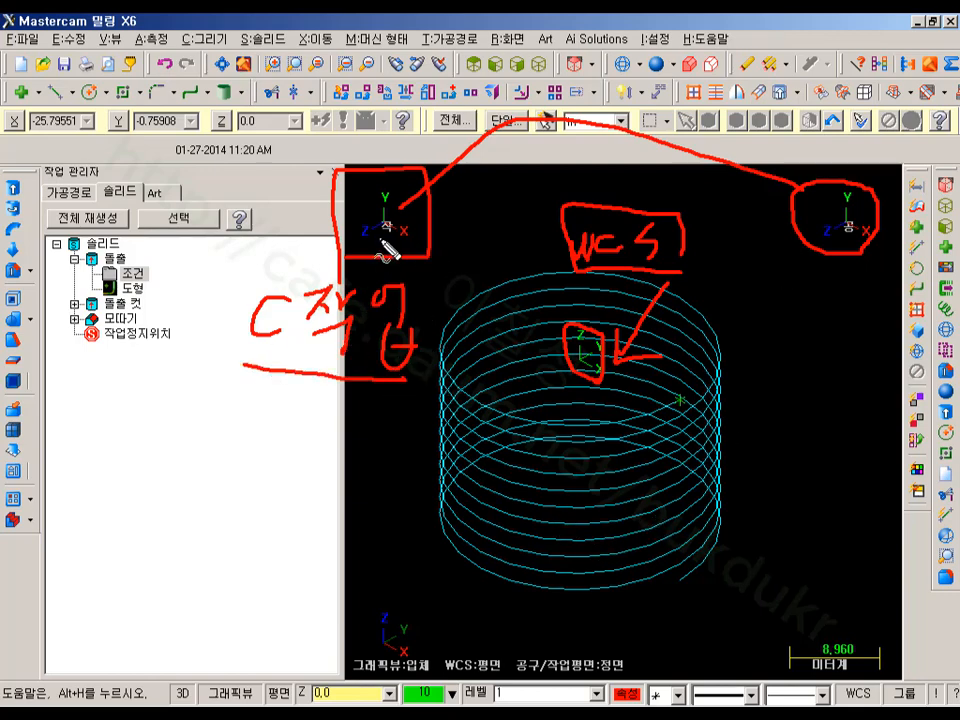
{"action": "key", "text": "Escape"}
In the front view, draw a circumscribed three-sided polygon centred on the helix's upper end point, with a radius of about 0.91
{"action": "scroll", "coordinate": [806, 399], "scroll_direction": "up", "scroll_amount": 2}
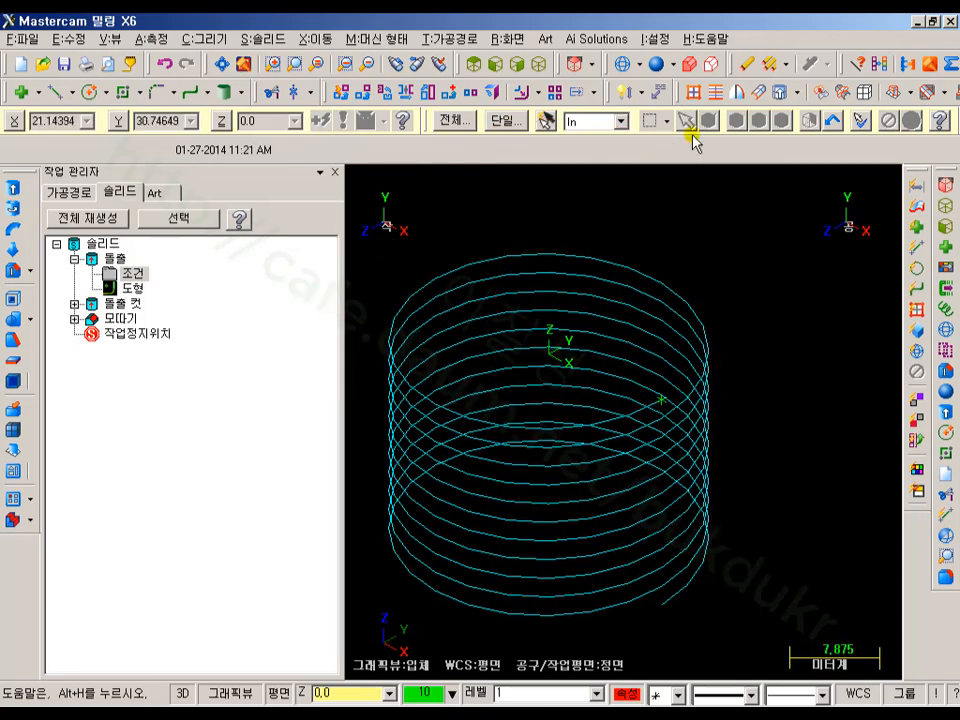
{"action": "left_click", "coordinate": [497, 63]}
{"action": "scroll", "coordinate": [769, 344], "scroll_direction": "up", "scroll_amount": 1}
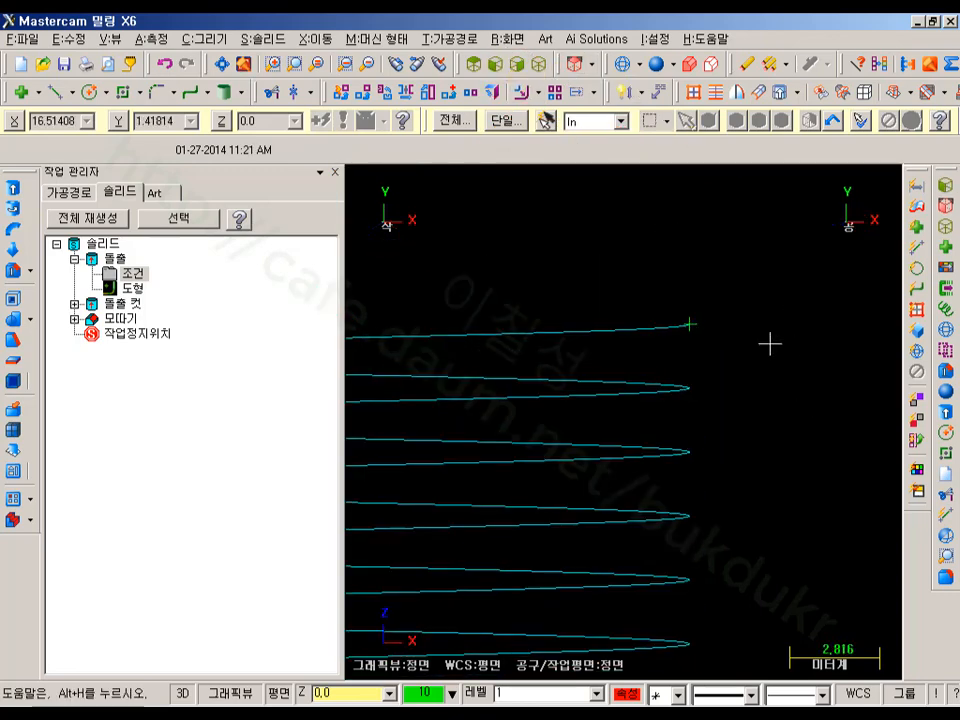
{"action": "left_click", "coordinate": [207, 40]}
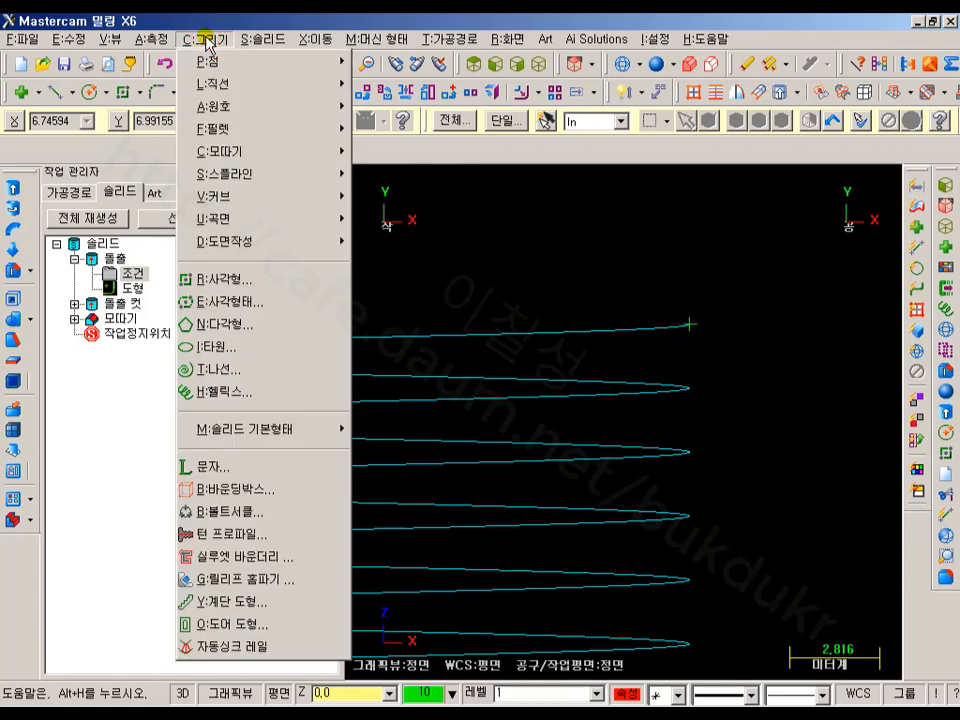
{"action": "left_click", "coordinate": [228, 330]}
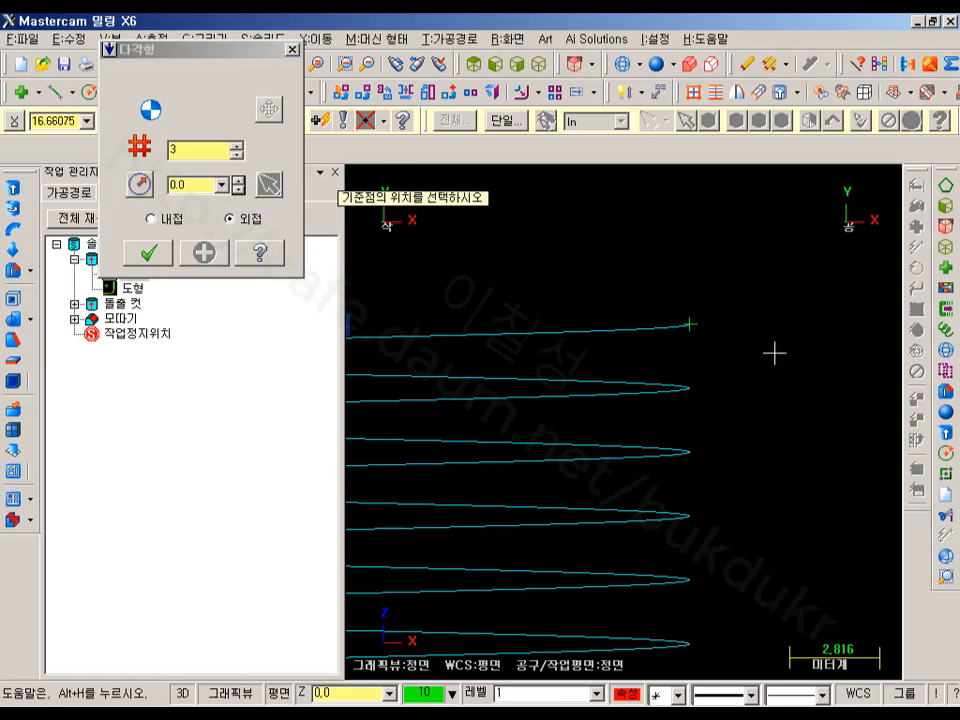
{"action": "left_click", "coordinate": [690, 325]}
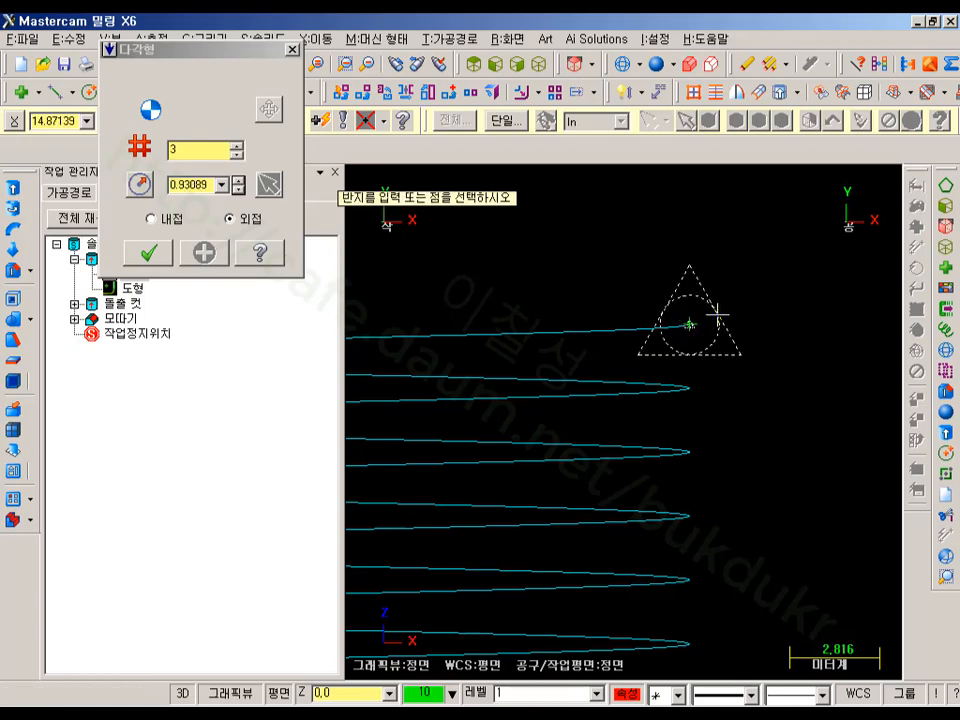
{"action": "left_click", "coordinate": [716, 320]}
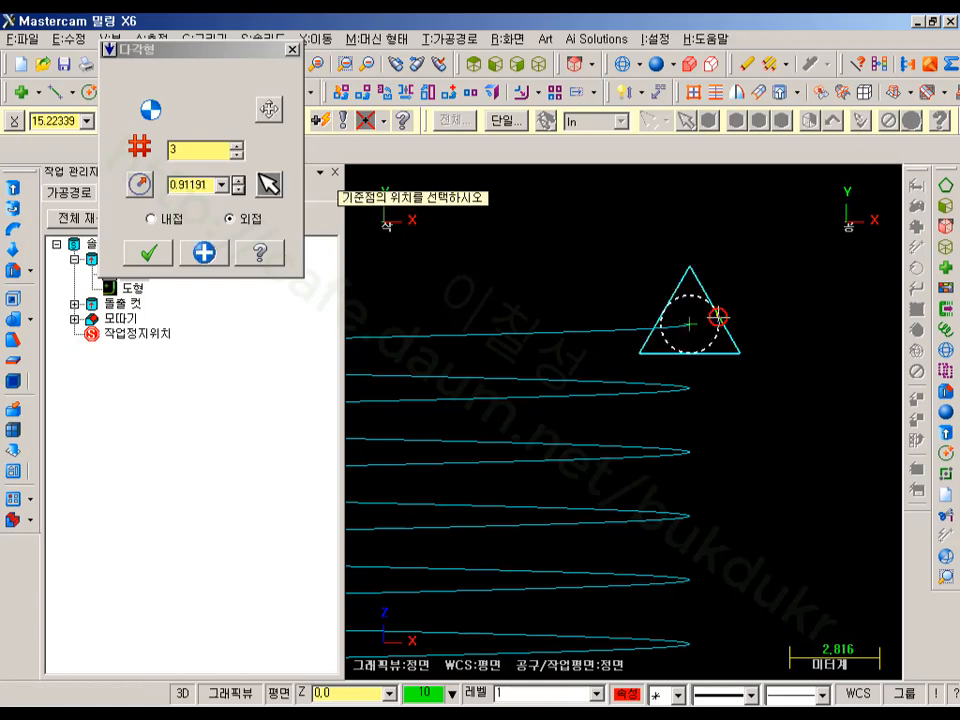
{"action": "scroll", "coordinate": [729, 291], "scroll_direction": "up", "scroll_amount": 3}
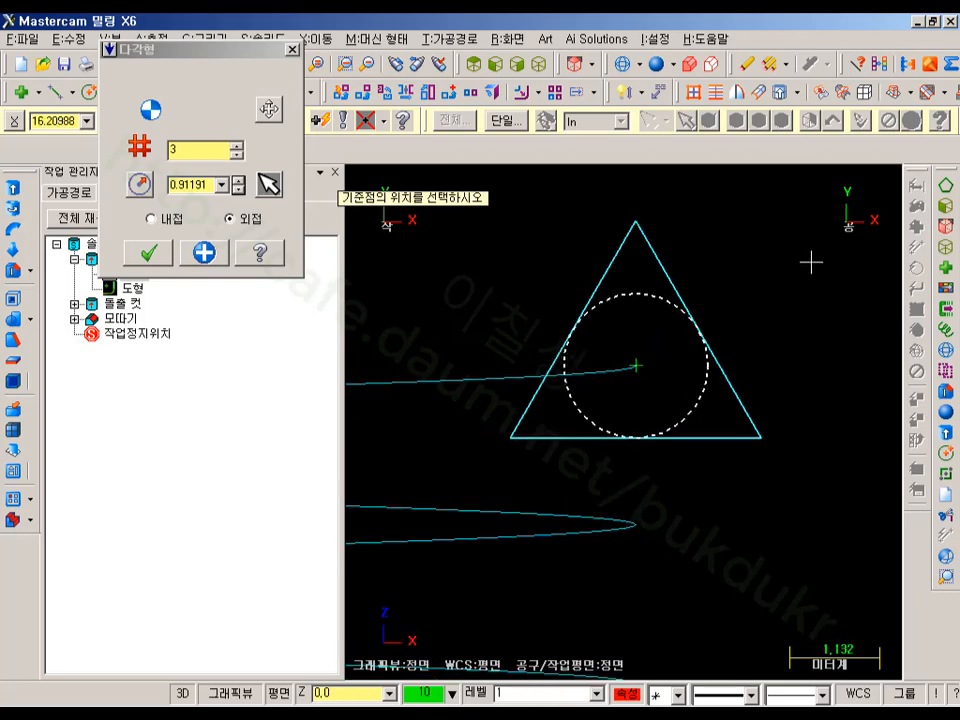
Expand the polygon options and try rotation angles of 60 and 30 degrees for the triangle
{"action": "left_click", "coordinate": [108, 47]}
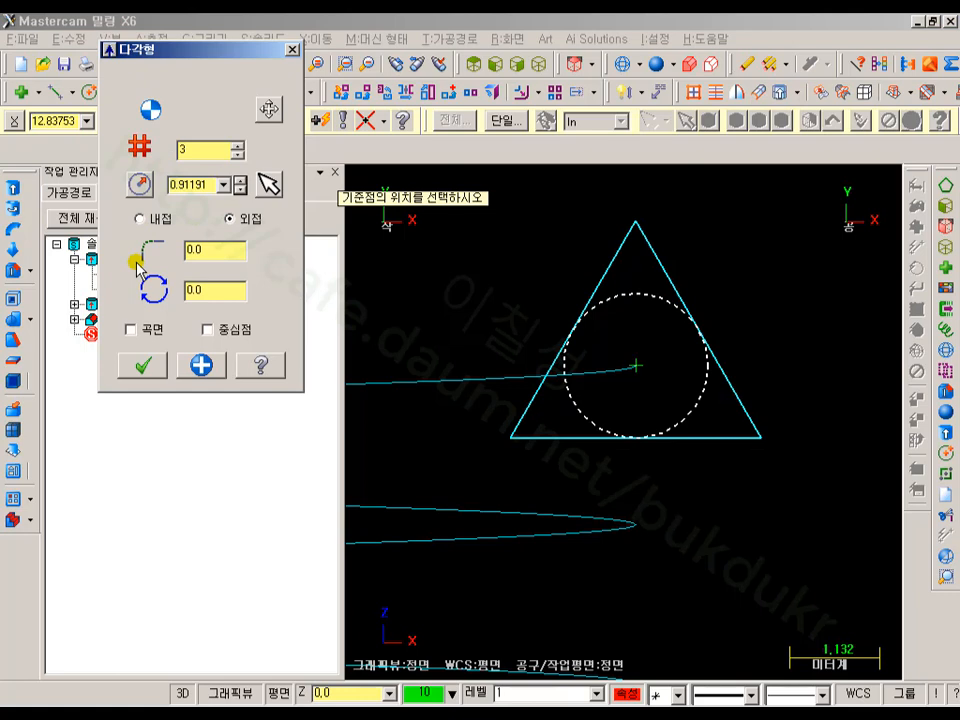
{"action": "double_click", "coordinate": [213, 289]}
{"action": "key", "text": "Tab"}
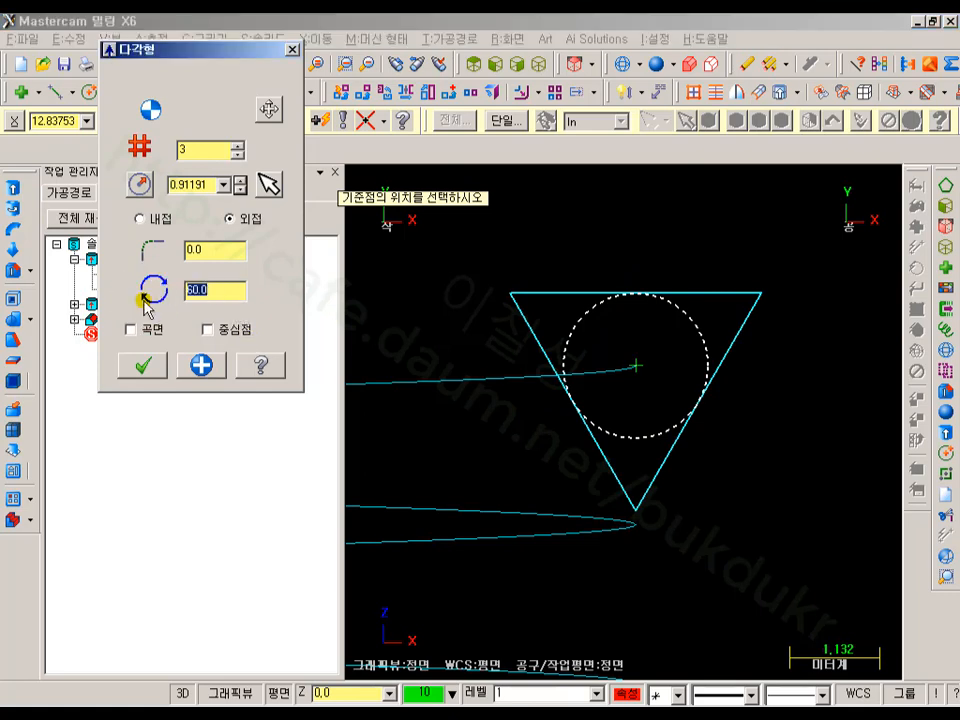
{"action": "type", "text": "30"}
{"action": "key", "text": "Tab"}
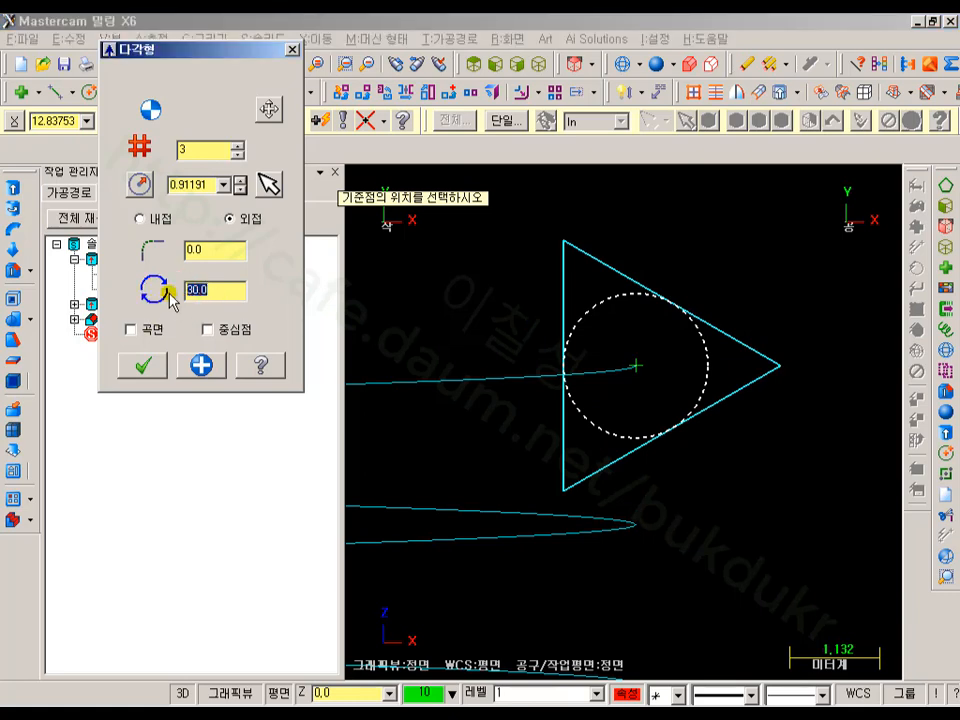
{"action": "key", "text": "Tab"}
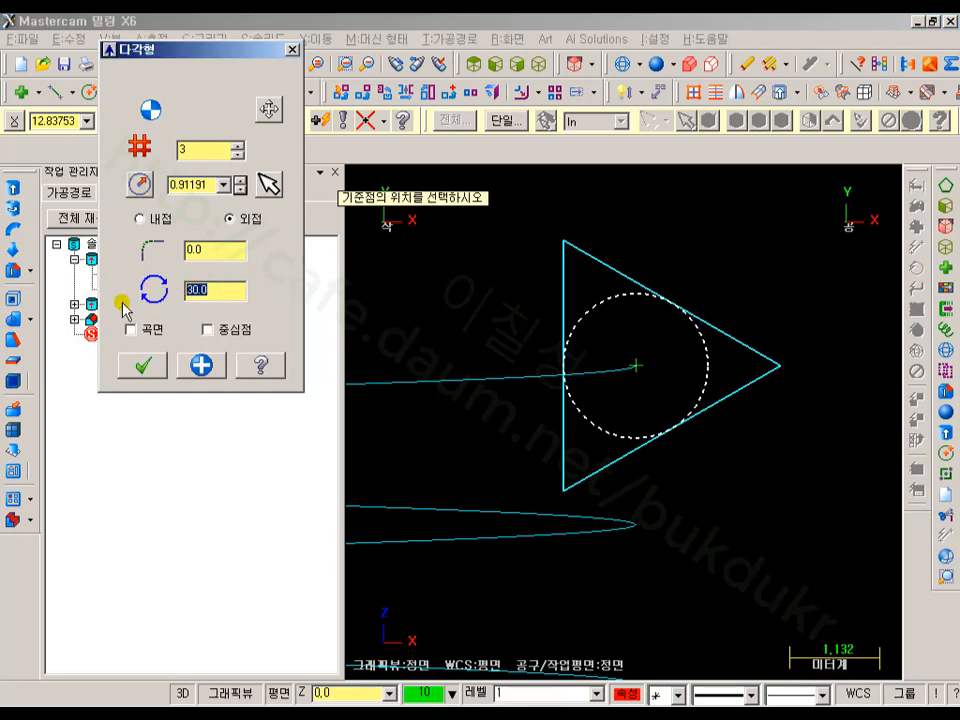
Set the triangle's rotation angle to 90 degrees so one corner points towards the helix axis, and create the polygon
{"action": "type", "text": "90"}
{"action": "key", "text": "Tab"}
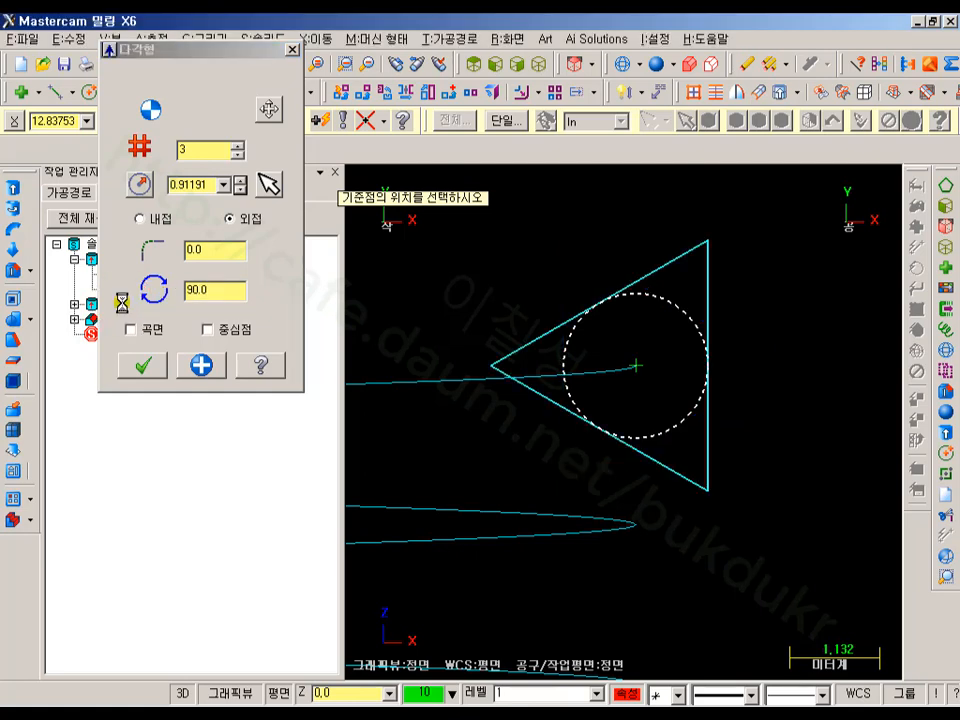
{"action": "scroll", "coordinate": [826, 428], "scroll_direction": "down", "scroll_amount": 1}
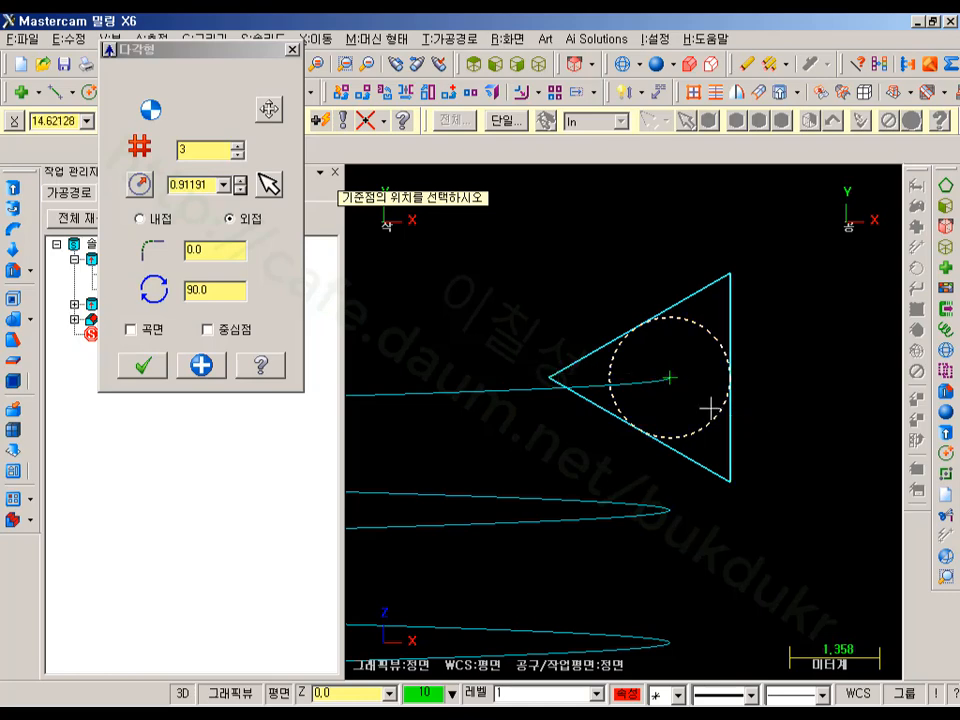
{"action": "scroll", "coordinate": [707, 424], "scroll_direction": "up", "scroll_amount": 1}
{"action": "scroll", "coordinate": [803, 343], "scroll_direction": "up", "scroll_amount": 3}
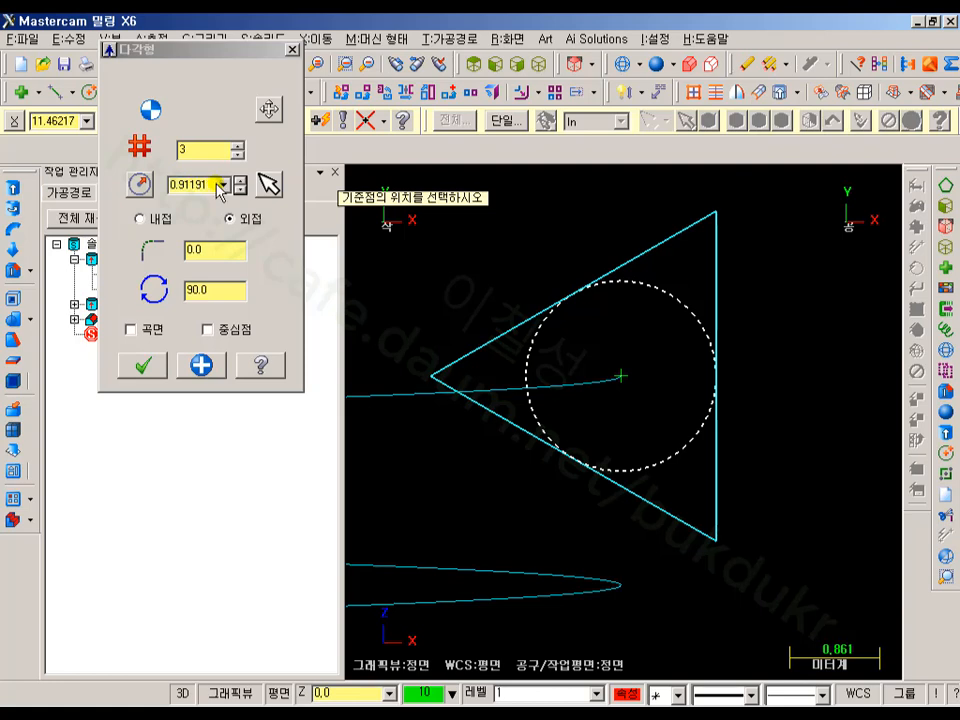
{"action": "left_click", "coordinate": [150, 366]}
{"action": "scroll", "coordinate": [730, 290], "scroll_direction": "down", "scroll_amount": 1}
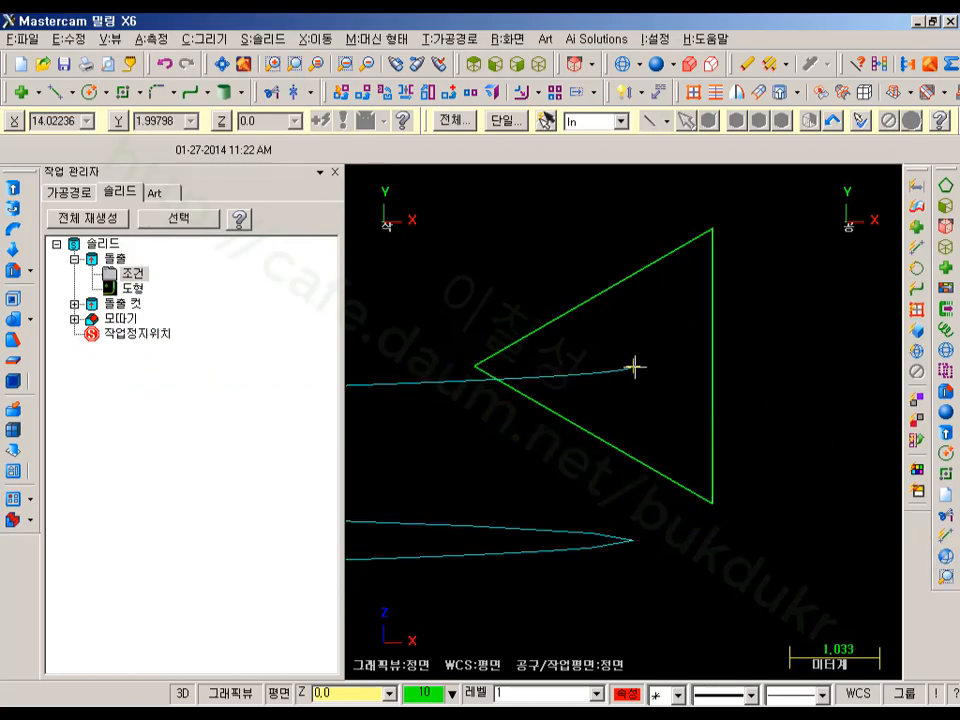
Draw a horizontal line about 2.15 long from the helix's end point outwards across the triangle's vertical side
{"action": "left_click", "coordinate": [635, 367]}
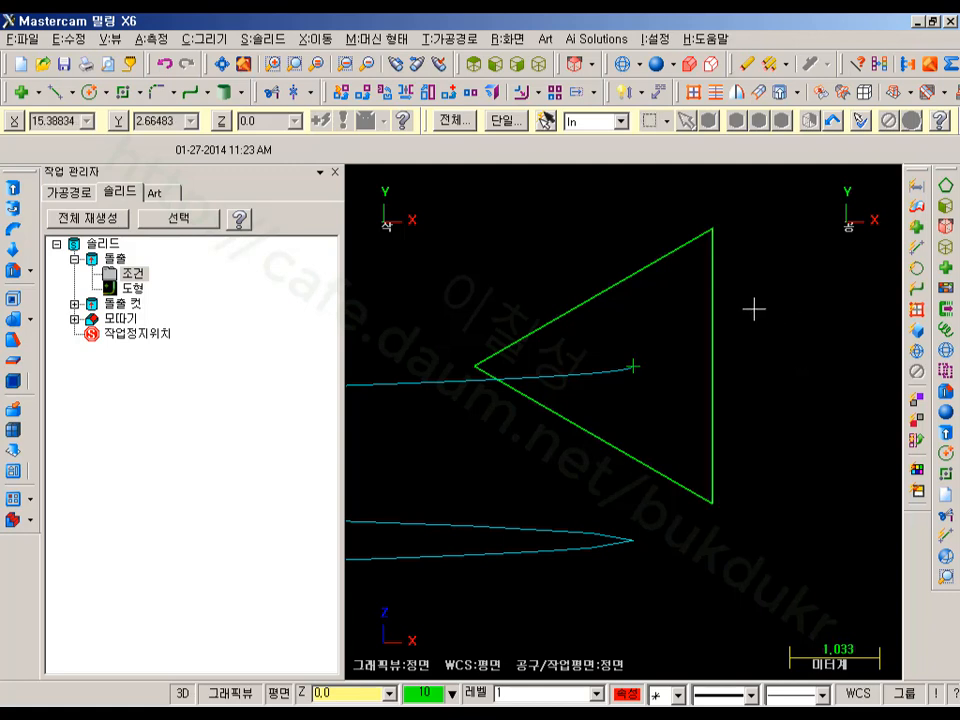
{"action": "left_click", "coordinate": [56, 93]}
{"action": "left_click", "coordinate": [633, 367]}
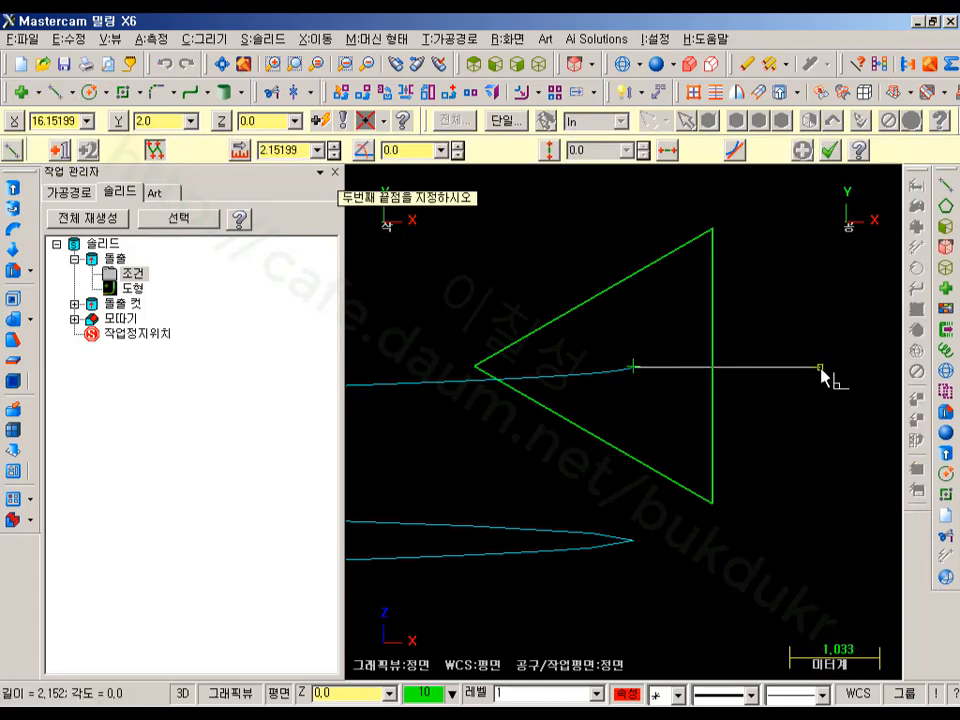
{"action": "left_click", "coordinate": [821, 367]}
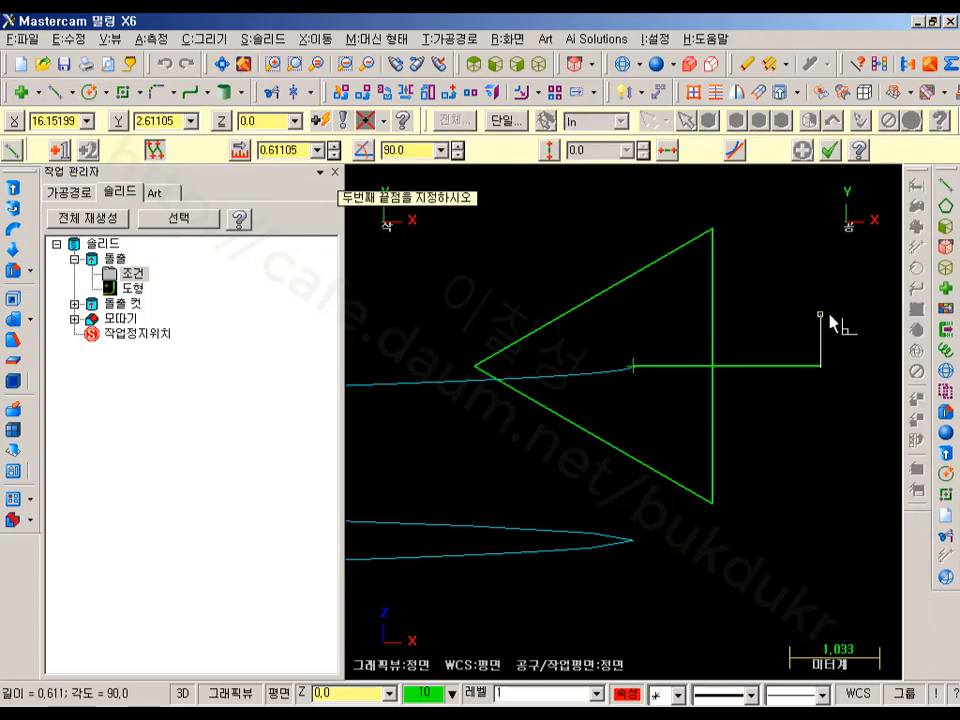
{"action": "key", "text": "Escape"}
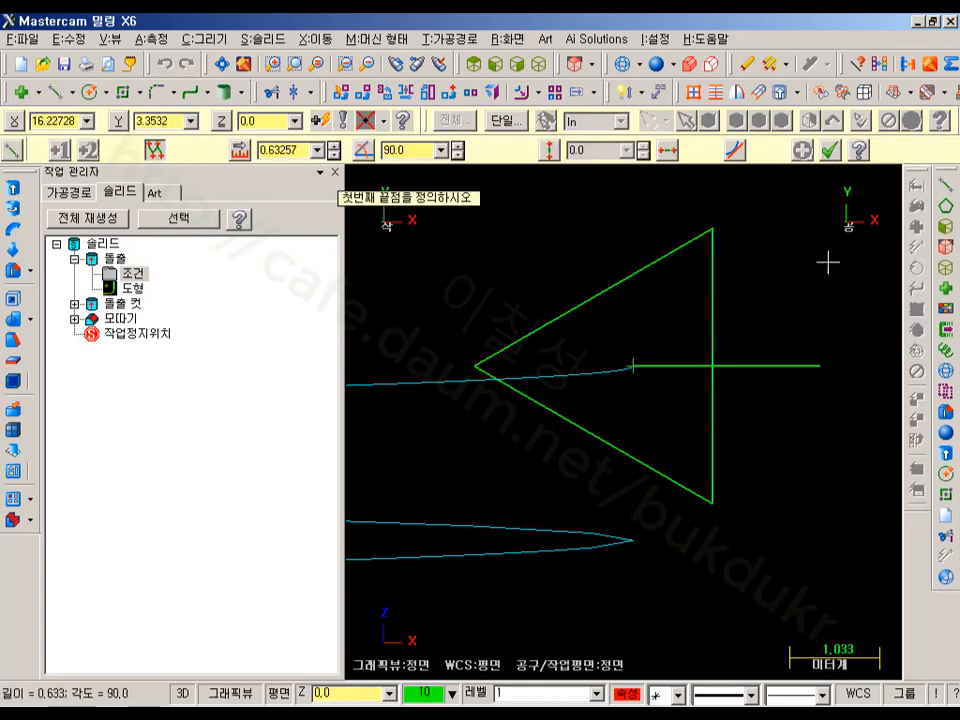
{"action": "left_click", "coordinate": [830, 150]}
Offset a single copy of the horizontal line by 0.98 to each side, above and below it
{"action": "scroll", "coordinate": [851, 349], "scroll_direction": "up", "scroll_amount": 1}
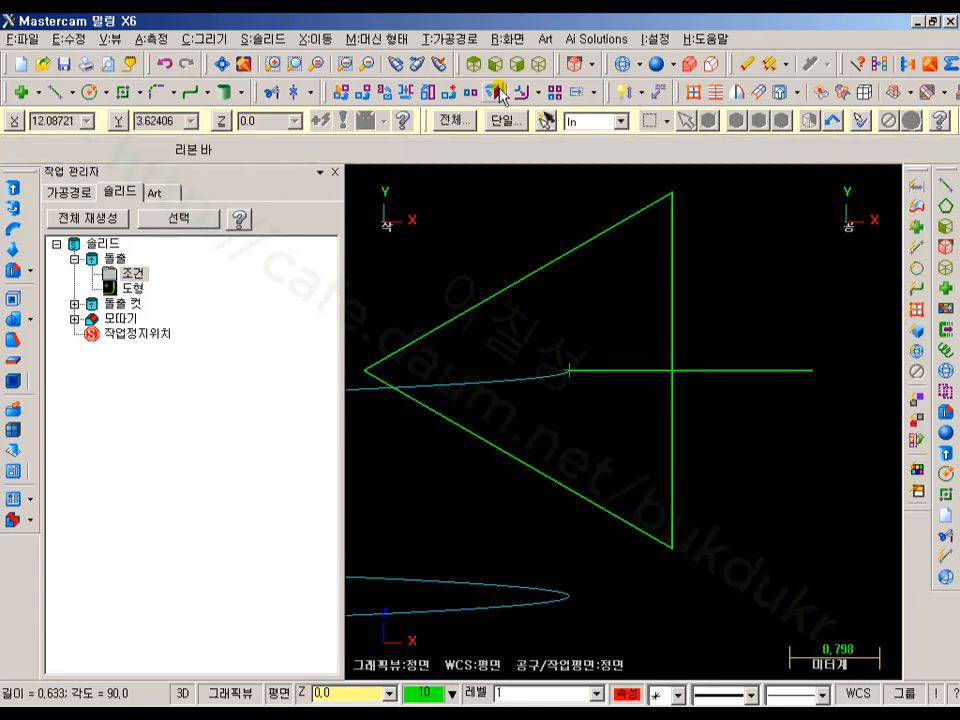
{"action": "left_click", "coordinate": [537, 92]}
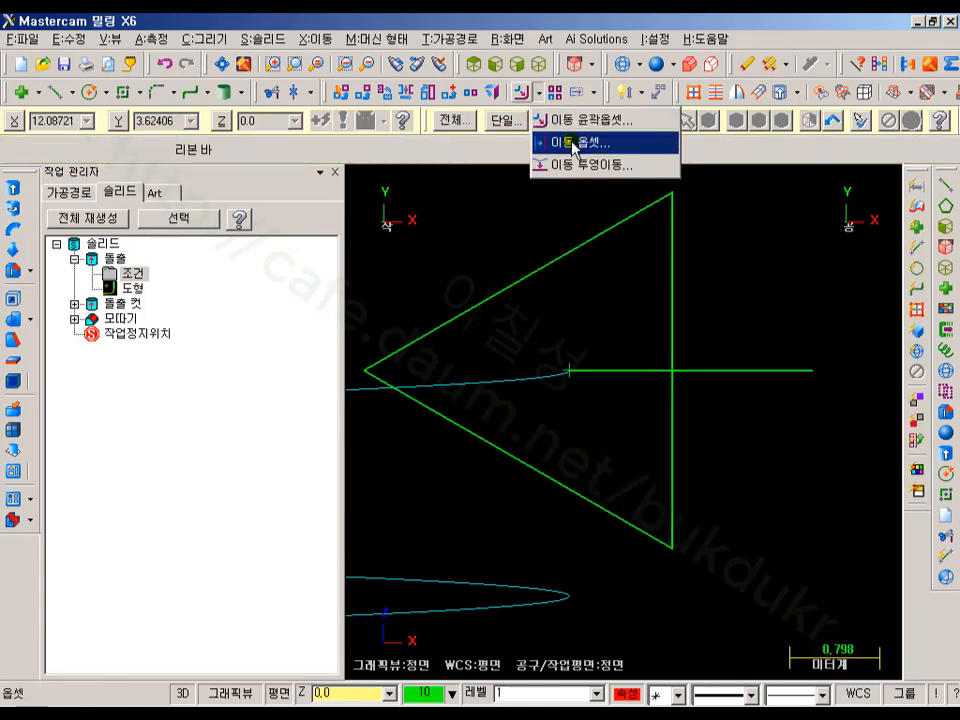
{"action": "left_click", "coordinate": [574, 143]}
{"action": "left_click", "coordinate": [73, 318]}
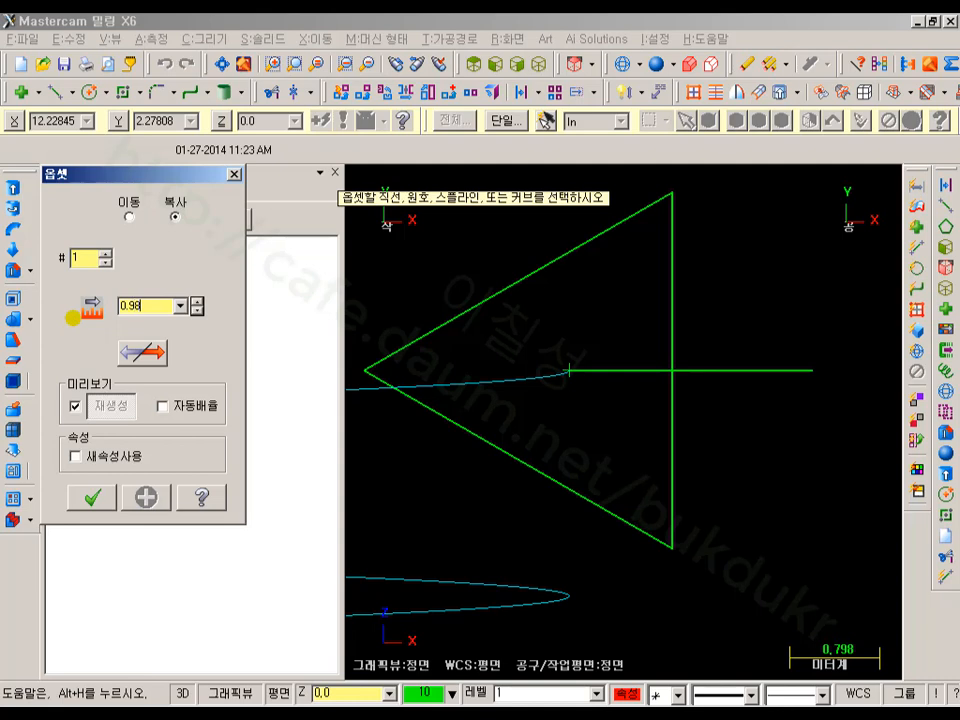
{"action": "left_click", "coordinate": [732, 371]}
{"action": "left_click", "coordinate": [746, 279]}
{"action": "left_click", "coordinate": [750, 368]}
{"action": "left_click", "coordinate": [750, 422]}
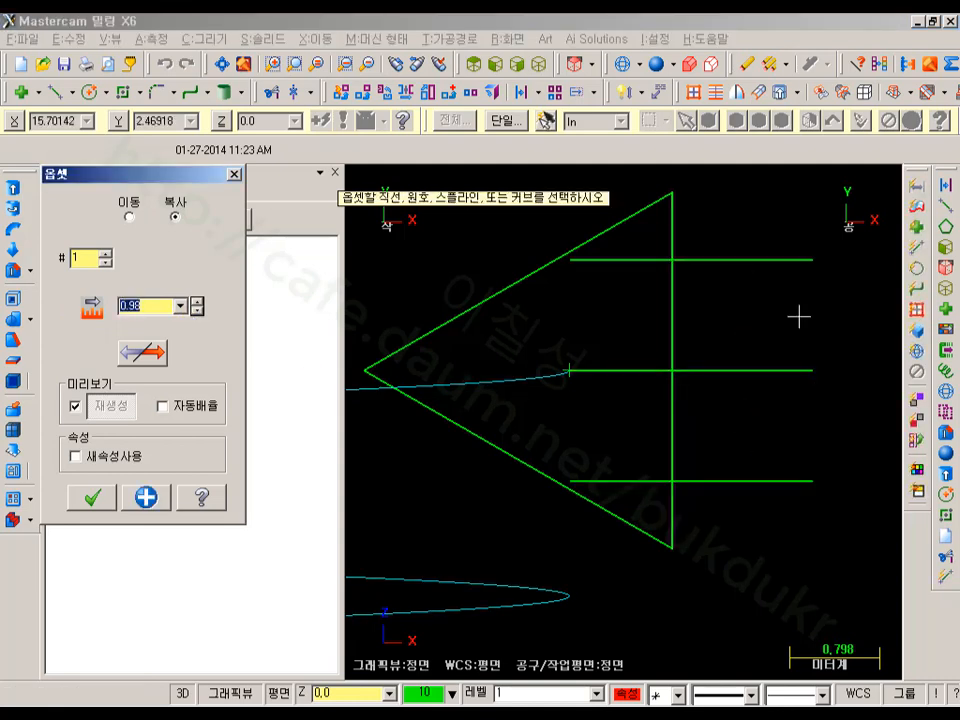
{"action": "left_click", "coordinate": [98, 500]}
Add a vertical smart dimension between the upper and lower offset lines, placed beyond their outer ends
{"action": "middle_click_drag", "start_coordinate": [781, 382], "coordinate": [699, 419]}
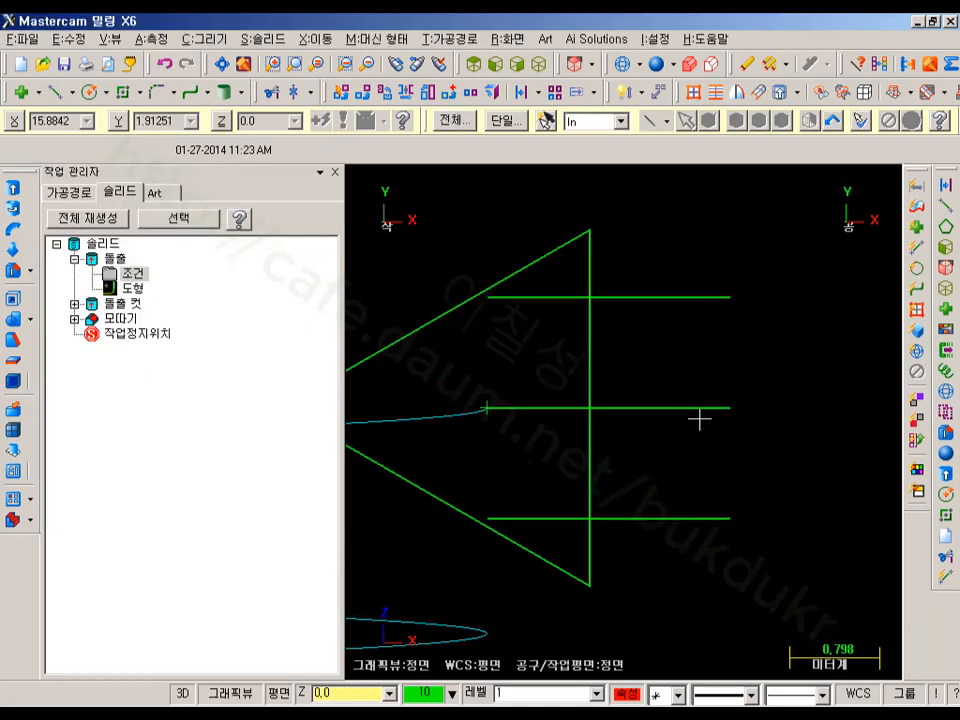
{"action": "left_click", "coordinate": [628, 96]}
{"action": "left_click", "coordinate": [724, 309]}
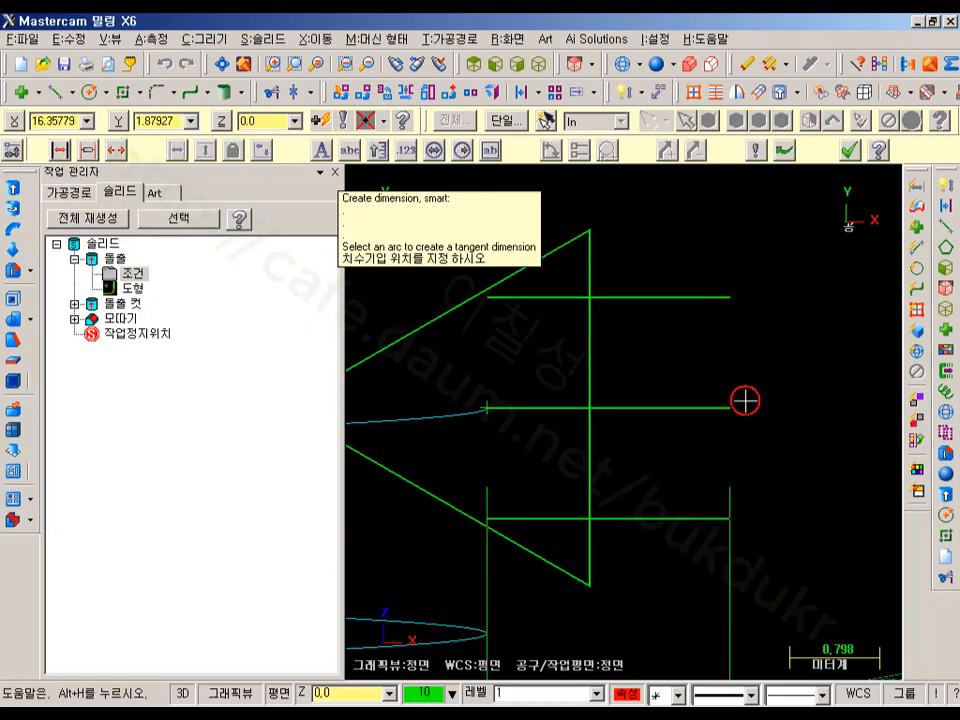
{"action": "left_click", "coordinate": [702, 518]}
{"action": "scroll", "coordinate": [452, 405], "scroll_direction": "down", "scroll_amount": 5}
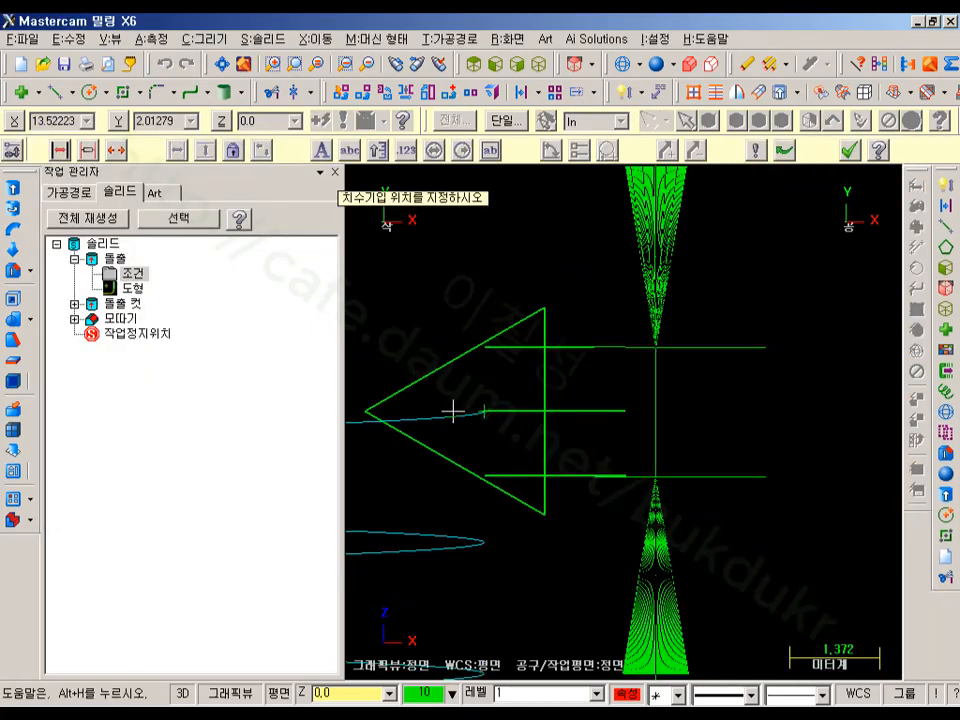
{"action": "left_click", "coordinate": [682, 382]}
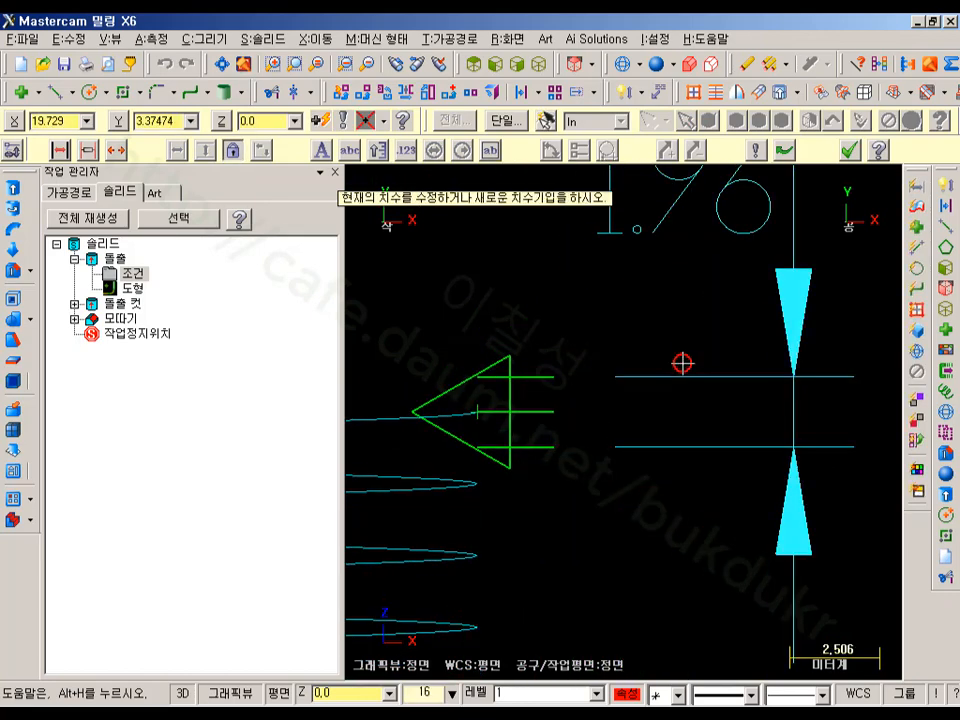
{"action": "scroll", "coordinate": [681, 320], "scroll_direction": "down", "scroll_amount": 1}
{"action": "middle_click_drag", "start_coordinate": [681, 320], "coordinate": [732, 413]}
{"action": "scroll", "coordinate": [572, 559], "scroll_direction": "up", "scroll_amount": 6}
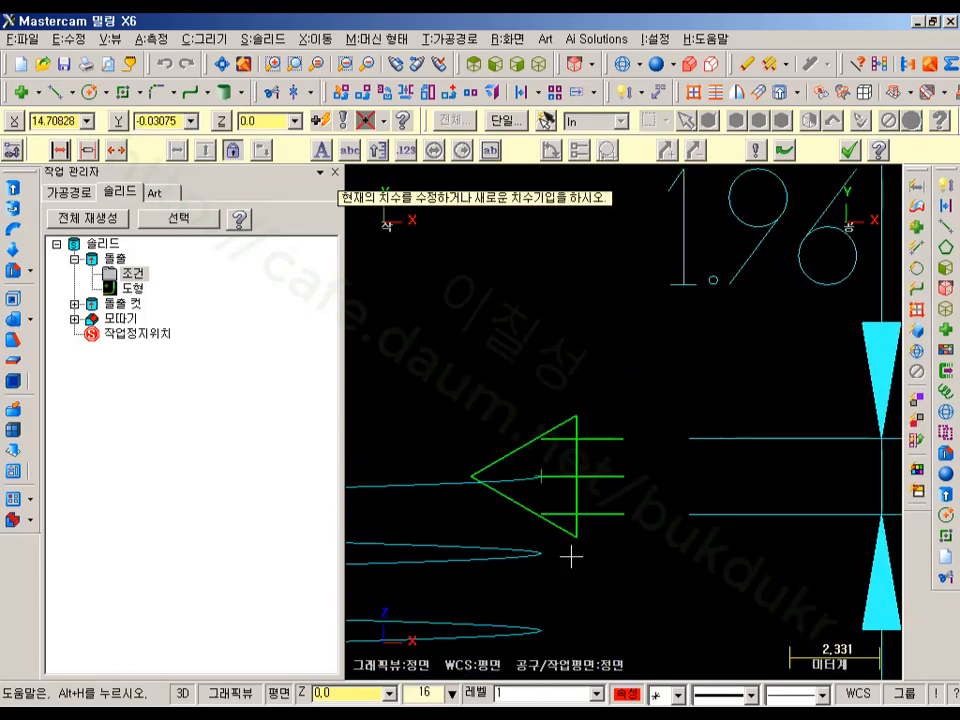
Trim the triangle's upper and lower slanted sides into corners with the upper and lower offset lines, keeping the parts nearest the helix axis
{"action": "scroll", "coordinate": [647, 438], "scroll_direction": "up", "scroll_amount": 2}
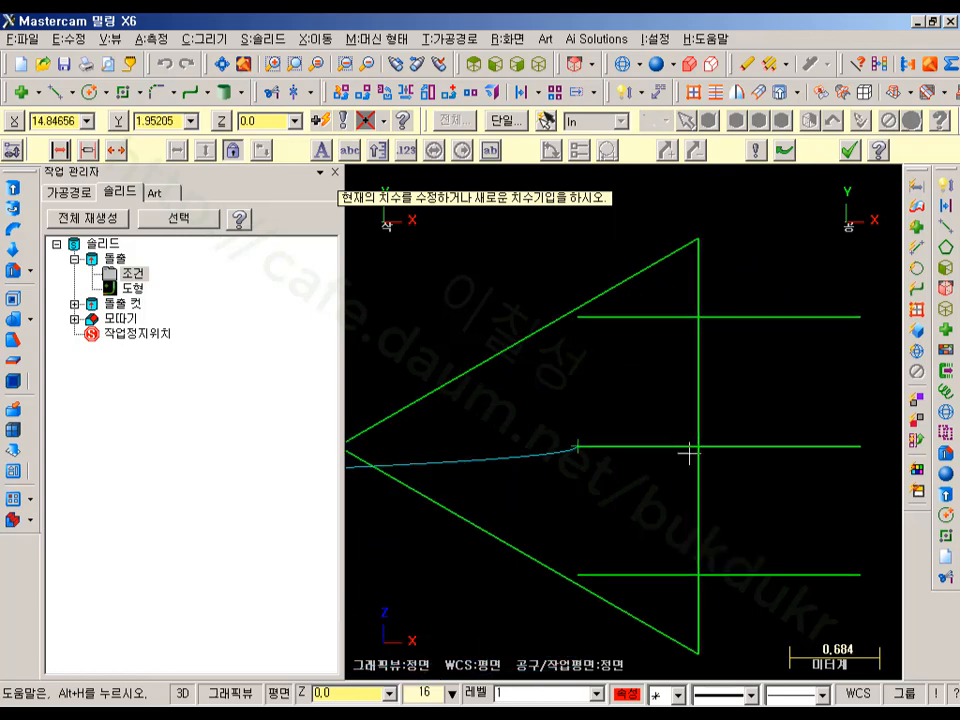
{"action": "middle_click_drag", "start_coordinate": [751, 392], "coordinate": [754, 357]}
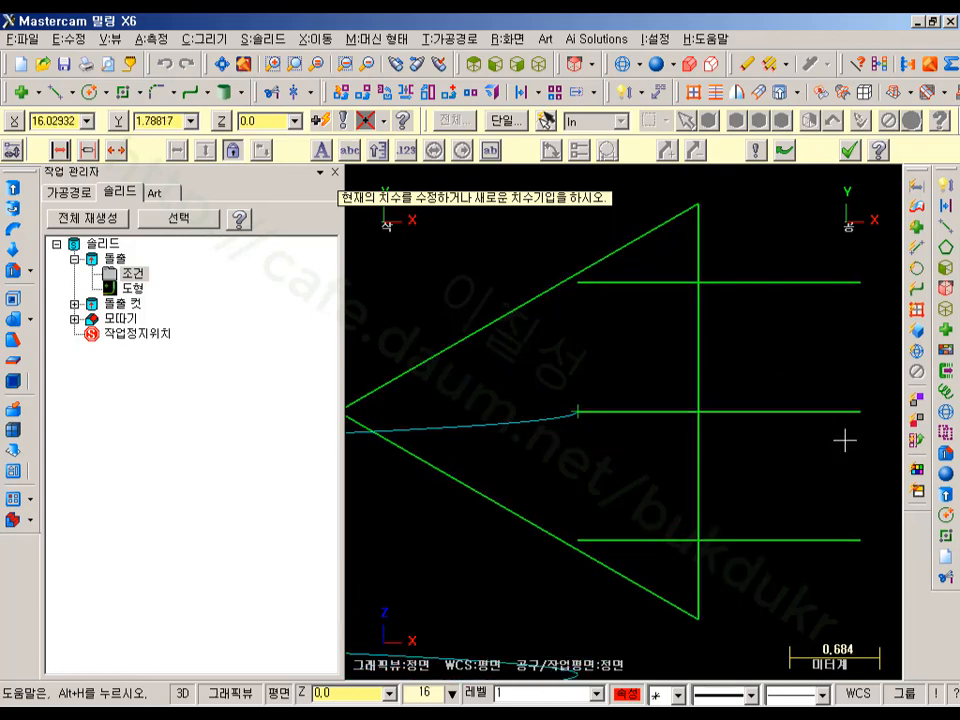
{"action": "scroll", "coordinate": [804, 394], "scroll_direction": "down", "scroll_amount": 1}
{"action": "scroll", "coordinate": [804, 390], "scroll_direction": "up", "scroll_amount": 1}
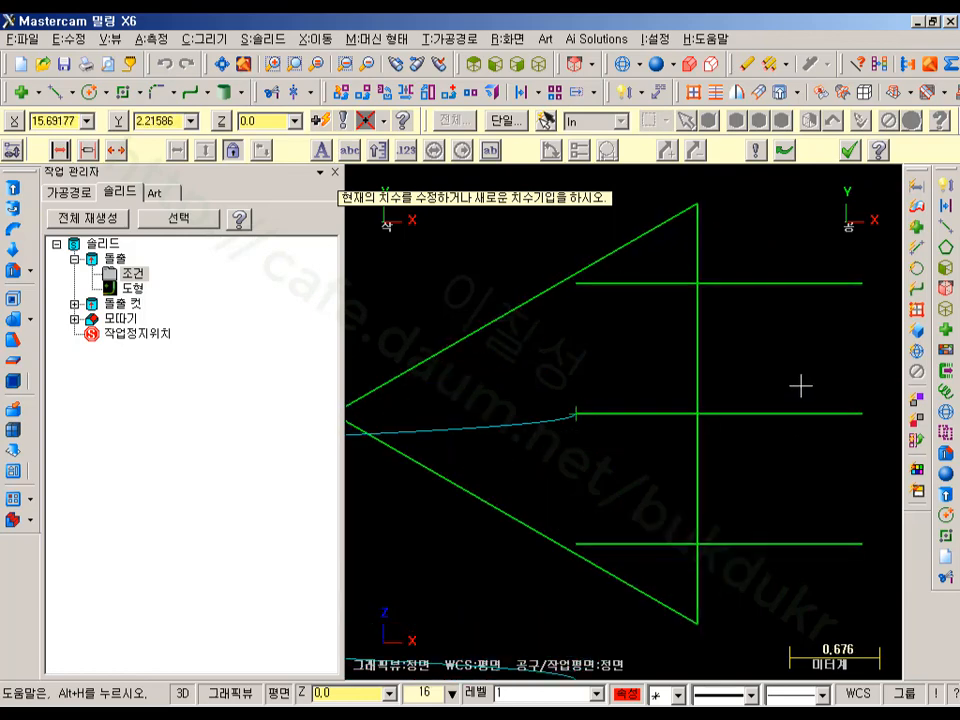
{"action": "scroll", "coordinate": [799, 386], "scroll_direction": "down", "scroll_amount": 1}
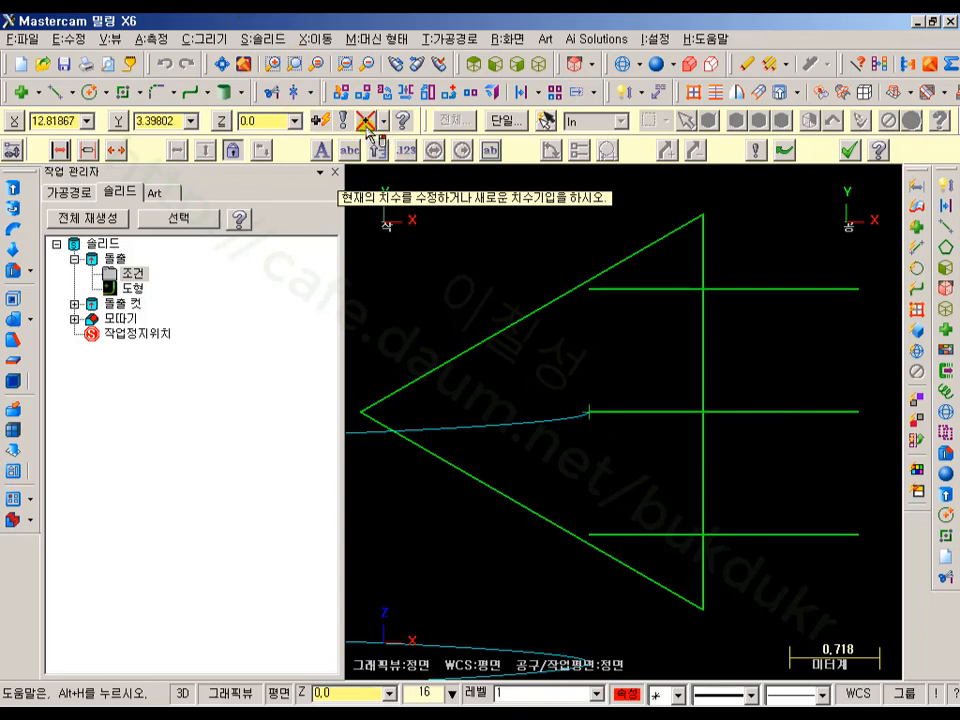
{"action": "left_click", "coordinate": [274, 92]}
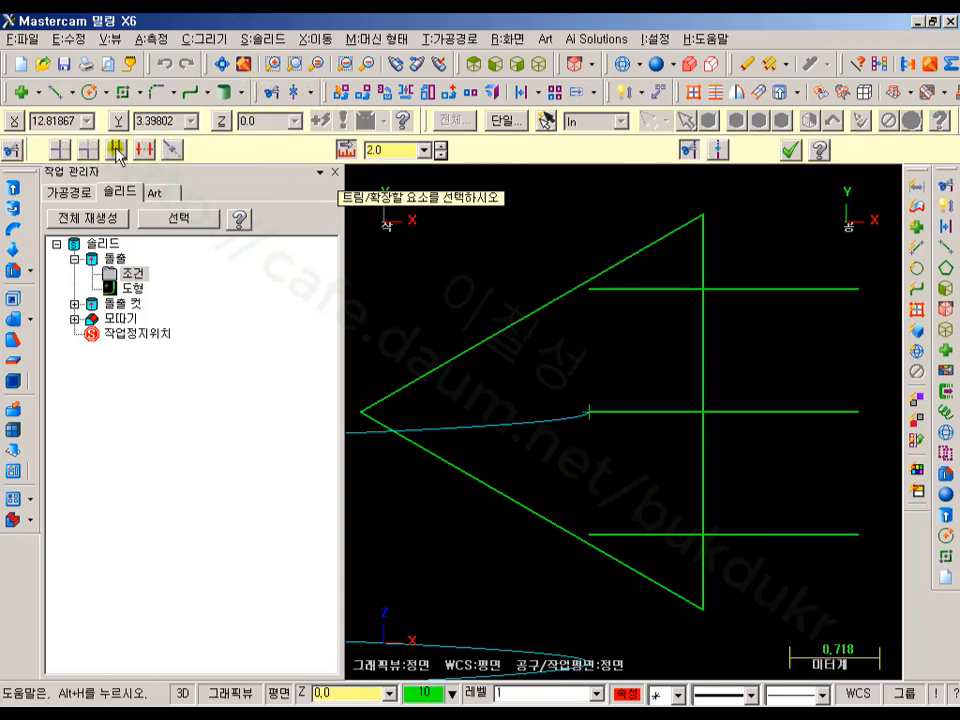
{"action": "left_click", "coordinate": [522, 320]}
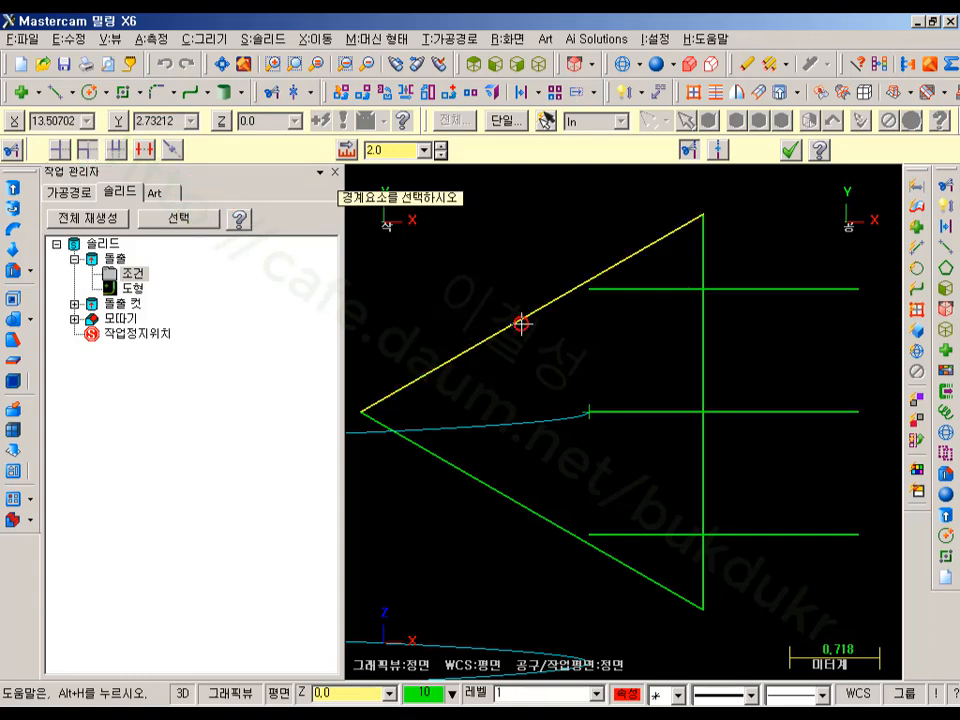
{"action": "left_click", "coordinate": [634, 291]}
{"action": "left_click", "coordinate": [536, 510]}
{"action": "left_click", "coordinate": [609, 533]}
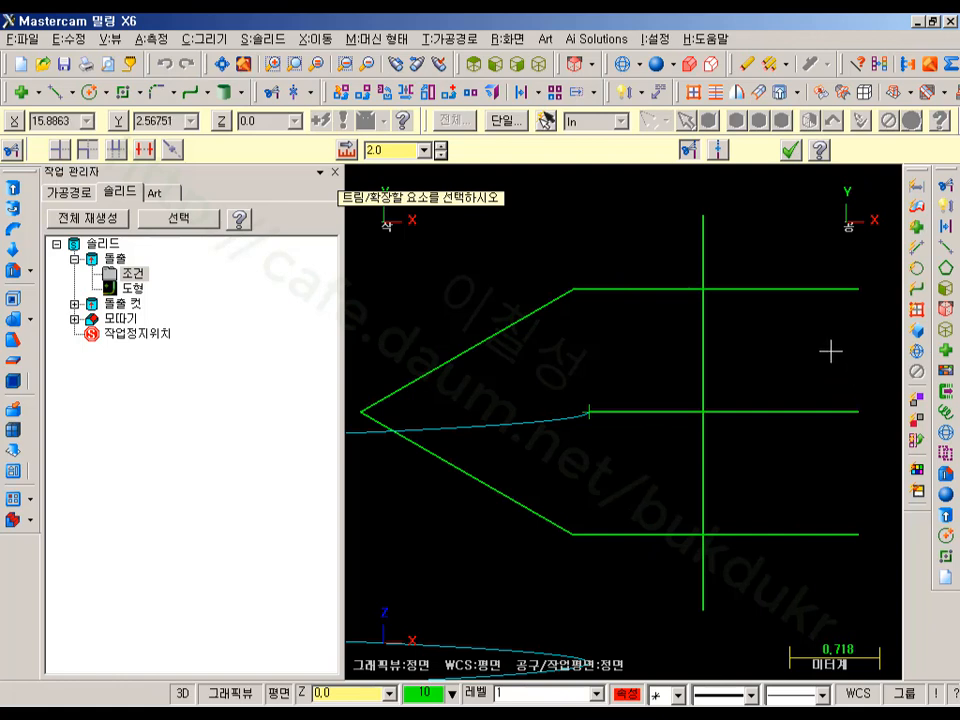
Draw a vertical line joining the two new corners to close the smaller triangle
{"action": "left_click", "coordinate": [55, 91]}
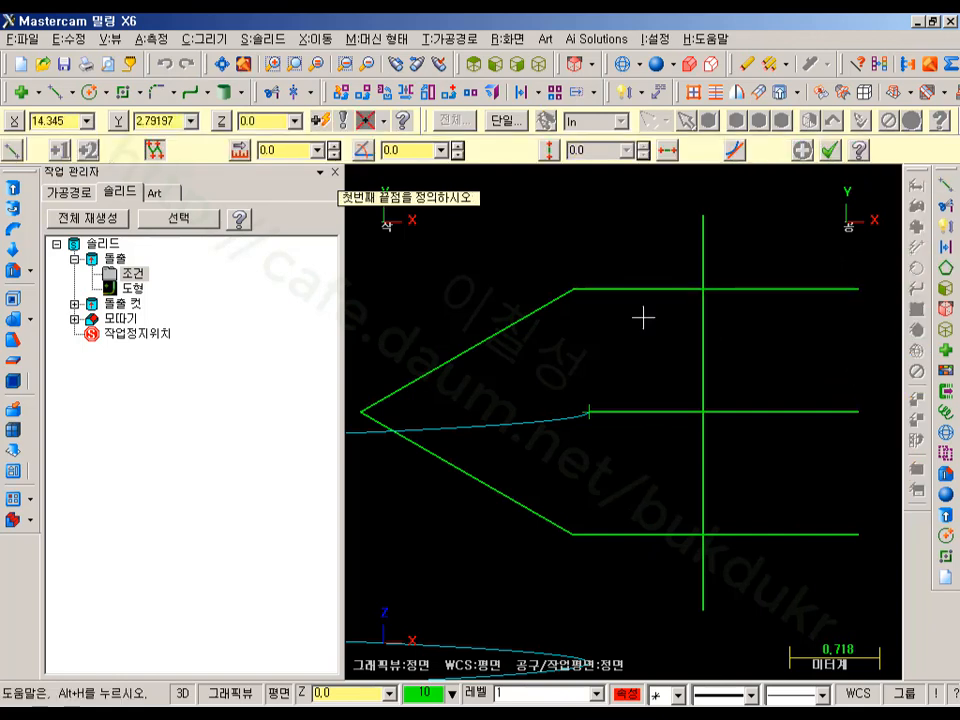
{"action": "left_click", "coordinate": [573, 289]}
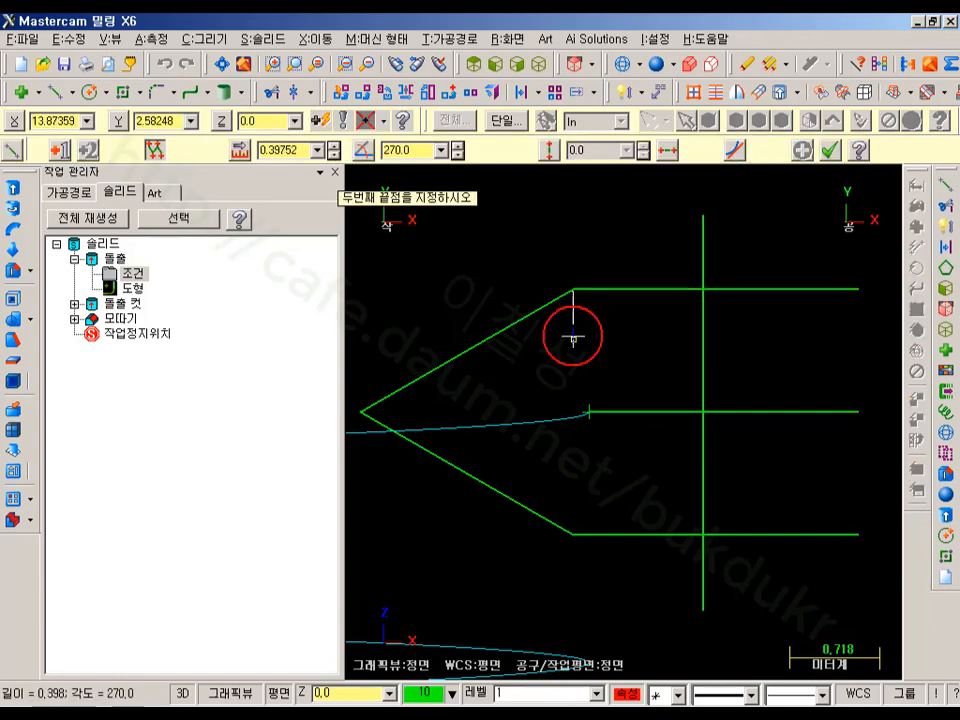
{"action": "left_click", "coordinate": [574, 536]}
{"action": "key", "text": "Escape"}
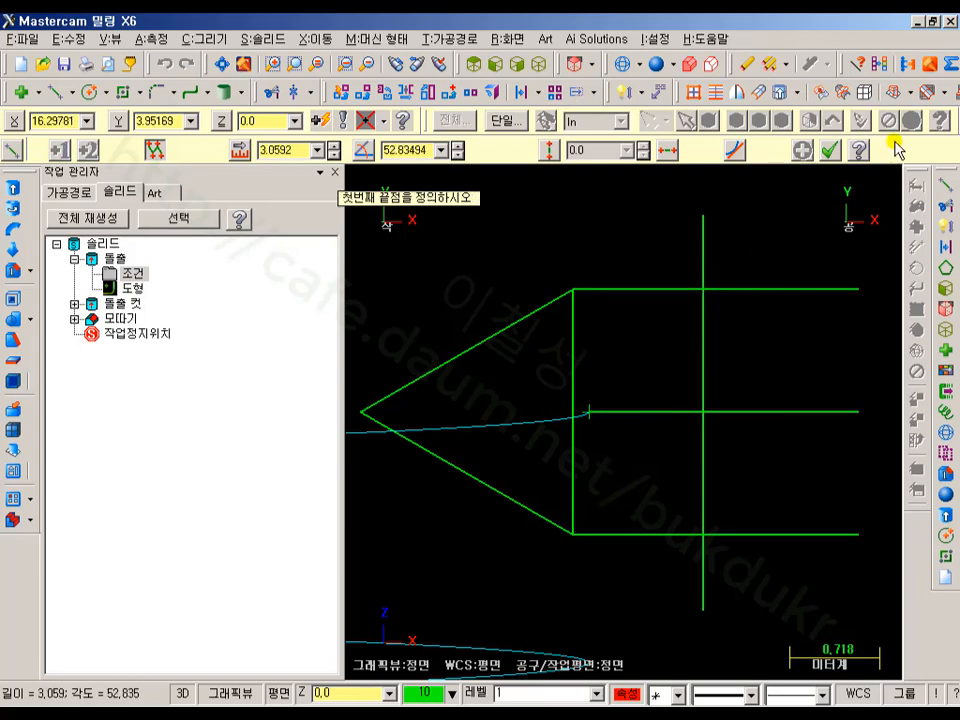
{"action": "left_click", "coordinate": [830, 150]}
Delete the three horizontal construction lines
{"action": "left_click", "coordinate": [735, 289]}
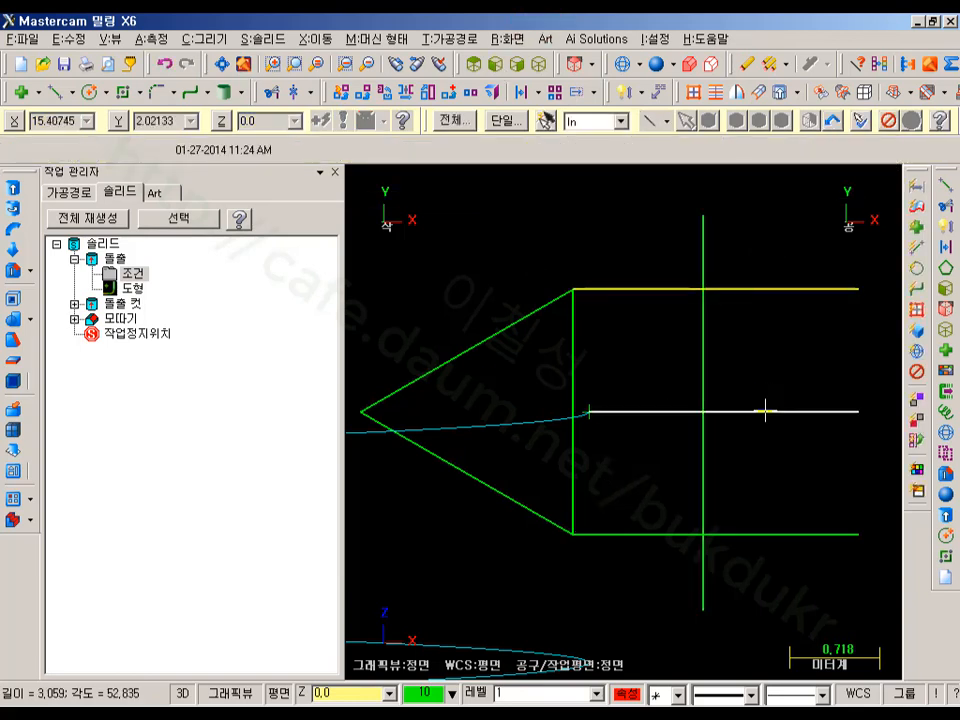
{"action": "left_click", "coordinate": [758, 411]}
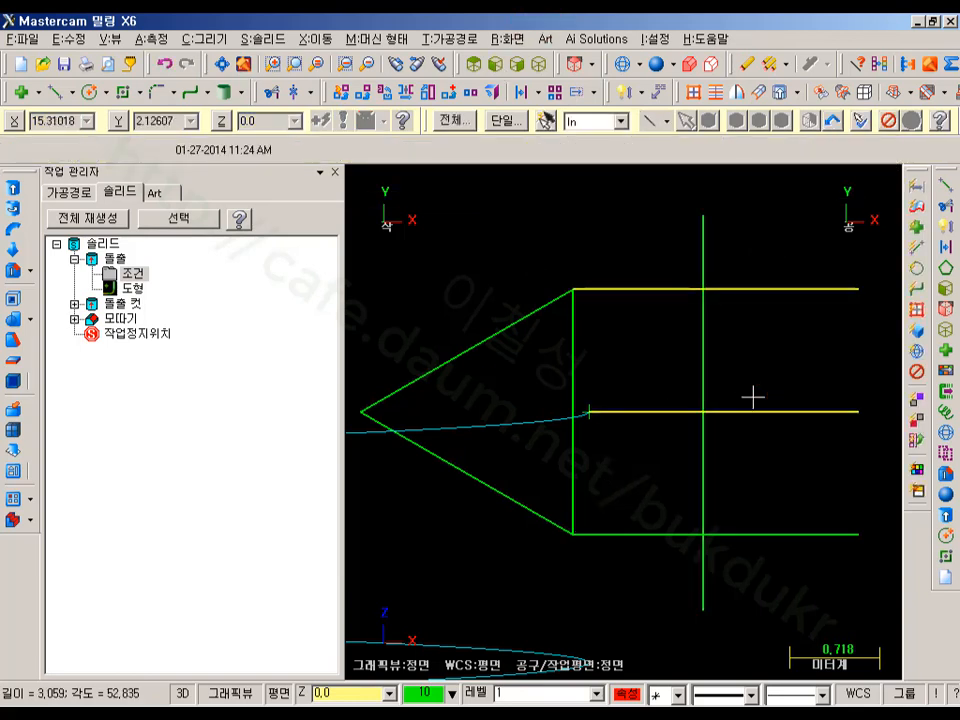
{"action": "left_click", "coordinate": [784, 536]}
{"action": "key", "text": "Delete"}
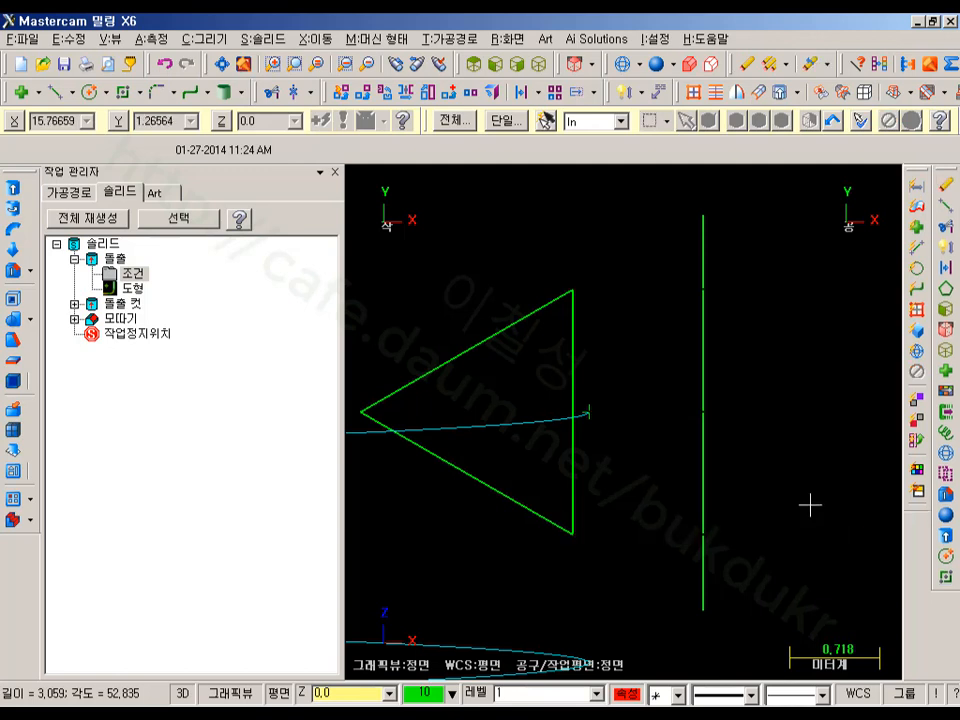
Translate the smaller triangle by two points, moving its pointed corner onto the helix's end point
{"action": "middle_click_drag", "start_coordinate": [810, 506], "coordinate": [800, 332]}
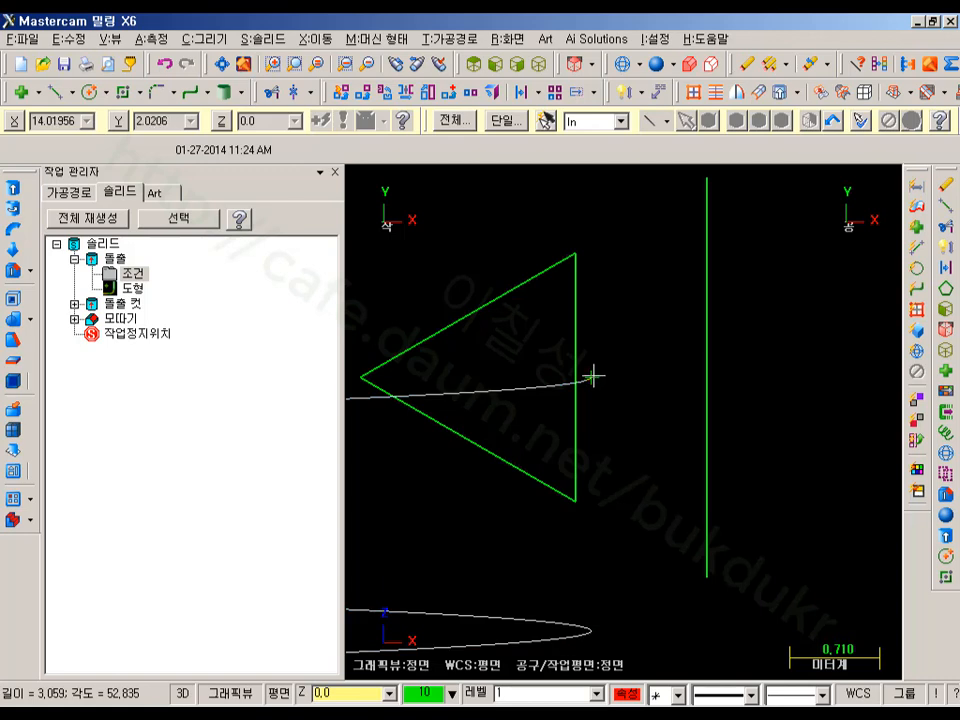
{"action": "scroll", "coordinate": [726, 333], "scroll_direction": "down", "scroll_amount": 1}
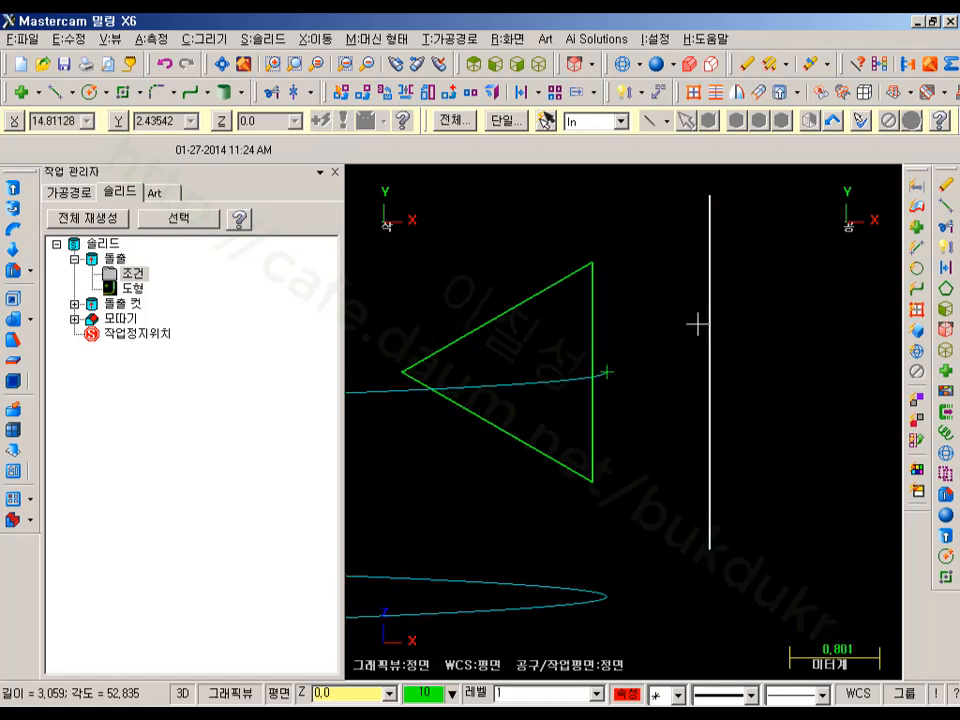
{"action": "left_click", "coordinate": [534, 300]}
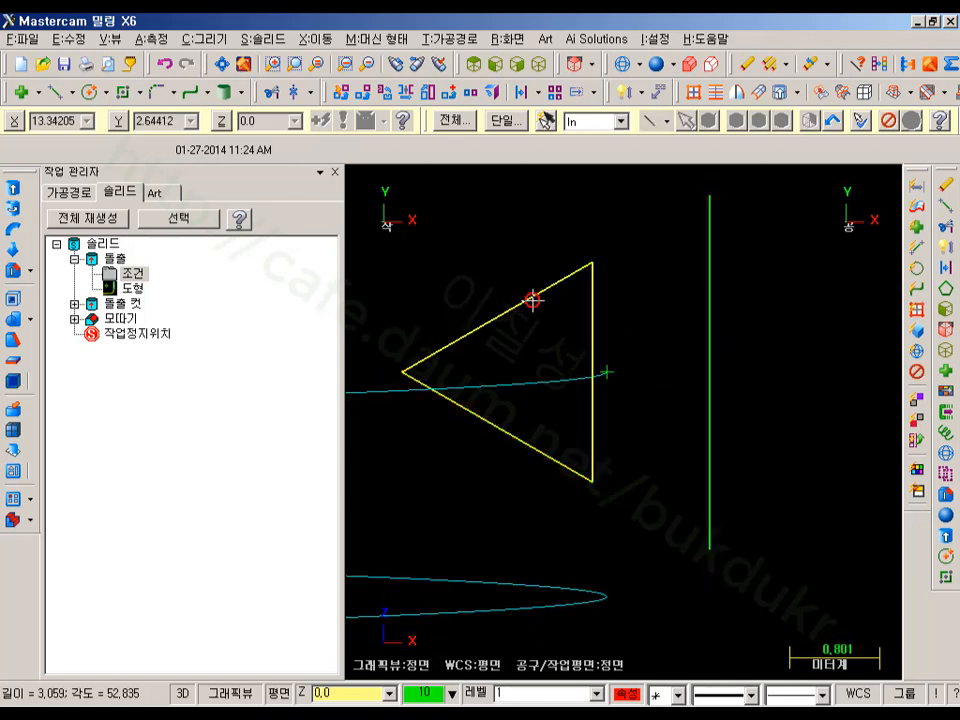
{"action": "left_click", "coordinate": [366, 95]}
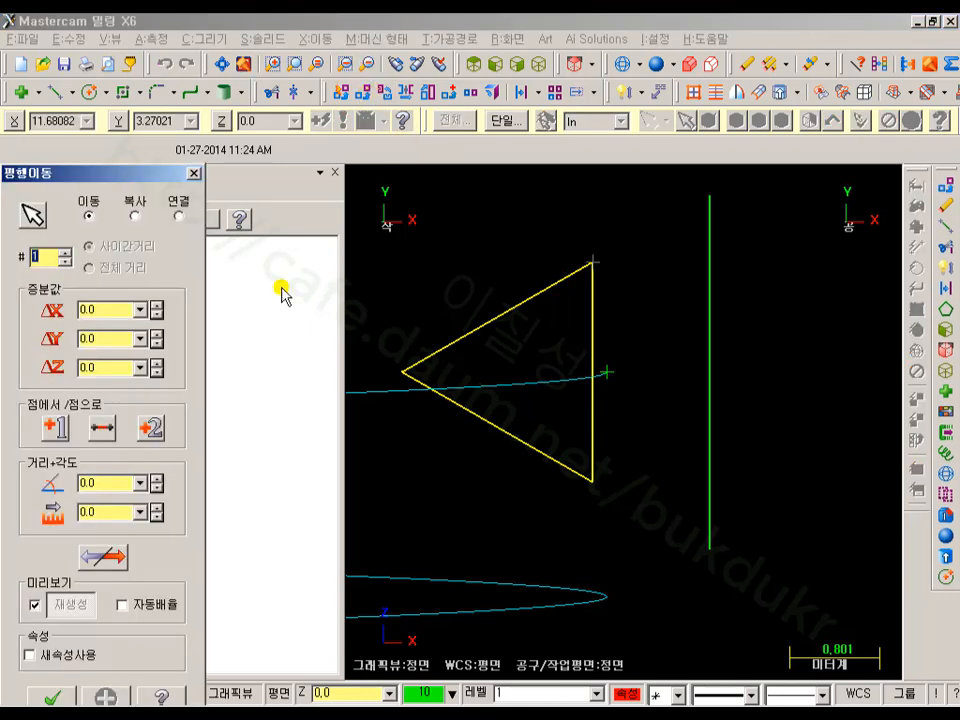
{"action": "left_click", "coordinate": [58, 428]}
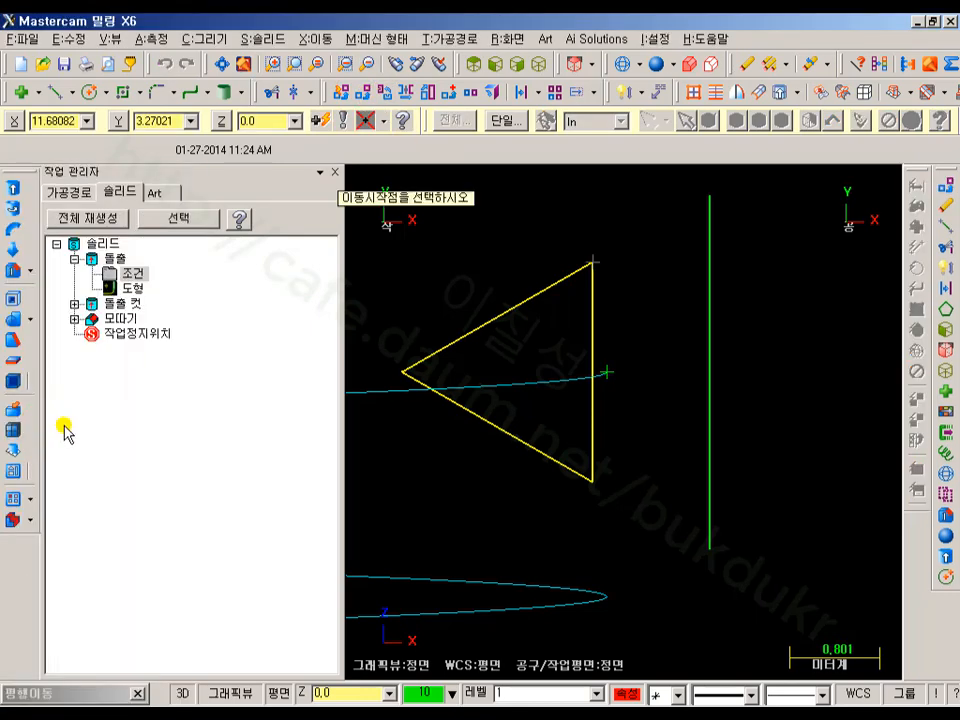
{"action": "left_click", "coordinate": [403, 372]}
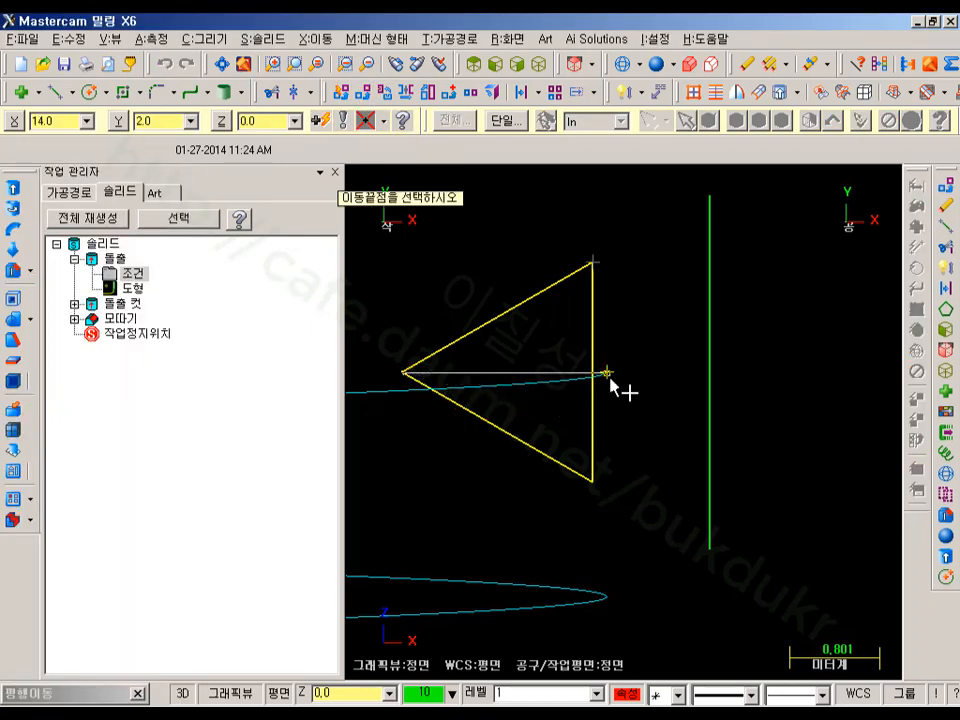
{"action": "left_click", "coordinate": [609, 385]}
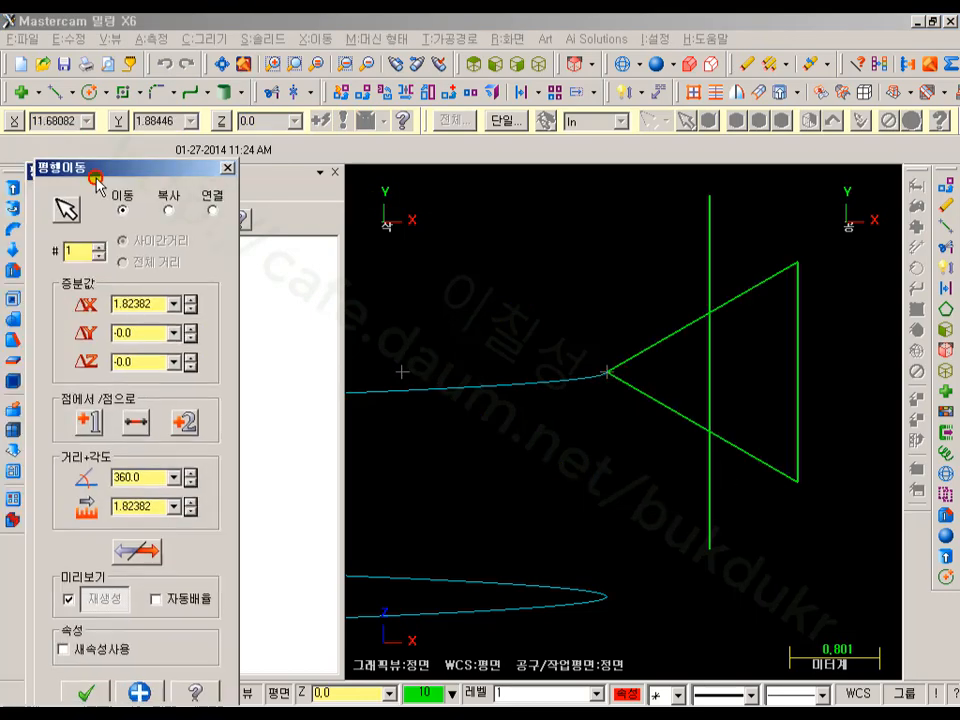
{"action": "left_click_drag", "start_coordinate": [94, 169], "coordinate": [274, 66]}
{"action": "left_click", "coordinate": [285, 588]}
Delete the original triangle's leftover vertical side crossing the moved profile
{"action": "scroll", "coordinate": [565, 490], "scroll_direction": "down", "scroll_amount": 1}
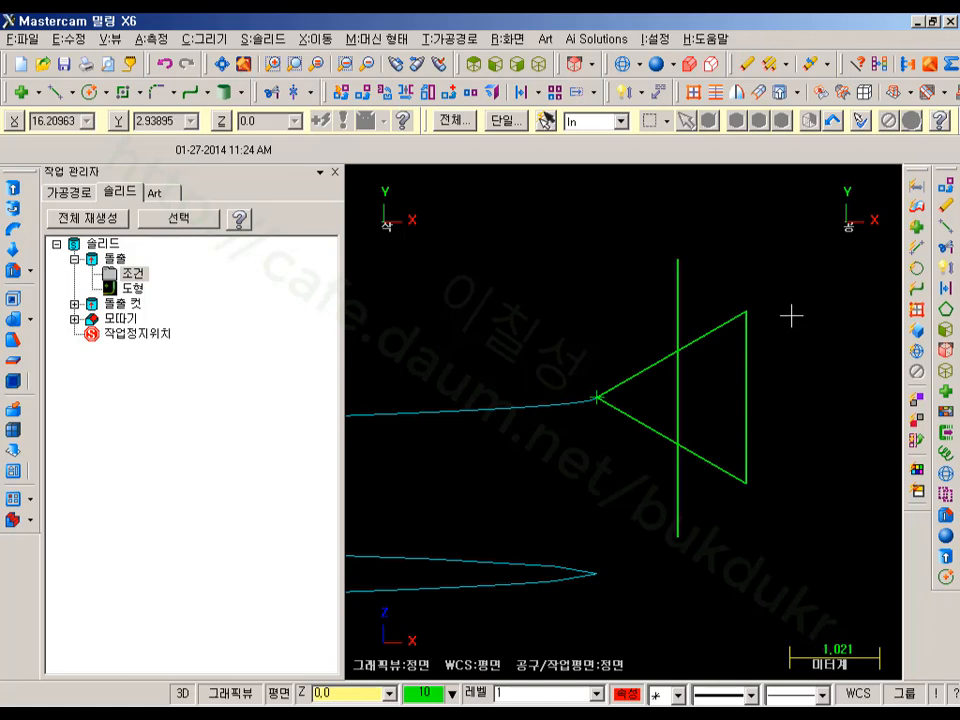
{"action": "left_click", "coordinate": [680, 290]}
{"action": "key", "text": "Delete"}
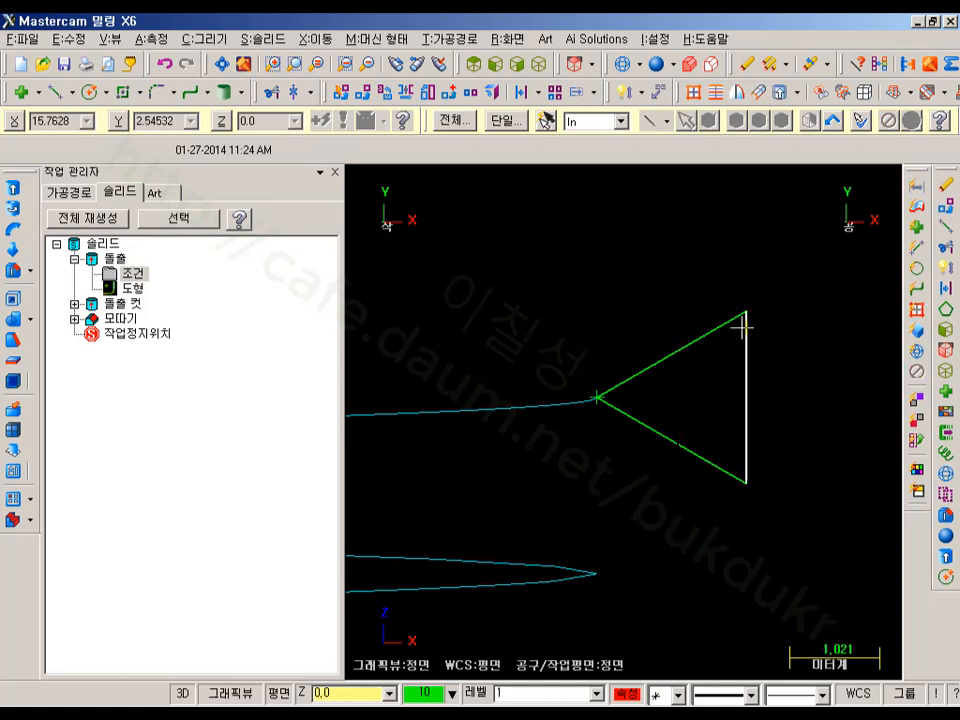
Add a vertical smart dimension to the triangle's vertical side, placed outward beyond it
{"action": "scroll", "coordinate": [763, 383], "scroll_direction": "up", "scroll_amount": 1}
{"action": "scroll", "coordinate": [551, 362], "scroll_direction": "down", "scroll_amount": 1}
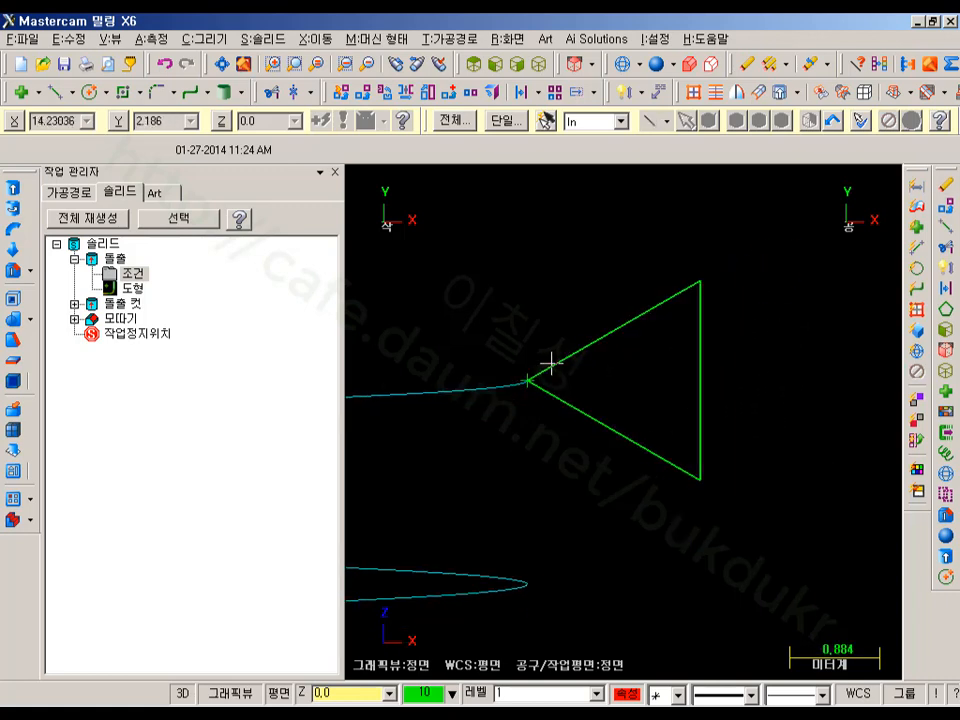
{"action": "left_click", "coordinate": [945, 270]}
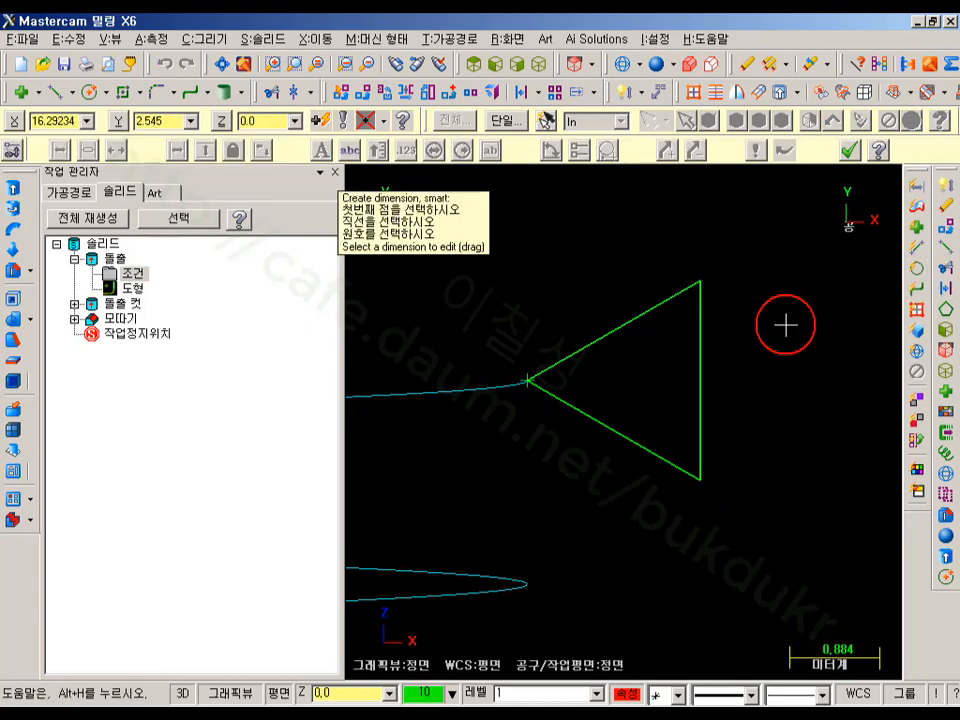
{"action": "left_click", "coordinate": [702, 324]}
{"action": "scroll", "coordinate": [625, 380], "scroll_direction": "down", "scroll_amount": 4}
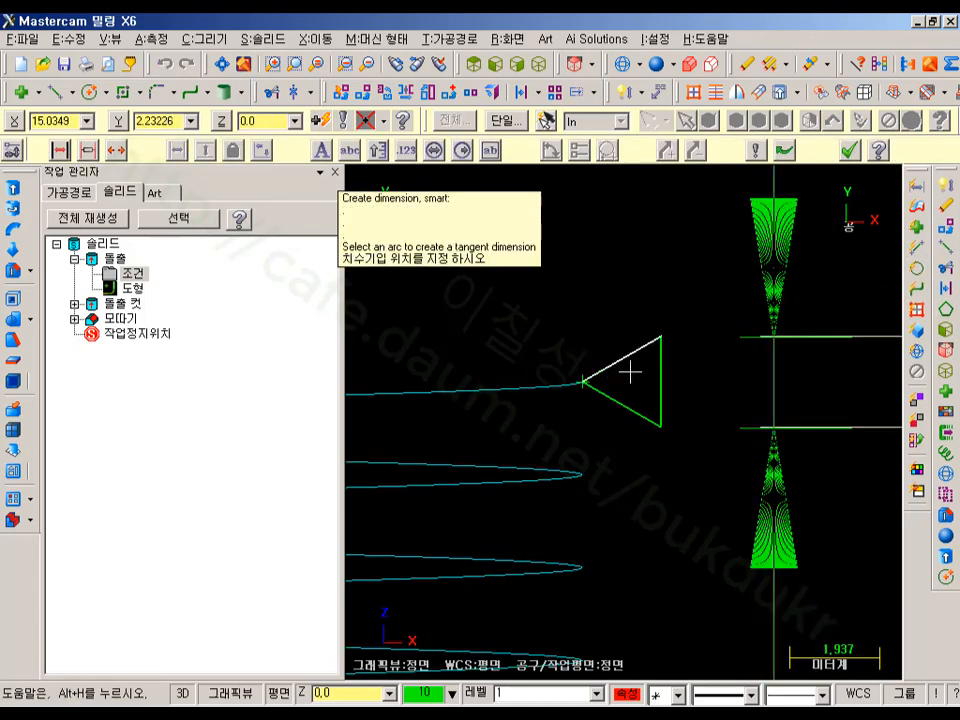
Set the text height of the new dimension to 1 in the drafting options
{"action": "left_click", "coordinate": [755, 150]}
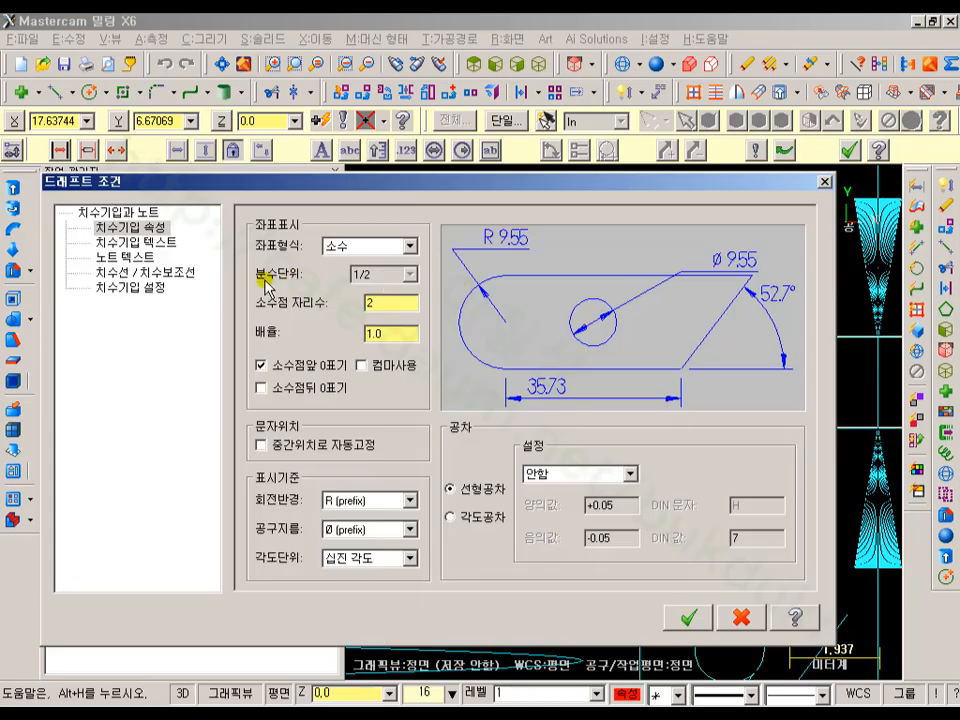
{"action": "left_click", "coordinate": [158, 242]}
{"action": "double_click", "coordinate": [366, 247]}
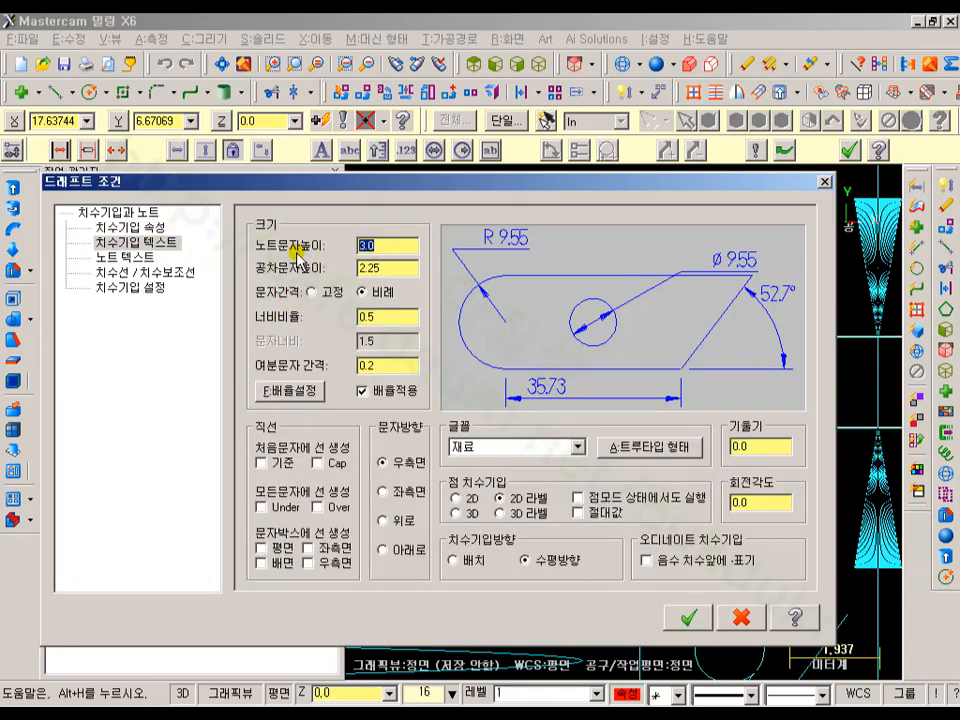
{"action": "type", "text": "1"}
{"action": "left_click", "coordinate": [688, 617]}
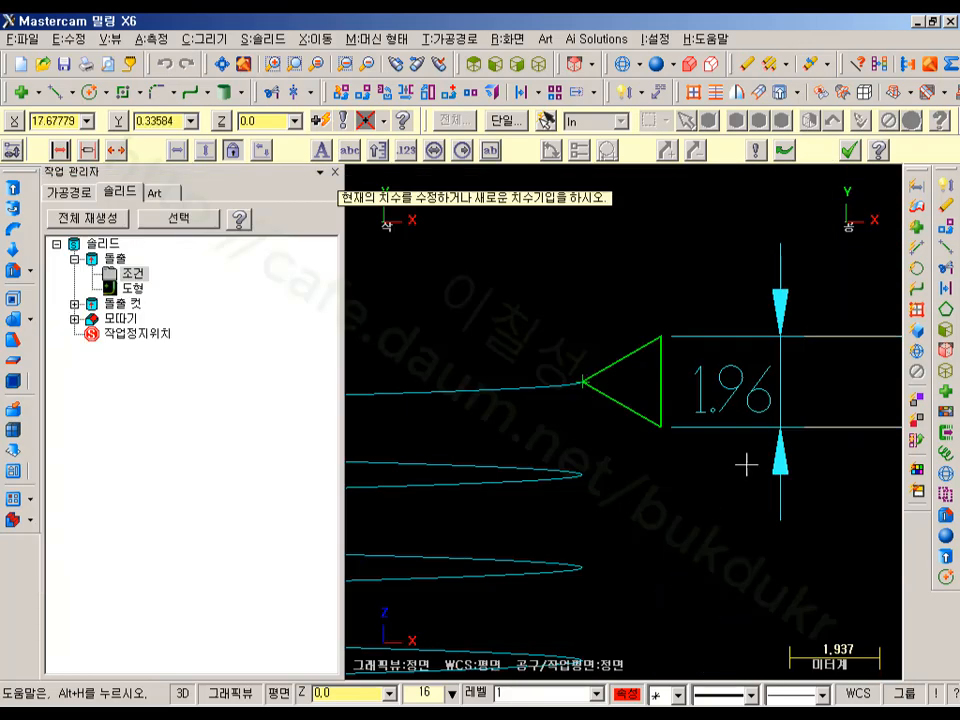
Add a horizontal smart dimension from the triangle's pointed corner to the midpoint of its vertical side, placed above the triangle
{"action": "scroll", "coordinate": [746, 465], "scroll_direction": "up", "scroll_amount": 3}
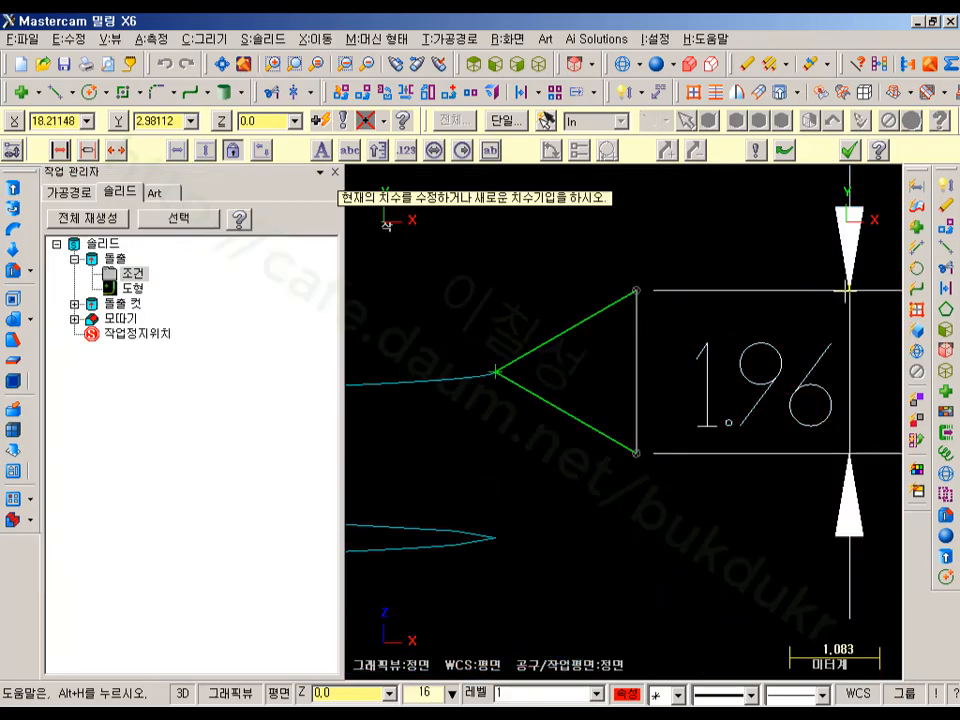
{"action": "scroll", "coordinate": [848, 290], "scroll_direction": "down", "scroll_amount": 1}
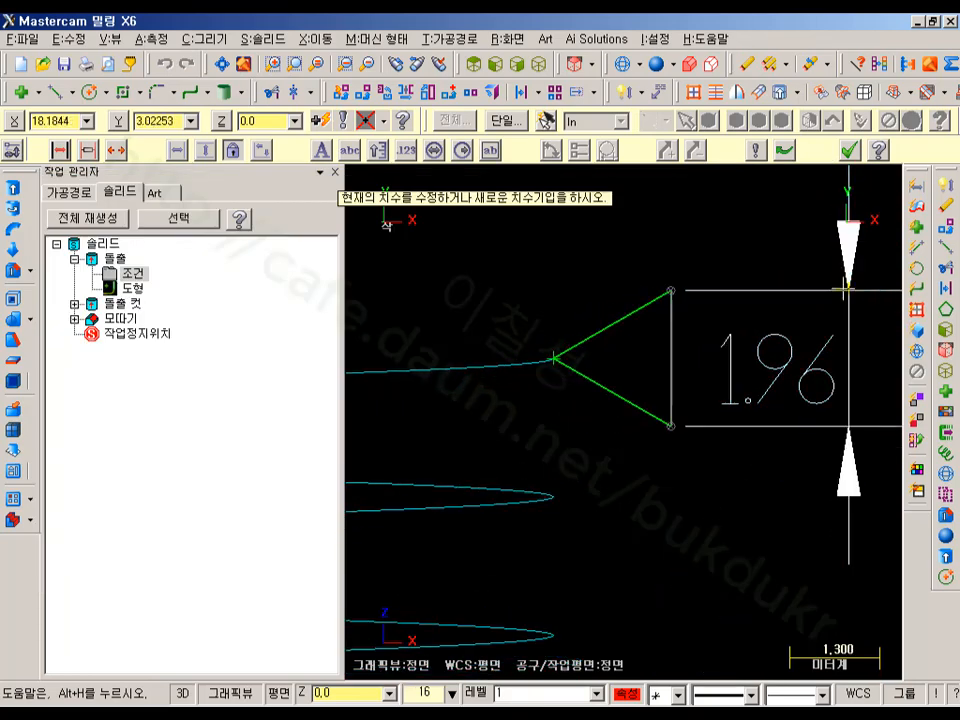
{"action": "left_click", "coordinate": [561, 362]}
{"action": "left_click", "coordinate": [670, 368]}
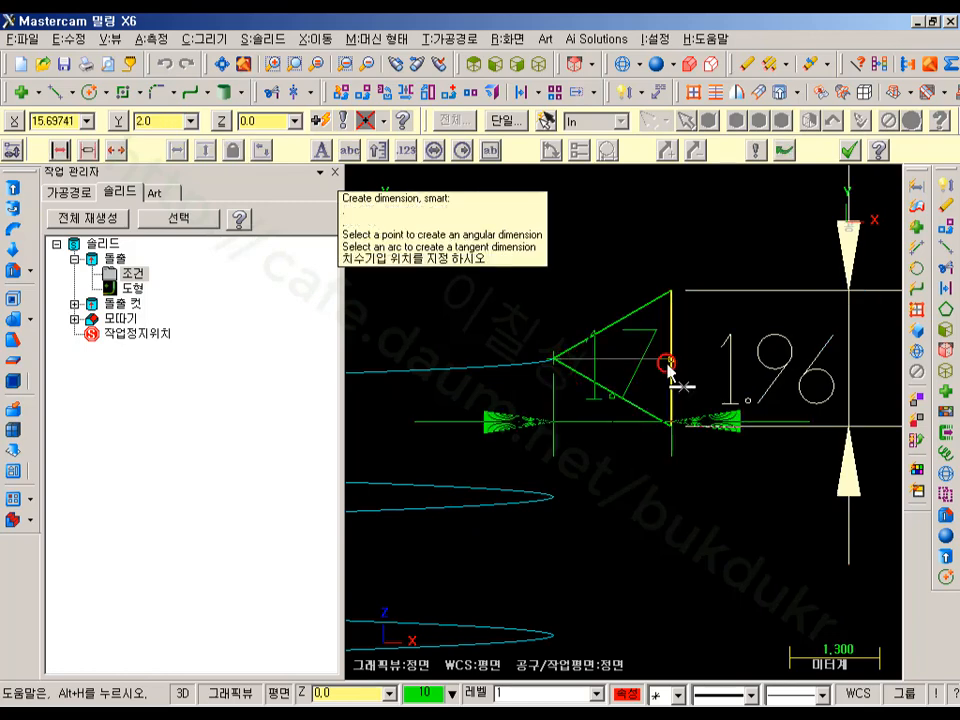
{"action": "scroll", "coordinate": [702, 528], "scroll_direction": "down", "scroll_amount": 1}
{"action": "left_click", "coordinate": [705, 224]}
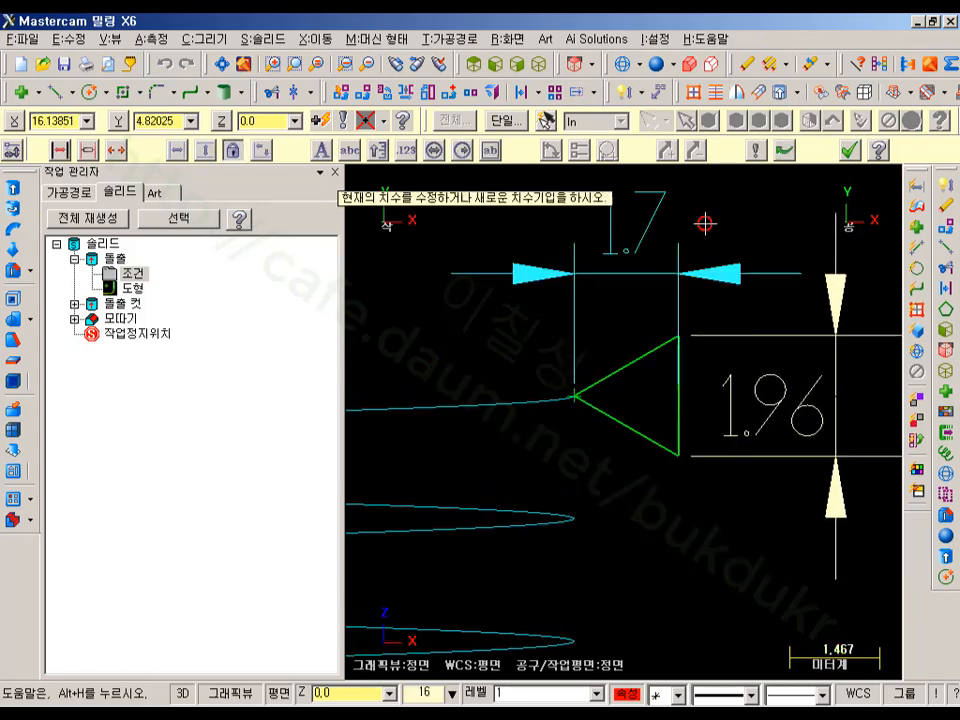
{"action": "scroll", "coordinate": [737, 309], "scroll_direction": "down", "scroll_amount": 1}
{"action": "middle_click_drag", "start_coordinate": [752, 299], "coordinate": [742, 384]}
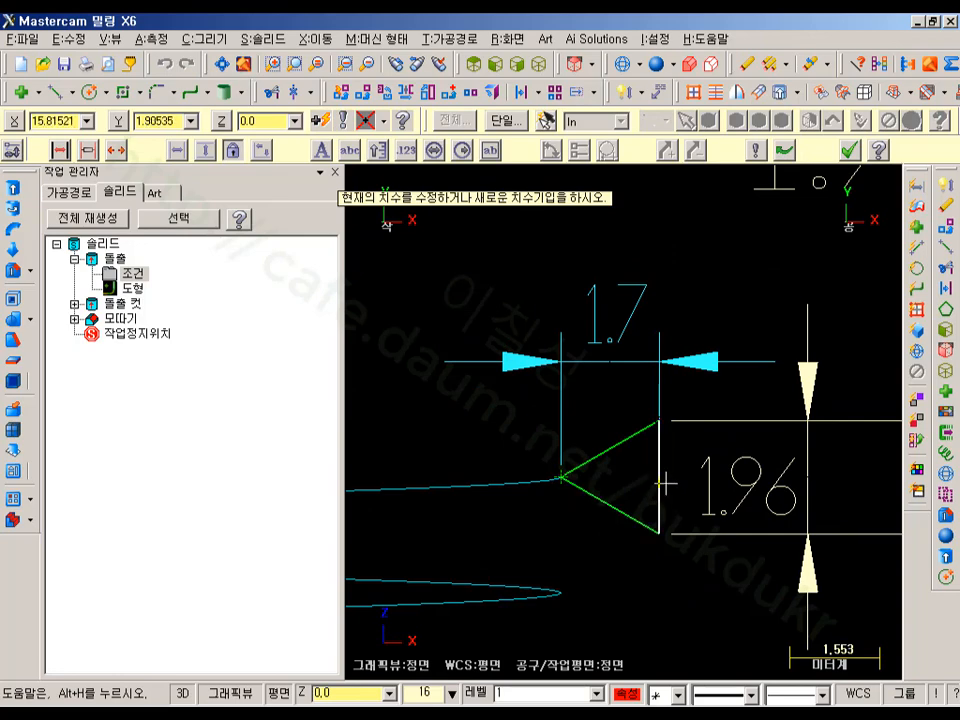
{"action": "scroll", "coordinate": [595, 520], "scroll_direction": "up", "scroll_amount": 1}
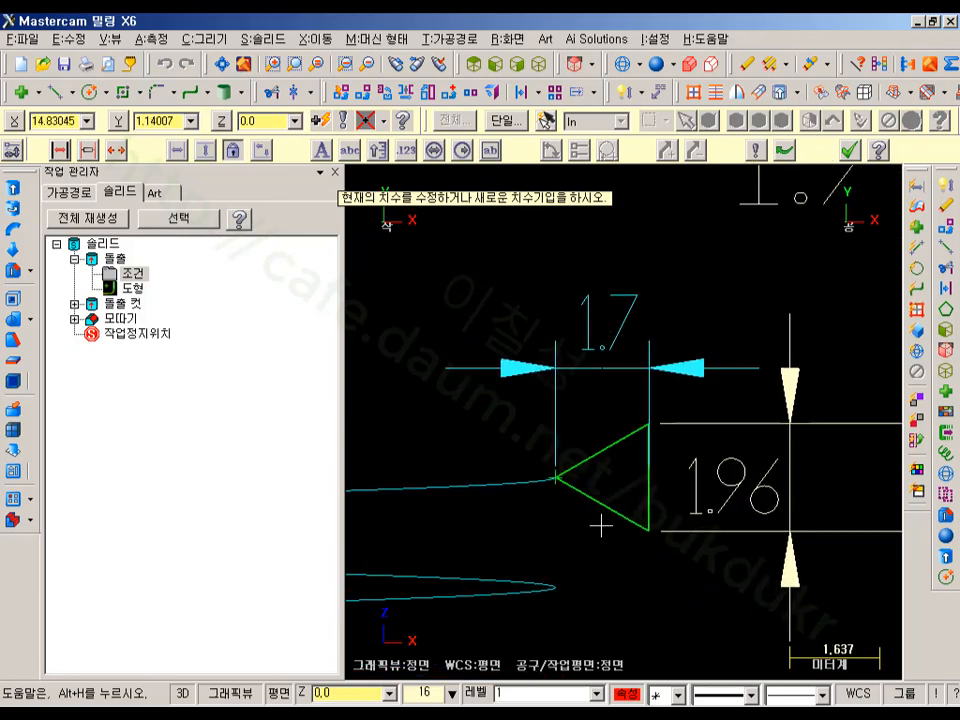
{"action": "scroll", "coordinate": [640, 400], "scroll_direction": "down", "scroll_amount": 3}
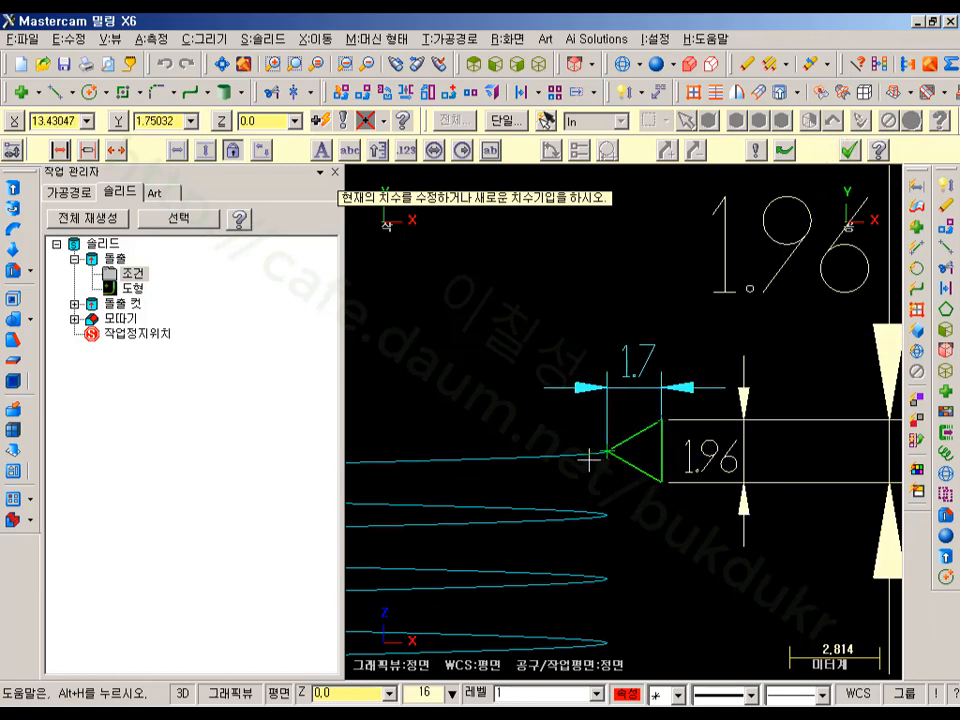
Finish dimensioning and delete the oversized duplicate 1.96 vertical dimension beside the triangle
{"action": "left_click", "coordinate": [849, 150]}
{"action": "scroll", "coordinate": [685, 352], "scroll_direction": "down", "scroll_amount": 6}
{"action": "middle_click_drag", "start_coordinate": [638, 356], "coordinate": [711, 293]}
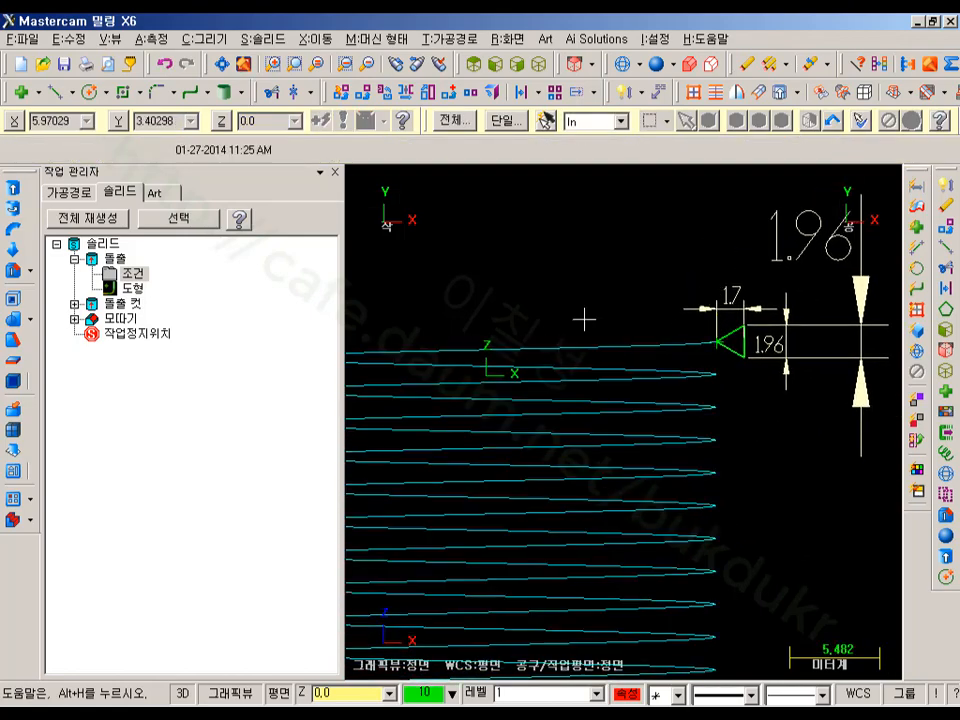
{"action": "middle_click_drag", "start_coordinate": [583, 318], "coordinate": [662, 339]}
{"action": "scroll", "coordinate": [680, 298], "scroll_direction": "down", "scroll_amount": 8}
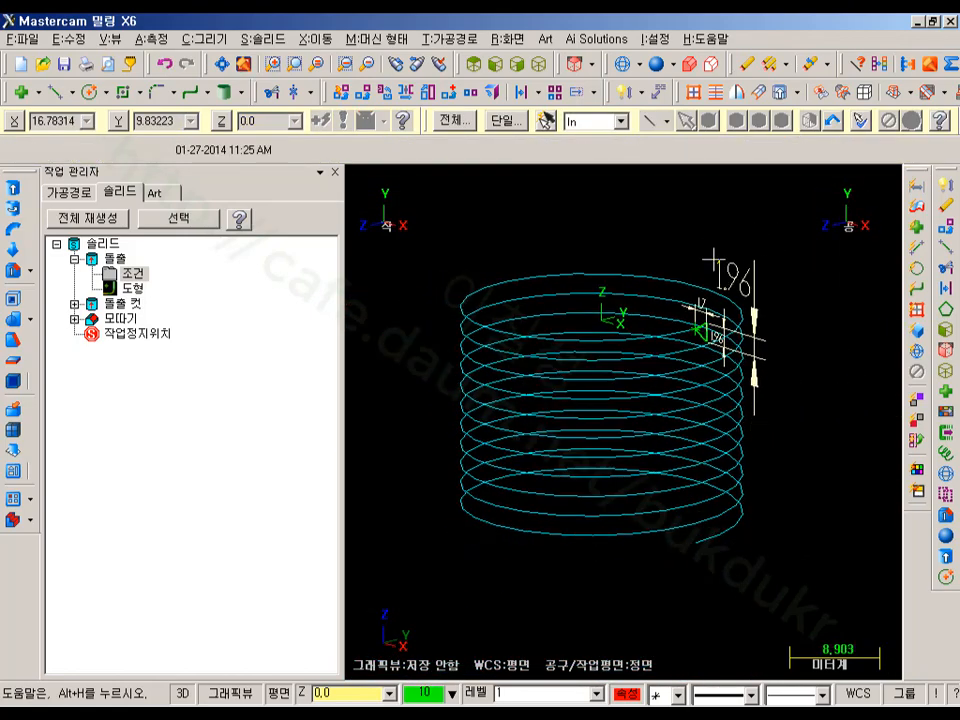
{"action": "scroll", "coordinate": [789, 277], "scroll_direction": "up", "scroll_amount": 5}
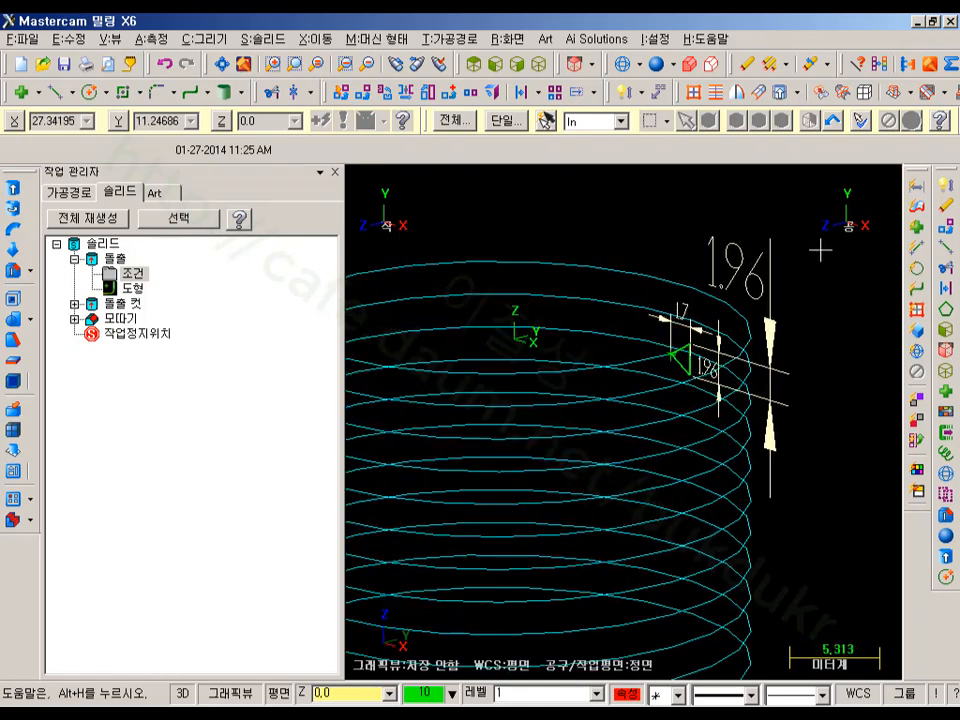
{"action": "left_click", "coordinate": [772, 270]}
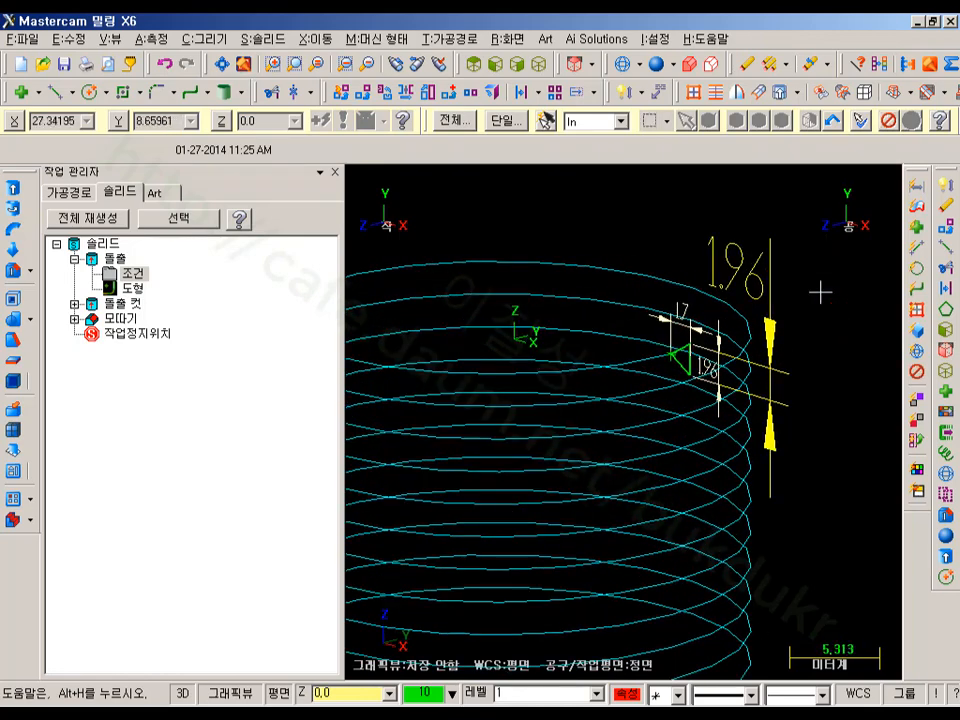
{"action": "key", "text": "Delete"}
{"action": "scroll", "coordinate": [796, 290], "scroll_direction": "down", "scroll_amount": 2}
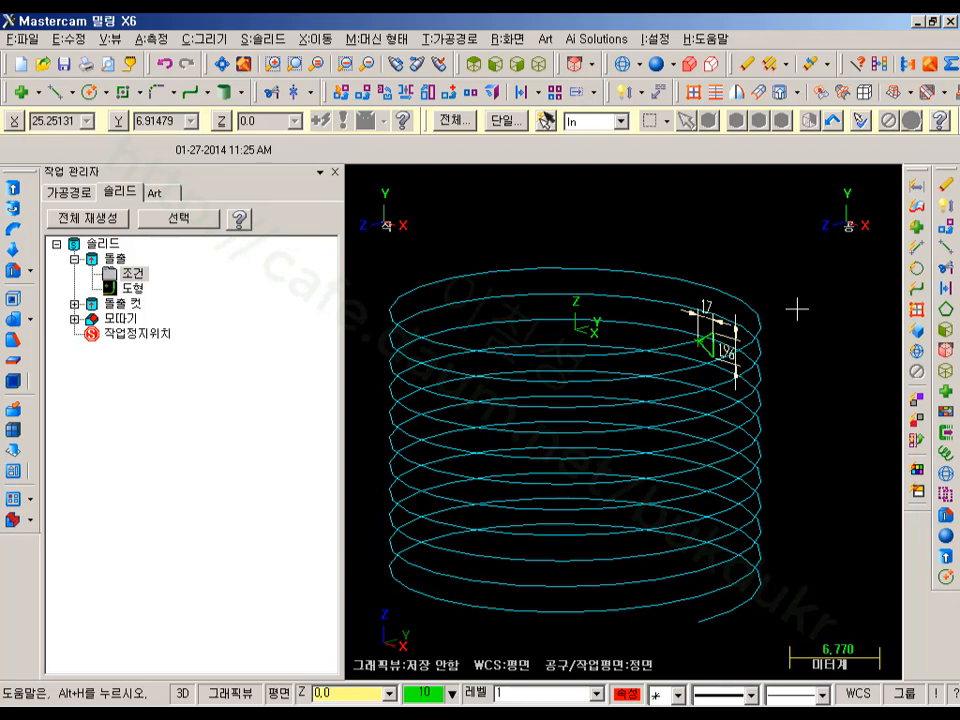
Bring the hidden solid body and its circle back into view and display the solid shaded
{"action": "key", "text": "alt+e"}
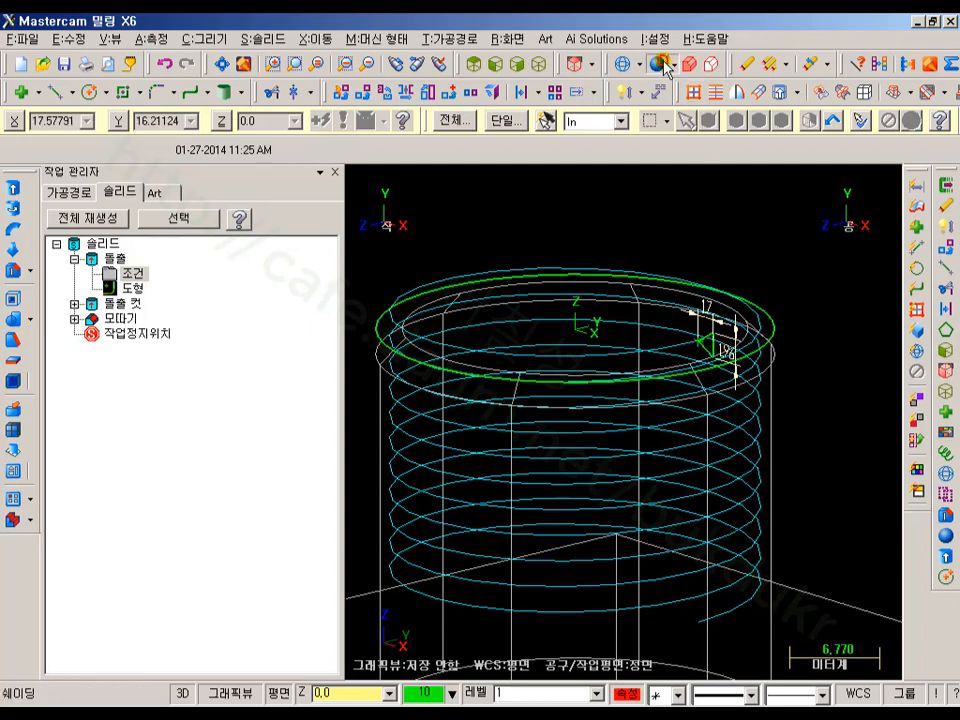
{"action": "left_click", "coordinate": [662, 65]}
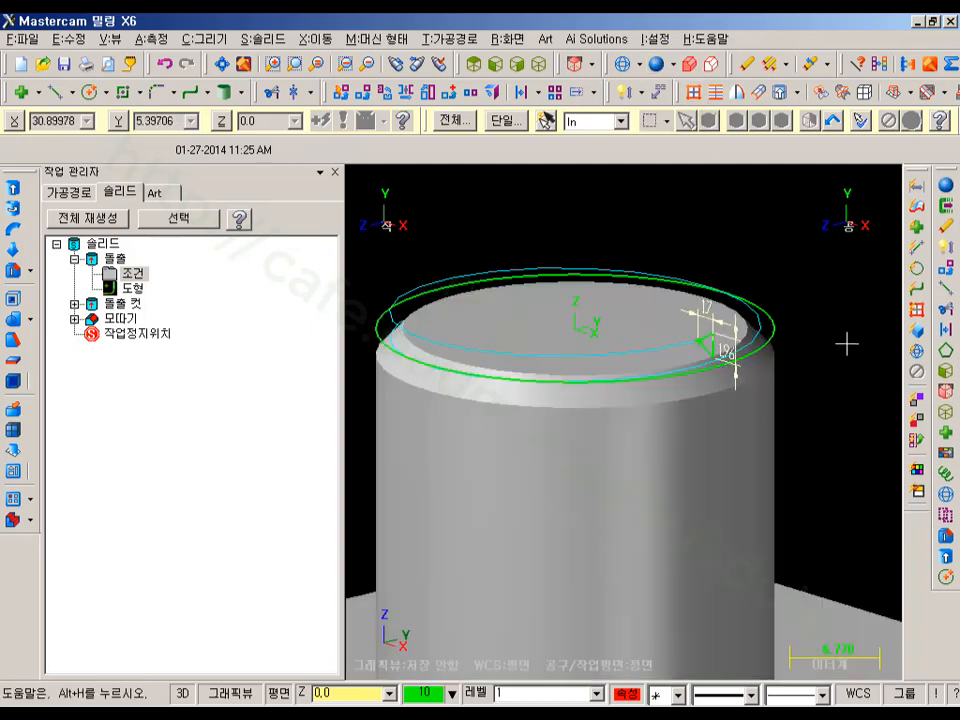
{"action": "mouse_move", "coordinate": [847, 343]}
{"action": "middle_mouse_down"}
{"action": "mouse_move", "coordinate": [825, 343]}
{"action": "mouse_move", "coordinate": [838, 341]}
{"action": "middle_mouse_up"}
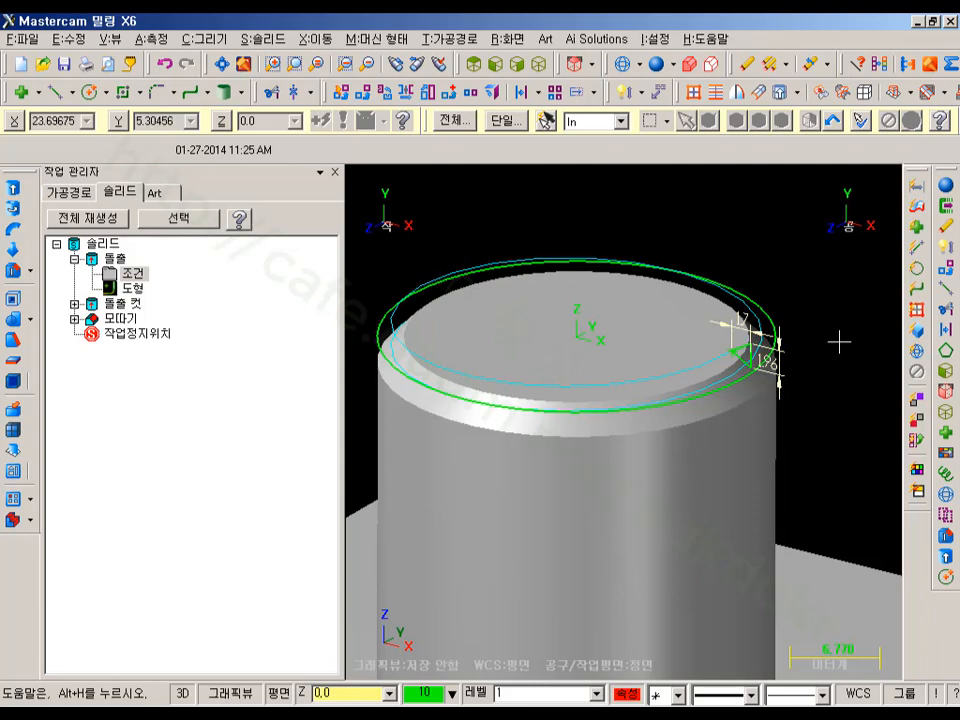
Sweep the triangular profile along the helix as a body cut (바디 컷팅) to form the thread in the cylinder
{"action": "left_click", "coordinate": [13, 230]}
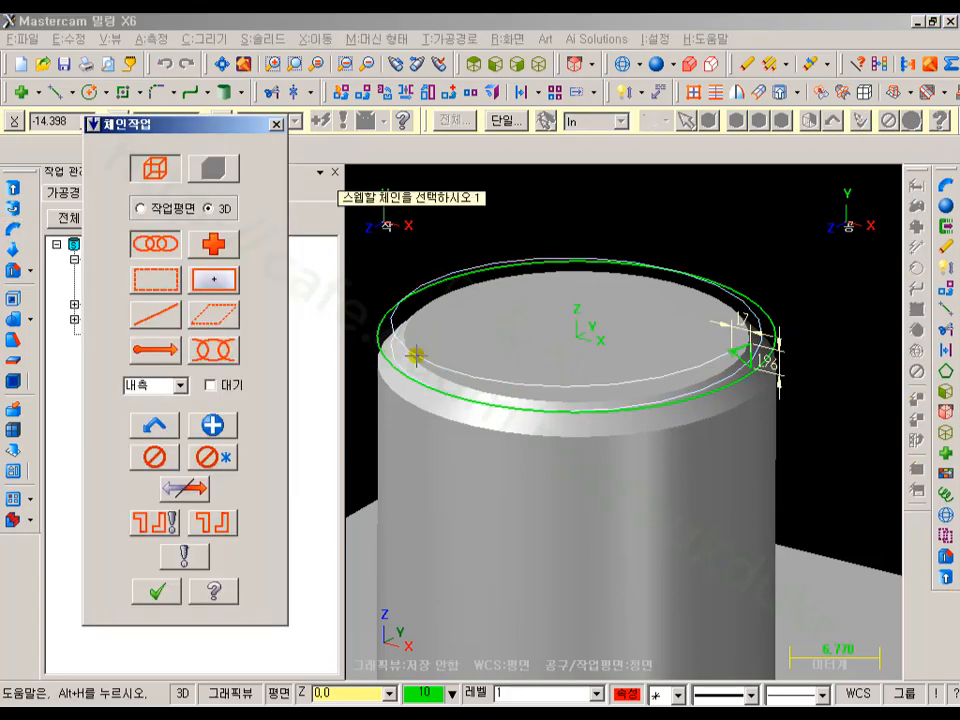
{"action": "left_click", "coordinate": [740, 350]}
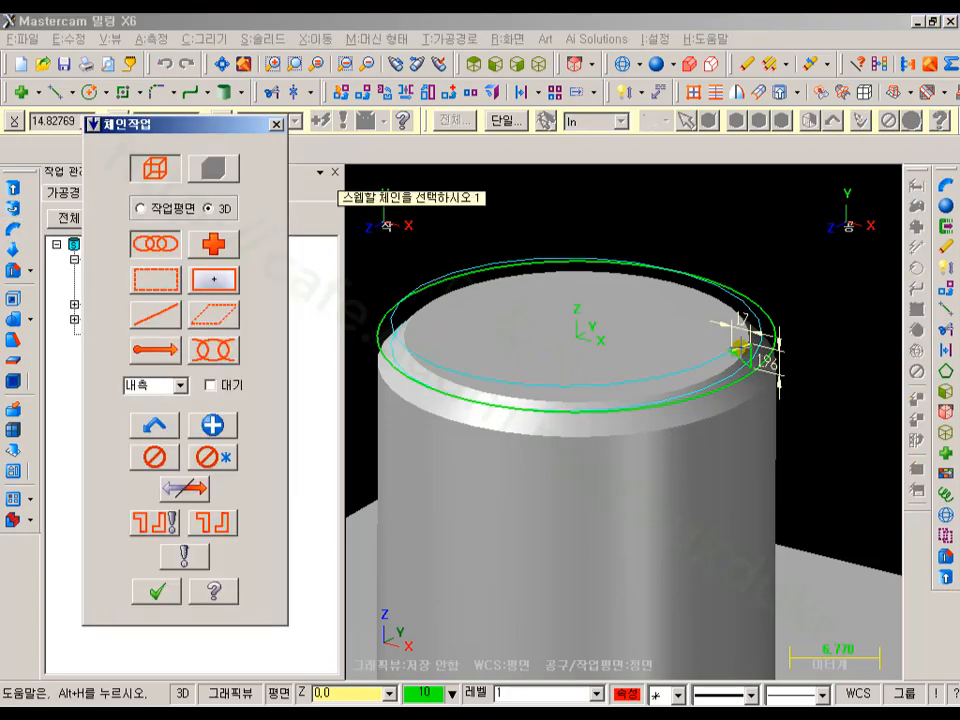
{"action": "left_click", "coordinate": [159, 591]}
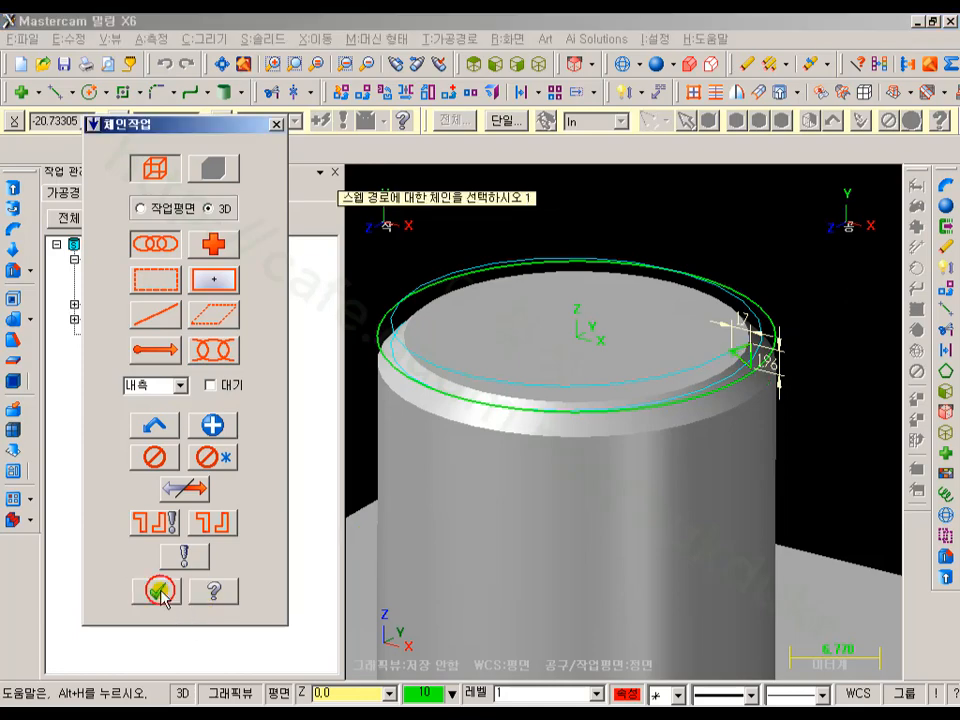
{"action": "left_click", "coordinate": [710, 357]}
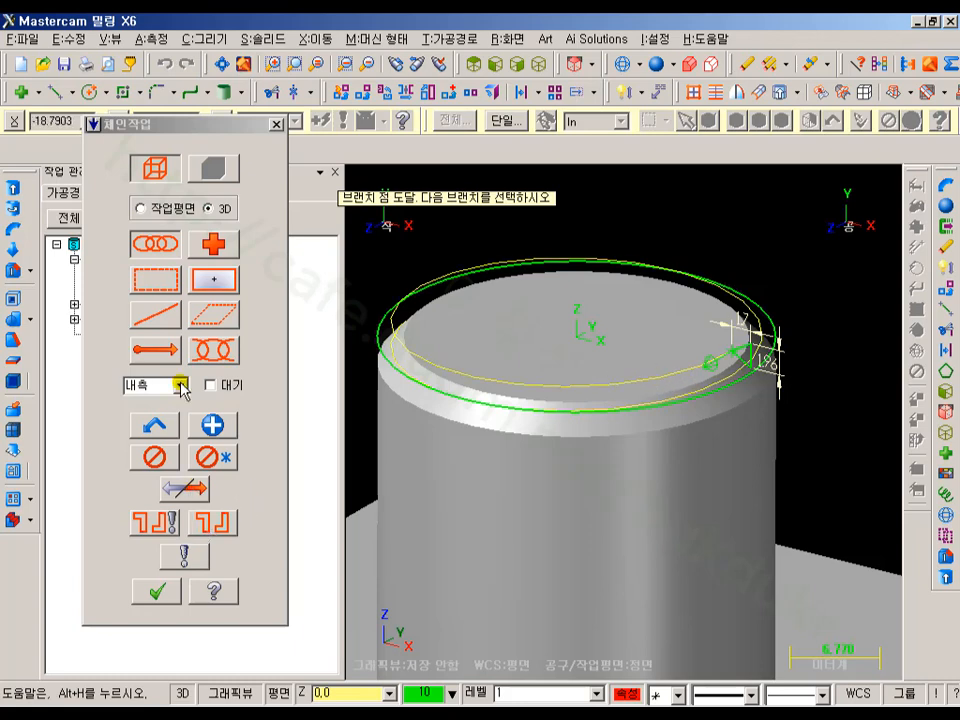
{"action": "left_click", "coordinate": [158, 590]}
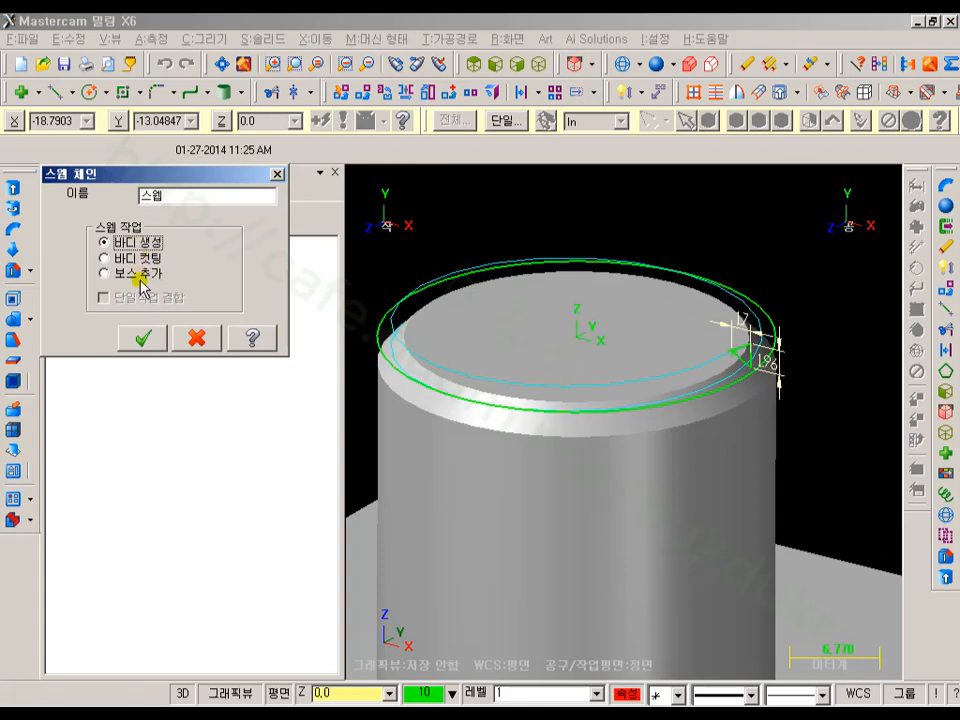
{"action": "left_click", "coordinate": [106, 262]}
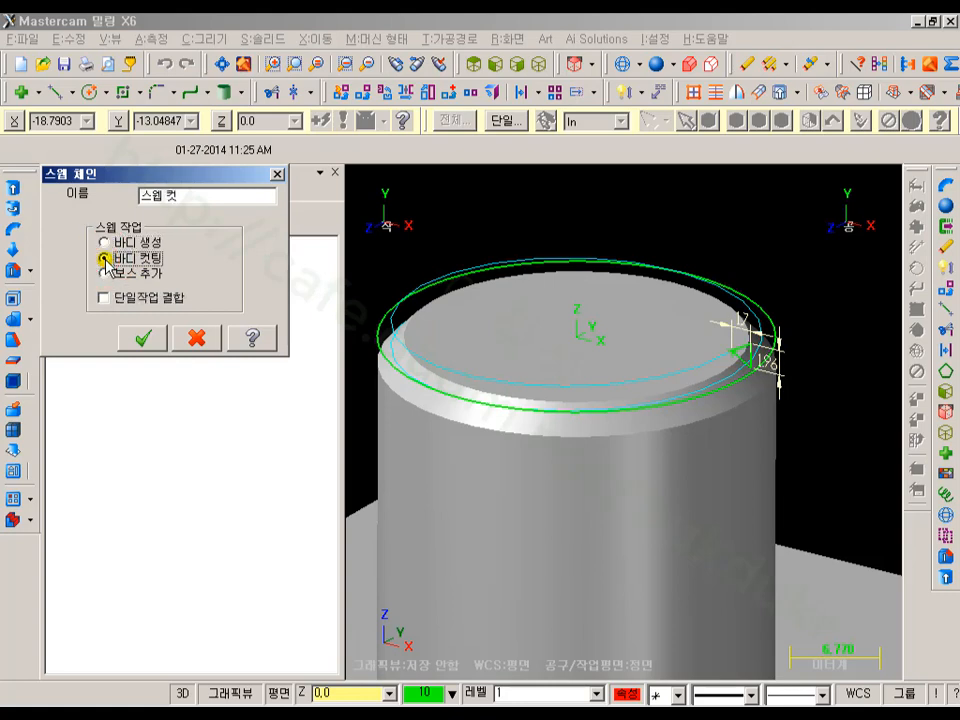
{"action": "left_click", "coordinate": [159, 343]}
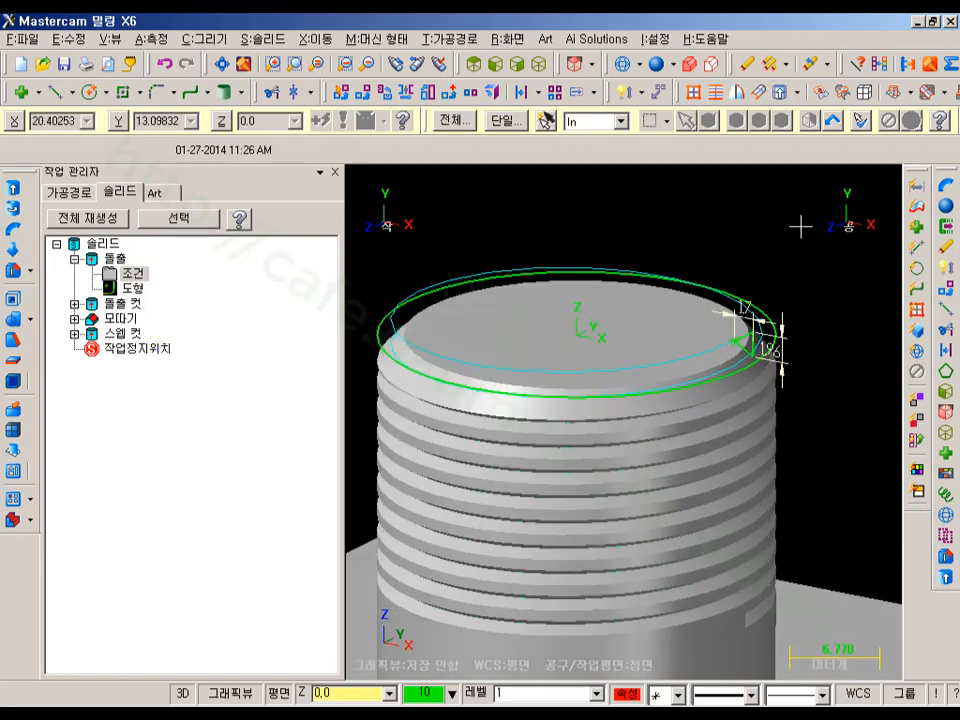
{"action": "middle_click_drag", "start_coordinate": [801, 227], "coordinate": [785, 199]}
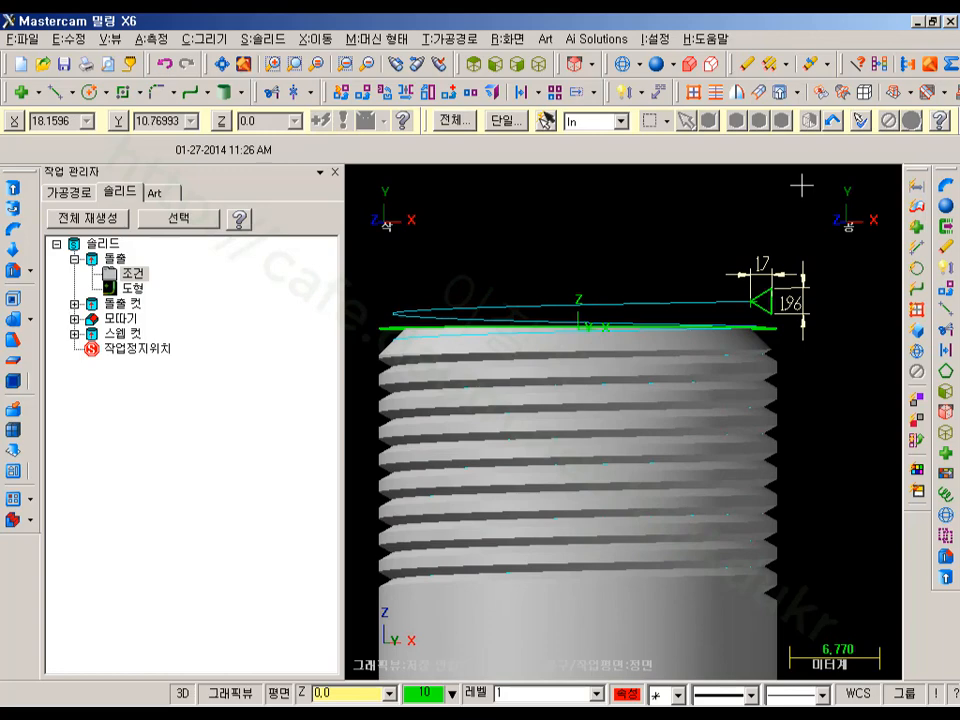
Close out the finished thread model by starting a new, empty file
{"action": "key", "text": "alt+Tab"}
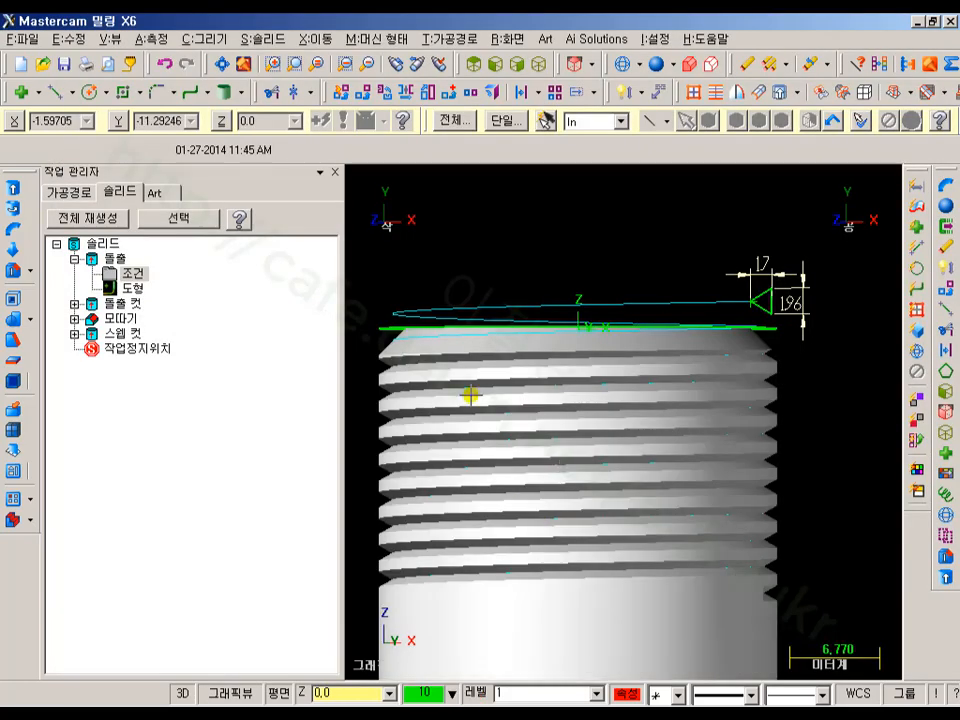
{"action": "scroll", "coordinate": [445, 400], "scroll_direction": "down", "scroll_amount": 3}
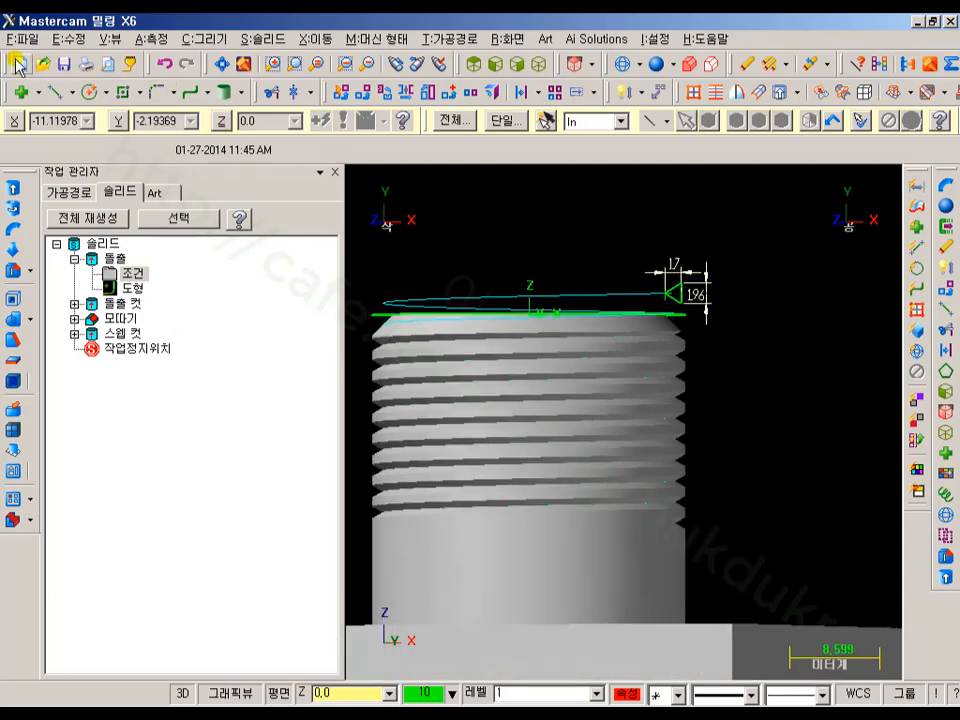
{"action": "left_click", "coordinate": [17, 64]}
{"action": "left_click", "coordinate": [522, 389]}
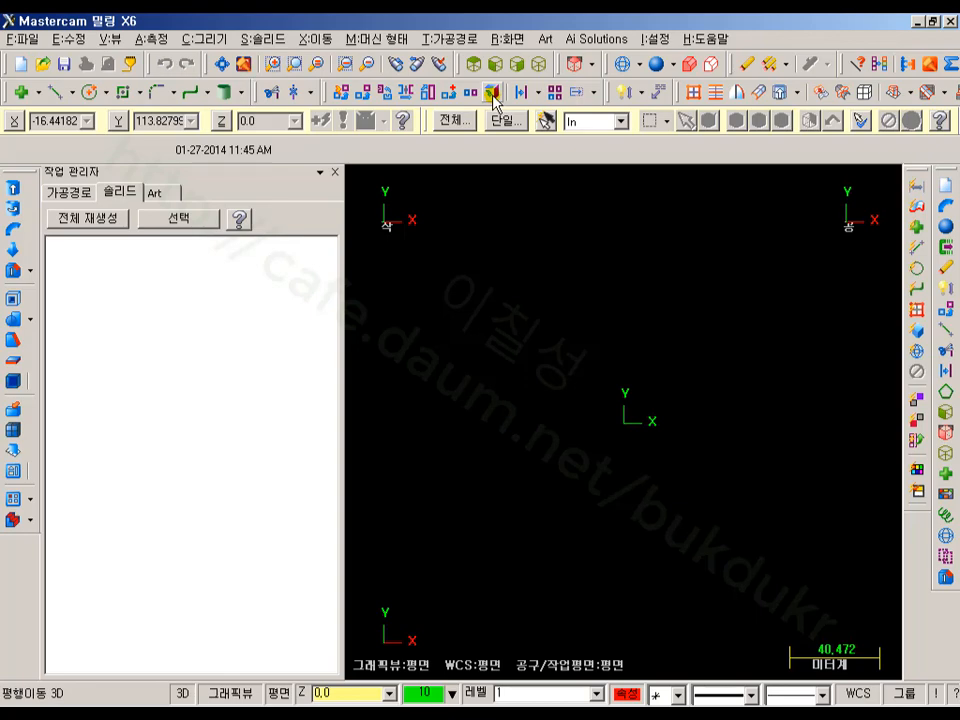
Draw a rectangle about 107 wide and 60 high with its lower-left corner on the origin, without center anchoring
{"action": "left_click", "coordinate": [126, 93]}
{"action": "left_click", "coordinate": [624, 421]}
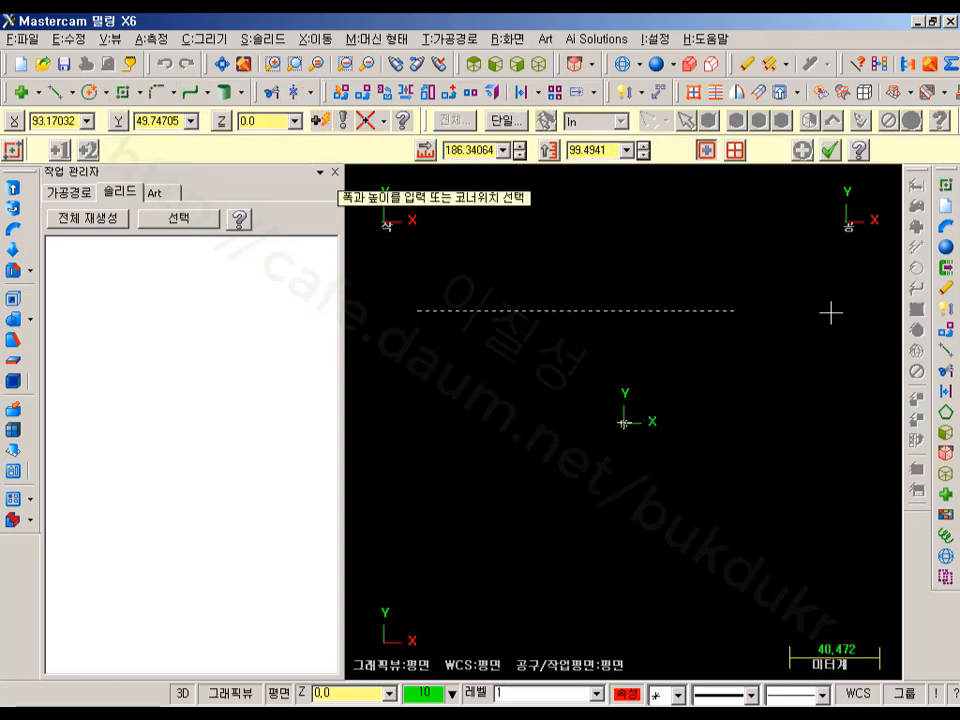
{"action": "left_click", "coordinate": [860, 298]}
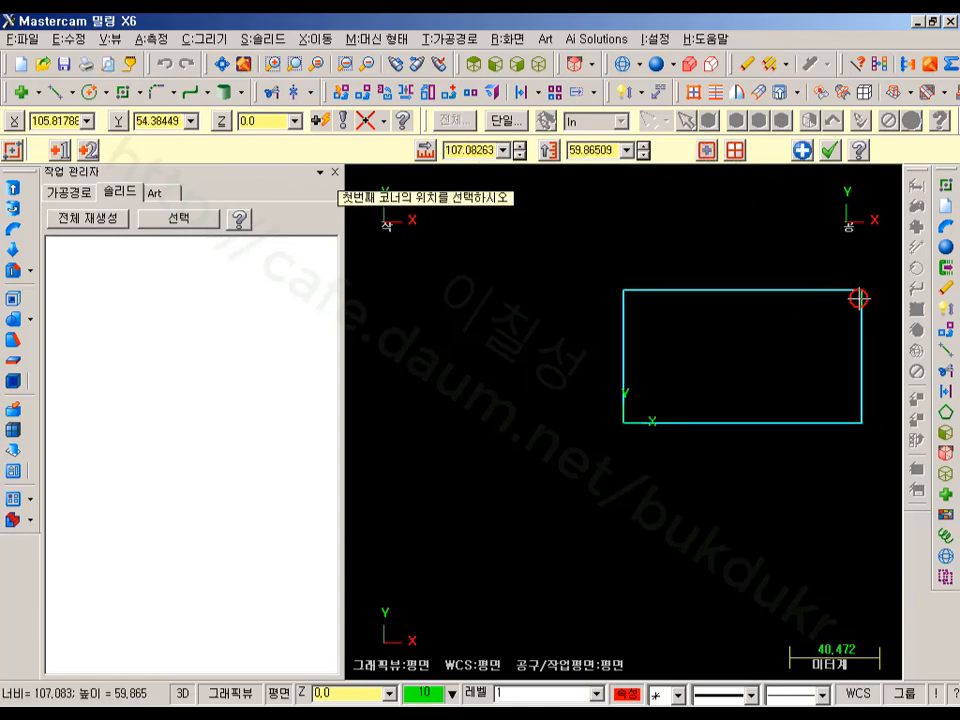
{"action": "middle_click_drag", "start_coordinate": [859, 326], "coordinate": [715, 390]}
Set the rectangle's width to 100 and its height to 70, and accept it
{"action": "double_click", "coordinate": [480, 151]}
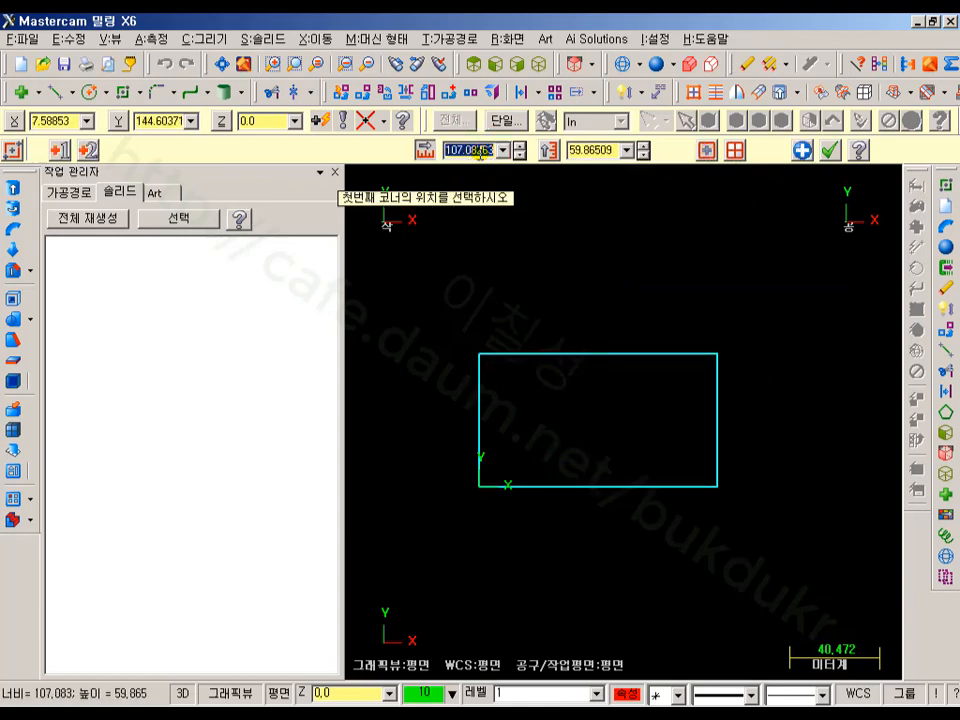
{"action": "type", "text": "100"}
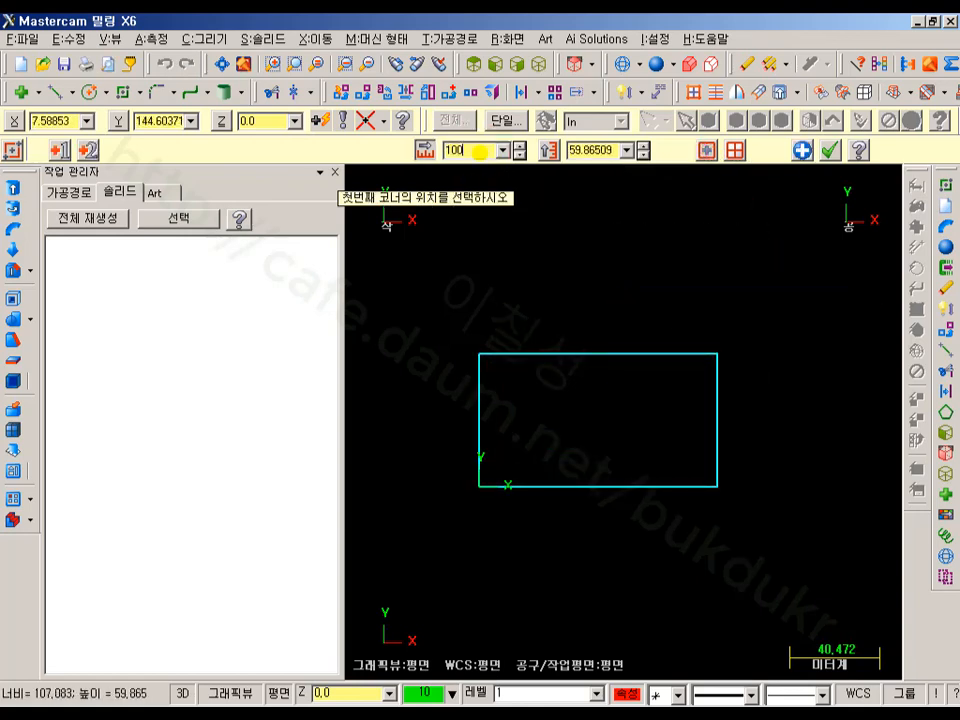
{"action": "double_click", "coordinate": [585, 151]}
{"action": "type", "text": "70"}
{"action": "key", "text": "Return"}
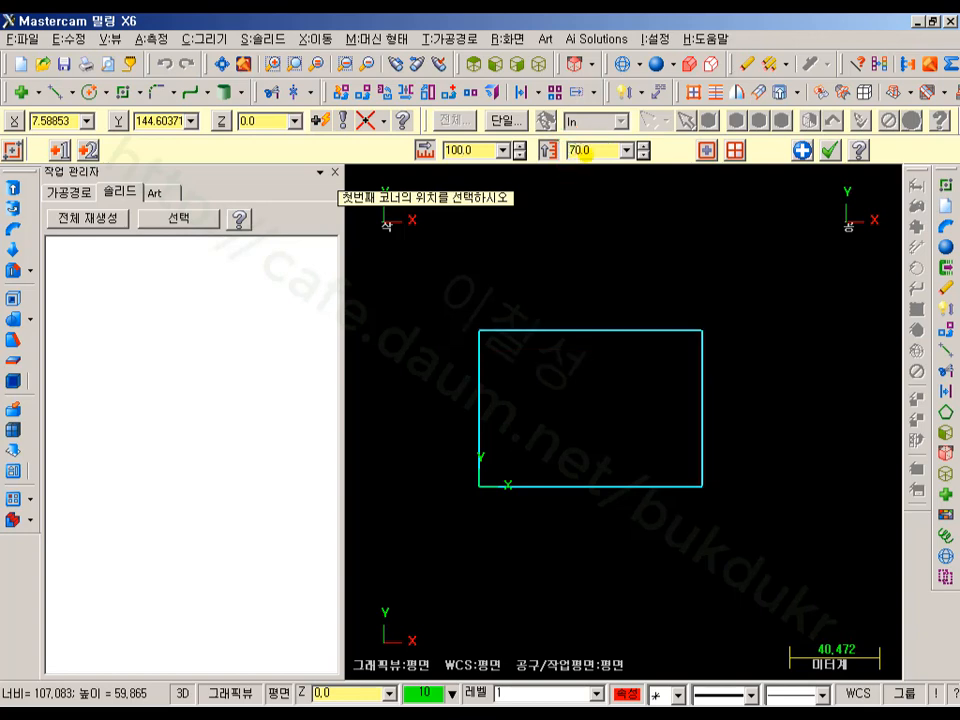
{"action": "left_click", "coordinate": [829, 150]}
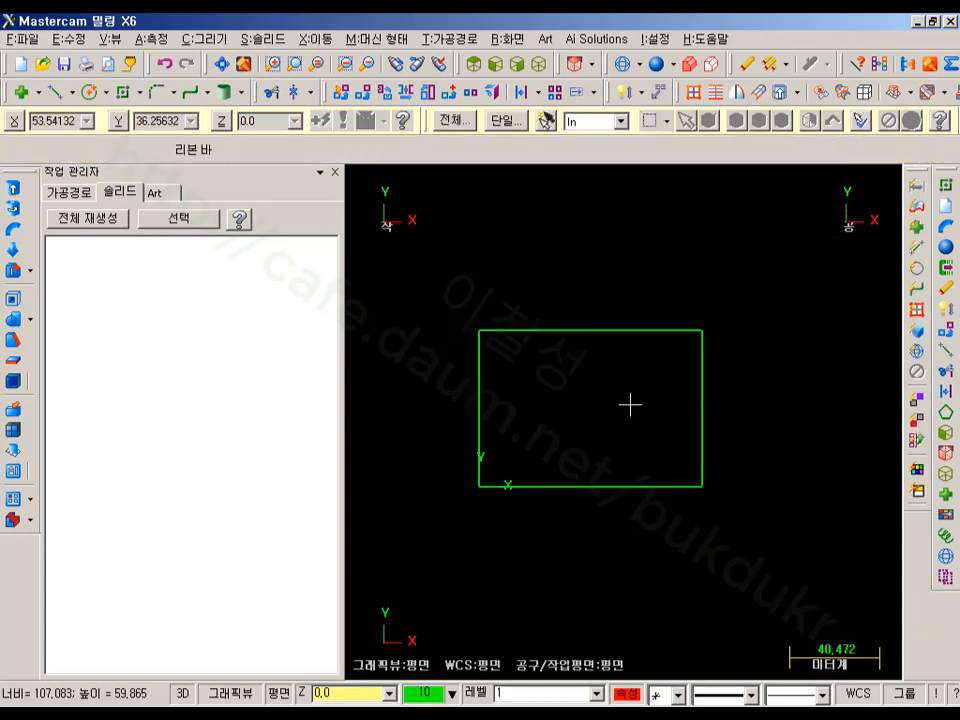
Sketch an upper half arc of about 37 radius inside the rectangle, centered at X50 Y15, with the polar arc command
{"action": "scroll", "coordinate": [537, 413], "scroll_direction": "up", "scroll_amount": 1}
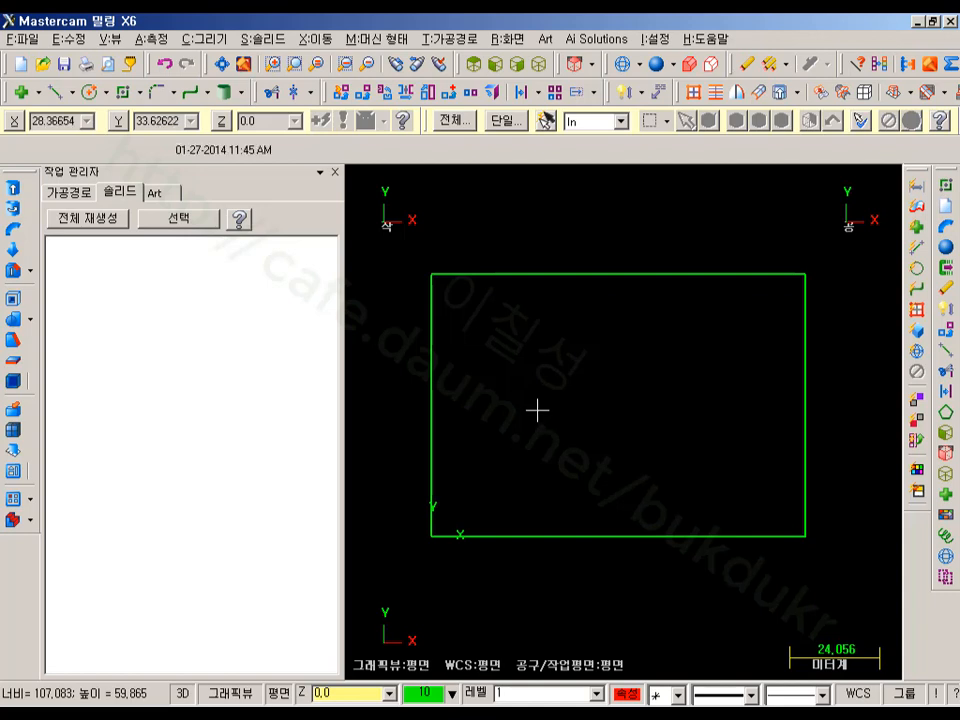
{"action": "left_click", "coordinate": [108, 92]}
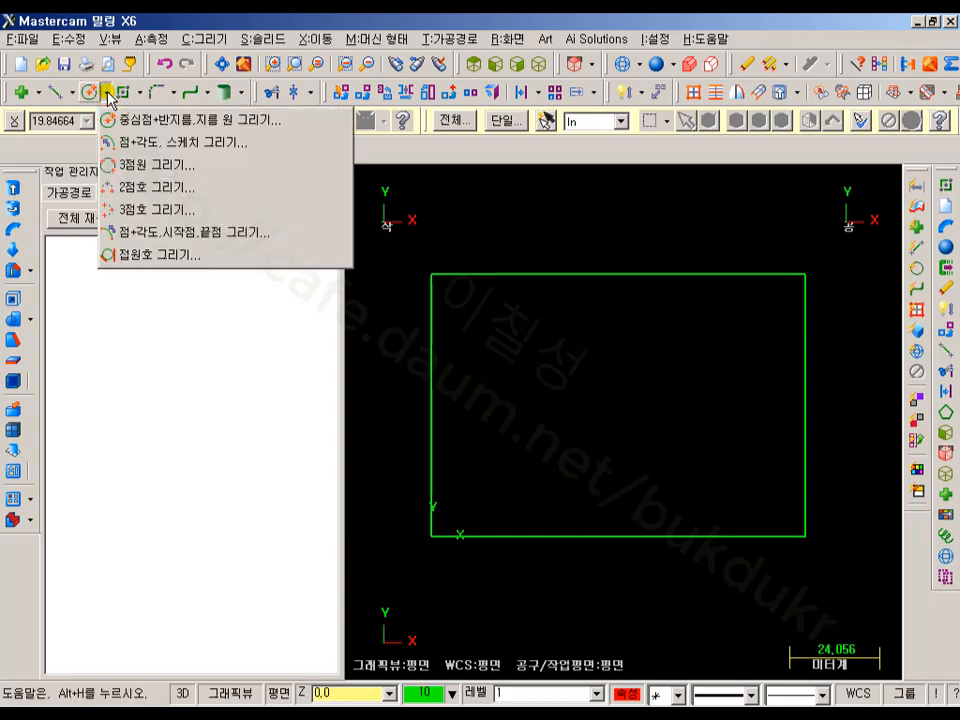
{"action": "left_click", "coordinate": [155, 143]}
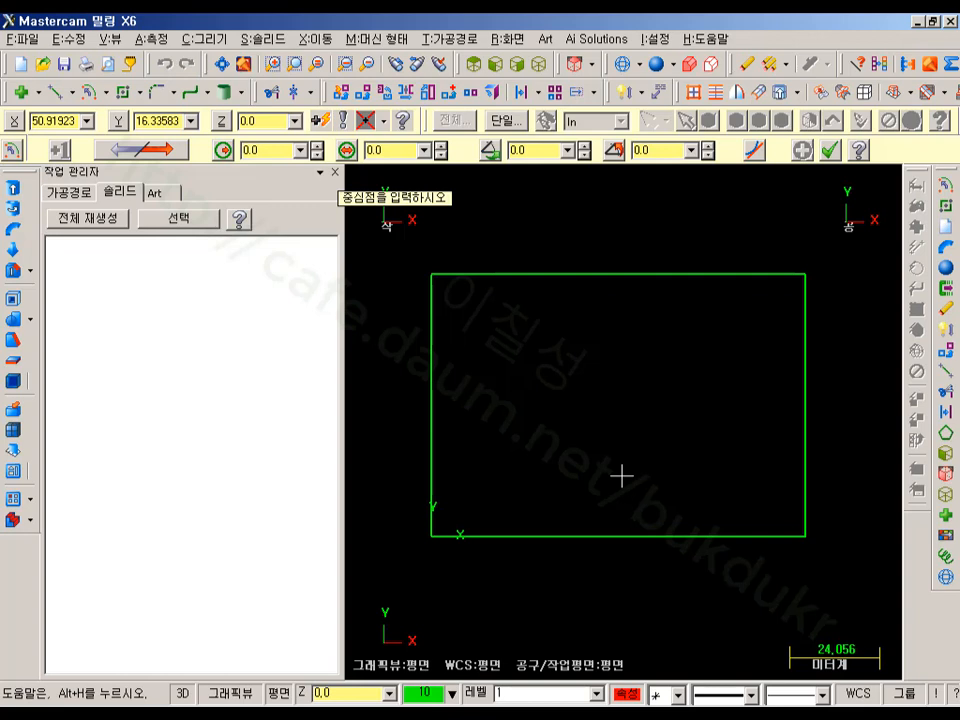
{"action": "type", "text": "X50Y15"}
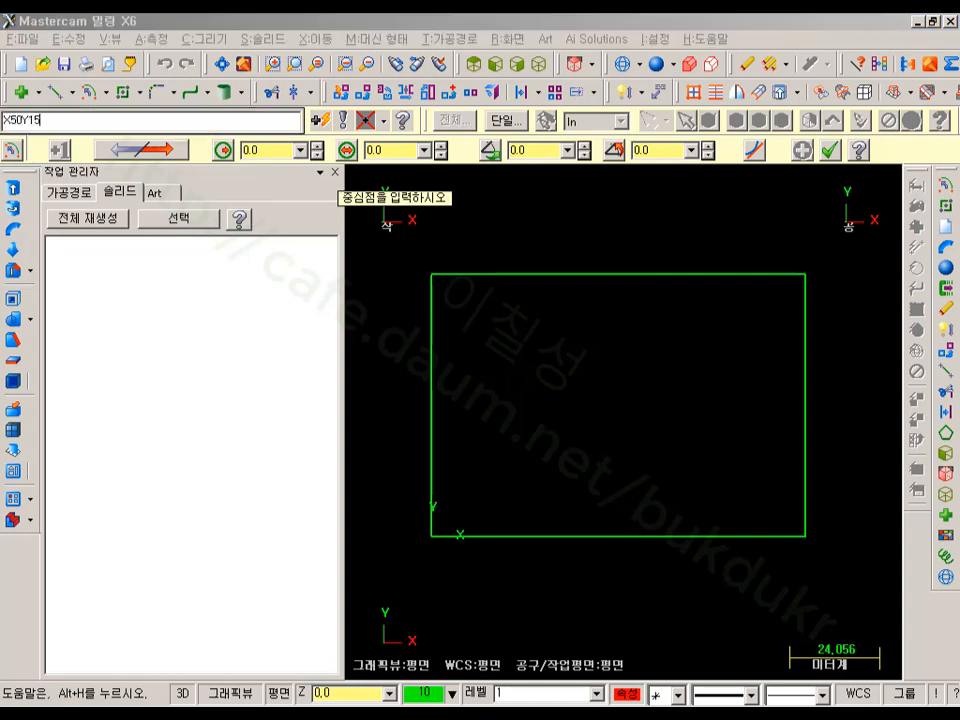
{"action": "key", "text": "Return"}
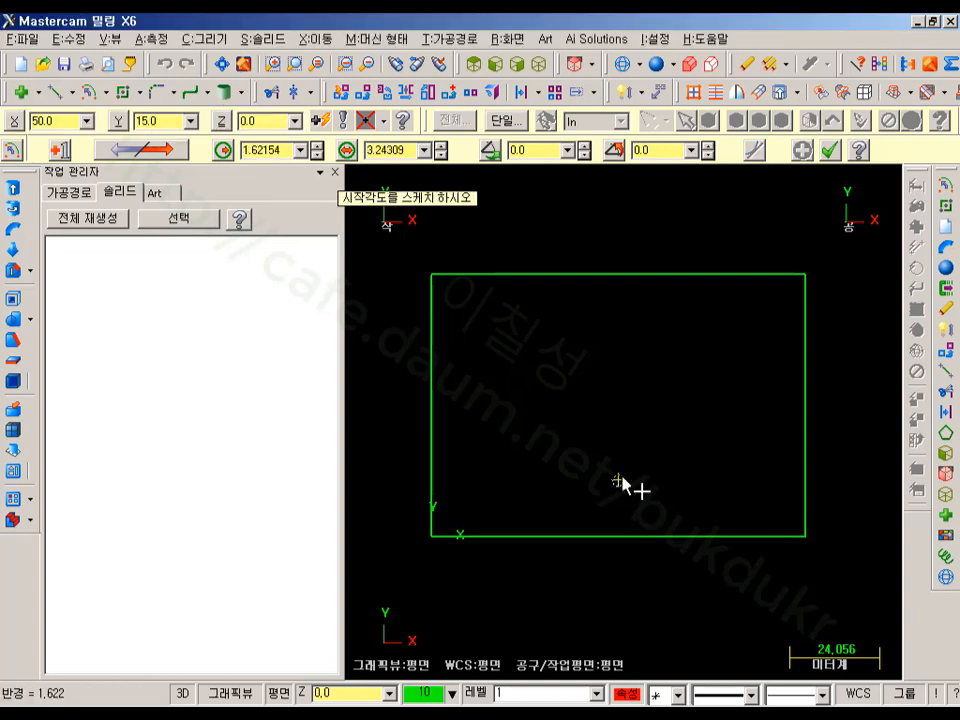
{"action": "left_click", "coordinate": [757, 486]}
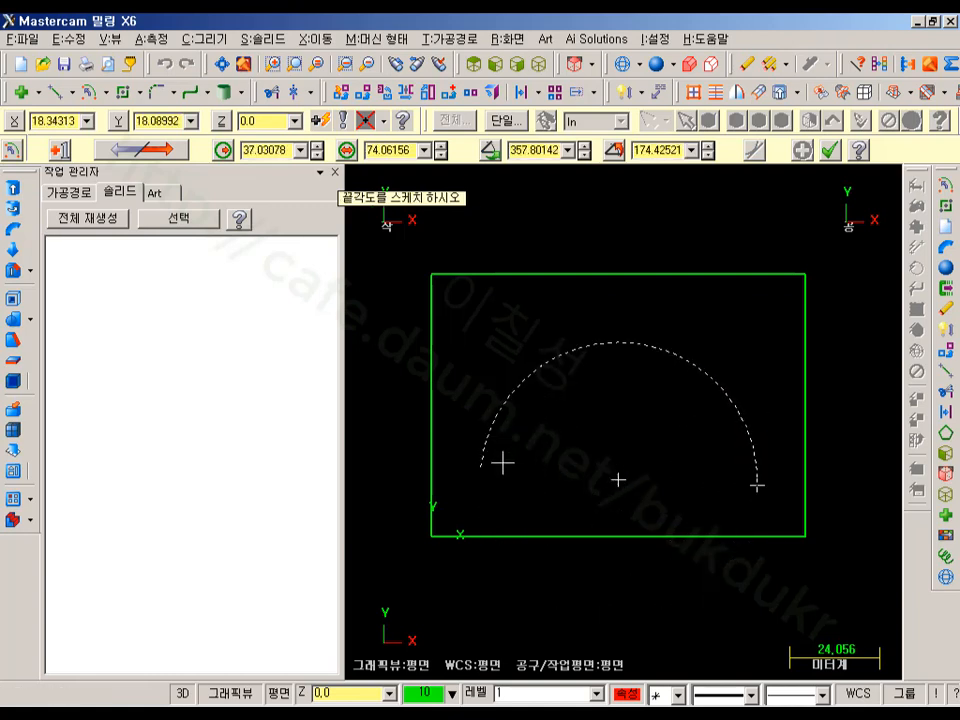
{"action": "left_click", "coordinate": [495, 483]}
Set the arc's radius to 30, start angle to 0 and end angle to 180, and accept it
{"action": "left_click", "coordinate": [280, 151]}
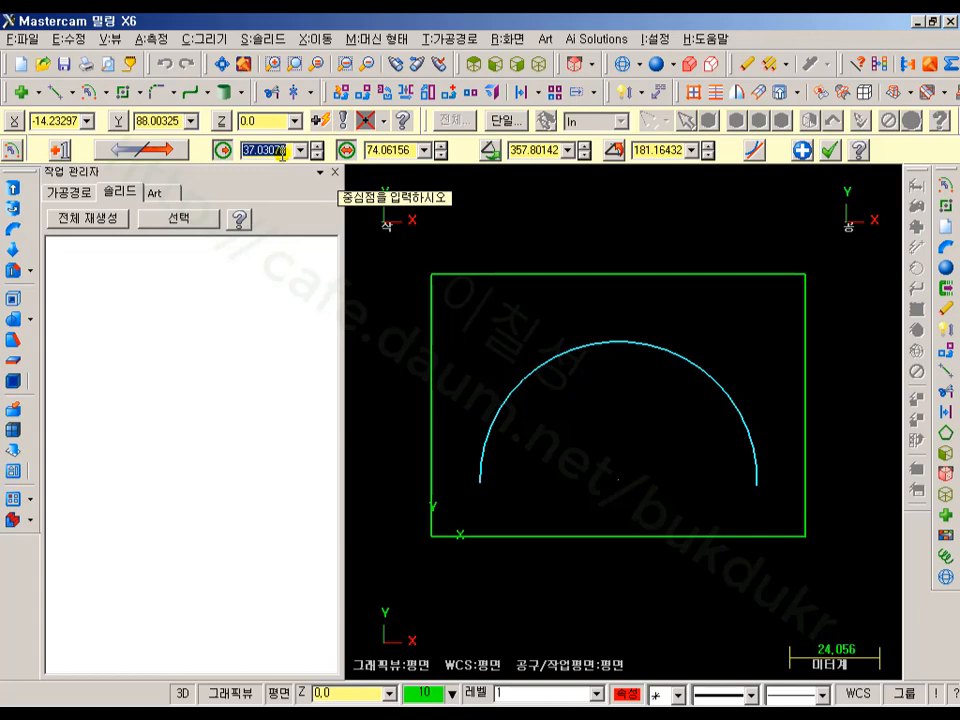
{"action": "type", "text": "30"}
{"action": "key", "text": "Return"}
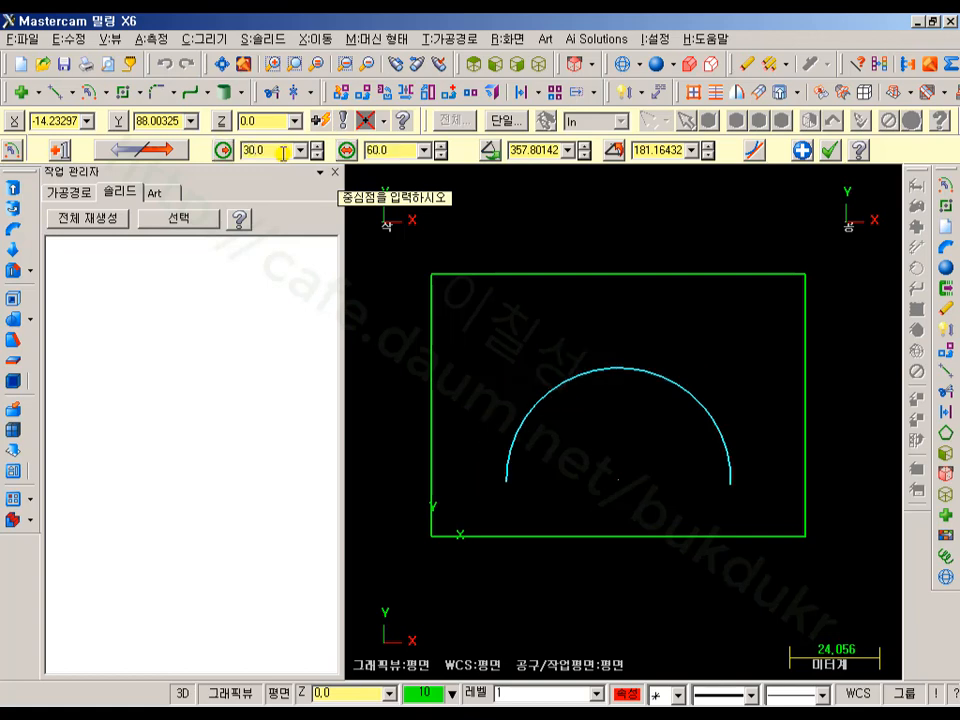
{"action": "left_click", "coordinate": [518, 151]}
{"action": "type", "text": "0"}
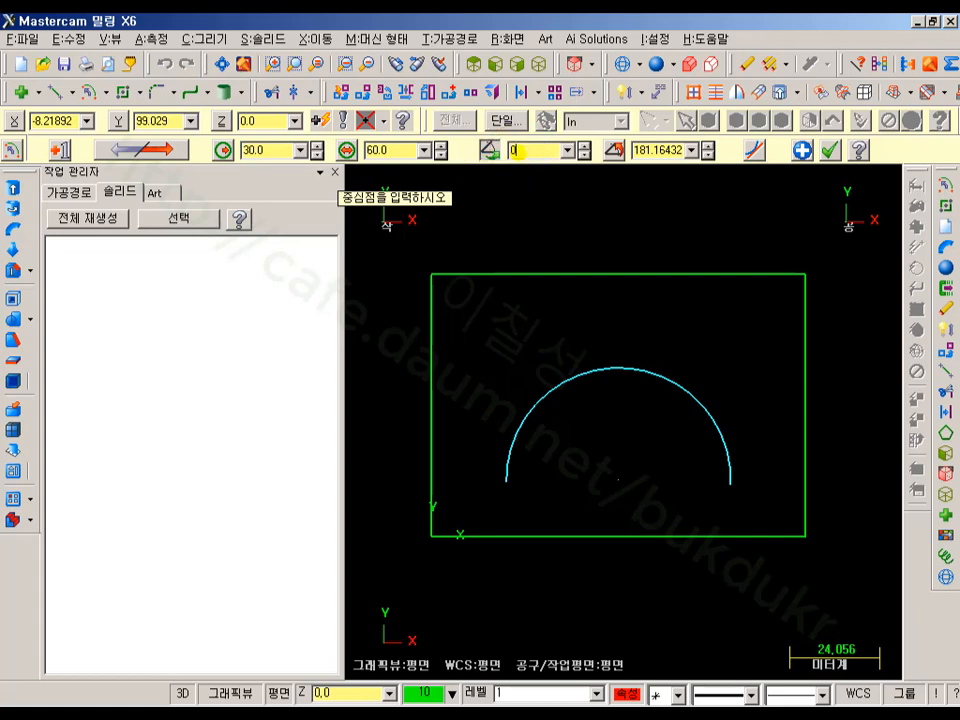
{"action": "left_click", "coordinate": [668, 151]}
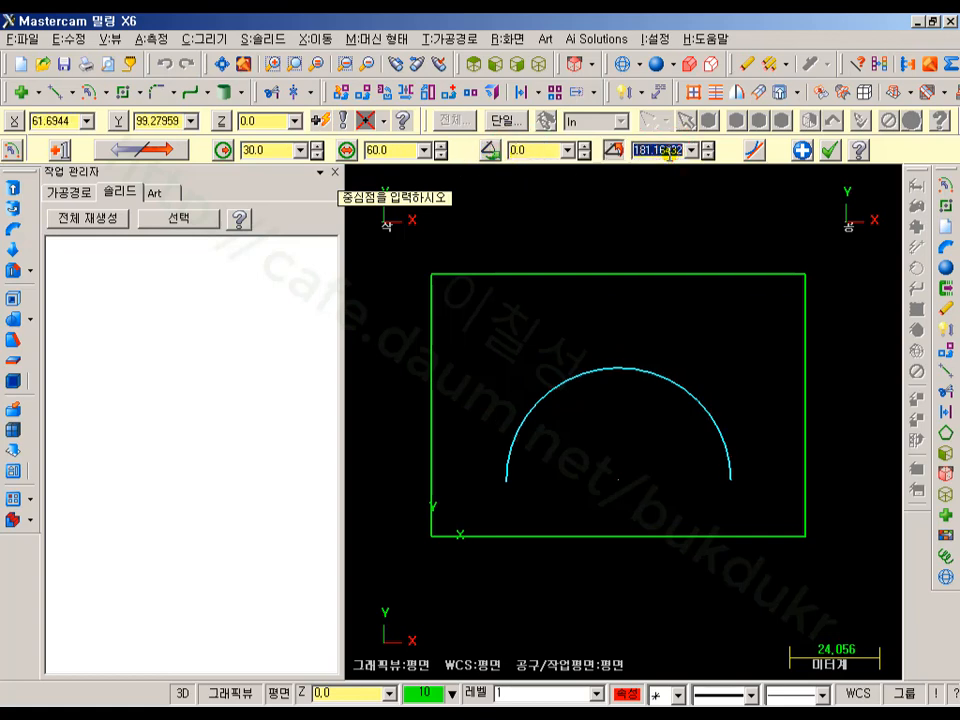
{"action": "type", "text": "180"}
{"action": "key", "text": "Return"}
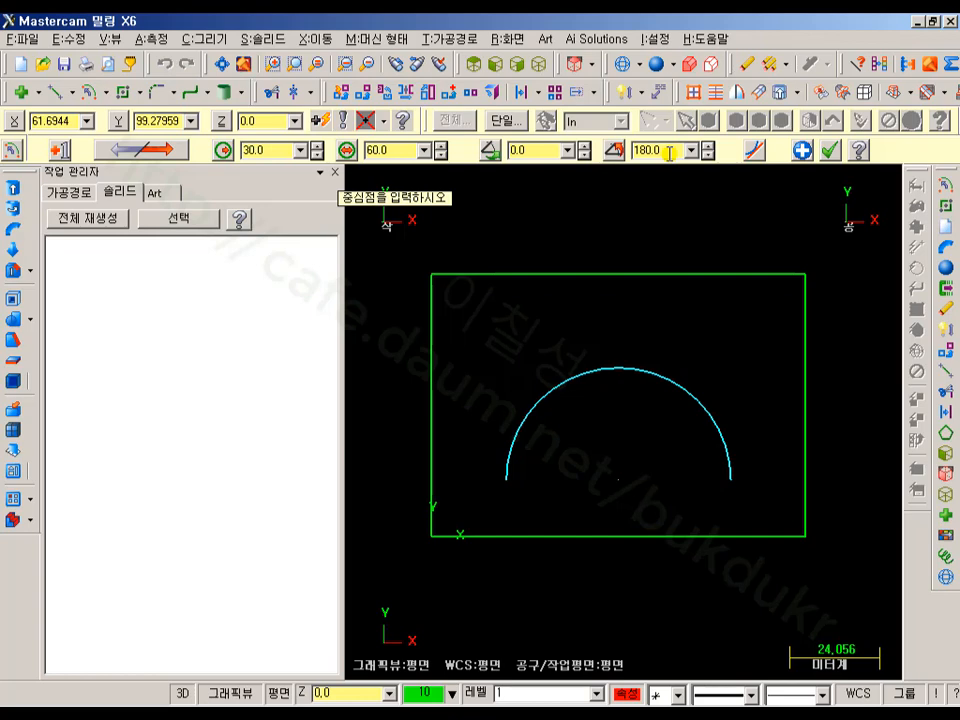
{"action": "left_click", "coordinate": [829, 150]}
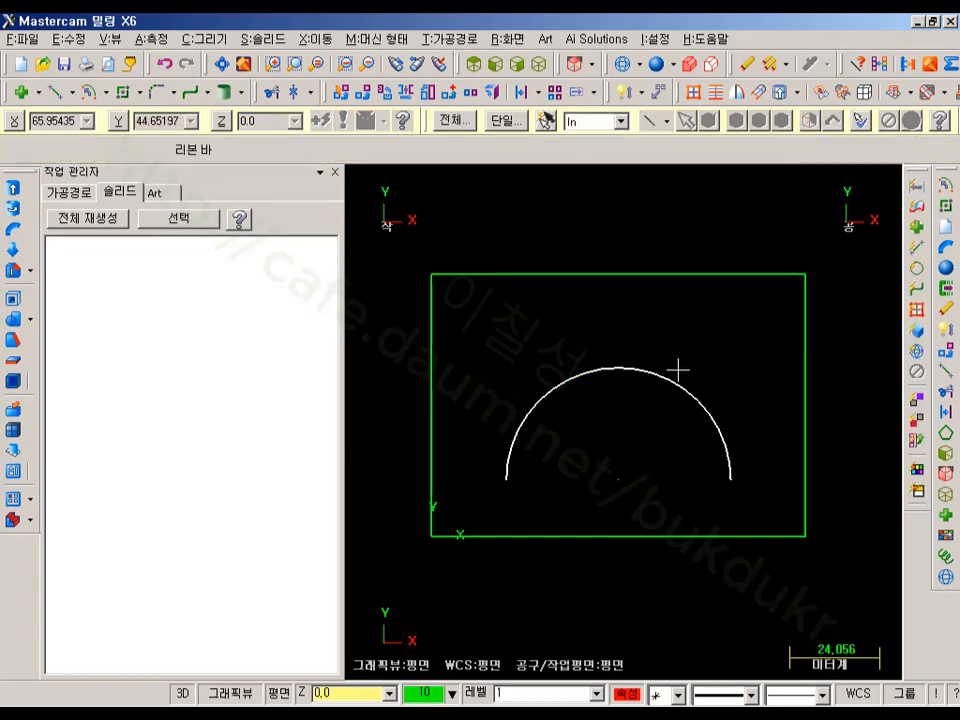
Try to set up a spiral with radius 30, vertical start and end pitches of 24, and horizontal pitches of 0
{"action": "middle_click_drag", "start_coordinate": [654, 375], "coordinate": [724, 311]}
{"action": "middle_click_drag", "start_coordinate": [707, 394], "coordinate": [531, 503]}
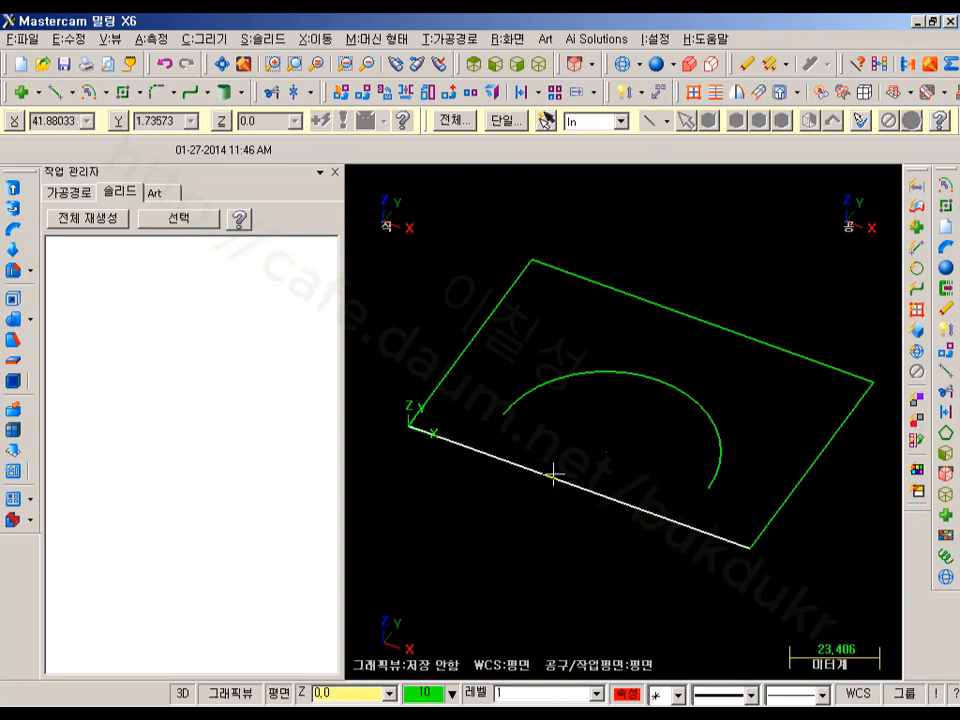
{"action": "middle_click_drag", "start_coordinate": [591, 387], "coordinate": [515, 358]}
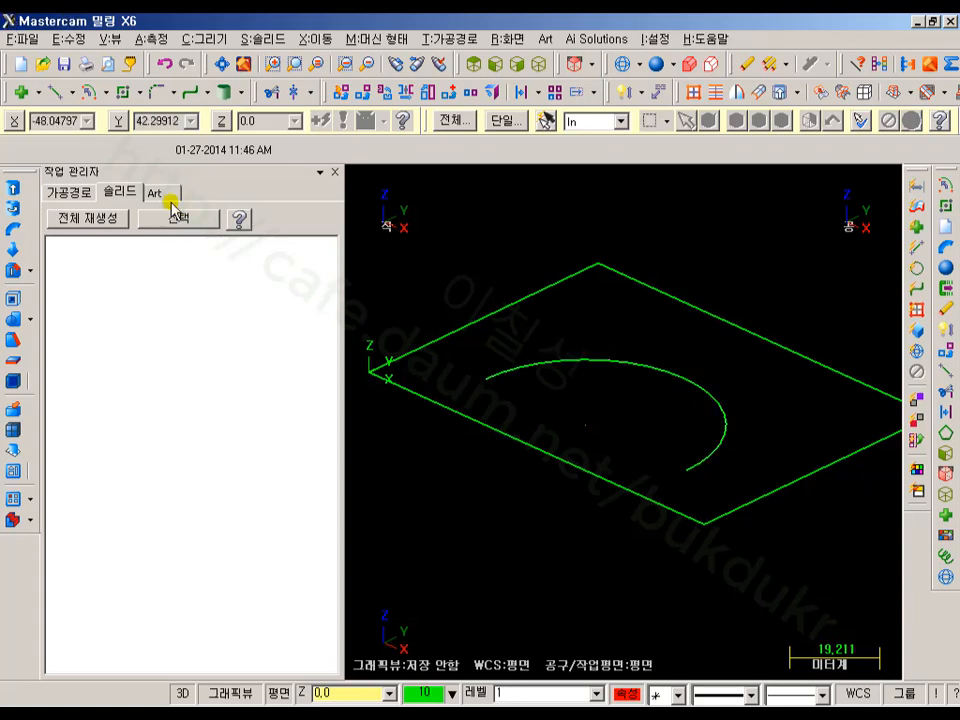
{"action": "left_click", "coordinate": [225, 43]}
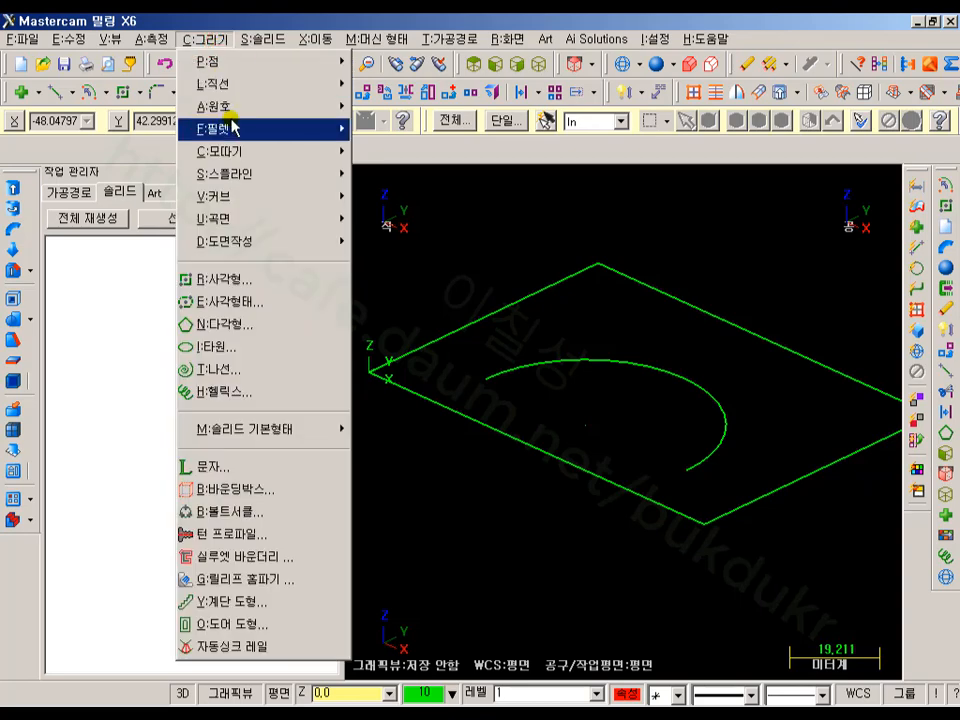
{"action": "left_click", "coordinate": [274, 370]}
{"action": "left_click_drag", "start_coordinate": [301, 154], "coordinate": [254, 34]}
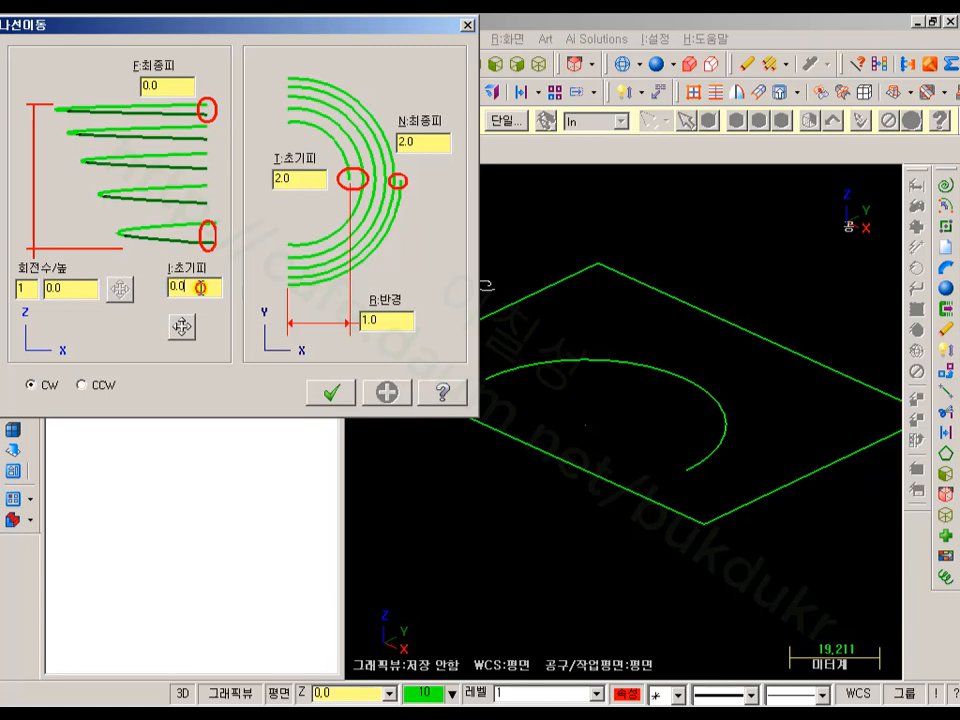
{"action": "double_click", "coordinate": [200, 287]}
{"action": "left_click_drag", "start_coordinate": [162, 93], "coordinate": [126, 94]}
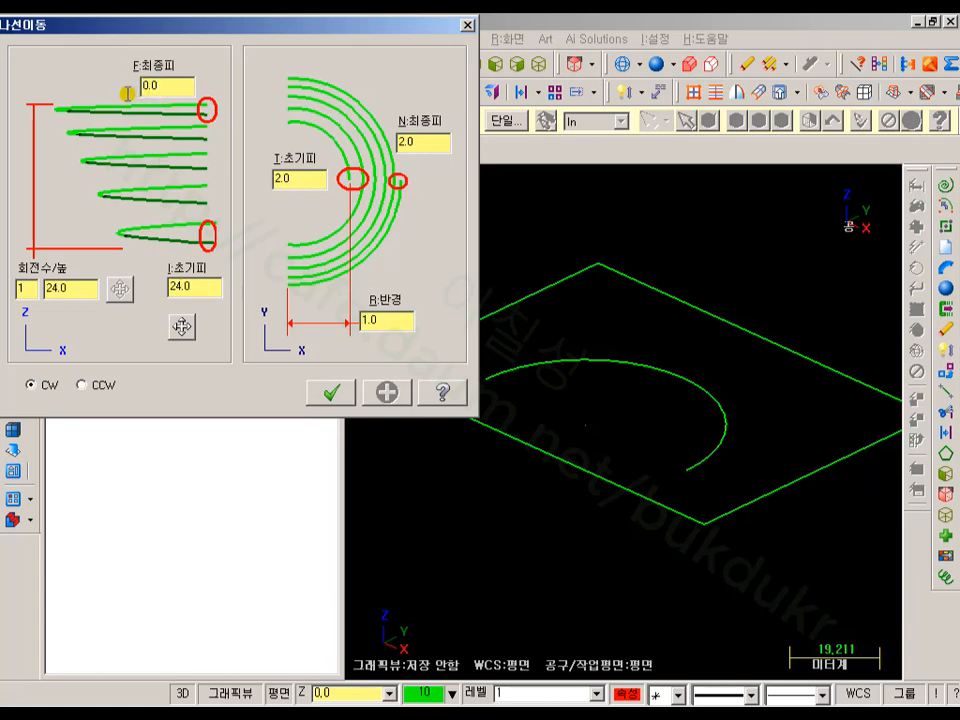
{"action": "double_click", "coordinate": [176, 88]}
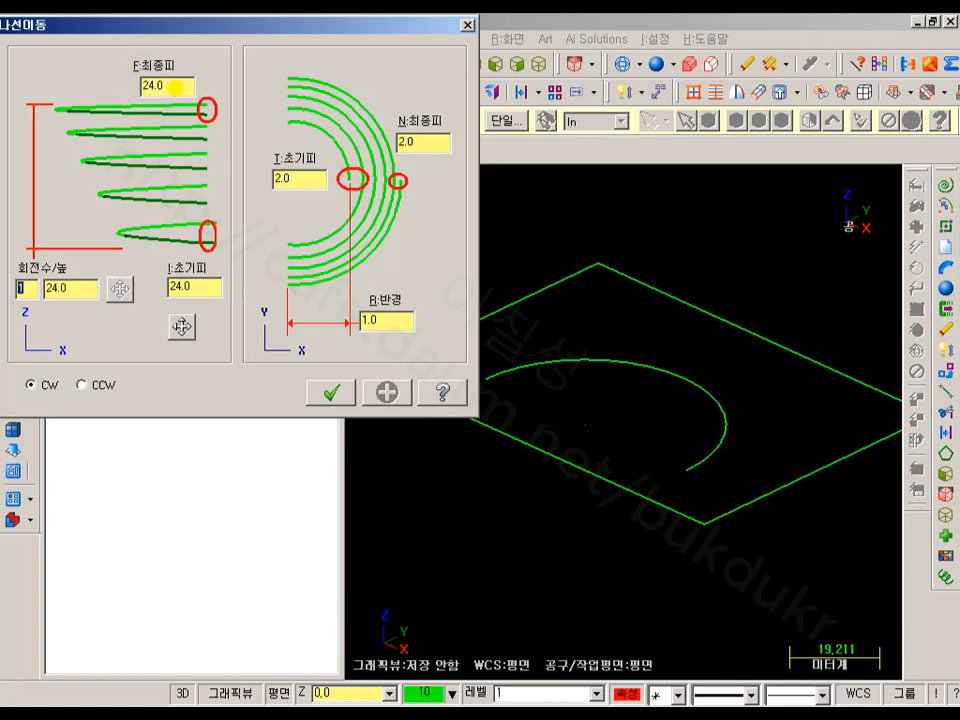
{"action": "double_click", "coordinate": [412, 143]}
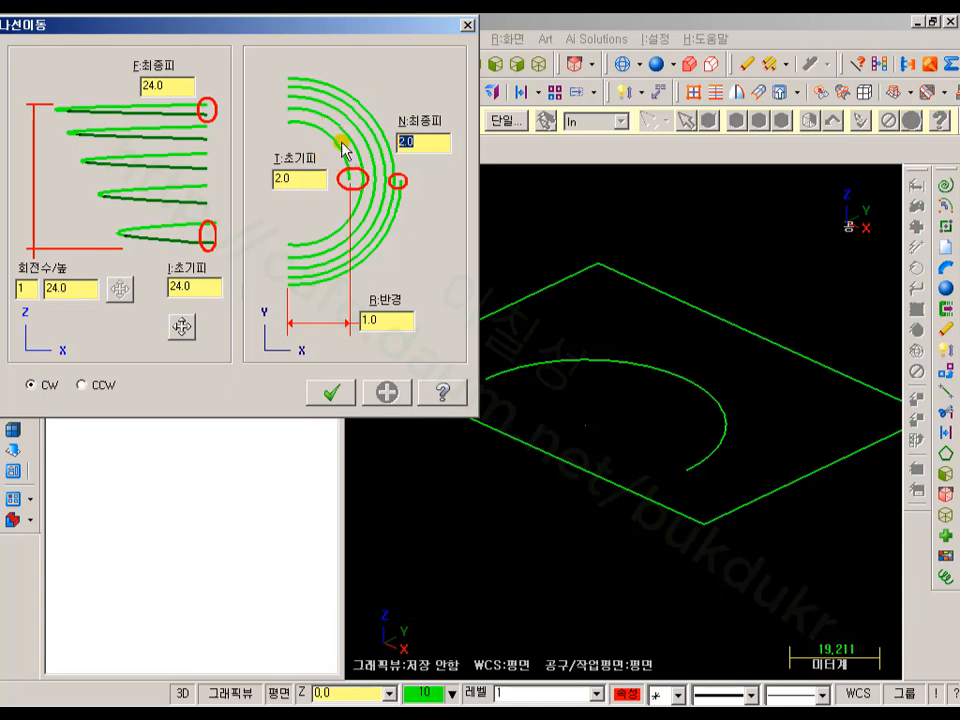
{"action": "left_click_drag", "start_coordinate": [300, 182], "coordinate": [206, 199]}
{"action": "left_click_drag", "start_coordinate": [298, 178], "coordinate": [258, 185]}
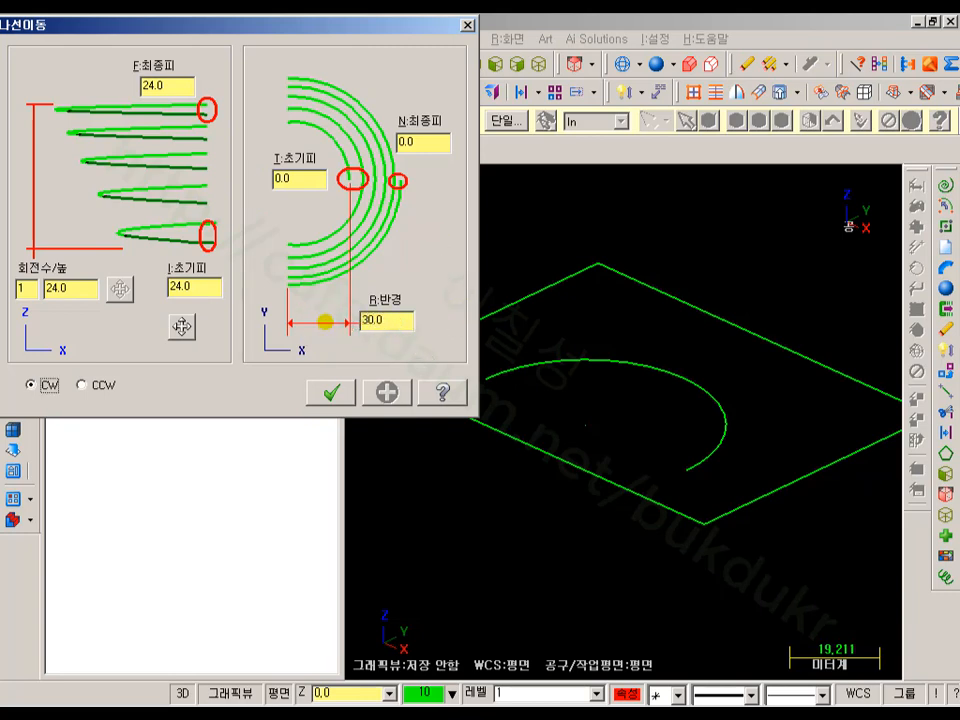
Try 0.5 revolutions for the spiral, restore it to 1, and leave the spiral command without placing anything
{"action": "scroll", "coordinate": [677, 394], "scroll_direction": "down", "scroll_amount": 4}
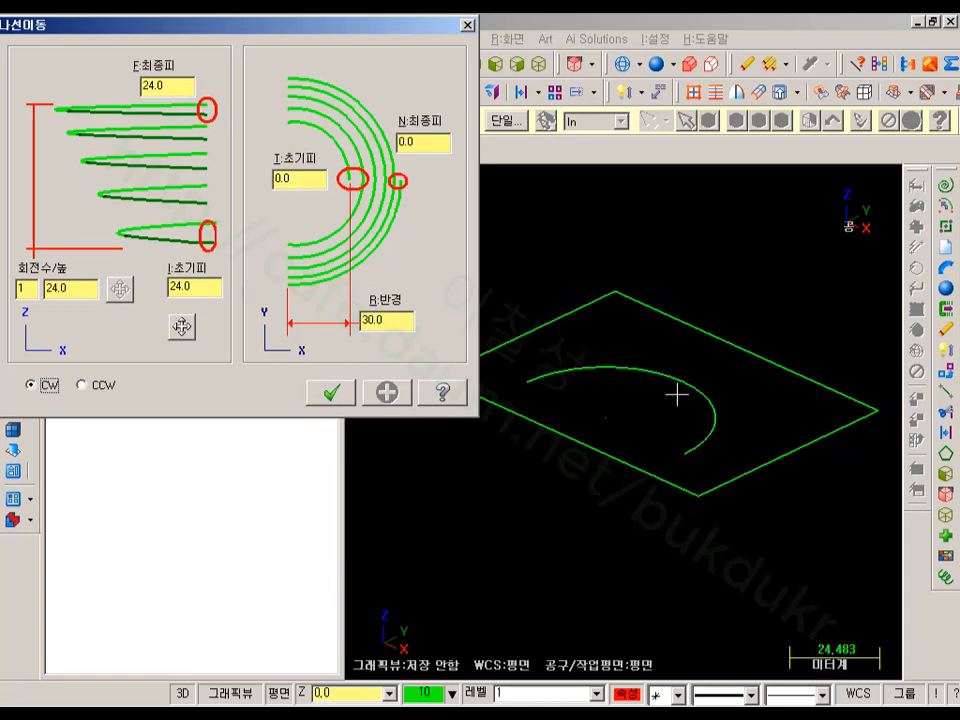
{"action": "middle_click_drag", "start_coordinate": [677, 394], "coordinate": [717, 400]}
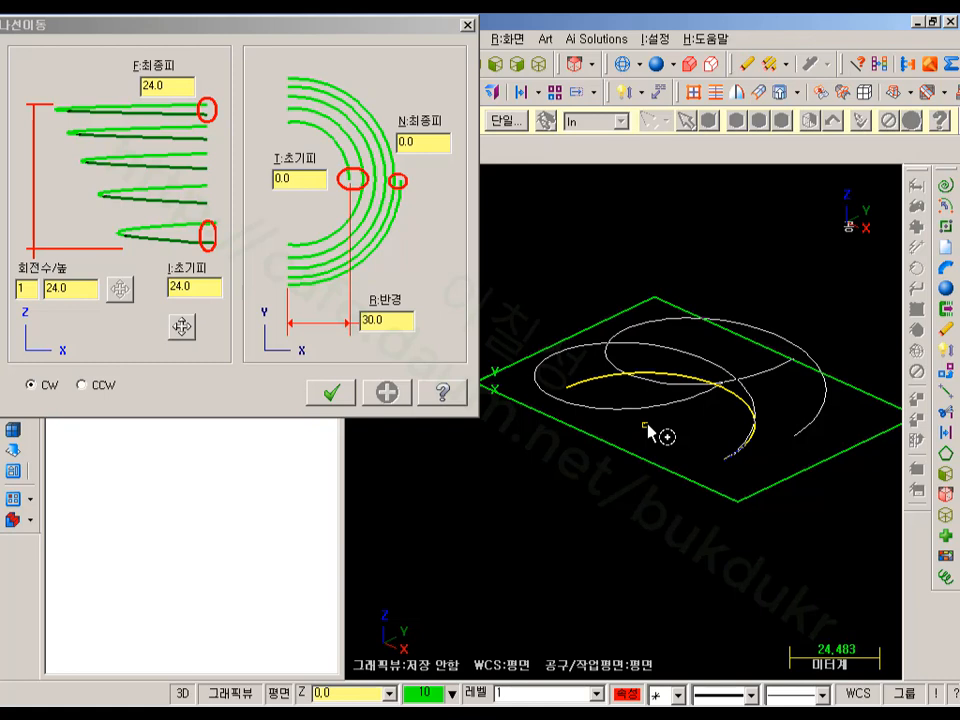
{"action": "double_click", "coordinate": [26, 289]}
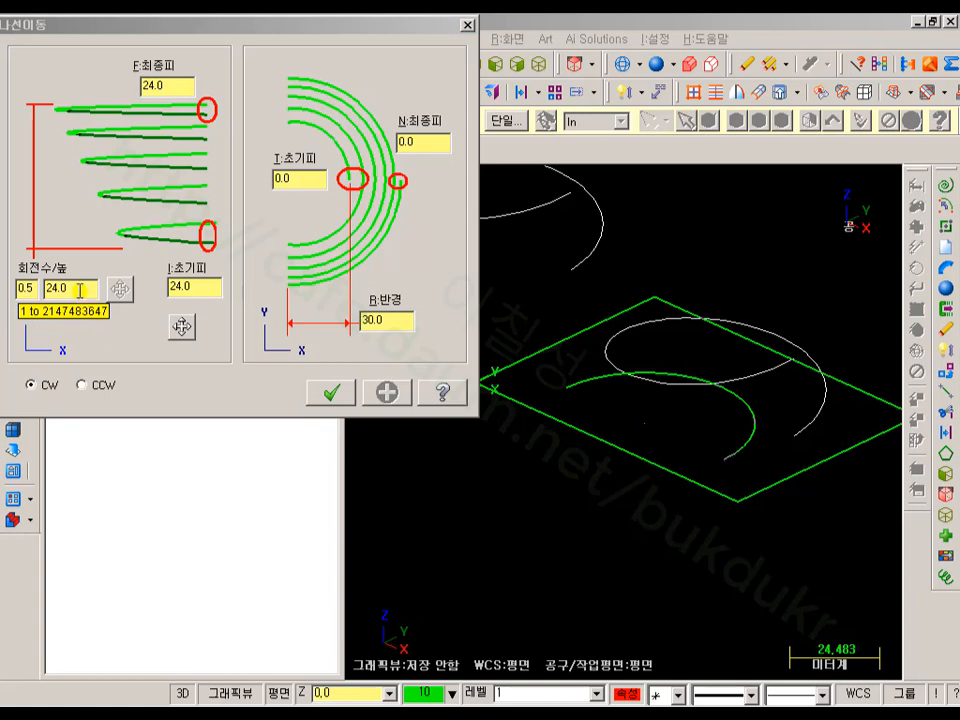
{"action": "left_click", "coordinate": [52, 291]}
{"action": "left_click", "coordinate": [186, 289]}
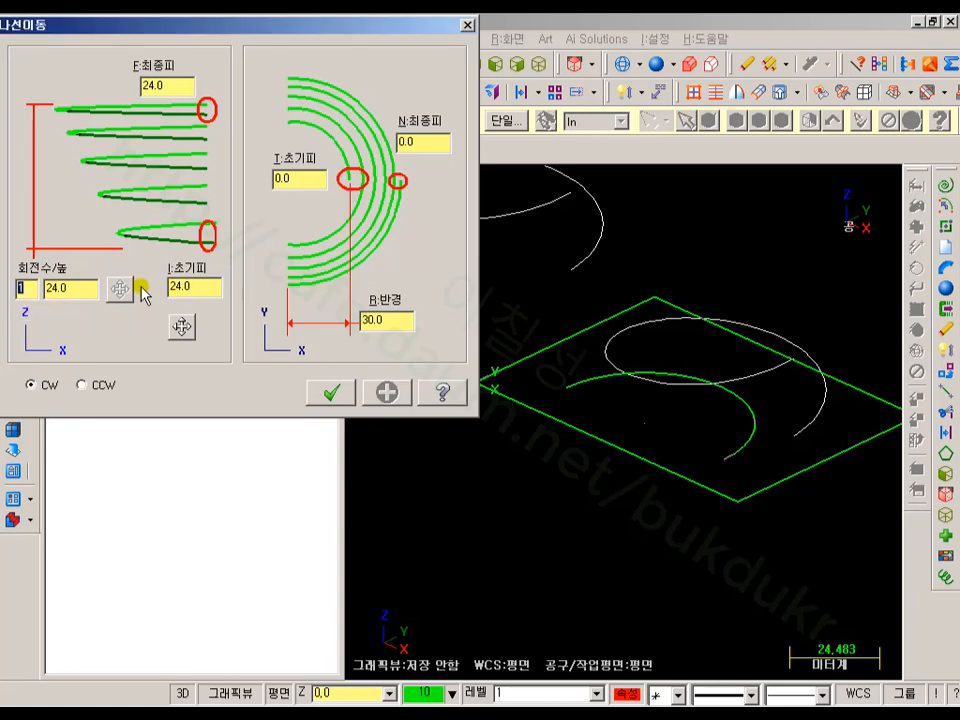
{"action": "type", "text": "1"}
{"action": "key", "text": "Tab"}
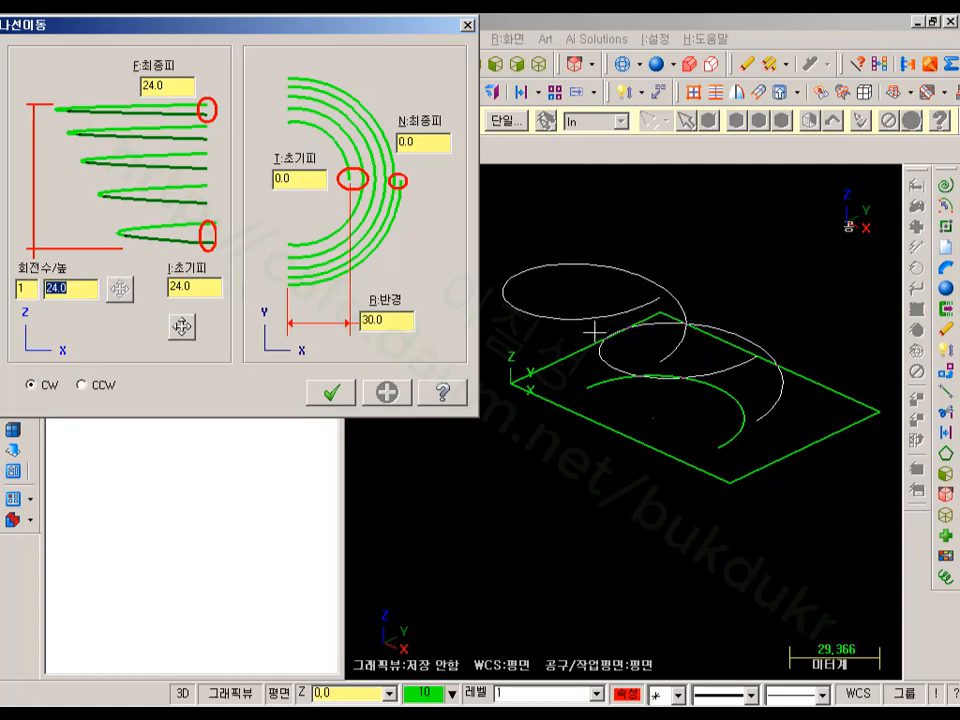
{"action": "left_click", "coordinate": [341, 395]}
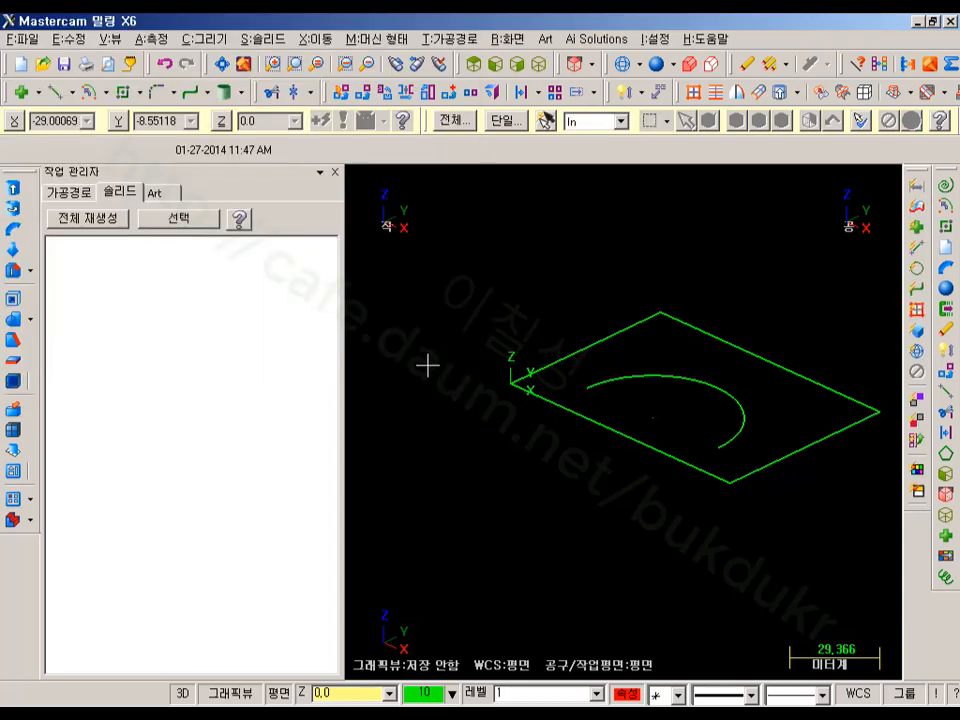
Set up a clockwise helix with pitch 24, radius 30 and 0.5 revolutions
{"action": "left_click", "coordinate": [210, 39]}
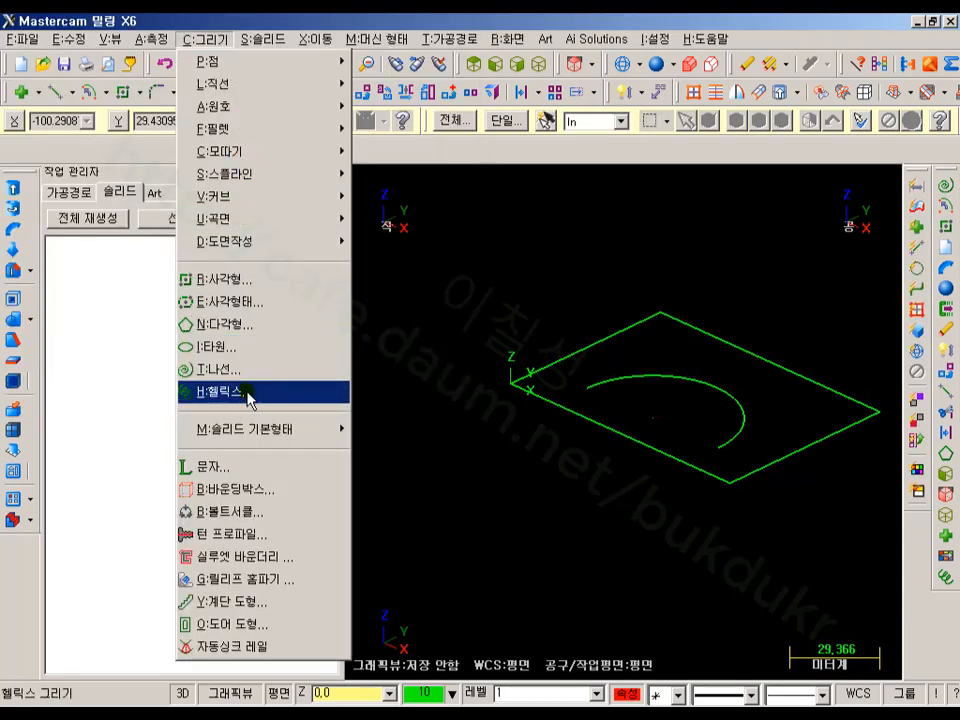
{"action": "left_click", "coordinate": [246, 392]}
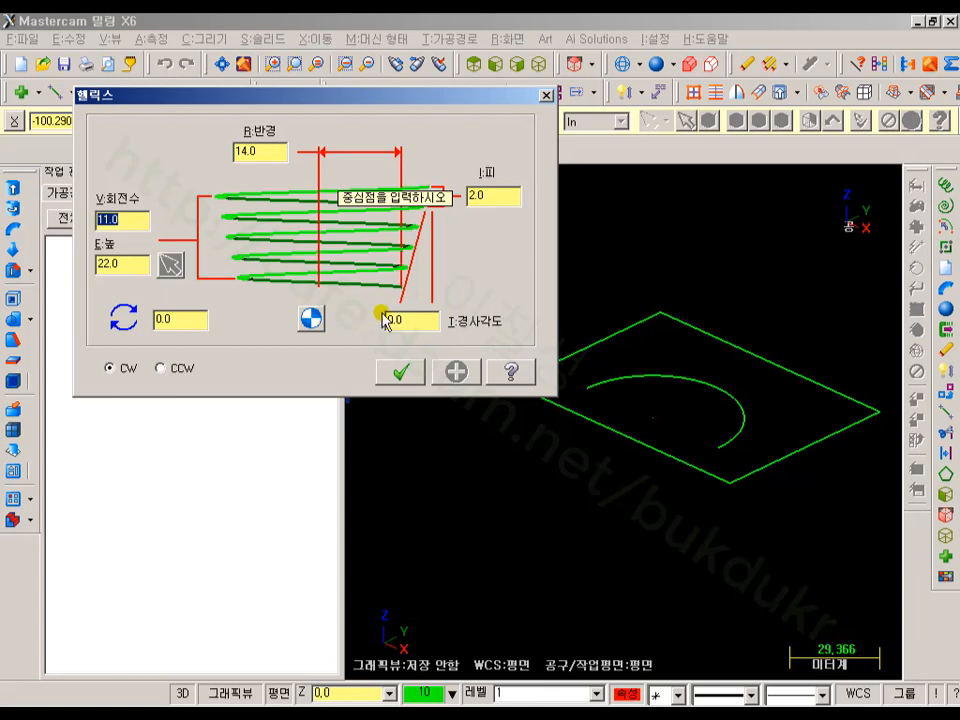
{"action": "left_click", "coordinate": [424, 213]}
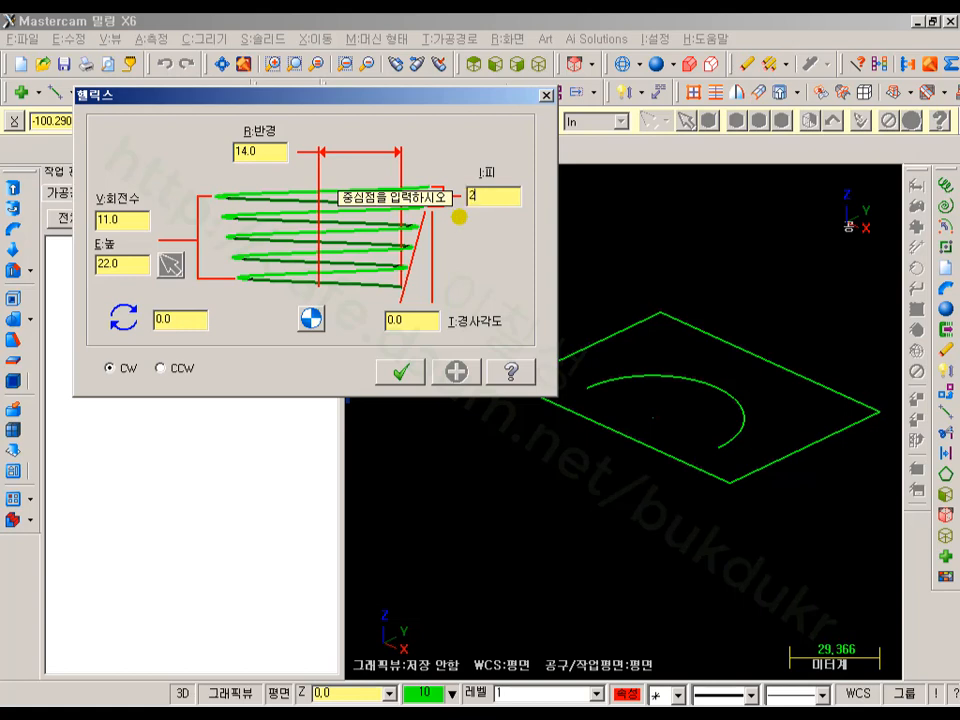
{"action": "left_click", "coordinate": [434, 315]}
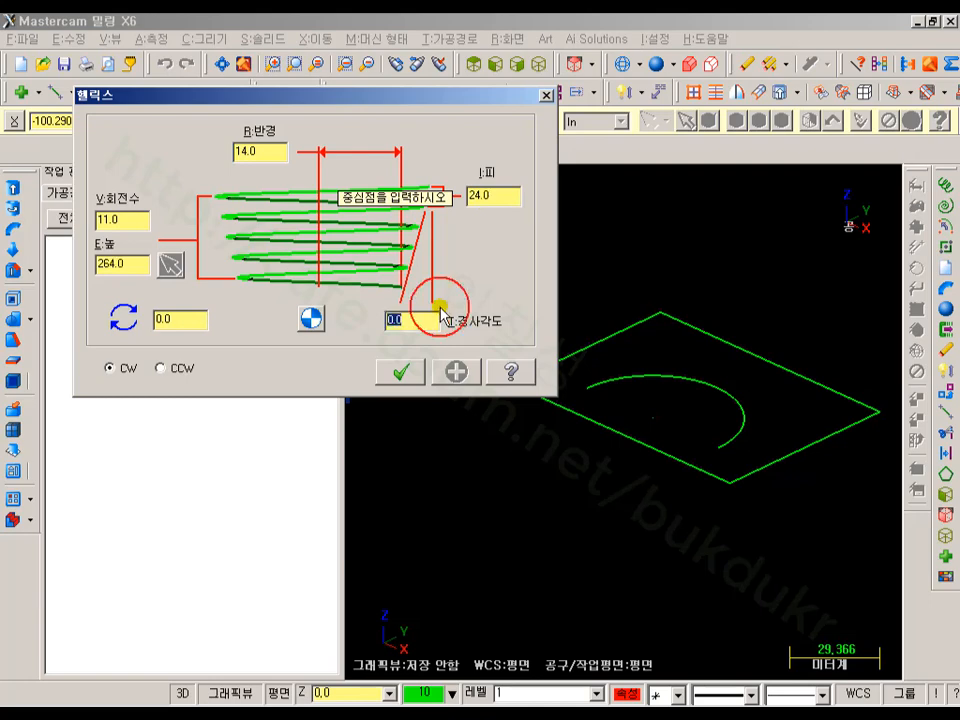
{"action": "left_click", "coordinate": [254, 157]}
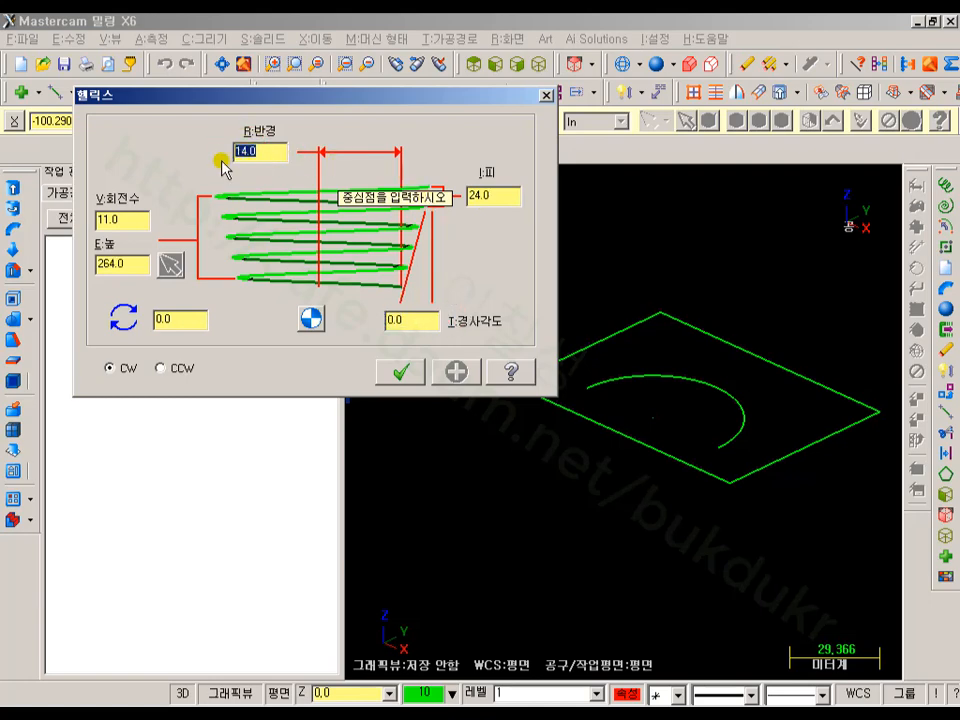
{"action": "type", "text": "30"}
{"action": "key", "text": "Tab"}
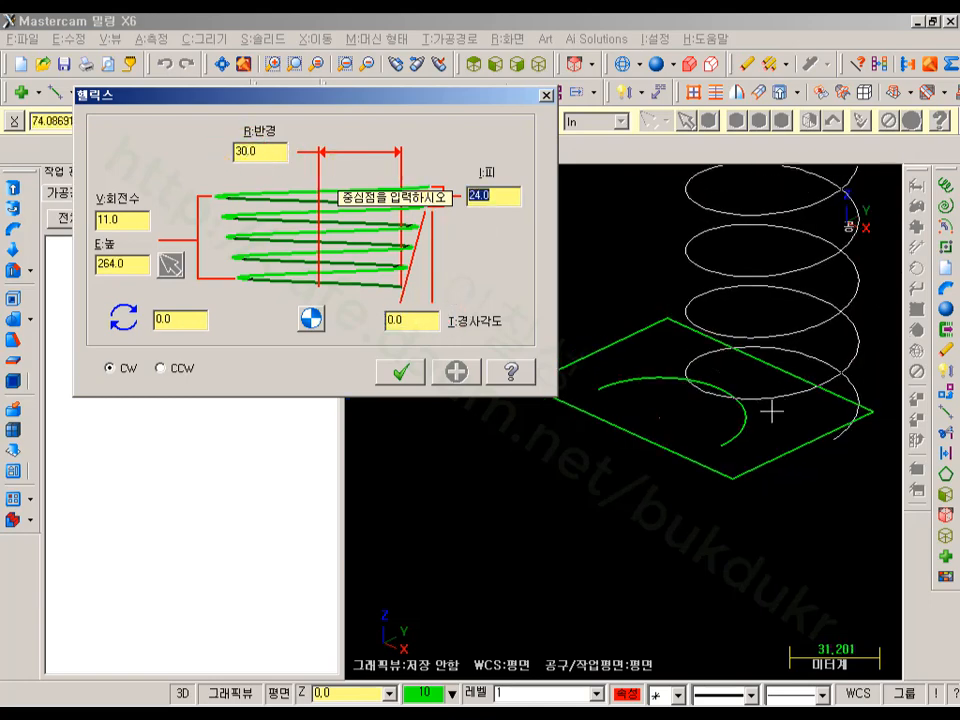
{"action": "left_click", "coordinate": [128, 219]}
{"action": "type", "text": "0.5"}
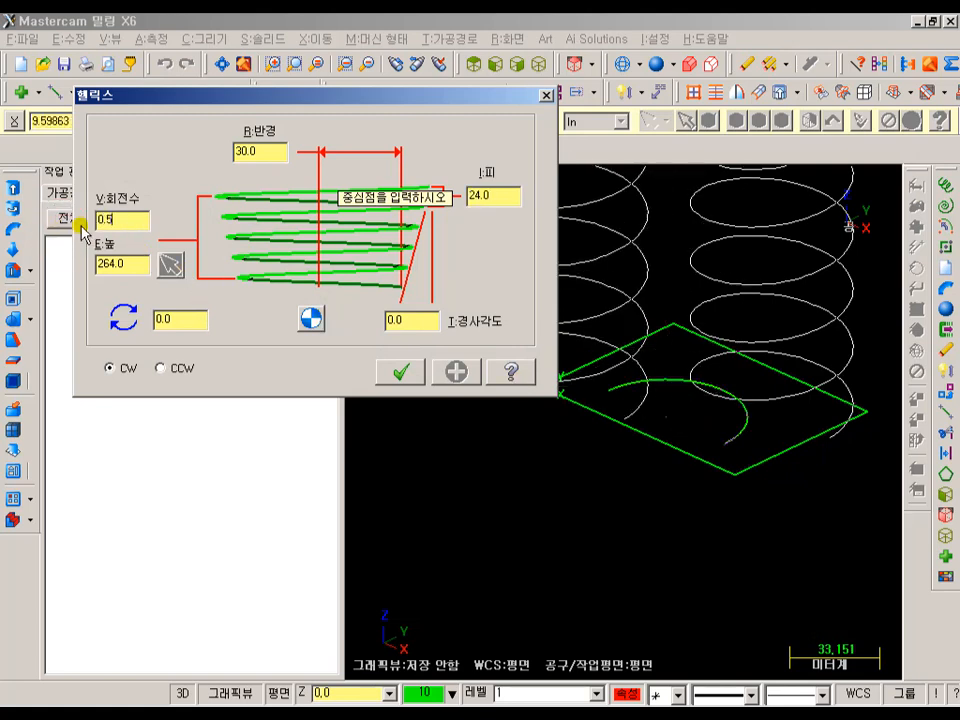
{"action": "key", "text": "Tab"}
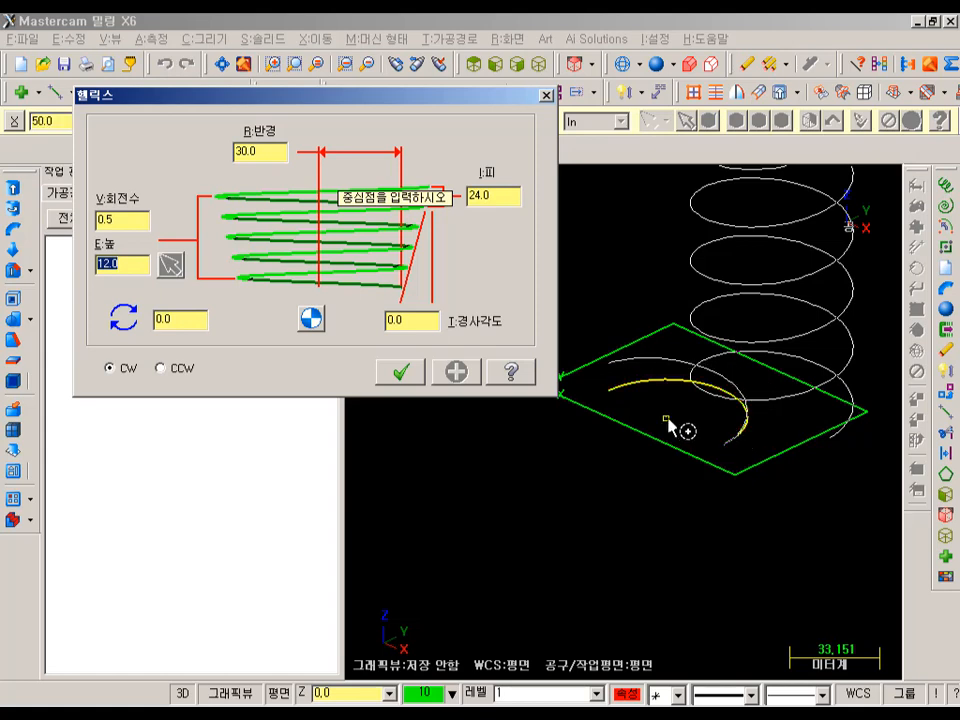
Place the helix at a relative offset of Z-12 from the arc's center and accept it
{"action": "scroll", "coordinate": [667, 518], "scroll_direction": "down", "scroll_amount": 1}
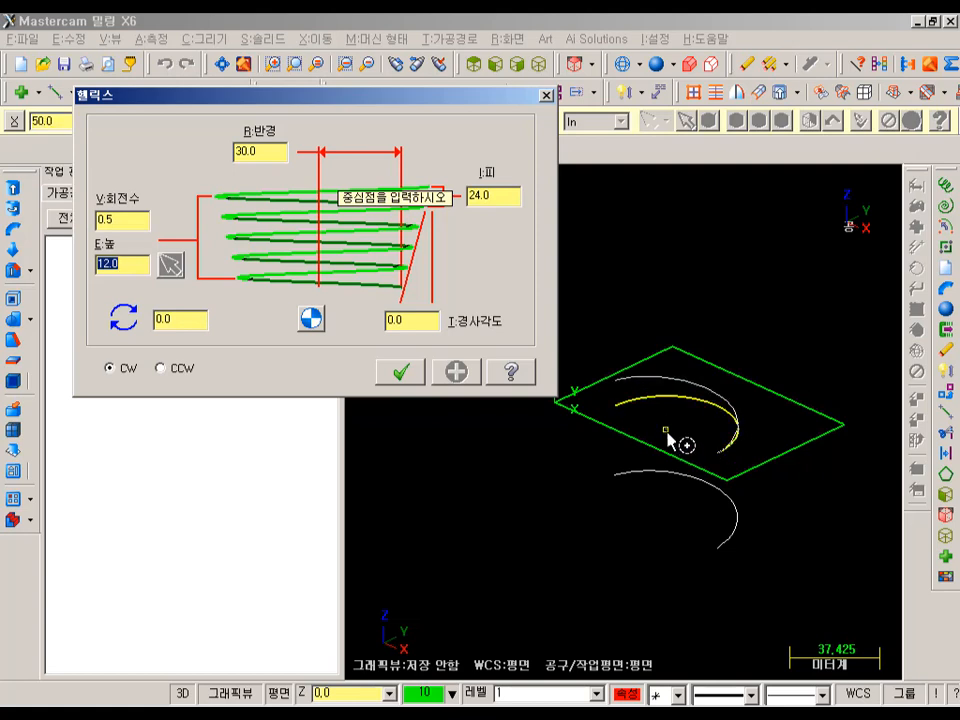
{"action": "left_click", "coordinate": [666, 431]}
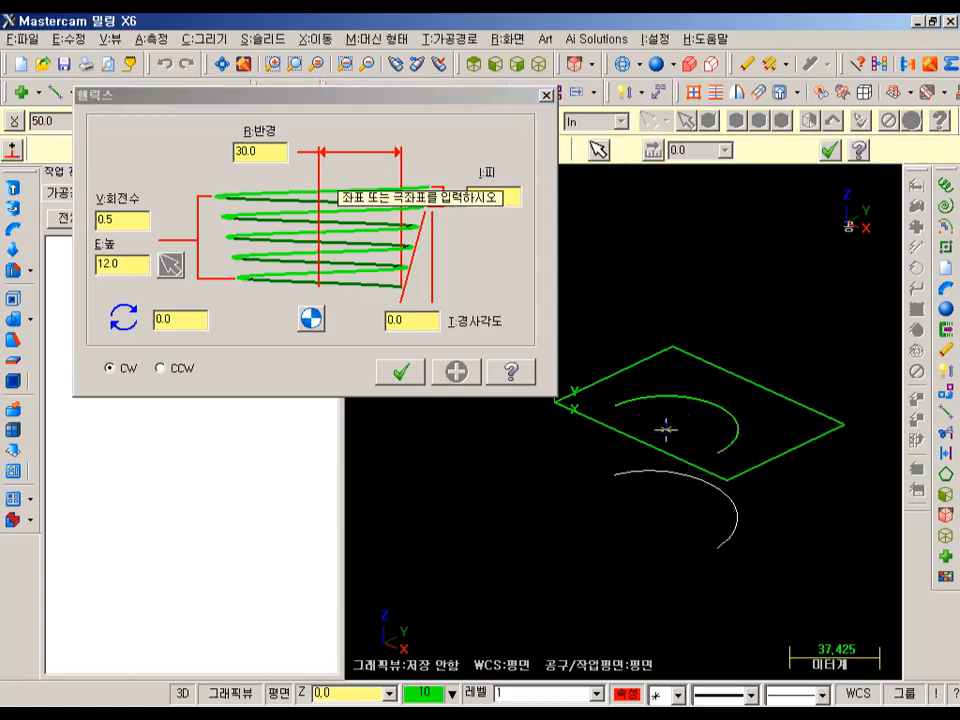
{"action": "left_click_drag", "start_coordinate": [441, 95], "coordinate": [443, 282]}
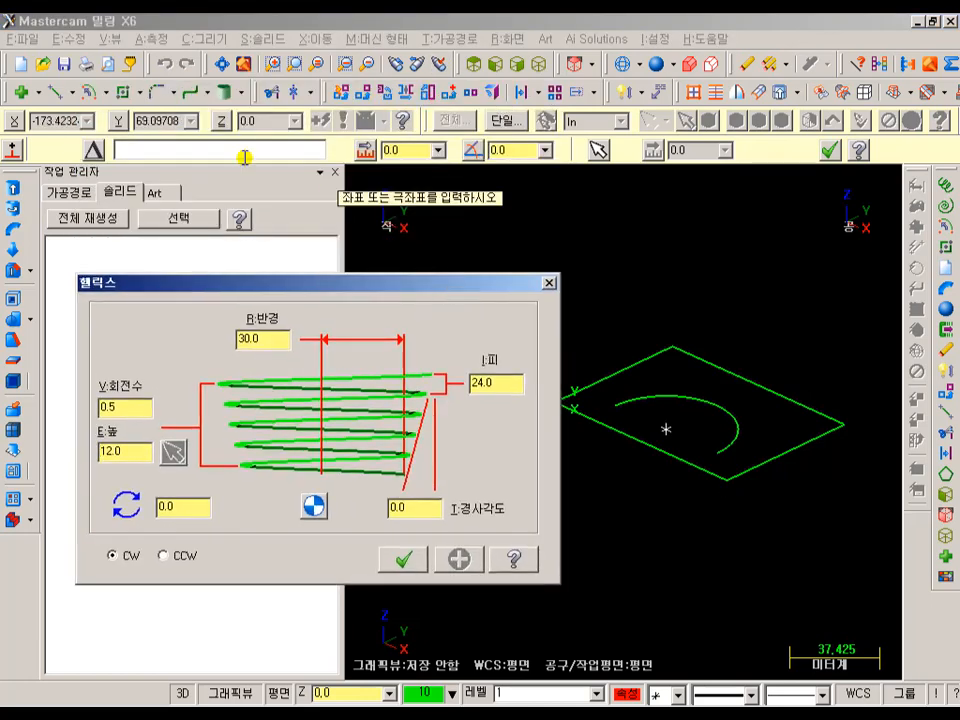
{"action": "left_click", "coordinate": [247, 150]}
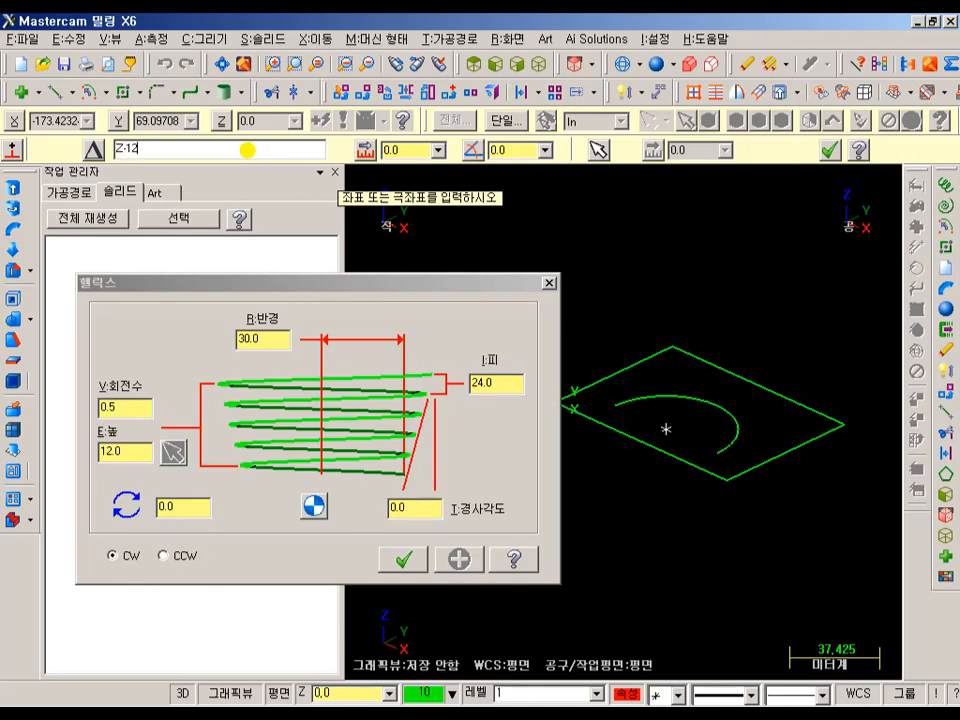
{"action": "key", "text": "Return"}
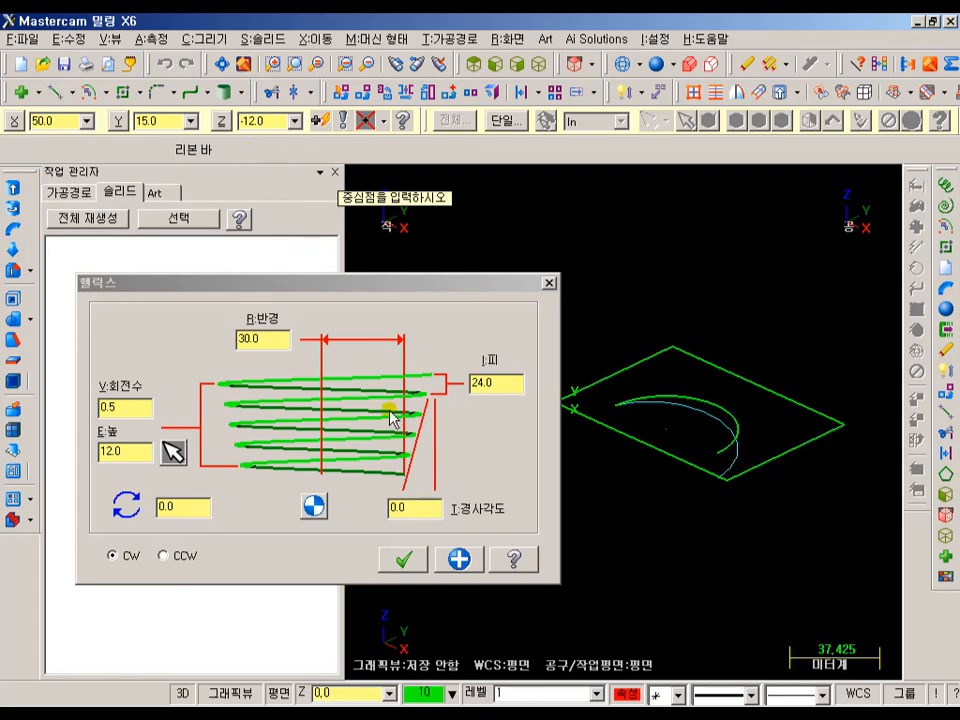
{"action": "left_click", "coordinate": [409, 561]}
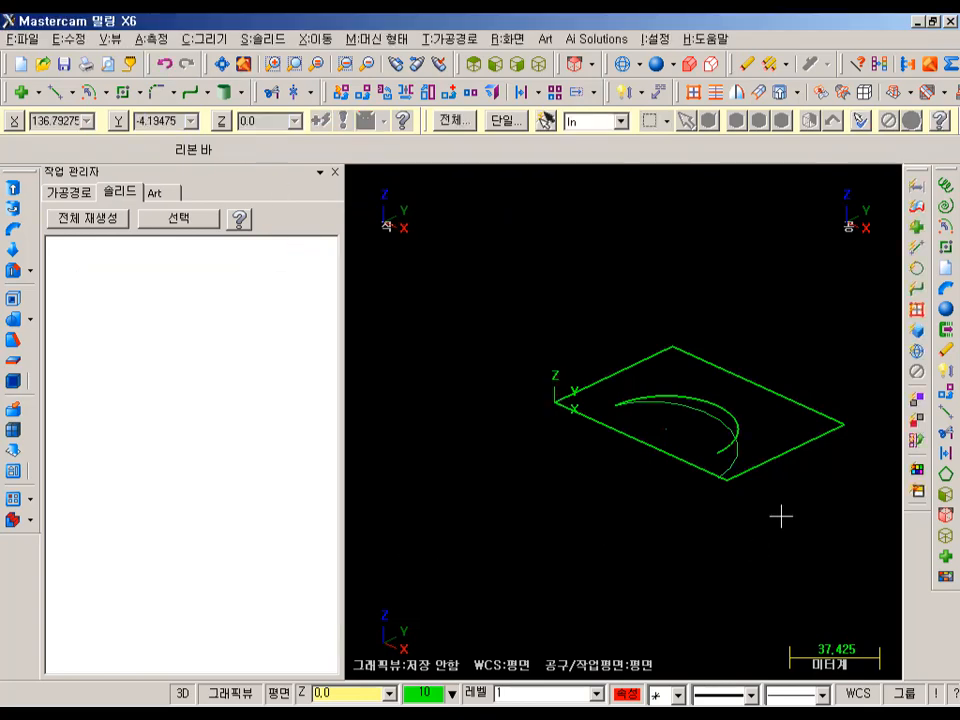
{"action": "scroll", "coordinate": [760, 495], "scroll_direction": "up", "scroll_amount": 6}
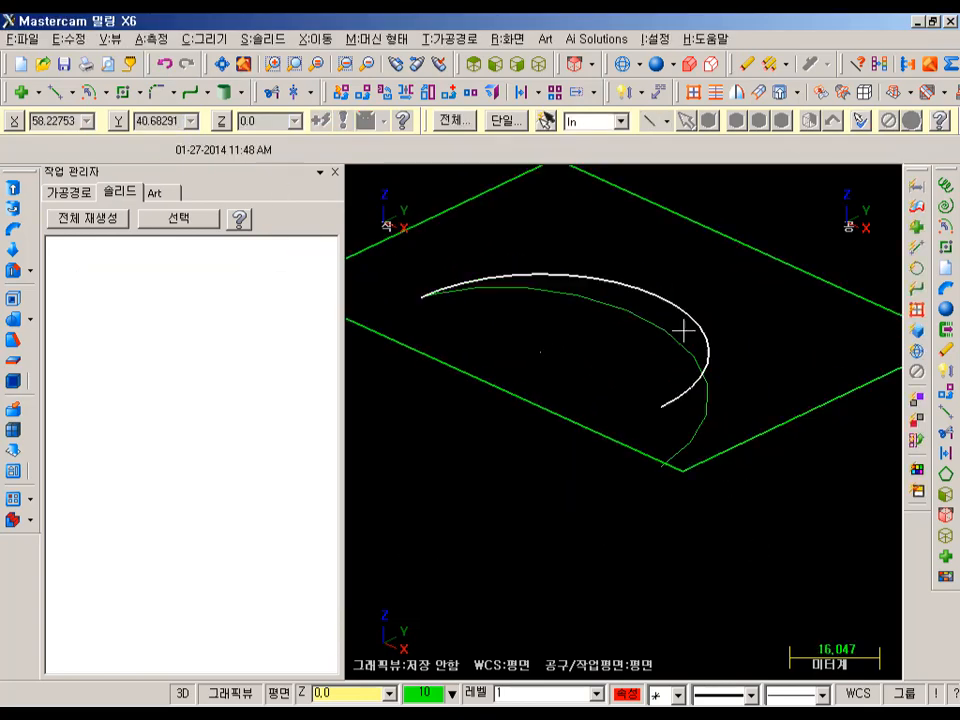
Change the helix's color to cyan (11) and its line width to the third thickness
{"action": "left_click", "coordinate": [621, 308]}
{"action": "left_click", "coordinate": [628, 697]}
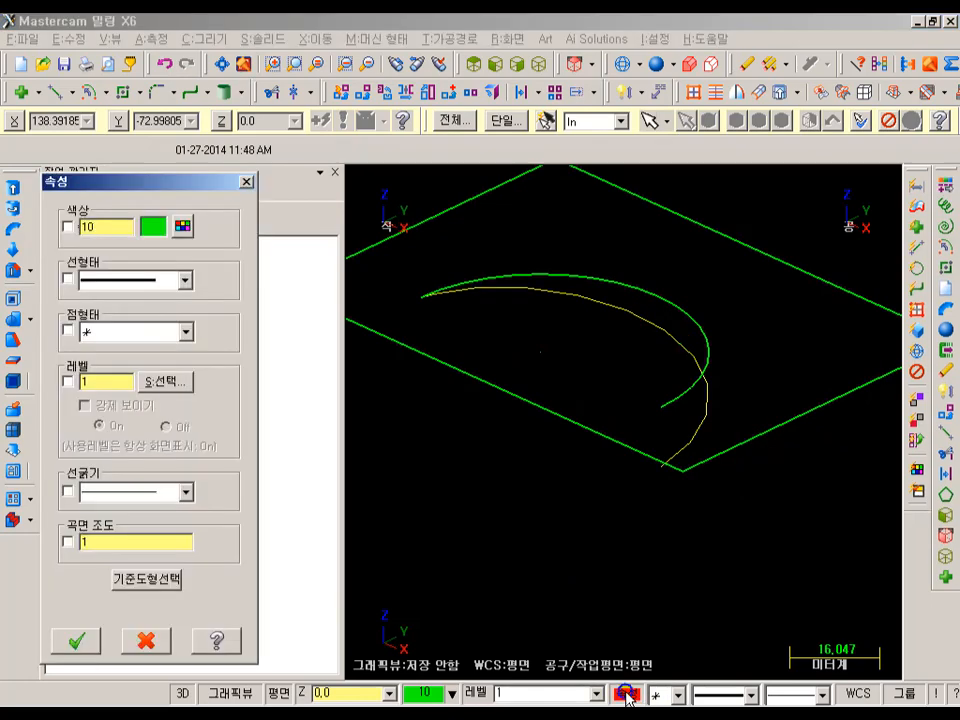
{"action": "left_click", "coordinate": [185, 225]}
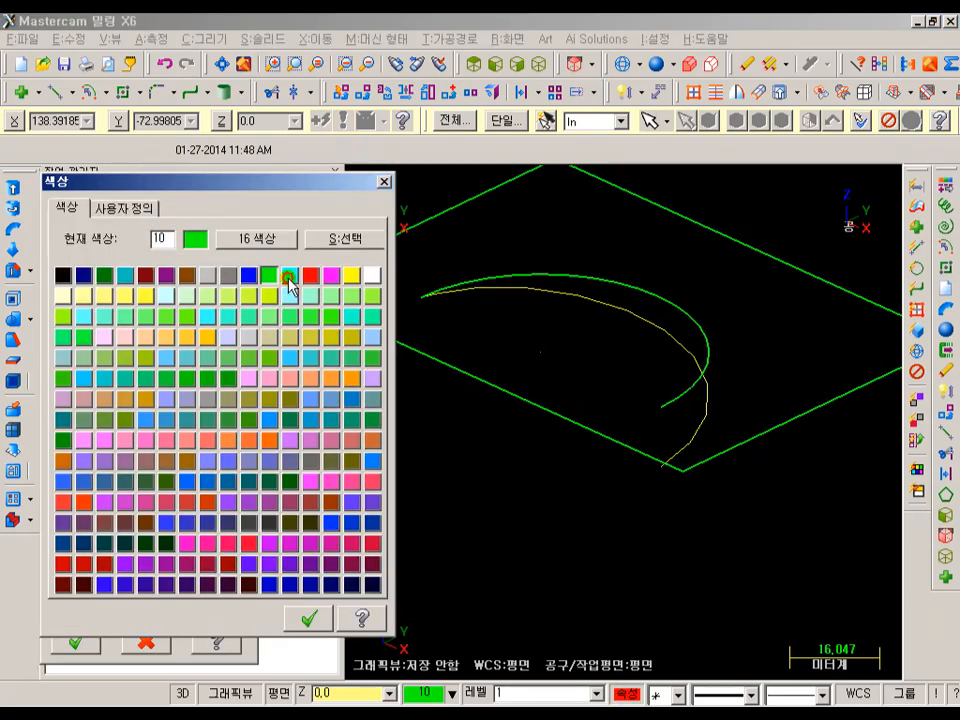
{"action": "left_click", "coordinate": [289, 275]}
{"action": "left_click", "coordinate": [302, 615]}
{"action": "left_click", "coordinate": [163, 497]}
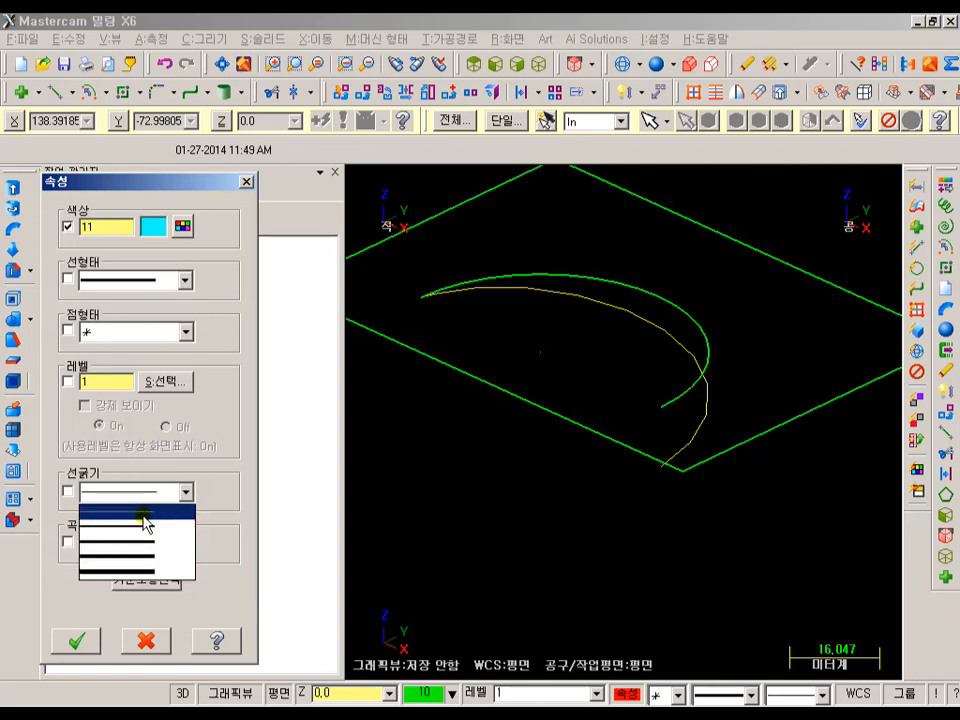
{"action": "left_click", "coordinate": [137, 542]}
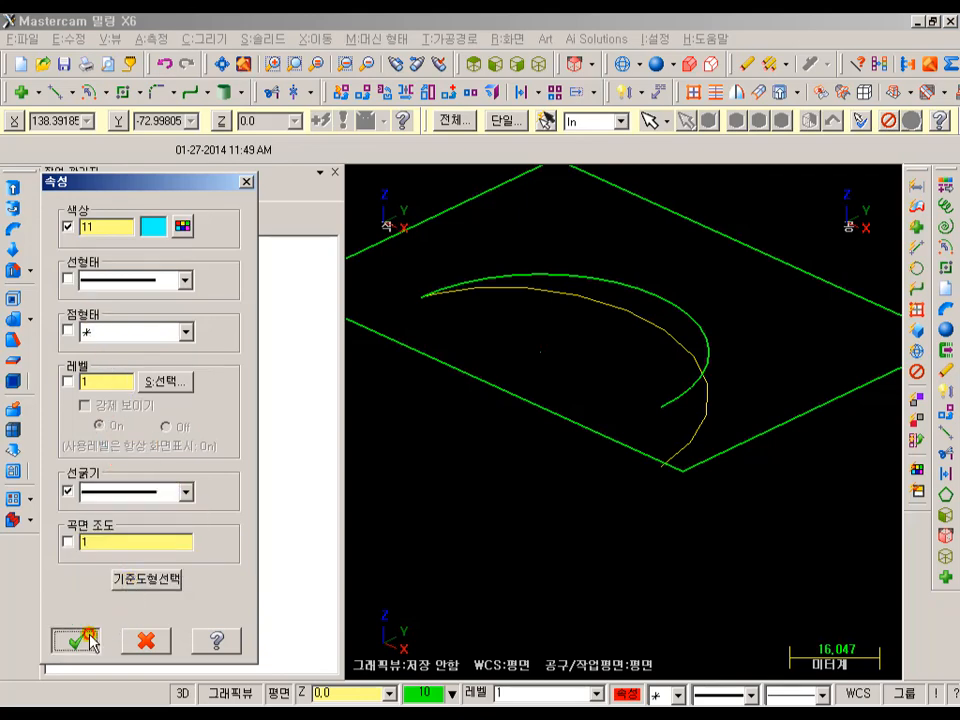
{"action": "left_click", "coordinate": [76, 640]}
Set the construction plane to Front (WCS) and create a point at the shared start of the arc and helix
{"action": "scroll", "coordinate": [673, 544], "scroll_direction": "down", "scroll_amount": 1}
{"action": "middle_click_drag", "start_coordinate": [711, 453], "coordinate": [763, 415]}
{"action": "scroll", "coordinate": [589, 401], "scroll_direction": "up", "scroll_amount": 1}
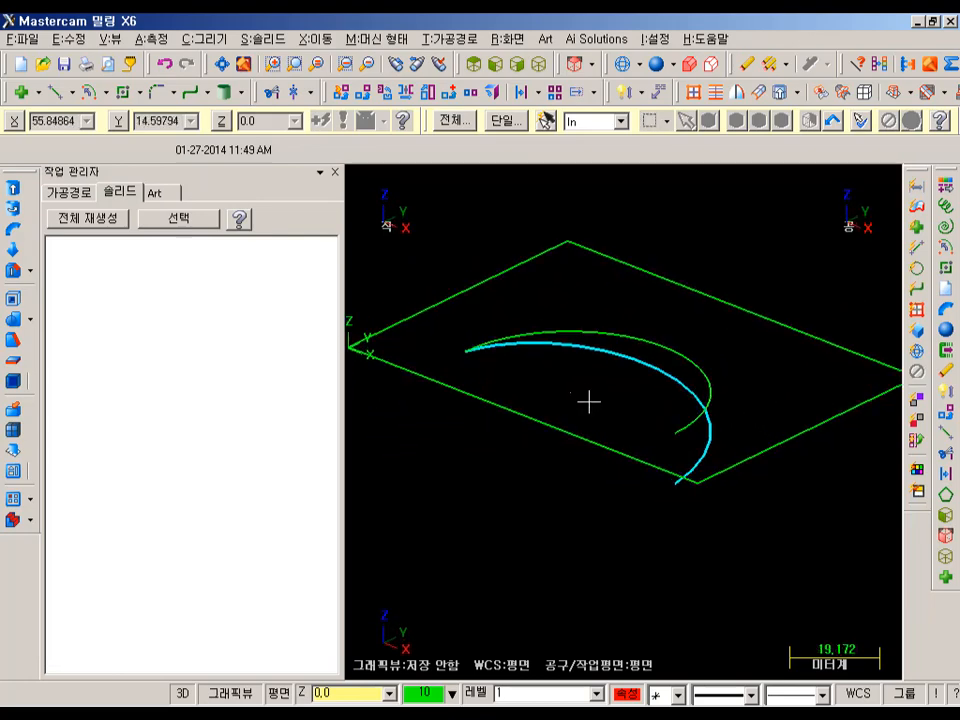
{"action": "middle_click_drag", "start_coordinate": [587, 399], "coordinate": [628, 441]}
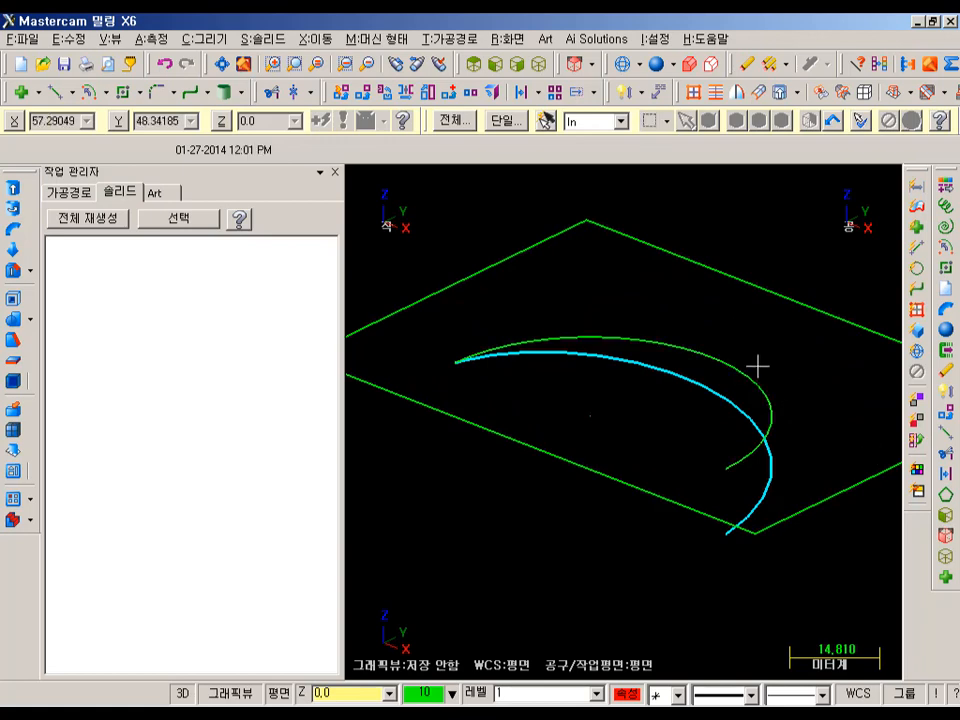
{"action": "scroll", "coordinate": [638, 300], "scroll_direction": "down", "scroll_amount": 2}
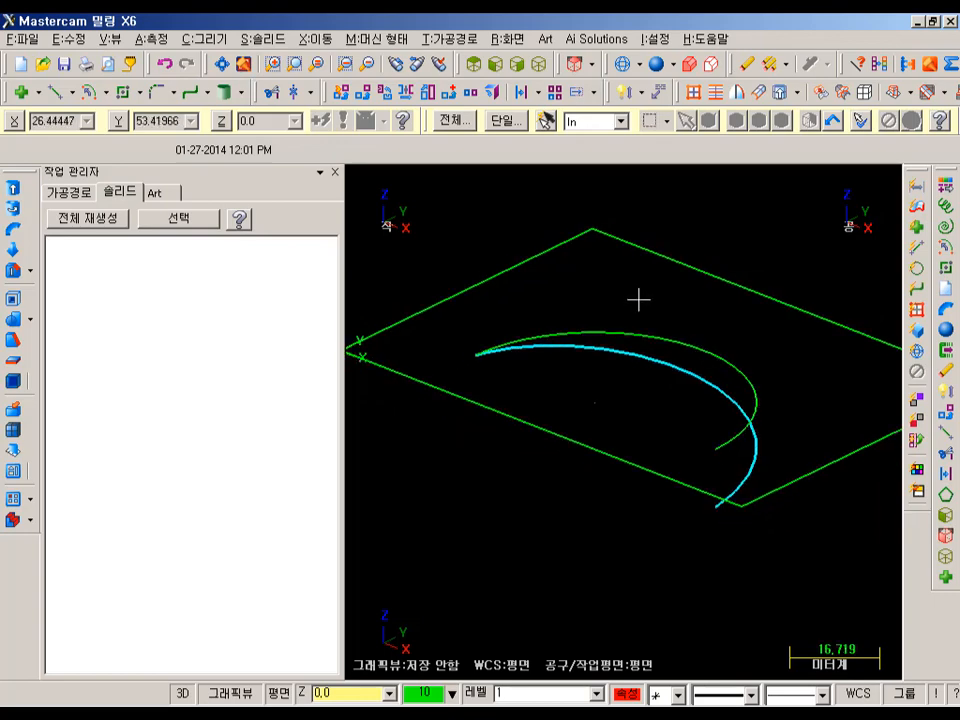
{"action": "left_click", "coordinate": [278, 692]}
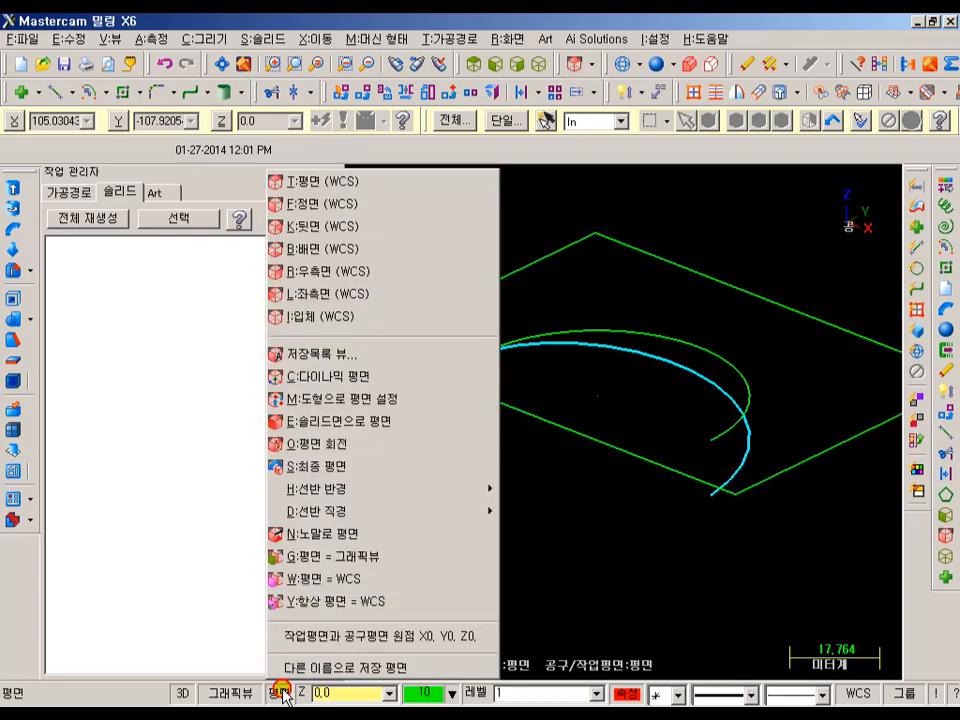
{"action": "left_click", "coordinate": [320, 204]}
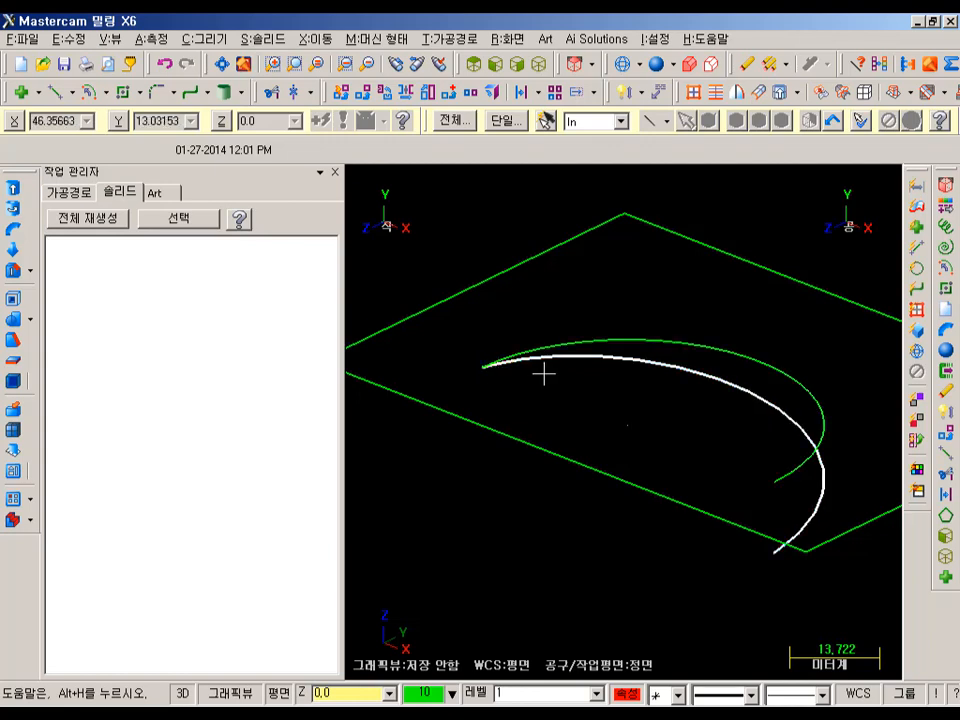
{"action": "scroll", "coordinate": [600, 360], "scroll_direction": "down", "scroll_amount": 1}
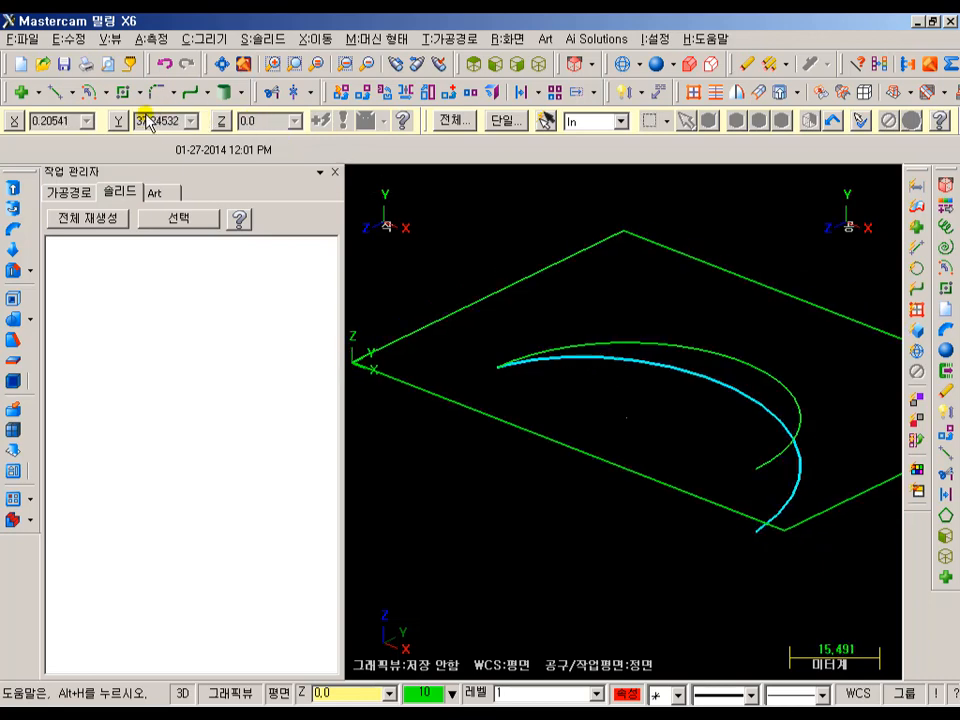
{"action": "left_click", "coordinate": [21, 92]}
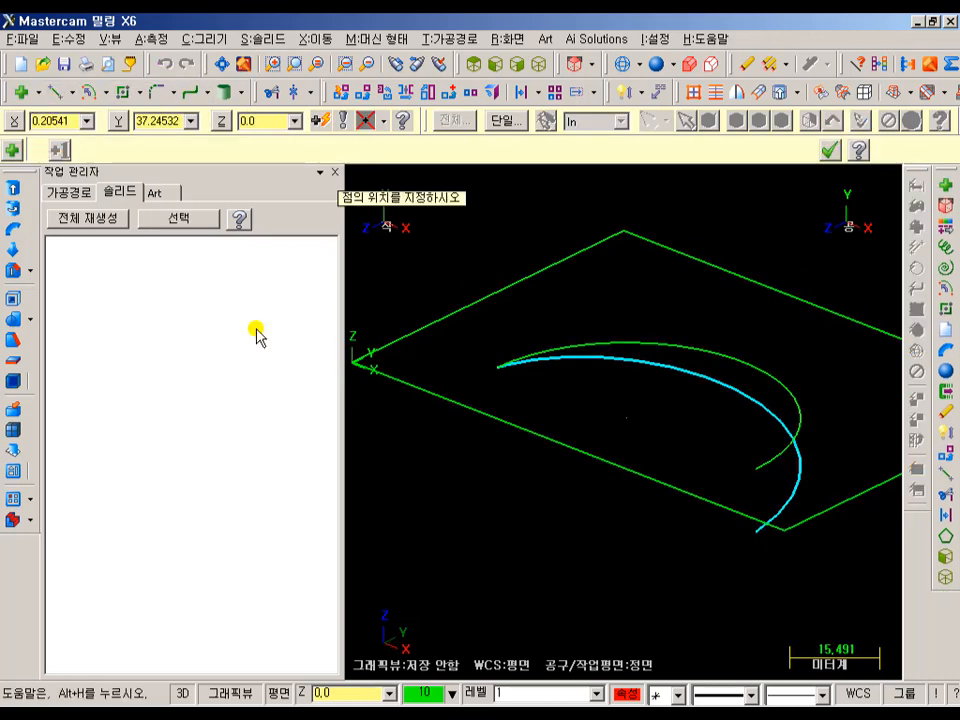
{"action": "left_click", "coordinate": [510, 379]}
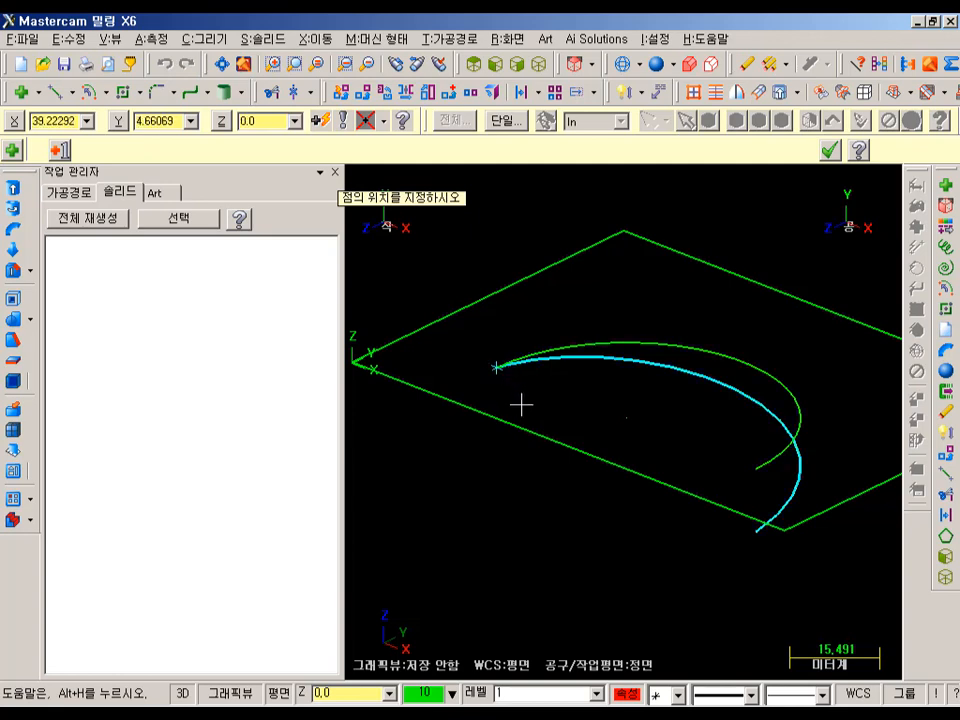
In the front view, draw a rectangular shape about 8.8 × 15.6, anchored by its bottom midpoint on the helix's start point
{"action": "left_click", "coordinate": [495, 64]}
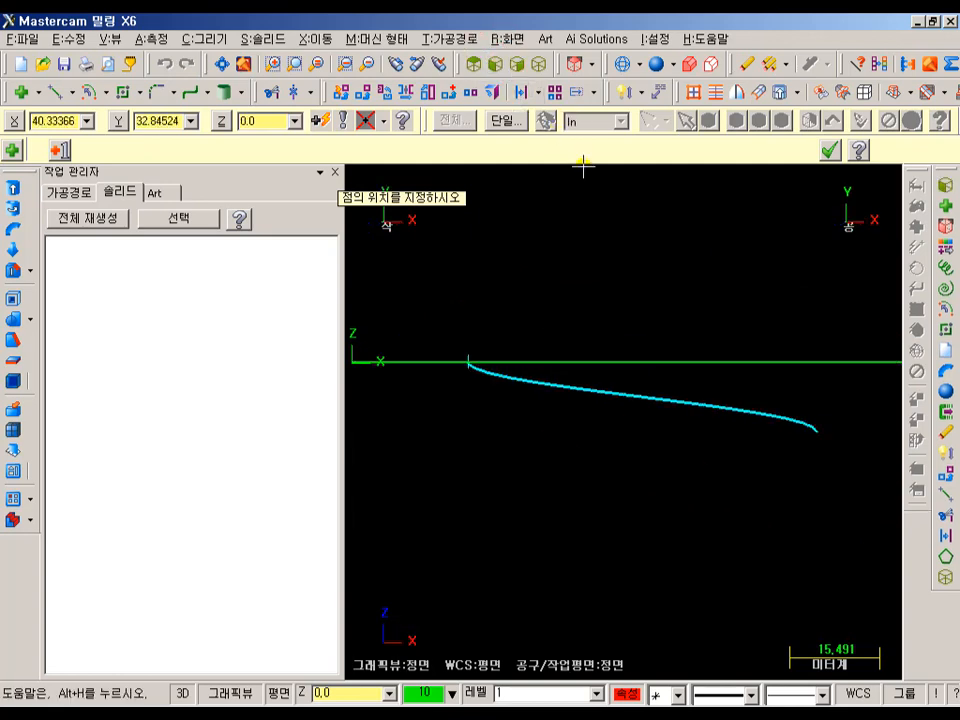
{"action": "middle_click_drag", "start_coordinate": [557, 253], "coordinate": [626, 306]}
{"action": "scroll", "coordinate": [556, 450], "scroll_direction": "up", "scroll_amount": 2}
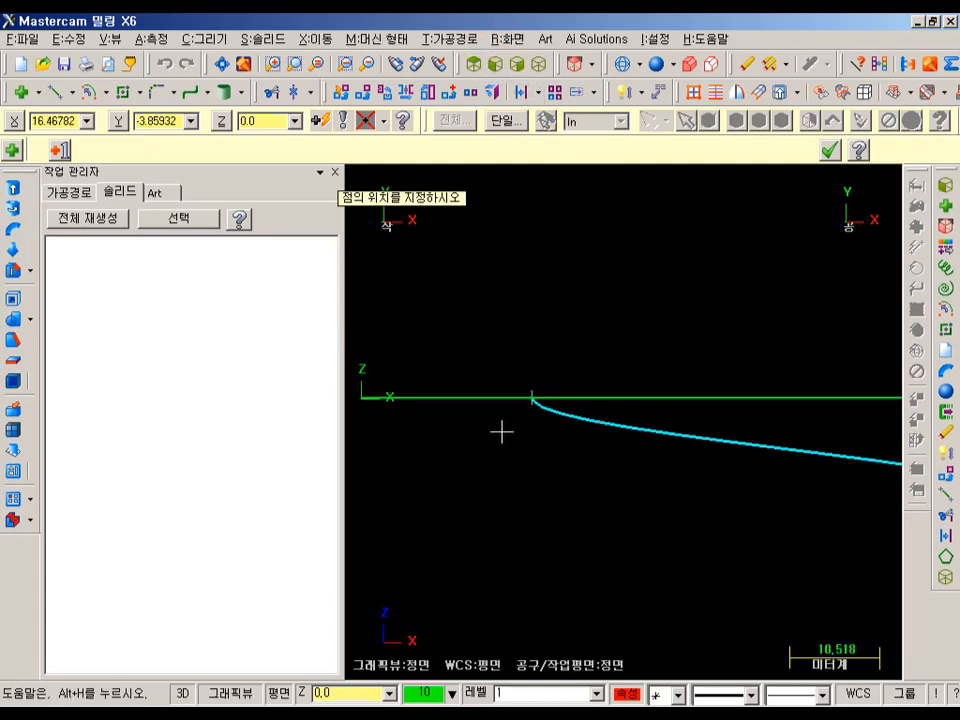
{"action": "scroll", "coordinate": [501, 430], "scroll_direction": "up", "scroll_amount": 1}
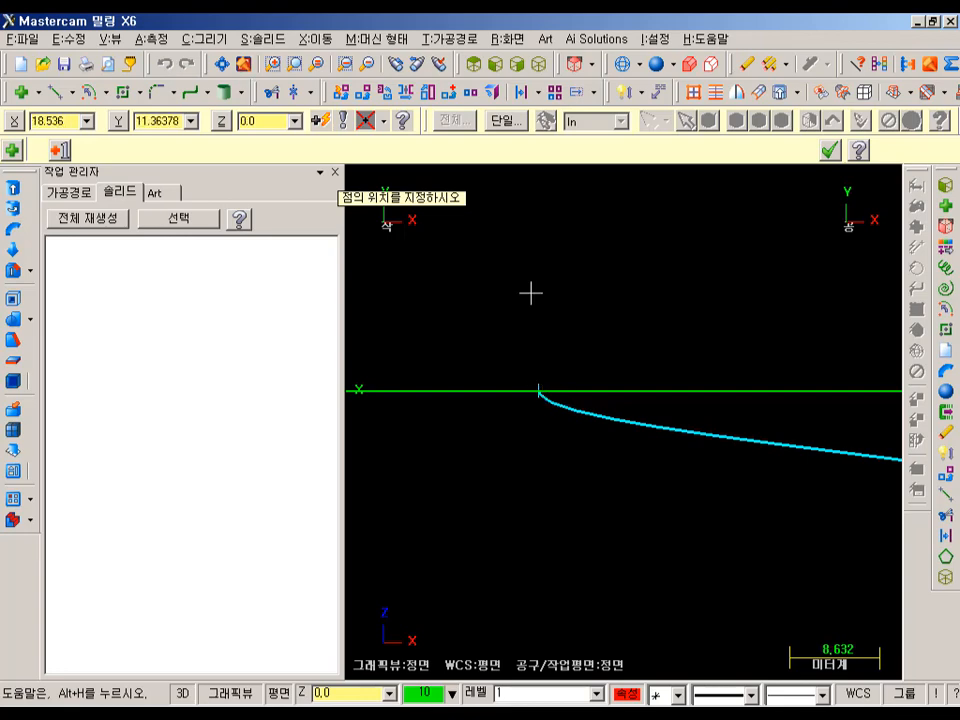
{"action": "left_click", "coordinate": [139, 92]}
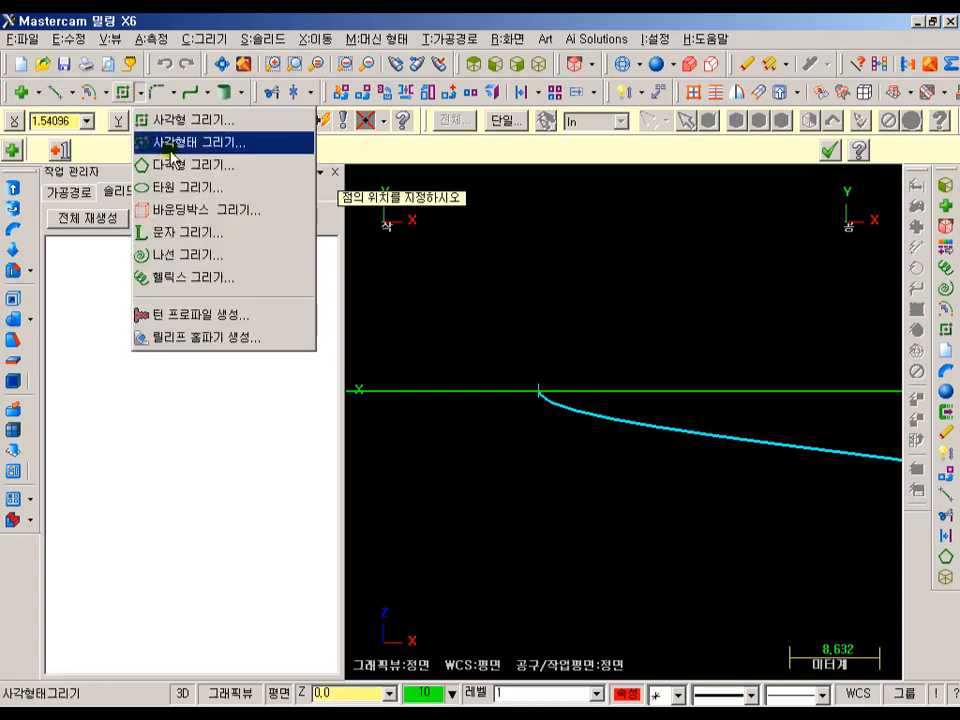
{"action": "left_click", "coordinate": [171, 143]}
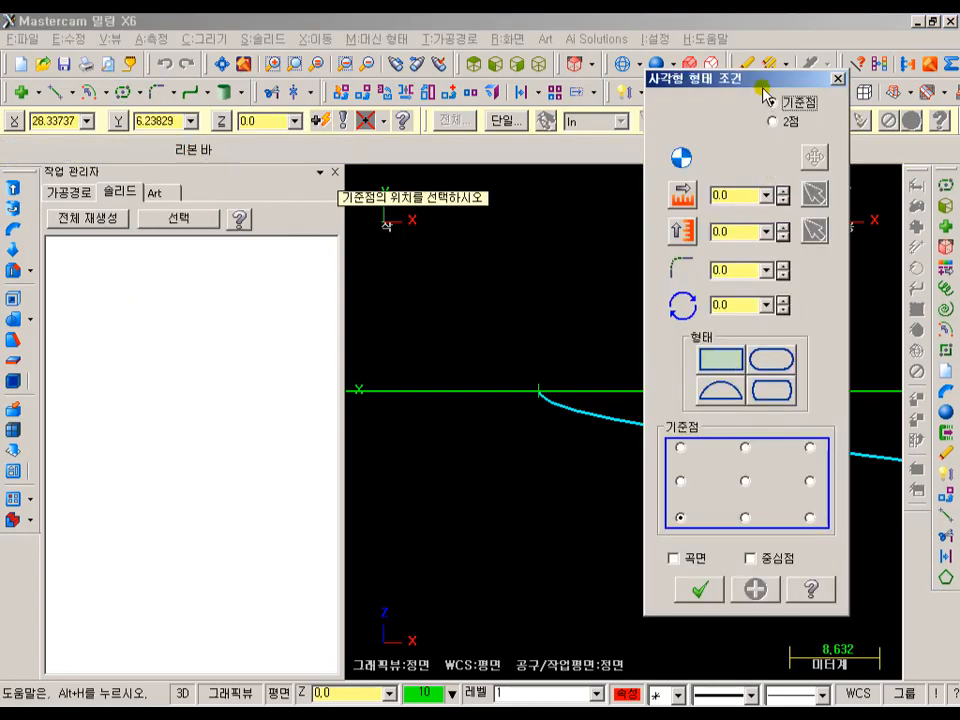
{"action": "left_click_drag", "start_coordinate": [765, 80], "coordinate": [180, 84]}
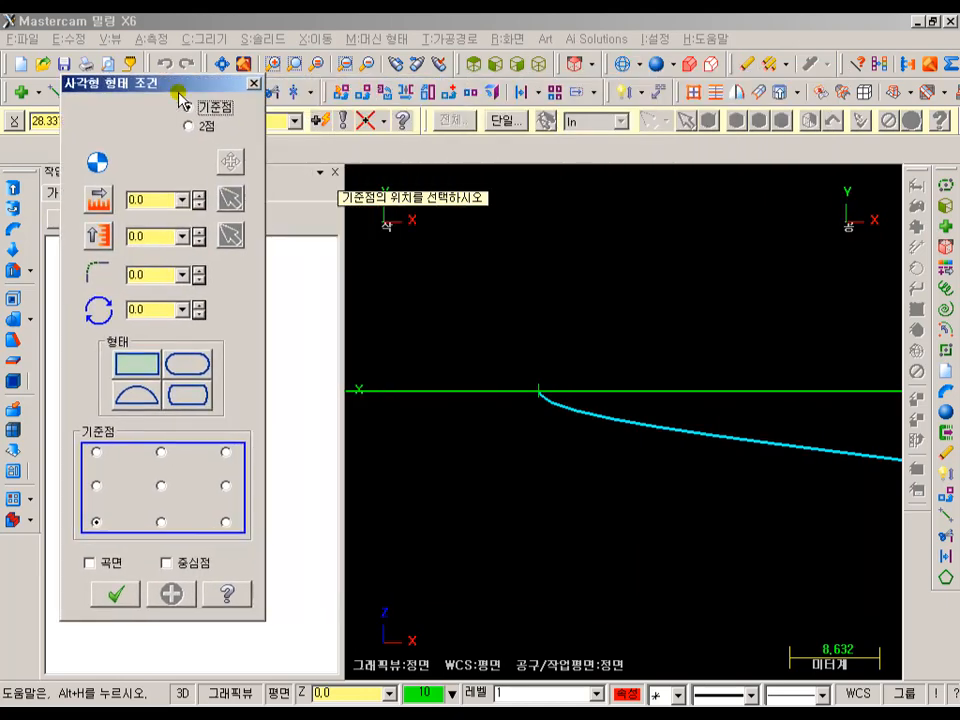
{"action": "left_click", "coordinate": [162, 521]}
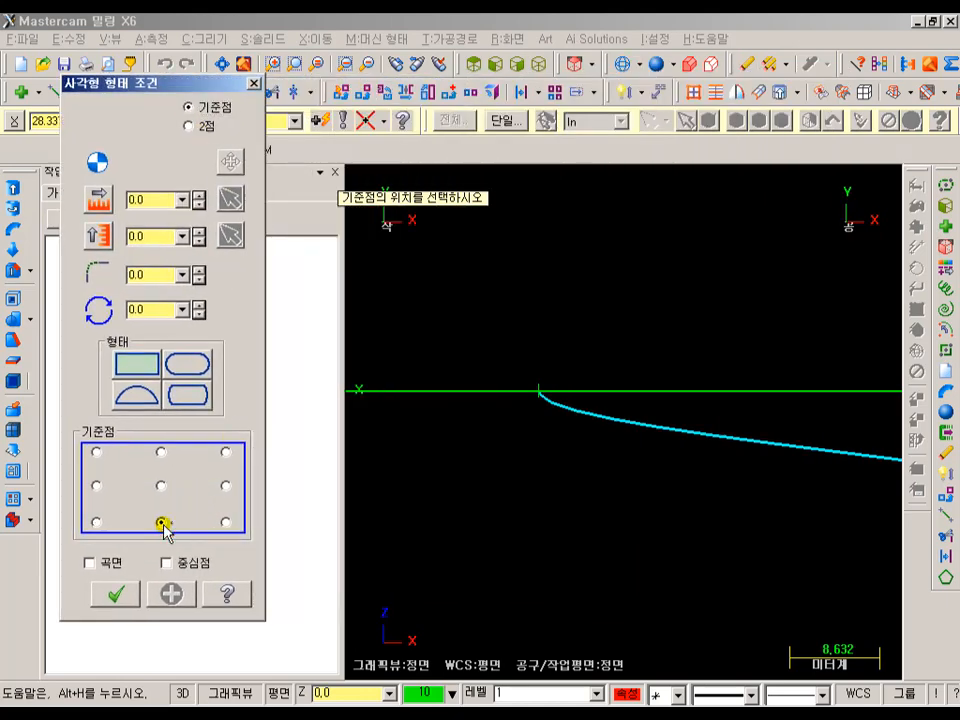
{"action": "left_click", "coordinate": [539, 391]}
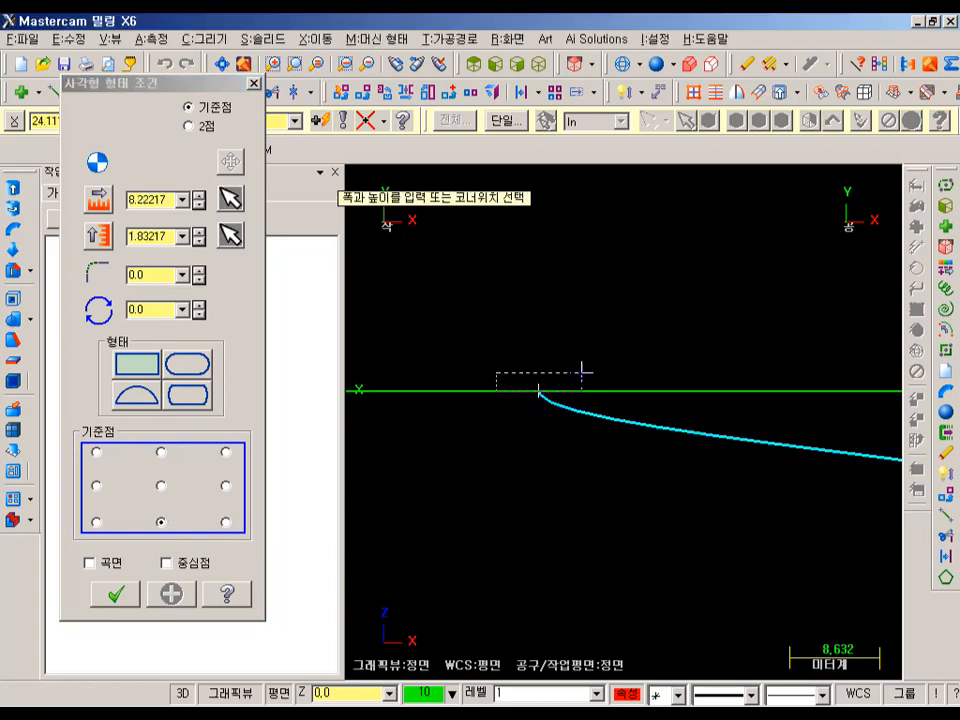
{"action": "left_click", "coordinate": [584, 229]}
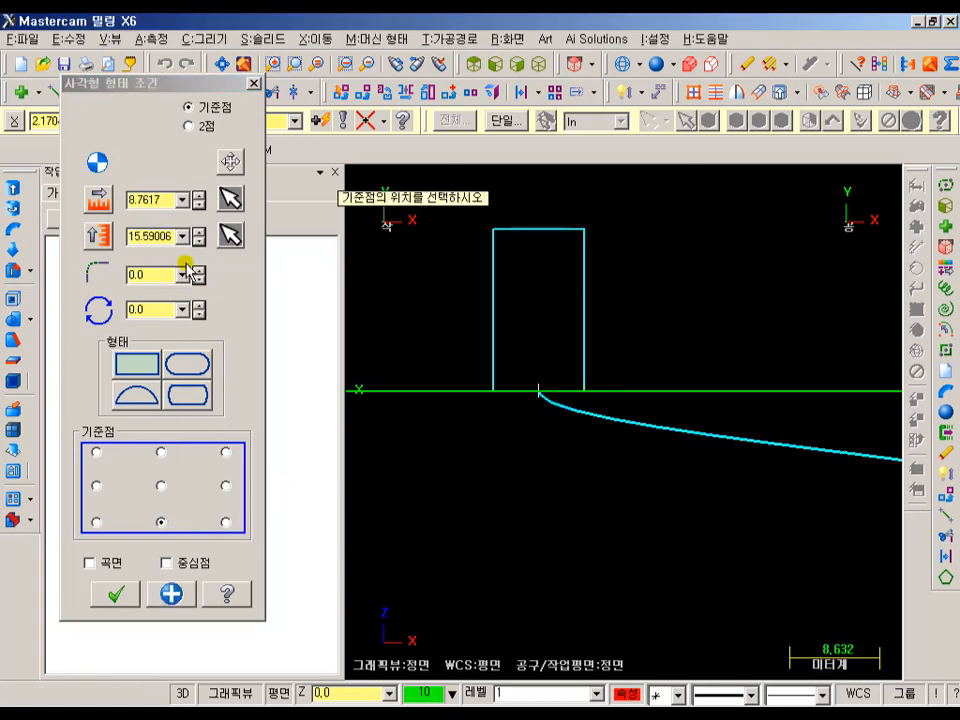
Set the rectangle's width to 10 and height to 15, and accept it
{"action": "left_click", "coordinate": [167, 201]}
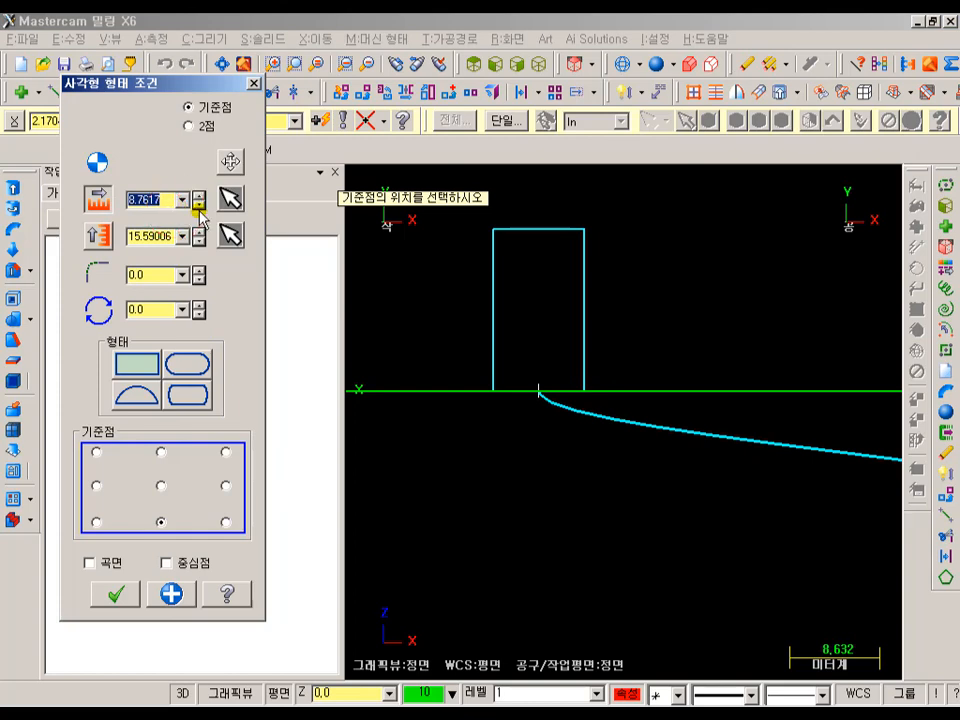
{"action": "type", "text": "10"}
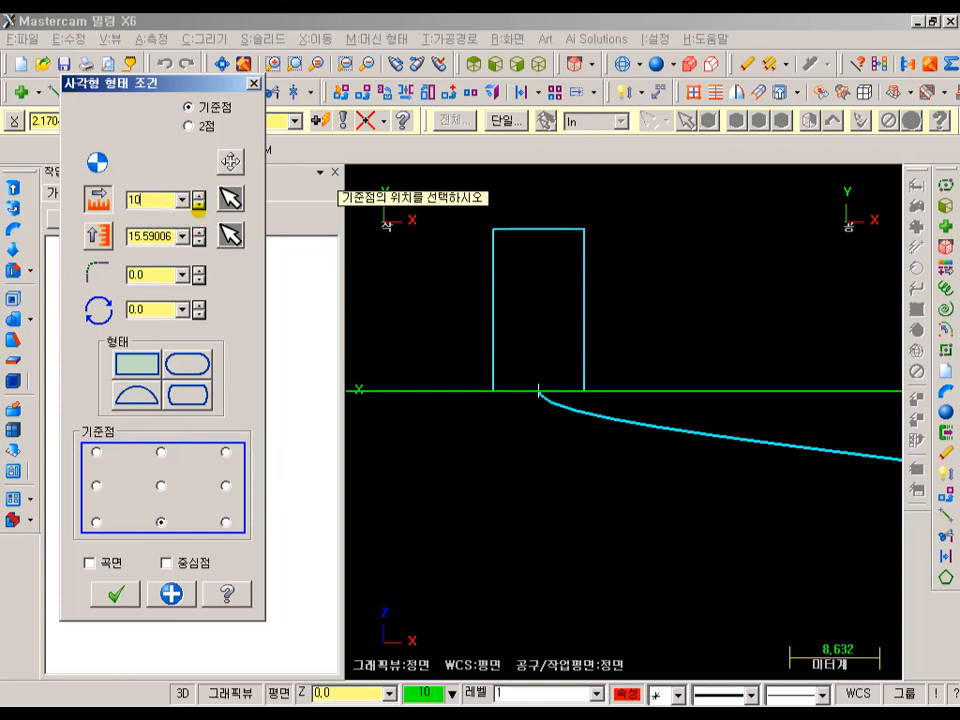
{"action": "left_click", "coordinate": [161, 242]}
{"action": "type", "text": "15"}
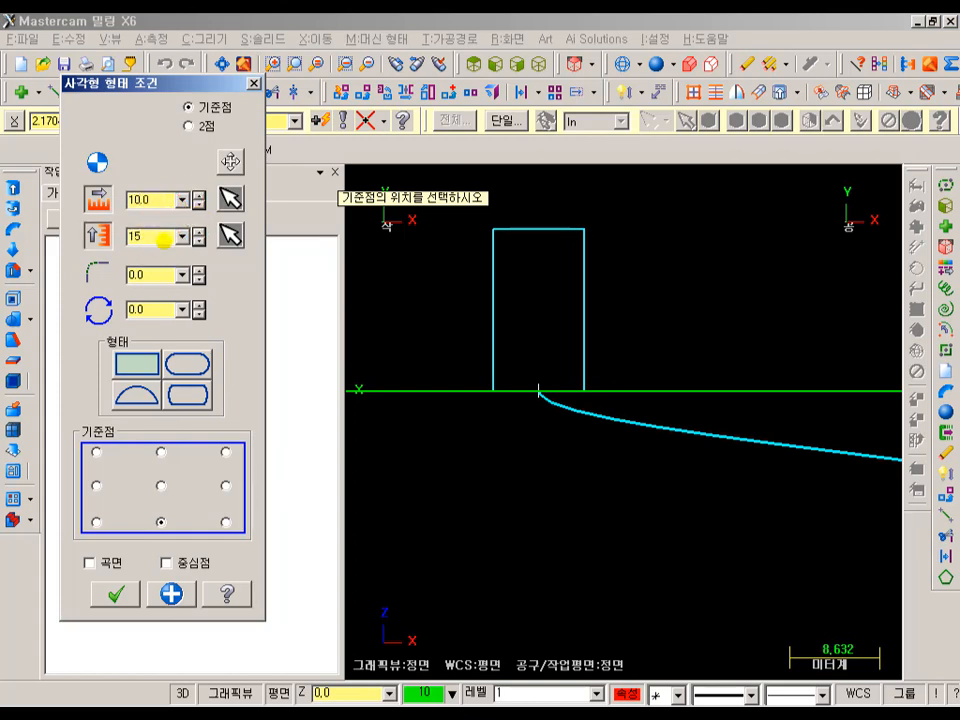
{"action": "key", "text": "Return"}
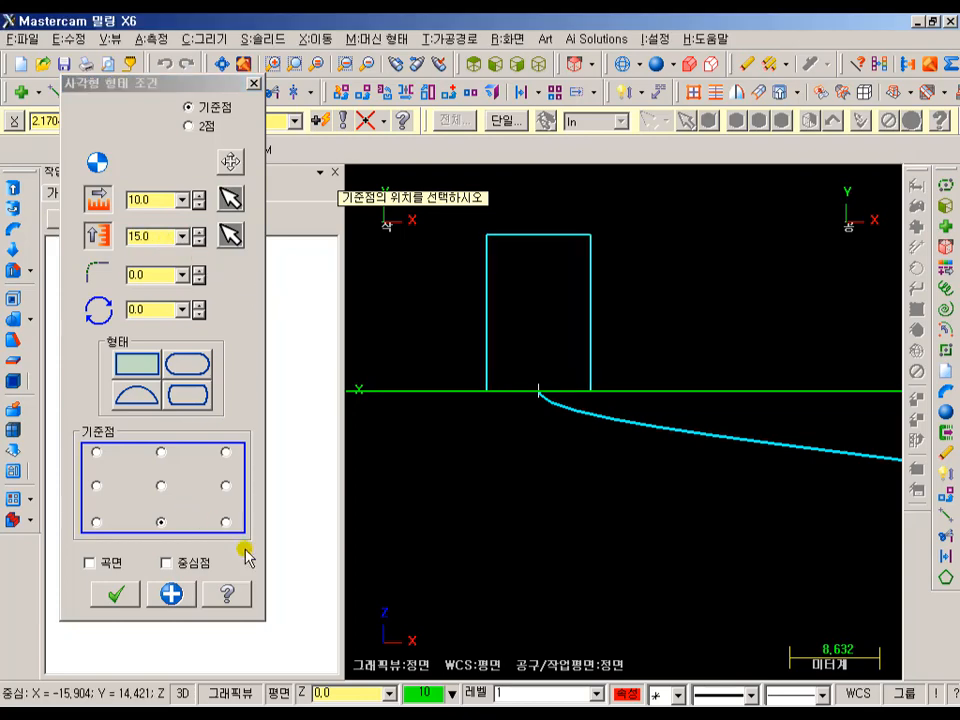
{"action": "left_click", "coordinate": [125, 600]}
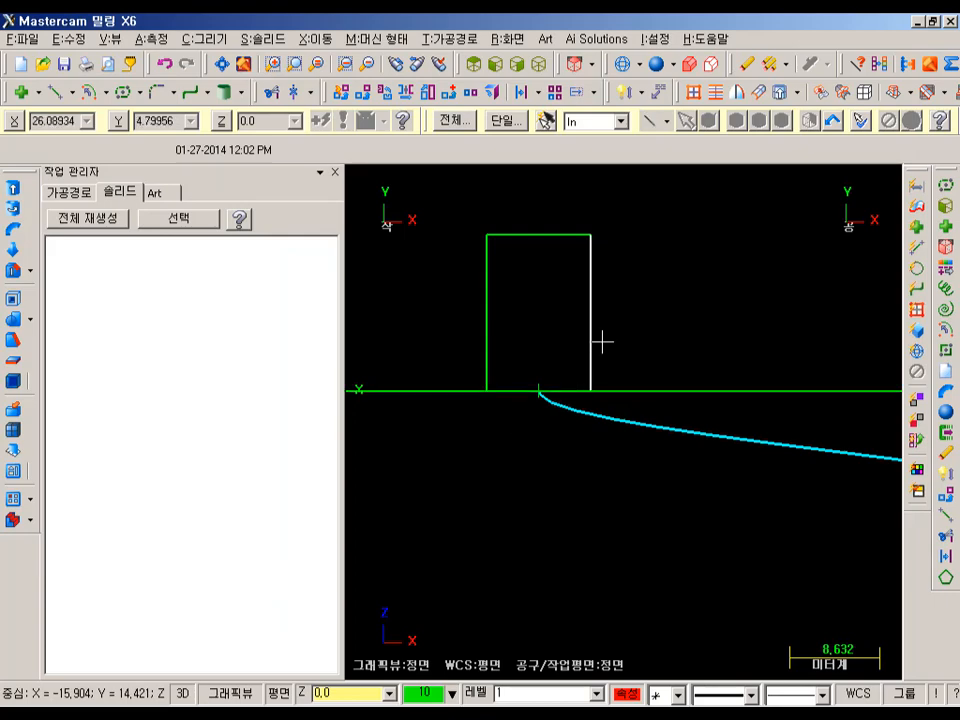
Change the color of the 10 × 15 rectangle to magenta
{"action": "left_click", "coordinate": [425, 693]}
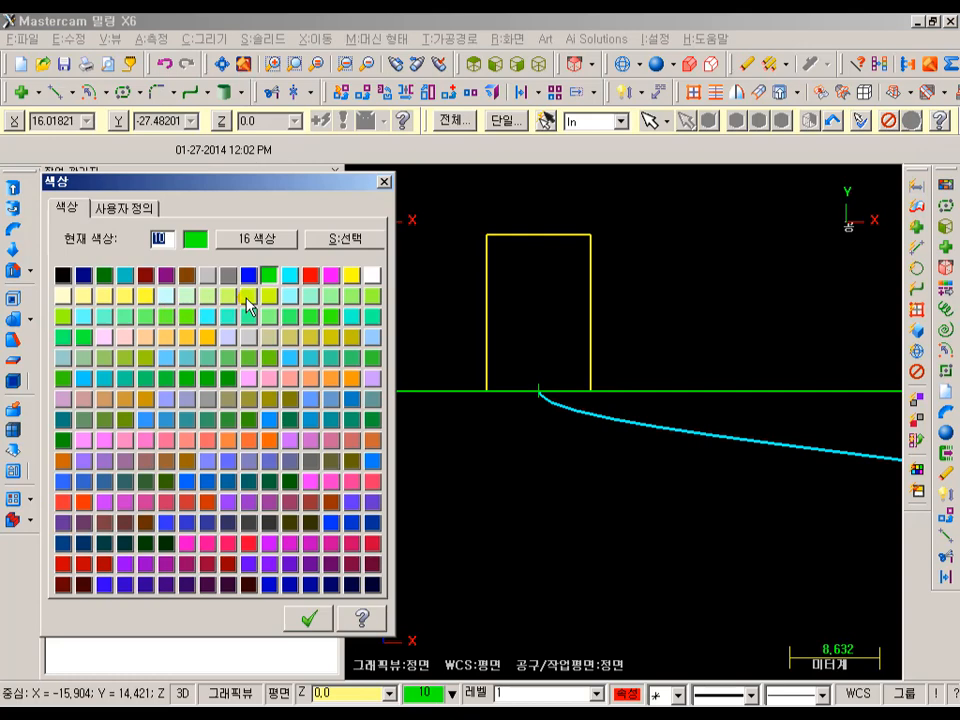
{"action": "left_click", "coordinate": [307, 617]}
{"action": "middle_click_drag", "start_coordinate": [563, 390], "coordinate": [638, 346]}
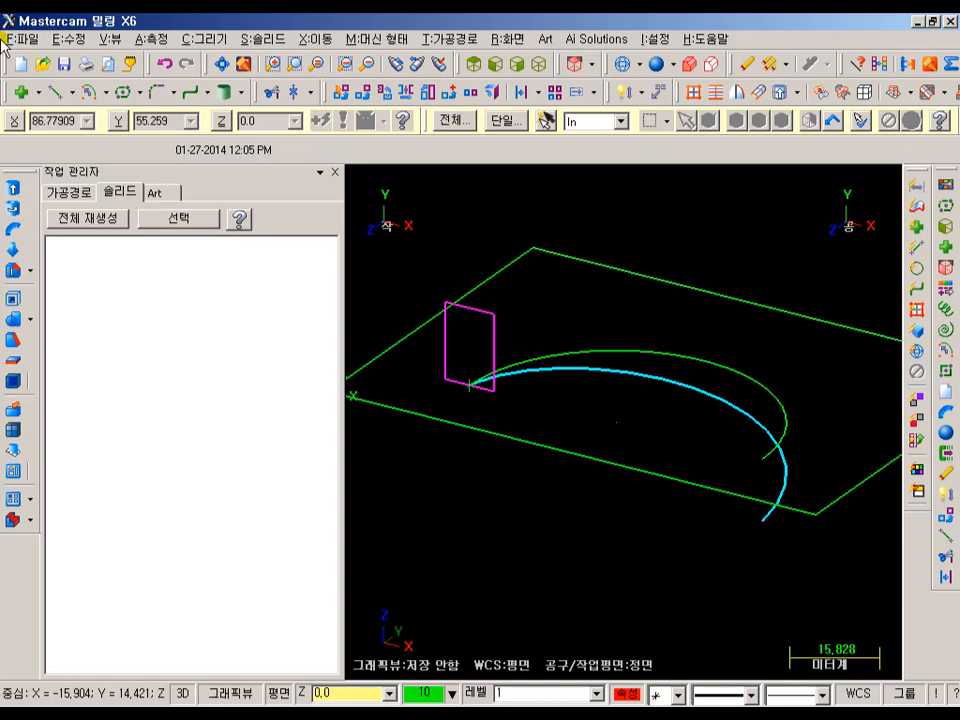
Try to sweep the magenta rectangle along the cyan helix as a new solid body
{"action": "left_click", "coordinate": [18, 228]}
{"action": "left_click", "coordinate": [446, 362]}
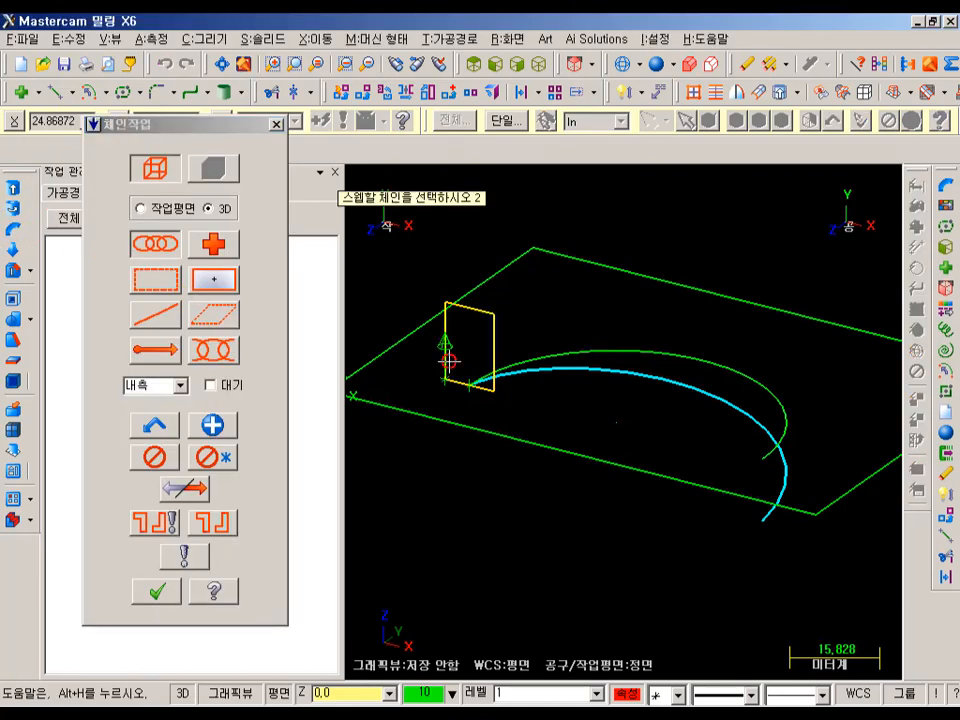
{"action": "left_click", "coordinate": [161, 594]}
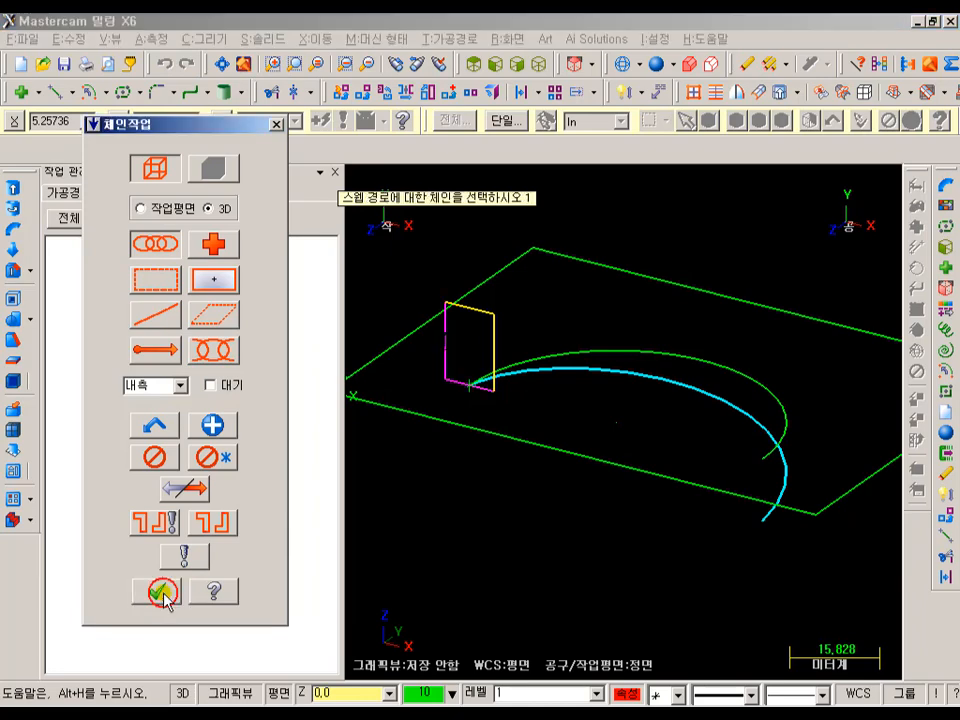
{"action": "left_click", "coordinate": [525, 383]}
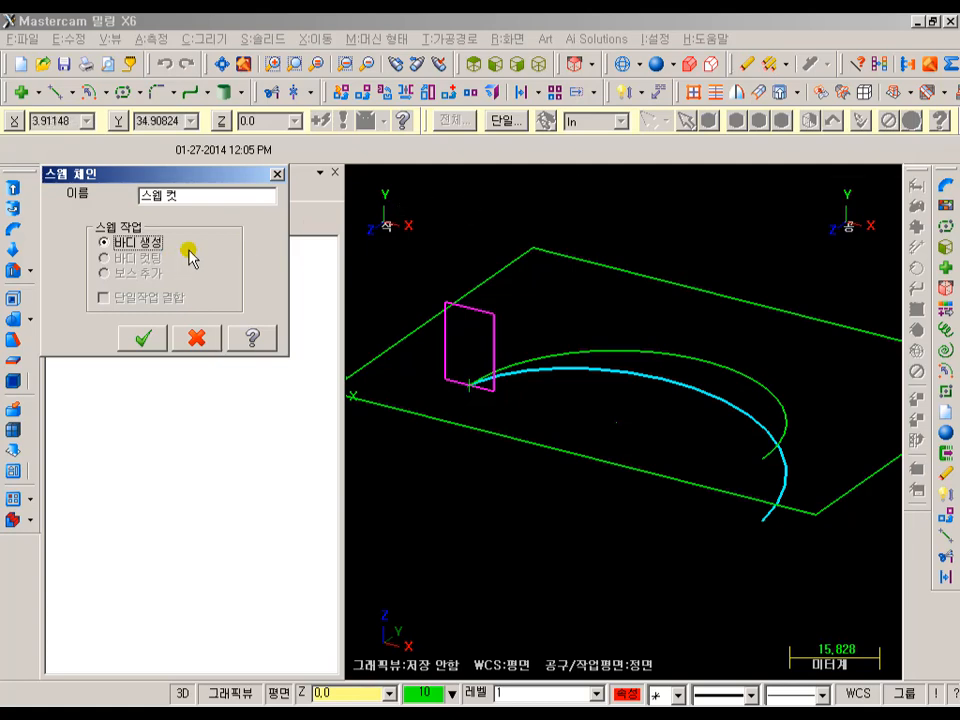
{"action": "scroll", "coordinate": [713, 268], "scroll_direction": "down", "scroll_amount": 2}
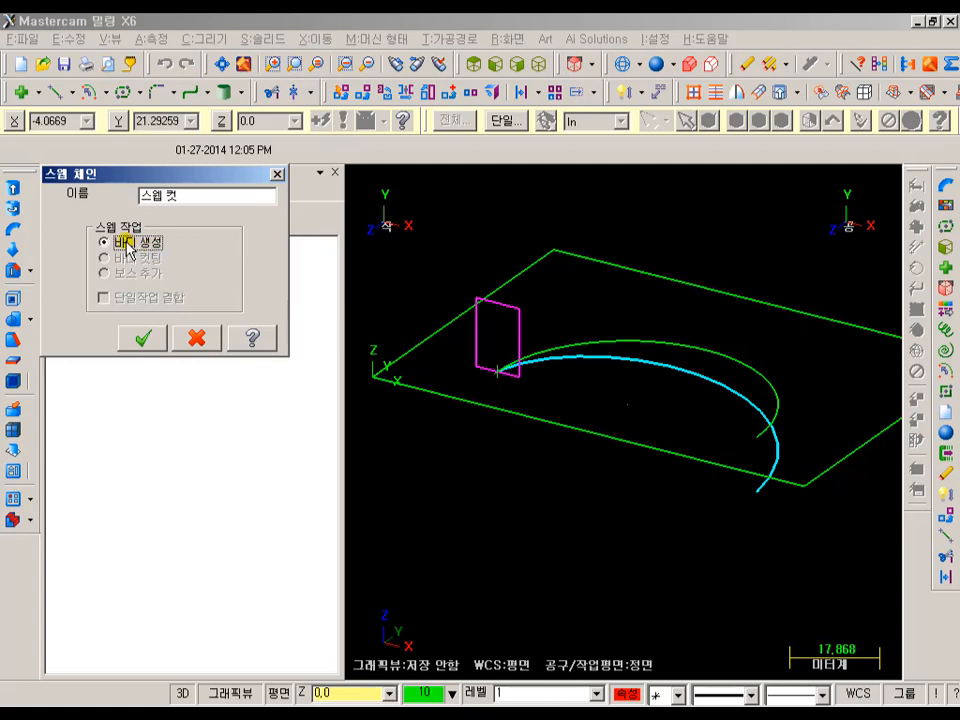
{"action": "left_click", "coordinate": [144, 339]}
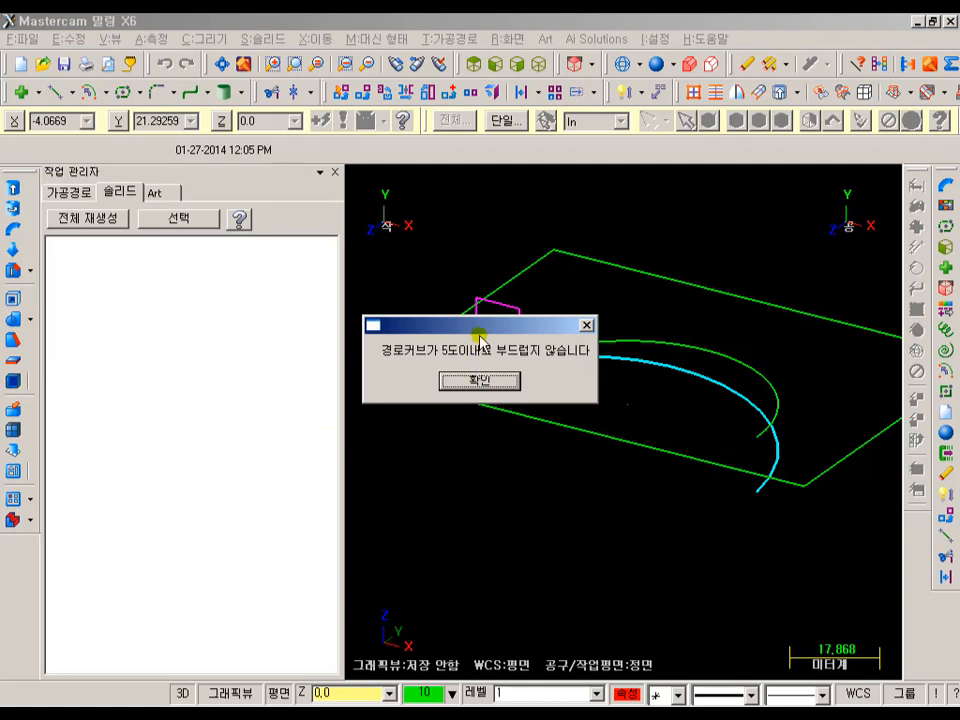
{"action": "left_click_drag", "start_coordinate": [481, 337], "coordinate": [282, 258]}
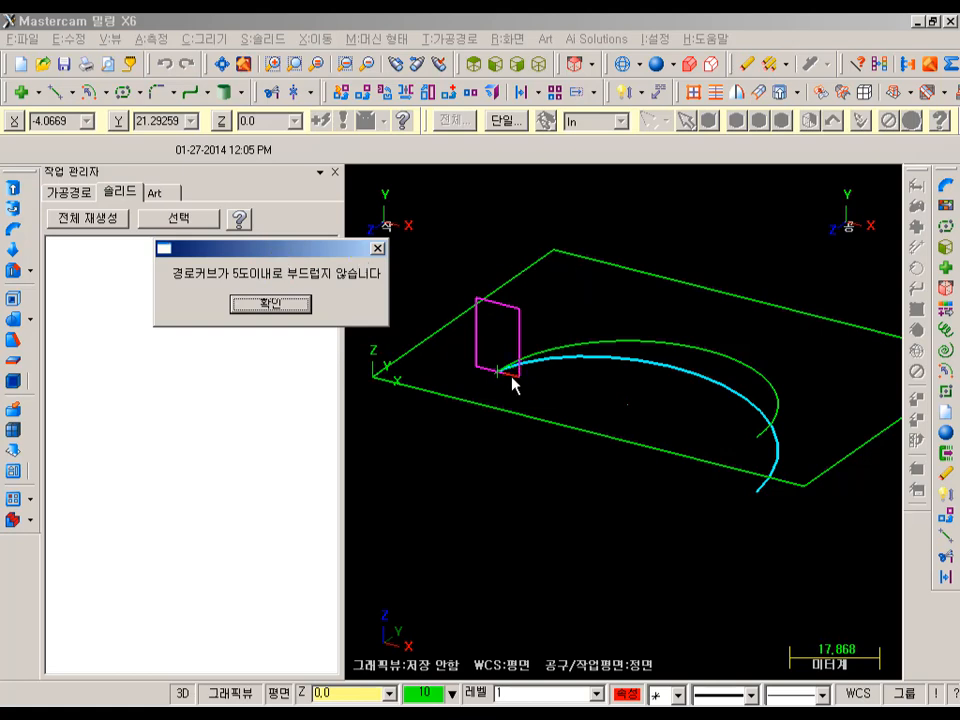
{"action": "left_click", "coordinate": [306, 312]}
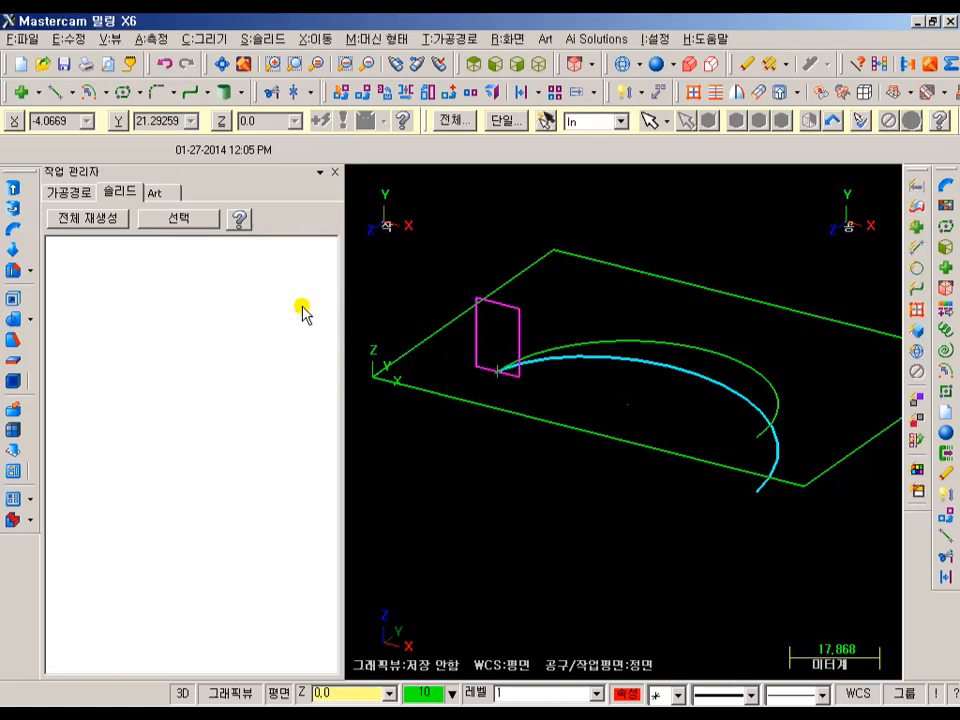
Draw a line from the midpoint of the magenta rectangle's top edge down to the helix's start point, splitting the rectangle in half
{"action": "scroll", "coordinate": [625, 298], "scroll_direction": "up", "scroll_amount": 1}
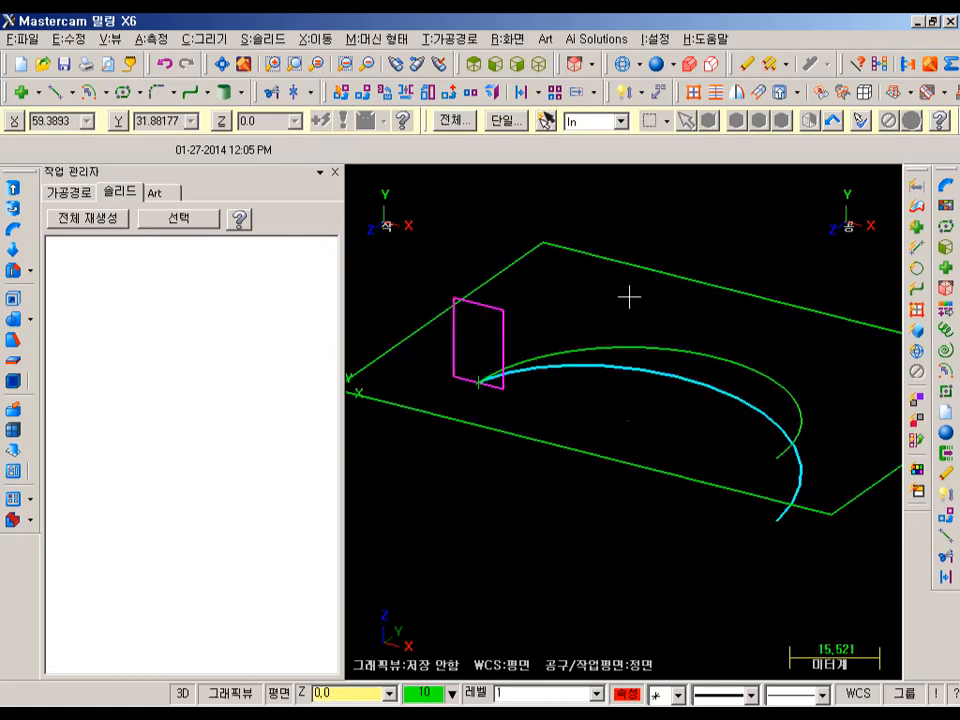
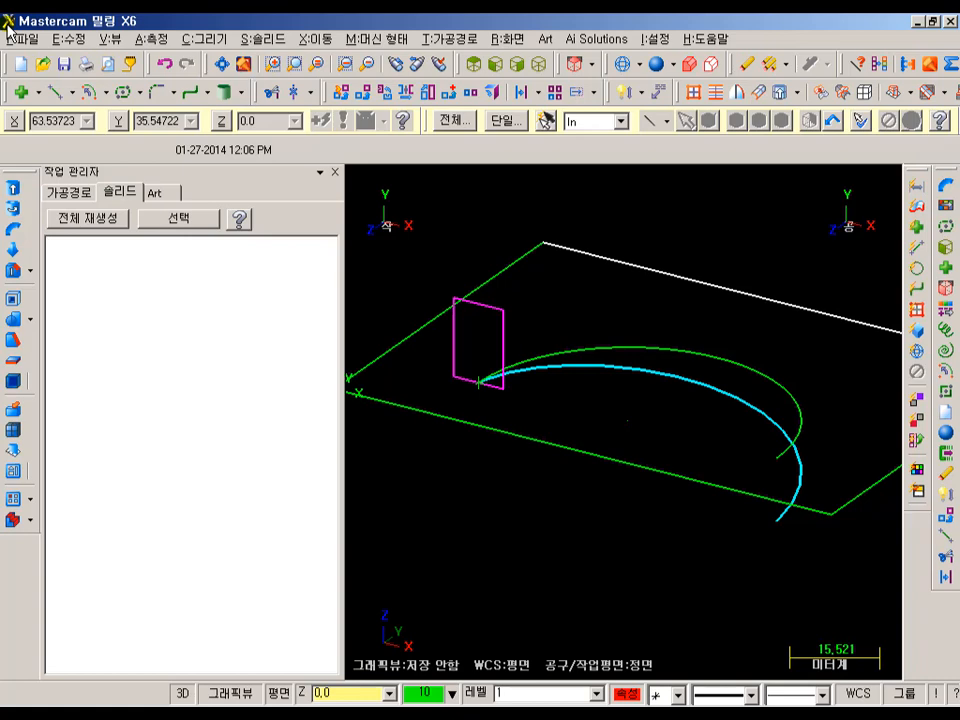
{"action": "scroll", "coordinate": [281, 242], "scroll_direction": "up", "scroll_amount": 12}
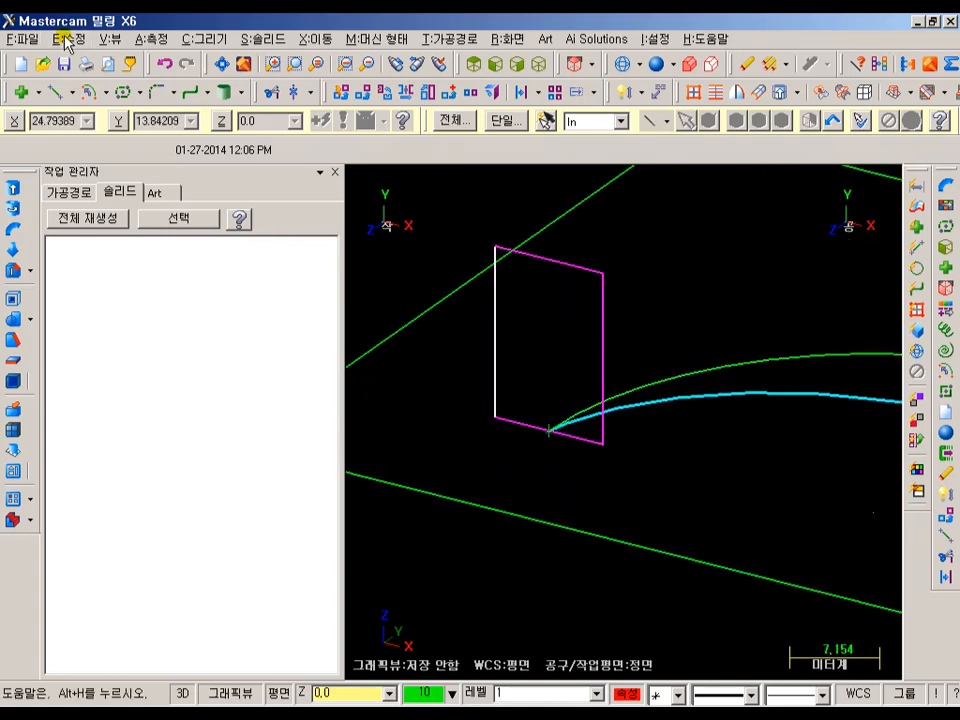
{"action": "left_click", "coordinate": [52, 93]}
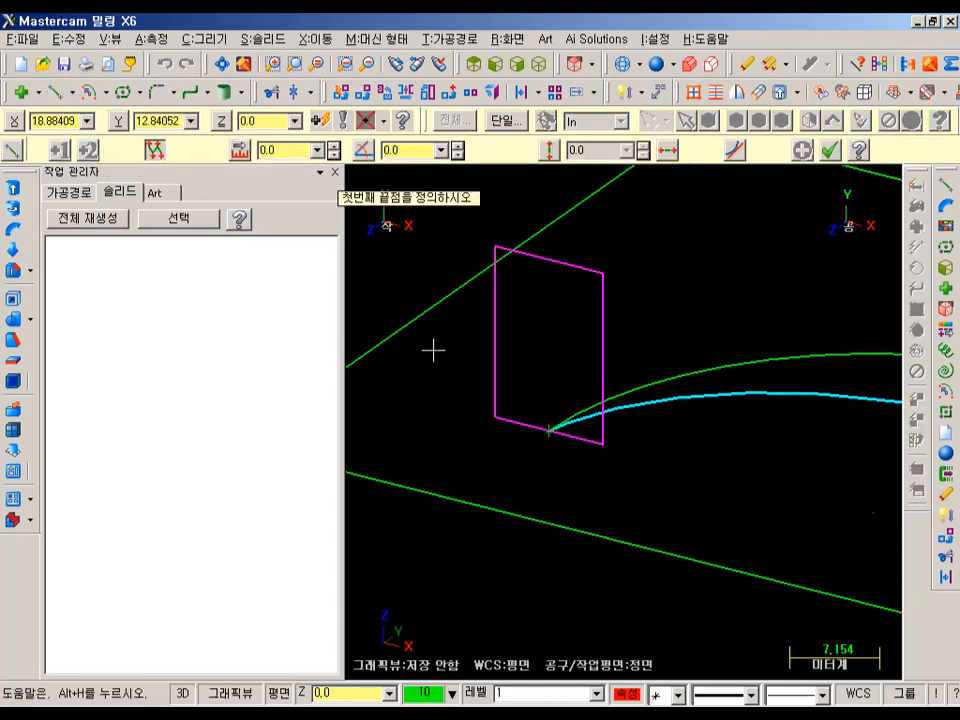
{"action": "left_click", "coordinate": [549, 262]}
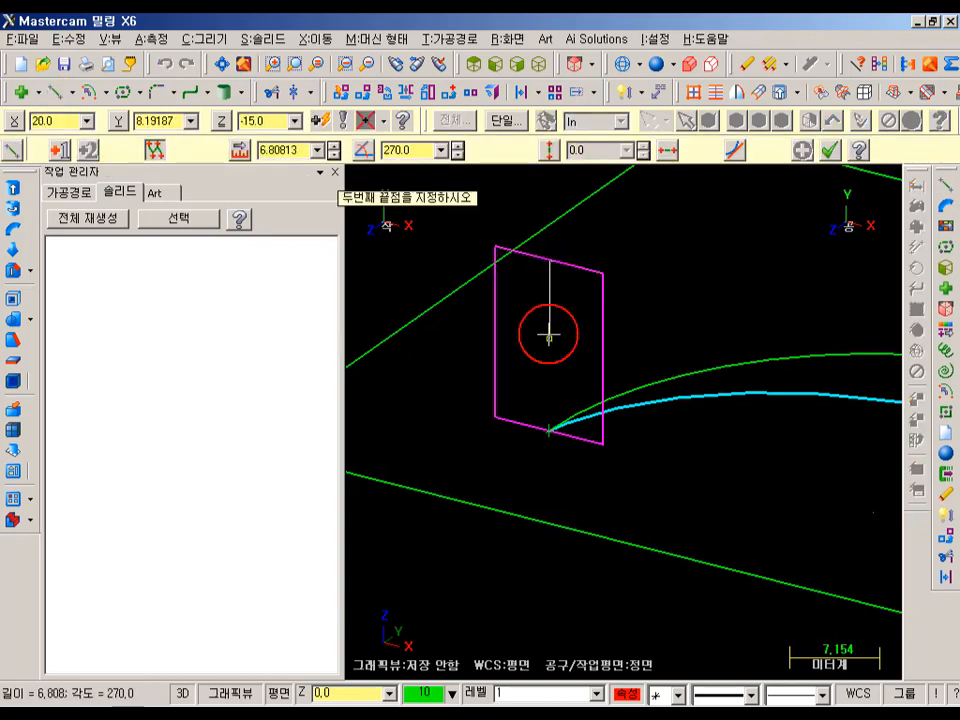
{"action": "left_click", "coordinate": [549, 430]}
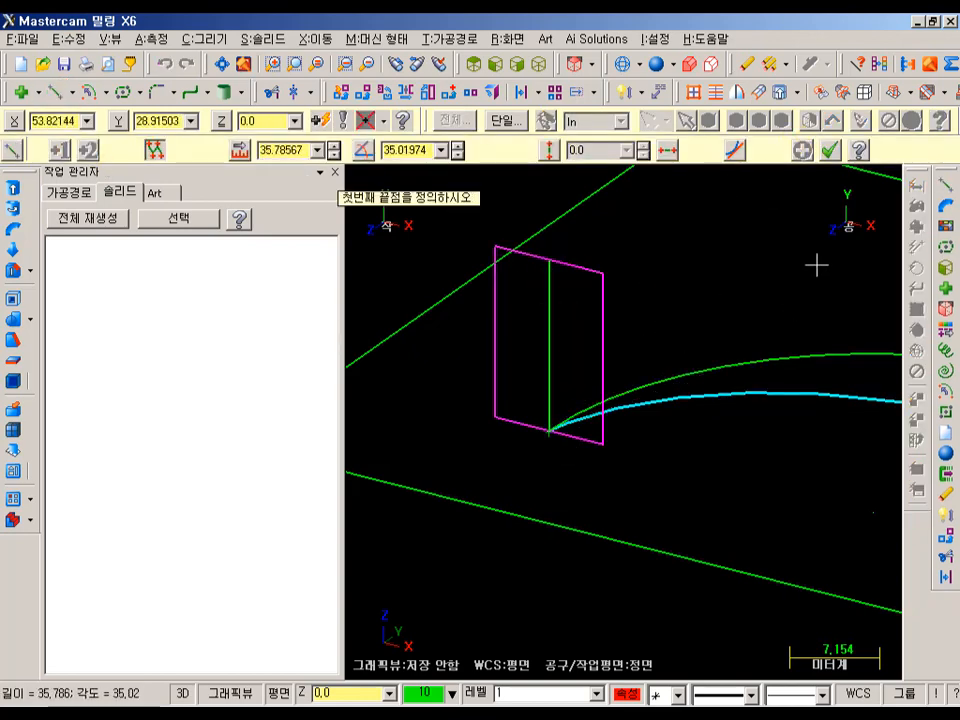
{"action": "left_click", "coordinate": [829, 152]}
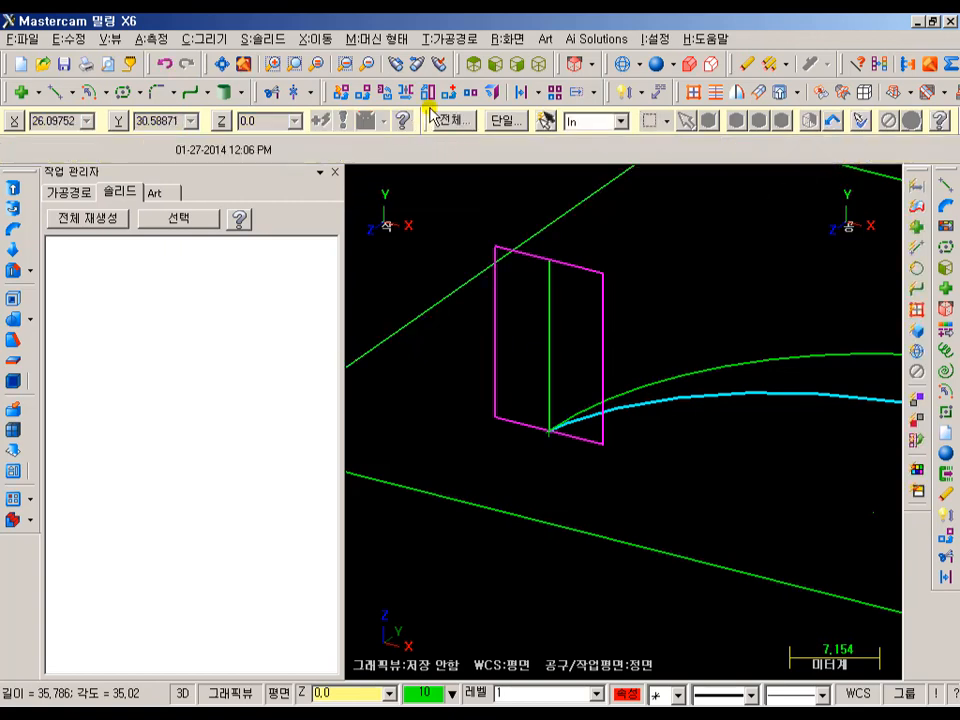
Break the magenta rectangle's top and bottom edges at the endpoints of the vertical center line
{"action": "left_click", "coordinate": [297, 94]}
{"action": "left_click", "coordinate": [572, 263]}
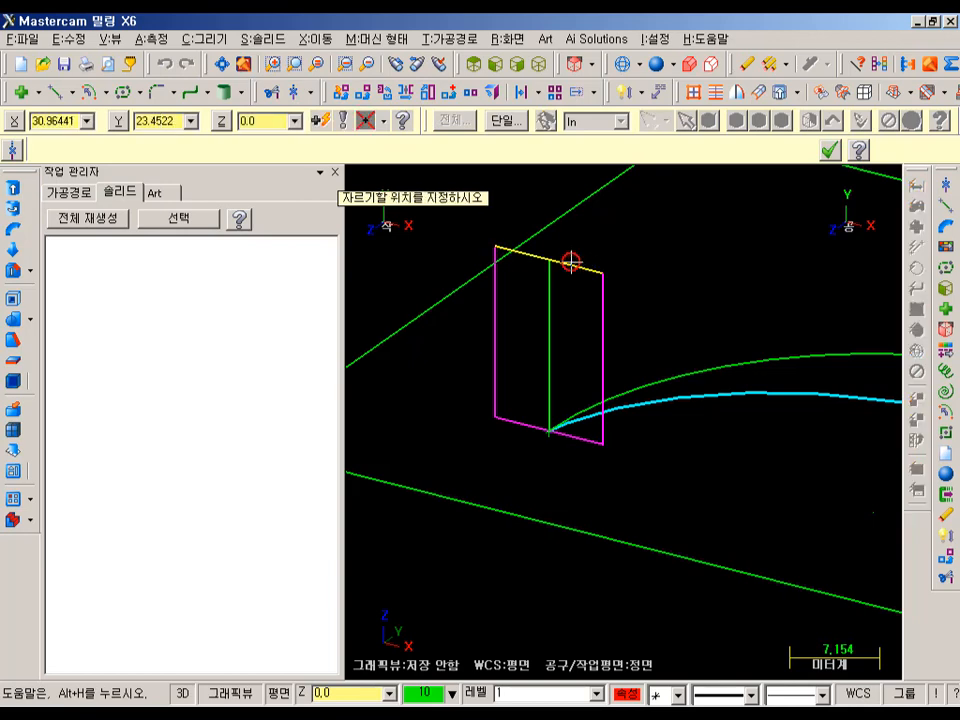
{"action": "left_click", "coordinate": [550, 265]}
{"action": "left_click", "coordinate": [552, 265]}
{"action": "left_click", "coordinate": [554, 433]}
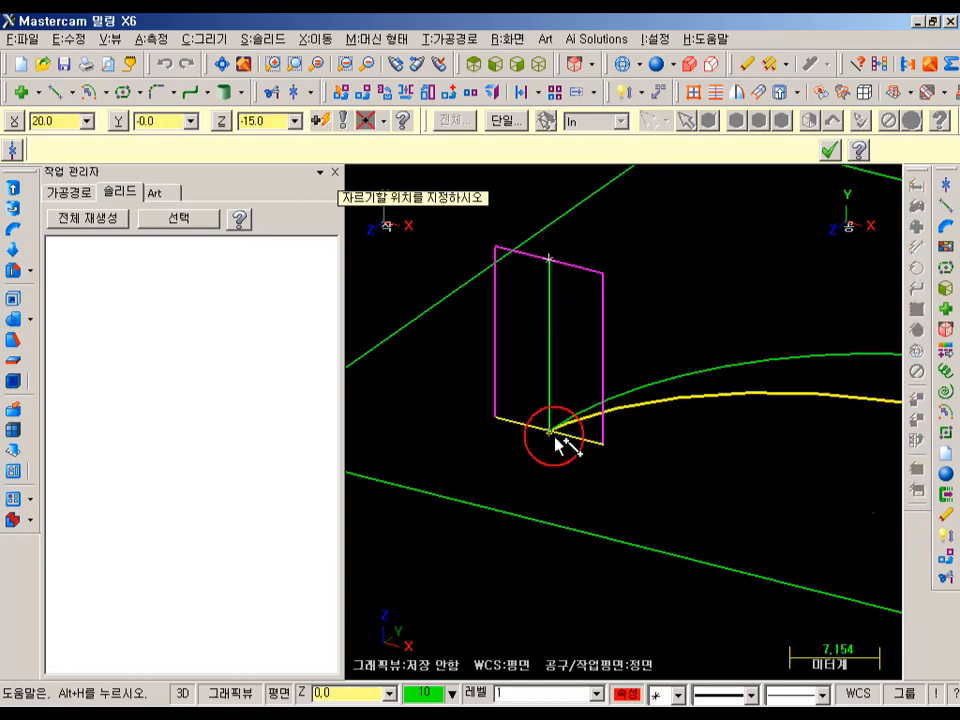
{"action": "left_click", "coordinate": [548, 432]}
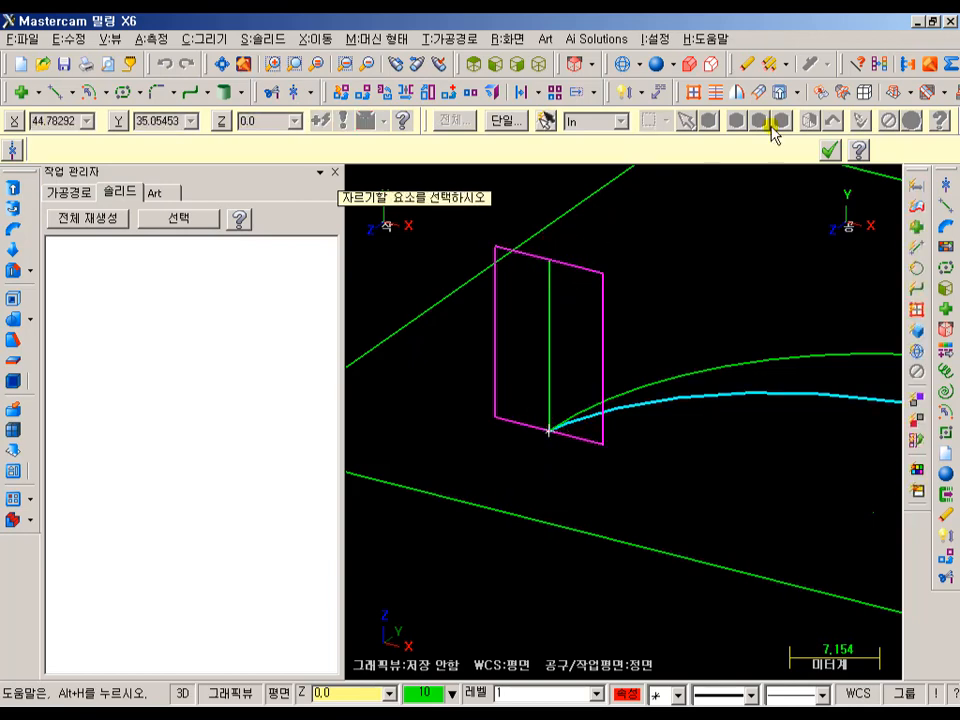
{"action": "left_click", "coordinate": [830, 150]}
Sweep the rectangle's outer half, bounded by the center line, along the cyan helix as a new solid body
{"action": "scroll", "coordinate": [553, 251], "scroll_direction": "up", "scroll_amount": 1}
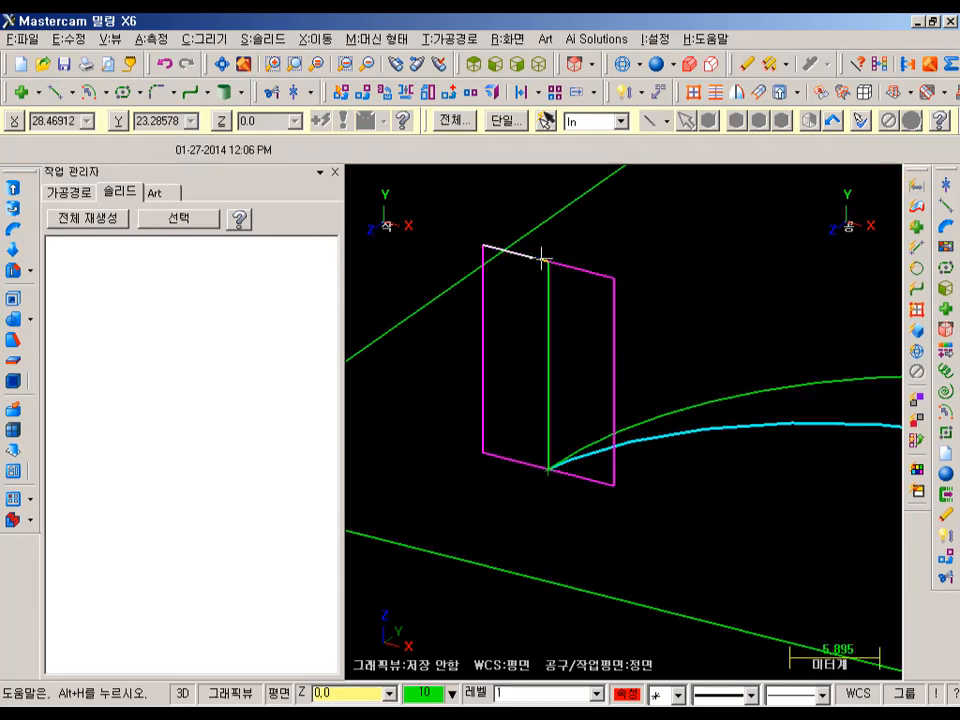
{"action": "scroll", "coordinate": [551, 349], "scroll_direction": "down", "scroll_amount": 2}
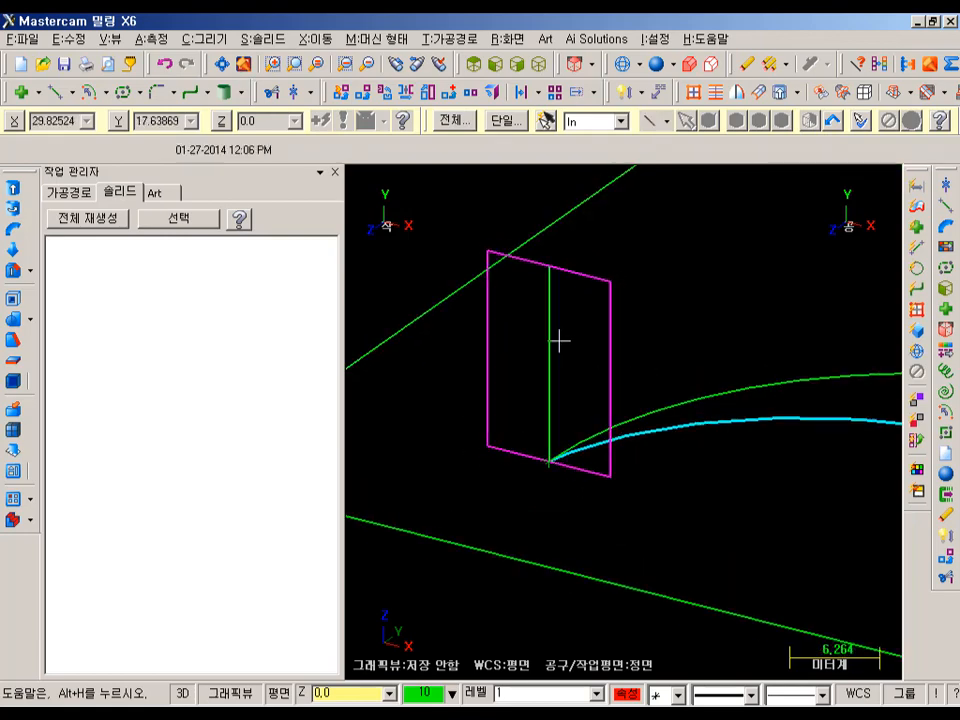
{"action": "scroll", "coordinate": [476, 326], "scroll_direction": "down", "scroll_amount": 2}
{"action": "scroll", "coordinate": [681, 302], "scroll_direction": "down", "scroll_amount": 1}
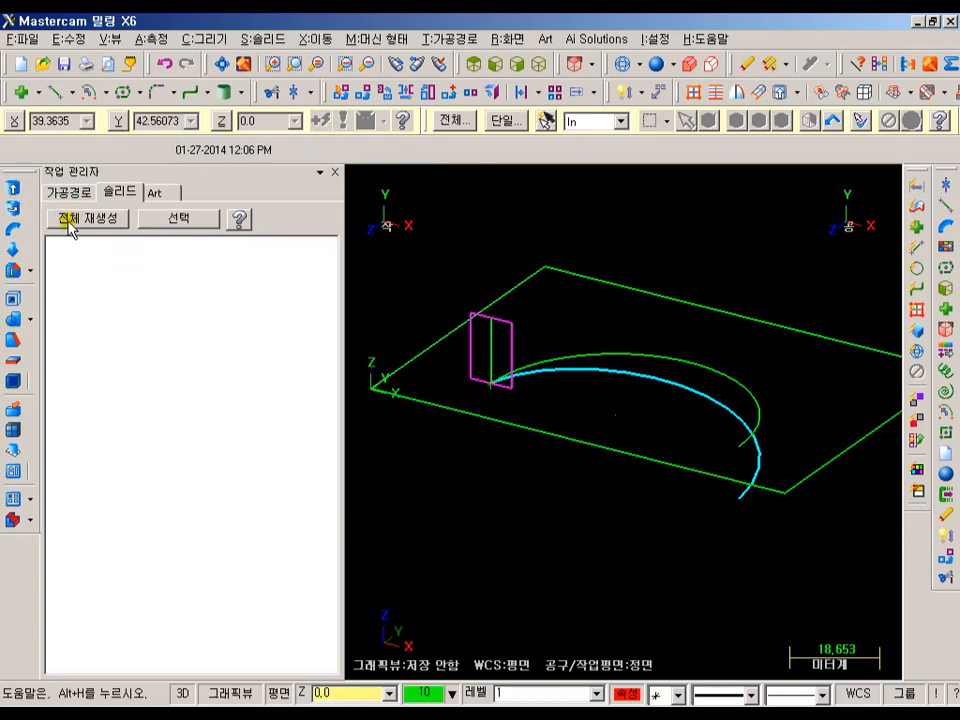
{"action": "left_click", "coordinate": [13, 229]}
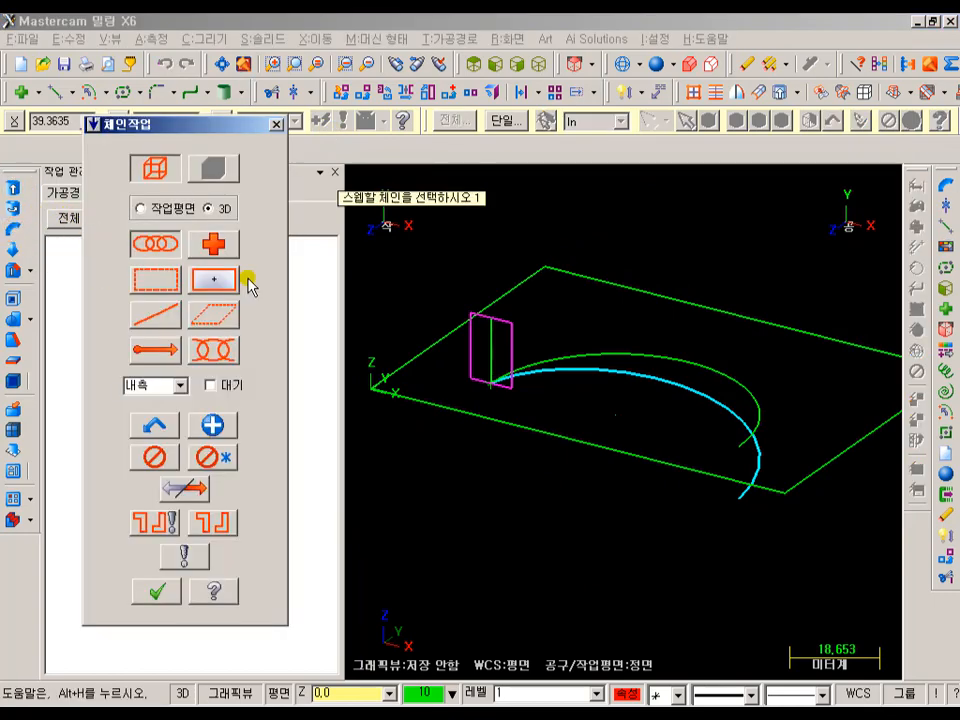
{"action": "left_click", "coordinate": [459, 359]}
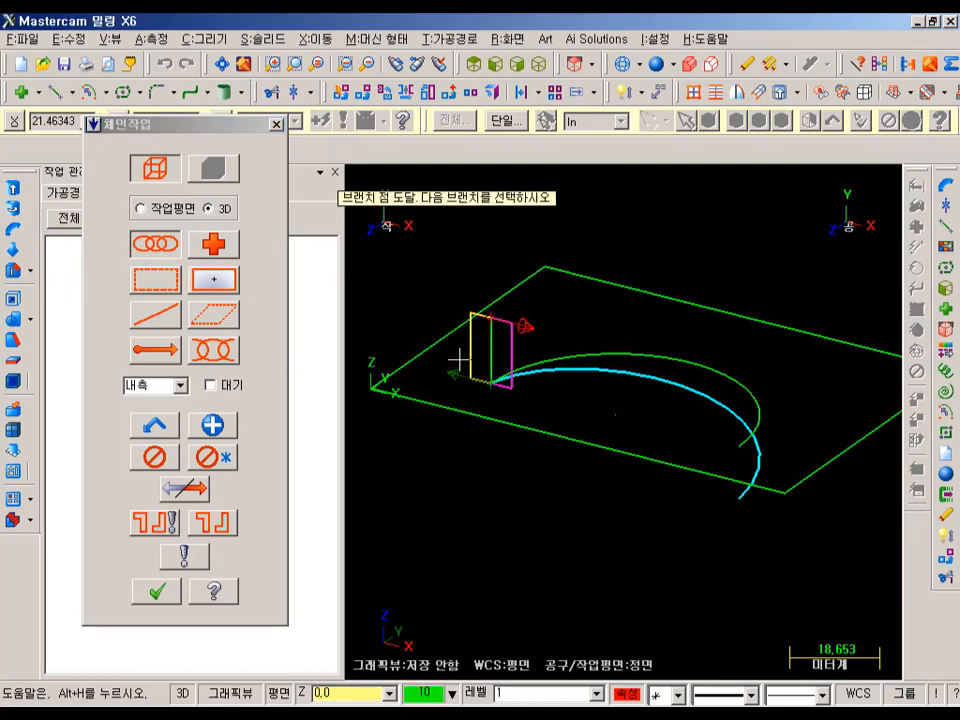
{"action": "scroll", "coordinate": [482, 348], "scroll_direction": "up", "scroll_amount": 4}
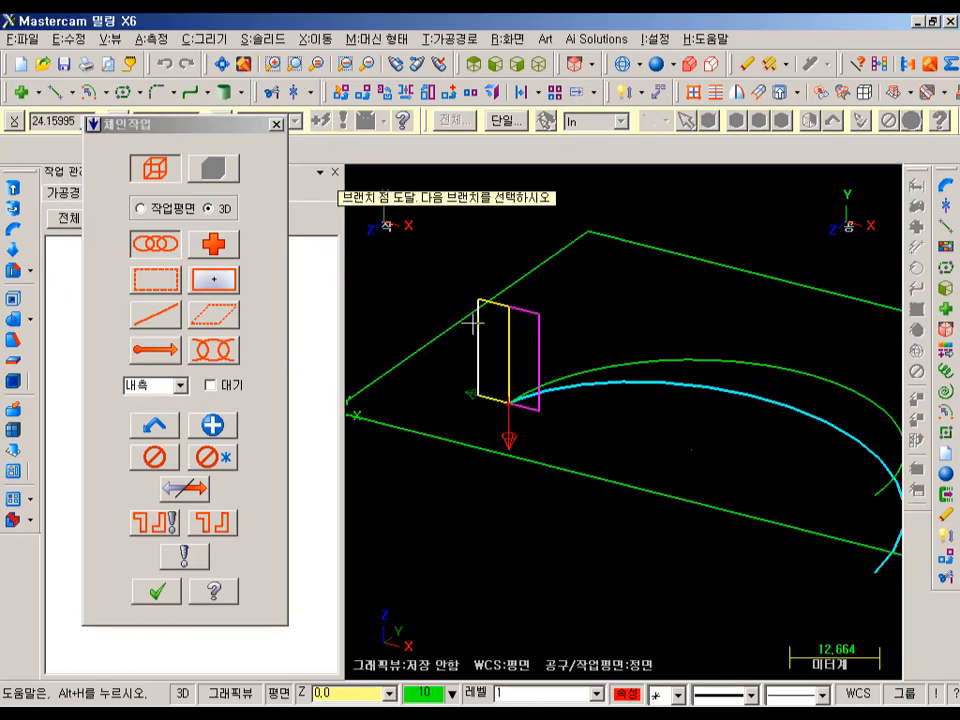
{"action": "left_click", "coordinate": [159, 594]}
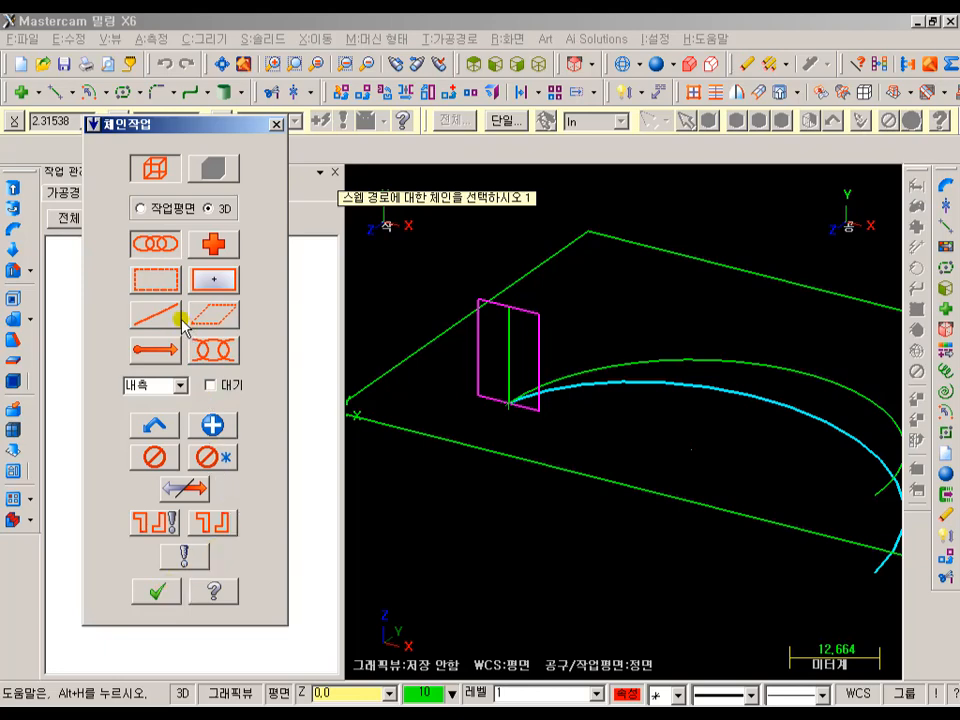
{"action": "left_click", "coordinate": [565, 399]}
{"action": "scroll", "coordinate": [440, 300], "scroll_direction": "down", "scroll_amount": 2}
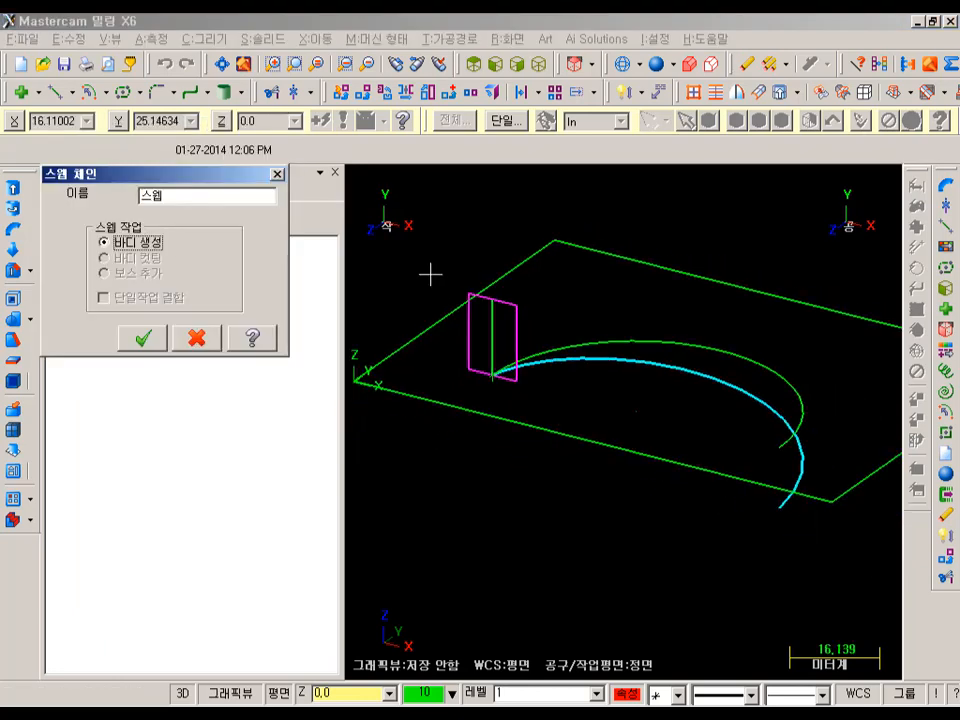
{"action": "left_click", "coordinate": [146, 340]}
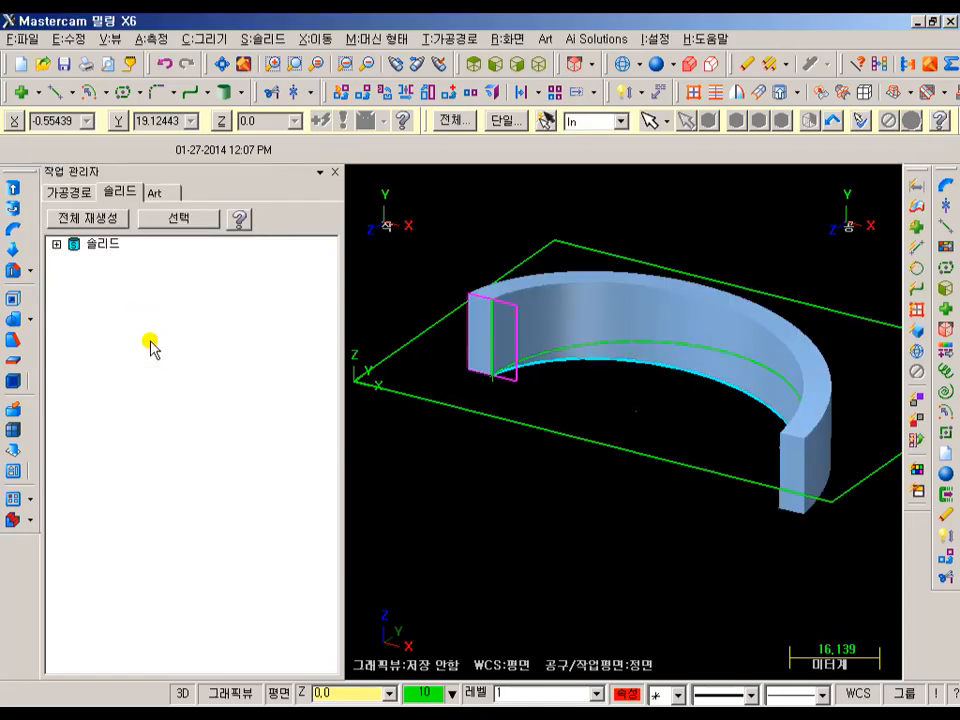
Sweep the rectangle's inner half along the cyan helix as a boss (보스 추가) added to the existing solid
{"action": "middle_click_drag", "start_coordinate": [626, 310], "coordinate": [671, 246]}
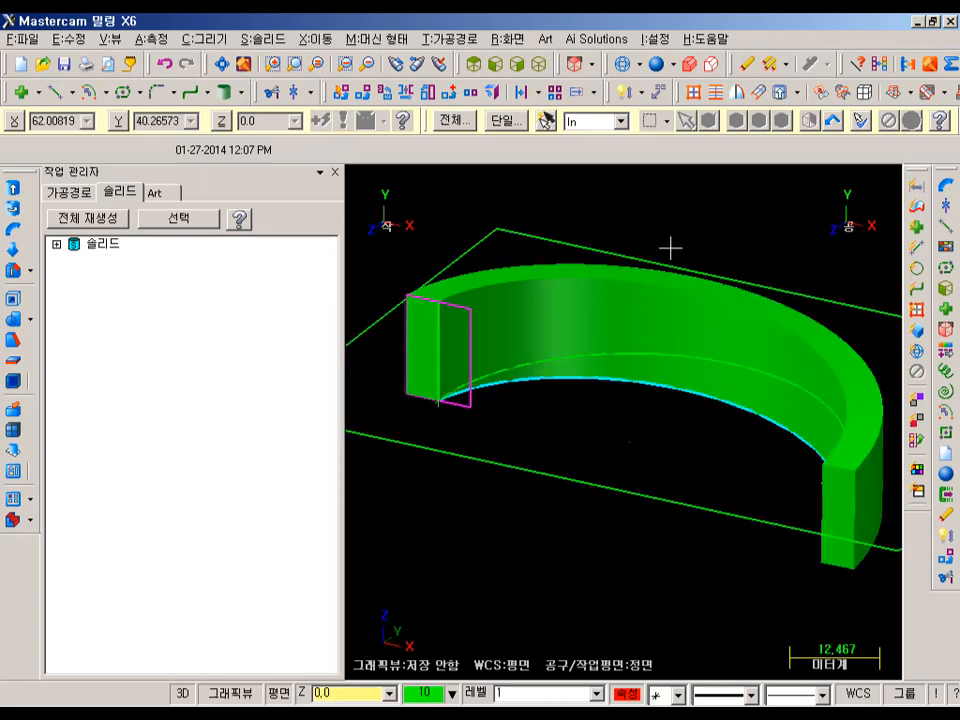
{"action": "left_click", "coordinate": [19, 235]}
{"action": "left_click", "coordinate": [470, 348]}
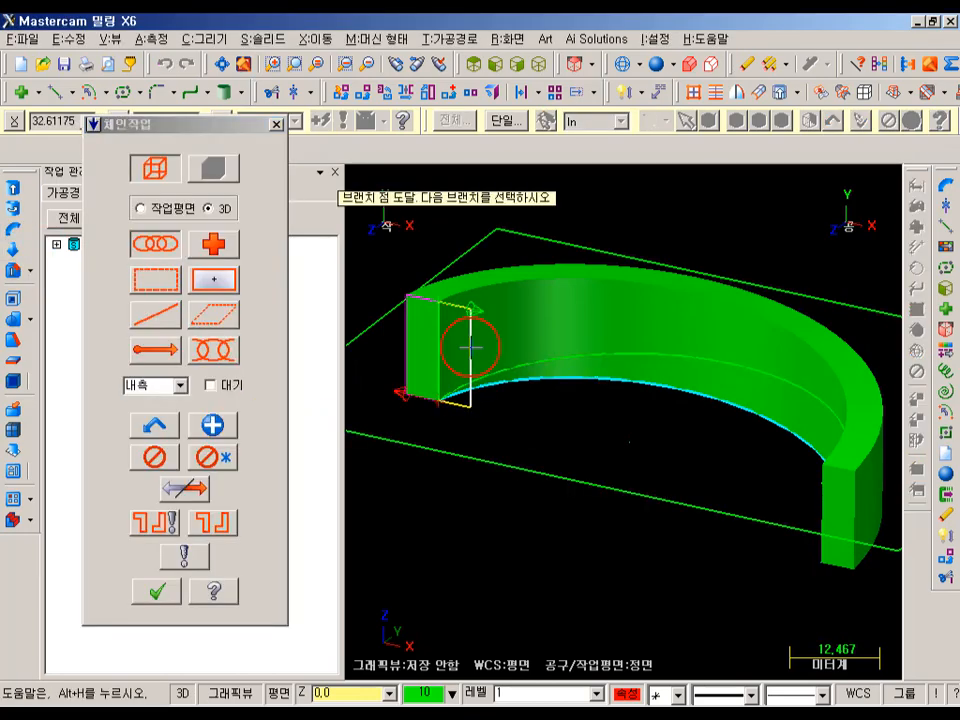
{"action": "left_click", "coordinate": [159, 594]}
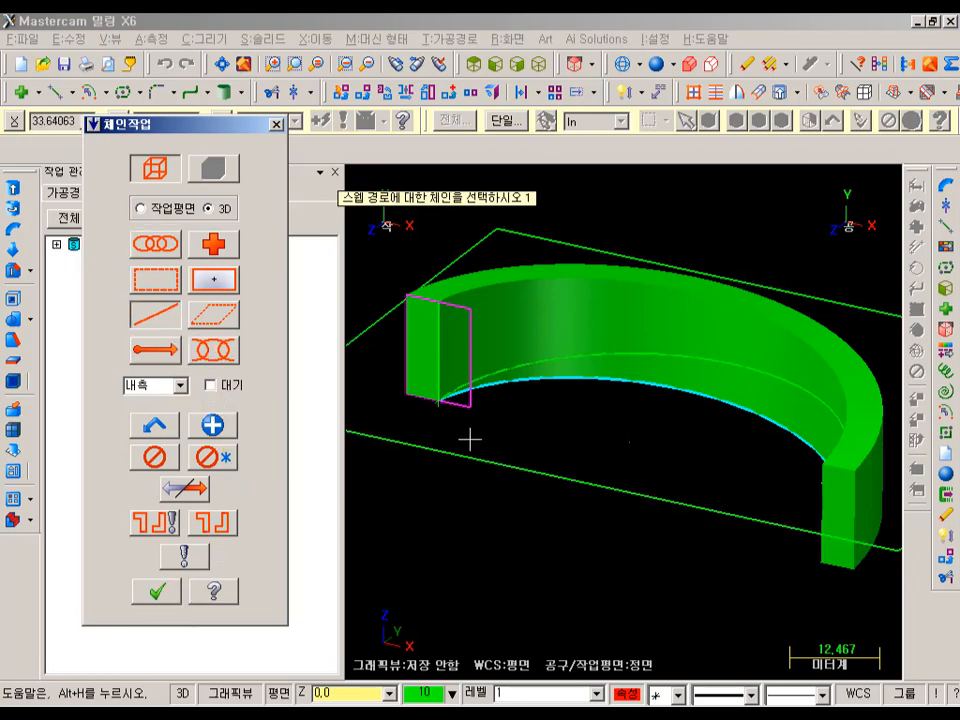
{"action": "left_click", "coordinate": [491, 386]}
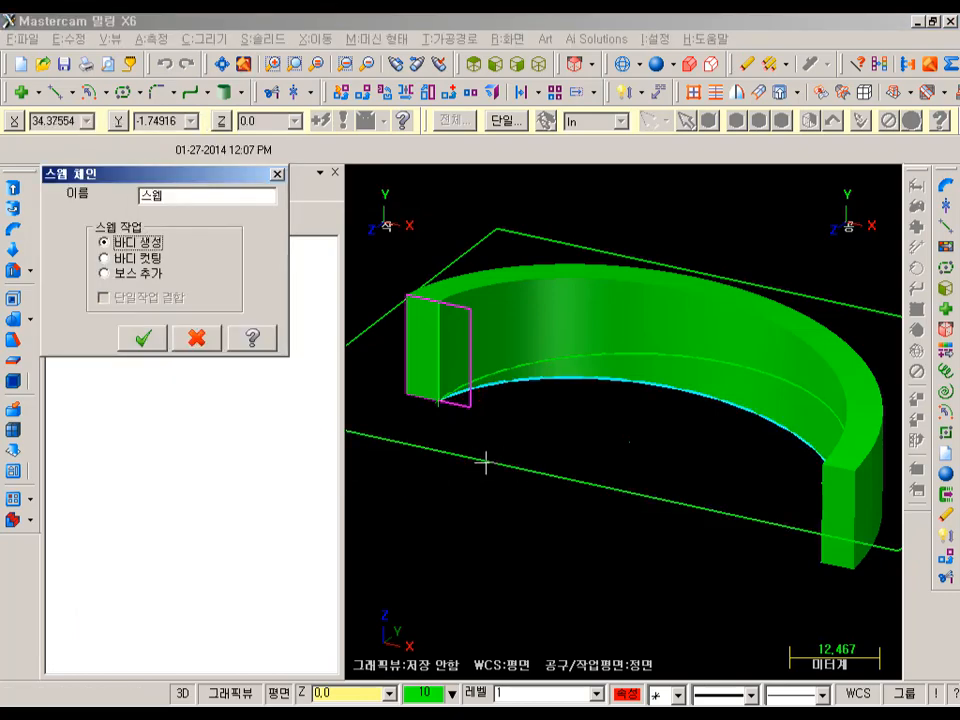
{"action": "left_click", "coordinate": [105, 273]}
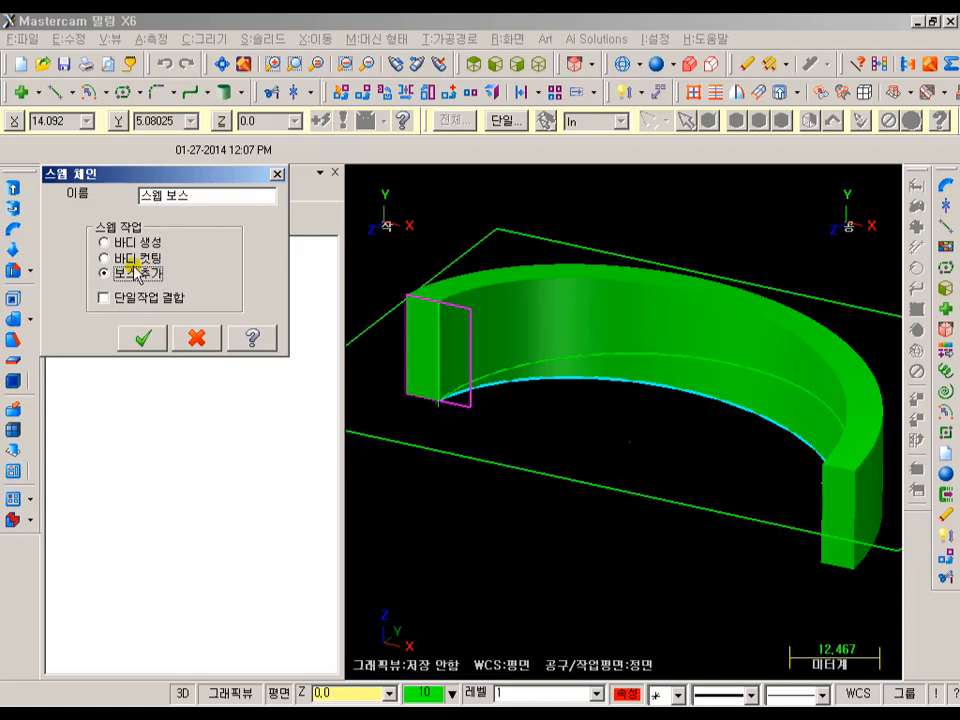
{"action": "left_click", "coordinate": [106, 244]}
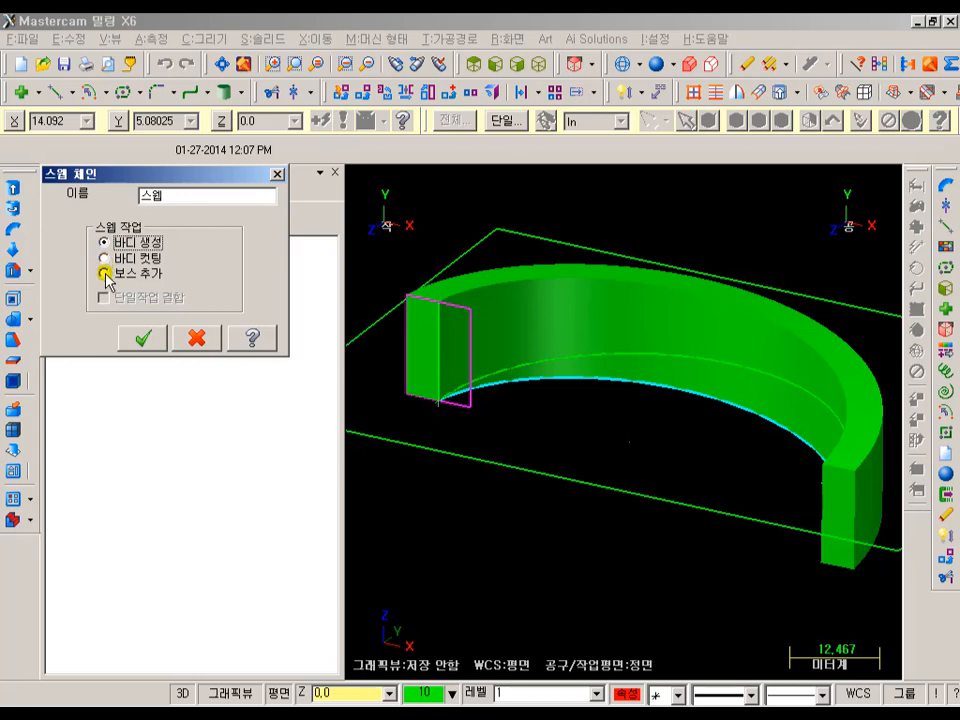
{"action": "left_click", "coordinate": [105, 274]}
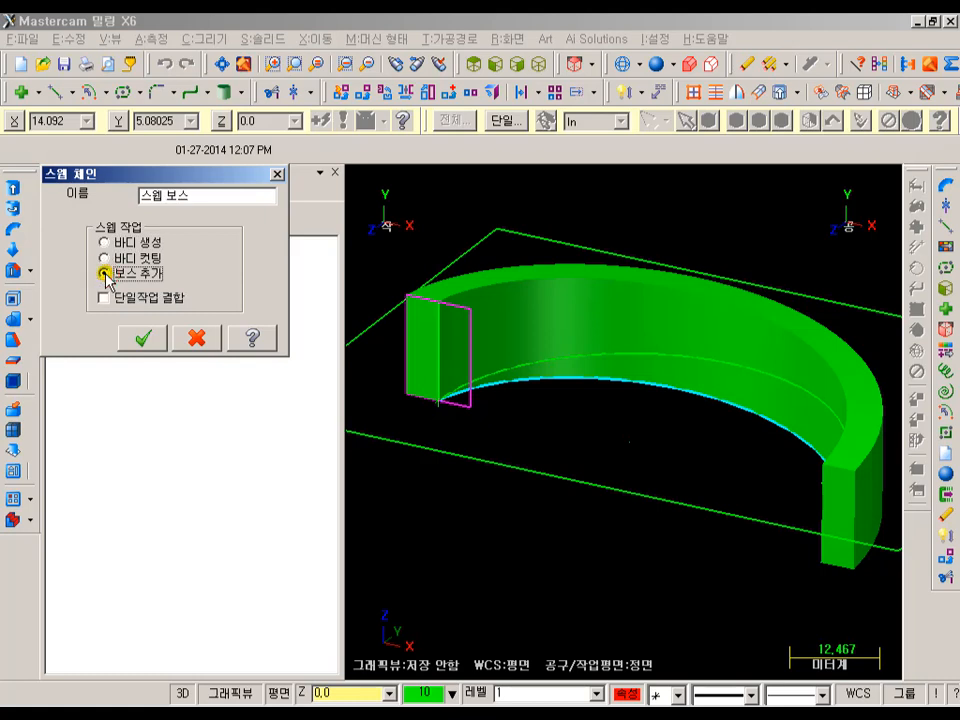
{"action": "left_click", "coordinate": [147, 339]}
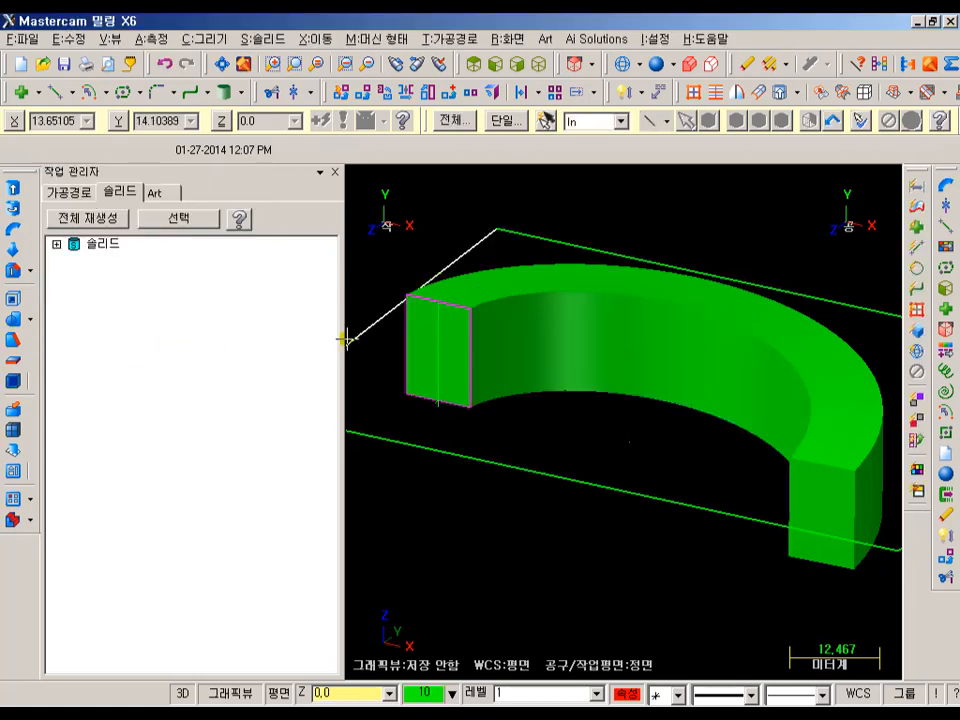
Examine the combined helical solid's two top faces and its end section from several angles
{"action": "mouse_move", "coordinate": [843, 318]}
{"action": "middle_mouse_down"}
{"action": "mouse_move", "coordinate": [851, 302]}
{"action": "mouse_move", "coordinate": [827, 247]}
{"action": "mouse_move", "coordinate": [838, 283]}
{"action": "mouse_move", "coordinate": [827, 339]}
{"action": "mouse_move", "coordinate": [859, 330]}
{"action": "middle_mouse_up"}
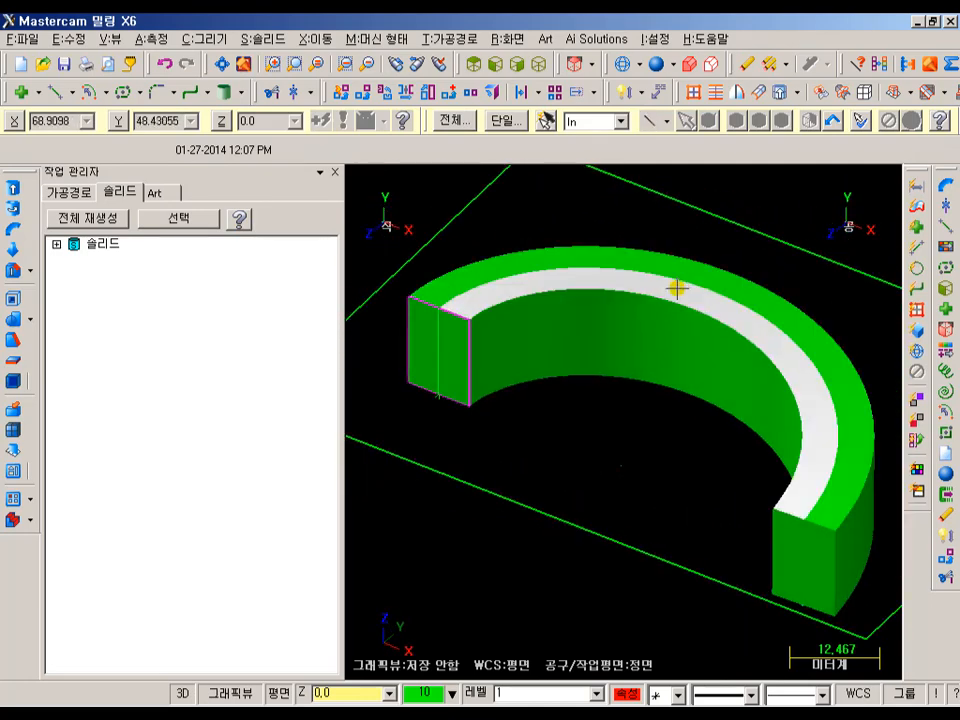
{"action": "left_click", "coordinate": [677, 285]}
{"action": "left_click", "coordinate": [698, 303]}
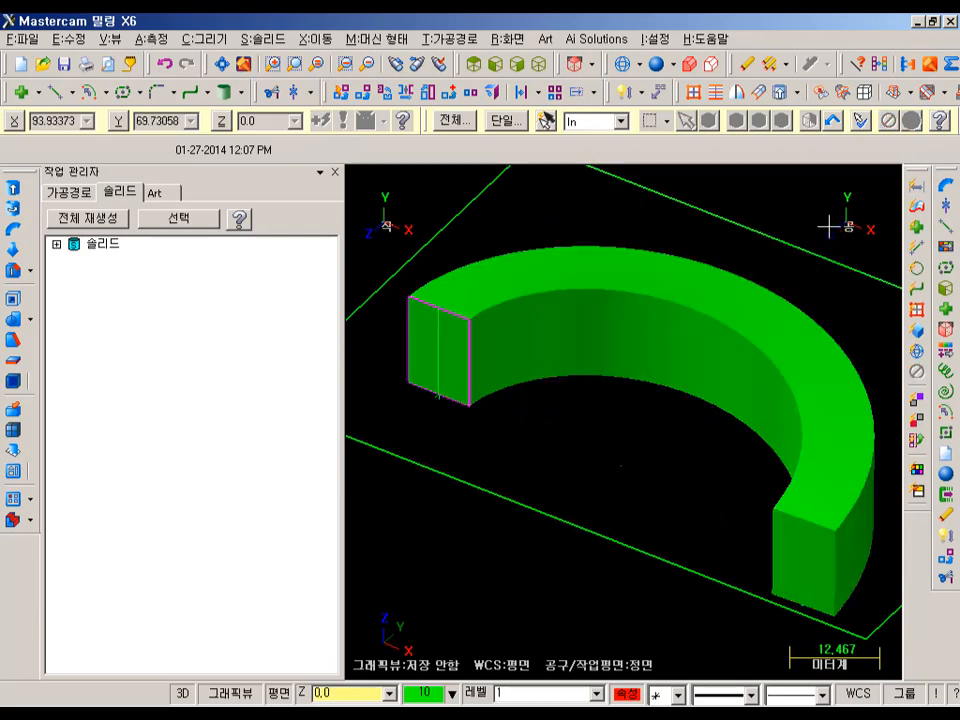
{"action": "scroll", "coordinate": [573, 430], "scroll_direction": "down", "scroll_amount": 2}
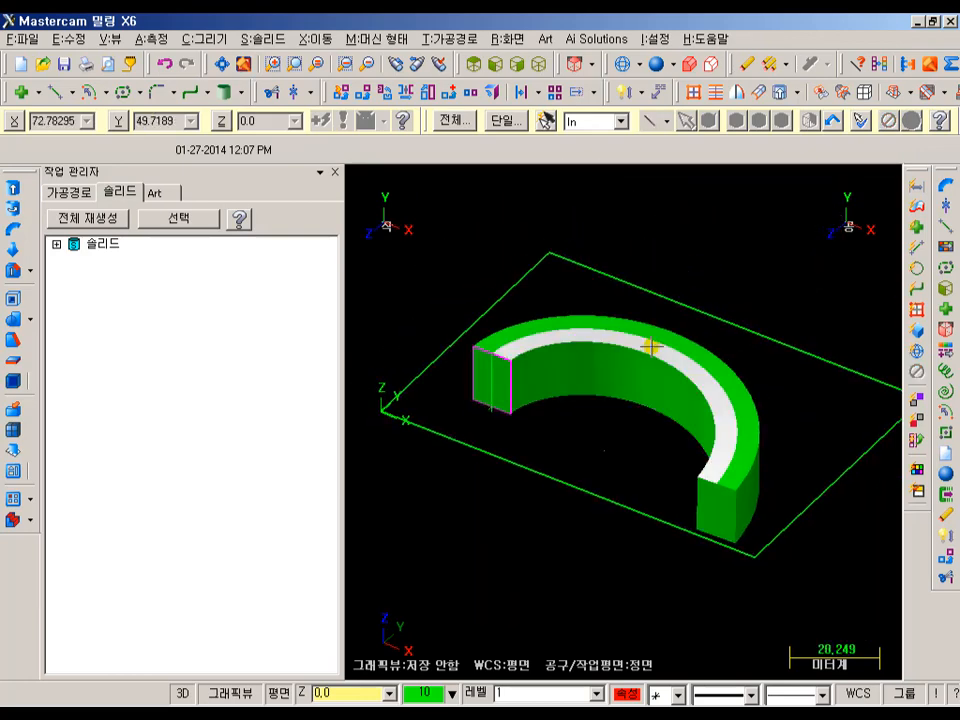
{"action": "mouse_move", "coordinate": [668, 345]}
{"action": "middle_mouse_down"}
{"action": "mouse_move", "coordinate": [679, 319]}
{"action": "mouse_move", "coordinate": [701, 336]}
{"action": "mouse_move", "coordinate": [759, 341]}
{"action": "mouse_move", "coordinate": [814, 302]}
{"action": "mouse_move", "coordinate": [658, 360]}
{"action": "middle_mouse_up"}
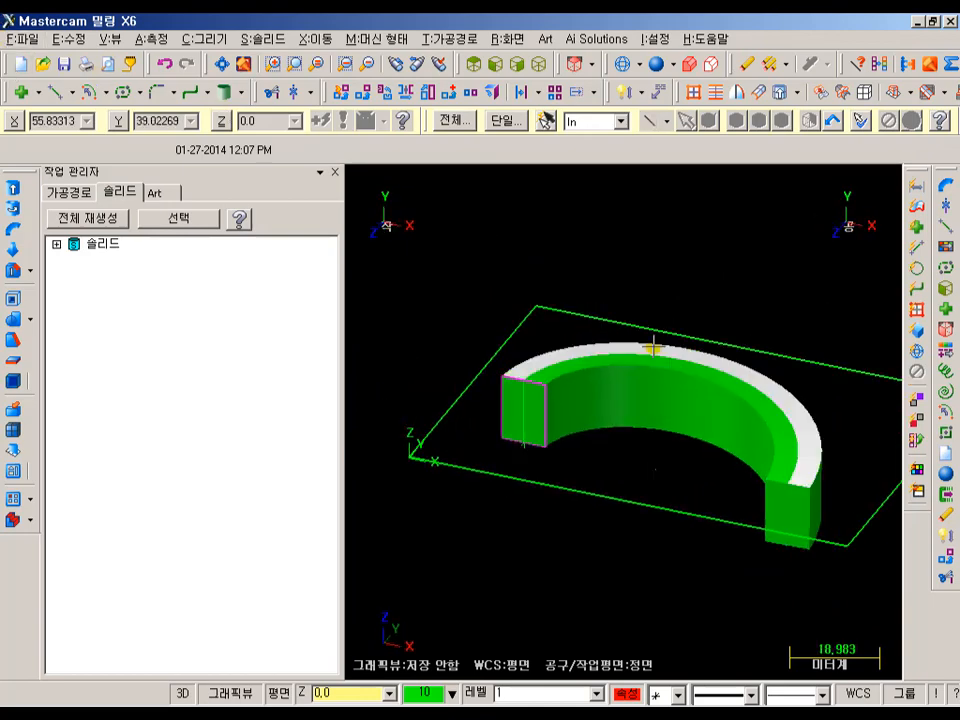
{"action": "scroll", "coordinate": [557, 396], "scroll_direction": "up", "scroll_amount": 4}
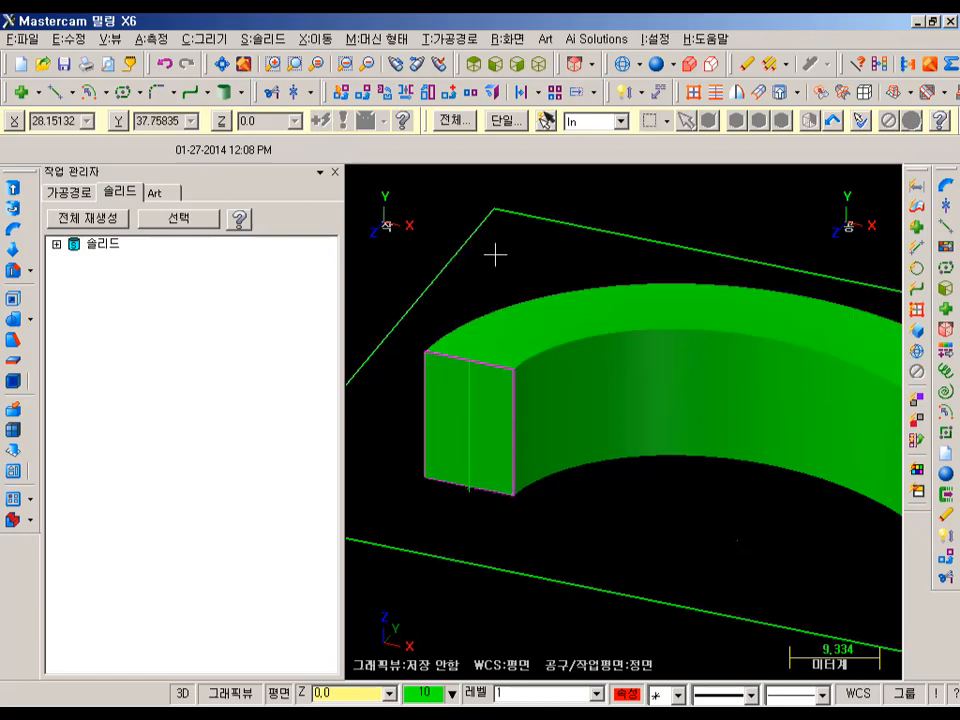
{"action": "scroll", "coordinate": [474, 250], "scroll_direction": "down", "scroll_amount": 1}
{"action": "middle_click_drag", "start_coordinate": [591, 268], "coordinate": [612, 268]}
{"action": "scroll", "coordinate": [492, 286], "scroll_direction": "down", "scroll_amount": 2}
{"action": "key", "text": "alt+F1"}
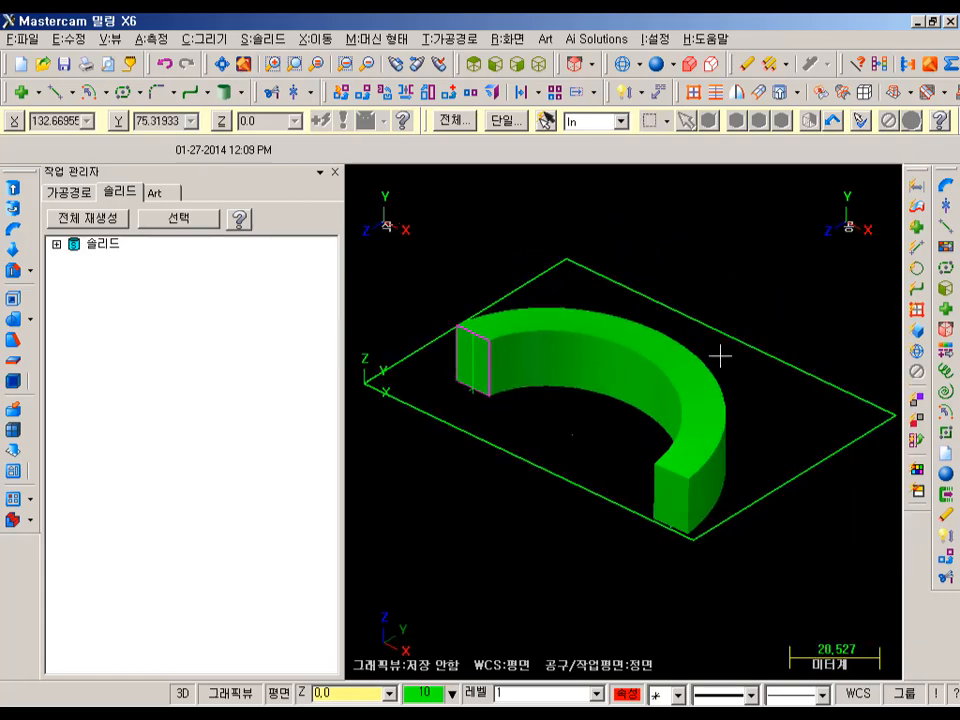
Delete the swept solid, leaving the wireframe geometry in place
{"action": "left_click", "coordinate": [100, 244]}
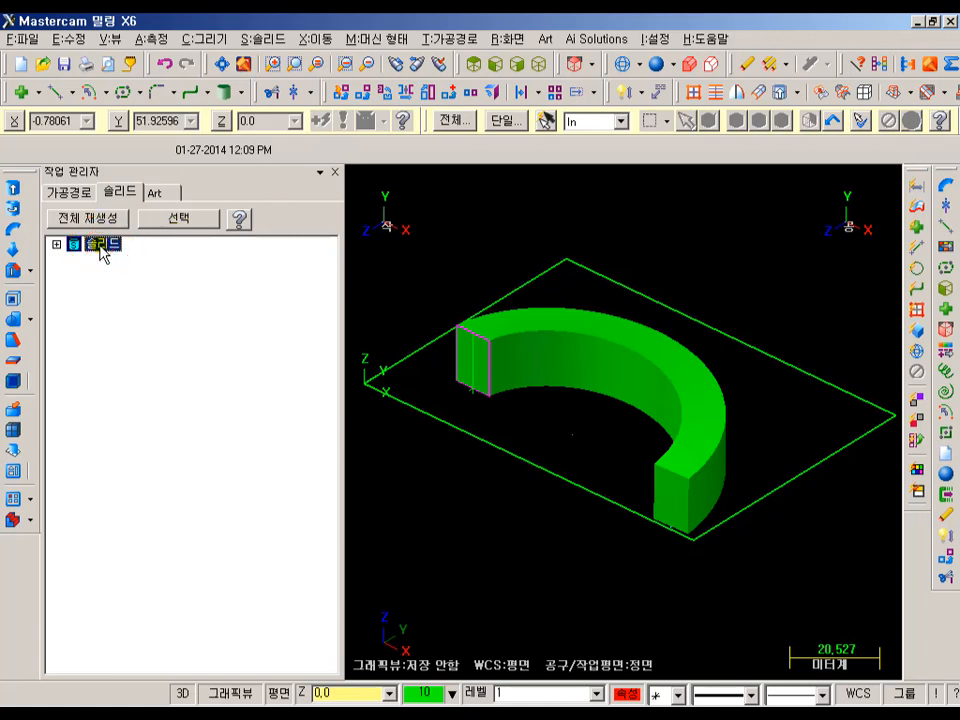
{"action": "key", "text": "Delete"}
{"action": "scroll", "coordinate": [671, 437], "scroll_direction": "down", "scroll_amount": 1}
{"action": "scroll", "coordinate": [669, 438], "scroll_direction": "up", "scroll_amount": 2}
Blank the flat arc lying above the cyan helix so that it is hidden from the wireframe
{"action": "left_click", "coordinate": [692, 395]}
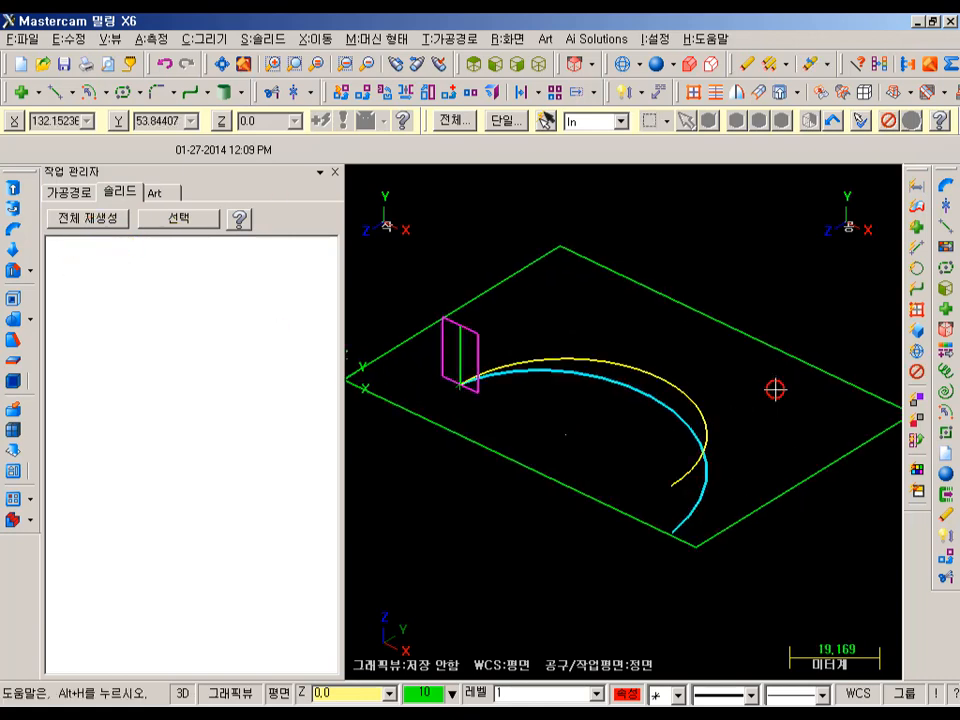
{"action": "left_click", "coordinate": [505, 41]}
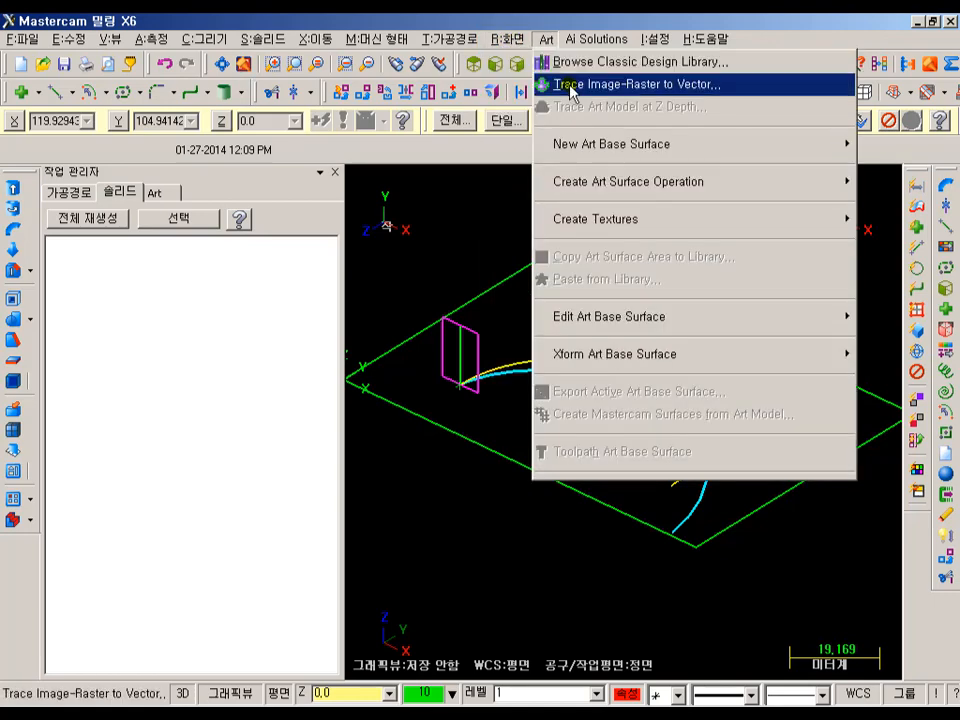
{"action": "left_click", "coordinate": [510, 137]}
{"action": "scroll", "coordinate": [585, 461], "scroll_direction": "up", "scroll_amount": 2}
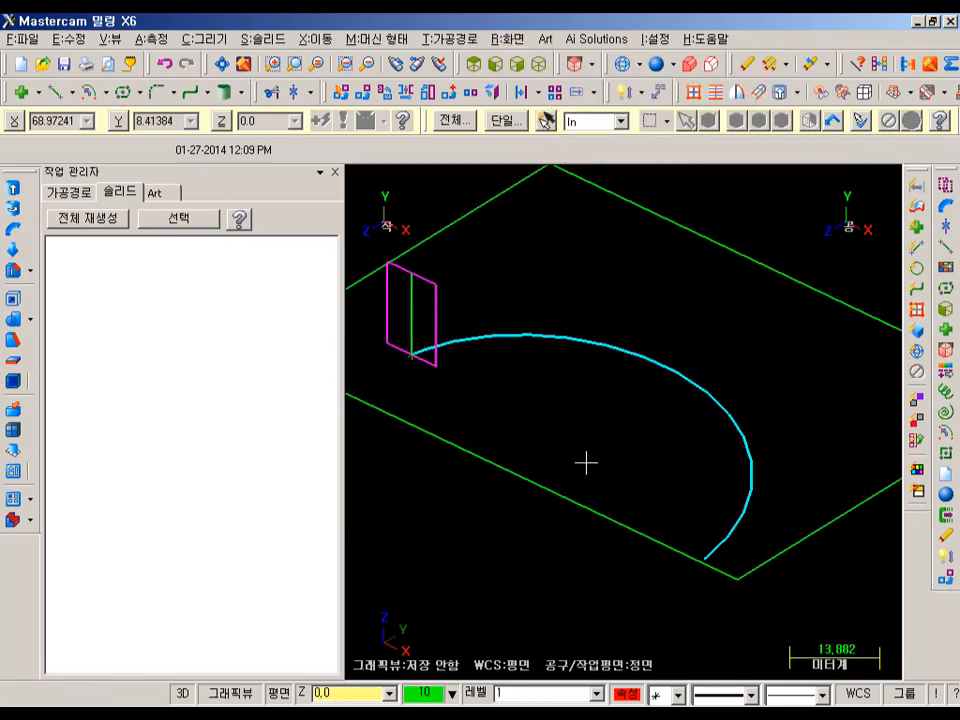
Sweep the full magenta rectangle along the cyan helix as a new solid body (바디 생성)
{"action": "scroll", "coordinate": [656, 369], "scroll_direction": "down", "scroll_amount": 1}
{"action": "scroll", "coordinate": [665, 390], "scroll_direction": "down", "scroll_amount": 1}
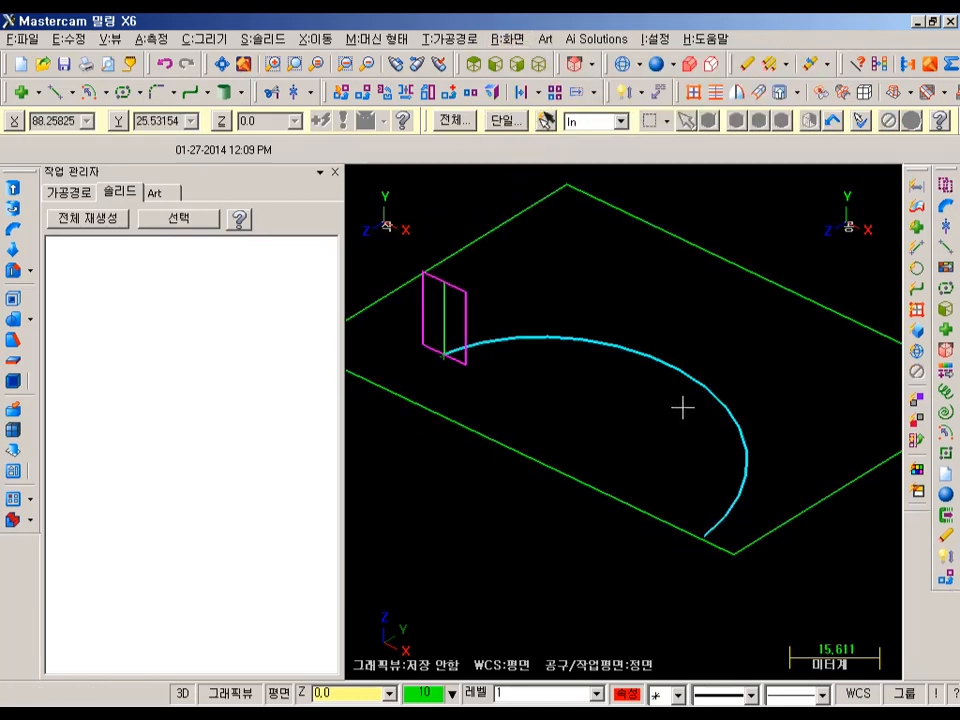
{"action": "scroll", "coordinate": [442, 286], "scroll_direction": "up", "scroll_amount": 4}
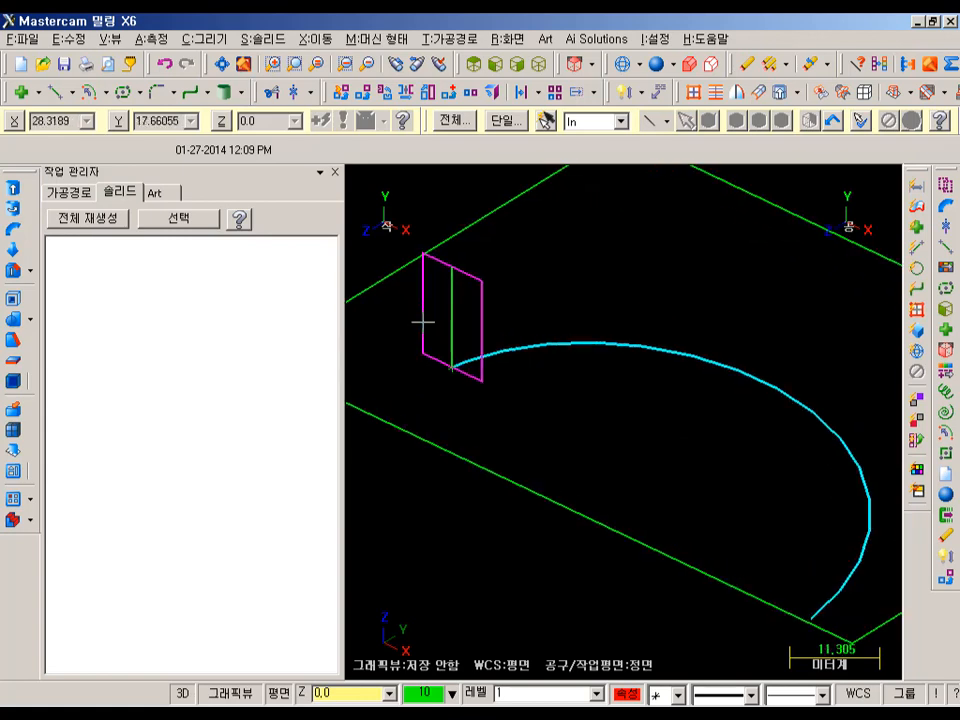
{"action": "scroll", "coordinate": [445, 307], "scroll_direction": "down", "scroll_amount": 2}
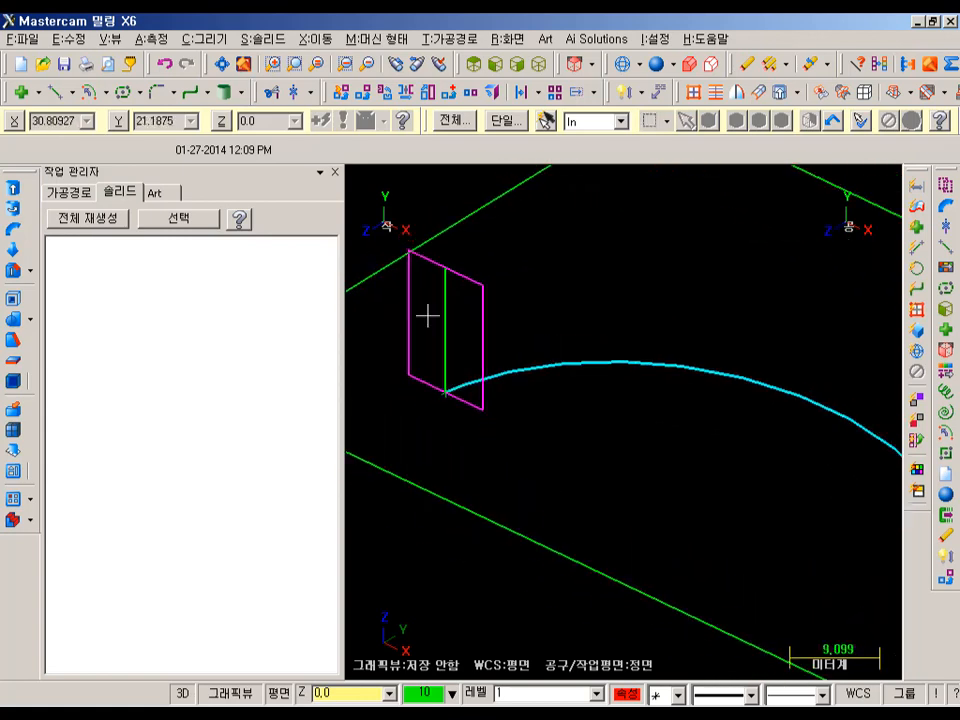
{"action": "left_click", "coordinate": [12, 232]}
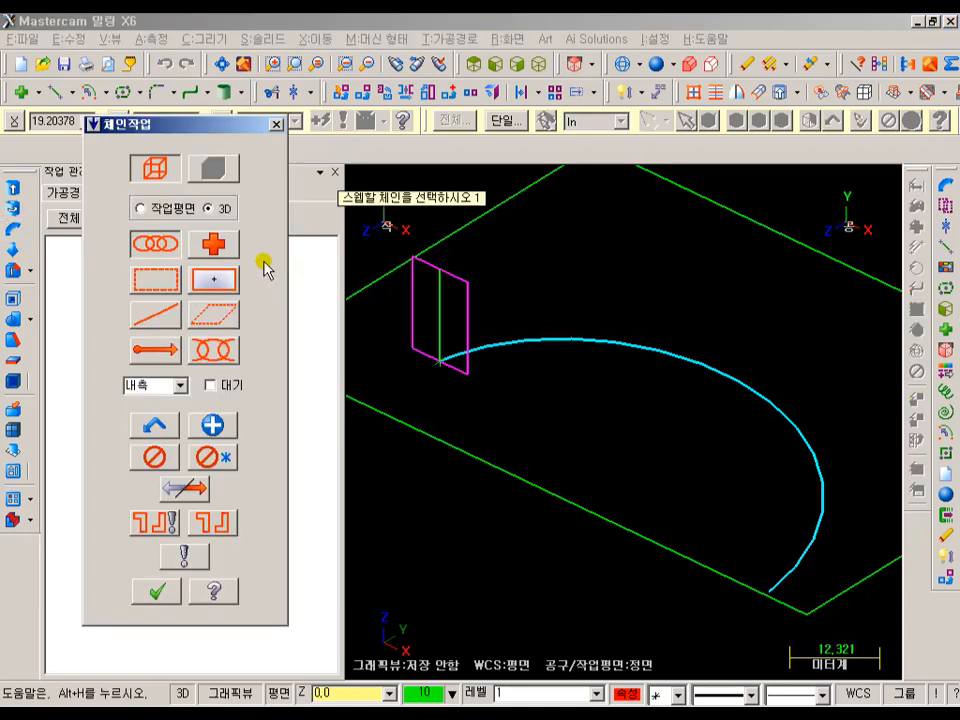
{"action": "left_click", "coordinate": [410, 307]}
{"action": "left_click", "coordinate": [450, 279]}
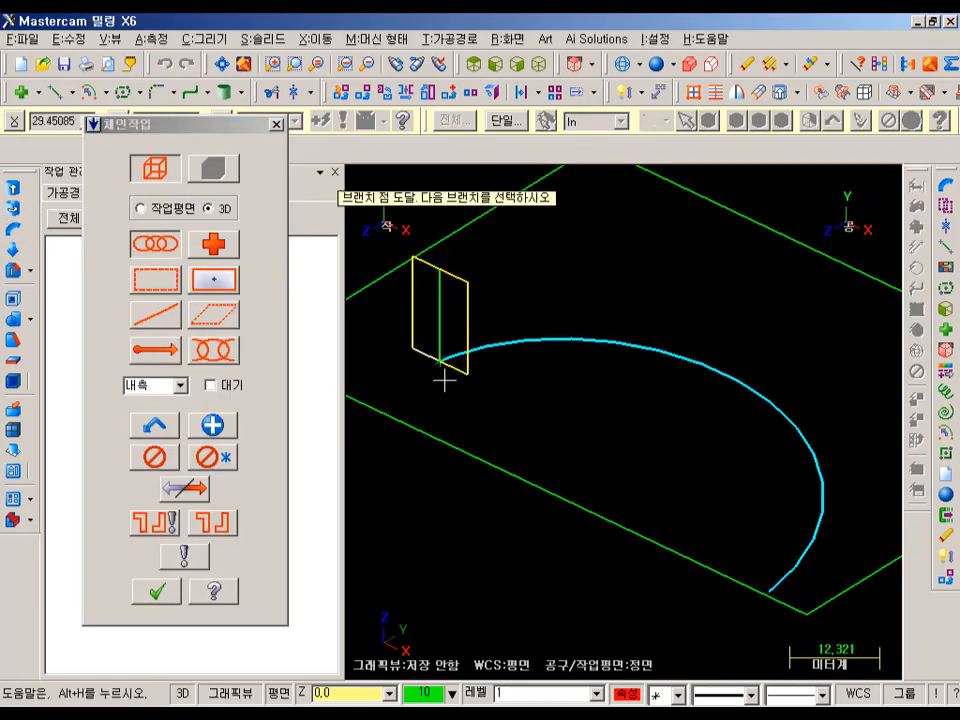
{"action": "left_click", "coordinate": [160, 594]}
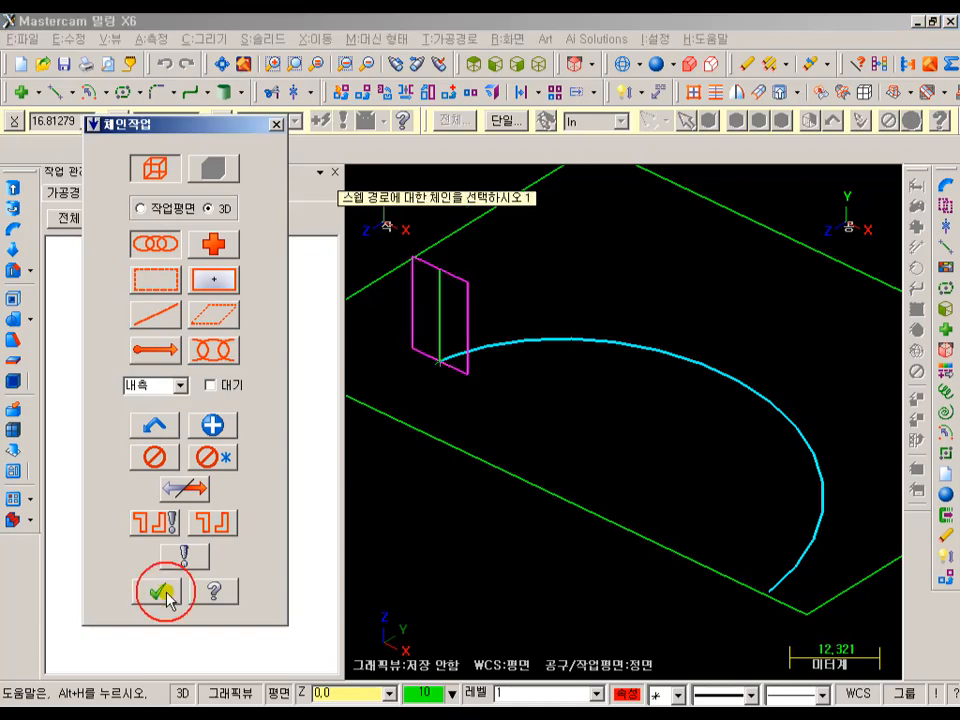
{"action": "left_click", "coordinate": [484, 357]}
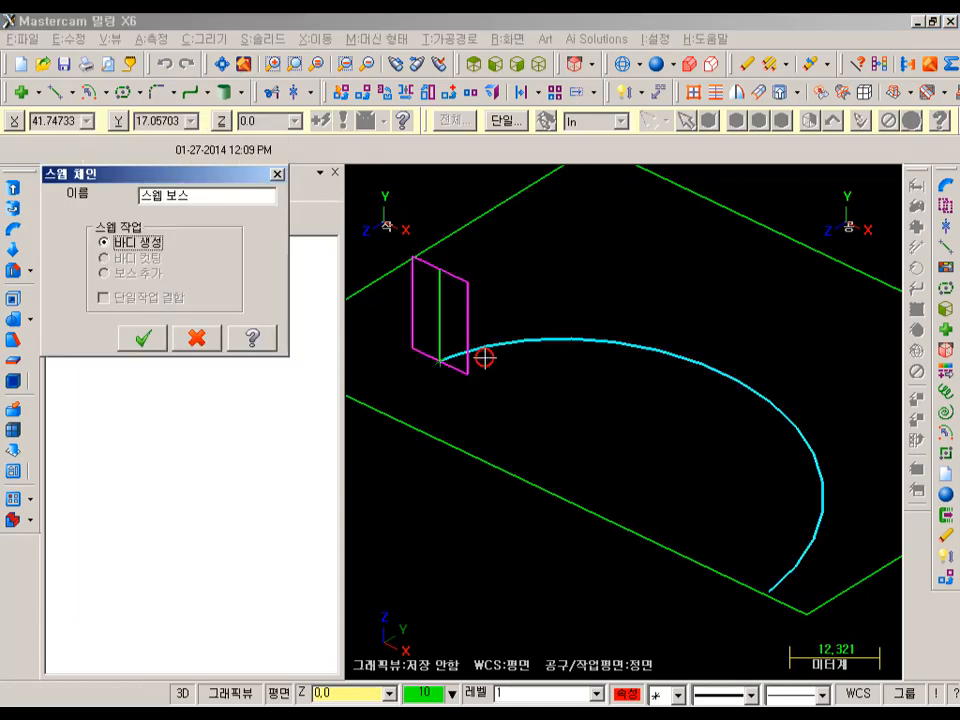
{"action": "left_click", "coordinate": [142, 340]}
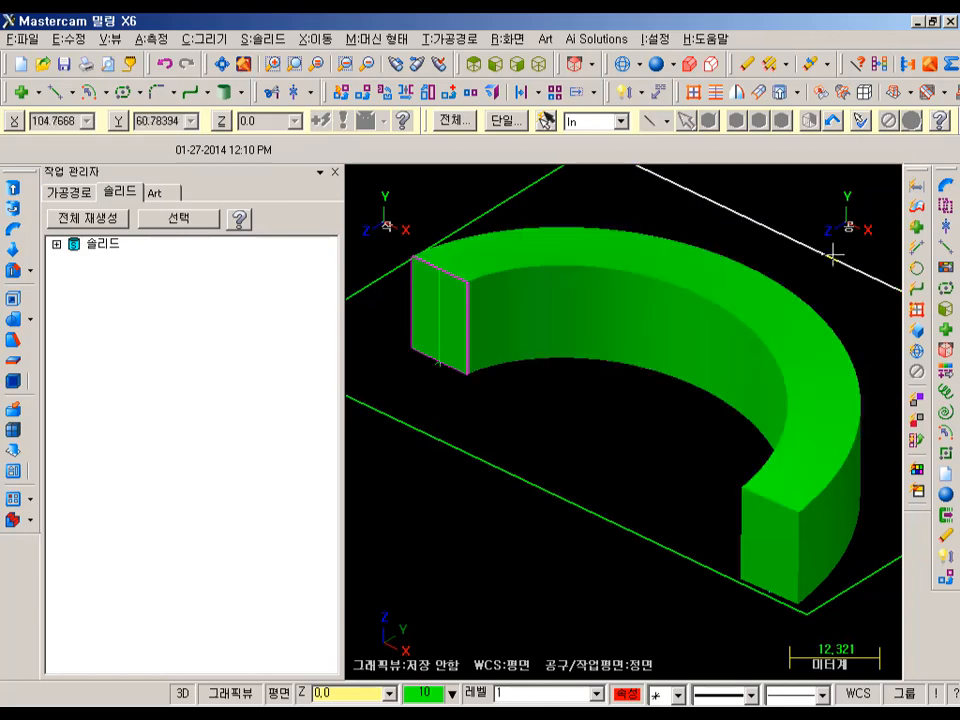
Try to unblank (언블랭크) the hidden flat arc
{"action": "scroll", "coordinate": [537, 372], "scroll_direction": "down", "scroll_amount": 2}
{"action": "scroll", "coordinate": [537, 377], "scroll_direction": "down", "scroll_amount": 1}
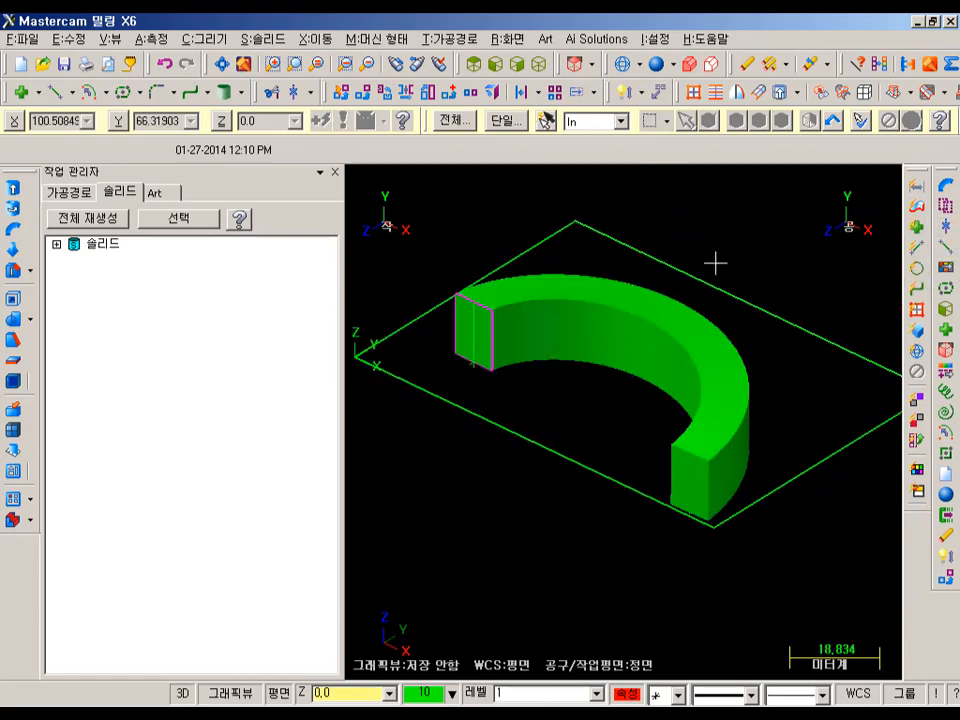
{"action": "scroll", "coordinate": [610, 284], "scroll_direction": "up", "scroll_amount": 1}
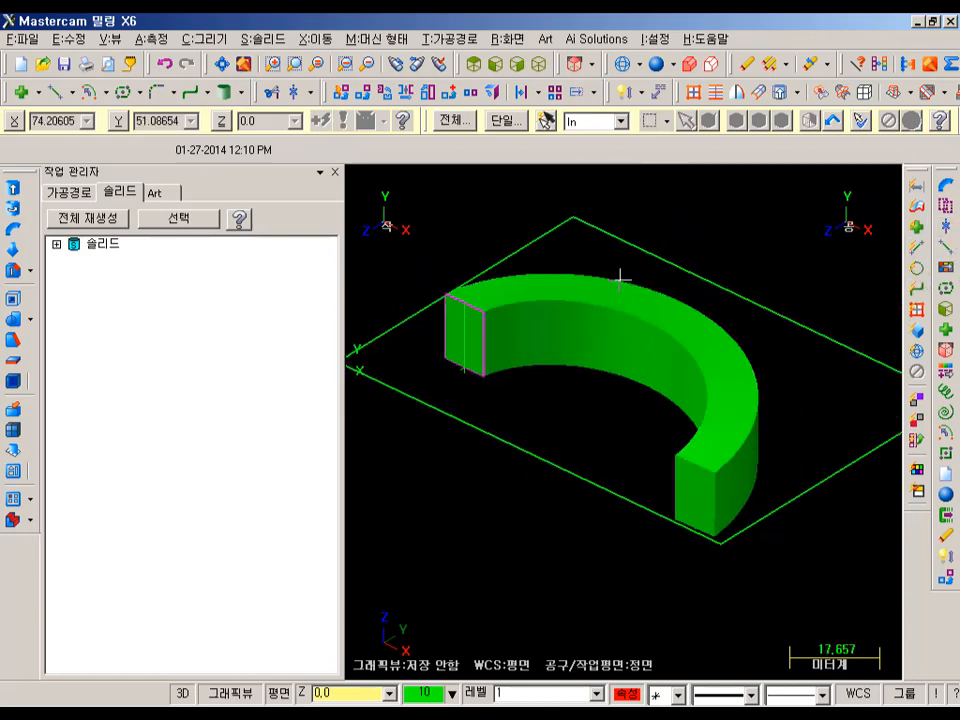
{"action": "left_click", "coordinate": [512, 40]}
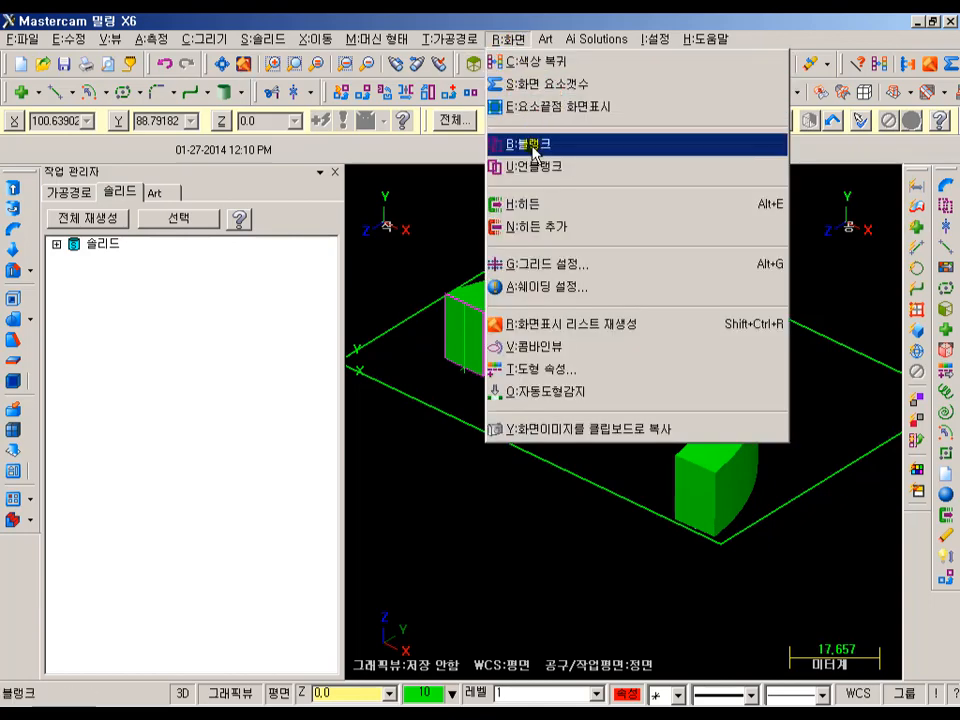
{"action": "left_click", "coordinate": [570, 168]}
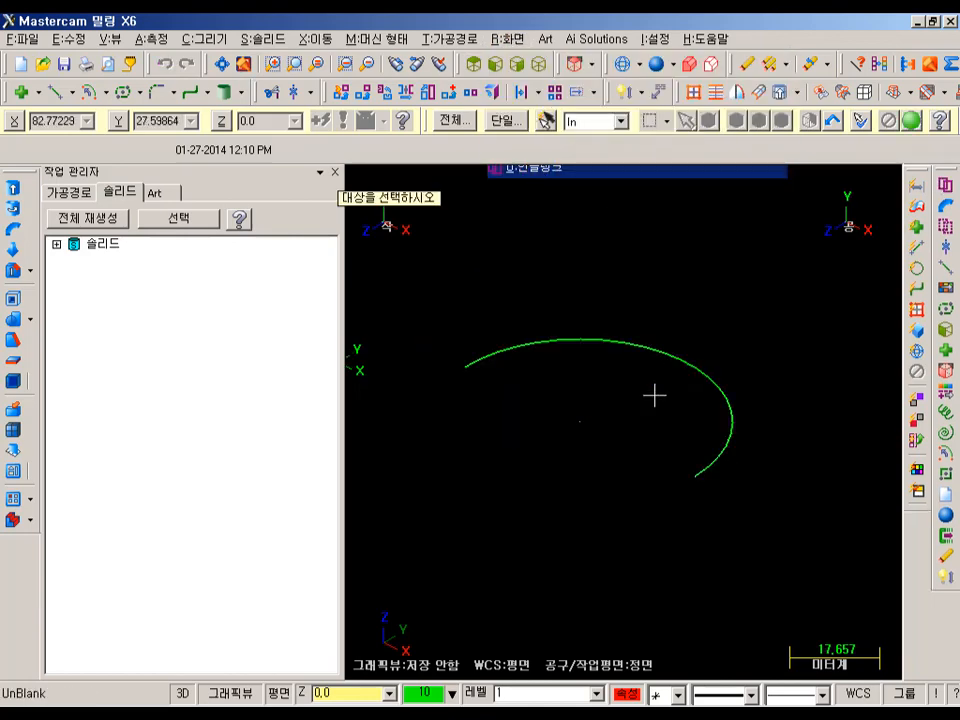
{"action": "left_click", "coordinate": [739, 399]}
{"action": "key", "text": "Return"}
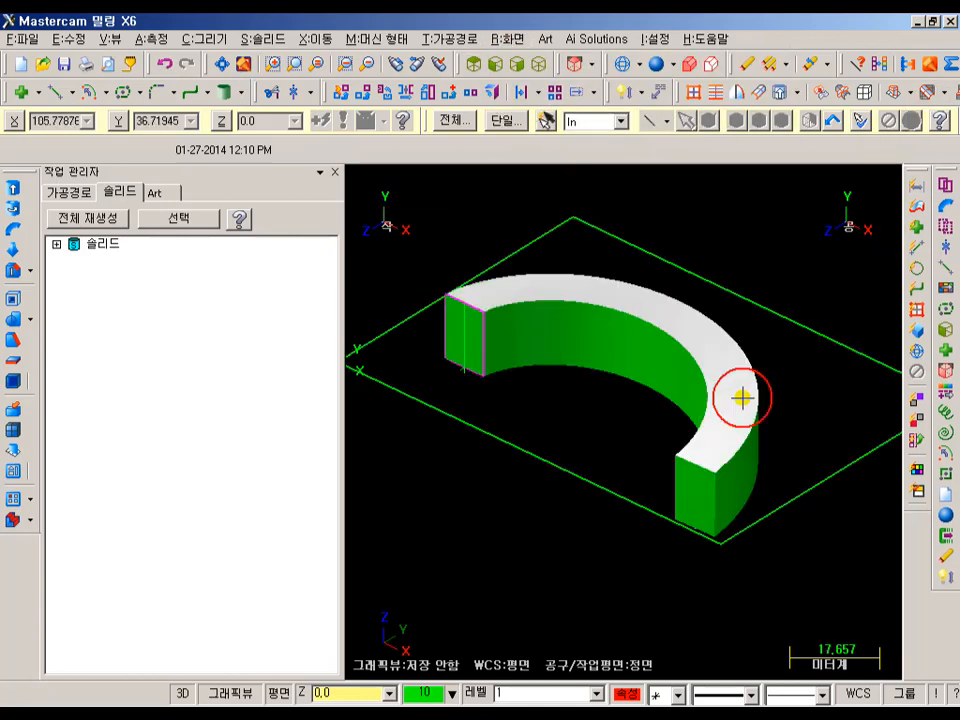
Extrude the large base rectangle downward by 20 as a separate new body (바디 생성)
{"action": "scroll", "coordinate": [602, 369], "scroll_direction": "up", "scroll_amount": 3}
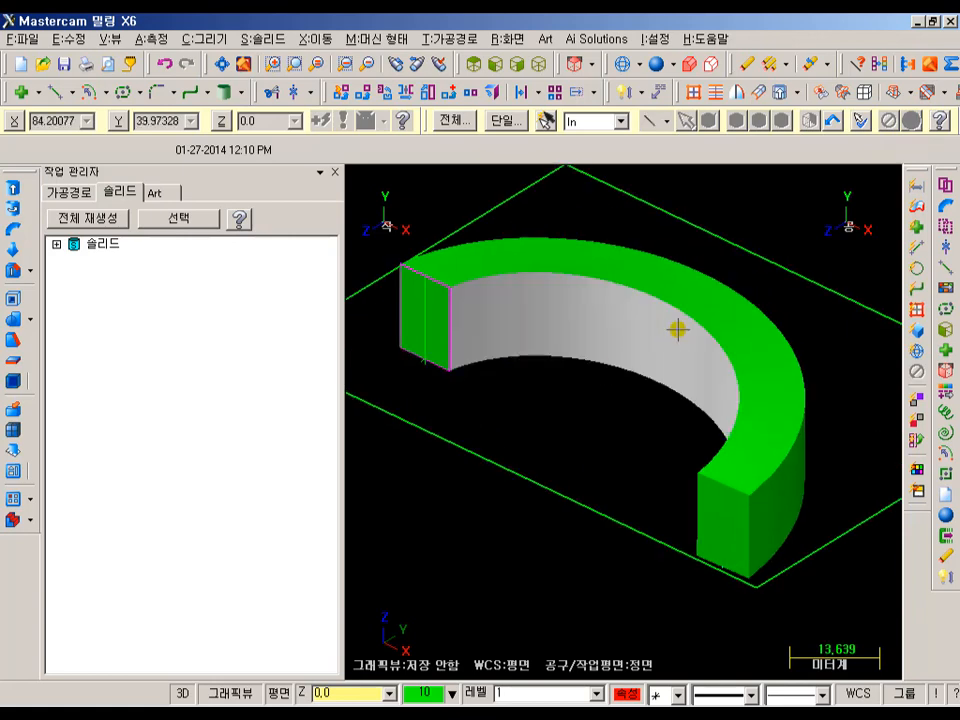
{"action": "scroll", "coordinate": [626, 407], "scroll_direction": "down", "scroll_amount": 3}
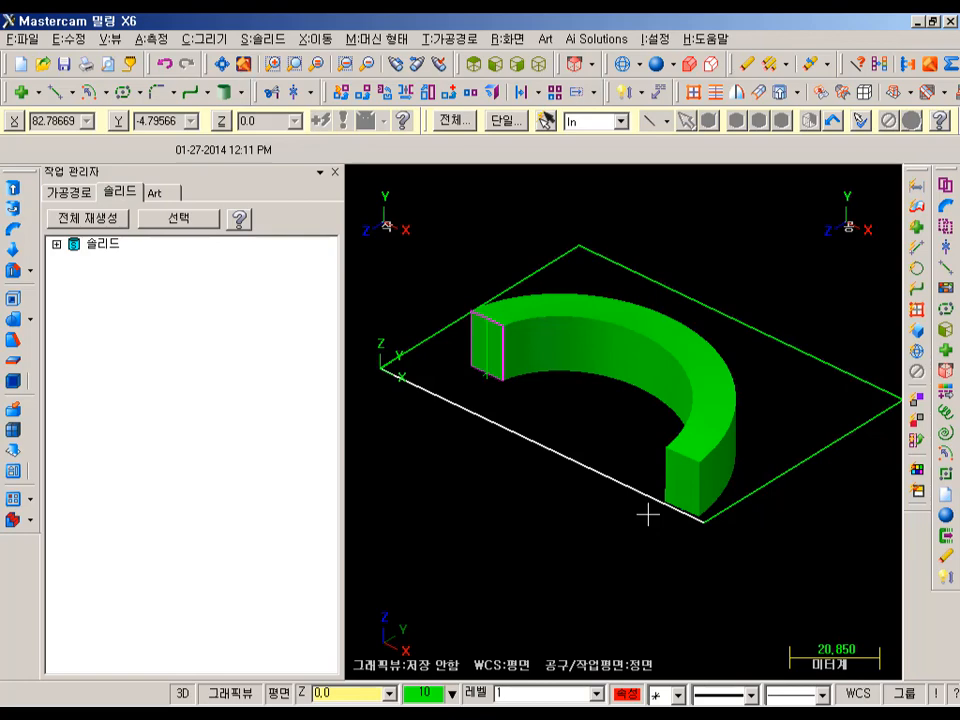
{"action": "left_click", "coordinate": [13, 188]}
{"action": "left_click", "coordinate": [425, 340]}
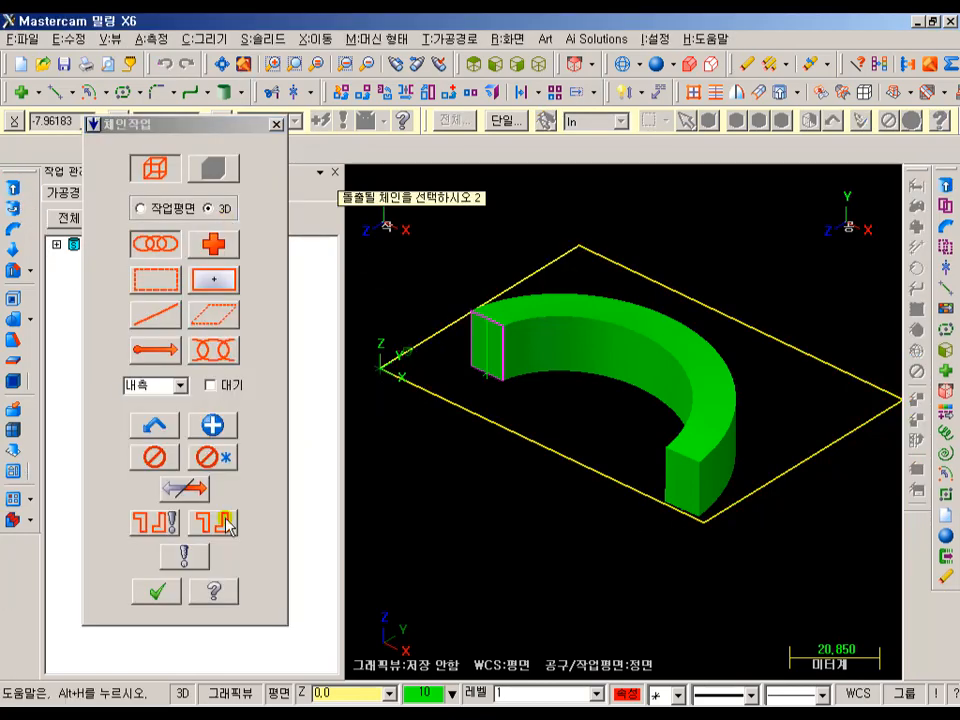
{"action": "left_click", "coordinate": [156, 590]}
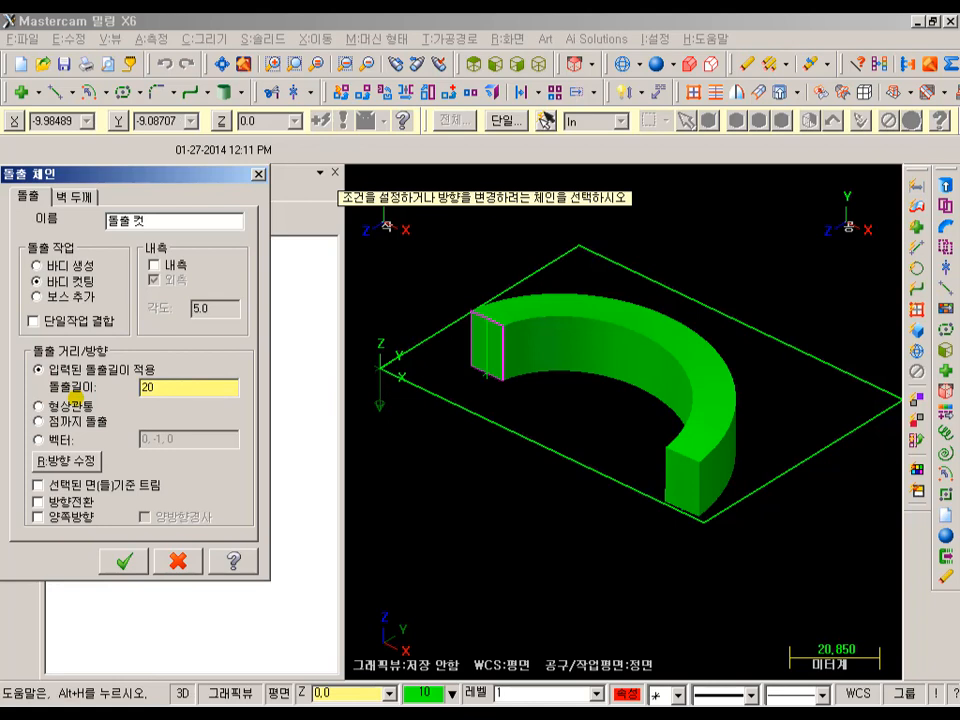
{"action": "left_click", "coordinate": [48, 266]}
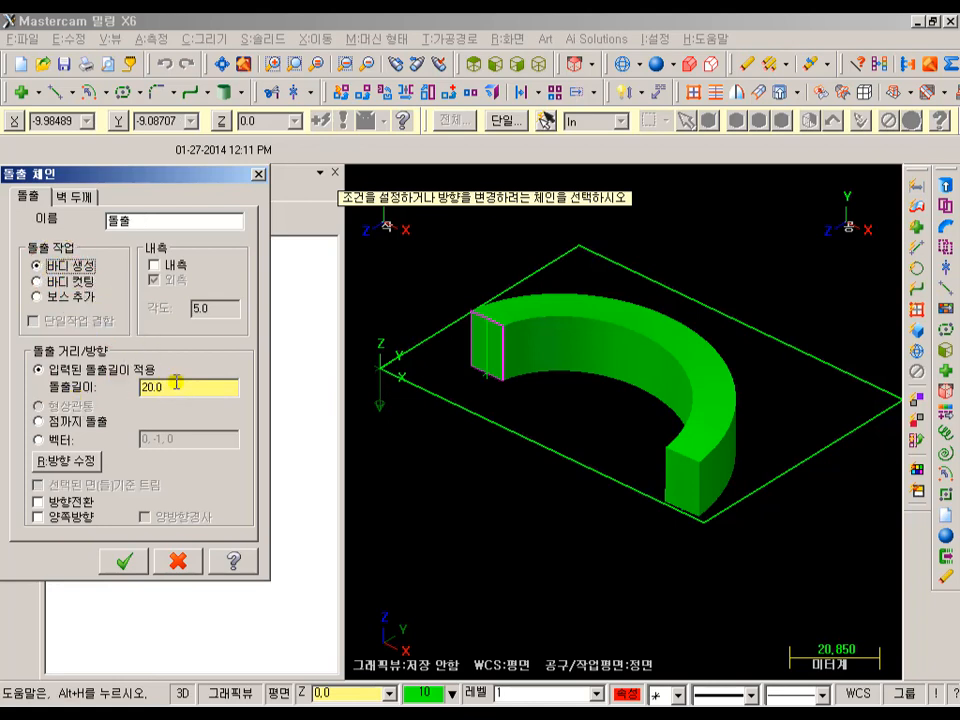
{"action": "left_click", "coordinate": [125, 562]}
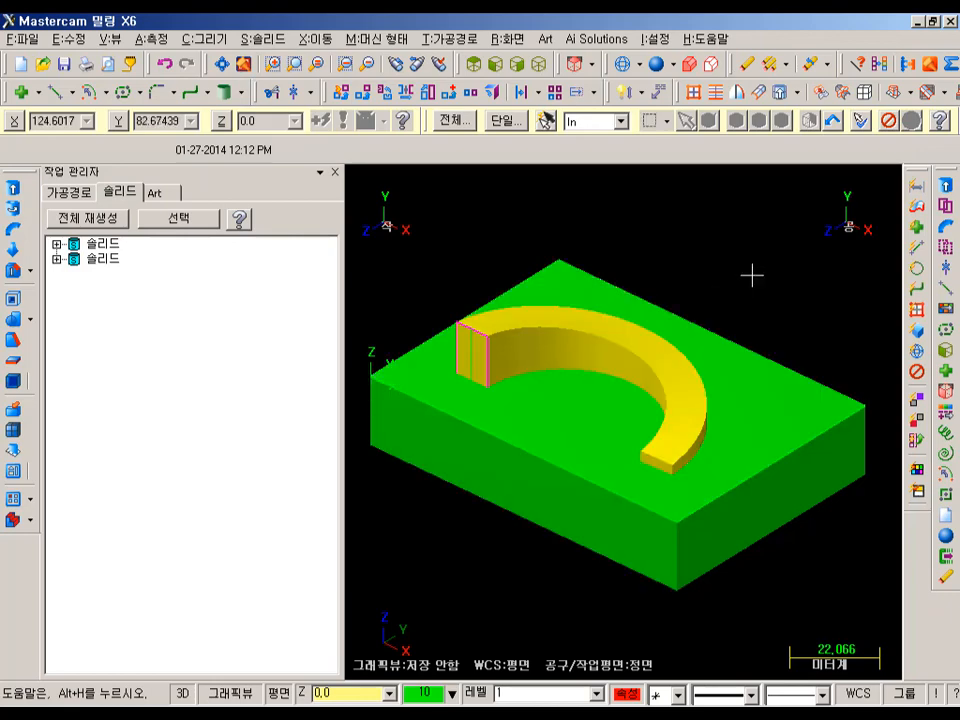
Subtract the swept helical solid from the base block with the Boolean remove operation (형상 빼기)
{"action": "scroll", "coordinate": [790, 250], "scroll_direction": "down", "scroll_amount": 2}
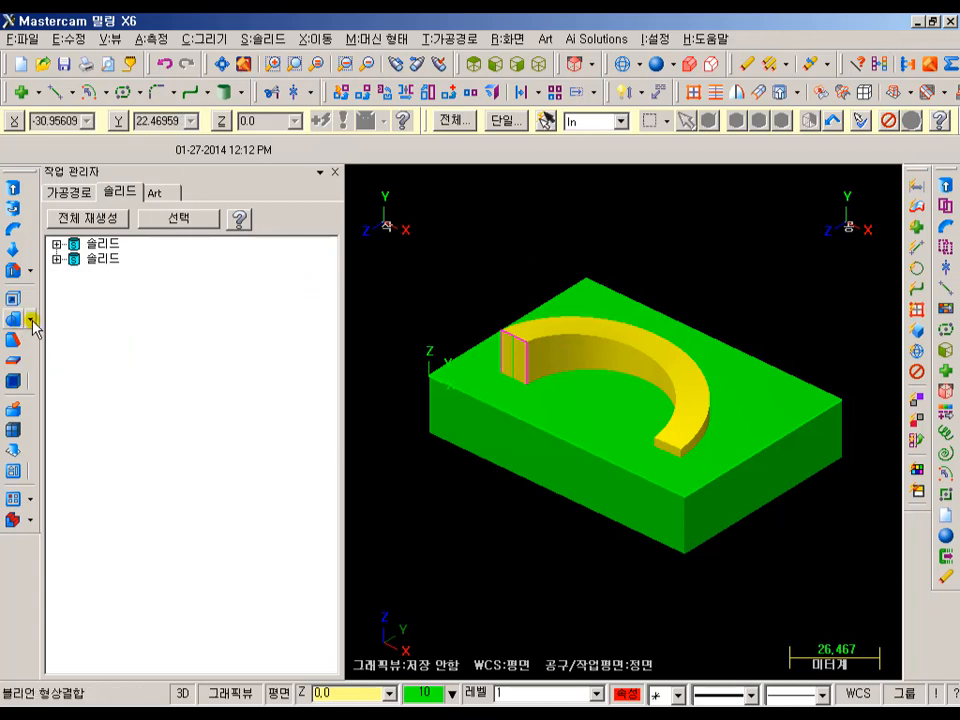
{"action": "left_click", "coordinate": [32, 320]}
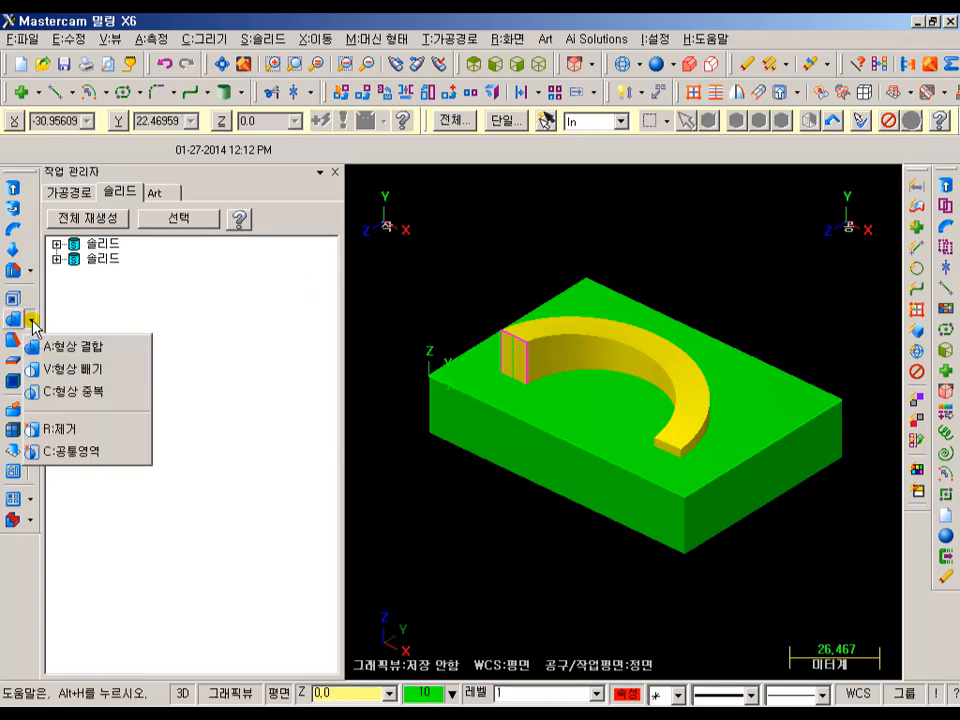
{"action": "left_click", "coordinate": [62, 370]}
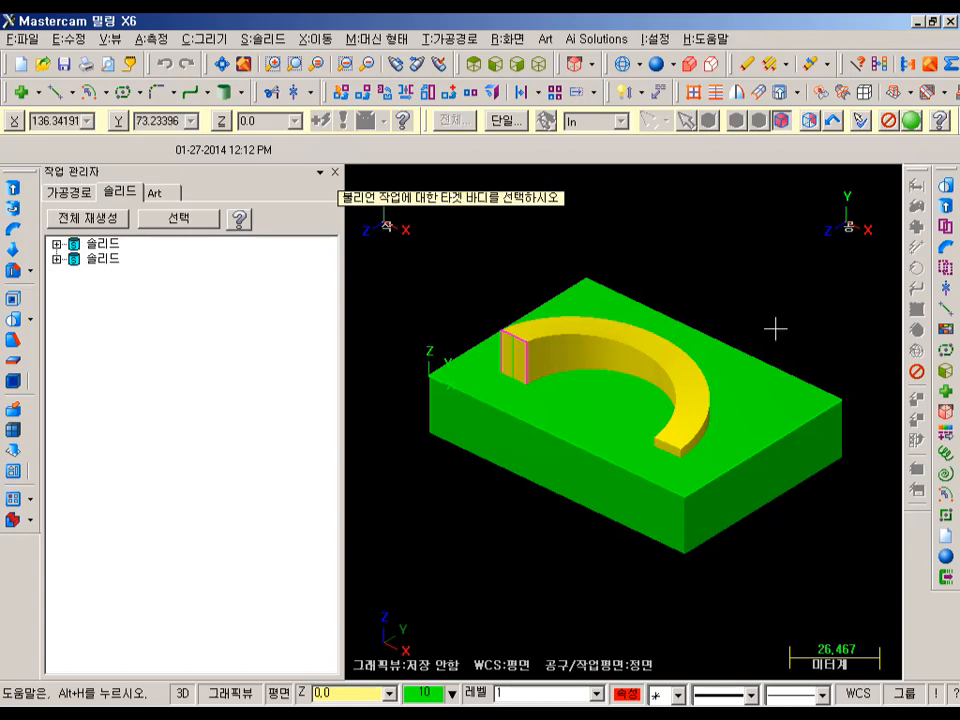
{"action": "left_click", "coordinate": [784, 400]}
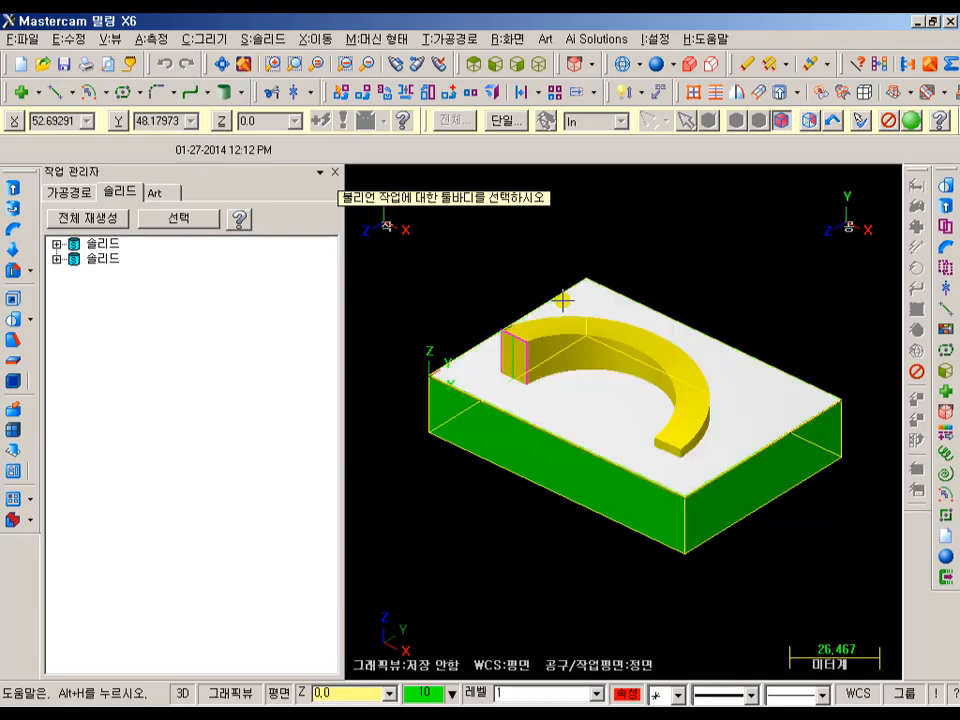
{"action": "left_click", "coordinate": [561, 331]}
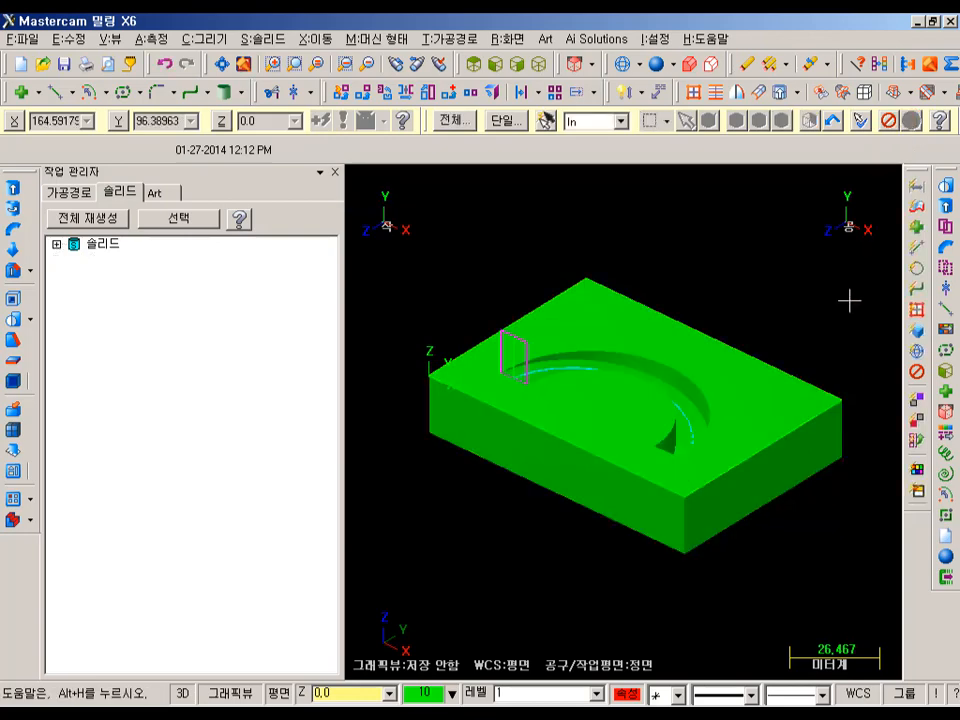
Examine the sloping helical groove in the block and the wall at its deep end from several angles
{"action": "mouse_move", "coordinate": [712, 249]}
{"action": "middle_mouse_down"}
{"action": "mouse_move", "coordinate": [724, 290]}
{"action": "mouse_move", "coordinate": [720, 328]}
{"action": "mouse_move", "coordinate": [707, 334]}
{"action": "mouse_move", "coordinate": [691, 315]}
{"action": "mouse_move", "coordinate": [679, 268]}
{"action": "middle_mouse_up"}
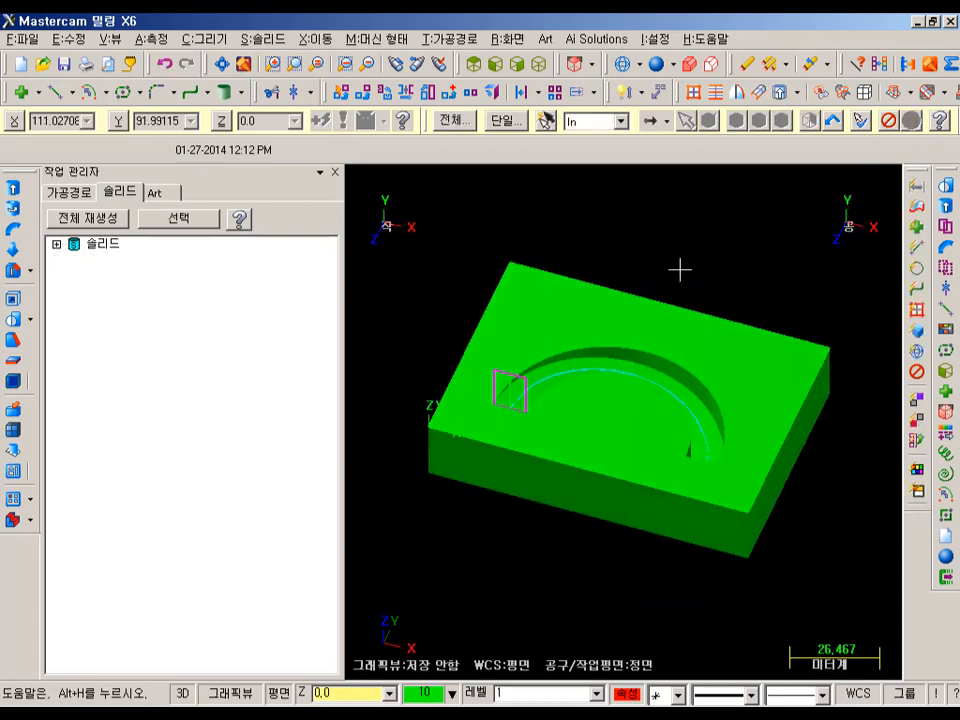
{"action": "scroll", "coordinate": [646, 371], "scroll_direction": "up", "scroll_amount": 3}
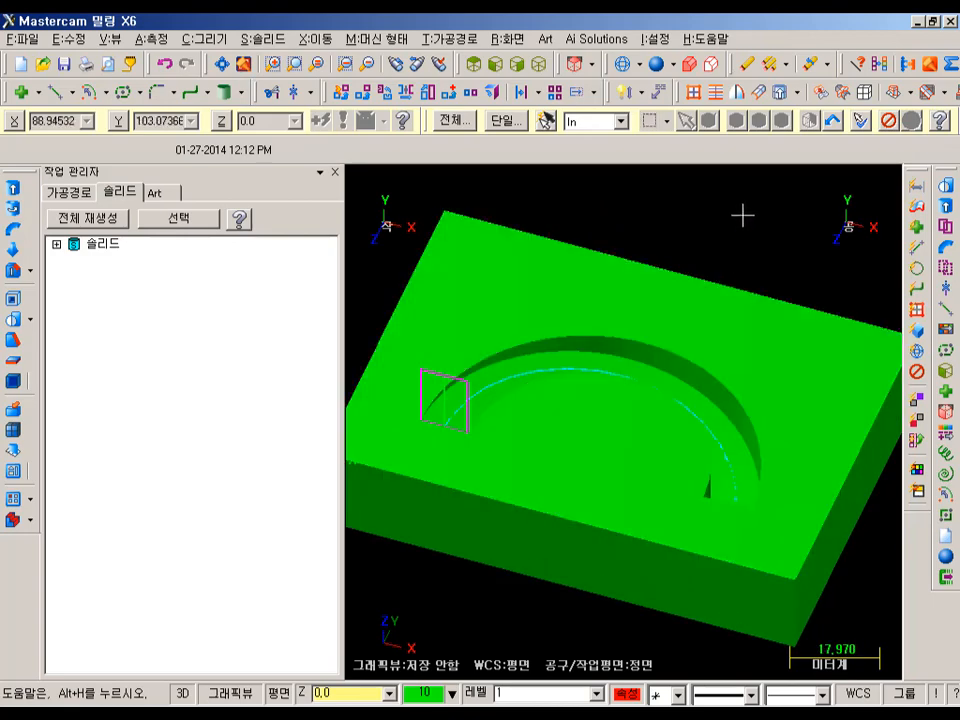
{"action": "scroll", "coordinate": [742, 215], "scroll_direction": "down", "scroll_amount": 2}
{"action": "mouse_move", "coordinate": [703, 259]}
{"action": "middle_mouse_down"}
{"action": "mouse_move", "coordinate": [741, 316]}
{"action": "mouse_move", "coordinate": [802, 333]}
{"action": "middle_mouse_up"}
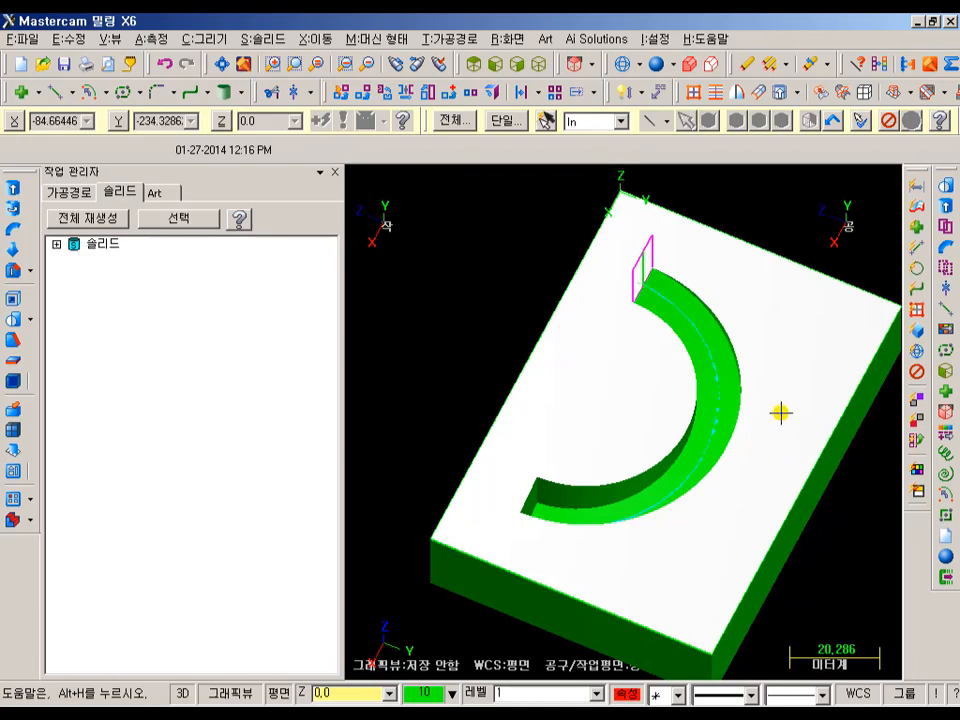
{"action": "middle_click_drag", "start_coordinate": [787, 402], "coordinate": [435, 414]}
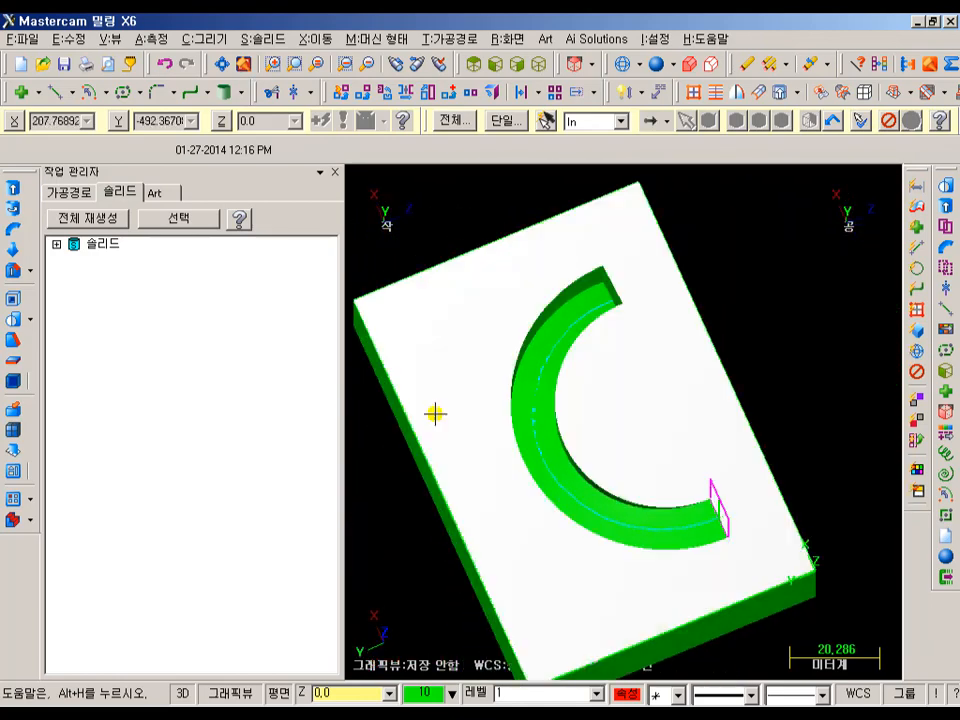
{"action": "scroll", "coordinate": [612, 282], "scroll_direction": "up", "scroll_amount": 5}
{"action": "middle_click_drag", "start_coordinate": [624, 303], "coordinate": [544, 283]}
{"action": "scroll", "coordinate": [480, 469], "scroll_direction": "up", "scroll_amount": 2}
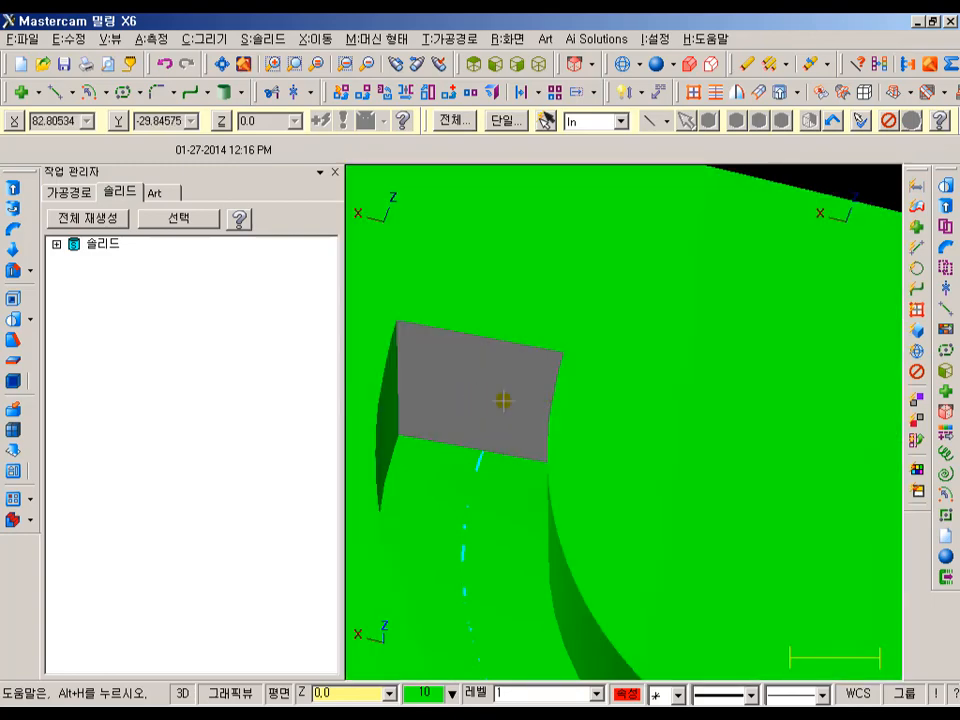
{"action": "middle_click_drag", "start_coordinate": [480, 364], "coordinate": [547, 374]}
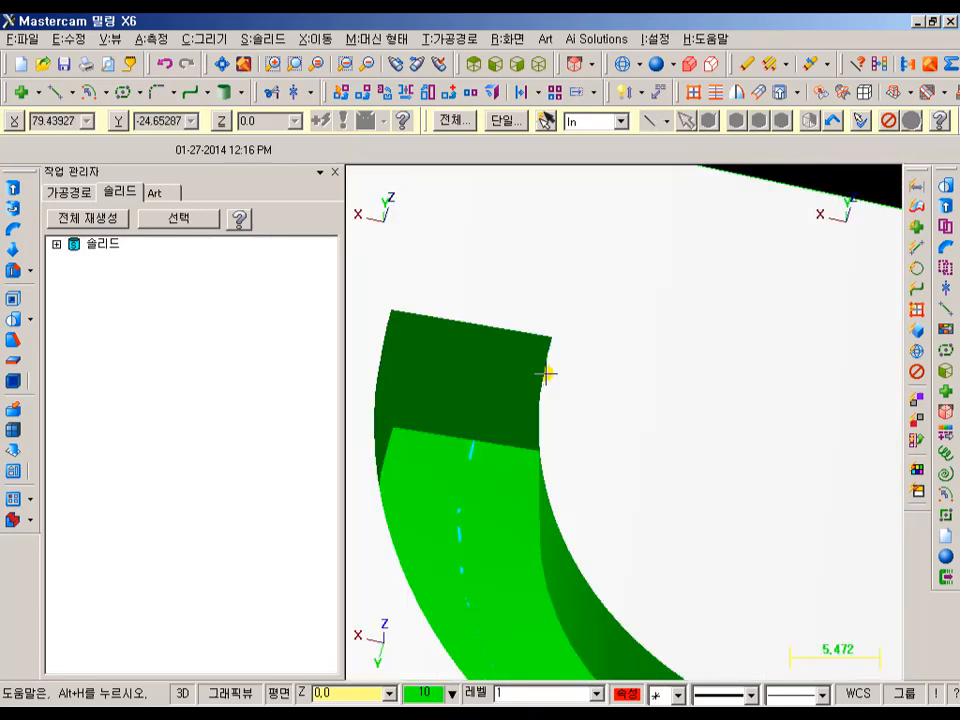
Show the model as wireframe and set the construction plane to Top (평면 WCS)
{"action": "left_click", "coordinate": [625, 67]}
{"action": "scroll", "coordinate": [502, 448], "scroll_direction": "up", "scroll_amount": 1}
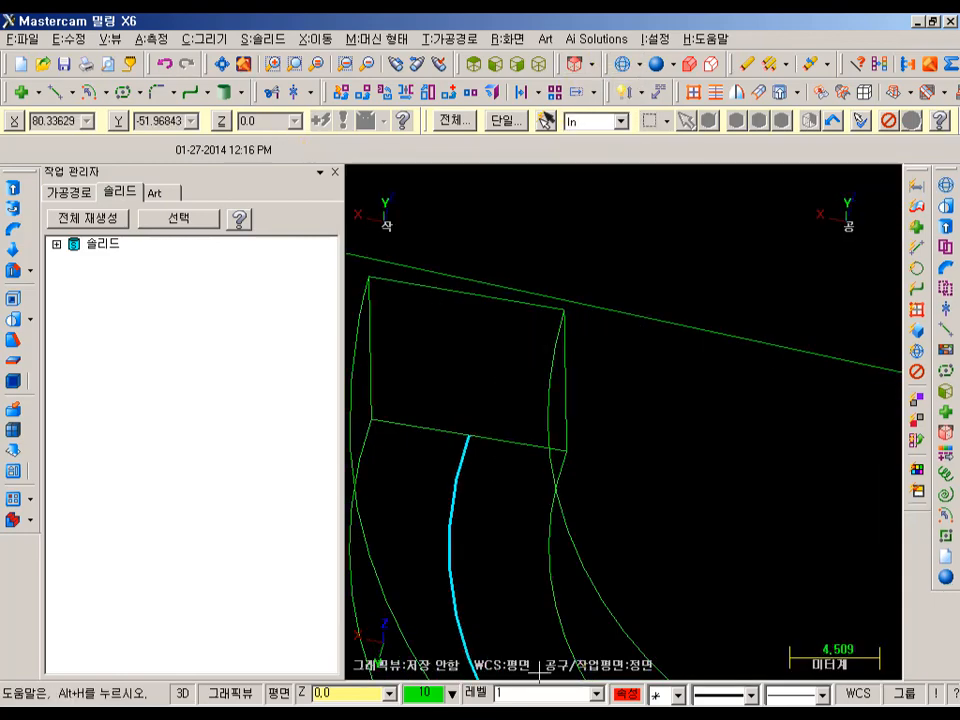
{"action": "left_click", "coordinate": [282, 693]}
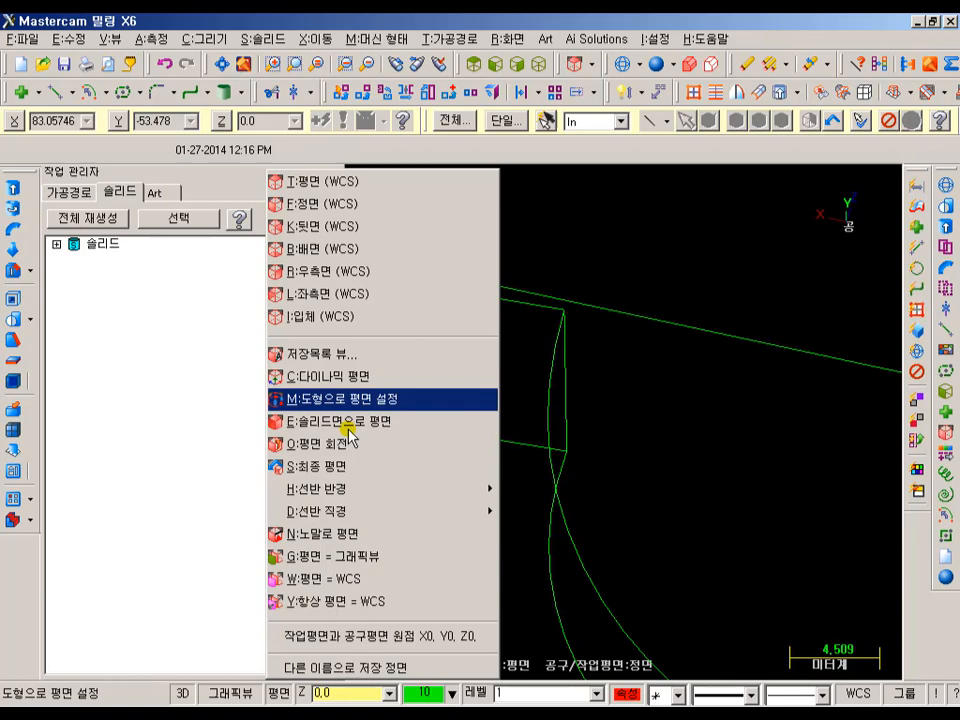
{"action": "left_click", "coordinate": [316, 184]}
{"action": "scroll", "coordinate": [656, 300], "scroll_direction": "down", "scroll_amount": 2}
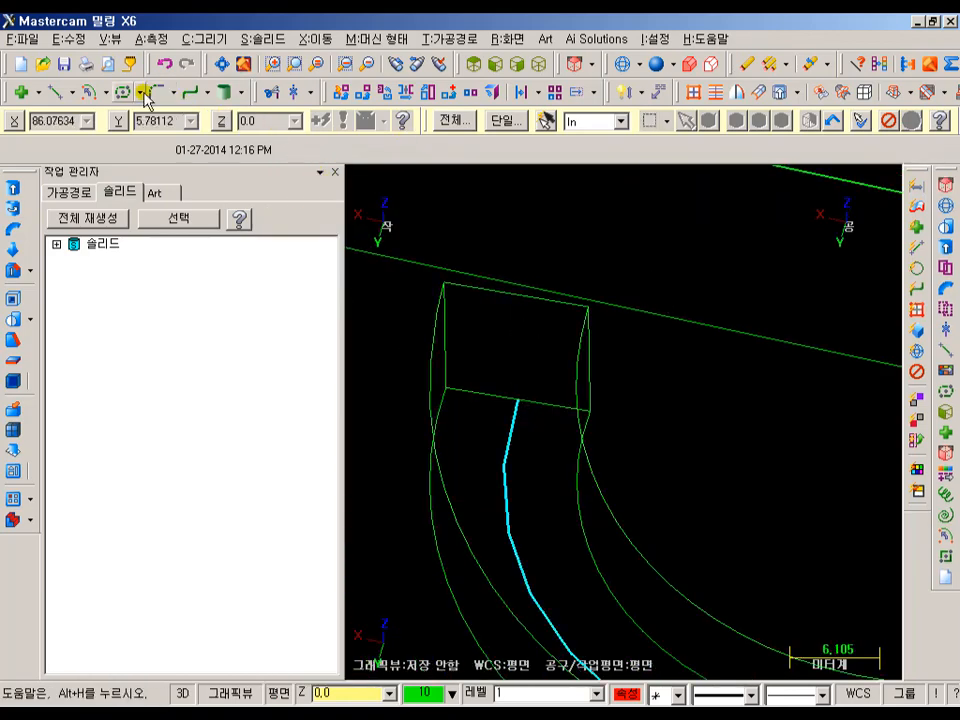
Draw a 10-diameter circle centred on the helix's lower end point at the groove's deep end
{"action": "left_click", "coordinate": [115, 93]}
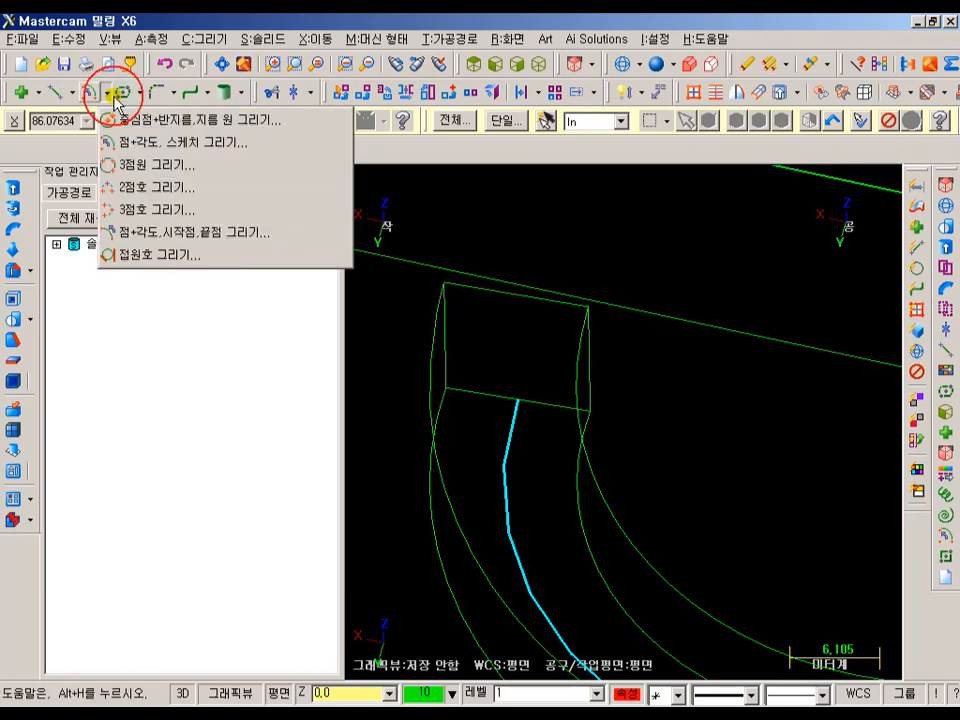
{"action": "left_click", "coordinate": [150, 120]}
{"action": "left_click", "coordinate": [518, 399]}
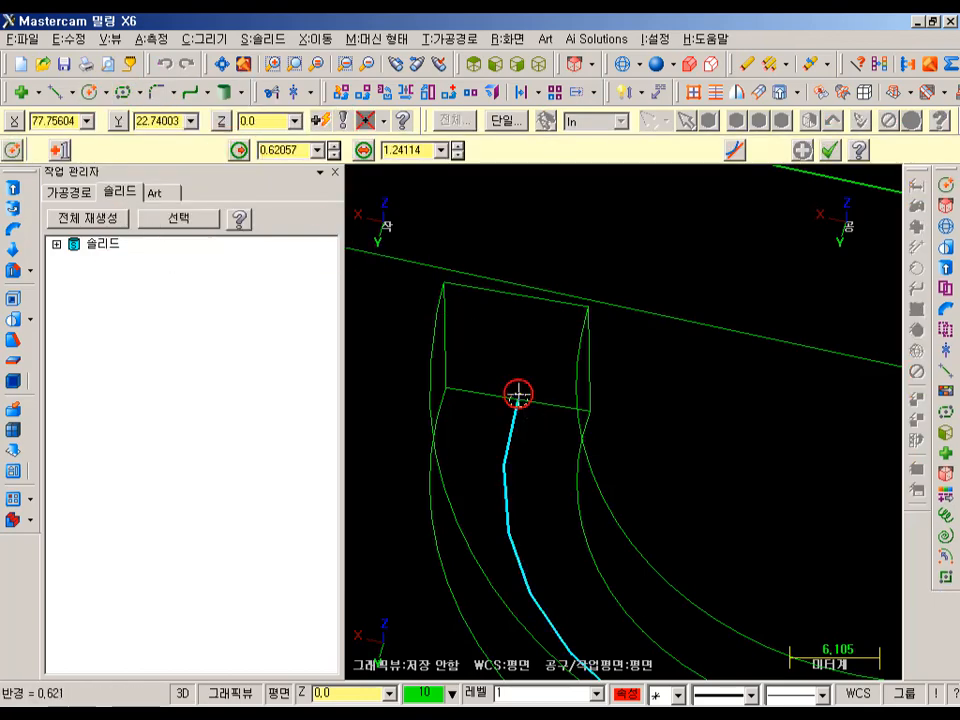
{"action": "left_click", "coordinate": [449, 388]}
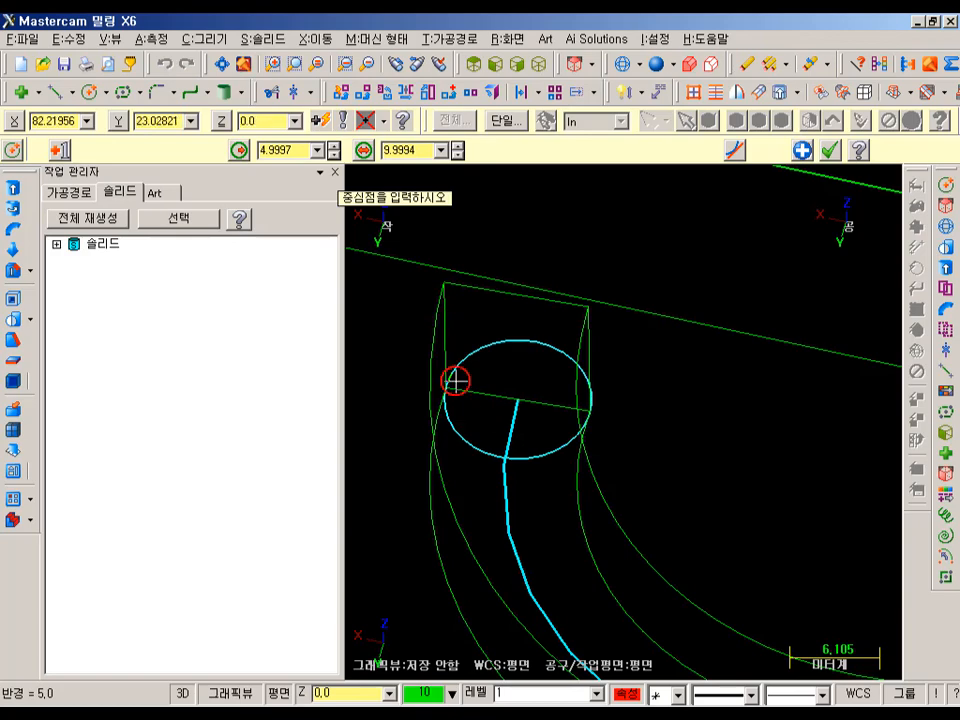
{"action": "left_click", "coordinate": [422, 151]}
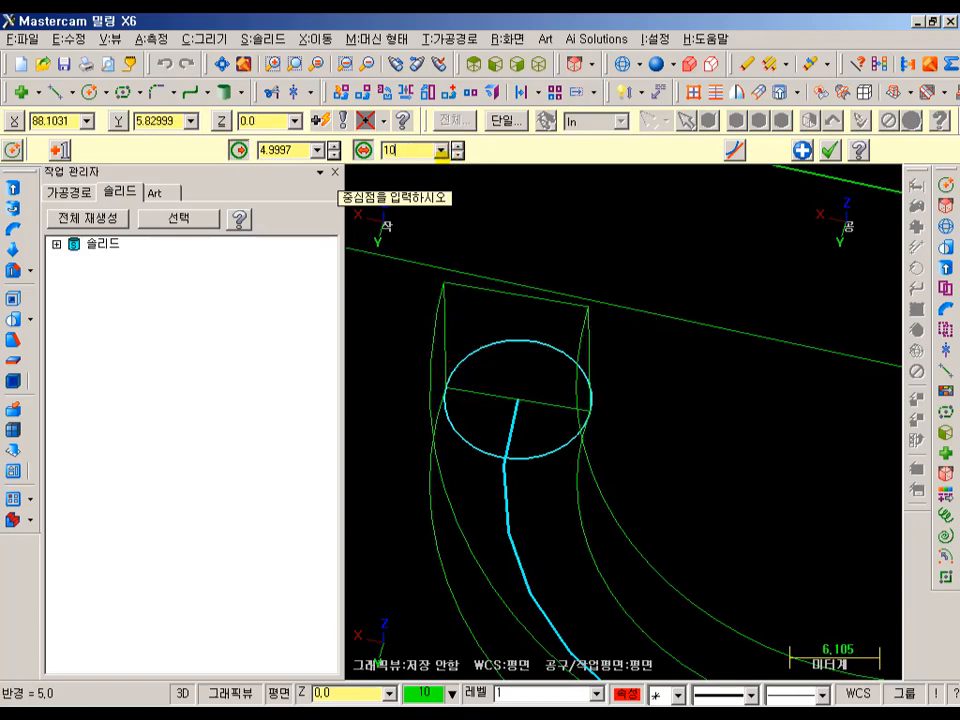
{"action": "type", "text": "10"}
{"action": "key", "text": "Return"}
Examine how the circle meets the bottom edge of the groove's end wall from several angles
{"action": "scroll", "coordinate": [680, 362], "scroll_direction": "down", "scroll_amount": 1}
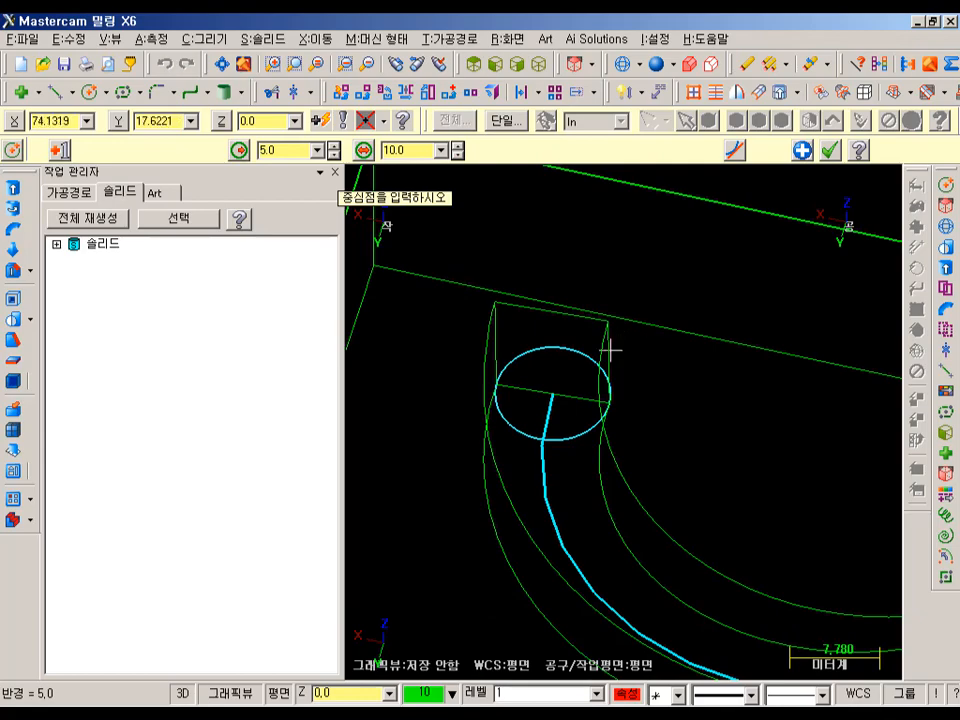
{"action": "middle_click_drag", "start_coordinate": [610, 350], "coordinate": [867, 290]}
{"action": "scroll", "coordinate": [790, 565], "scroll_direction": "up", "scroll_amount": 2}
{"action": "middle_click_drag", "start_coordinate": [748, 474], "coordinate": [677, 481]}
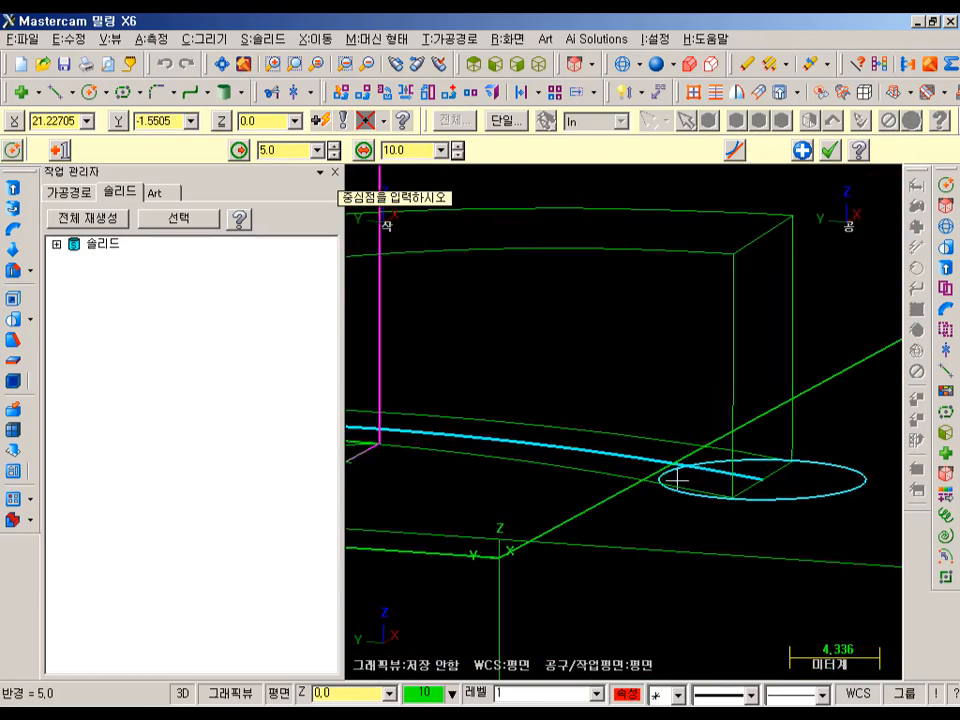
{"action": "scroll", "coordinate": [672, 468], "scroll_direction": "up", "scroll_amount": 1}
{"action": "scroll", "coordinate": [703, 477], "scroll_direction": "up", "scroll_amount": 1}
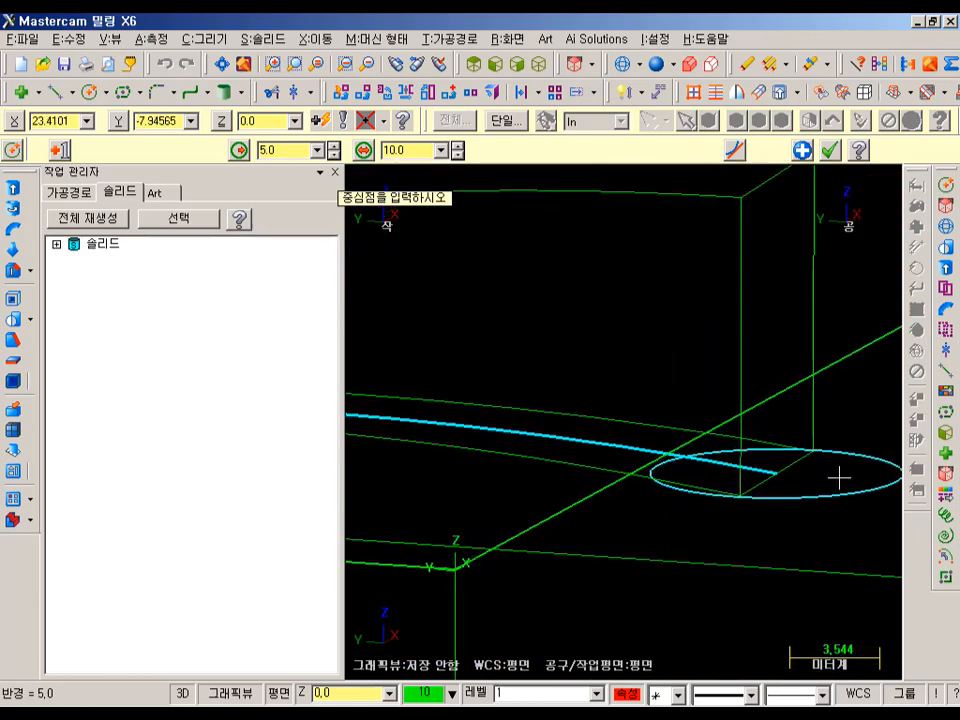
{"action": "middle_click_drag", "start_coordinate": [900, 476], "coordinate": [779, 358]}
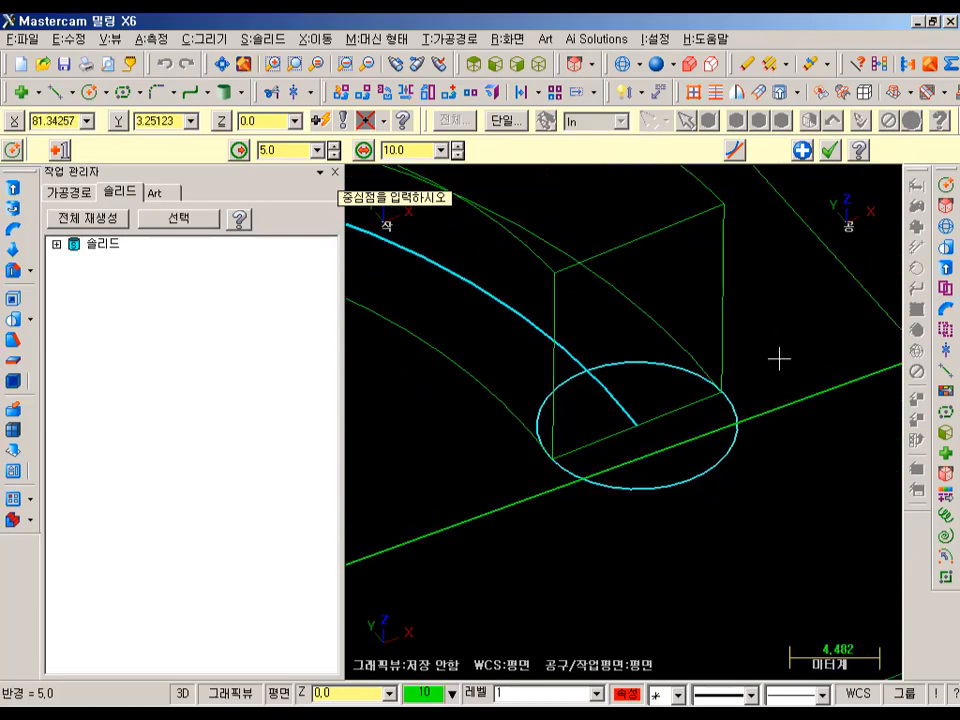
Try to draw a line between the two lower corners of the groove's end wall
{"action": "left_click", "coordinate": [60, 93]}
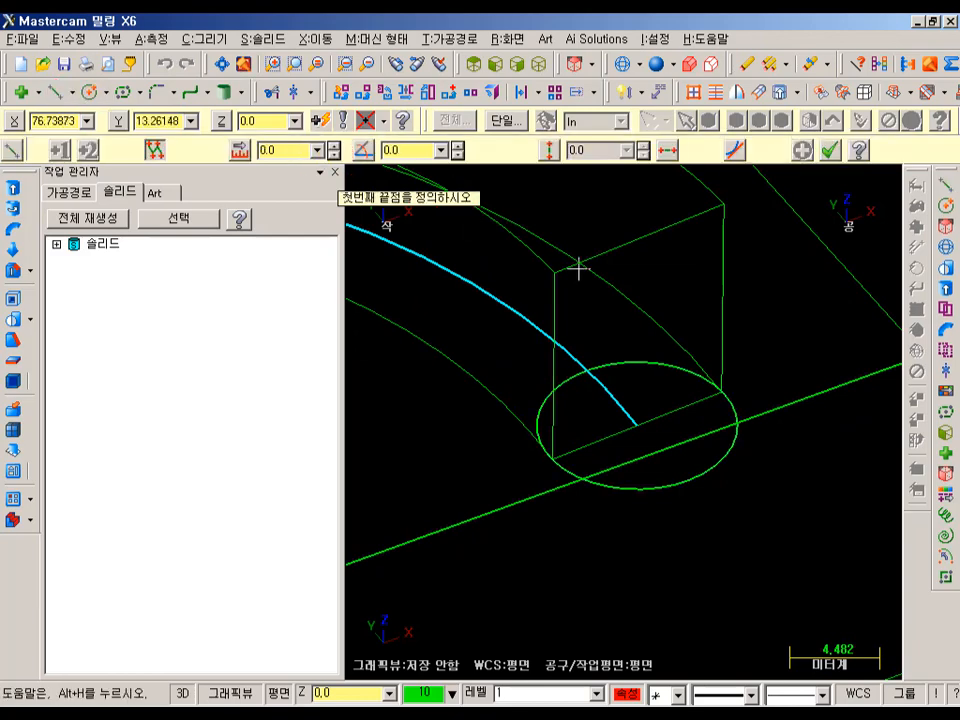
{"action": "left_click", "coordinate": [554, 460]}
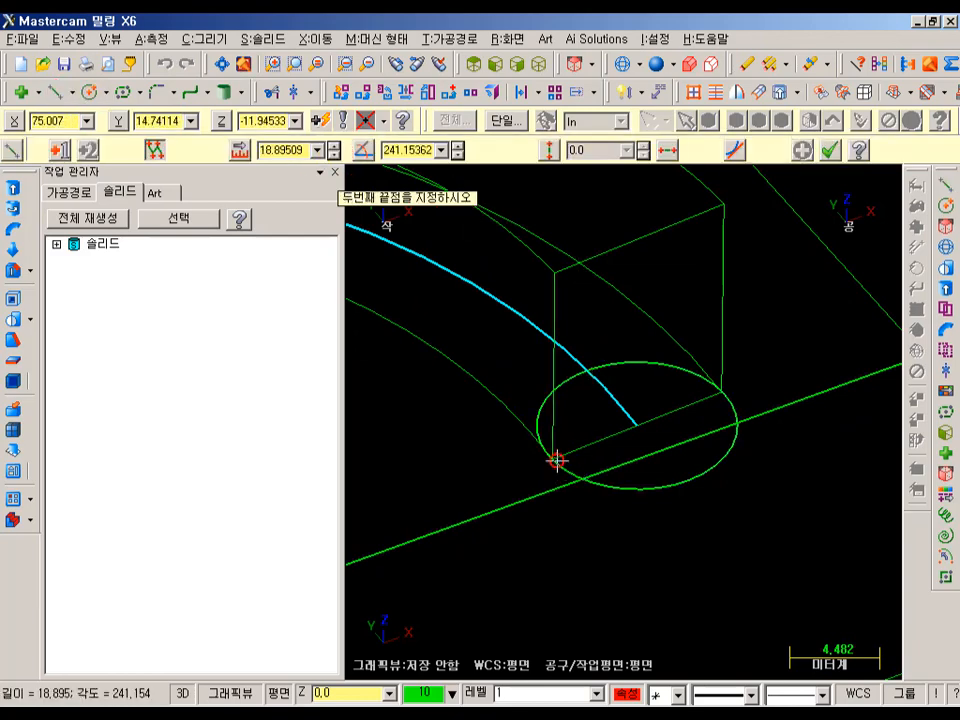
{"action": "scroll", "coordinate": [721, 393], "scroll_direction": "up", "scroll_amount": 4}
{"action": "left_click", "coordinate": [714, 391]}
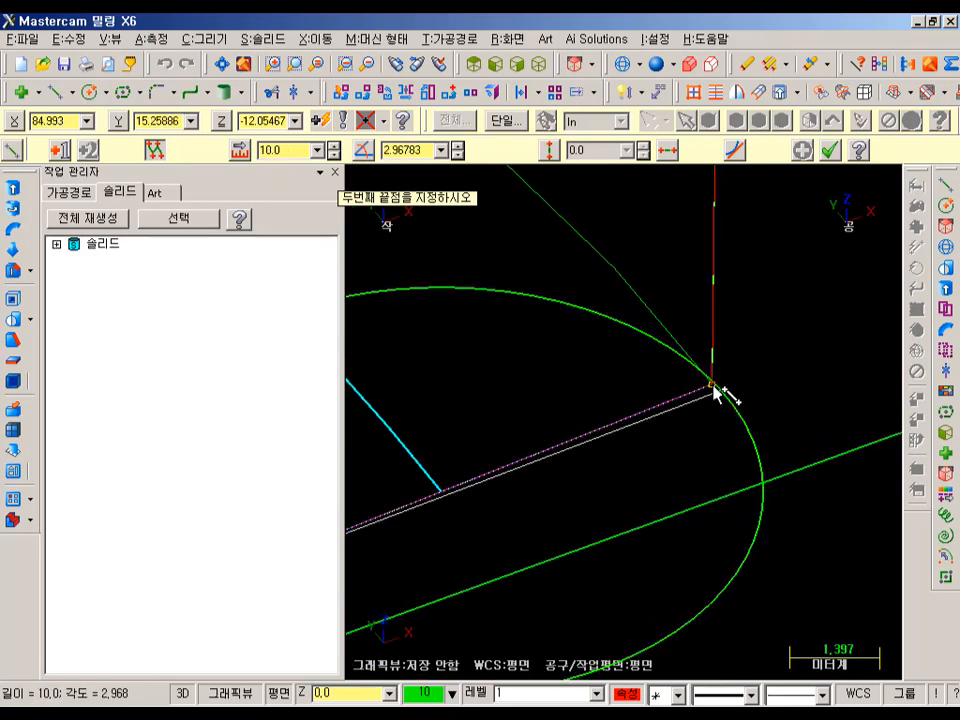
{"action": "scroll", "coordinate": [718, 391], "scroll_direction": "up", "scroll_amount": 1}
{"action": "scroll", "coordinate": [733, 383], "scroll_direction": "up", "scroll_amount": 4}
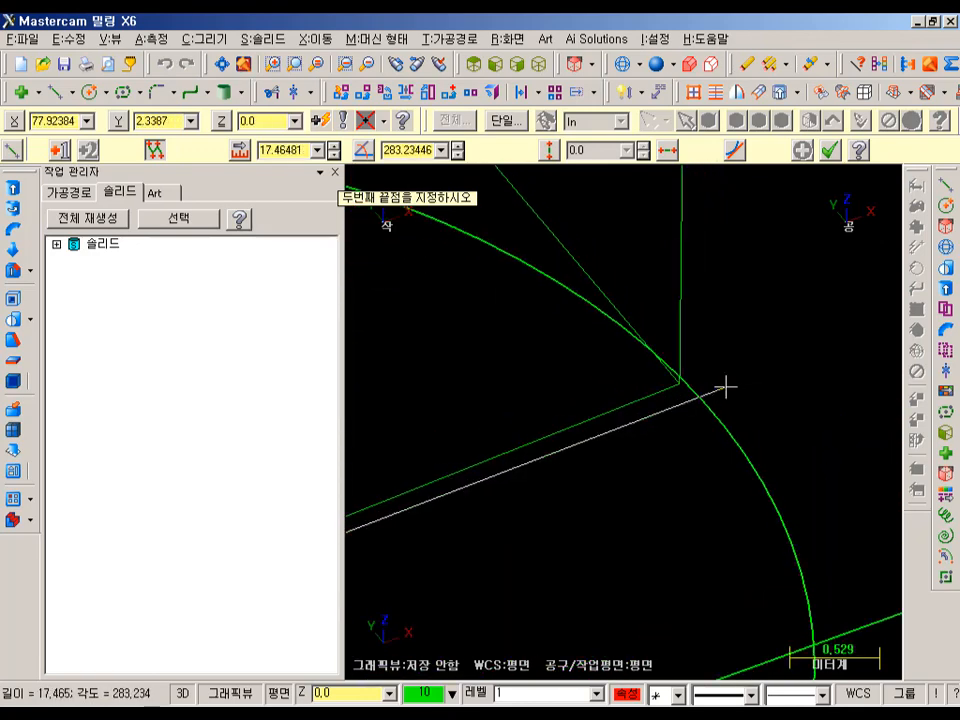
{"action": "scroll", "coordinate": [778, 336], "scroll_direction": "down", "scroll_amount": 8}
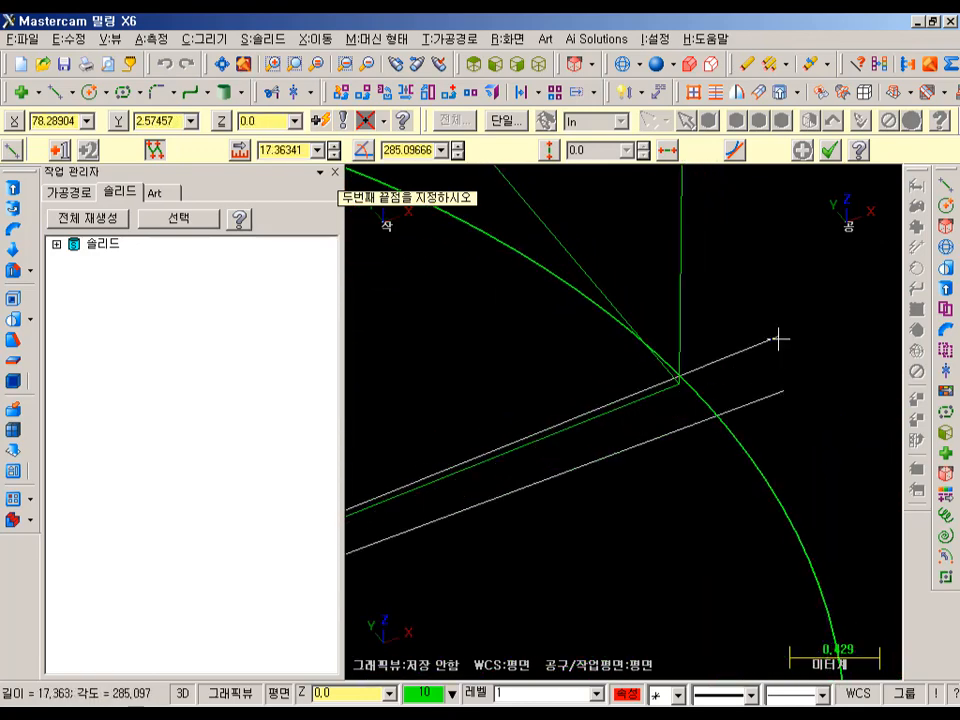
{"action": "scroll", "coordinate": [828, 363], "scroll_direction": "down", "scroll_amount": 1}
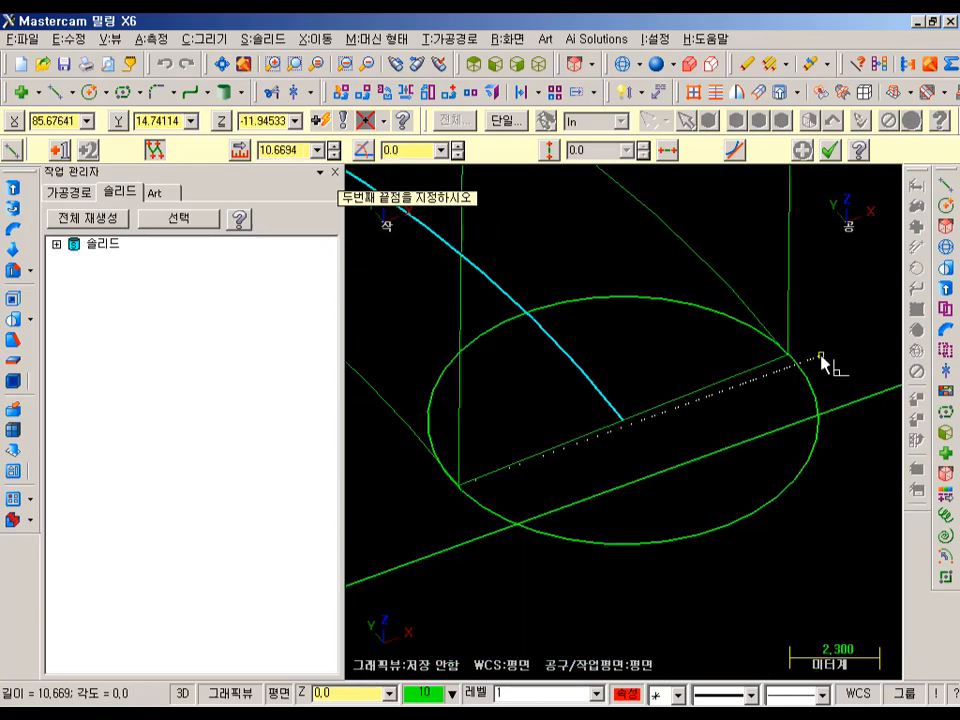
{"action": "scroll", "coordinate": [813, 341], "scroll_direction": "up", "scroll_amount": 2}
{"action": "scroll", "coordinate": [807, 340], "scroll_direction": "up", "scroll_amount": 2}
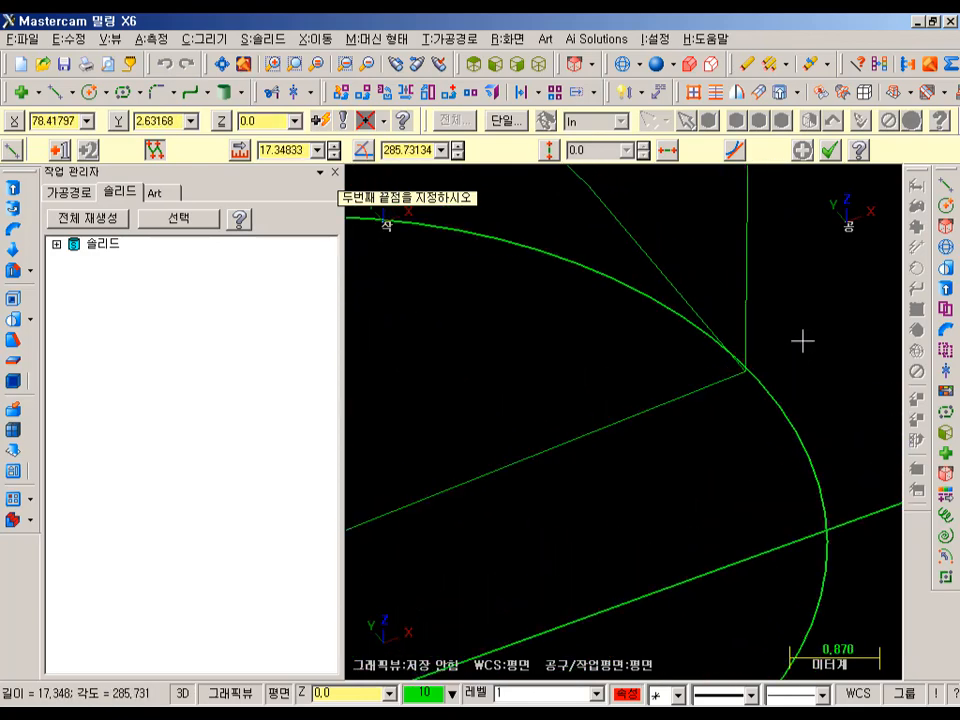
{"action": "scroll", "coordinate": [797, 371], "scroll_direction": "up", "scroll_amount": 1}
{"action": "scroll", "coordinate": [827, 388], "scroll_direction": "down", "scroll_amount": 6}
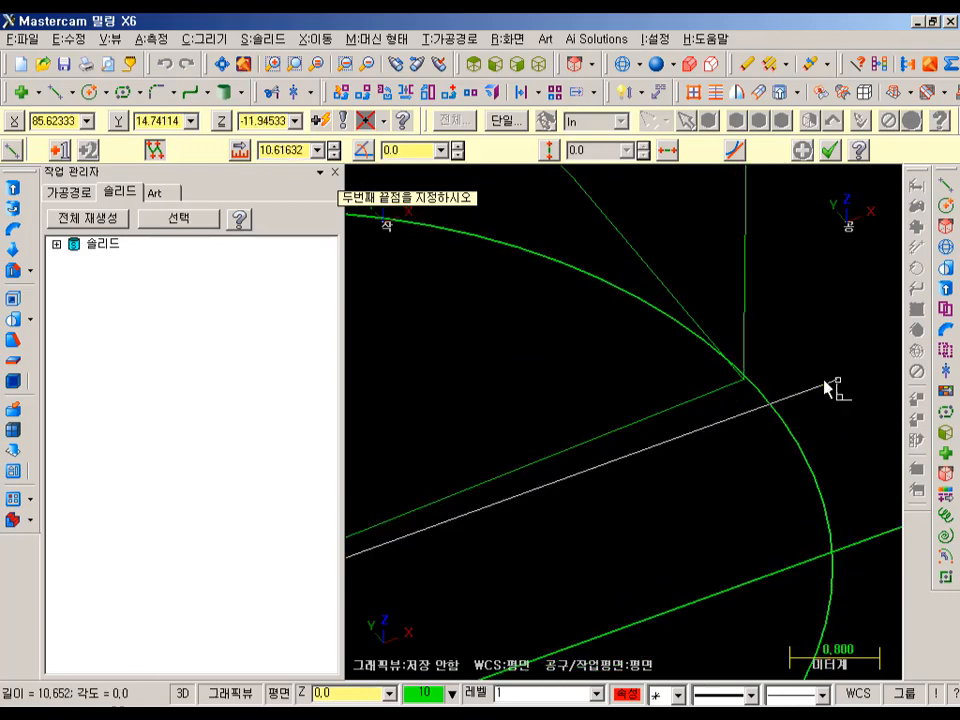
Discard the unfinished line and delete the circle at the groove's deep end
{"action": "left_click", "coordinate": [810, 340]}
{"action": "key", "text": "Escape"}
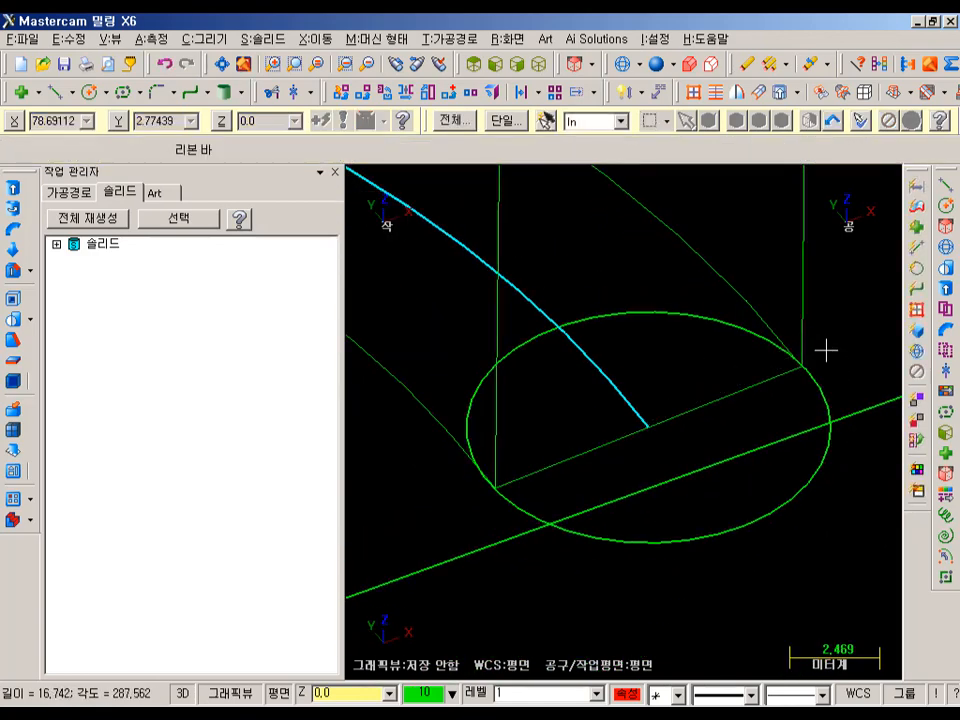
{"action": "left_click", "coordinate": [740, 352]}
{"action": "key", "text": "Delete"}
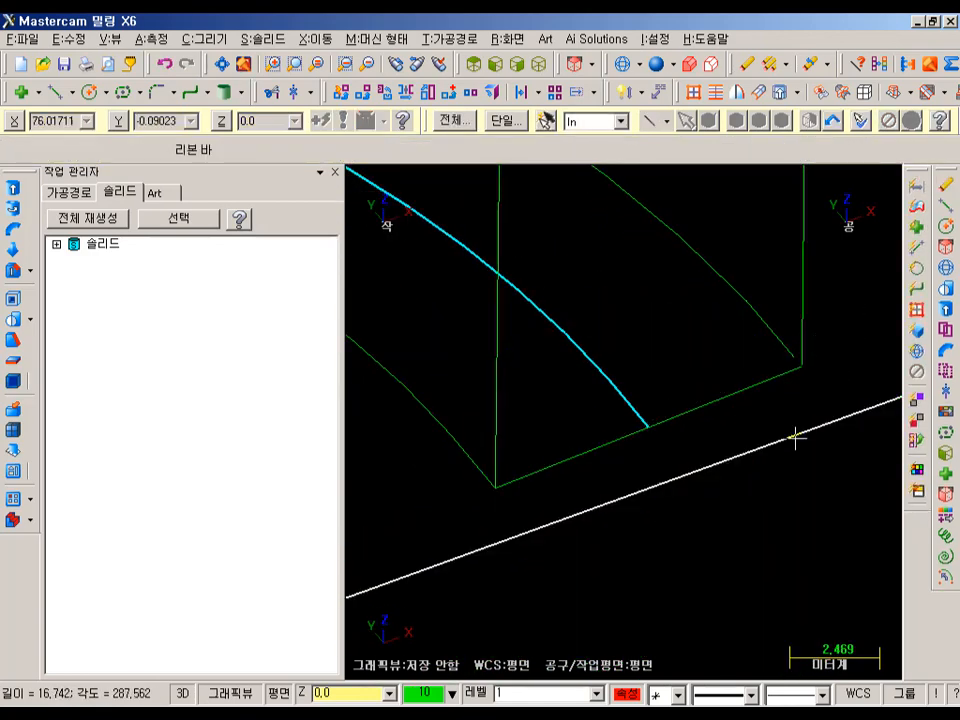
{"action": "scroll", "coordinate": [812, 407], "scroll_direction": "up", "scroll_amount": 1}
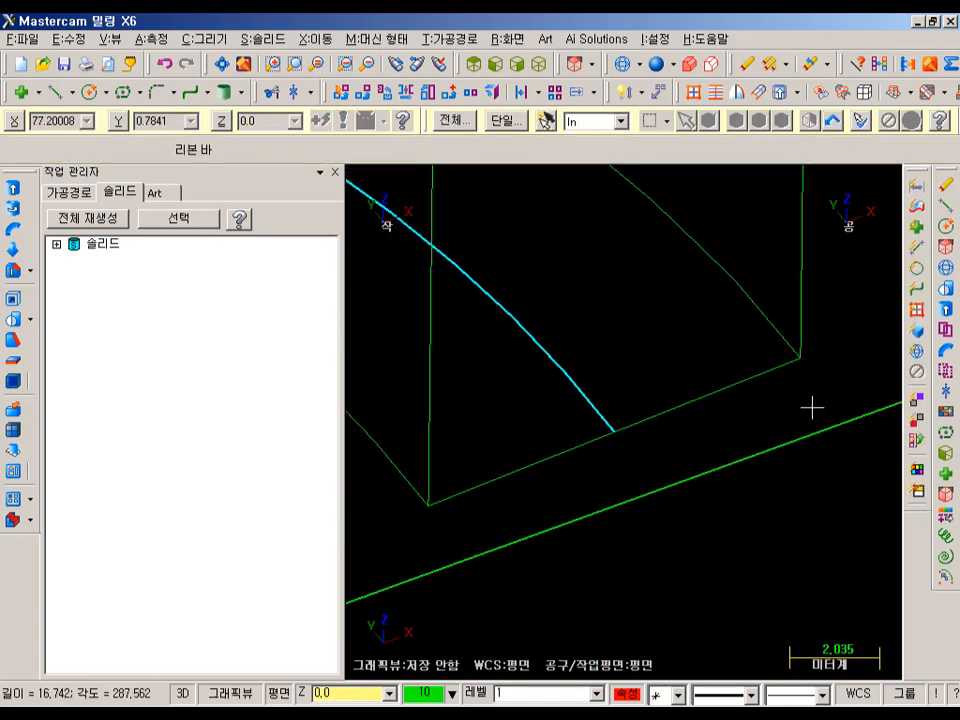
Draw a half-circle arc of about 5 radius centred on the helix's end, sketched between the end wall's two lower corners
{"action": "left_click", "coordinate": [106, 94]}
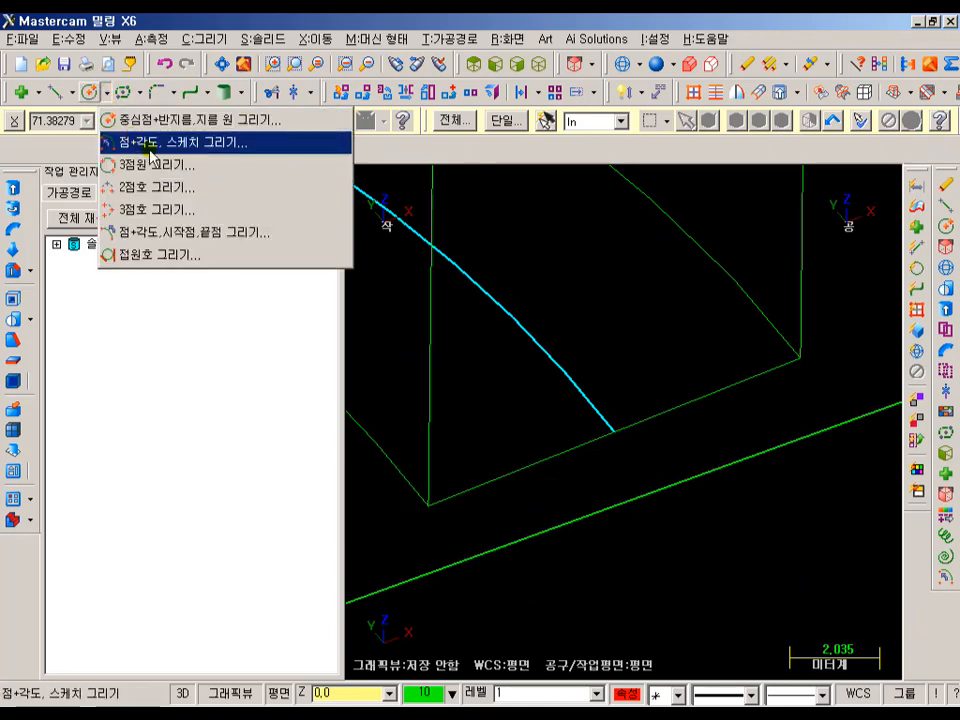
{"action": "left_click", "coordinate": [104, 142]}
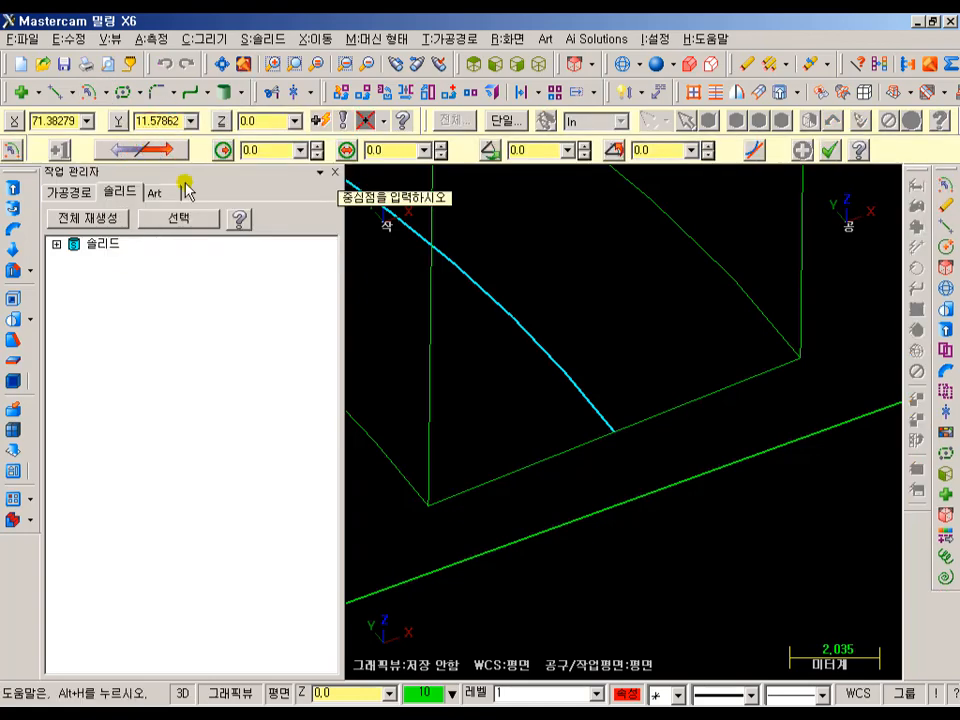
{"action": "left_click", "coordinate": [614, 436]}
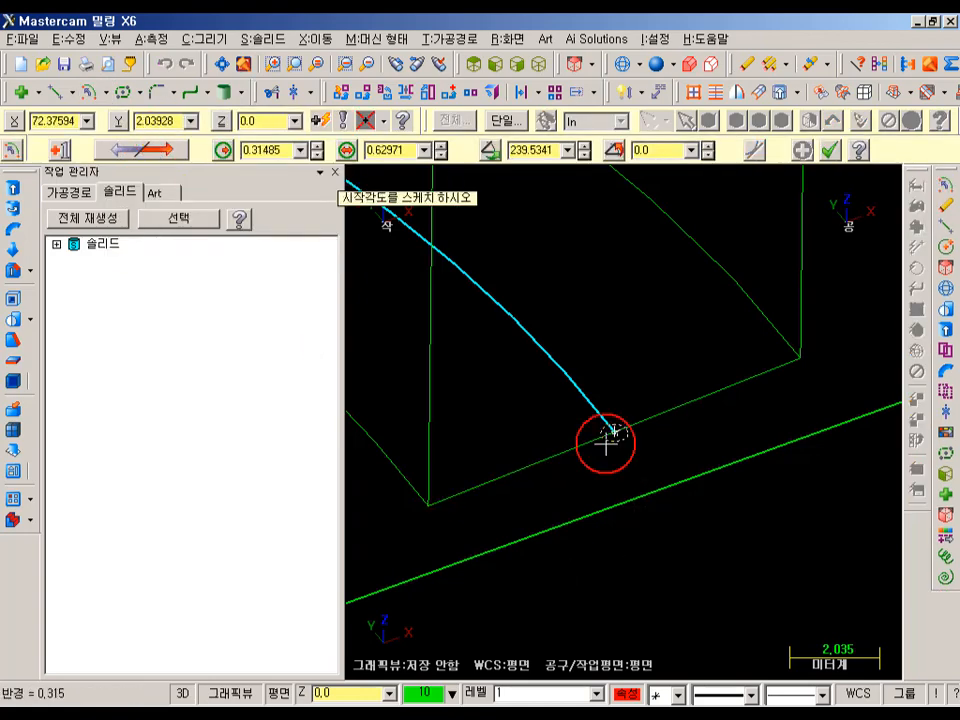
{"action": "left_click", "coordinate": [428, 506]}
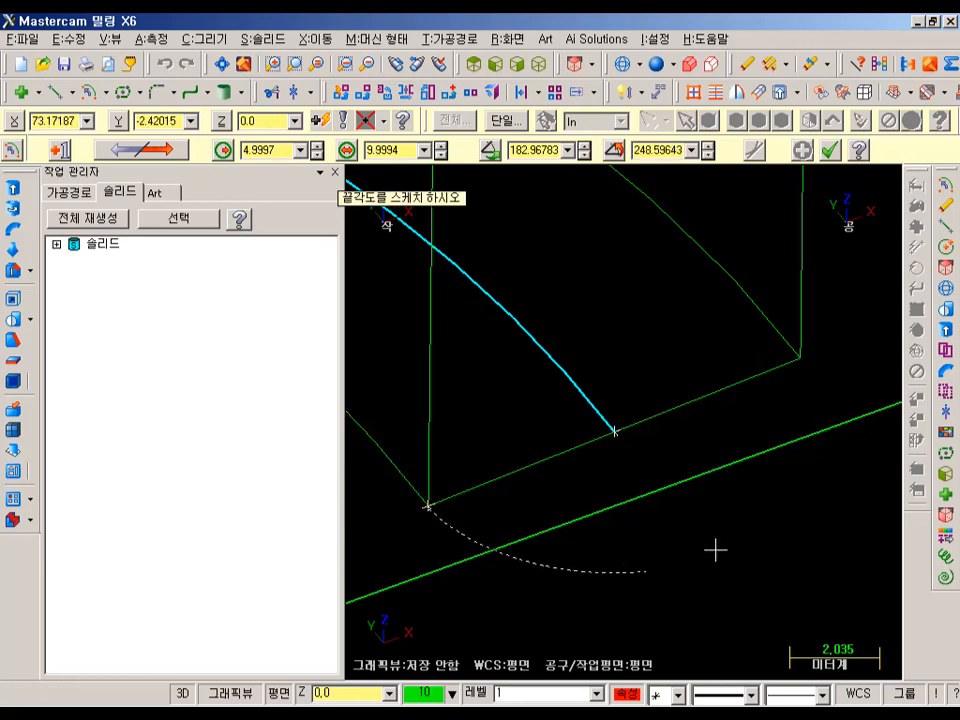
{"action": "left_click", "coordinate": [803, 360]}
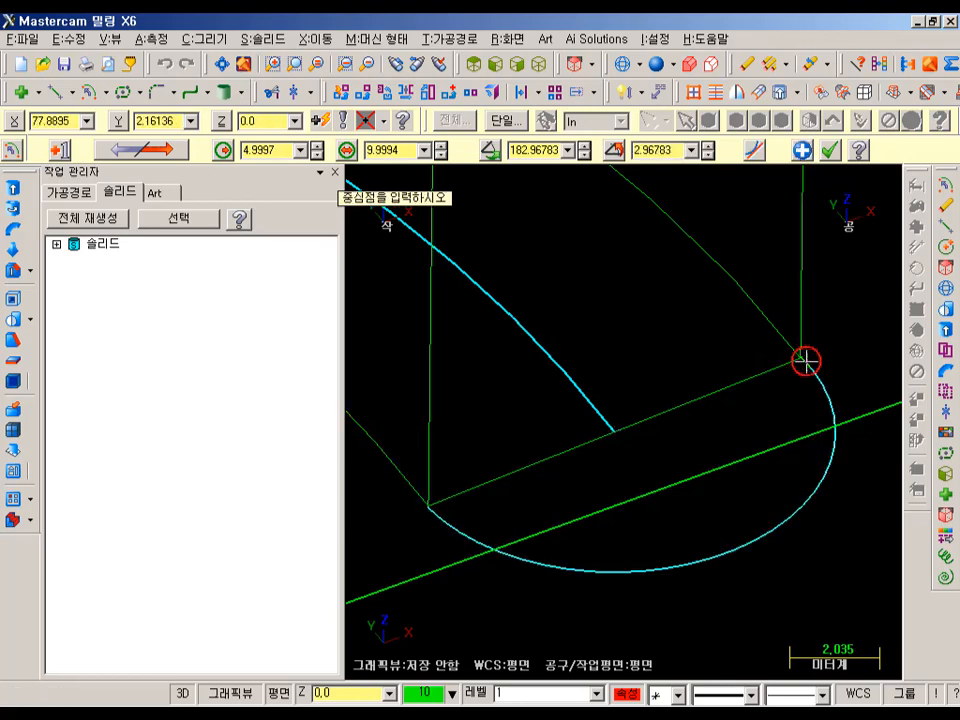
Examine how the half-circle arc's ends line up with the groove's lower corners and the helix's end from several angles
{"action": "scroll", "coordinate": [836, 430], "scroll_direction": "down", "scroll_amount": 1}
{"action": "middle_click_drag", "start_coordinate": [758, 417], "coordinate": [771, 382]}
{"action": "middle_click_drag", "start_coordinate": [812, 548], "coordinate": [852, 369], "text": "shift"}
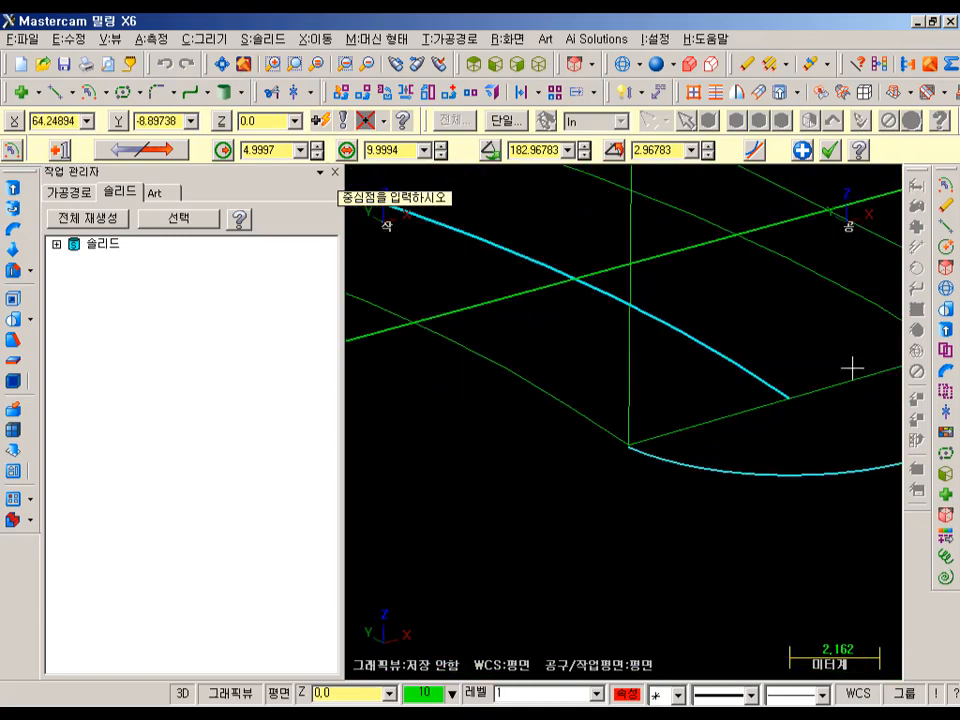
{"action": "middle_click_drag", "start_coordinate": [658, 431], "coordinate": [758, 428]}
{"action": "scroll", "coordinate": [597, 389], "scroll_direction": "up", "scroll_amount": 2}
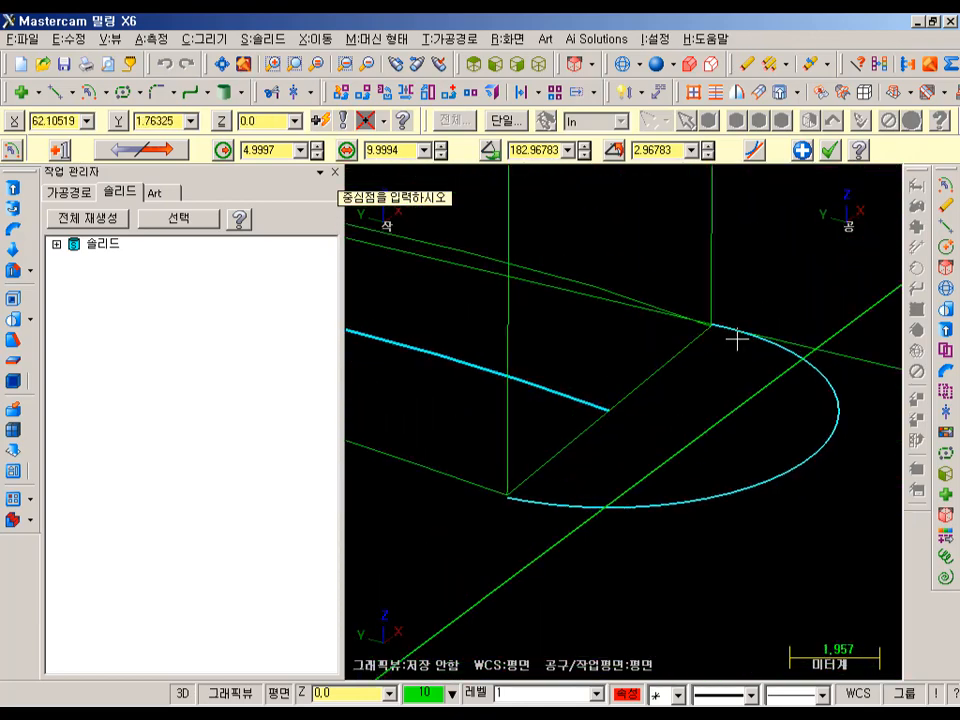
{"action": "scroll", "coordinate": [726, 315], "scroll_direction": "up", "scroll_amount": 2}
{"action": "scroll", "coordinate": [735, 332], "scroll_direction": "down", "scroll_amount": 4}
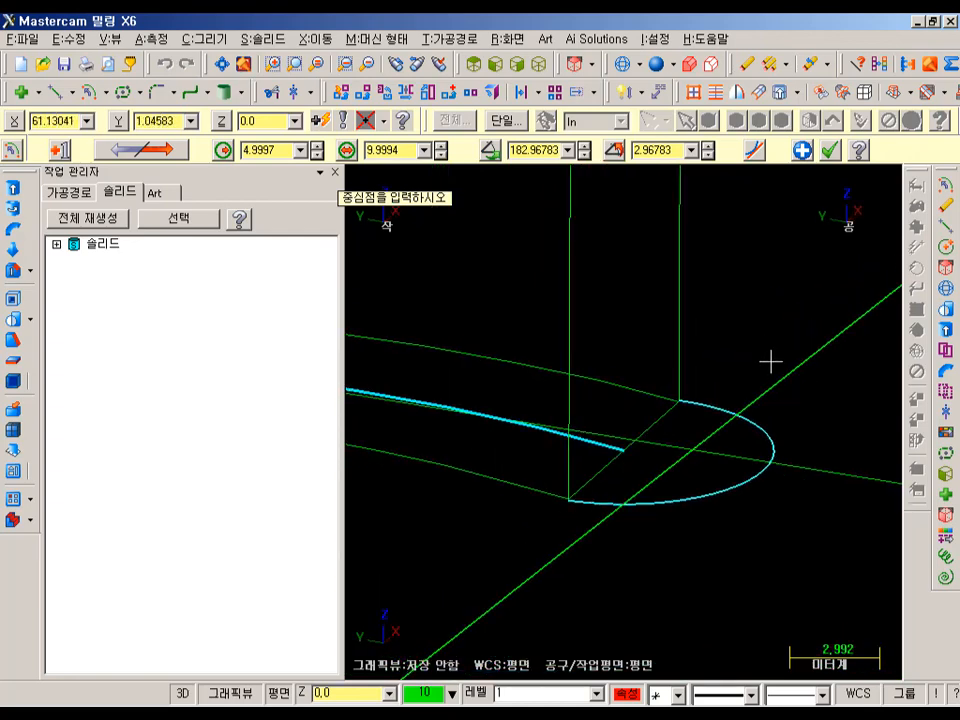
{"action": "mouse_move", "coordinate": [770, 360]}
{"action": "middle_mouse_down"}
{"action": "mouse_move", "coordinate": [754, 351]}
{"action": "mouse_move", "coordinate": [786, 347]}
{"action": "mouse_move", "coordinate": [776, 358]}
{"action": "middle_mouse_up"}
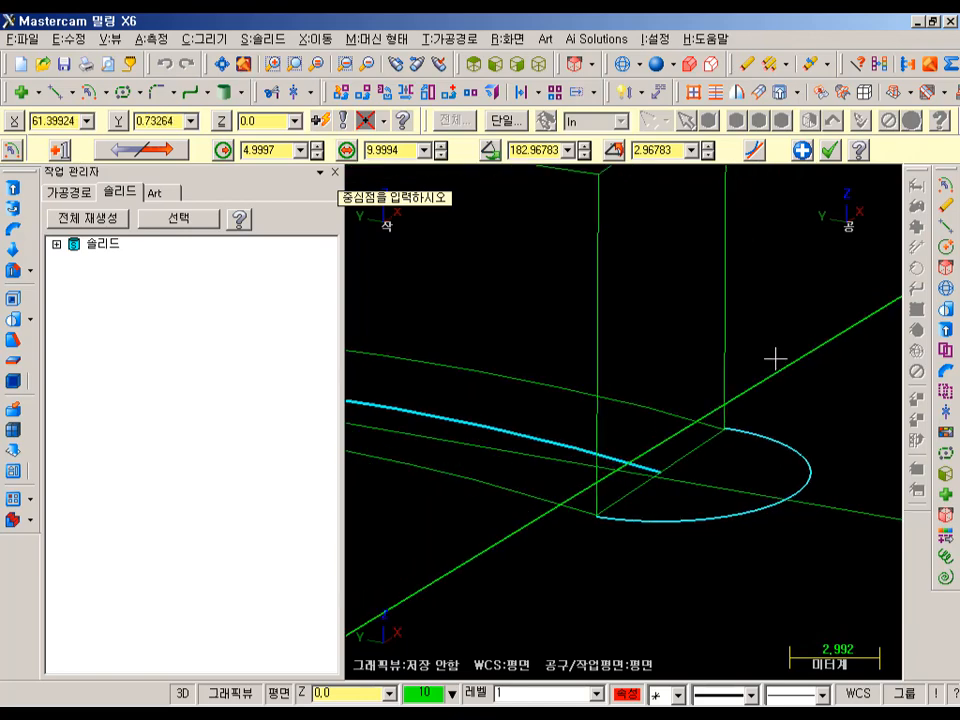
{"action": "scroll", "coordinate": [770, 495], "scroll_direction": "down", "scroll_amount": 1}
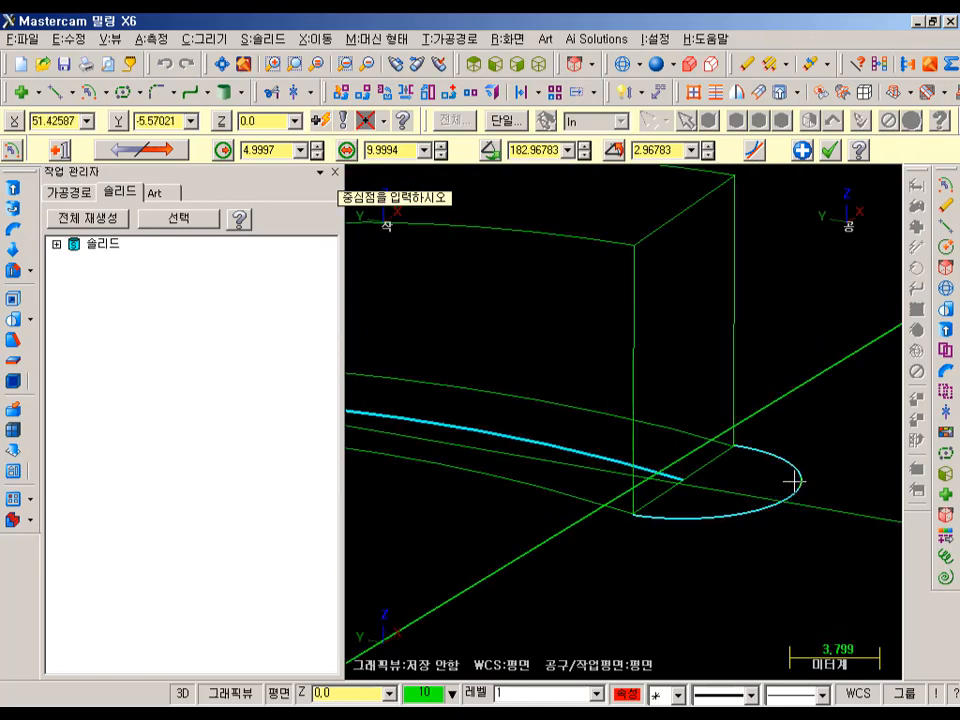
{"action": "middle_click_drag", "start_coordinate": [792, 481], "coordinate": [765, 508]}
{"action": "scroll", "coordinate": [709, 653], "scroll_direction": "up", "scroll_amount": 1}
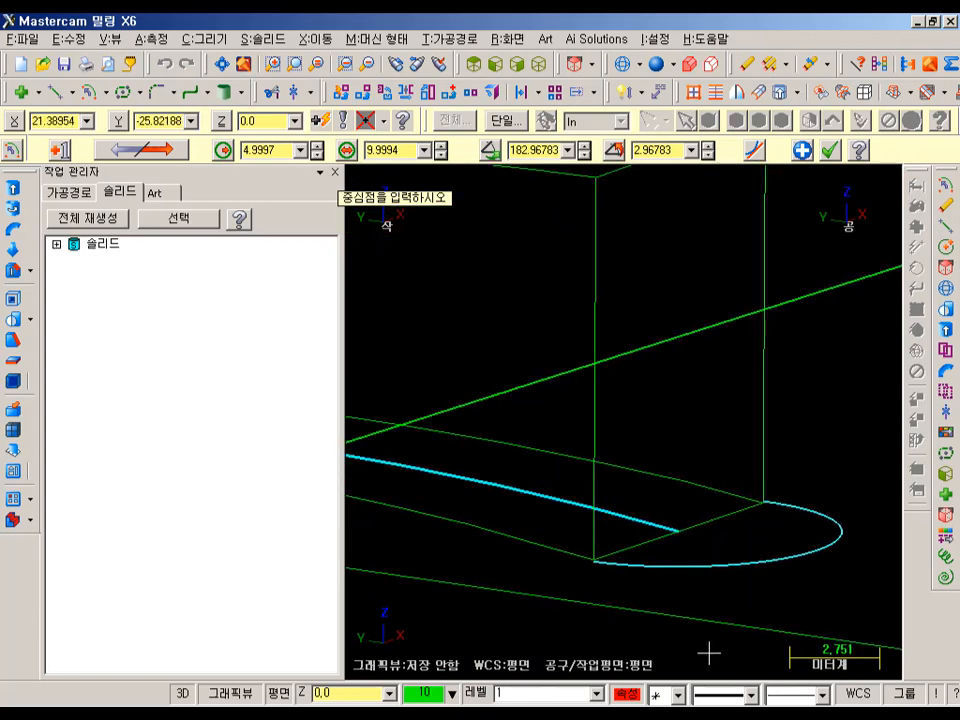
{"action": "scroll", "coordinate": [728, 618], "scroll_direction": "up", "scroll_amount": 2}
{"action": "middle_click_drag", "start_coordinate": [776, 448], "coordinate": [587, 367]}
{"action": "scroll", "coordinate": [765, 452], "scroll_direction": "down", "scroll_amount": 1}
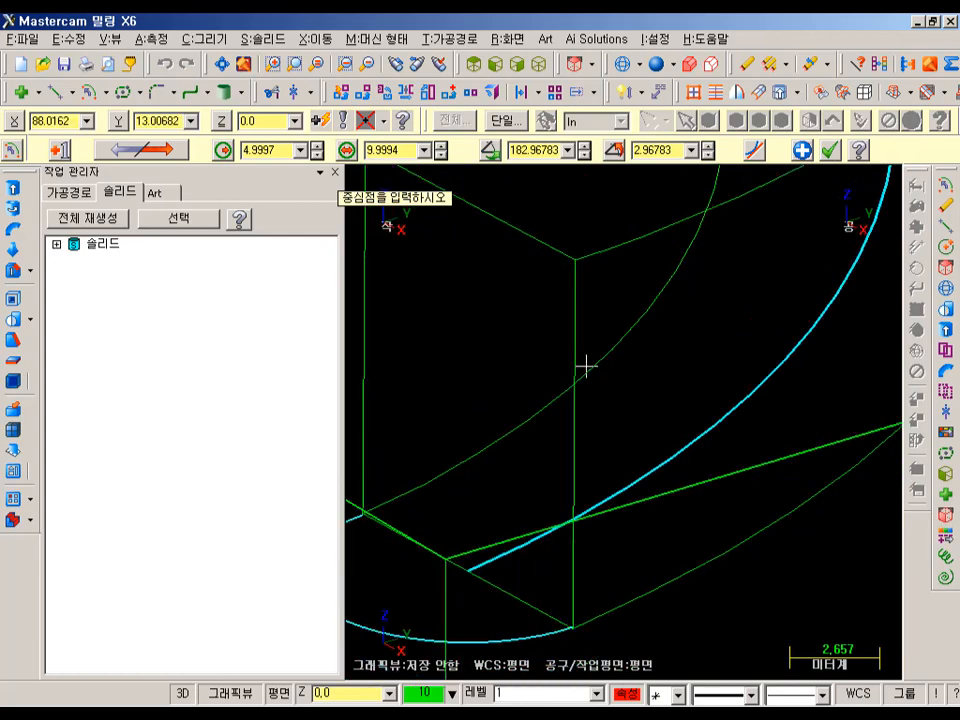
{"action": "scroll", "coordinate": [590, 452], "scroll_direction": "down", "scroll_amount": 1}
{"action": "middle_click_drag", "start_coordinate": [591, 453], "coordinate": [716, 343], "text": "shift"}
{"action": "middle_click_drag", "start_coordinate": [619, 335], "coordinate": [617, 379]}
{"action": "scroll", "coordinate": [598, 540], "scroll_direction": "up", "scroll_amount": 4}
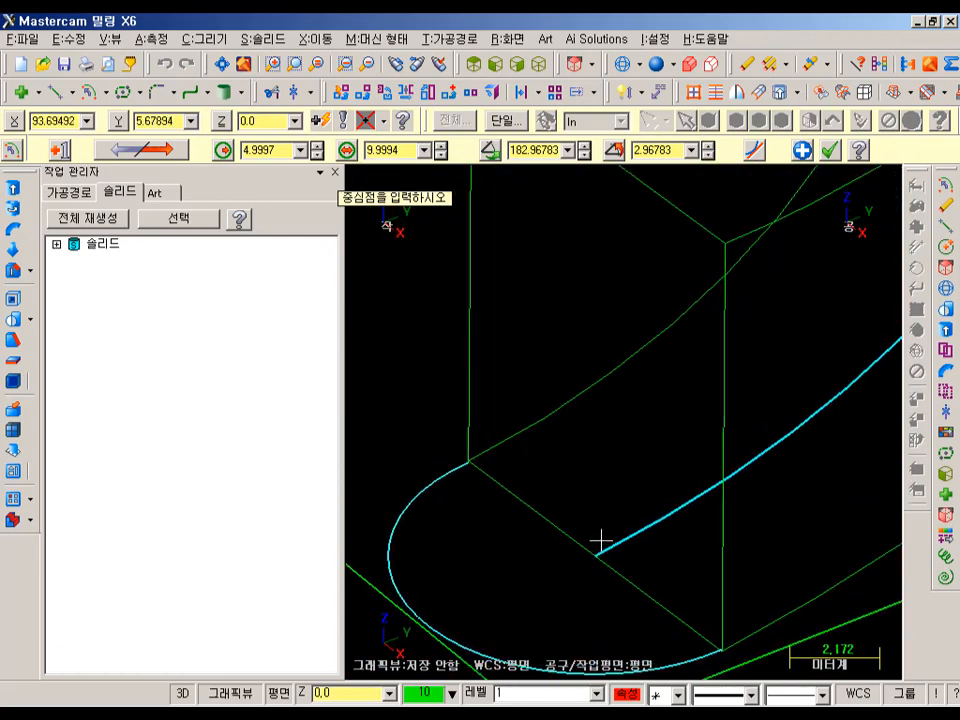
Finish the arc command and delete the half-circle arc at the groove's deep end
{"action": "scroll", "coordinate": [600, 540], "scroll_direction": "up", "scroll_amount": 1}
{"action": "key", "text": "Escape"}
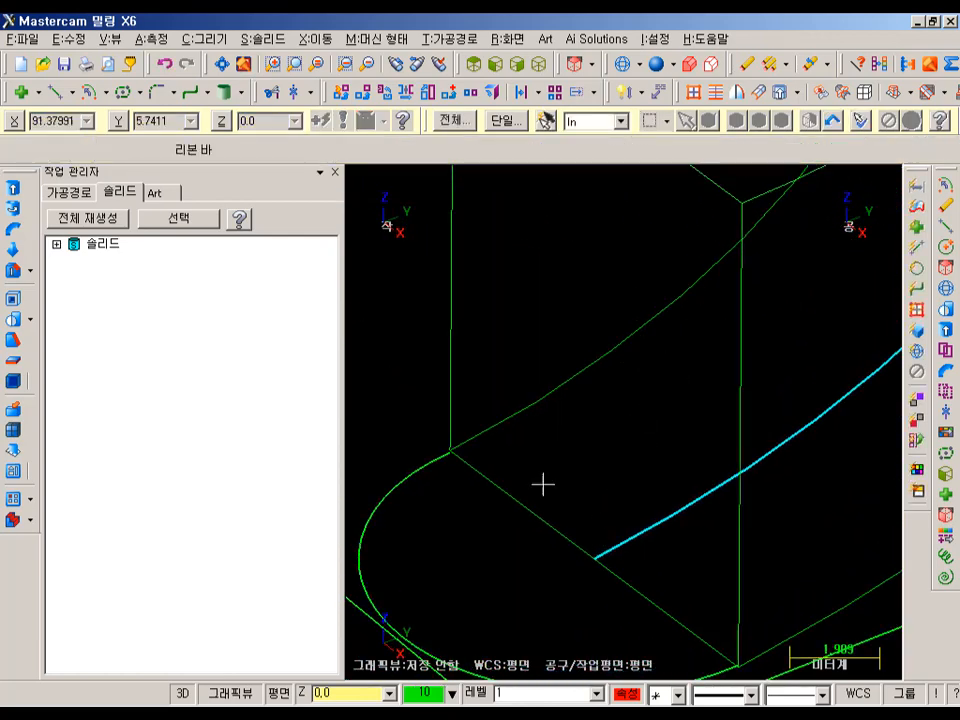
{"action": "left_click", "coordinate": [416, 466]}
{"action": "scroll", "coordinate": [628, 332], "scroll_direction": "down", "scroll_amount": 3}
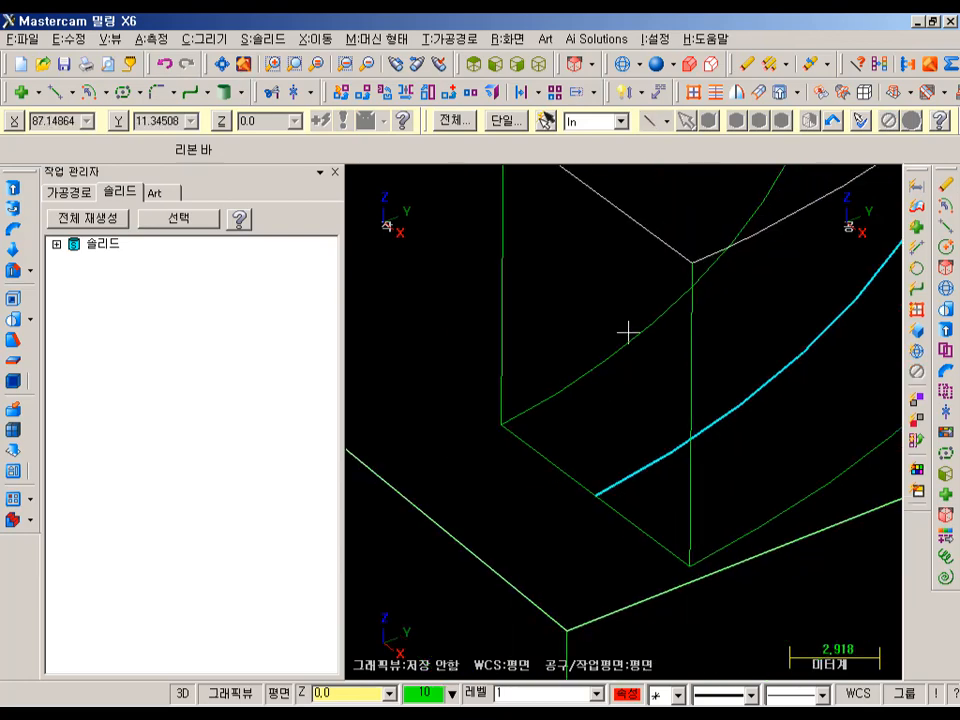
Draw a line about 10 long between the two lower corners of the groove's end wall
{"action": "scroll", "coordinate": [579, 439], "scroll_direction": "down", "scroll_amount": 2}
{"action": "scroll", "coordinate": [610, 532], "scroll_direction": "up", "scroll_amount": 3}
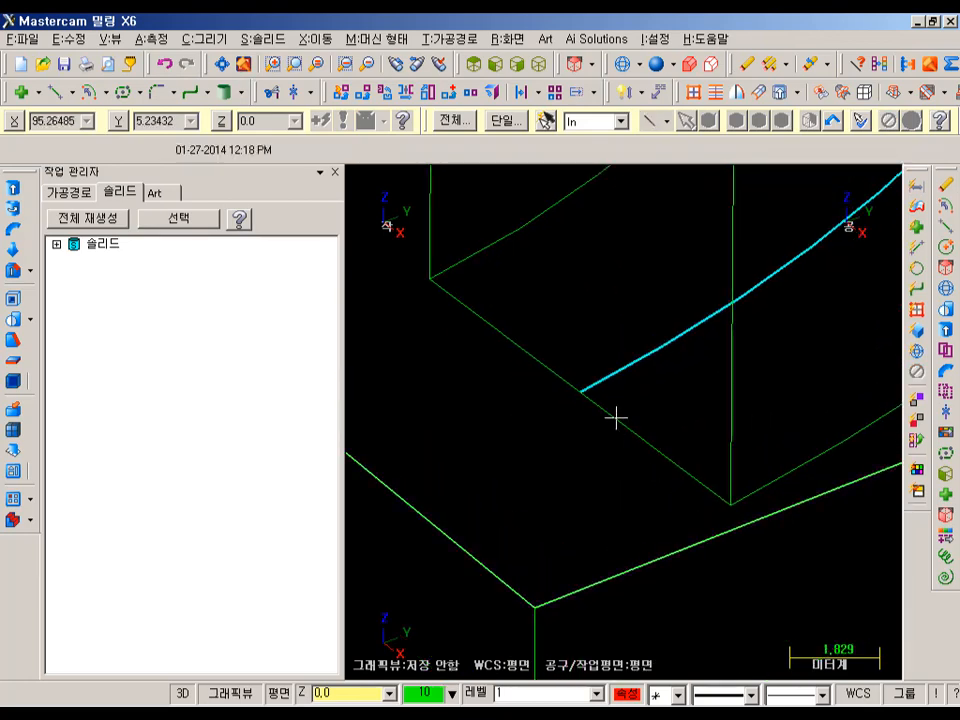
{"action": "left_click", "coordinate": [288, 220]}
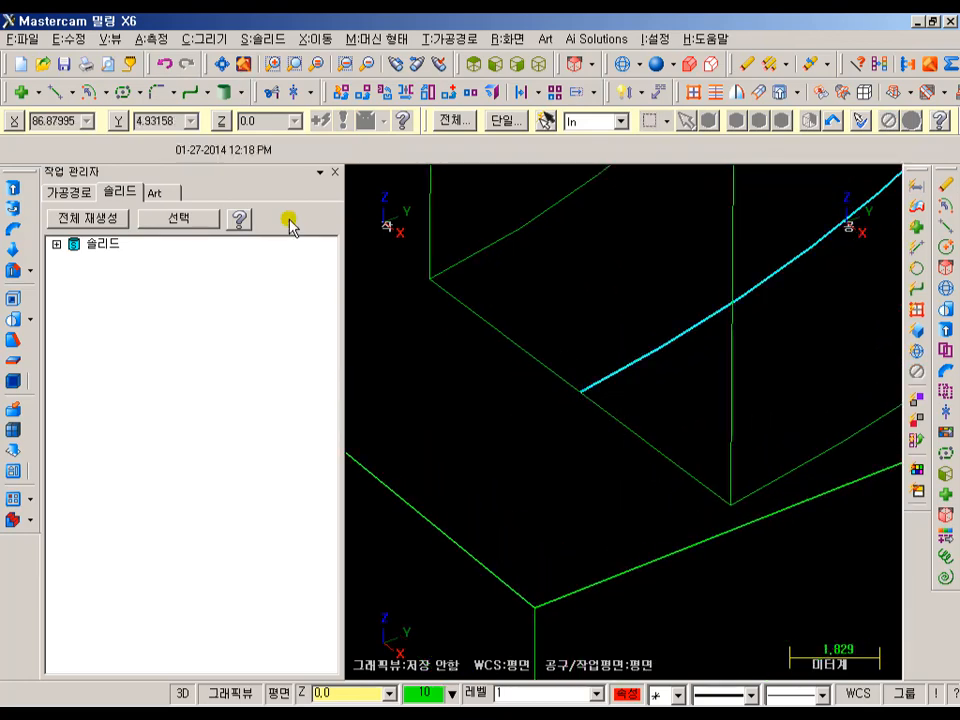
{"action": "left_click", "coordinate": [53, 92]}
{"action": "left_click", "coordinate": [429, 281]}
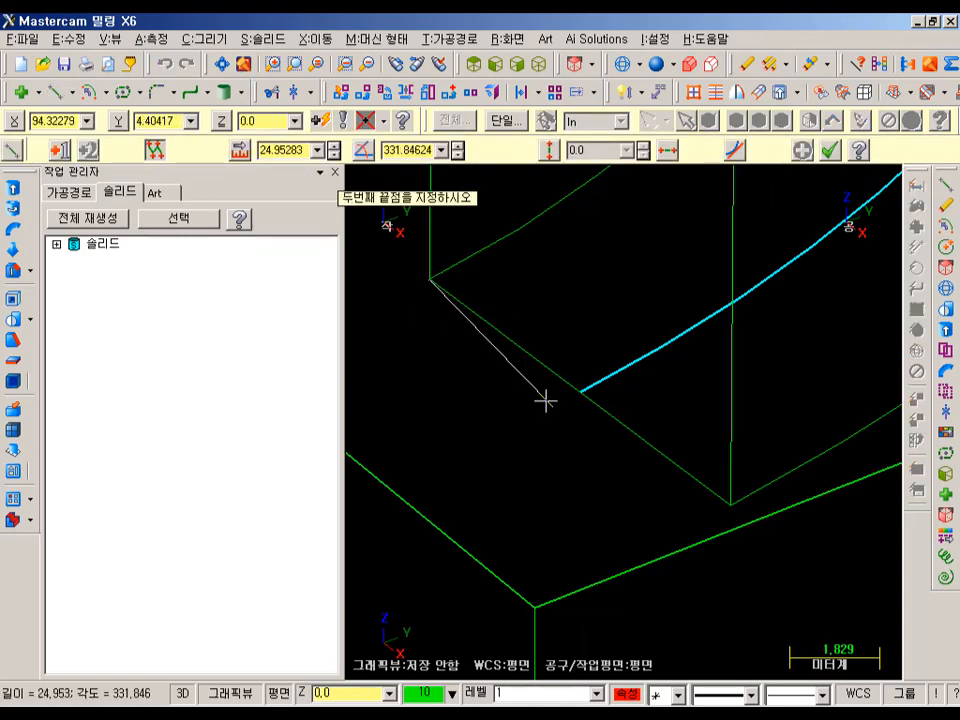
{"action": "left_click", "coordinate": [731, 506]}
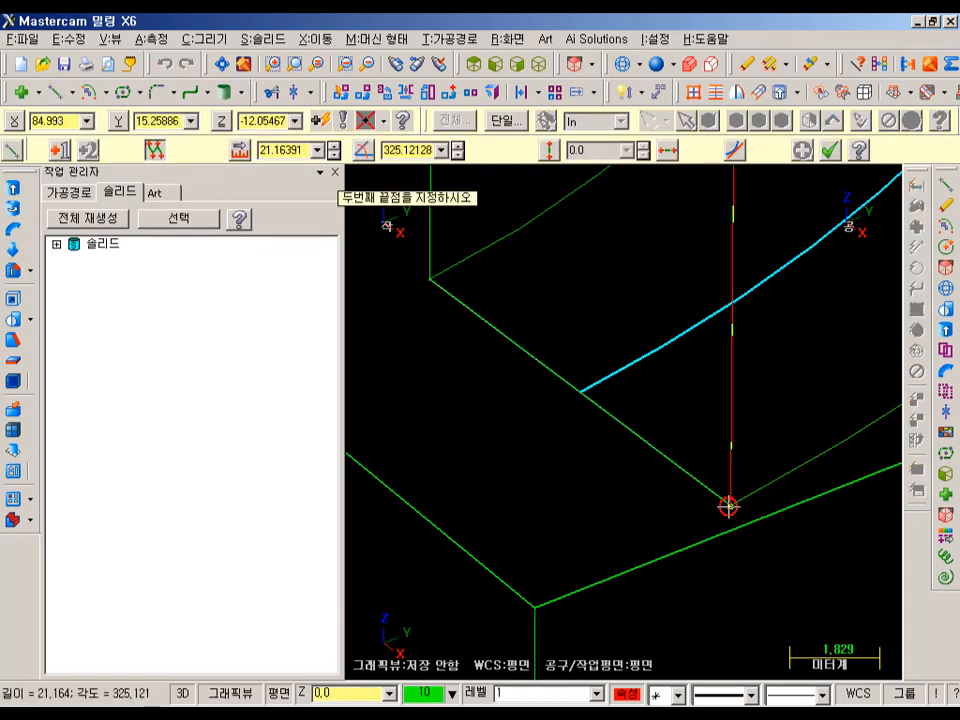
{"action": "key", "text": "Escape"}
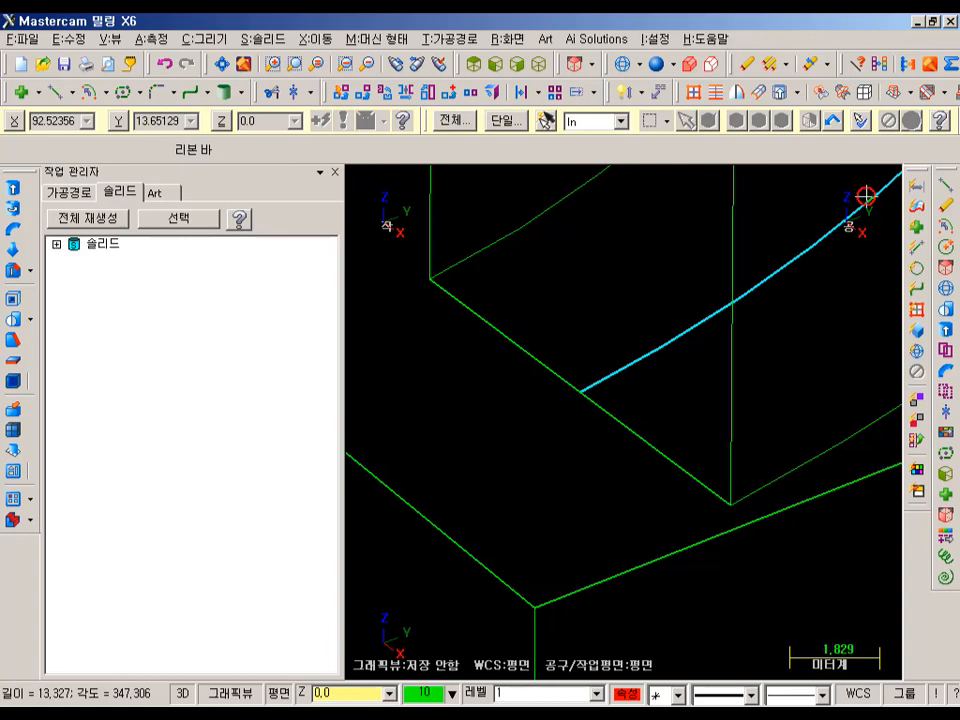
Isolate the new line so that all other geometry and the solid are hidden
{"action": "left_click", "coordinate": [641, 444]}
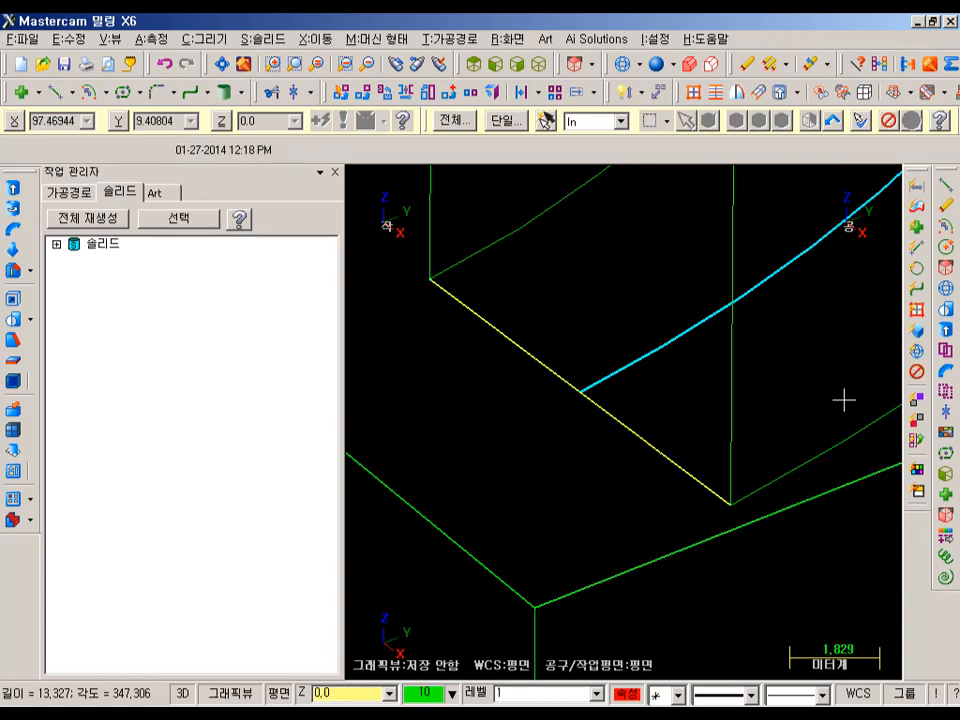
{"action": "key", "text": "alt+e"}
{"action": "scroll", "coordinate": [711, 417], "scroll_direction": "down", "scroll_amount": 2}
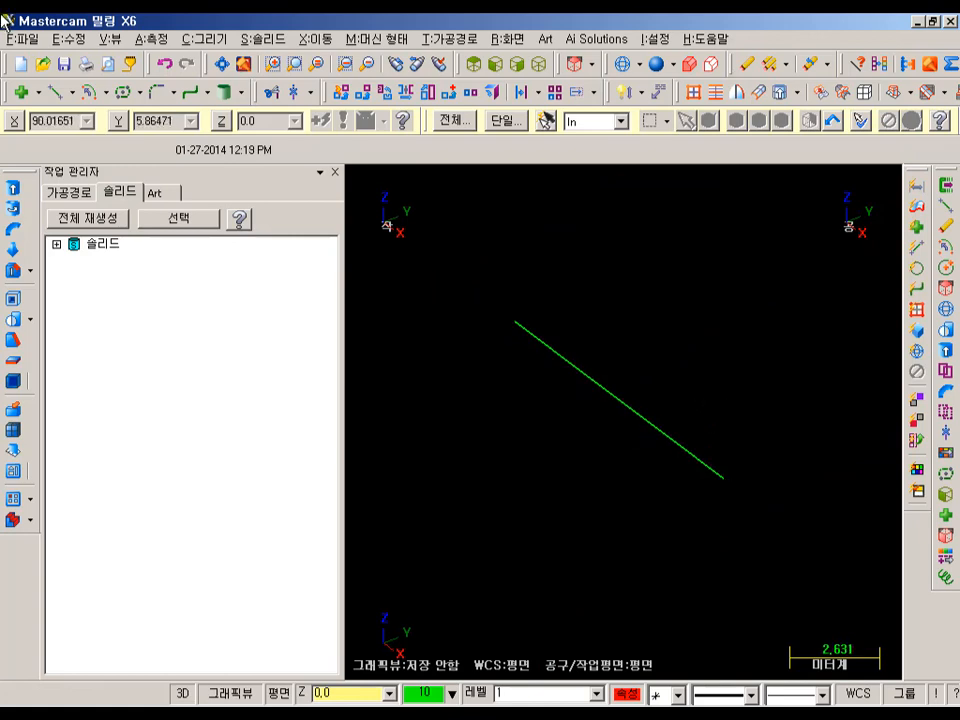
View the isolated line from the top and analyze its properties, comparing the Z values of its two endpoints
{"action": "left_click", "coordinate": [470, 65]}
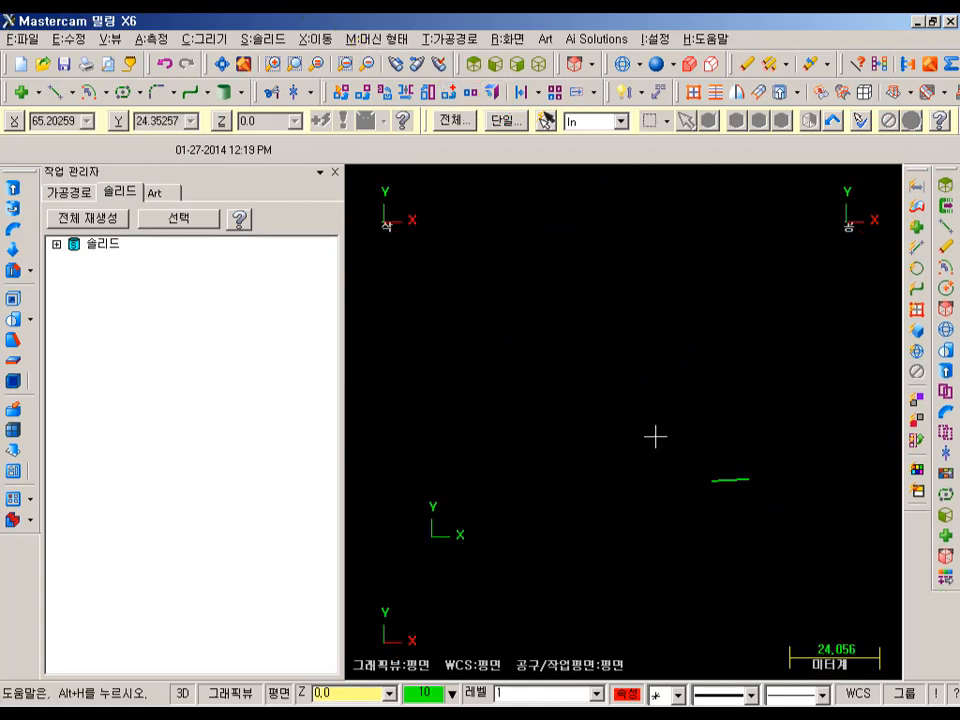
{"action": "scroll", "coordinate": [780, 520], "scroll_direction": "up", "scroll_amount": 3}
{"action": "scroll", "coordinate": [700, 470], "scroll_direction": "up", "scroll_amount": 3}
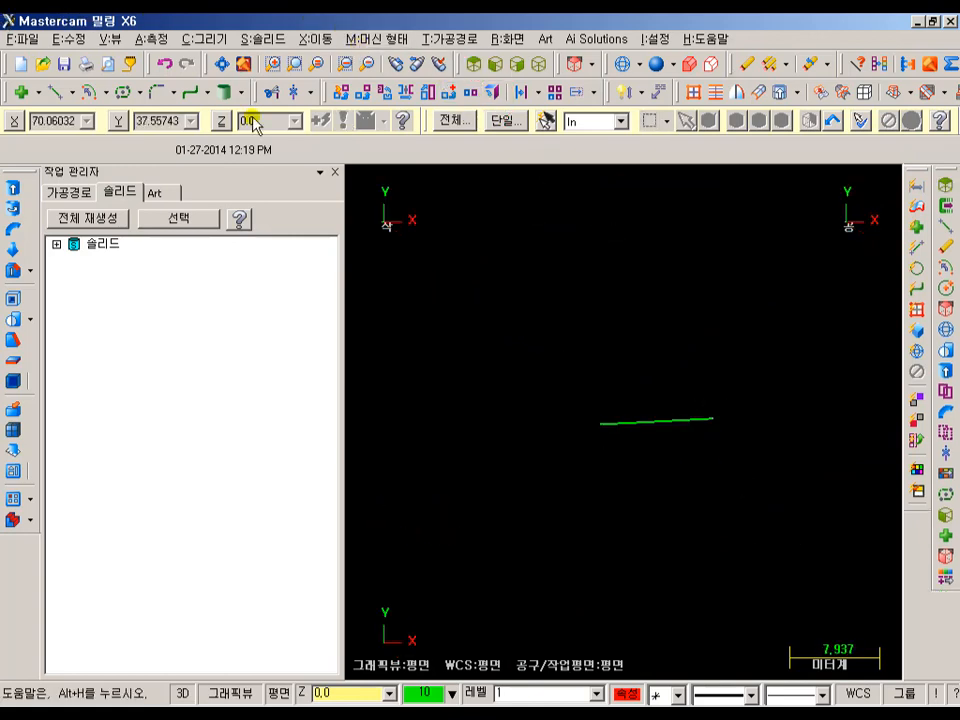
{"action": "left_click", "coordinate": [222, 64]}
{"action": "scroll", "coordinate": [718, 400], "scroll_direction": "down", "scroll_amount": 3}
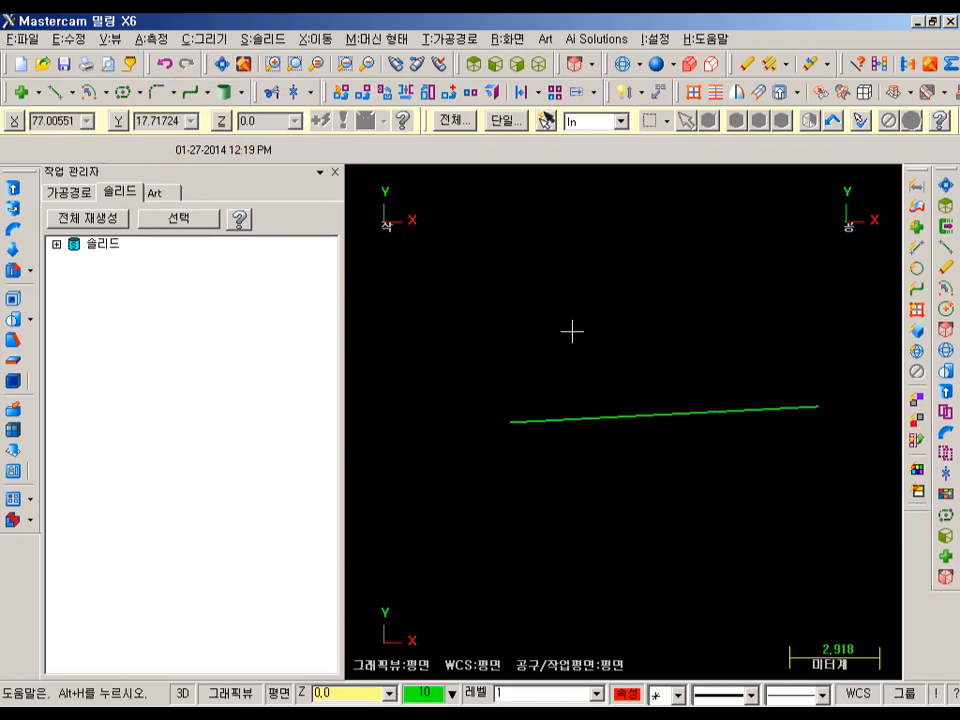
{"action": "key", "text": "F4"}
{"action": "left_click", "coordinate": [699, 412]}
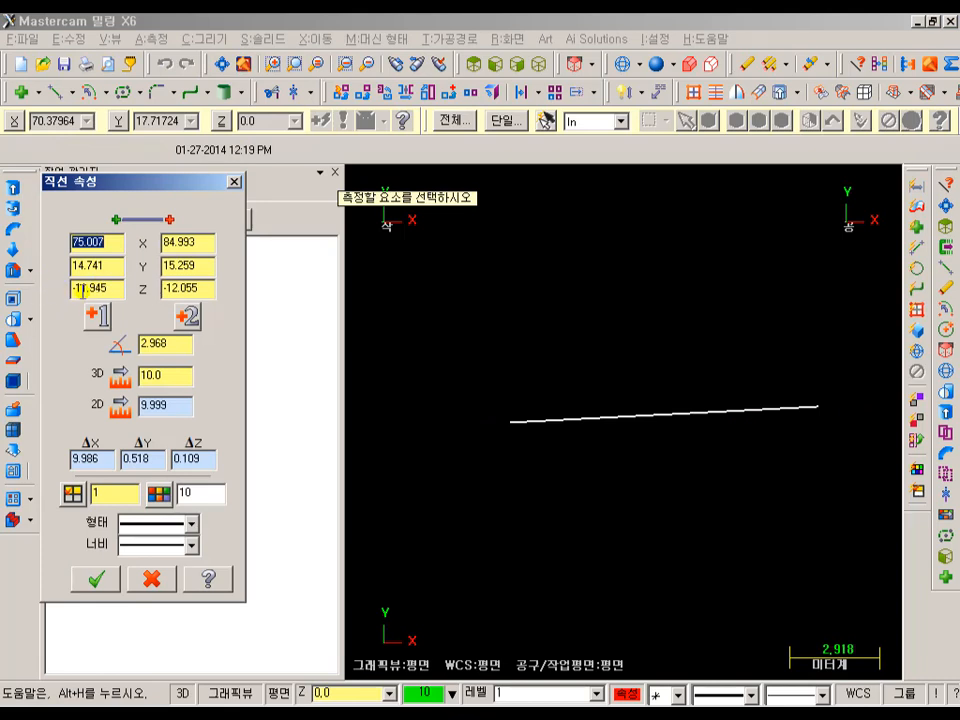
{"action": "left_click", "coordinate": [206, 288]}
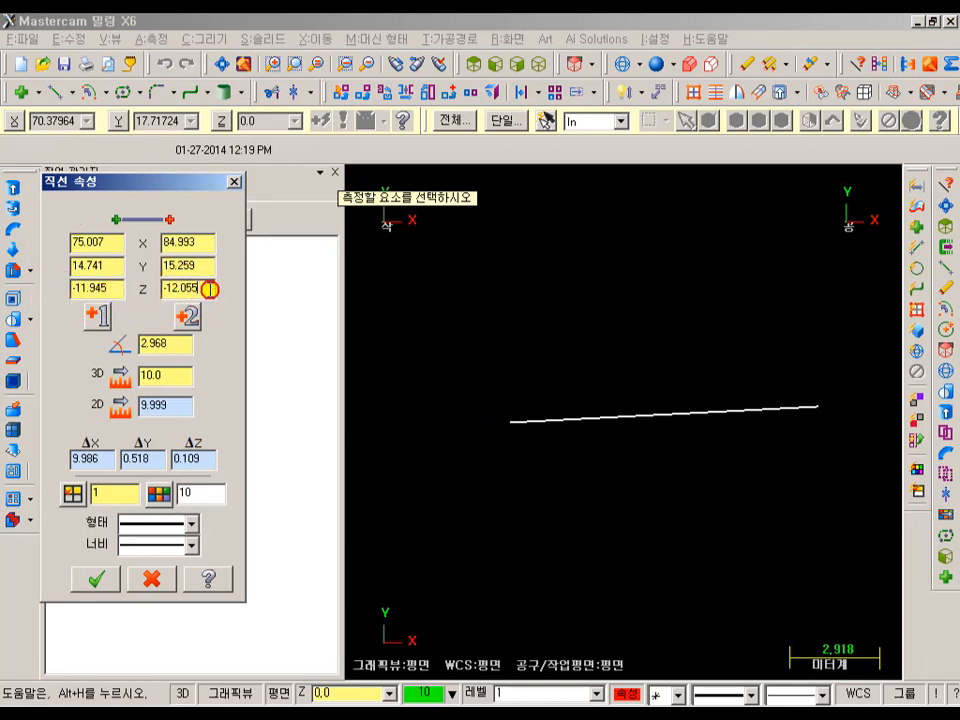
{"action": "key", "text": "Escape"}
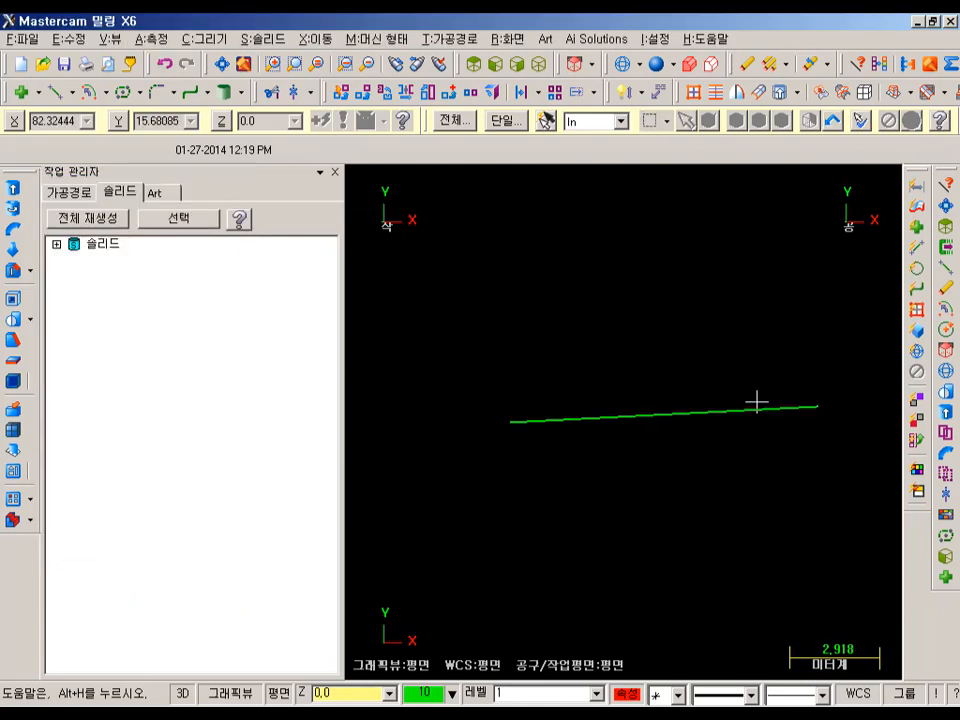
In isometric view, draw a half-circle arc of about 5 radius centred on the line's midpoint, sketched between its two ends
{"action": "scroll", "coordinate": [450, 95], "scroll_direction": "down", "scroll_amount": 1}
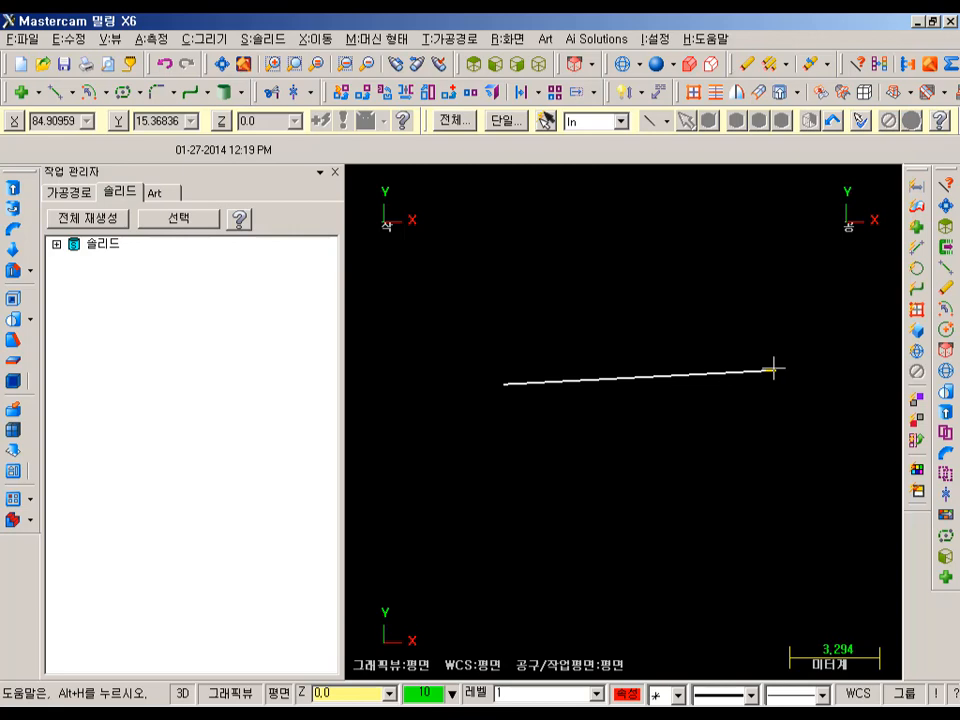
{"action": "left_click", "coordinate": [773, 369]}
{"action": "left_click", "coordinate": [539, 64]}
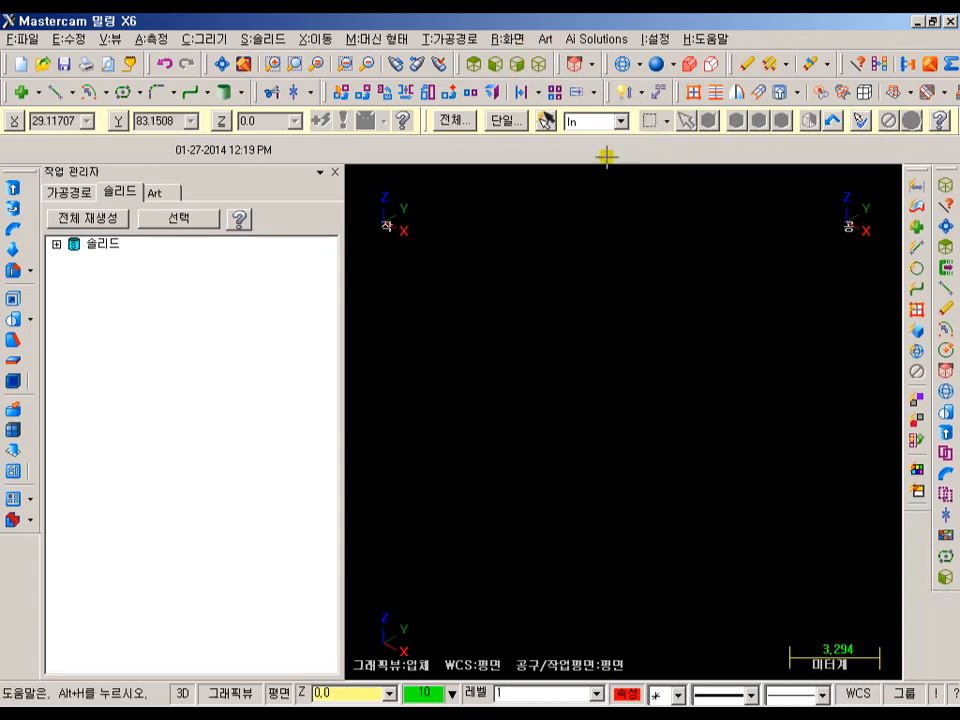
{"action": "left_click", "coordinate": [218, 63]}
{"action": "scroll", "coordinate": [690, 491], "scroll_direction": "down", "scroll_amount": 10}
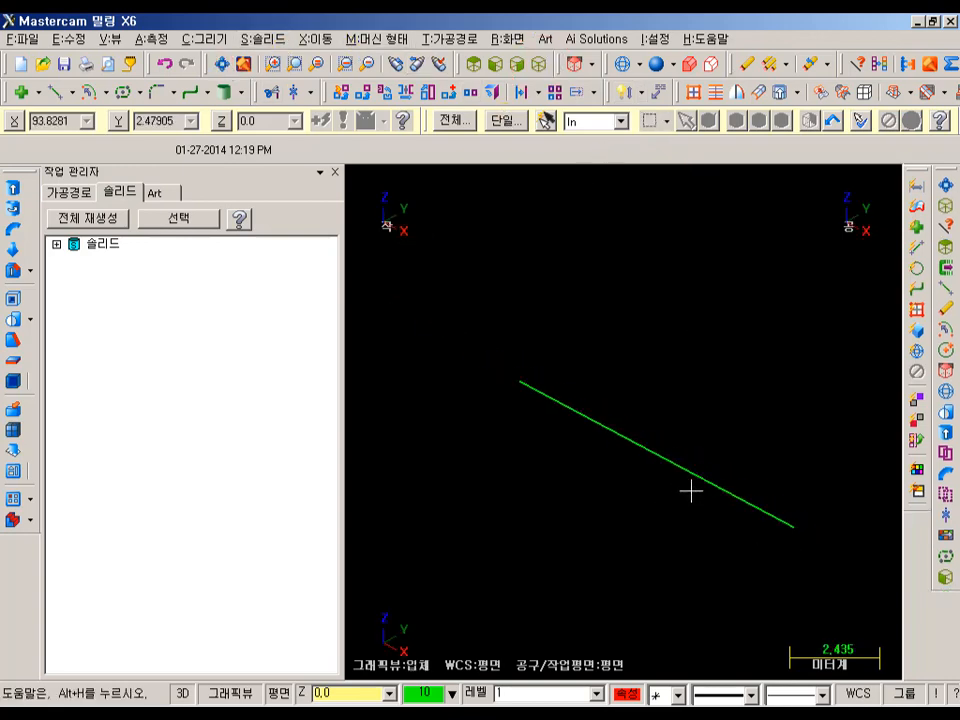
{"action": "scroll", "coordinate": [715, 458], "scroll_direction": "up", "scroll_amount": 1}
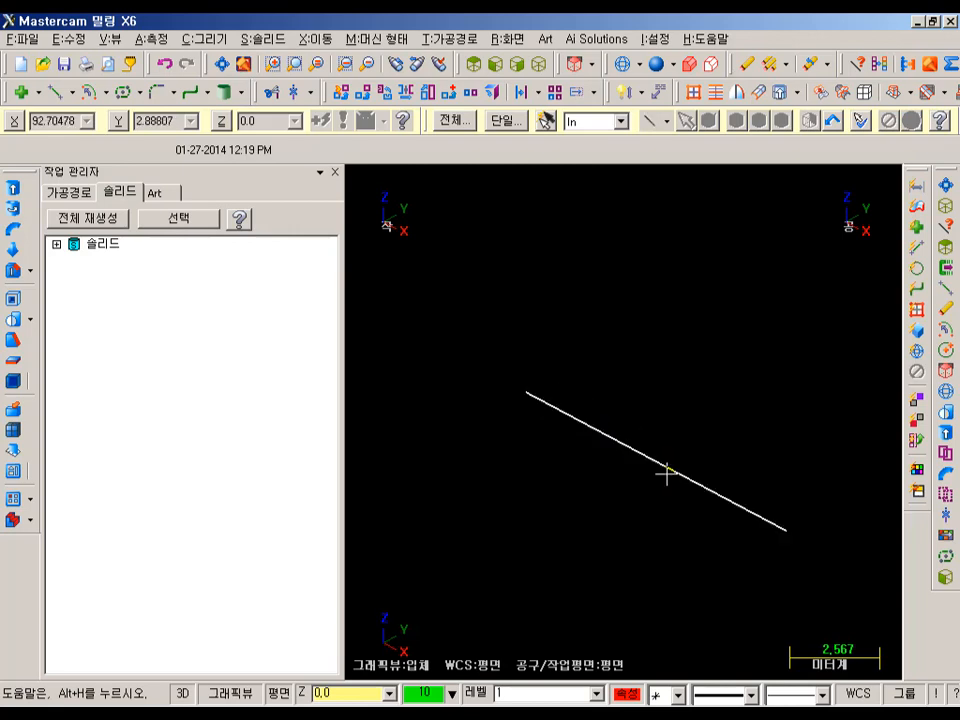
{"action": "left_click", "coordinate": [779, 523]}
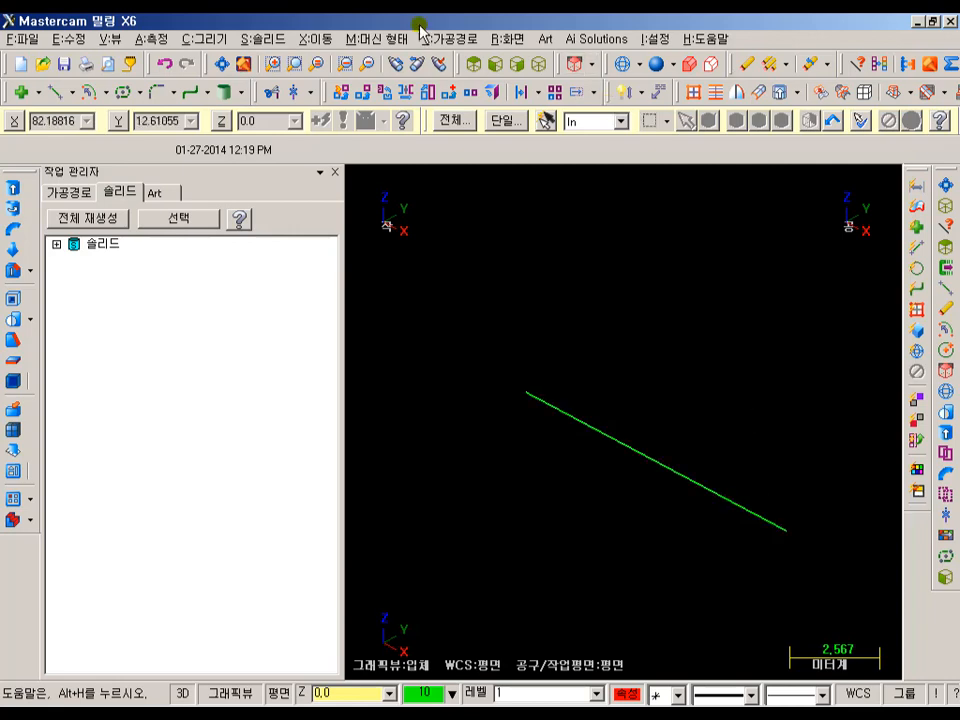
{"action": "left_click", "coordinate": [116, 93]}
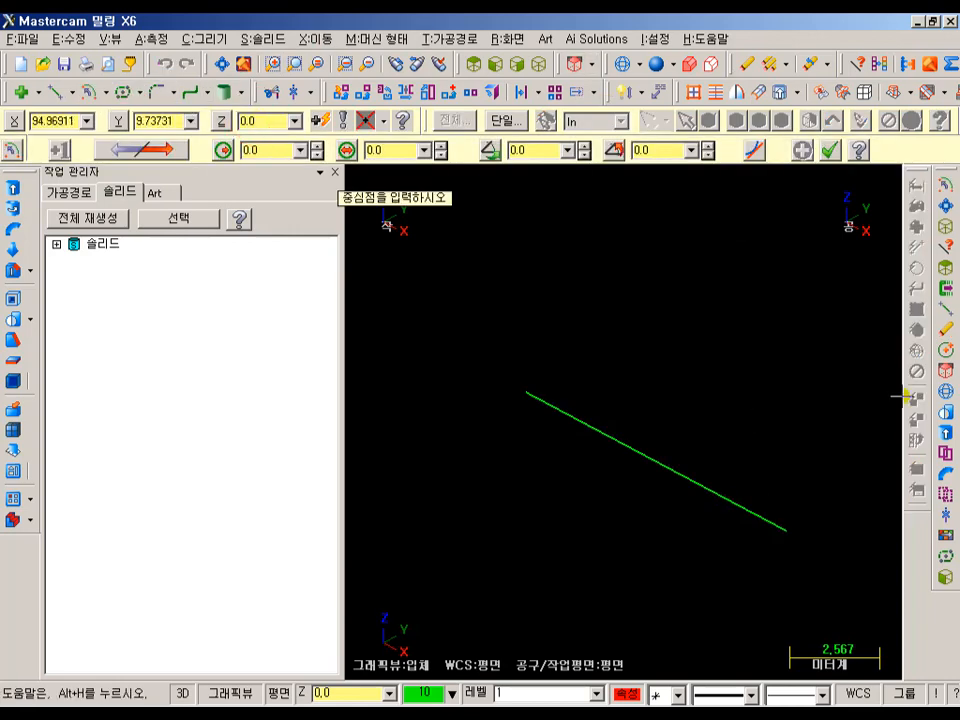
{"action": "left_click", "coordinate": [655, 462]}
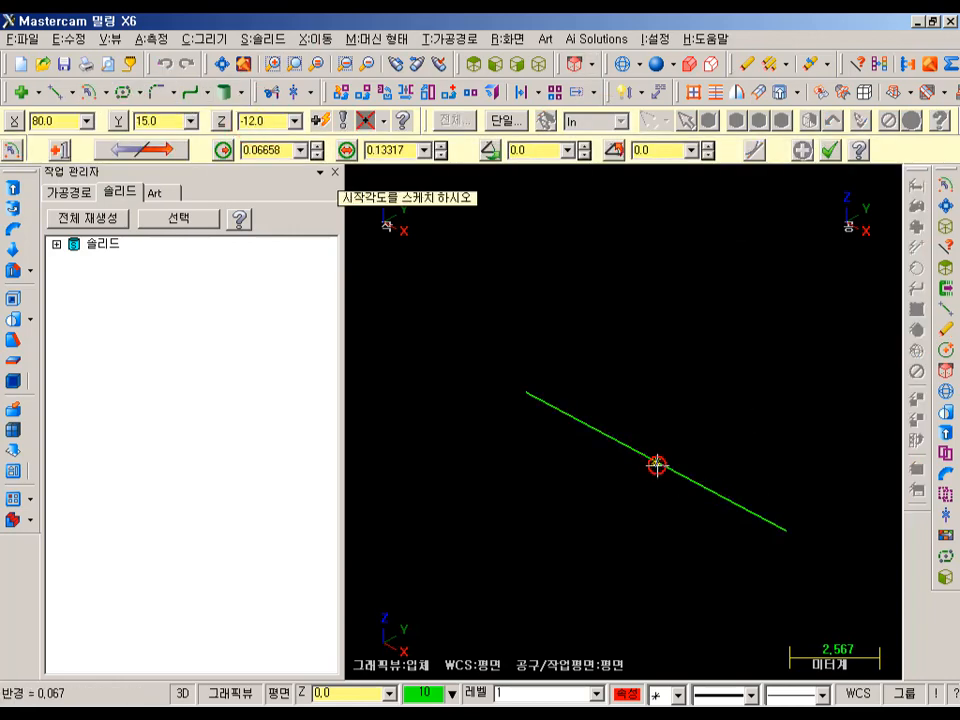
{"action": "left_click", "coordinate": [786, 531]}
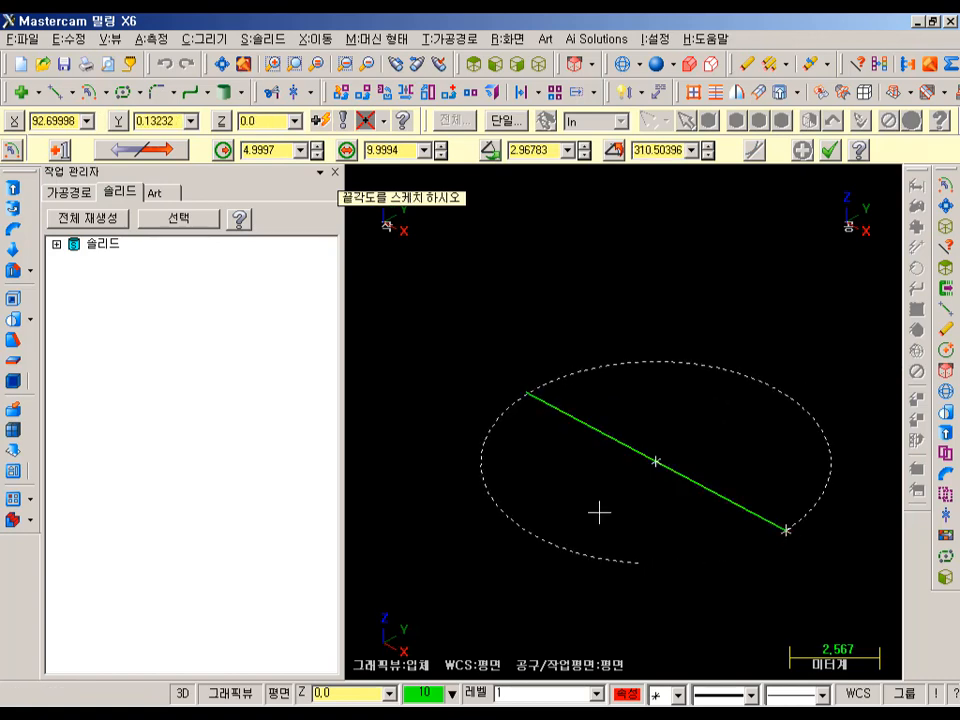
{"action": "left_click", "coordinate": [526, 395]}
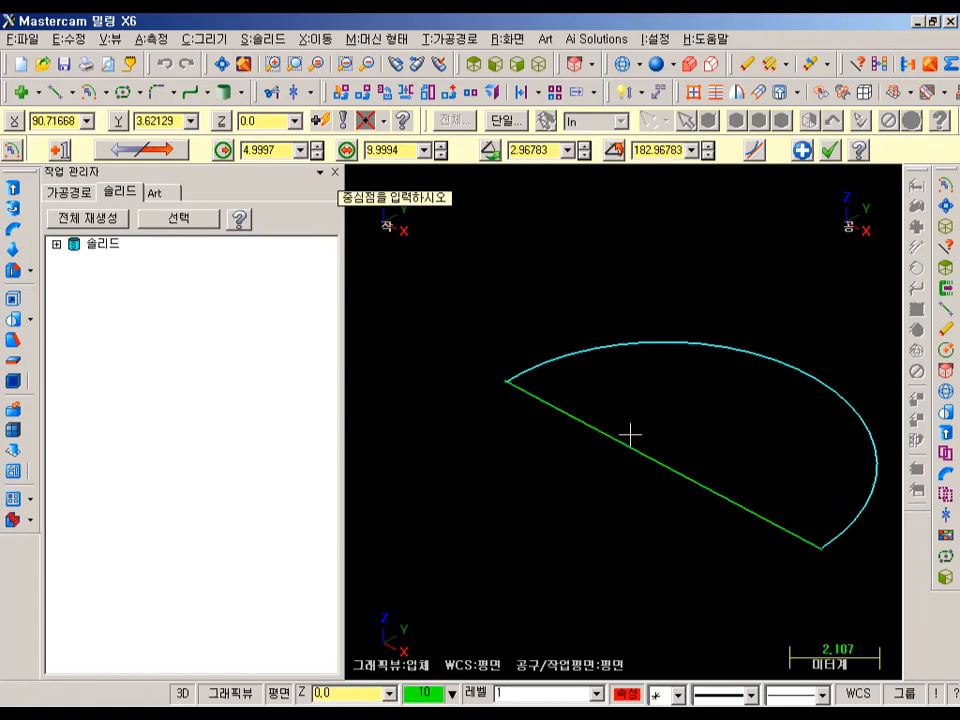
Examine from several angles how both ends of the half-circle arc meet the ends of the straight line
{"action": "middle_click_drag", "start_coordinate": [608, 377], "coordinate": [620, 311]}
{"action": "scroll", "coordinate": [692, 420], "scroll_direction": "up", "scroll_amount": 4}
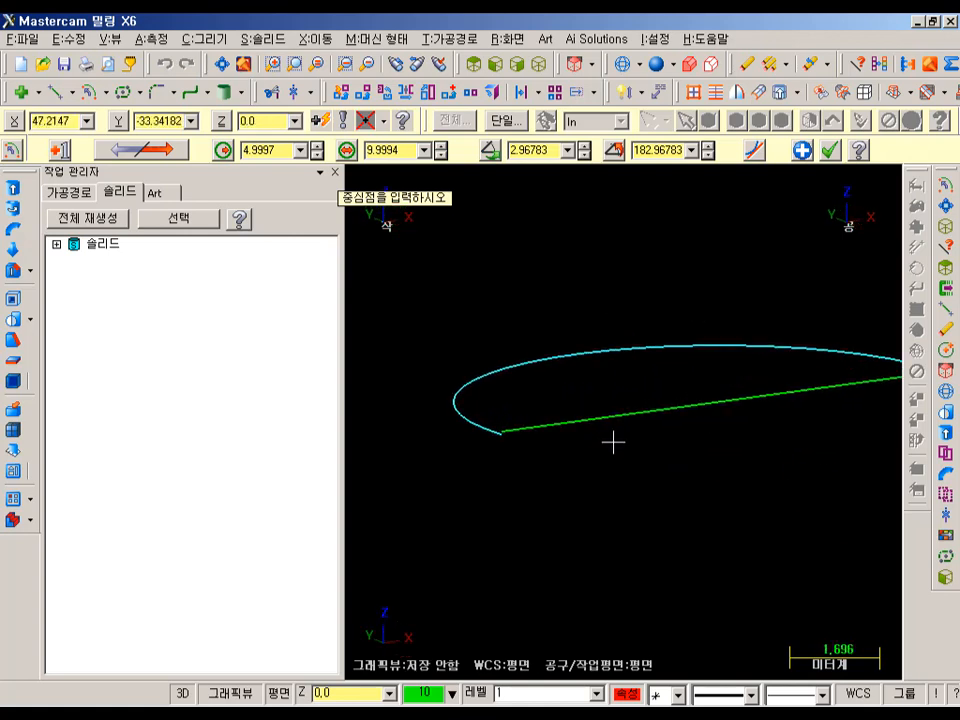
{"action": "scroll", "coordinate": [679, 418], "scroll_direction": "down", "scroll_amount": 4}
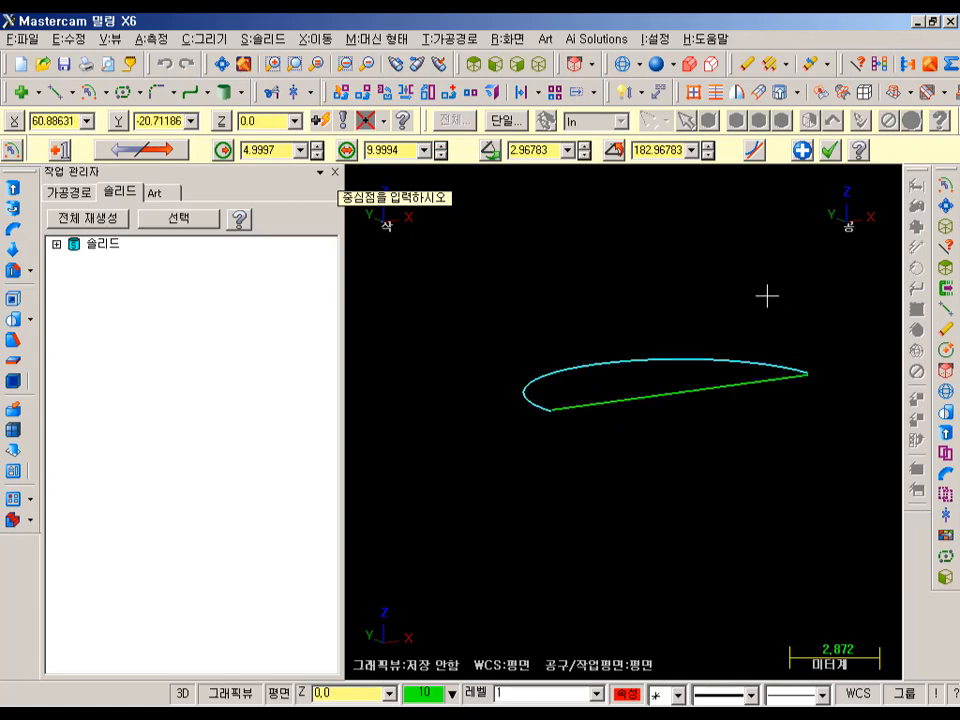
{"action": "middle_click_drag", "start_coordinate": [767, 296], "coordinate": [872, 328]}
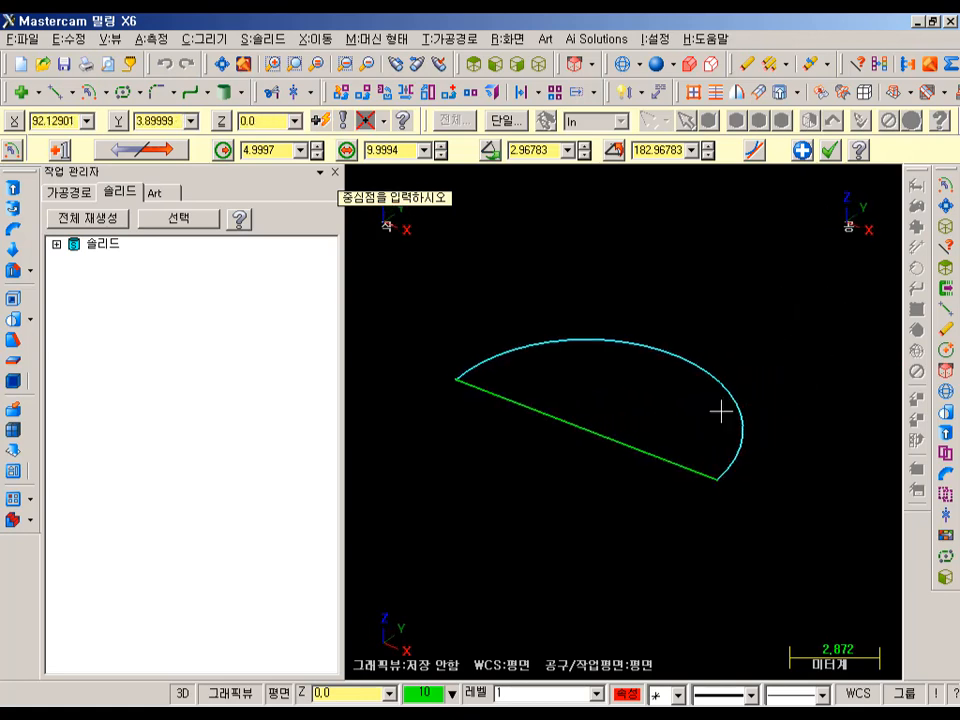
{"action": "scroll", "coordinate": [600, 389], "scroll_direction": "up", "scroll_amount": 3}
{"action": "scroll", "coordinate": [604, 366], "scroll_direction": "down", "scroll_amount": 3}
{"action": "middle_click_drag", "start_coordinate": [633, 329], "coordinate": [556, 290]}
{"action": "scroll", "coordinate": [546, 390], "scroll_direction": "up", "scroll_amount": 2}
{"action": "scroll", "coordinate": [446, 435], "scroll_direction": "up", "scroll_amount": 2}
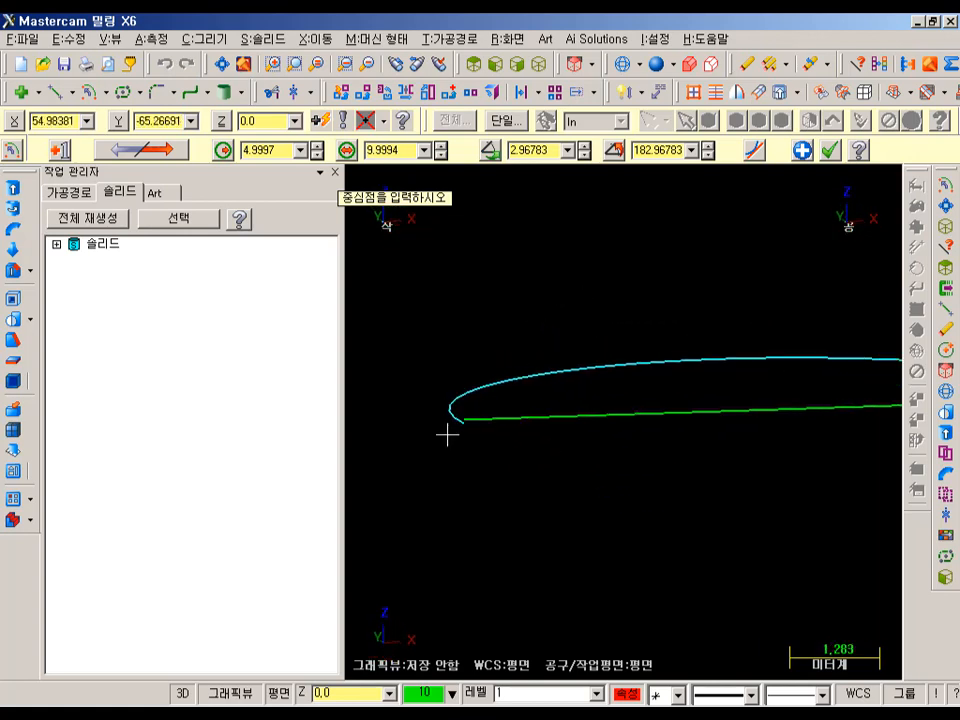
{"action": "scroll", "coordinate": [461, 437], "scroll_direction": "up", "scroll_amount": 1}
{"action": "scroll", "coordinate": [468, 427], "scroll_direction": "up", "scroll_amount": 5}
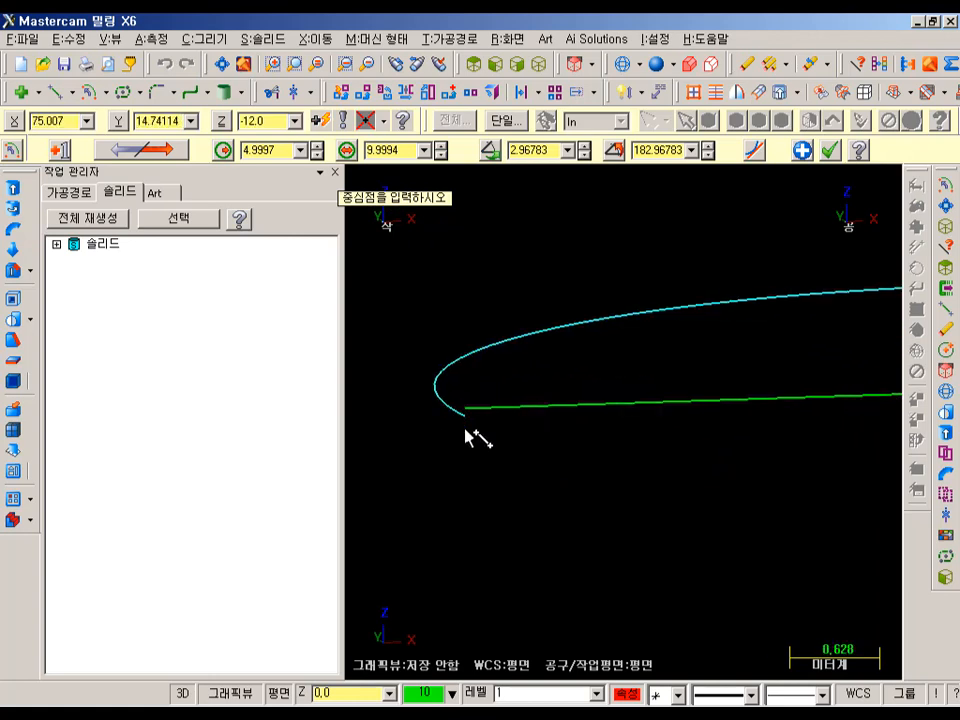
{"action": "scroll", "coordinate": [465, 420], "scroll_direction": "down", "scroll_amount": 1}
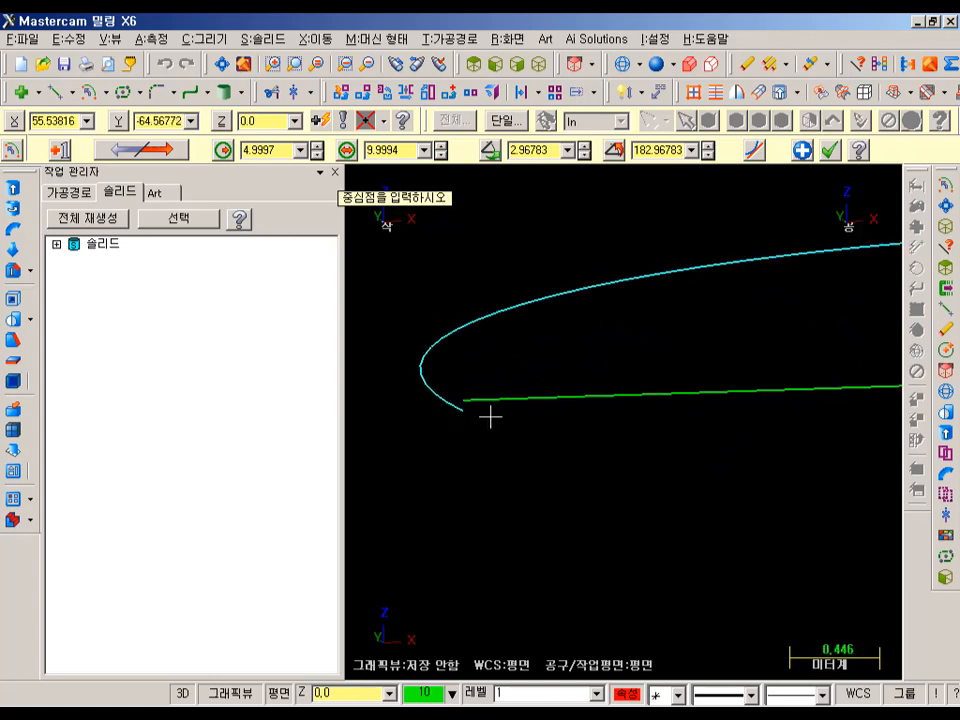
{"action": "scroll", "coordinate": [466, 405], "scroll_direction": "down", "scroll_amount": 5}
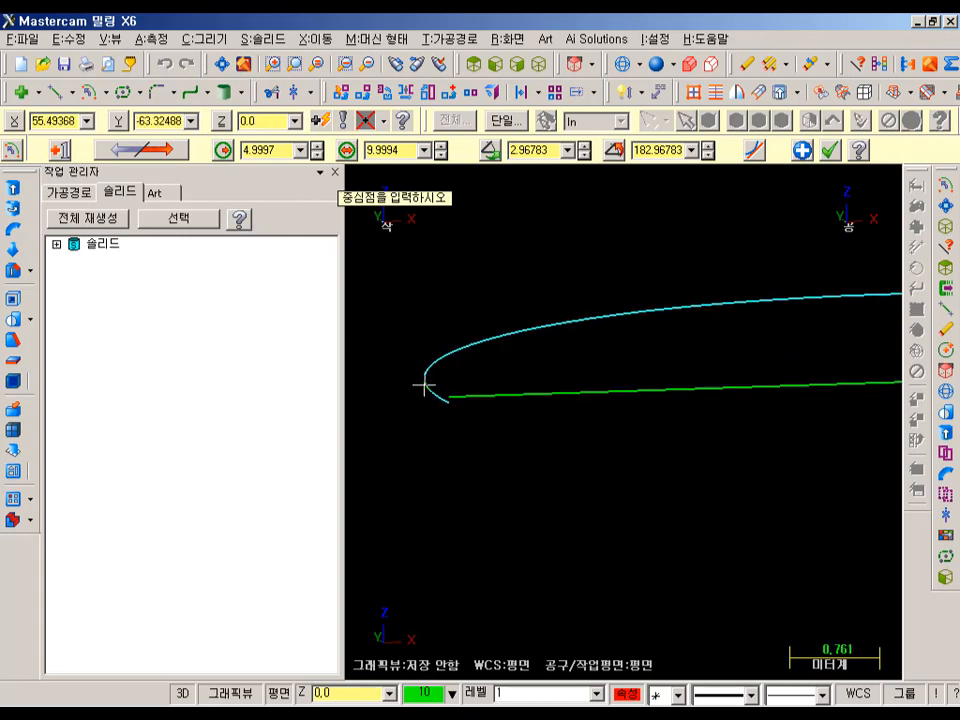
{"action": "scroll", "coordinate": [437, 277], "scroll_direction": "down", "scroll_amount": 2}
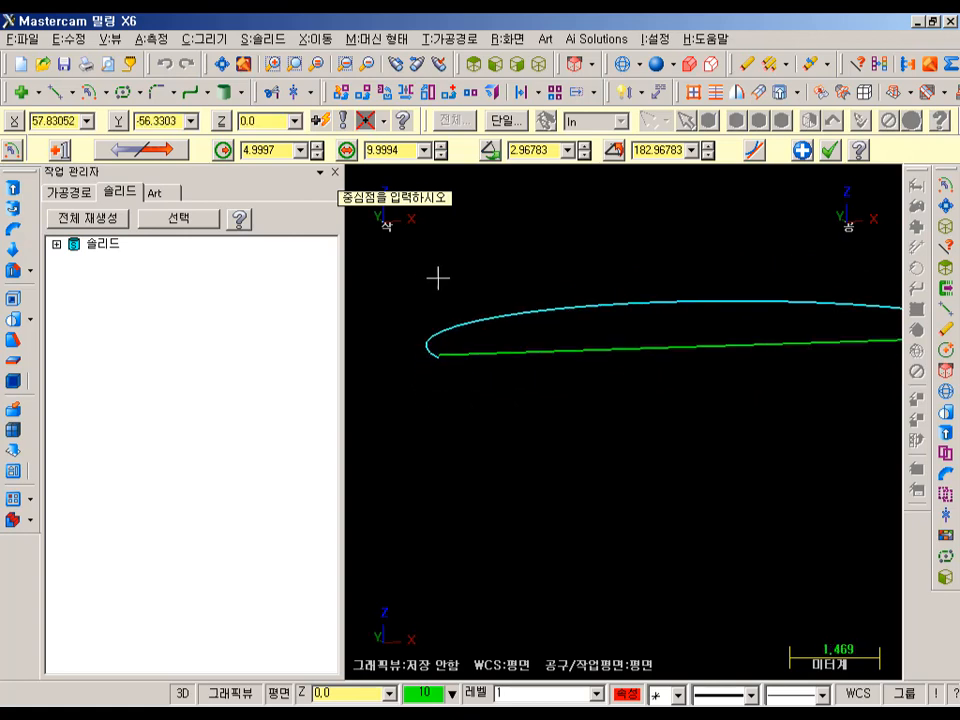
{"action": "middle_click_drag", "start_coordinate": [780, 332], "coordinate": [496, 366]}
{"action": "middle_click_drag", "start_coordinate": [687, 358], "coordinate": [568, 351]}
{"action": "scroll", "coordinate": [680, 388], "scroll_direction": "up", "scroll_amount": 2}
{"action": "scroll", "coordinate": [665, 380], "scroll_direction": "up", "scroll_amount": 1}
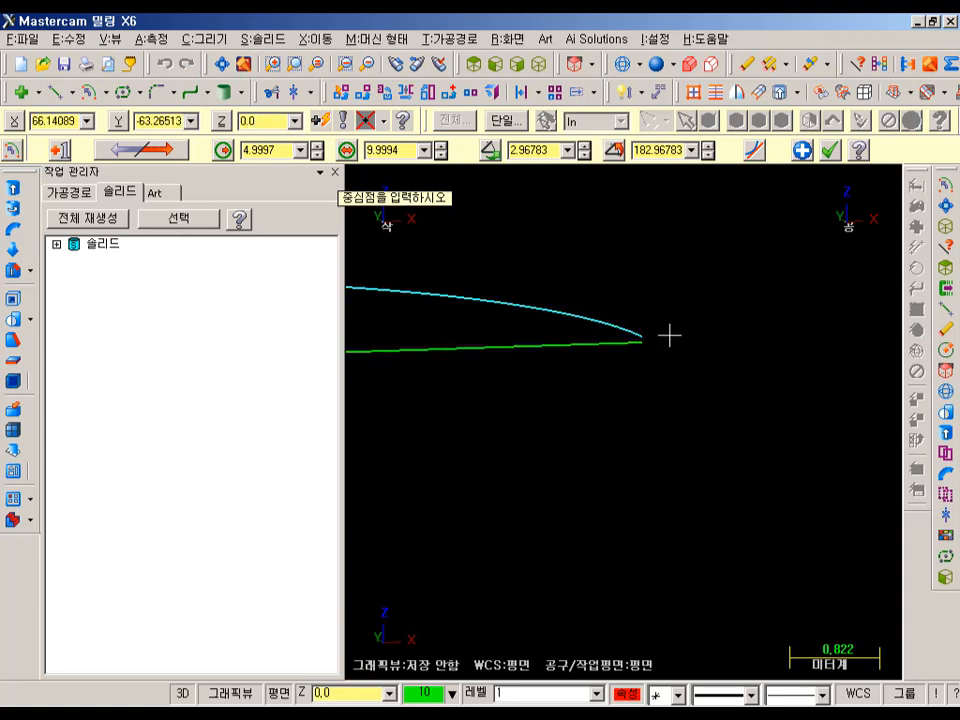
{"action": "scroll", "coordinate": [741, 339], "scroll_direction": "down", "scroll_amount": 2}
{"action": "middle_click_drag", "start_coordinate": [654, 253], "coordinate": [784, 276]}
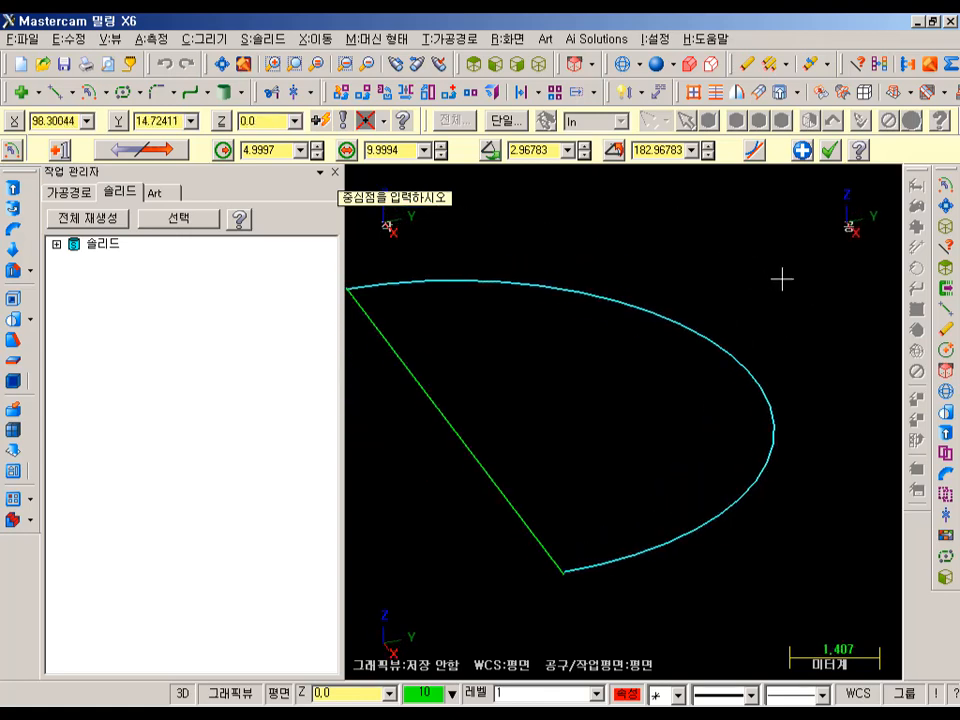
{"action": "scroll", "coordinate": [750, 281], "scroll_direction": "down", "scroll_amount": 2}
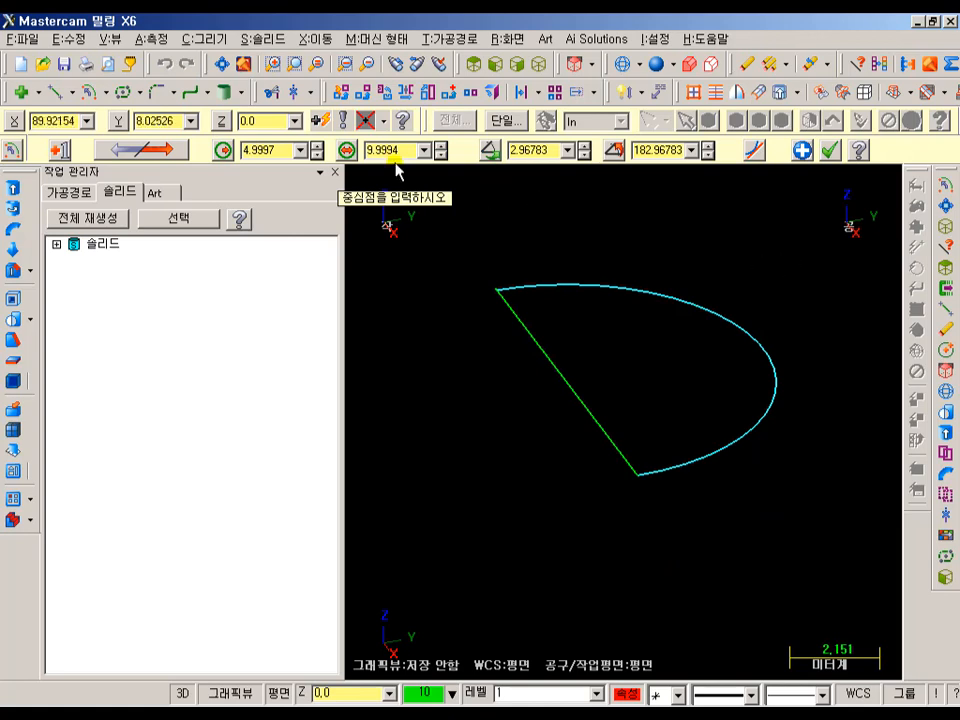
Accept the half-circle arc and start drawing a new line between two endpoints
{"action": "left_click", "coordinate": [61, 94]}
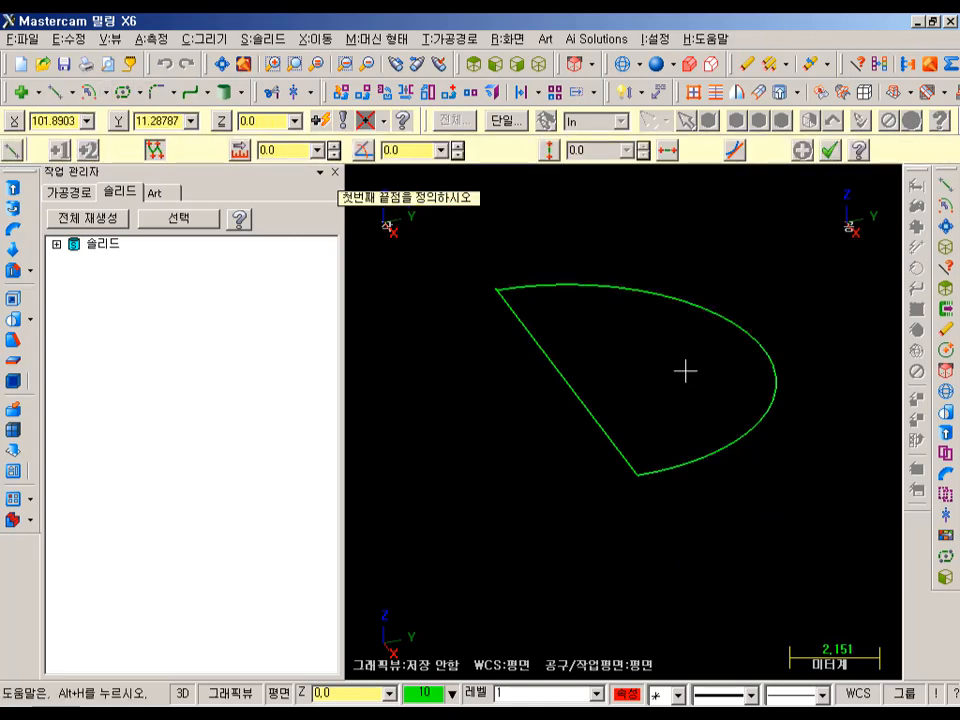
Draw a line about 17.7 mm long from the midpoint of the straight chord to the arc
{"action": "left_click", "coordinate": [566, 383]}
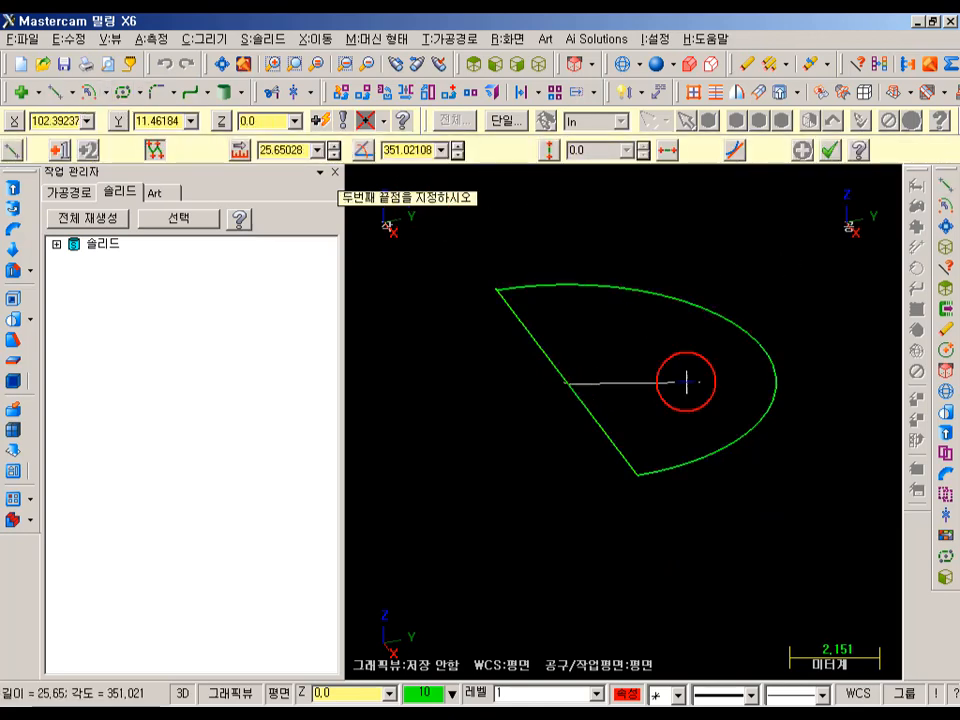
{"action": "left_click", "coordinate": [768, 362]}
{"action": "left_click", "coordinate": [829, 151]}
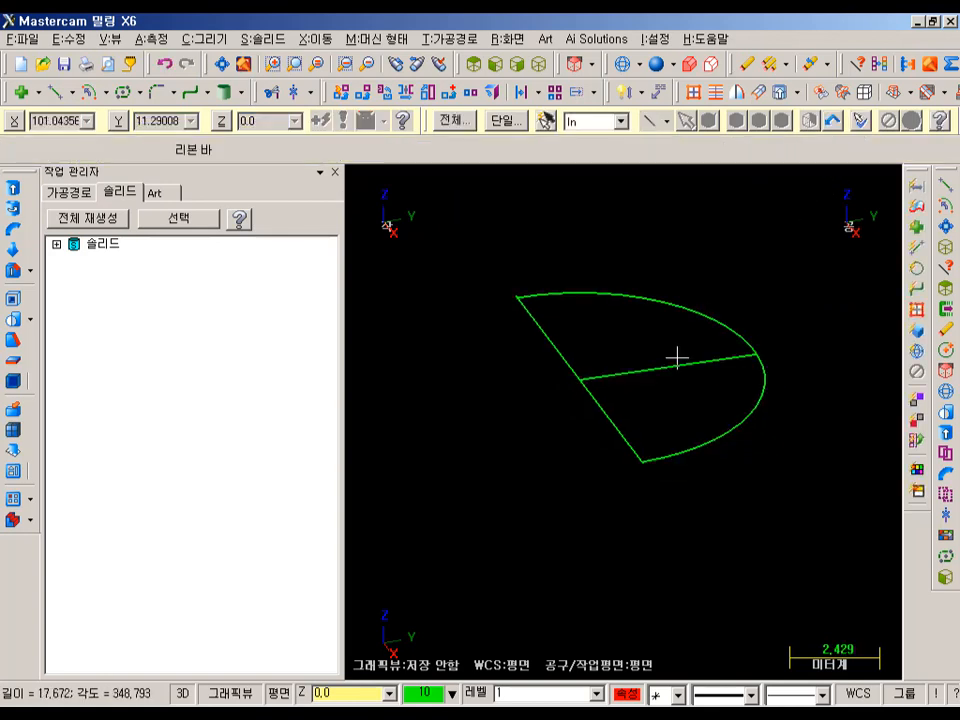
Examine the arc, its chord and the connecting line from several angles and zoom levels
{"action": "middle_click_drag", "start_coordinate": [677, 357], "coordinate": [696, 343]}
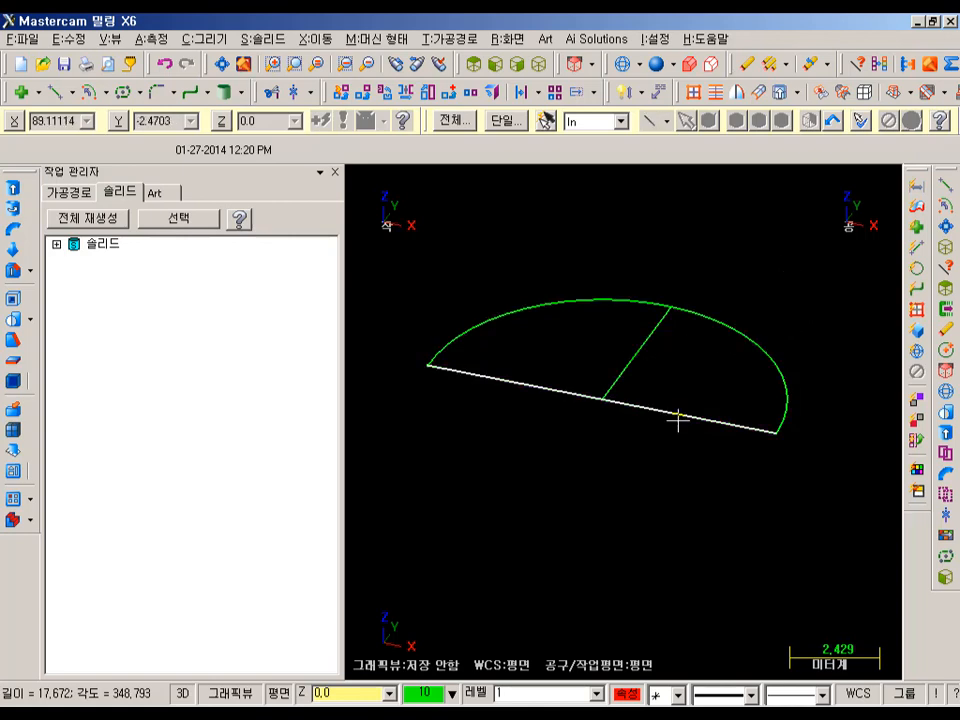
{"action": "scroll", "coordinate": [630, 291], "scroll_direction": "up", "scroll_amount": 2}
{"action": "scroll", "coordinate": [628, 340], "scroll_direction": "down", "scroll_amount": 1}
{"action": "scroll", "coordinate": [522, 341], "scroll_direction": "up", "scroll_amount": 2}
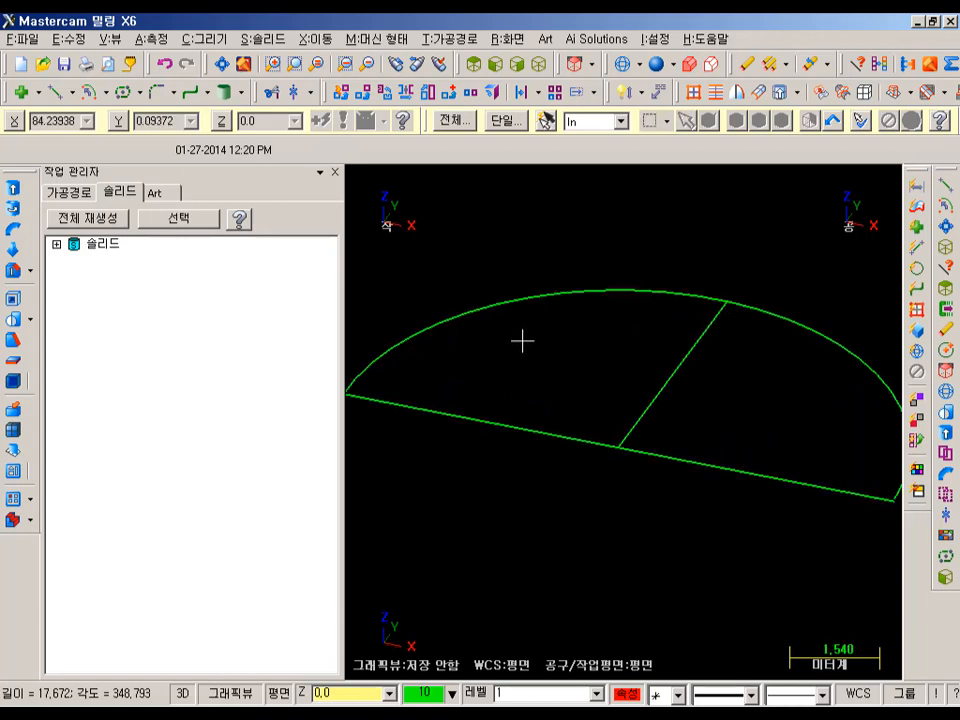
{"action": "scroll", "coordinate": [649, 318], "scroll_direction": "down", "scroll_amount": 3}
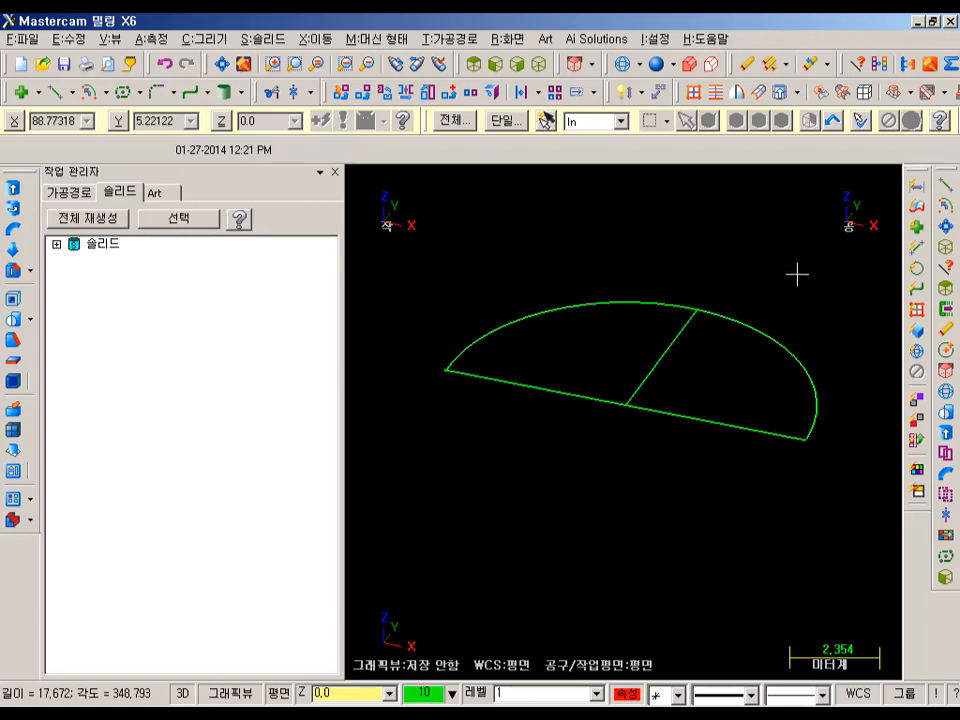
{"action": "middle_click_drag", "start_coordinate": [797, 274], "coordinate": [836, 279]}
{"action": "scroll", "coordinate": [698, 311], "scroll_direction": "up", "scroll_amount": 1}
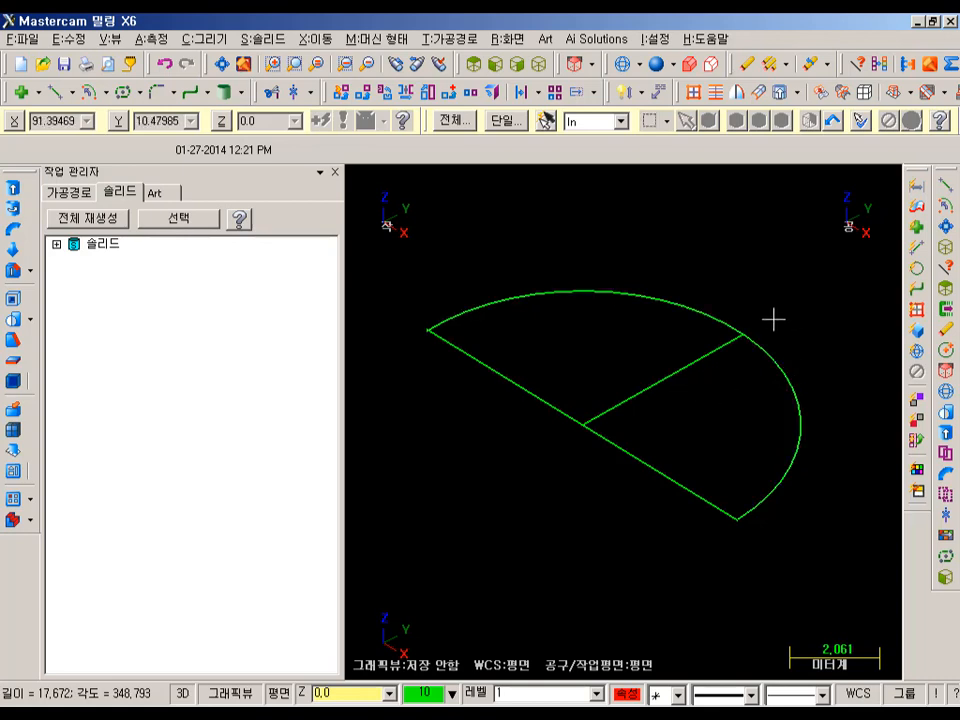
{"action": "scroll", "coordinate": [590, 341], "scroll_direction": "down", "scroll_amount": 1}
{"action": "middle_click_drag", "start_coordinate": [718, 321], "coordinate": [695, 340]}
{"action": "scroll", "coordinate": [695, 340], "scroll_direction": "up", "scroll_amount": 2}
{"action": "scroll", "coordinate": [714, 366], "scroll_direction": "down", "scroll_amount": 2}
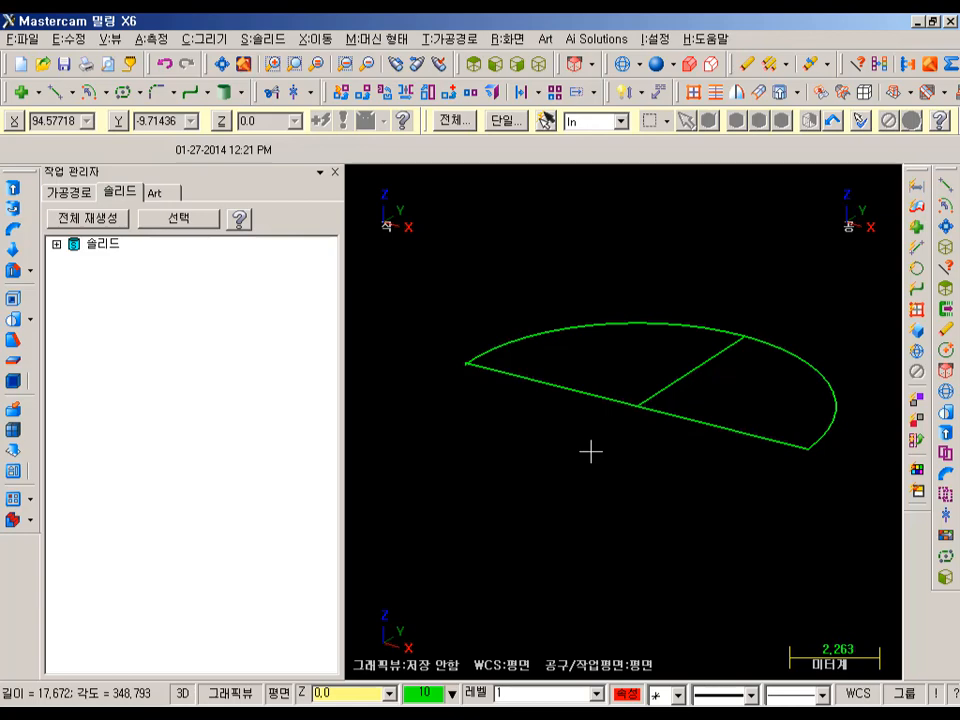
{"action": "scroll", "coordinate": [767, 285], "scroll_direction": "up", "scroll_amount": 2}
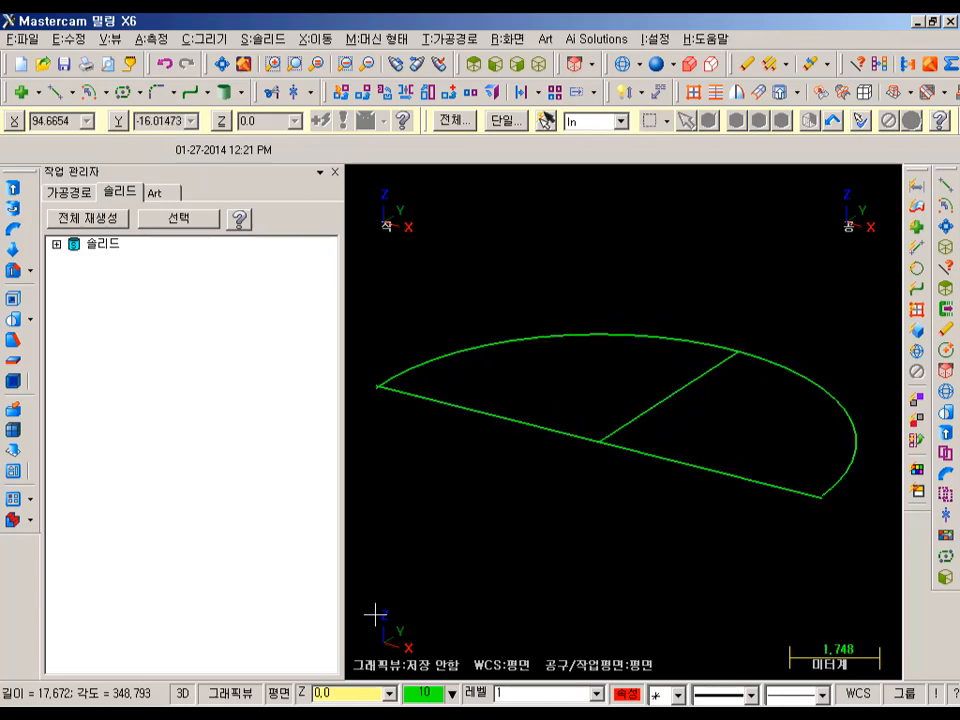
Define a new construction plane by geometry, using the connecting line and the chord
{"action": "left_click", "coordinate": [279, 693]}
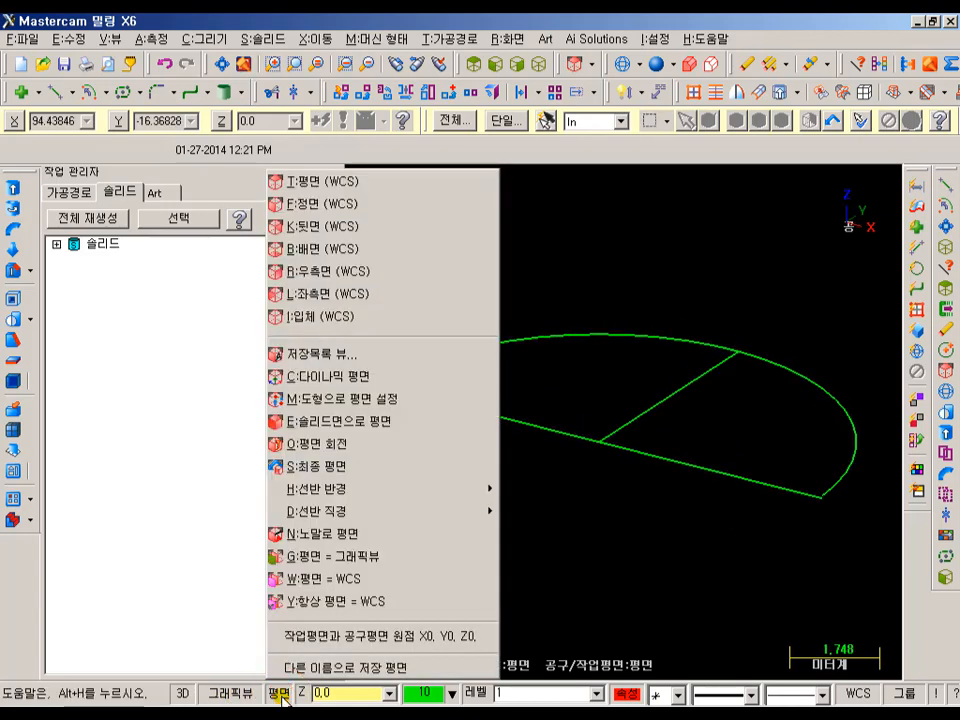
{"action": "left_click", "coordinate": [325, 400]}
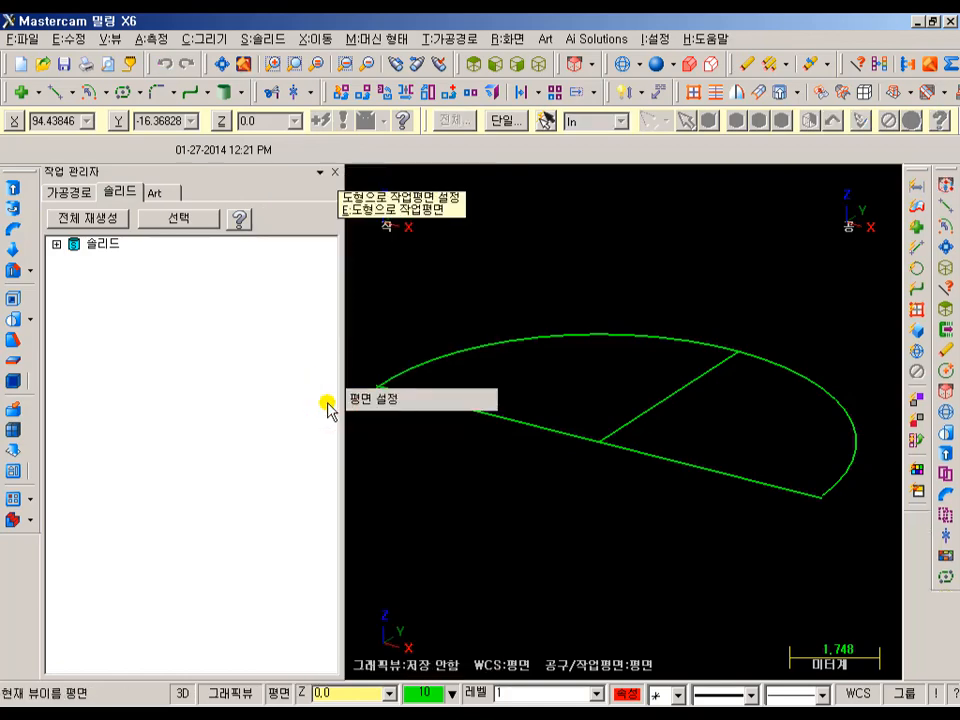
{"action": "left_click", "coordinate": [667, 430]}
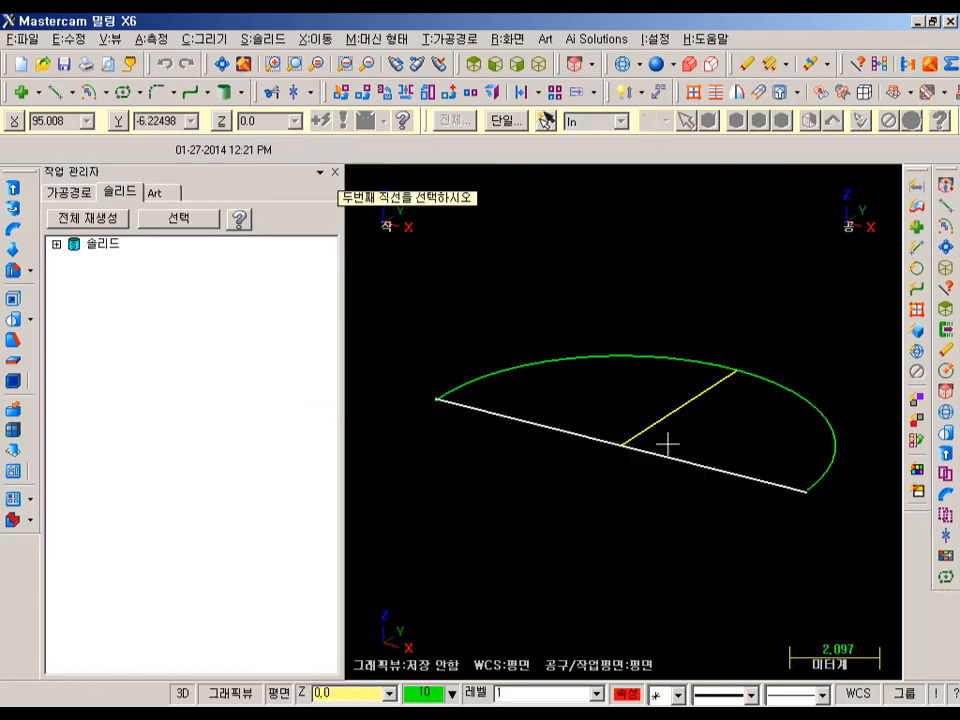
{"action": "left_click", "coordinate": [678, 458]}
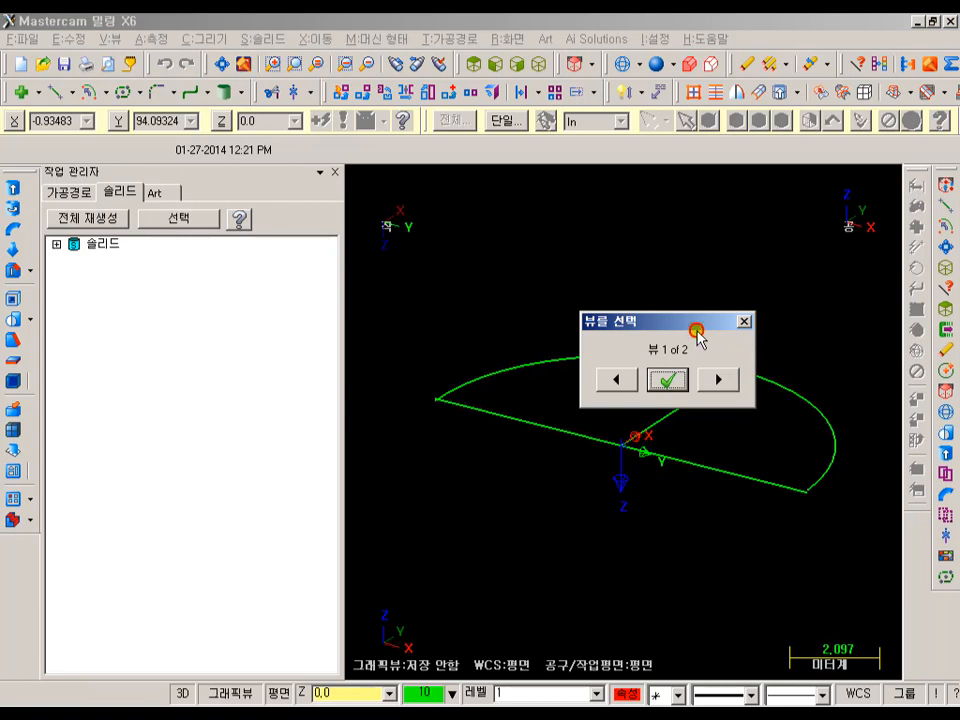
Choose the second plane orientation, with Z pointing upward, and accept the new view under its default name and origin settings
{"action": "left_click_drag", "start_coordinate": [649, 326], "coordinate": [257, 303]}
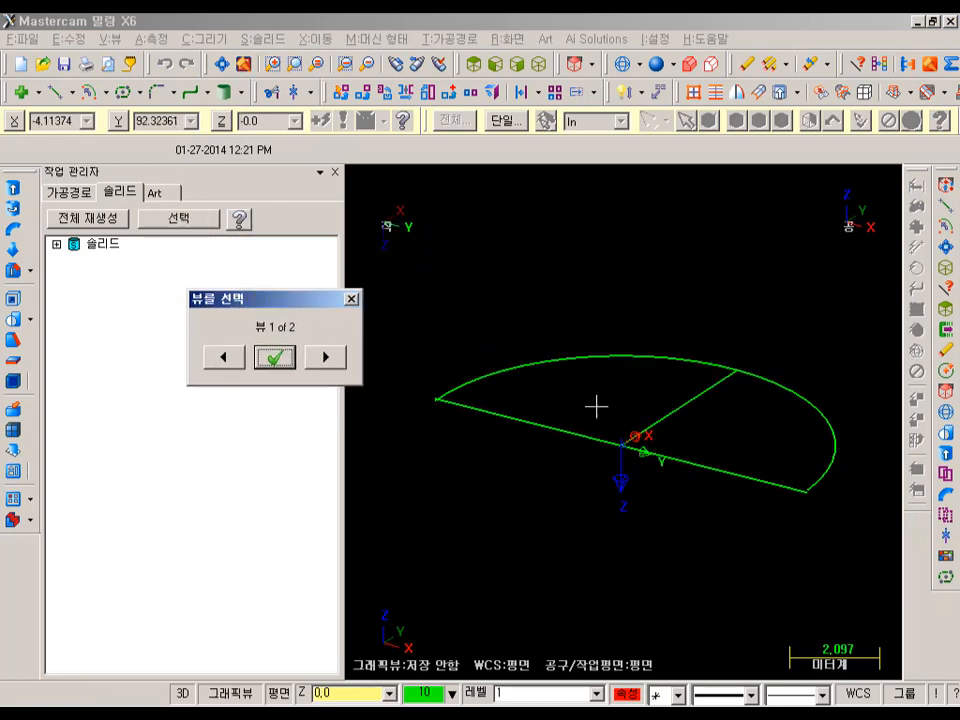
{"action": "scroll", "coordinate": [615, 440], "scroll_direction": "up", "scroll_amount": 1}
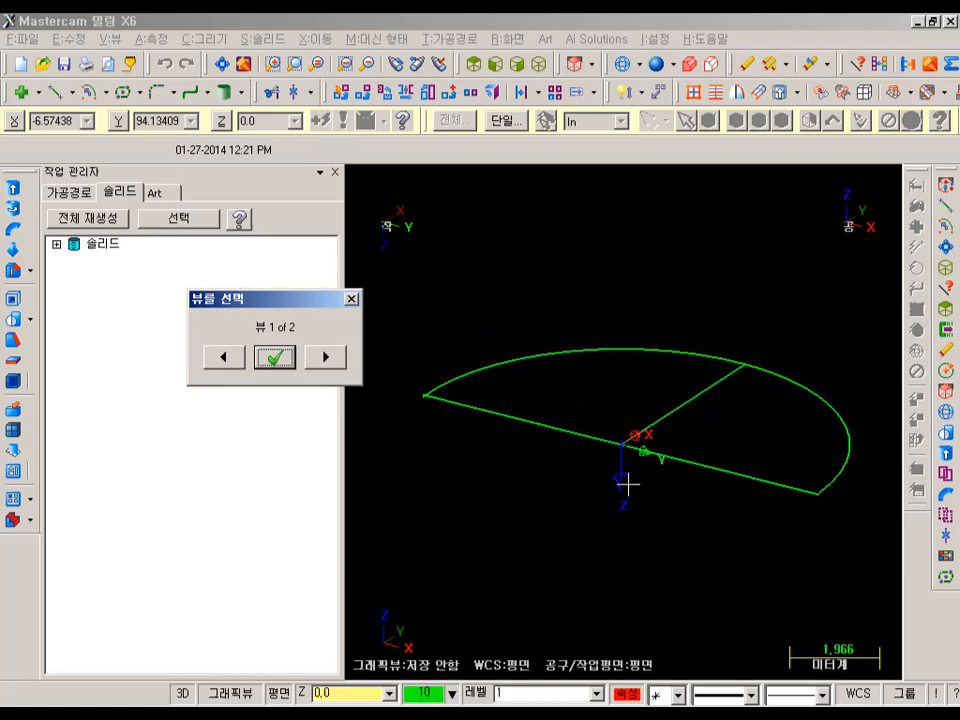
{"action": "left_click", "coordinate": [318, 357]}
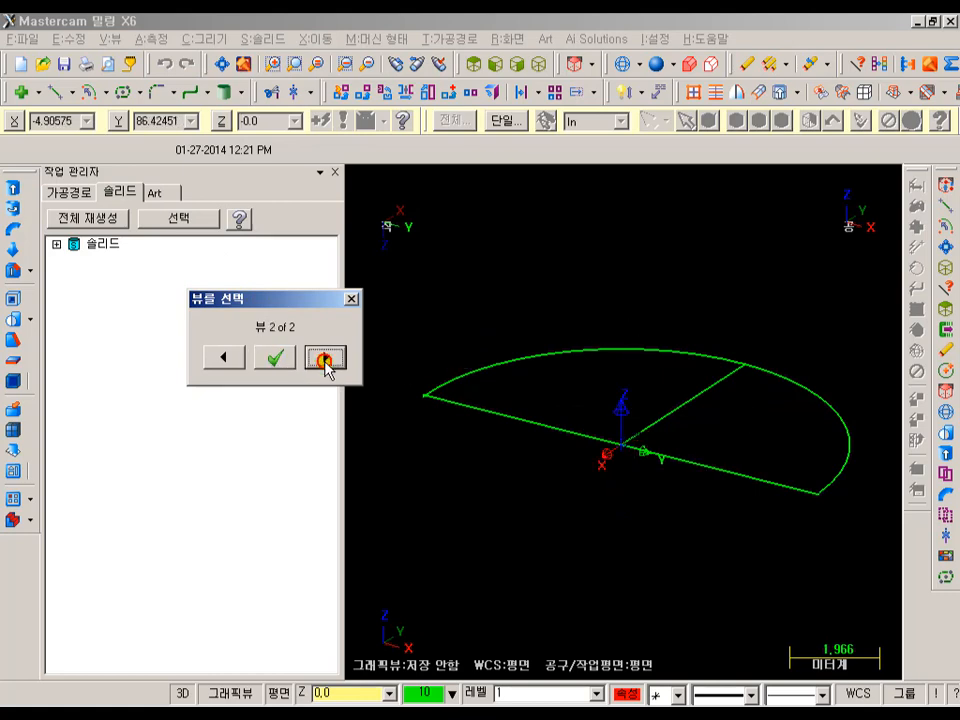
{"action": "scroll", "coordinate": [574, 452], "scroll_direction": "up", "scroll_amount": 4}
{"action": "scroll", "coordinate": [672, 476], "scroll_direction": "down", "scroll_amount": 5}
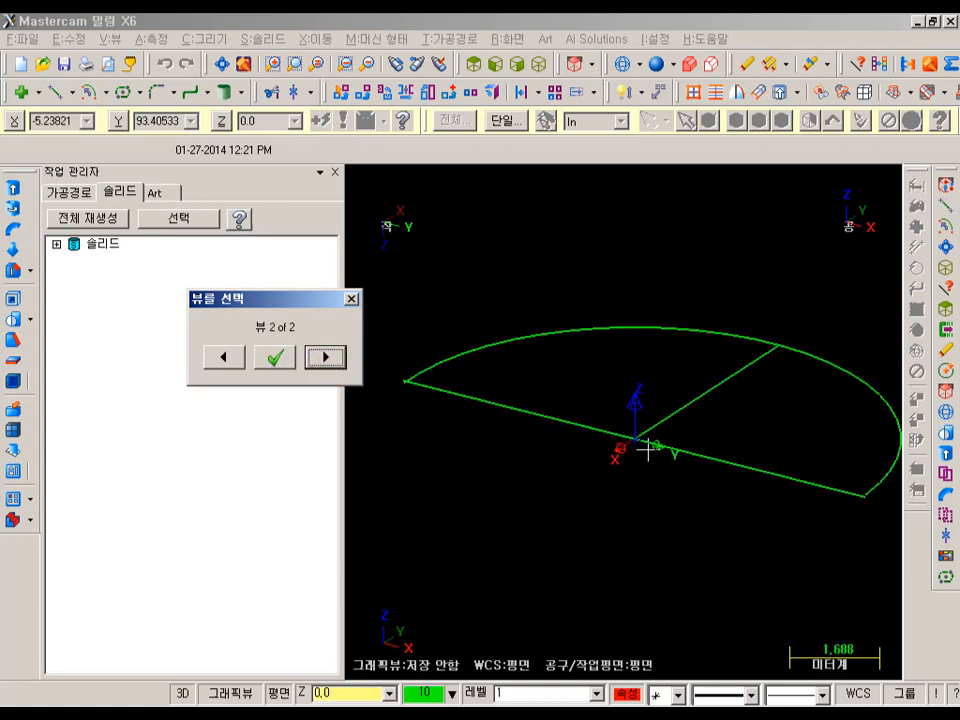
{"action": "scroll", "coordinate": [649, 428], "scroll_direction": "up", "scroll_amount": 1}
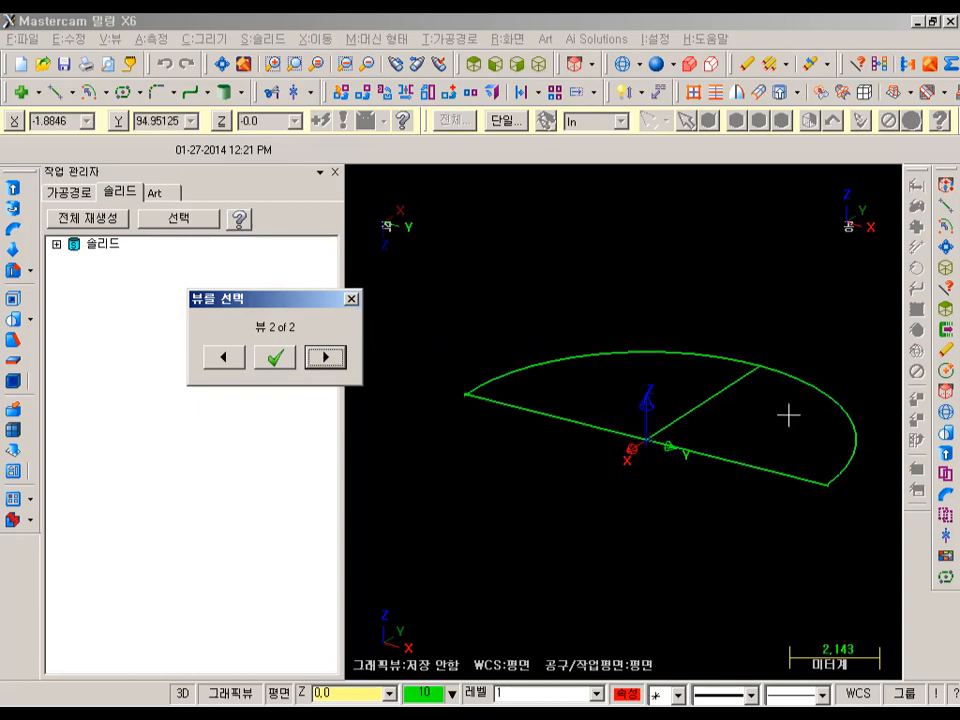
{"action": "left_click", "coordinate": [280, 357]}
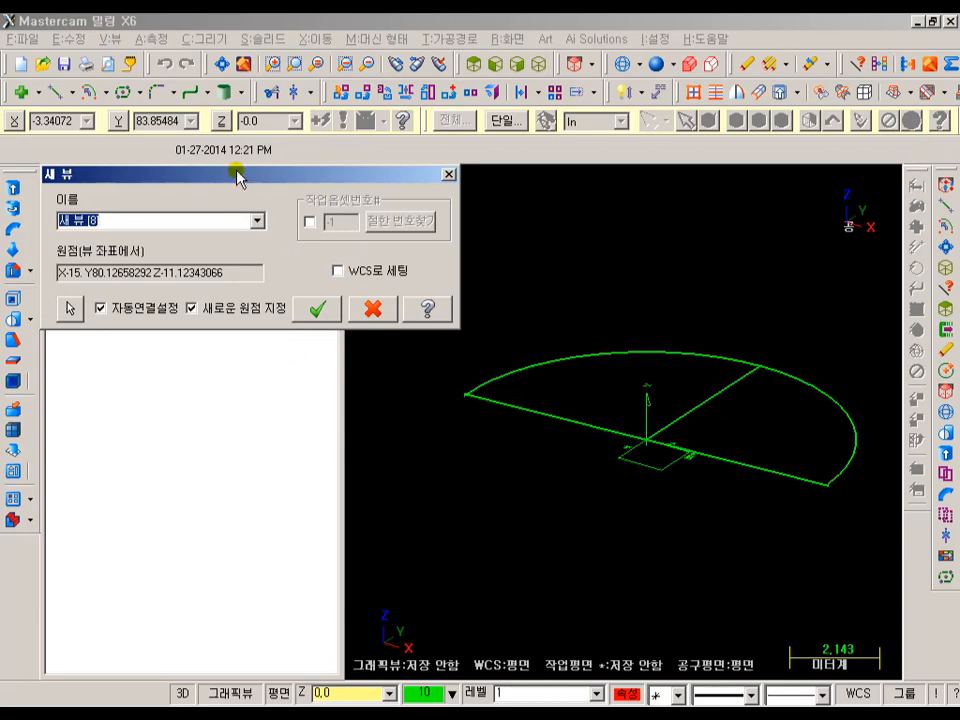
{"action": "left_click_drag", "start_coordinate": [240, 176], "coordinate": [202, 65]}
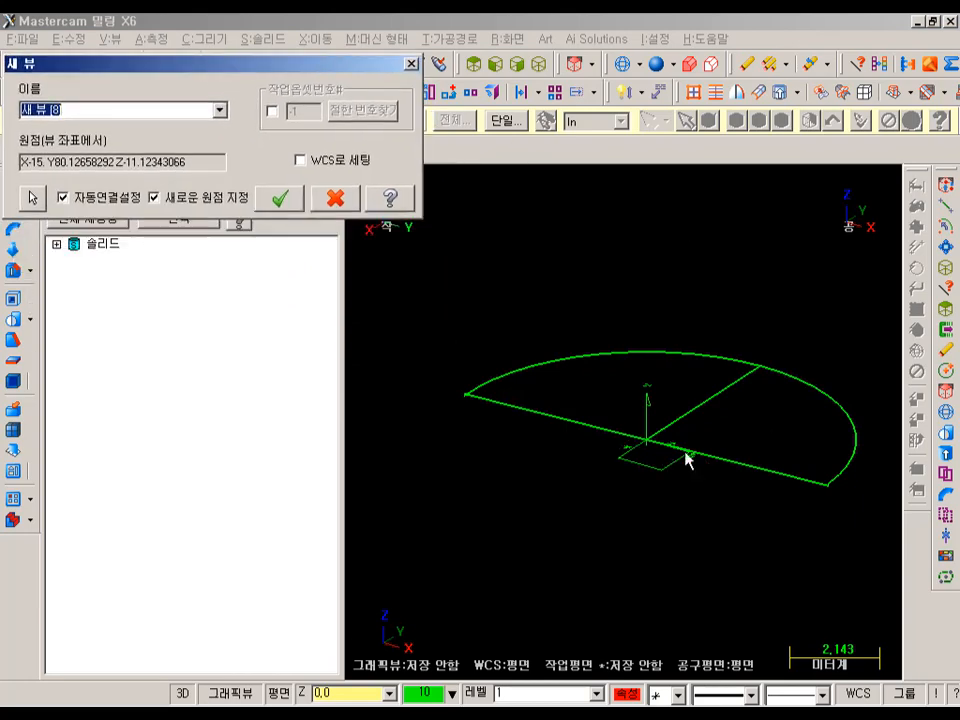
{"action": "left_click", "coordinate": [282, 198]}
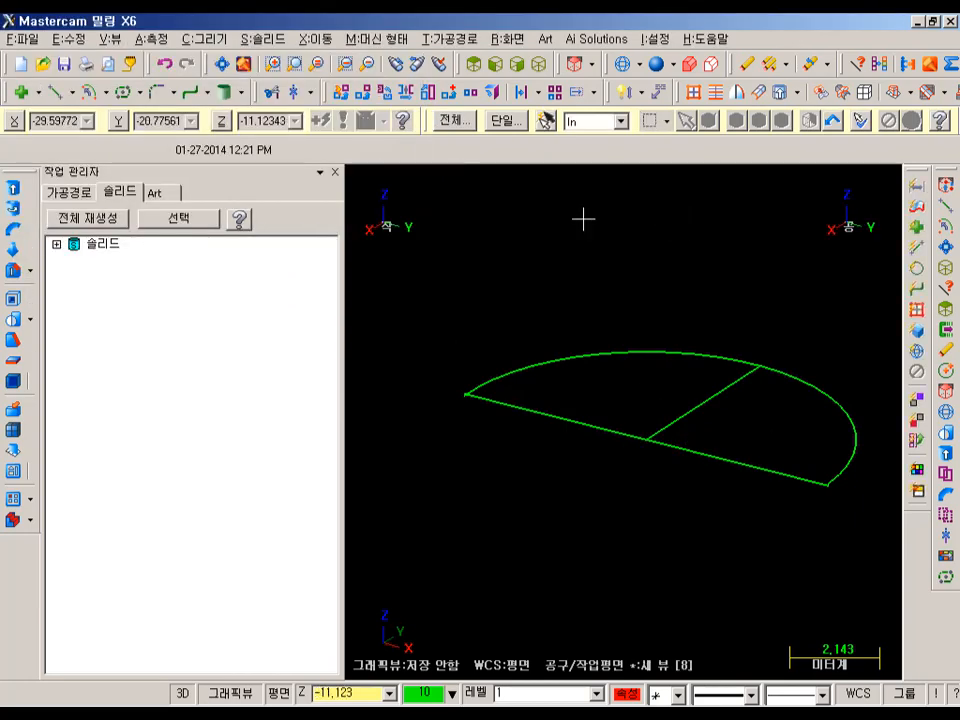
Start a Project transform on the arc, projecting it to a depth plane
{"action": "scroll", "coordinate": [858, 349], "scroll_direction": "up", "scroll_amount": 2}
{"action": "left_click", "coordinate": [559, 349]}
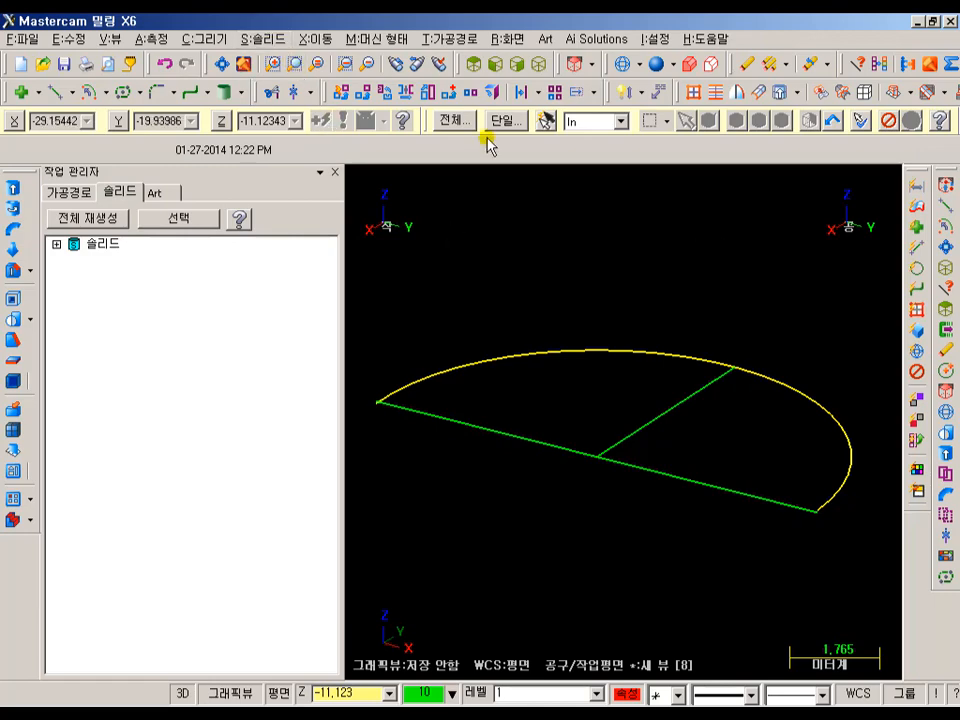
{"action": "left_click", "coordinate": [318, 38]}
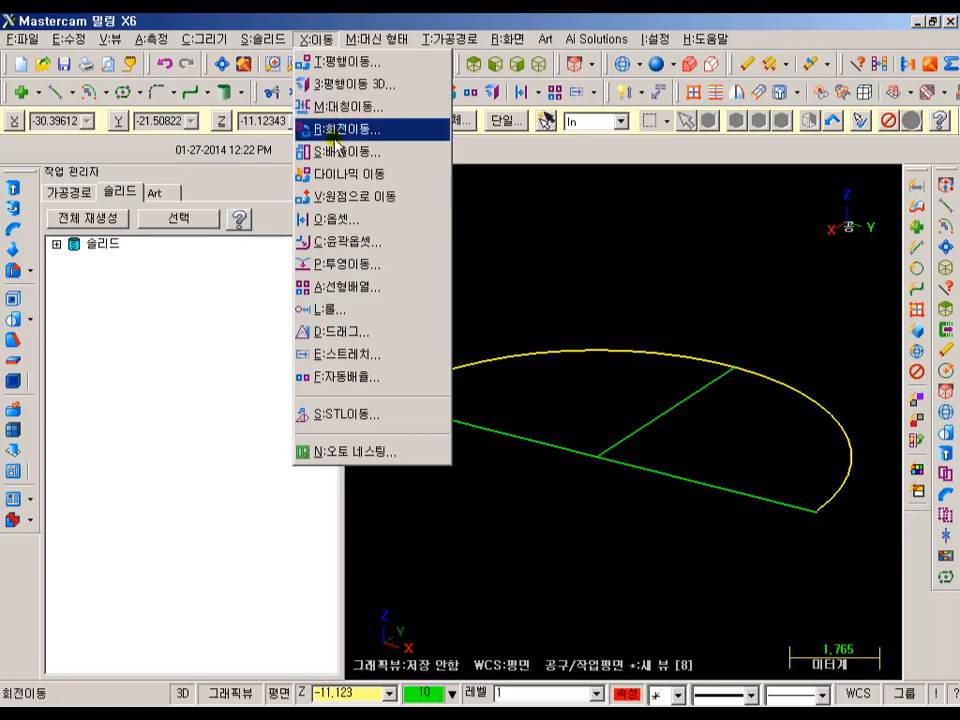
{"action": "left_click", "coordinate": [364, 264]}
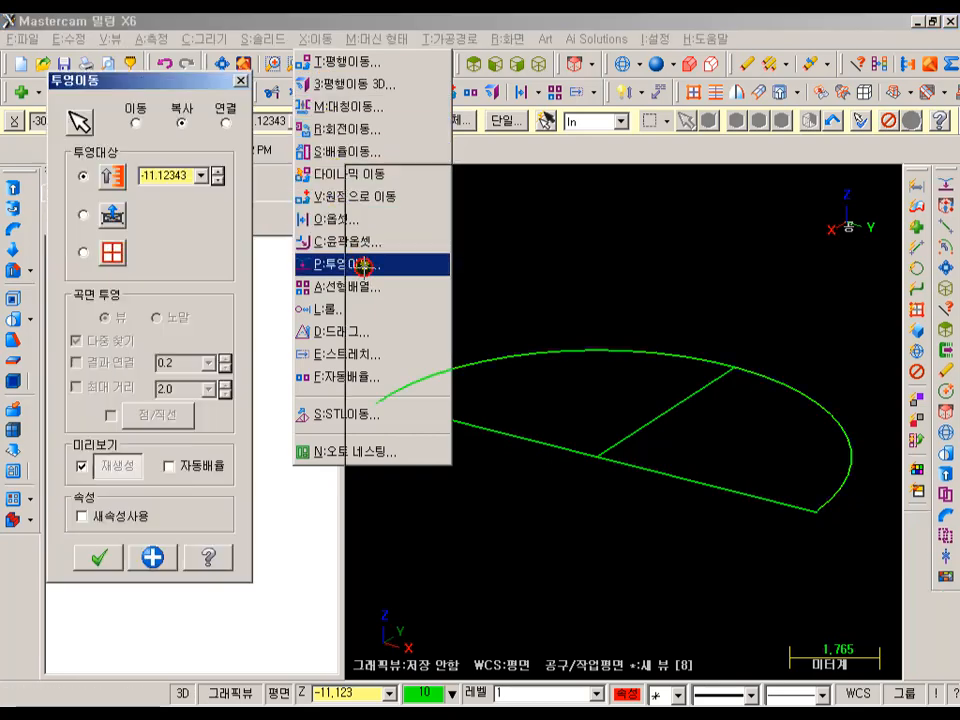
{"action": "scroll", "coordinate": [624, 302], "scroll_direction": "down", "scroll_amount": 2}
{"action": "scroll", "coordinate": [624, 298], "scroll_direction": "up", "scroll_amount": 1}
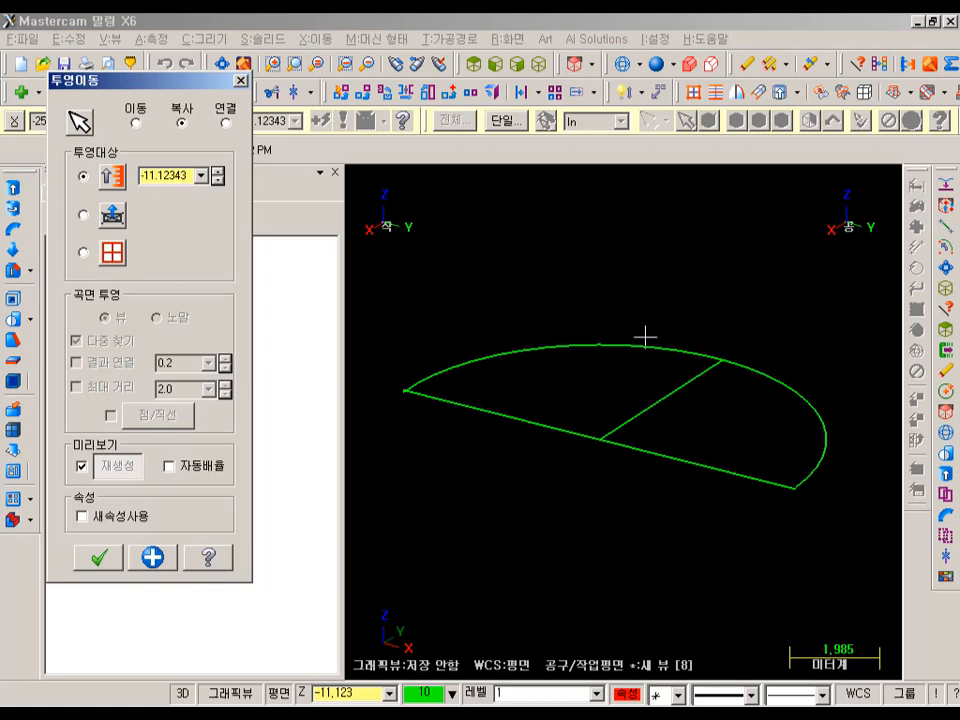
Try the move option for projecting the arc, and return to the copy option
{"action": "left_click", "coordinate": [135, 125]}
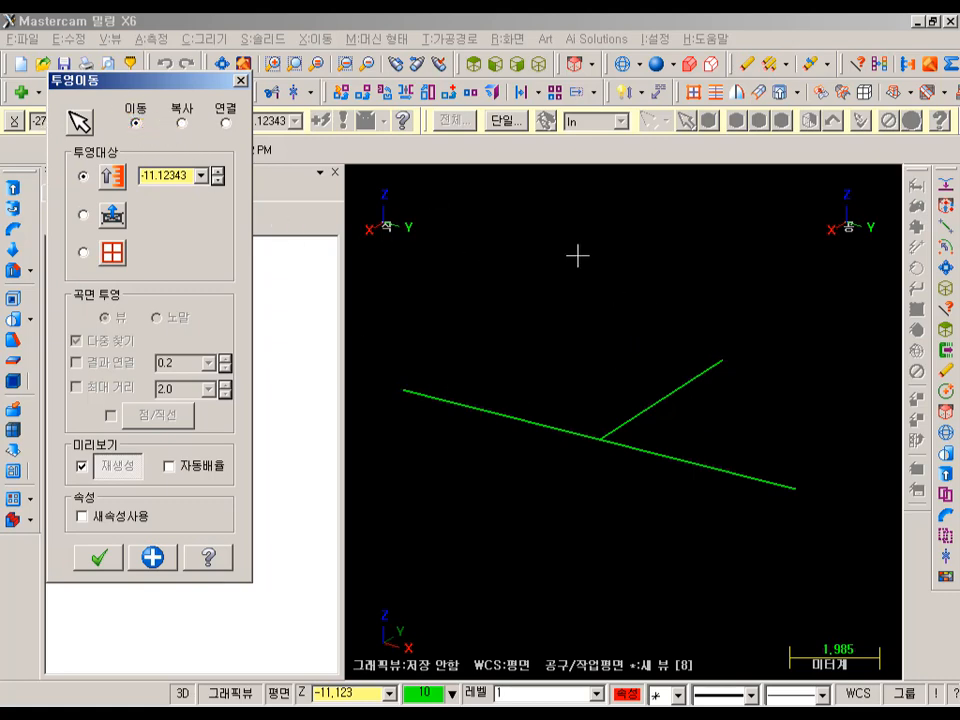
{"action": "scroll", "coordinate": [386, 203], "scroll_direction": "down", "scroll_amount": 1}
{"action": "left_click", "coordinate": [182, 124]}
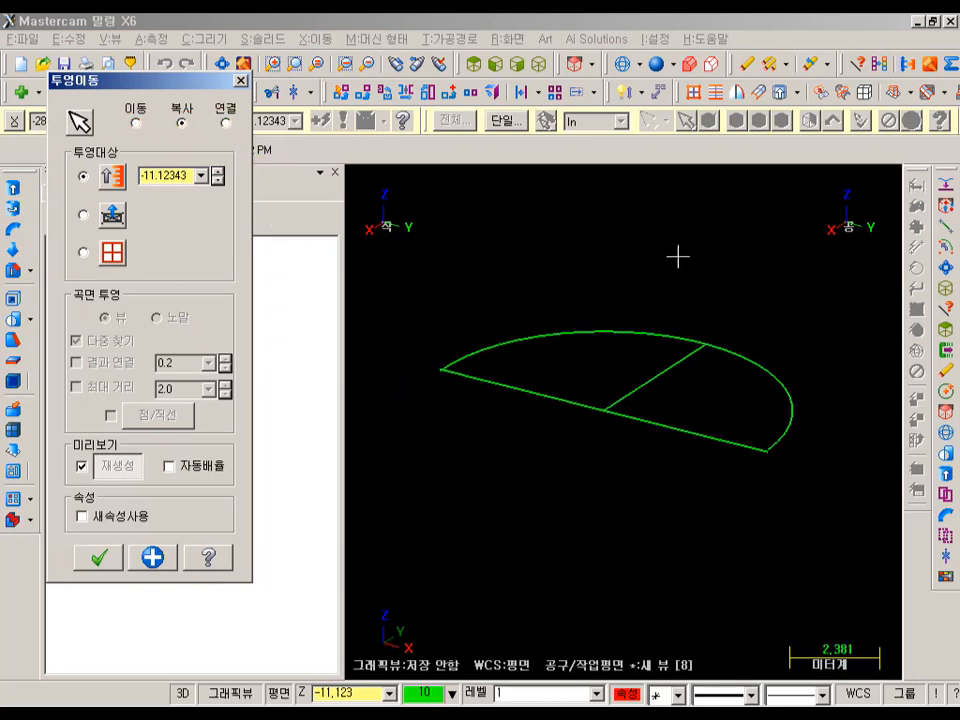
{"action": "scroll", "coordinate": [723, 325], "scroll_direction": "down", "scroll_amount": 1}
{"action": "scroll", "coordinate": [723, 325], "scroll_direction": "down", "scroll_amount": 1}
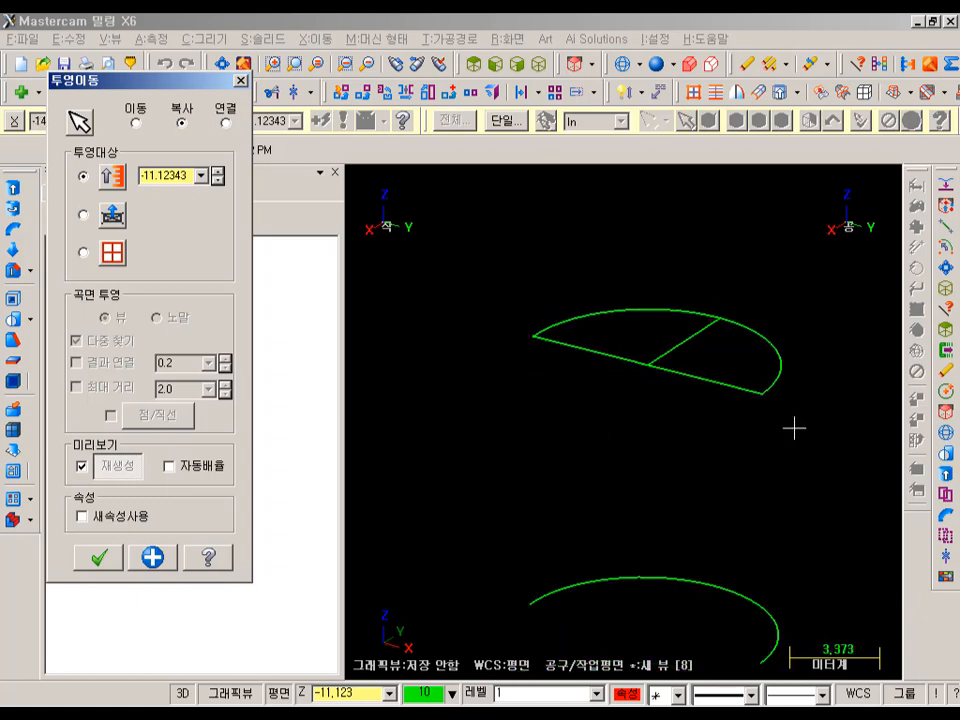
{"action": "scroll", "coordinate": [620, 324], "scroll_direction": "up", "scroll_amount": 1}
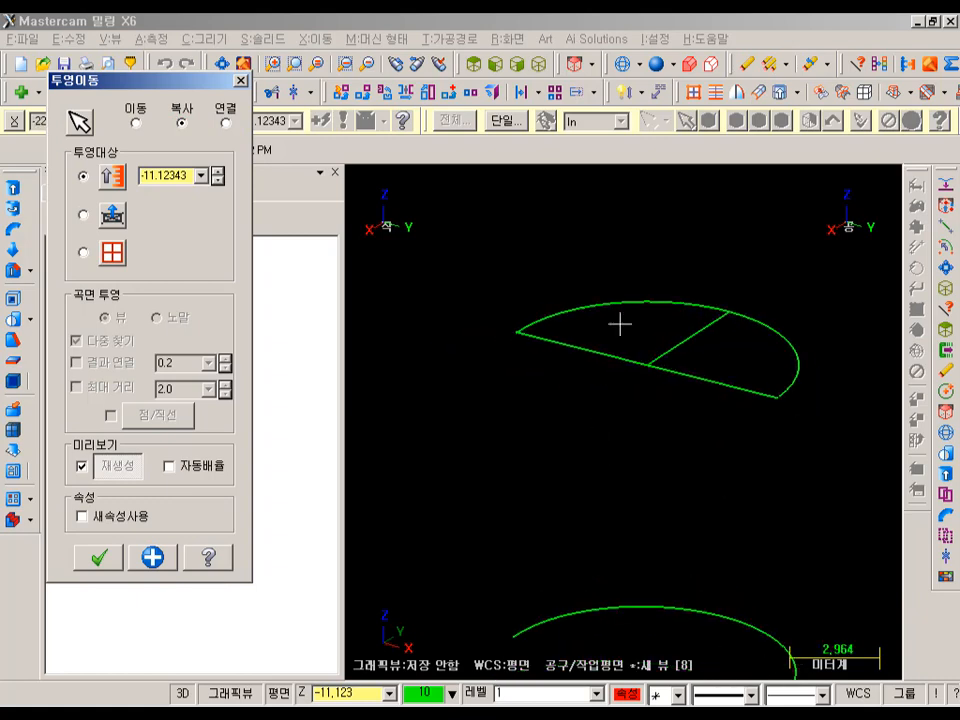
Take the projection depth from the Z coordinate of the chord's midpoint and inspect the projected arc's end
{"action": "right_click", "coordinate": [147, 176]}
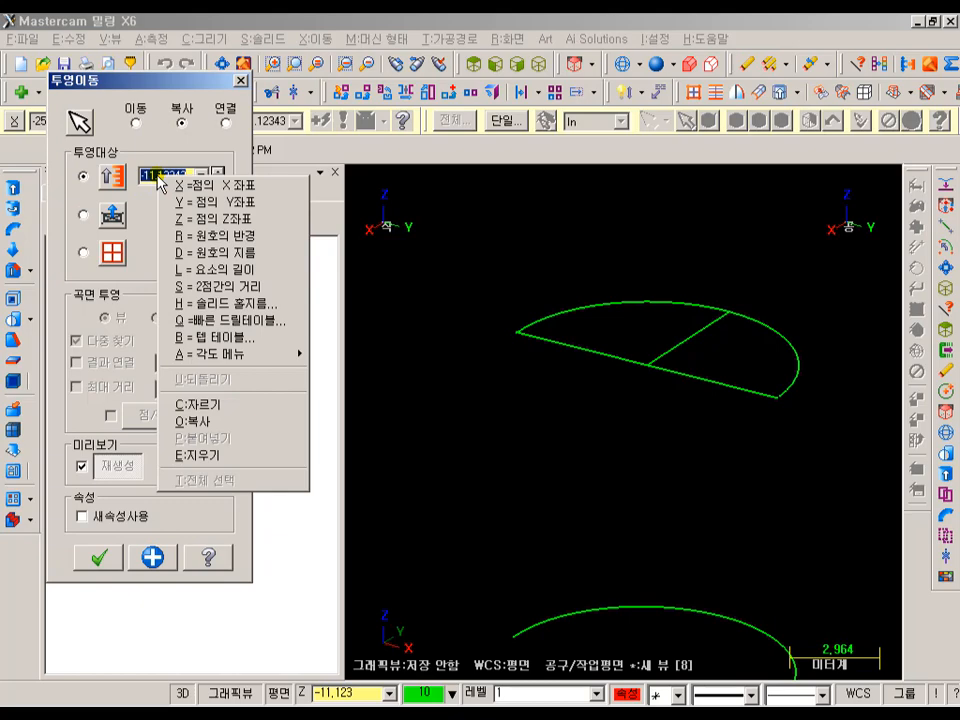
{"action": "left_click", "coordinate": [205, 214]}
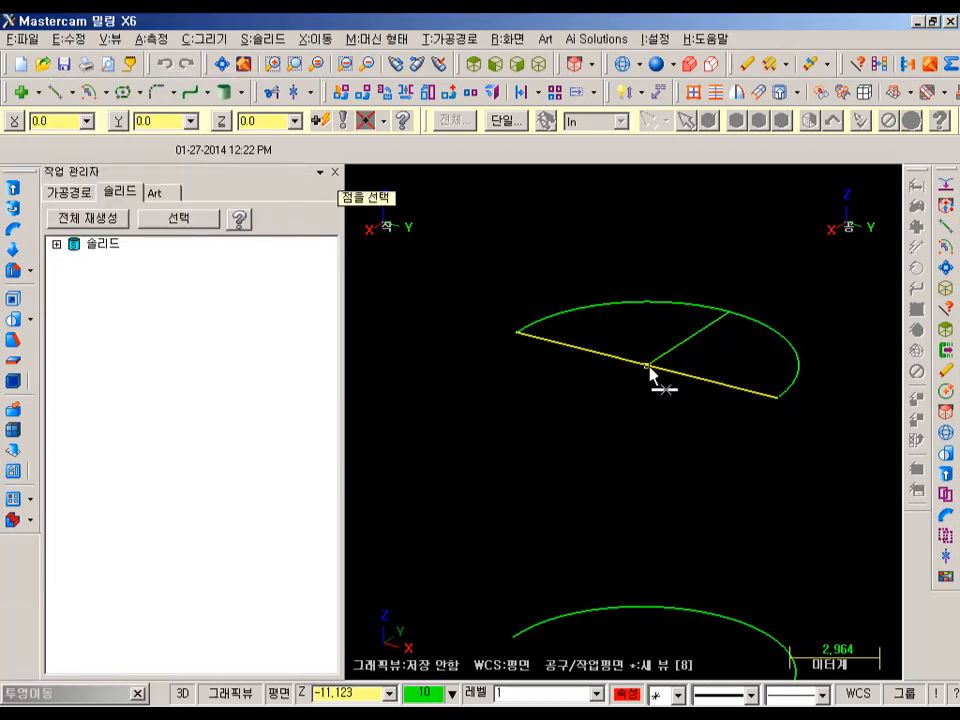
{"action": "left_click", "coordinate": [649, 368]}
{"action": "scroll", "coordinate": [757, 300], "scroll_direction": "up", "scroll_amount": 6}
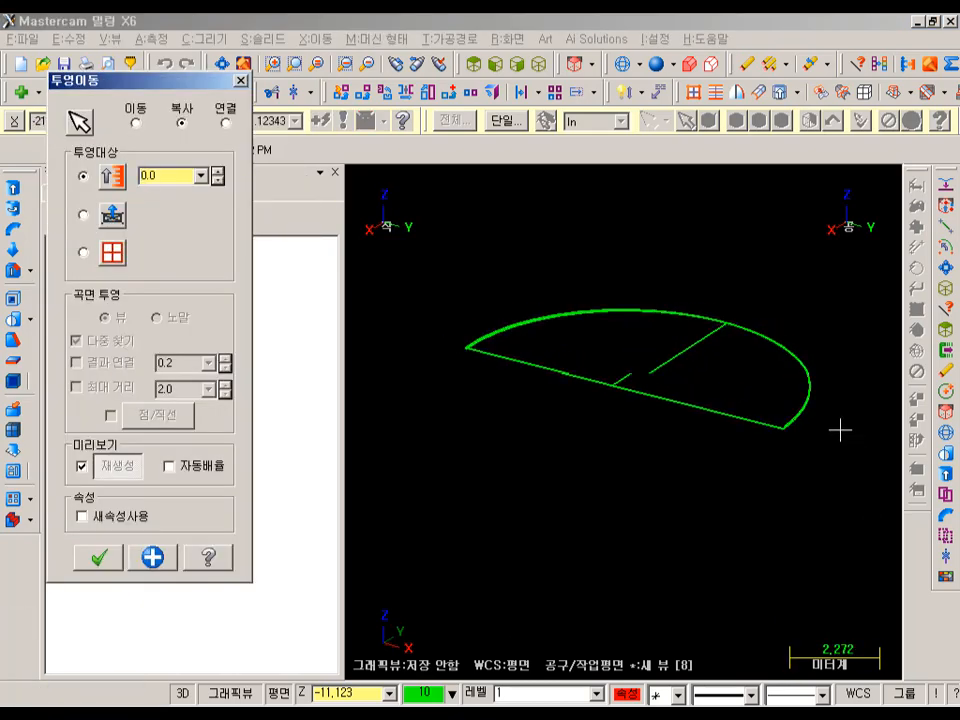
{"action": "scroll", "coordinate": [800, 445], "scroll_direction": "up", "scroll_amount": 8}
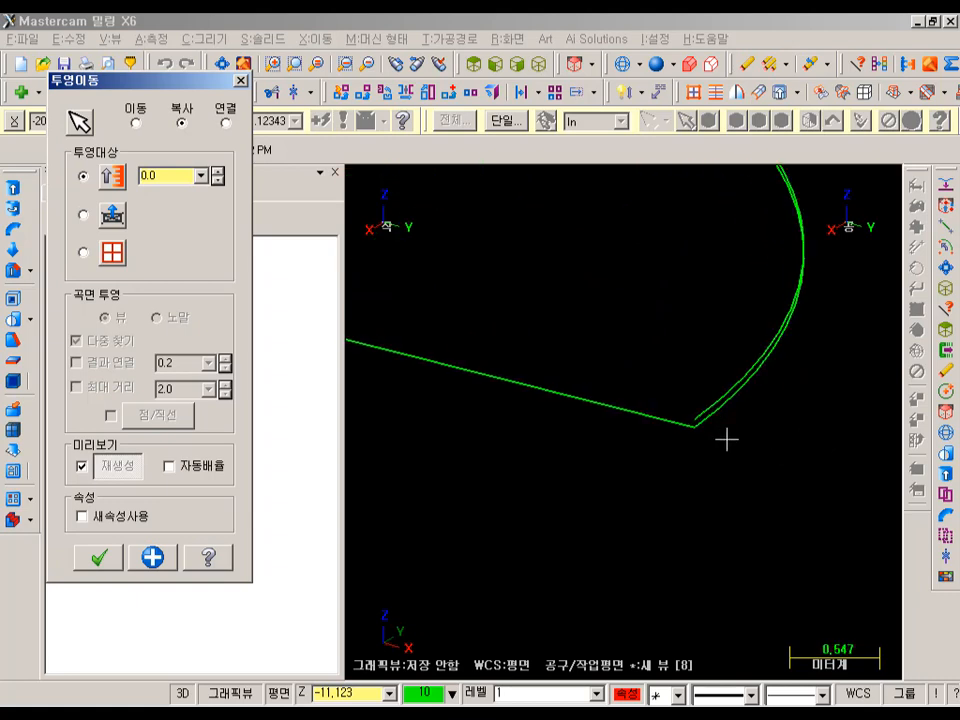
{"action": "scroll", "coordinate": [689, 428], "scroll_direction": "up", "scroll_amount": 2}
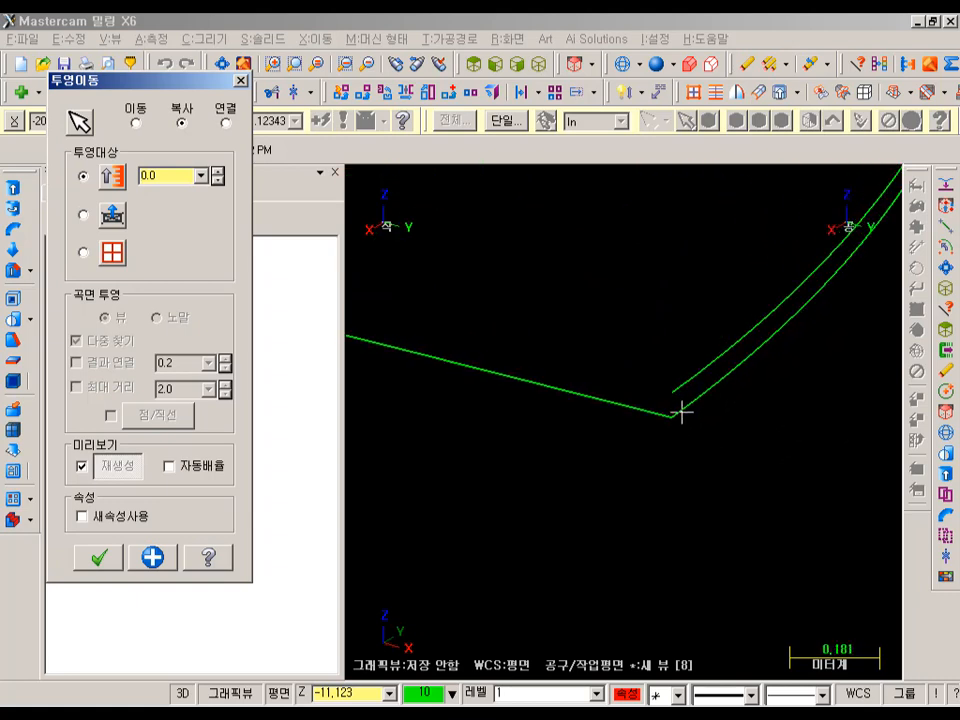
Set the projection depth of the copied arc to -4.0
{"action": "scroll", "coordinate": [921, 454], "scroll_direction": "down", "scroll_amount": 1}
{"action": "scroll", "coordinate": [829, 394], "scroll_direction": "down", "scroll_amount": 7}
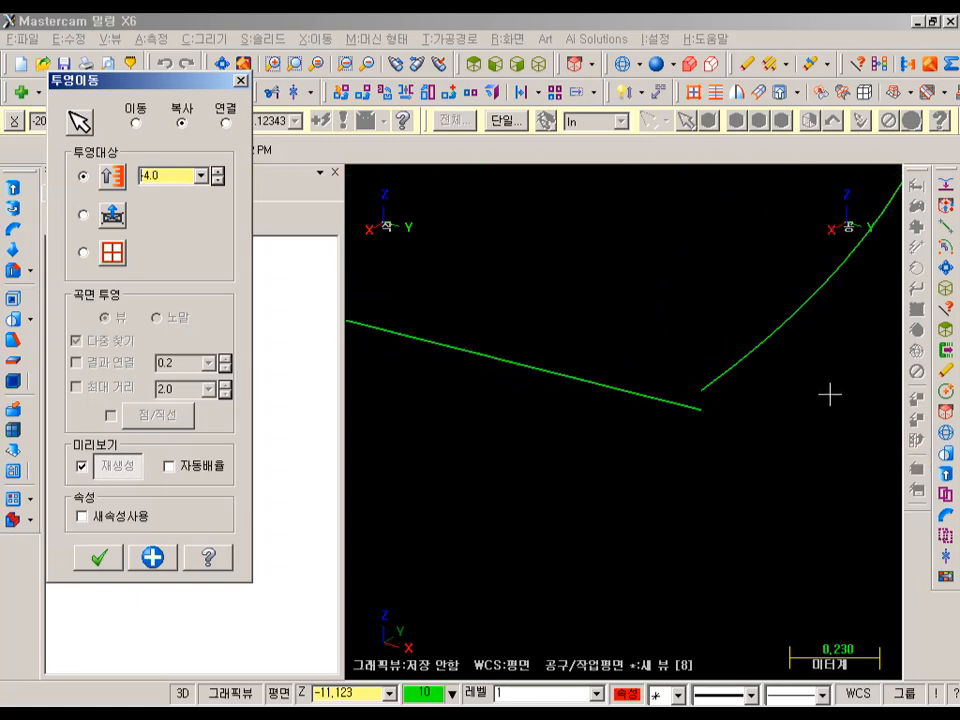
{"action": "scroll", "coordinate": [806, 402], "scroll_direction": "down", "scroll_amount": 8}
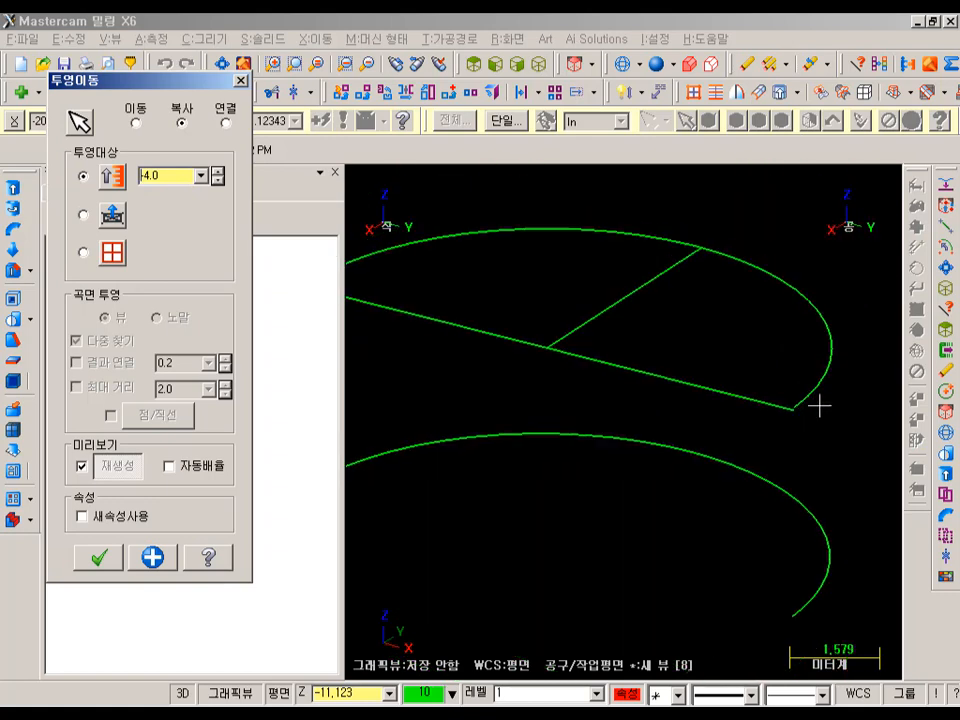
Take the projection depth from the Z coordinate of the chord's far end point and project the arc with the move option
{"action": "scroll", "coordinate": [460, 318], "scroll_direction": "up", "scroll_amount": 7}
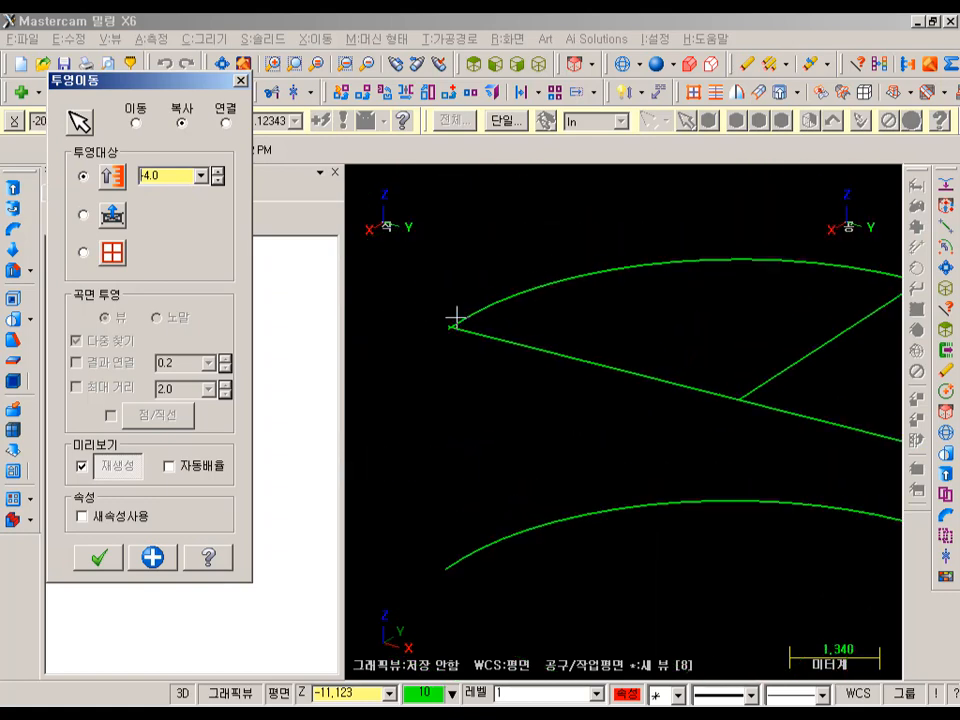
{"action": "scroll", "coordinate": [440, 330], "scroll_direction": "up", "scroll_amount": 2}
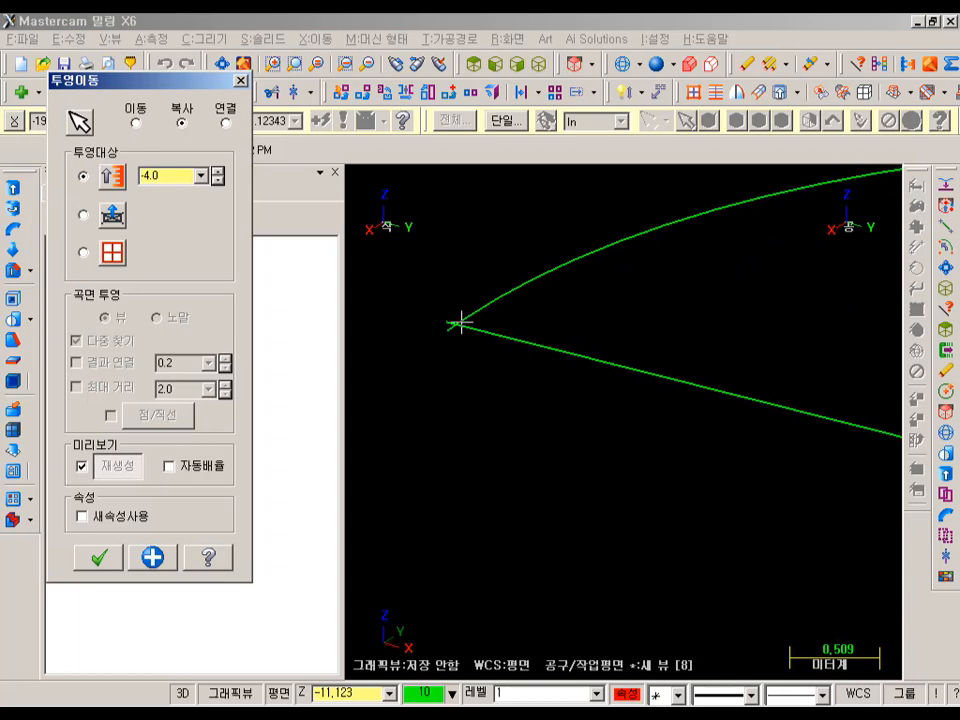
{"action": "right_click", "coordinate": [173, 176]}
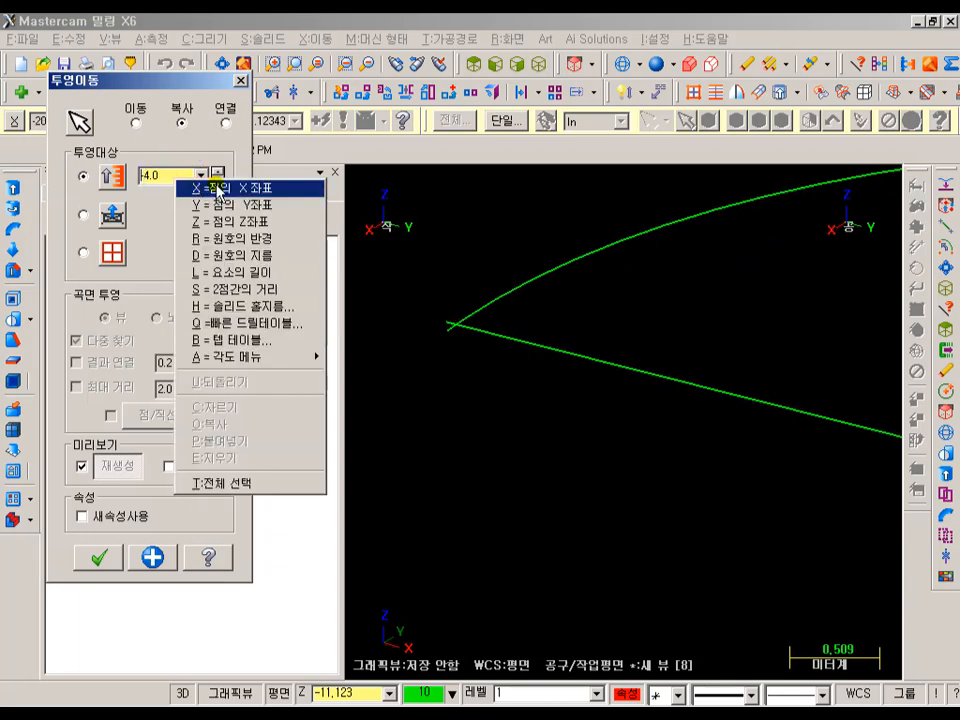
{"action": "left_click", "coordinate": [214, 218]}
{"action": "scroll", "coordinate": [439, 257], "scroll_direction": "down", "scroll_amount": 3}
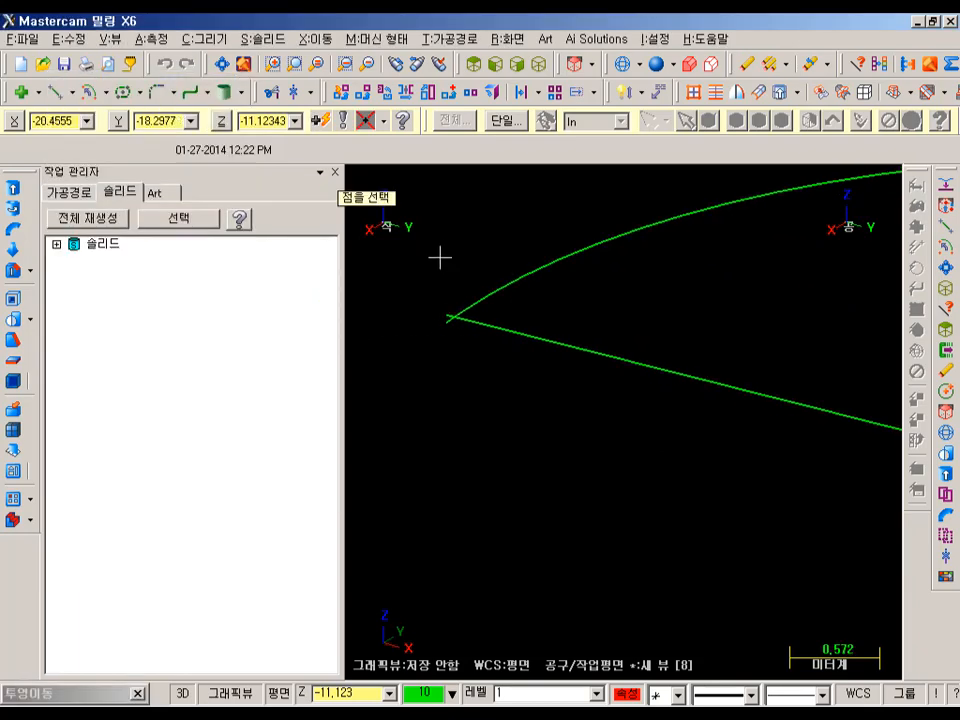
{"action": "scroll", "coordinate": [445, 280], "scroll_direction": "up", "scroll_amount": 3}
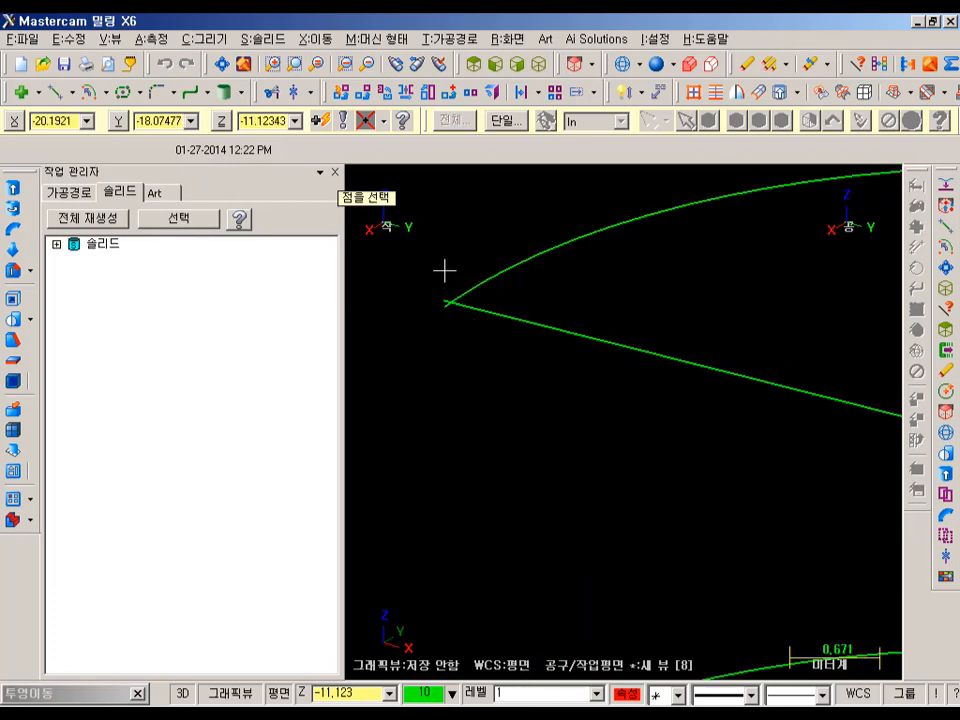
{"action": "left_click", "coordinate": [431, 312]}
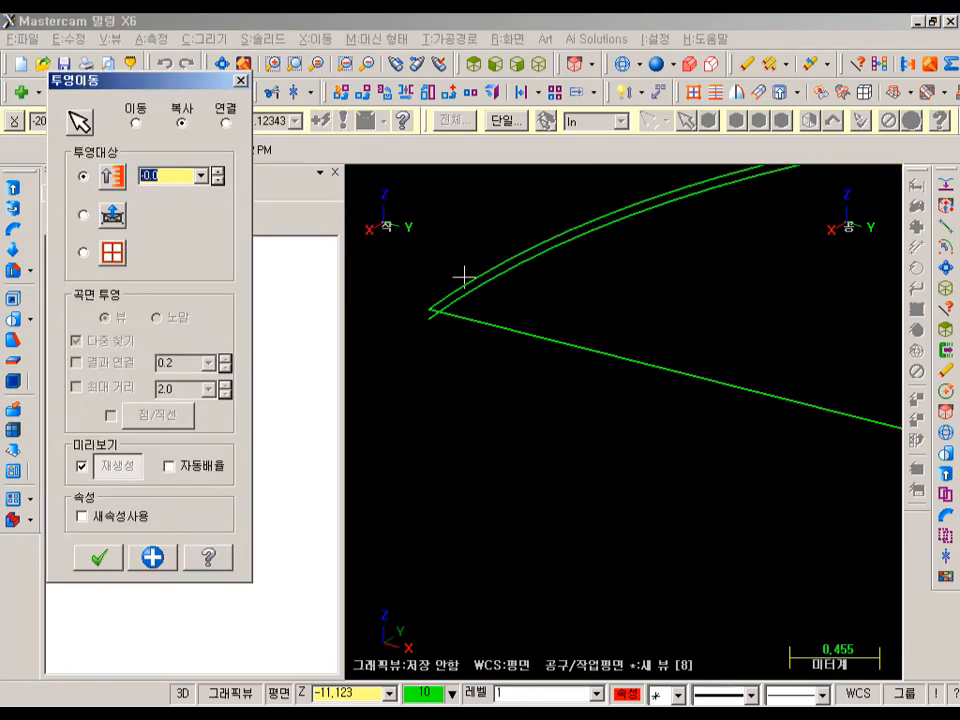
{"action": "left_click", "coordinate": [137, 123]}
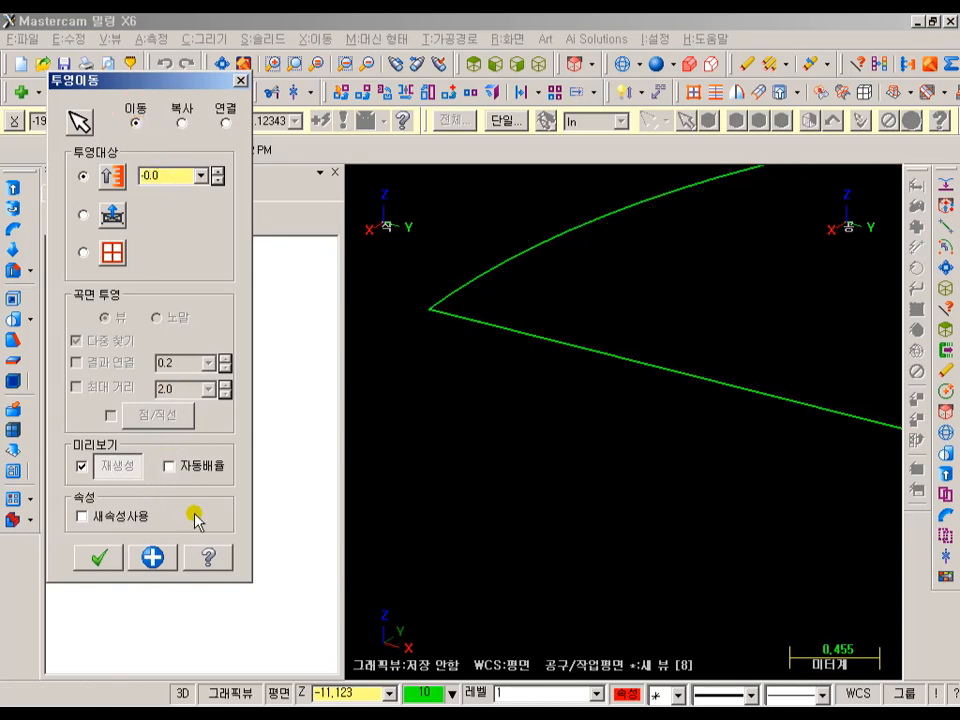
{"action": "left_click", "coordinate": [101, 558]}
Examine both ends of the projected arc up close to check that they meet the chord's end points
{"action": "scroll", "coordinate": [430, 335], "scroll_direction": "down", "scroll_amount": 4}
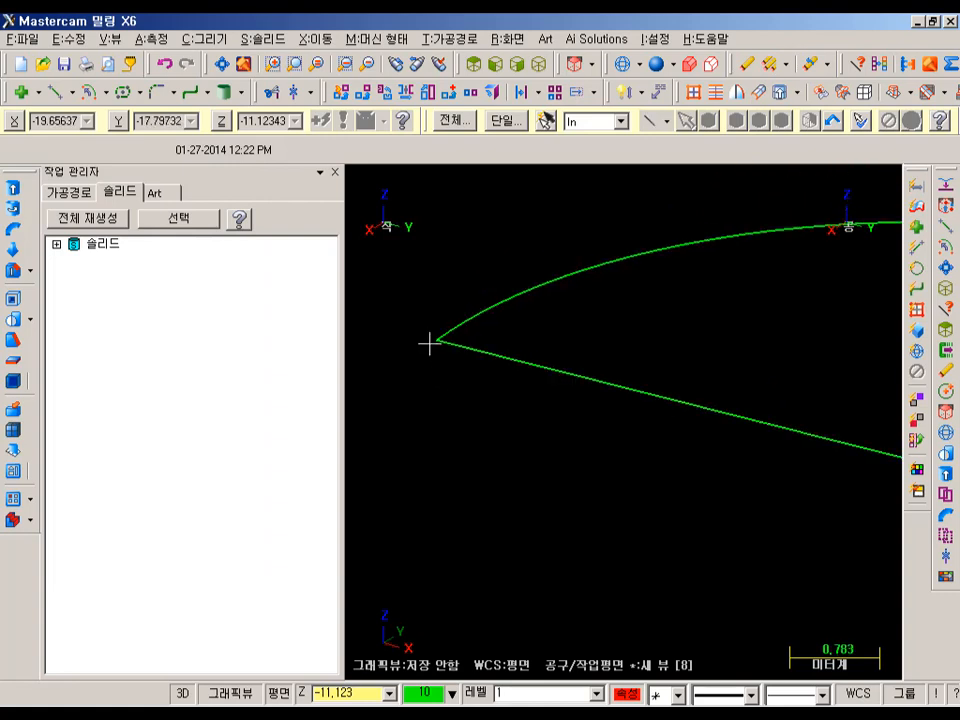
{"action": "scroll", "coordinate": [430, 330], "scroll_direction": "down", "scroll_amount": 3}
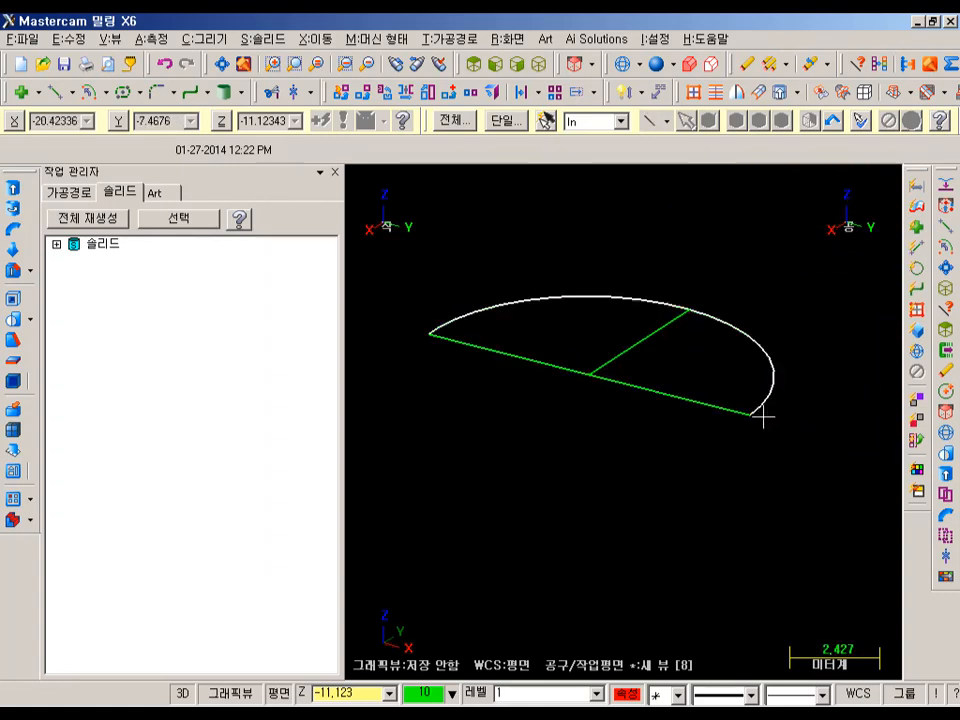
{"action": "key", "text": "F1"}
{"action": "left_click_drag", "start_coordinate": [735, 395], "coordinate": [756, 421]}
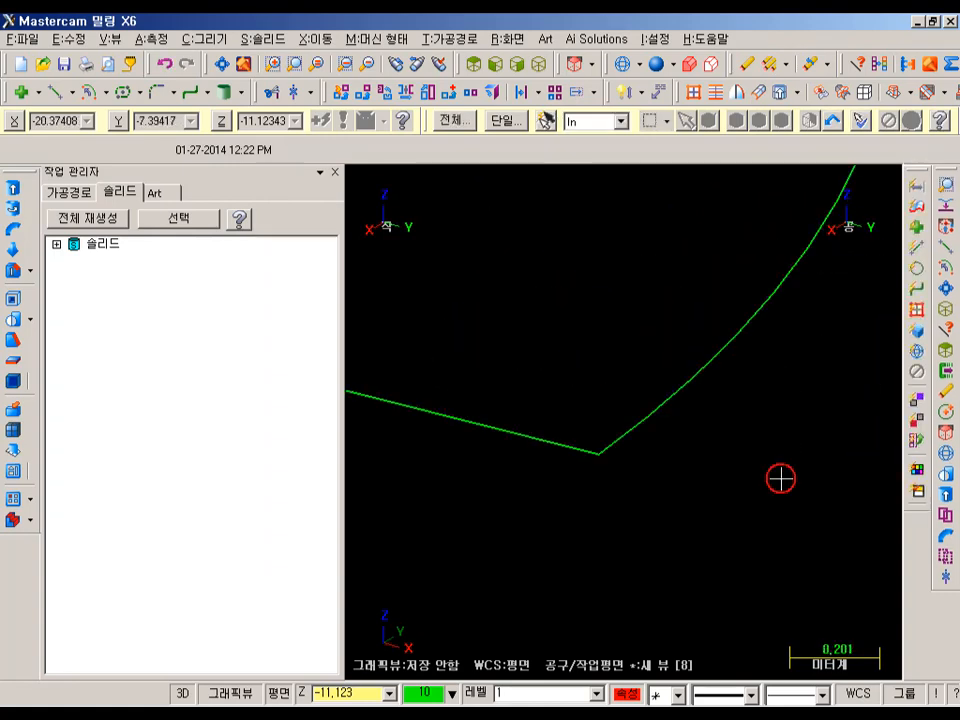
{"action": "left_click", "coordinate": [222, 65]}
{"action": "key", "text": "F1"}
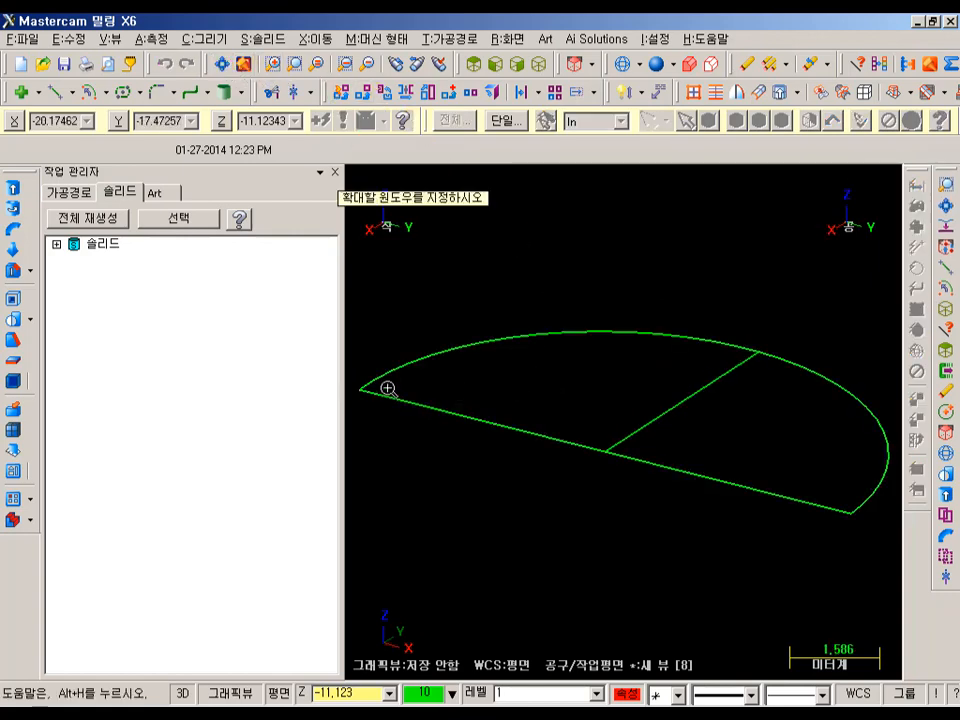
{"action": "left_click_drag", "start_coordinate": [385, 377], "coordinate": [356, 406]}
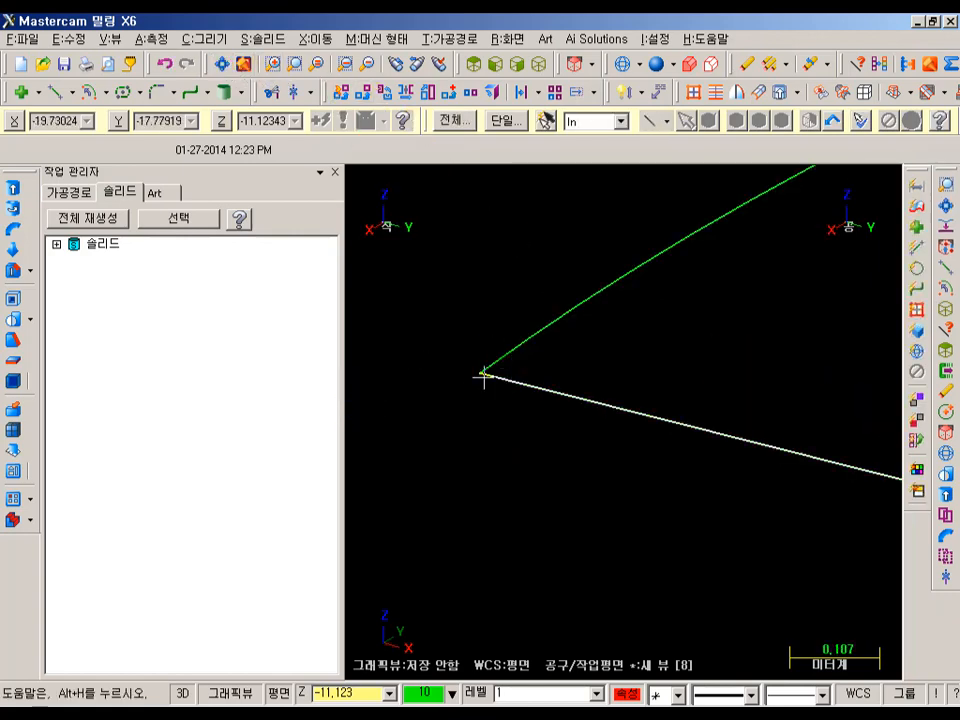
Switch to the isometric view and bring back the hidden block and curved slot geometry around the half-disc
{"action": "left_click", "coordinate": [540, 65]}
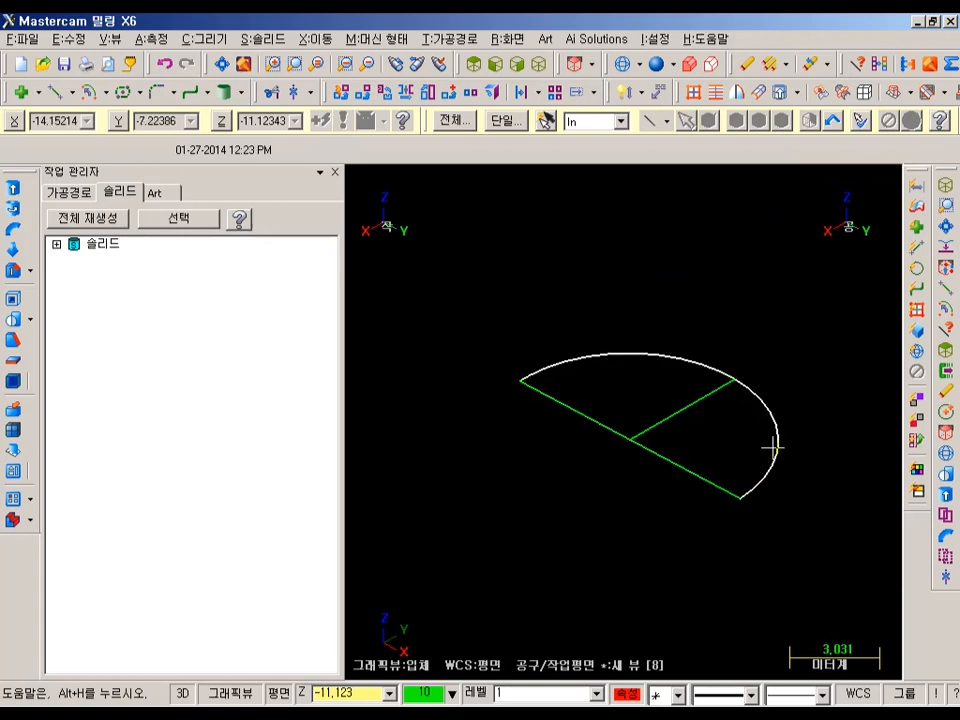
{"action": "scroll", "coordinate": [552, 515], "scroll_direction": "down", "scroll_amount": 2}
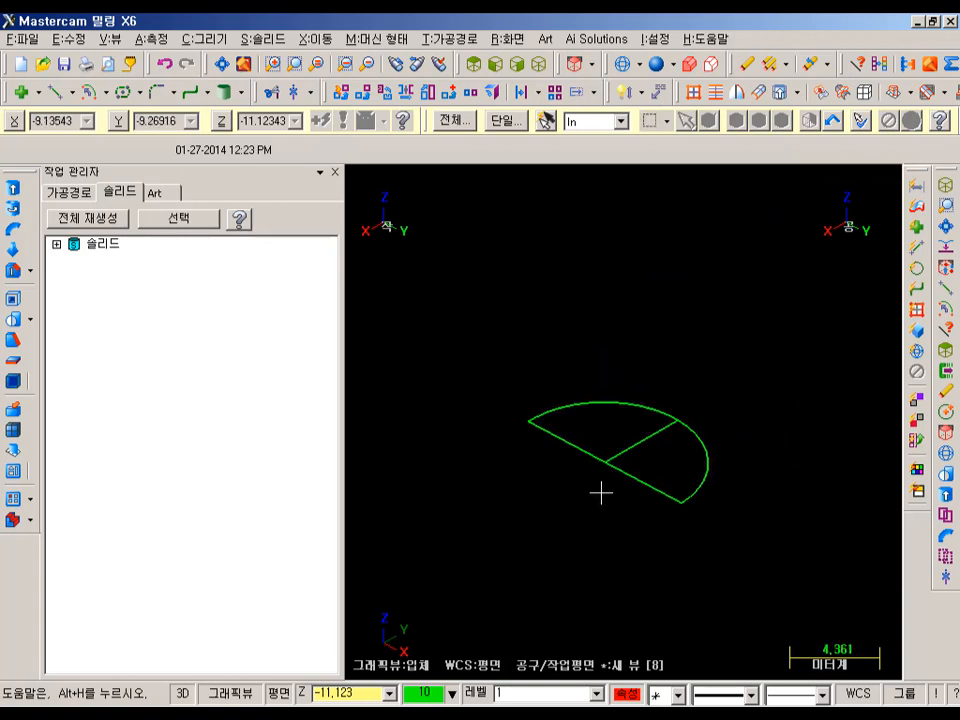
{"action": "scroll", "coordinate": [601, 493], "scroll_direction": "down", "scroll_amount": 2}
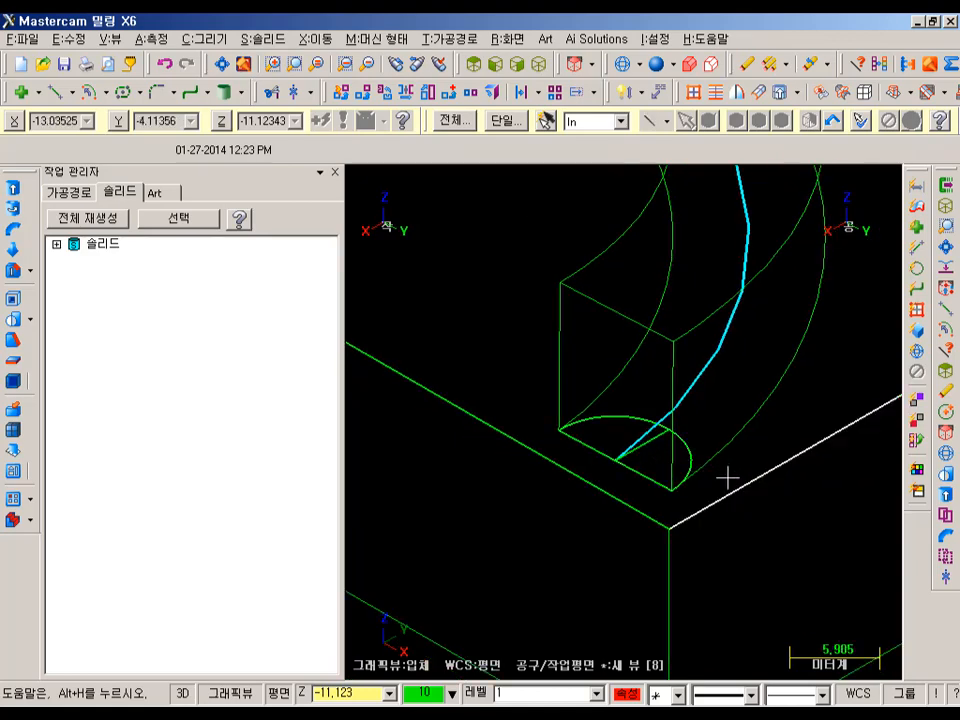
{"action": "scroll", "coordinate": [632, 510], "scroll_direction": "up", "scroll_amount": 2}
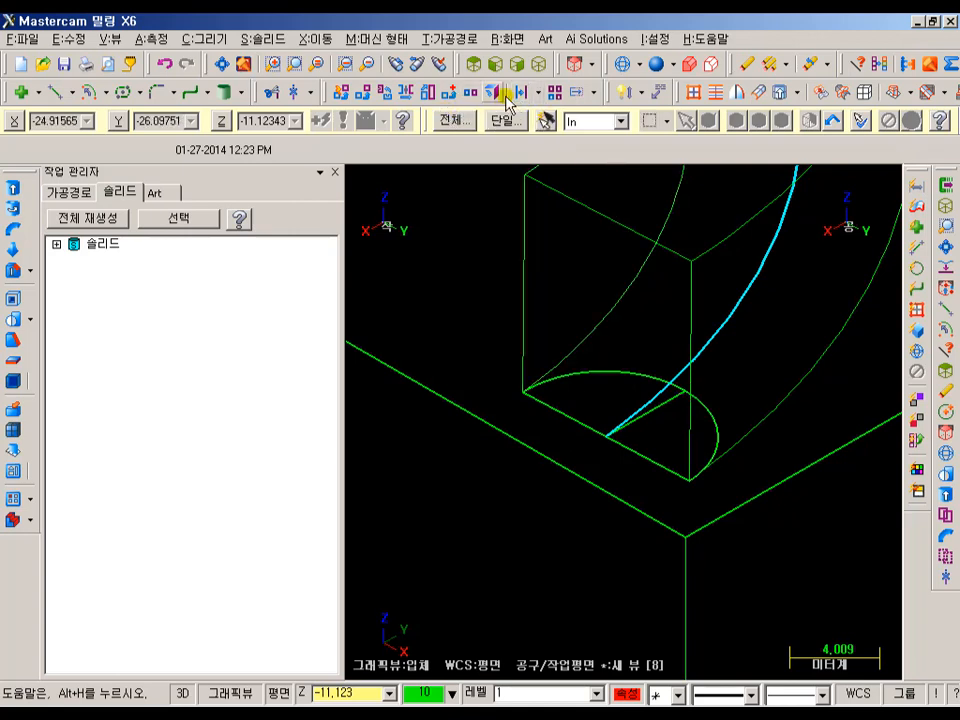
Mirror the arc about the chord line with the move option, flipping it to the other side
{"action": "left_click", "coordinate": [445, 100]}
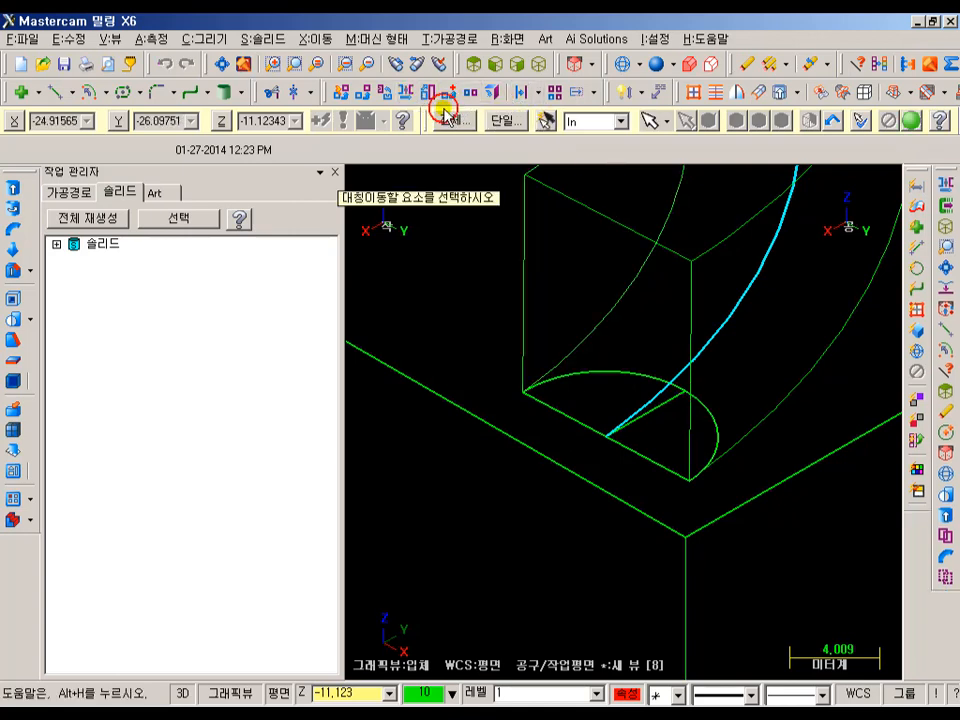
{"action": "left_click", "coordinate": [596, 370]}
{"action": "left_click", "coordinate": [910, 124]}
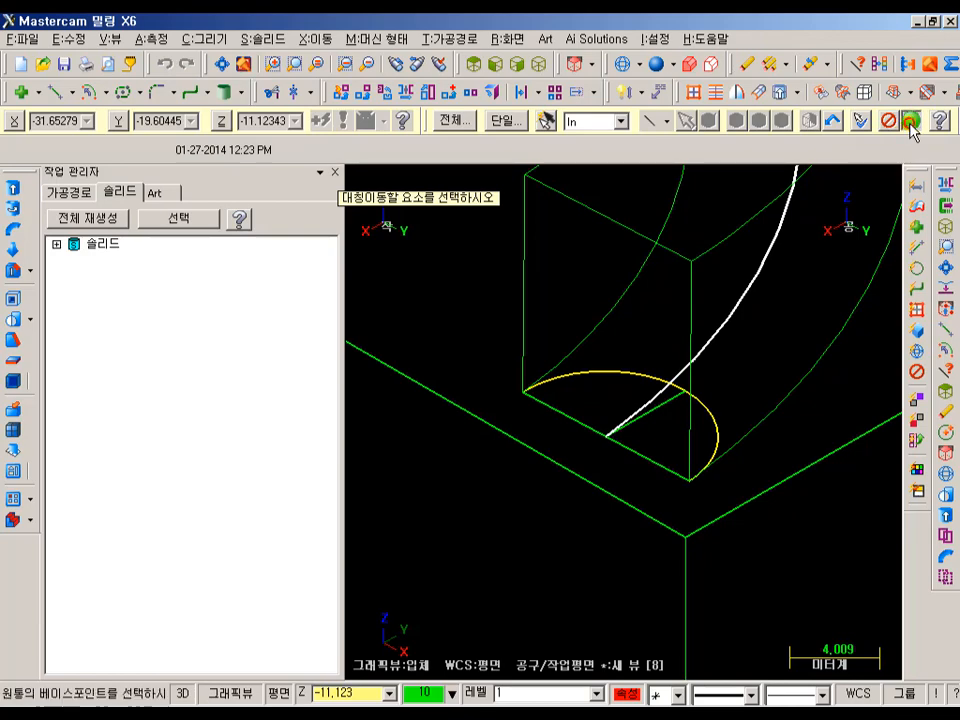
{"action": "left_click", "coordinate": [545, 408]}
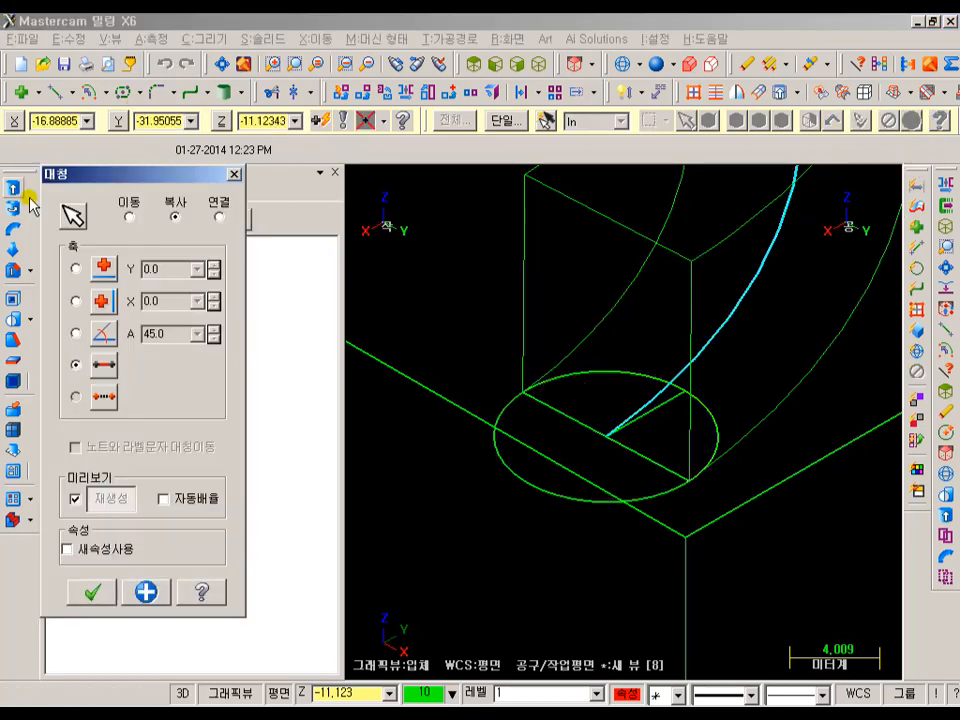
{"action": "left_click", "coordinate": [128, 218]}
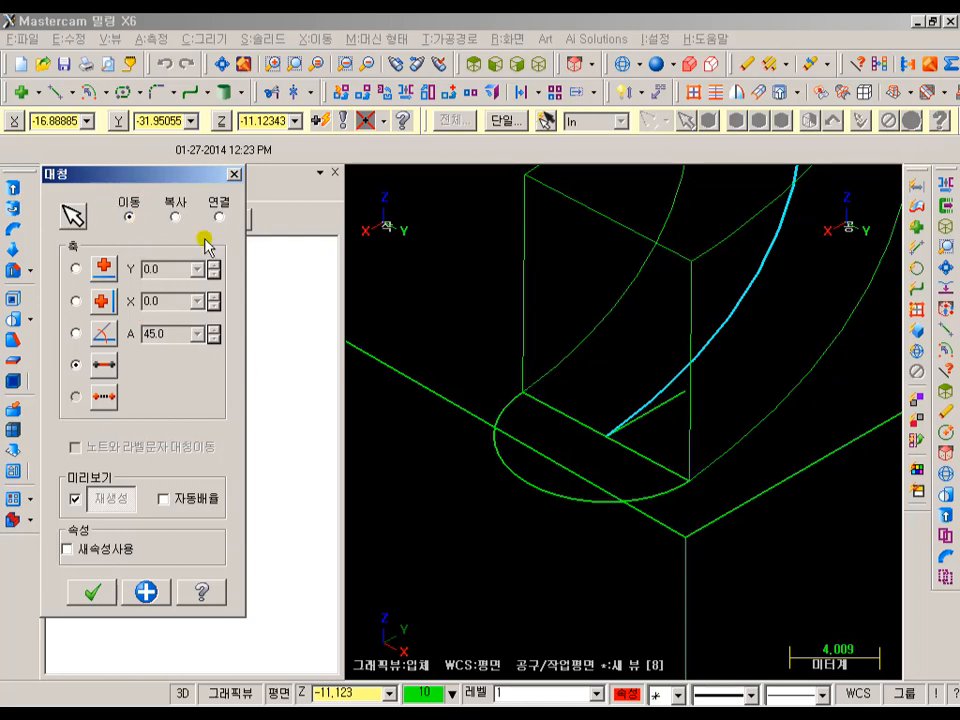
{"action": "left_click", "coordinate": [66, 596]}
Extrude the closed chain of mirrored arc and chord as a body cut, using the through-all distance option
{"action": "scroll", "coordinate": [596, 489], "scroll_direction": "up", "scroll_amount": 1}
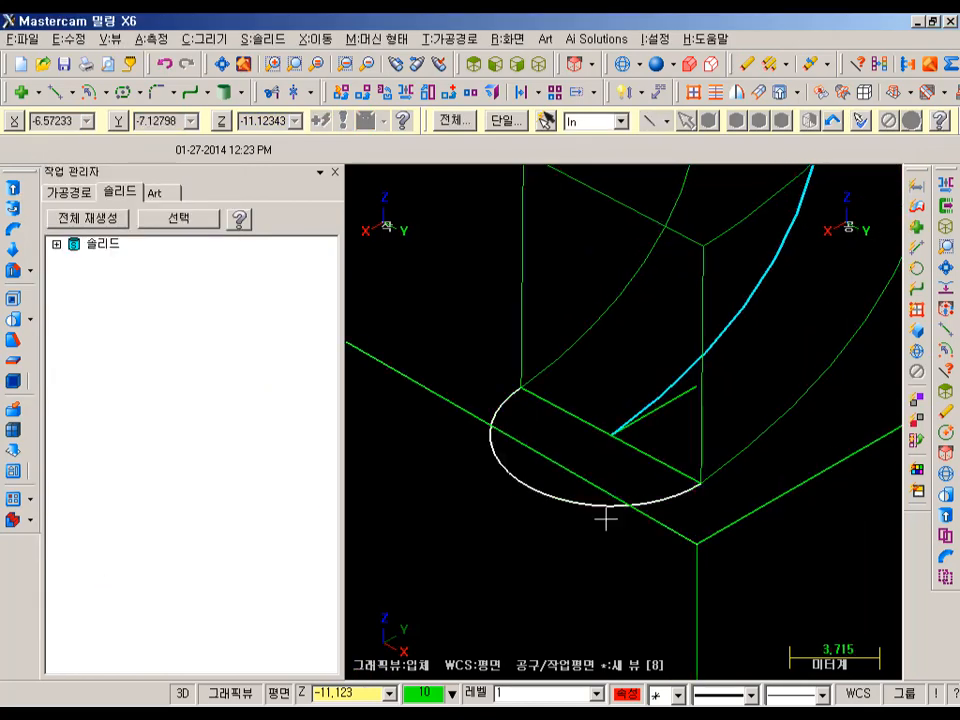
{"action": "scroll", "coordinate": [563, 505], "scroll_direction": "down", "scroll_amount": 5}
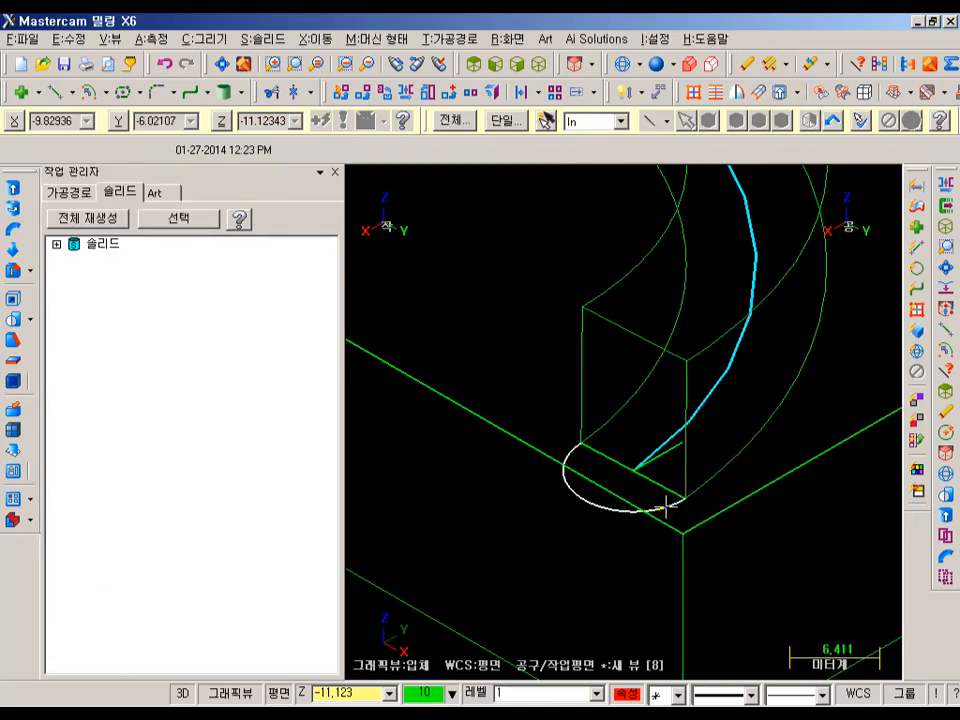
{"action": "scroll", "coordinate": [653, 490], "scroll_direction": "down", "scroll_amount": 1}
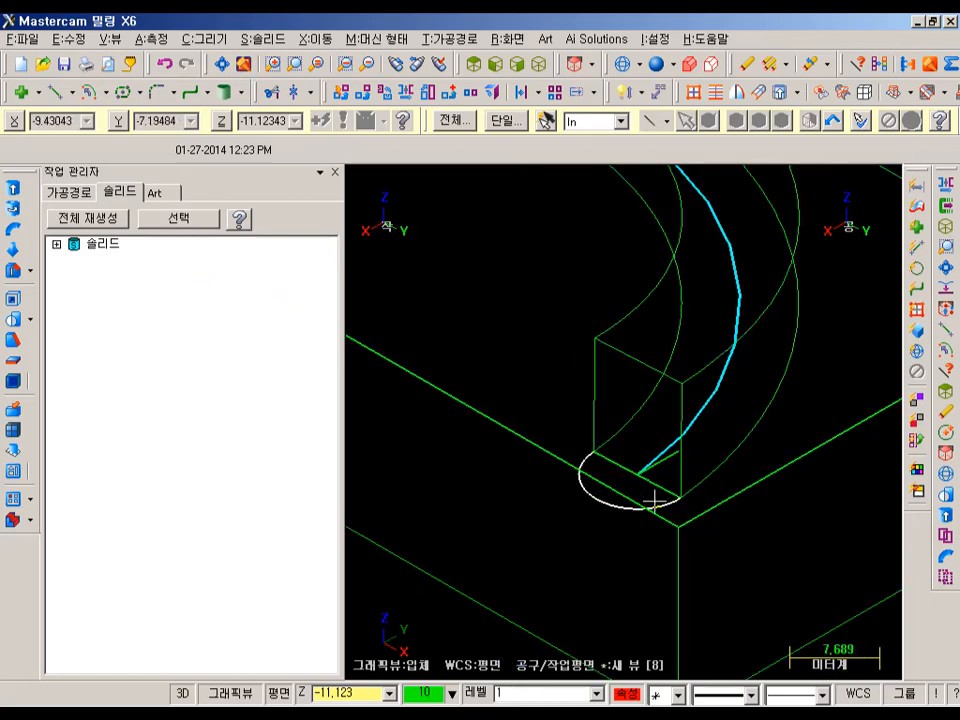
{"action": "left_click", "coordinate": [13, 187]}
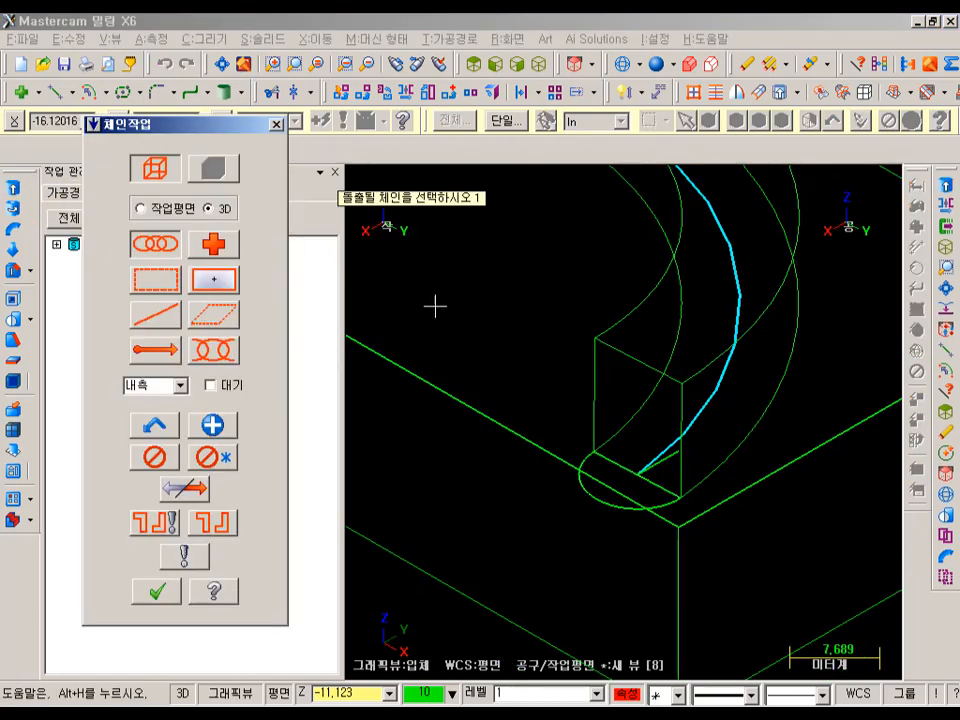
{"action": "left_click", "coordinate": [637, 518]}
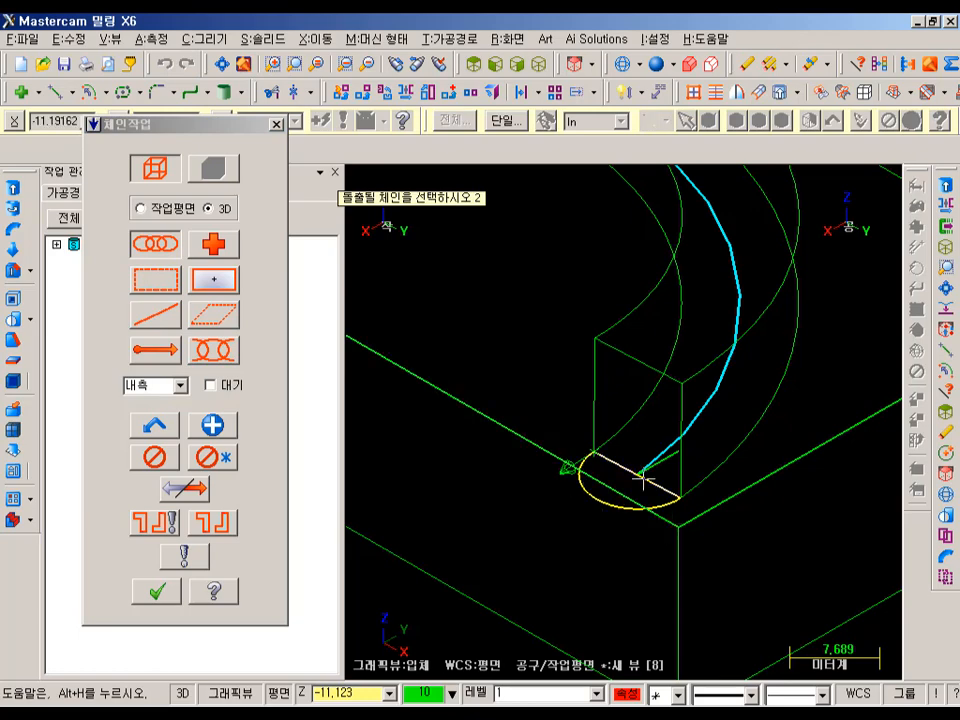
{"action": "left_click", "coordinate": [156, 590]}
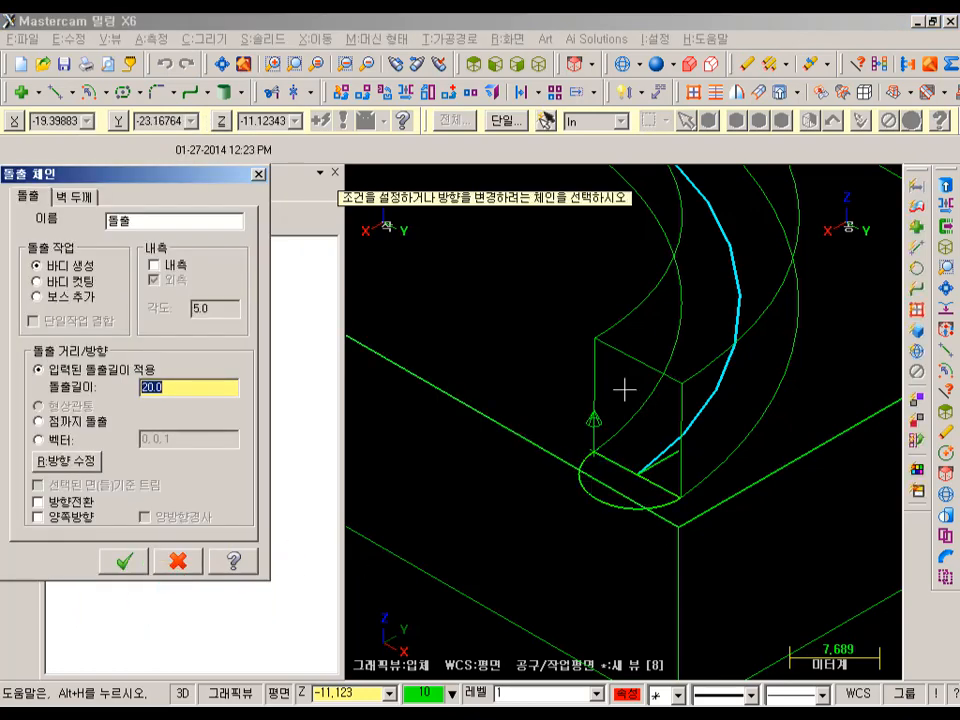
{"action": "middle_click_drag", "start_coordinate": [608, 358], "coordinate": [655, 343]}
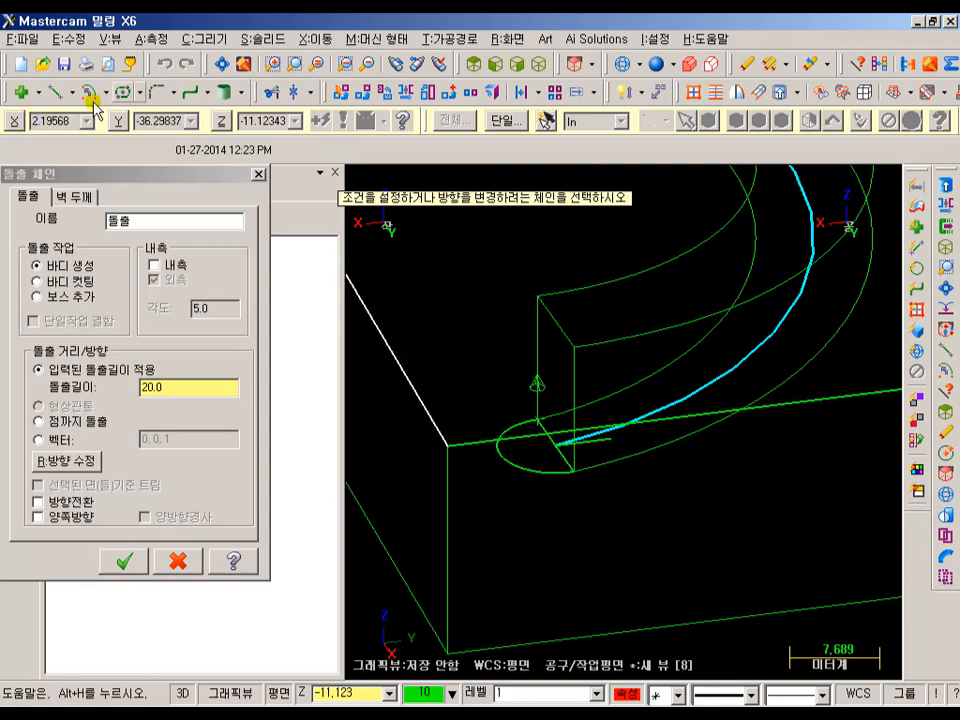
{"action": "left_click", "coordinate": [63, 284]}
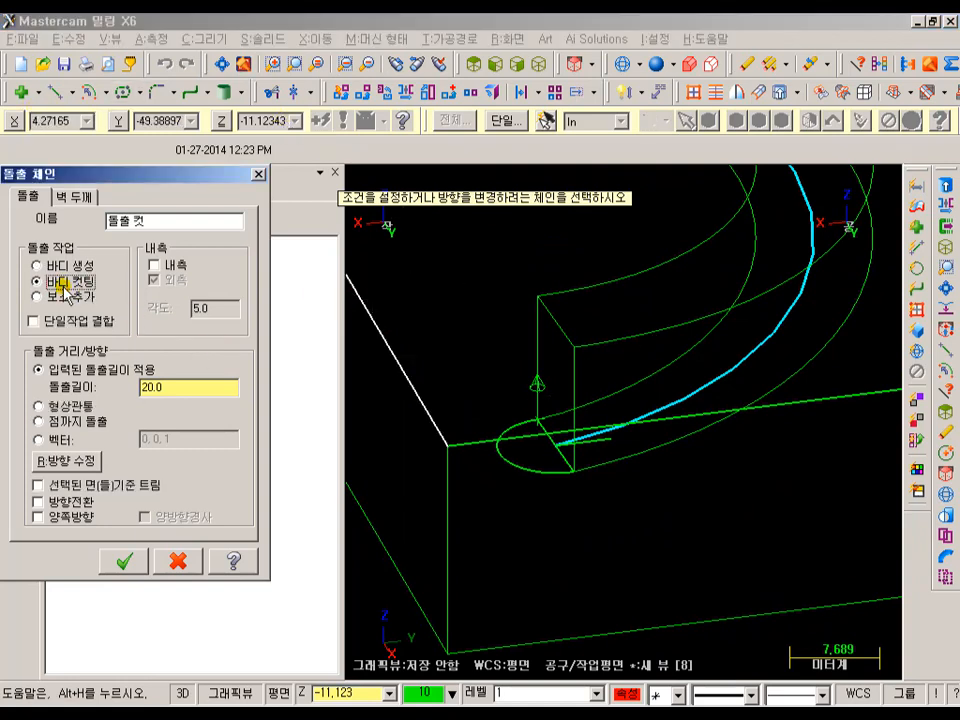
{"action": "left_click", "coordinate": [74, 408]}
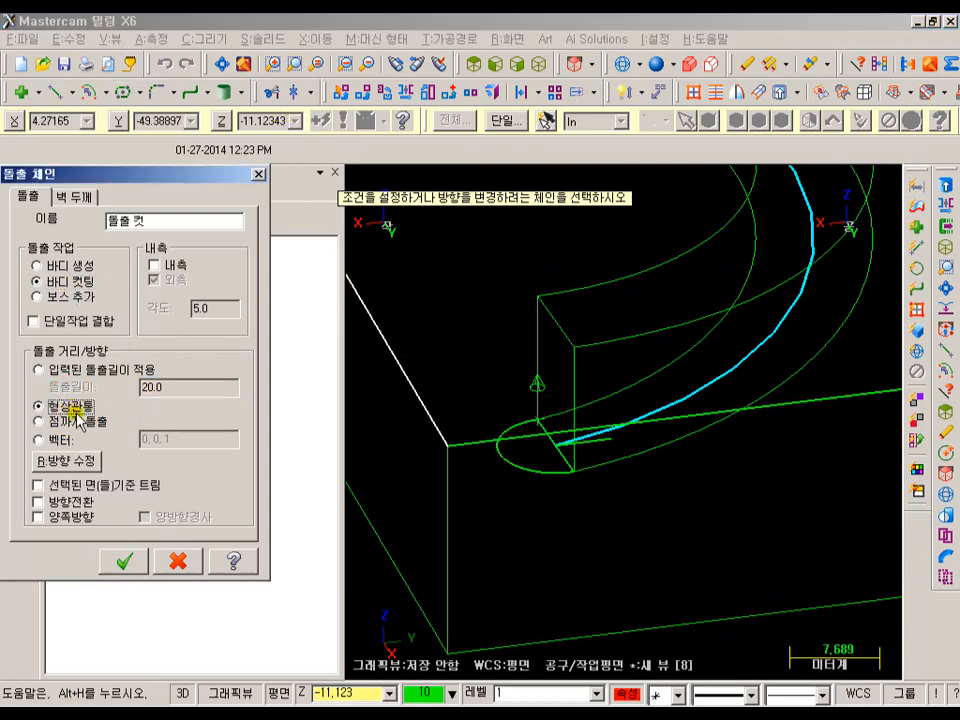
{"action": "left_click", "coordinate": [123, 562]}
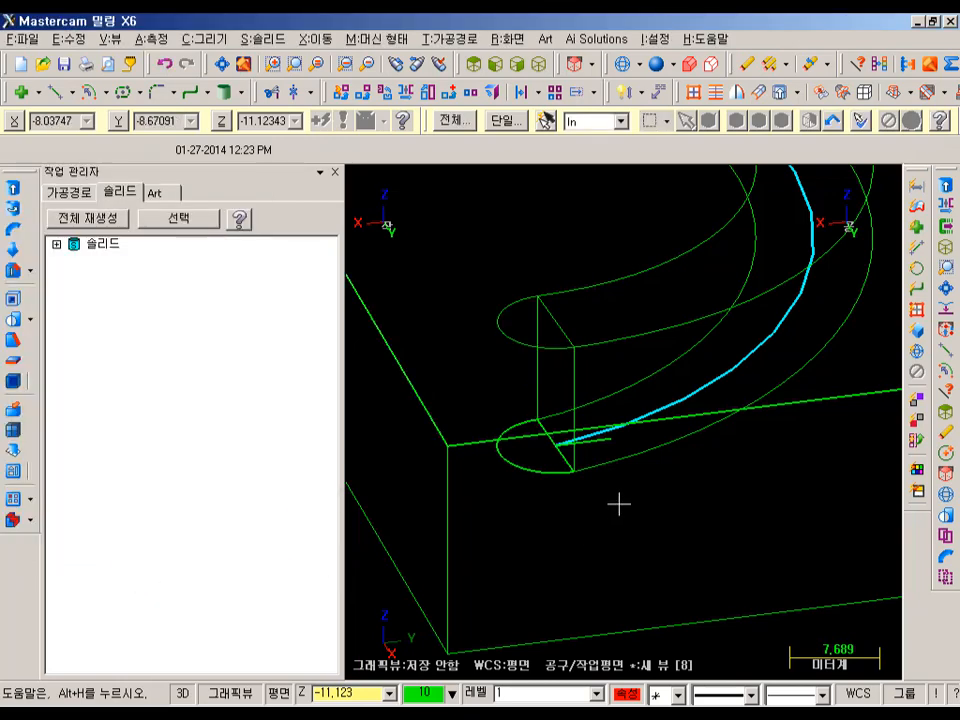
Shade the model and examine the rounded end cut and the wall where it meets the curved slot
{"action": "key", "text": "alt+s"}
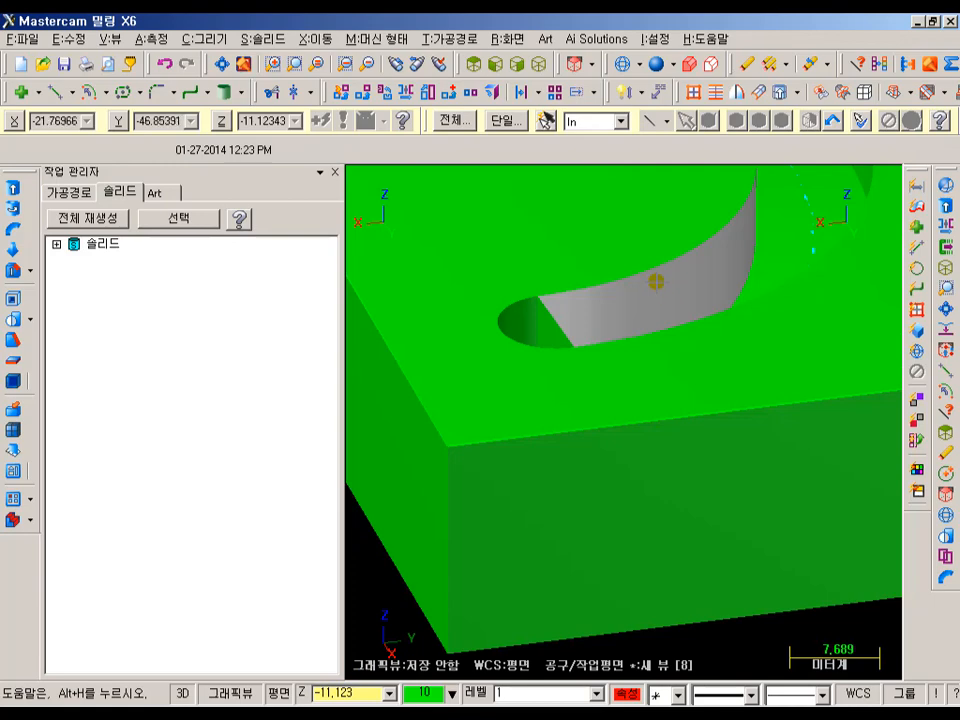
{"action": "mouse_move", "coordinate": [656, 282]}
{"action": "middle_mouse_down"}
{"action": "mouse_move", "coordinate": [684, 315]}
{"action": "mouse_move", "coordinate": [733, 337]}
{"action": "middle_mouse_up"}
{"action": "mouse_move", "coordinate": [555, 369]}
{"action": "middle_mouse_down", "text": "shift"}
{"action": "mouse_move", "coordinate": [686, 375]}
{"action": "mouse_move", "coordinate": [732, 343]}
{"action": "mouse_move", "coordinate": [791, 375]}
{"action": "mouse_move", "coordinate": [855, 392]}
{"action": "mouse_move", "coordinate": [881, 369]}
{"action": "mouse_move", "coordinate": [872, 361]}
{"action": "mouse_move", "coordinate": [839, 386]}
{"action": "middle_mouse_up", "text": "shift"}
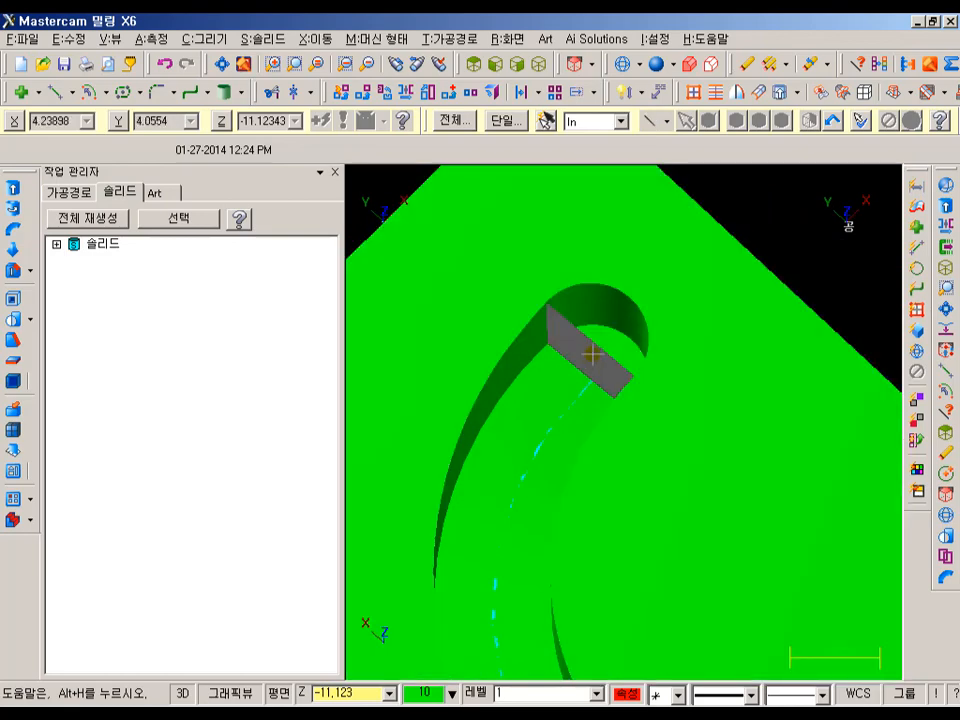
{"action": "left_click", "coordinate": [624, 357]}
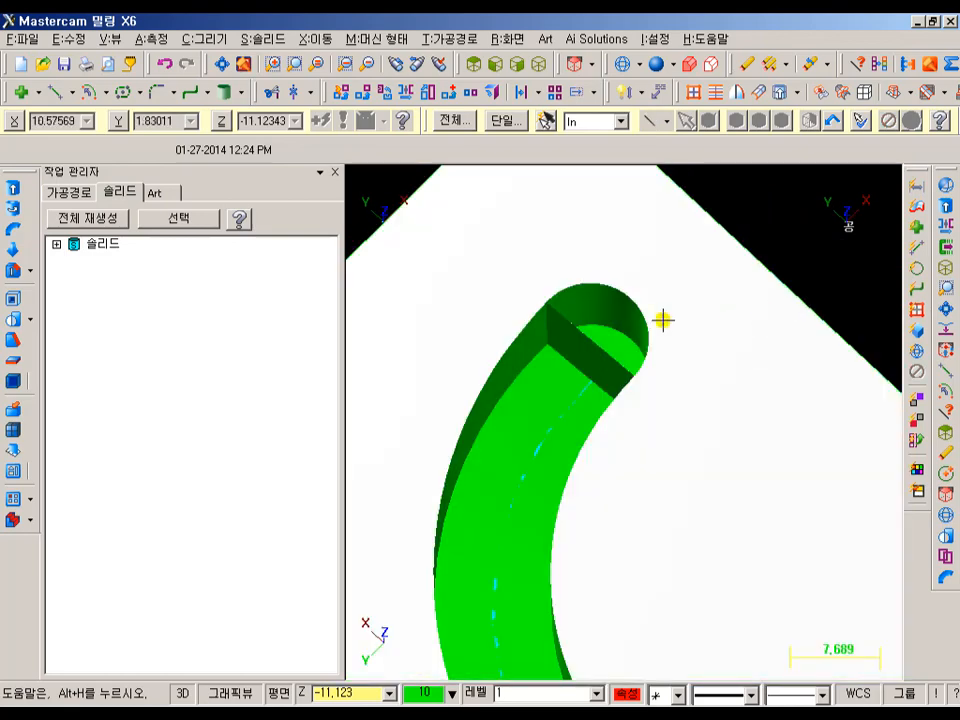
{"action": "scroll", "coordinate": [568, 316], "scroll_direction": "up", "scroll_amount": 5}
{"action": "scroll", "coordinate": [565, 277], "scroll_direction": "up", "scroll_amount": 3}
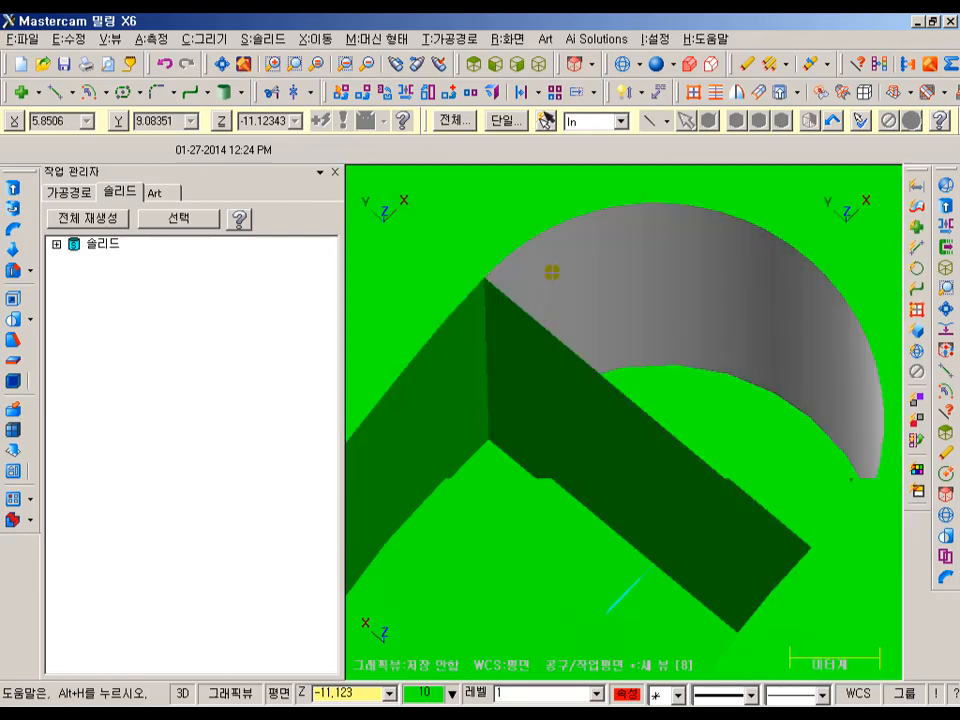
{"action": "scroll", "coordinate": [557, 270], "scroll_direction": "down", "scroll_amount": 2}
{"action": "middle_click_drag", "start_coordinate": [573, 266], "coordinate": [766, 320]}
{"action": "scroll", "coordinate": [766, 320], "scroll_direction": "down", "scroll_amount": 4}
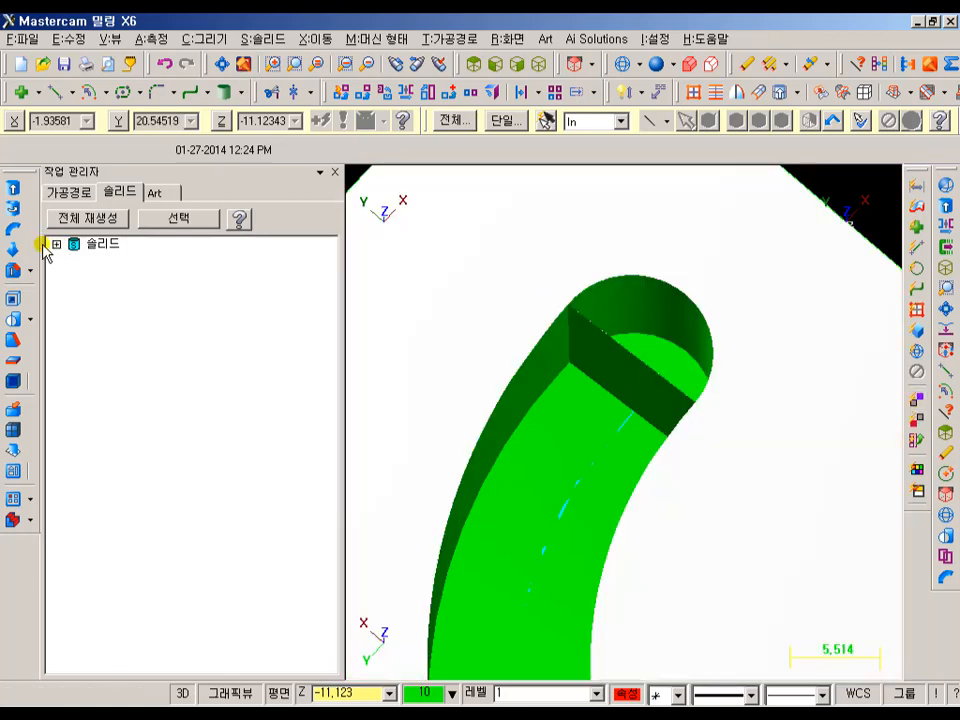
Expand the solid's operation history and inspect the extruded cut's faces and its base chain
{"action": "double_click", "coordinate": [62, 244]}
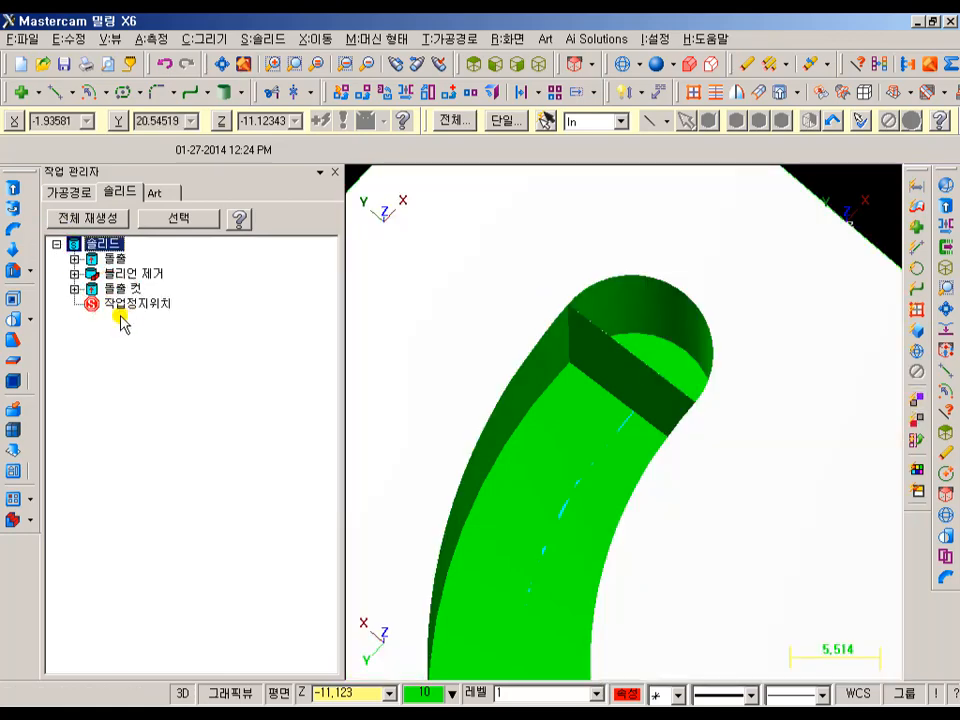
{"action": "left_click", "coordinate": [119, 289]}
{"action": "left_click", "coordinate": [75, 289]}
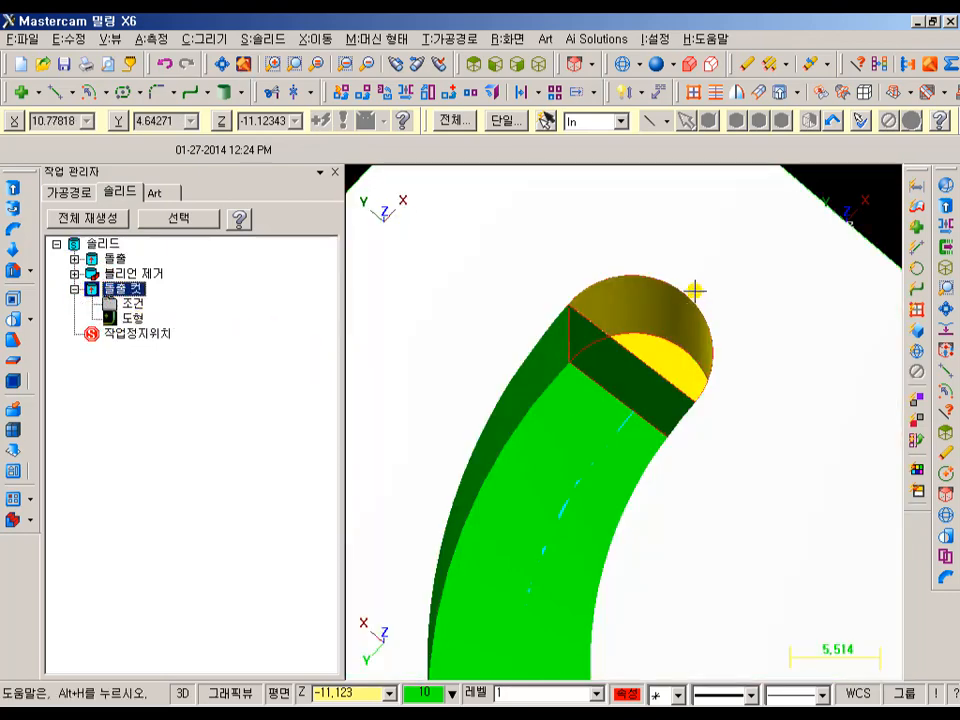
{"action": "left_click", "coordinate": [128, 333]}
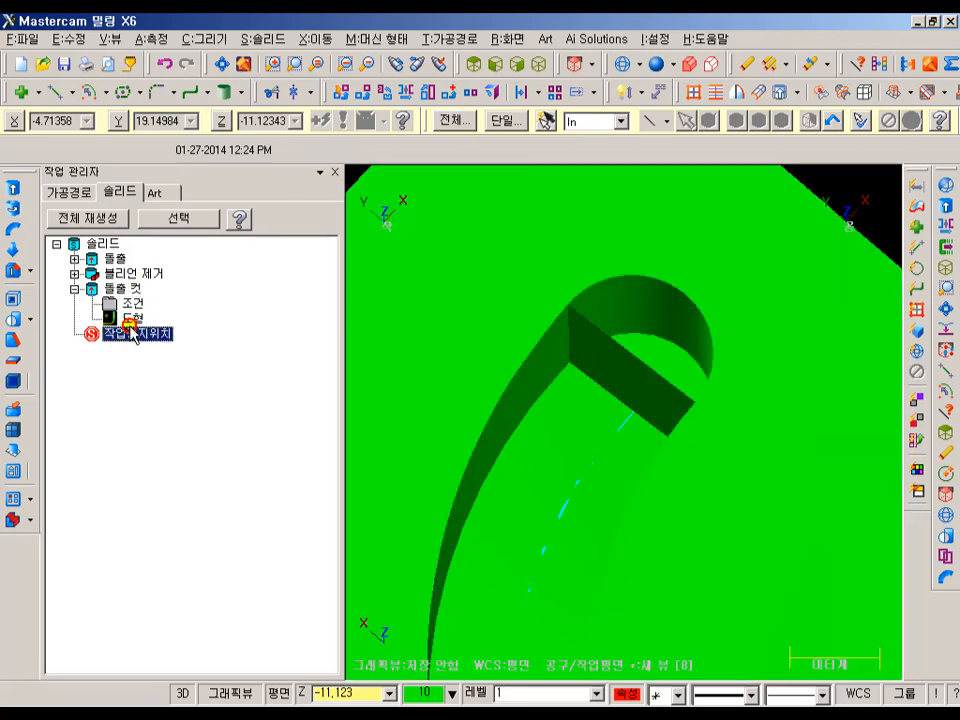
{"action": "left_click", "coordinate": [134, 319]}
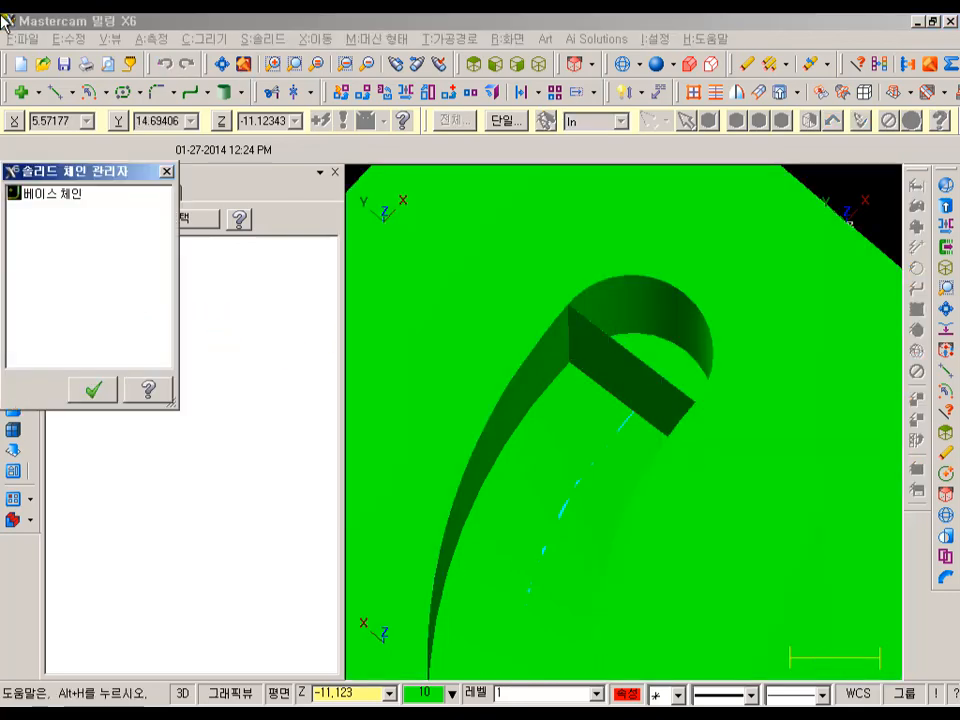
{"action": "left_click", "coordinate": [166, 173]}
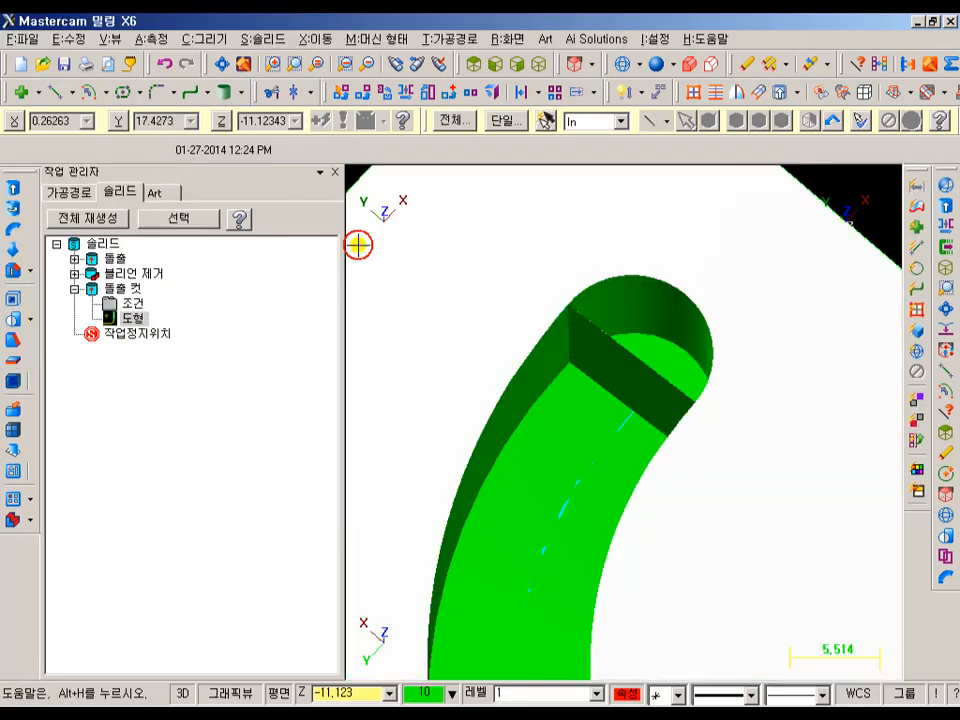
Mirror the arc at the slot end about the chord line with the copy option, forming a full circle
{"action": "key", "text": "alt+s"}
{"action": "scroll", "coordinate": [598, 300], "scroll_direction": "down", "scroll_amount": 2}
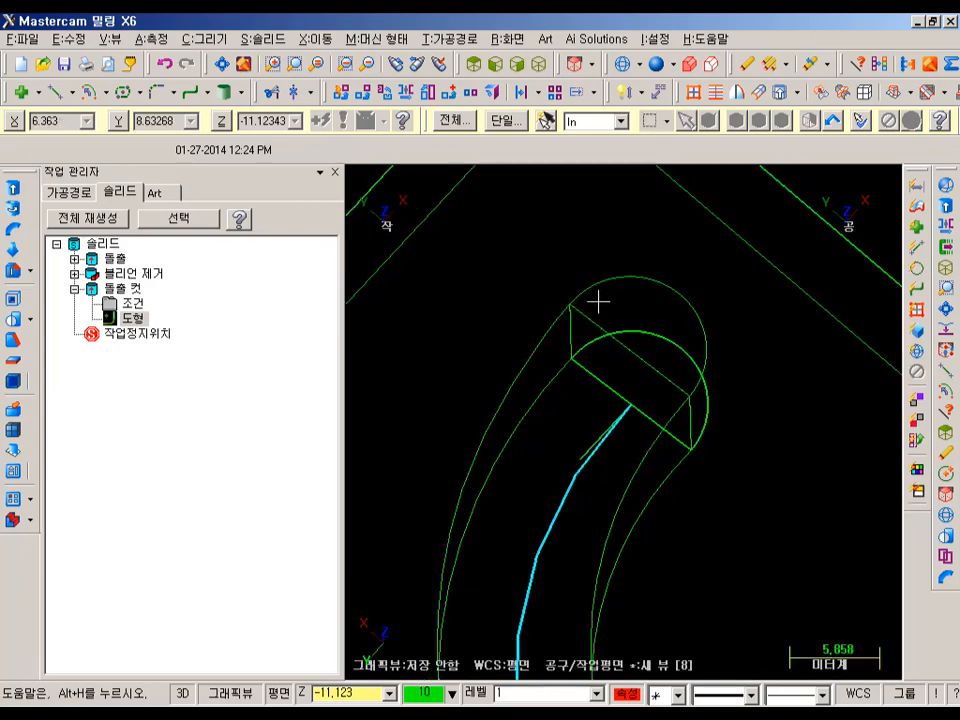
{"action": "mouse_move", "coordinate": [660, 339]}
{"action": "middle_mouse_down"}
{"action": "mouse_move", "coordinate": [729, 297]}
{"action": "mouse_move", "coordinate": [804, 285]}
{"action": "mouse_move", "coordinate": [752, 420]}
{"action": "mouse_move", "coordinate": [671, 369]}
{"action": "middle_mouse_up"}
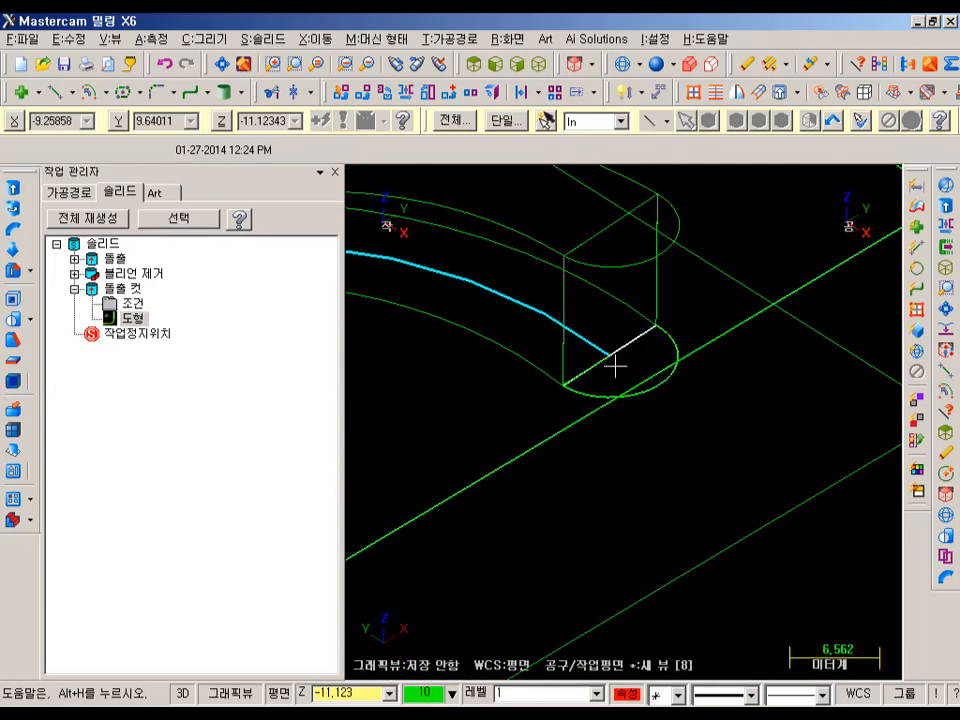
{"action": "left_click", "coordinate": [407, 93]}
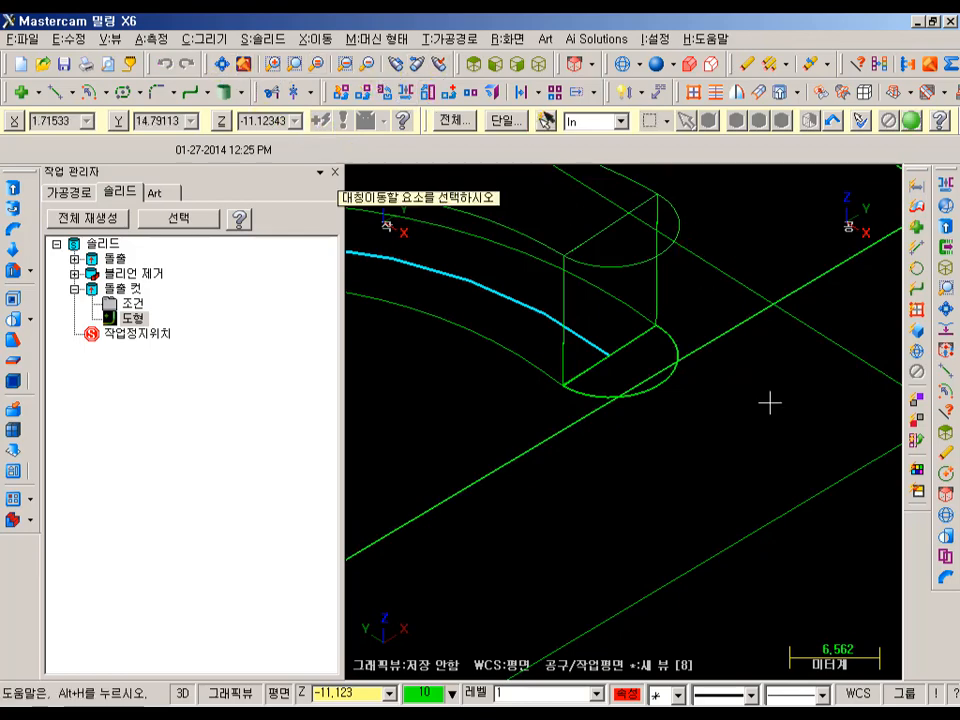
{"action": "left_click", "coordinate": [675, 343]}
{"action": "left_click", "coordinate": [910, 122]}
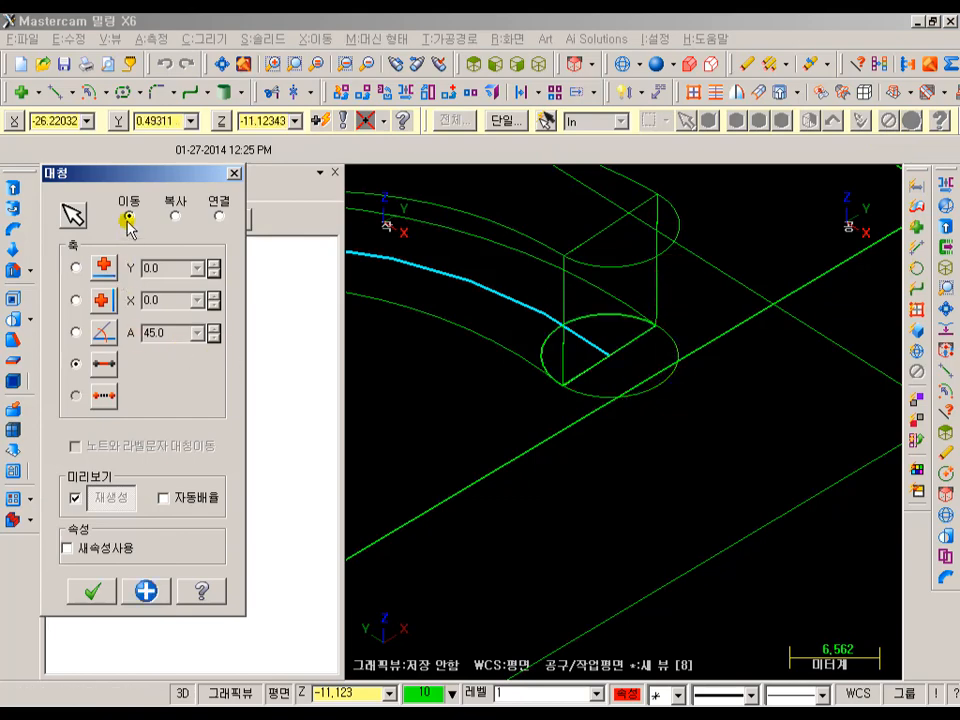
{"action": "left_click", "coordinate": [176, 216]}
{"action": "left_click", "coordinate": [93, 592]}
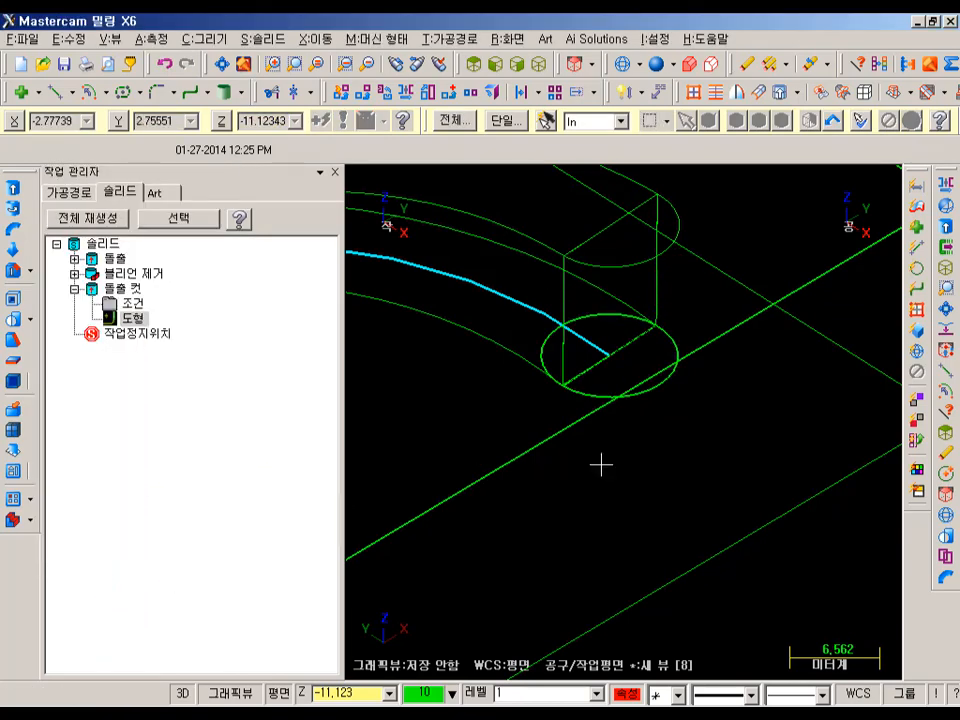
Rechain all geometry of the extruded cut to the closed circle of both arcs and regenerate all solids
{"action": "middle_click_drag", "start_coordinate": [720, 315], "coordinate": [632, 386]}
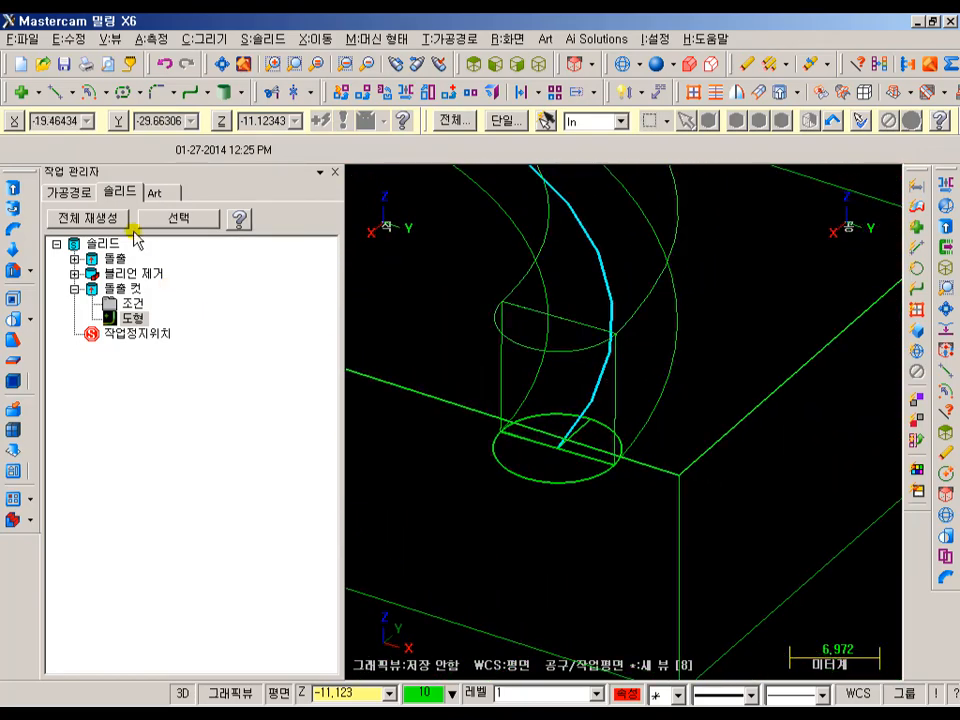
{"action": "left_click", "coordinate": [138, 318]}
{"action": "right_click", "coordinate": [111, 261]}
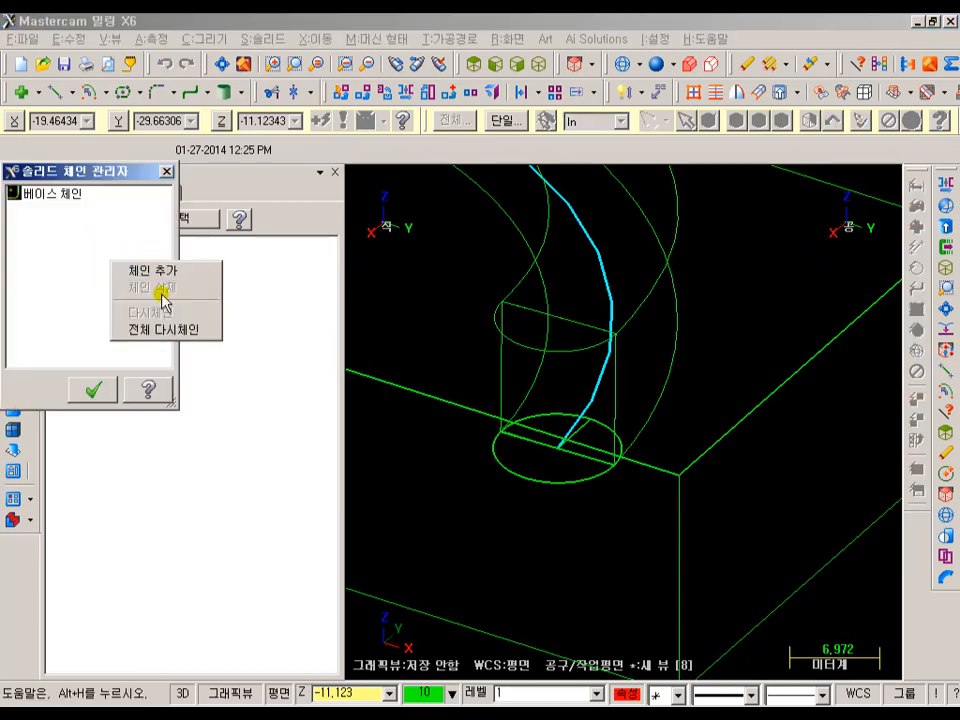
{"action": "left_click", "coordinate": [160, 331]}
{"action": "left_click", "coordinate": [514, 476]}
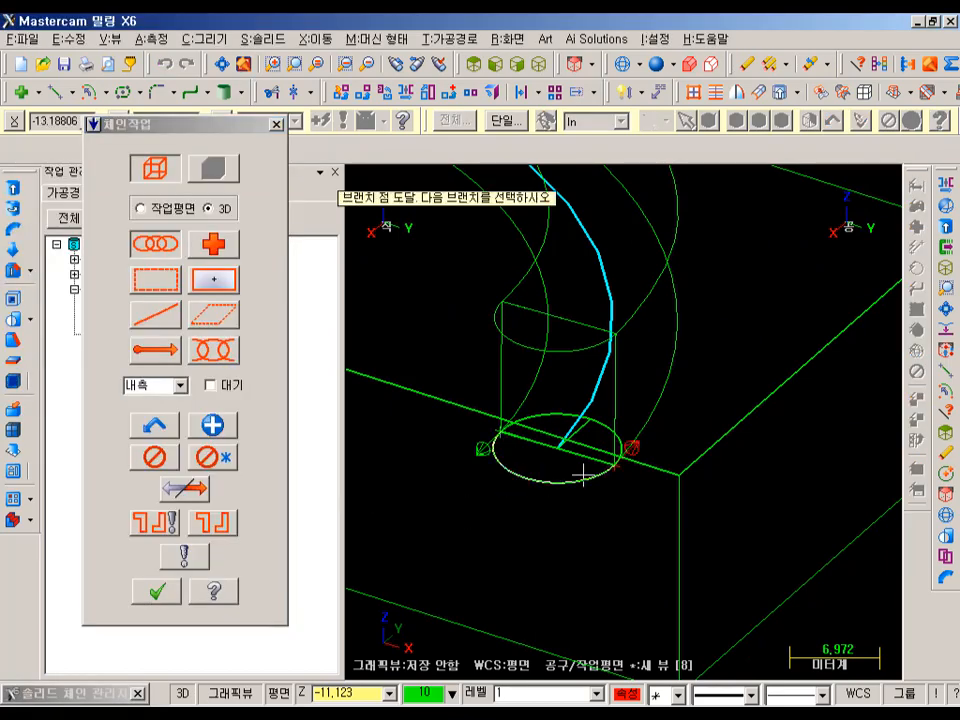
{"action": "left_click", "coordinate": [361, 378]}
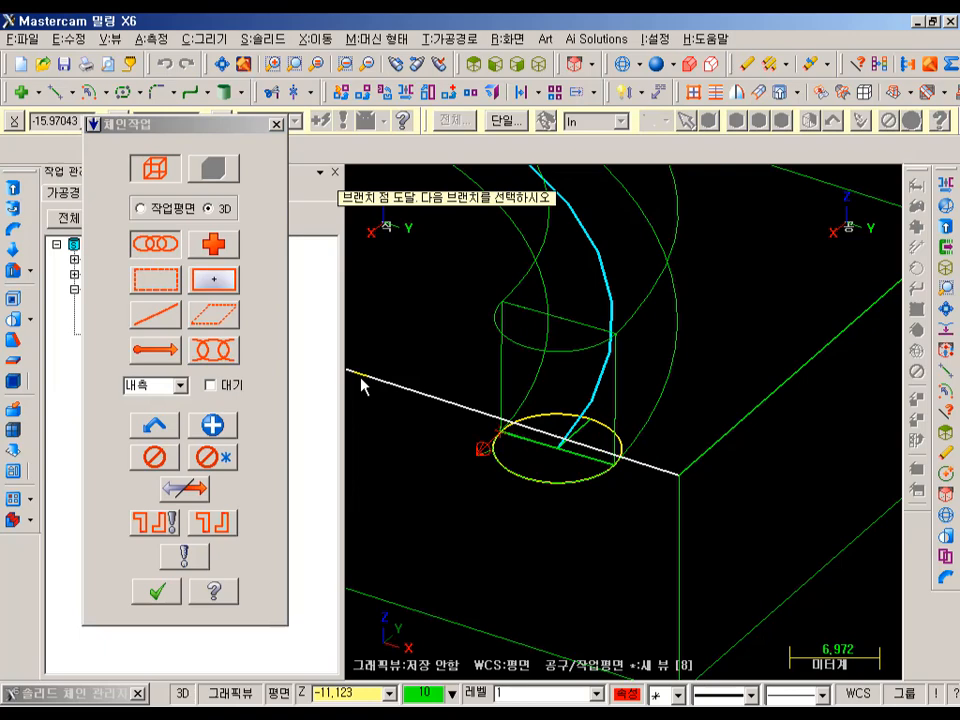
{"action": "left_click", "coordinate": [170, 591]}
{"action": "left_click", "coordinate": [104, 392]}
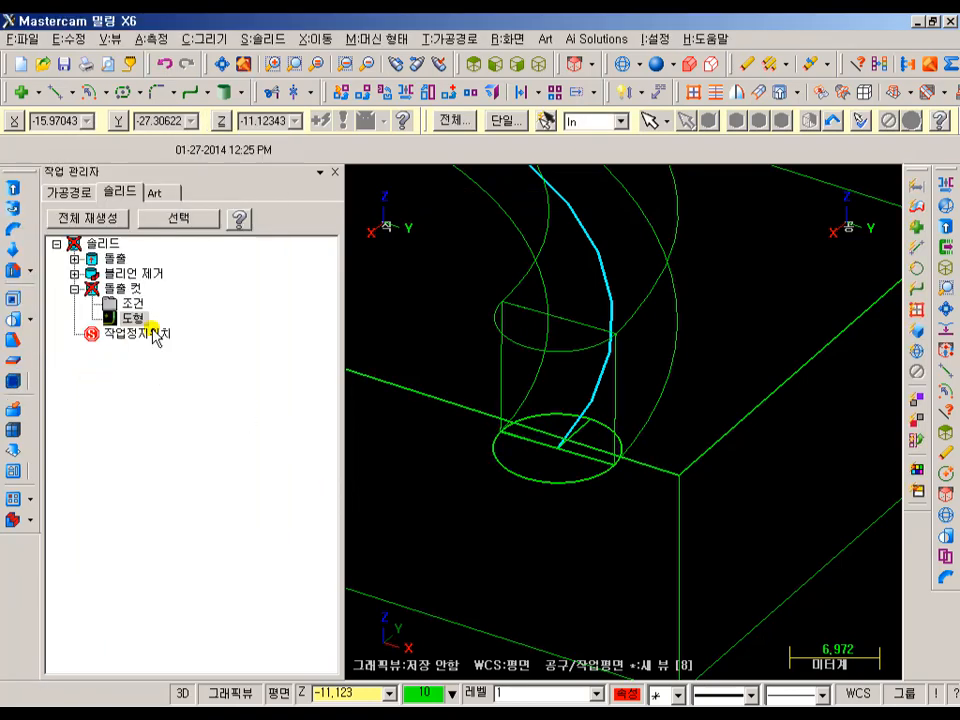
{"action": "left_click", "coordinate": [100, 218]}
Shade the model and examine the regenerated circular cut at the end of the curved slot
{"action": "scroll", "coordinate": [677, 456], "scroll_direction": "down", "scroll_amount": 1}
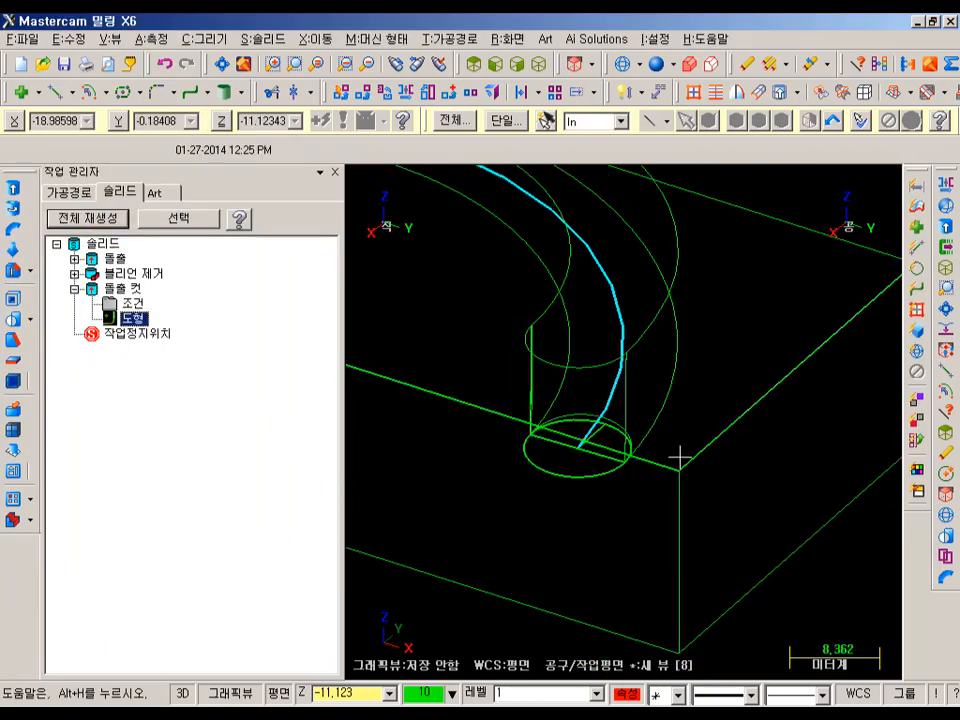
{"action": "key", "text": "alt+s"}
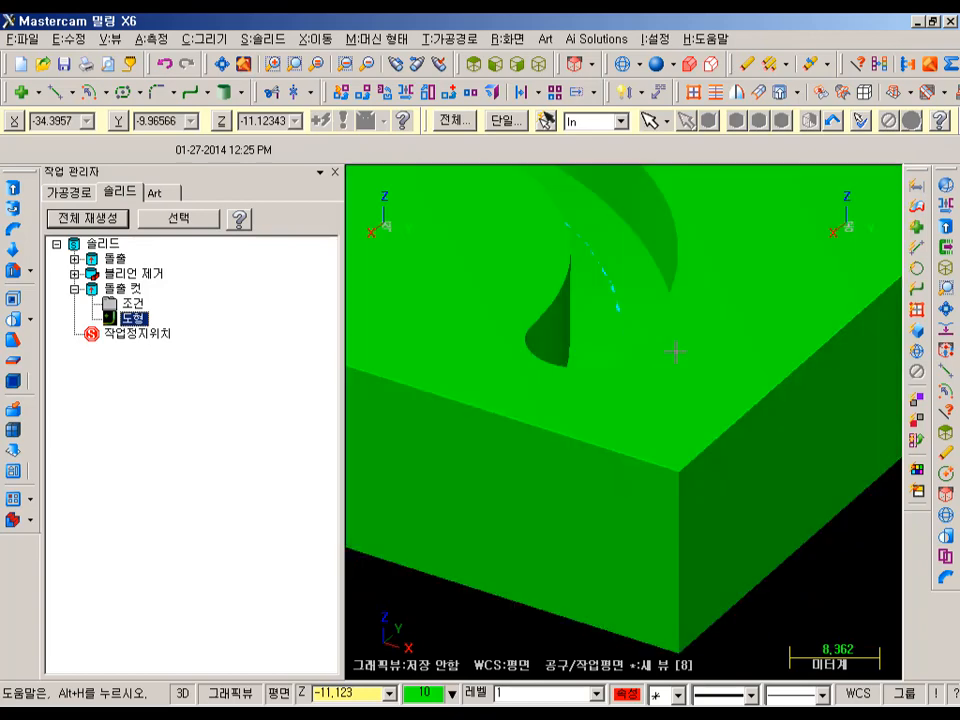
{"action": "scroll", "coordinate": [680, 364], "scroll_direction": "down", "scroll_amount": 2}
{"action": "mouse_move", "coordinate": [677, 356]}
{"action": "middle_mouse_down"}
{"action": "mouse_move", "coordinate": [718, 335]}
{"action": "mouse_move", "coordinate": [793, 378]}
{"action": "mouse_move", "coordinate": [866, 348]}
{"action": "mouse_move", "coordinate": [538, 377]}
{"action": "mouse_move", "coordinate": [474, 362]}
{"action": "mouse_move", "coordinate": [686, 364]}
{"action": "mouse_move", "coordinate": [661, 331]}
{"action": "mouse_move", "coordinate": [636, 332]}
{"action": "middle_mouse_up"}
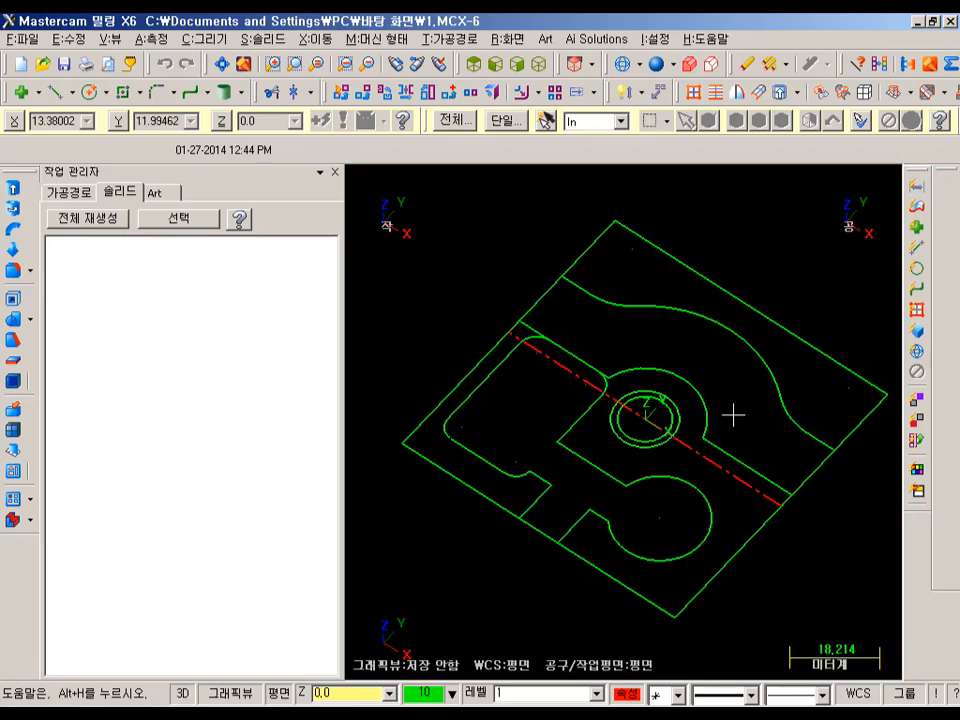
Check the plate's dimensions and section A-A' on page 230 of the PDF drawing in Adobe Acrobat, and return to the wireframe profile in Mastercam
{"action": "mouse_move", "coordinate": [735, 411]}
{"action": "middle_mouse_down"}
{"action": "mouse_move", "coordinate": [707, 399]}
{"action": "mouse_move", "coordinate": [697, 411]}
{"action": "mouse_move", "coordinate": [673, 392]}
{"action": "mouse_move", "coordinate": [699, 354]}
{"action": "mouse_move", "coordinate": [720, 356]}
{"action": "middle_mouse_up"}
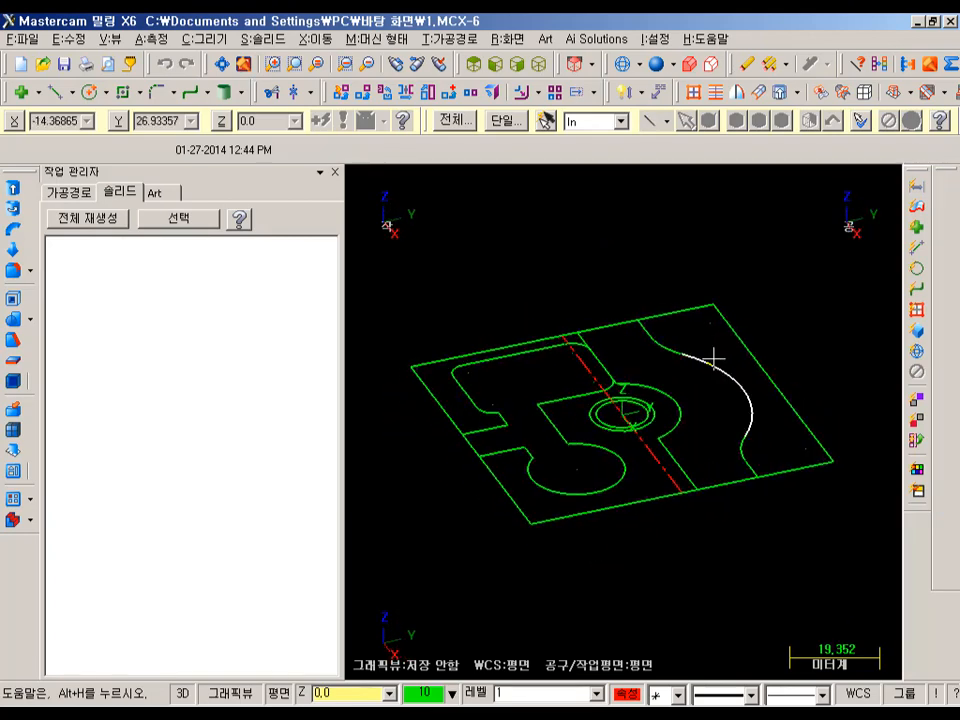
{"action": "left_click", "coordinate": [346, 717]}
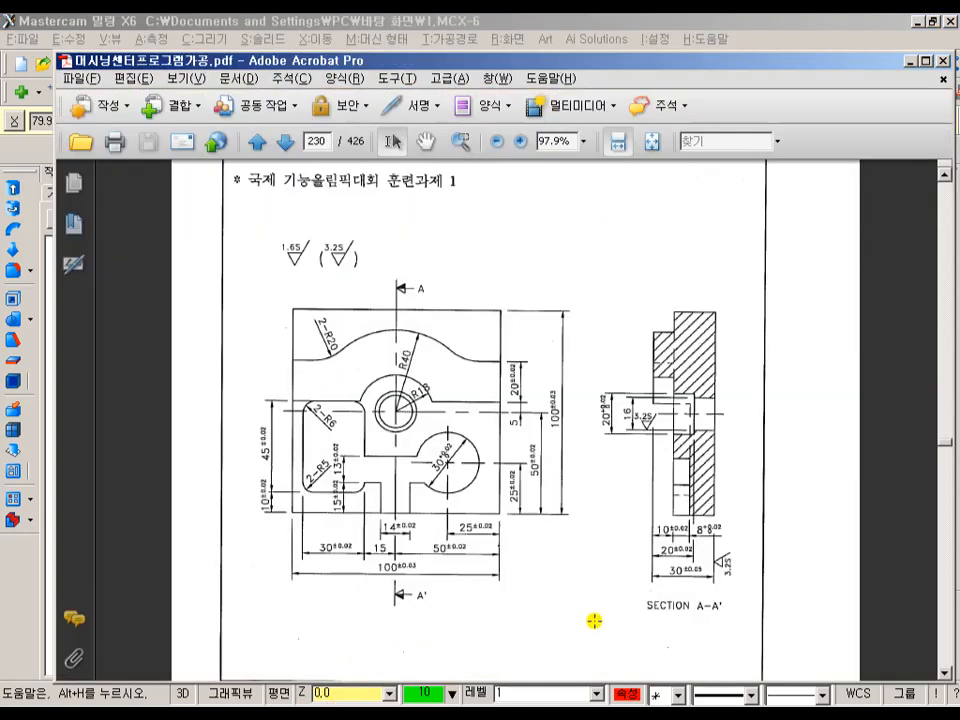
{"action": "left_click", "coordinate": [910, 61]}
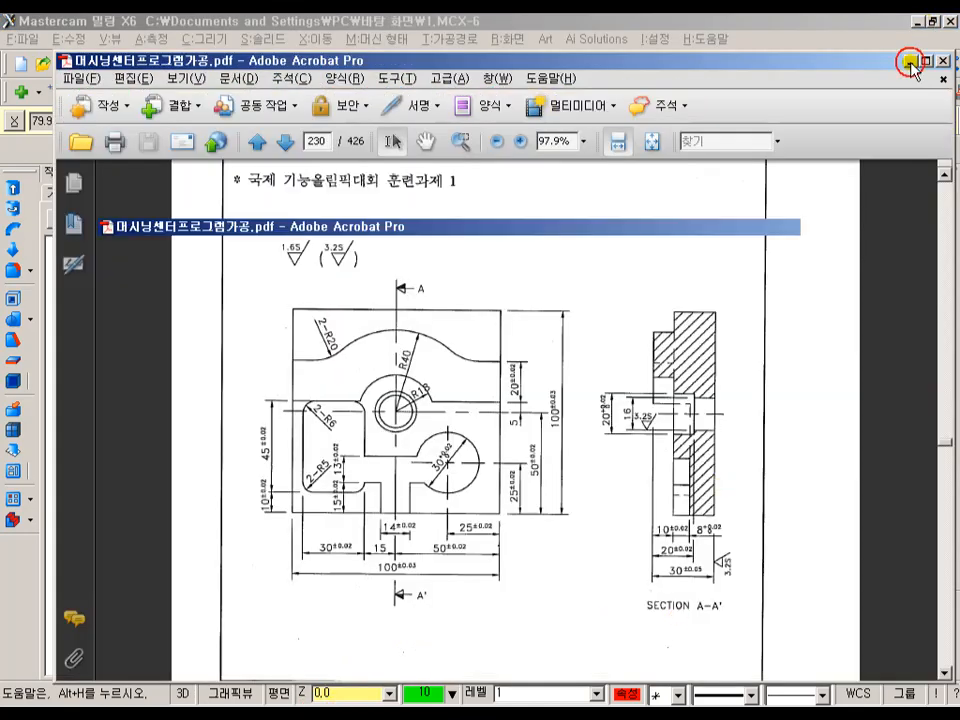
{"action": "middle_click_drag", "start_coordinate": [490, 312], "coordinate": [650, 341]}
{"action": "scroll", "coordinate": [650, 341], "scroll_direction": "up", "scroll_amount": 1}
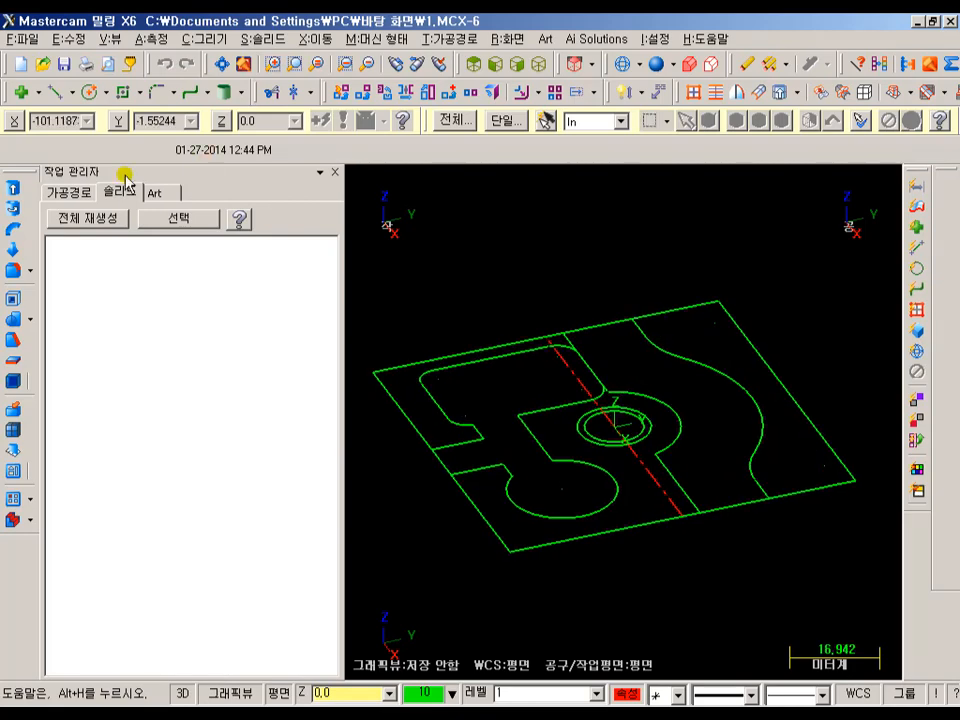
Extrude the plate's outer square outline 30 mm downward as a new solid body
{"action": "left_click", "coordinate": [12, 188]}
{"action": "left_click", "coordinate": [422, 358]}
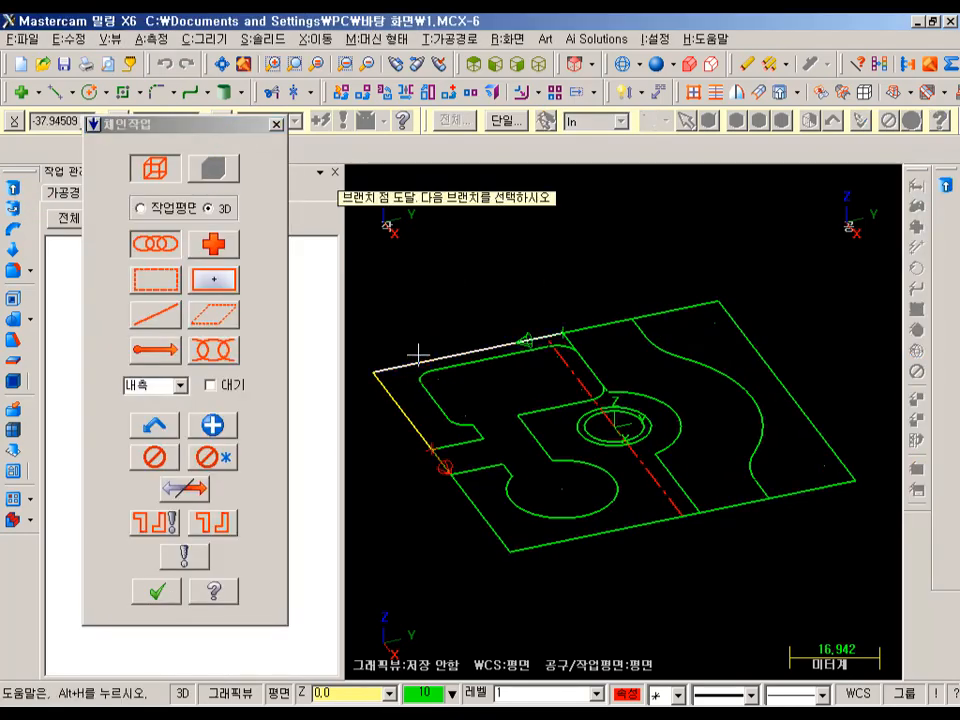
{"action": "left_click", "coordinate": [465, 495]}
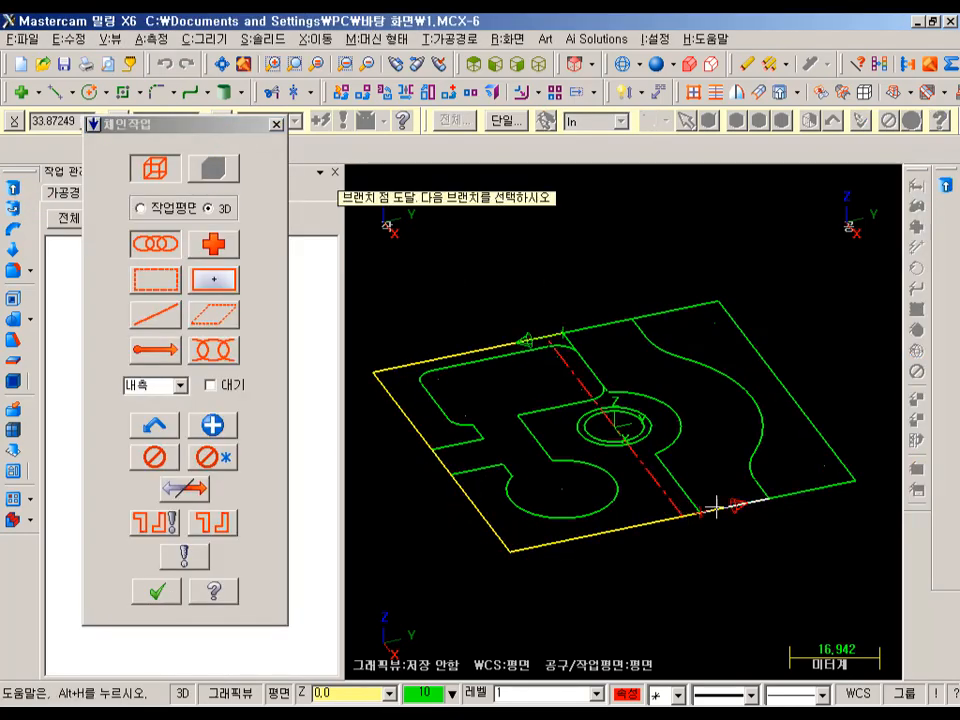
{"action": "left_click", "coordinate": [822, 477]}
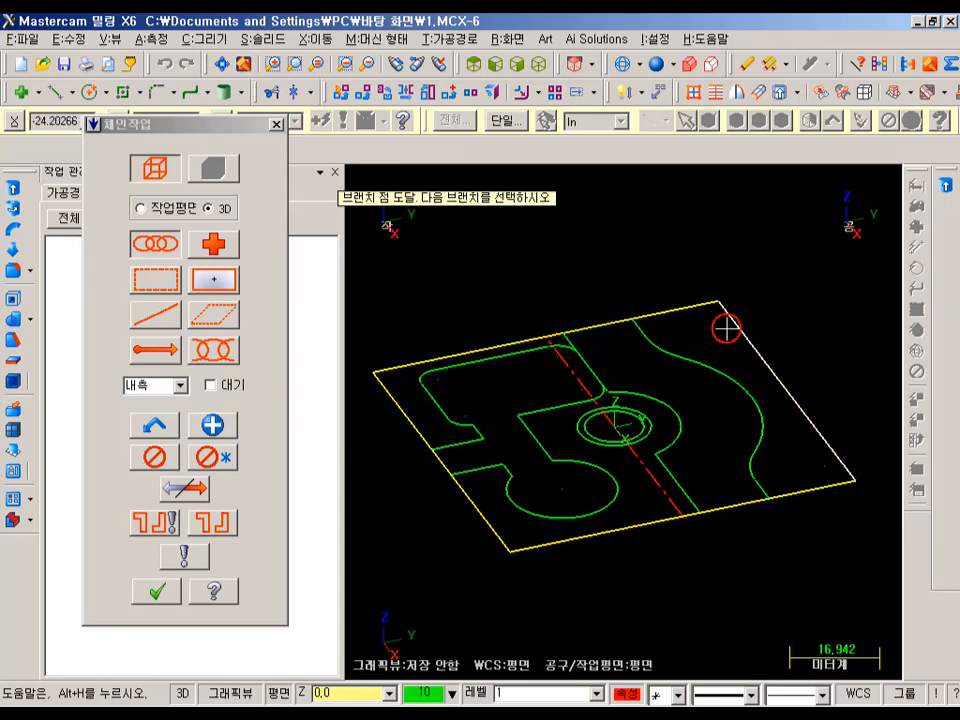
{"action": "scroll", "coordinate": [522, 363], "scroll_direction": "up", "scroll_amount": 2}
{"action": "scroll", "coordinate": [696, 369], "scroll_direction": "down", "scroll_amount": 2}
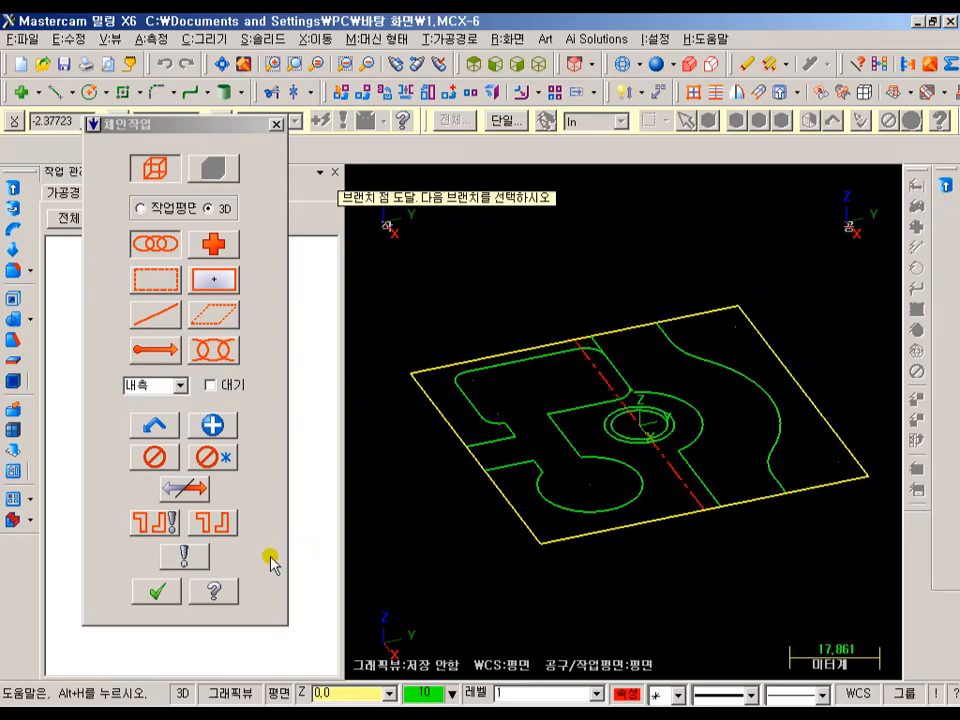
{"action": "left_click", "coordinate": [160, 592]}
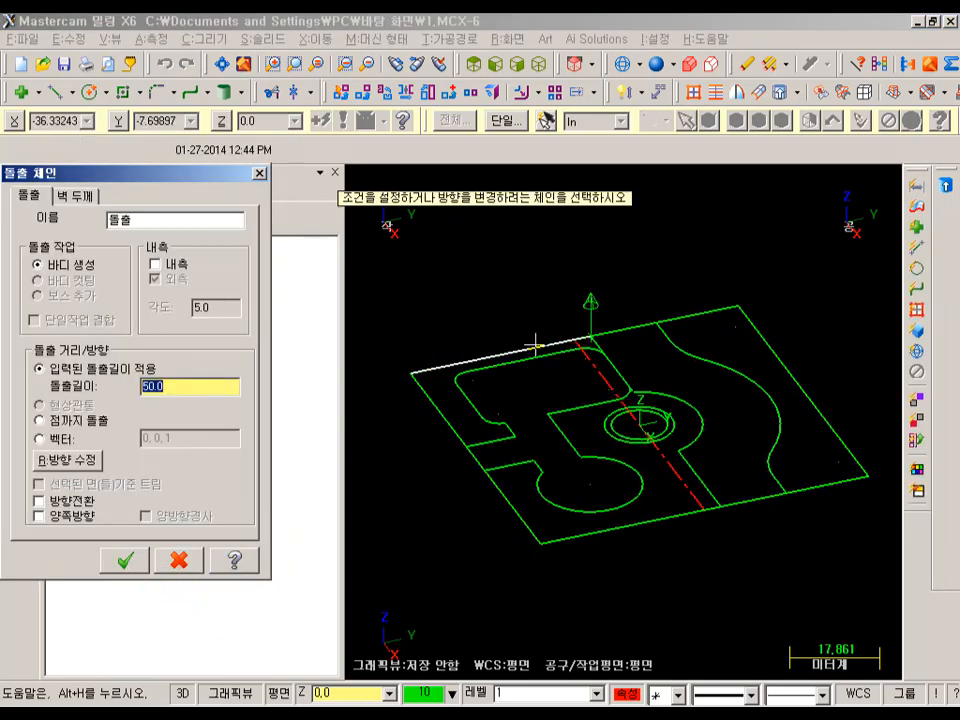
{"action": "double_click", "coordinate": [191, 392]}
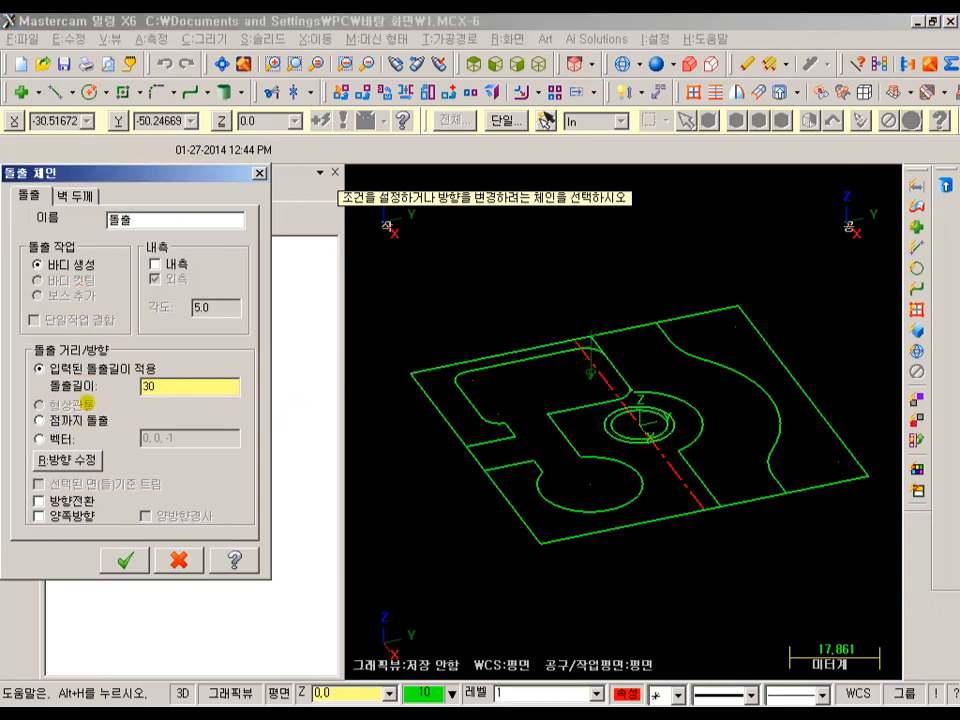
{"action": "left_click", "coordinate": [118, 563]}
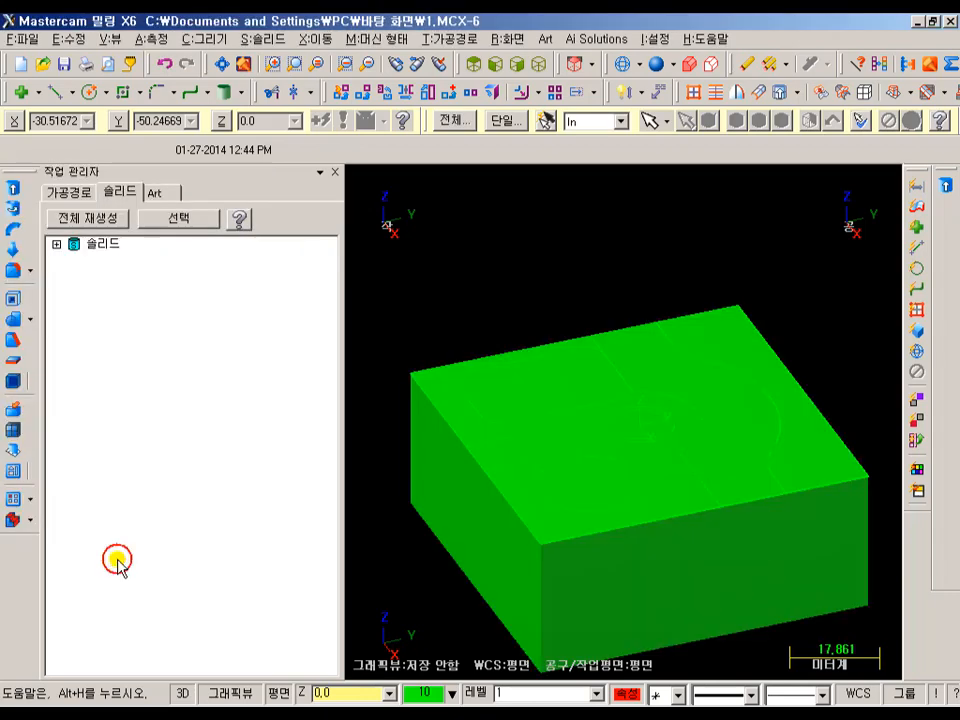
Display the extruded block as a wireframe, viewed from an angle that shows the full 2D profile
{"action": "middle_click_drag", "start_coordinate": [722, 362], "coordinate": [847, 410]}
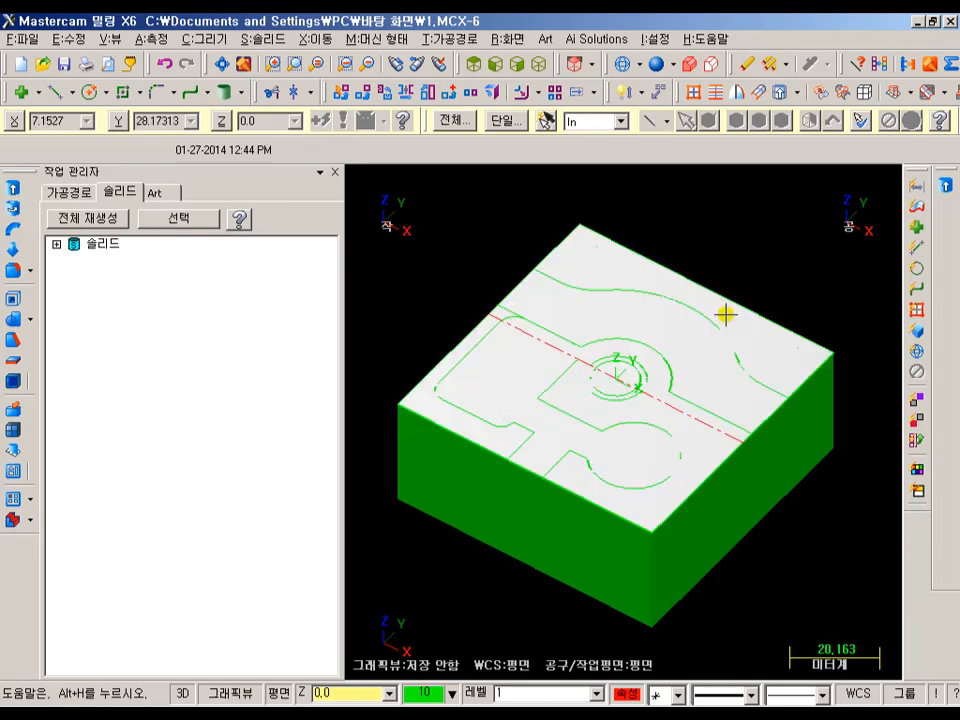
{"action": "left_click", "coordinate": [625, 64]}
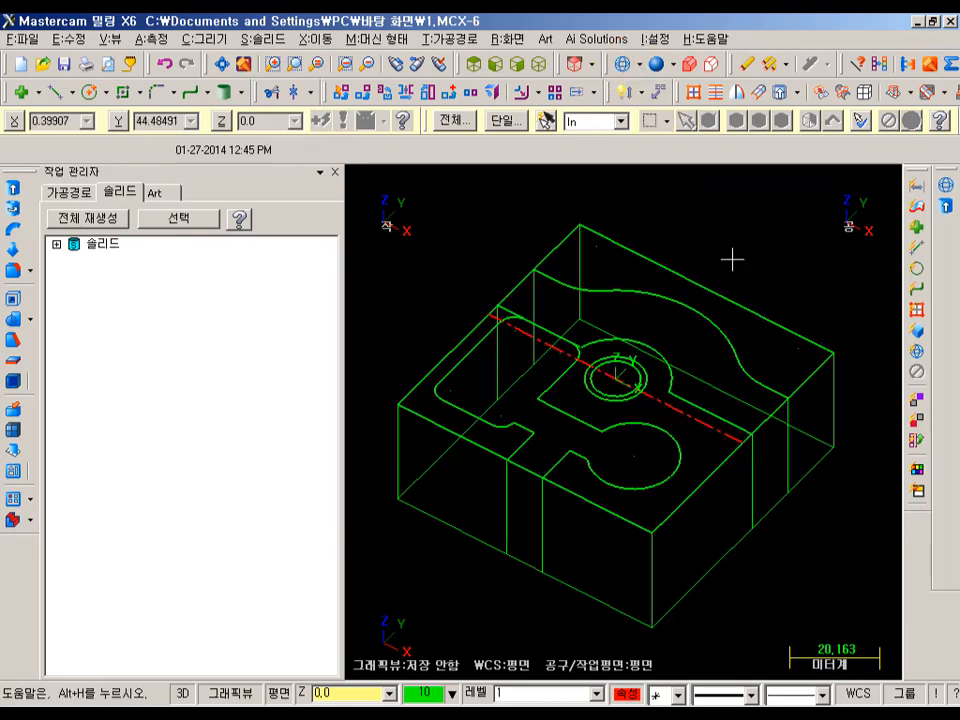
{"action": "mouse_move", "coordinate": [775, 313]}
{"action": "middle_mouse_down"}
{"action": "mouse_move", "coordinate": [745, 272]}
{"action": "mouse_move", "coordinate": [780, 302]}
{"action": "middle_mouse_up"}
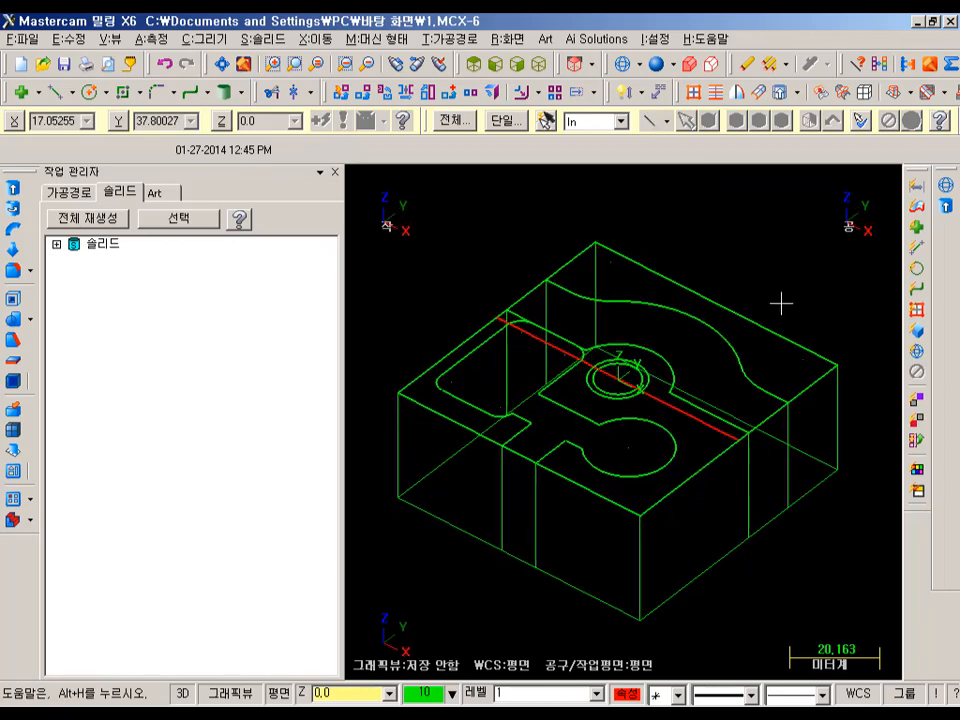
Select all line and spline entities and recolor them magenta, color 13
{"action": "left_click", "coordinate": [917, 250]}
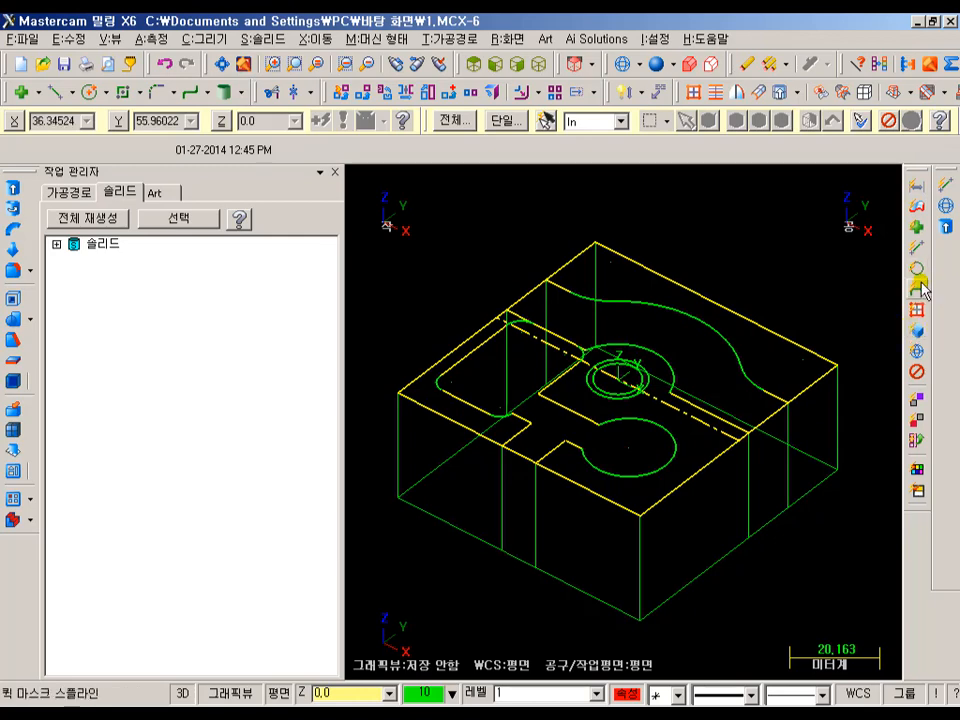
{"action": "left_click", "coordinate": [921, 287]}
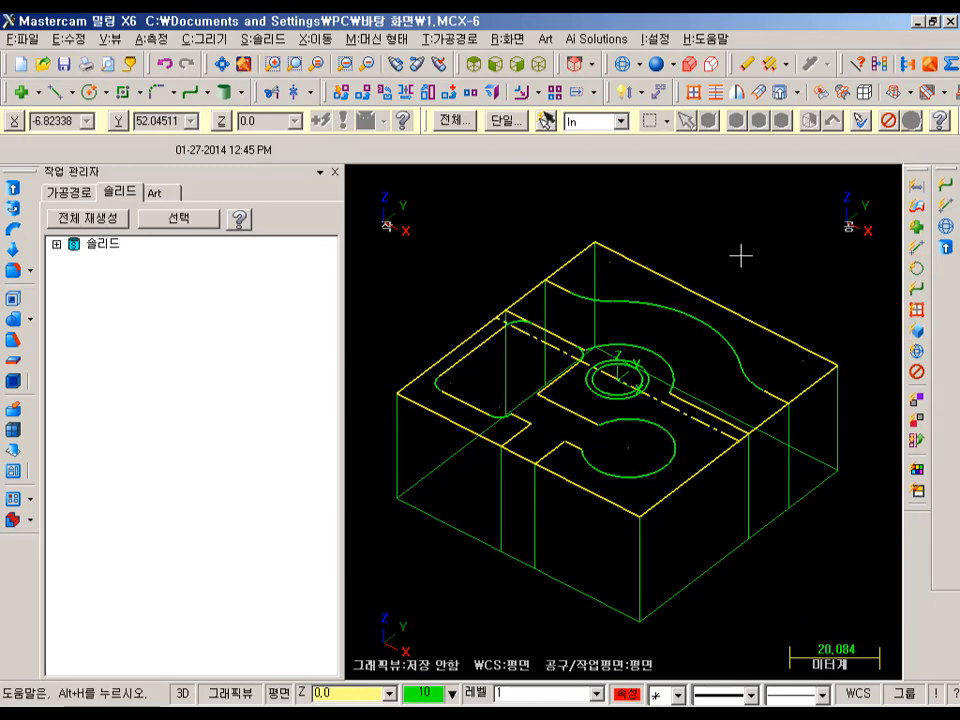
{"action": "scroll", "coordinate": [750, 255], "scroll_direction": "down", "scroll_amount": 1}
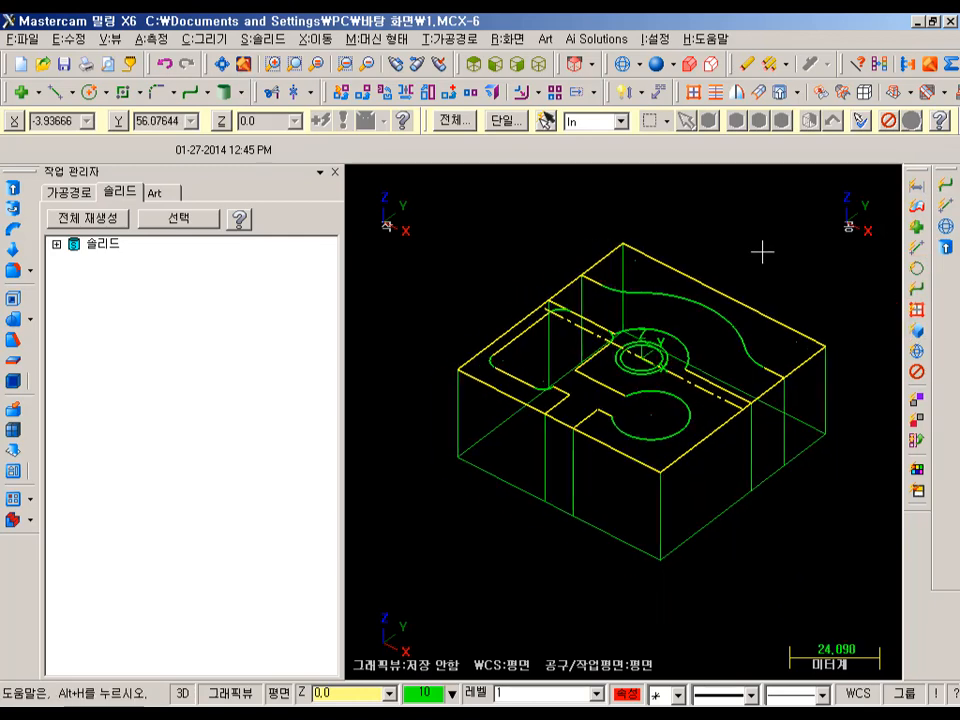
{"action": "left_click", "coordinate": [440, 692]}
{"action": "left_click", "coordinate": [330, 275]}
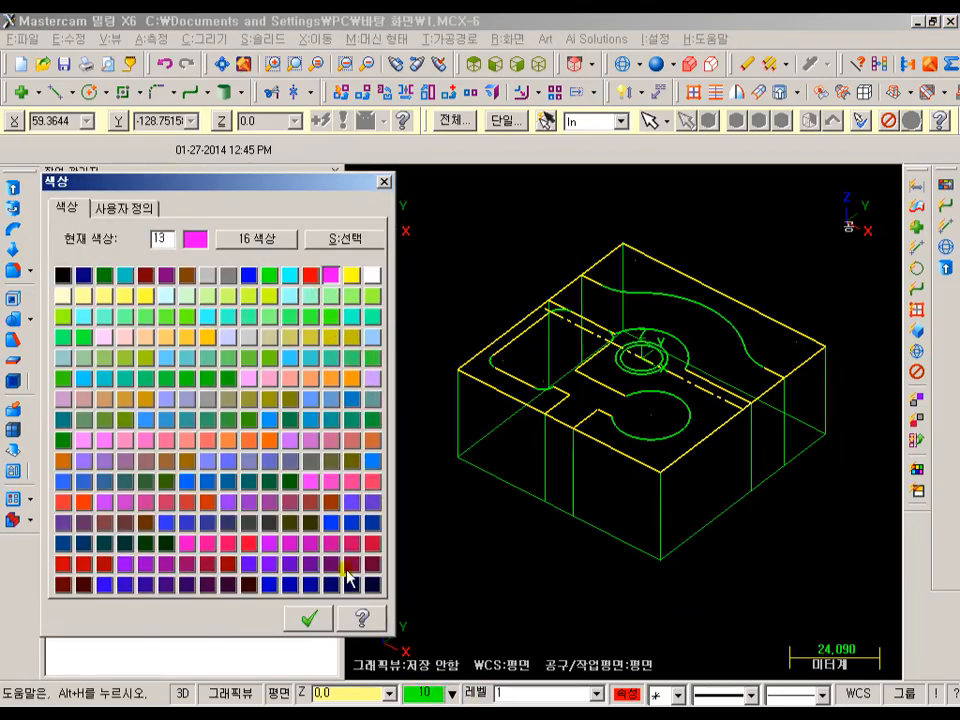
{"action": "left_click", "coordinate": [320, 618]}
Recolor the keyhole circle's arc and the arcs of the wavy curve magenta, color 13
{"action": "scroll", "coordinate": [514, 444], "scroll_direction": "up", "scroll_amount": 3}
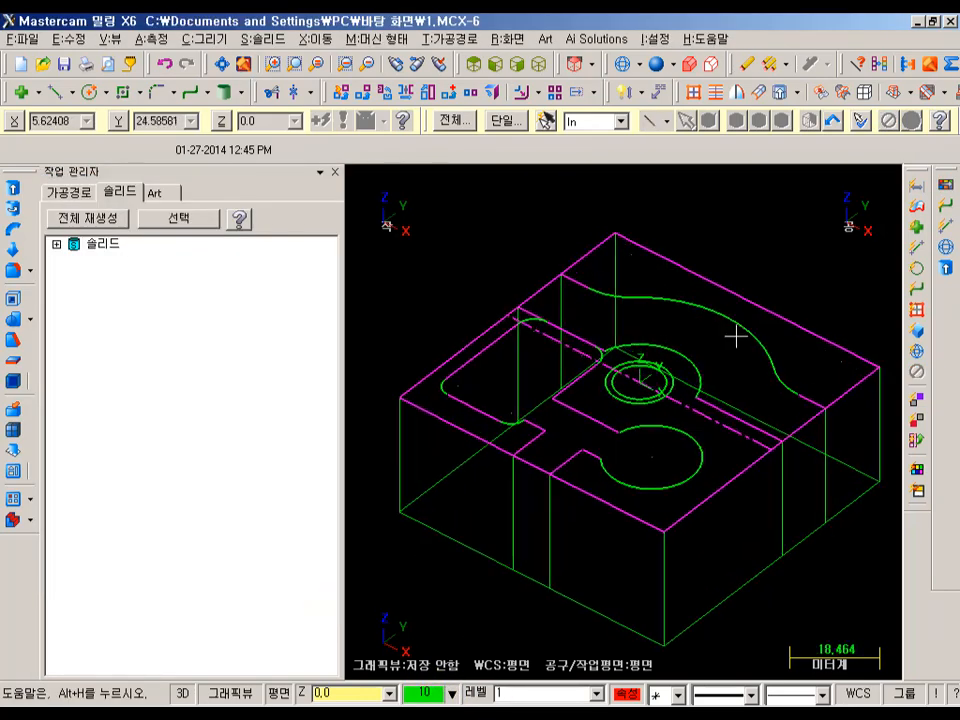
{"action": "left_click", "coordinate": [606, 450]}
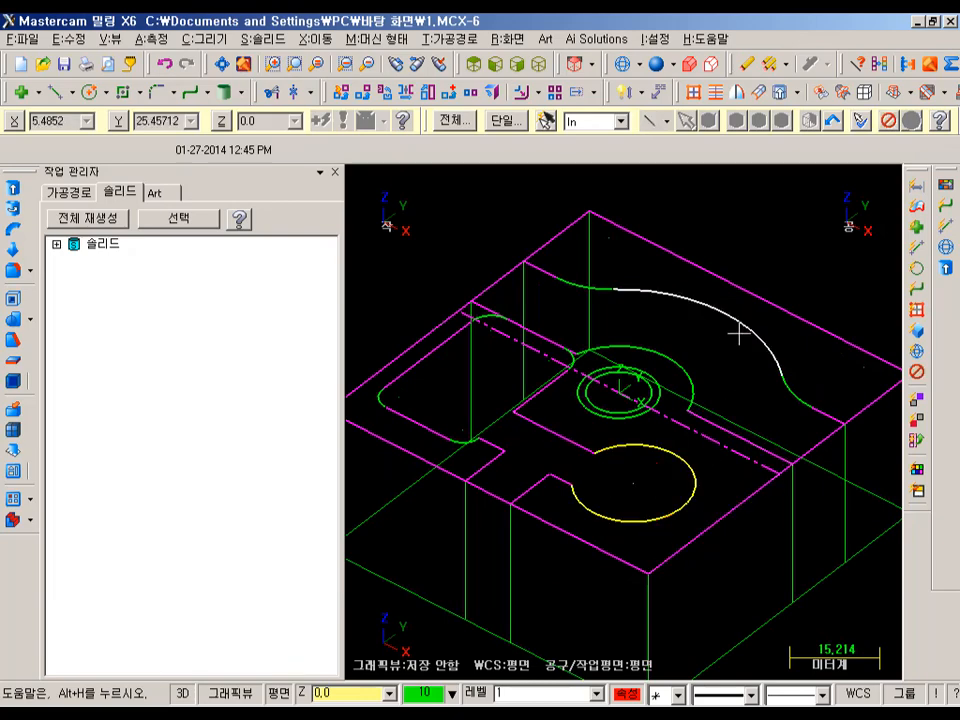
{"action": "left_click", "coordinate": [630, 300]}
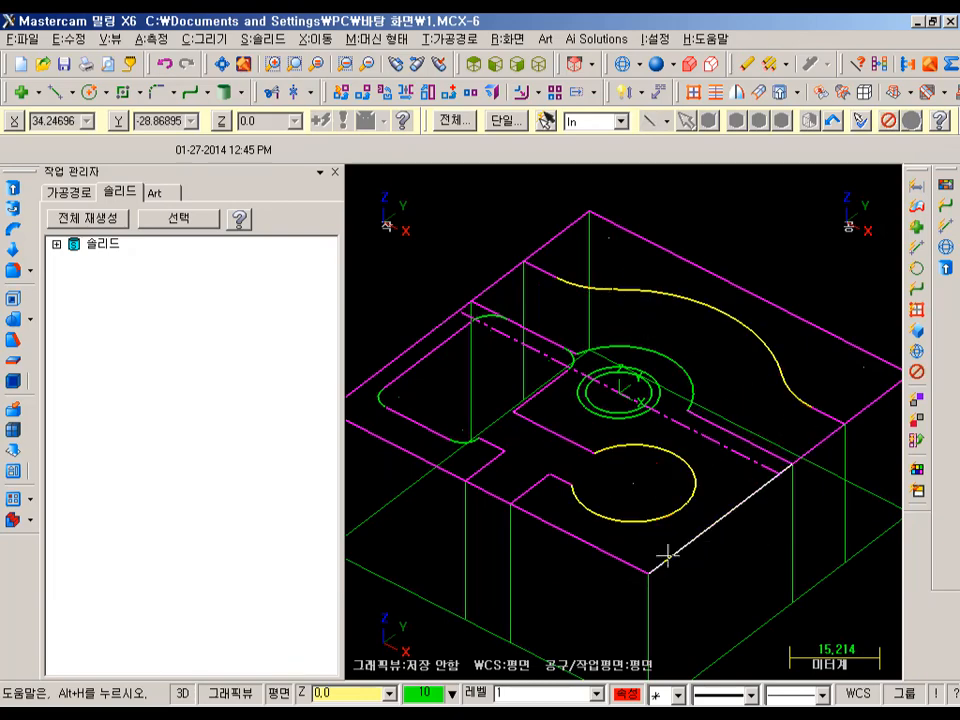
{"action": "left_click", "coordinate": [428, 692]}
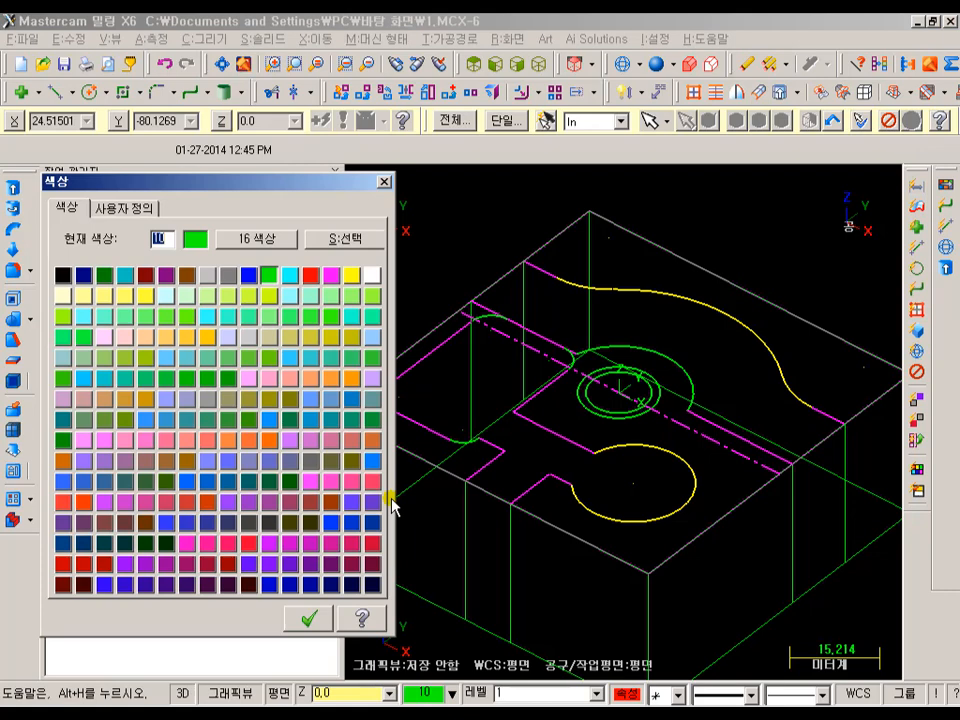
{"action": "left_click", "coordinate": [333, 274]}
{"action": "left_click", "coordinate": [313, 620]}
{"action": "middle_click_drag", "start_coordinate": [568, 257], "coordinate": [647, 300]}
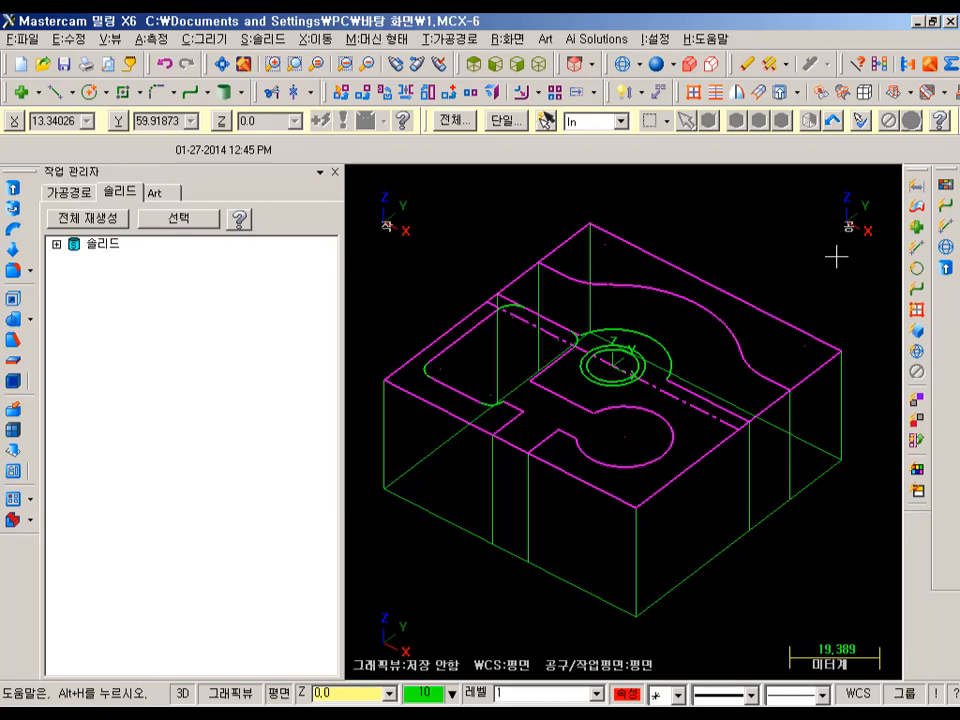
Start a solid extrusion and chain the closed region between the wavy curve and the plate's rear edge
{"action": "left_click", "coordinate": [13, 188]}
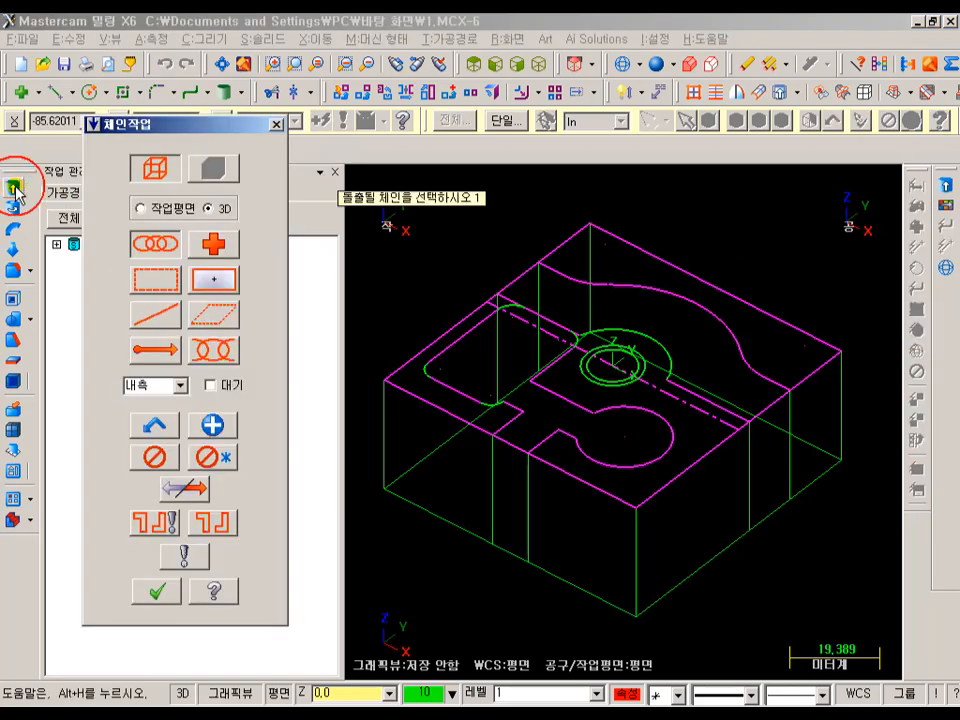
{"action": "left_click", "coordinate": [565, 248]}
{"action": "left_click", "coordinate": [763, 330]}
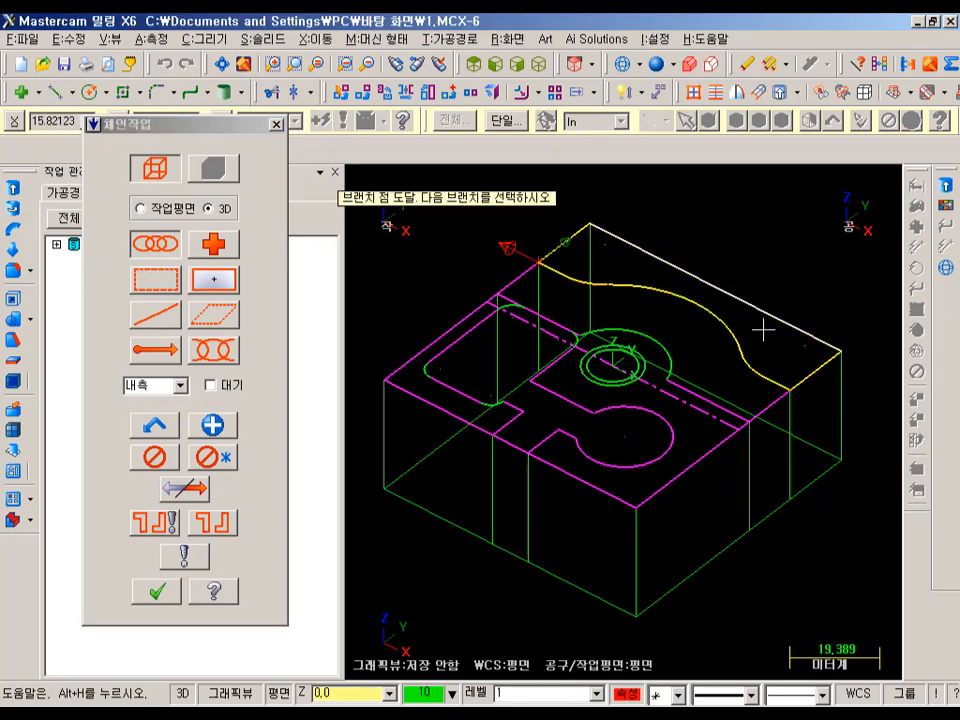
{"action": "middle_click_drag", "start_coordinate": [565, 254], "coordinate": [680, 272]}
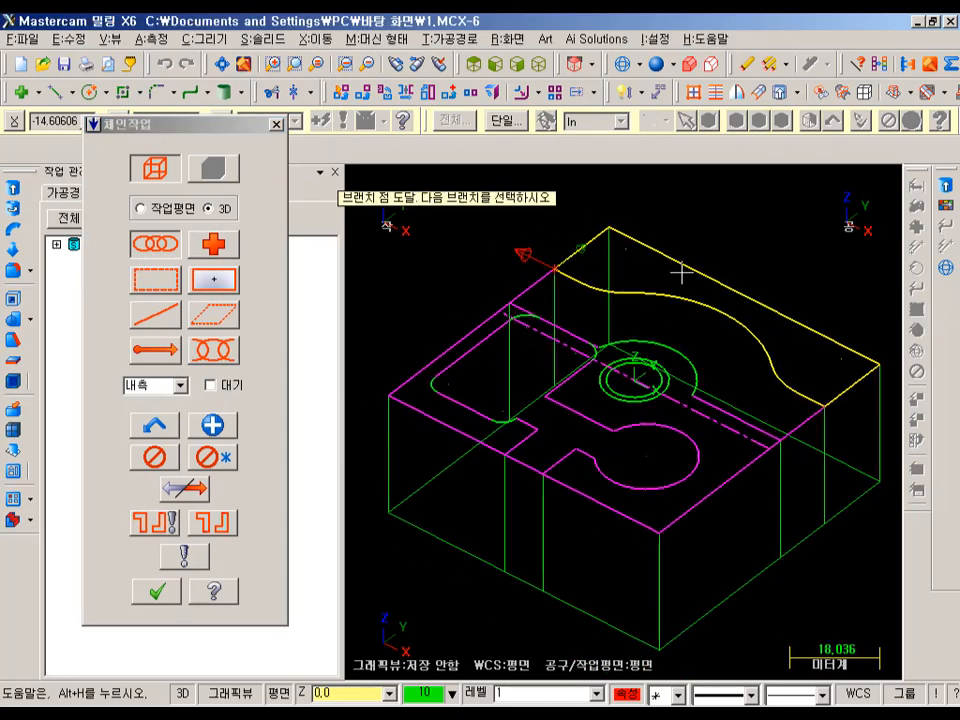
{"action": "left_click", "coordinate": [224, 434]}
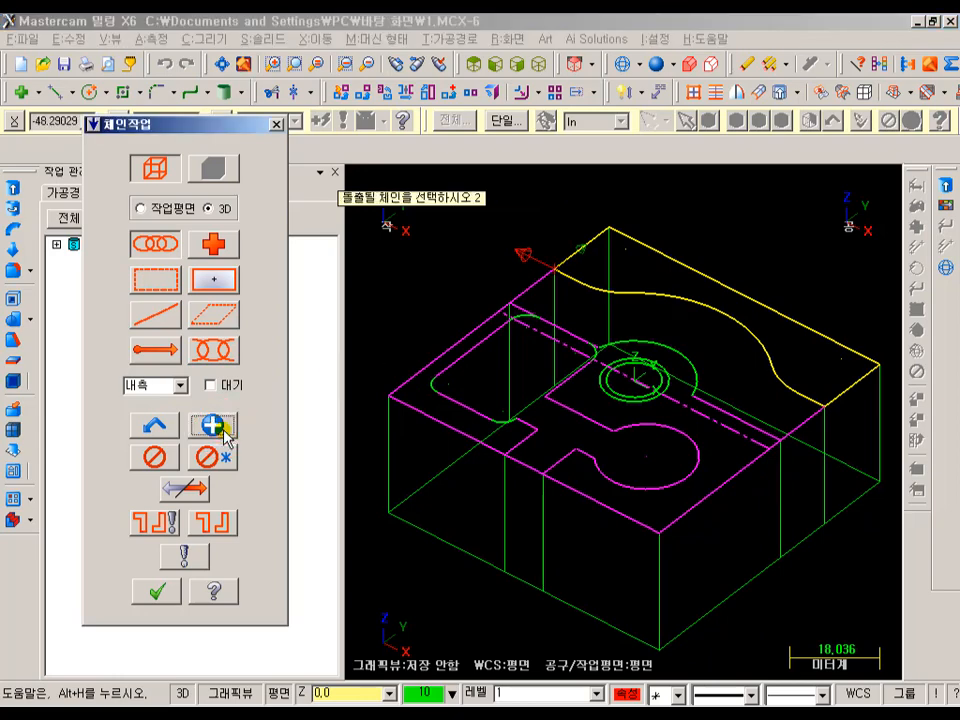
Add a second closed chain along the plate's front outline and the straight edges and large arc around the central circles
{"action": "left_click", "coordinate": [468, 319]}
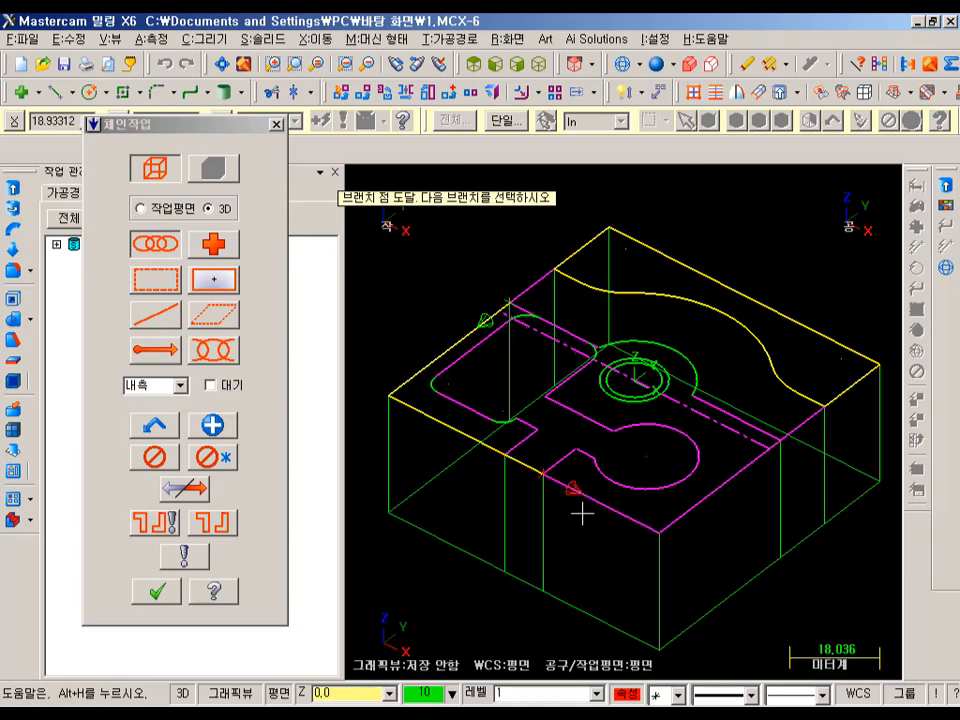
{"action": "left_click", "coordinate": [779, 438]}
{"action": "left_click", "coordinate": [778, 440]}
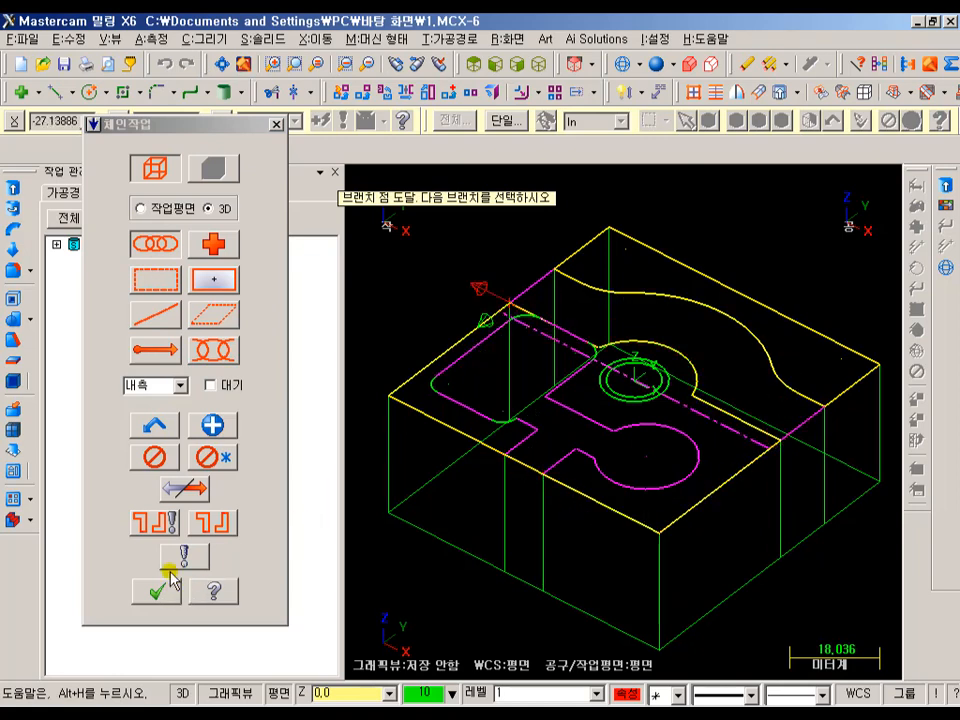
{"action": "left_click", "coordinate": [211, 426]}
Check the depth in the PDF drawing, cut both chained regions 10 mm downward from the existing body, and shade the model
{"action": "left_click", "coordinate": [163, 591]}
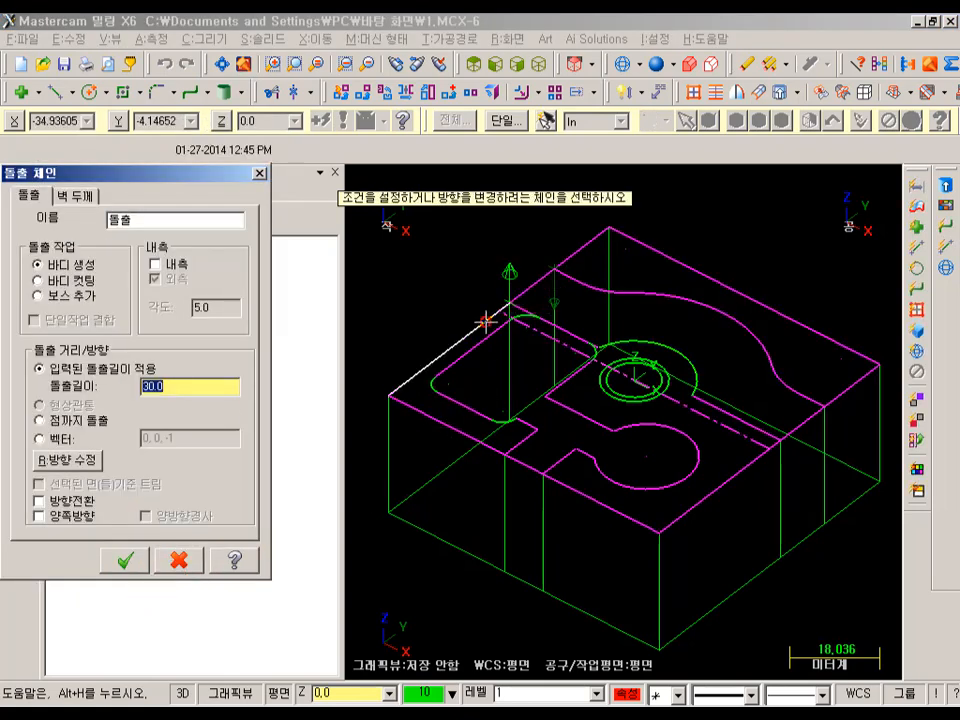
{"action": "scroll", "coordinate": [518, 272], "scroll_direction": "up", "scroll_amount": 2}
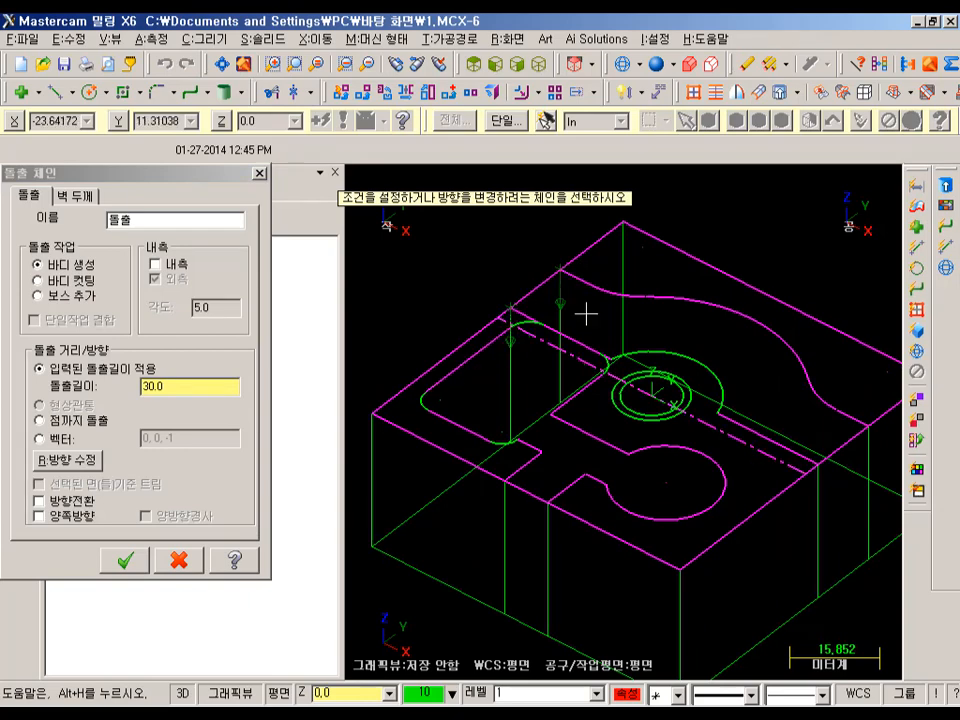
{"action": "left_click", "coordinate": [75, 280]}
{"action": "double_click", "coordinate": [173, 388]}
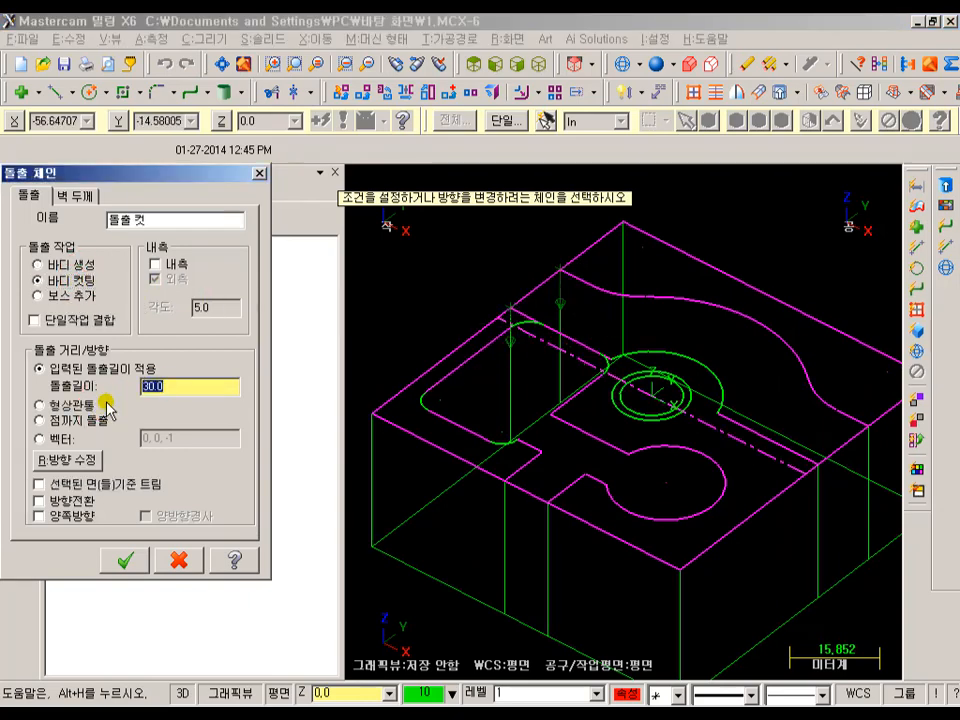
{"action": "key", "text": "alt+Tab"}
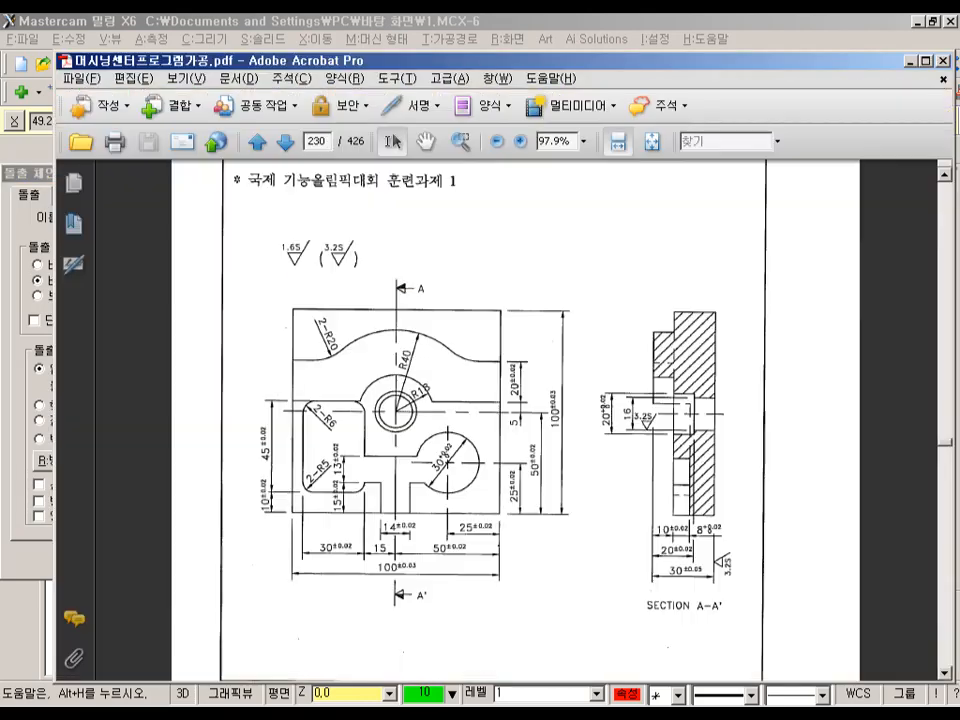
{"action": "key", "text": "alt+Tab"}
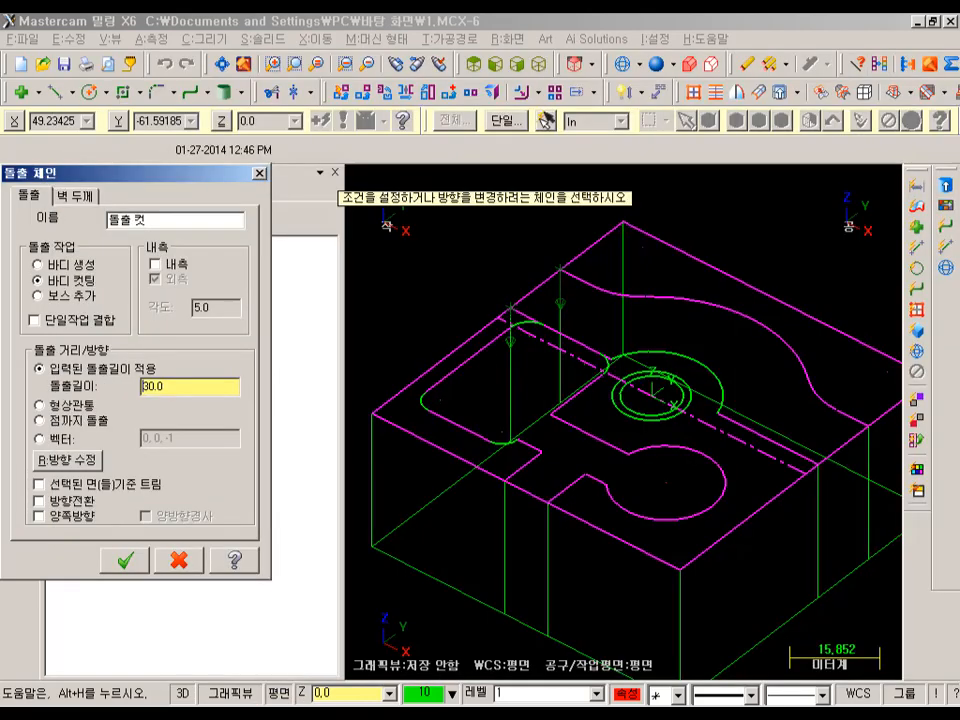
{"action": "left_click_drag", "start_coordinate": [173, 383], "coordinate": [135, 402]}
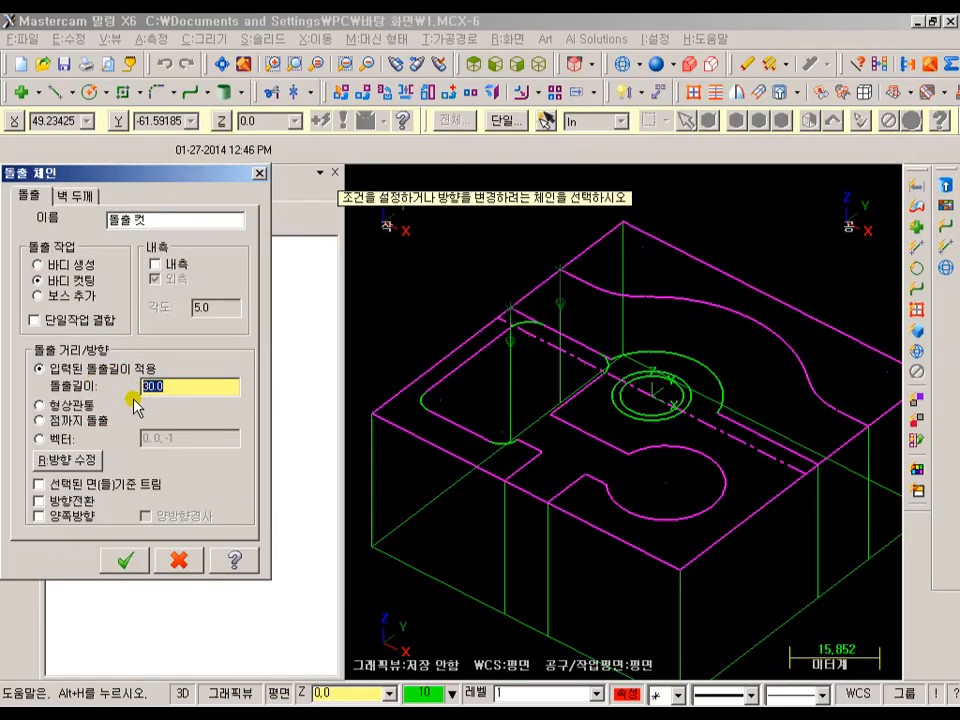
{"action": "type", "text": "10"}
{"action": "left_click", "coordinate": [120, 560]}
{"action": "left_click", "coordinate": [656, 64]}
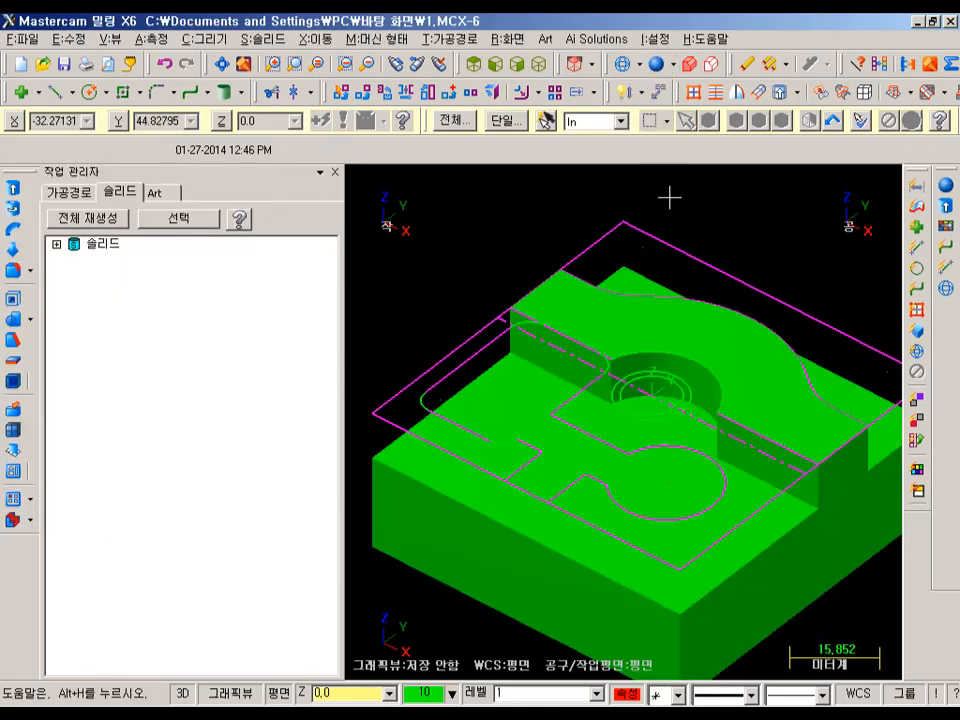
Cut the inner of the two small central circles through the entire body
{"action": "scroll", "coordinate": [534, 231], "scroll_direction": "down", "scroll_amount": 2}
{"action": "middle_click_drag", "start_coordinate": [839, 223], "coordinate": [826, 227]}
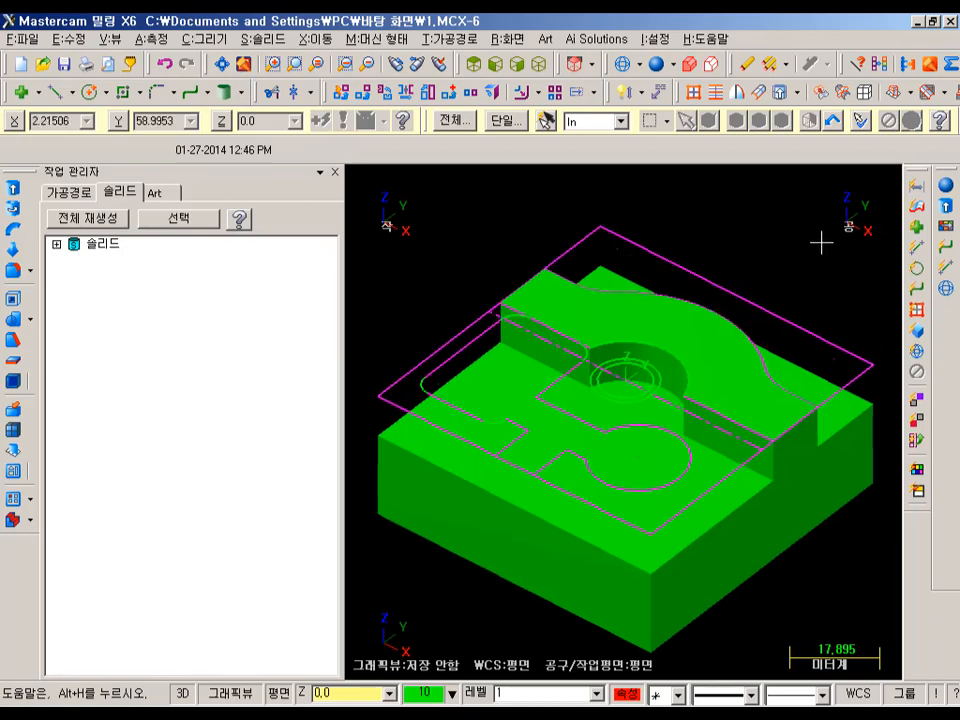
{"action": "left_click", "coordinate": [15, 188]}
{"action": "left_click", "coordinate": [650, 372]}
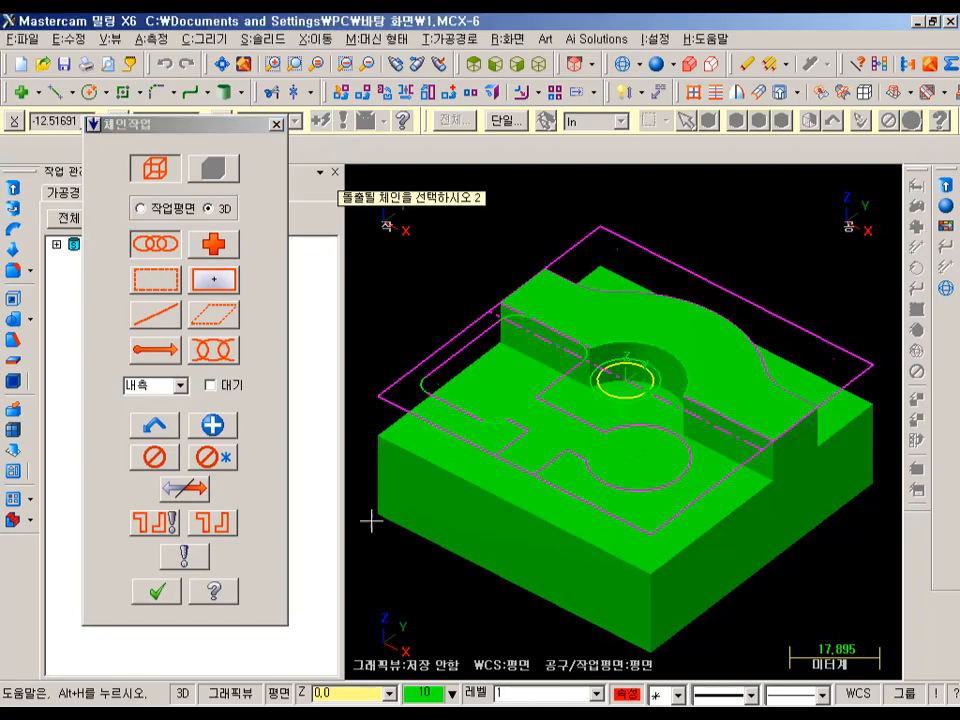
{"action": "left_click", "coordinate": [172, 592]}
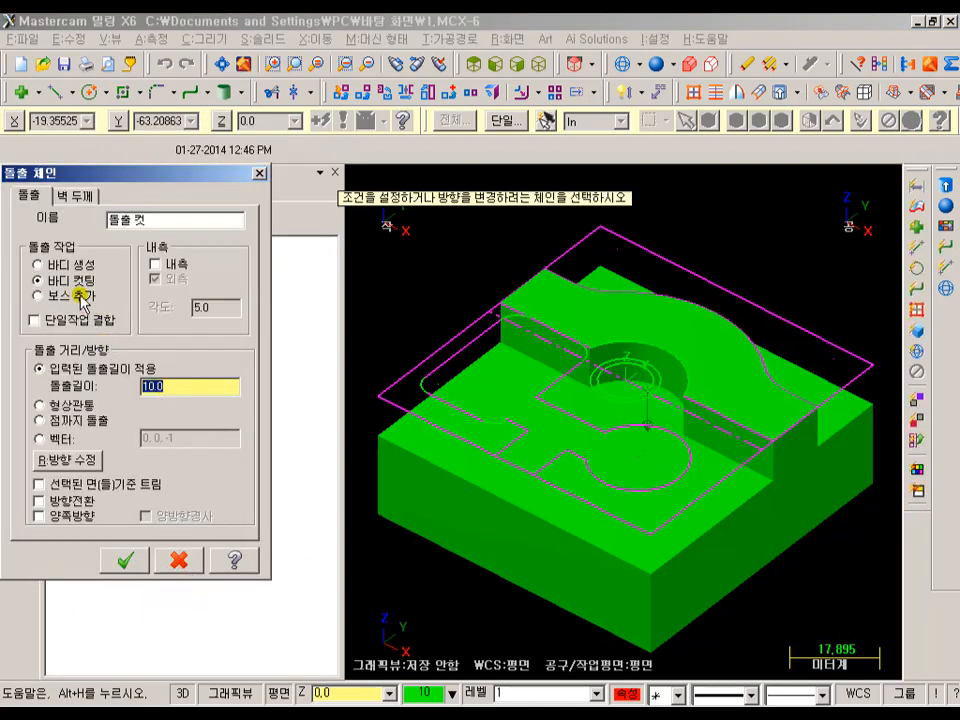
{"action": "left_click", "coordinate": [40, 405]}
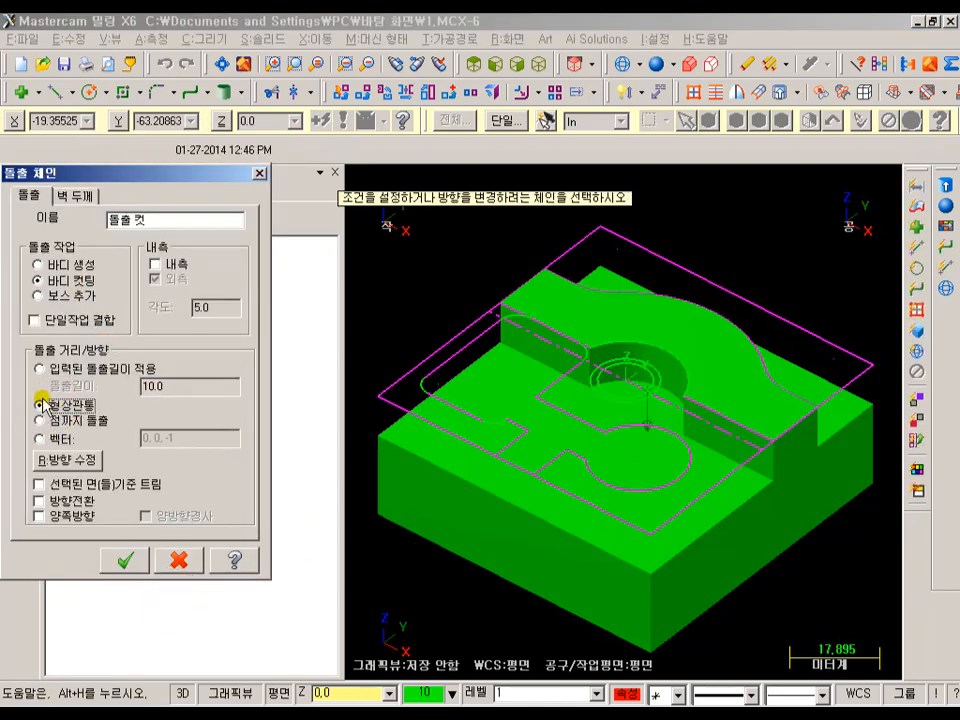
{"action": "left_click", "coordinate": [123, 560]}
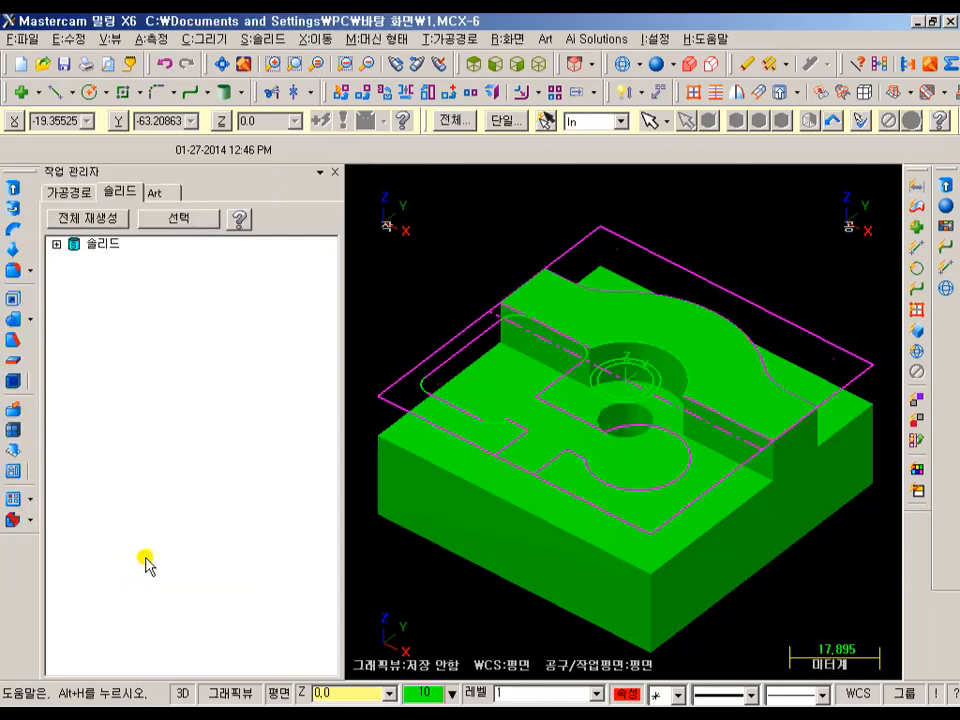
Cut the outer of the two small central circles into the body to a depth of 20 mm
{"action": "left_click", "coordinate": [13, 187]}
{"action": "left_click", "coordinate": [605, 393]}
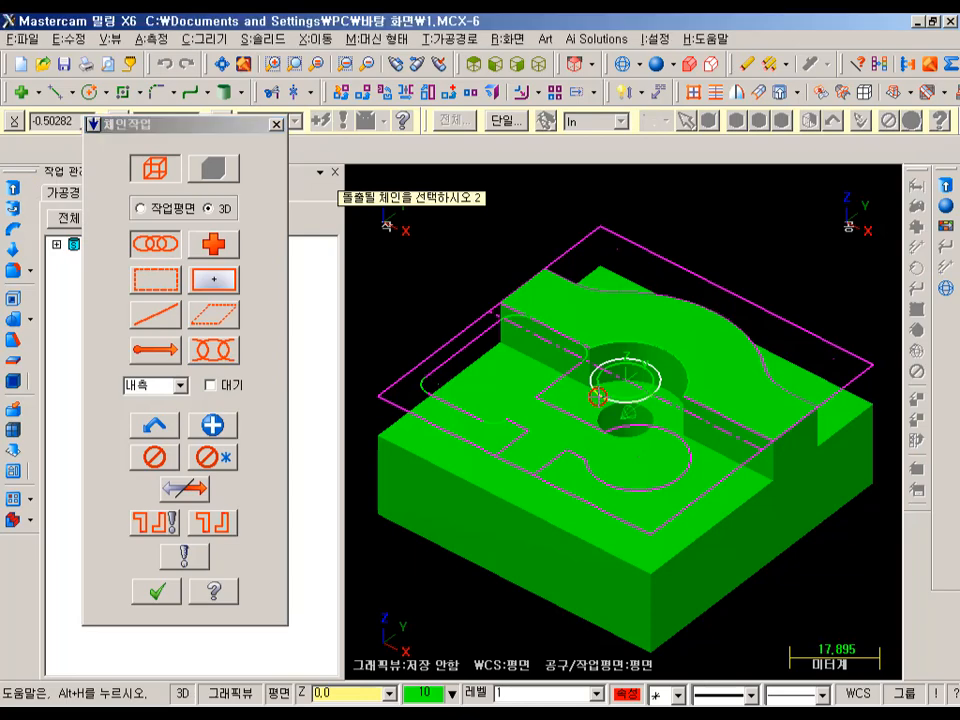
{"action": "left_click", "coordinate": [157, 591]}
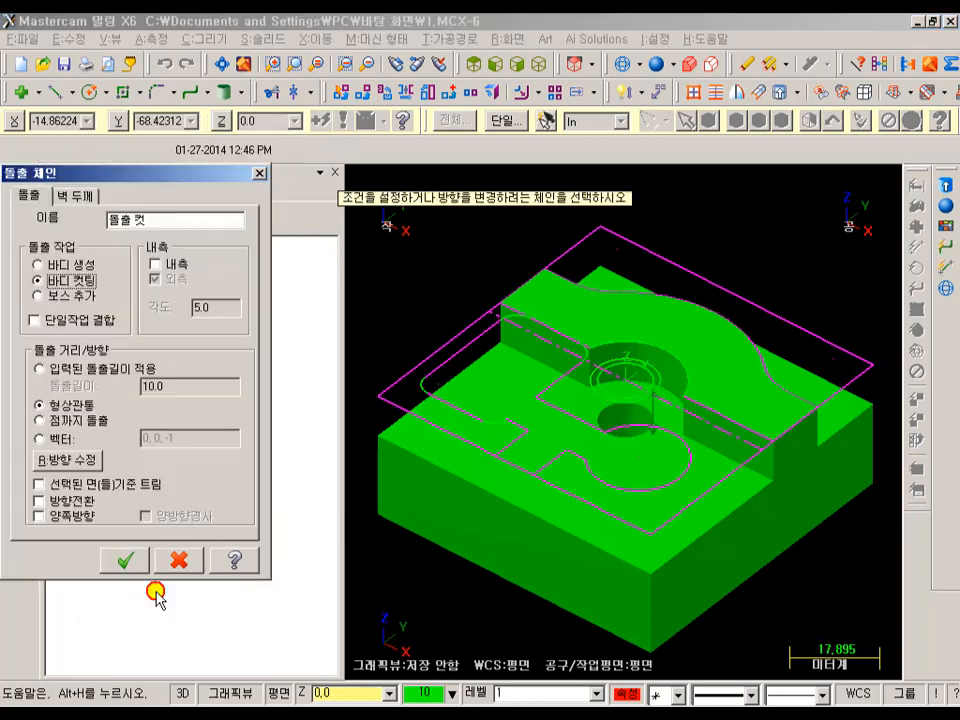
{"action": "left_click", "coordinate": [67, 372]}
{"action": "double_click", "coordinate": [158, 388]}
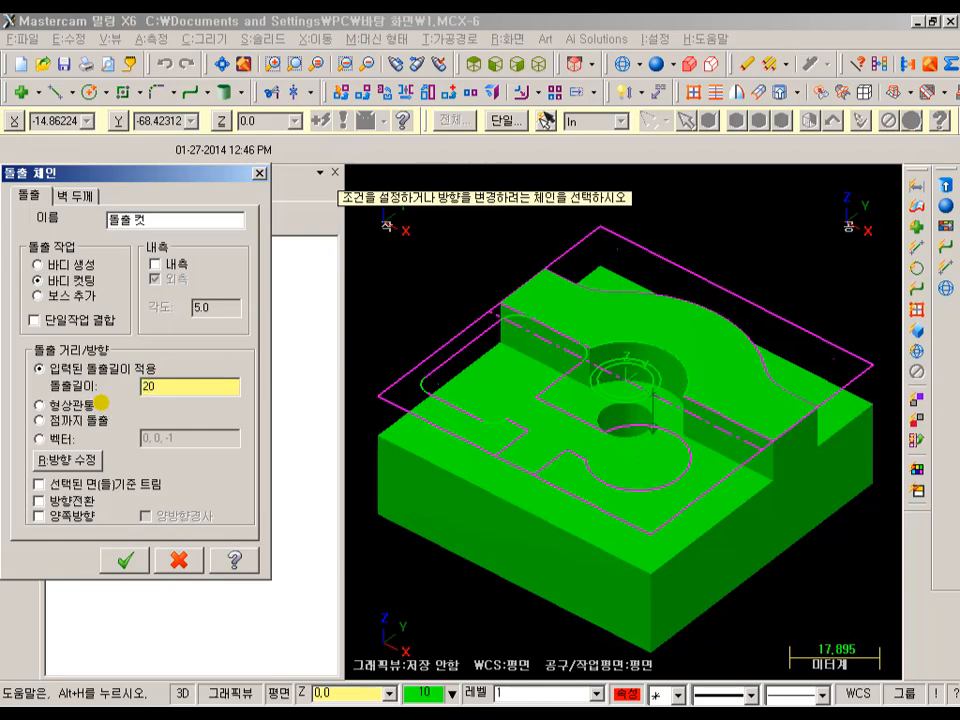
{"action": "left_click", "coordinate": [128, 558]}
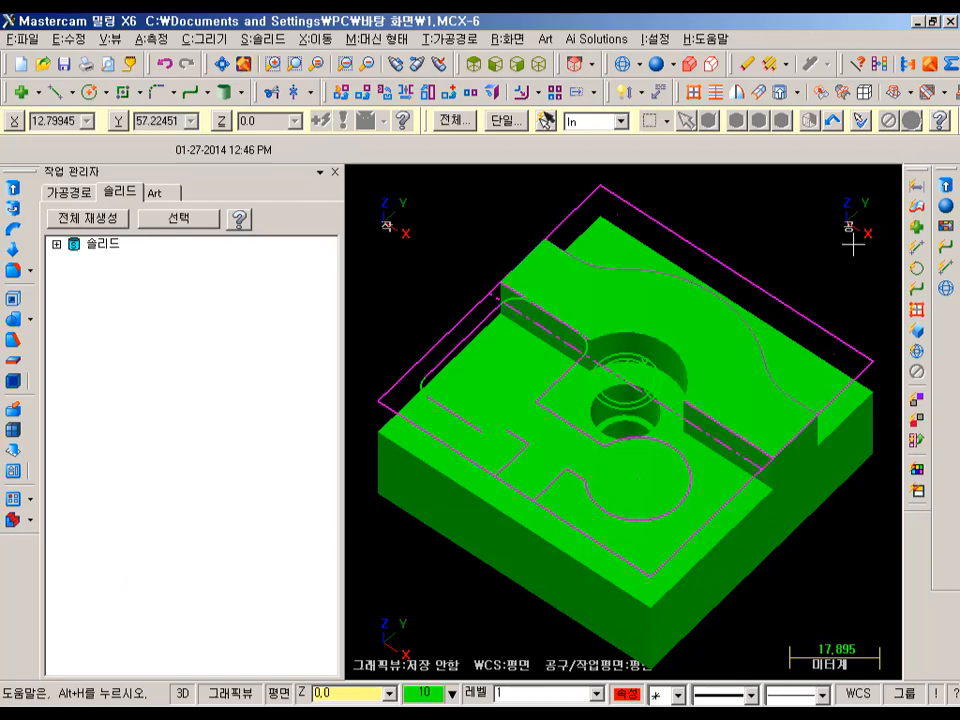
Cut the open keyhole-shaped pocket chain at the plate's front into the existing body to a depth of 18 mm
{"action": "left_click", "coordinate": [13, 188]}
{"action": "left_click", "coordinate": [478, 428]}
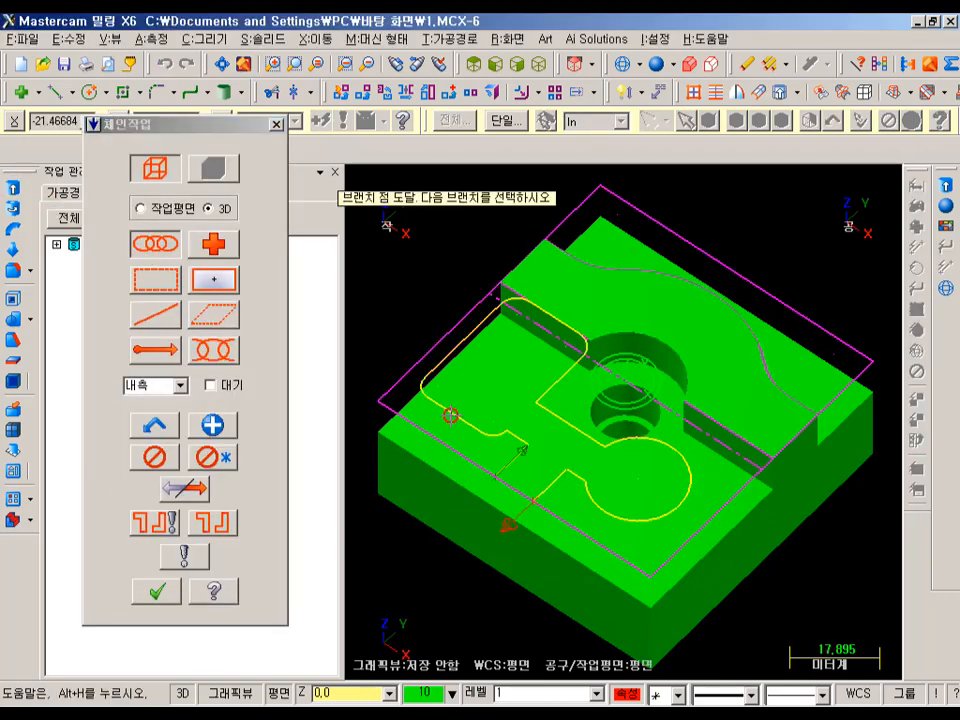
{"action": "left_click", "coordinate": [157, 591]}
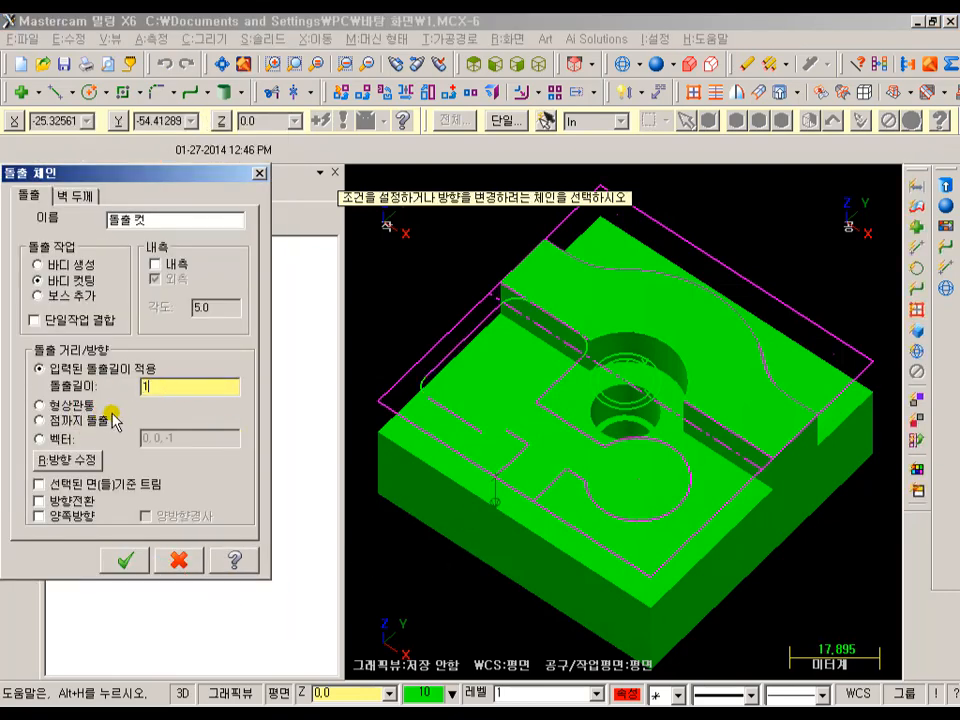
{"action": "type", "text": "18"}
{"action": "left_click", "coordinate": [128, 560]}
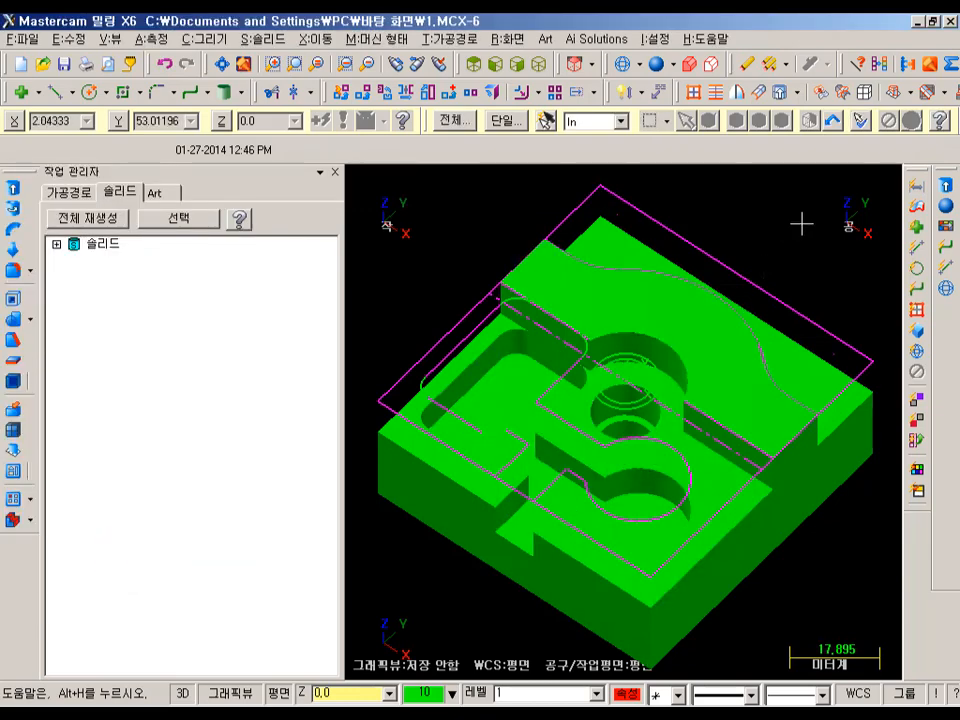
Blank all the 2D profile curves, leaving only the solid displayed, and inspect the finished plate
{"action": "left_click", "coordinate": [681, 317]}
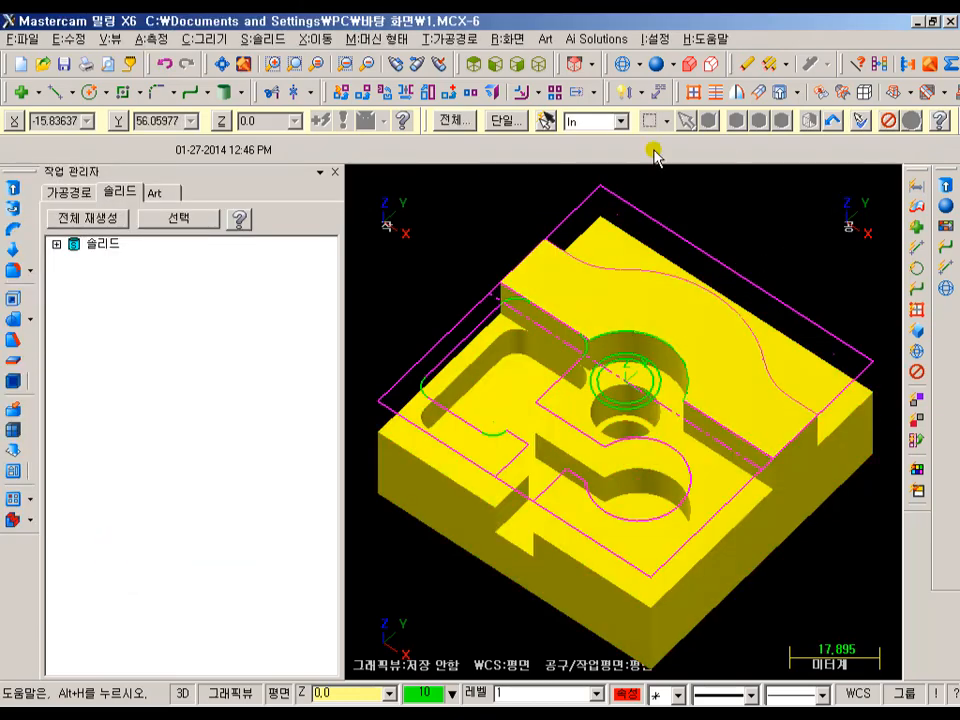
{"action": "left_click", "coordinate": [547, 122]}
{"action": "left_click", "coordinate": [513, 40]}
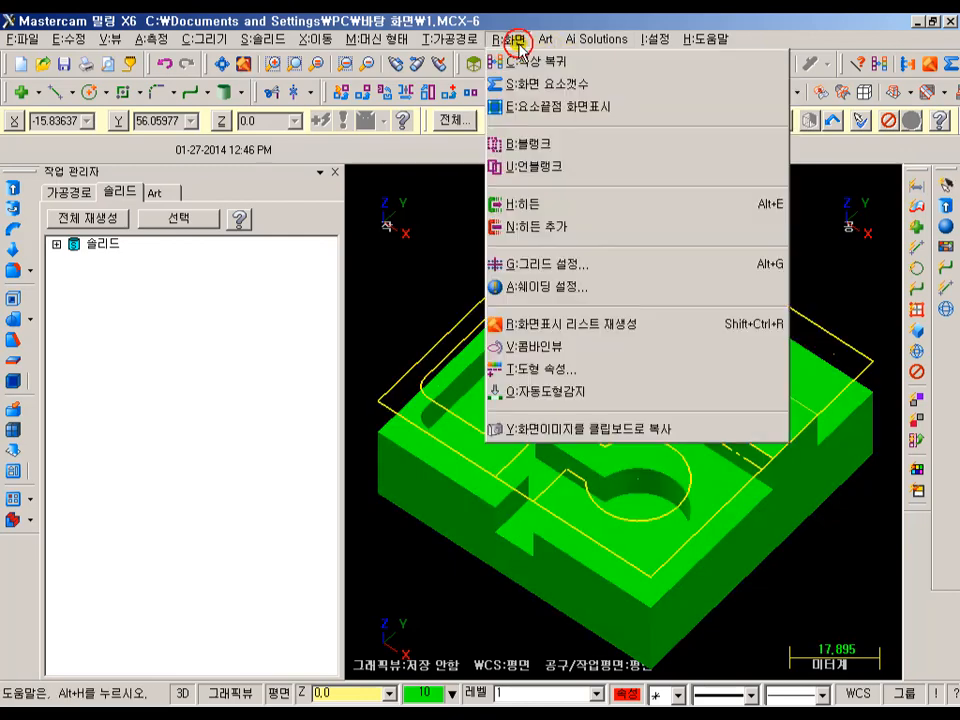
{"action": "left_click", "coordinate": [537, 146]}
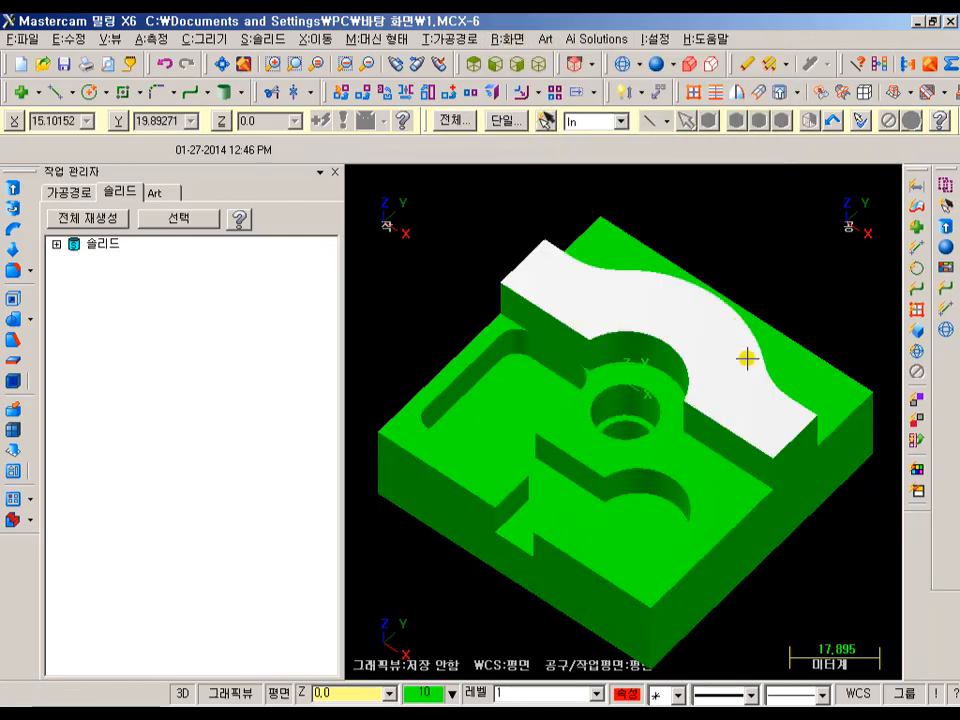
{"action": "mouse_move", "coordinate": [736, 348]}
{"action": "middle_mouse_down"}
{"action": "mouse_move", "coordinate": [514, 287]}
{"action": "mouse_move", "coordinate": [510, 324]}
{"action": "mouse_move", "coordinate": [793, 328]}
{"action": "mouse_move", "coordinate": [768, 348]}
{"action": "mouse_move", "coordinate": [769, 324]}
{"action": "mouse_move", "coordinate": [829, 351]}
{"action": "mouse_move", "coordinate": [804, 369]}
{"action": "mouse_move", "coordinate": [737, 357]}
{"action": "mouse_move", "coordinate": [754, 321]}
{"action": "mouse_move", "coordinate": [836, 306]}
{"action": "mouse_move", "coordinate": [771, 317]}
{"action": "mouse_move", "coordinate": [705, 349]}
{"action": "mouse_move", "coordinate": [729, 332]}
{"action": "middle_mouse_up"}
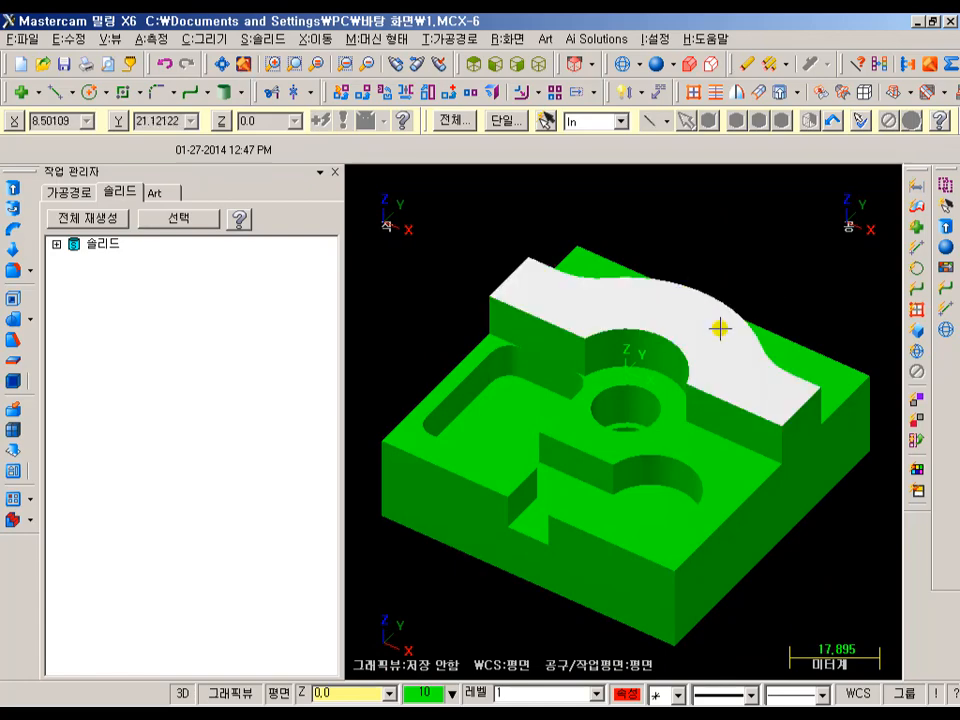
{"action": "mouse_move", "coordinate": [671, 371]}
{"action": "middle_mouse_down"}
{"action": "mouse_move", "coordinate": [735, 364]}
{"action": "mouse_move", "coordinate": [810, 381]}
{"action": "mouse_move", "coordinate": [683, 392]}
{"action": "mouse_move", "coordinate": [673, 375]}
{"action": "mouse_move", "coordinate": [676, 386]}
{"action": "middle_mouse_up"}
{"action": "scroll", "coordinate": [663, 297], "scroll_direction": "down", "scroll_amount": 2}
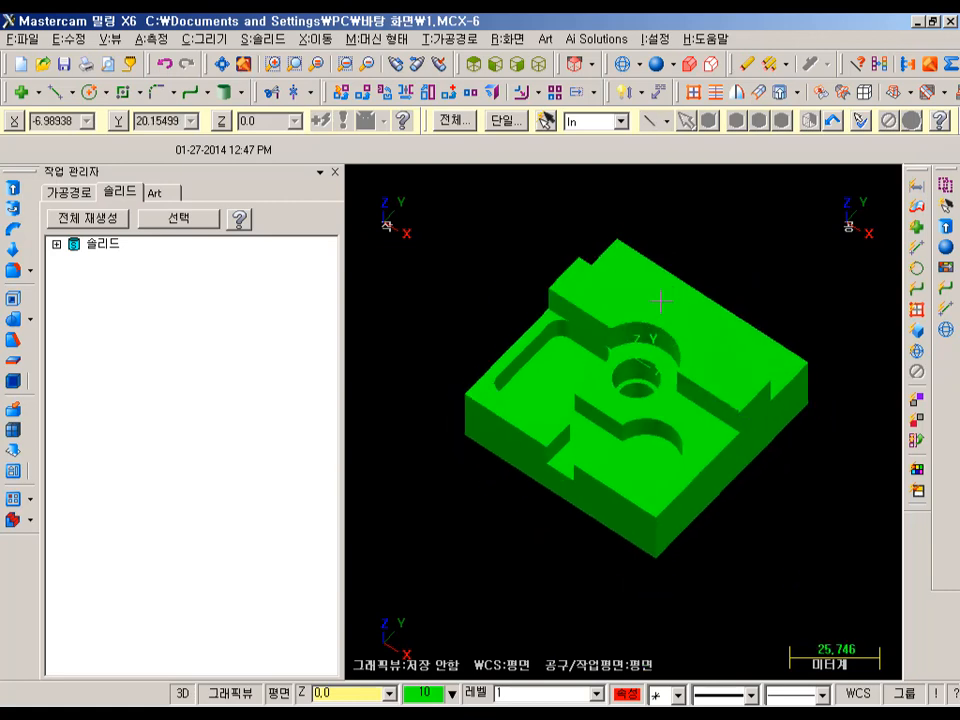
{"action": "middle_click_drag", "start_coordinate": [693, 298], "coordinate": [733, 281]}
{"action": "scroll", "coordinate": [712, 355], "scroll_direction": "up", "scroll_amount": 2}
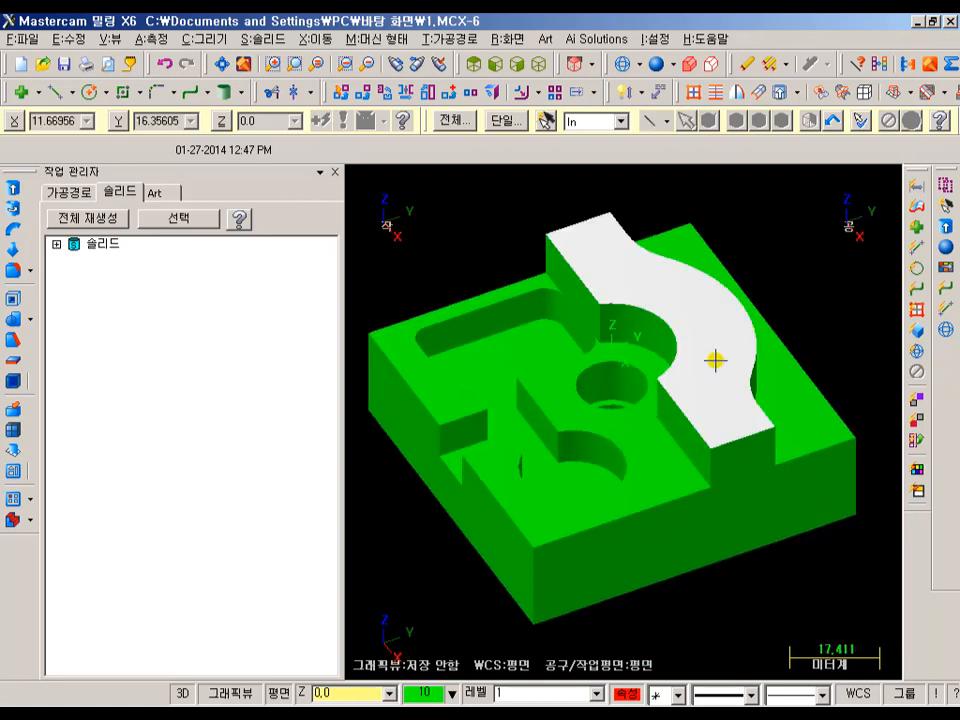
{"action": "middle_click_drag", "start_coordinate": [666, 292], "coordinate": [760, 284]}
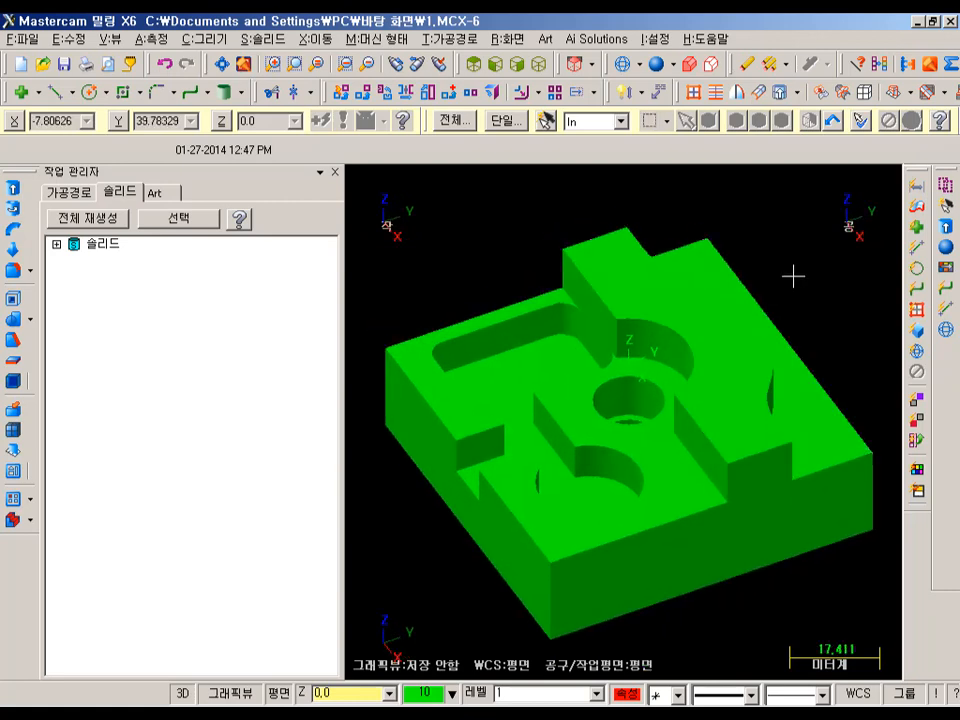
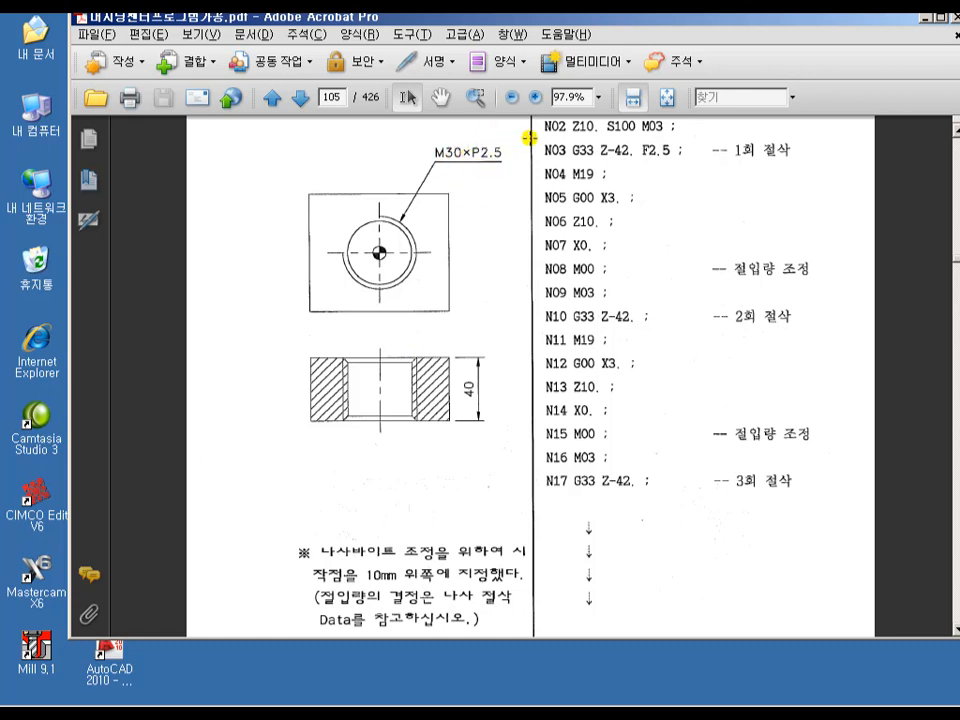
Move the PDF with the M30×P2.5 thread drawing aside and start a new Mastercam X6 session
{"action": "left_click_drag", "start_coordinate": [365, 19], "coordinate": [794, 49]}
{"action": "left_click", "coordinate": [400, 313]}
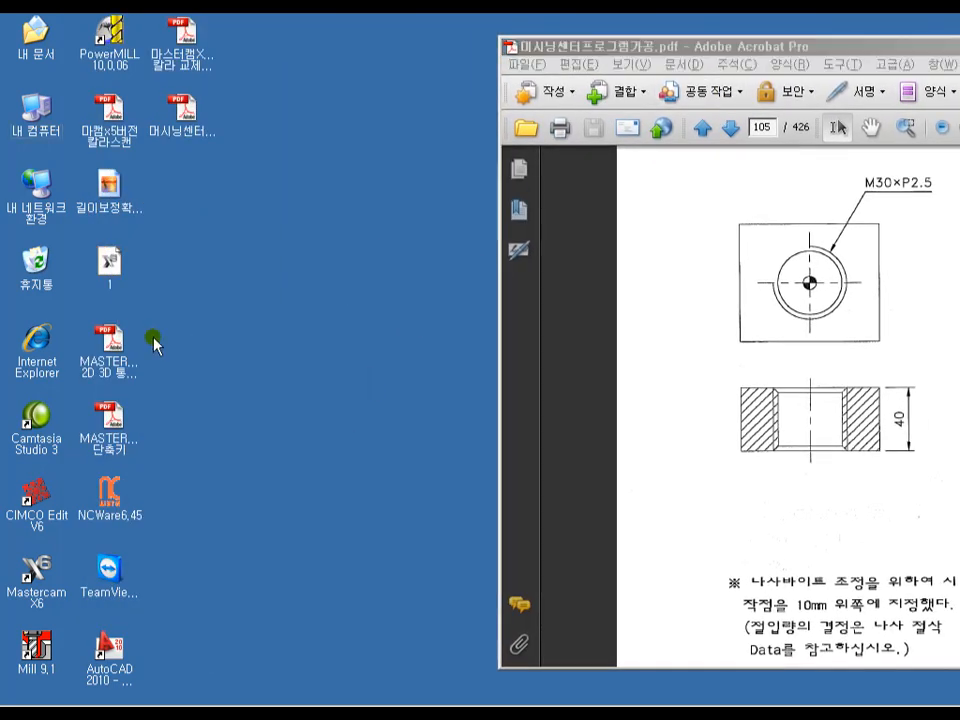
{"action": "double_click", "coordinate": [35, 578]}
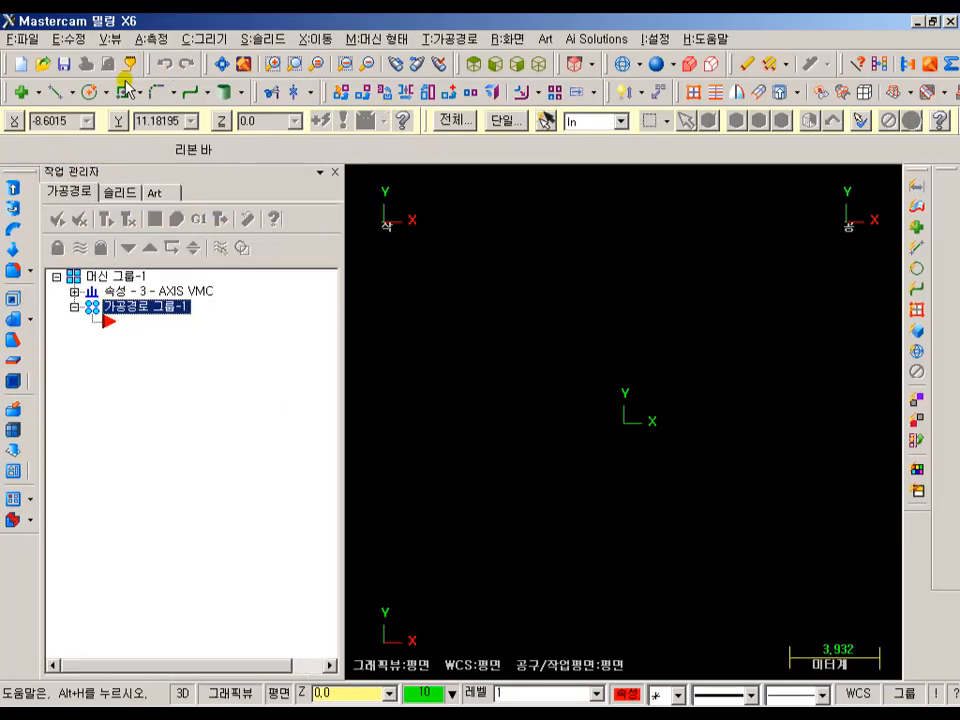
Draw a 70 by 70 mm rectangle centred on the origin
{"action": "left_click", "coordinate": [123, 93]}
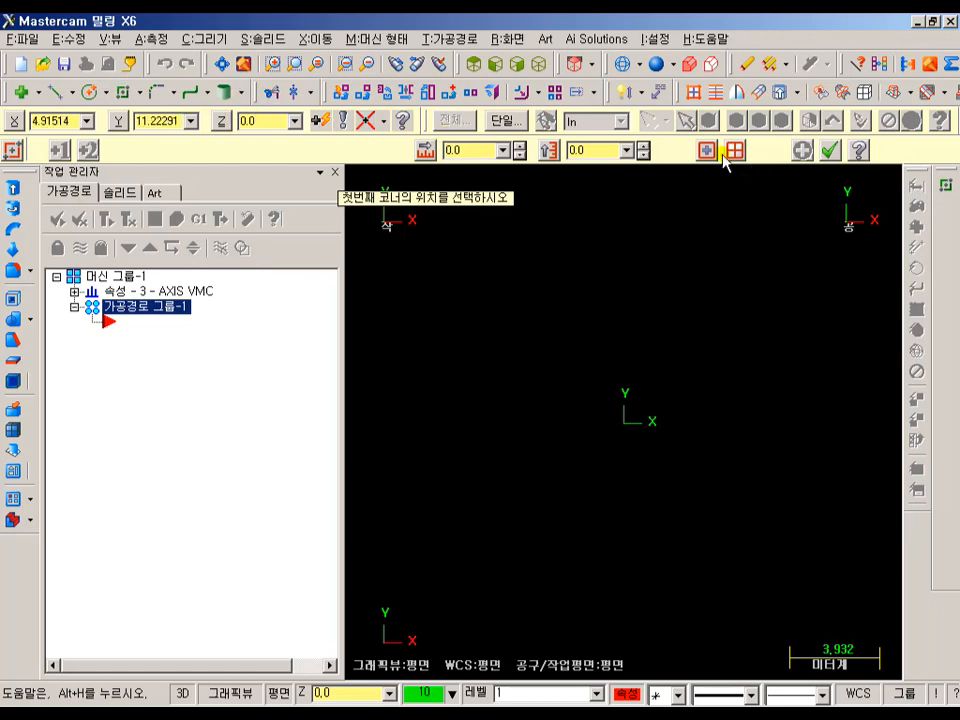
{"action": "left_click", "coordinate": [628, 424]}
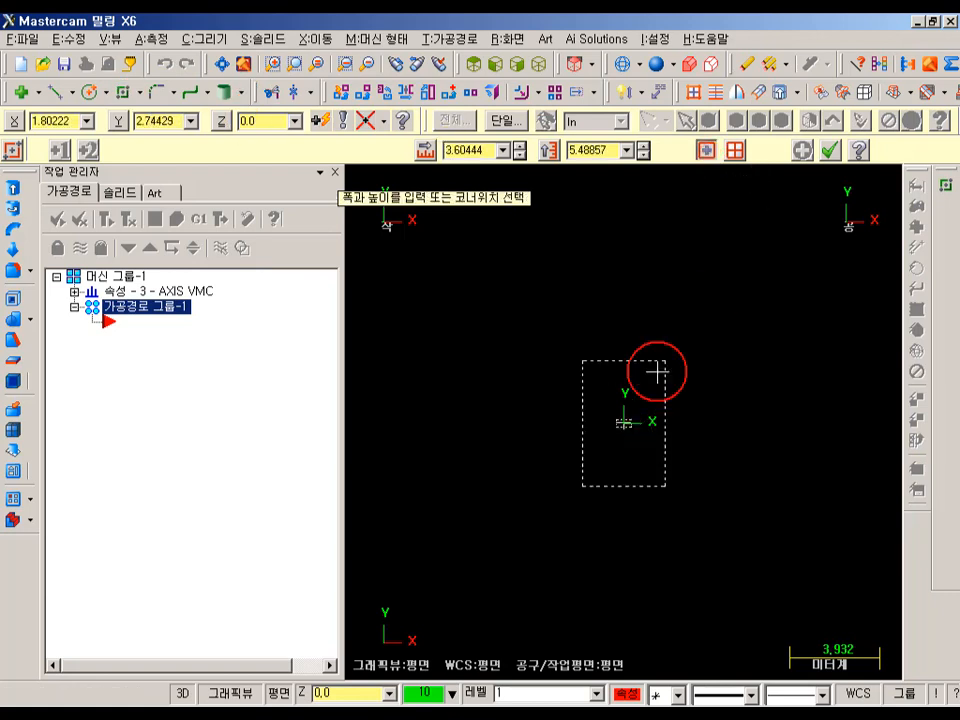
{"action": "left_click", "coordinate": [767, 293]}
{"action": "left_click", "coordinate": [463, 150]}
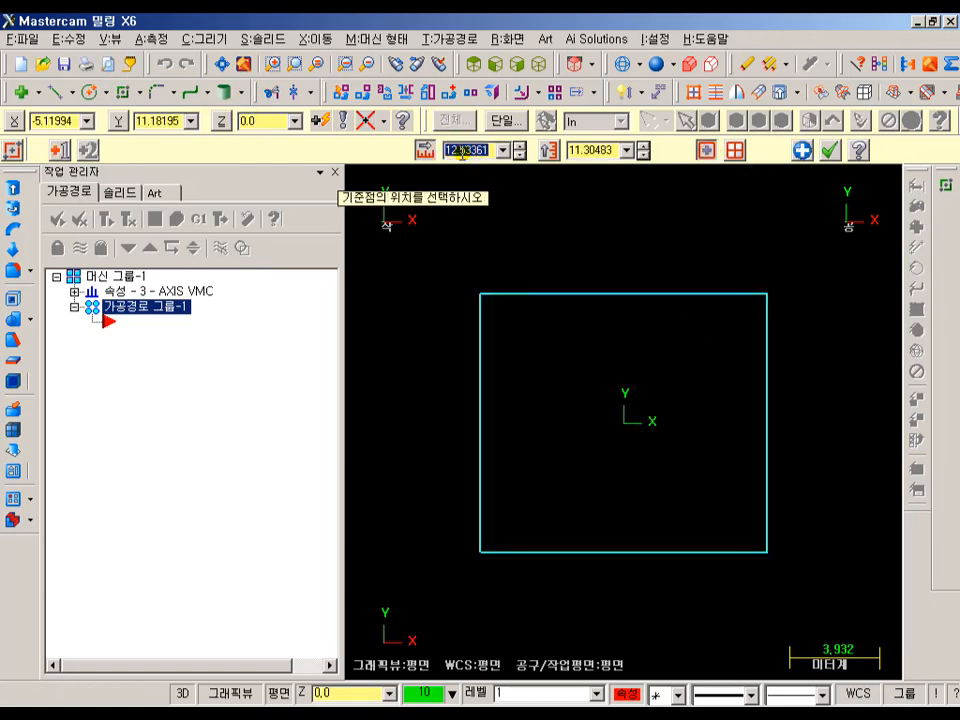
{"action": "type", "text": "70"}
{"action": "key", "text": "Tab"}
{"action": "type", "text": "7"}
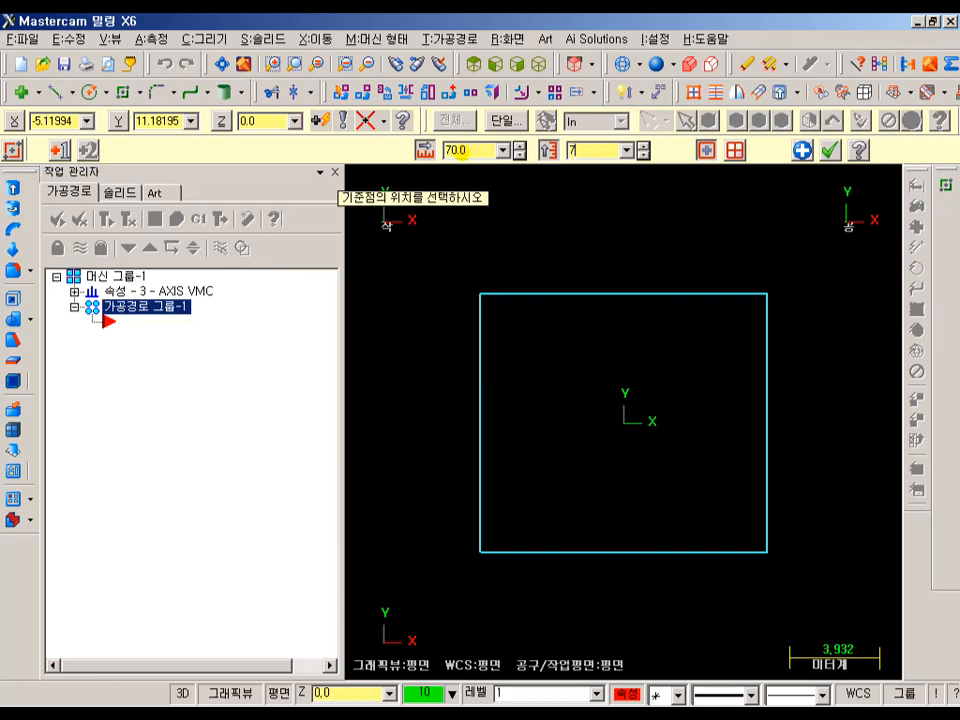
{"action": "type", "text": "0"}
{"action": "key", "text": "Return"}
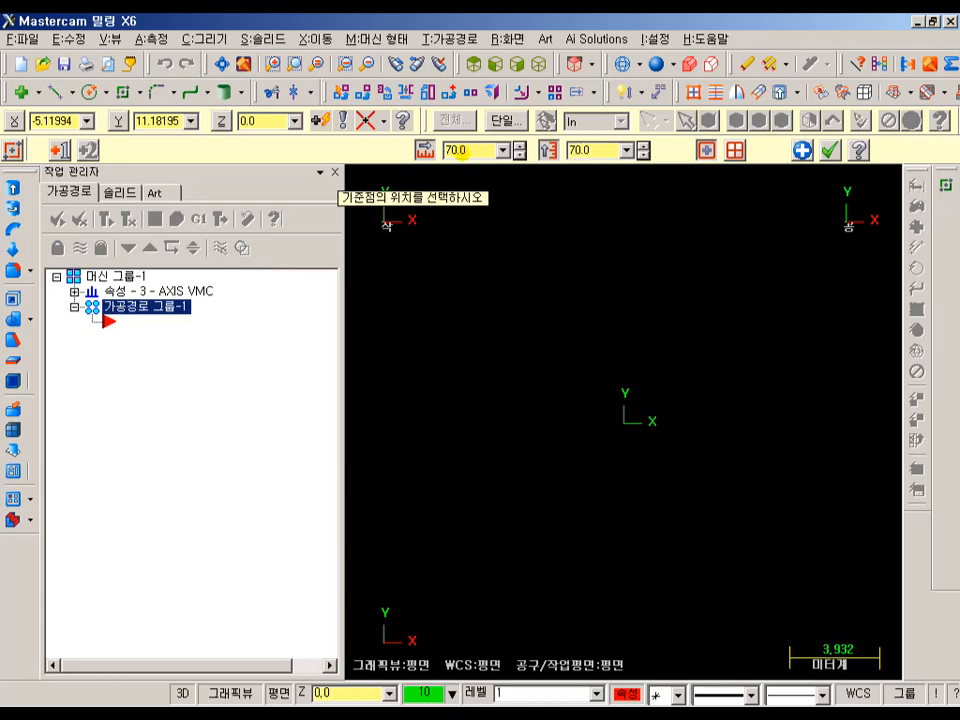
{"action": "key", "text": "alt+F1"}
{"action": "scroll", "coordinate": [604, 379], "scroll_direction": "down", "scroll_amount": 3}
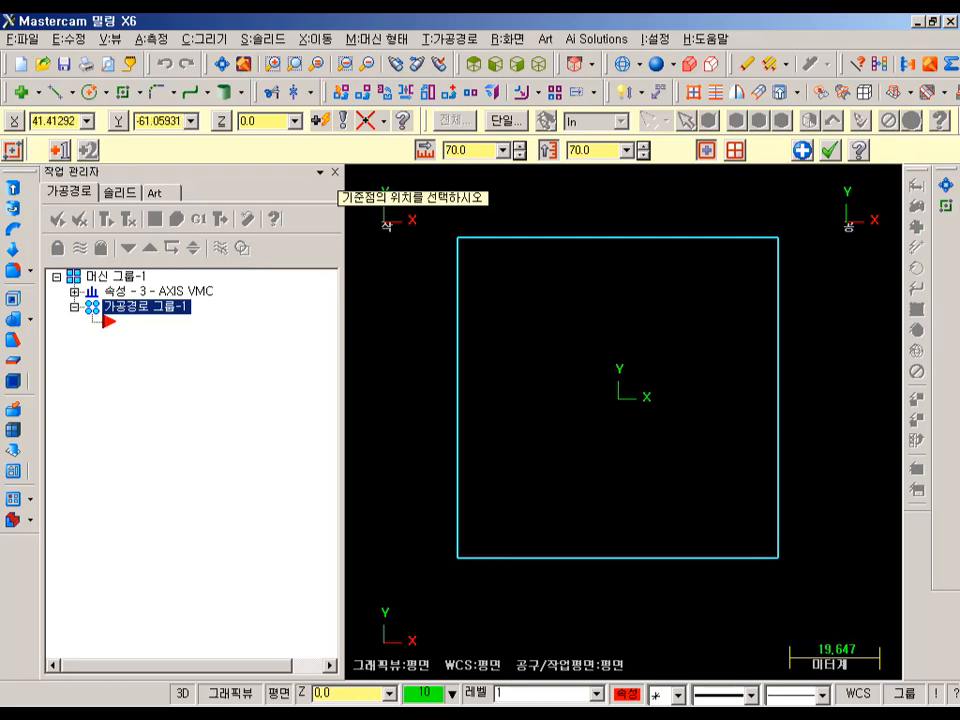
Draw a 30 mm diameter circle centred on the origin inside the square
{"action": "key", "text": "alt+Tab"}
{"action": "left_click", "coordinate": [236, 257]}
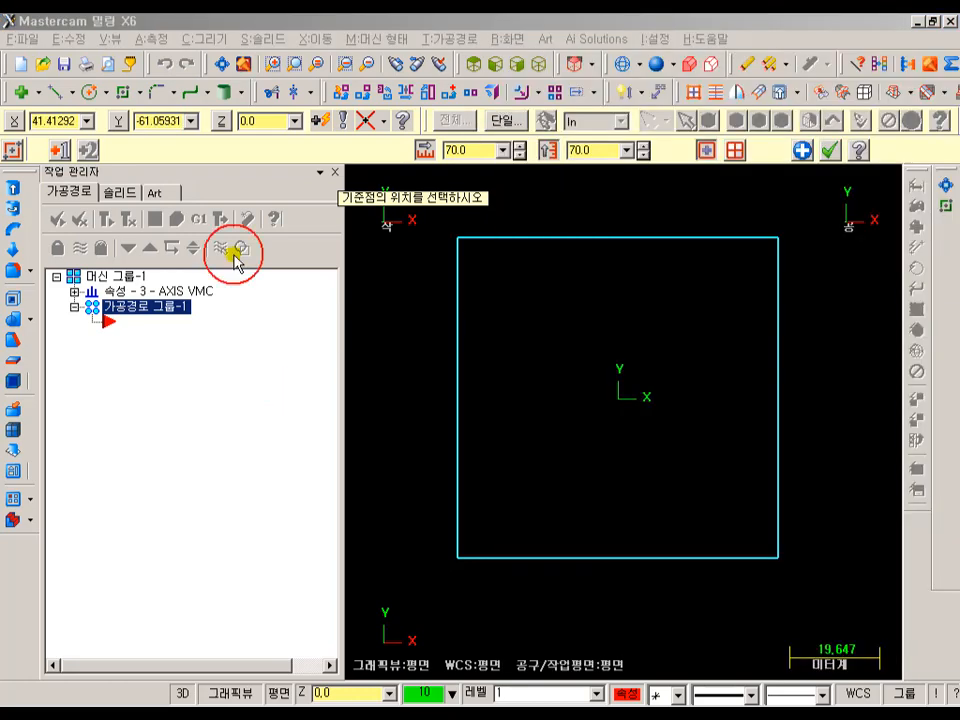
{"action": "left_click", "coordinate": [88, 94]}
{"action": "left_click", "coordinate": [424, 151]}
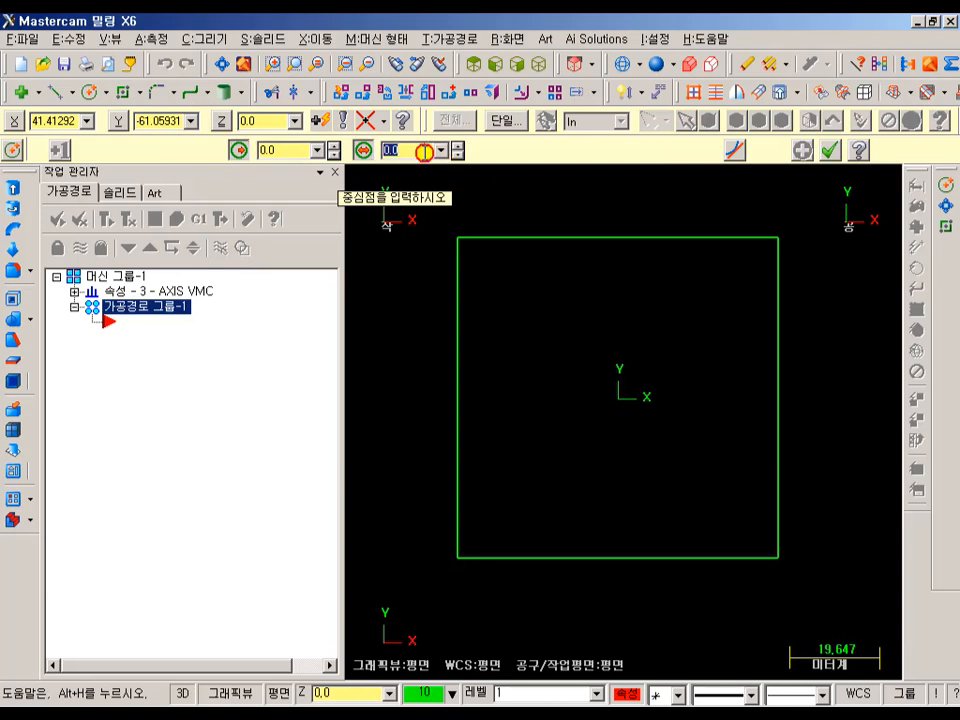
{"action": "type", "text": "30"}
{"action": "key", "text": "Return"}
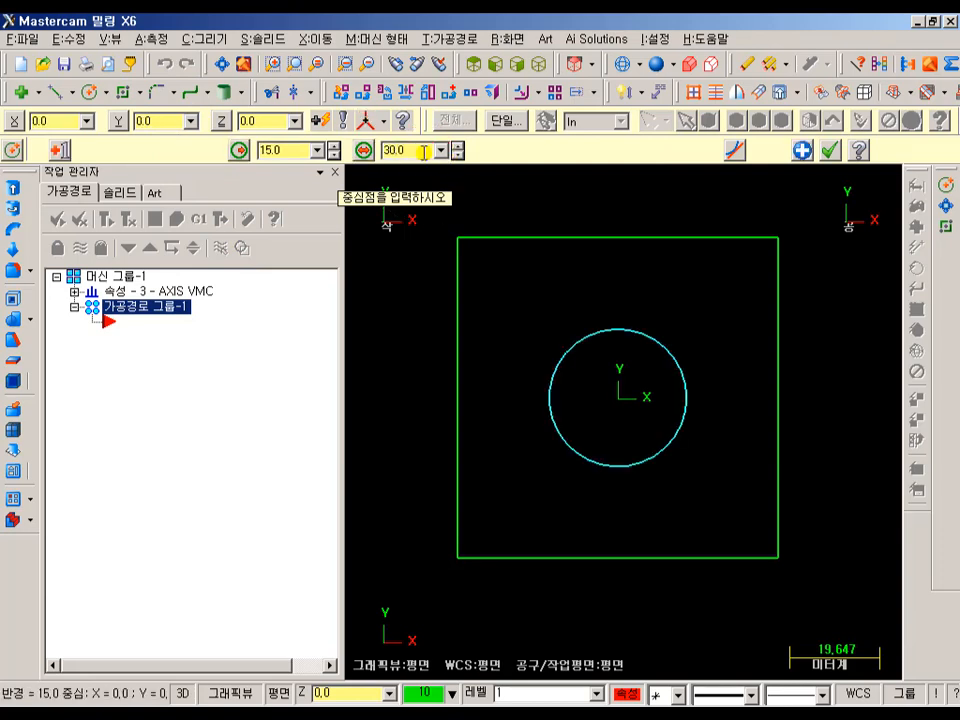
{"action": "left_click", "coordinate": [830, 151]}
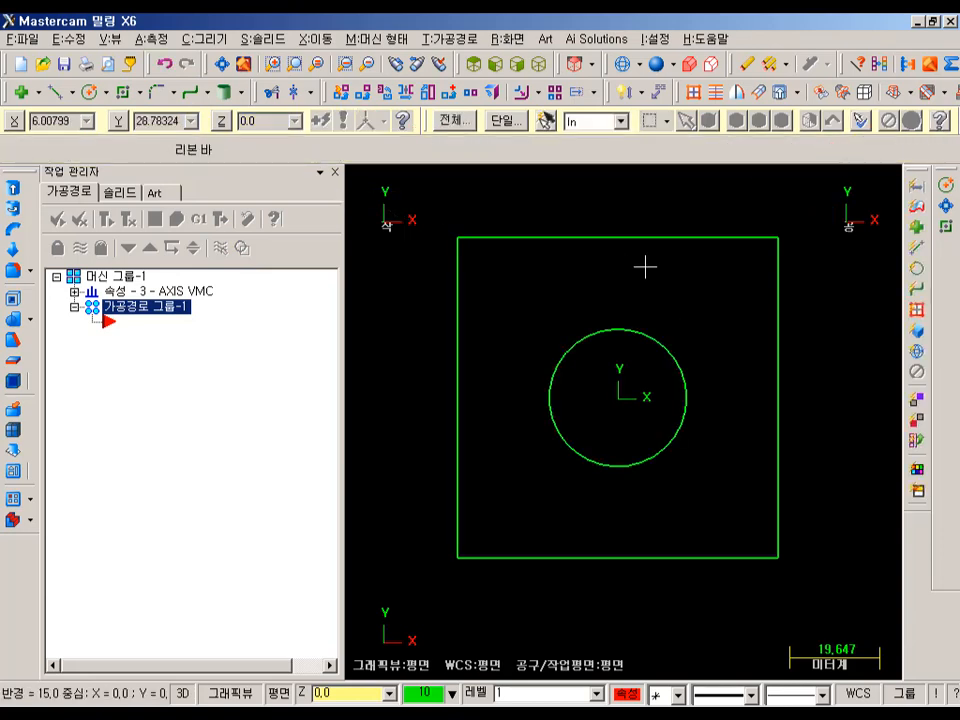
Extrude the square chain 40 mm downward as a new solid body, working in the isometric view
{"action": "left_click", "coordinate": [536, 64]}
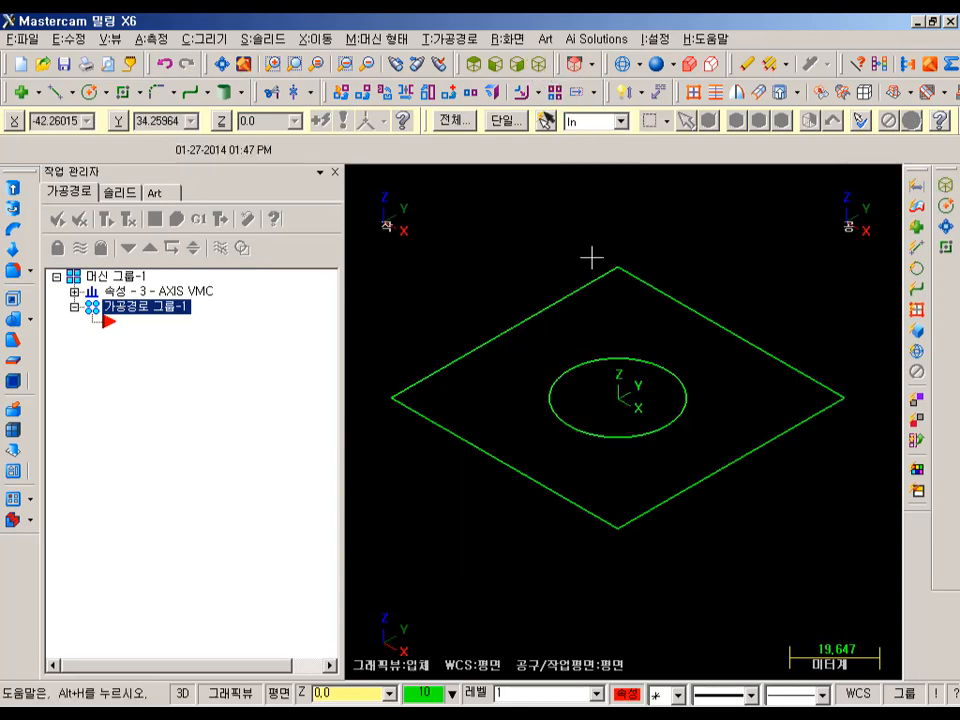
{"action": "left_click", "coordinate": [120, 192]}
{"action": "scroll", "coordinate": [553, 274], "scroll_direction": "up", "scroll_amount": 1}
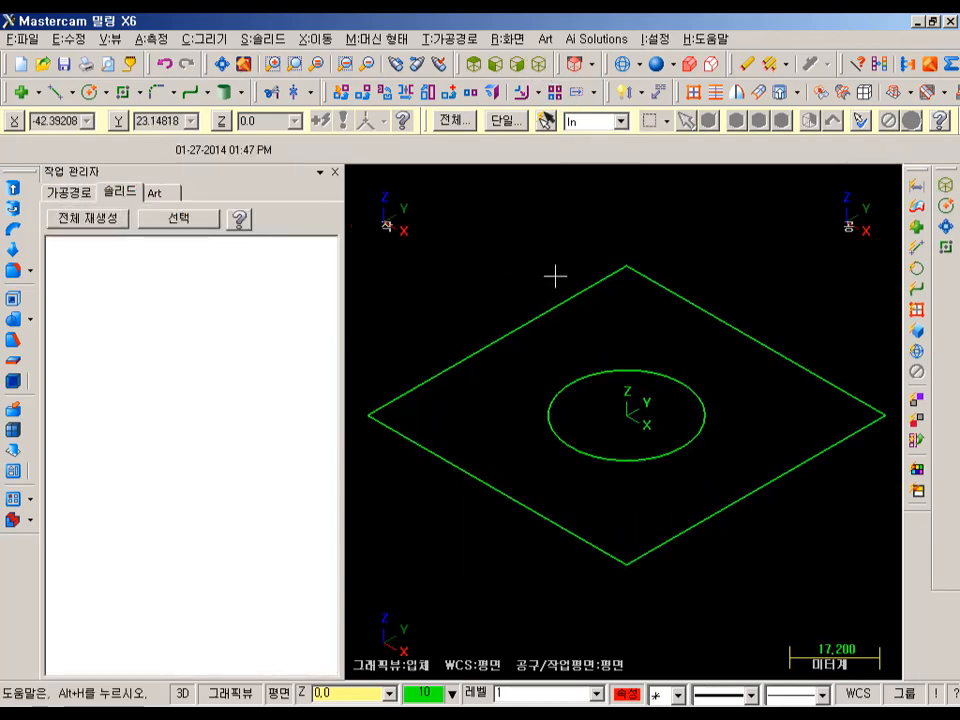
{"action": "left_click", "coordinate": [13, 187]}
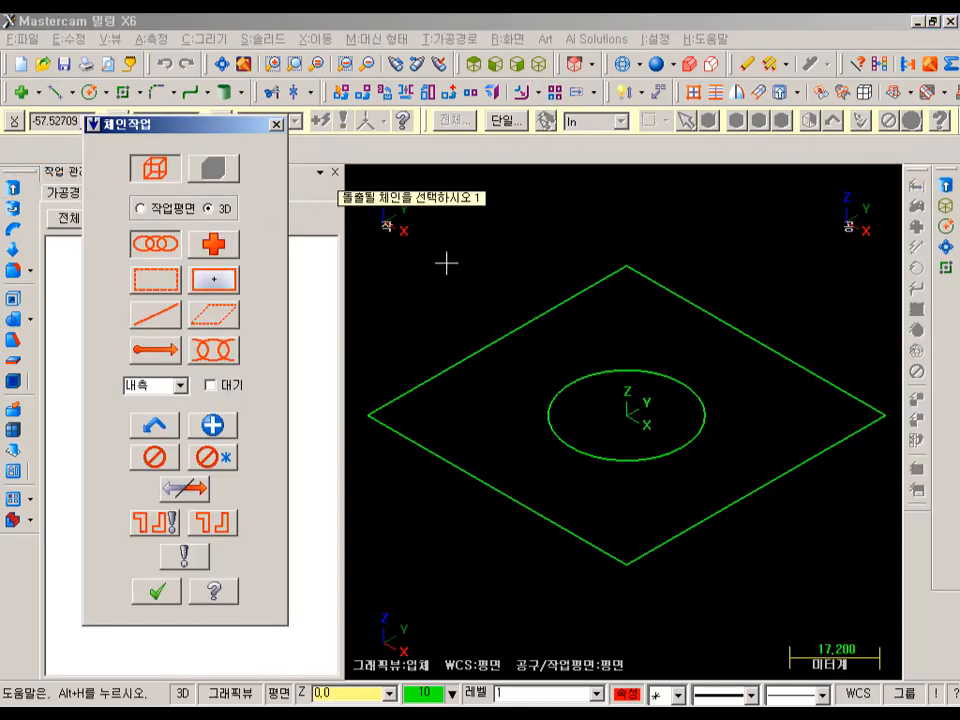
{"action": "left_click", "coordinate": [420, 390]}
{"action": "left_click", "coordinate": [157, 594]}
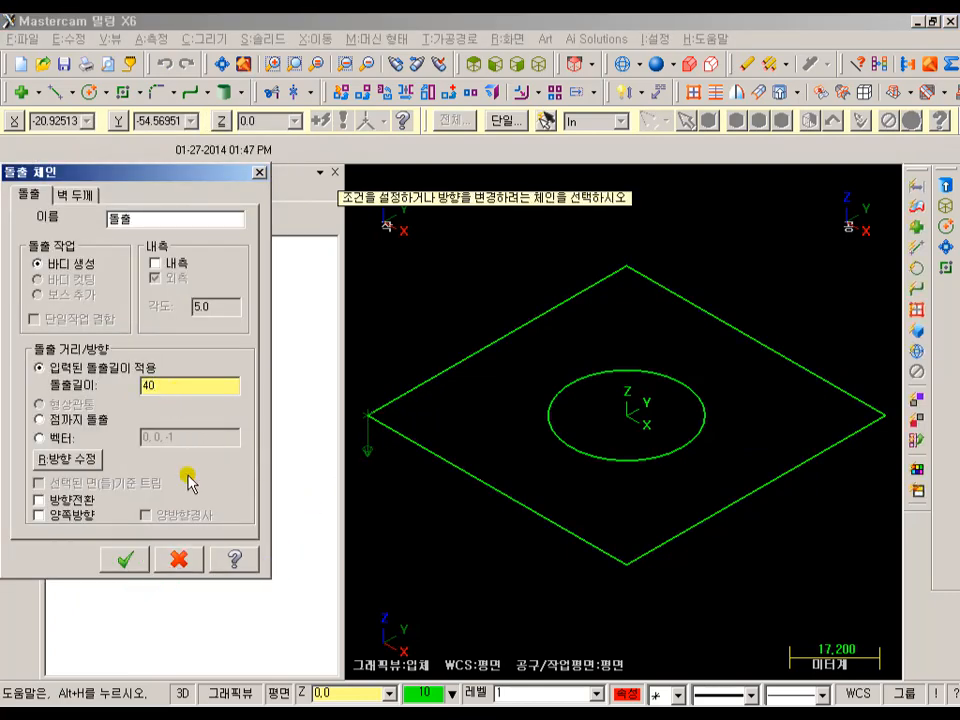
{"action": "left_click", "coordinate": [124, 559]}
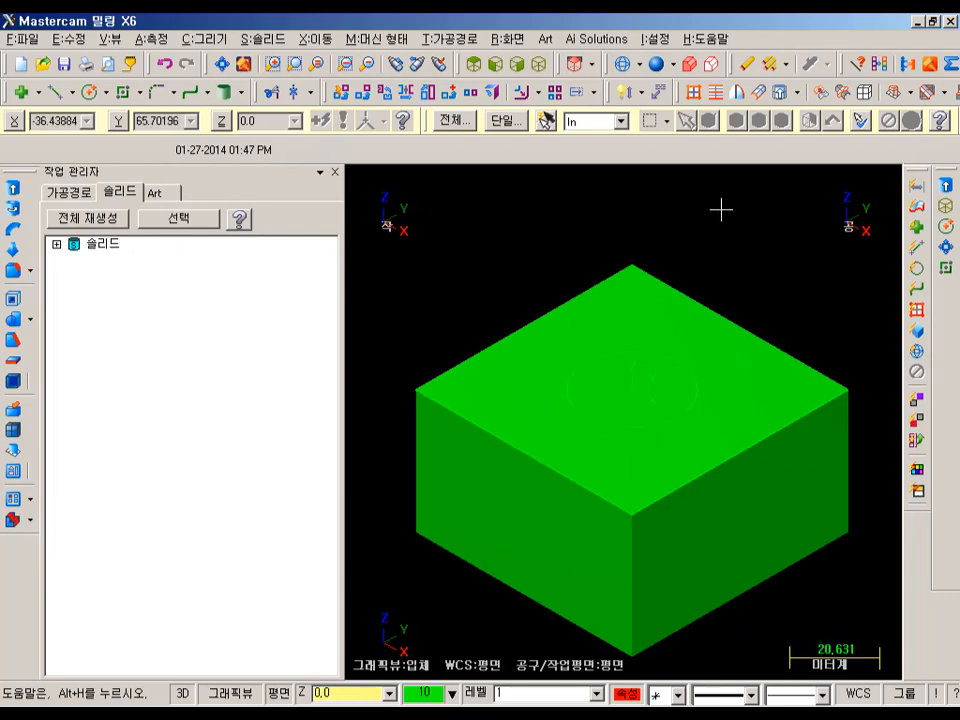
Show the block as wireframe and draw a 28 mm diameter circle centred on the origin
{"action": "left_click", "coordinate": [622, 66]}
{"action": "scroll", "coordinate": [711, 410], "scroll_direction": "up", "scroll_amount": 1}
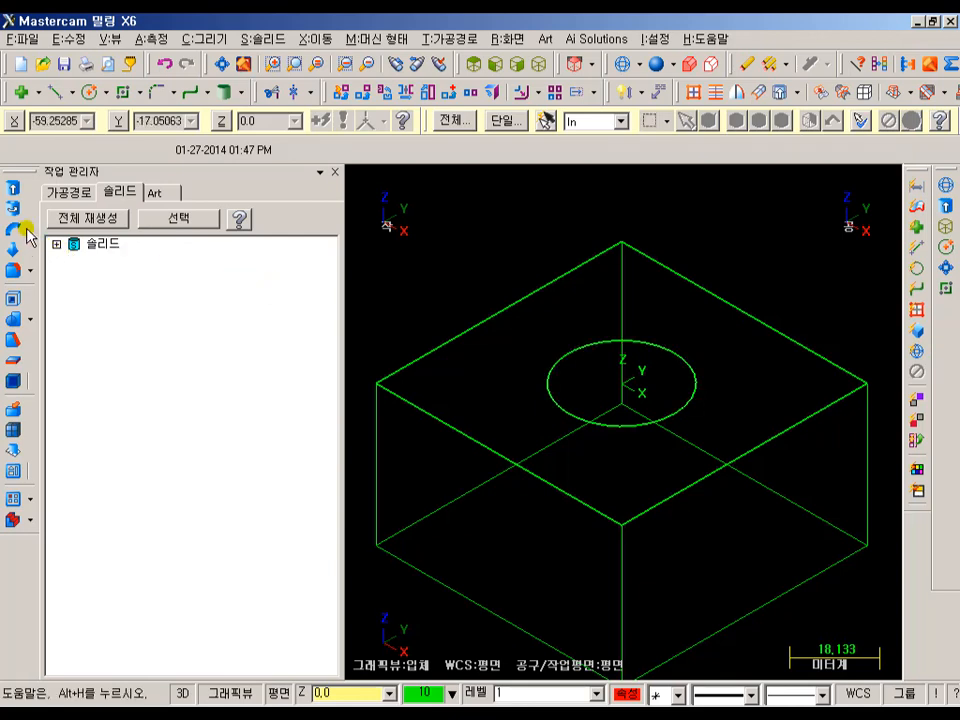
{"action": "left_click", "coordinate": [88, 92]}
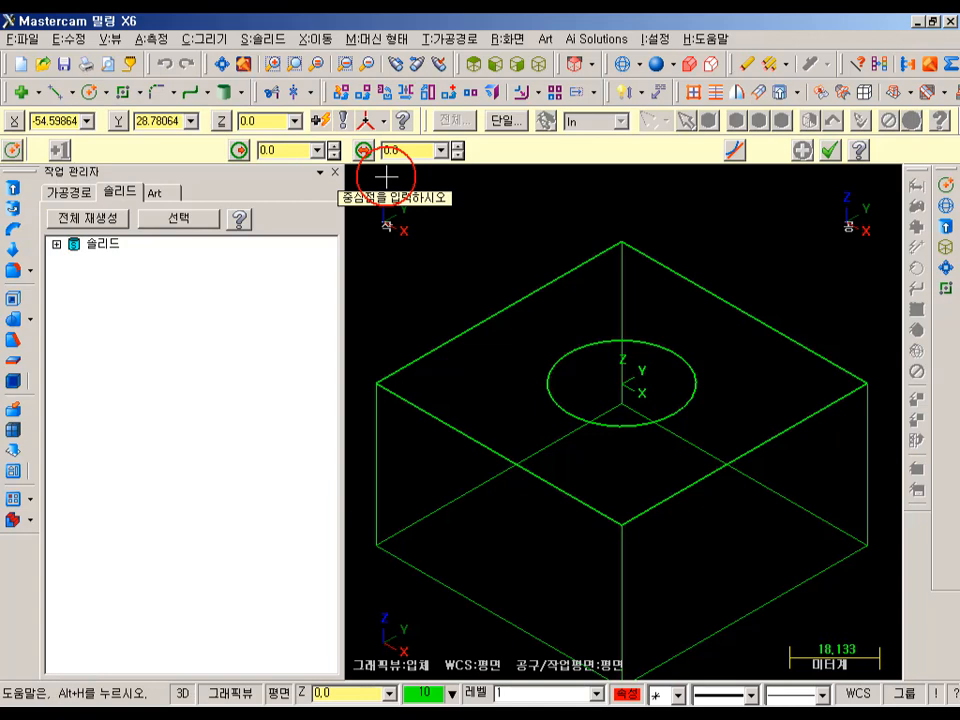
{"action": "left_click", "coordinate": [623, 384]}
{"action": "left_click", "coordinate": [658, 358]}
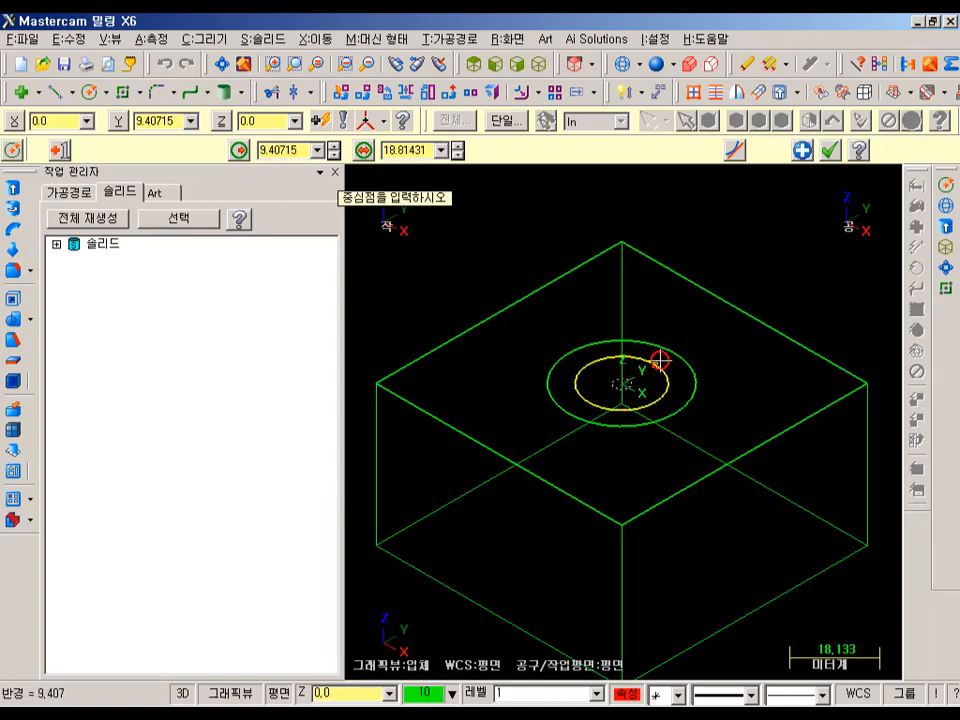
{"action": "left_click", "coordinate": [420, 150]}
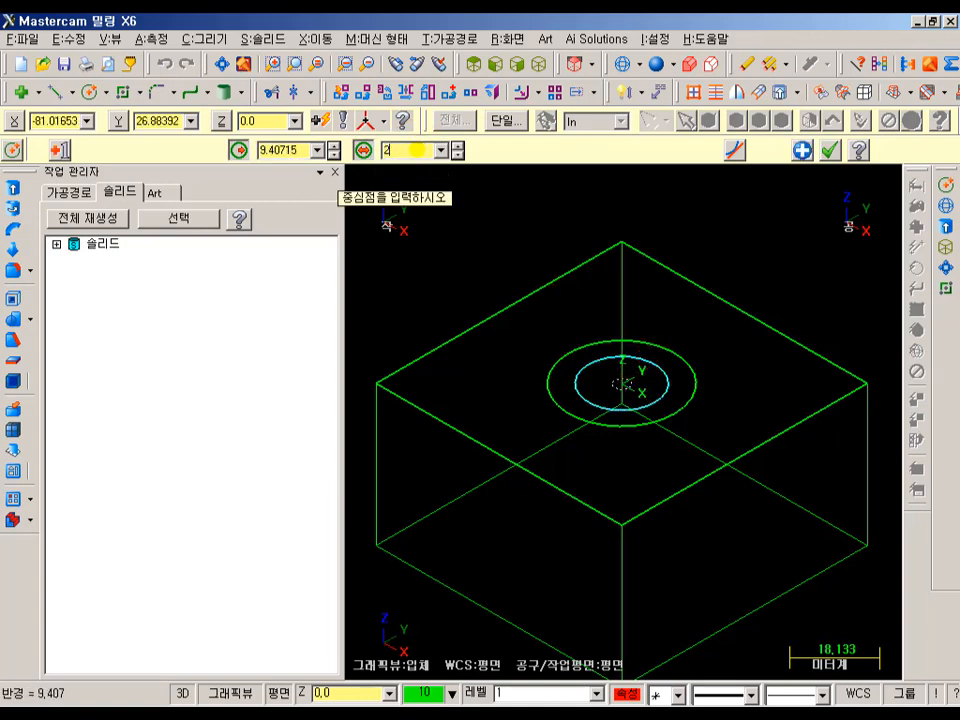
{"action": "key", "text": "Return"}
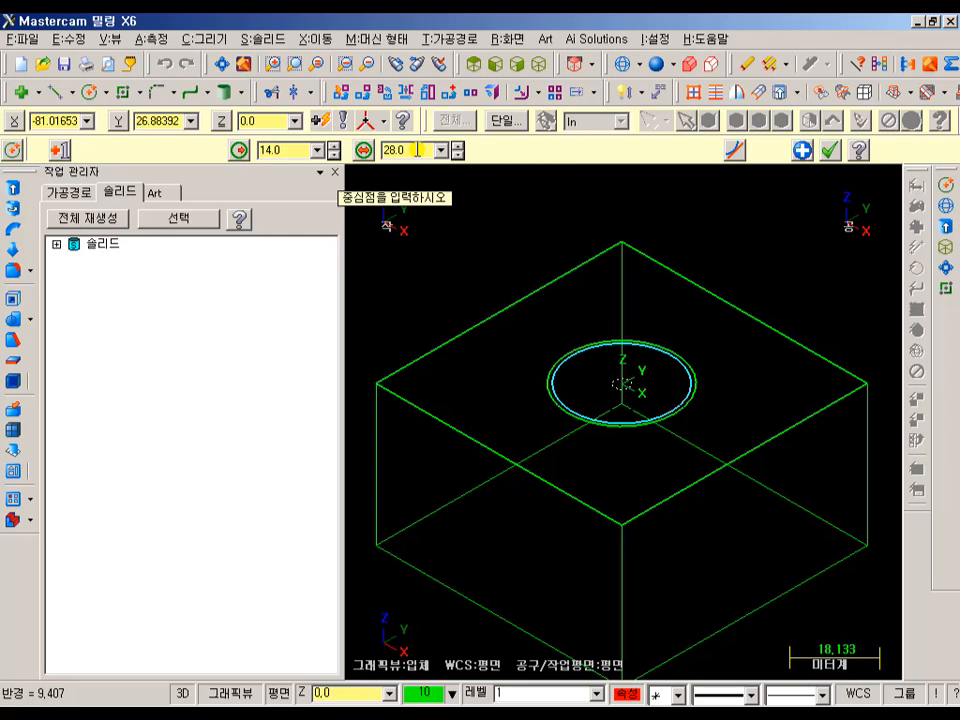
{"action": "left_click", "coordinate": [830, 150]}
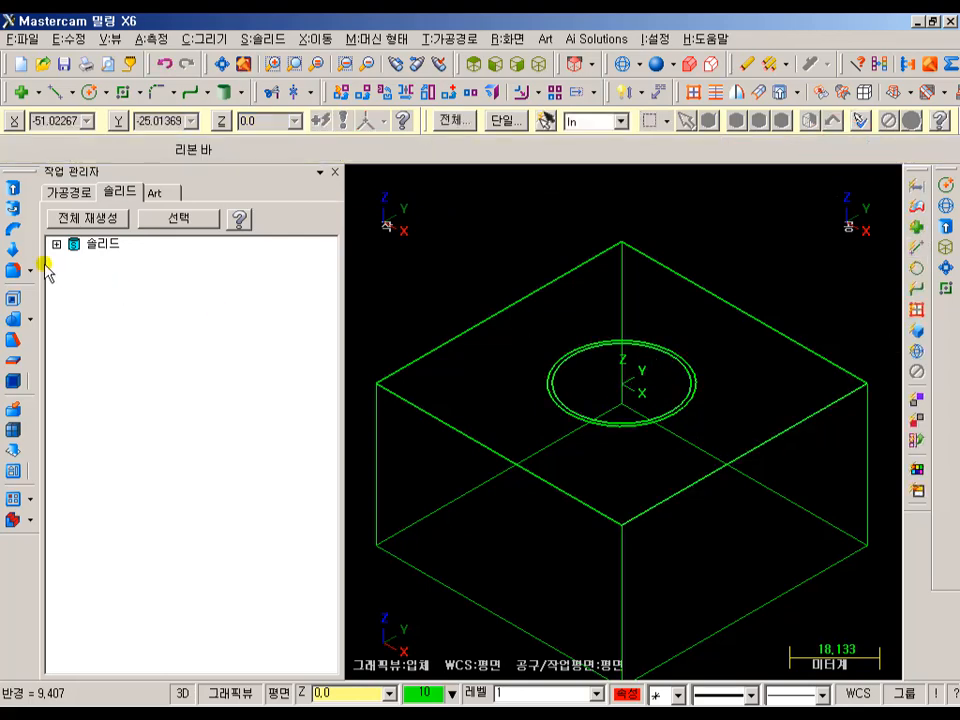
Extrude the 28 mm circle as a cut through the whole block and show the result shaded
{"action": "left_click", "coordinate": [10, 206]}
{"action": "left_click", "coordinate": [552, 381]}
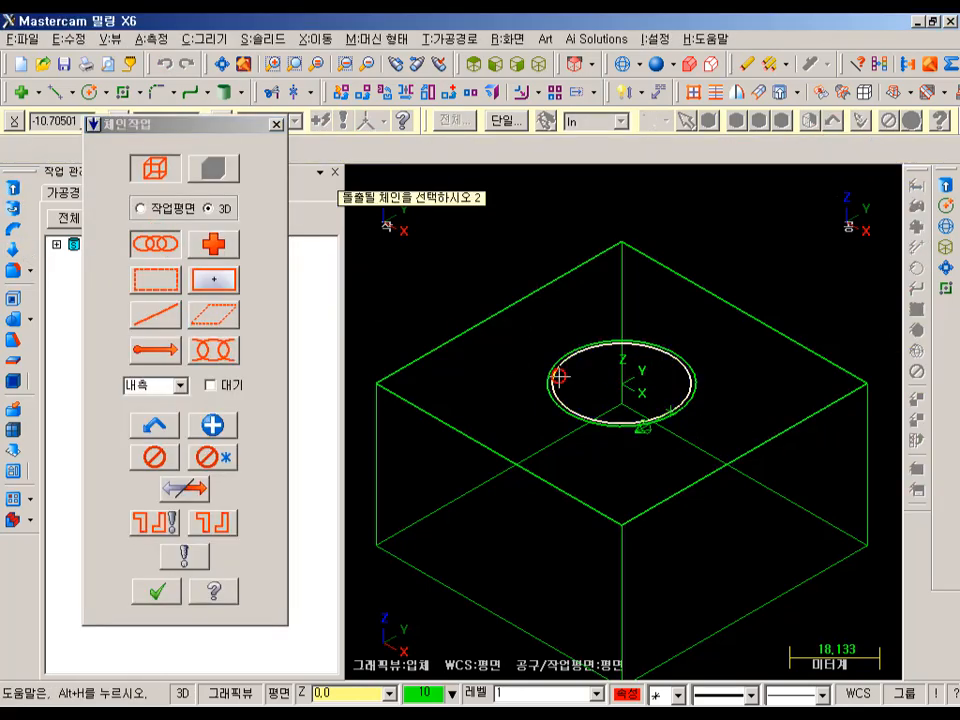
{"action": "left_click", "coordinate": [178, 591]}
{"action": "left_click", "coordinate": [60, 279]}
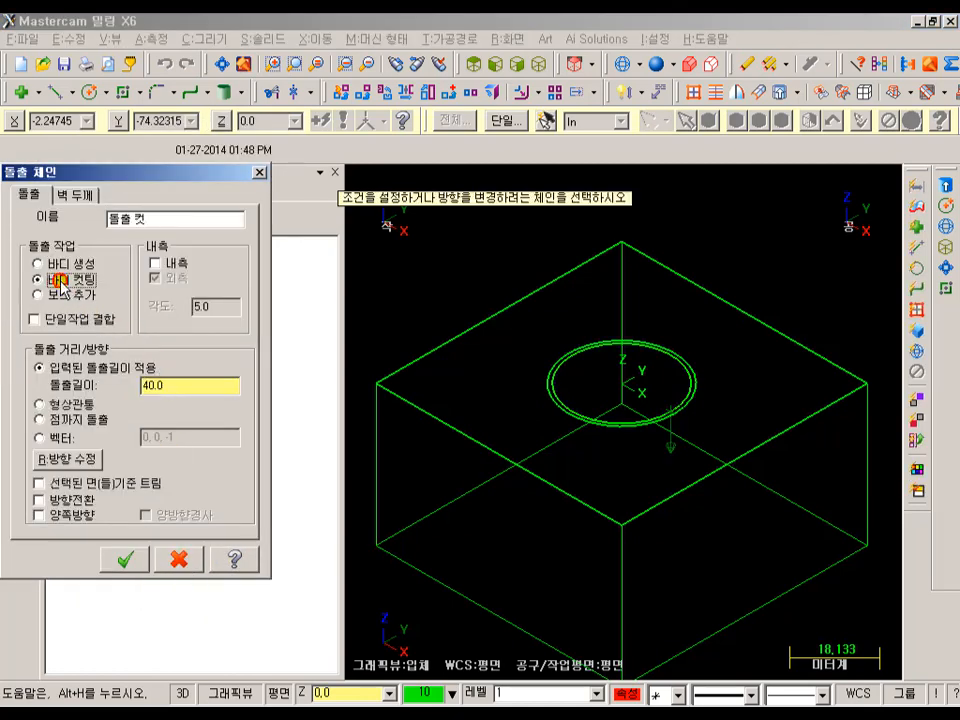
{"action": "left_click", "coordinate": [53, 406]}
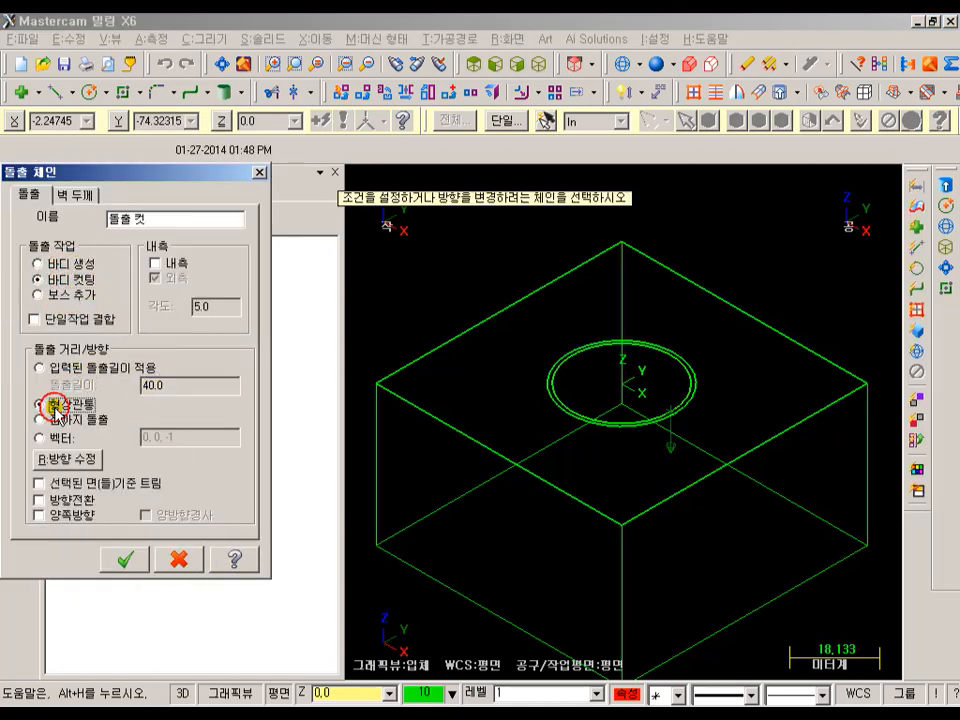
{"action": "left_click", "coordinate": [125, 560]}
{"action": "left_click", "coordinate": [656, 63]}
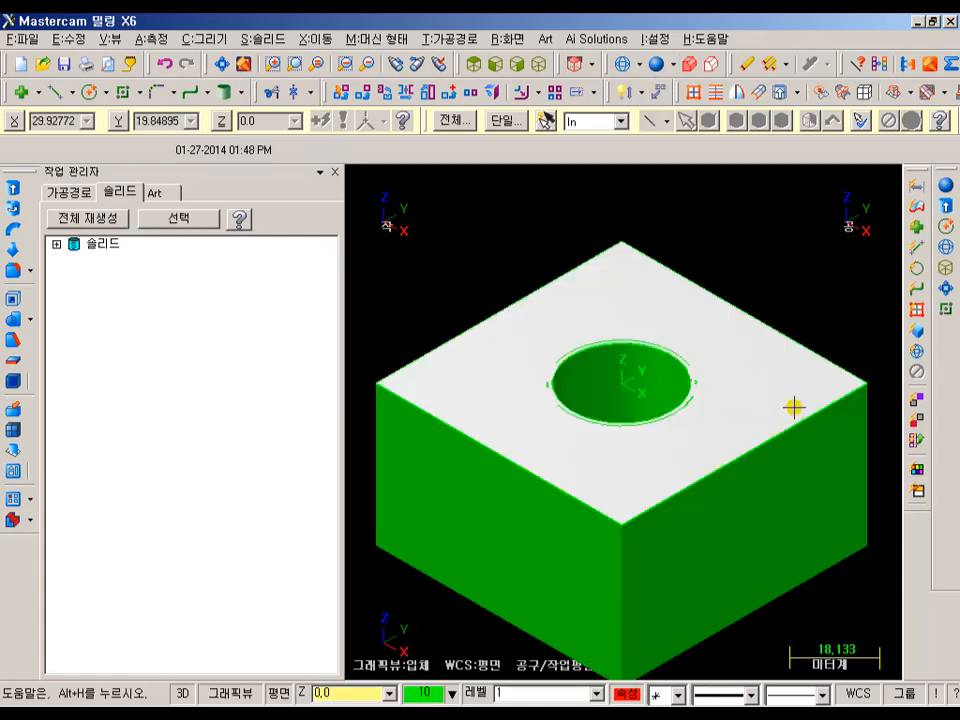
{"action": "middle_click_drag", "start_coordinate": [804, 305], "coordinate": [803, 331]}
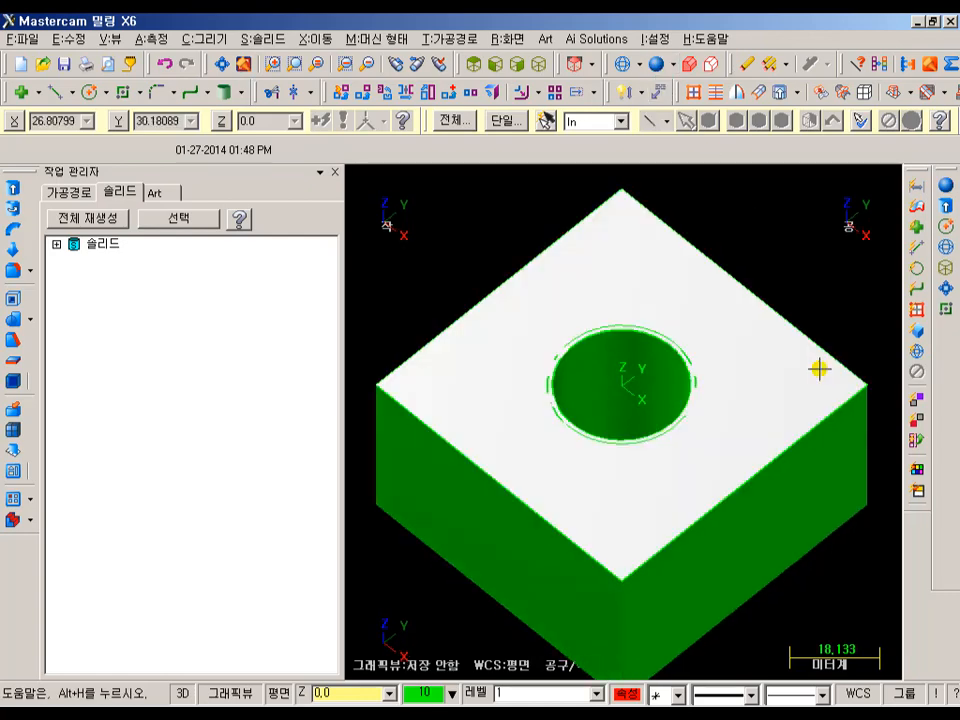
Change the colour of the square outline and circle wireframe geometry to magenta, leaving the solid green
{"action": "left_click", "coordinate": [750, 330]}
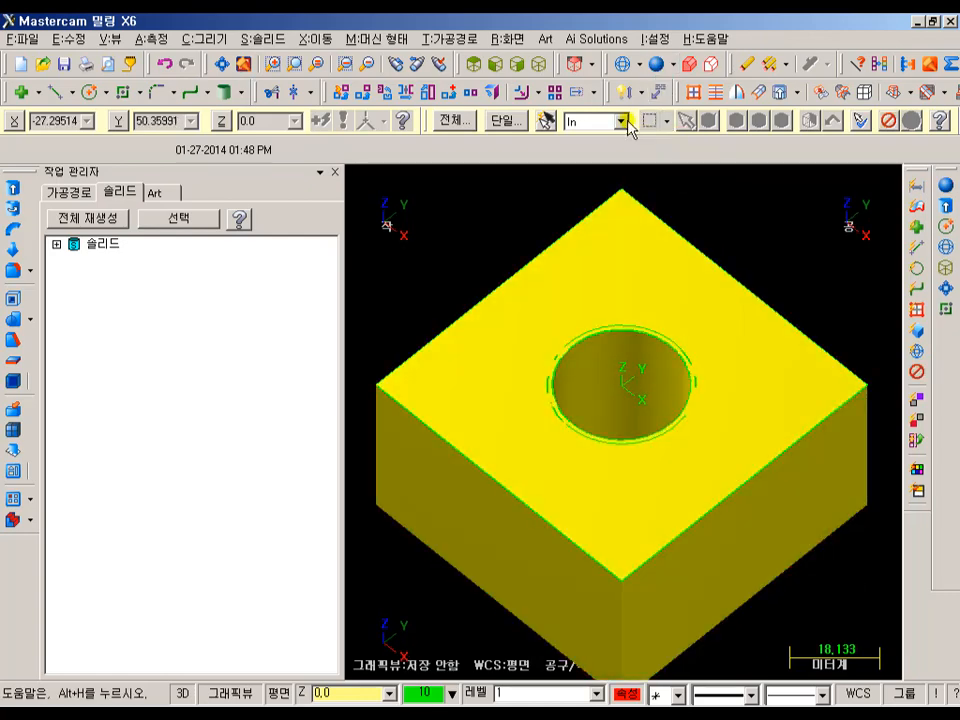
{"action": "left_click", "coordinate": [548, 122]}
{"action": "left_click", "coordinate": [428, 692]}
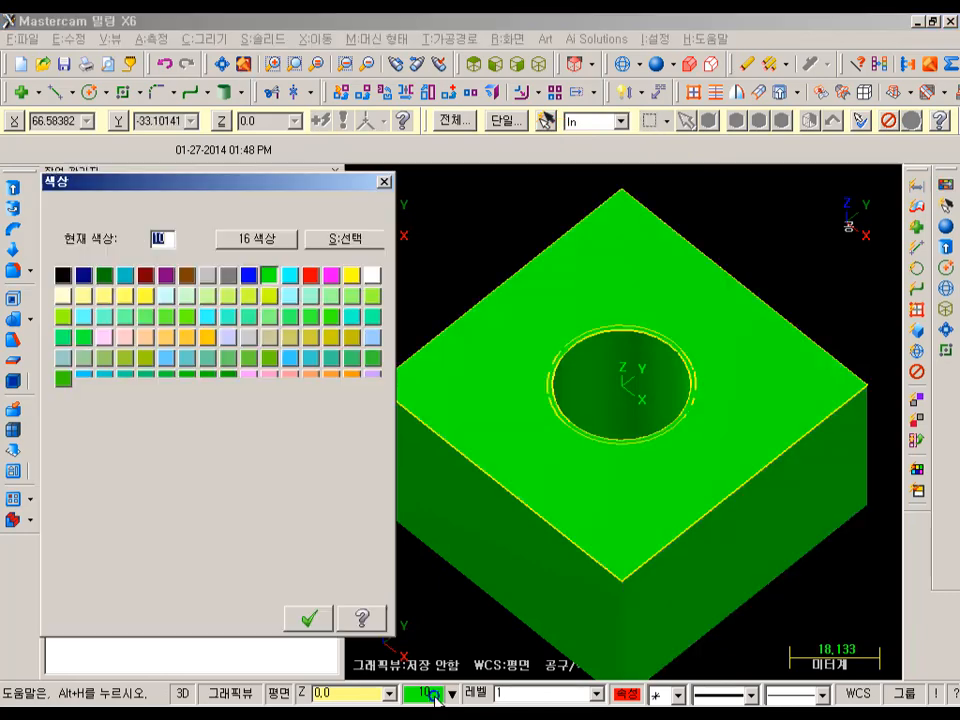
{"action": "left_click", "coordinate": [333, 280]}
{"action": "left_click", "coordinate": [310, 618]}
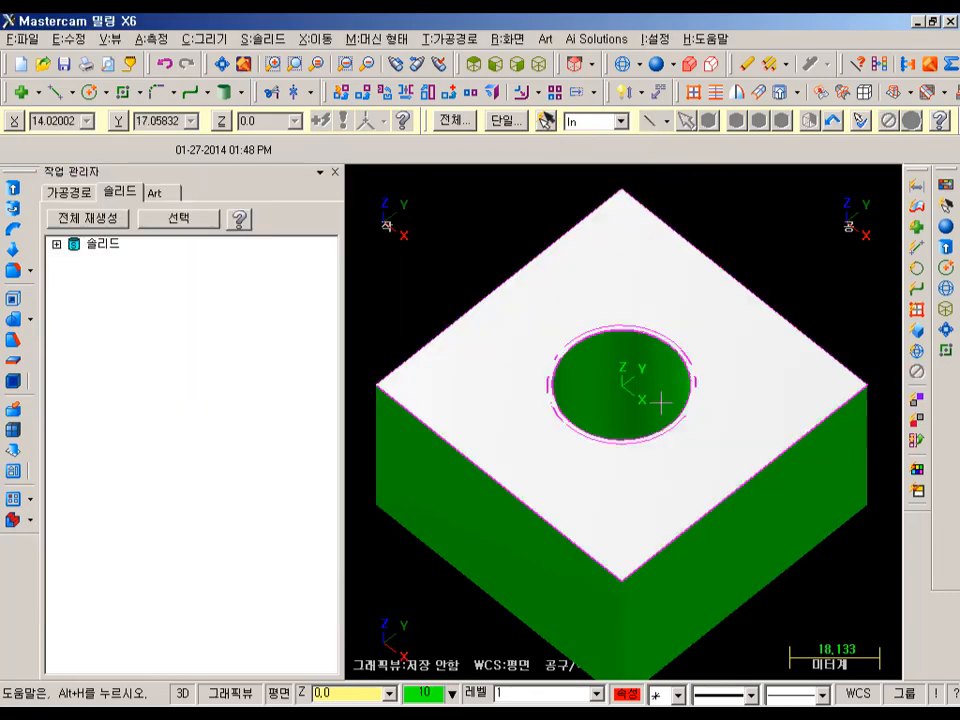
Show the block as wireframe and start a clockwise helix with a 15 mm radius, 2.5 mm pitch and 16 revolutions
{"action": "scroll", "coordinate": [857, 270], "scroll_direction": "up", "scroll_amount": 3}
{"action": "scroll", "coordinate": [567, 425], "scroll_direction": "up", "scroll_amount": 2}
{"action": "middle_click_drag", "start_coordinate": [624, 411], "coordinate": [735, 347]}
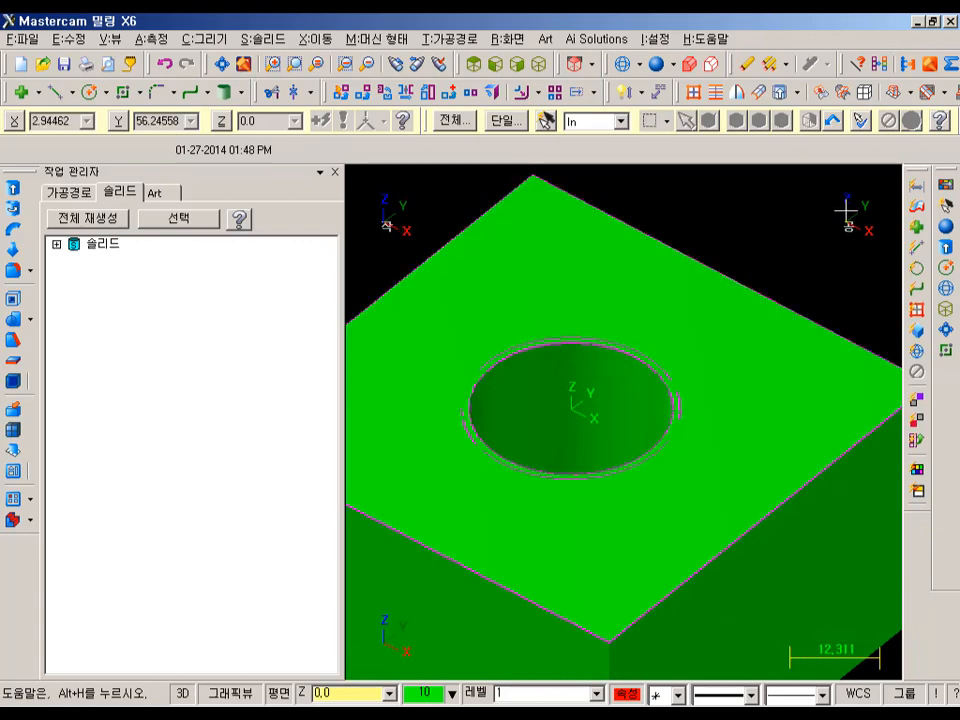
{"action": "scroll", "coordinate": [812, 223], "scroll_direction": "down", "scroll_amount": 2}
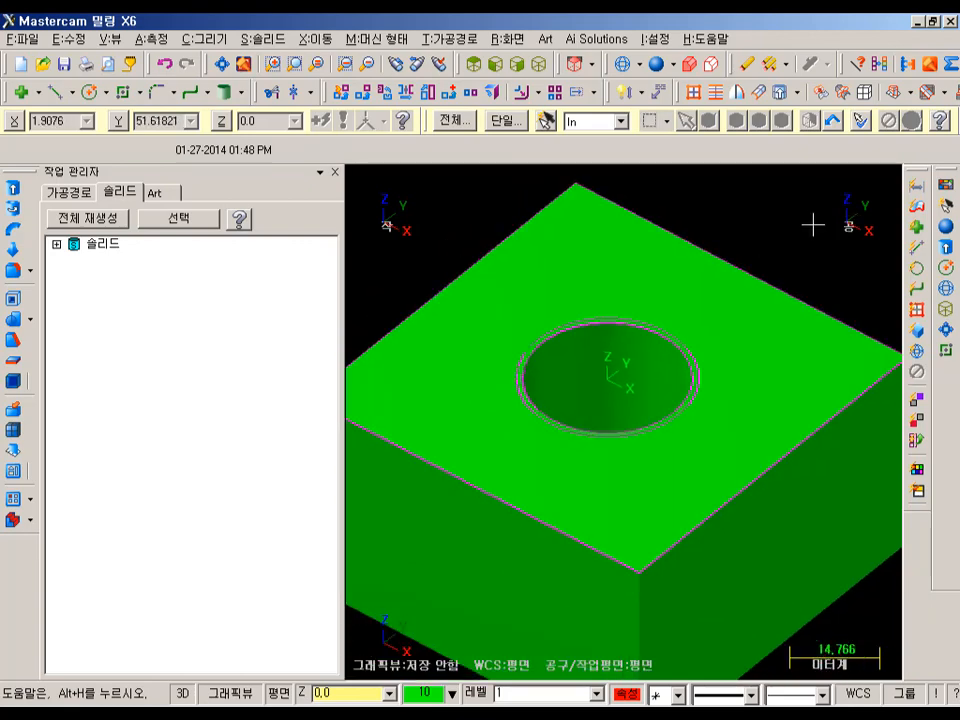
{"action": "scroll", "coordinate": [782, 204], "scroll_direction": "down", "scroll_amount": 1}
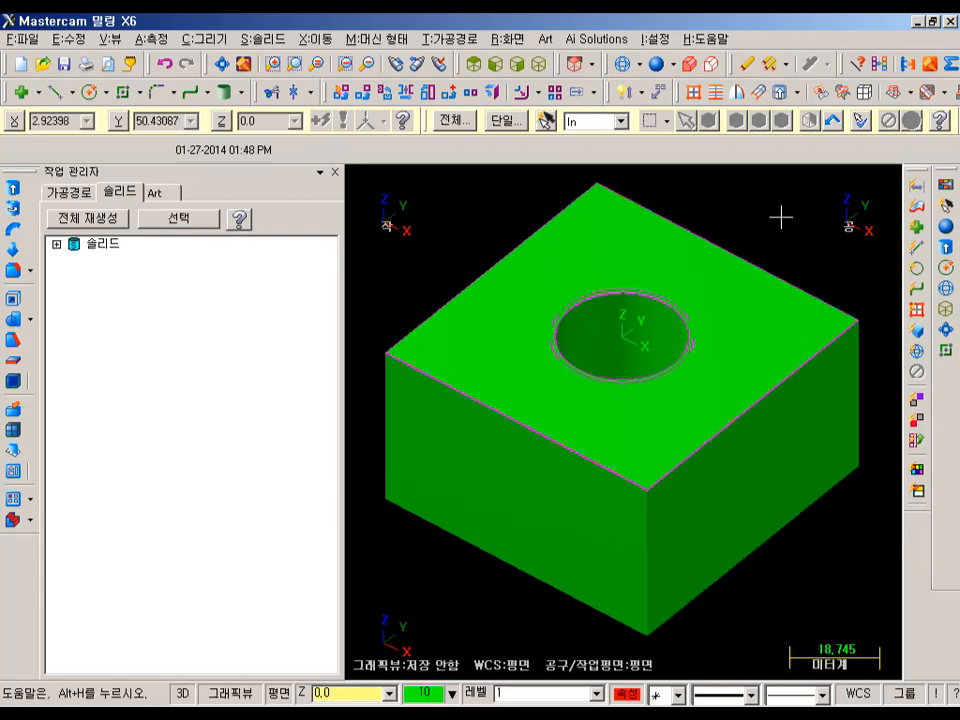
{"action": "left_click", "coordinate": [708, 119]}
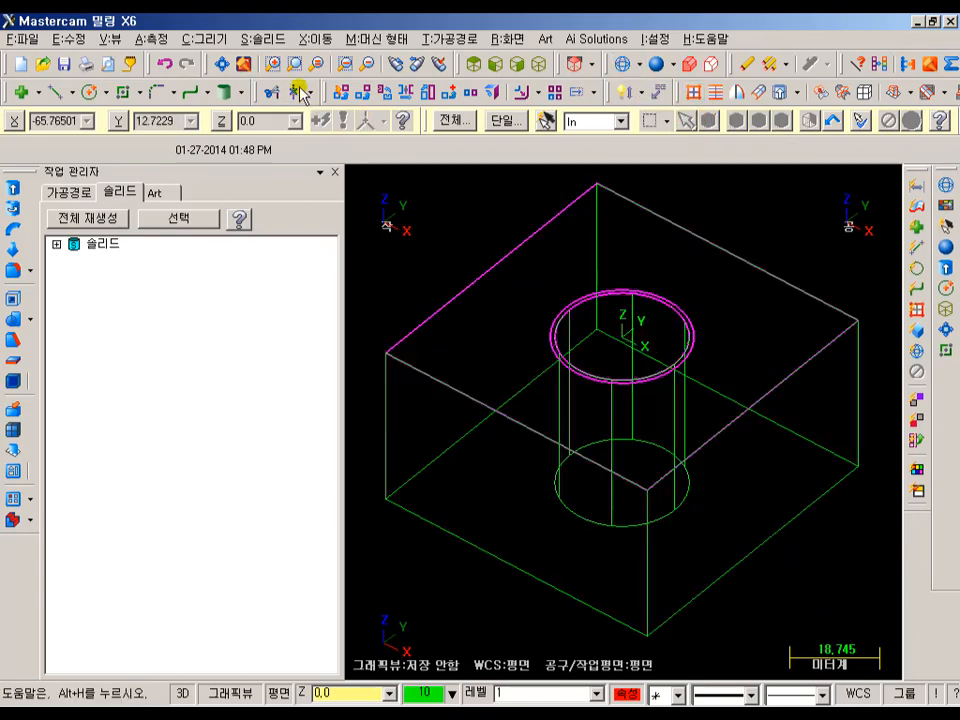
{"action": "left_click", "coordinate": [213, 42]}
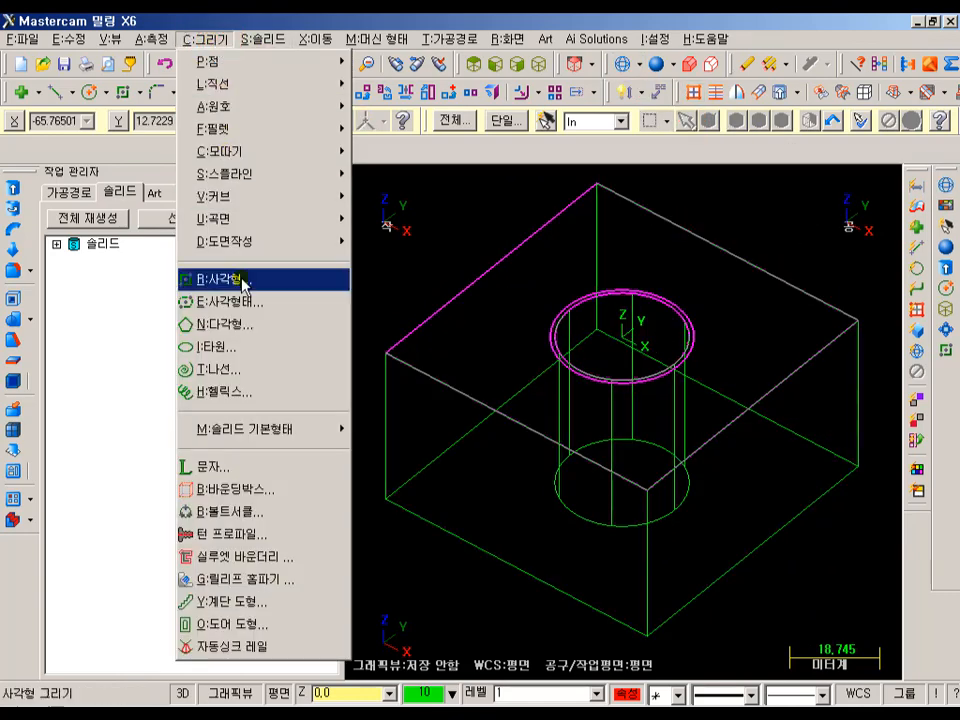
{"action": "left_click", "coordinate": [236, 393]}
{"action": "left_click_drag", "start_coordinate": [338, 288], "coordinate": [271, 42]}
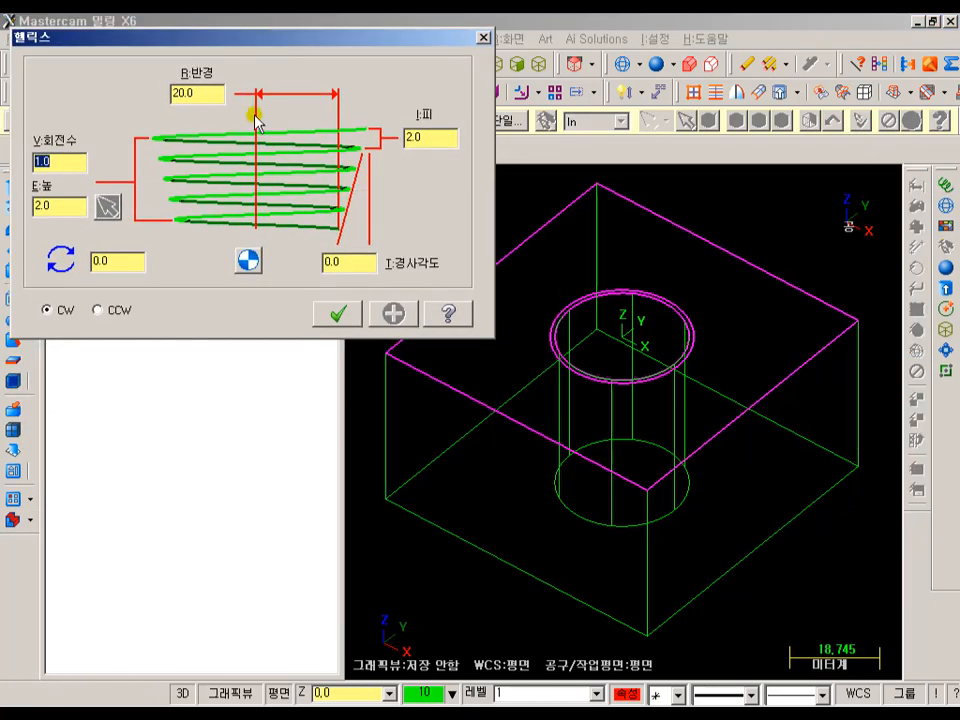
{"action": "left_click", "coordinate": [201, 96]}
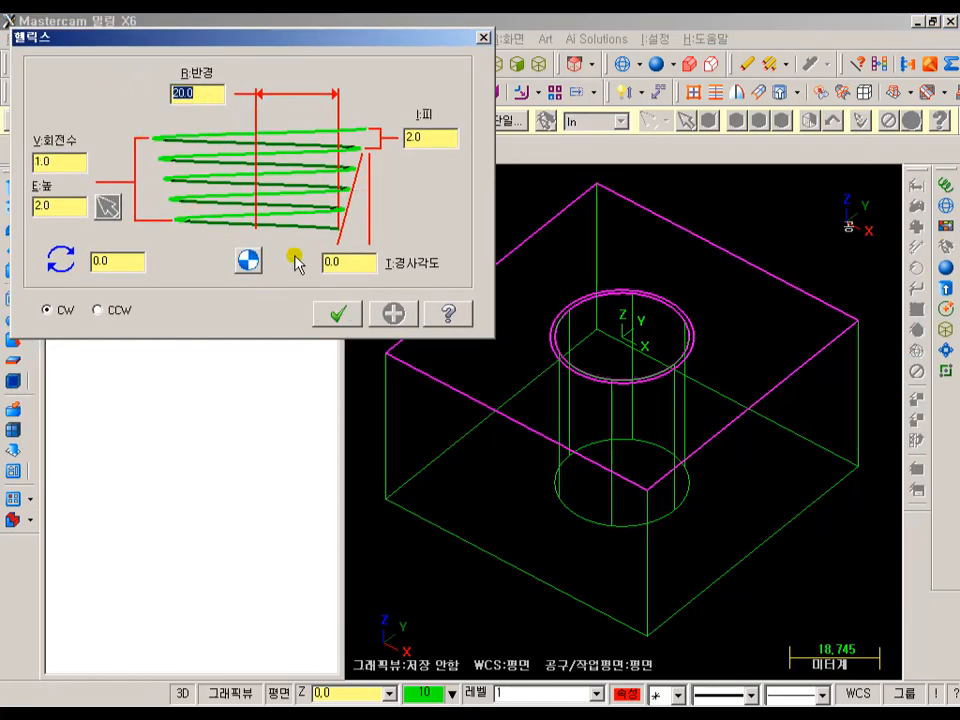
{"action": "type", "text": "15"}
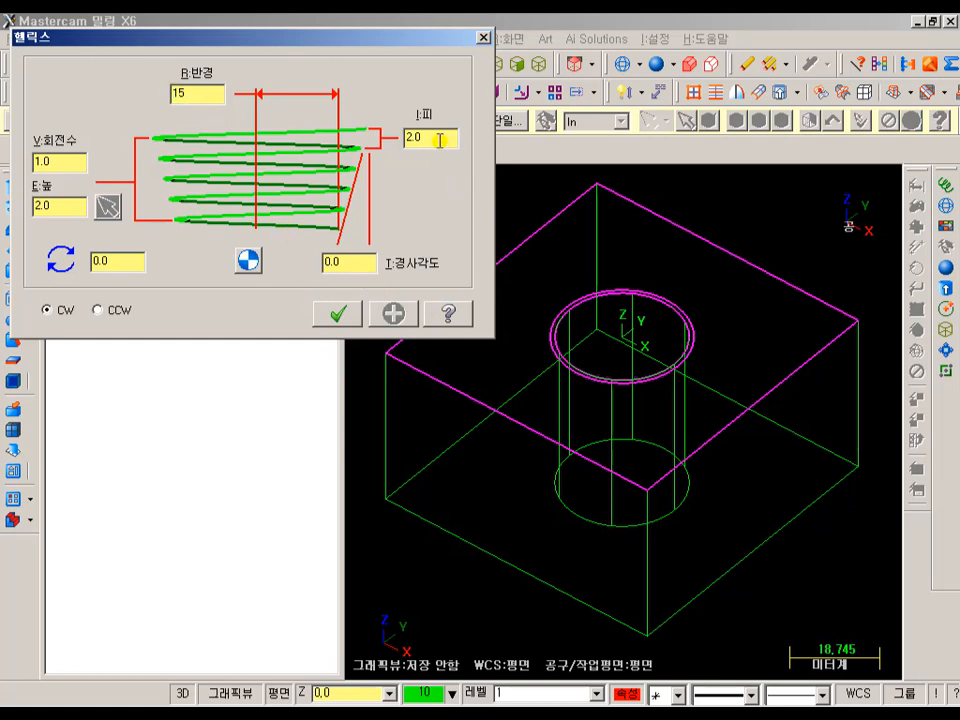
{"action": "left_click_drag", "start_coordinate": [442, 143], "coordinate": [356, 154]}
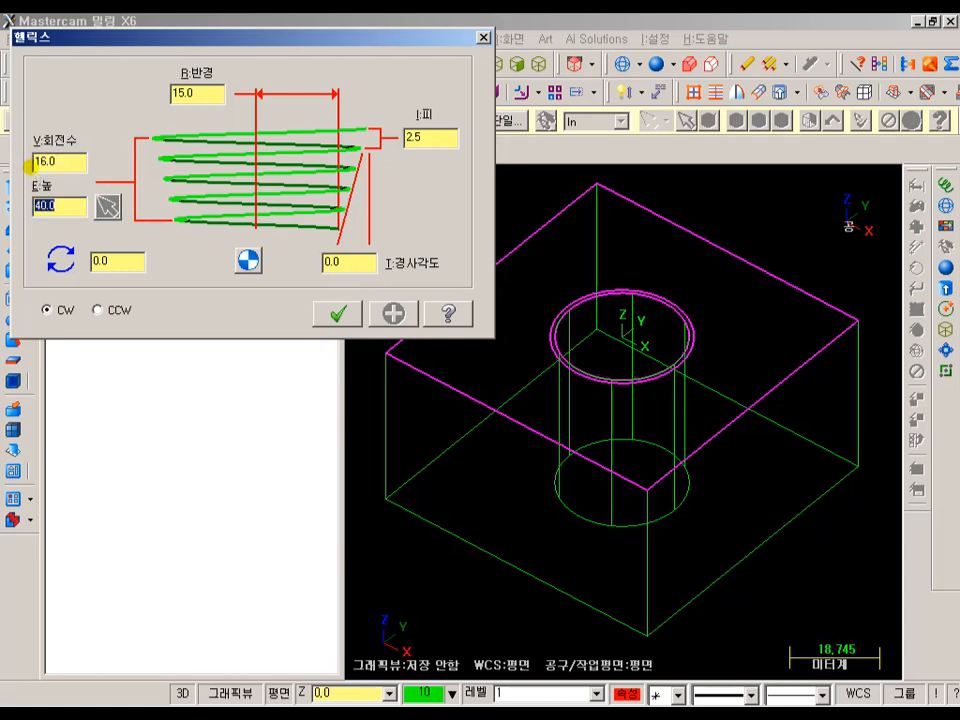
Increase the helix revolutions to 17, then 18, so the thread path extends past both block faces
{"action": "left_click", "coordinate": [68, 163]}
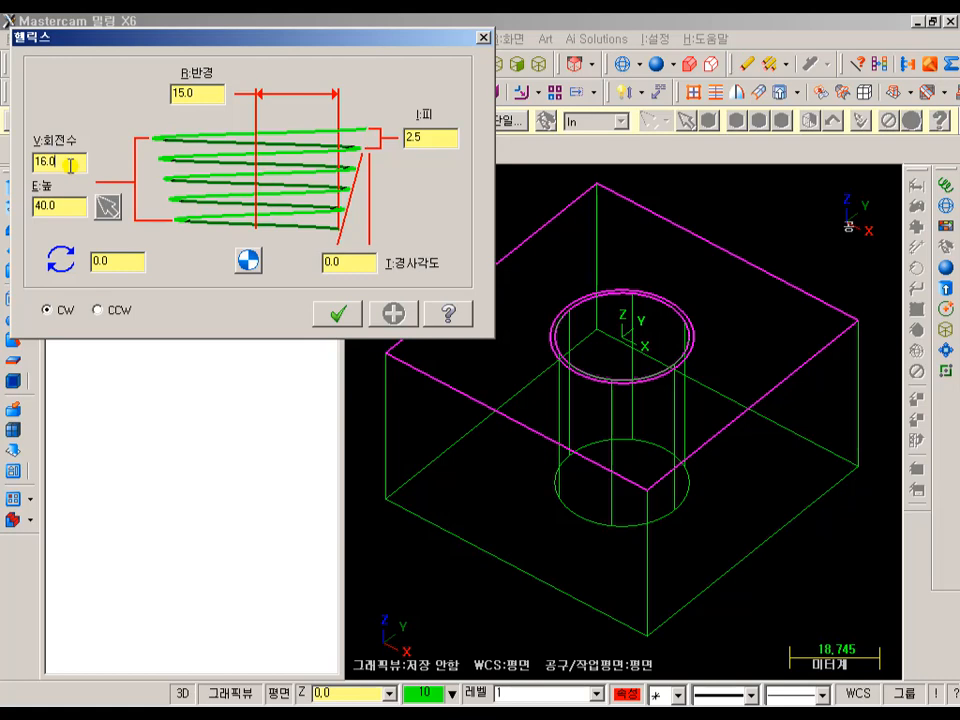
{"action": "double_click", "coordinate": [68, 163]}
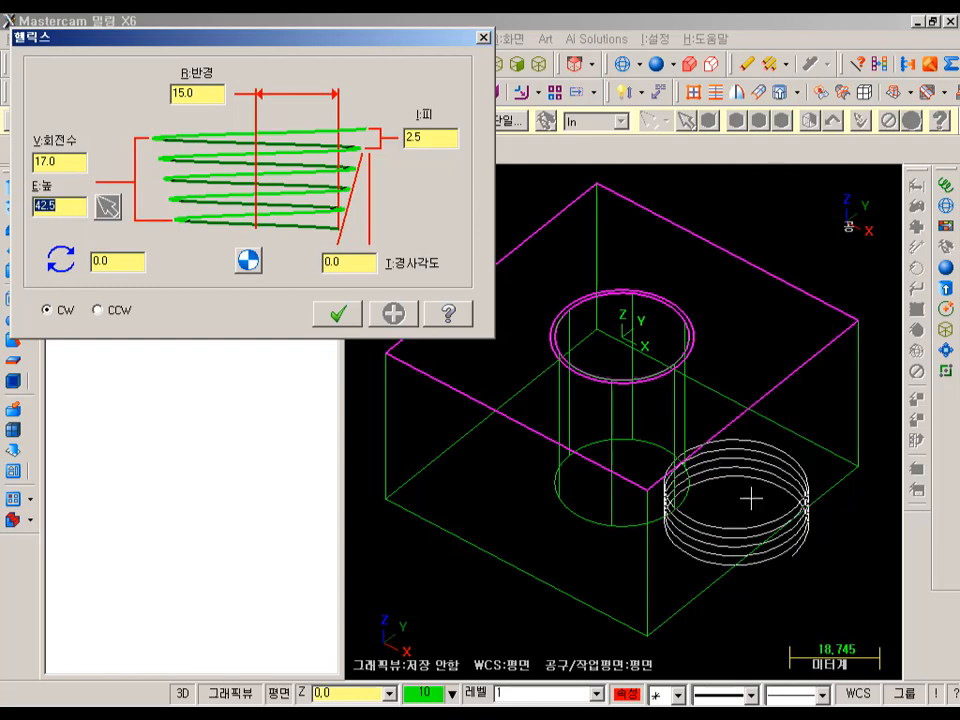
{"action": "left_click", "coordinate": [70, 160]}
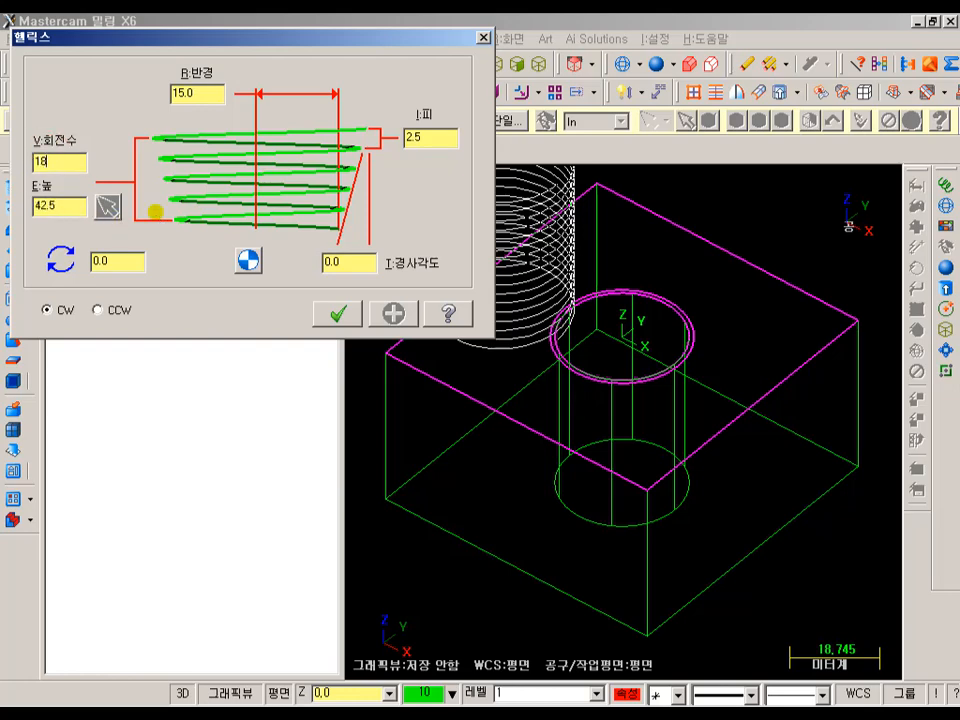
{"action": "type", "text": "18"}
{"action": "key", "text": "Tab"}
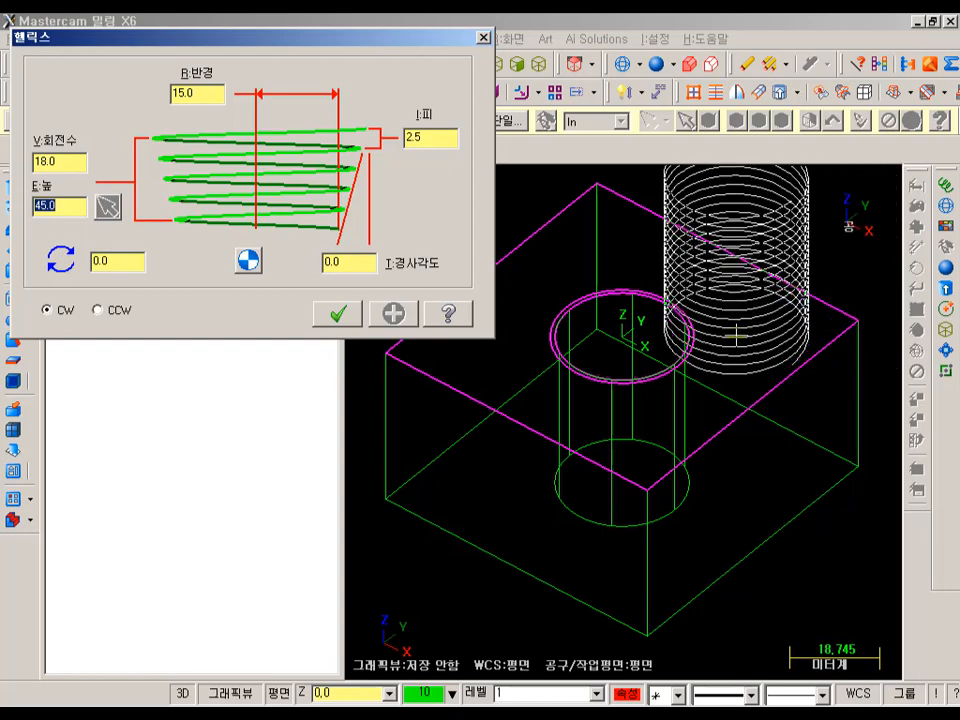
Place the helix centre on the hole axis at Z-42.5 and create the helix
{"action": "left_click", "coordinate": [625, 345]}
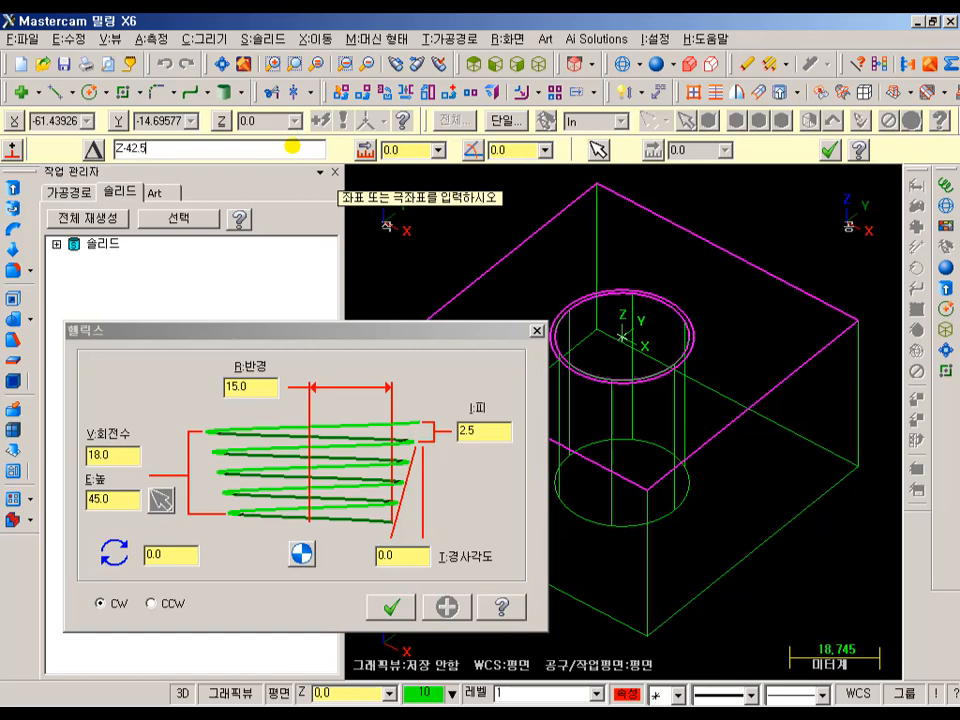
{"action": "key", "text": "Return"}
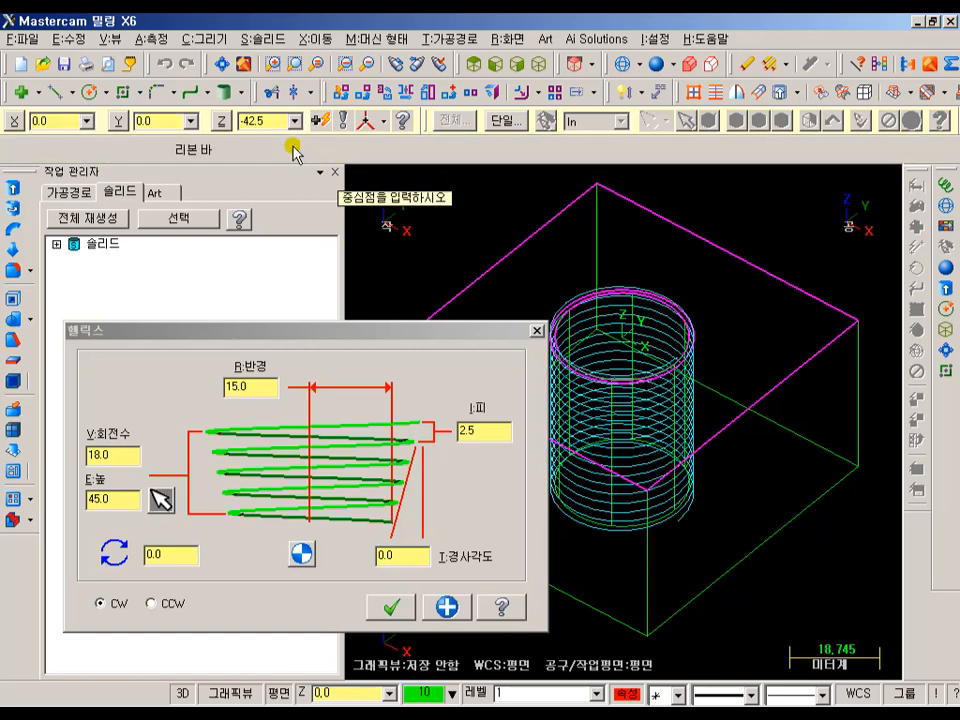
{"action": "left_click", "coordinate": [396, 612]}
{"action": "middle_click_drag", "start_coordinate": [394, 580], "coordinate": [700, 349]}
{"action": "scroll", "coordinate": [812, 585], "scroll_direction": "up", "scroll_amount": 3}
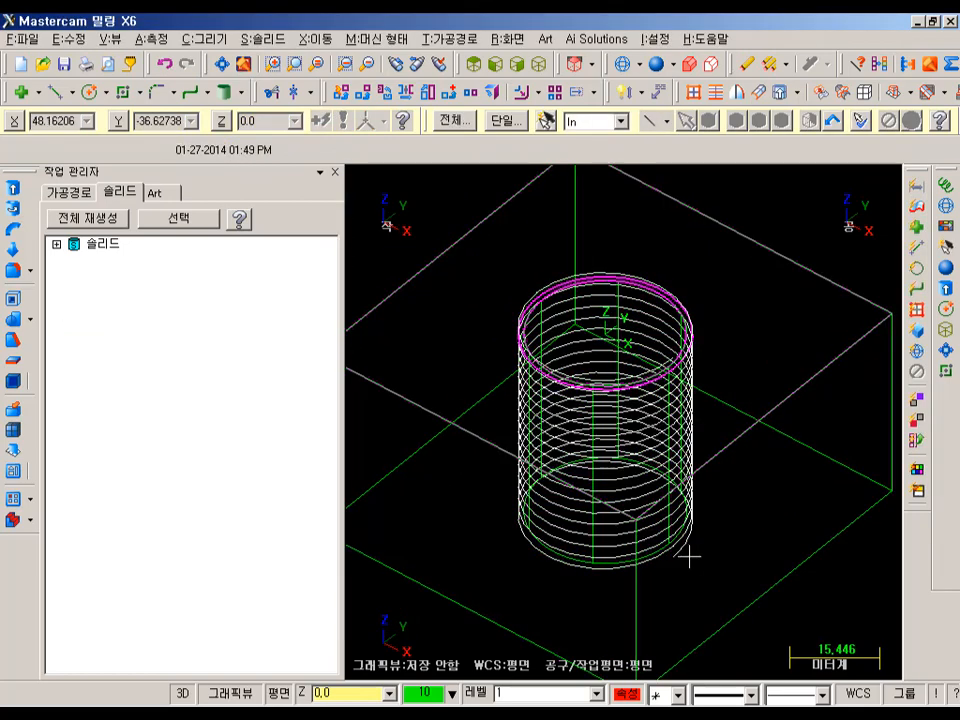
Change the helix colour to cyan
{"action": "left_click", "coordinate": [733, 604]}
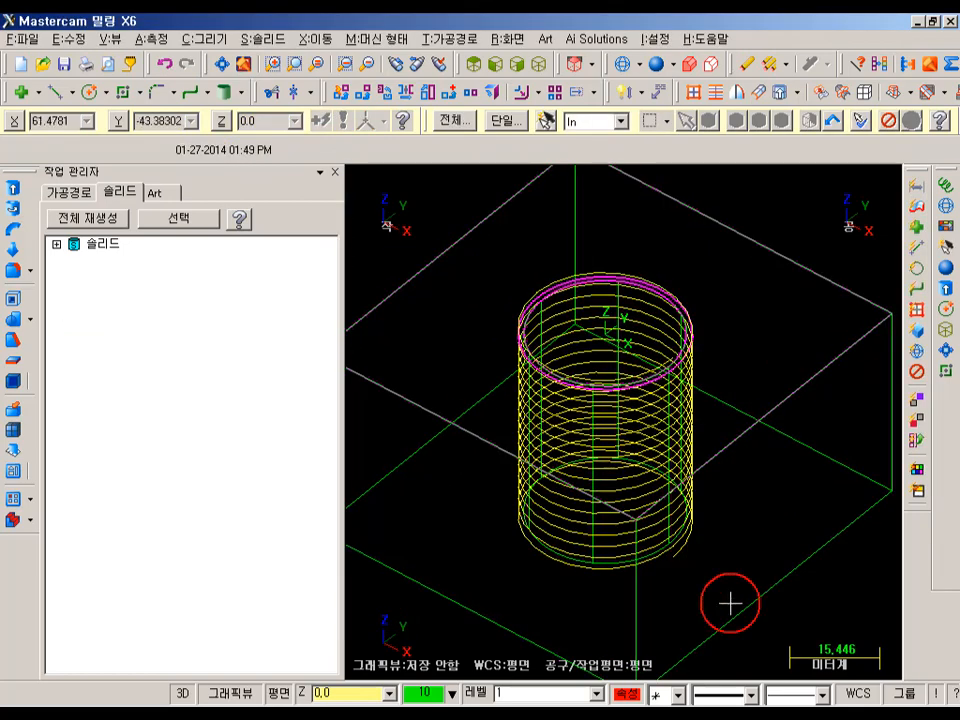
{"action": "left_click", "coordinate": [417, 699]}
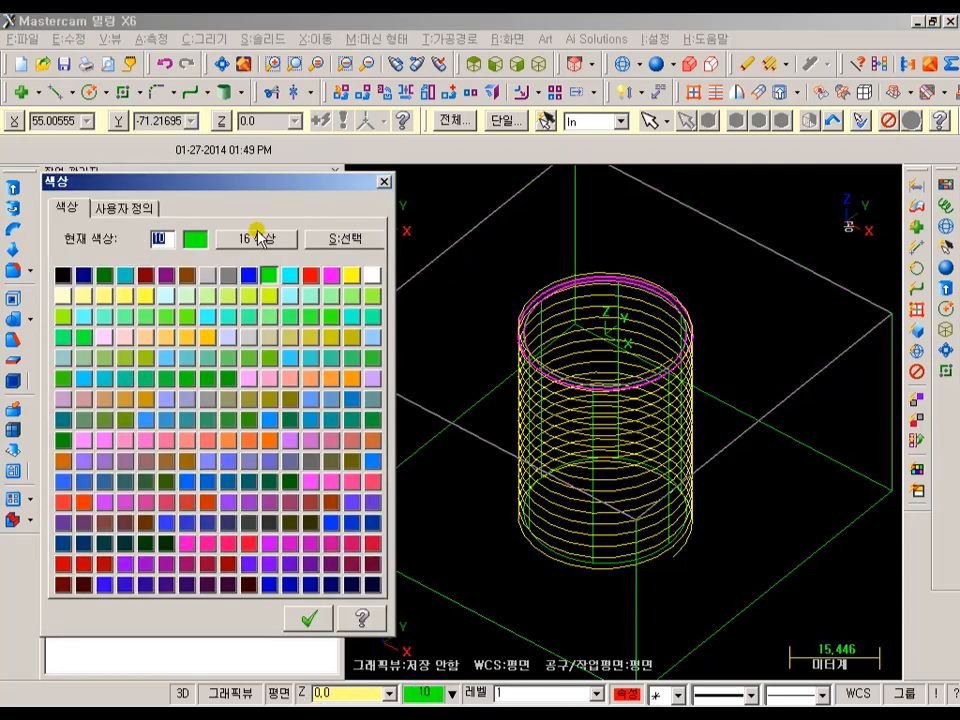
{"action": "left_click", "coordinate": [286, 276]}
{"action": "left_click", "coordinate": [308, 618]}
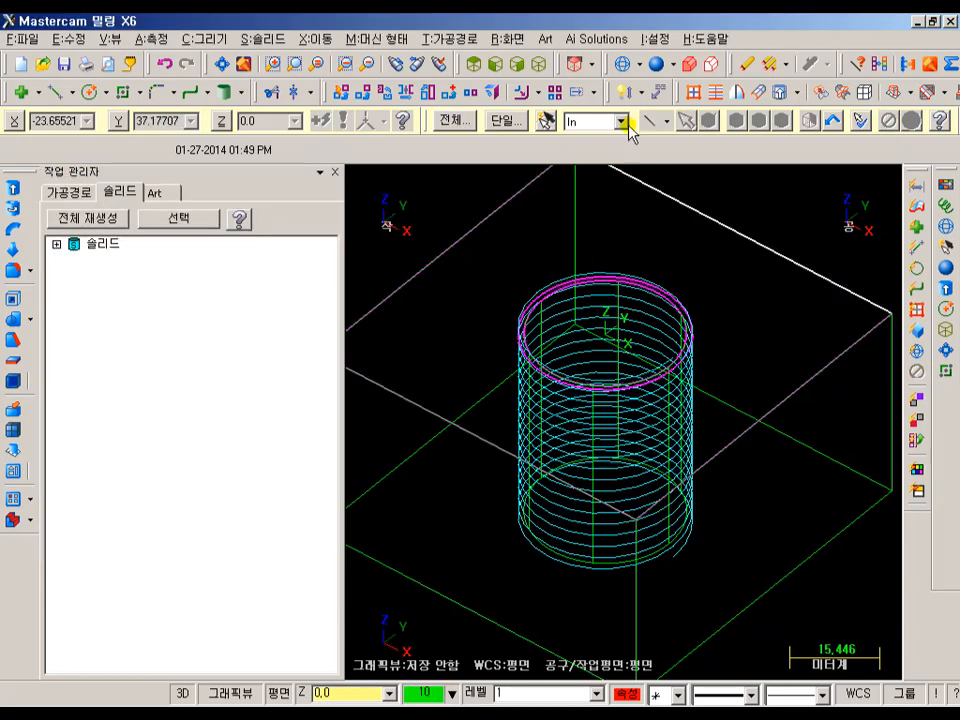
Check the helix overrun from the front, then isolate the helix by hiding all other geometry
{"action": "left_click", "coordinate": [494, 66]}
{"action": "scroll", "coordinate": [690, 358], "scroll_direction": "up", "scroll_amount": 3}
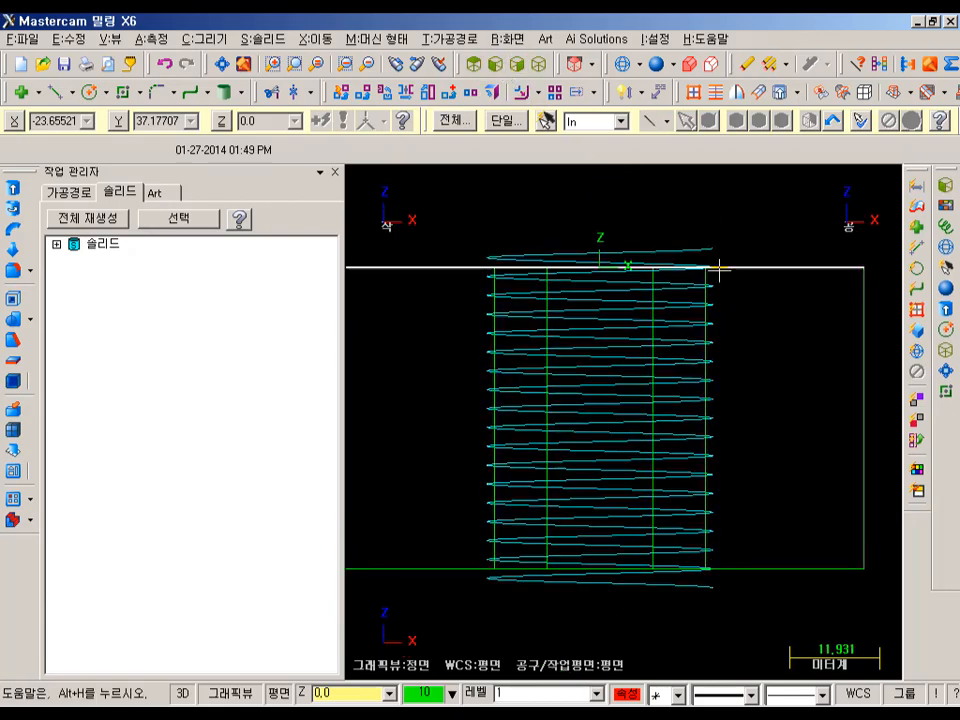
{"action": "middle_click_drag", "start_coordinate": [752, 326], "coordinate": [789, 360]}
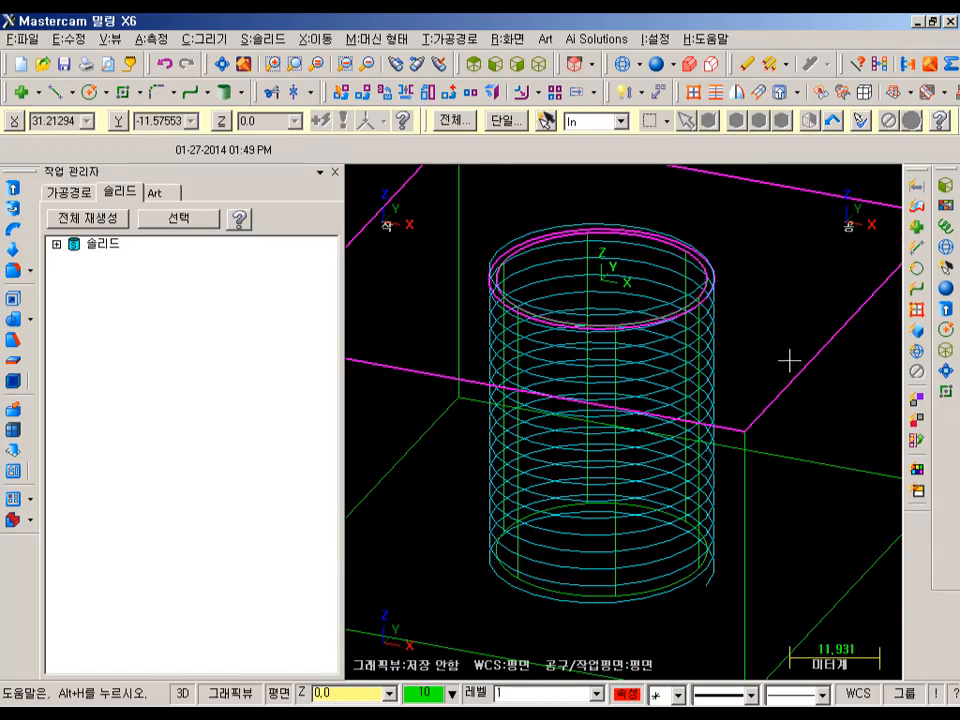
{"action": "scroll", "coordinate": [740, 270], "scroll_direction": "up", "scroll_amount": 4}
{"action": "middle_click_drag", "start_coordinate": [748, 250], "coordinate": [750, 260]}
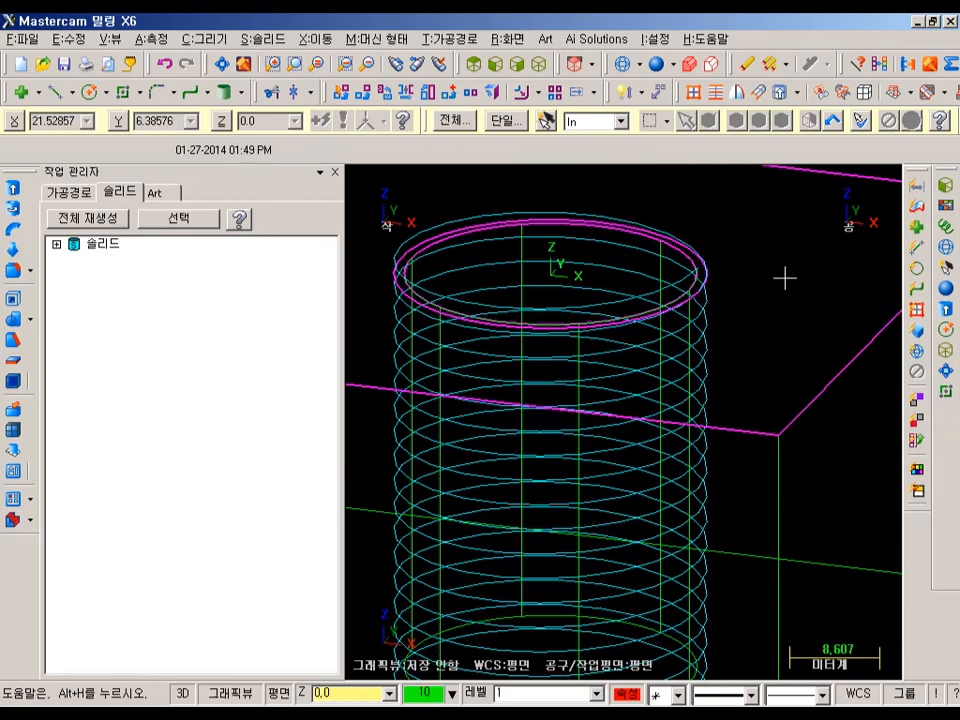
{"action": "left_click", "coordinate": [707, 262]}
{"action": "left_click", "coordinate": [683, 277]}
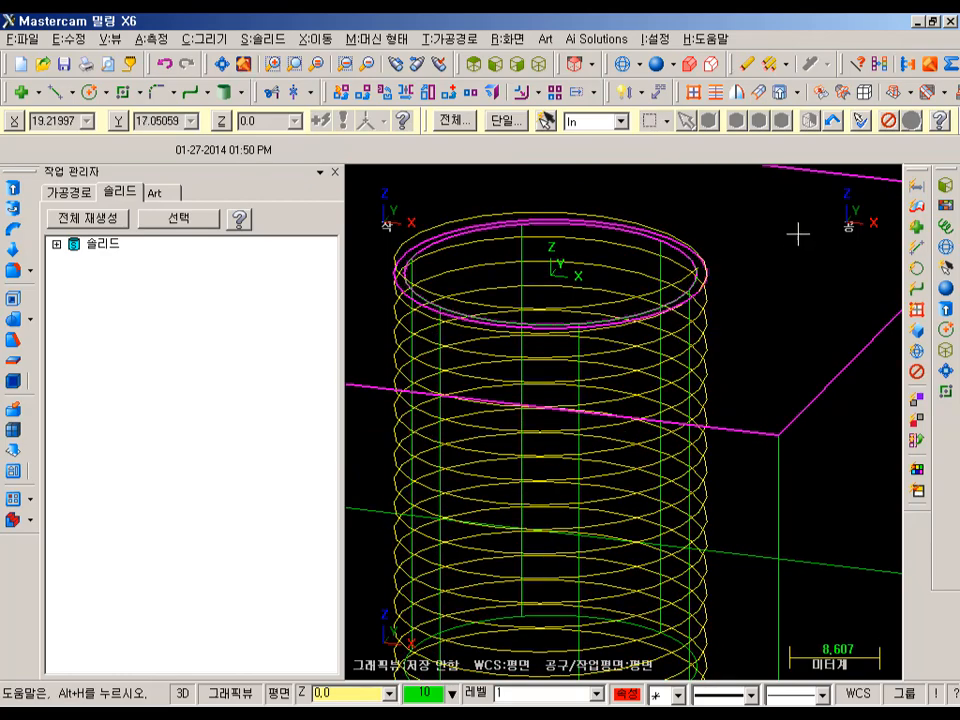
{"action": "key", "text": "alt+e"}
{"action": "scroll", "coordinate": [752, 302], "scroll_direction": "down", "scroll_amount": 2}
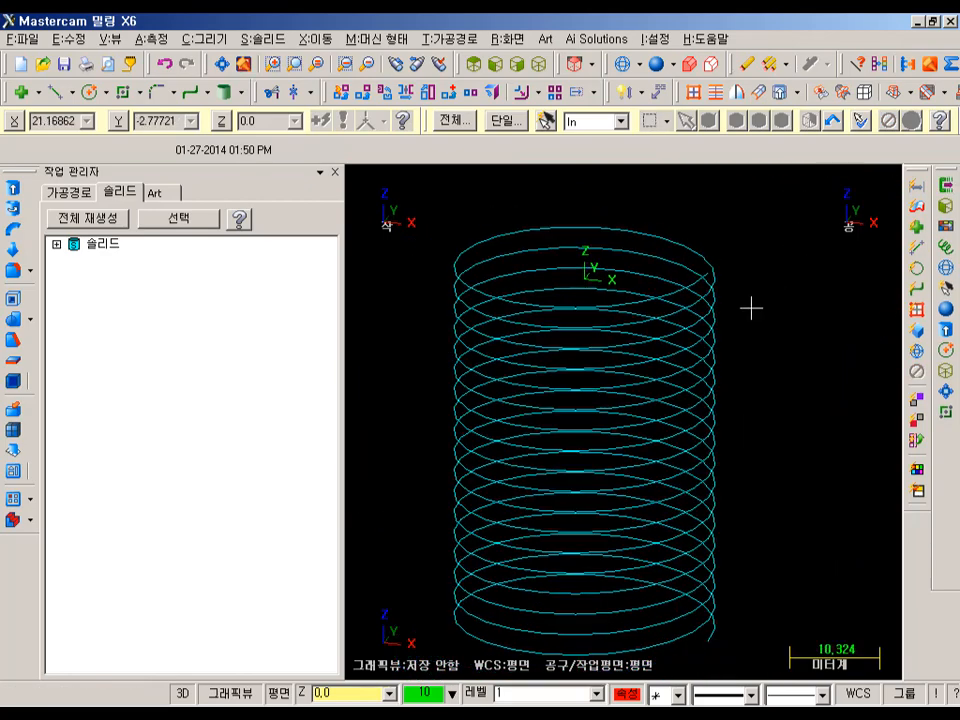
Set the construction plane to front and place a point on the upper end of the helix
{"action": "middle_click_drag", "start_coordinate": [752, 290], "coordinate": [750, 229]}
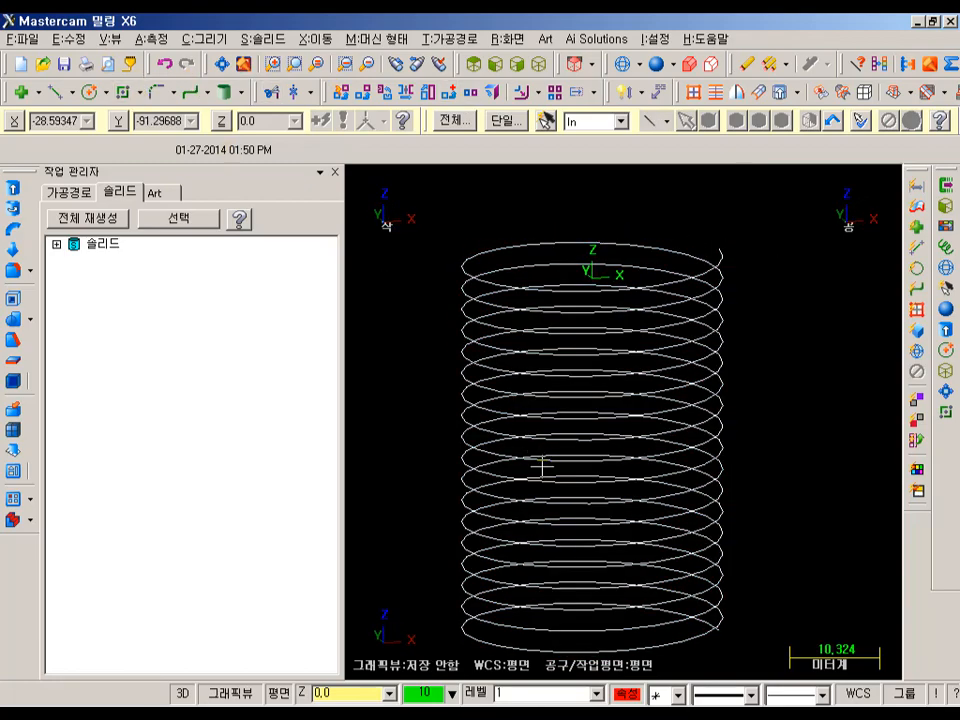
{"action": "left_click", "coordinate": [280, 693]}
{"action": "left_click", "coordinate": [325, 202]}
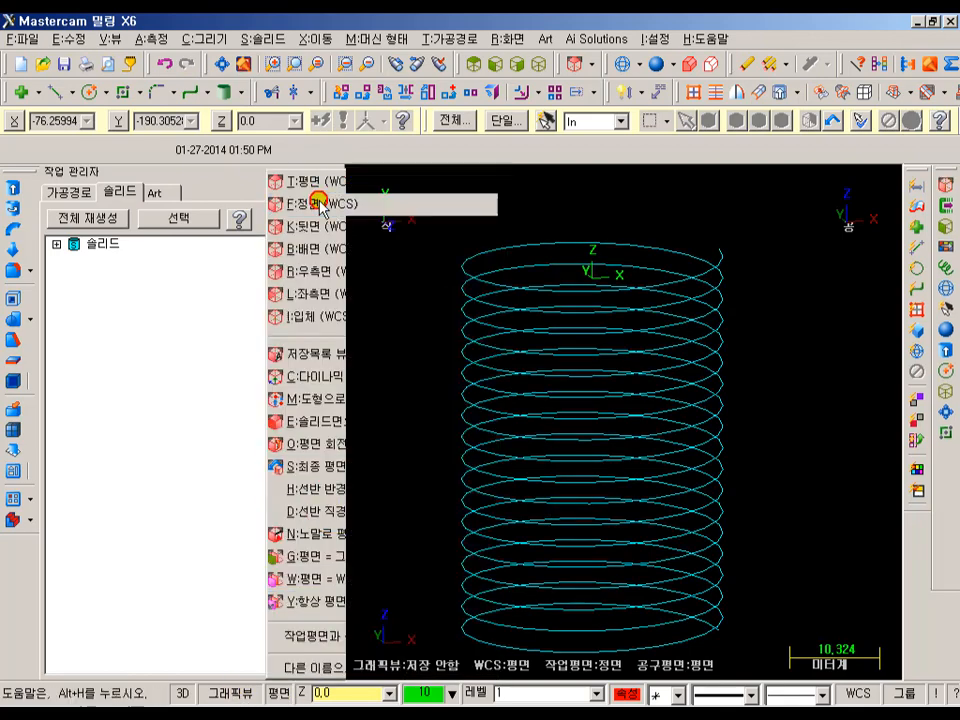
{"action": "left_click", "coordinate": [47, 93]}
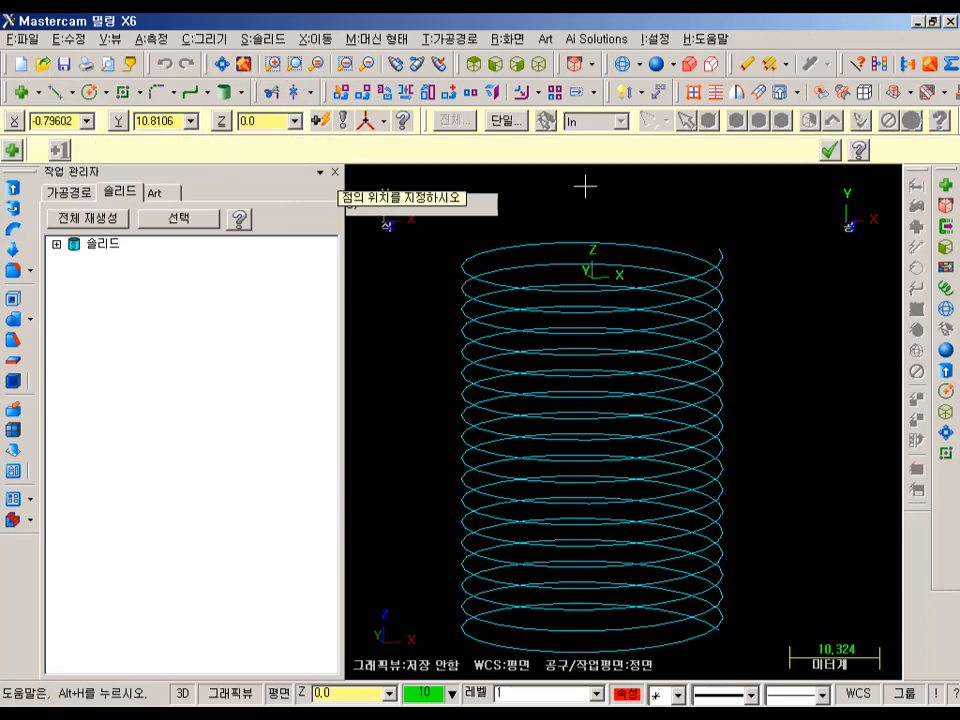
{"action": "left_click", "coordinate": [721, 249]}
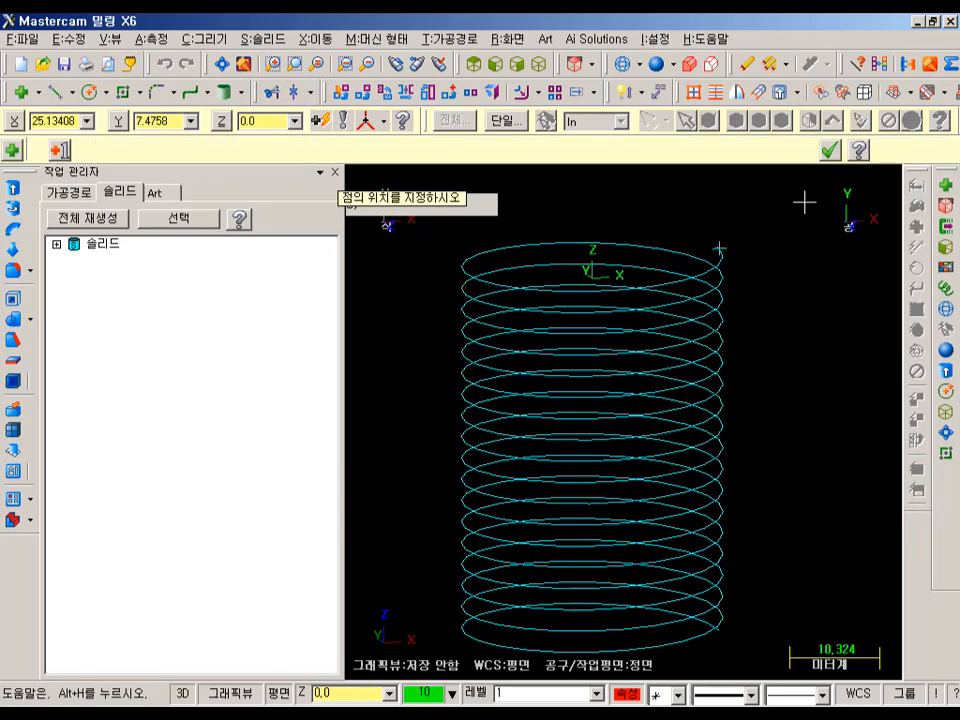
{"action": "left_click", "coordinate": [829, 151]}
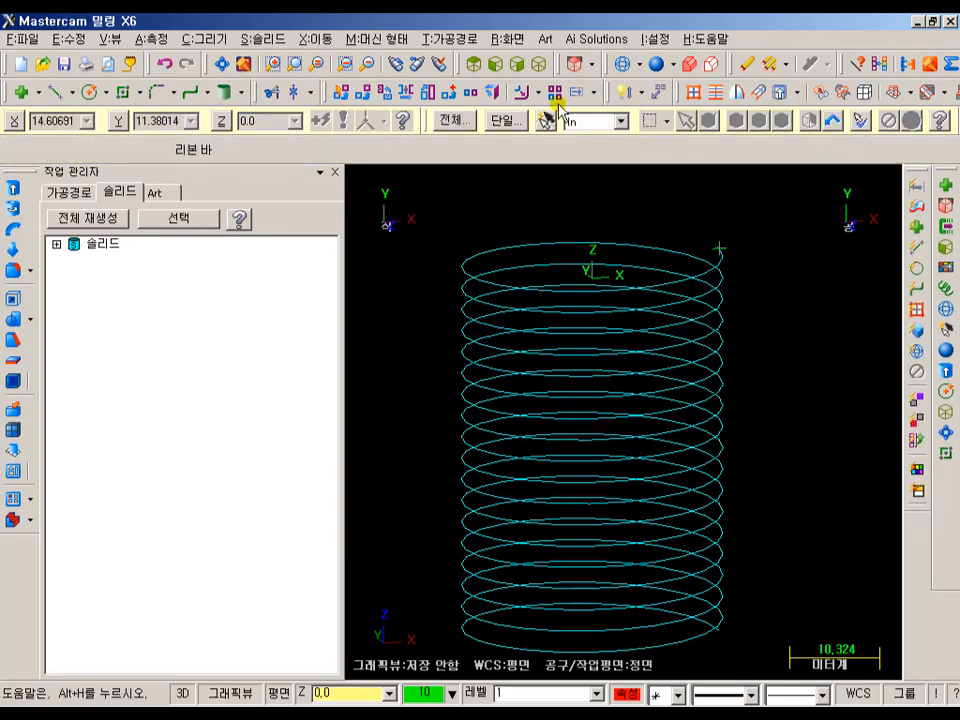
In the front view, place a three-sided circumscribed polygon centred on the helix end point with a radius of about 1.29 mm
{"action": "left_click", "coordinate": [494, 64]}
{"action": "scroll", "coordinate": [754, 216], "scroll_direction": "up", "scroll_amount": 5}
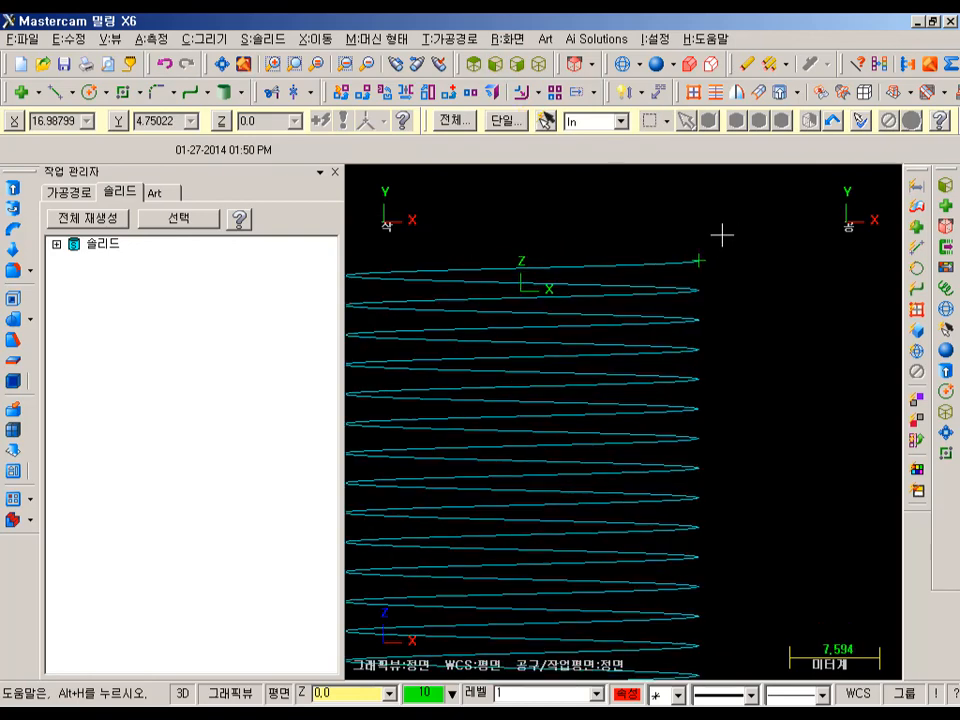
{"action": "scroll", "coordinate": [683, 244], "scroll_direction": "up", "scroll_amount": 1}
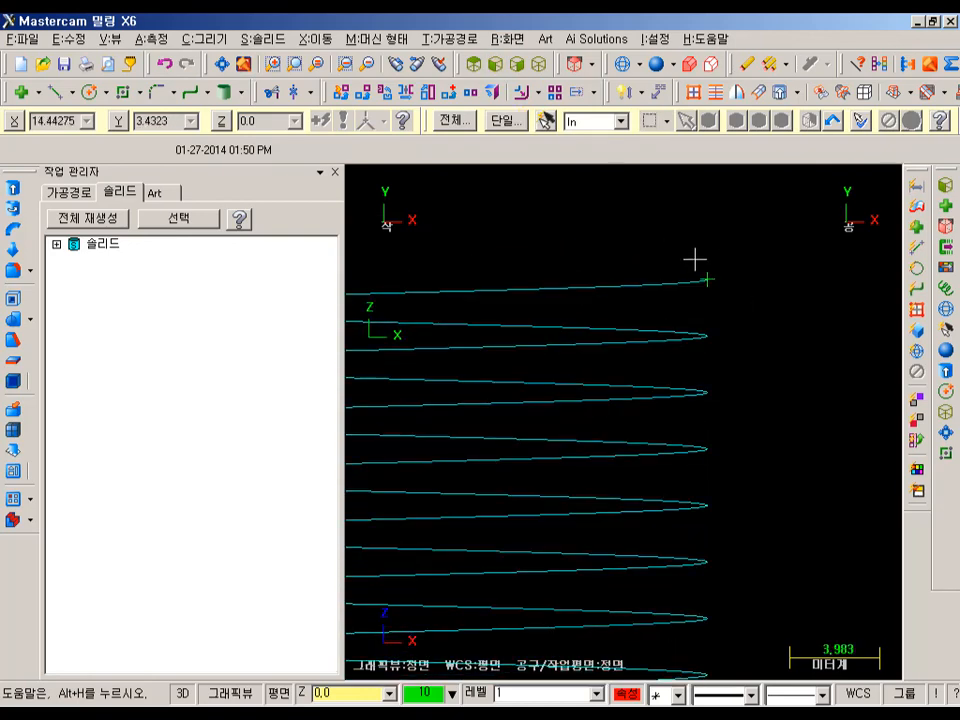
{"action": "left_click", "coordinate": [106, 93]}
{"action": "left_click", "coordinate": [141, 92]}
{"action": "left_click", "coordinate": [141, 92]}
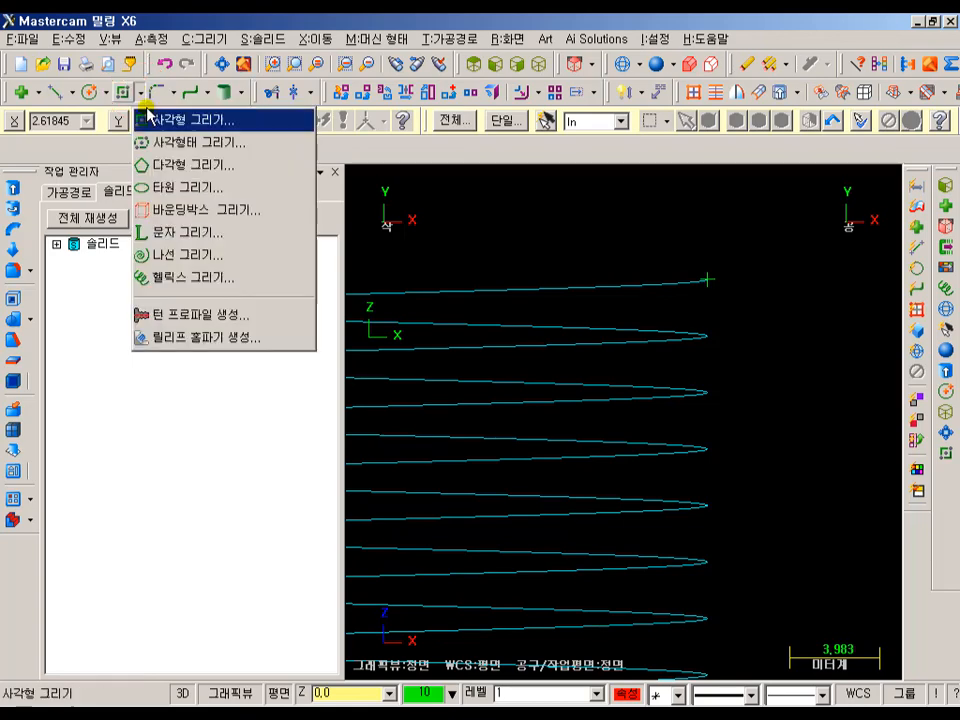
{"action": "left_click", "coordinate": [150, 164]}
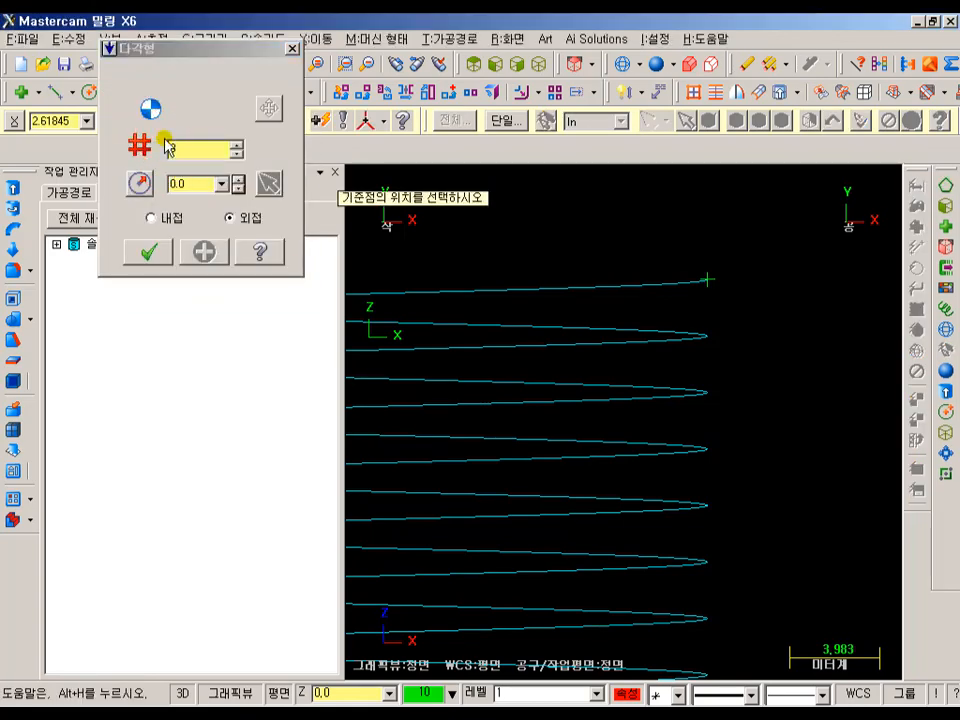
{"action": "left_click", "coordinate": [712, 281]}
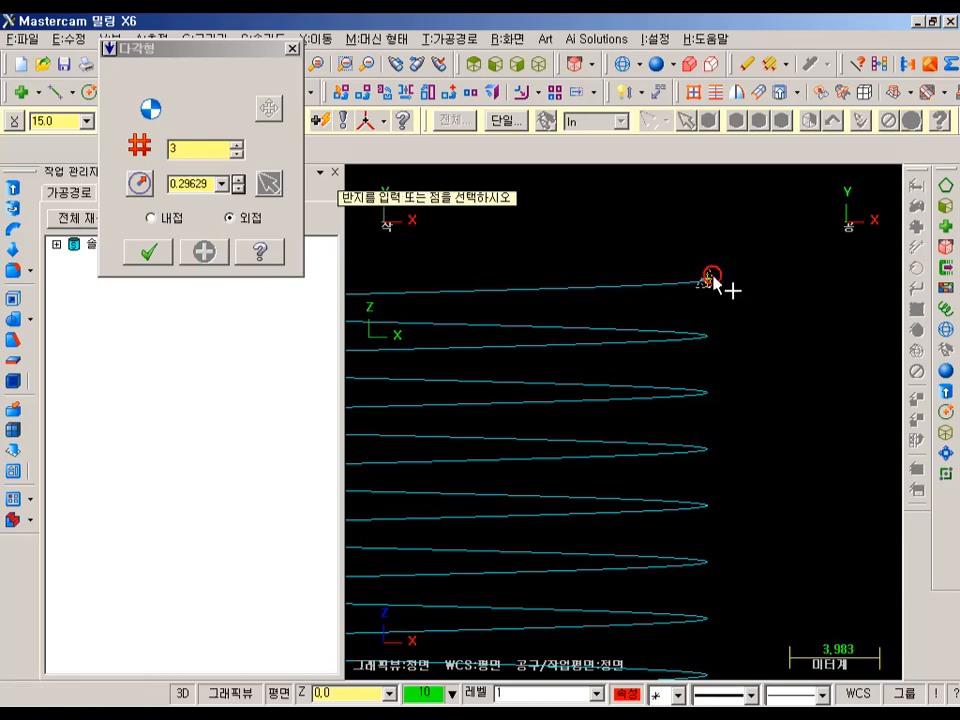
{"action": "left_click", "coordinate": [737, 268]}
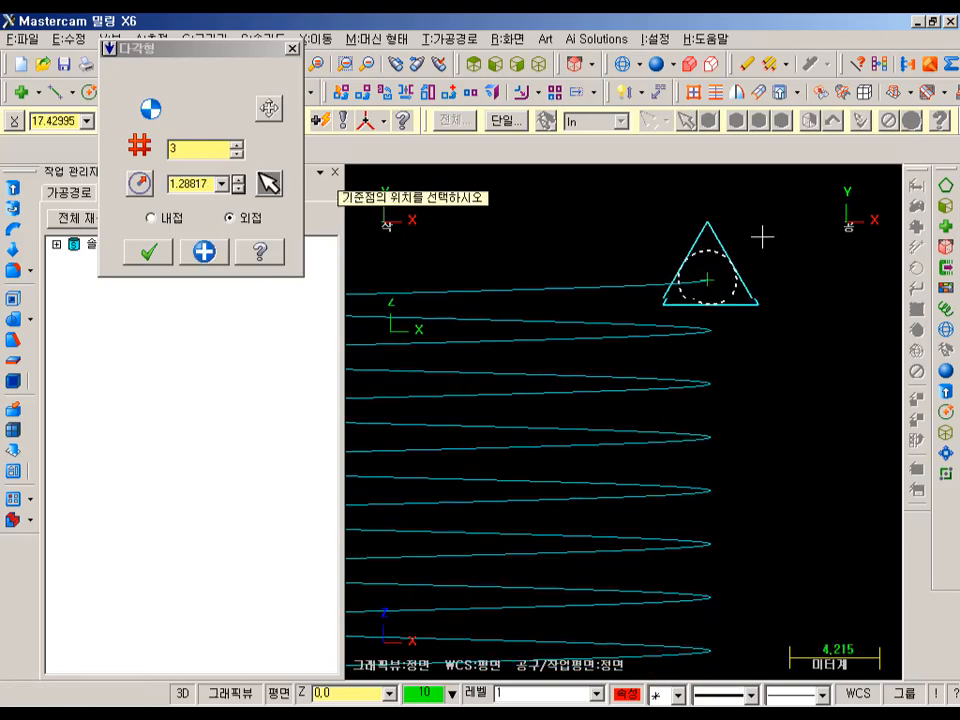
{"action": "scroll", "coordinate": [761, 236], "scroll_direction": "up", "scroll_amount": 5}
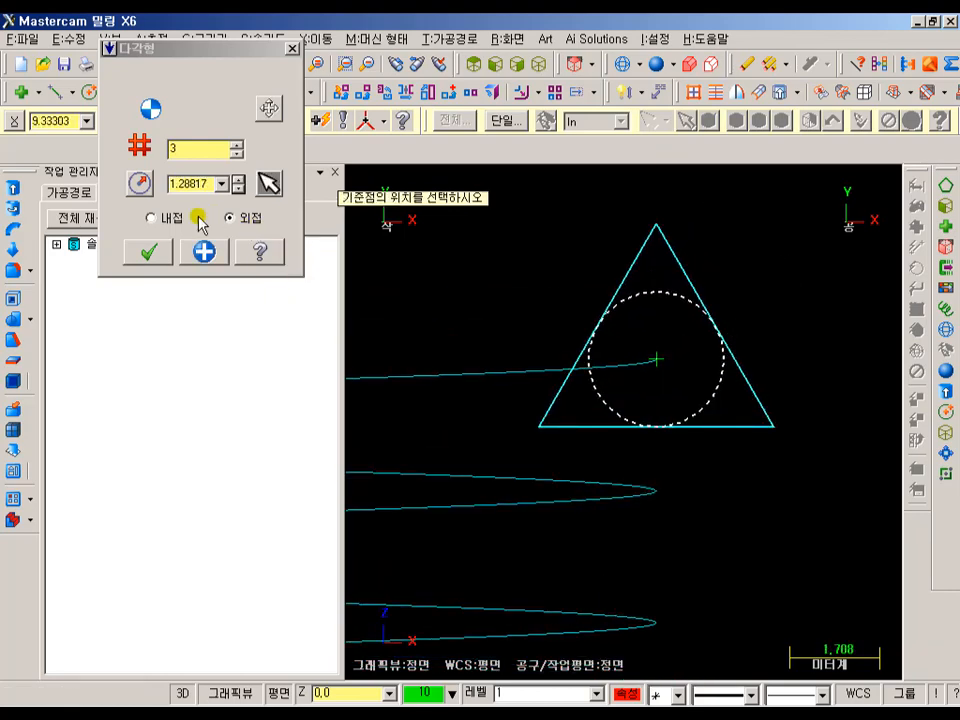
Set the triangle's rotation to 270 degrees so its tip points outward from the helix, and create it
{"action": "left_click", "coordinate": [129, 66]}
{"action": "left_click", "coordinate": [152, 288]}
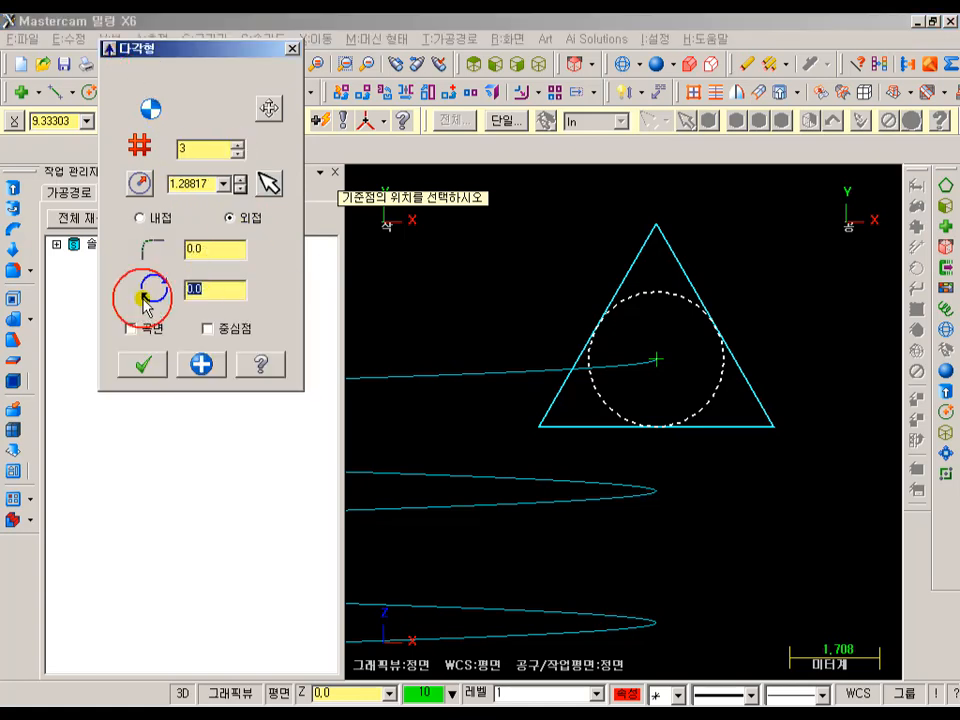
{"action": "type", "text": "90"}
{"action": "key", "text": "Return"}
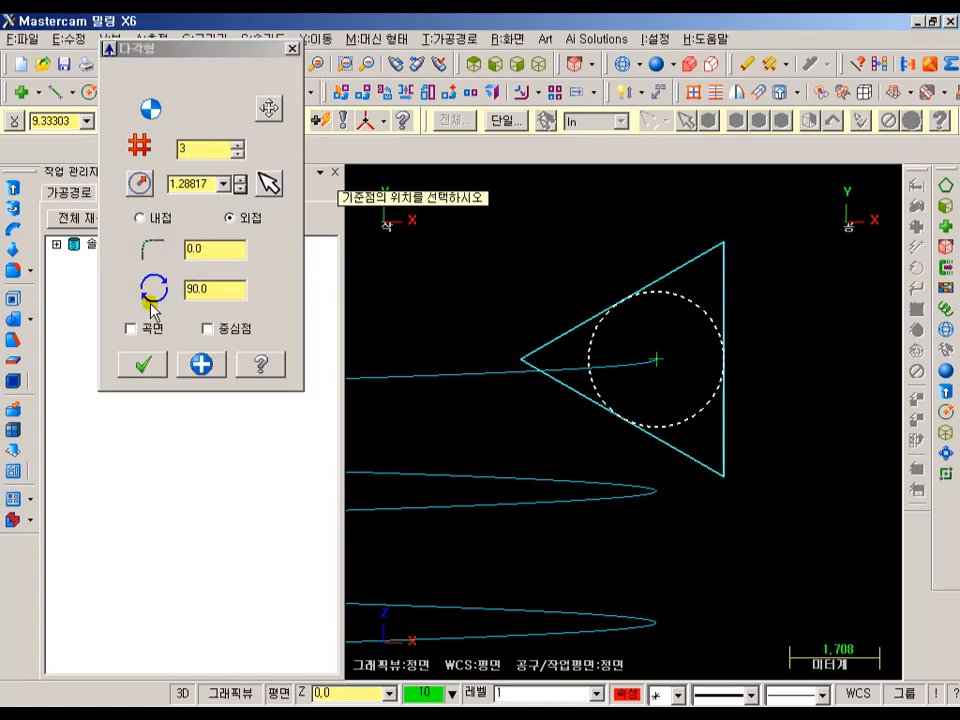
{"action": "left_click", "coordinate": [157, 292]}
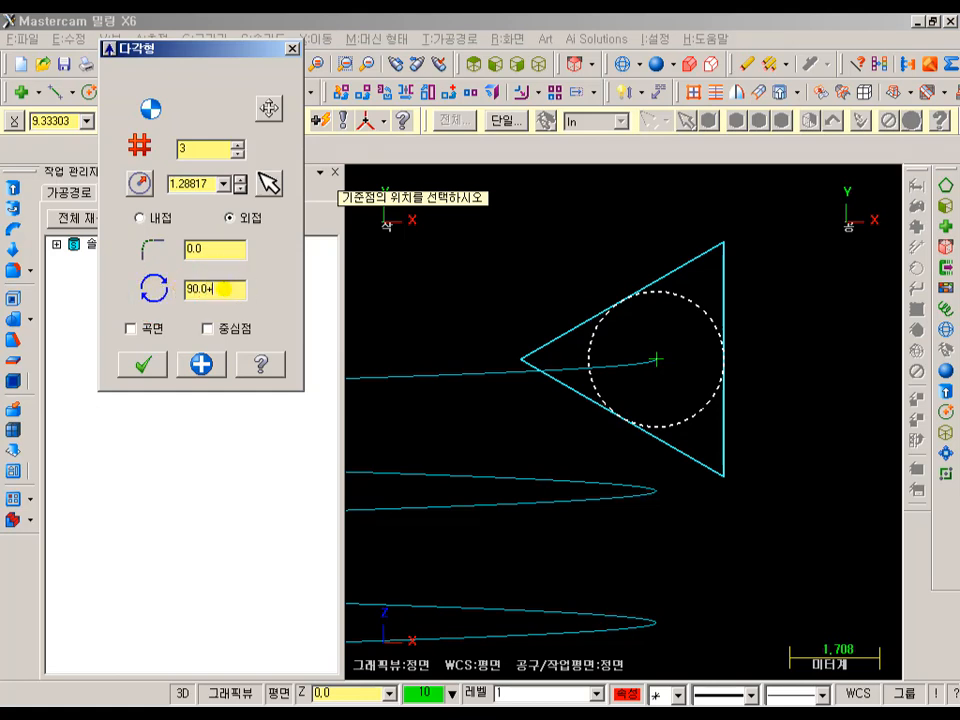
{"action": "type", "text": "+180"}
{"action": "key", "text": "Return"}
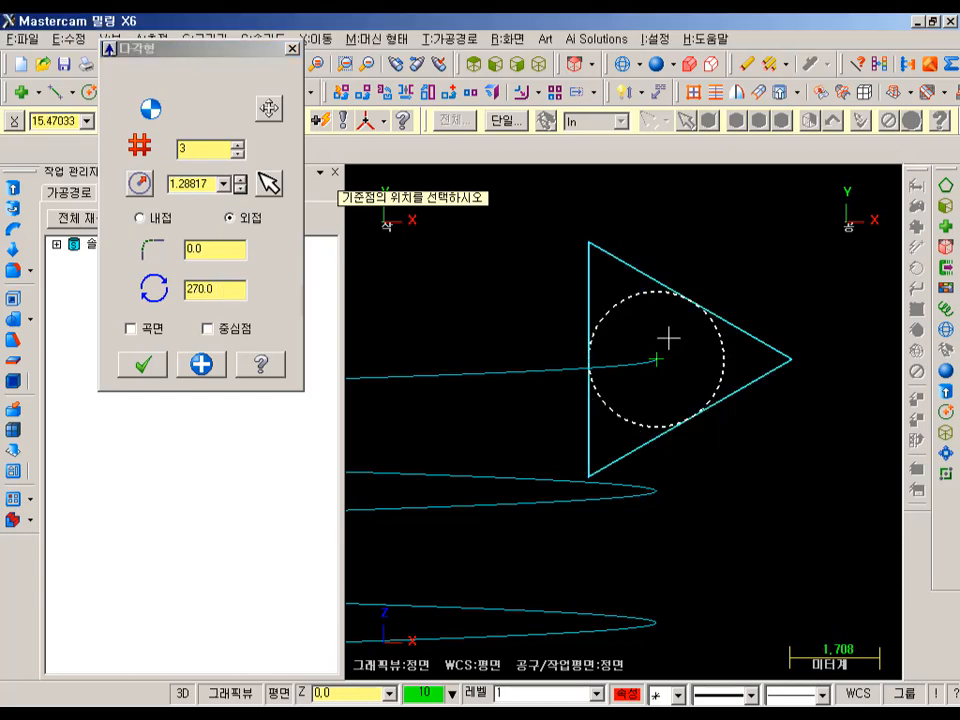
{"action": "scroll", "coordinate": [725, 337], "scroll_direction": "down", "scroll_amount": 1}
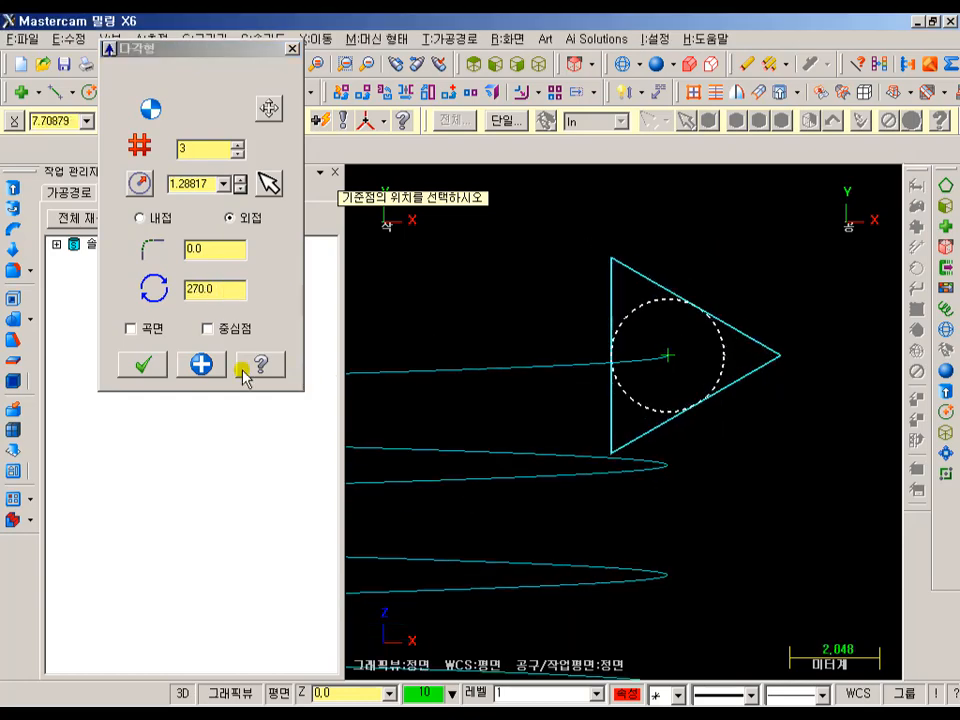
{"action": "left_click", "coordinate": [143, 364]}
{"action": "scroll", "coordinate": [818, 363], "scroll_direction": "up", "scroll_amount": 1}
{"action": "scroll", "coordinate": [818, 363], "scroll_direction": "up", "scroll_amount": 2}
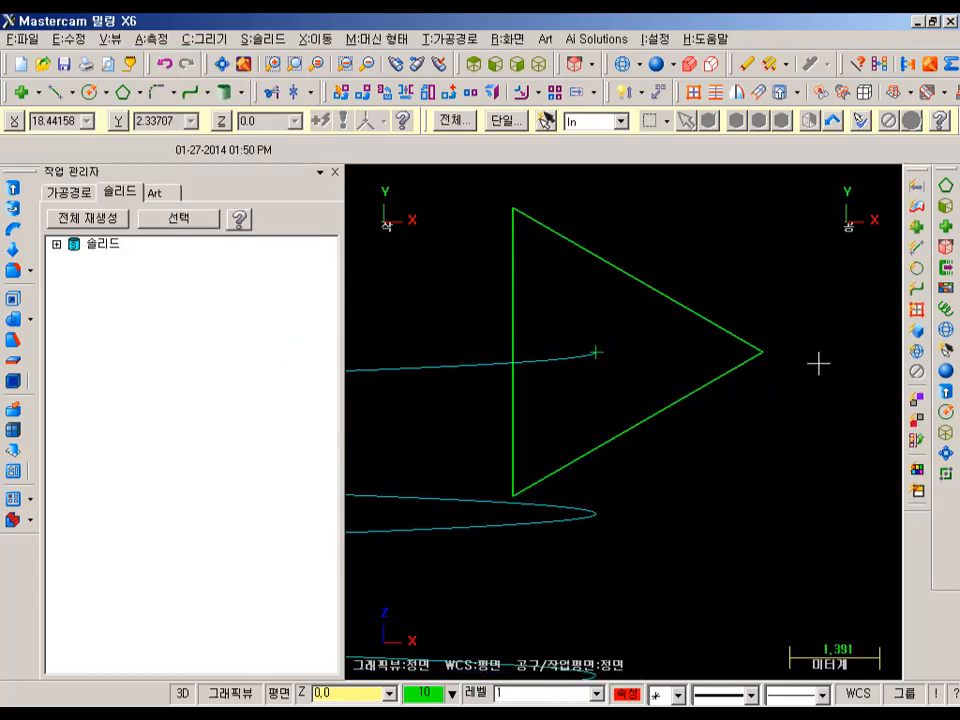
Draw a horizontal line about 3.35 mm long from the helix end point inward across the triangle's vertical side
{"action": "middle_click_drag", "start_coordinate": [800, 317], "coordinate": [823, 311]}
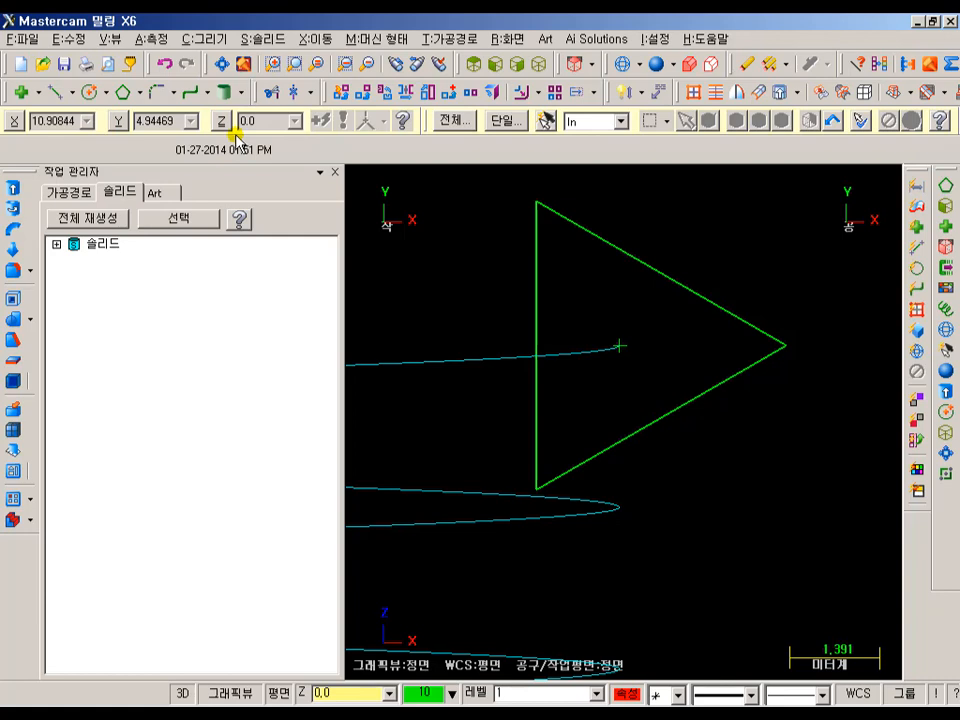
{"action": "left_click", "coordinate": [50, 91]}
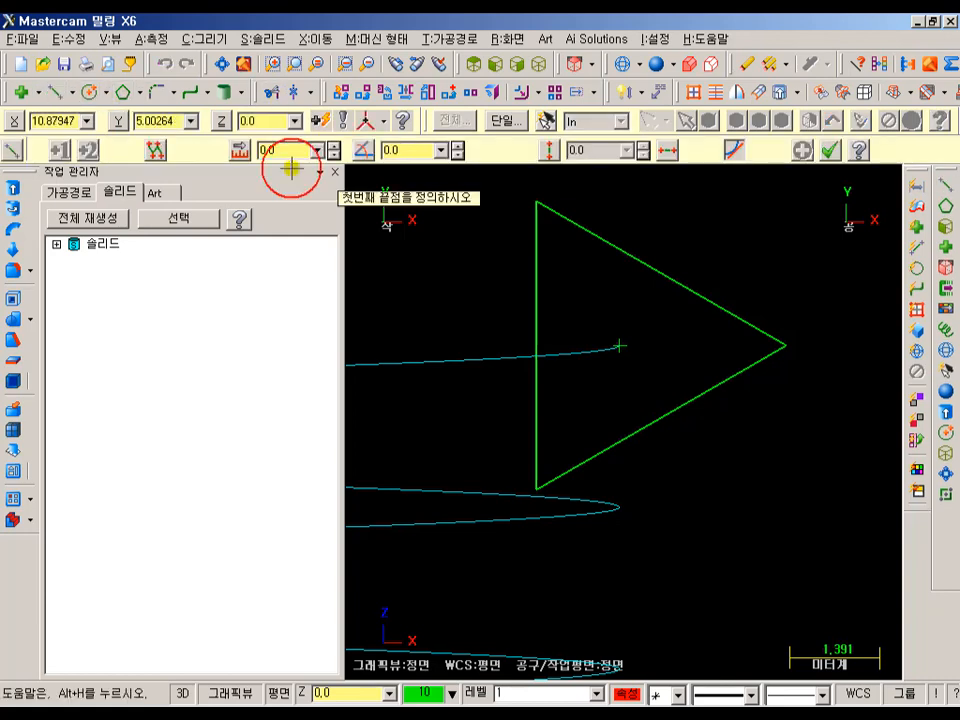
{"action": "left_click", "coordinate": [620, 346]}
{"action": "left_click", "coordinate": [403, 346]}
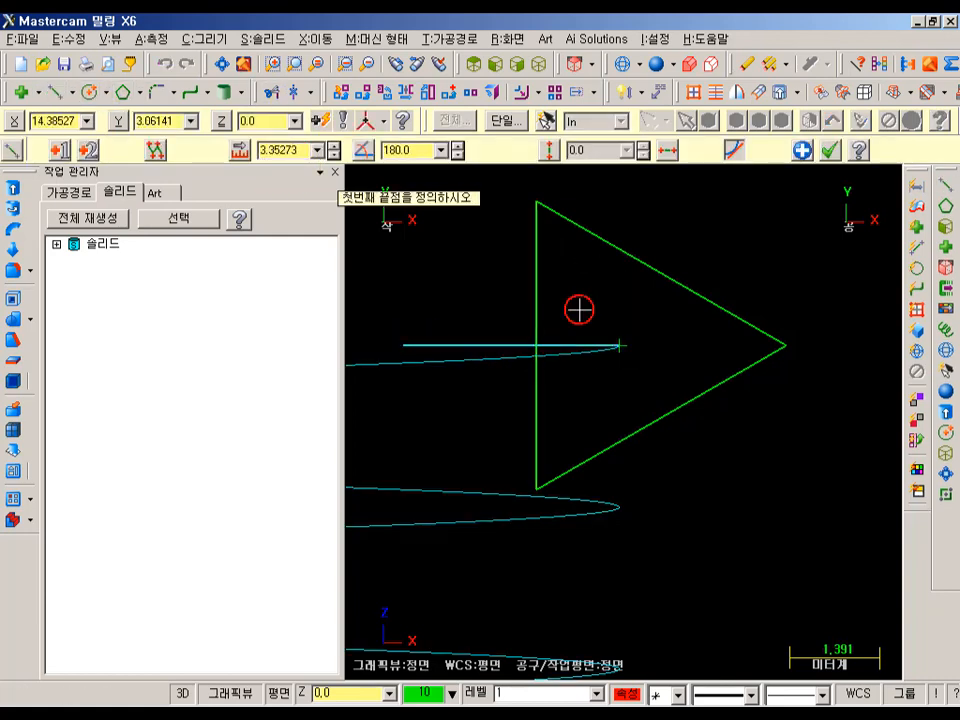
{"action": "left_click", "coordinate": [829, 150]}
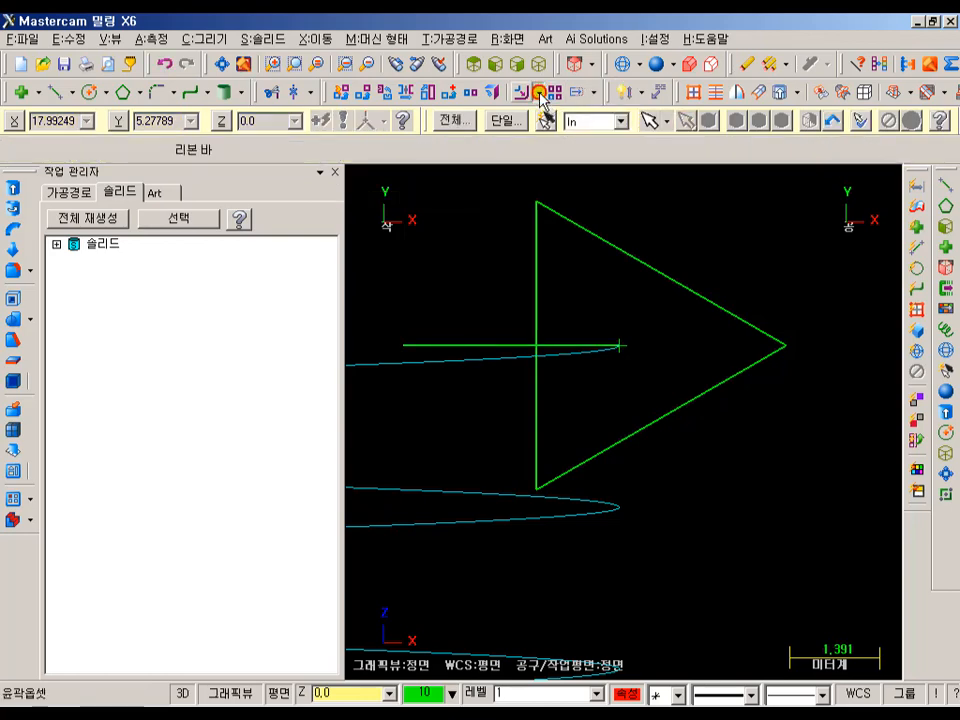
Offset copies of the horizontal line by 1.24 mm, one above and one below it
{"action": "left_click", "coordinate": [540, 95]}
{"action": "left_click", "coordinate": [545, 143]}
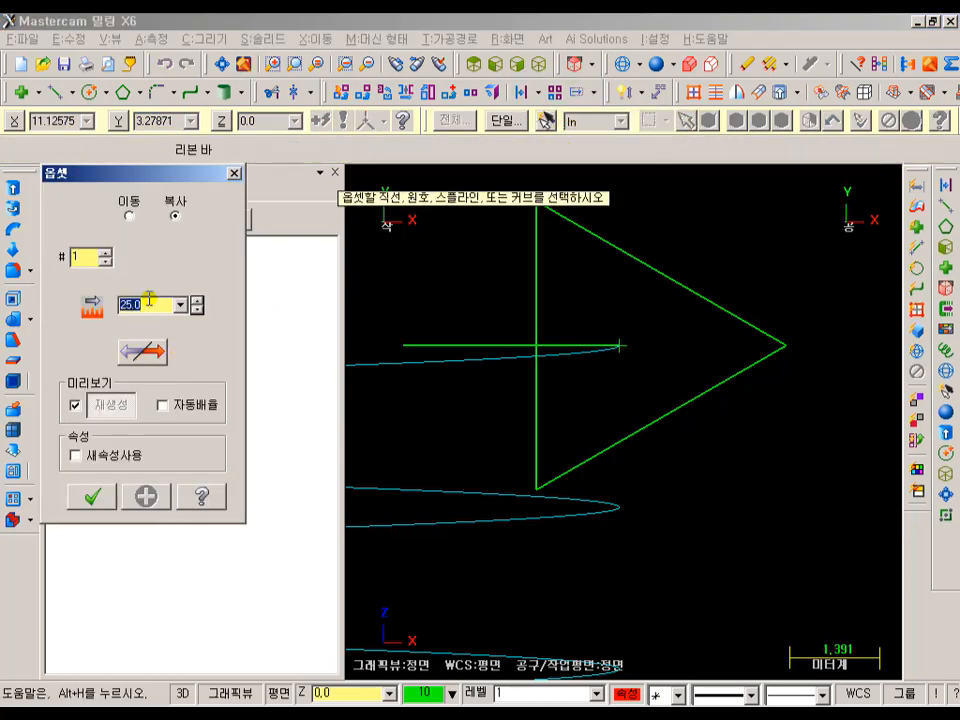
{"action": "type", "text": "2.5/2"}
{"action": "key", "text": "Return"}
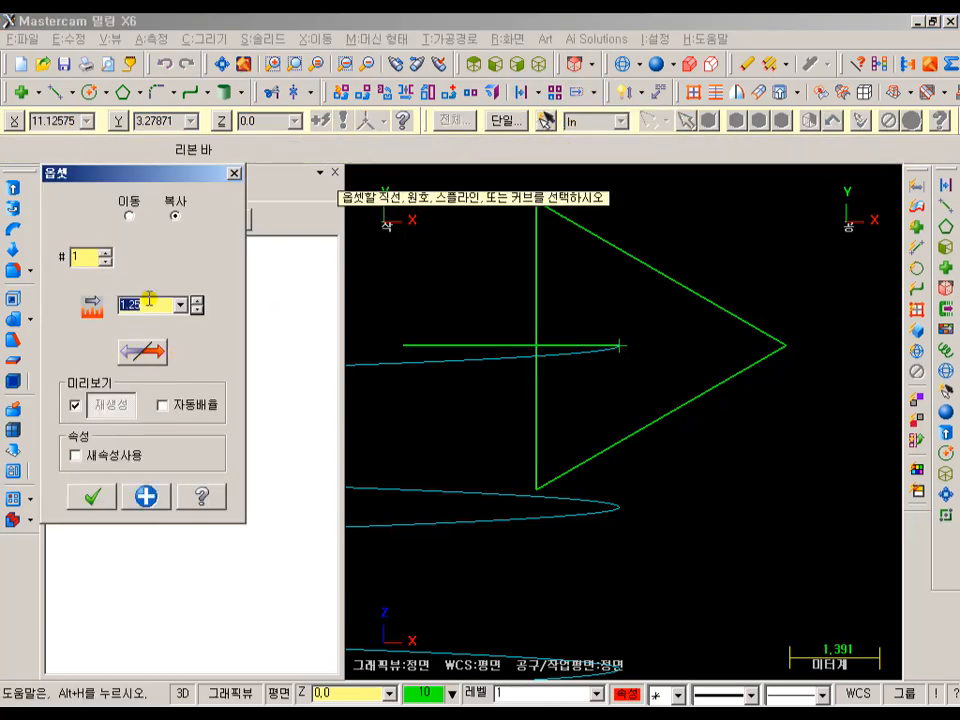
{"action": "left_click", "coordinate": [156, 304]}
{"action": "left_click_drag", "start_coordinate": [156, 304], "coordinate": [110, 317]}
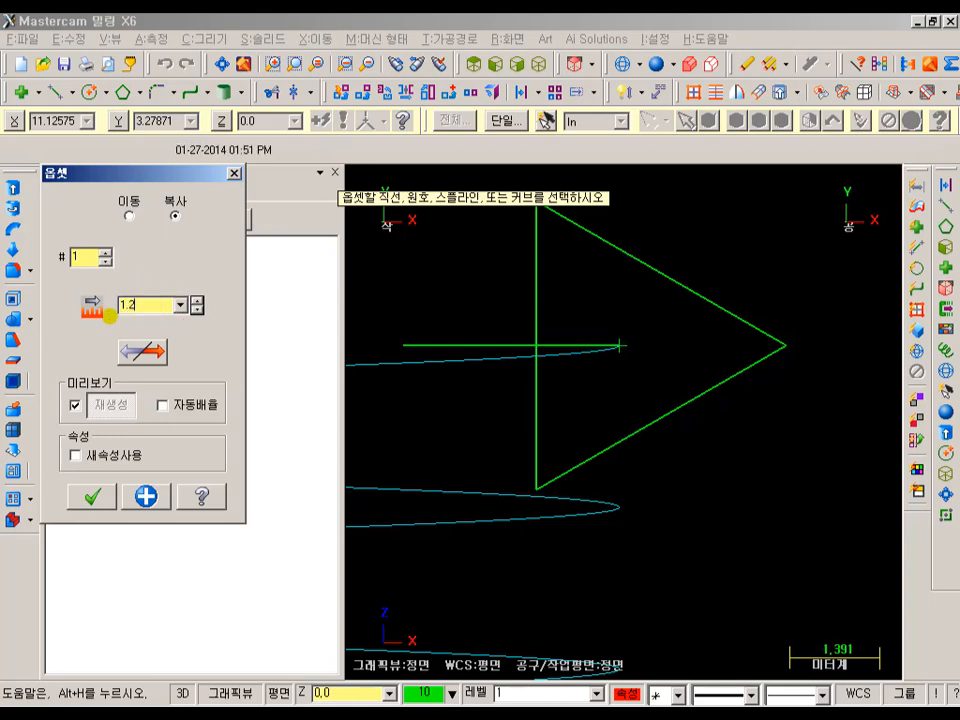
{"action": "left_click_drag", "start_coordinate": [110, 315], "coordinate": [112, 322]}
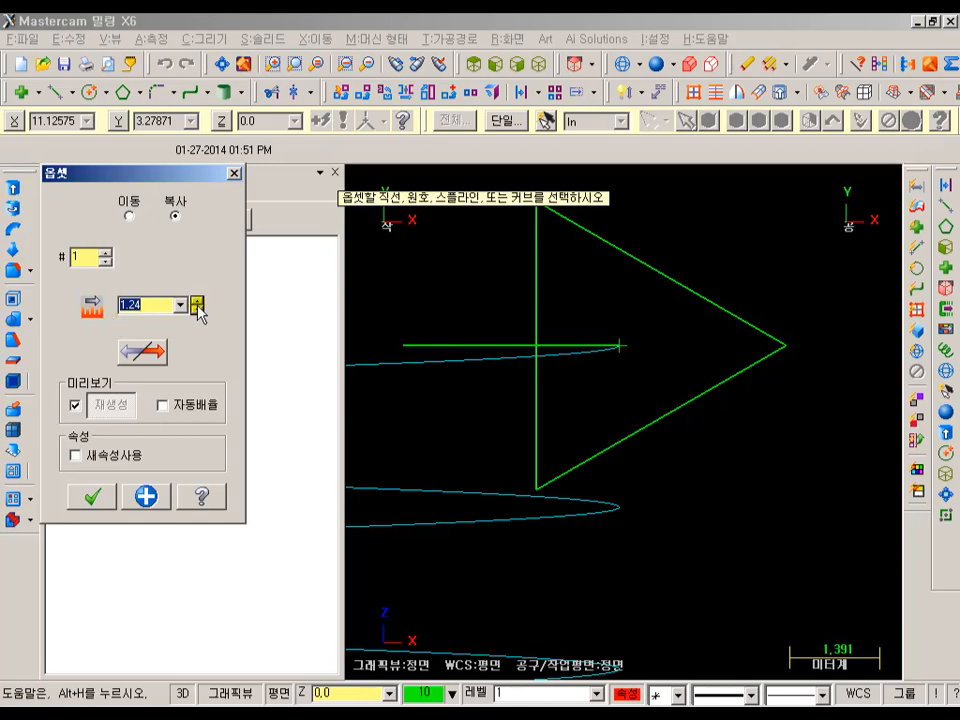
{"action": "left_click", "coordinate": [510, 346]}
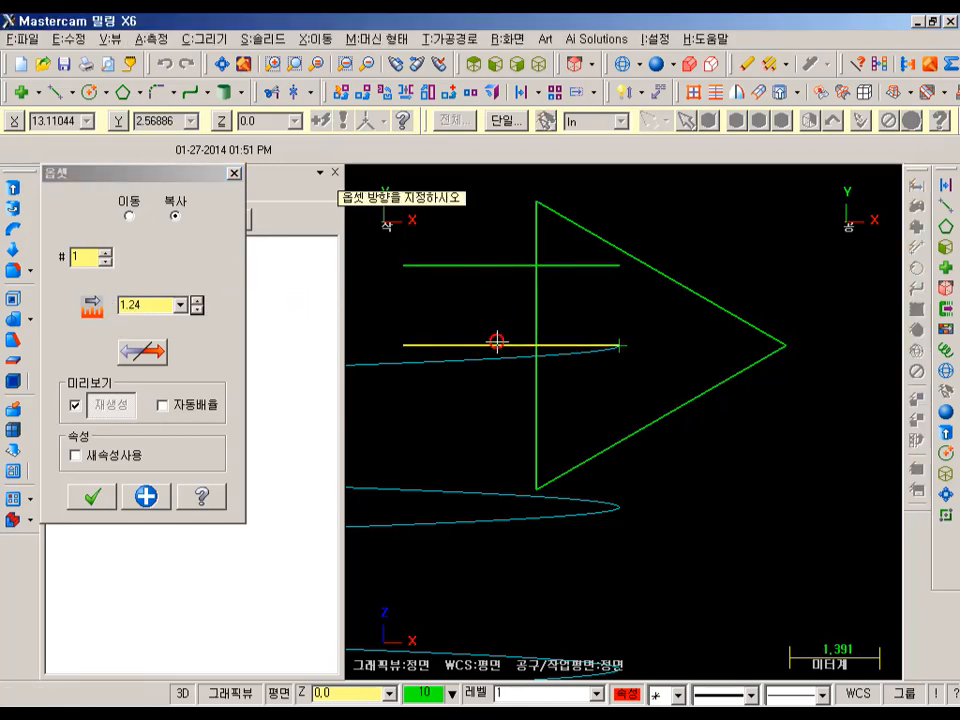
{"action": "left_click", "coordinate": [478, 411]}
{"action": "left_click", "coordinate": [88, 496]}
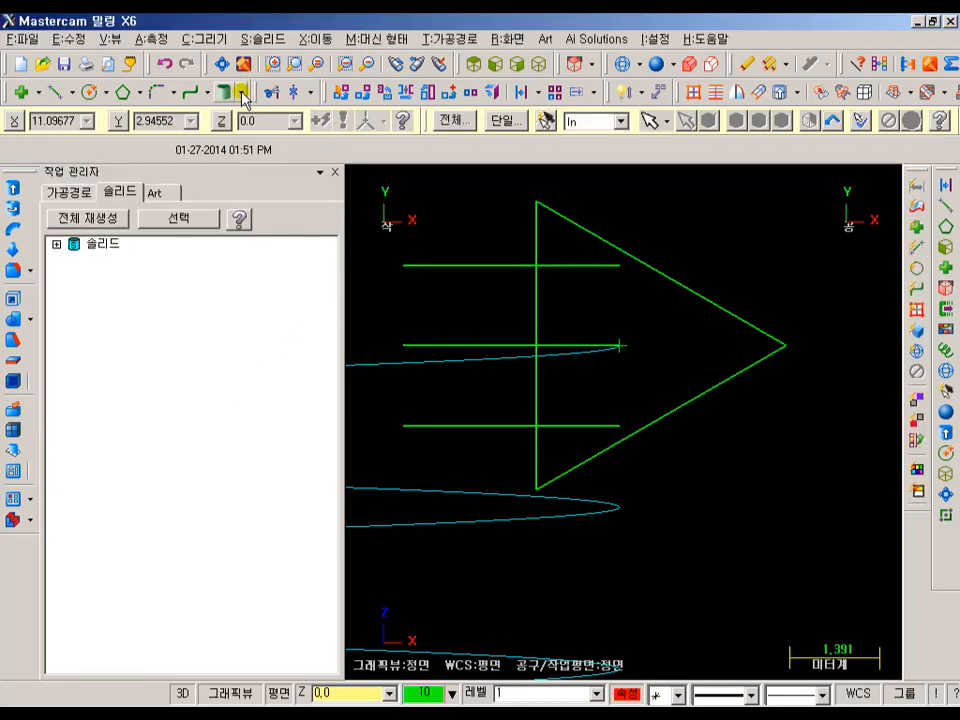
Trim the upper and lower offset lines and the triangle's slanted sides to each other at their intersections
{"action": "left_click", "coordinate": [242, 93]}
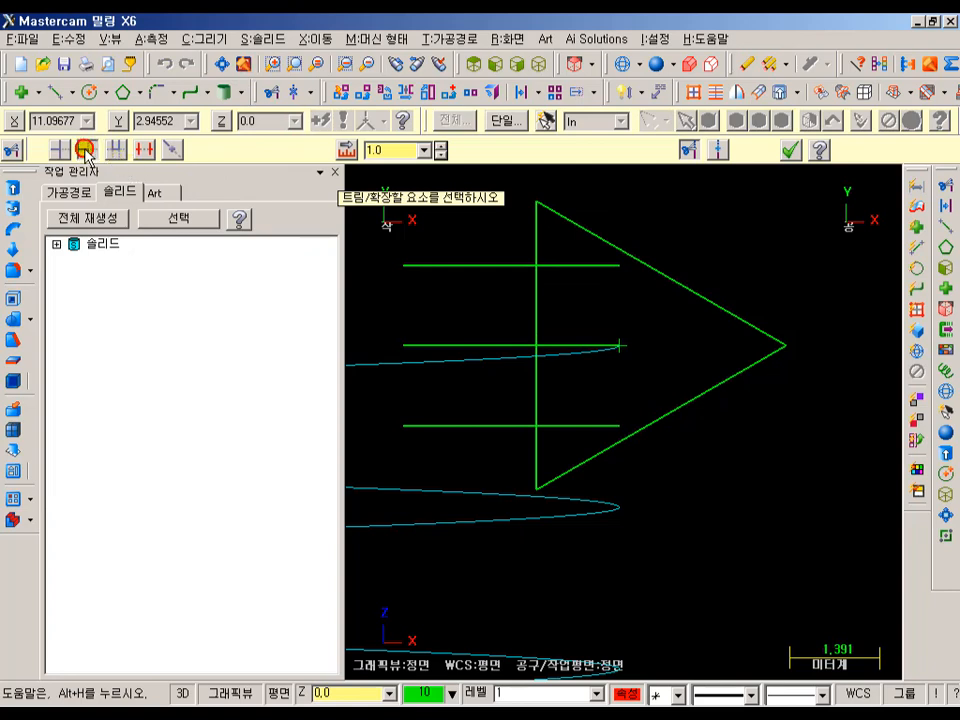
{"action": "left_click", "coordinate": [86, 150]}
{"action": "left_click", "coordinate": [568, 264]}
{"action": "left_click", "coordinate": [686, 283]}
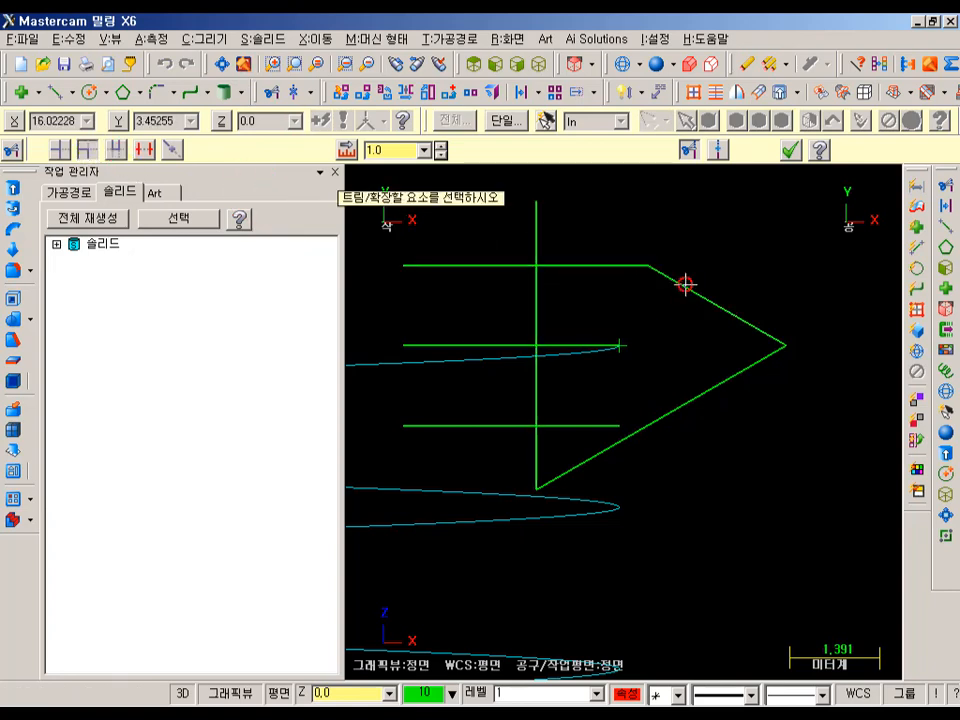
{"action": "left_click", "coordinate": [595, 422]}
{"action": "left_click", "coordinate": [683, 408]}
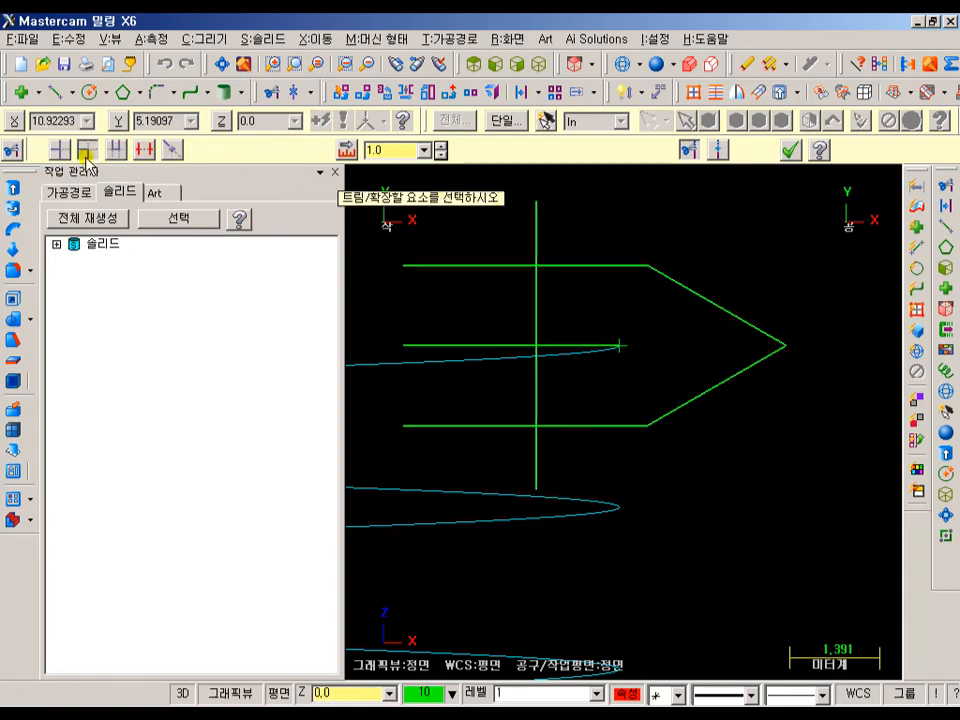
Draw a vertical line joining the two trimmed corners to close the smaller thread-profile triangle
{"action": "left_click", "coordinate": [52, 92]}
{"action": "left_click", "coordinate": [646, 268]}
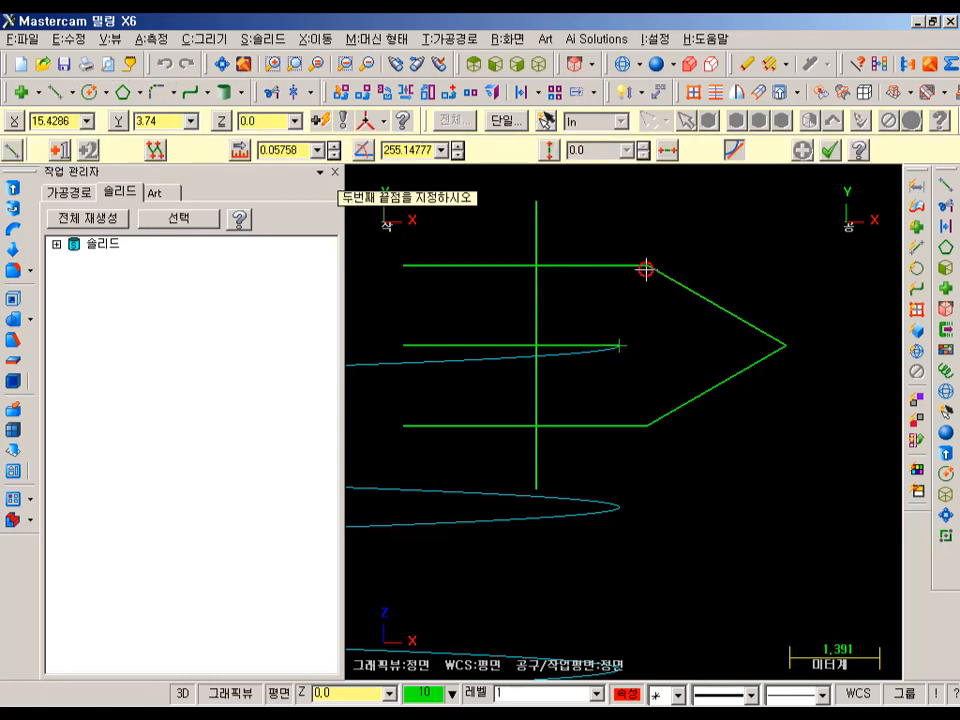
{"action": "left_click", "coordinate": [647, 426]}
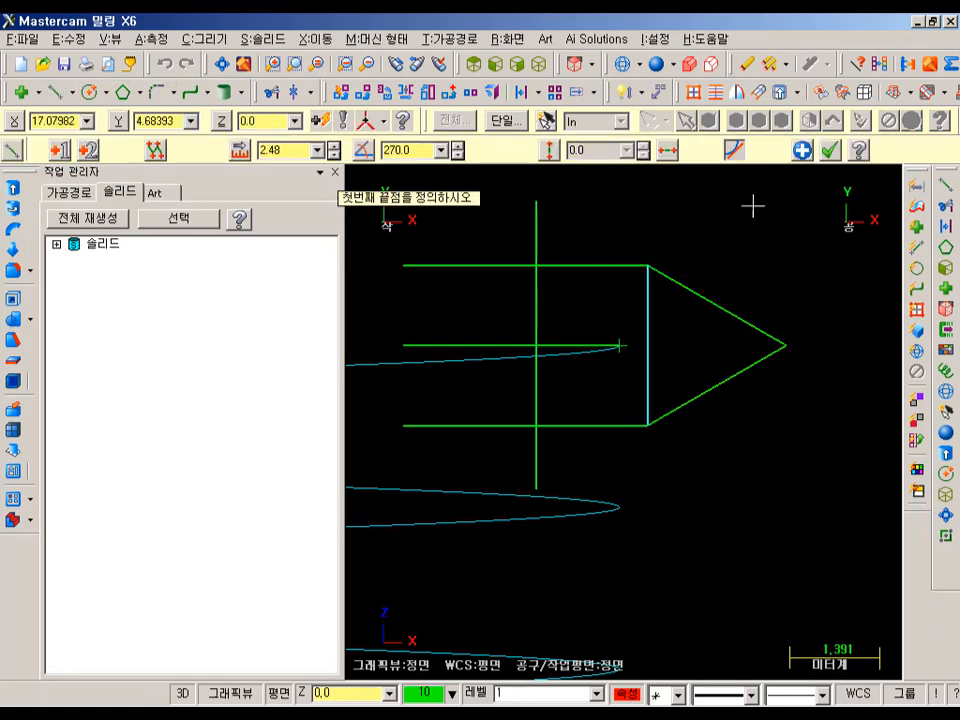
{"action": "left_click", "coordinate": [830, 155]}
Delete the three horizontal construction lines and the original triangle's vertical side
{"action": "left_click", "coordinate": [521, 270]}
{"action": "left_click", "coordinate": [530, 300]}
{"action": "left_click", "coordinate": [482, 346]}
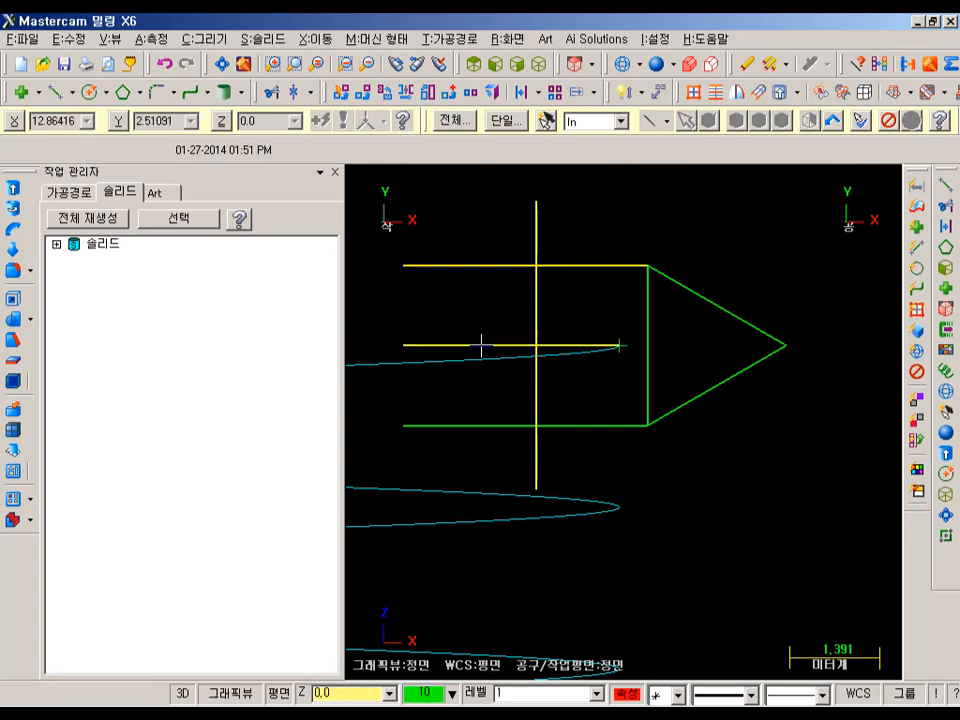
{"action": "left_click", "coordinate": [476, 425]}
{"action": "key", "text": "Delete"}
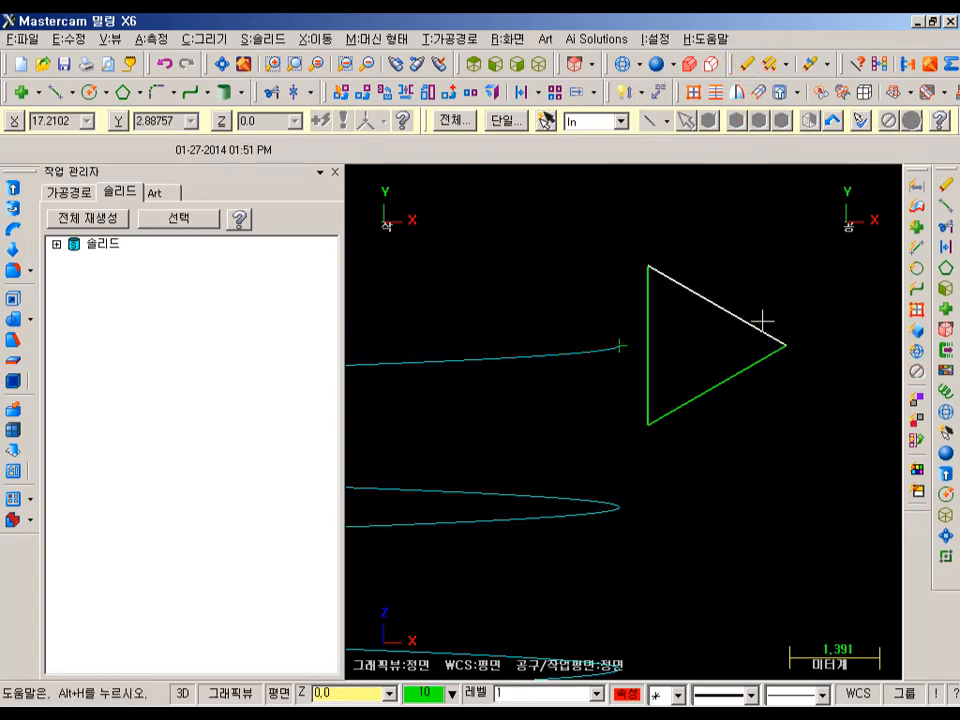
Move the thread-profile triangle from its pointed tip onto the helix's upper start point, without keeping a copy
{"action": "scroll", "coordinate": [762, 321], "scroll_direction": "up", "scroll_amount": 1}
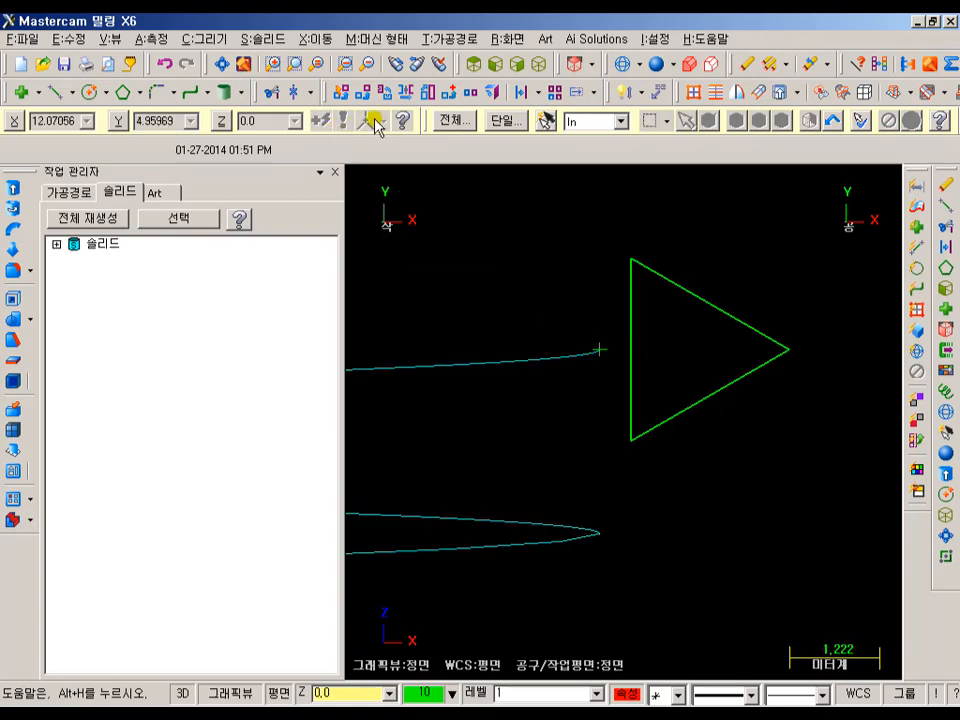
{"action": "left_click", "coordinate": [688, 292]}
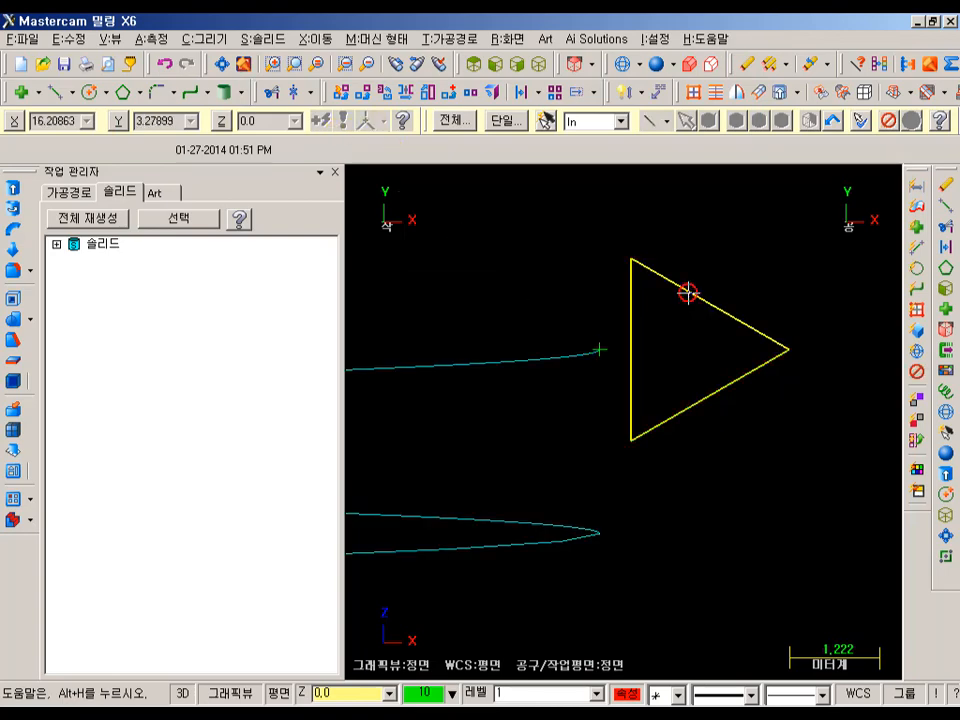
{"action": "left_click", "coordinate": [364, 92]}
{"action": "left_click", "coordinate": [249, 316]}
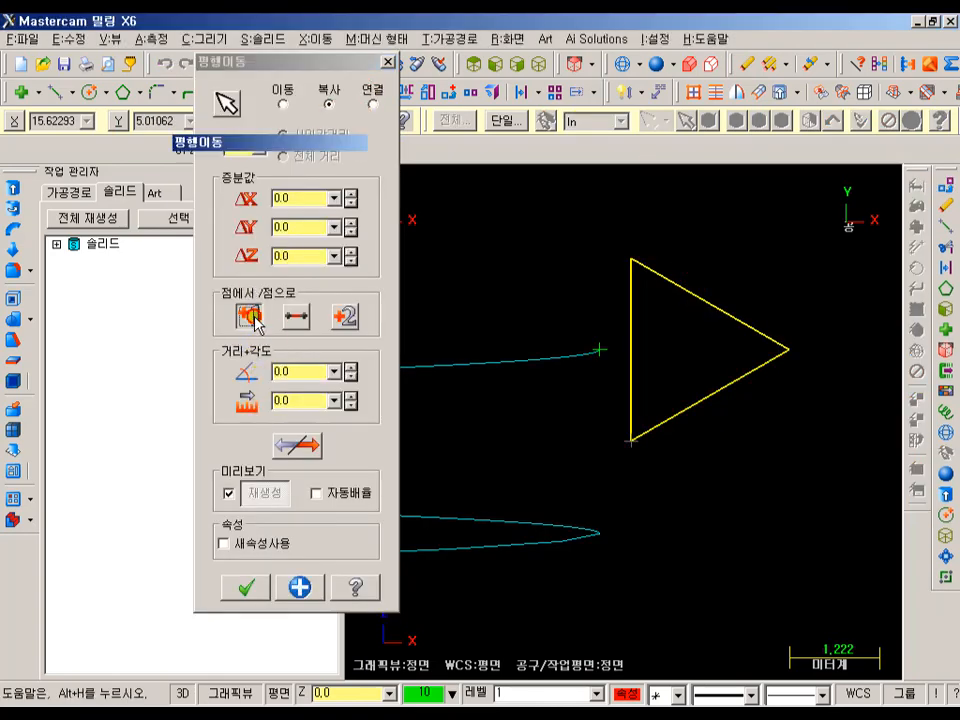
{"action": "left_click", "coordinate": [600, 349]}
{"action": "scroll", "coordinate": [815, 297], "scroll_direction": "down", "scroll_amount": 1}
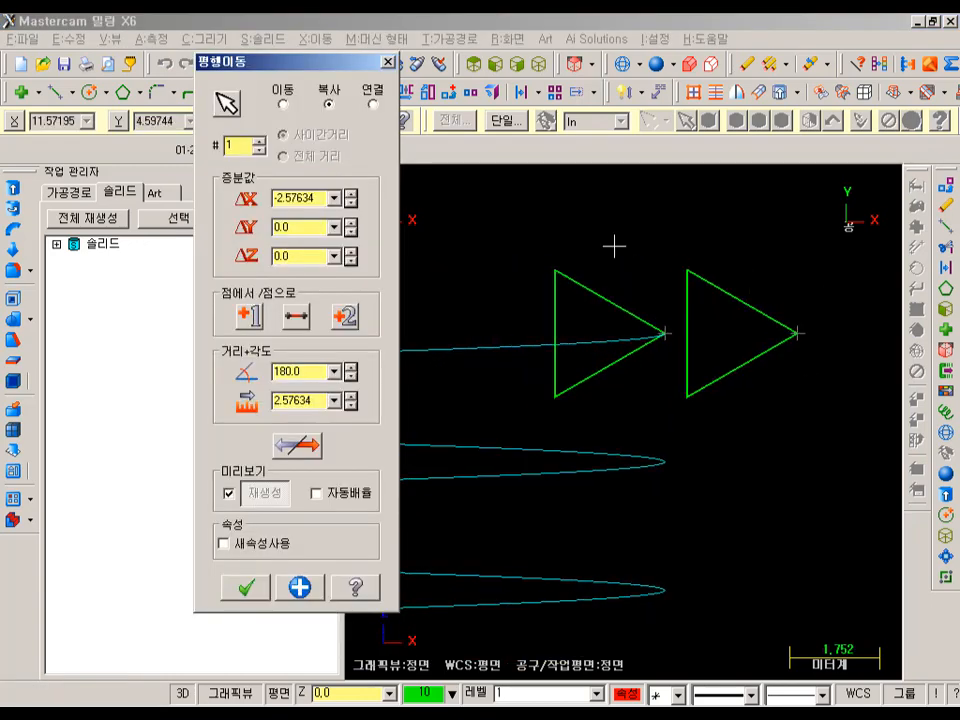
{"action": "left_click", "coordinate": [284, 104]}
{"action": "left_click", "coordinate": [265, 585]}
{"action": "scroll", "coordinate": [677, 302], "scroll_direction": "down", "scroll_amount": 3}
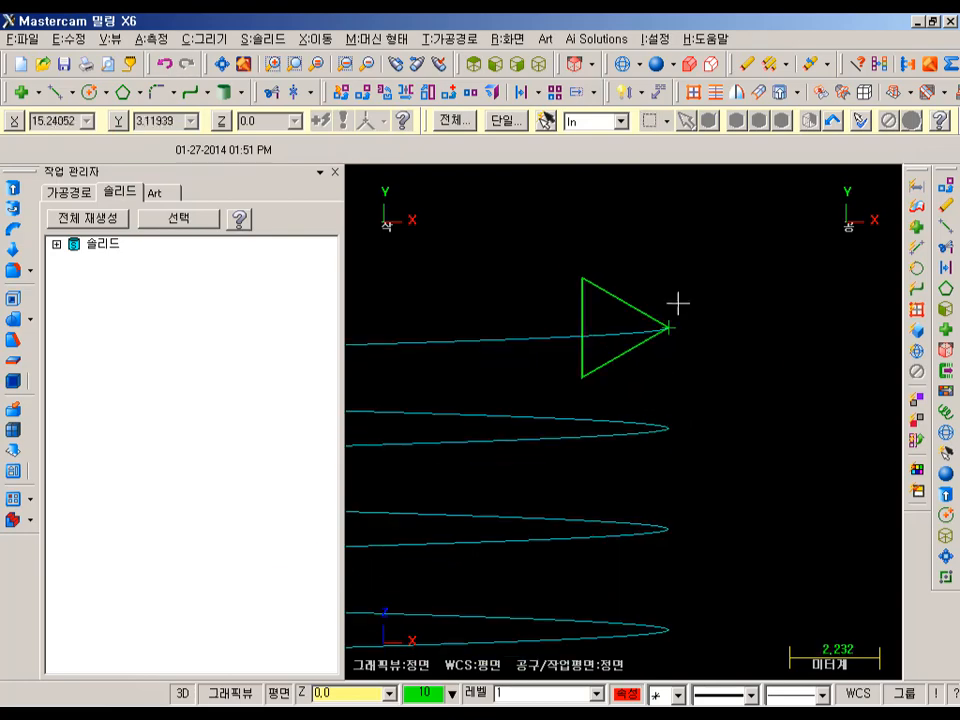
Bring the hidden block solid and its outline geometry back into display around the helix
{"action": "middle_click_drag", "start_coordinate": [688, 283], "coordinate": [652, 347]}
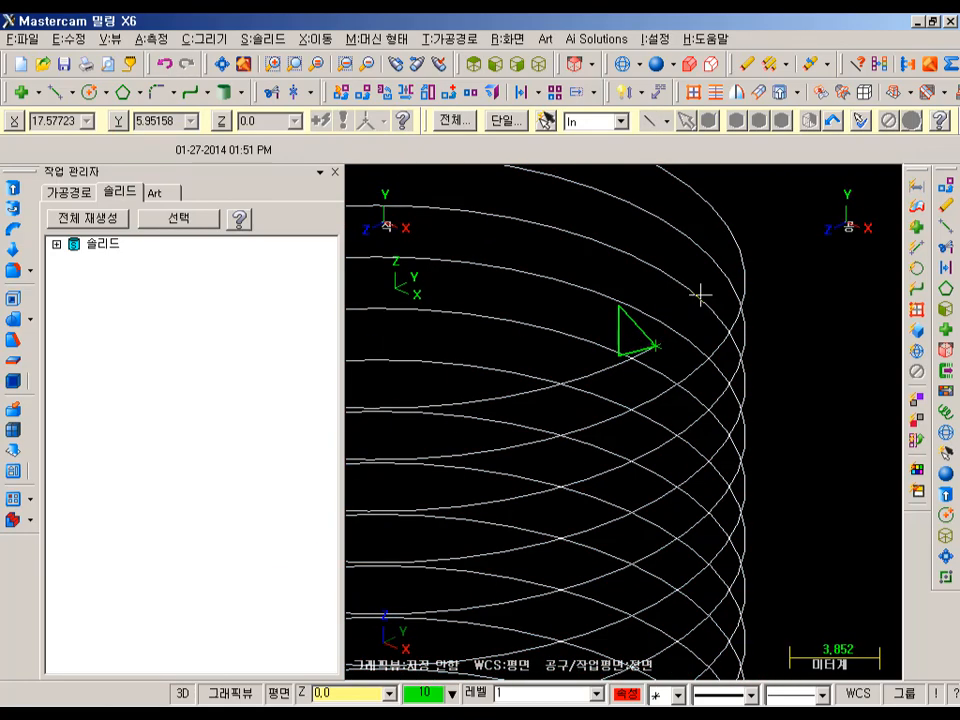
{"action": "scroll", "coordinate": [690, 302], "scroll_direction": "down", "scroll_amount": 9}
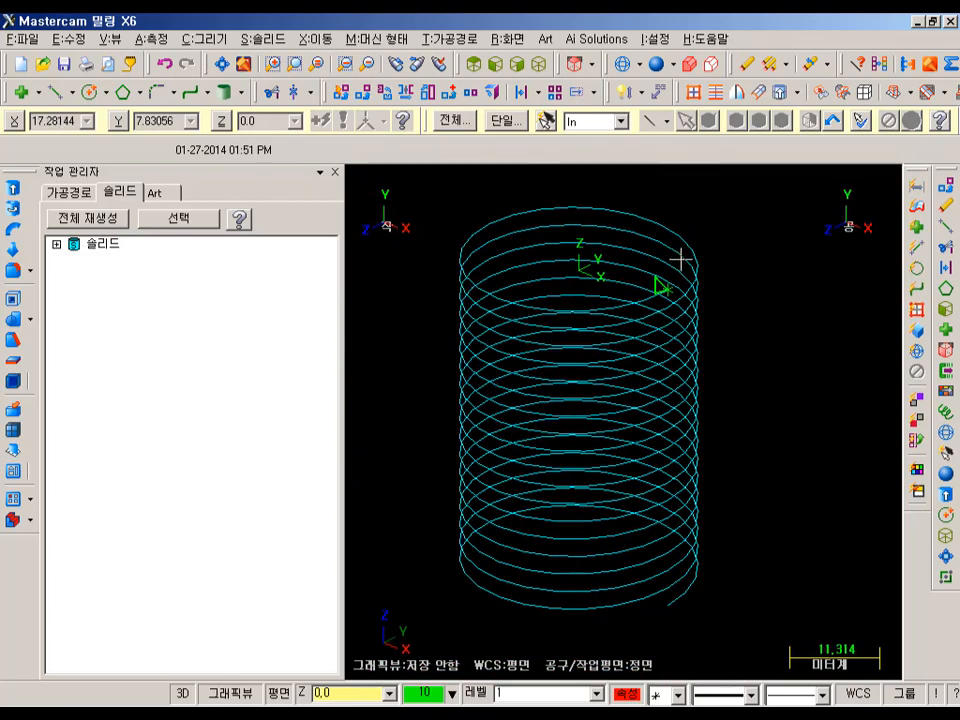
{"action": "key", "text": "alt+7"}
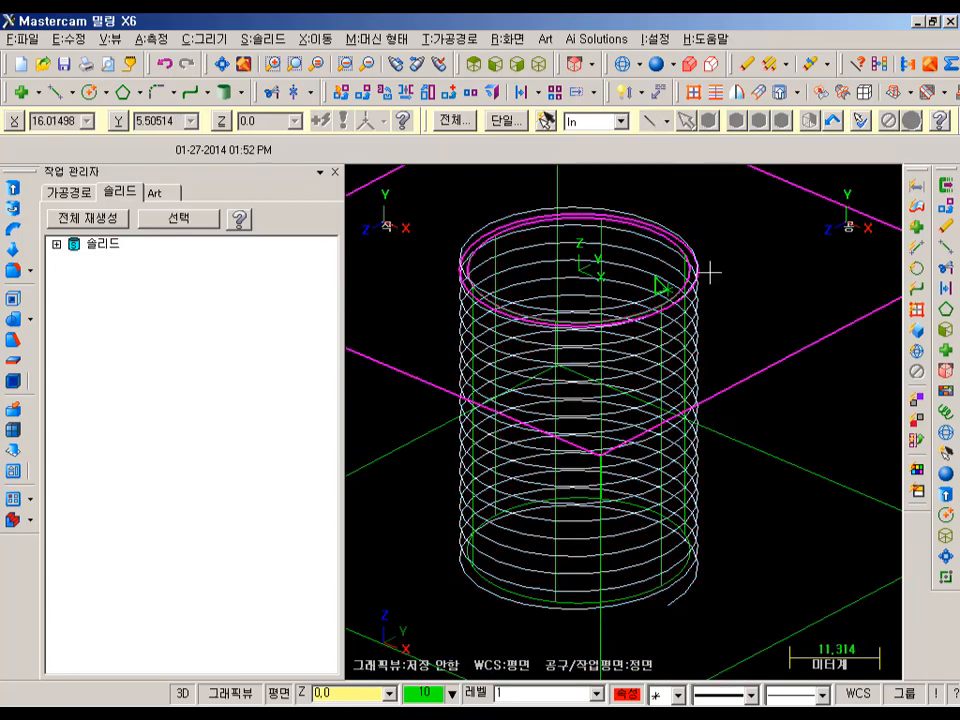
Sweep the triangular profile along the helix as a body cut to form the internal thread in the block's hole
{"action": "scroll", "coordinate": [668, 268], "scroll_direction": "up", "scroll_amount": 2}
{"action": "left_click", "coordinate": [13, 228]}
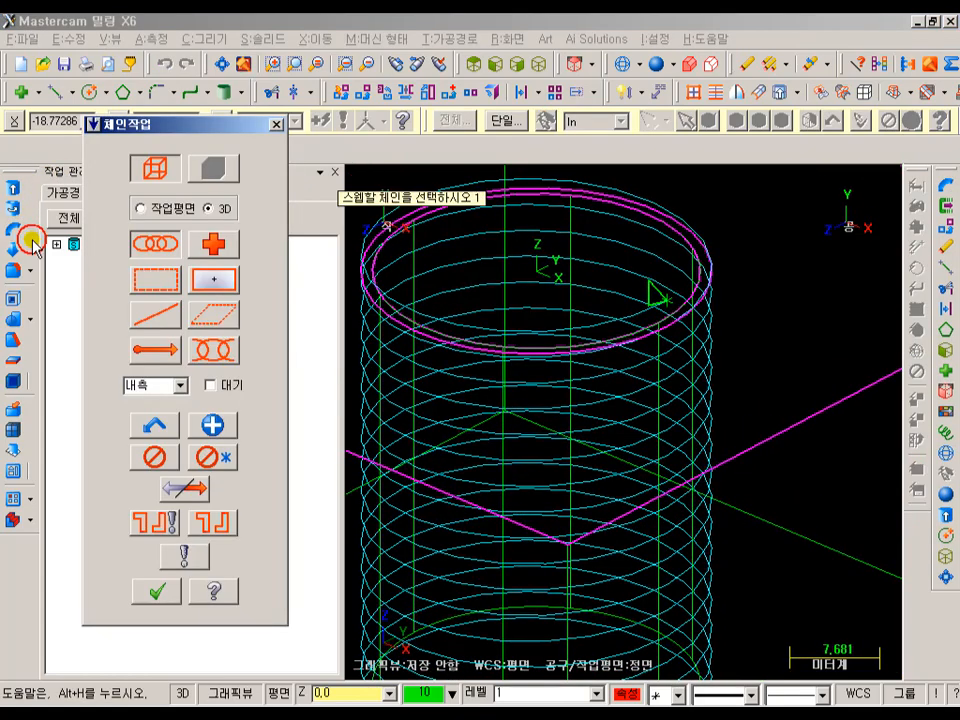
{"action": "left_click", "coordinate": [690, 295]}
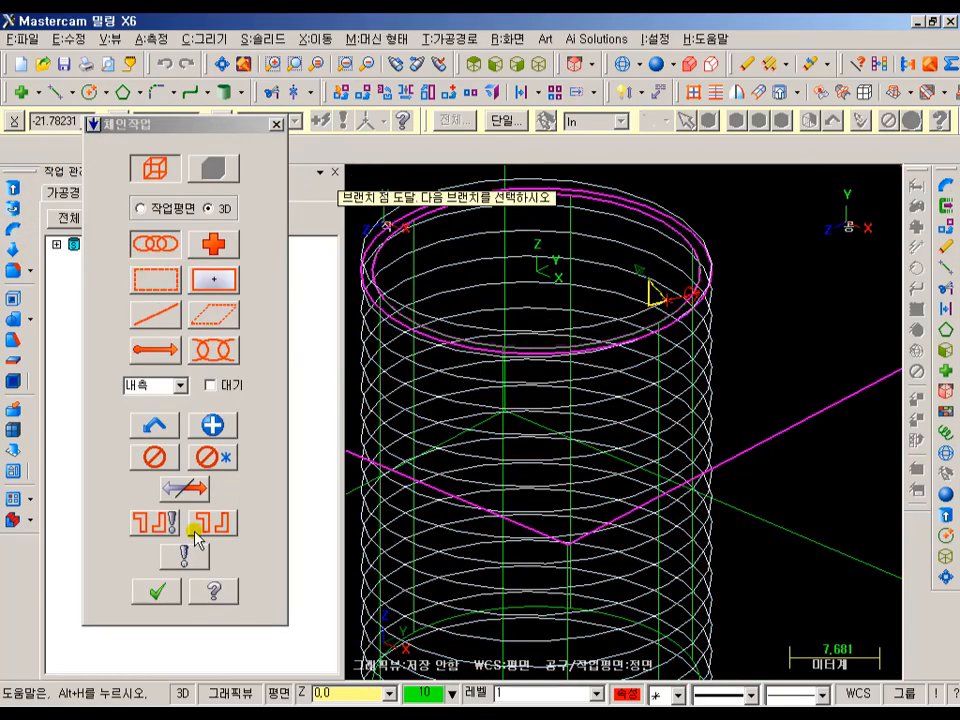
{"action": "left_click", "coordinate": [156, 592]}
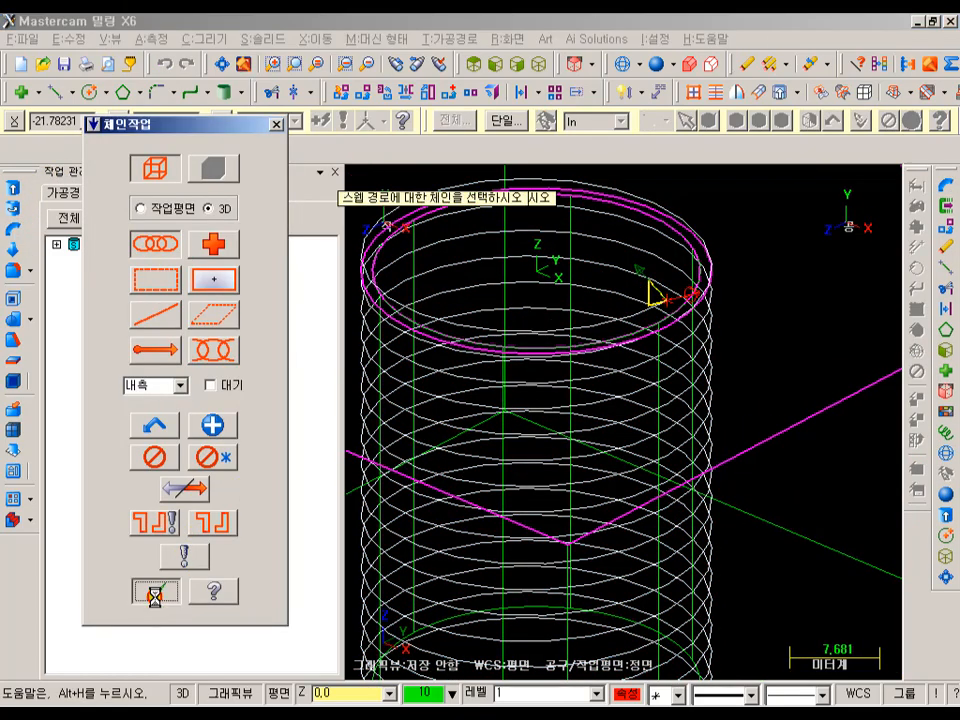
{"action": "left_click", "coordinate": [637, 313]}
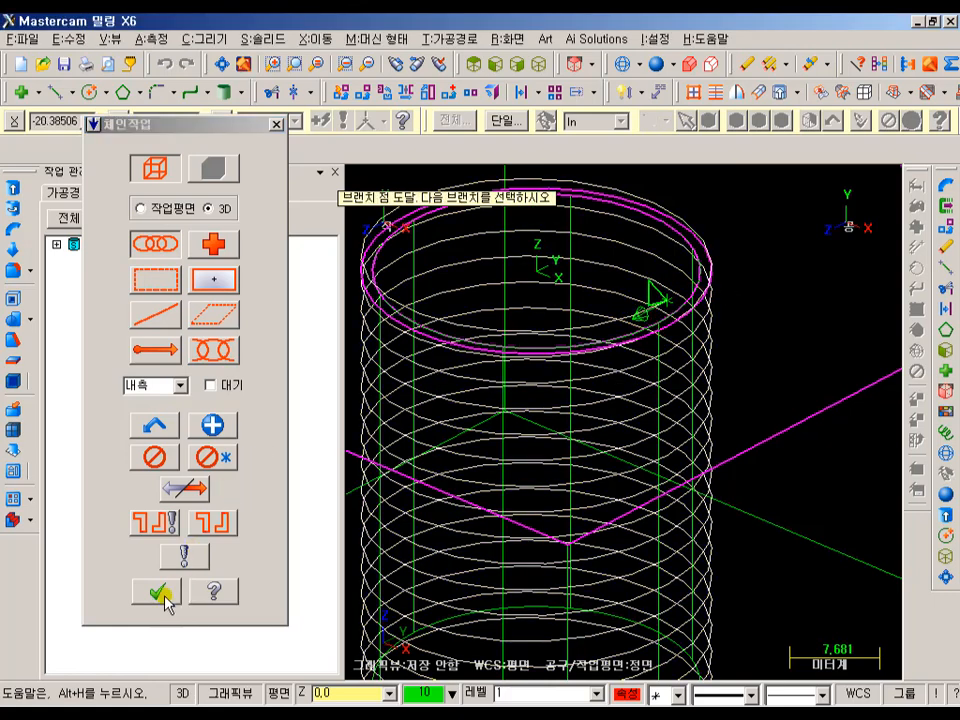
{"action": "left_click", "coordinate": [160, 594]}
{"action": "left_click", "coordinate": [145, 259]}
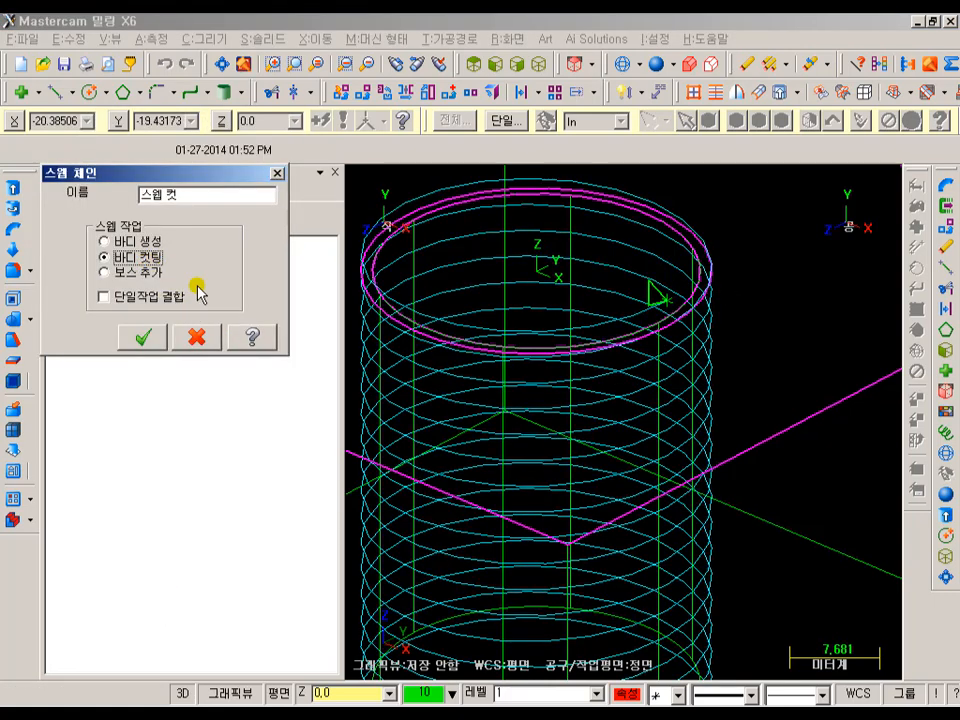
{"action": "left_click", "coordinate": [144, 338]}
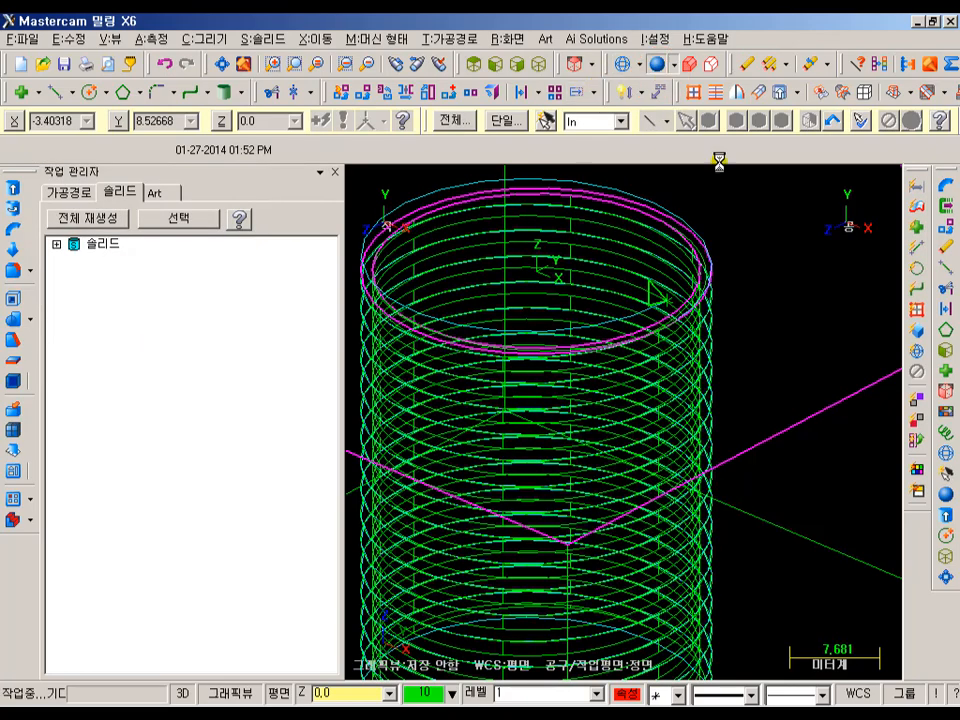
Display the block shaded in isometric view and examine the threaded hole
{"action": "scroll", "coordinate": [605, 305], "scroll_direction": "down", "scroll_amount": 8}
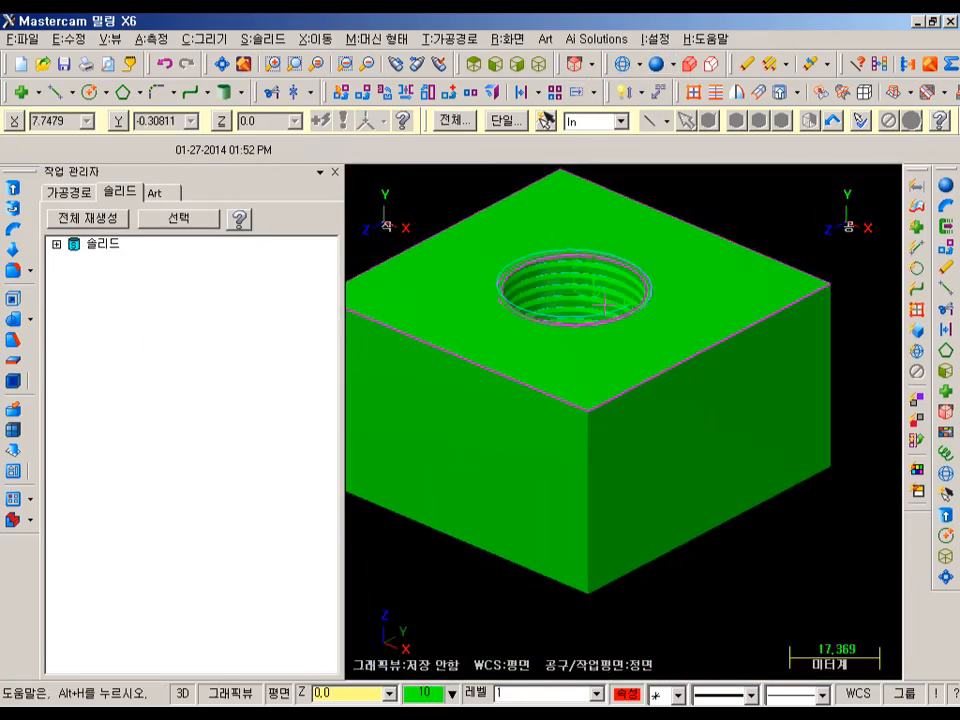
{"action": "scroll", "coordinate": [605, 305], "scroll_direction": "down", "scroll_amount": 1}
{"action": "middle_click_drag", "start_coordinate": [605, 305], "coordinate": [584, 234]}
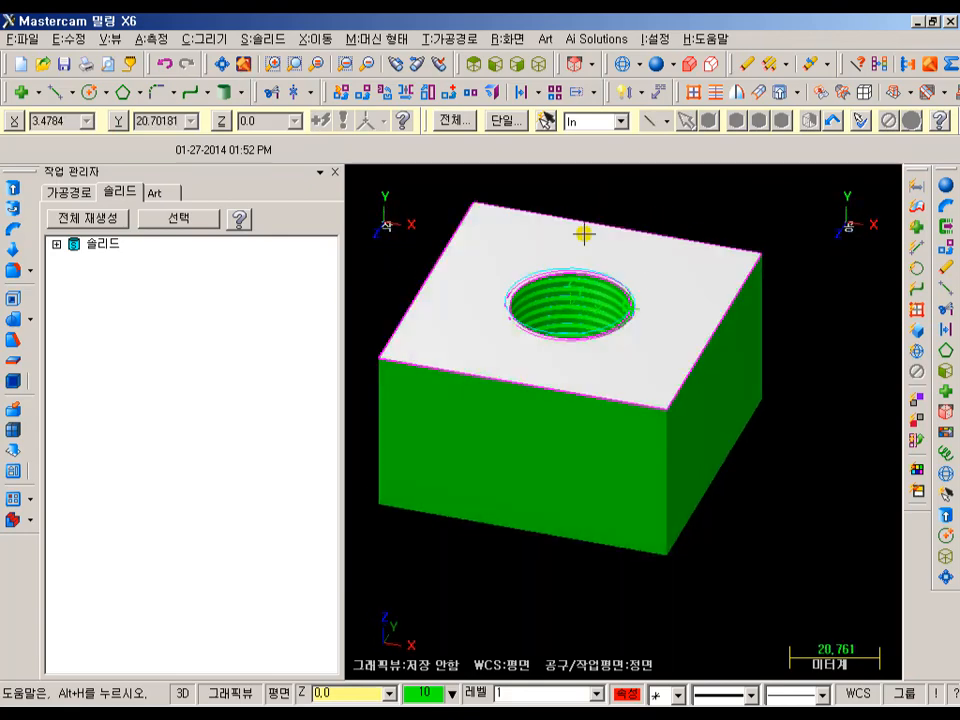
{"action": "scroll", "coordinate": [549, 210], "scroll_direction": "up", "scroll_amount": 2}
{"action": "left_click", "coordinate": [542, 64]}
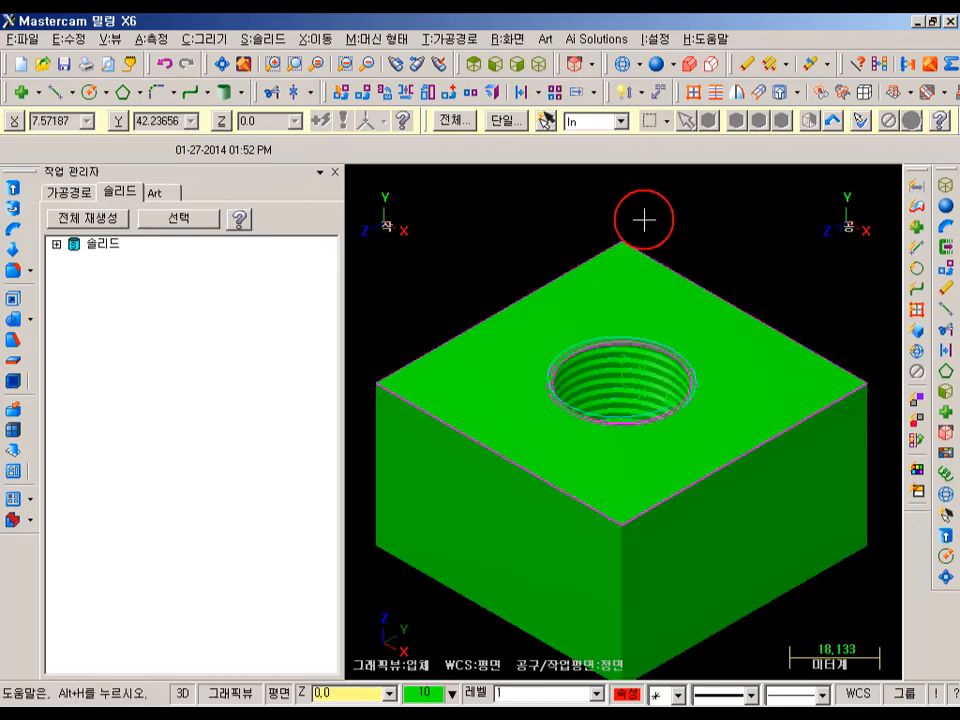
{"action": "scroll", "coordinate": [644, 220], "scroll_direction": "down", "scroll_amount": 2}
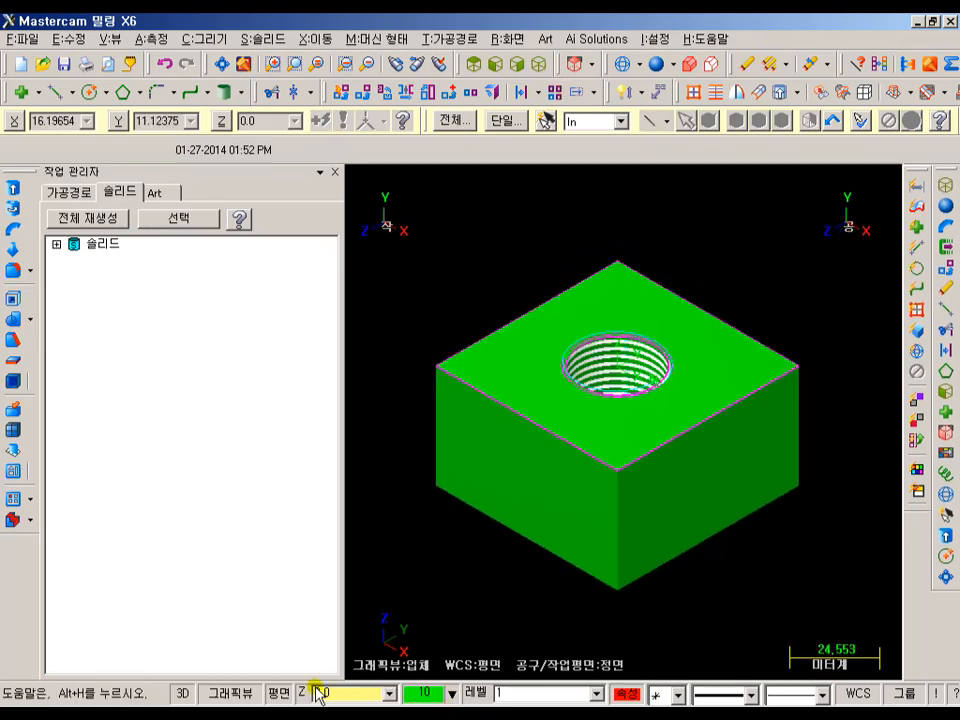
Set the construction plane to top and trim the solid with the plane at Y 0 to section the threaded hole
{"action": "left_click", "coordinate": [285, 693]}
{"action": "left_click", "coordinate": [318, 180]}
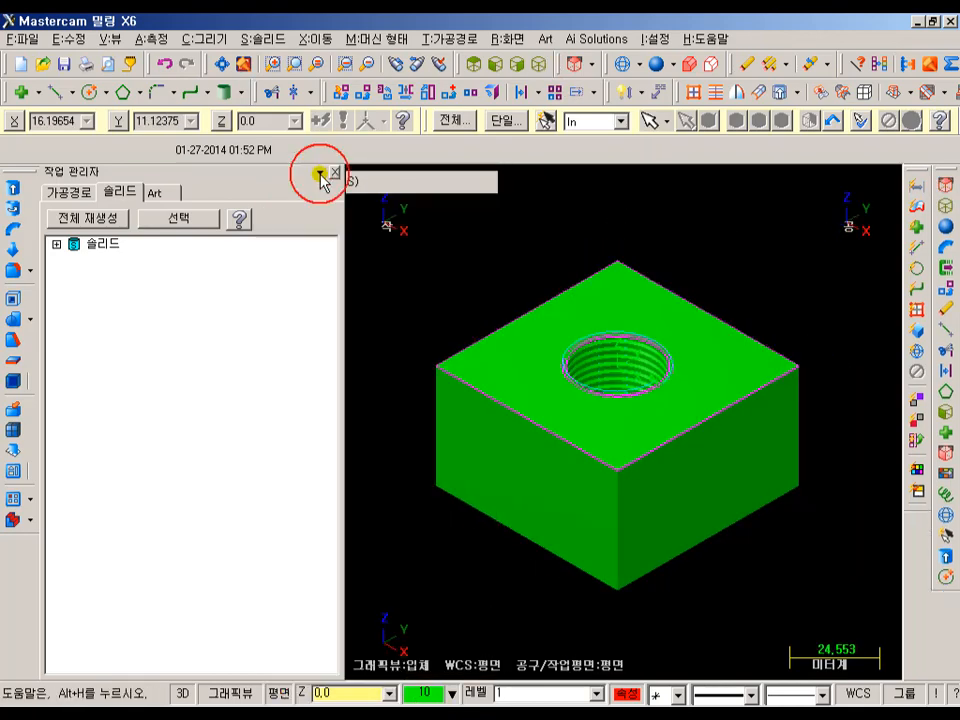
{"action": "left_click", "coordinate": [14, 448]}
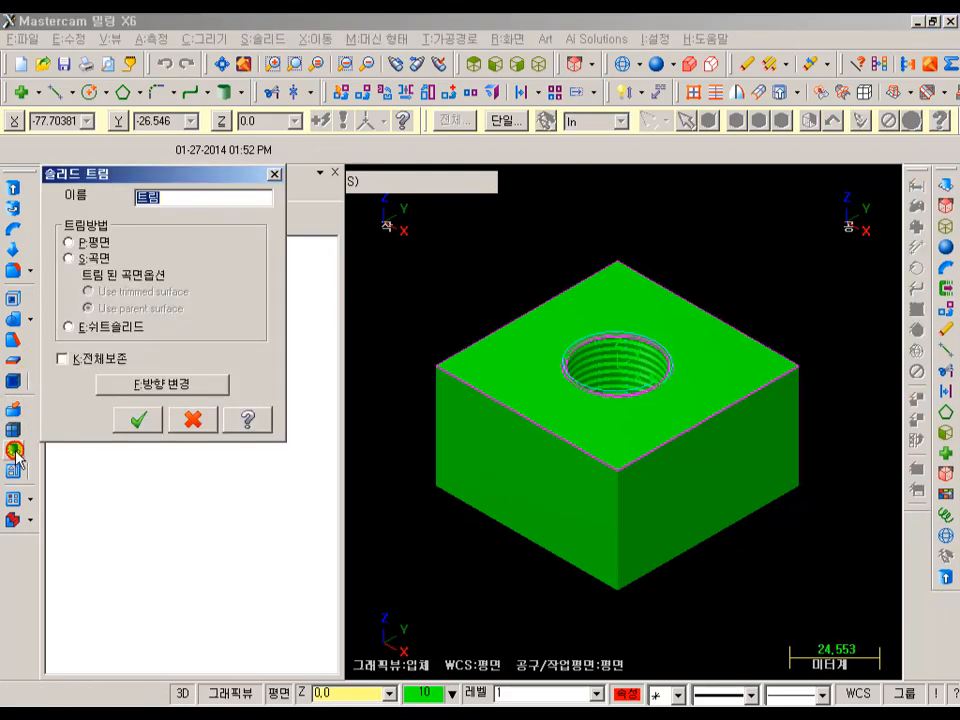
{"action": "left_click", "coordinate": [92, 243]}
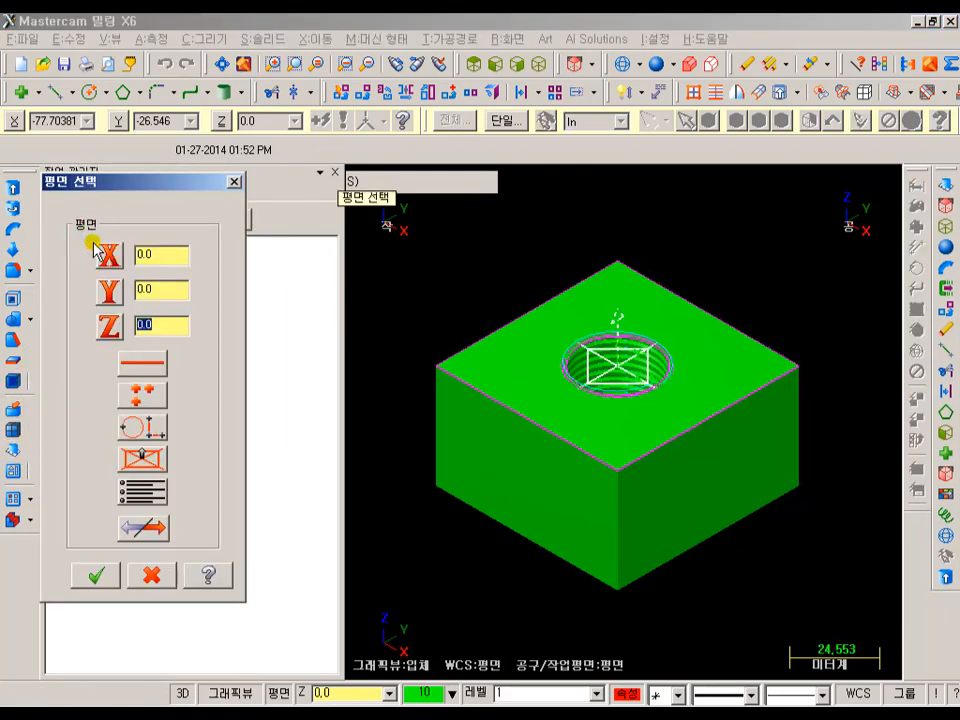
{"action": "left_click", "coordinate": [173, 289]}
{"action": "type", "text": "10"}
{"action": "key", "text": "Return"}
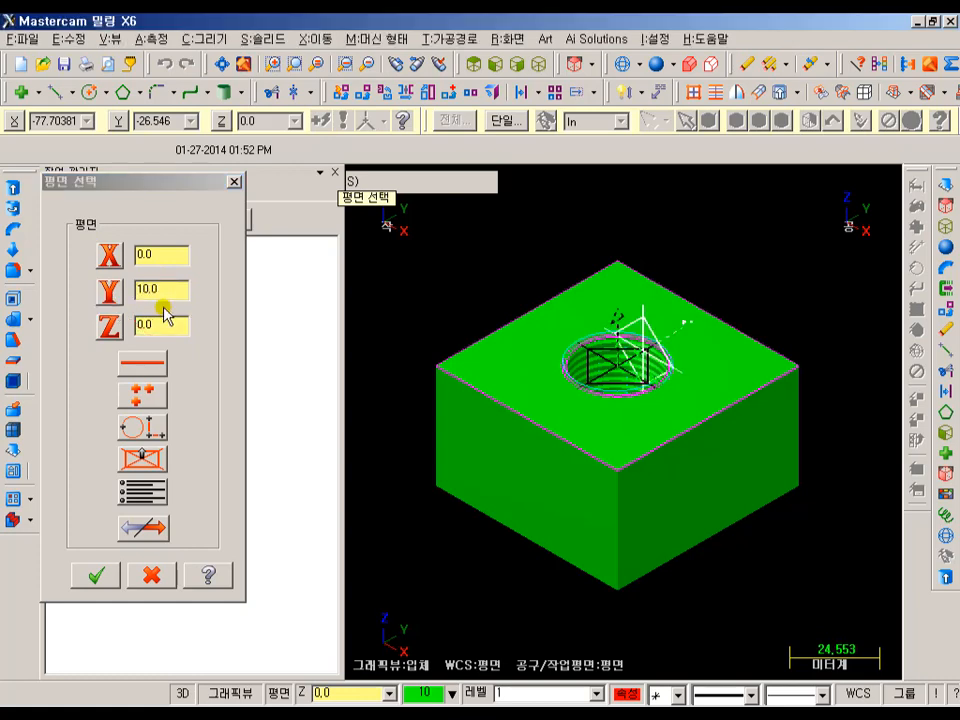
{"action": "left_click", "coordinate": [185, 294]}
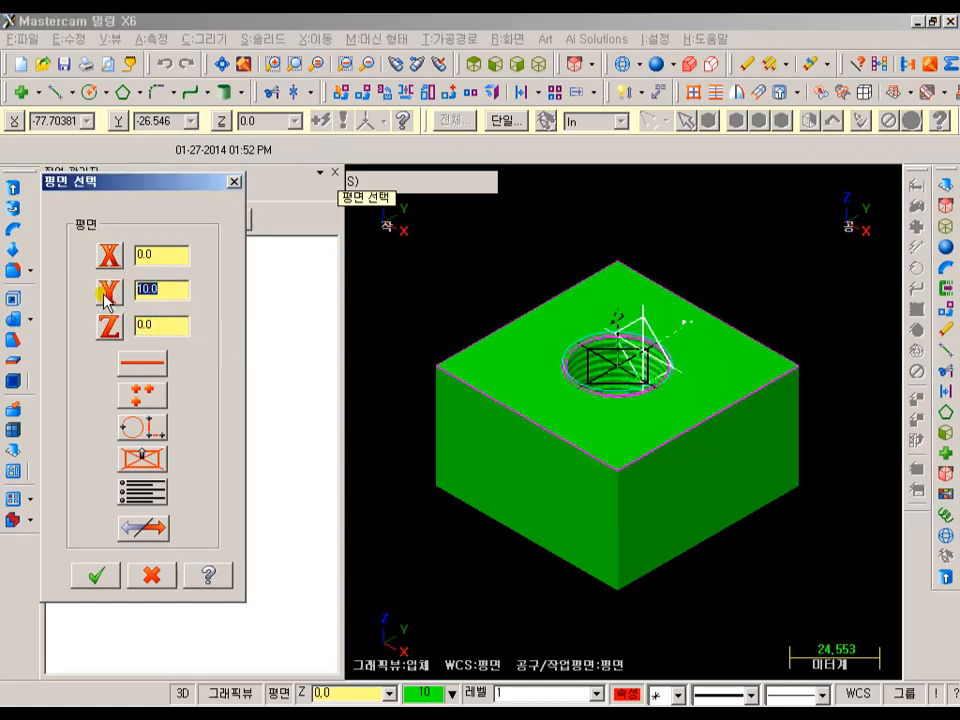
{"action": "type", "text": "0"}
{"action": "key", "text": "Return"}
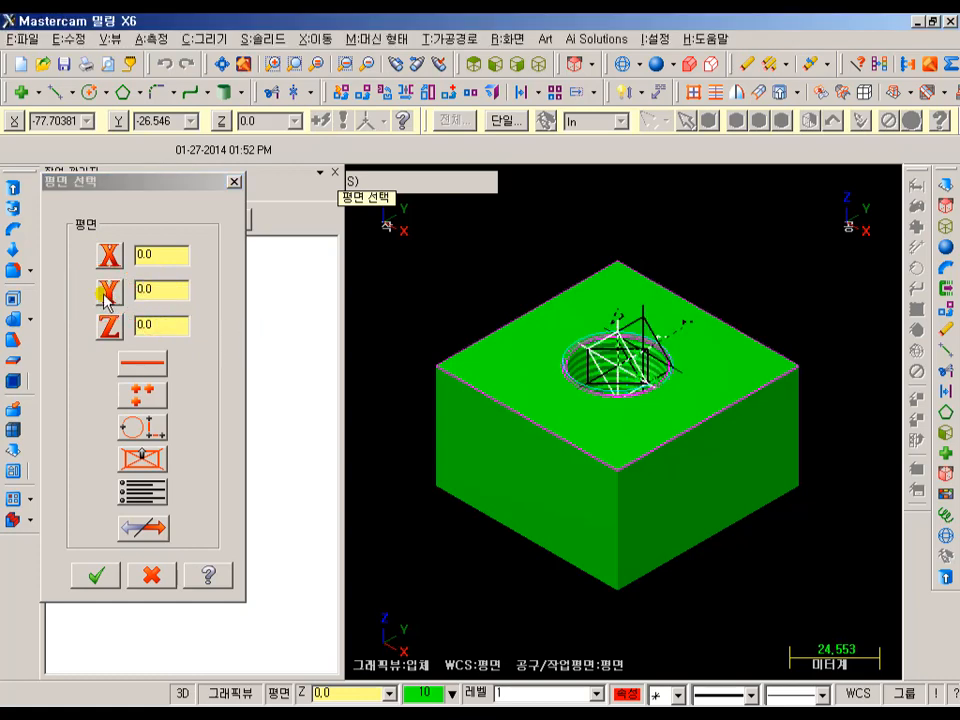
{"action": "left_click", "coordinate": [93, 572]}
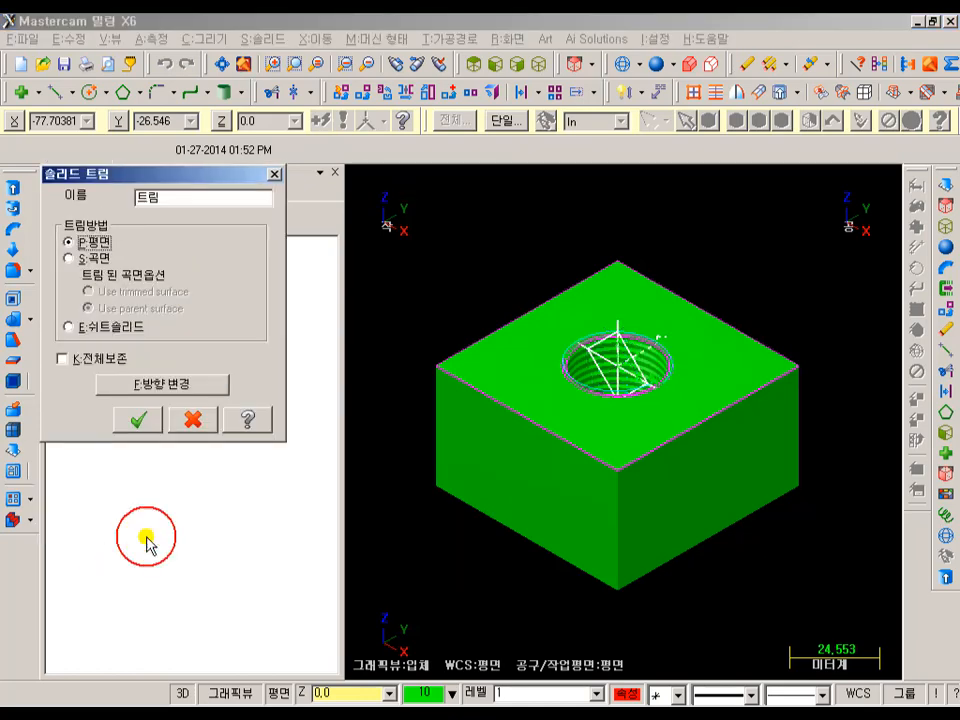
{"action": "left_click", "coordinate": [141, 423]}
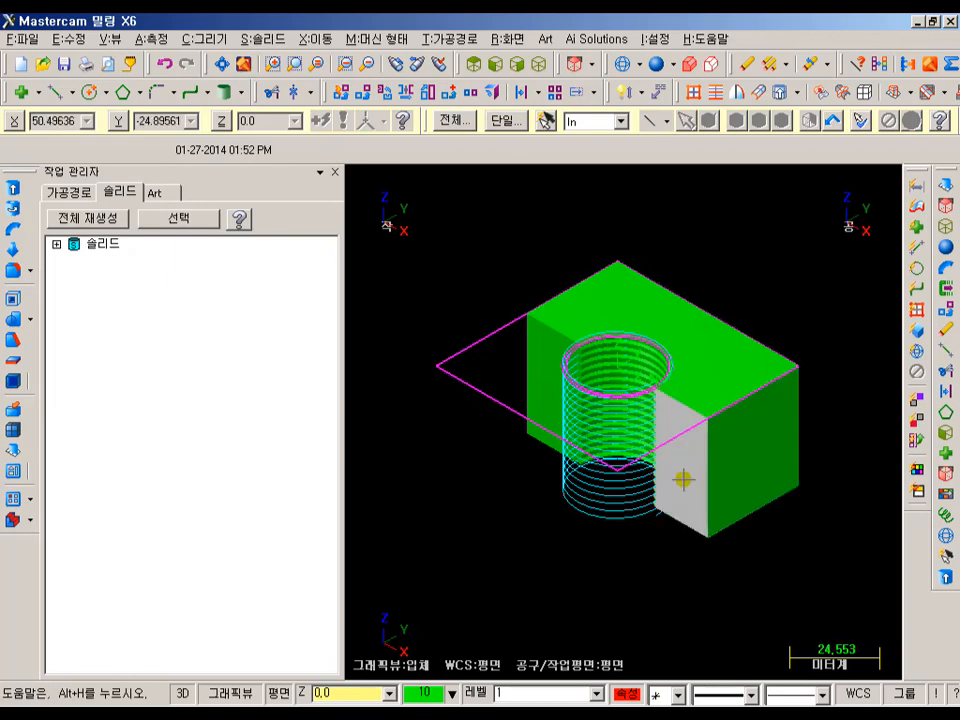
Switch to the front view and isolate the sectioned solid by hiding the helix, triangle and outline geometry
{"action": "left_click", "coordinate": [497, 64]}
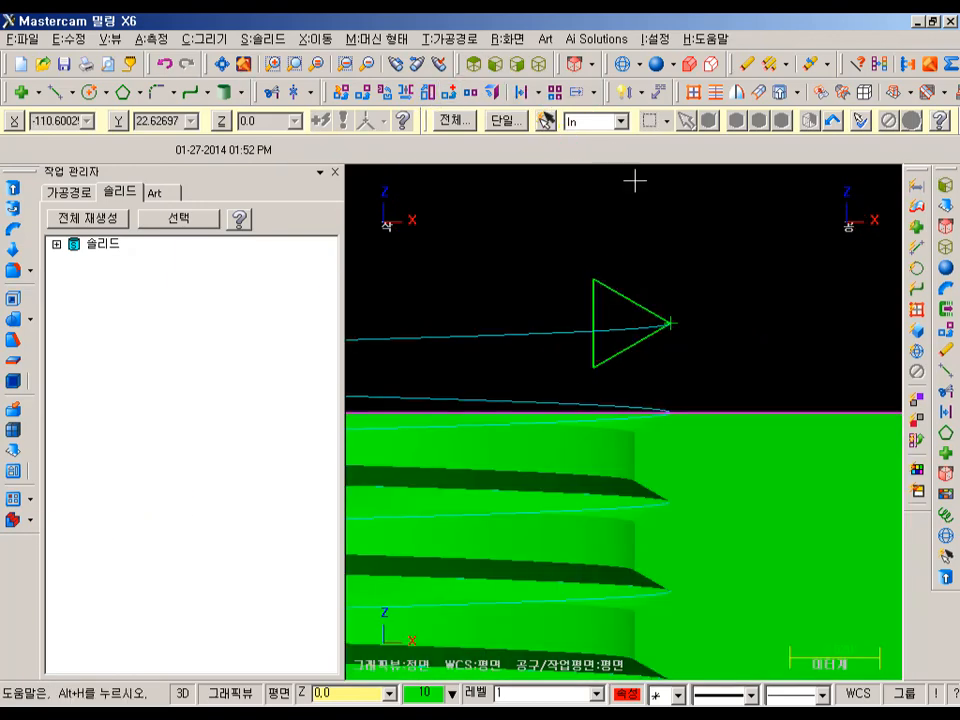
{"action": "scroll", "coordinate": [705, 235], "scroll_direction": "down", "scroll_amount": 6}
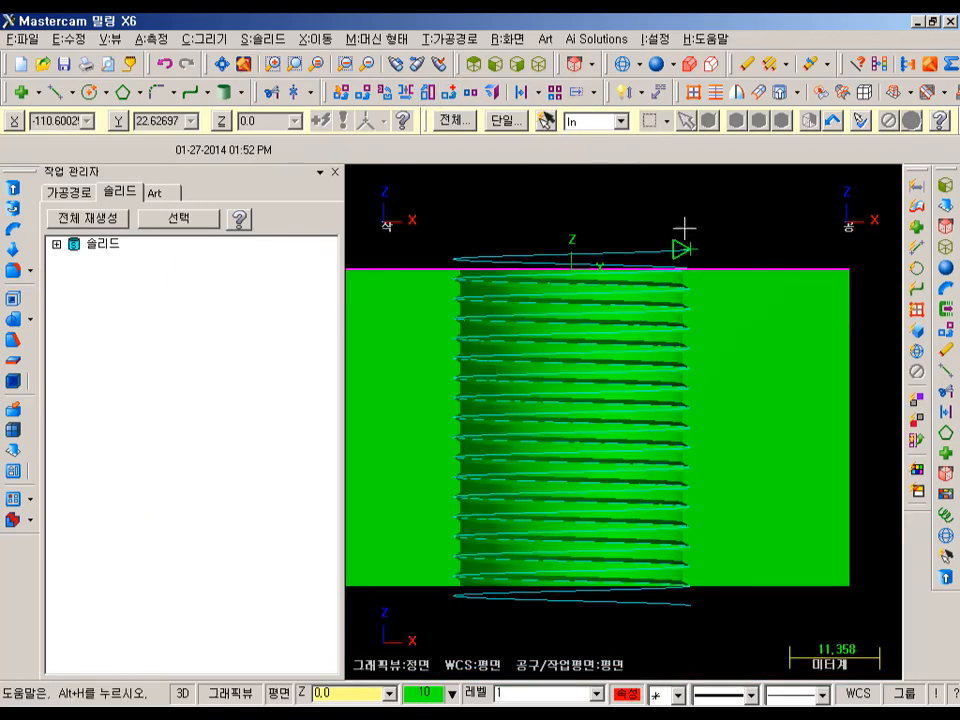
{"action": "left_click", "coordinate": [776, 321]}
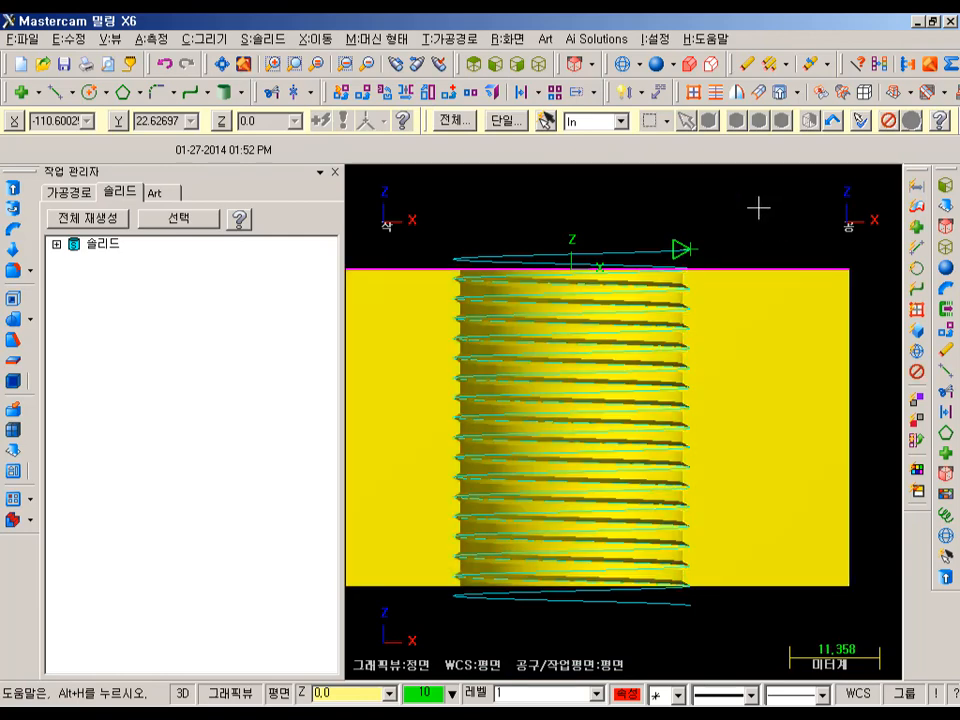
{"action": "key", "text": "alt+e"}
Inspect the thread's triangular profile along the sectioned hole from close up and at an angle
{"action": "scroll", "coordinate": [712, 232], "scroll_direction": "down", "scroll_amount": 4}
{"action": "middle_click_drag", "start_coordinate": [718, 251], "coordinate": [750, 257]}
{"action": "scroll", "coordinate": [640, 270], "scroll_direction": "up", "scroll_amount": 6}
{"action": "scroll", "coordinate": [407, 304], "scroll_direction": "up", "scroll_amount": 6}
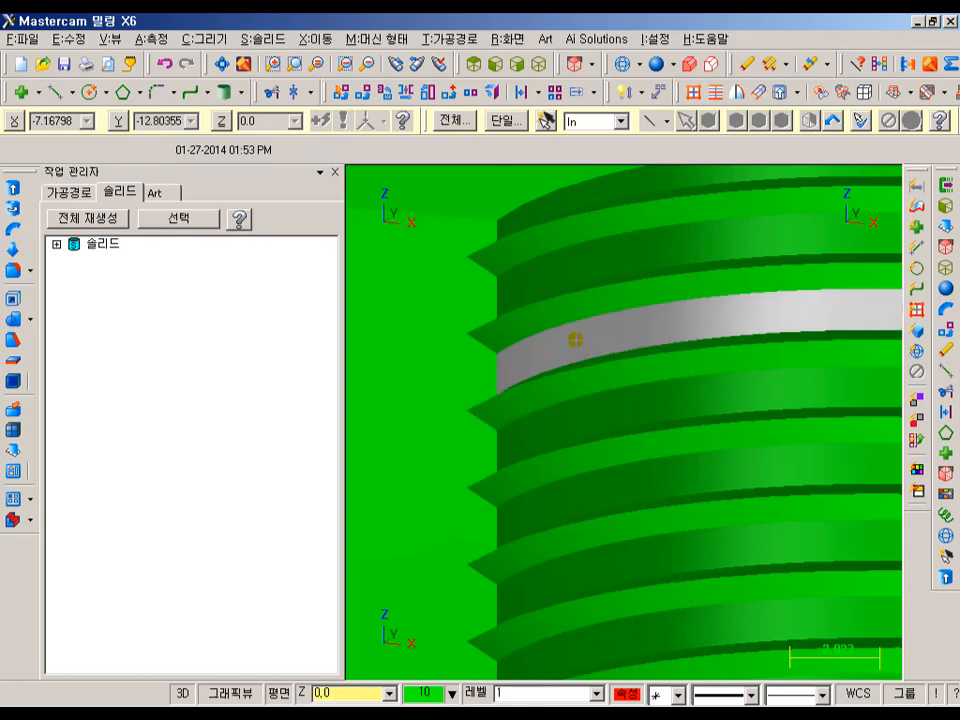
{"action": "middle_click_drag", "start_coordinate": [570, 339], "coordinate": [500, 325]}
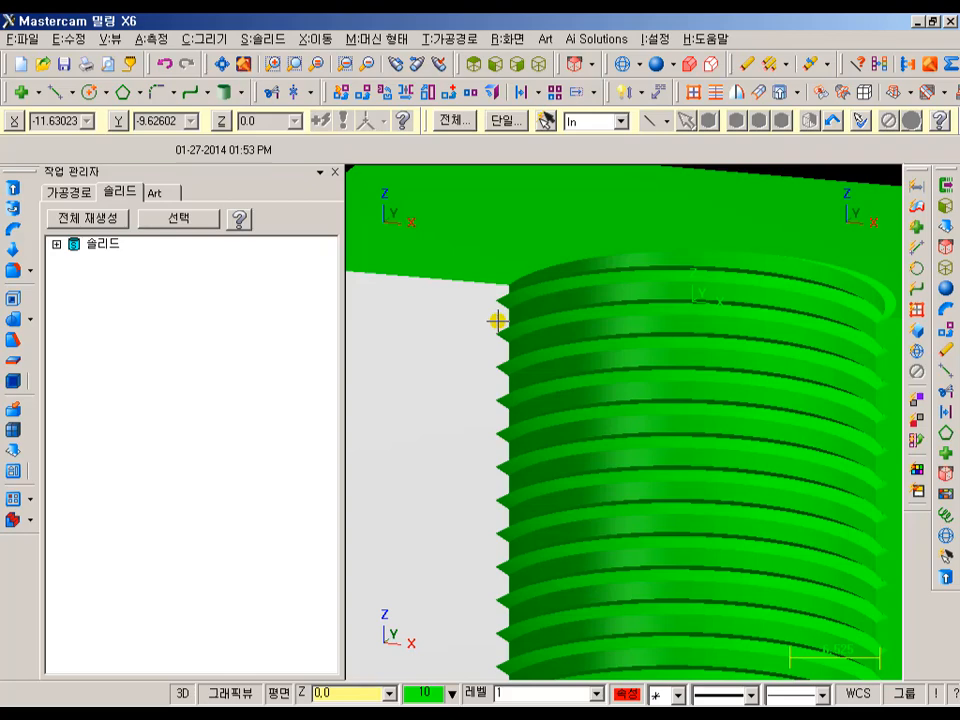
{"action": "scroll", "coordinate": [497, 321], "scroll_direction": "down", "scroll_amount": 5}
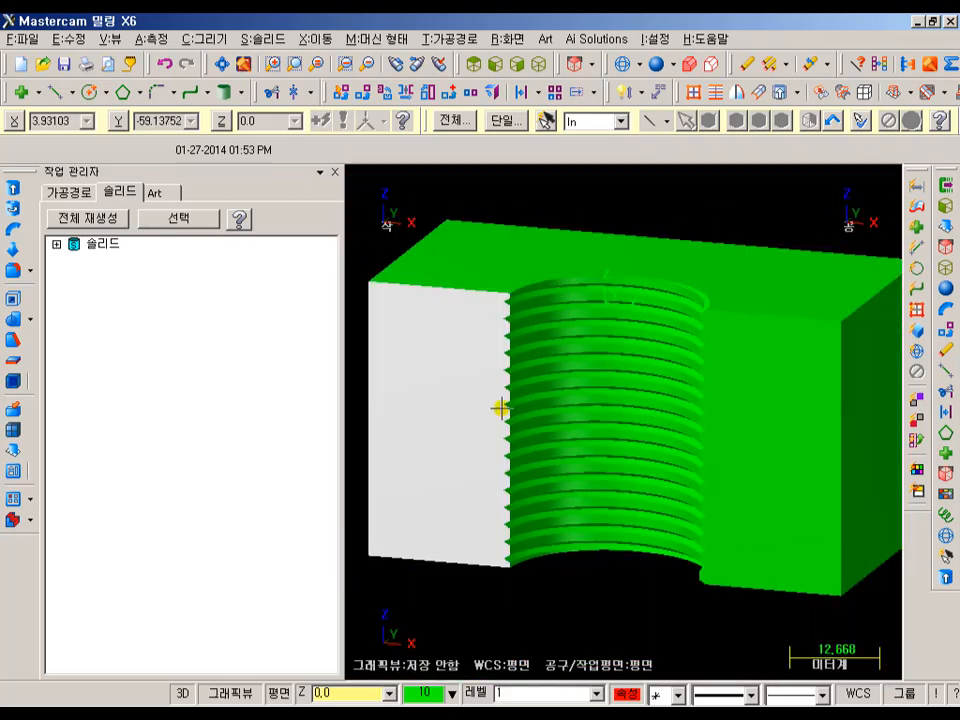
Expand the solid's operation history and the extrude cut's entries to review how the part was built
{"action": "left_click", "coordinate": [57, 245]}
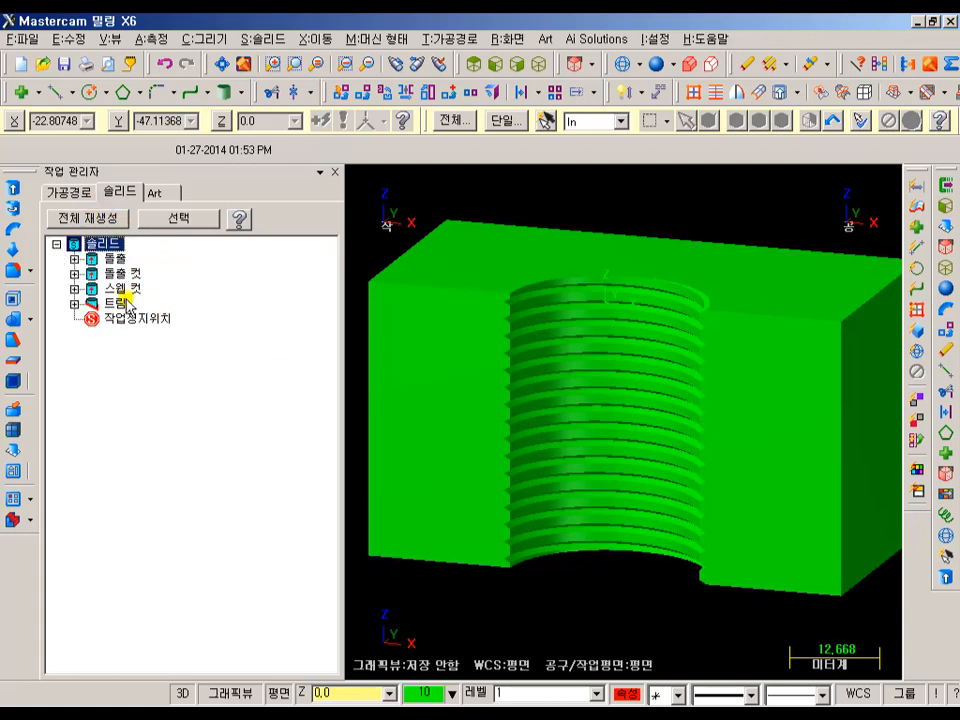
{"action": "left_click", "coordinate": [74, 273]}
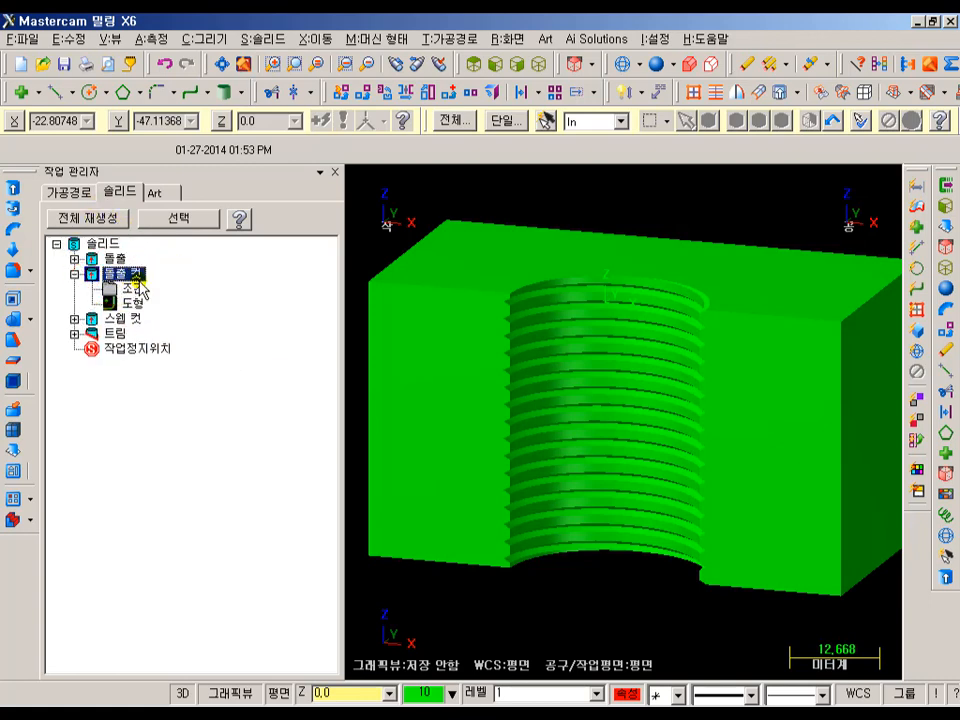
{"action": "scroll", "coordinate": [526, 449], "scroll_direction": "down", "scroll_amount": 2}
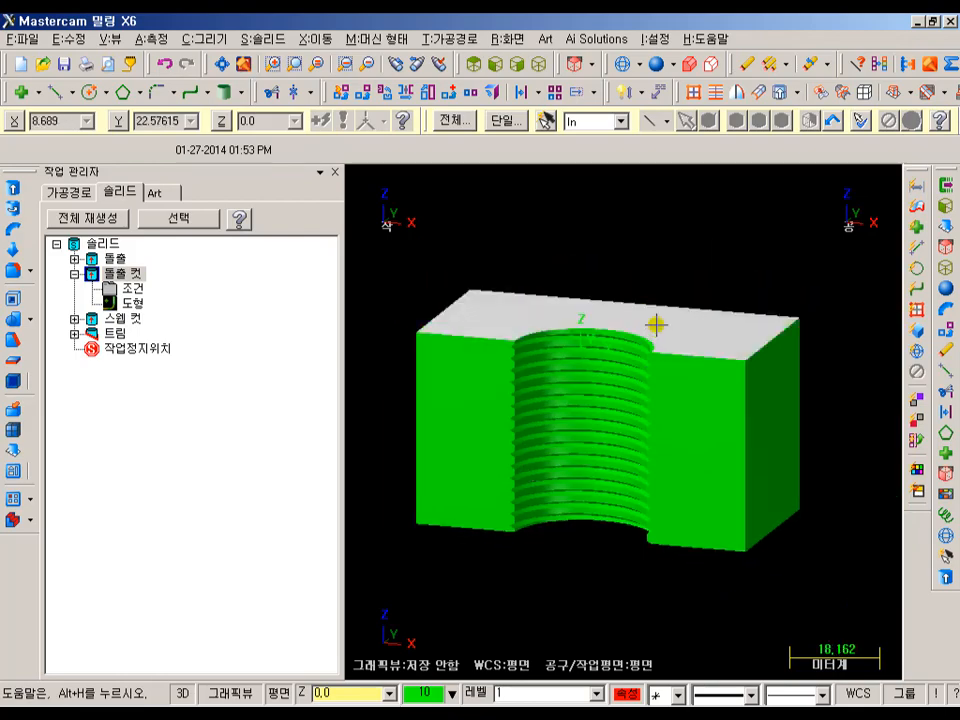
Bring back the hidden construction geometry, set the inner hole circle's diameter to 27 mm and regenerate the solid
{"action": "scroll", "coordinate": [655, 320], "scroll_direction": "up", "scroll_amount": 5}
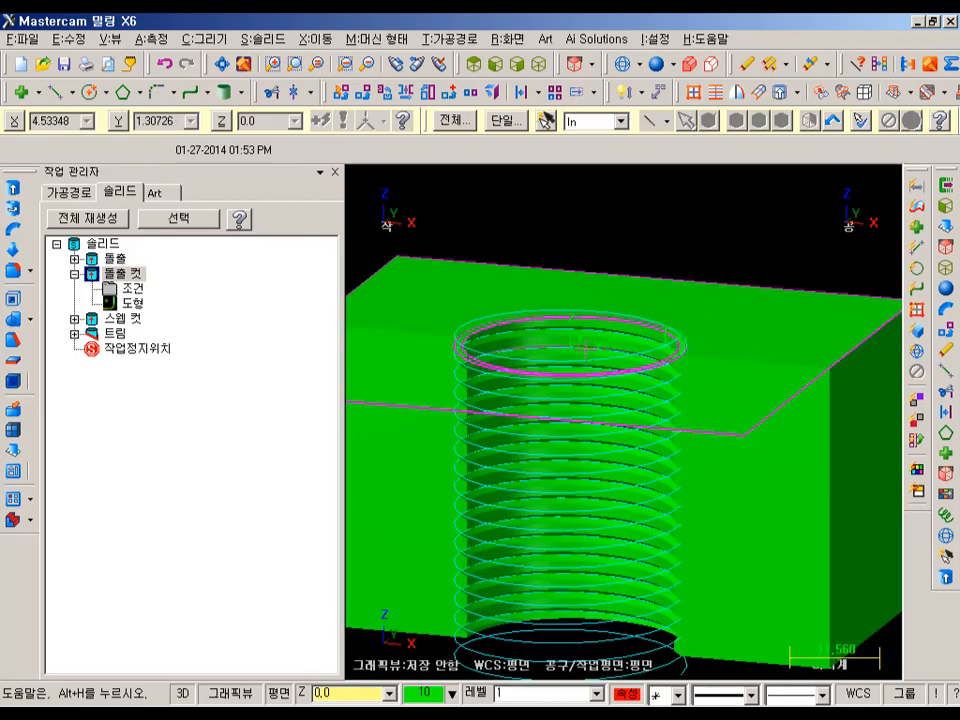
{"action": "scroll", "coordinate": [511, 340], "scroll_direction": "up", "scroll_amount": 2}
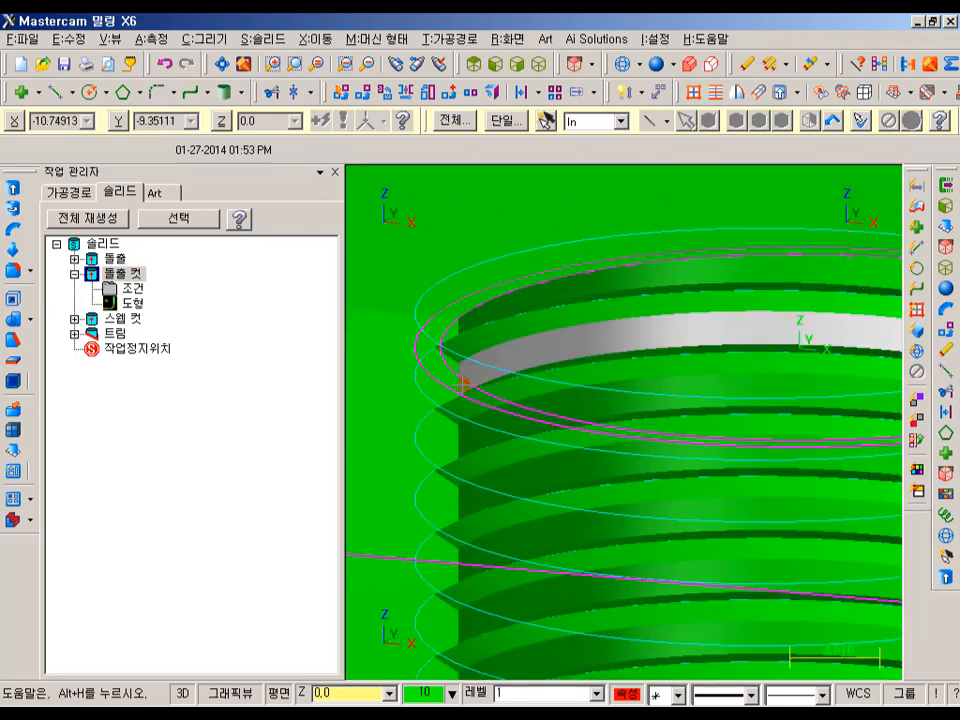
{"action": "scroll", "coordinate": [467, 380], "scroll_direction": "down", "scroll_amount": 3}
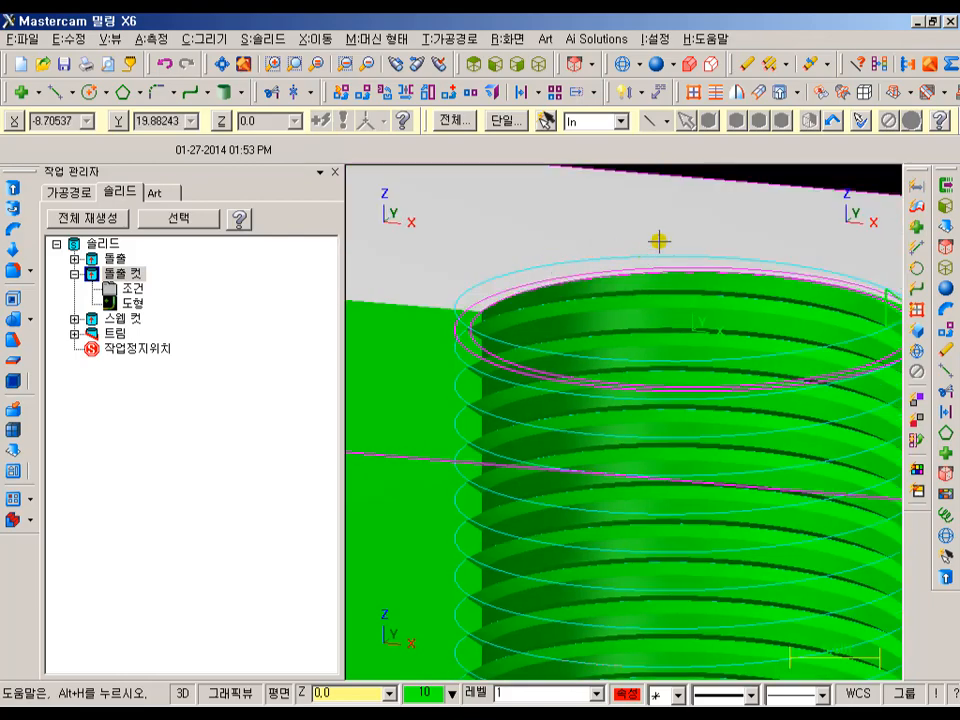
{"action": "scroll", "coordinate": [669, 257], "scroll_direction": "up", "scroll_amount": 2}
{"action": "left_click", "coordinate": [668, 119]}
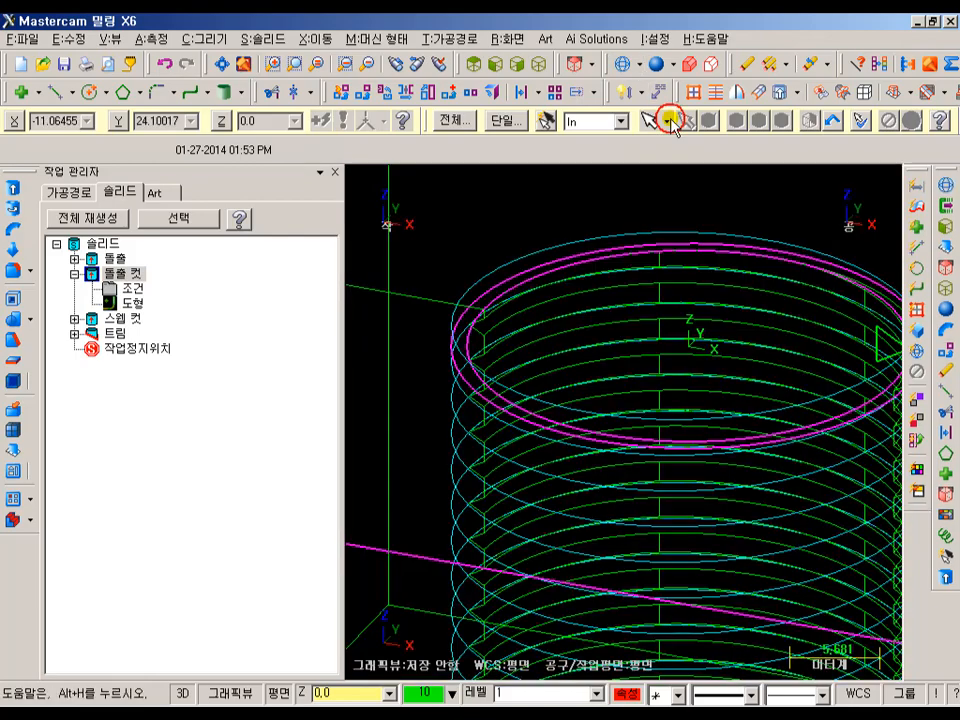
{"action": "left_click", "coordinate": [468, 352]}
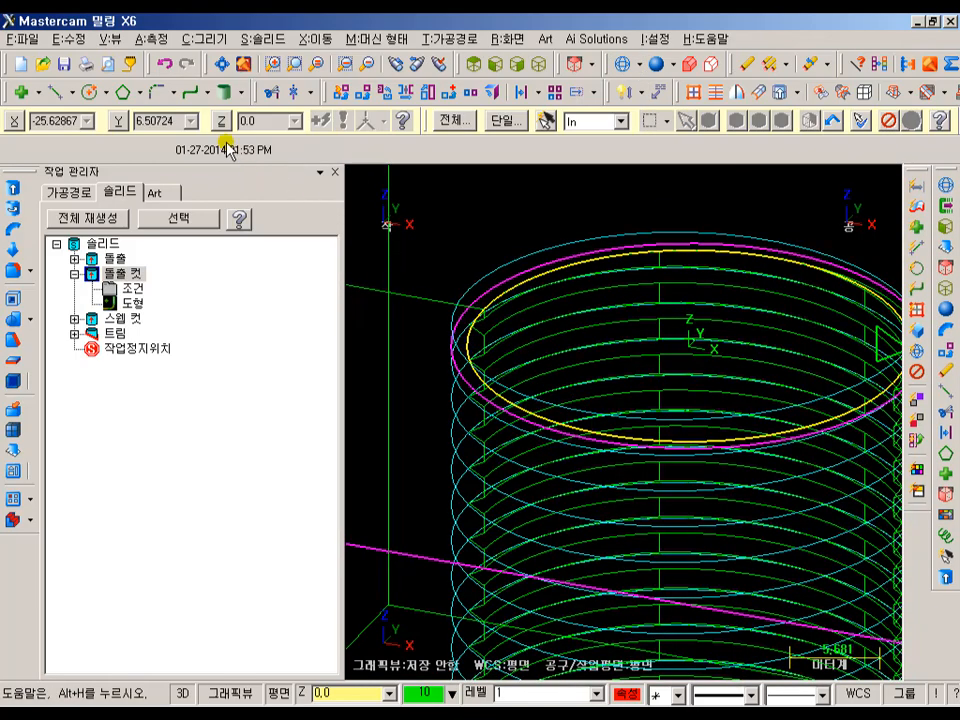
{"action": "left_click", "coordinate": [605, 380]}
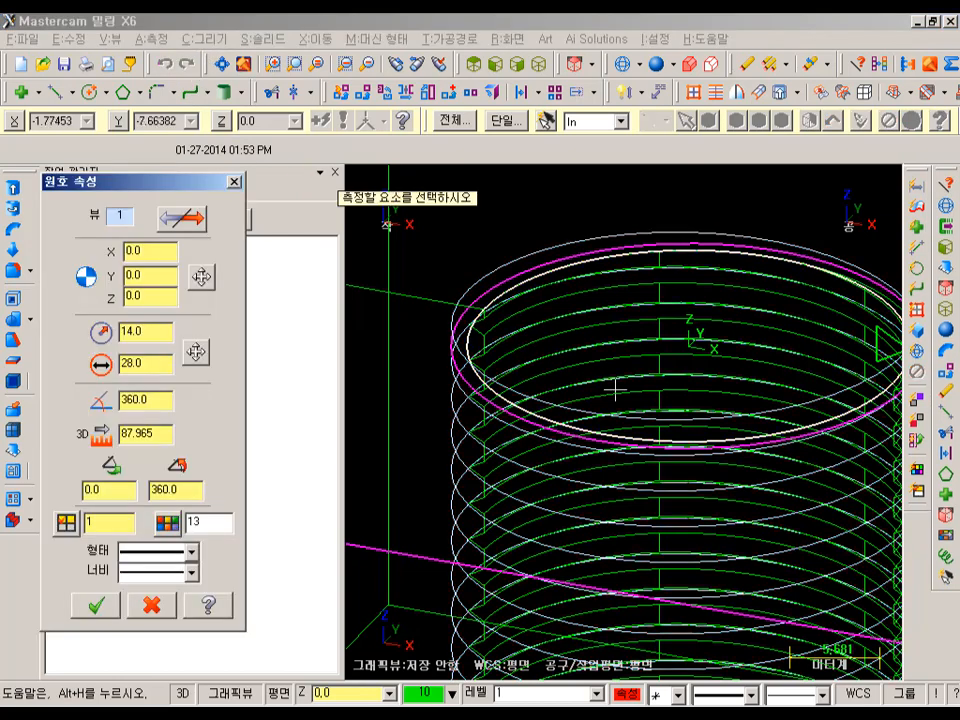
{"action": "double_click", "coordinate": [158, 366]}
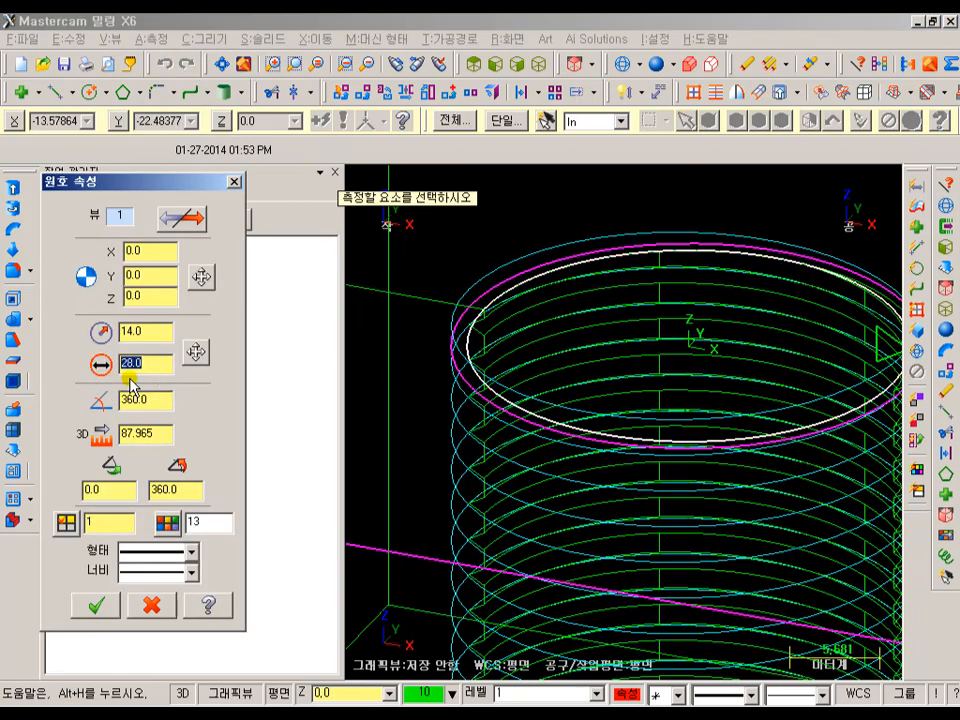
{"action": "left_click", "coordinate": [101, 609]}
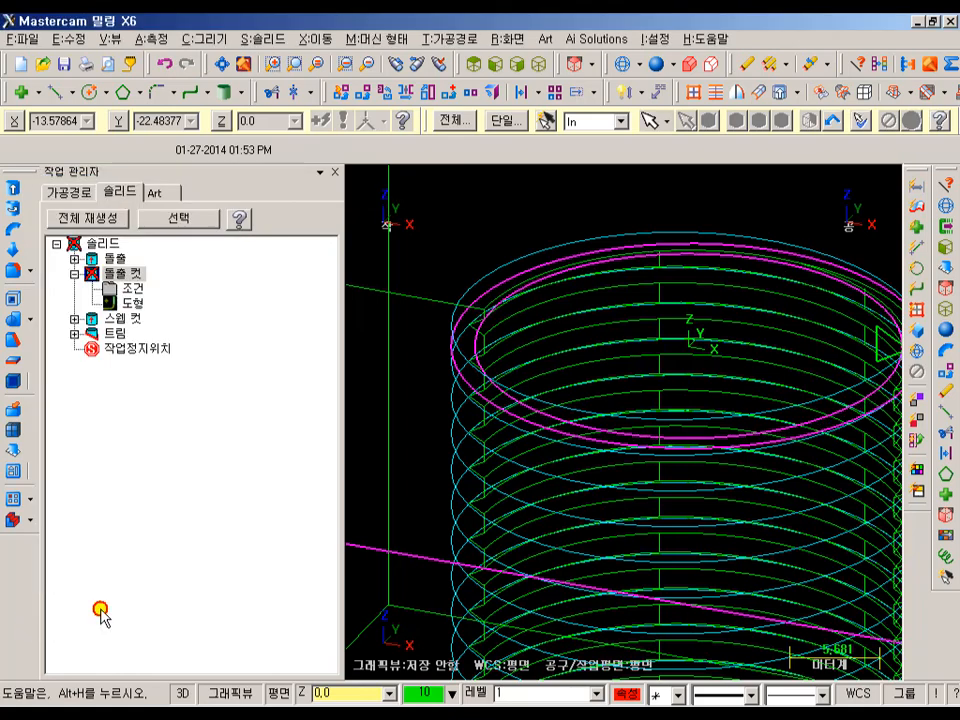
{"action": "left_click", "coordinate": [100, 218]}
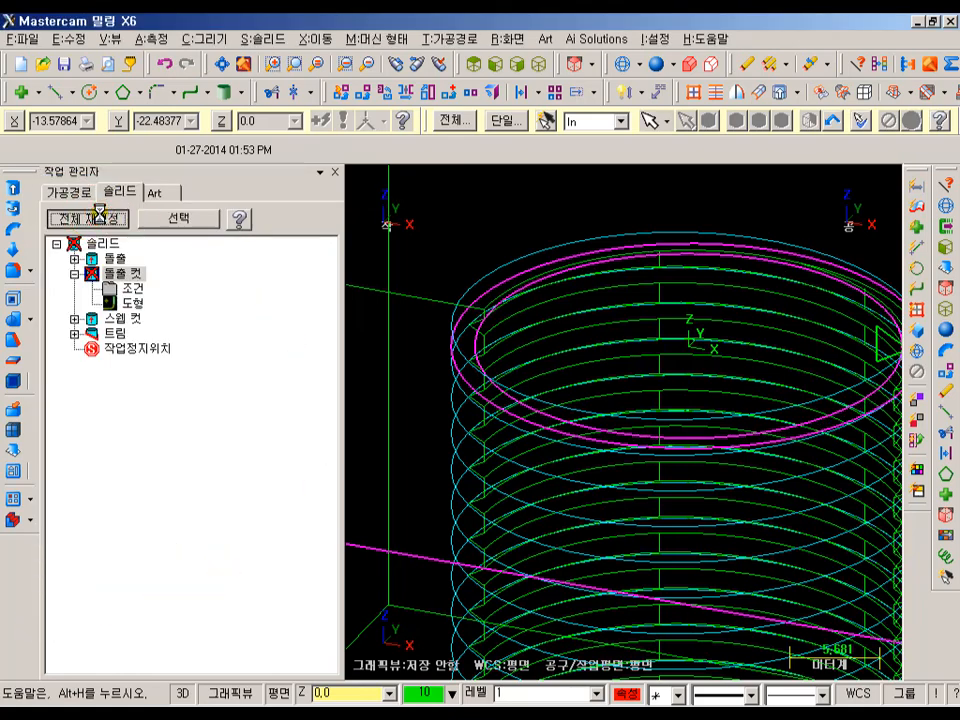
Examine the regenerated thread's profile and crest flats in a shaded front view and at an angle
{"action": "left_click", "coordinate": [494, 64]}
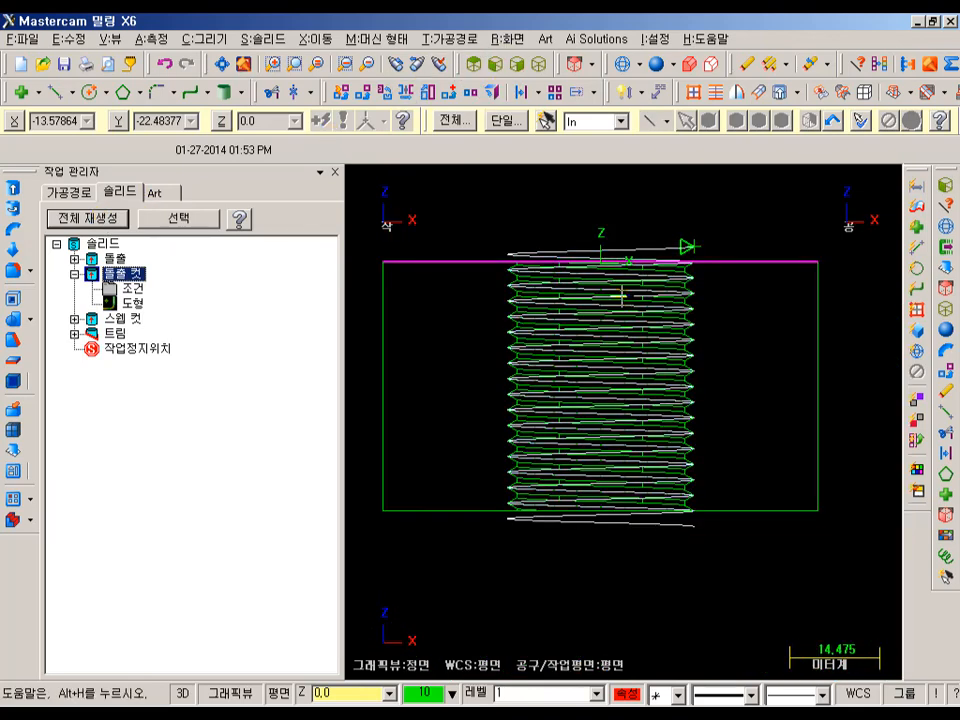
{"action": "key", "text": "alt+e"}
{"action": "left_click", "coordinate": [794, 285]}
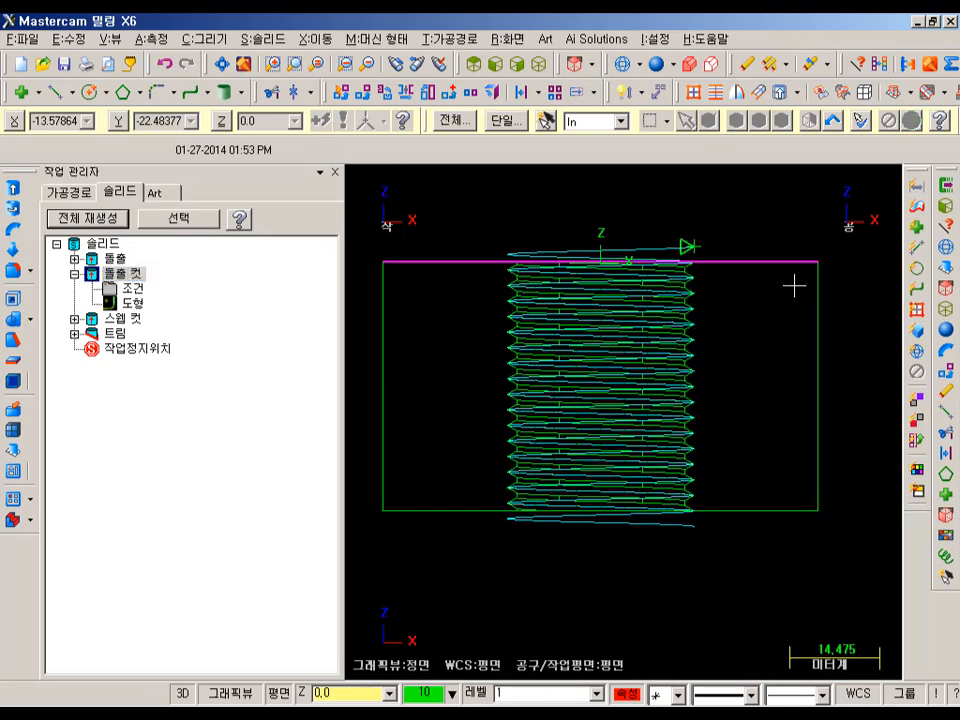
{"action": "left_click", "coordinate": [656, 65]}
{"action": "scroll", "coordinate": [745, 290], "scroll_direction": "up", "scroll_amount": 5}
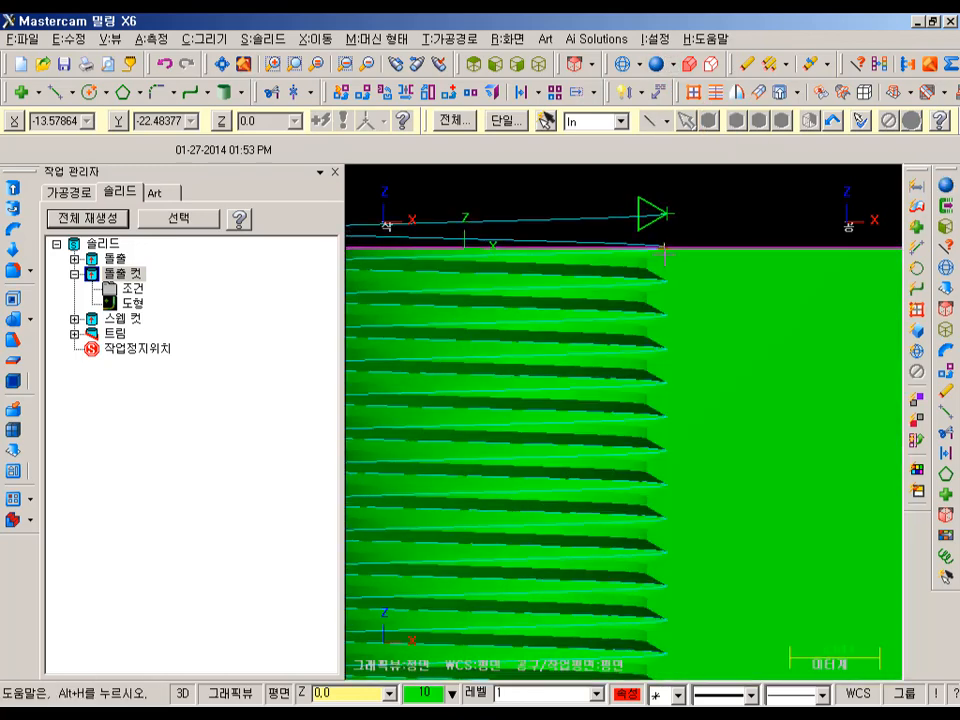
{"action": "scroll", "coordinate": [655, 260], "scroll_direction": "up", "scroll_amount": 5}
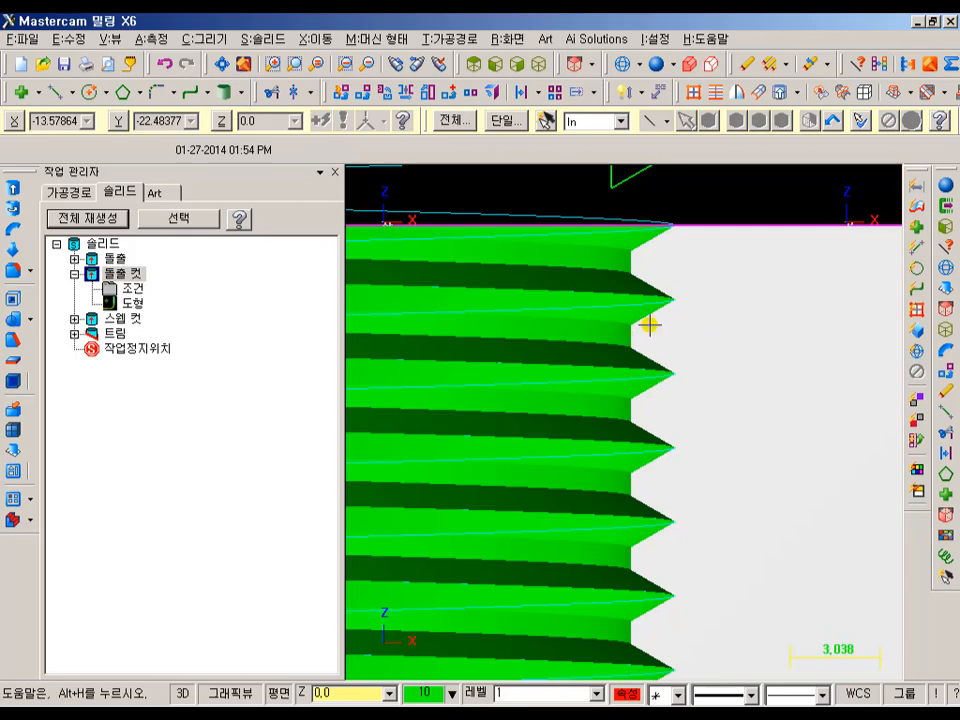
{"action": "left_click", "coordinate": [163, 324]}
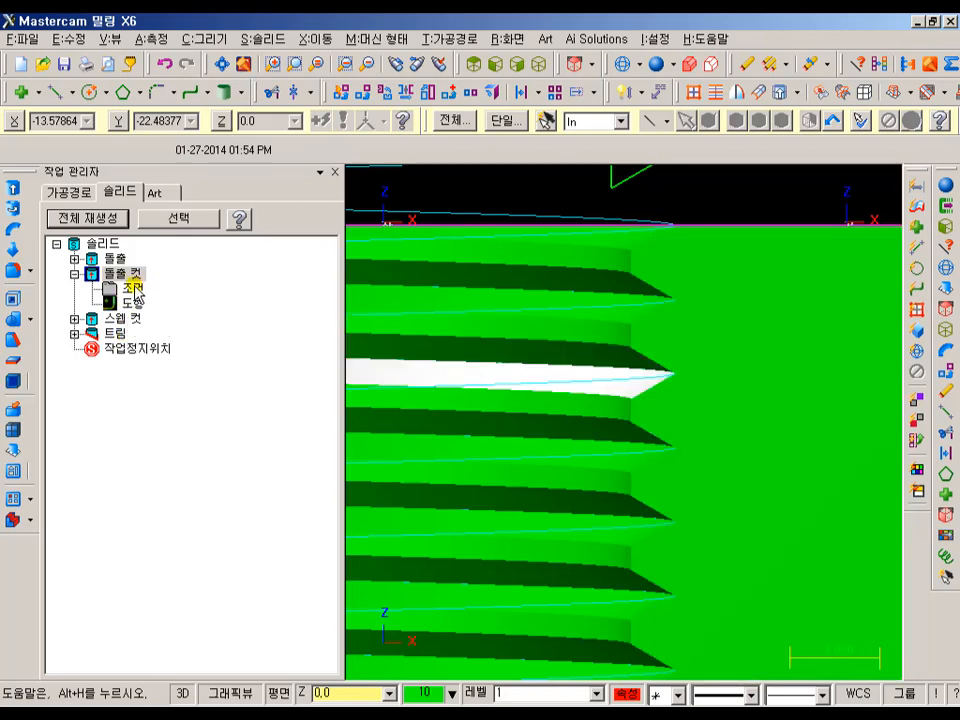
{"action": "scroll", "coordinate": [683, 298], "scroll_direction": "down", "scroll_amount": 3}
{"action": "middle_click_drag", "start_coordinate": [711, 247], "coordinate": [741, 275]}
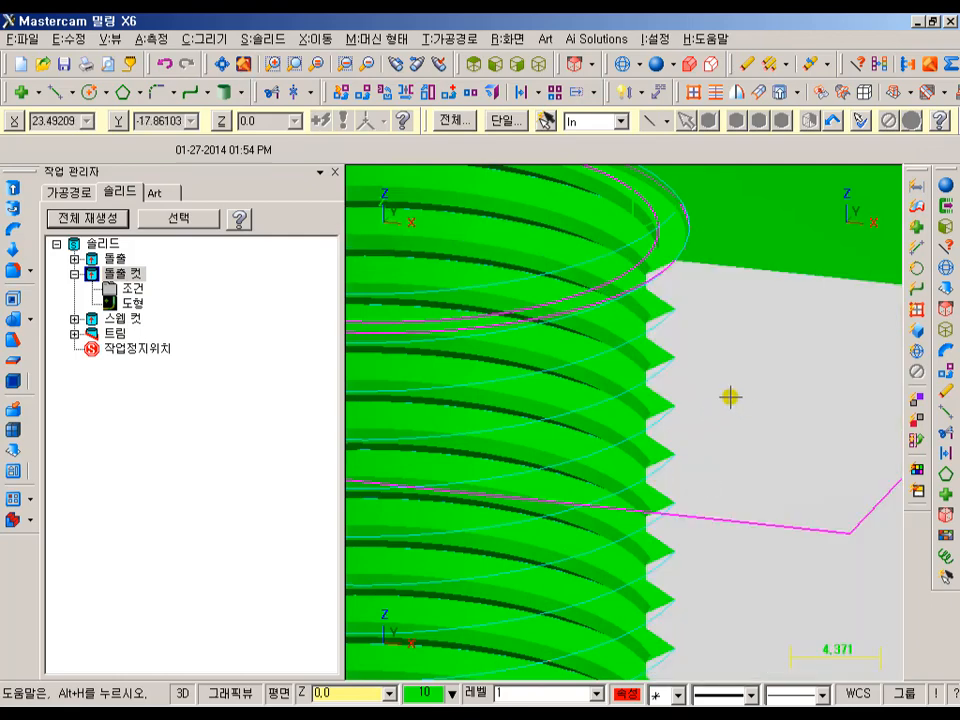
Set the inner hole circle's diameter to 26.7 mm and regenerate the solid
{"action": "left_click", "coordinate": [744, 300]}
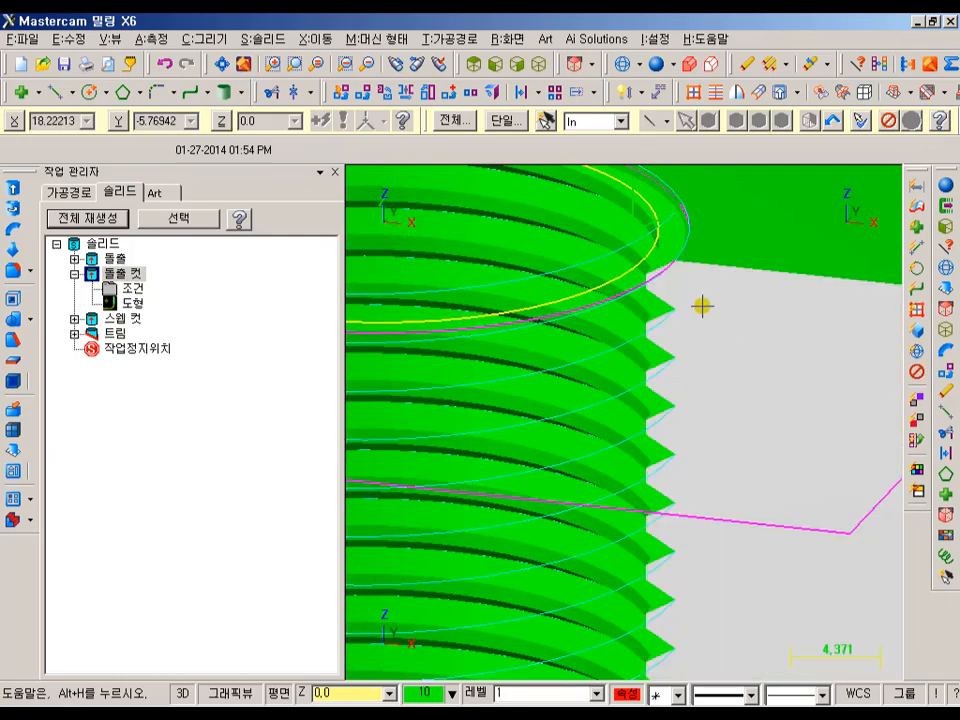
{"action": "key", "text": "F4"}
{"action": "left_click_drag", "start_coordinate": [152, 362], "coordinate": [95, 374]}
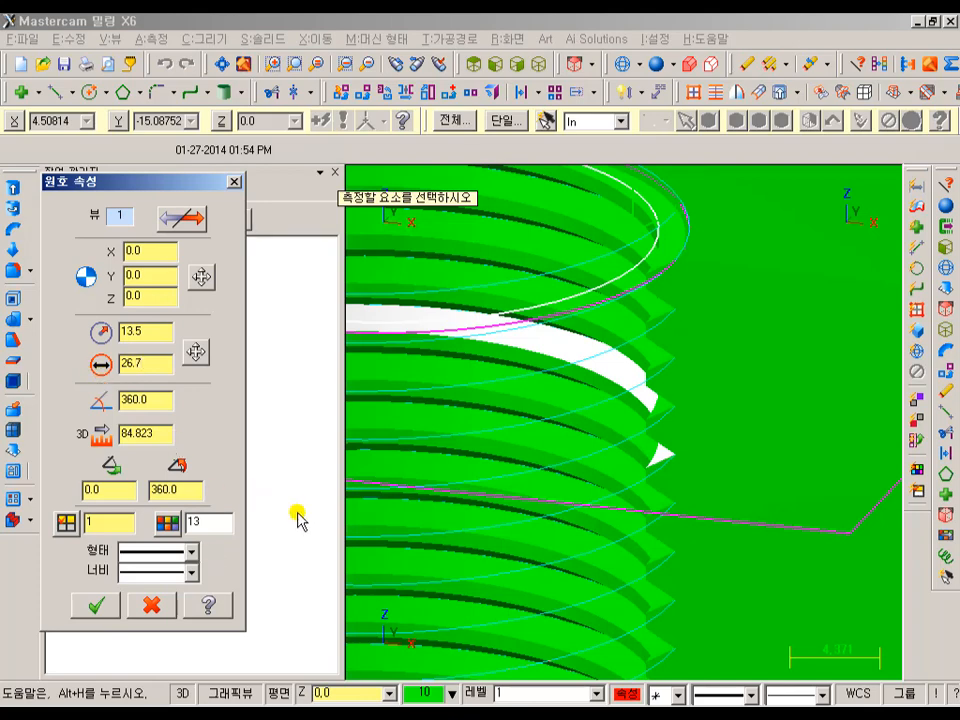
{"action": "left_click", "coordinate": [112, 603]}
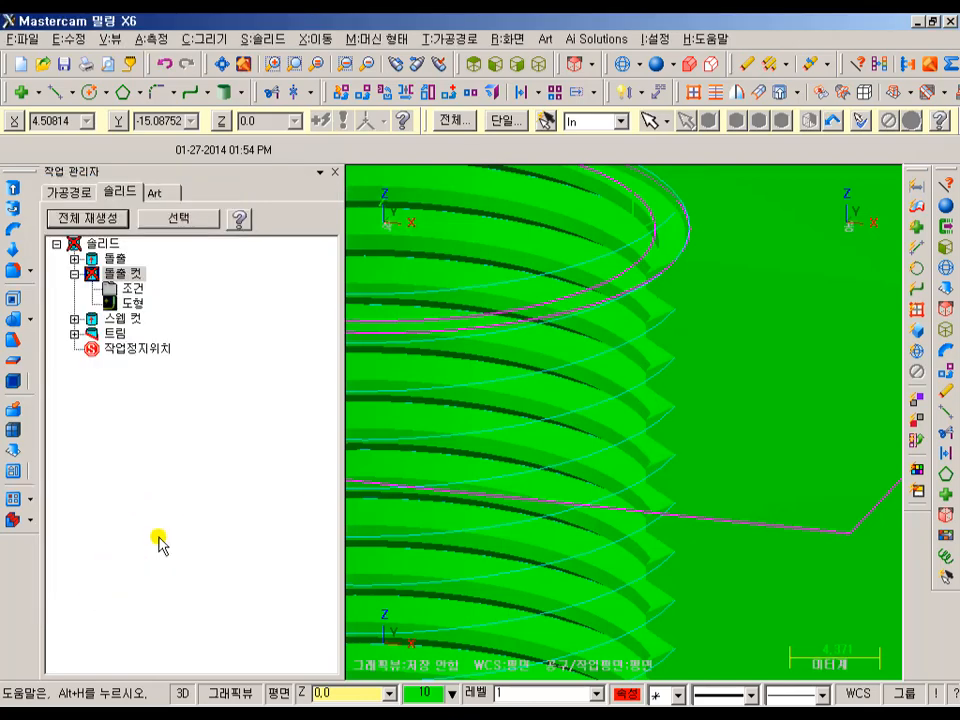
{"action": "left_click", "coordinate": [102, 219]}
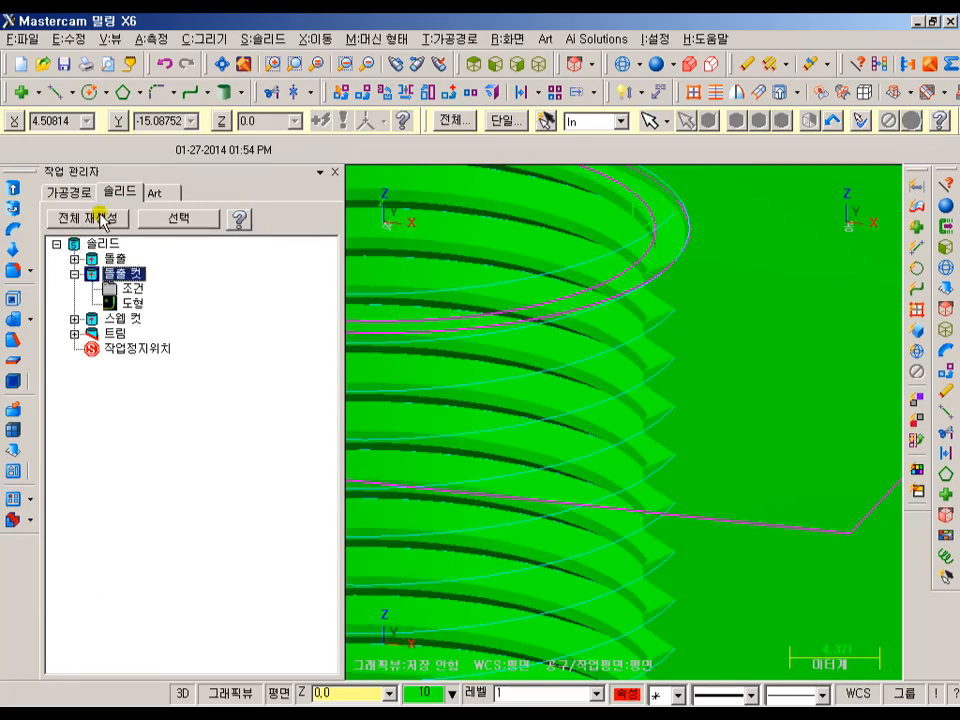
Delete the trim operation from the solid's history and regenerate to restore the full block
{"action": "scroll", "coordinate": [656, 443], "scroll_direction": "up", "scroll_amount": 3}
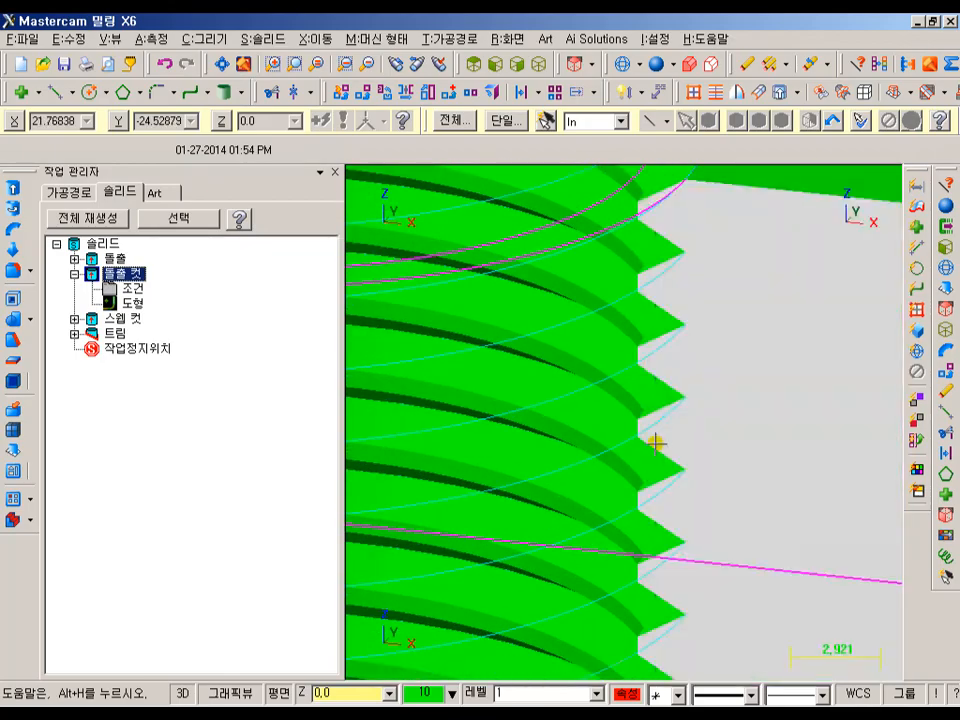
{"action": "scroll", "coordinate": [640, 437], "scroll_direction": "up", "scroll_amount": 4}
{"action": "scroll", "coordinate": [646, 411], "scroll_direction": "down", "scroll_amount": 6}
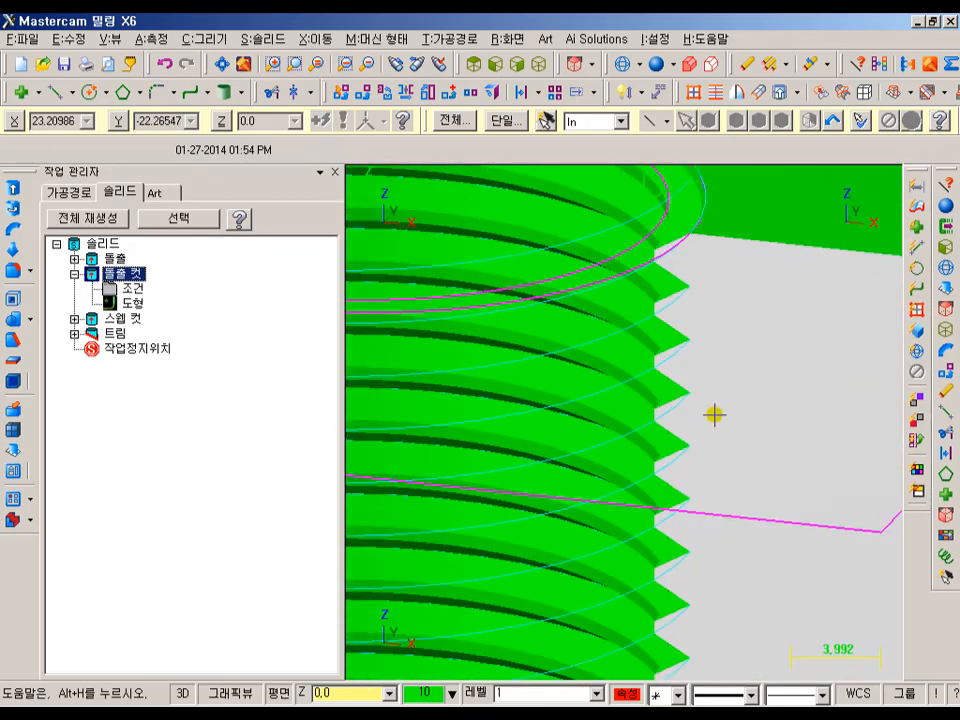
{"action": "scroll", "coordinate": [714, 414], "scroll_direction": "down", "scroll_amount": 3}
{"action": "mouse_move", "coordinate": [720, 356]}
{"action": "middle_mouse_down"}
{"action": "mouse_move", "coordinate": [664, 371]}
{"action": "mouse_move", "coordinate": [660, 400]}
{"action": "mouse_move", "coordinate": [742, 332]}
{"action": "mouse_move", "coordinate": [737, 345]}
{"action": "middle_mouse_up"}
{"action": "scroll", "coordinate": [737, 345], "scroll_direction": "down", "scroll_amount": 5}
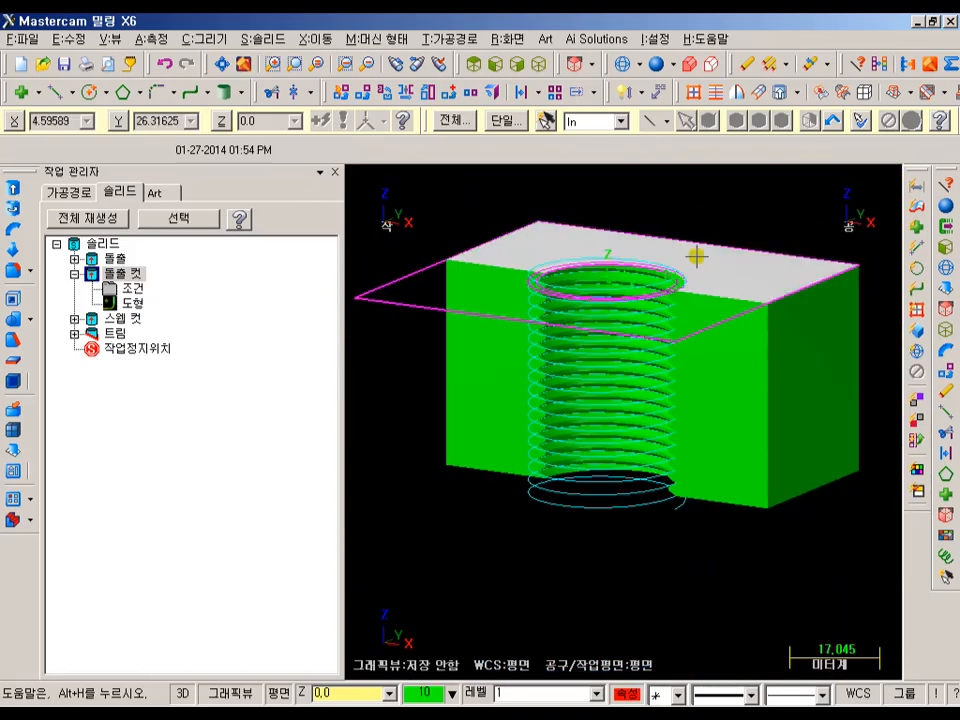
{"action": "left_click", "coordinate": [115, 336]}
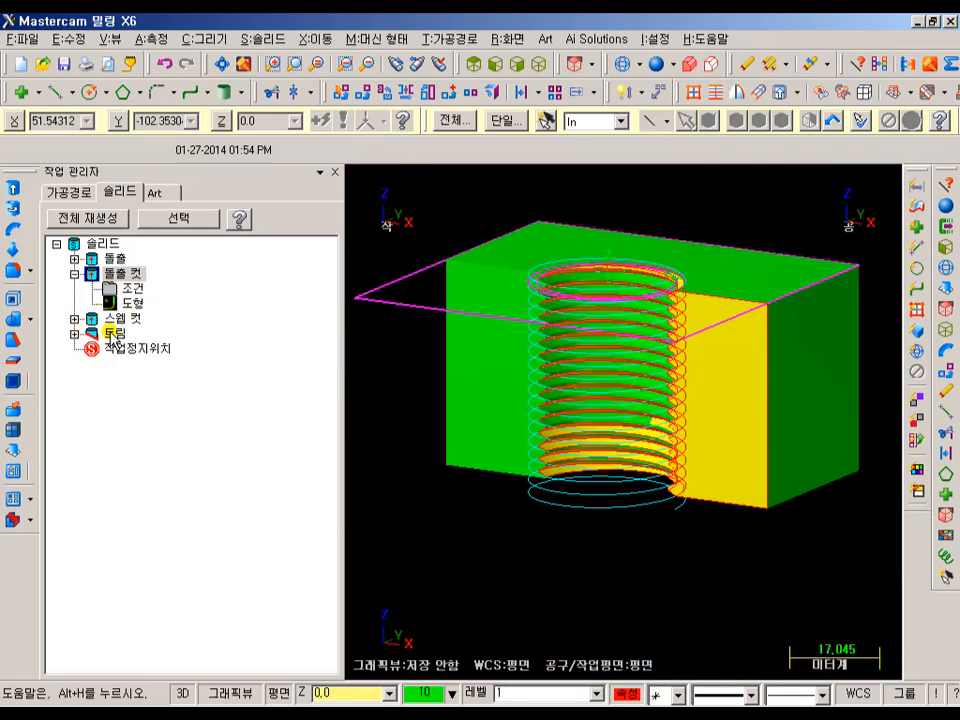
{"action": "key", "text": "Delete"}
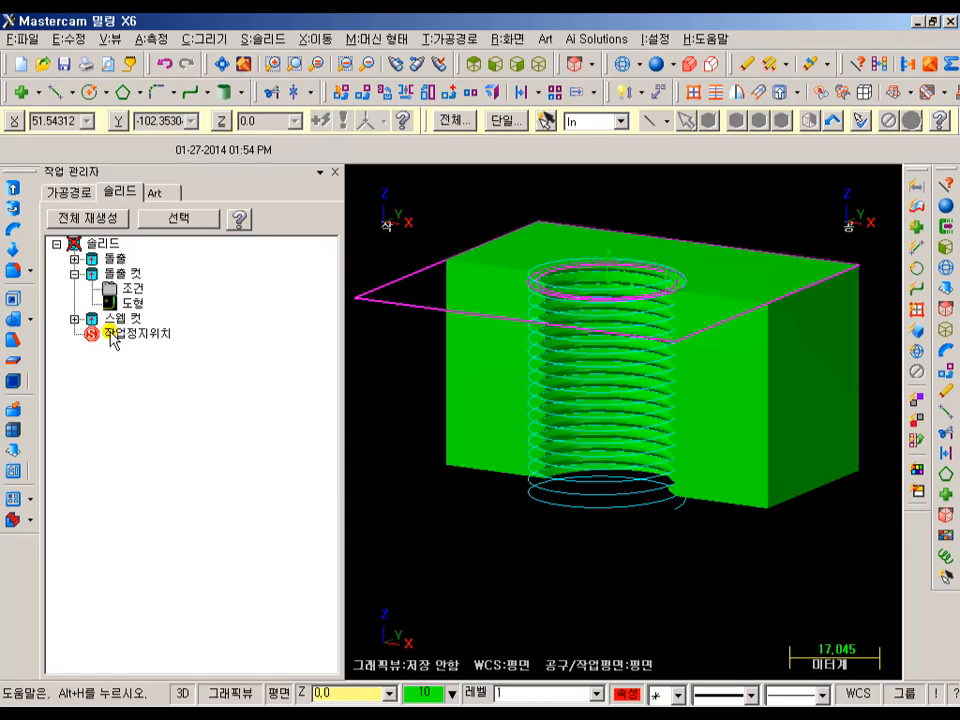
{"action": "left_click", "coordinate": [100, 216]}
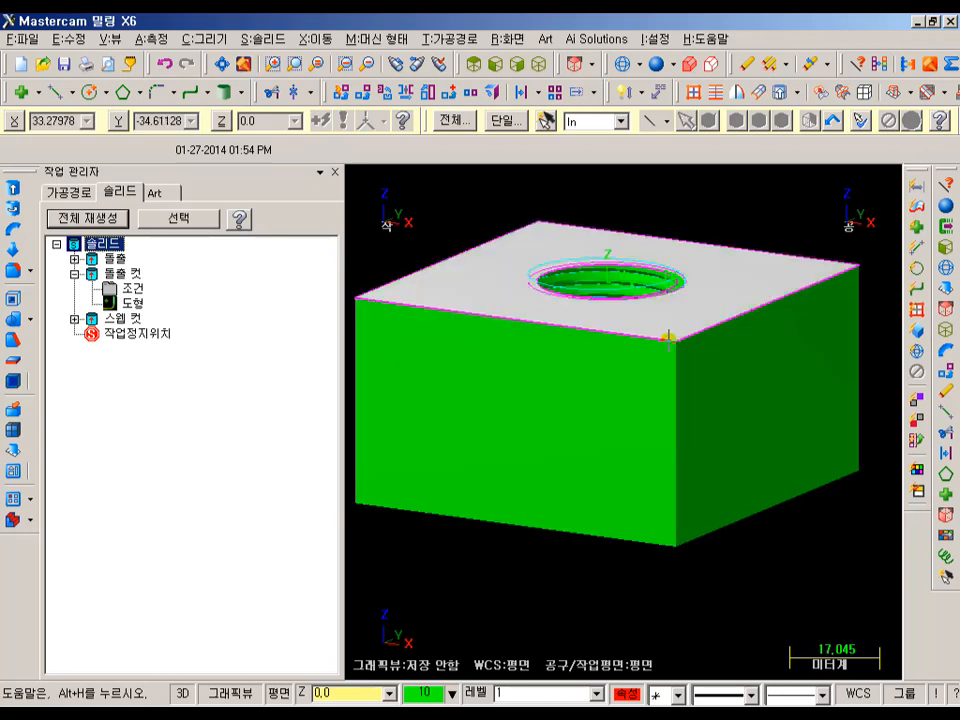
Isolate the threaded block by hiding the helix, triangle, circle and outline geometry
{"action": "middle_click_drag", "start_coordinate": [675, 292], "coordinate": [676, 316]}
{"action": "left_click", "coordinate": [734, 286]}
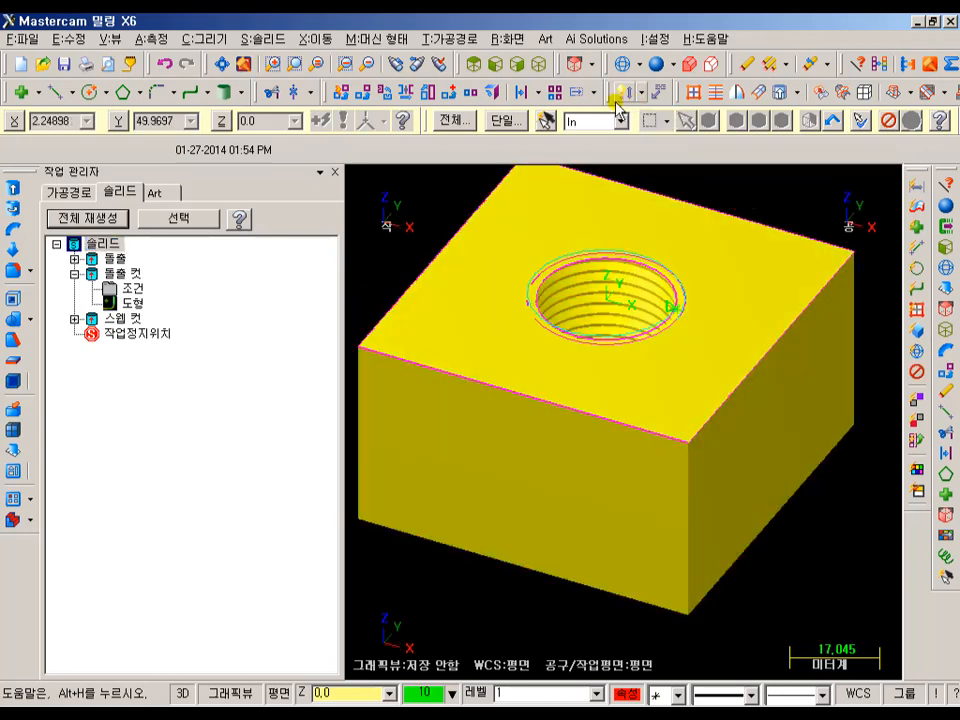
{"action": "left_click", "coordinate": [547, 121]}
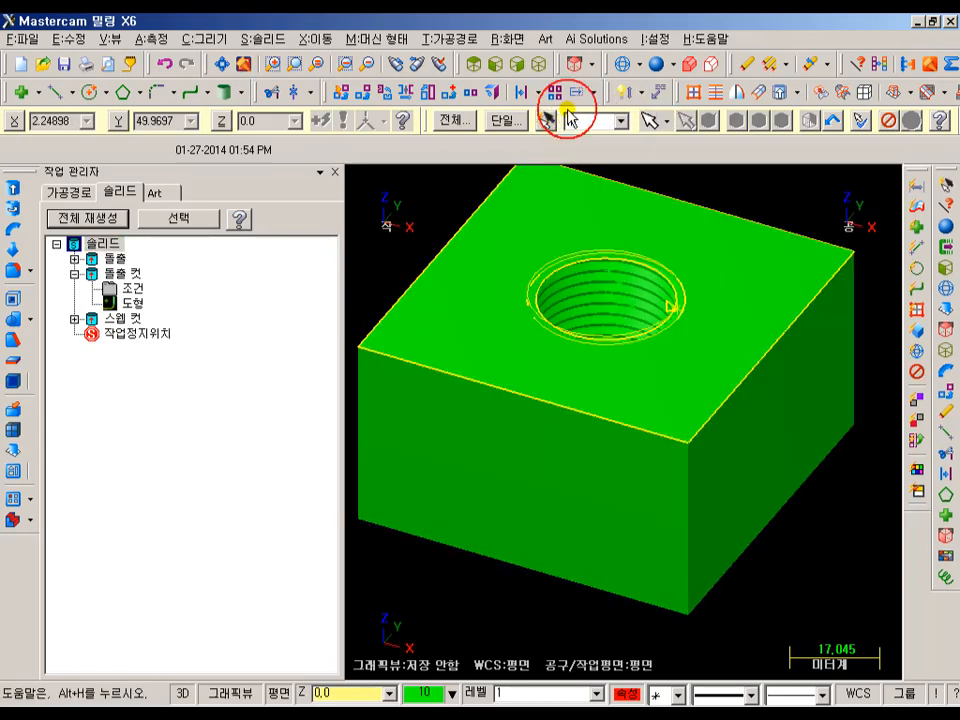
{"action": "left_click", "coordinate": [518, 41]}
{"action": "left_click", "coordinate": [530, 143]}
Roll the solid's history back by moving the stop position ahead of the swept cut
{"action": "scroll", "coordinate": [675, 246], "scroll_direction": "up", "scroll_amount": 2}
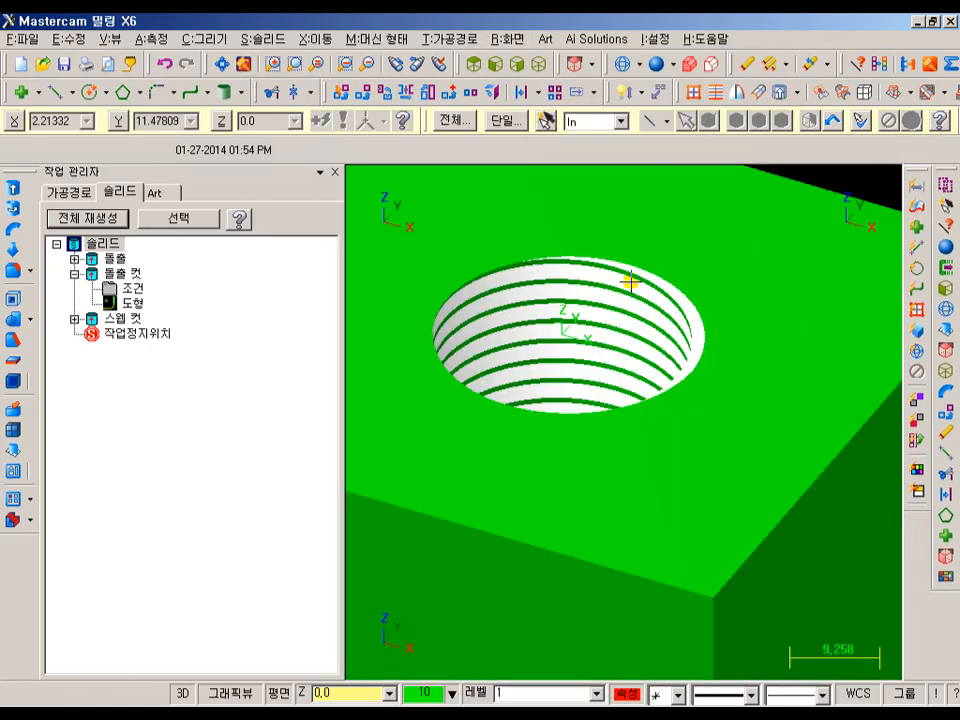
{"action": "middle_click_drag", "start_coordinate": [630, 283], "coordinate": [648, 259]}
{"action": "scroll", "coordinate": [663, 252], "scroll_direction": "down", "scroll_amount": 4}
{"action": "scroll", "coordinate": [660, 268], "scroll_direction": "up", "scroll_amount": 3}
{"action": "scroll", "coordinate": [648, 259], "scroll_direction": "down", "scroll_amount": 3}
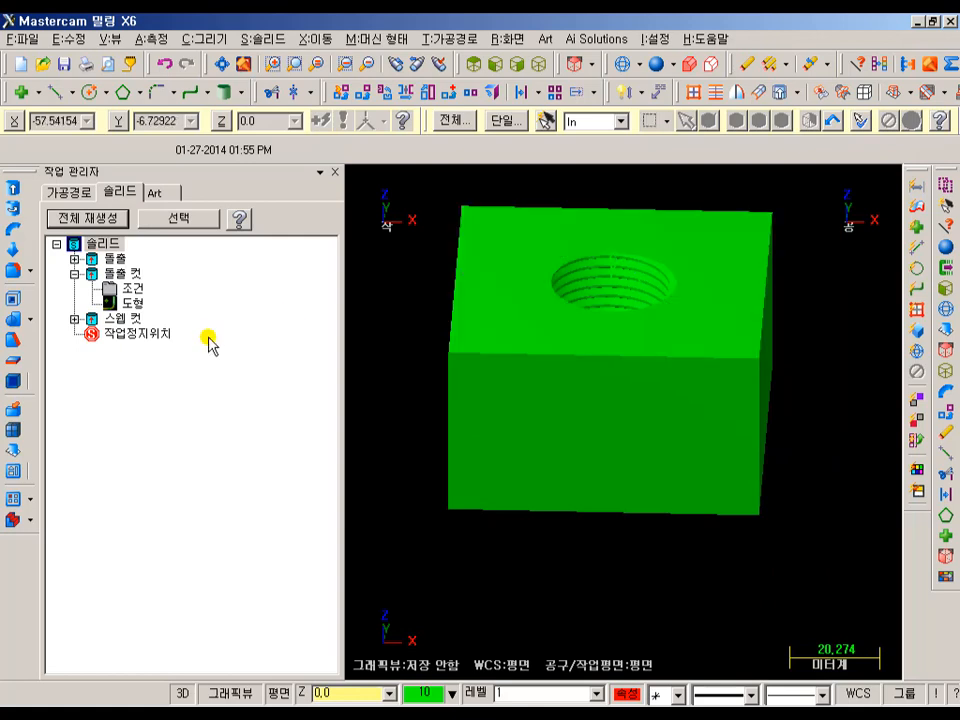
{"action": "left_click", "coordinate": [134, 338]}
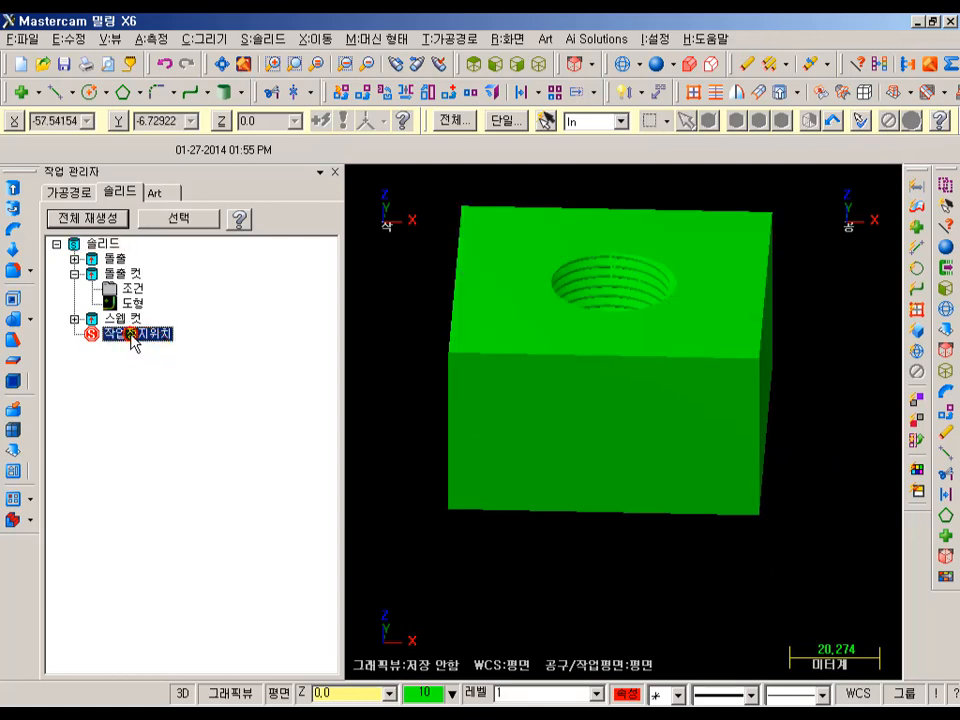
{"action": "left_click_drag", "start_coordinate": [134, 338], "coordinate": [133, 291]}
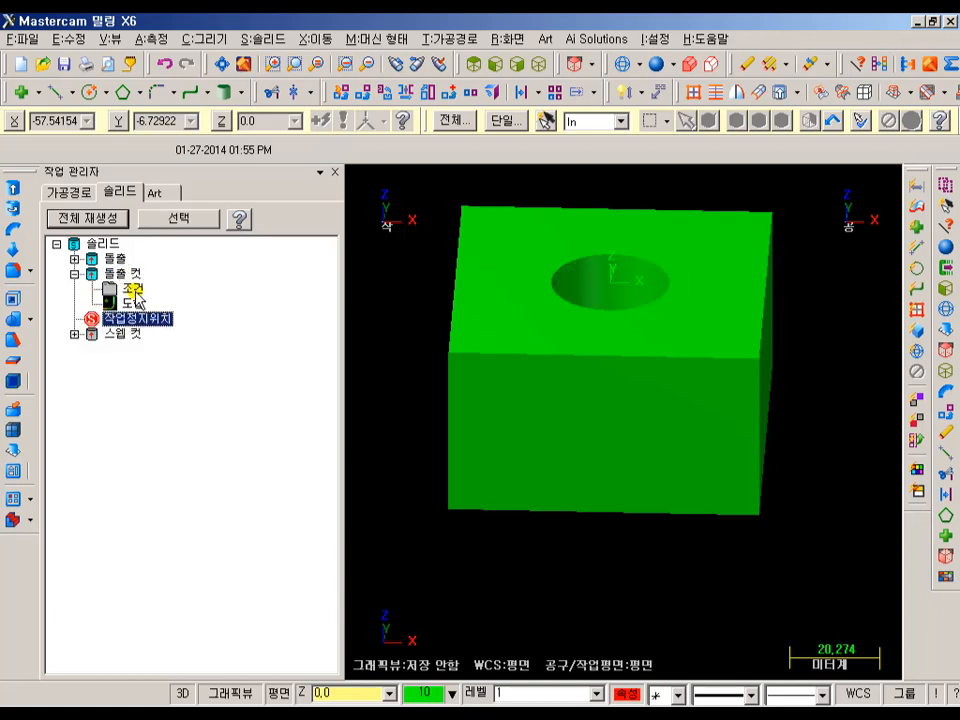
Chamfer the plain hole's upper and lower circular edges and return the block to shaded display
{"action": "scroll", "coordinate": [840, 305], "scroll_direction": "up", "scroll_amount": 5}
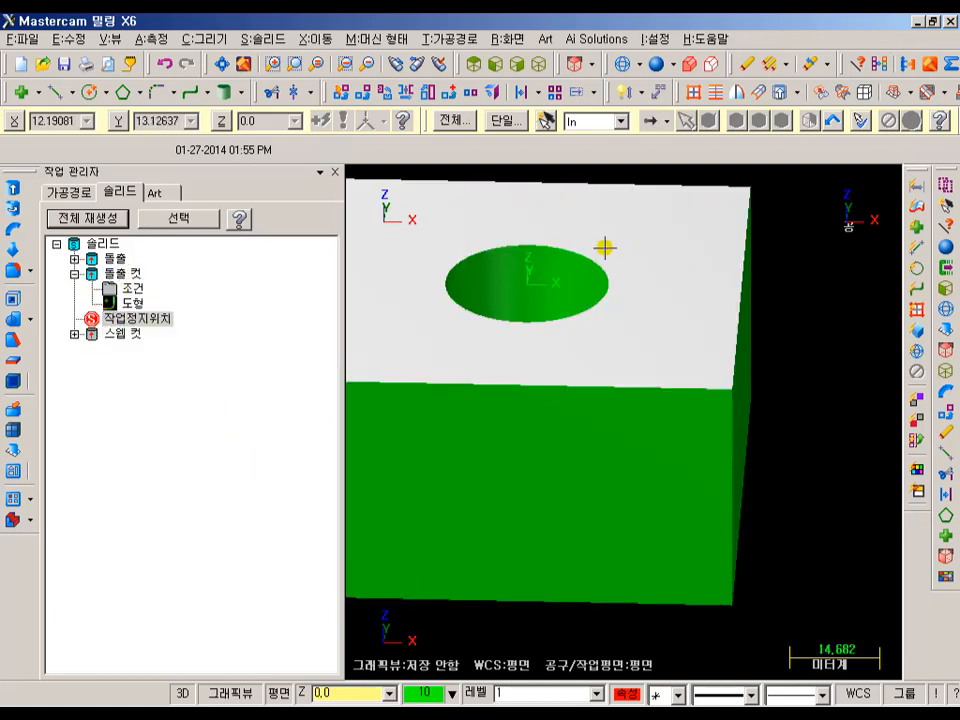
{"action": "middle_click_drag", "start_coordinate": [604, 247], "coordinate": [620, 316]}
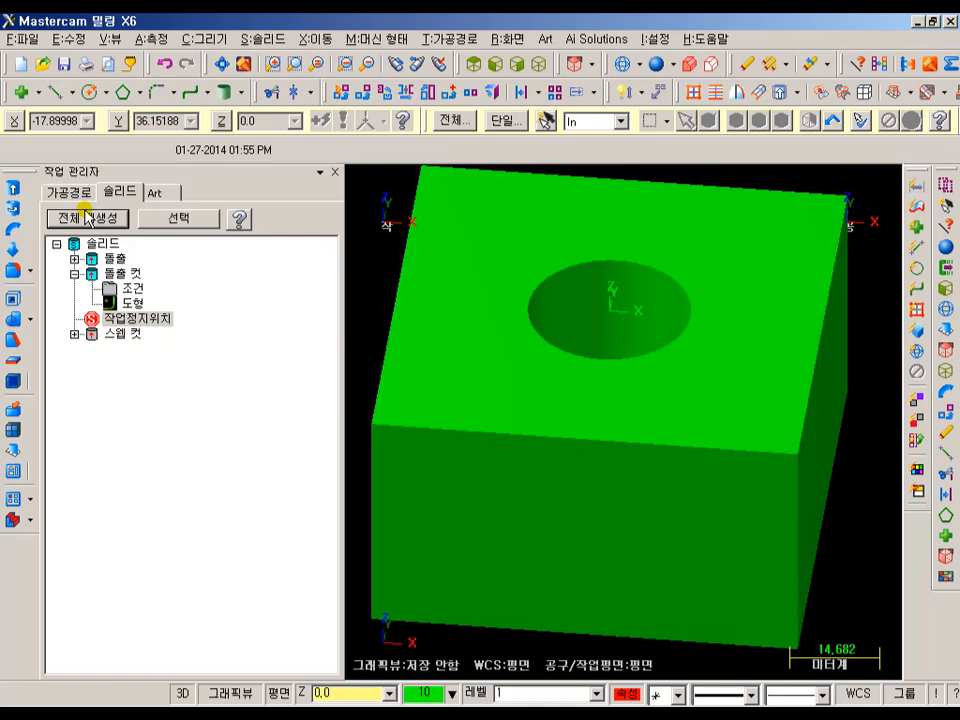
{"action": "left_click", "coordinate": [31, 270]}
{"action": "left_click", "coordinate": [88, 358]}
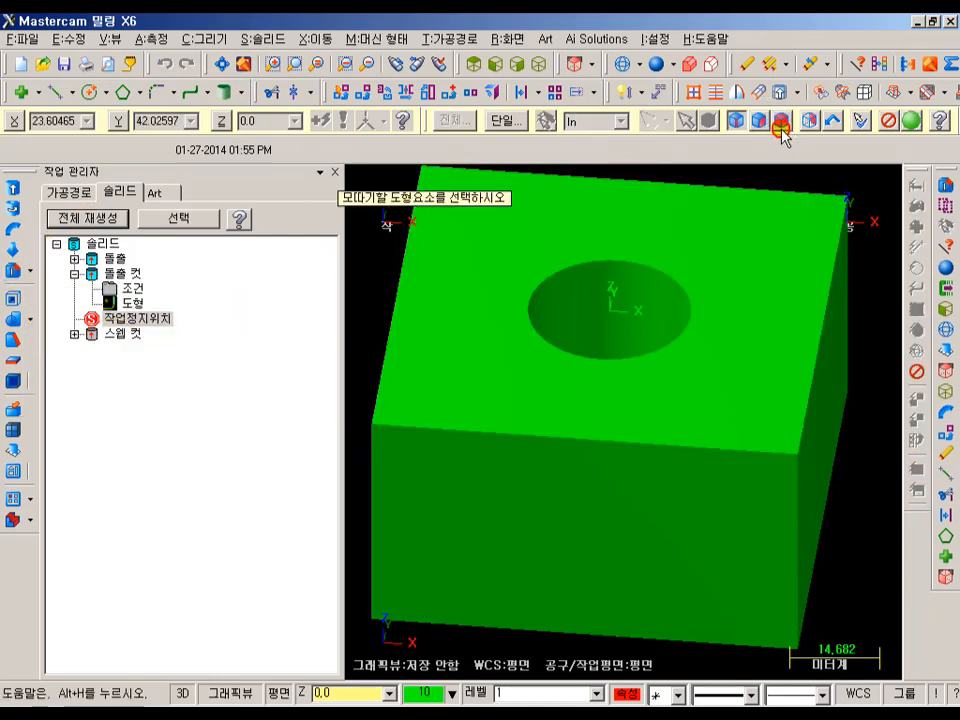
{"action": "left_click", "coordinate": [679, 288]}
{"action": "left_click", "coordinate": [636, 70]}
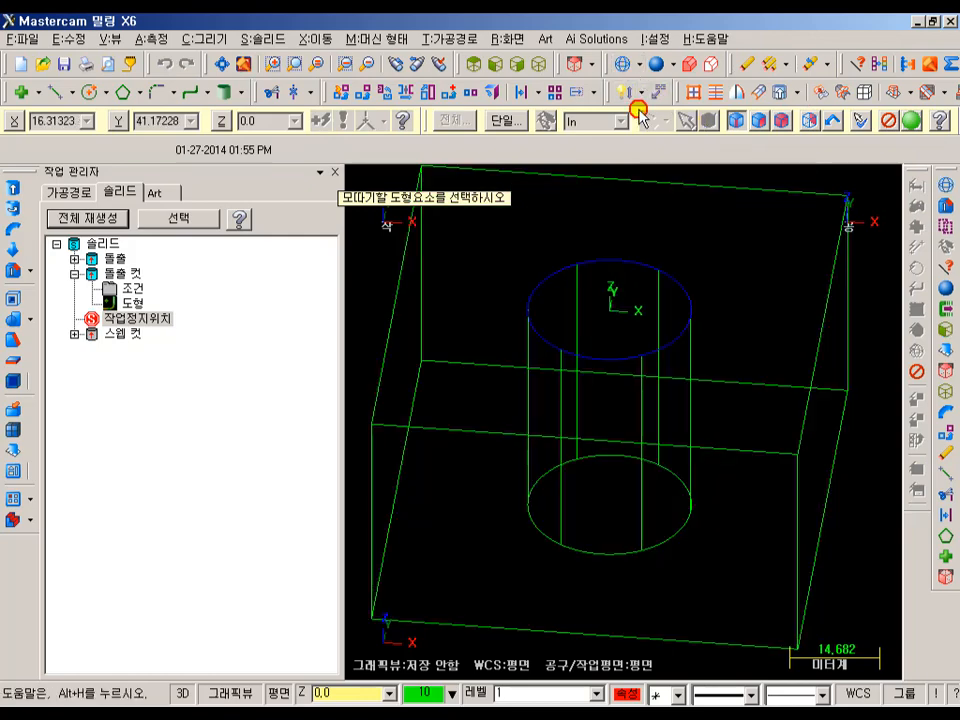
{"action": "left_click", "coordinate": [911, 121]}
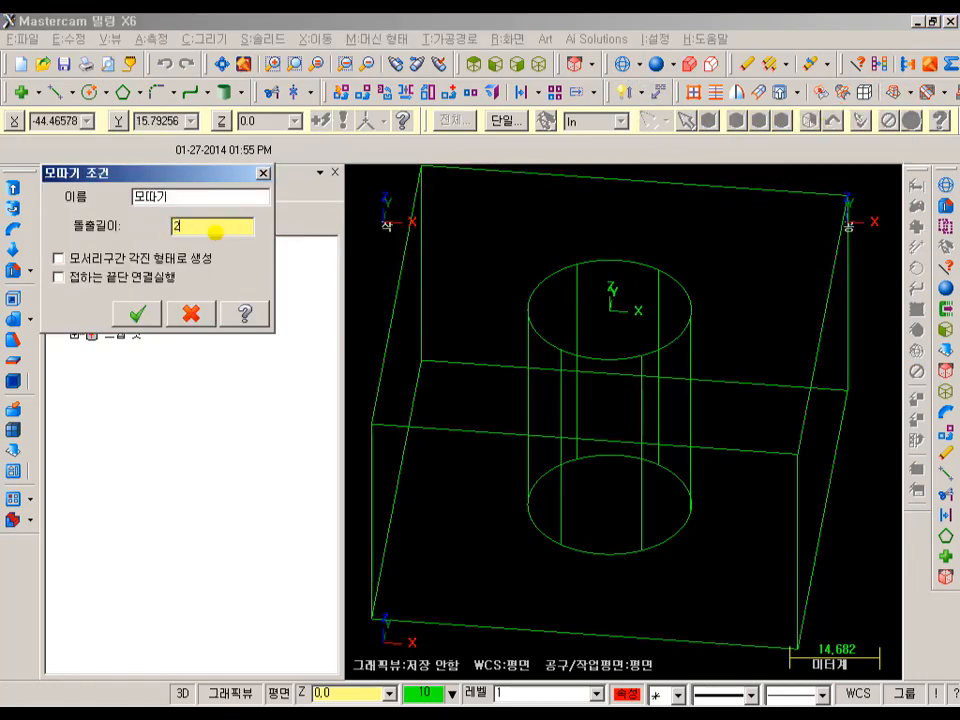
{"action": "left_click", "coordinate": [140, 314]}
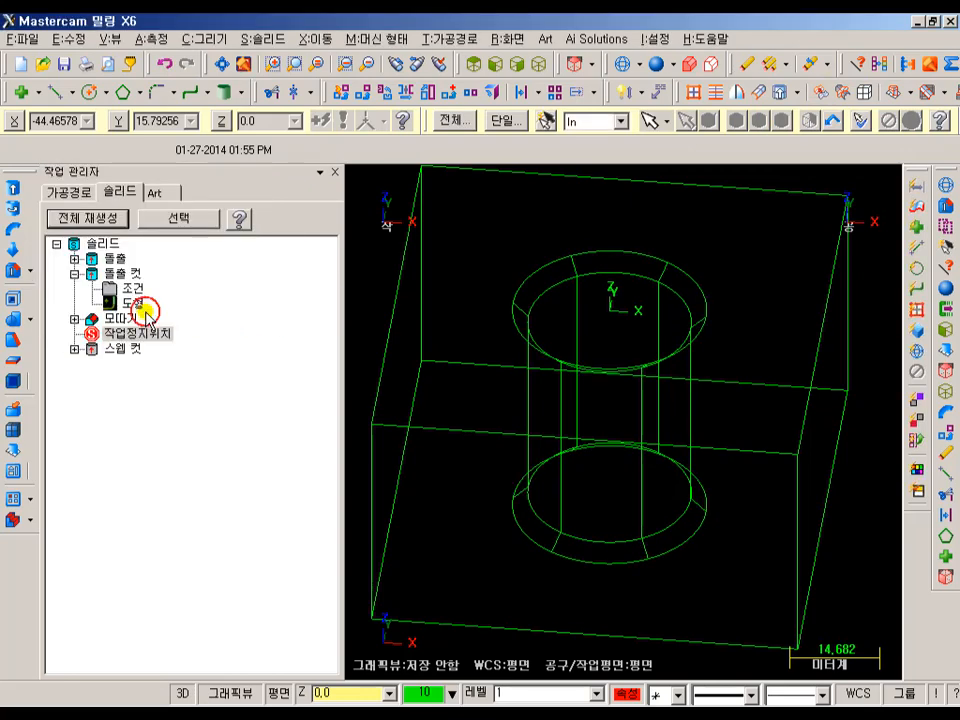
{"action": "left_click", "coordinate": [494, 63]}
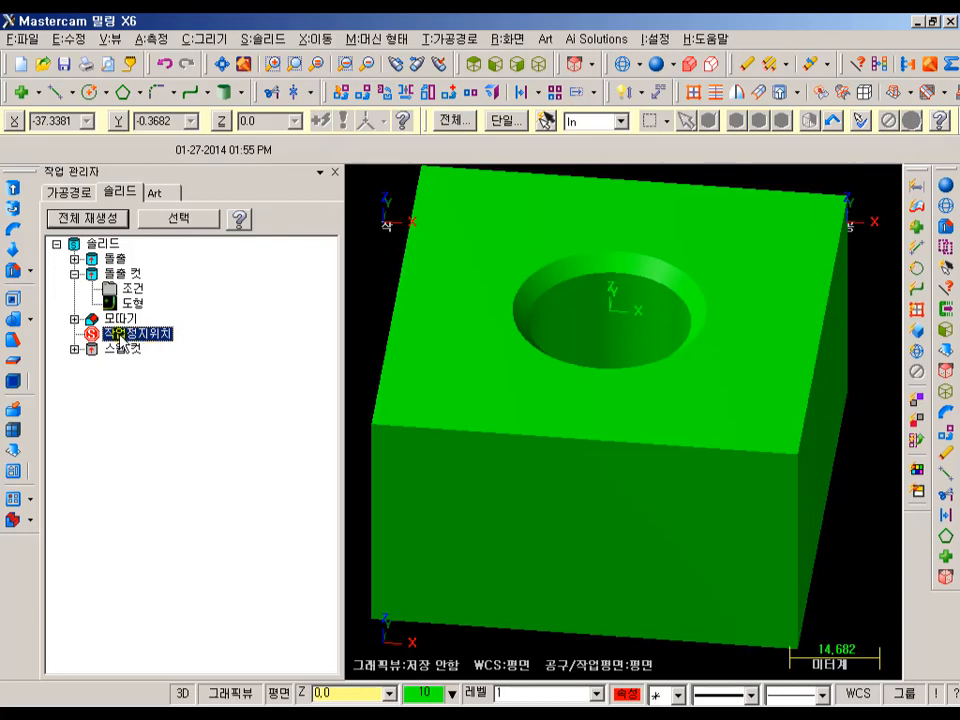
Move the stop position back below the swept cut and check the thread inside the chamfered hole
{"action": "mouse_move", "coordinate": [117, 334]}
{"action": "left_mouse_down"}
{"action": "mouse_move", "coordinate": [119, 356]}
{"action": "mouse_move", "coordinate": [96, 366]}
{"action": "left_mouse_up"}
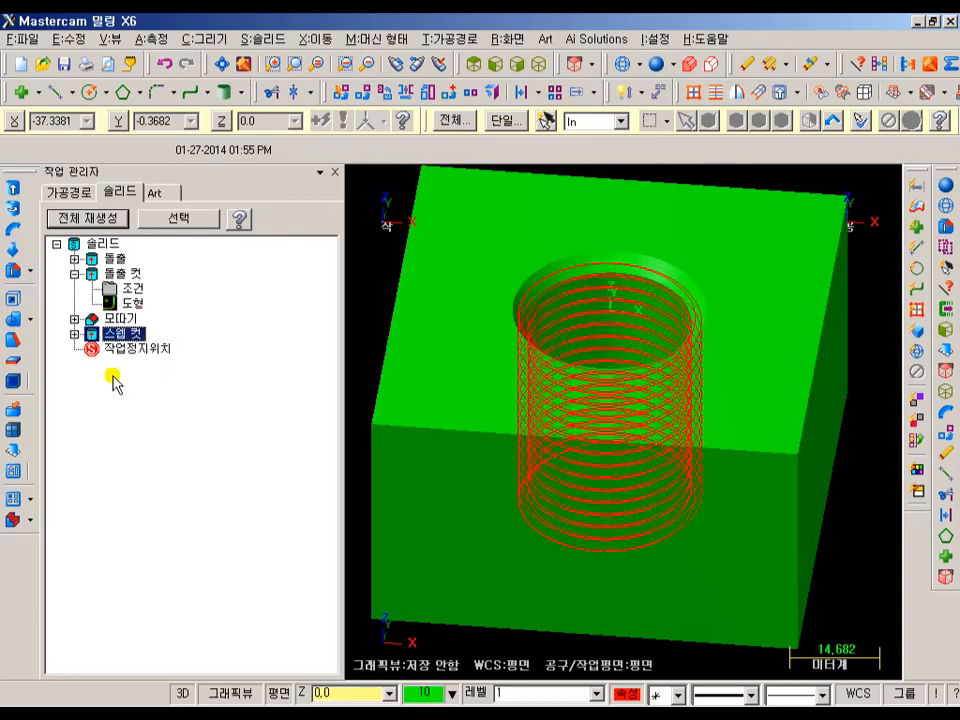
{"action": "left_click", "coordinate": [97, 243]}
{"action": "middle_click_drag", "start_coordinate": [677, 320], "coordinate": [699, 327]}
{"action": "scroll", "coordinate": [674, 266], "scroll_direction": "up", "scroll_amount": 2}
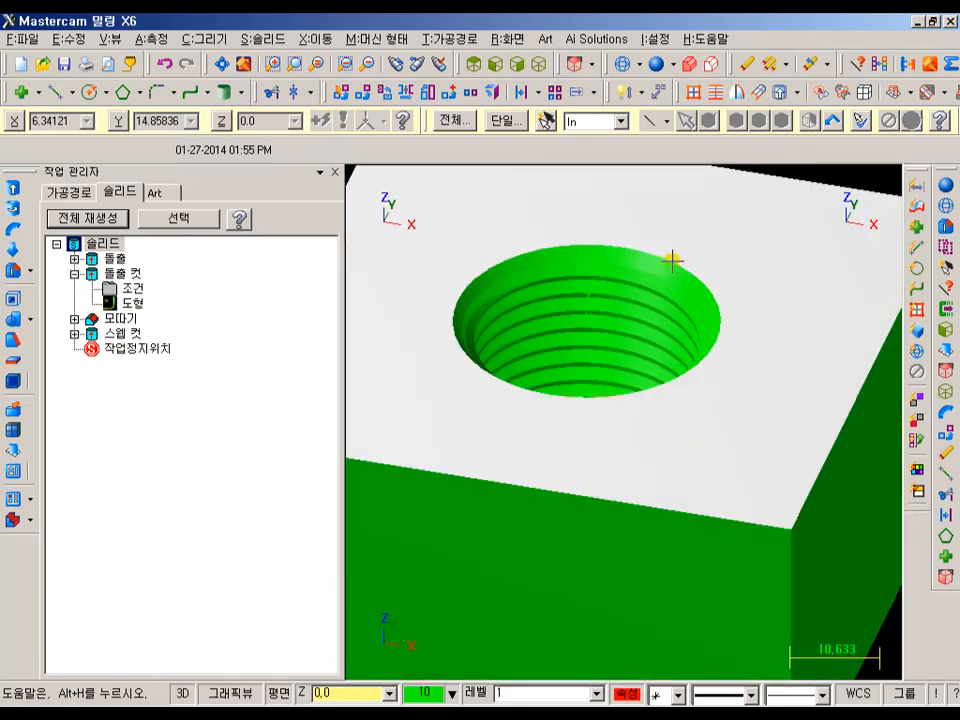